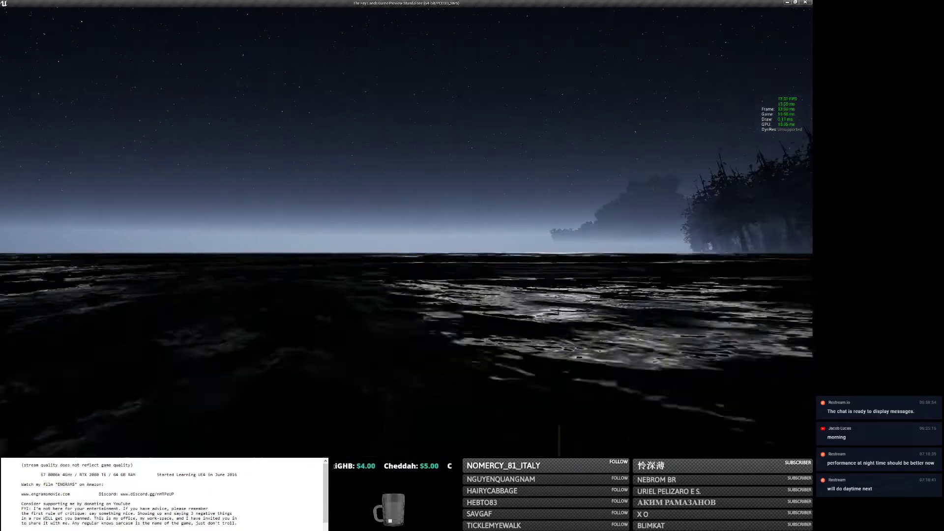
Switch from the running game preview to the Unreal editor and open the map's level blueprint.
key(alt+Tab)
click(433, 195)
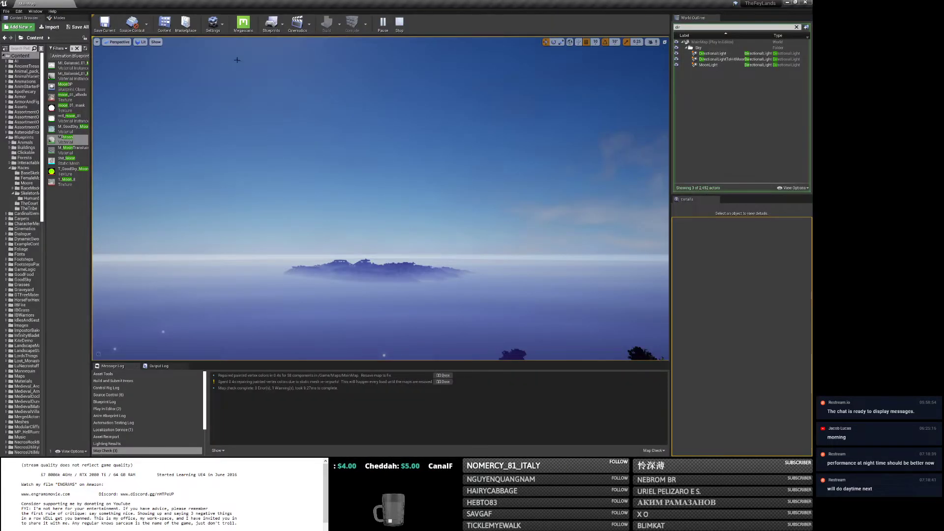
click(272, 23)
click(284, 79)
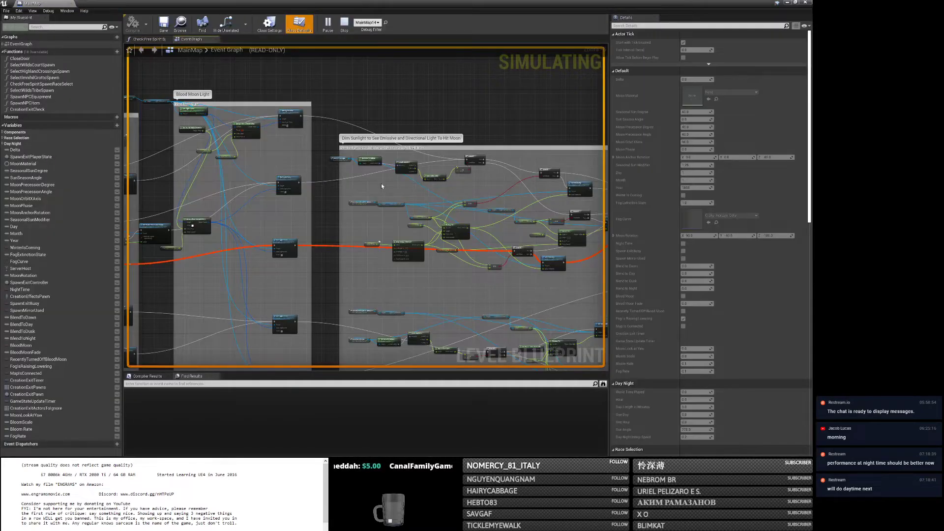
Trace the active execution path from the Blood Moon Light group through the fog, Skylight Intensity and Sun Bloom groups.
scroll(381, 184, down, 3)
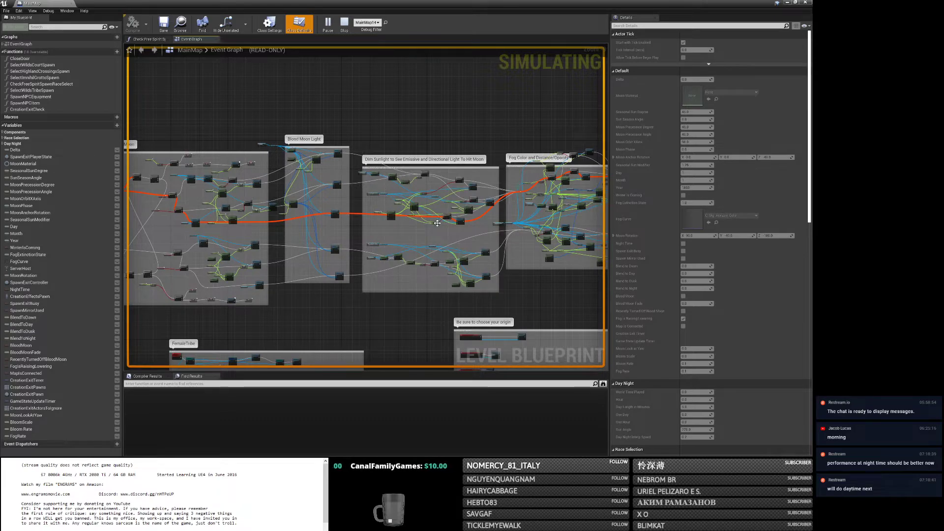
scroll(373, 222, up, 3)
scroll(405, 247, up, 2)
right_drag(425, 244, 280, 264)
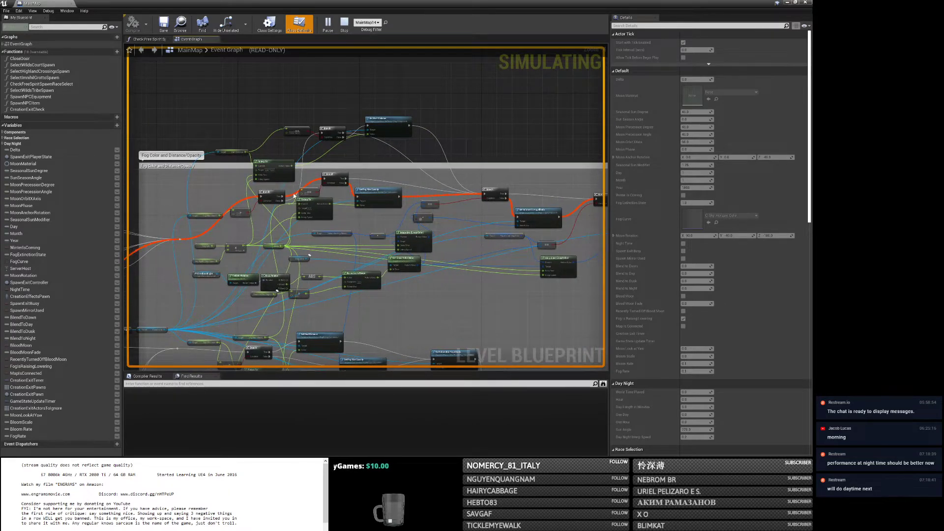
right_drag(459, 211, 316, 211)
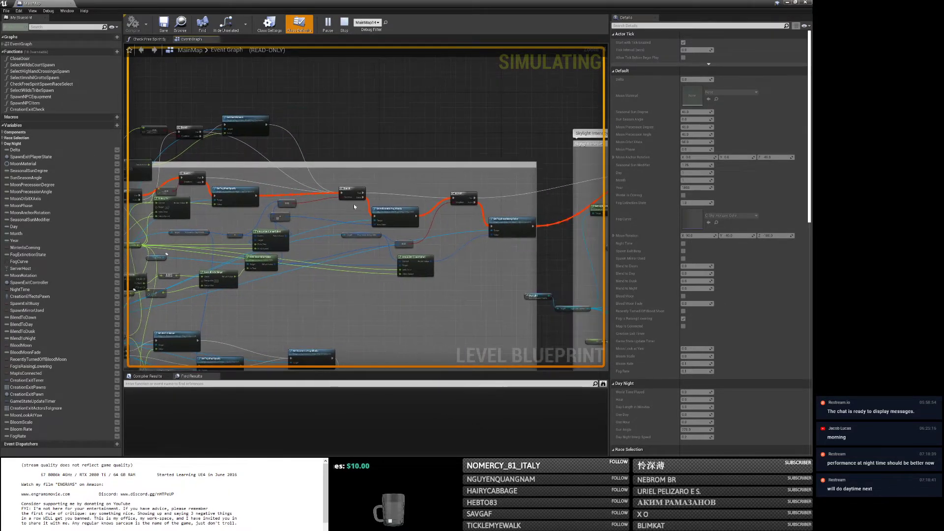
right_drag(419, 242, 279, 207)
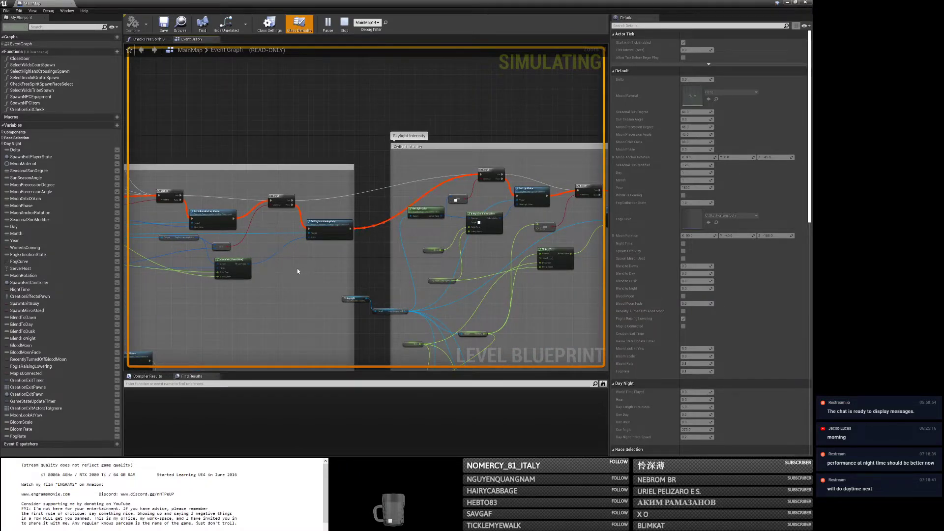
right_drag(298, 271, 149, 232)
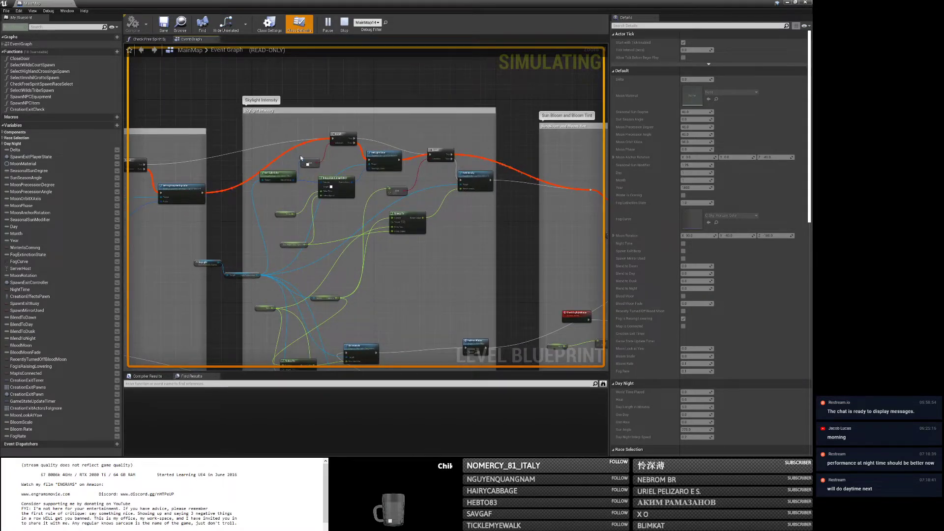
right_drag(375, 220, 189, 217)
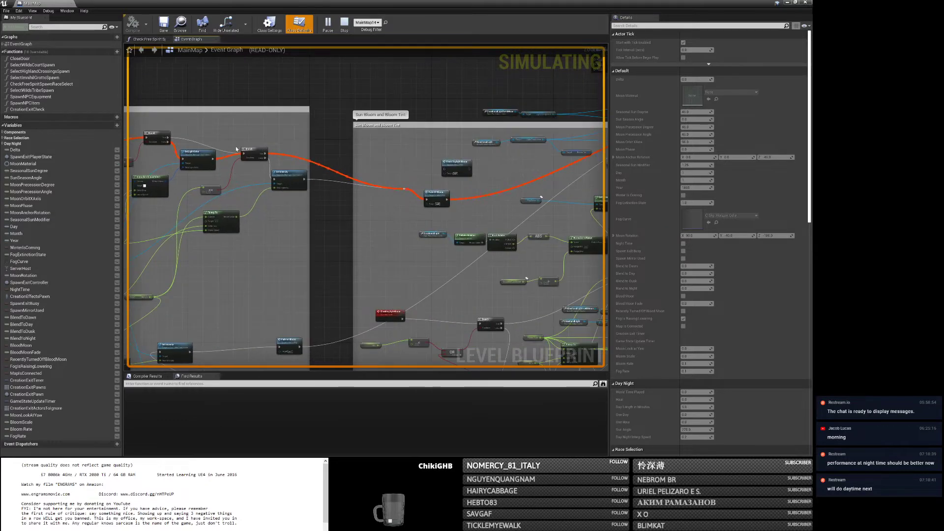
right_drag(321, 216, 263, 221)
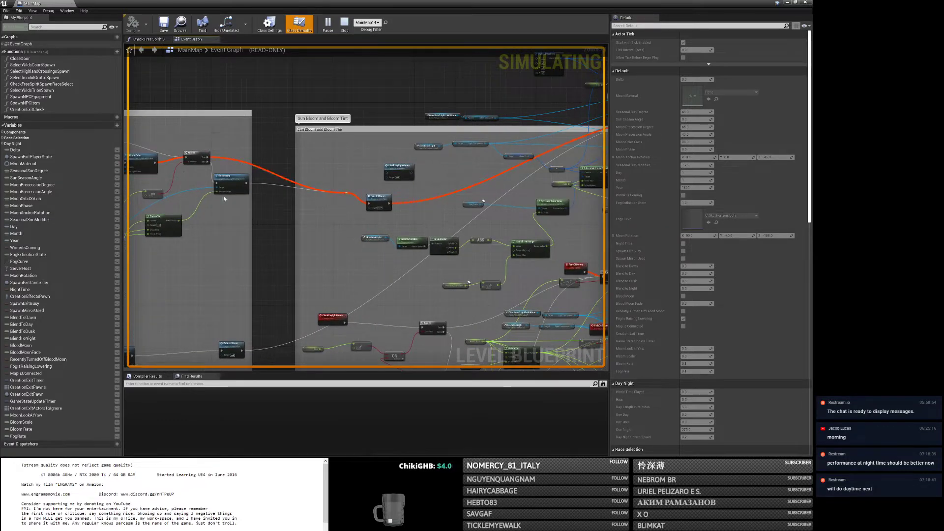
right_drag(268, 216, 75, 244)
right_drag(286, 201, 142, 231)
Examine the interpolation and branch nodes in the Fog Color and Distance/Opacity group, including the interpolation speed value.
right_drag(253, 215, 471, 226)
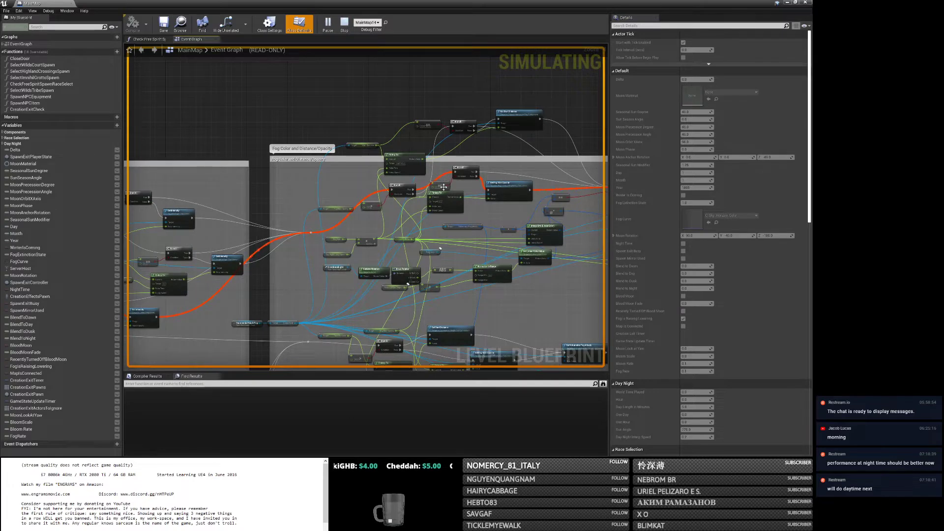
scroll(439, 204, up, 2)
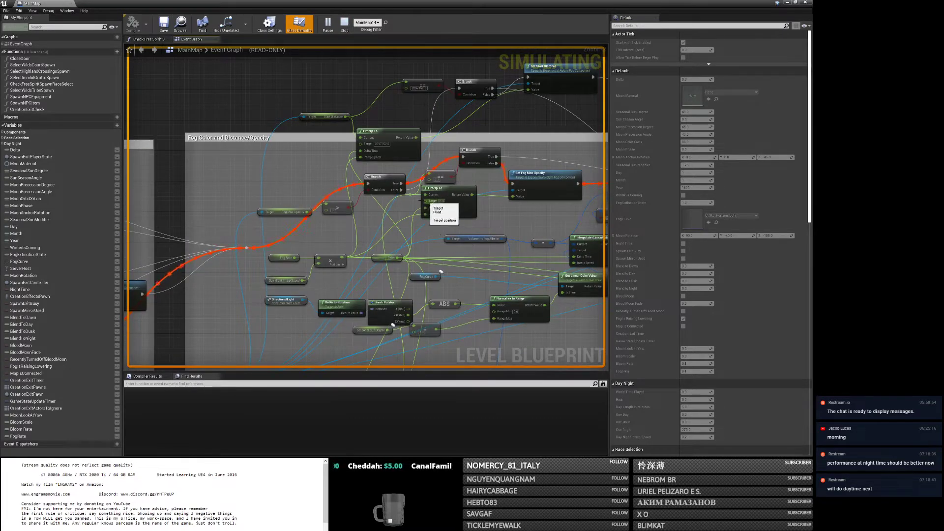
right_drag(428, 205, 420, 111)
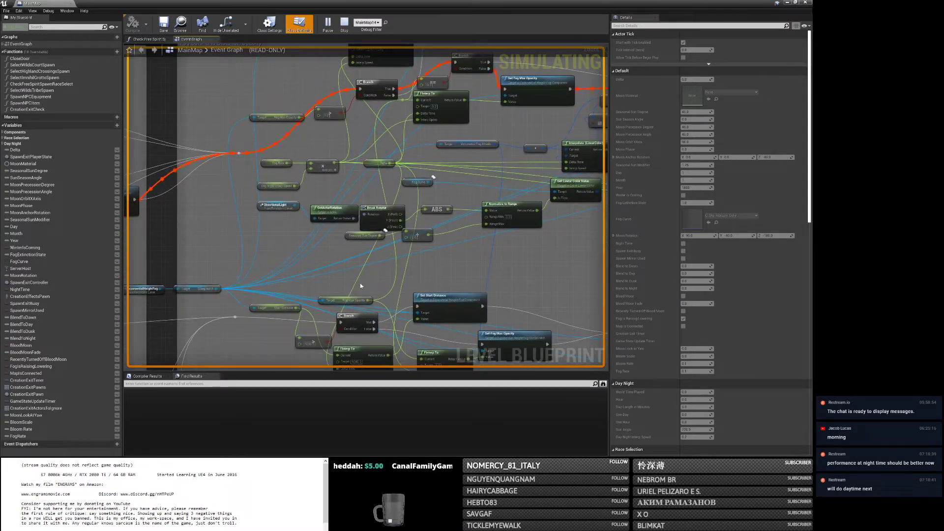
right_drag(533, 99, 514, 118)
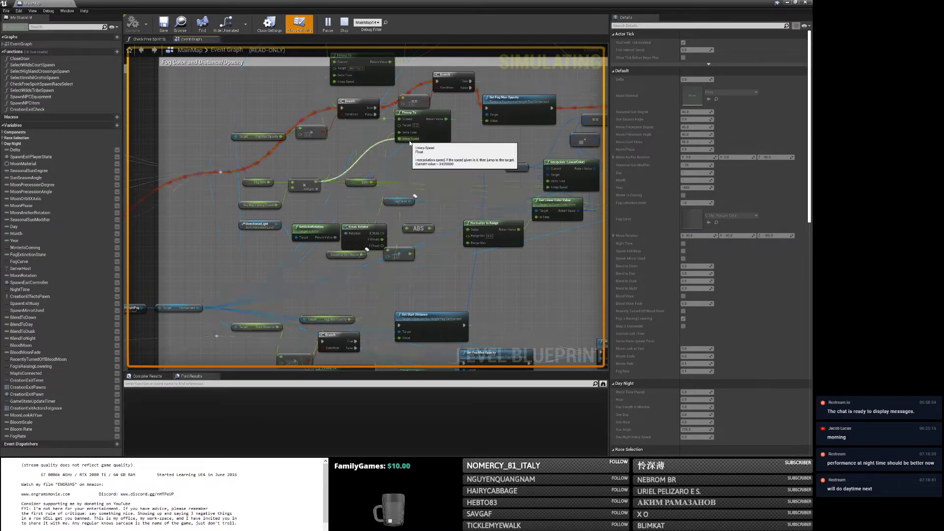
right_drag(554, 83, 442, 140)
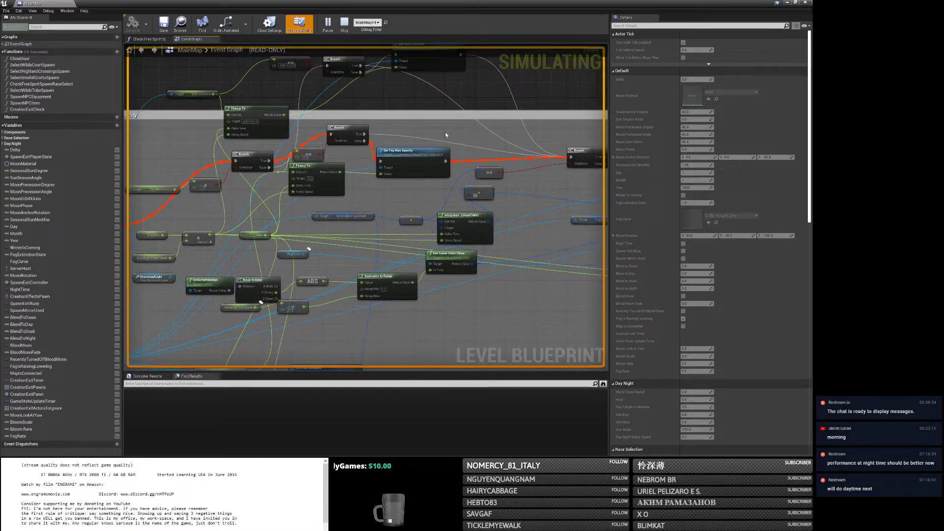
Switch between the level blueprint and the game preview to check the night scene's frame timing.
click(787, 2)
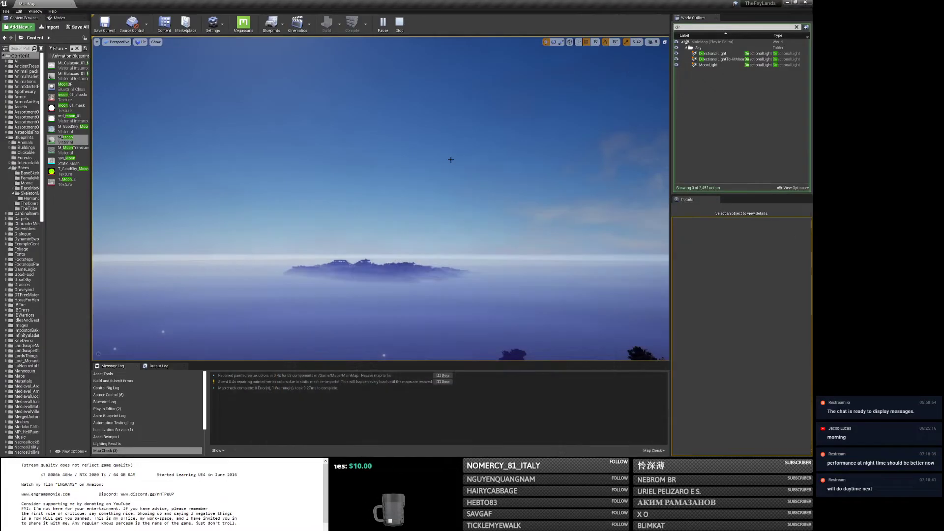
key(alt+Tab)
click(479, 178)
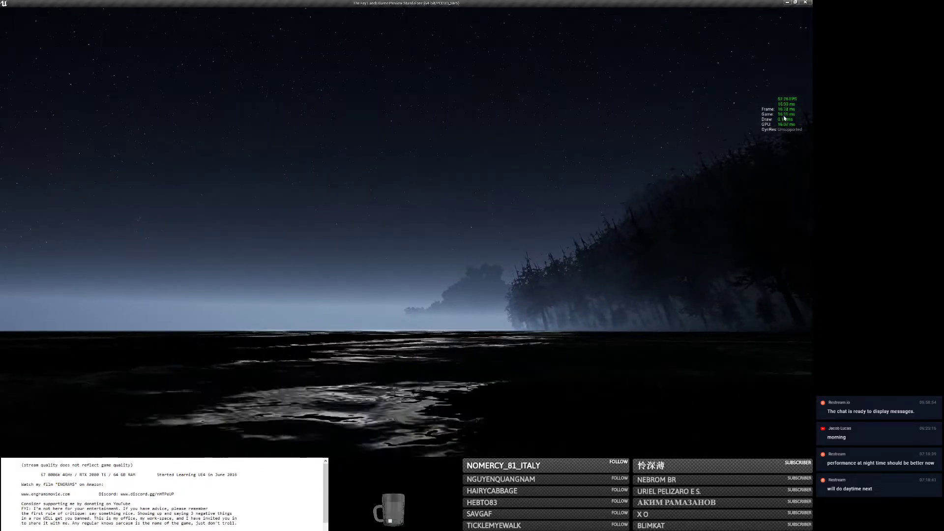
click(624, 164)
key(alt+Tab)
key(alt+Tab)
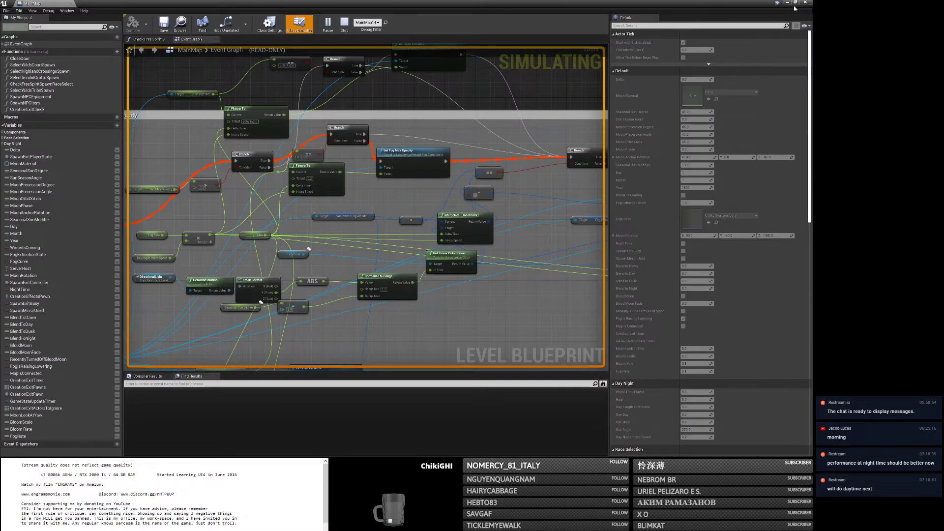
click(787, 3)
click(786, 4)
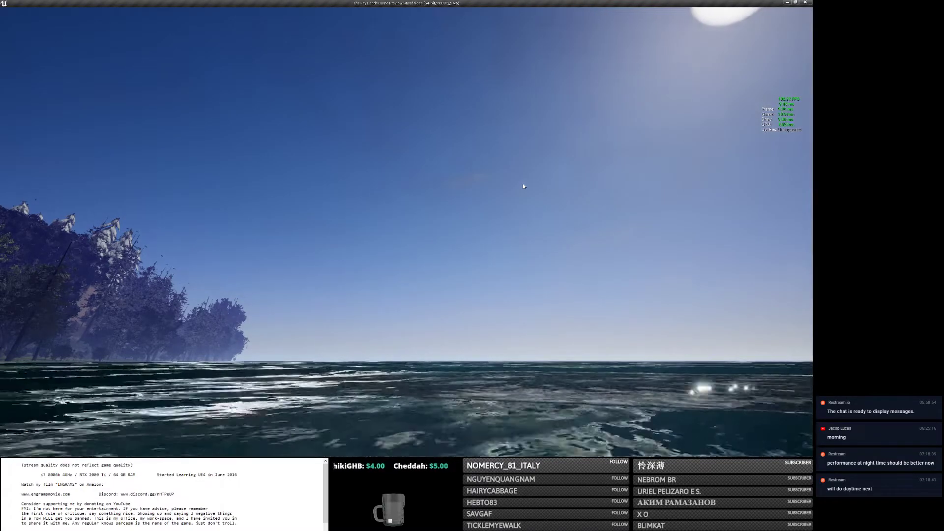
Leave the daytime game preview and open the map's level blueprint for editing.
click(468, 231)
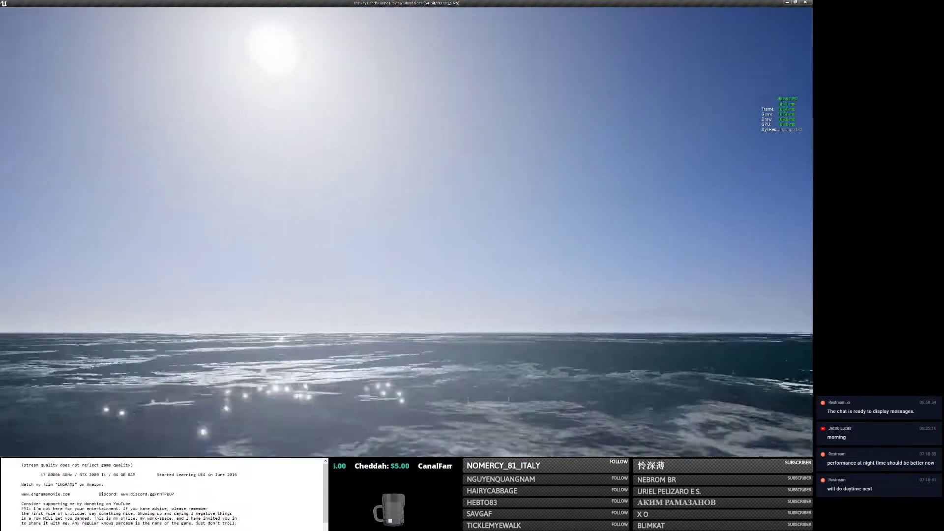
key(alt+Tab)
key(alt+Tab)
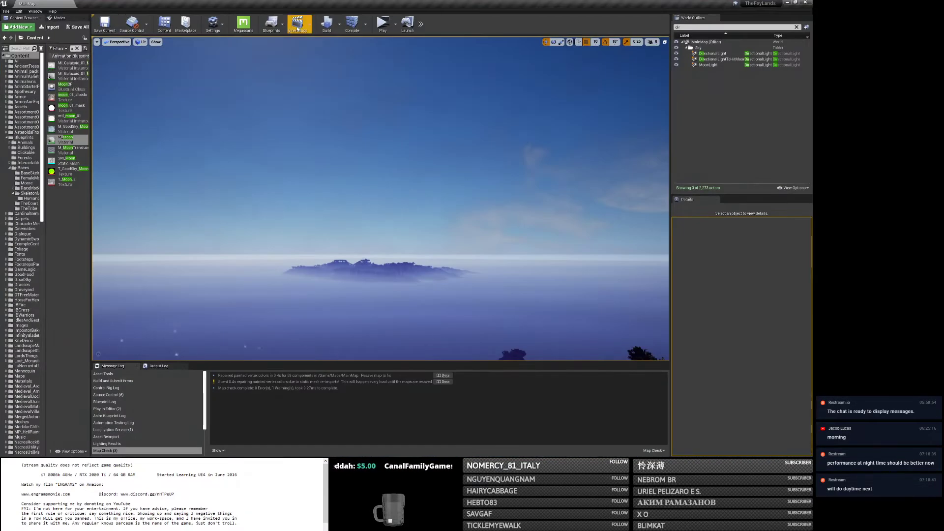
click(271, 24)
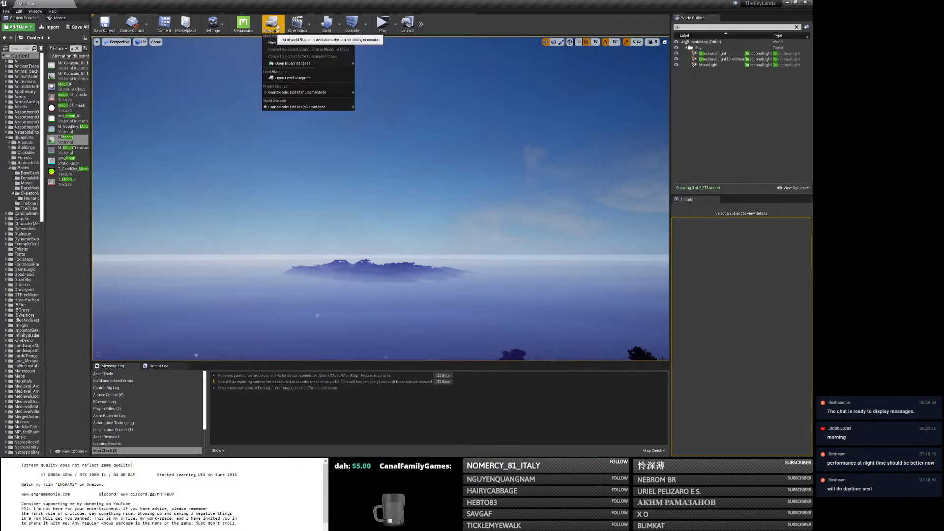
click(291, 77)
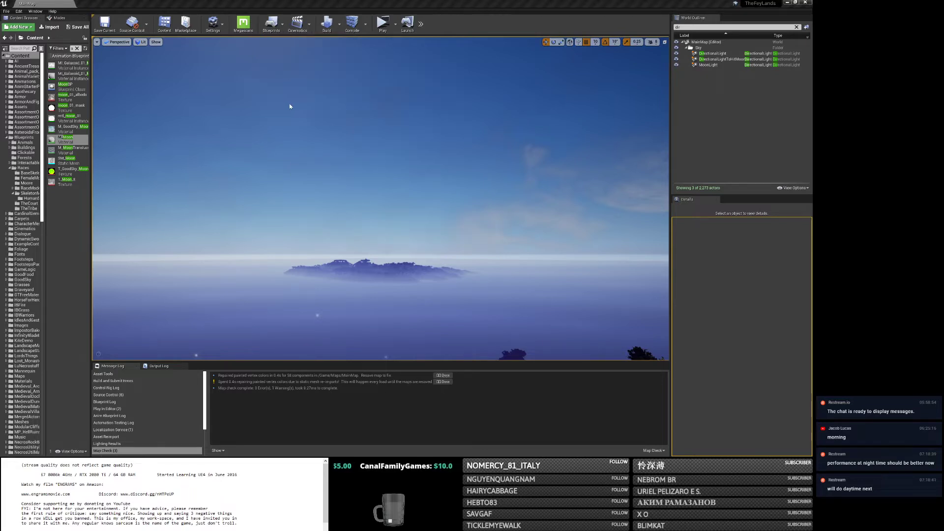
In the Blood Moon Light group, add a linear color comparison node fed by the Get Light Color value.
scroll(244, 264, down, 4)
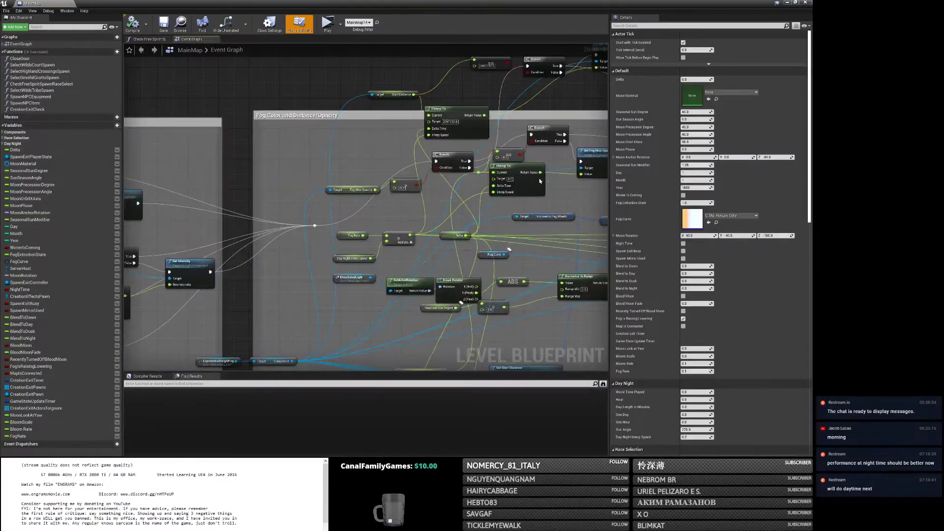
scroll(324, 179, up, 7)
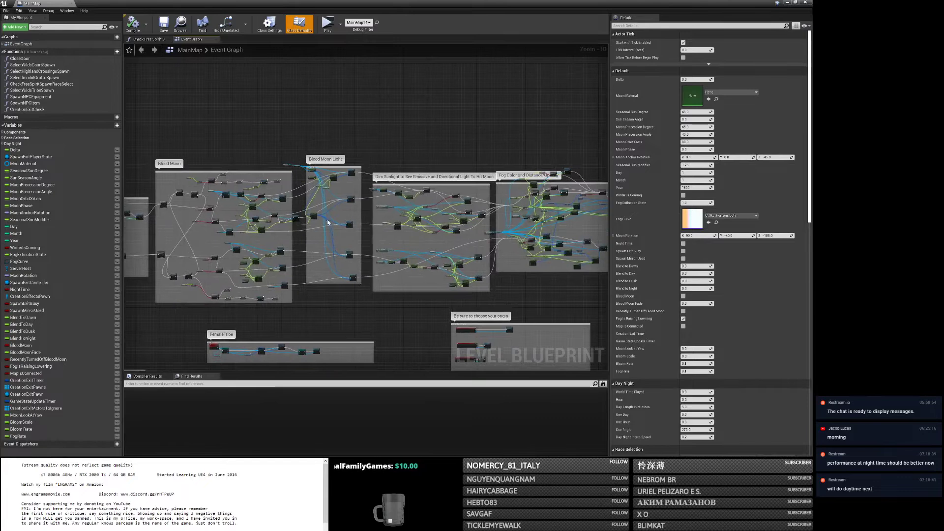
drag(368, 177, 376, 194)
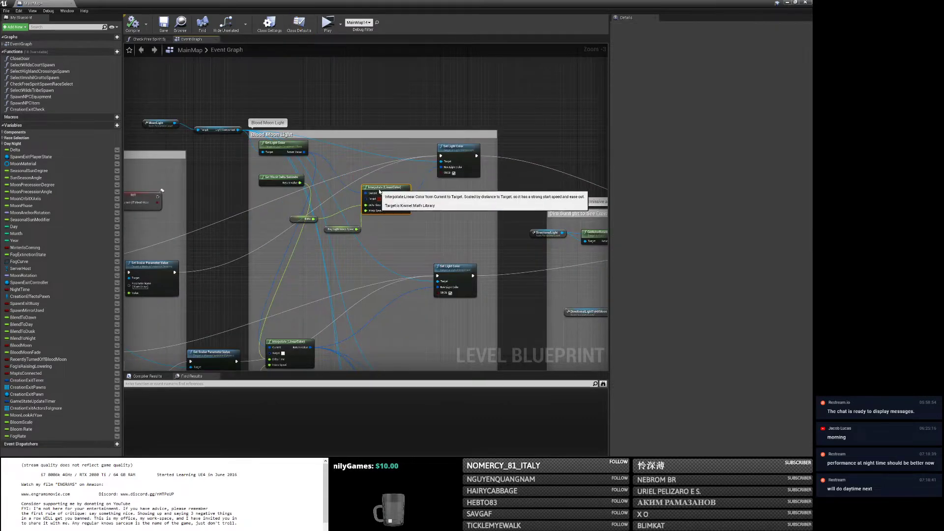
click(301, 163)
drag(304, 152, 337, 153)
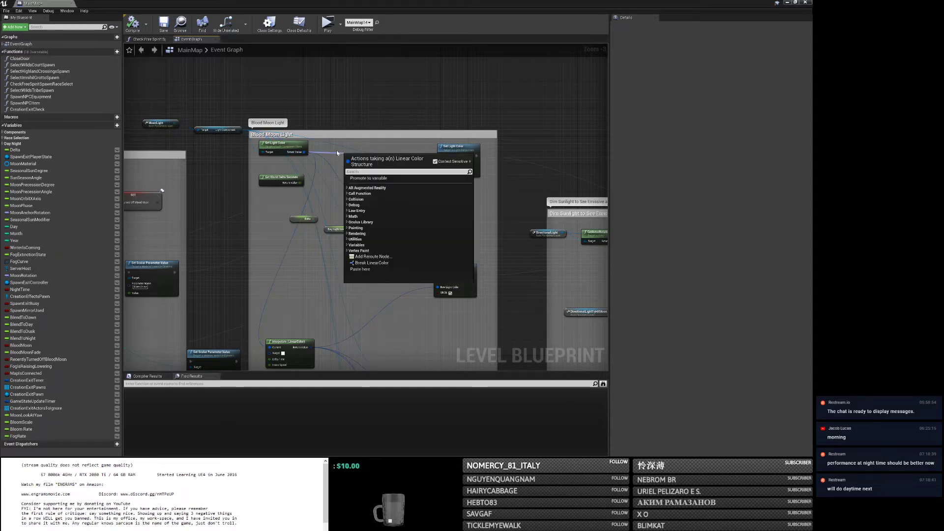
key(Return)
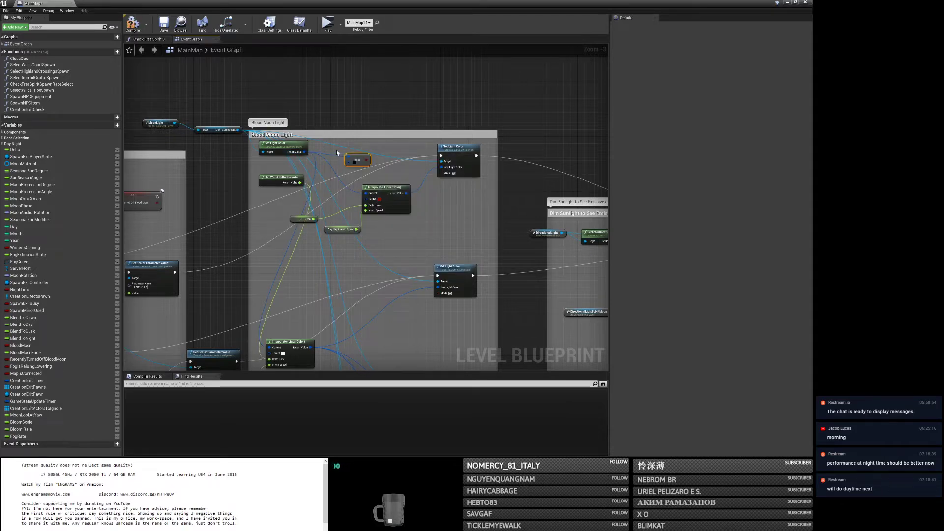
Set the comparison node's color to the same dark red as the upper Interpolate node's target.
click(379, 198)
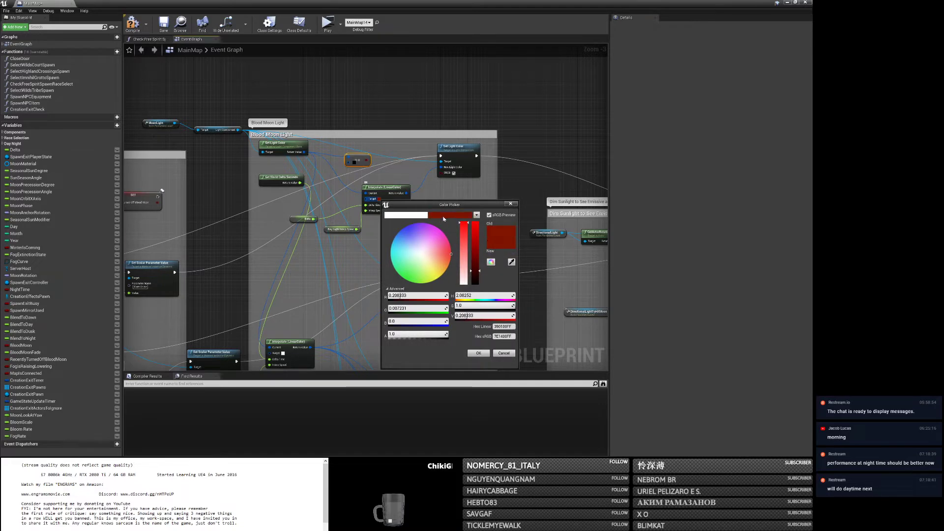
click(514, 204)
click(353, 162)
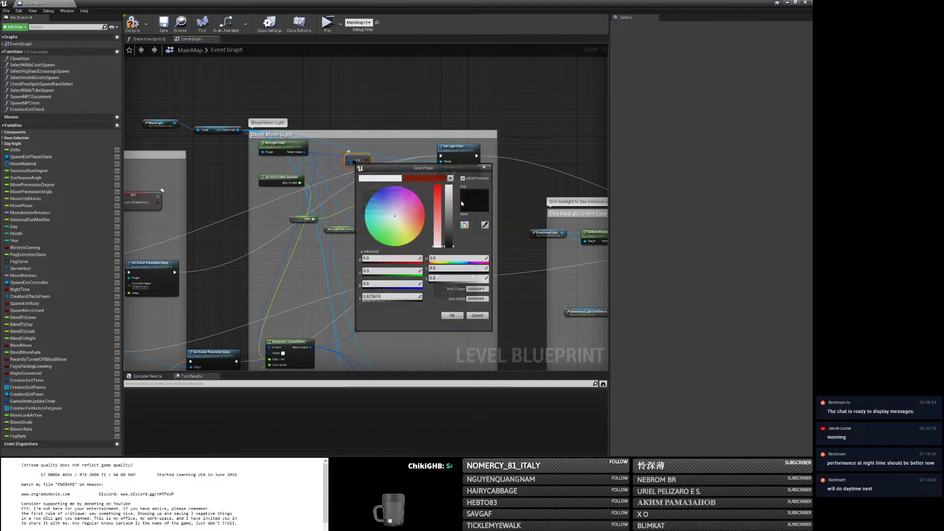
click(436, 187)
Add a Branch ahead of the upper Set Light Color node, using the color comparison as its condition.
click(391, 156)
click(394, 148)
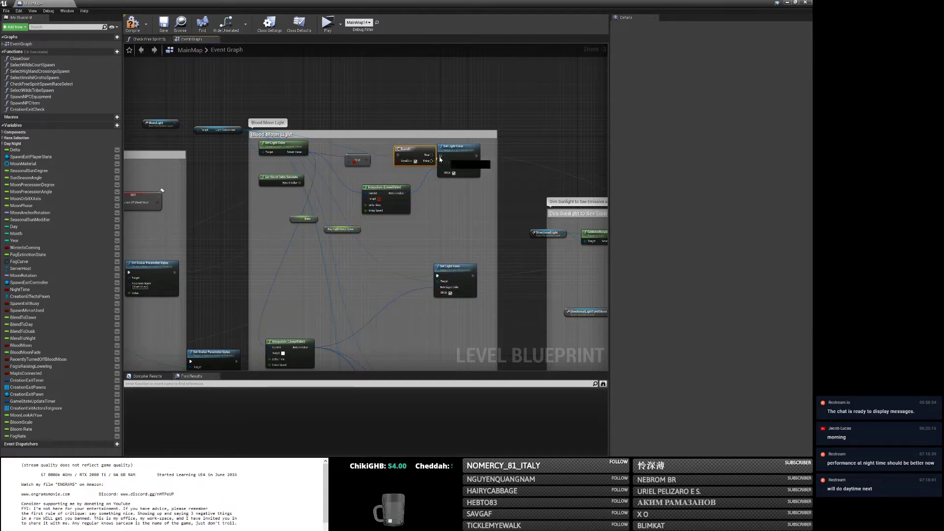
drag(367, 160, 406, 163)
drag(455, 146, 558, 232)
Duplicate the color comparison and Branch nodes beside the second Set Light Color node.
right_drag(346, 168, 580, 95)
click(473, 209)
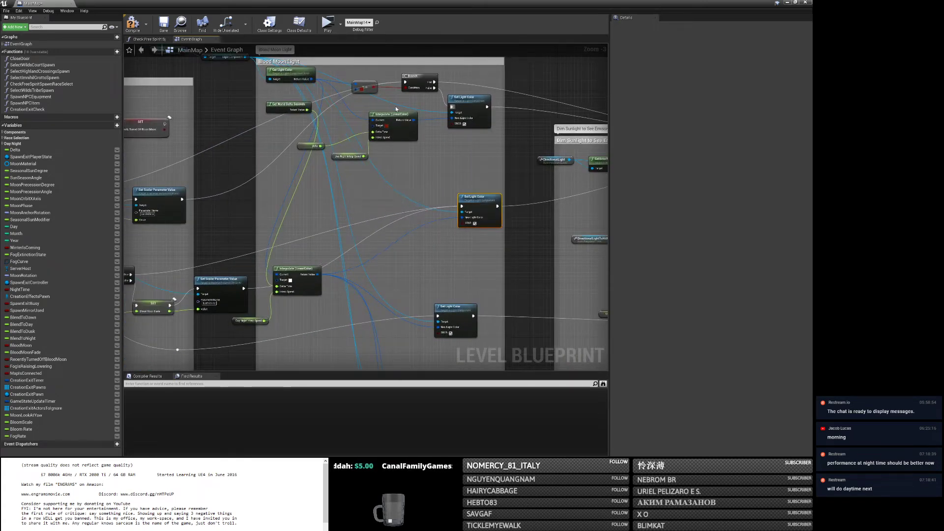
drag(346, 73, 414, 99)
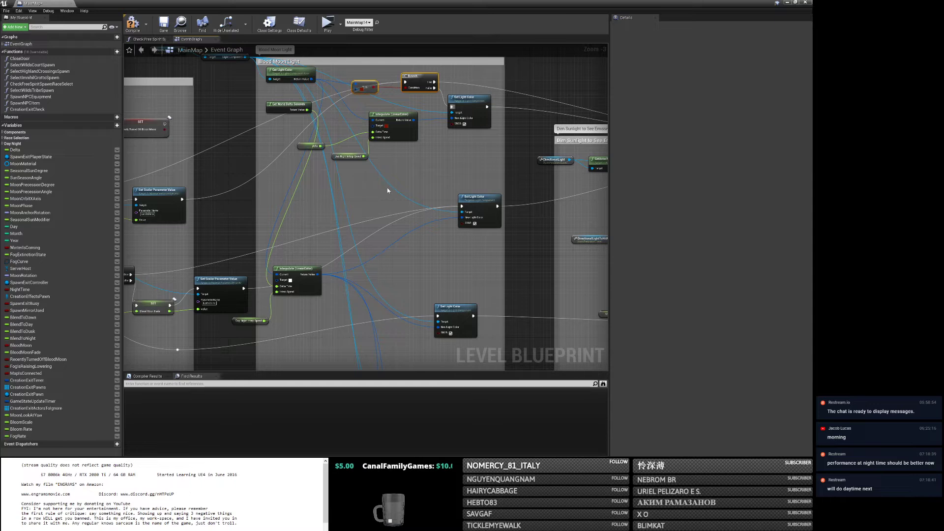
key(ctrl+v)
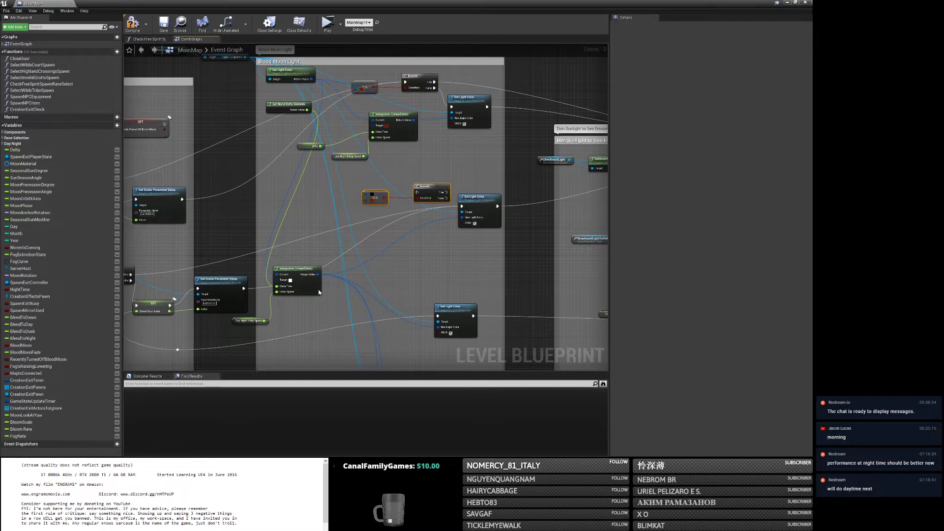
Store the lower Interpolate node's white target color as a reusable swatch in the Blood Moon Light group.
click(290, 280)
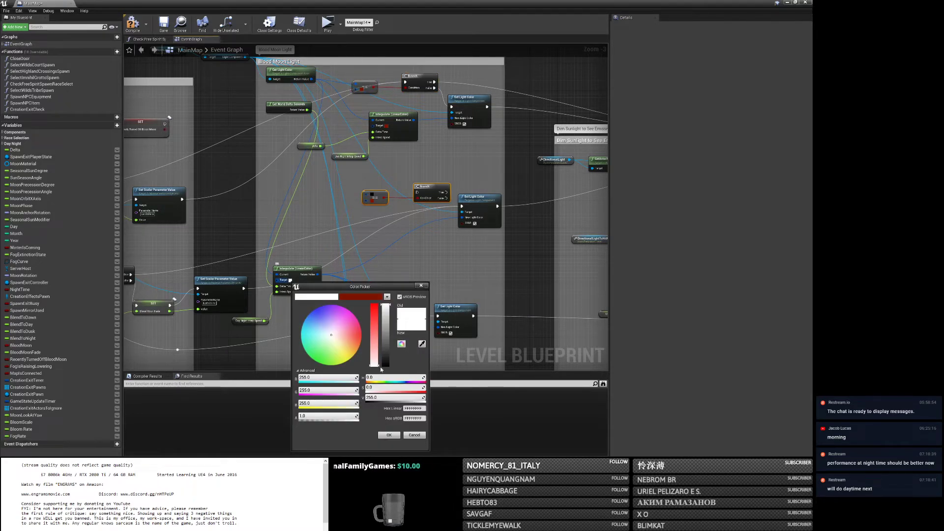
drag(411, 326, 324, 298)
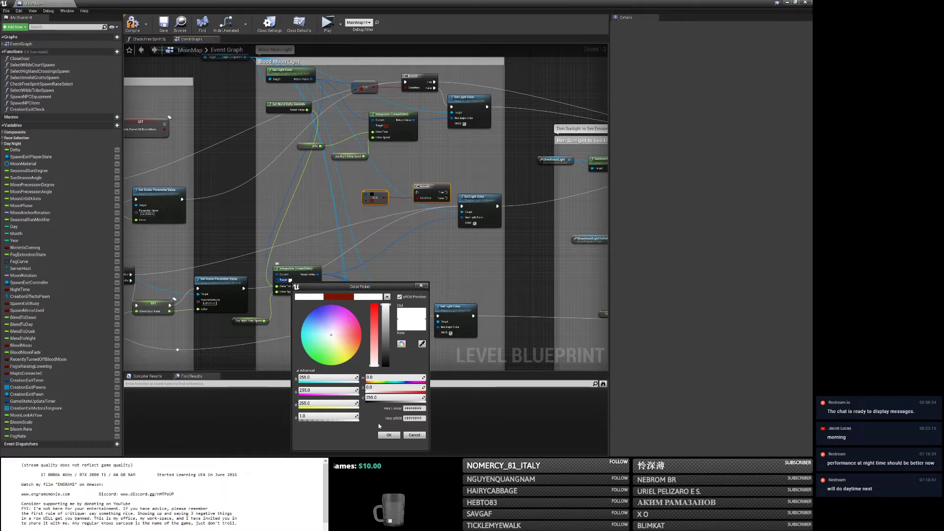
click(391, 436)
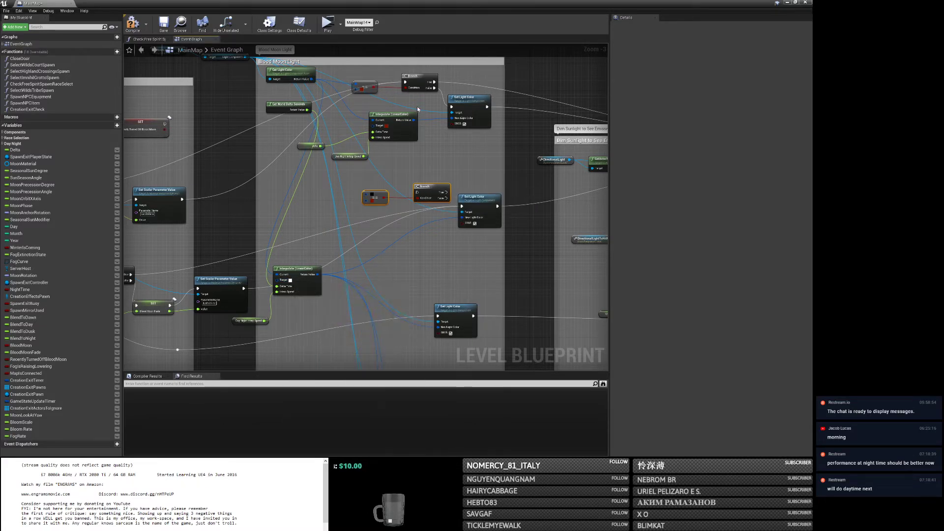
Wire the second comparison and Branch ahead of the second Set Light Color node, comparing the current light color against the saved white.
ctrl+drag(461, 207, 417, 192)
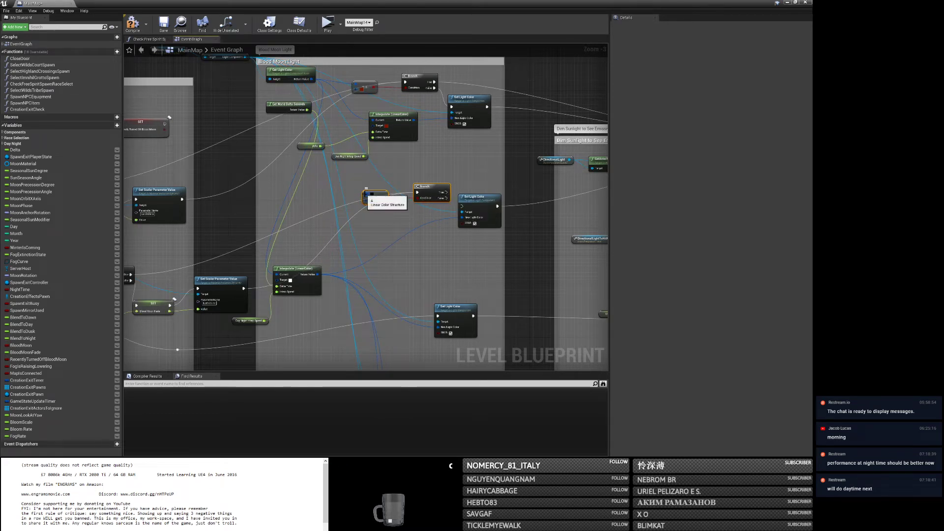
drag(364, 195, 312, 80)
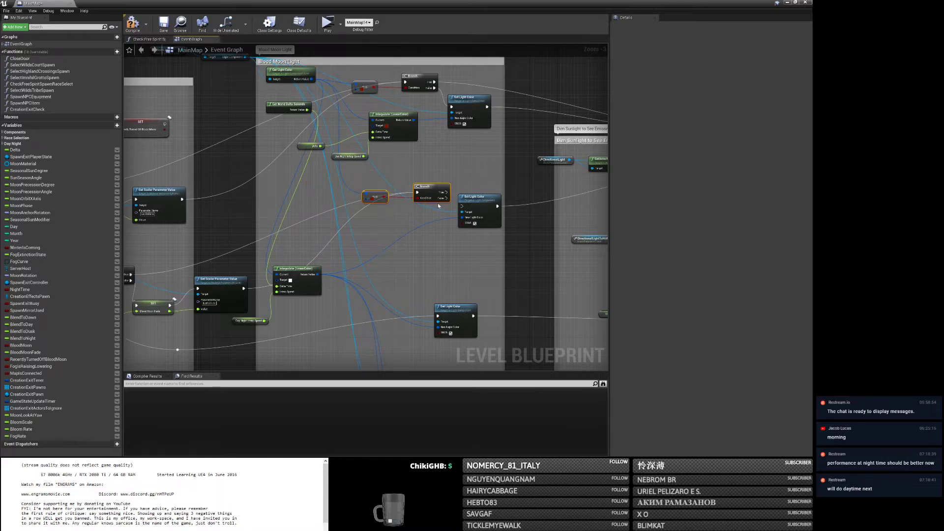
click(371, 200)
click(441, 213)
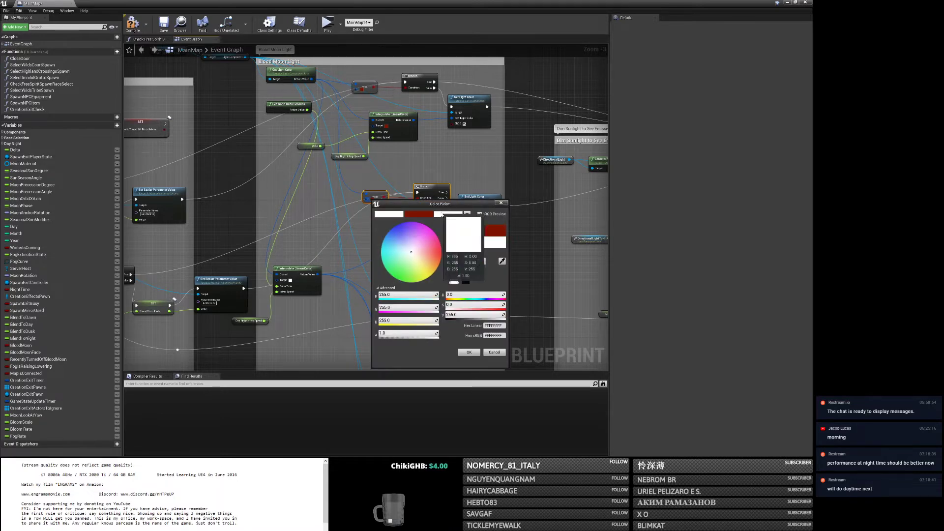
click(468, 352)
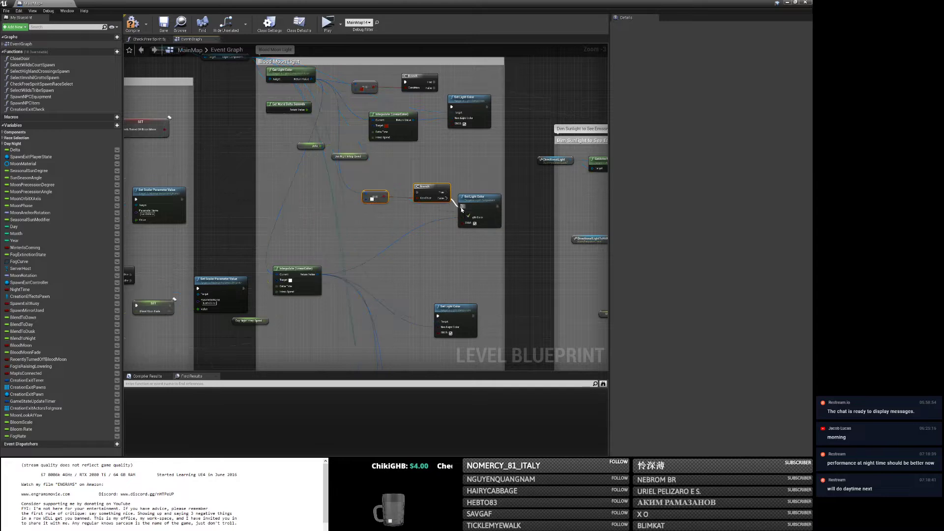
drag(481, 201, 511, 148)
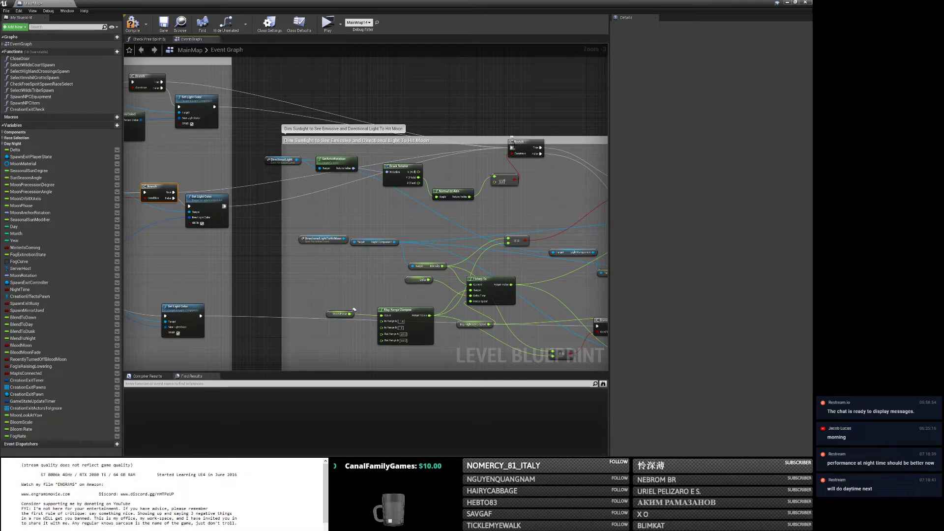
Duplicate the white comparison and Branch, and wire the copied Branch ahead of the third Set Light Color node.
right_drag(255, 266, 570, 139)
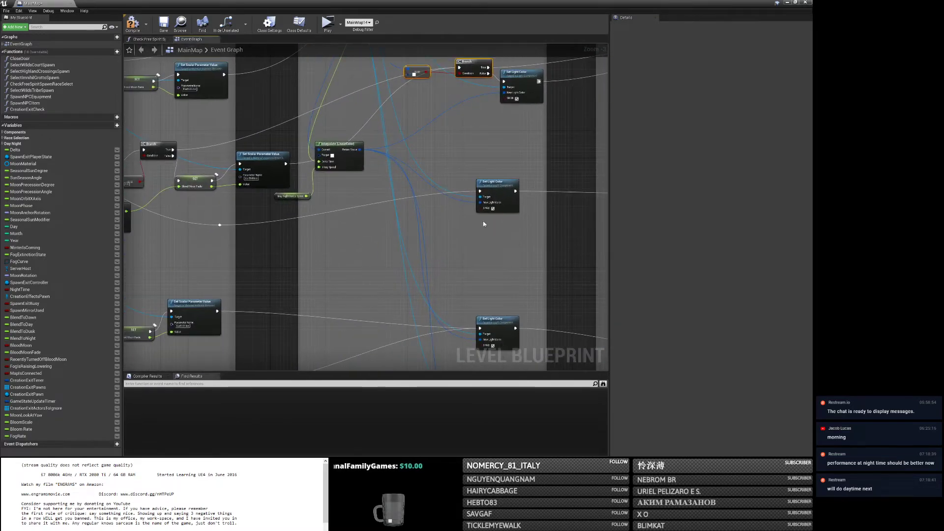
drag(497, 191, 511, 205)
right_drag(407, 167, 412, 196)
drag(422, 116, 472, 96)
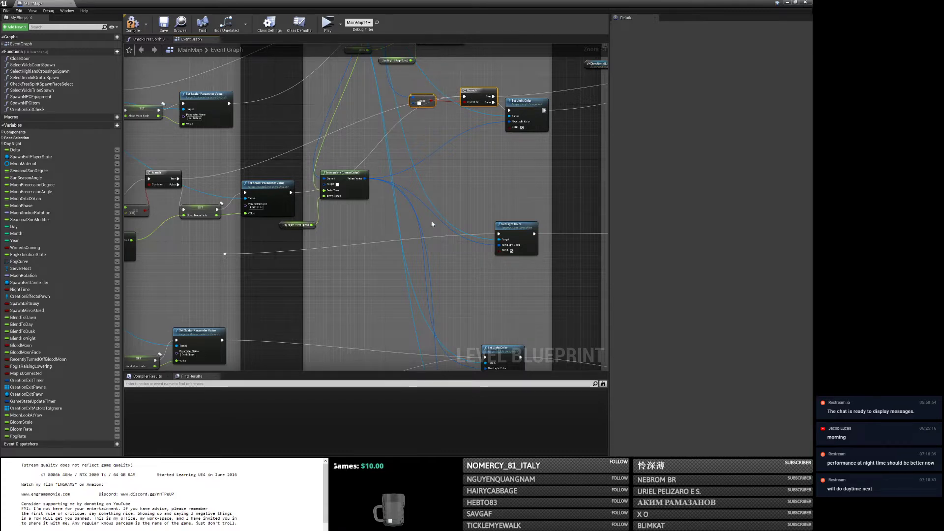
key(ctrl+c)
key(ctrl+v)
mouse_move(502, 235)
mouse_down()
mouse_move(522, 244)
mouse_move(410, 227)
mouse_move(512, 241)
mouse_up()
click(499, 250)
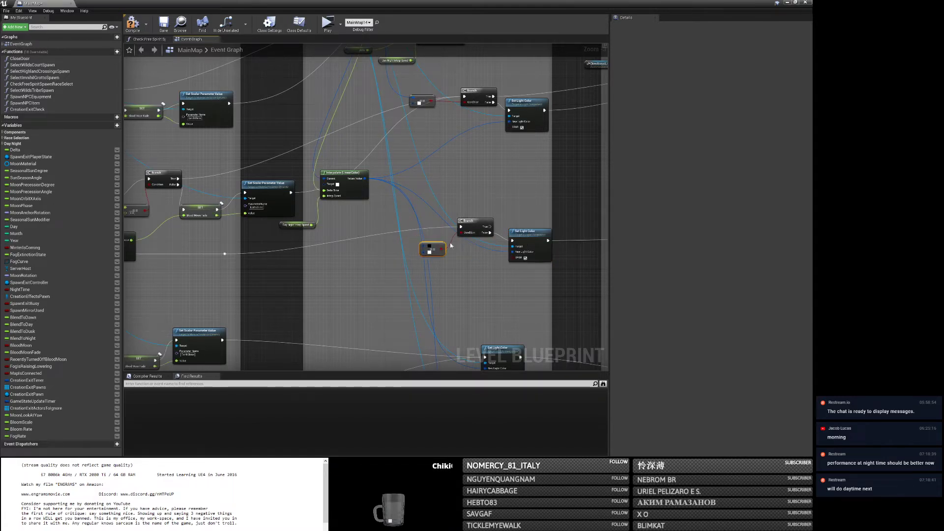
Feed the third comparison from Get Light Color and route its Branch's True output past the Set Light Color node.
drag(423, 245, 359, 140)
right_drag(387, 286, 322, 151)
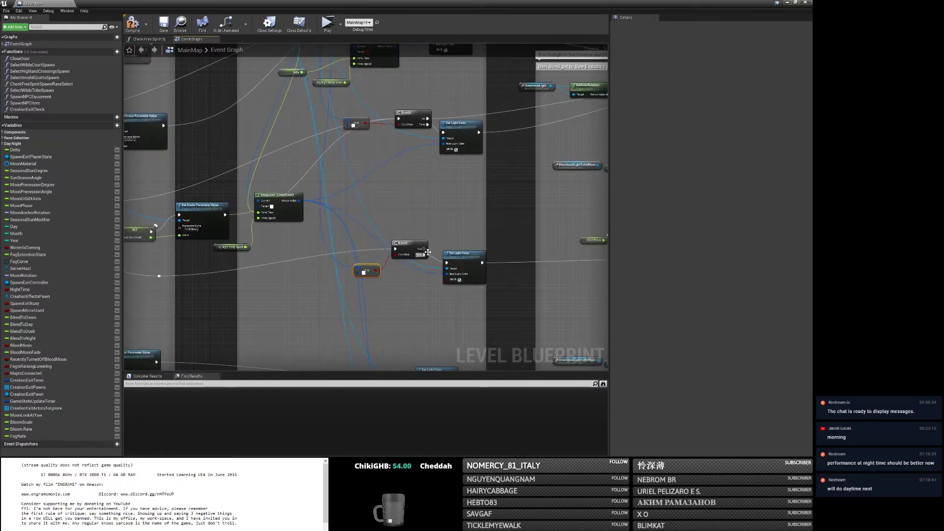
drag(422, 250, 461, 252)
right_drag(333, 284, 757, 121)
Duplicate the white comparison and Branch beside the fourth Set Light Color node.
drag(460, 219, 481, 222)
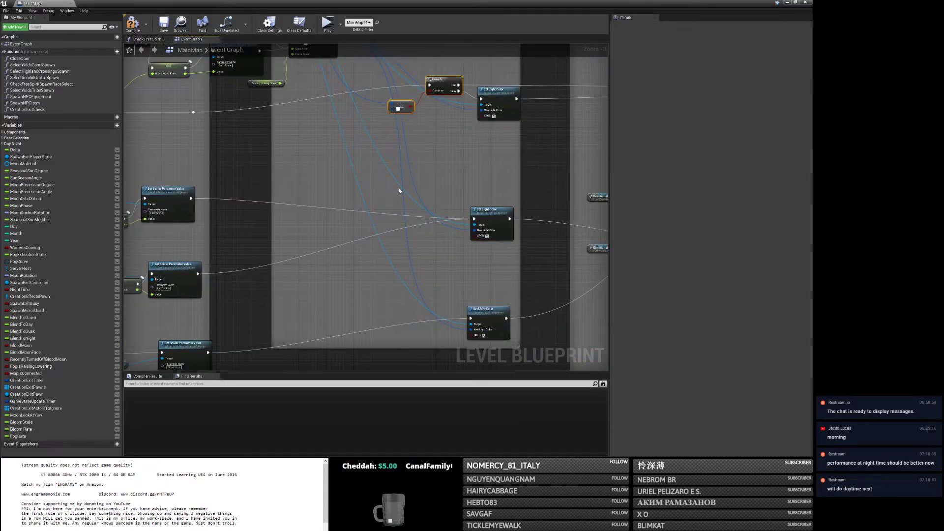
key(ctrl+c)
key(ctrl+v)
right_drag(398, 190, 358, 263)
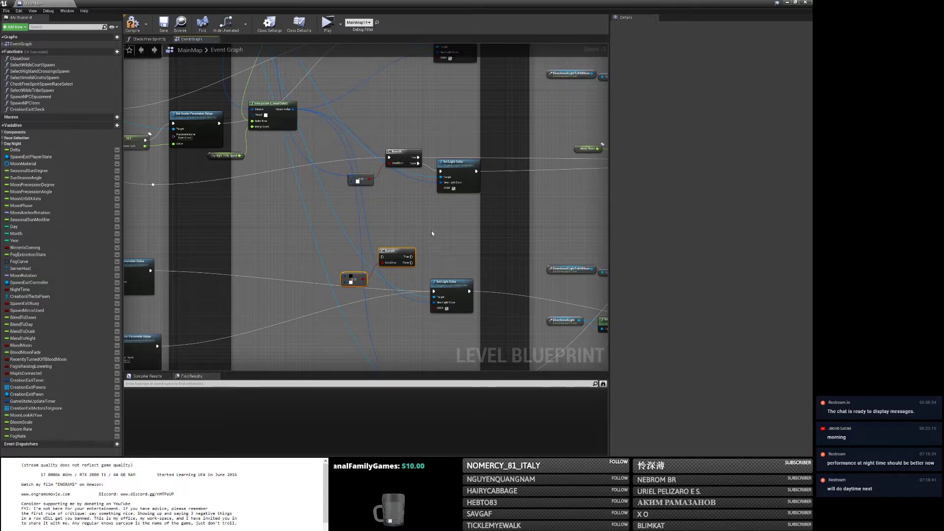
right_drag(435, 219, 366, 175)
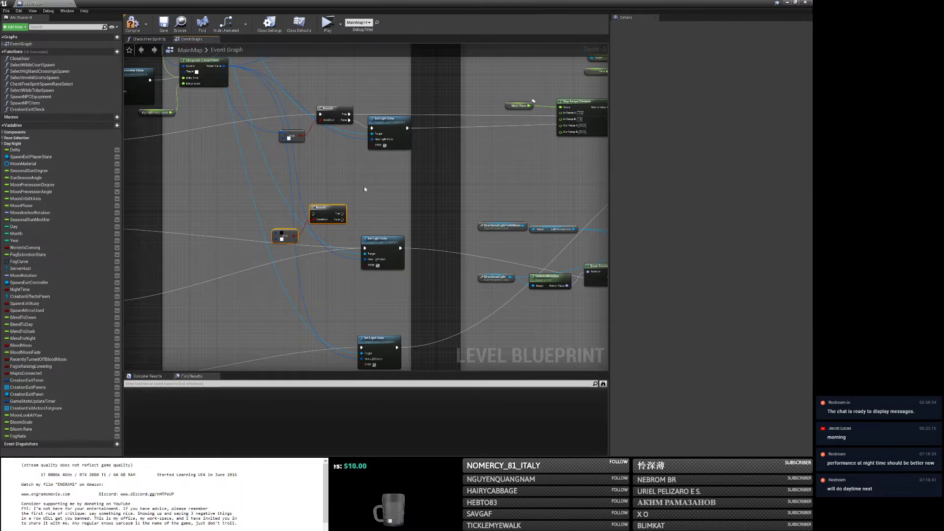
Wire the fourth Branch ahead of its Set Light Color node, with Get Light Color feeding the comparison and True bypassing the update.
right_drag(392, 212, 438, 209)
ctrl+drag(412, 246, 365, 228)
drag(317, 250, 265, 108)
right_drag(273, 153, 296, 227)
drag(330, 202, 472, 270)
Duplicate the white comparison and Branch for the fifth Set Light Color node and move the incoming execution wire to the new Branch.
right_drag(363, 279, 687, 254)
click(443, 195)
drag(403, 174, 362, 246)
key(ctrl+c)
key(ctrl+v)
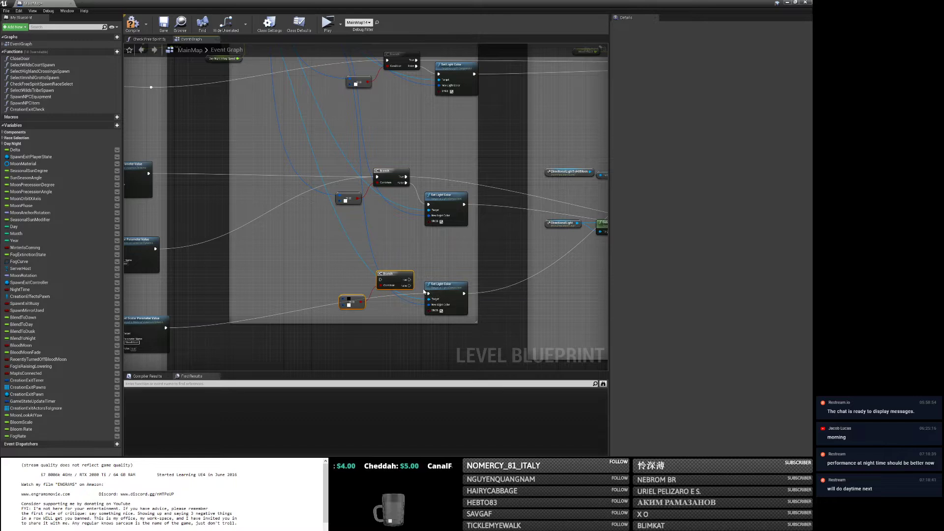
ctrl+drag(428, 294, 412, 270)
Route the fifth Branch's True output past the last Set Light Color node to the logic that follows it.
right_drag(411, 270, 368, 276)
mouse_move(482, 193)
right_down()
mouse_move(580, 193)
mouse_move(479, 177)
right_up()
scroll(479, 177, down, 1)
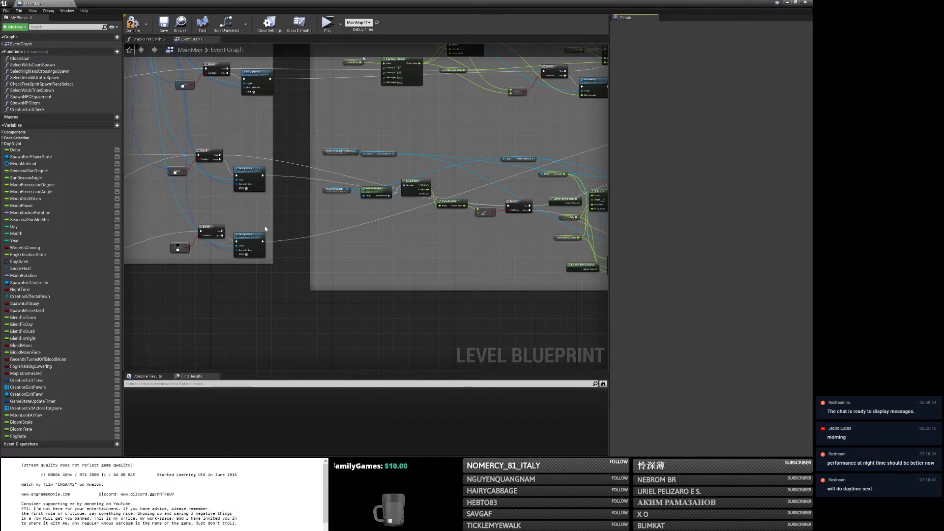
drag(222, 235, 521, 112)
Feed the fifth color comparison from the Get Light Color value.
right_drag(294, 145, 693, 151)
right_drag(569, 166, 683, 162)
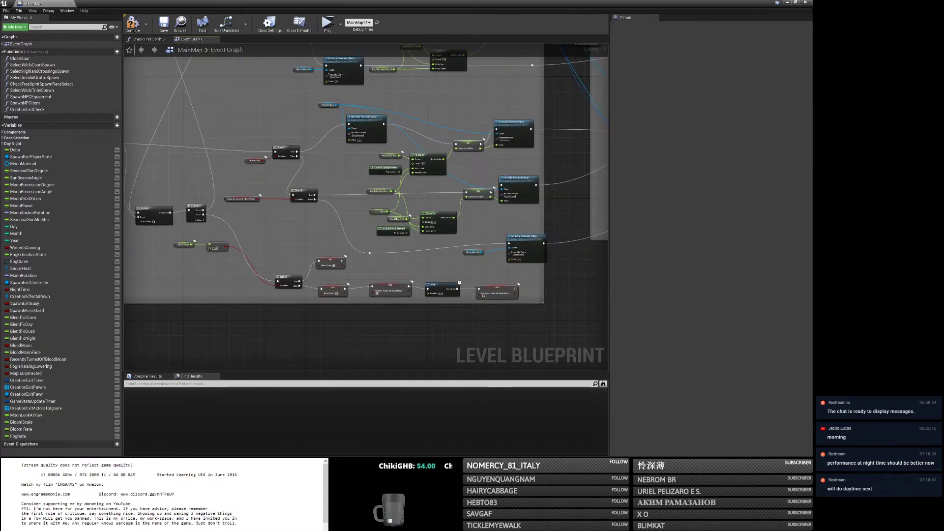
right_drag(532, 64, 365, 150)
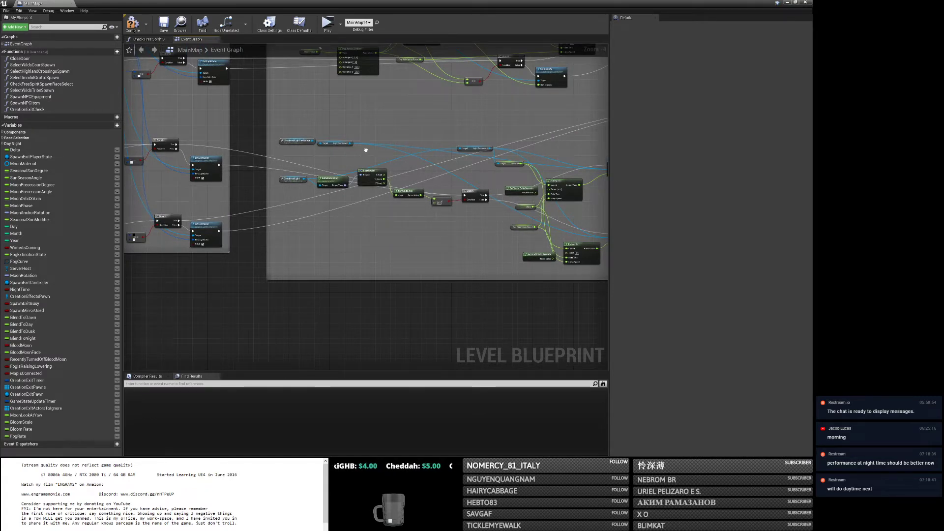
right_drag(366, 150, 608, 151)
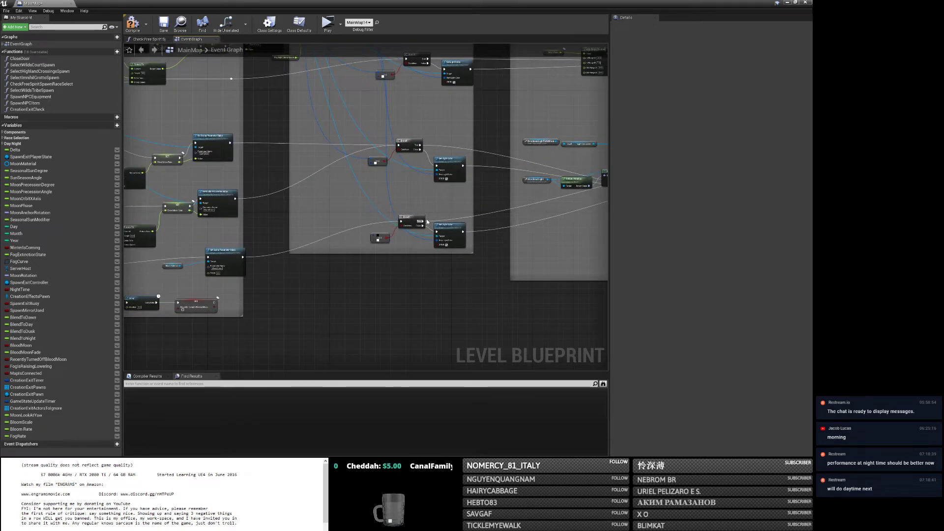
click(374, 238)
right_drag(373, 238, 373, 356)
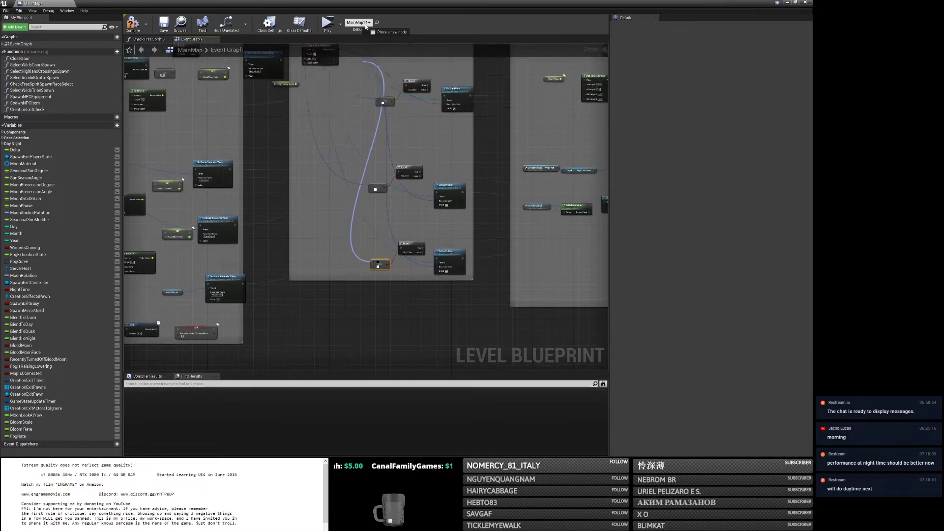
right_drag(363, 64, 302, 35)
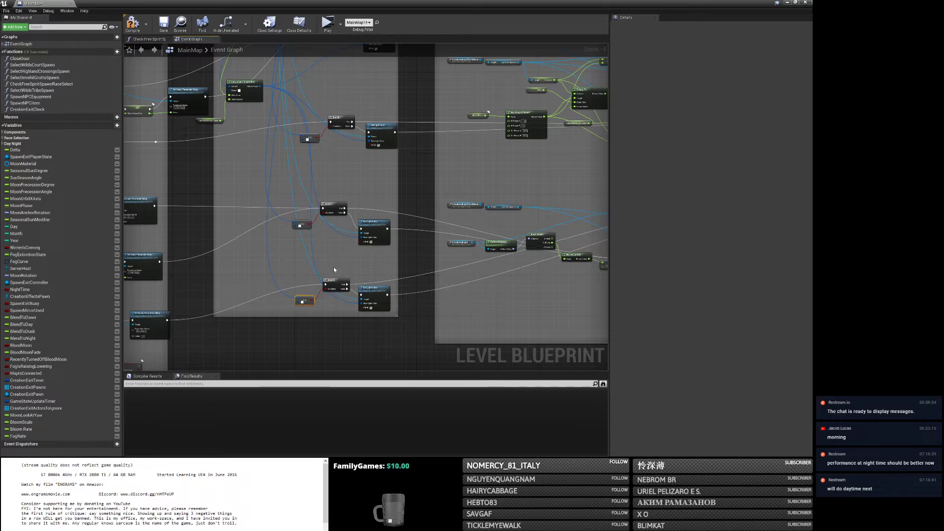
In the Day group, shift the upper FInterp To node and the two lower Set Intensity nodes right to make room.
right_drag(285, 278, 564, 225)
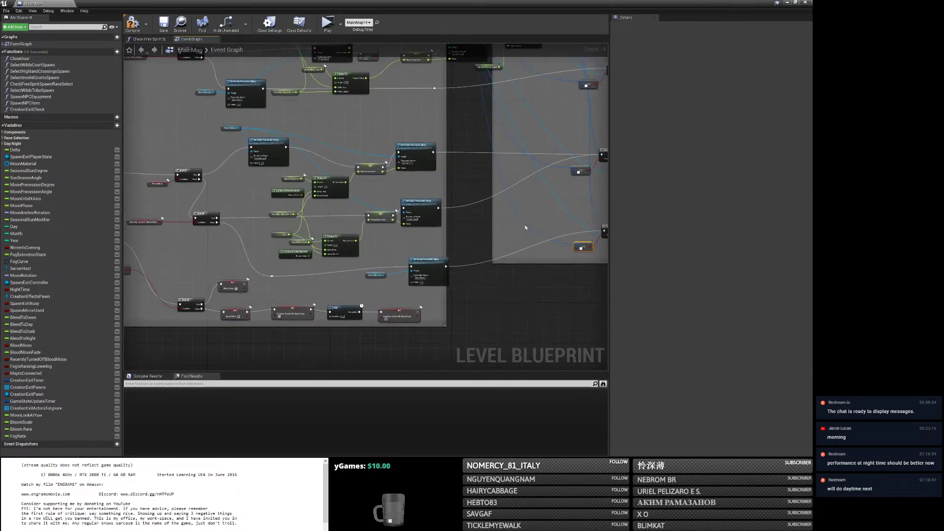
scroll(368, 227, down, 5)
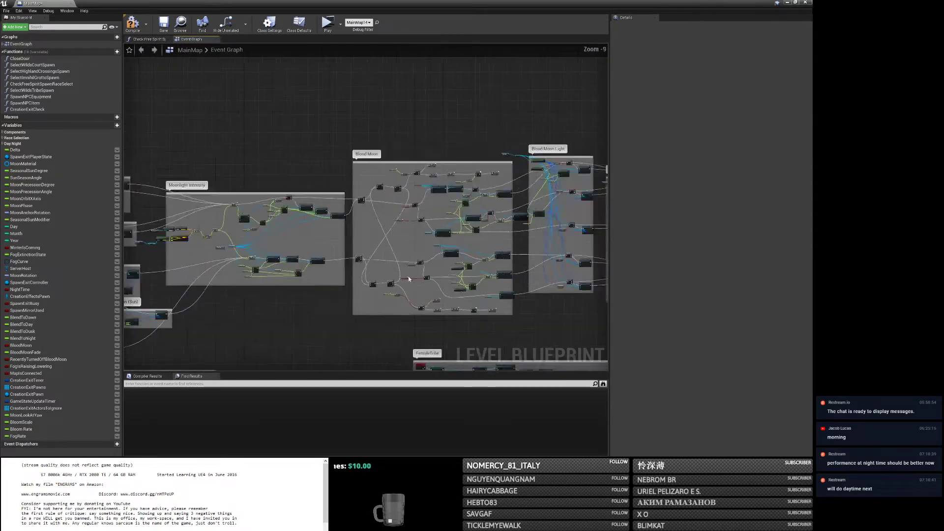
scroll(350, 265, up, 3)
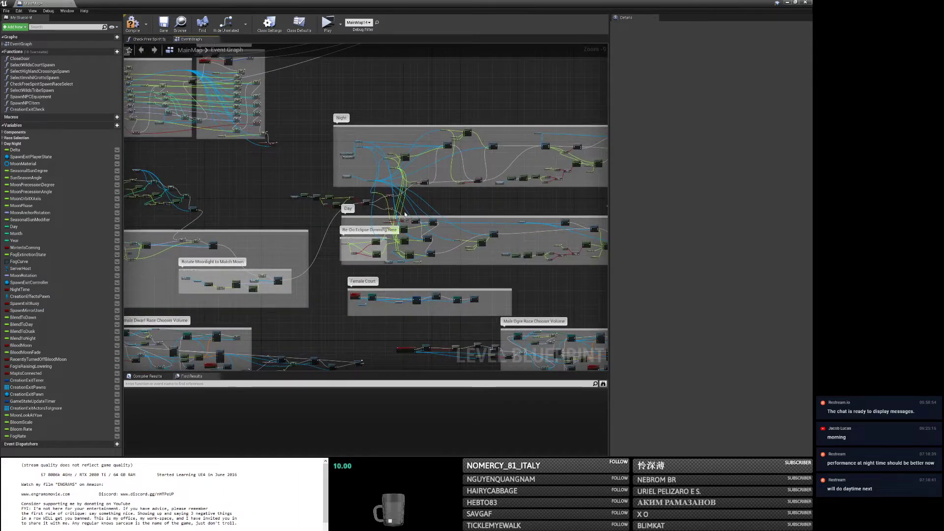
scroll(403, 225, up, 2)
right_drag(403, 225, 356, 193)
scroll(225, 228, up, 2)
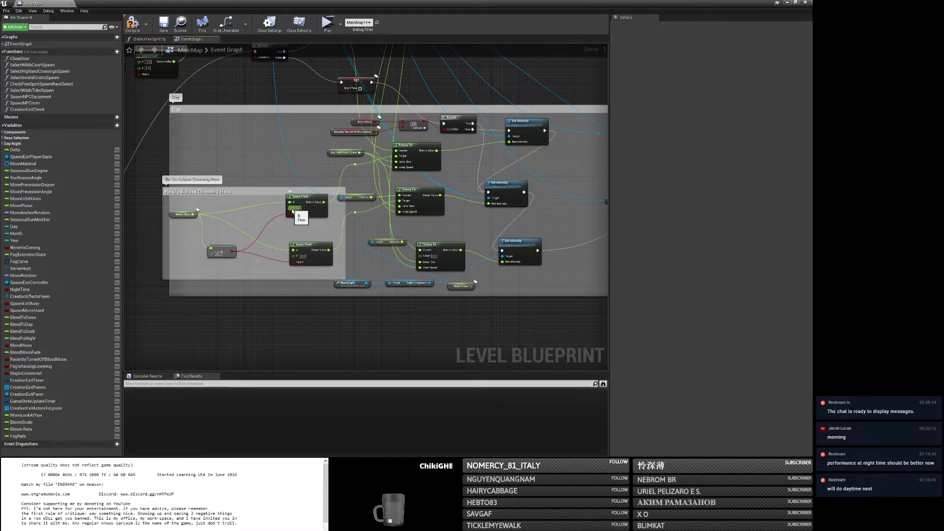
right_drag(269, 202, 315, 200)
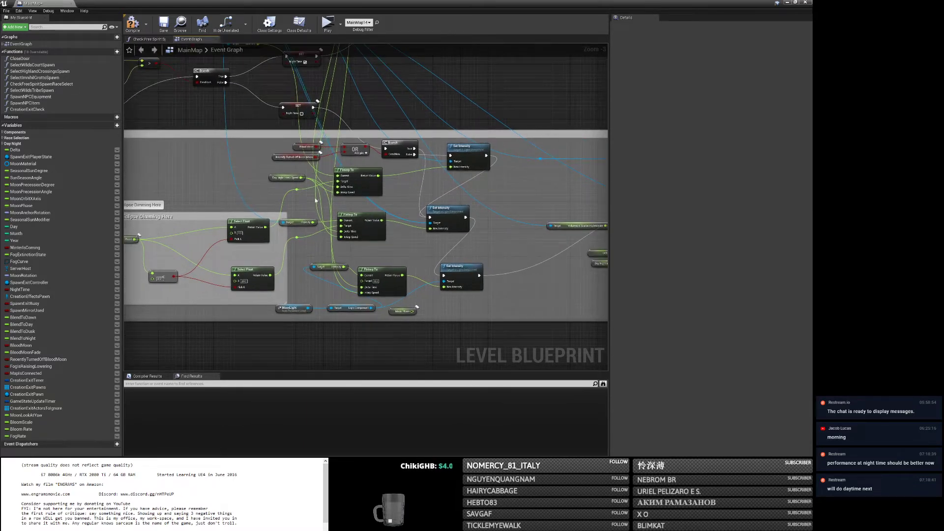
drag(368, 189, 378, 192)
right_drag(451, 197, 344, 204)
click(362, 274)
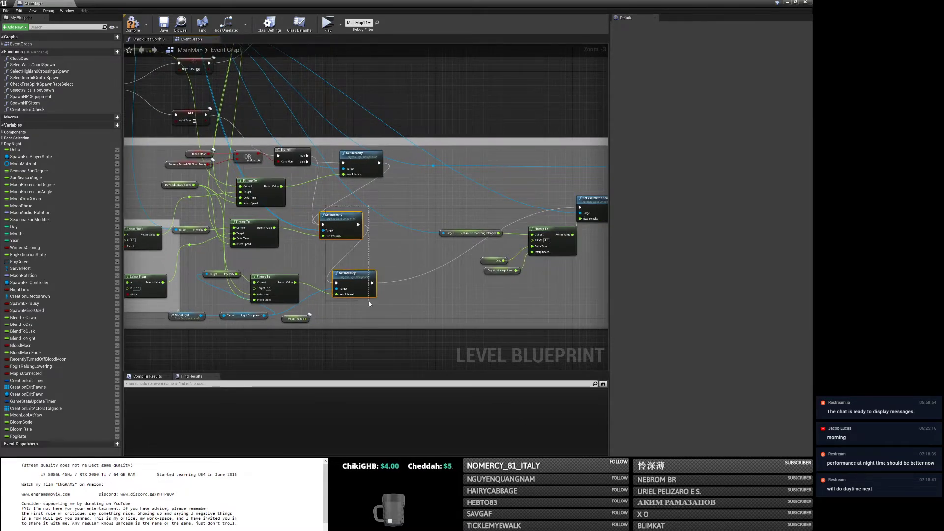
drag(339, 215, 401, 238)
Line up the Day group's upper Set Intensity node and middle FInterp To node with their neighbouring nodes.
click(354, 159)
drag(354, 159, 385, 159)
right_drag(448, 192, 415, 185)
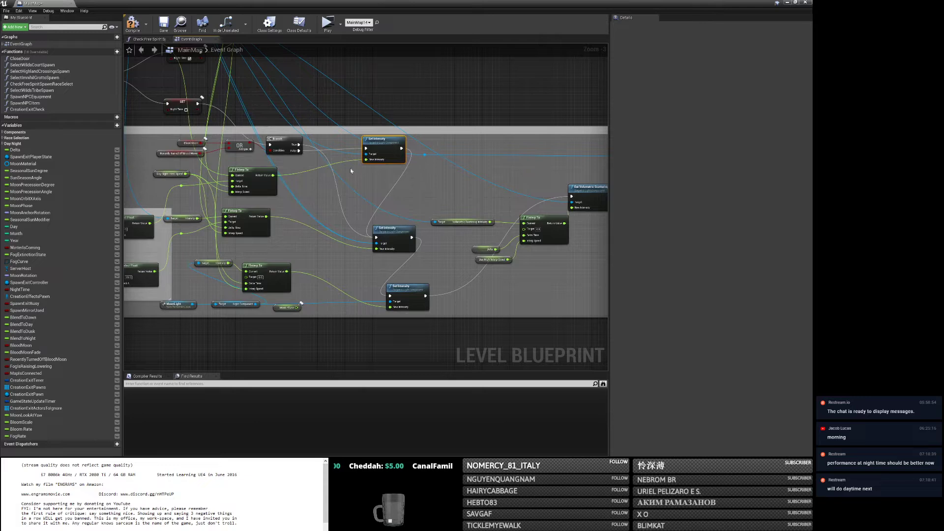
drag(389, 145, 399, 156)
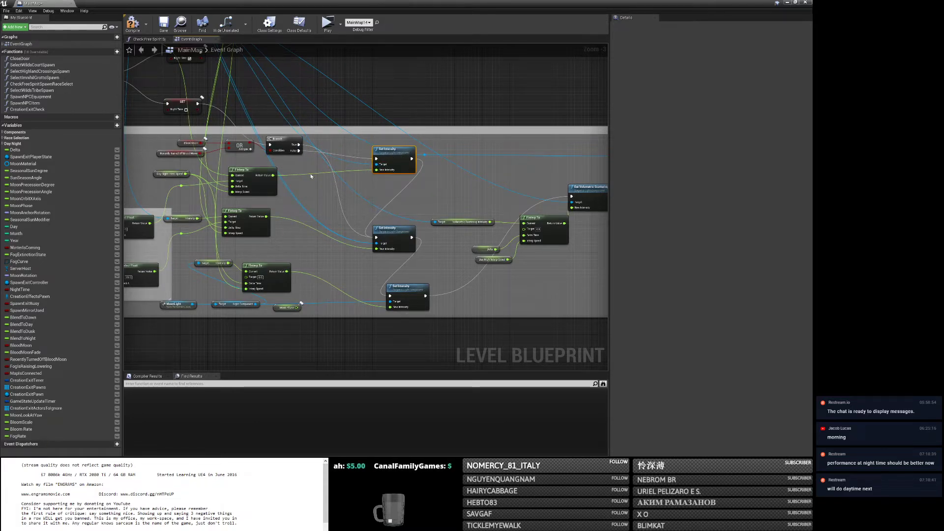
right_drag(385, 155, 432, 196)
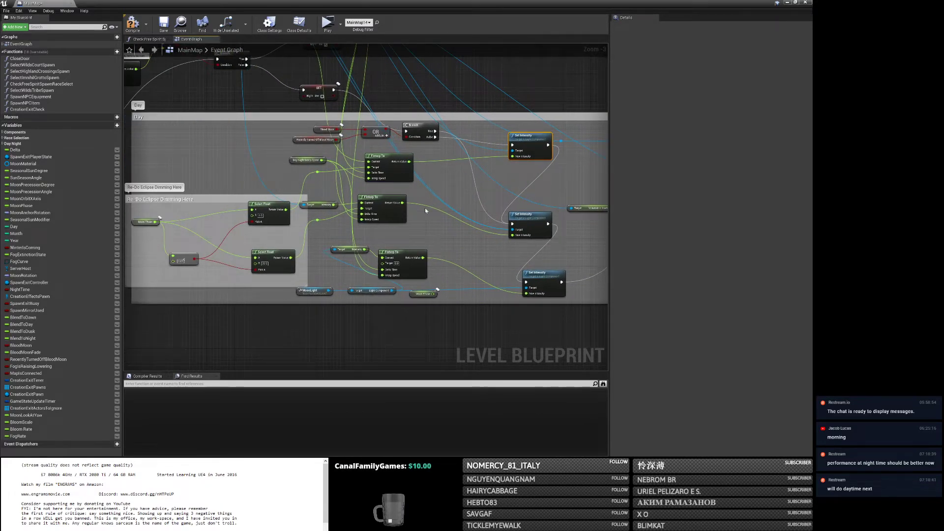
drag(365, 203, 378, 207)
Check the lower directional light reference in the Night group and reposition the MoonLight reference nodes in the Day group.
right_drag(378, 207, 436, 473)
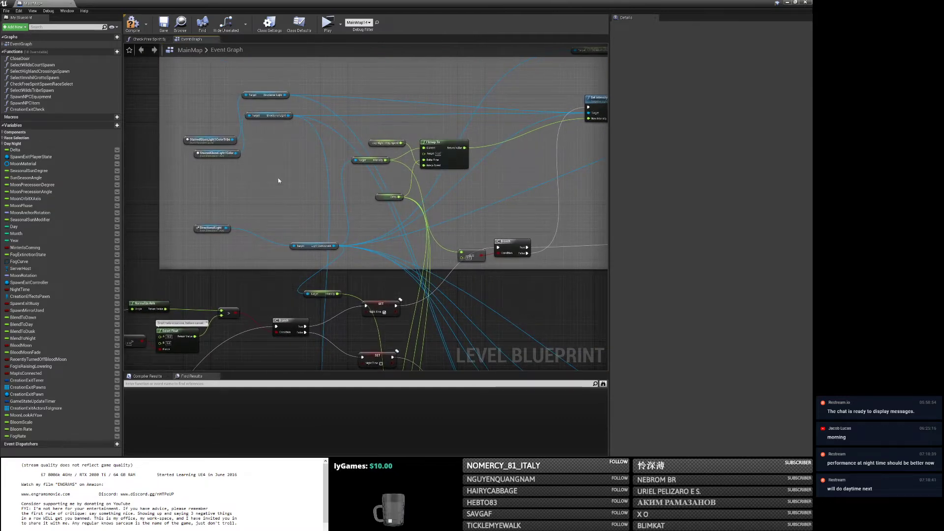
click(270, 116)
right_drag(268, 141, 197, 0)
right_drag(318, 253, 307, 136)
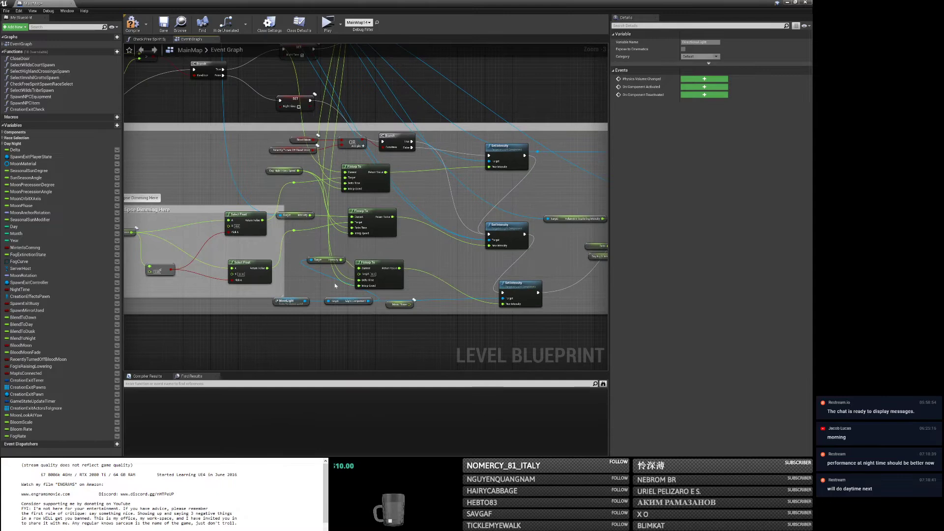
drag(374, 317, 272, 296)
drag(332, 301, 311, 312)
Spread apart the two upper light actor references in the Night group along with their directional light nodes.
scroll(495, 291, down, 4)
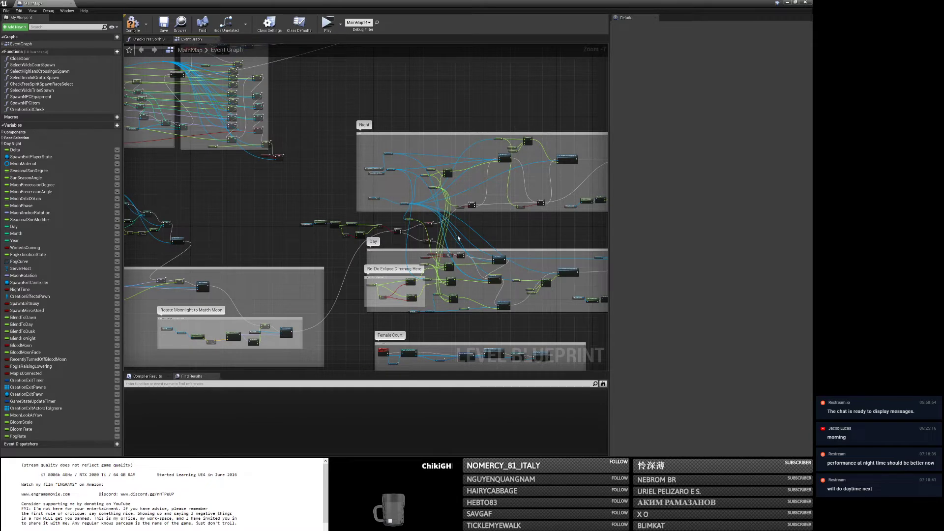
scroll(384, 166, up, 4)
drag(330, 178, 323, 136)
drag(346, 191, 339, 181)
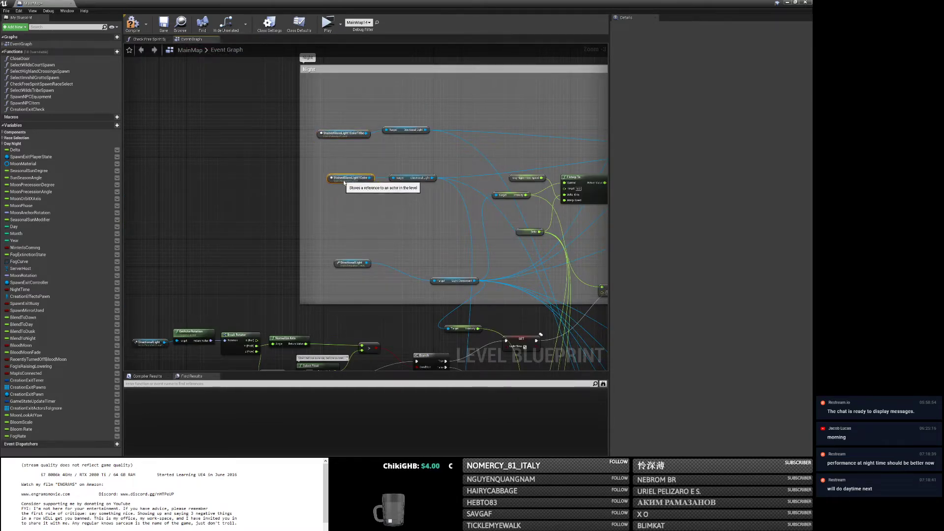
Move the Day group's bottom FInterp To node with its intensity input, and delete the stray Moon Phase node.
right_drag(402, 206, 329, 224)
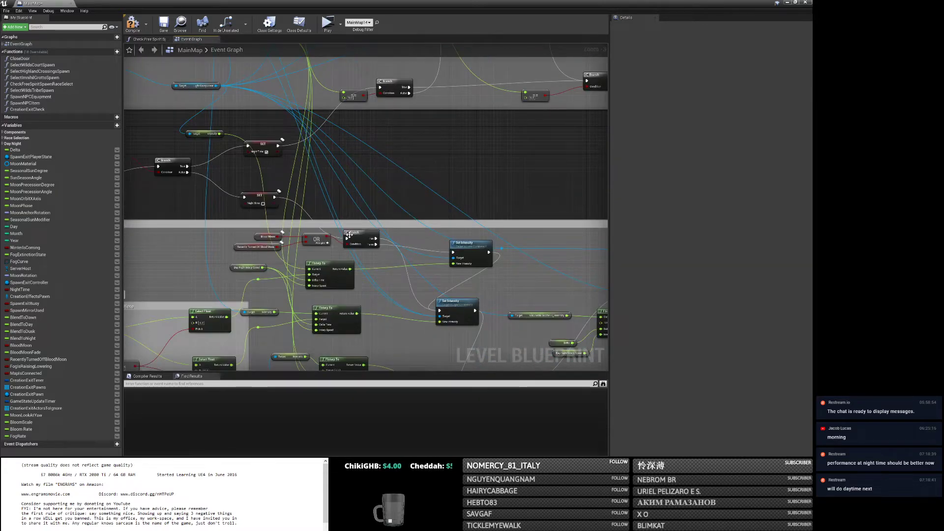
scroll(329, 224, down, 3)
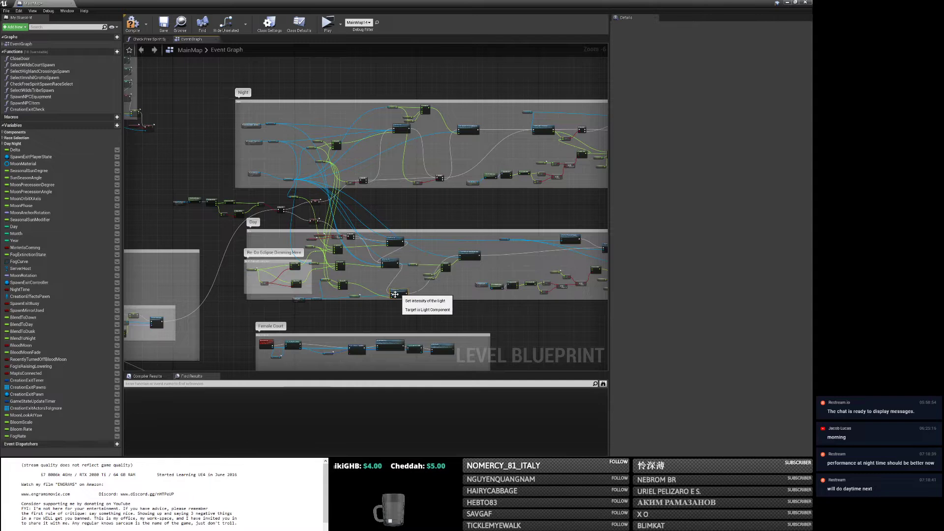
scroll(303, 305, up, 1)
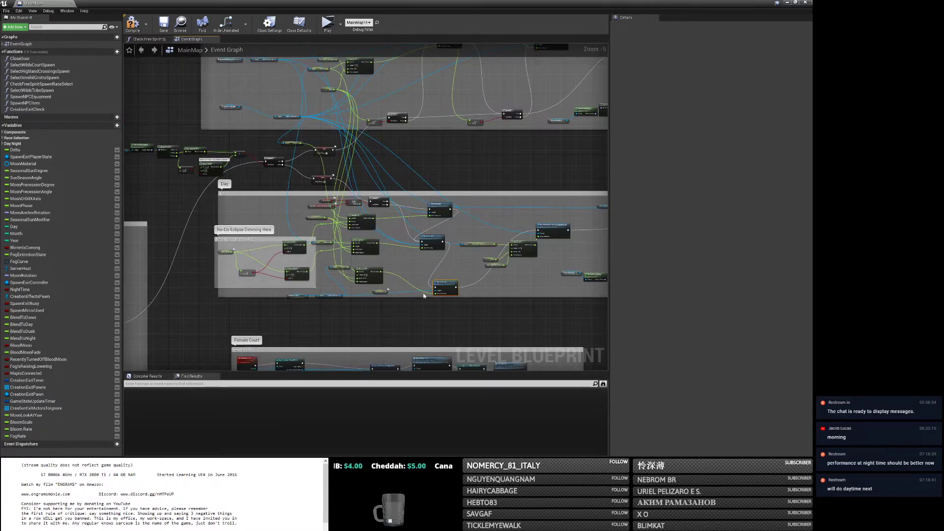
drag(358, 278, 385, 307)
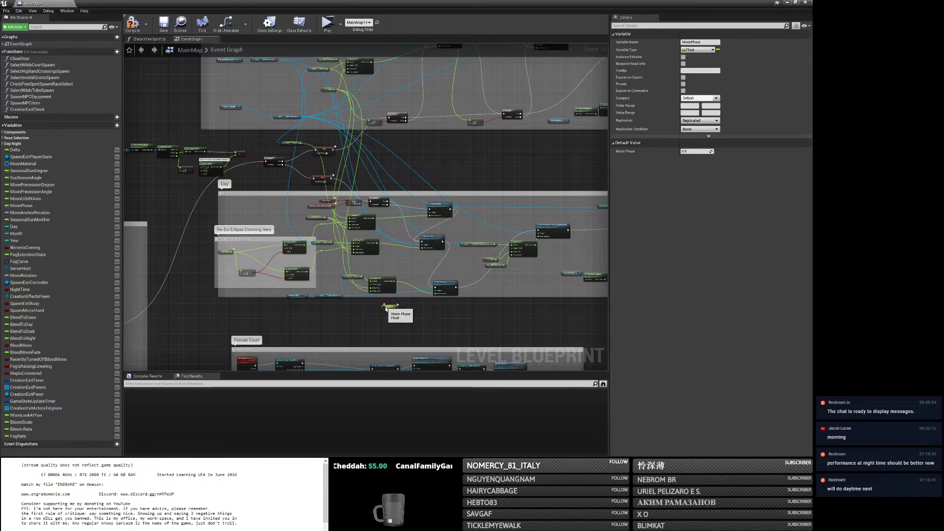
key(Delete)
scroll(420, 235, up, 1)
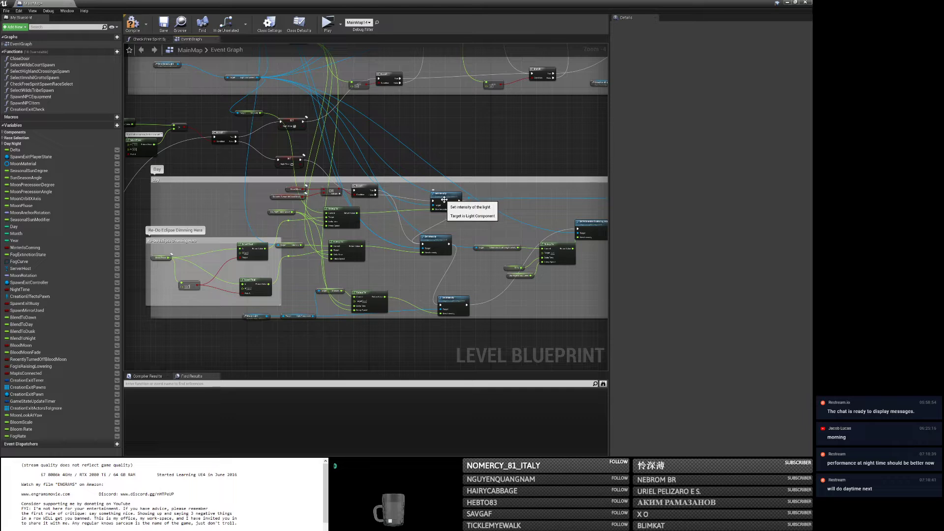
right_drag(442, 204, 482, 234)
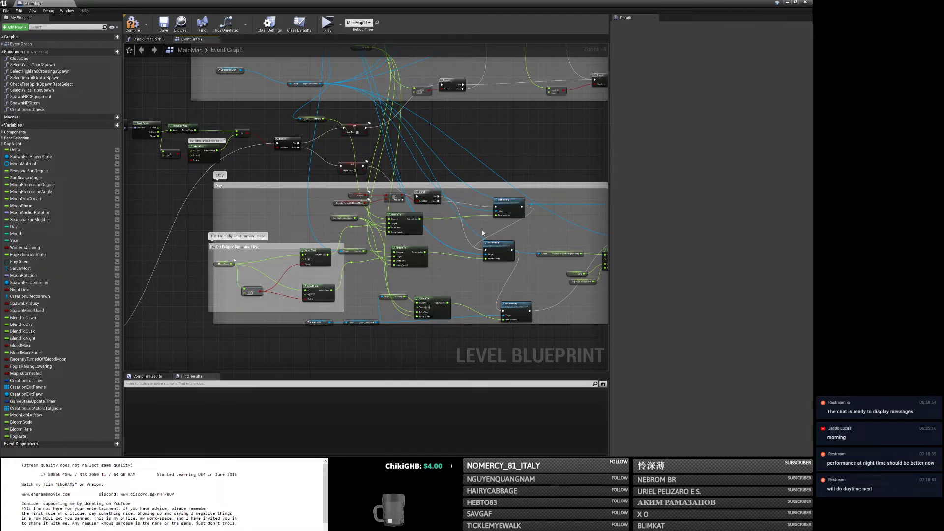
Add a float Equal node comparing the Day group's upper light intensity with its FInterp To result, shifting the upper Set Intensity node right.
click(504, 208)
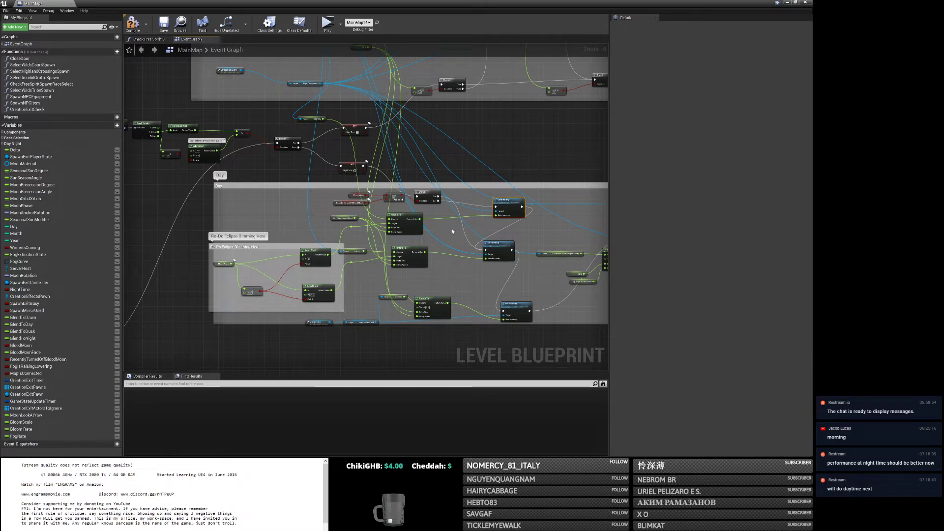
scroll(451, 228, up, 1)
double_click(338, 203)
drag(337, 203, 462, 206)
key(Return)
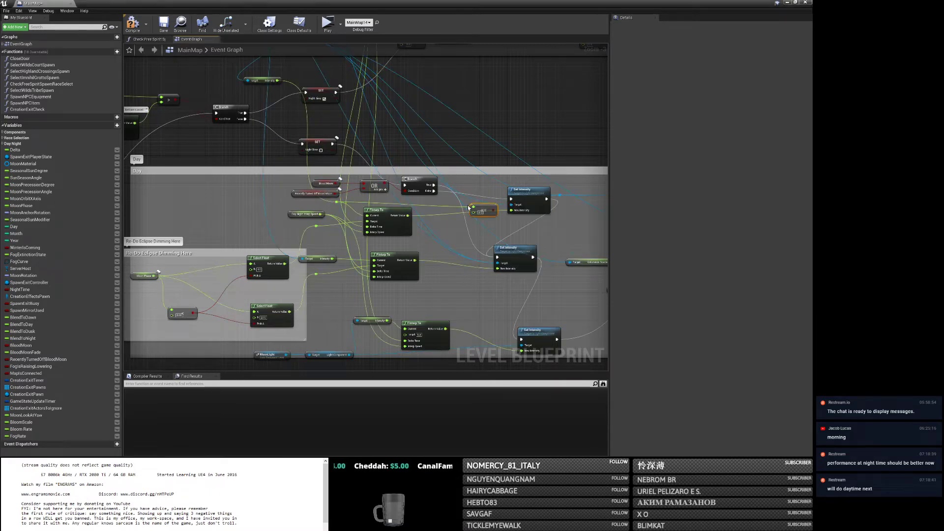
drag(517, 197, 550, 197)
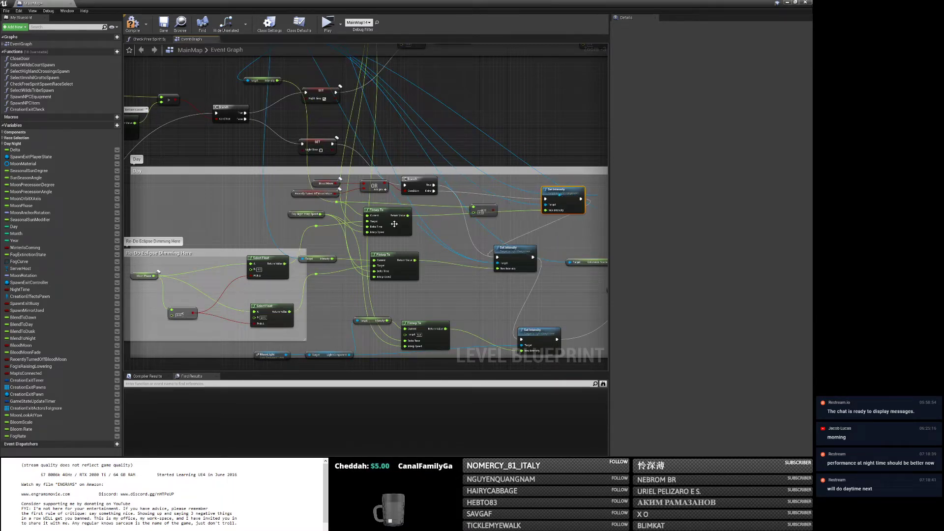
drag(410, 216, 473, 212)
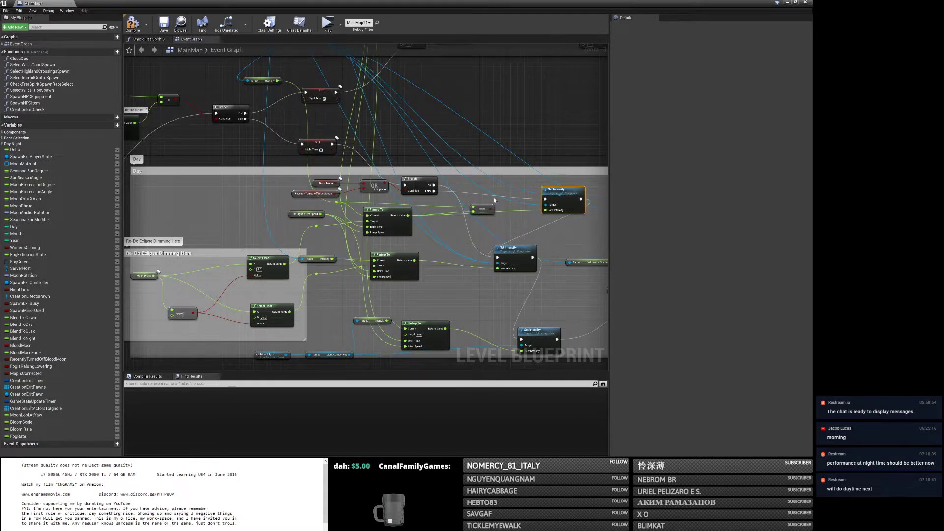
Insert a Branch before the Day group's upper Set Intensity node and wire the upper Equal comparison to its condition.
key(b)
click(500, 188)
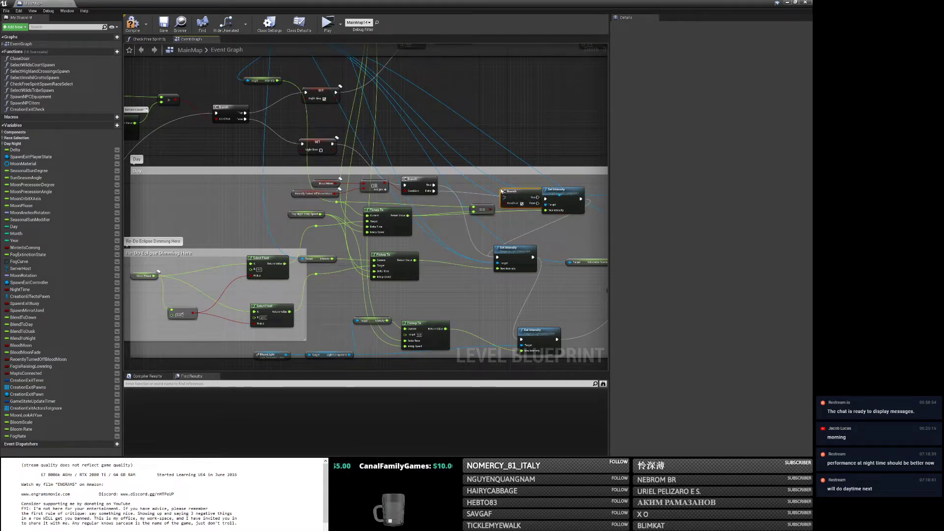
drag(483, 206, 498, 257)
drag(518, 196, 507, 191)
drag(573, 198, 572, 194)
right_drag(572, 194, 508, 189)
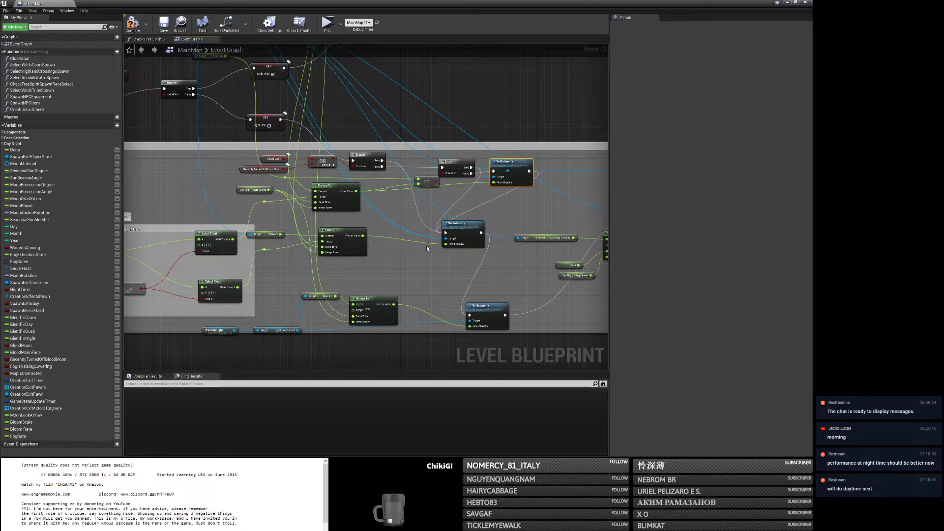
Reposition the Day group's middle FInterp To and Set Intensity nodes and add an Equal (float) node fed by the middle light's intensity.
right_drag(431, 250, 424, 254)
drag(483, 315, 489, 312)
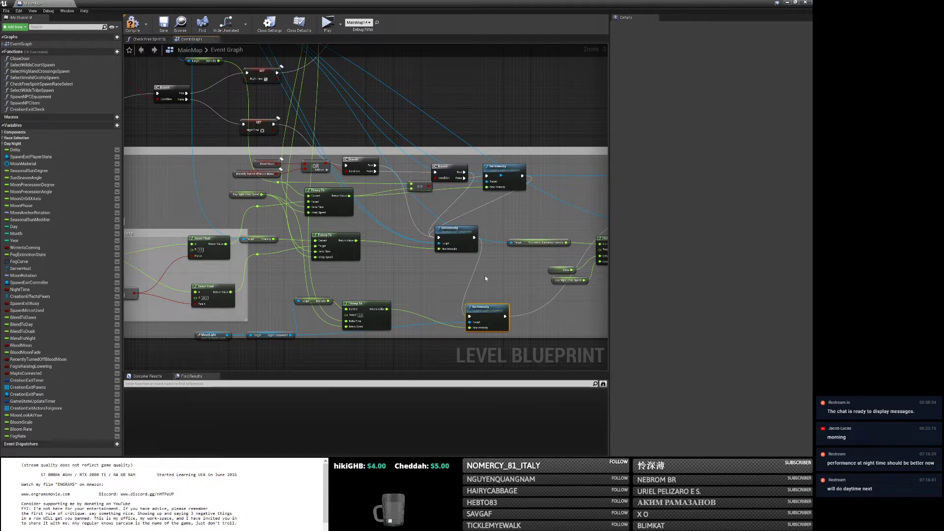
drag(448, 230, 456, 232)
drag(344, 256, 344, 266)
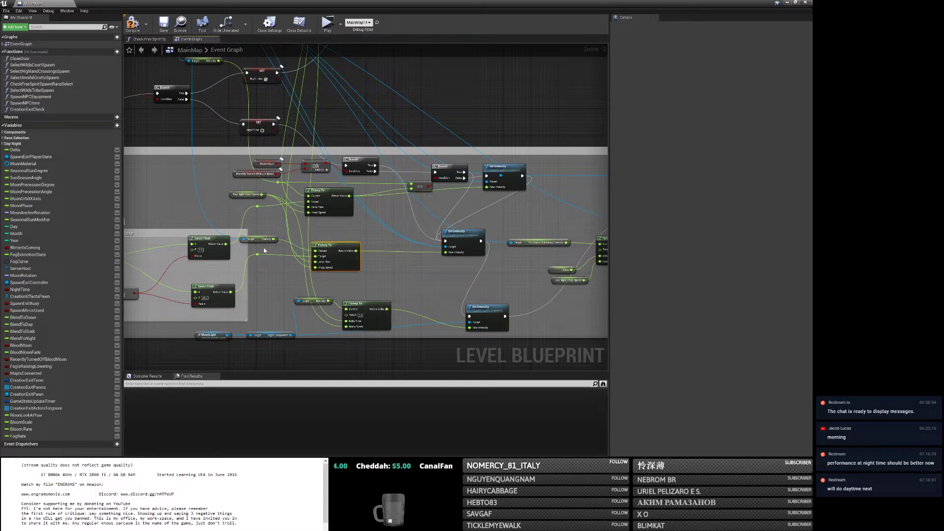
click(265, 239)
drag(273, 239, 398, 241)
text(==)
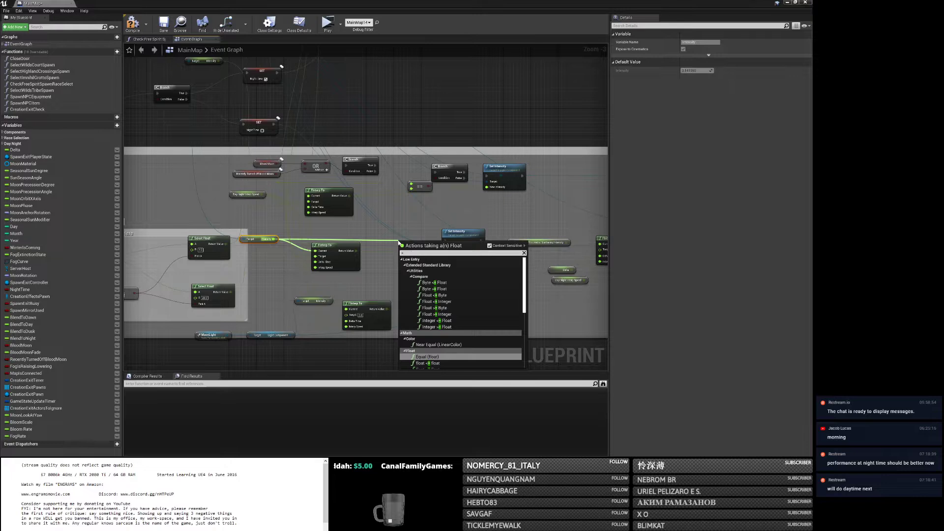
key(Return)
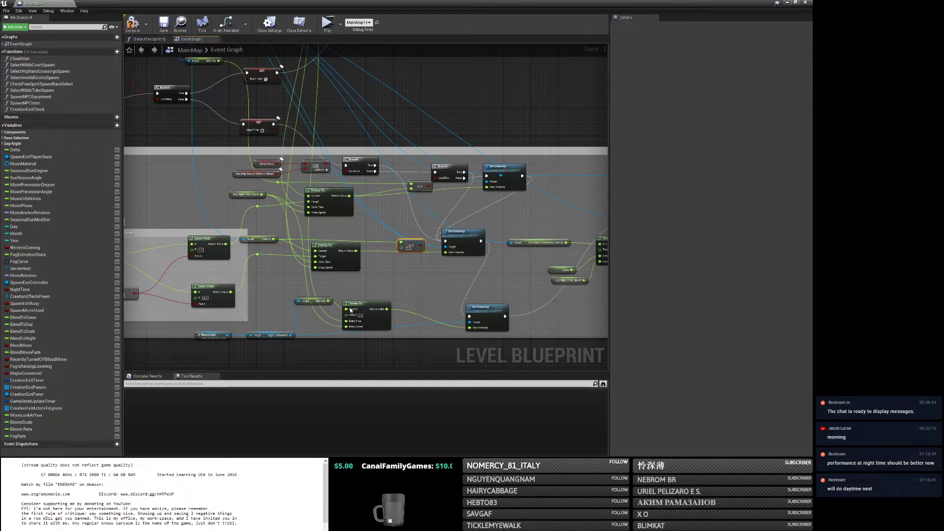
Insert a Branch before the Day group's middle Set Intensity node and wire in the middle comparison.
right_drag(289, 275, 320, 274)
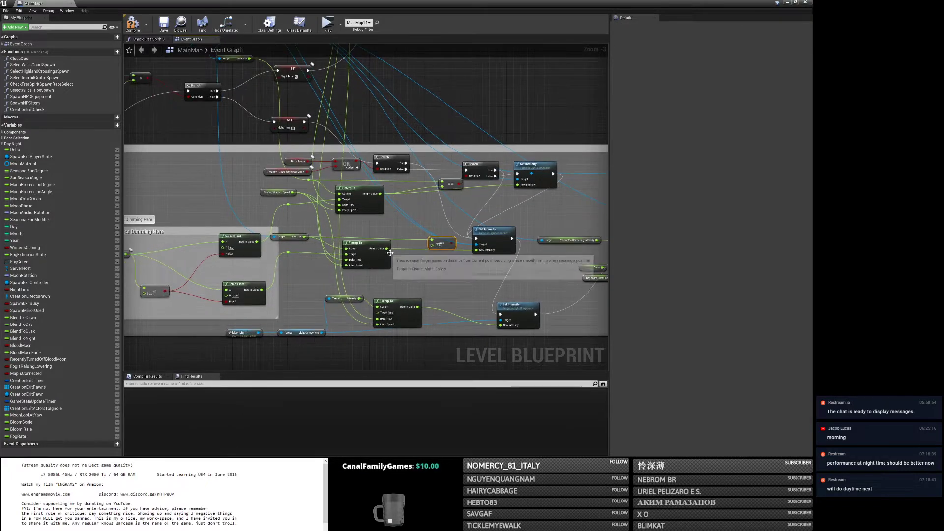
scroll(507, 244, down, 4)
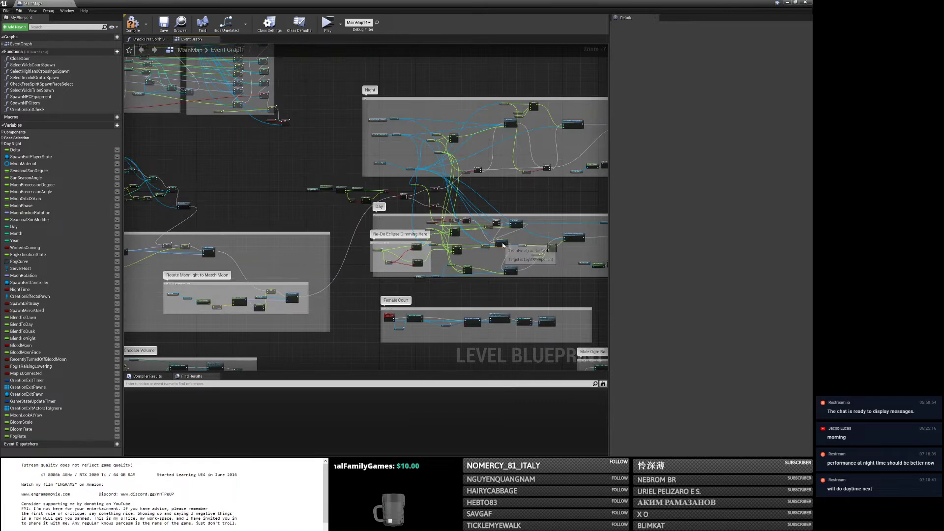
scroll(429, 235, up, 5)
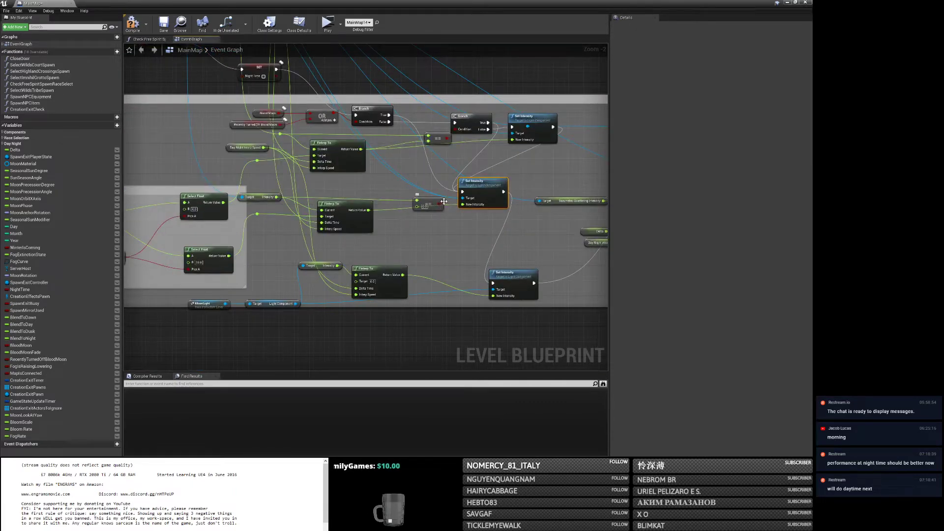
ctrl+drag(462, 192, 493, 284)
text(branch)
key(Return)
drag(508, 193, 504, 180)
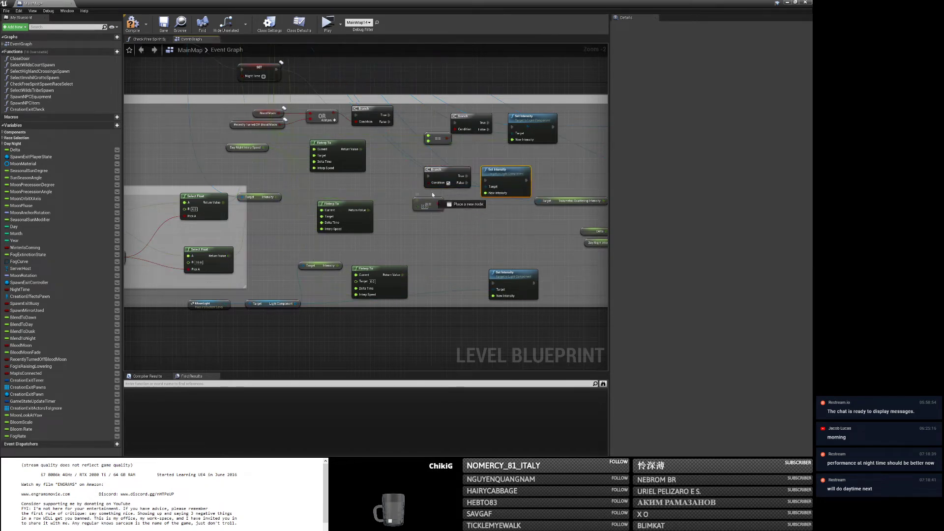
drag(368, 210, 428, 181)
drag(498, 172, 494, 183)
right_drag(473, 251, 423, 206)
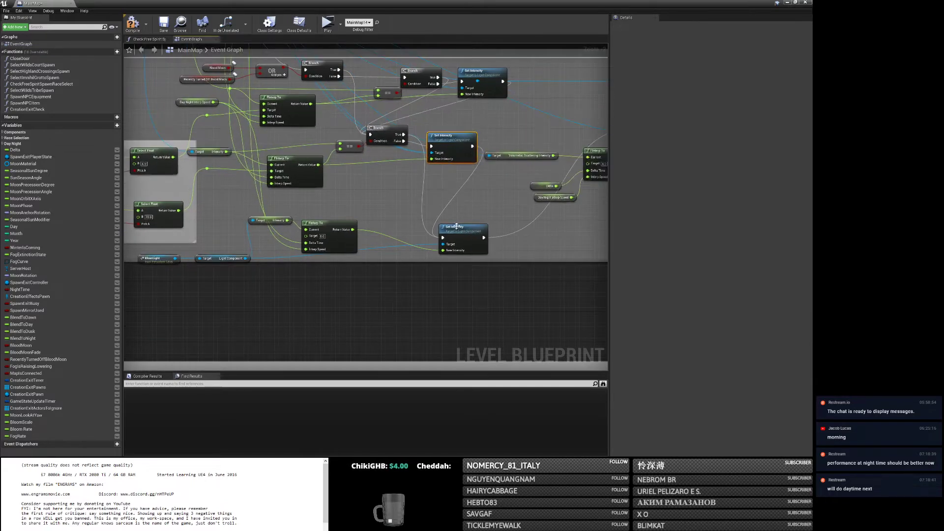
Make room in the Day group's bottom row and add a float Equal node on its light intensity plus a Branch.
drag(455, 226, 490, 226)
click(275, 224)
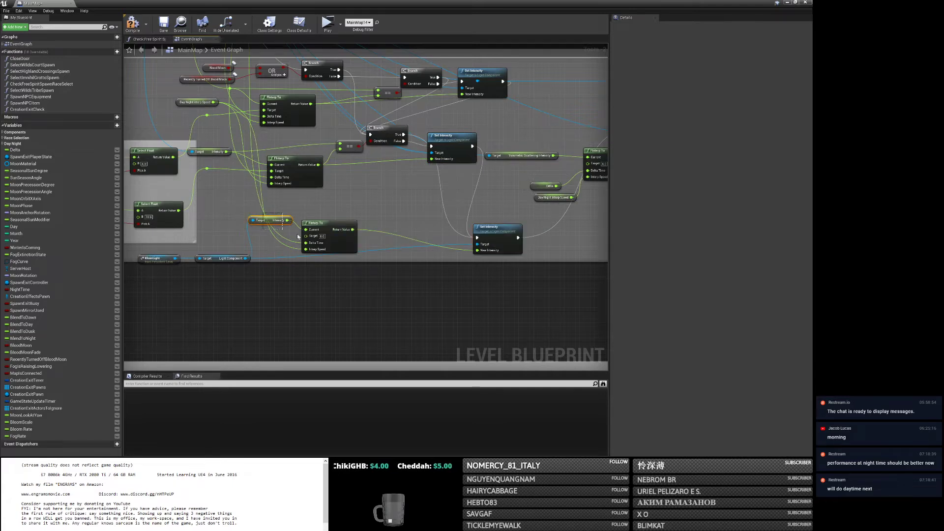
ctrl+click(324, 223)
drag(329, 224, 347, 227)
click(397, 222)
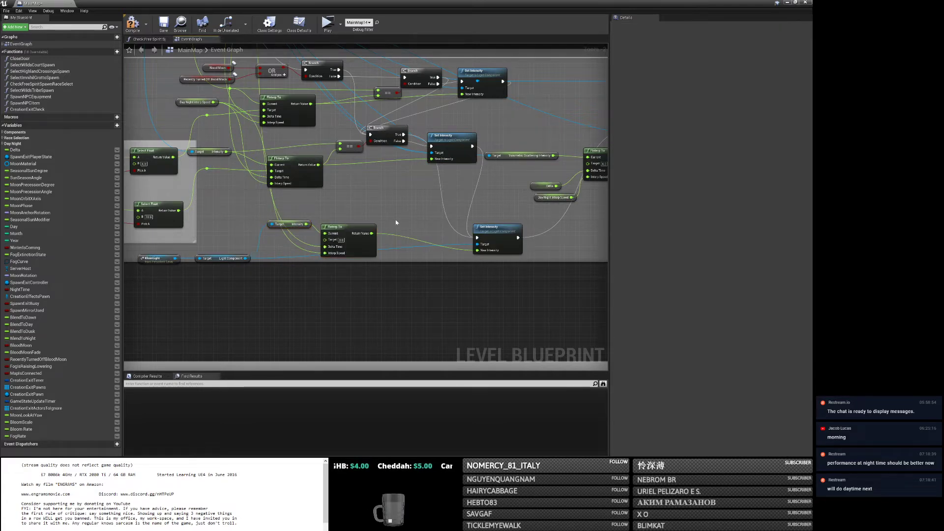
drag(305, 224, 380, 216)
text(==)
key(Return)
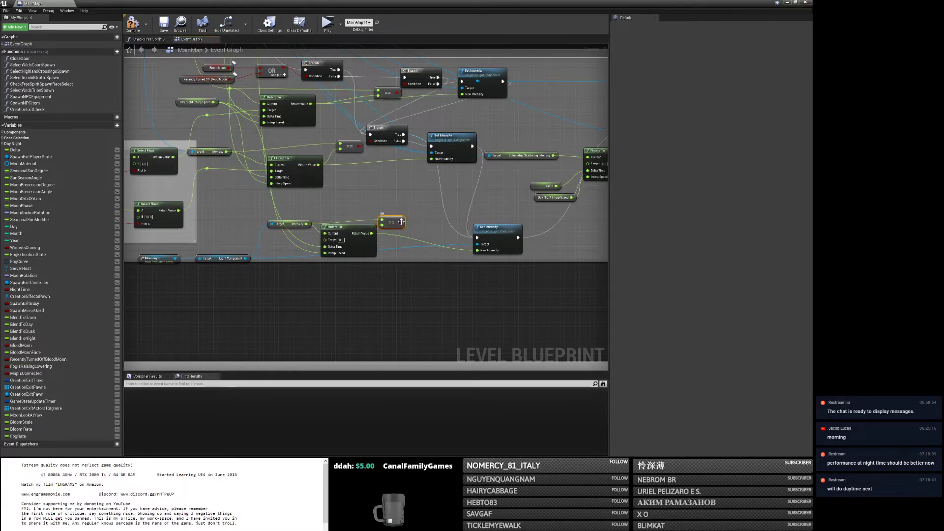
click(420, 217)
mouse_move(400, 222)
mouse_down()
mouse_move(423, 232)
mouse_move(388, 225)
mouse_up()
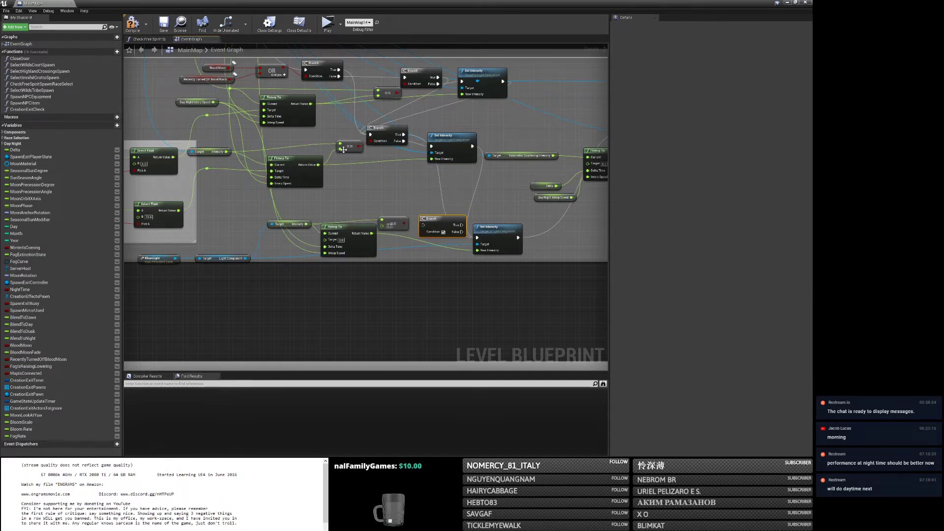
Wire the interpolation target values into the middle and upper Equal nodes and nudge the upper Equal node left.
right_drag(261, 179, 295, 191)
drag(241, 181, 241, 181)
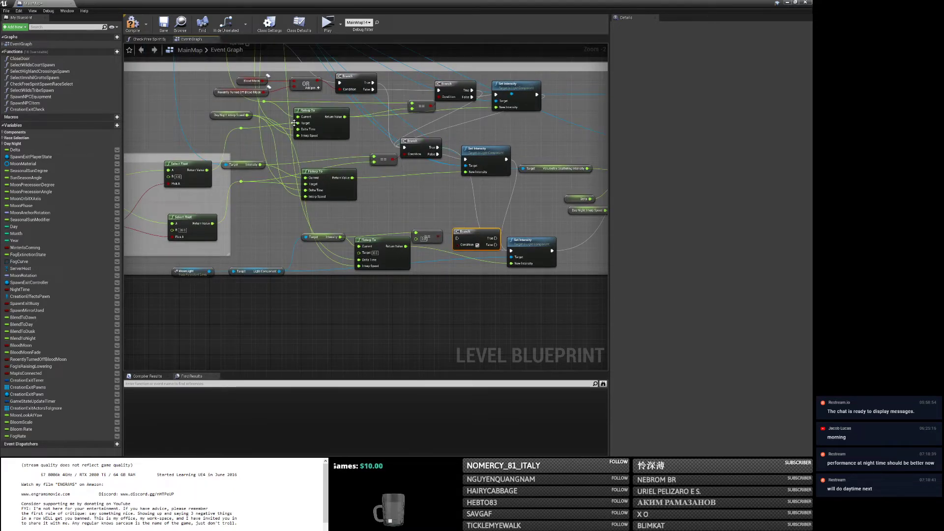
drag(241, 128, 412, 103)
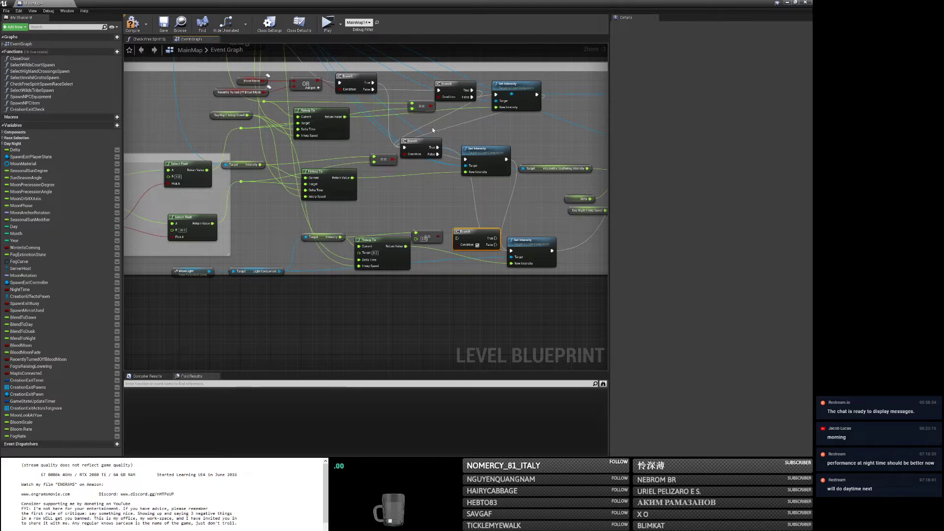
right_drag(433, 130, 389, 117)
drag(378, 94, 365, 90)
Wire the bottom comparison to its Branch condition and route execution through it to Set Intensity or directly to Set Volumetric Scattering Intensity.
right_drag(380, 183, 344, 170)
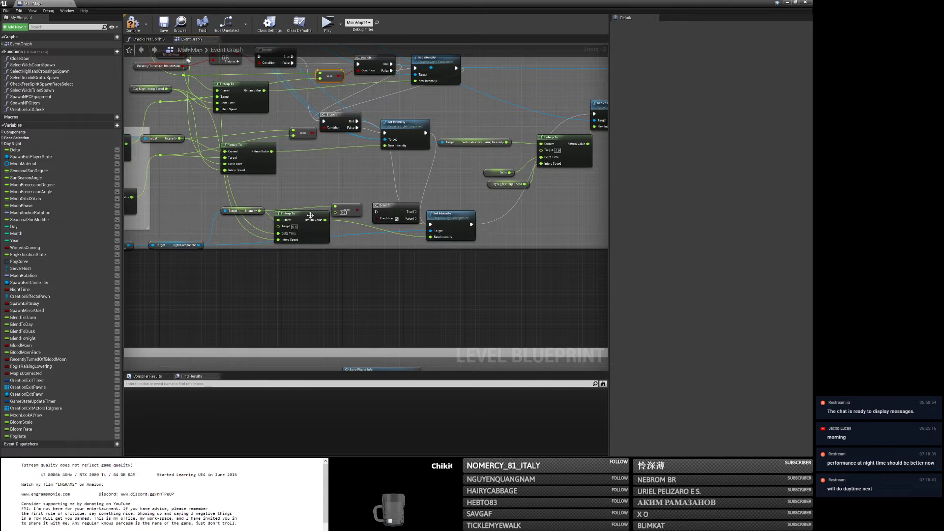
drag(357, 211, 376, 218)
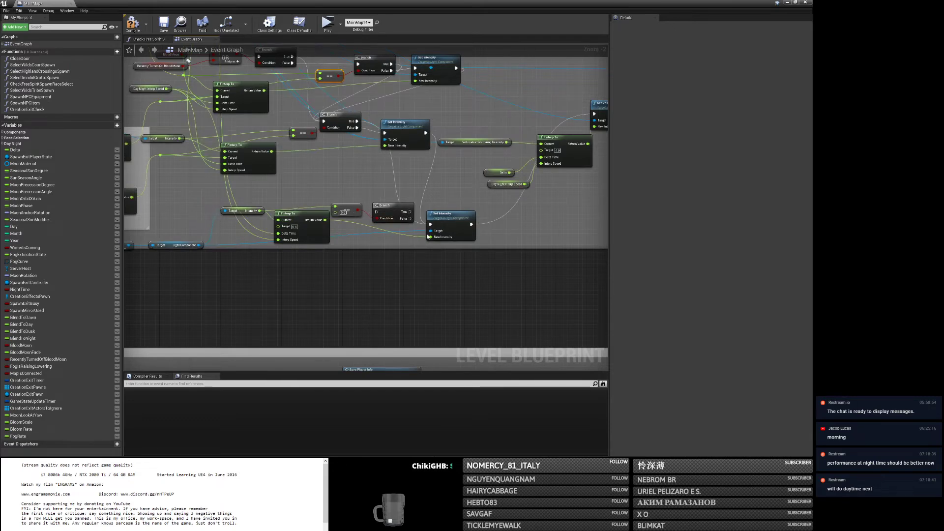
drag(433, 227, 512, 114)
Shift the Day group's middle Equal, Branch and Set Intensity nodes slightly down and right together.
scroll(489, 220, down, 2)
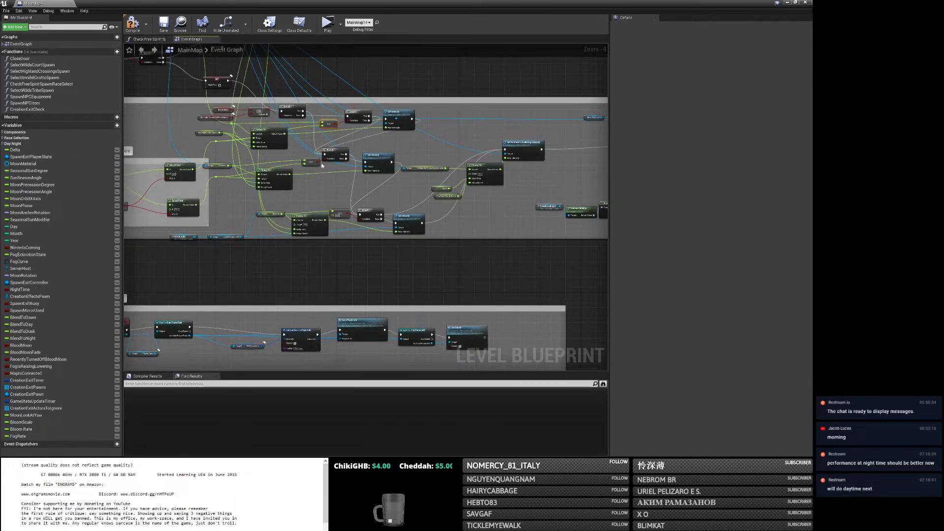
right_drag(322, 165, 343, 197)
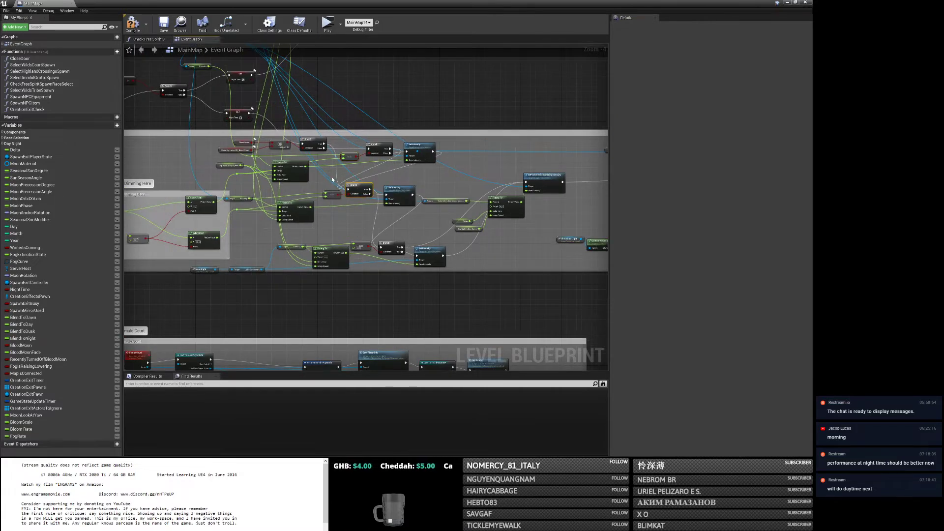
drag(404, 215, 404, 215)
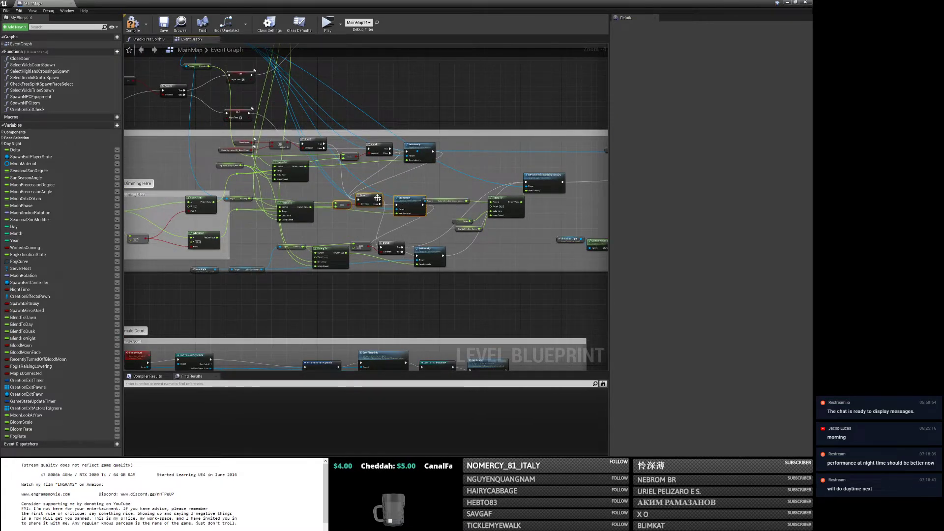
scroll(404, 215, up, 2)
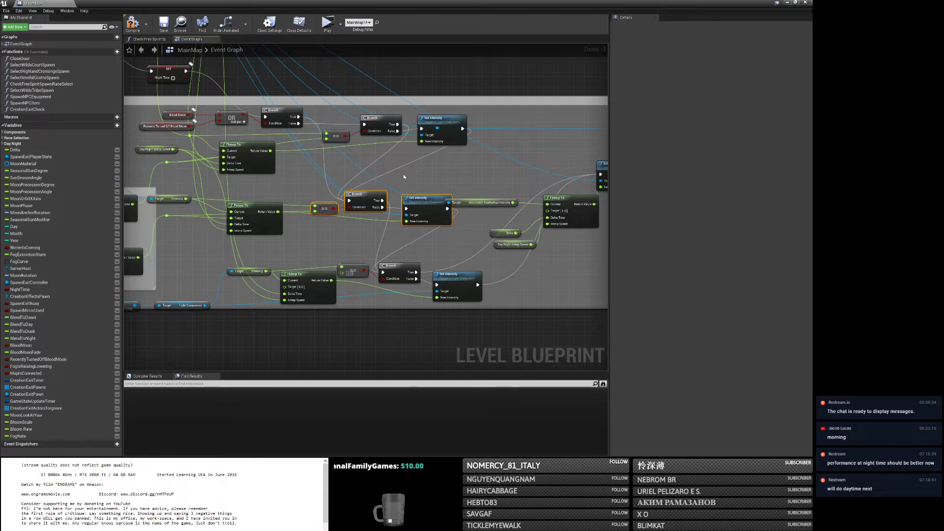
Move the Day group's Set Volumetric Scattering Intensity node and its FInterp To node with inputs right to make room.
right_drag(450, 174, 315, 168)
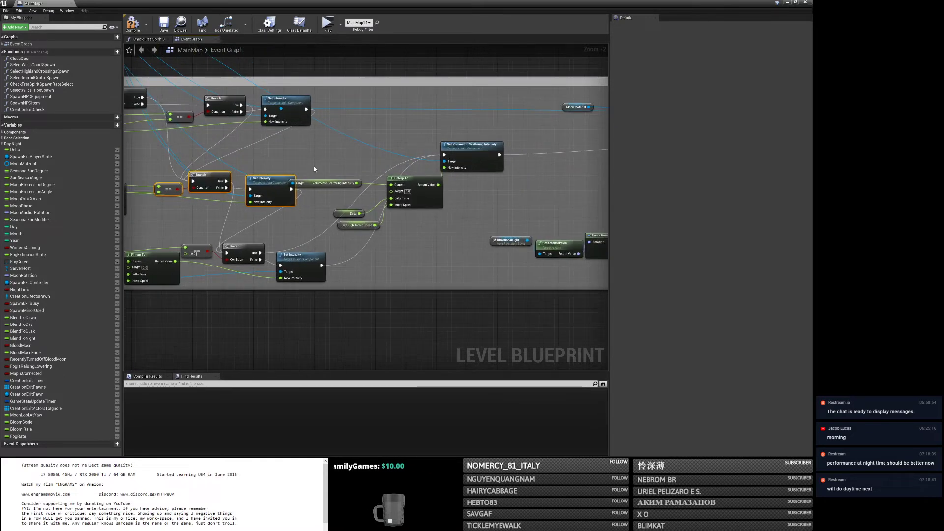
drag(467, 144, 528, 144)
right_drag(400, 189, 318, 186)
drag(248, 170, 366, 230)
drag(335, 177, 383, 181)
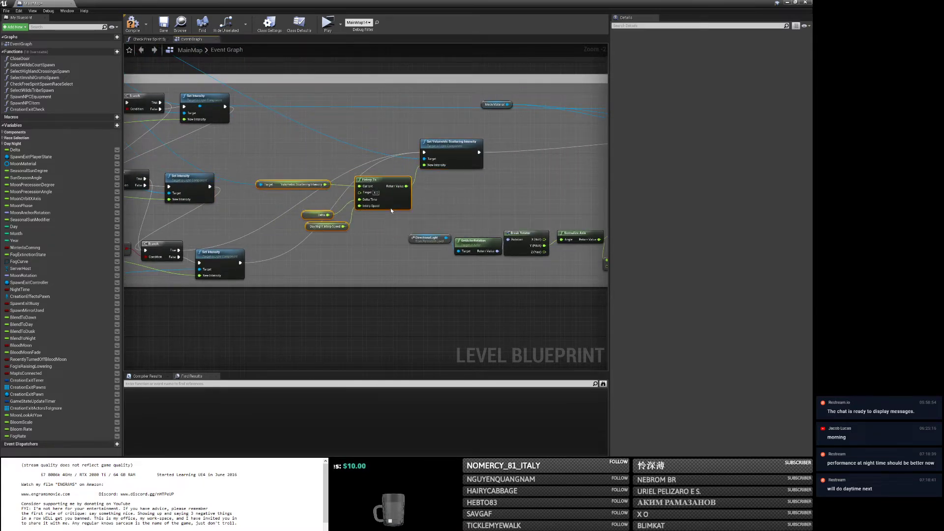
Move the Day group's Set Volumetric Scattering Intensity node right and add an Equal (float) comparison fed by the current volumetric scattering intensity.
drag(432, 142, 447, 138)
scroll(395, 176, up, 1)
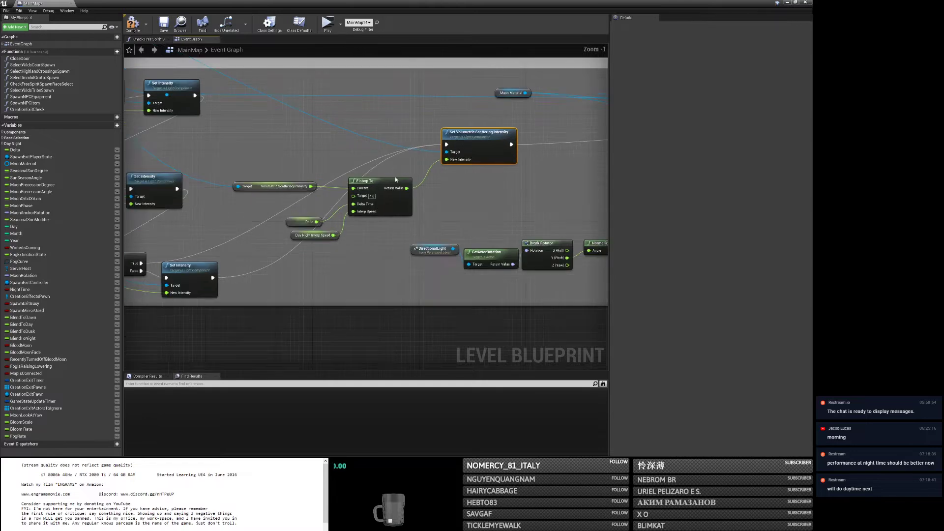
right_drag(384, 140, 379, 199)
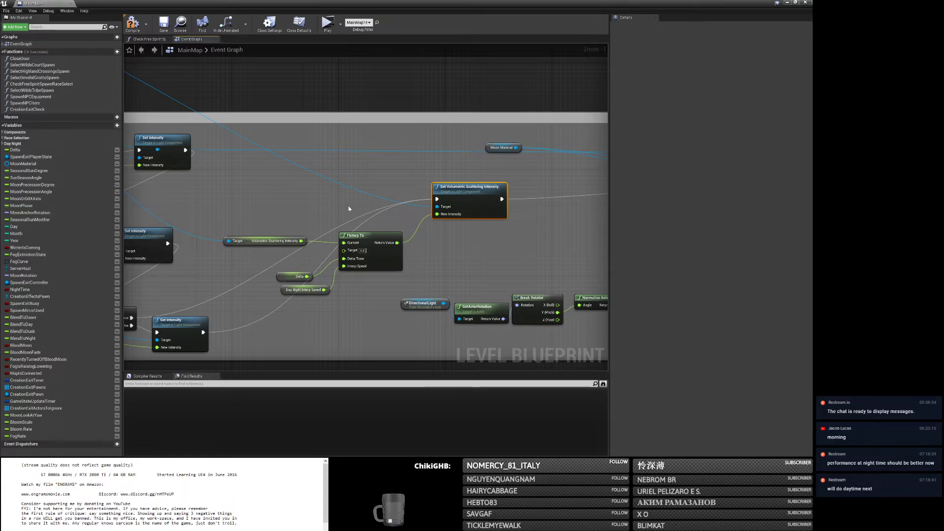
drag(302, 240, 333, 193)
text(==)
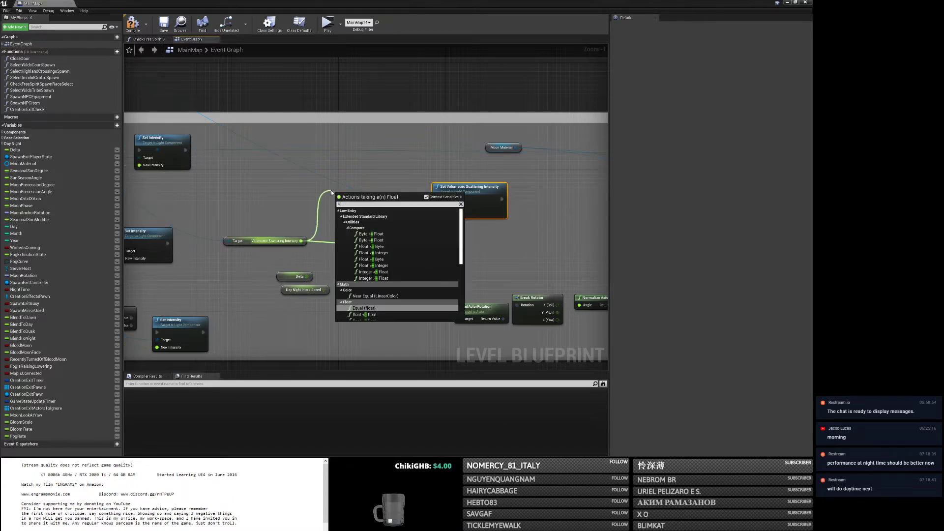
key(Return)
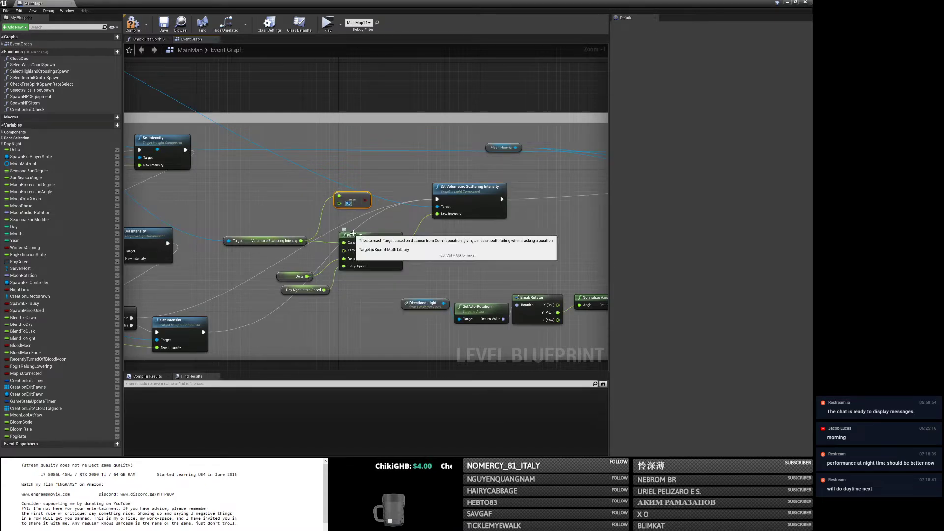
Add a Branch driven by the volumetric comparison, routing False into Set Volumetric Scattering Intensity and True past it to GetScalarParameterValue.
click(348, 202)
click(400, 179)
drag(413, 182, 392, 174)
drag(432, 201, 365, 200)
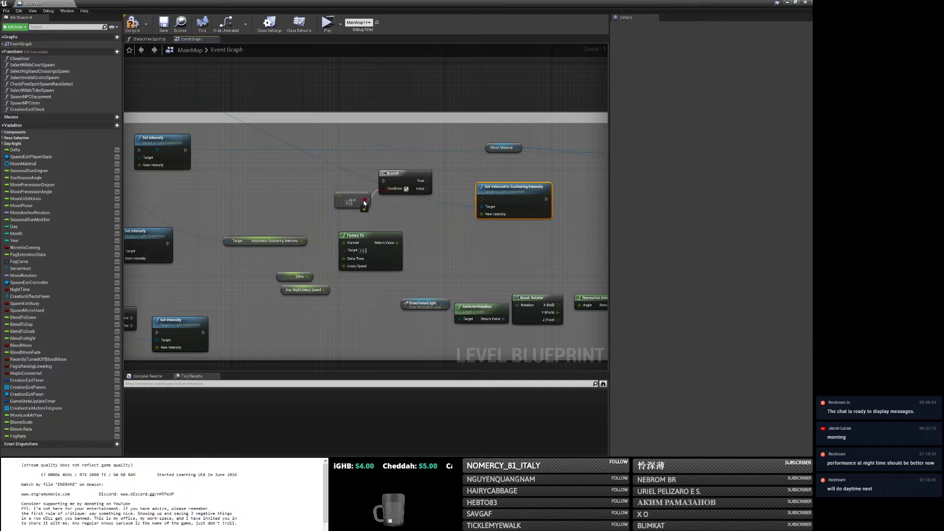
drag(421, 188, 476, 177)
scroll(407, 195, down, 2)
click(368, 153)
key(Delete)
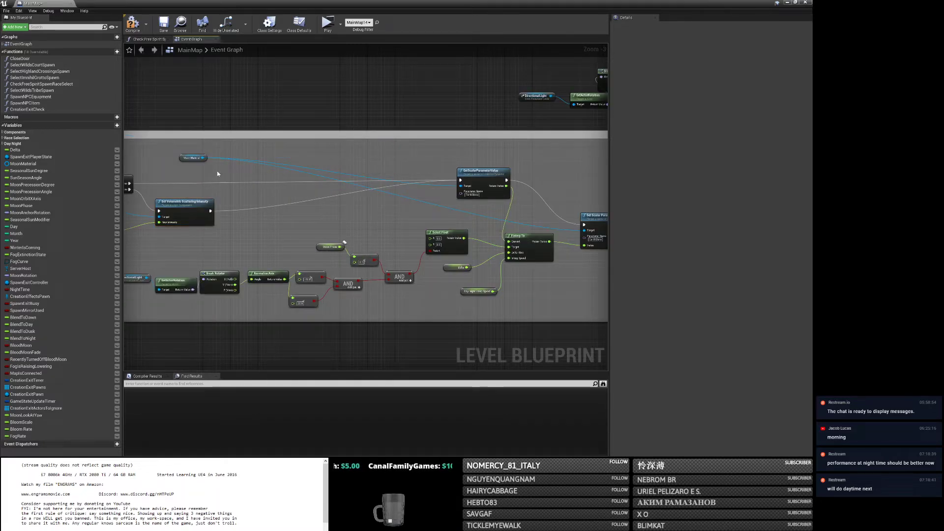
Move Moon Material nearer to GetScalarParameterValue and compare that node's return value with the Select Float result using Equal (float).
drag(193, 157, 368, 209)
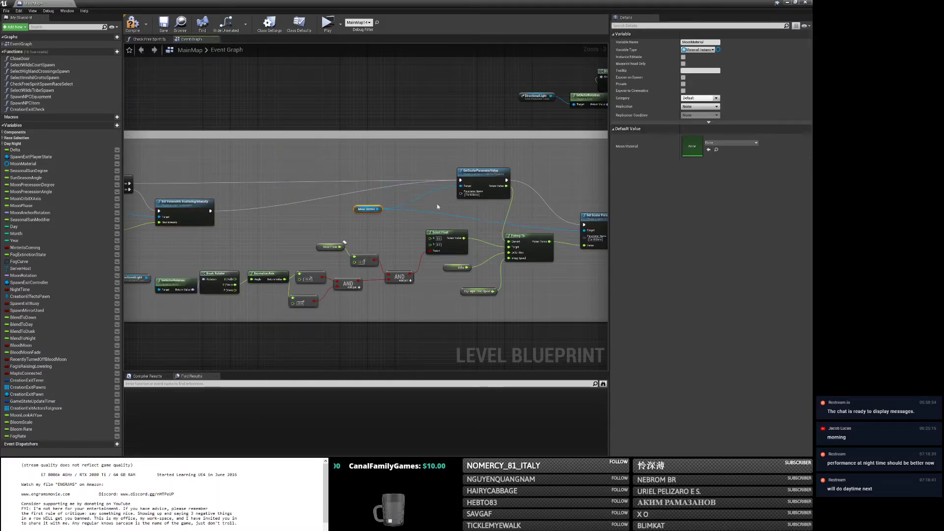
click(470, 178)
right_drag(470, 177, 297, 215)
scroll(275, 211, up, 1)
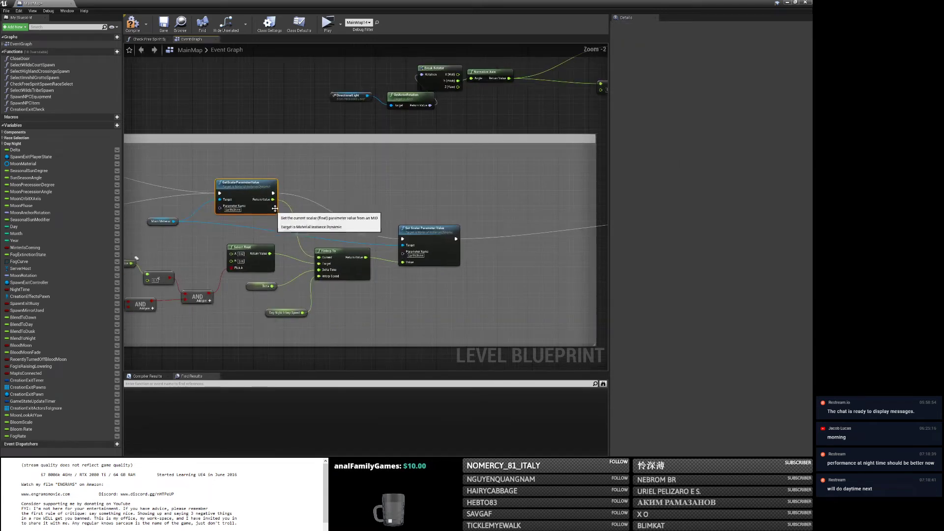
drag(272, 199, 339, 221)
text(=)
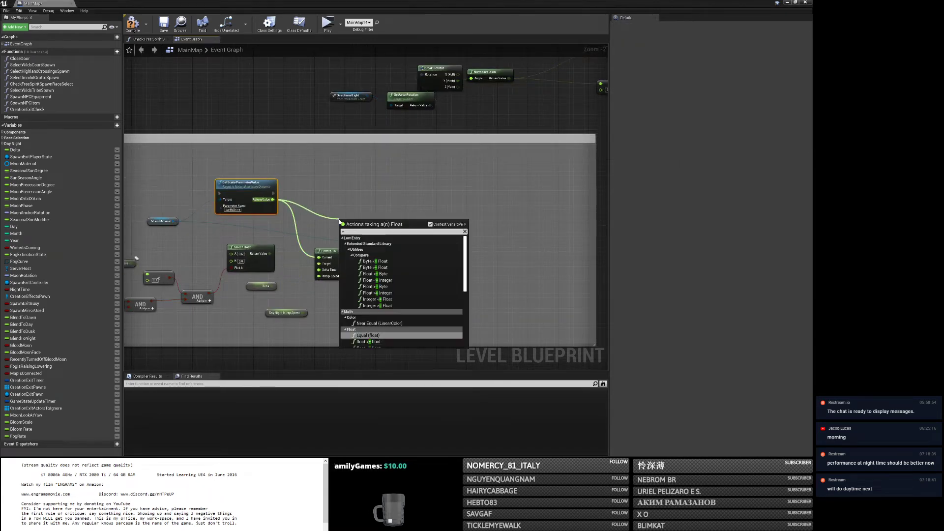
key(Return)
drag(271, 254, 344, 227)
Add a Branch on the moon material comparison ahead of Set Scalar Parameter Value.
click(381, 206)
drag(417, 231, 402, 209)
click(369, 213)
Move Harvest Moon (Sun)'s Set Light Color node right and delete the three-node chain above that group.
right_drag(417, 235, 268, 237)
scroll(268, 237, down, 2)
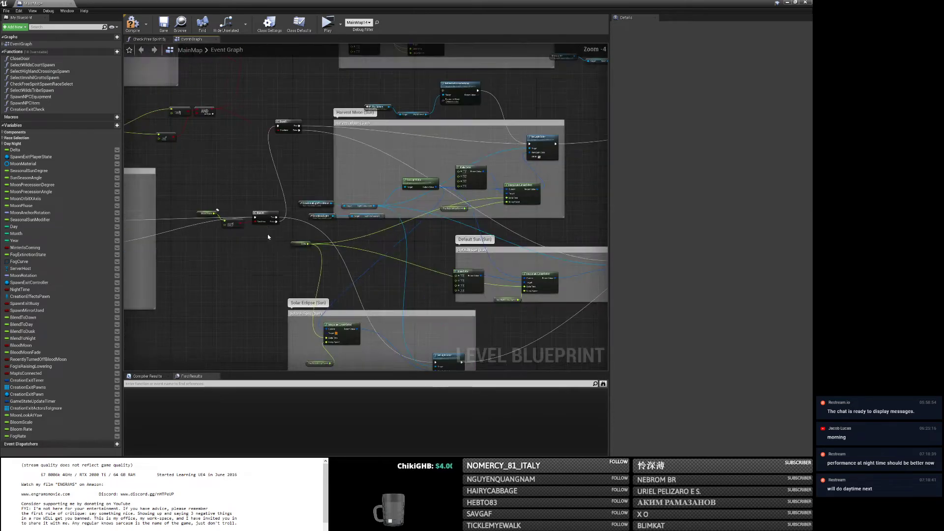
right_drag(318, 262, 280, 239)
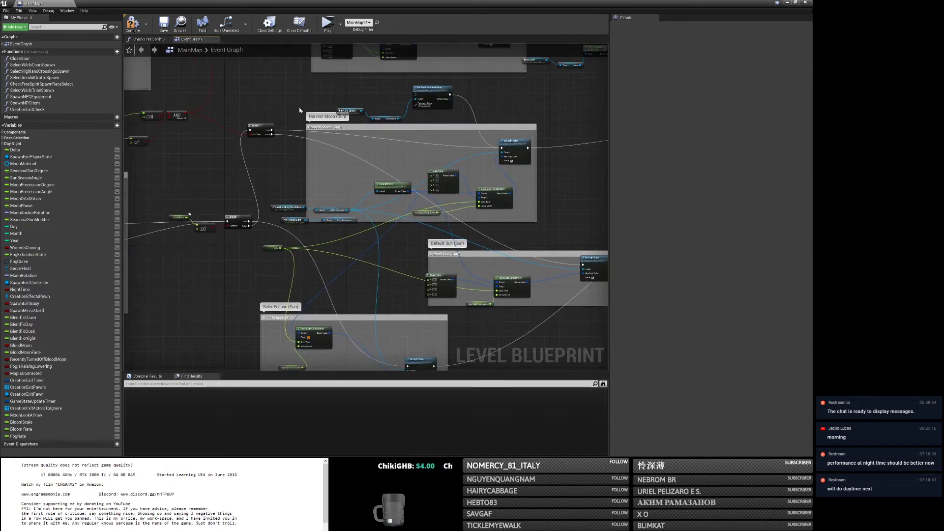
drag(506, 145, 542, 142)
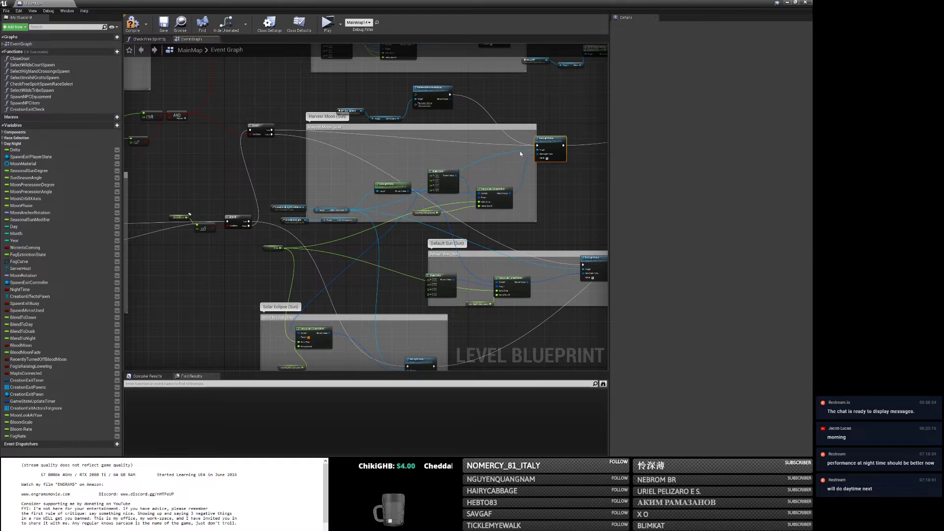
right_drag(385, 106, 345, 146)
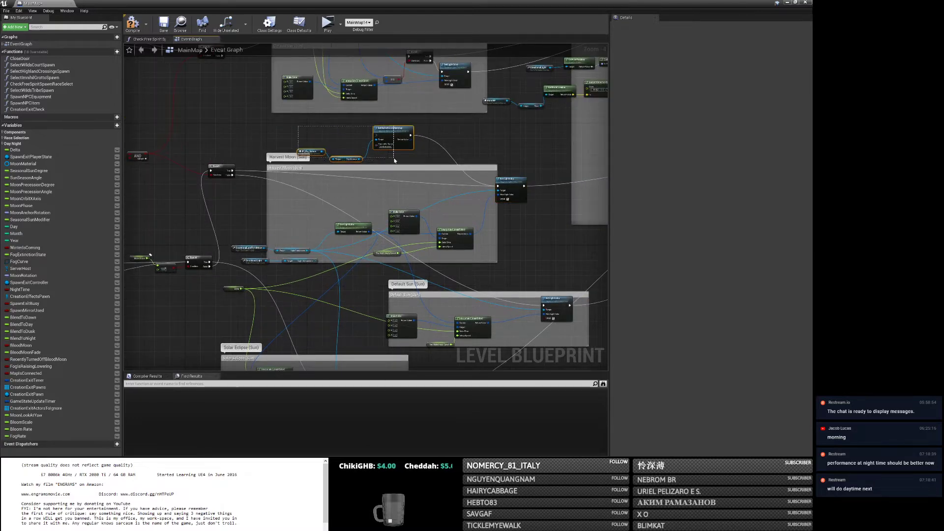
drag(394, 160, 399, 163)
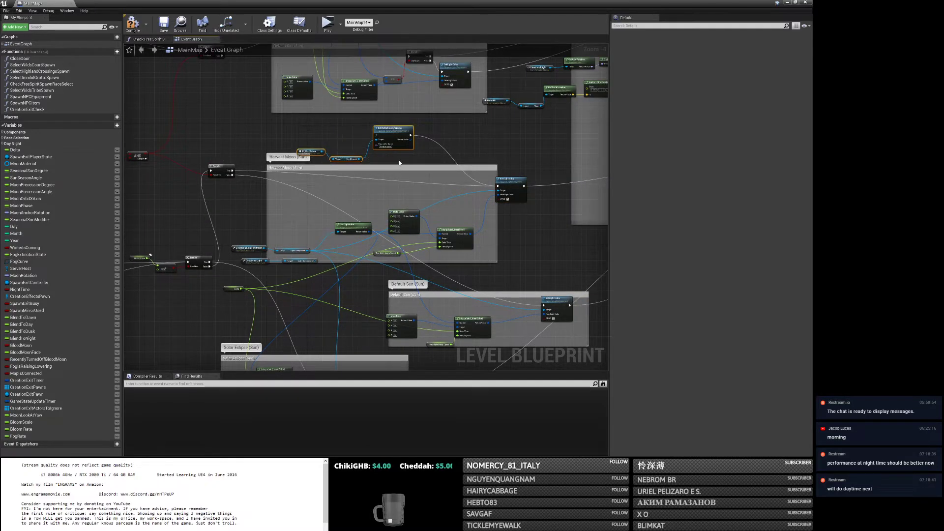
click(430, 156)
Copy the color Equal and Branch pair from the group above into the Harvest Moon, Default Sun and Solar Eclipse (Sun) groups.
right_drag(430, 156, 337, 87)
drag(337, 84, 352, 52)
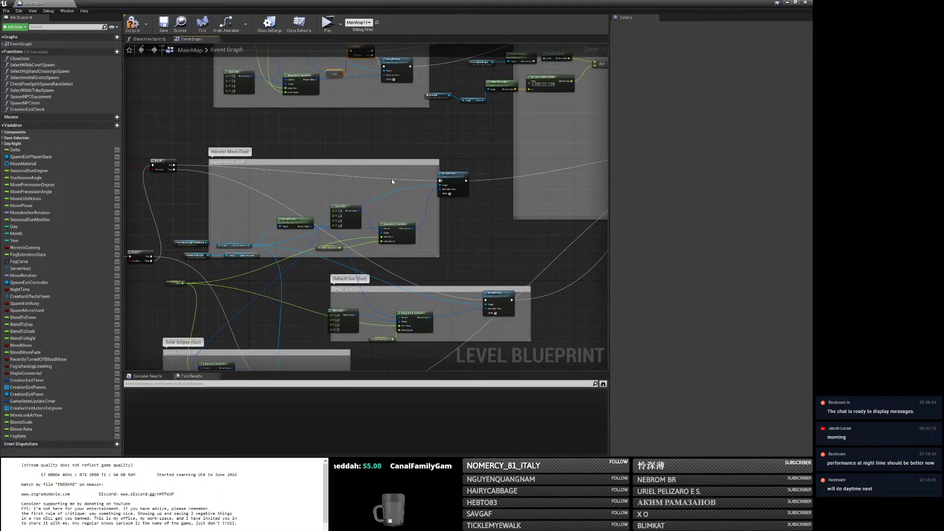
key(ctrl+v)
right_drag(394, 212, 358, 120)
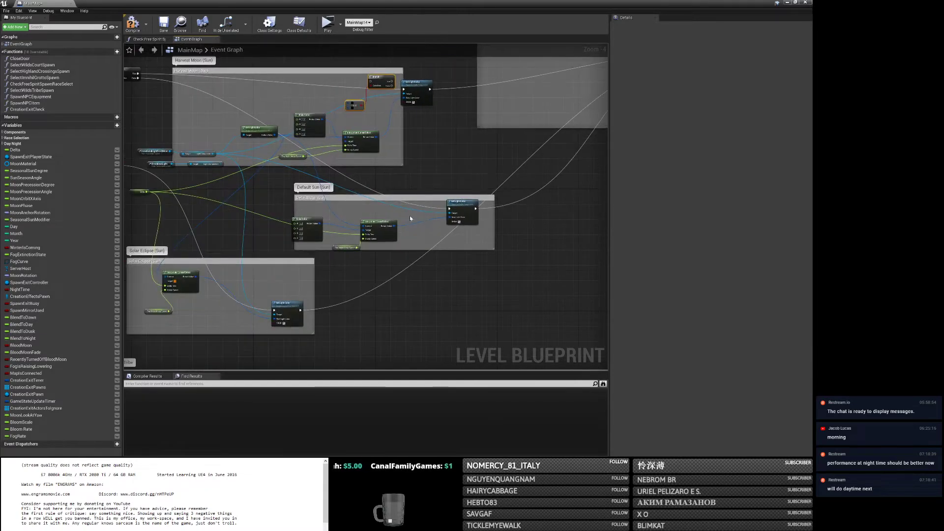
key(ctrl+v)
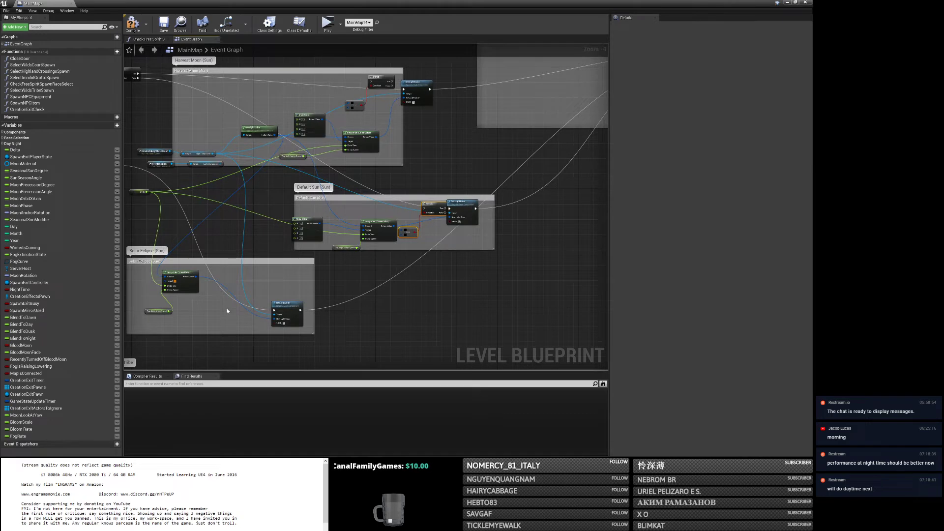
key(ctrl+v)
Wire Get Light Color and Make Color into the Harvest Moon (Sun) group's Equal node.
right_drag(319, 134, 325, 153)
scroll(325, 153, up, 3)
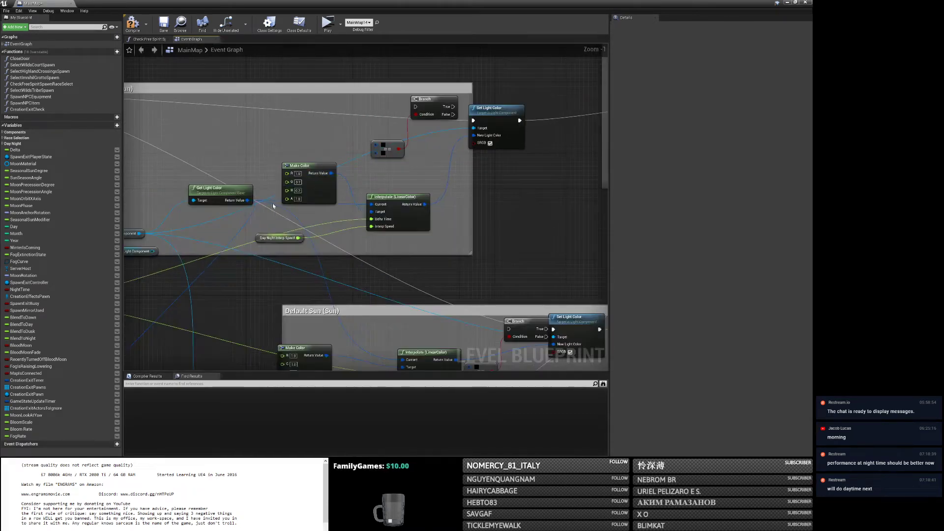
drag(249, 202, 375, 145)
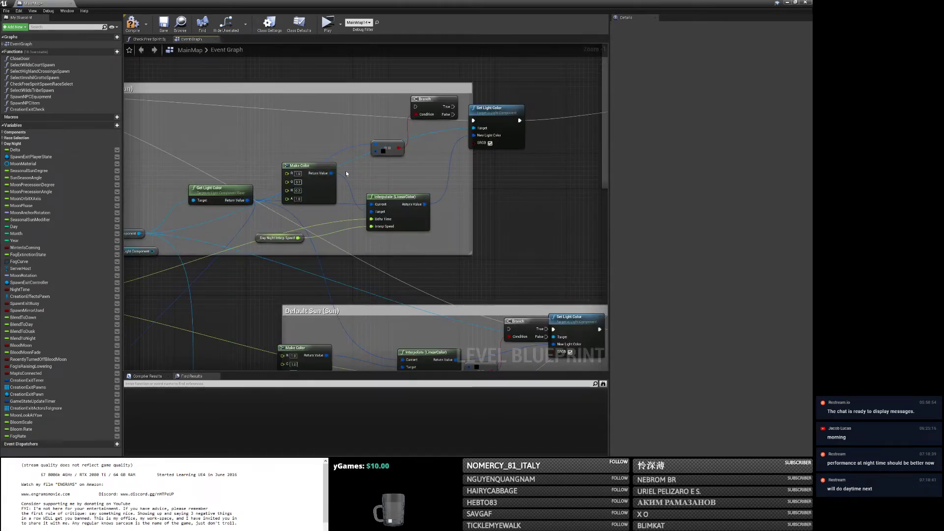
drag(332, 174, 377, 152)
Route Harvest Moon (Sun) execution through its Branch, with False into Set Light Color and True bypassing it through a reroute node.
mouse_move(473, 121)
ctrl+mouse_down()
mouse_move(416, 107)
mouse_move(473, 121)
ctrl+mouse_up()
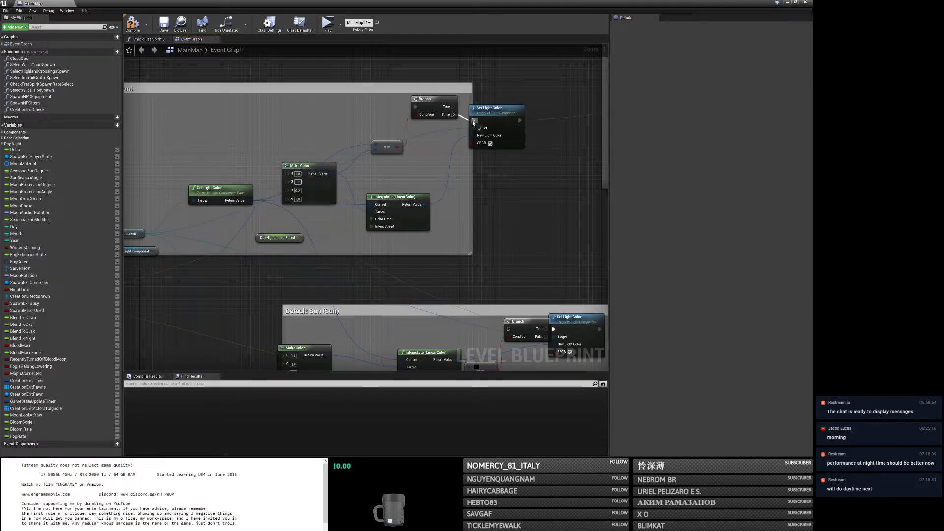
right_drag(502, 97, 473, 160)
double_click(501, 158)
drag(424, 158, 428, 180)
drag(378, 148, 501, 158)
Route Default Sun (Sun) execution through its Branch, with False into Set Light Color and True bypassing it through a reroute node.
right_drag(445, 249, 438, 200)
right_drag(471, 300, 470, 194)
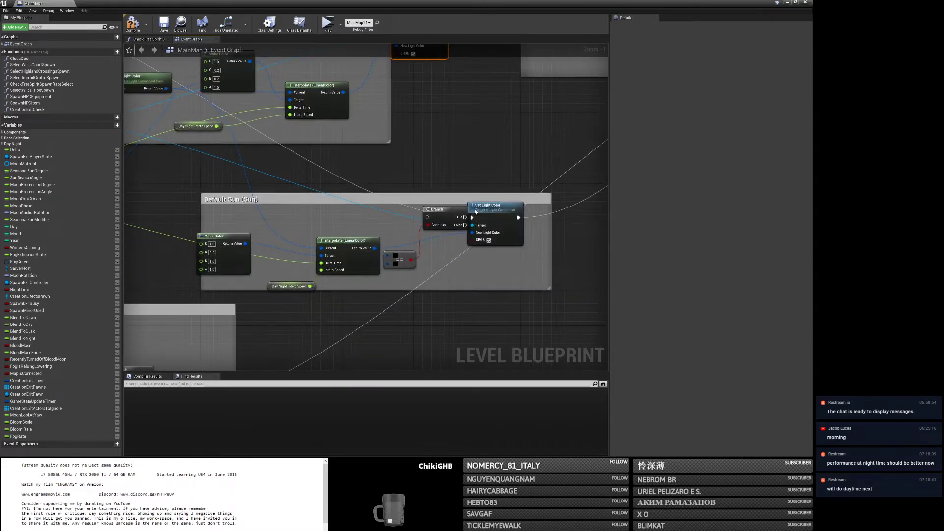
drag(436, 211, 472, 217)
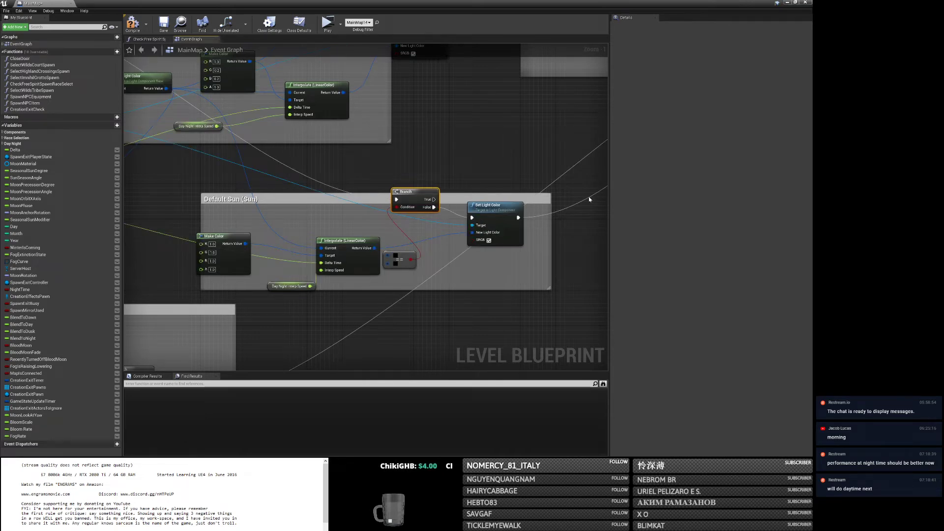
double_click(593, 197)
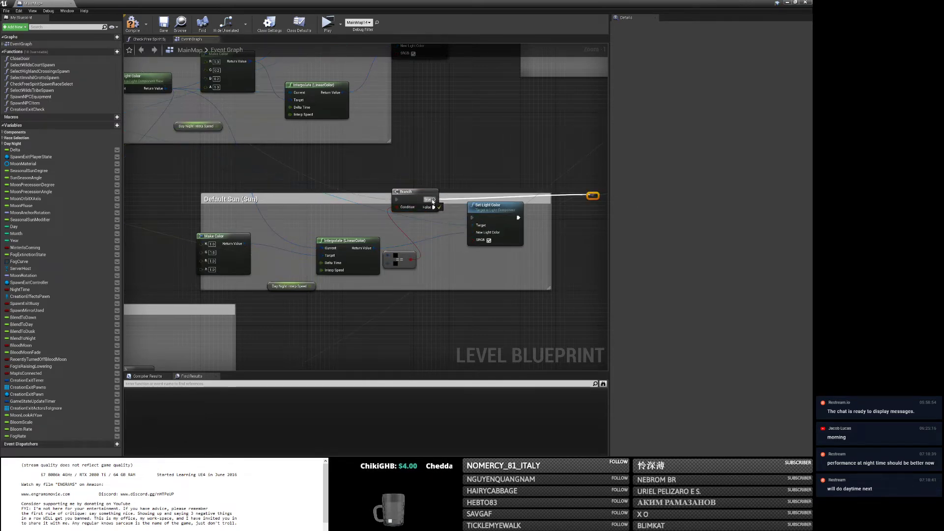
drag(415, 196, 415, 183)
drag(495, 213, 490, 222)
Move the Default Sun (Sun) Equal node above its Interpolate node and feed it from Get Light Color and Make Color.
right_drag(408, 263, 380, 209)
drag(365, 203, 302, 159)
right_drag(196, 83, 255, 166)
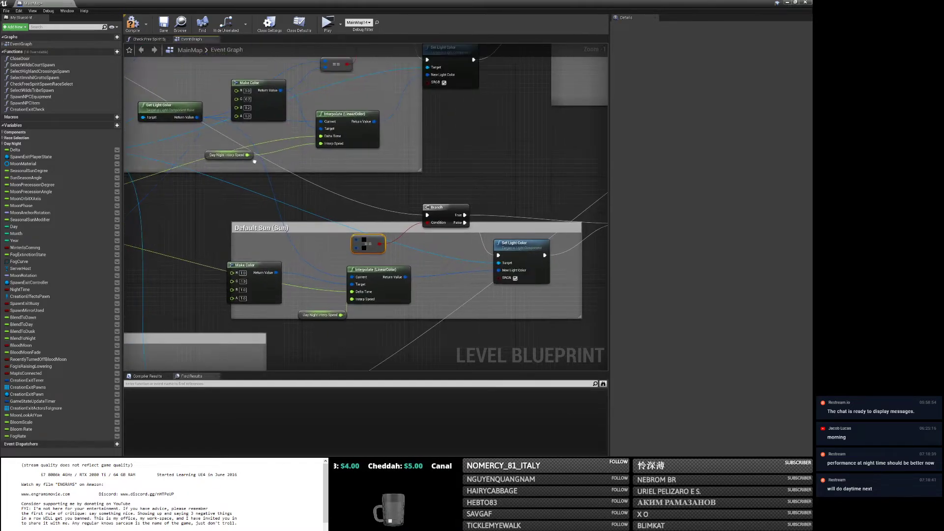
drag(197, 117, 276, 273)
Reposition the pasted Branch and Equal nodes between Interpolate and Set Light Color in the Solar Eclipse (Sun) group.
right_drag(312, 279, 500, 118)
drag(351, 243, 320, 229)
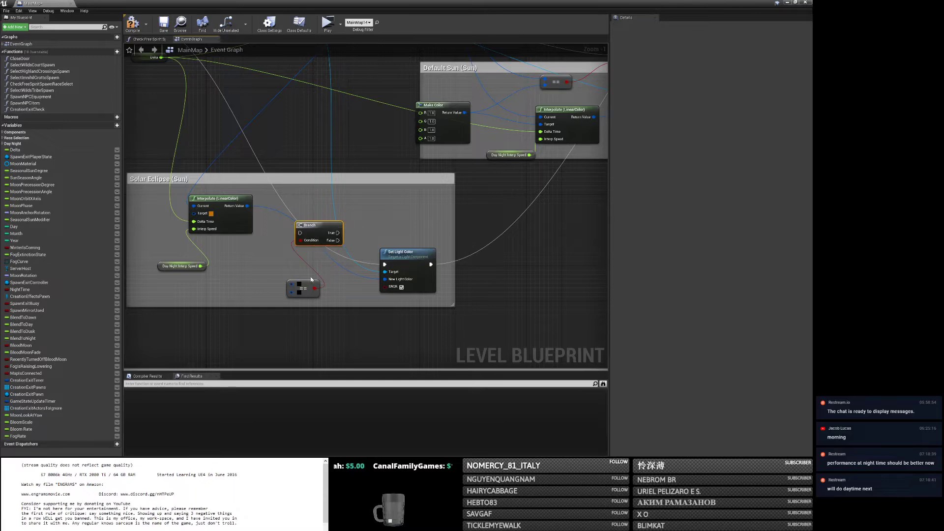
drag(311, 282, 265, 268)
Route Solar Eclipse (Sun) execution through its Branch, with False into Set Light Color and True bypassing it through a reroute node.
right_drag(315, 248, 340, 268)
scroll(340, 267, up, 1)
mouse_move(421, 285)
ctrl+mouse_down()
mouse_move(408, 290)
mouse_move(322, 250)
mouse_move(420, 285)
ctrl+mouse_up()
double_click(558, 242)
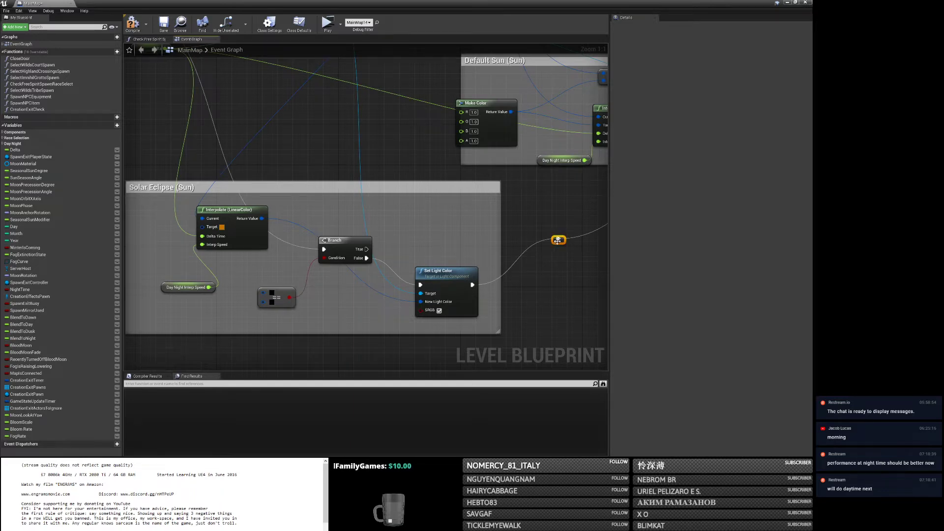
drag(327, 247, 352, 227)
Copy the Interpolate node's orange target color into the second input of the Solar Eclipse (Sun) Equal node.
right_drag(306, 245, 374, 243)
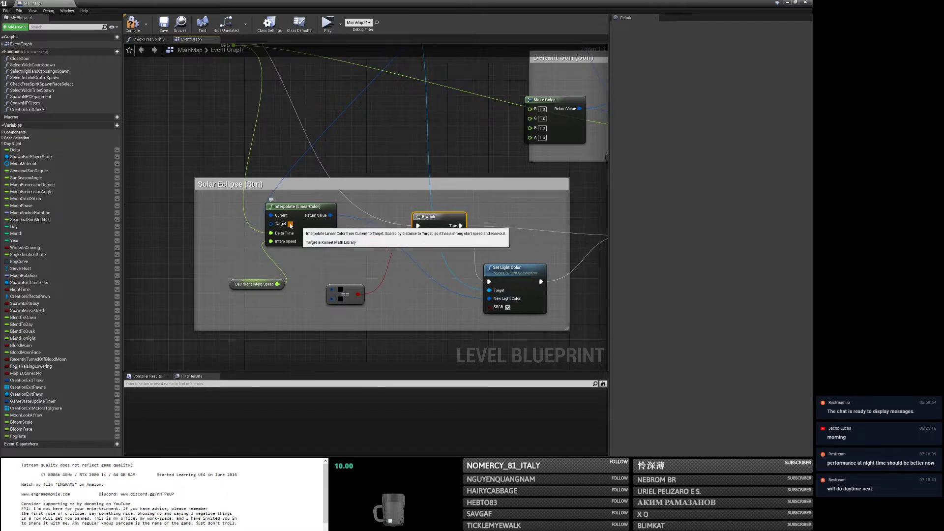
right_drag(356, 188, 335, 188)
scroll(327, 241, down, 2)
scroll(244, 244, up, 2)
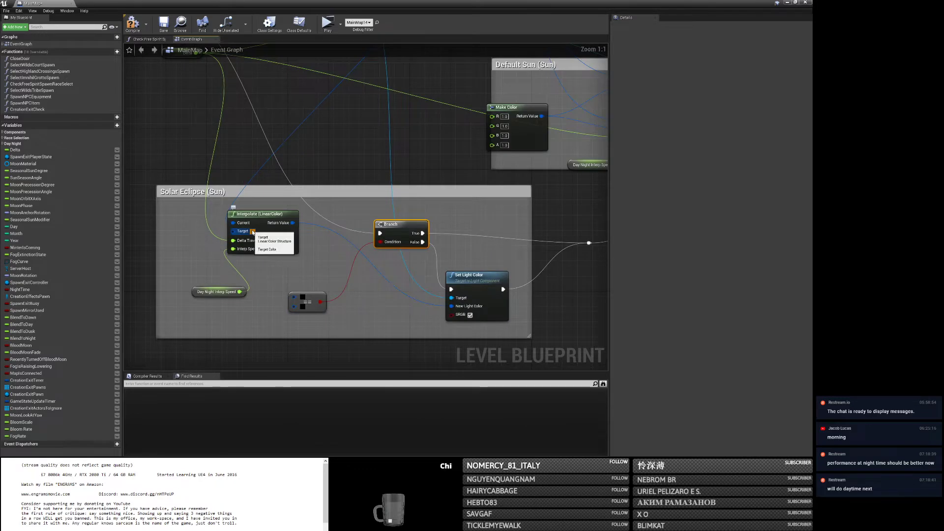
click(253, 231)
click(350, 383)
click(303, 307)
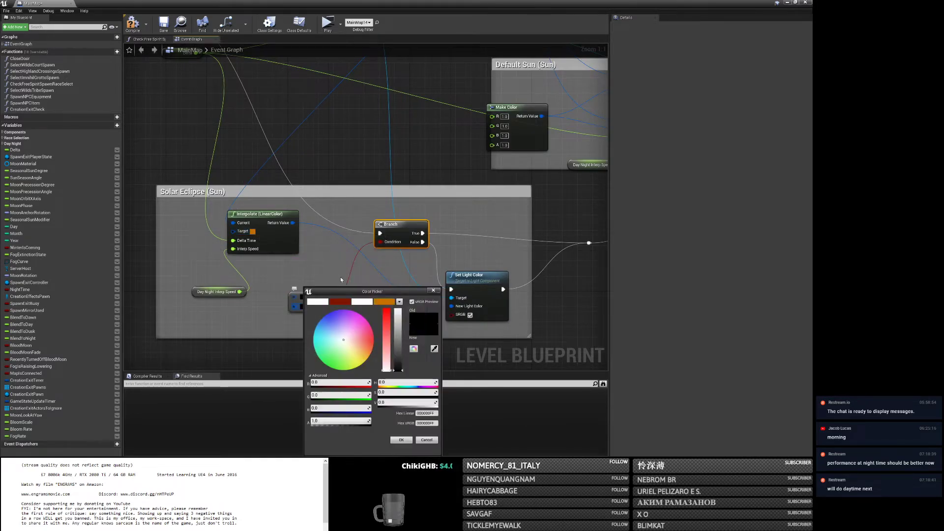
click(399, 437)
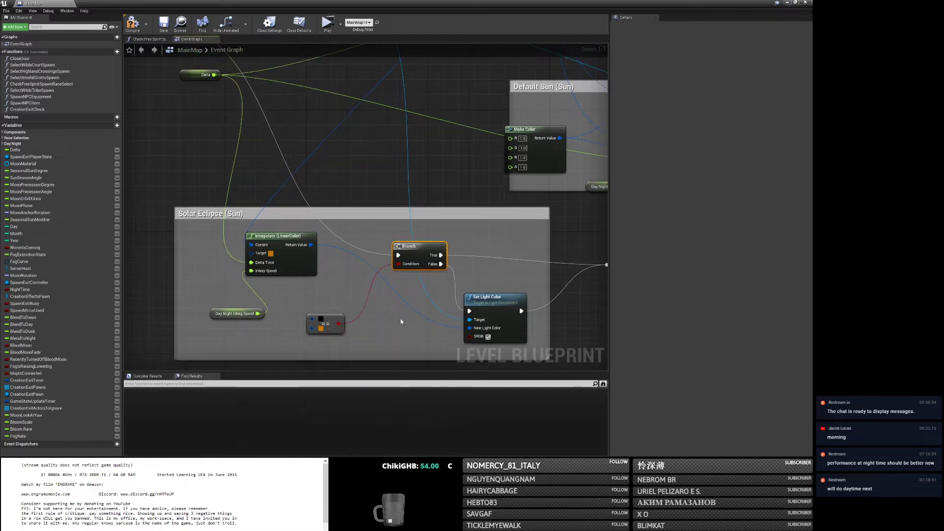
Wire Get Light Color's return value into the Solar Eclipse (Sun) Equal node and place that node beside its Branch.
scroll(403, 359, down, 2)
right_drag(424, 232, 407, 265)
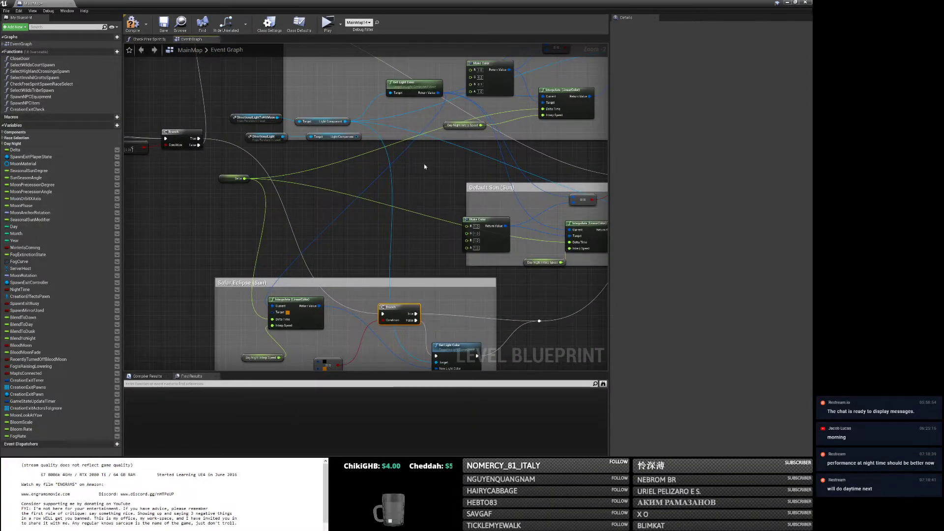
right_drag(423, 165, 359, 173)
drag(373, 101, 289, 329)
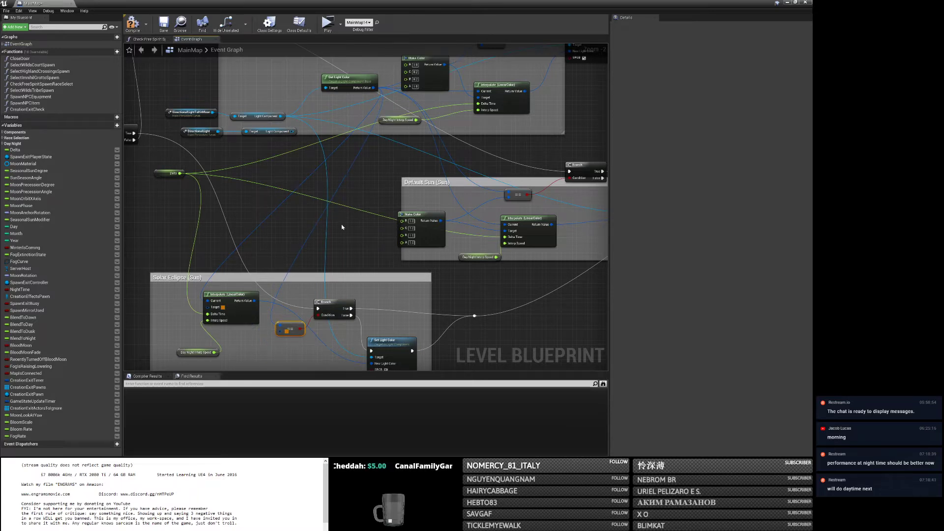
Save the MainMap level with the updated day-night blueprint.
scroll(342, 226, down, 3)
right_drag(343, 199, 213, 300)
click(163, 25)
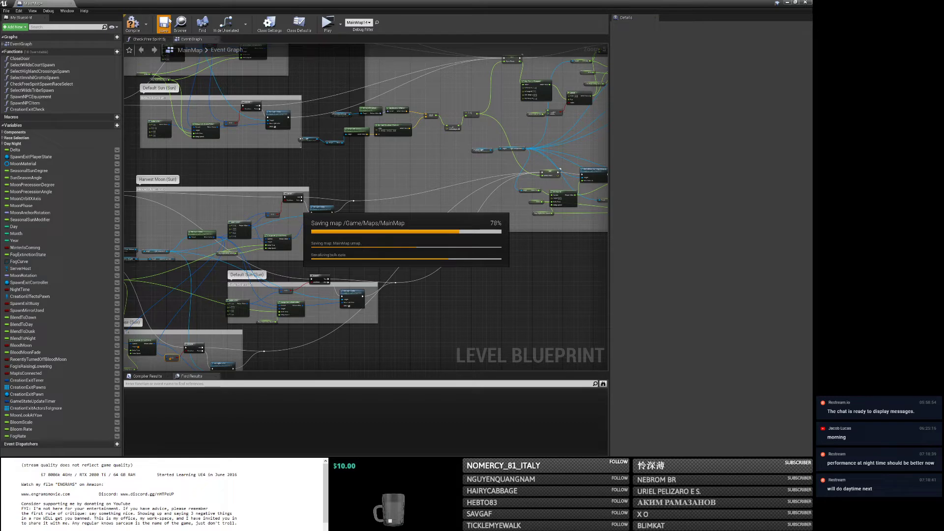
scroll(276, 253, up, 6)
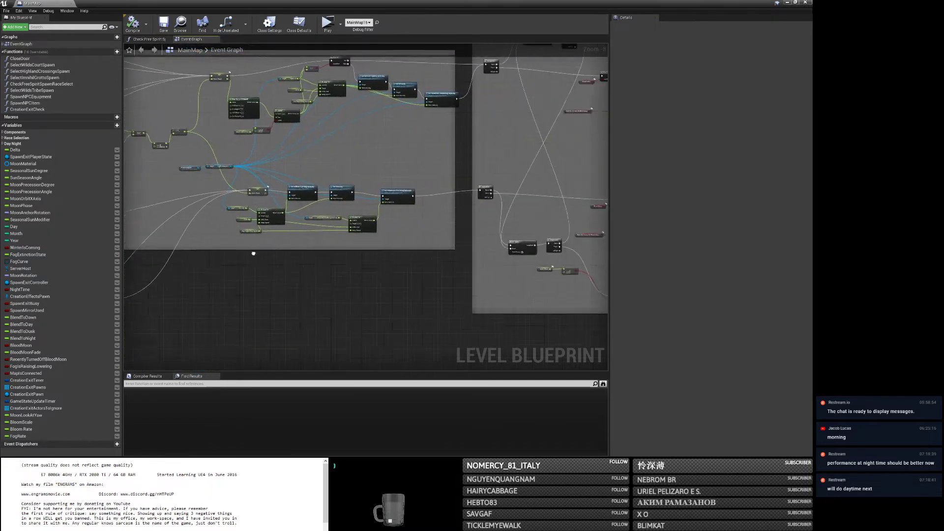
scroll(275, 177, down, 3)
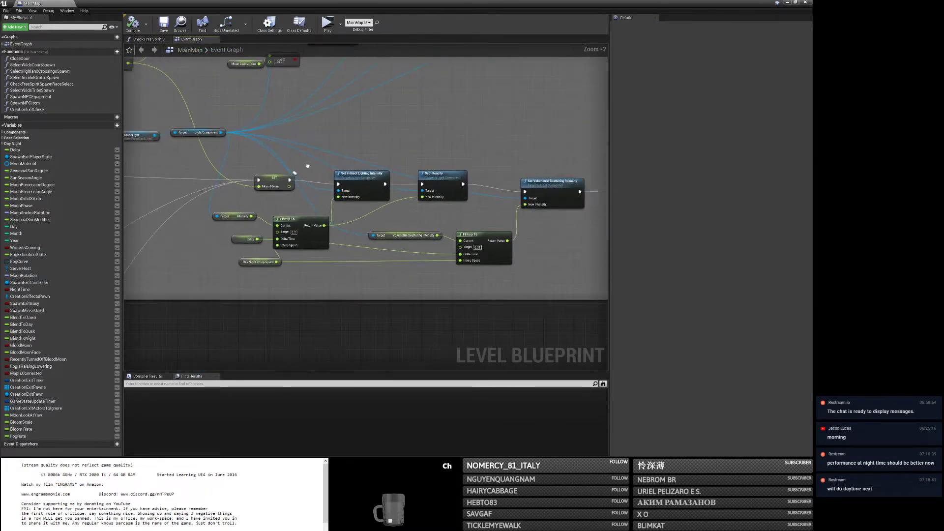
Shift the lower moon light interpolation and intensity nodes to the right, away from the Moon Phase SET node.
drag(189, 209, 295, 268)
ctrl+drag(290, 165, 550, 268)
drag(319, 175, 381, 186)
right_drag(344, 162, 364, 200)
scroll(379, 231, down, 2)
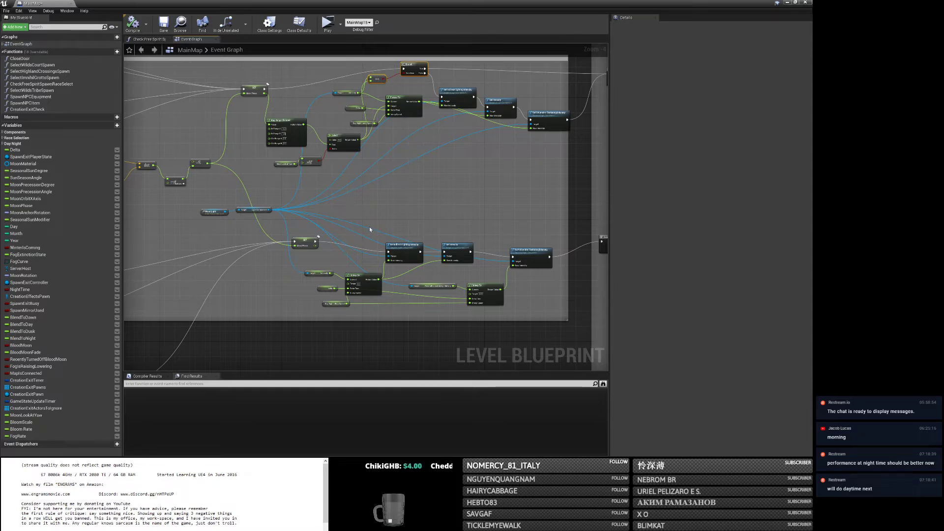
Insert copies of the Equal and Branch nodes before the lower Set Indirect Lighting Intensity, with True bypassing the setters to the Sequence node.
key(ctrl+v)
scroll(386, 229, up, 3)
drag(290, 306, 332, 239)
drag(410, 225, 353, 244)
drag(294, 236, 290, 232)
drag(369, 240, 462, 253)
scroll(310, 253, down, 4)
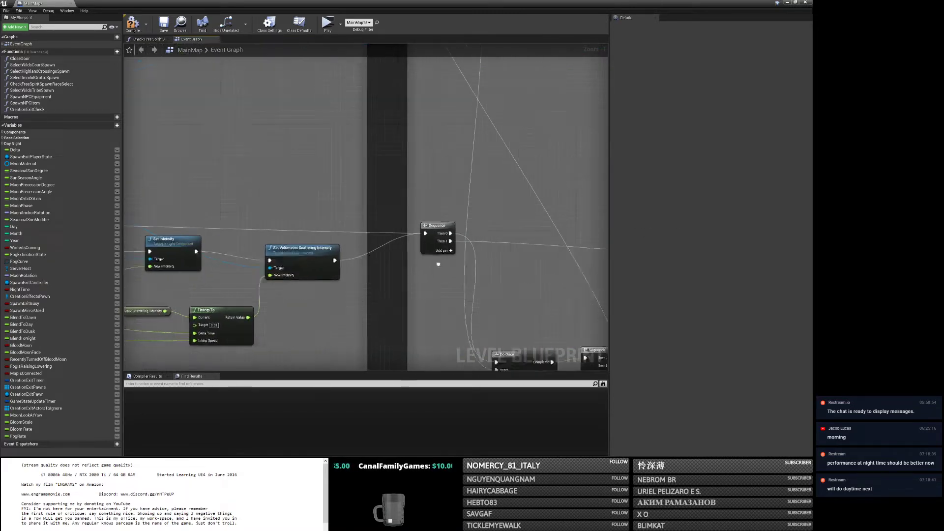
Move the getter and comparison nodes that feed the lowest moon Branch further down, clear of the Sequence node.
right_drag(338, 256, 218, 259)
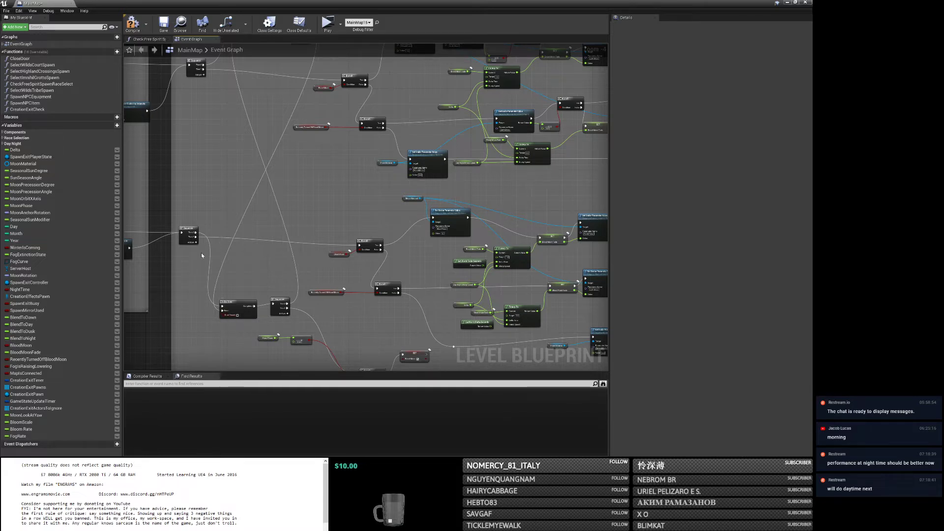
right_drag(284, 303, 259, 200)
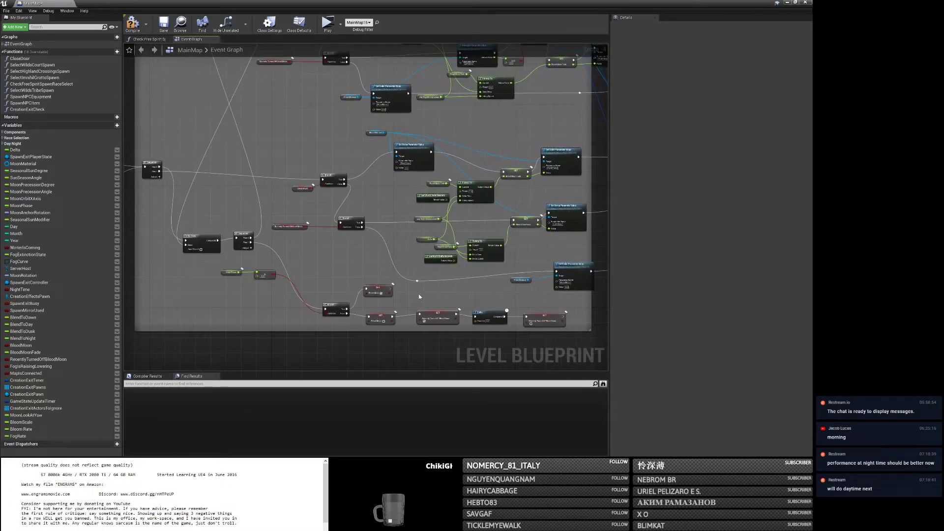
right_drag(224, 264, 233, 282)
drag(233, 282, 281, 322)
Spread out the Blood Moon true path, moving the BloodMoon parameter setter and Moon Material left and the EarthShine setter right.
right_drag(313, 199, 214, 214)
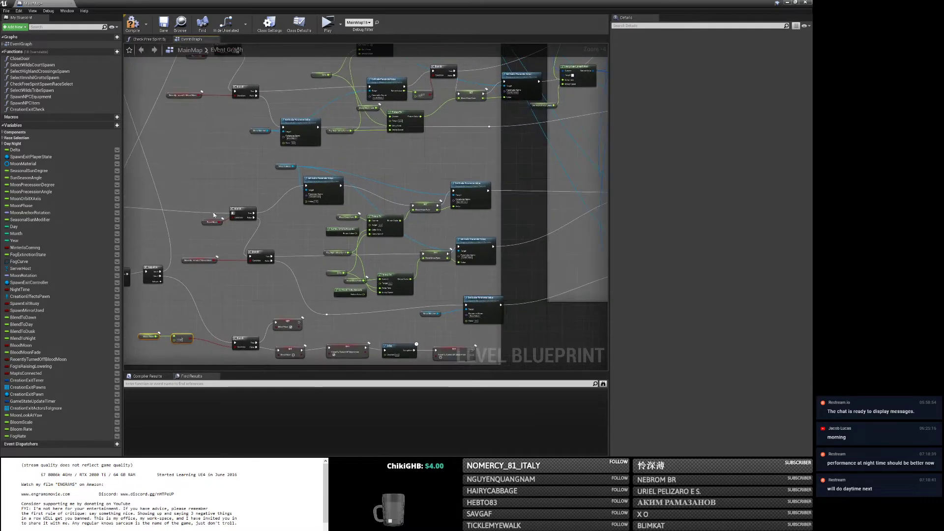
scroll(288, 190, up, 2)
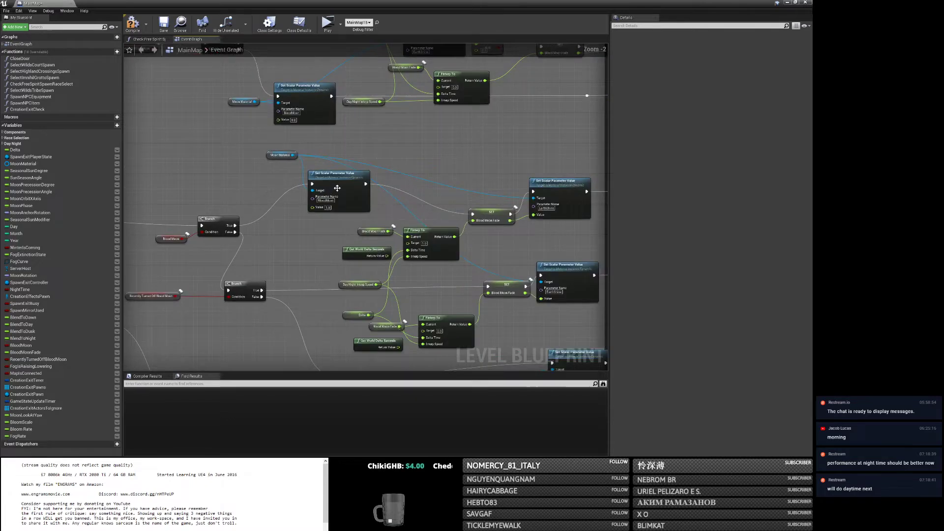
click(315, 187)
click(256, 157)
click(268, 156)
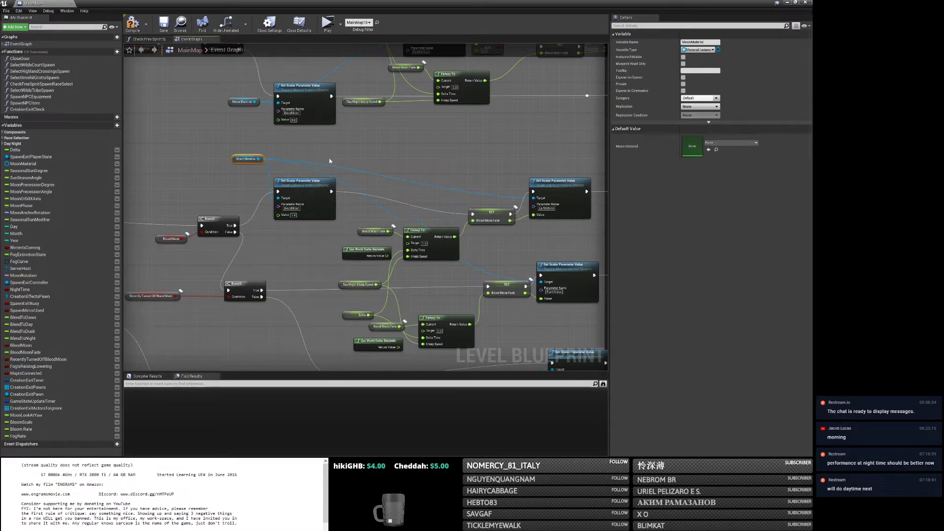
right_drag(485, 199, 355, 210)
drag(435, 203, 454, 199)
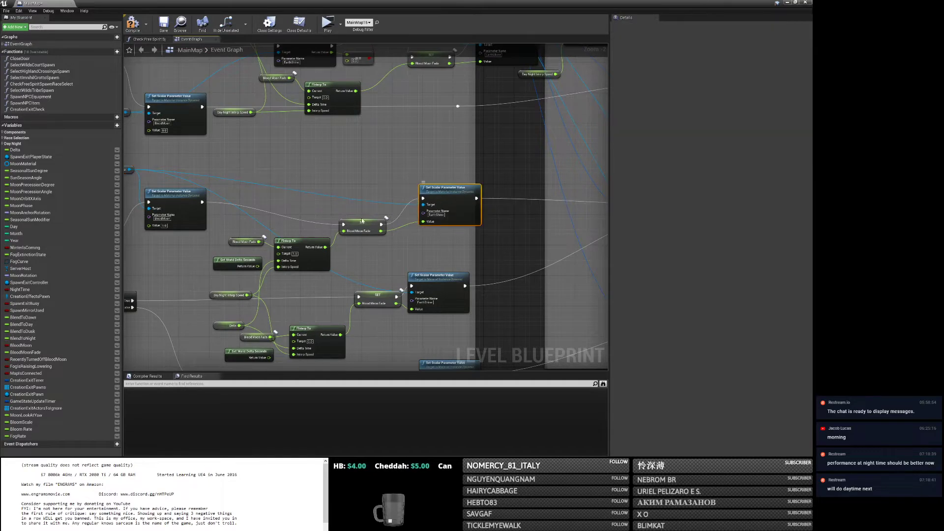
Add an Equal (float) node that compares the upper Blood Moon Fade value with 1.0.
drag(259, 242, 261, 195)
text(=)
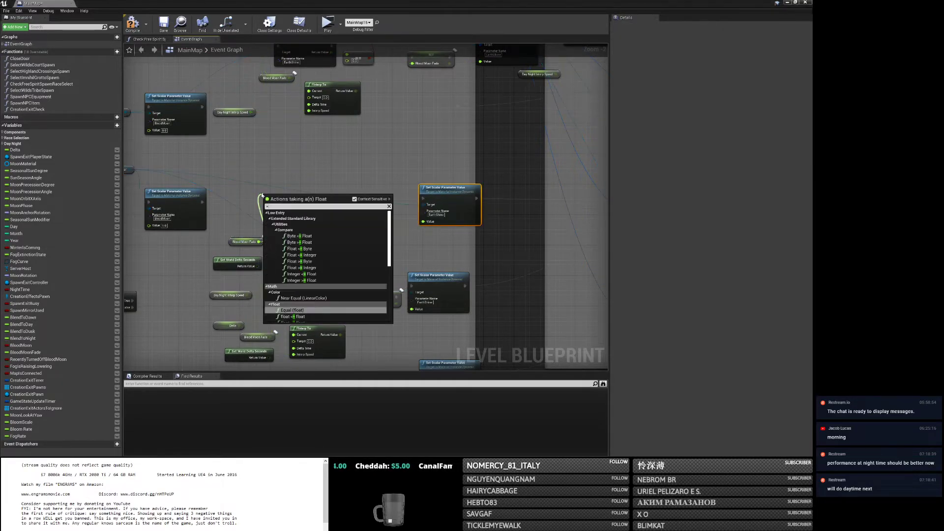
key(Return)
click(275, 205)
text(1)
click(317, 182)
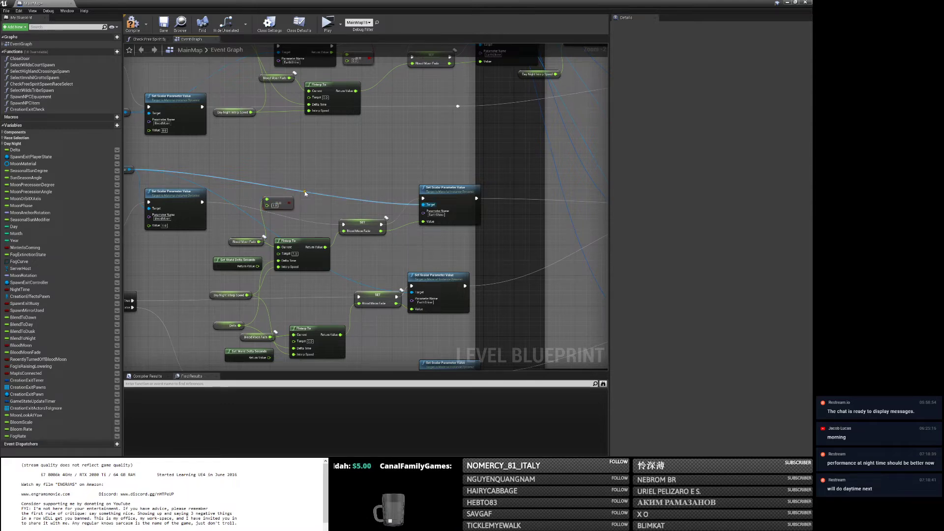
Insert a Branch before the upper Blood Moon Fade SET, with False into SET and True bypassing the EarthShine setter through a reroute node.
click(306, 194)
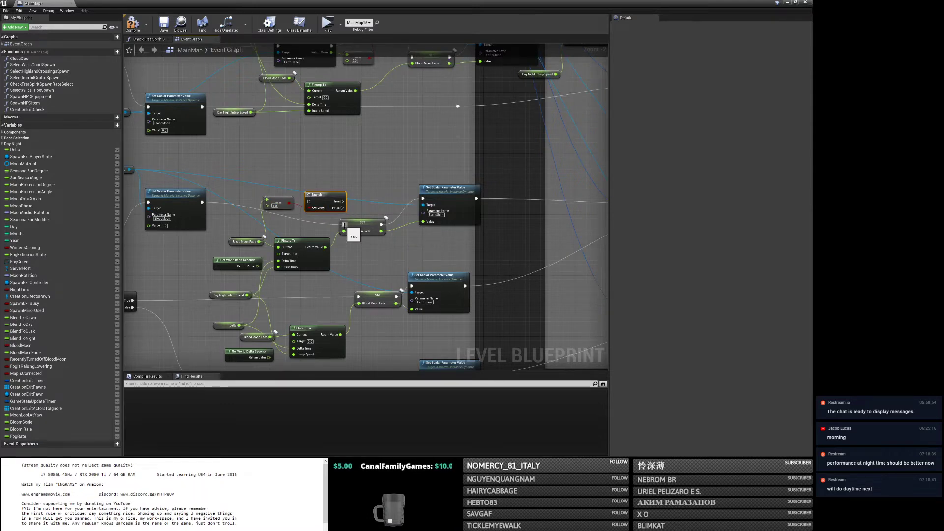
drag(342, 208, 316, 223)
drag(216, 201, 390, 197)
right_drag(279, 195, 419, 164)
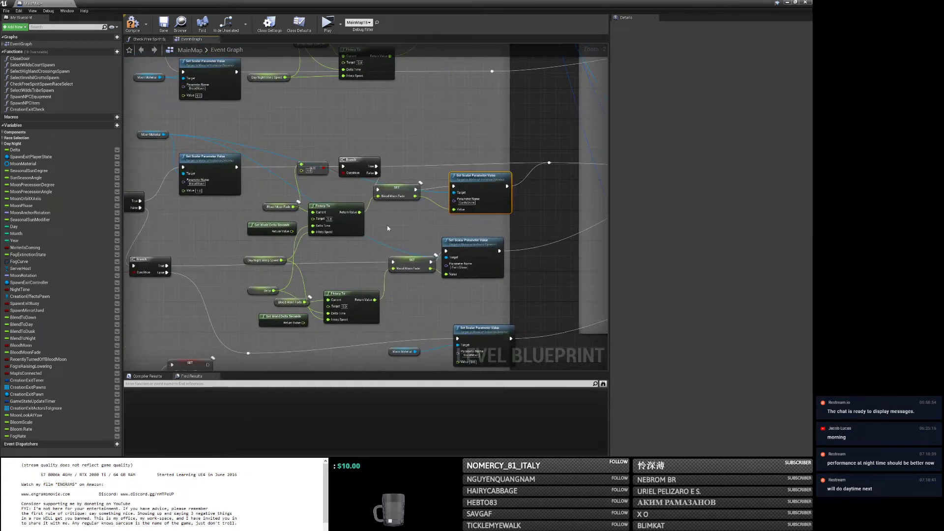
Move the lower Blood Moon Fade interpolation and setter nodes down, along with the bottom BloodMoon parameter setter and its reroute node.
right_drag(387, 225, 378, 166)
scroll(378, 168, down, 2)
drag(398, 229, 435, 269)
click(287, 249)
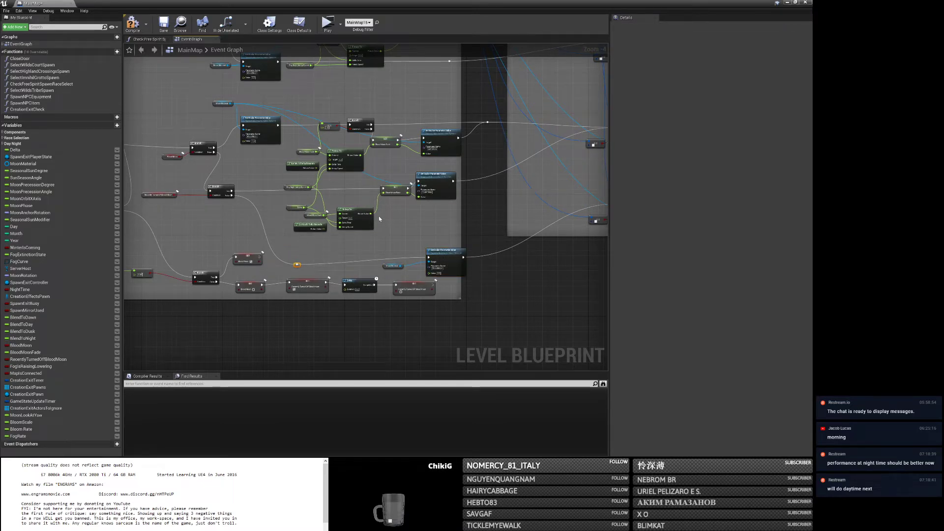
scroll(378, 216, up, 1)
drag(362, 169, 458, 213)
drag(241, 202, 293, 221)
Delete the two Get World Delta Seconds nodes beside the Blood Moon Fade interpolations.
click(265, 226)
click(264, 247)
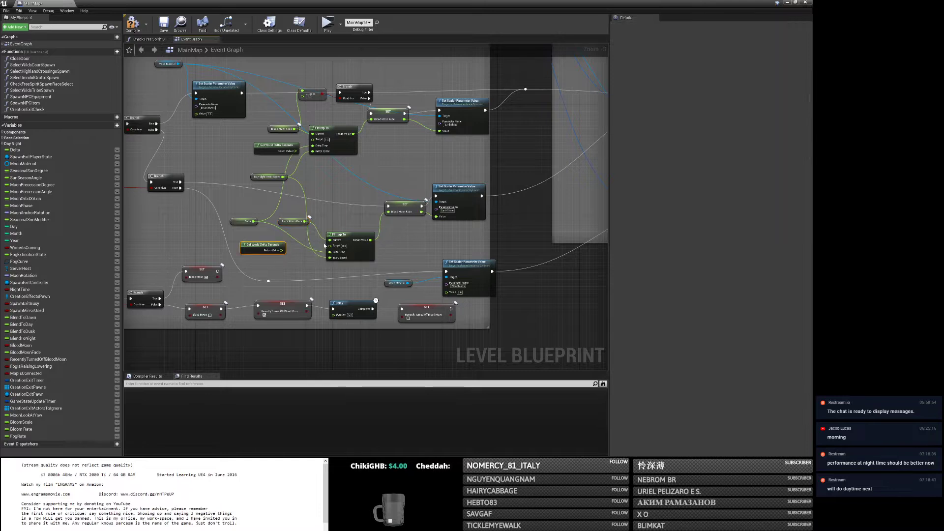
key(Delete)
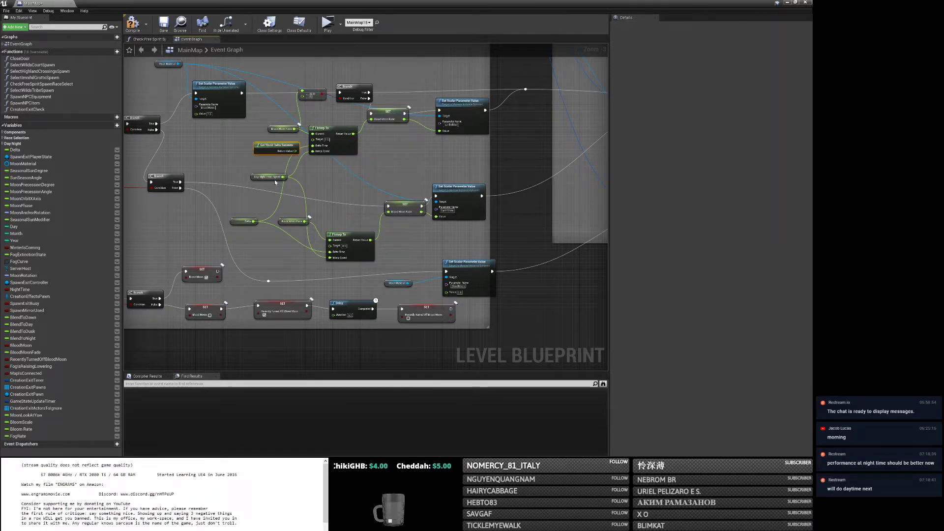
Add an Equal (float) node comparing the lower Blood Moon Fade with 0.0, and place a Branch beside it.
drag(314, 210, 317, 193)
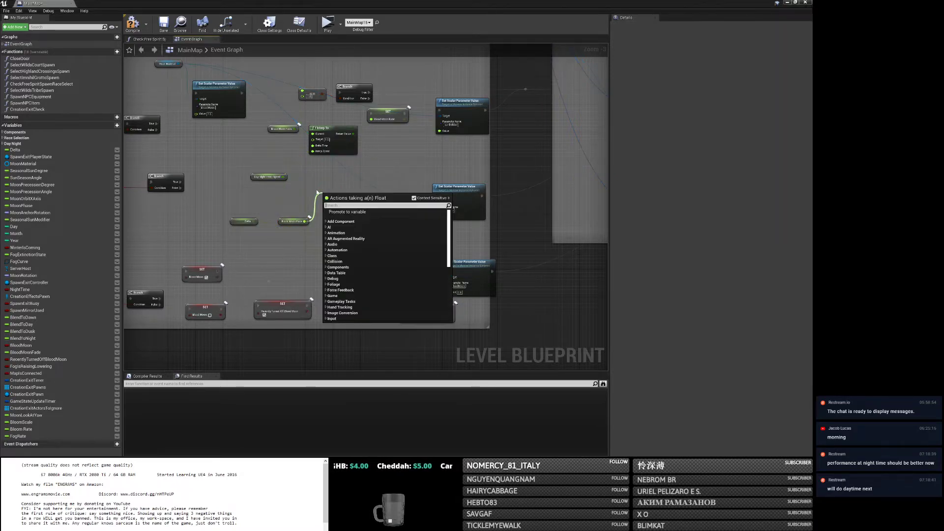
text(==)
key(Return)
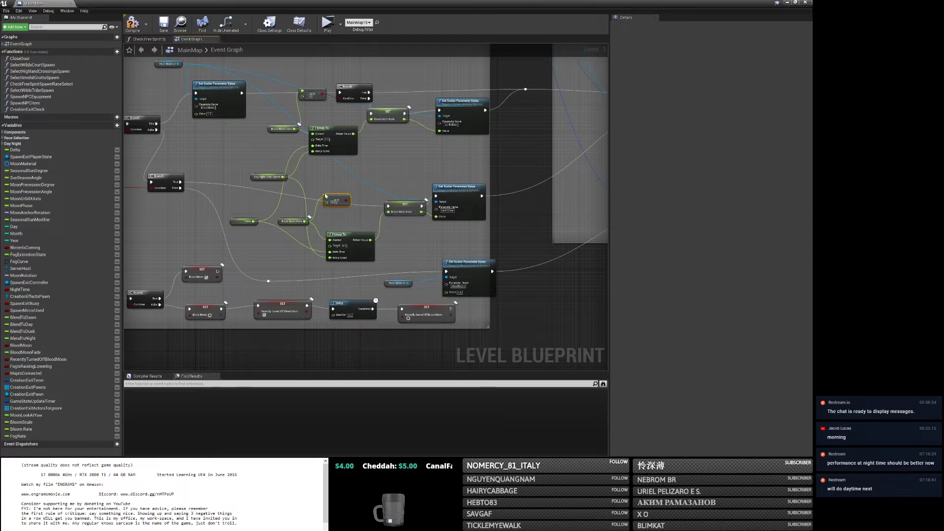
key(b)
click(354, 195)
scroll(348, 196, up, 3)
mouse_move(343, 187)
mouse_down()
mouse_move(369, 199)
mouse_move(339, 194)
mouse_up()
Route the lower Blood Moon Fade execution through the new Branch, with False into SET and True to a reroute node after the EarthShine setter.
ctrl+drag(406, 210, 332, 210)
right_drag(342, 180, 331, 216)
drag(362, 246, 396, 247)
drag(480, 219, 486, 249)
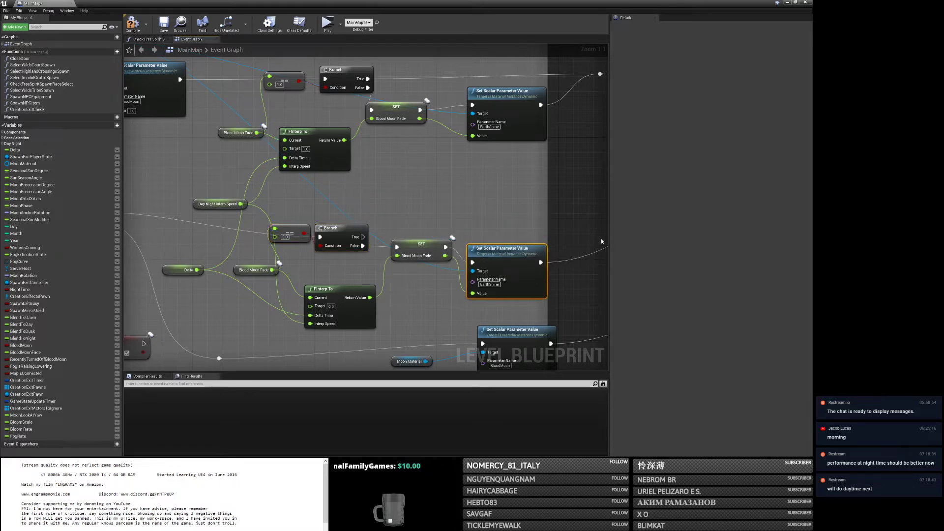
right_drag(478, 253, 339, 265)
click(494, 245)
double_click(493, 246)
drag(491, 243, 217, 235)
scroll(218, 234, down, 4)
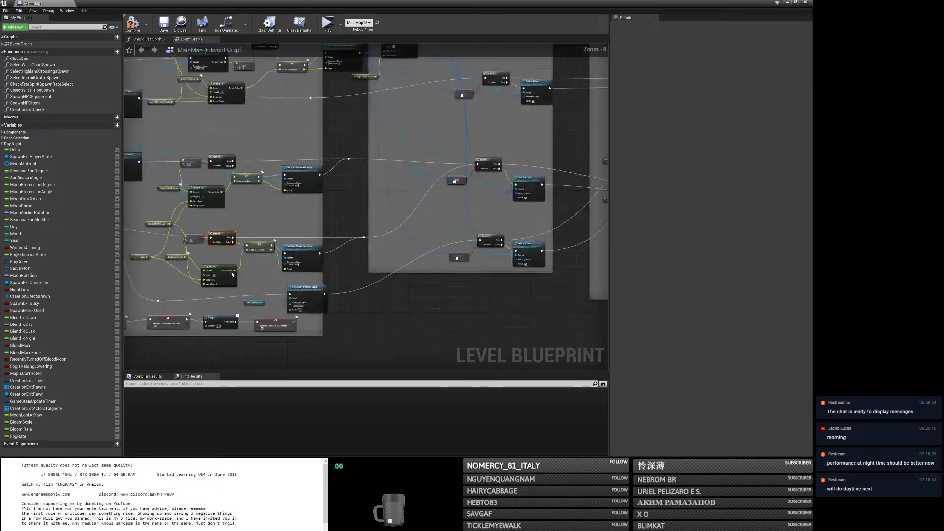
Delete the two Get World Delta Seconds nodes beside the Set Intensity interpolations that follow the Normalize Axis comparison.
mouse_move(412, 262)
mouse_down()
mouse_move(424, 259)
mouse_move(395, 259)
mouse_up()
right_drag(498, 206, 269, 245)
scroll(410, 242, down, 2)
scroll(365, 247, up, 4)
scroll(269, 244, down, 1)
right_drag(408, 259, 245, 261)
click(396, 231)
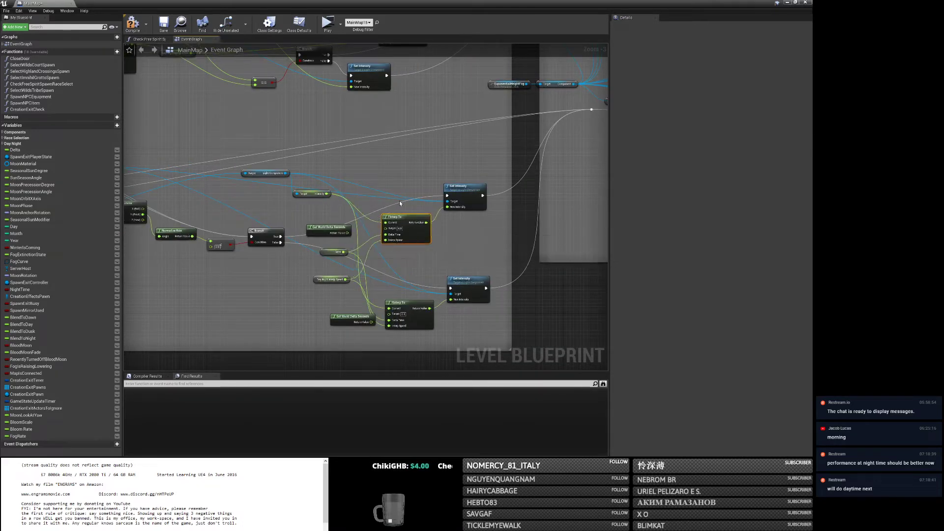
scroll(400, 203, up, 1)
drag(310, 214, 310, 238)
key(Delete)
drag(316, 327, 338, 343)
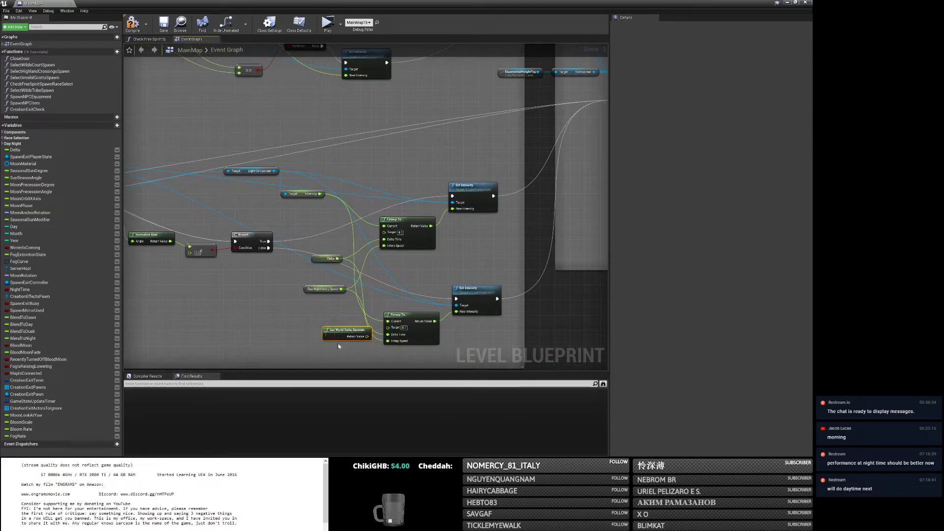
key(Delete)
Add an Equal (float) node from the light's Intensity getter to compare it with the upper FInterp To target of 4.0.
drag(319, 193, 352, 178)
text(==)
key(Return)
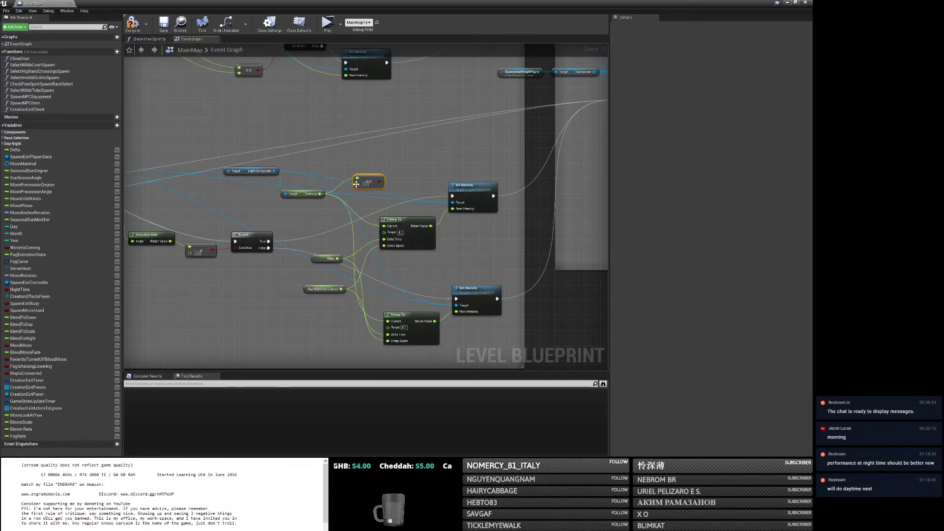
scroll(353, 182, up, 2)
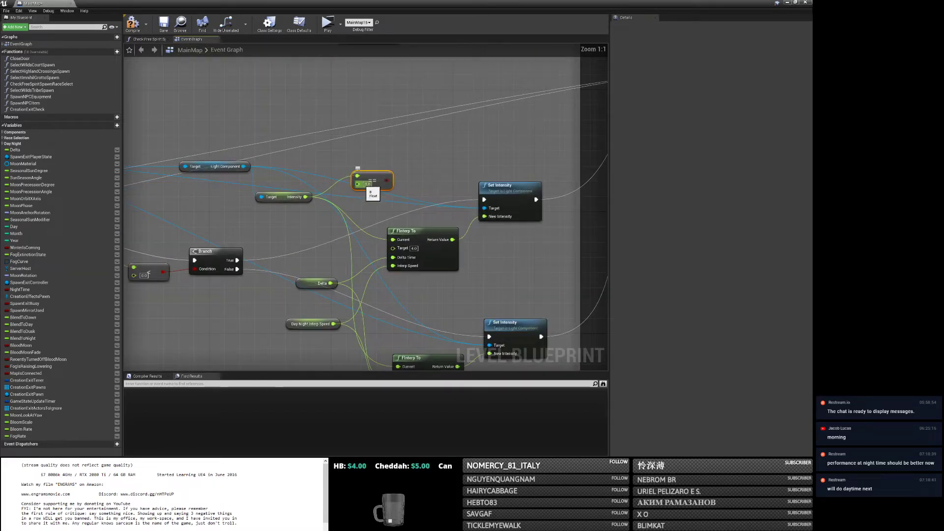
Insert a Branch before the upper Set Intensity, with False into the setter and True to the shared reroute node, and shift the setter right.
click(412, 178)
ctrl+drag(485, 200, 418, 199)
right_drag(422, 217, 318, 199)
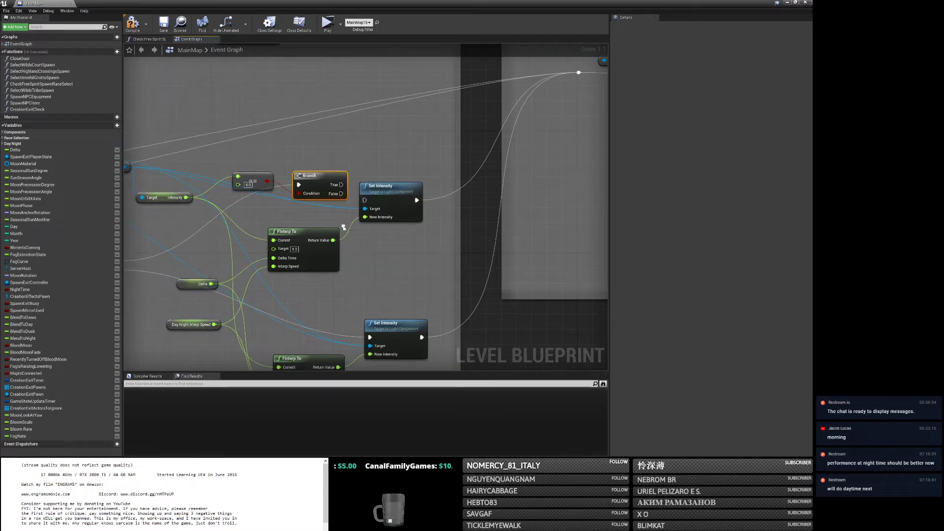
drag(341, 193, 393, 197)
drag(341, 184, 578, 73)
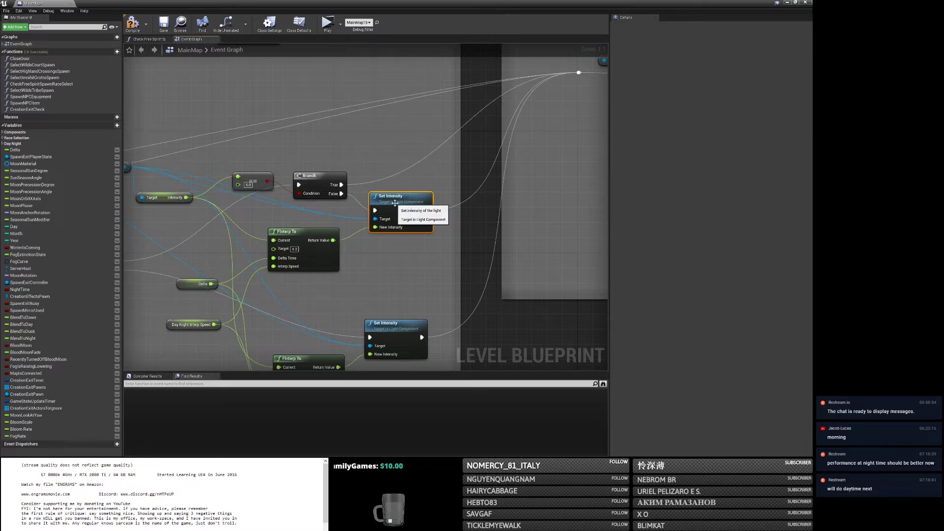
drag(399, 204, 410, 200)
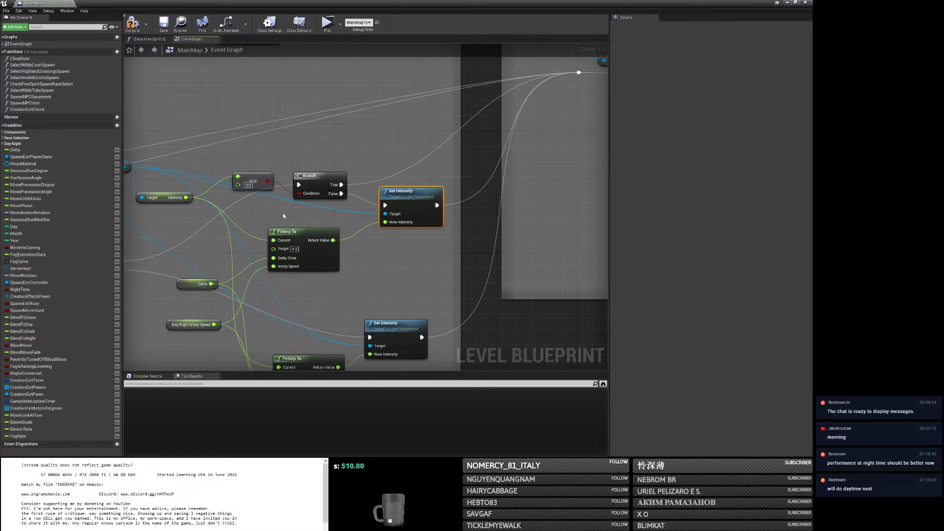
Duplicate the Equal and Branch nodes next to the lower Set Intensity and set the copied comparison value to 0.1.
right_drag(283, 215, 308, 216)
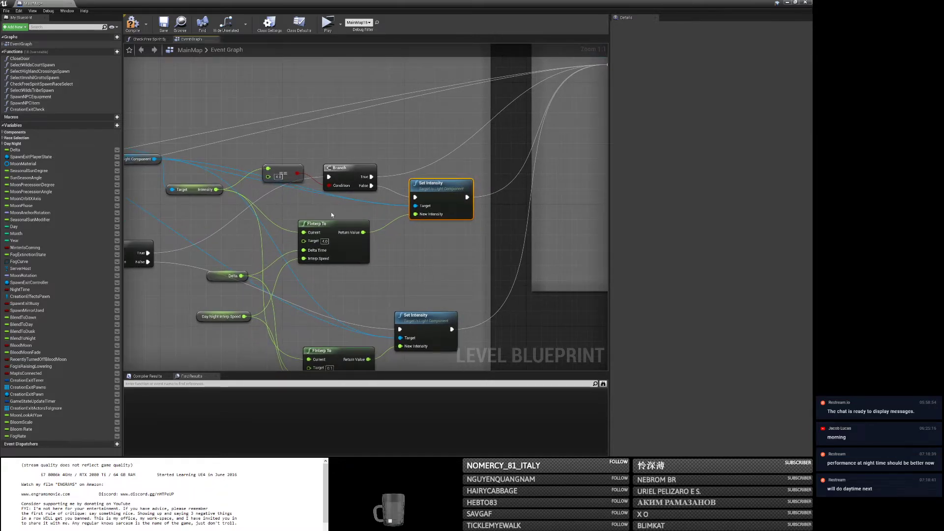
right_drag(331, 211, 337, 187)
drag(291, 179, 342, 141)
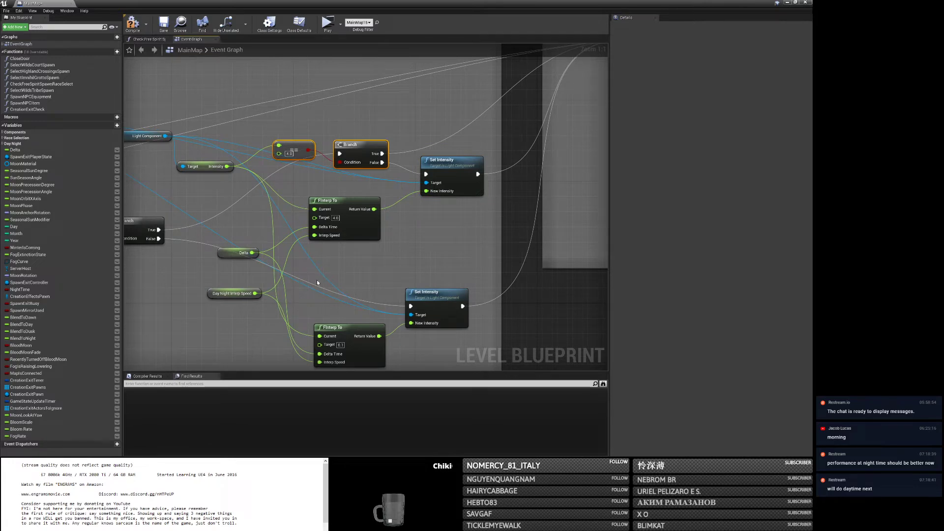
key(ctrl+c)
key(ctrl+v)
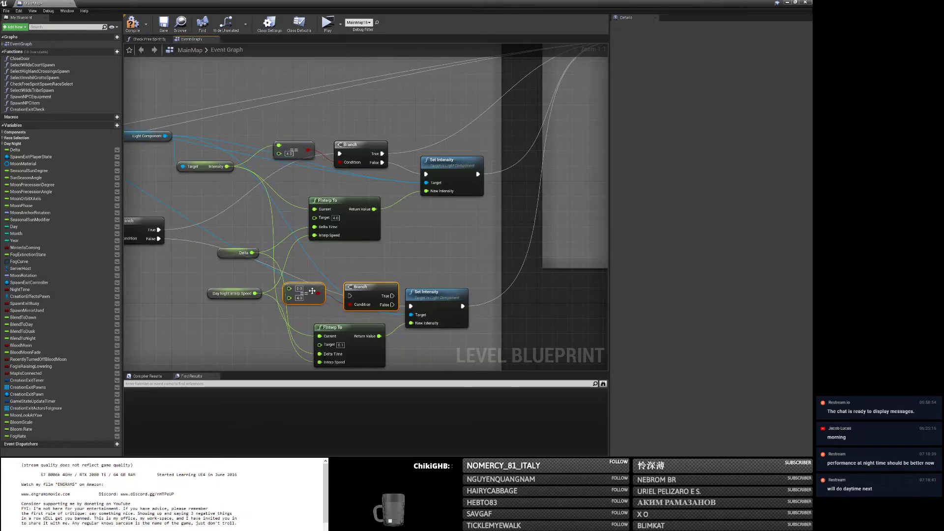
click(309, 323)
click(299, 298)
Route the lower Set Intensity execution through the copied Branch, with True bypassing the setter through a new reroute node.
mouse_move(412, 305)
ctrl+mouse_down()
mouse_move(350, 296)
mouse_move(411, 305)
ctrl+mouse_up()
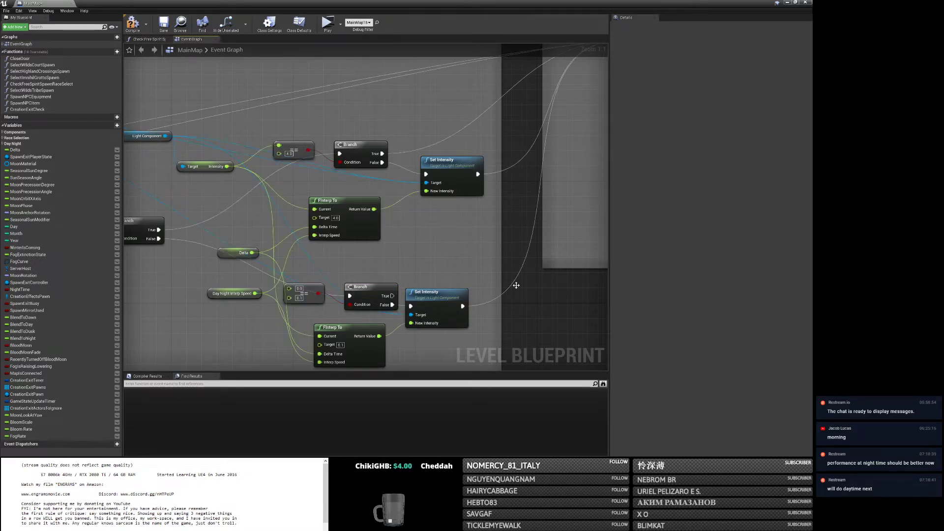
double_click(526, 258)
drag(523, 255, 370, 275)
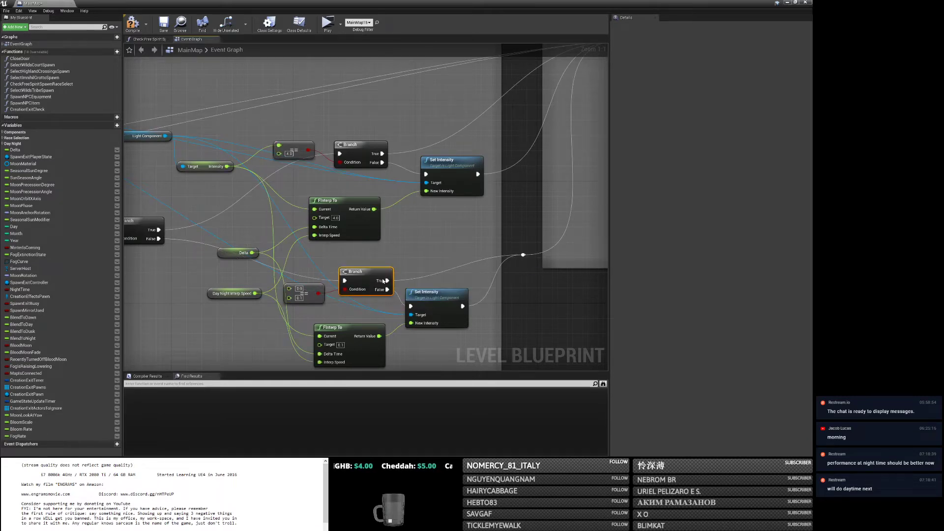
Add a reroute node on the upper Set Intensity output and connect the upper Branch's True output to it.
right_drag(445, 230, 346, 283)
double_click(440, 182)
drag(438, 182, 281, 206)
scroll(298, 199, down, 2)
Reposition the lower Set Start Distance node up and right and the Set Fog Max Opacity node right in the fog section.
right_drag(460, 184, 235, 236)
scroll(375, 238, down, 2)
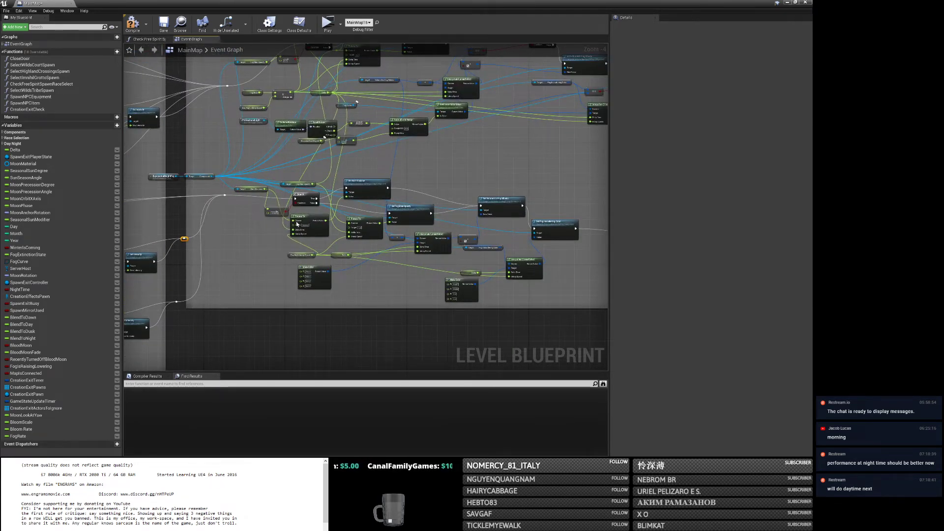
scroll(276, 214, up, 1)
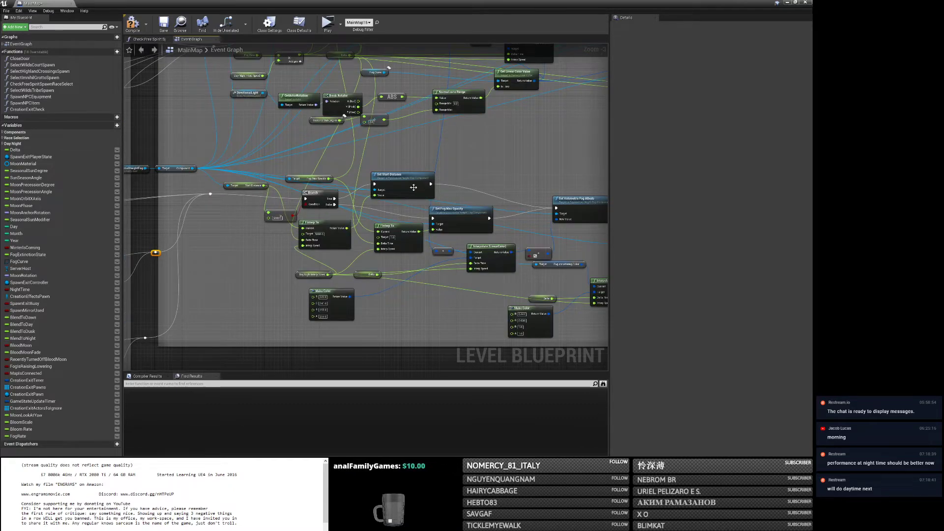
drag(409, 185, 419, 178)
right_drag(392, 199, 274, 200)
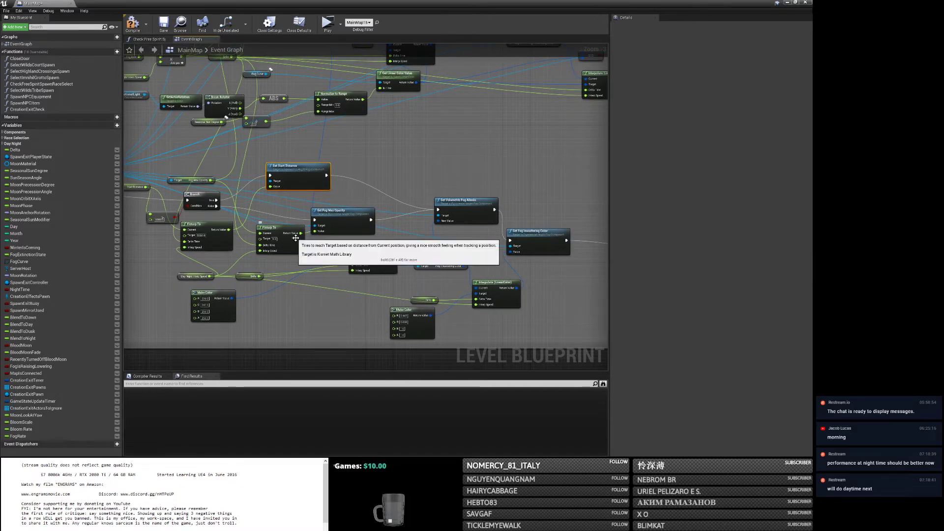
drag(347, 226, 363, 226)
right_drag(369, 200, 348, 411)
right_drag(364, 221, 417, 215)
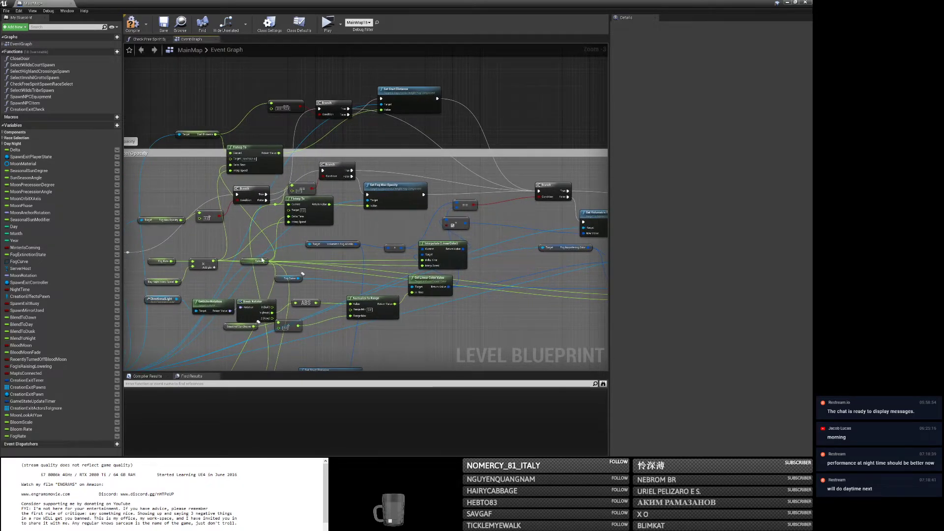
Rearrange the lower fog section by shifting the Start Distance getter and its comparison left and the Set Start Distance node up and right.
right_drag(348, 255, 334, 69)
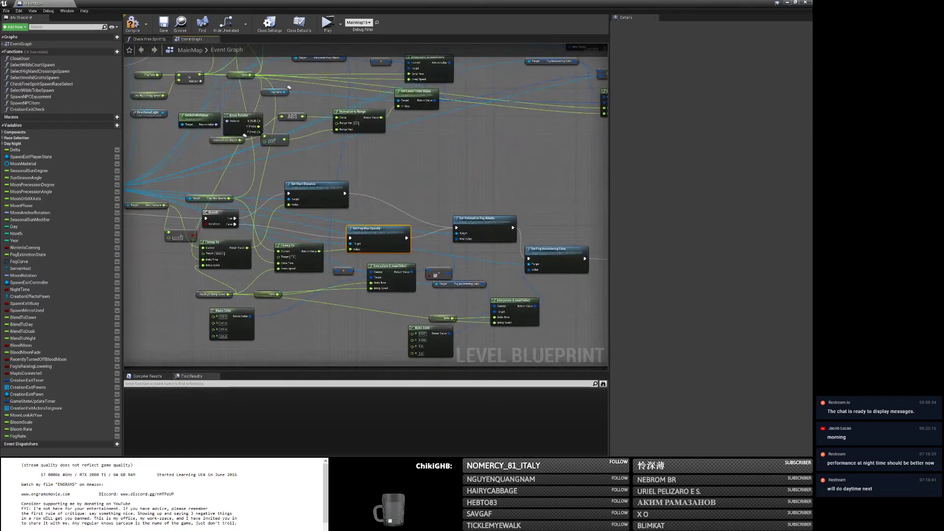
right_drag(216, 240, 270, 236)
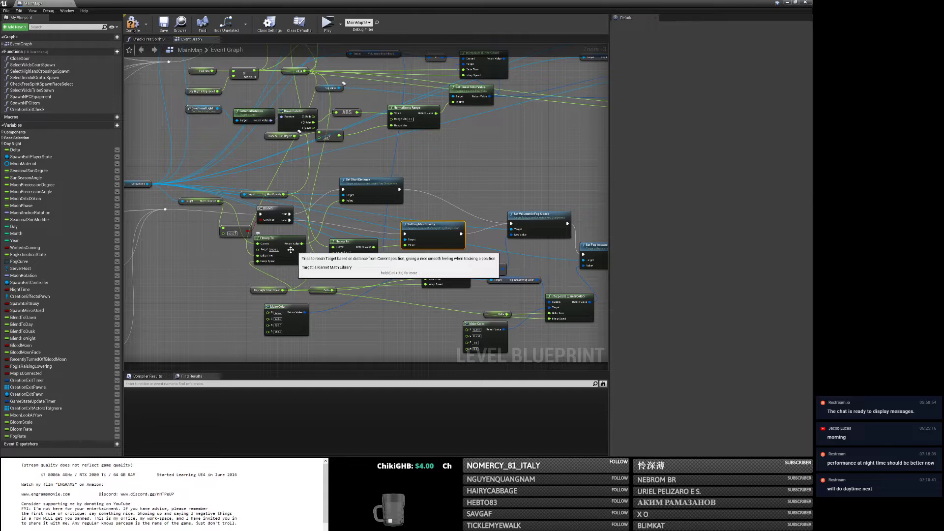
scroll(258, 237, up, 2)
drag(237, 229, 219, 225)
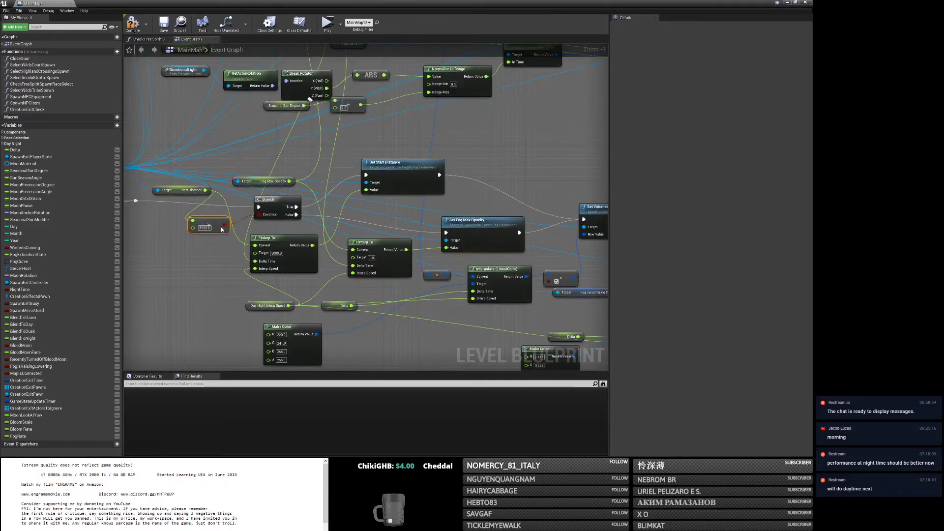
right_drag(190, 209, 251, 228)
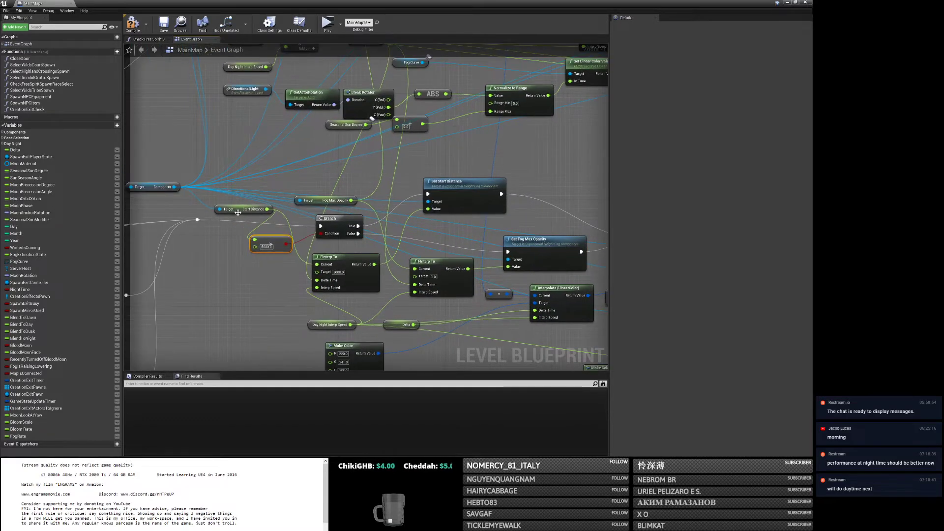
drag(238, 216, 214, 207)
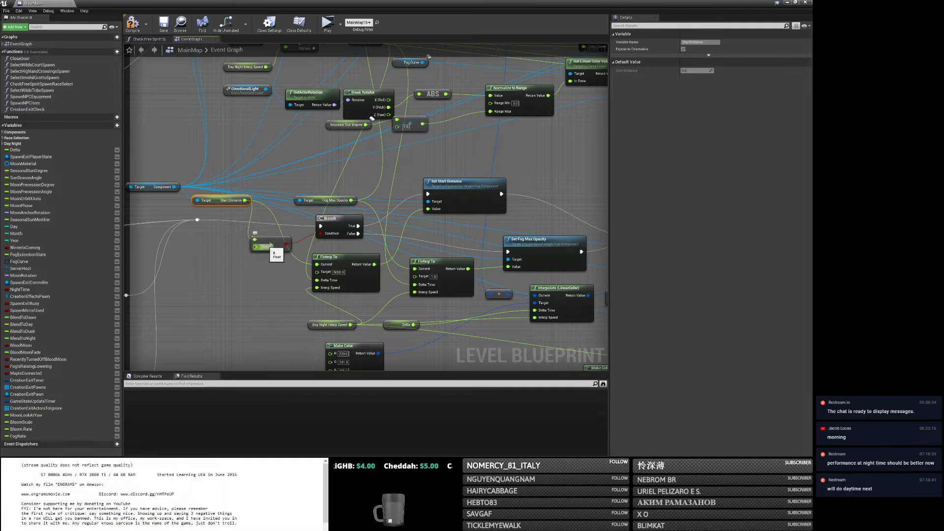
right_drag(367, 309, 289, 252)
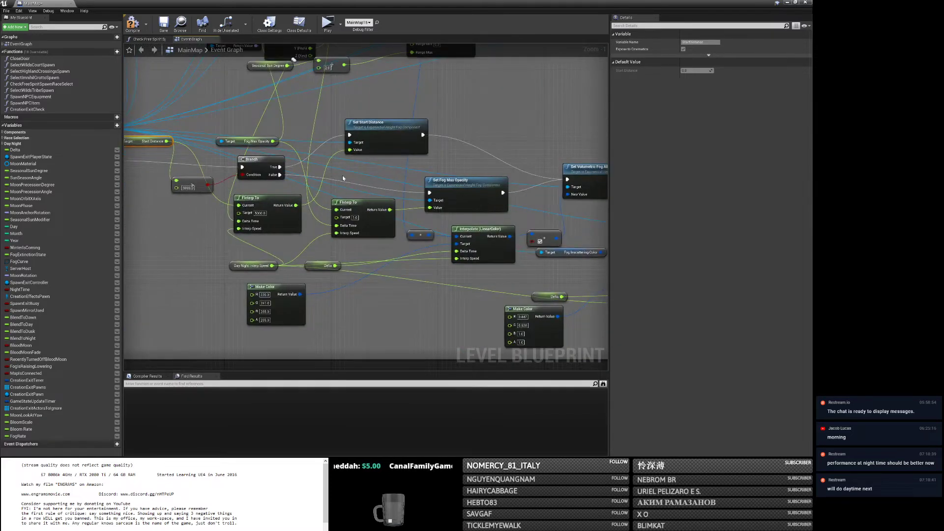
drag(388, 140, 428, 122)
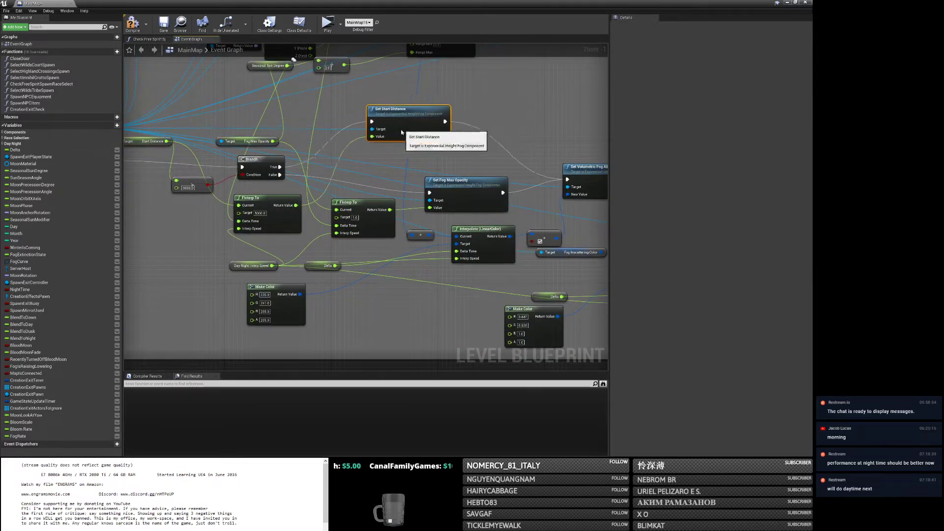
Connect the lower Branch's True output directly to the upper Set Start Distance, delete its Equal and Branch pair, and shift the setter left.
right_drag(427, 149, 378, 177)
right_drag(291, 189, 388, 228)
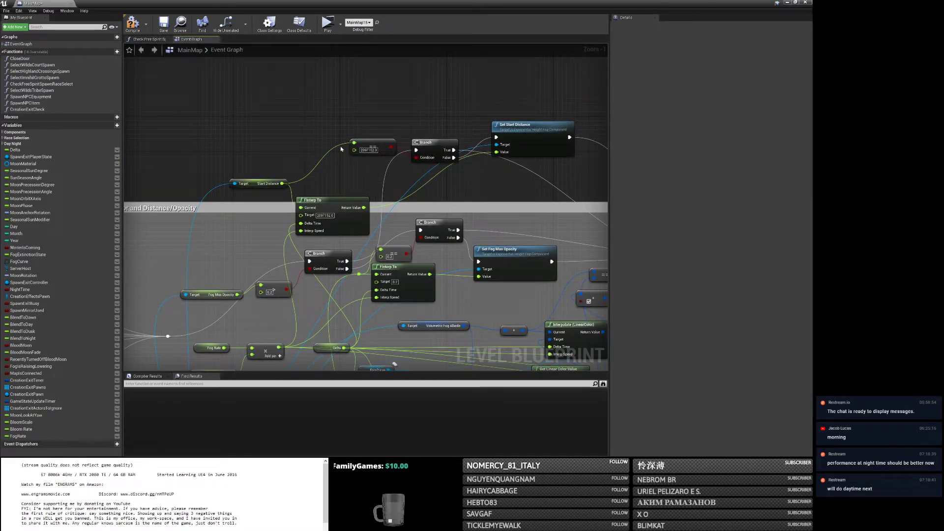
right_drag(349, 161, 245, 183)
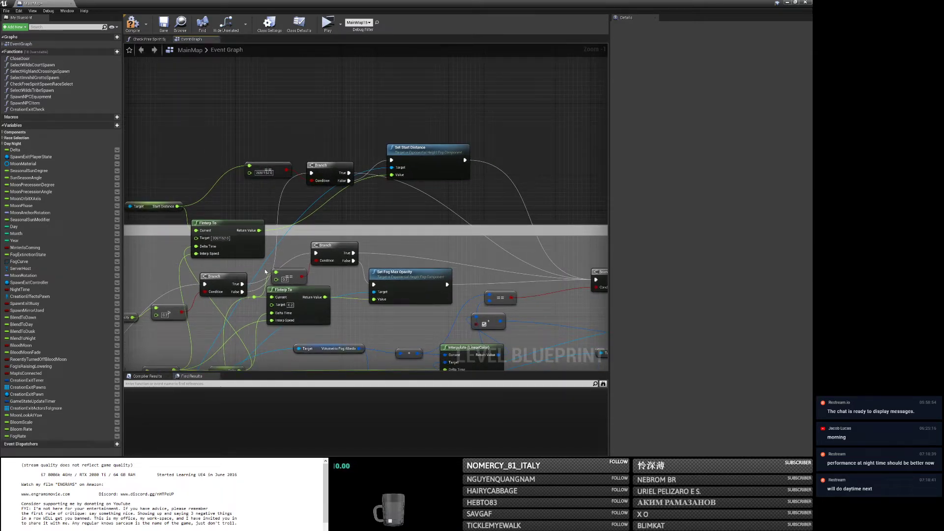
drag(234, 285, 392, 160)
drag(361, 192, 262, 159)
key(Delete)
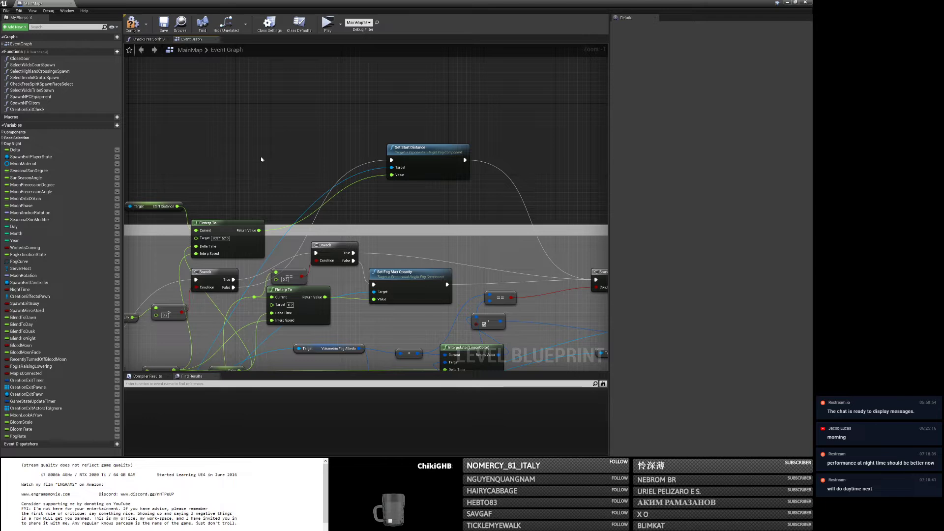
drag(449, 166, 412, 169)
In the lower fog section, shift the Set Start Distance node up and right and the fog opacity FInterp To node right.
right_drag(408, 239, 340, 153)
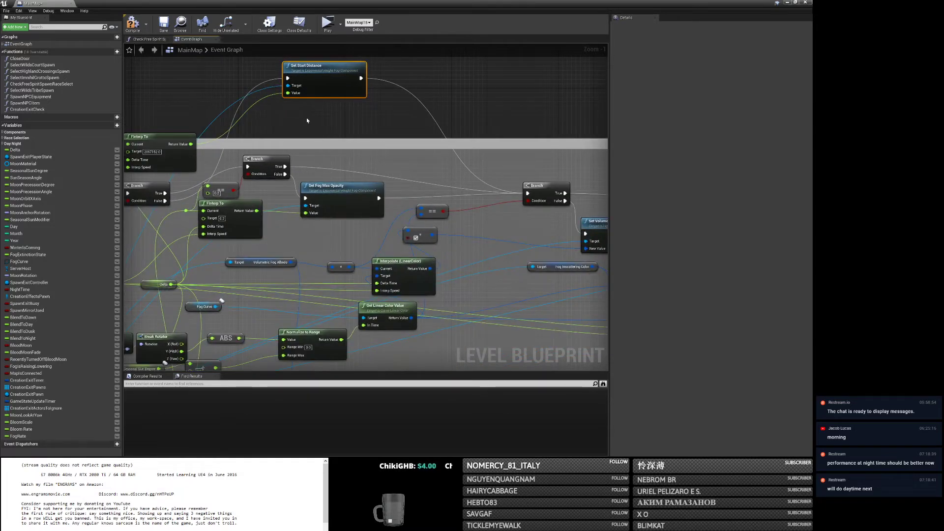
right_drag(307, 121, 400, 117)
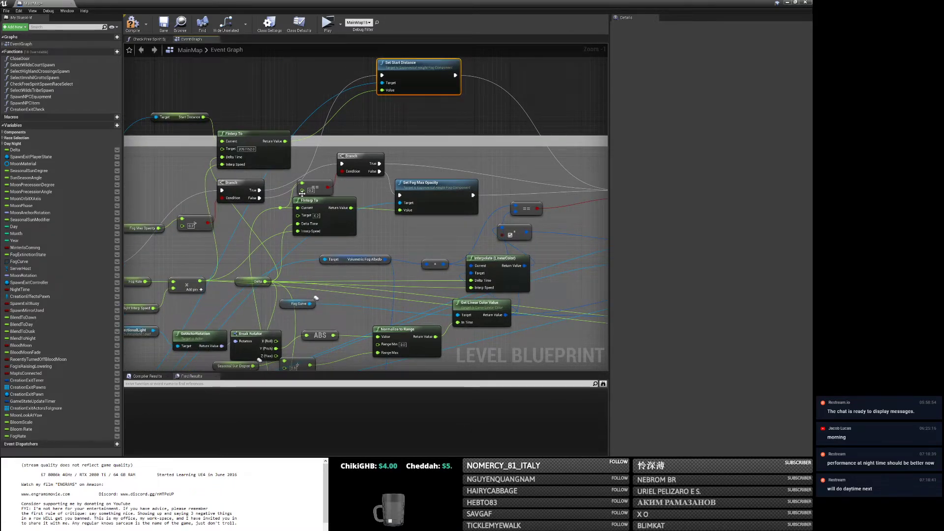
right_drag(301, 193, 259, 184)
drag(309, 139, 408, 195)
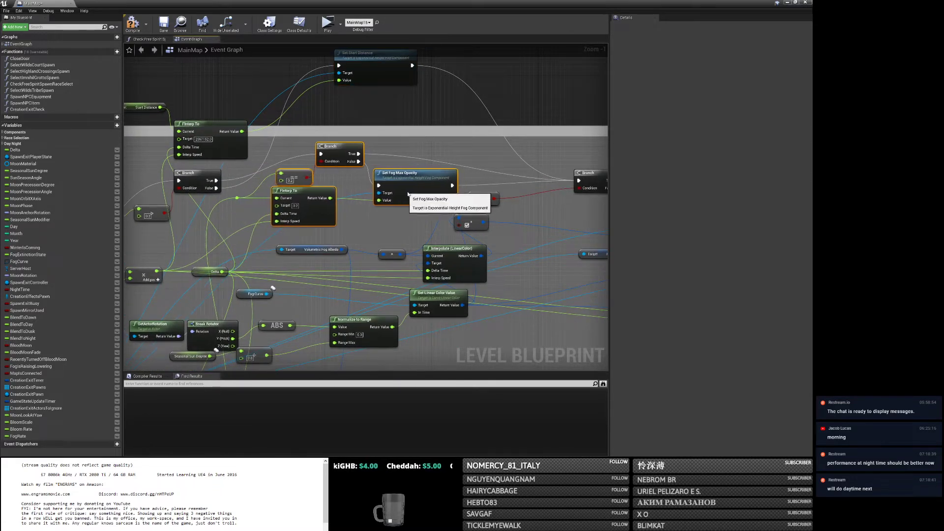
click(296, 267)
right_drag(296, 268, 404, 147)
right_drag(331, 157, 341, 208)
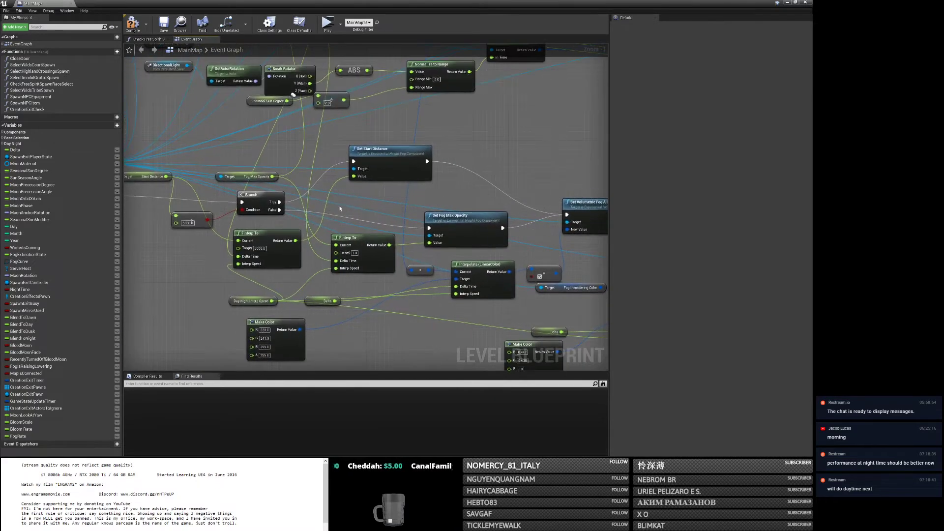
drag(370, 170, 392, 152)
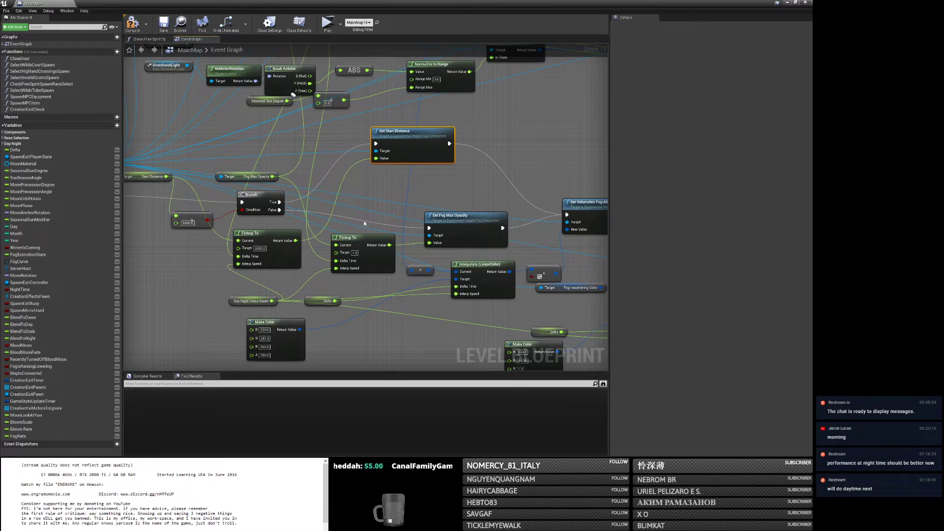
drag(368, 239, 382, 239)
Compare the lower Fog Max Opacity with an Equal node driving a new Branch, whose False output runs Set Fog Max Opacity.
drag(273, 176, 352, 198)
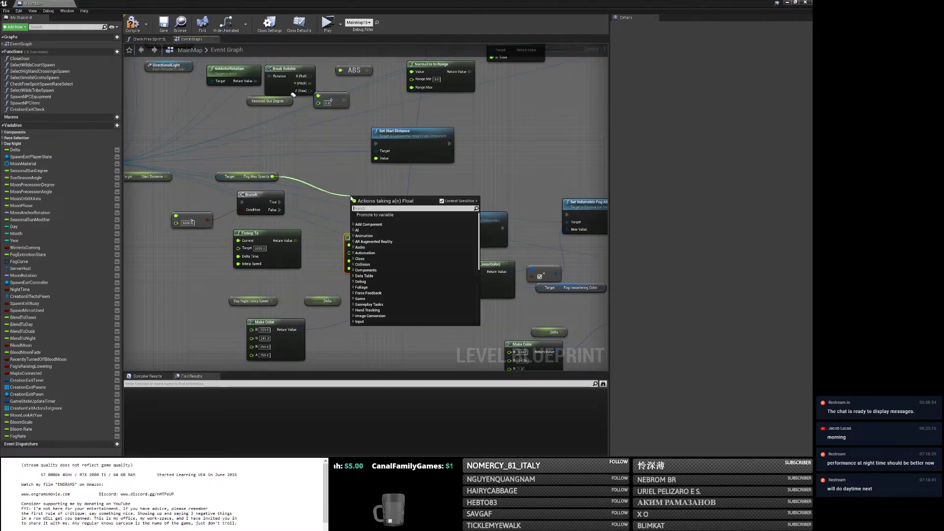
key(Return)
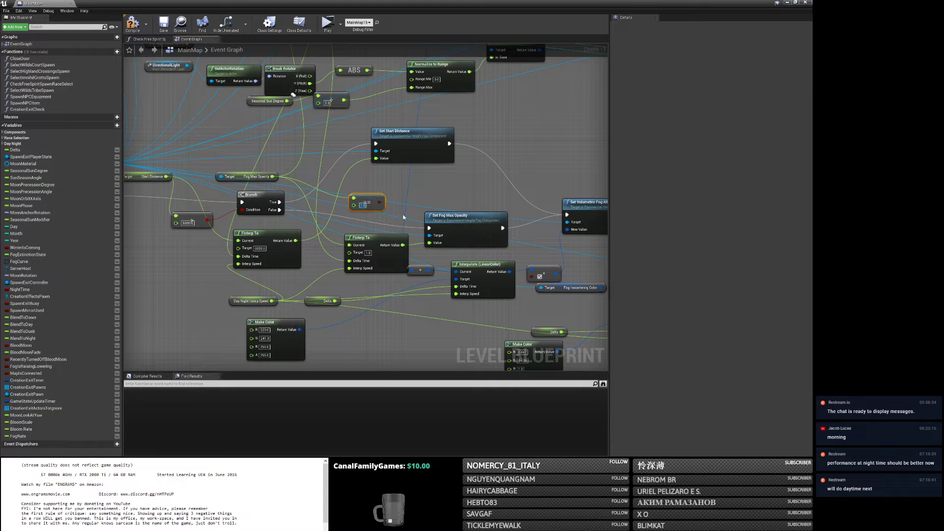
drag(371, 199, 353, 204)
click(379, 204)
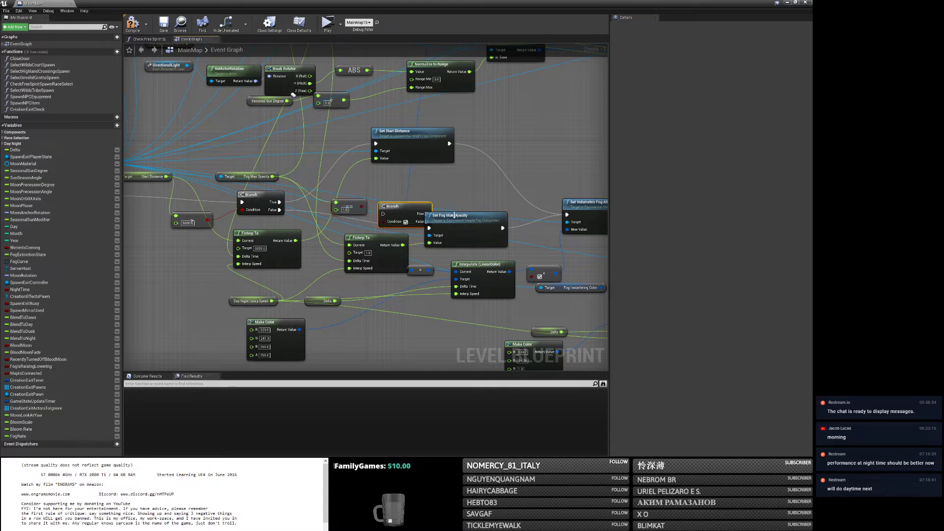
drag(457, 215, 493, 214)
drag(279, 210, 464, 228)
drag(541, 228, 523, 233)
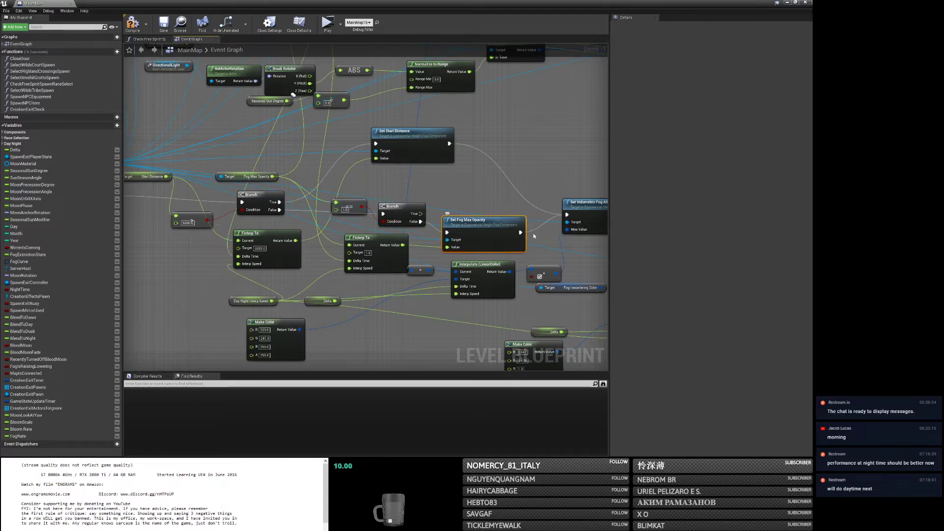
Move the lower Set Volumetric Fog Albedo and Set Fog Inscattering Color nodes, with their color interpolation nodes, further right.
scroll(531, 233, down, 1)
scroll(529, 230, down, 1)
click(439, 315)
right_drag(529, 230, 282, 192)
drag(366, 229, 541, 243)
right_drag(313, 252, 423, 243)
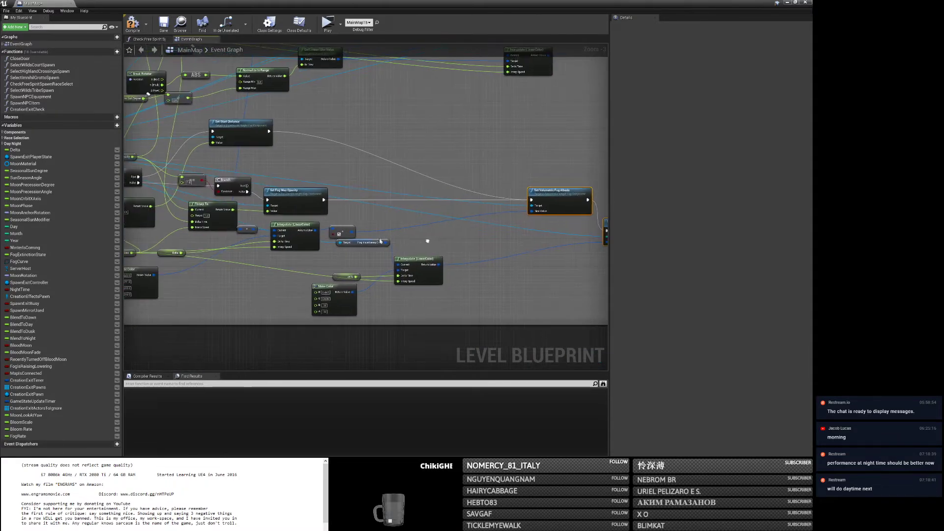
drag(254, 220, 472, 323)
drag(343, 302, 478, 318)
Add a reroute node after the lower Set Fog Max Opacity and connect the new Branch's True output to it.
scroll(296, 217, up, 2)
drag(296, 193, 309, 234)
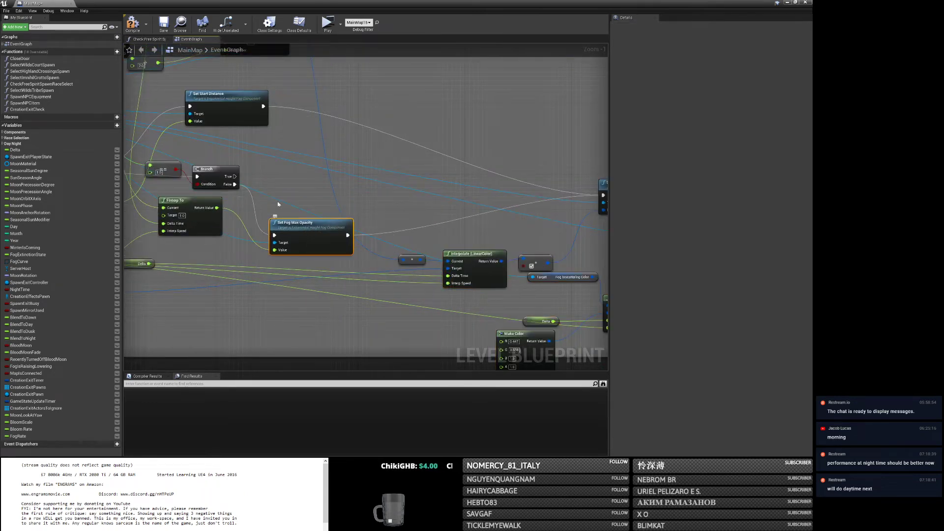
double_click(440, 222)
drag(438, 221, 235, 177)
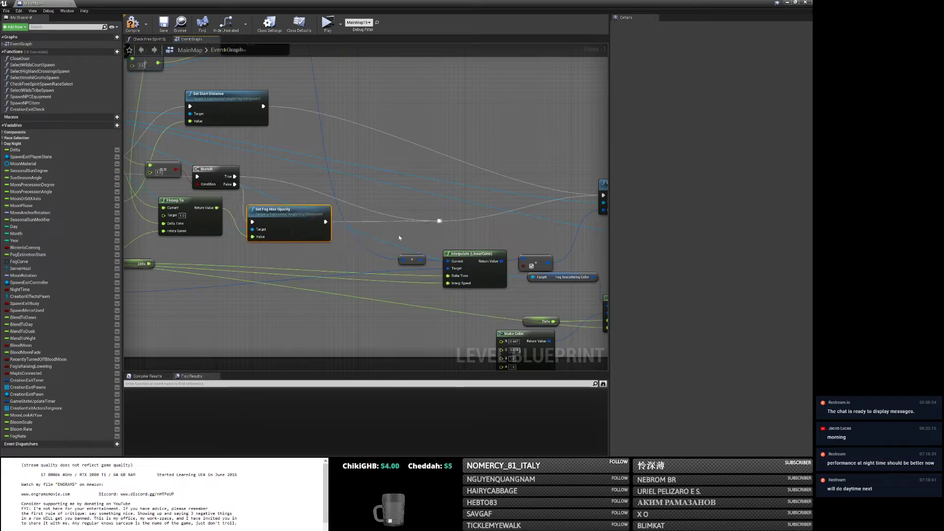
right_drag(469, 229, 265, 228)
drag(237, 225, 197, 206)
click(229, 241)
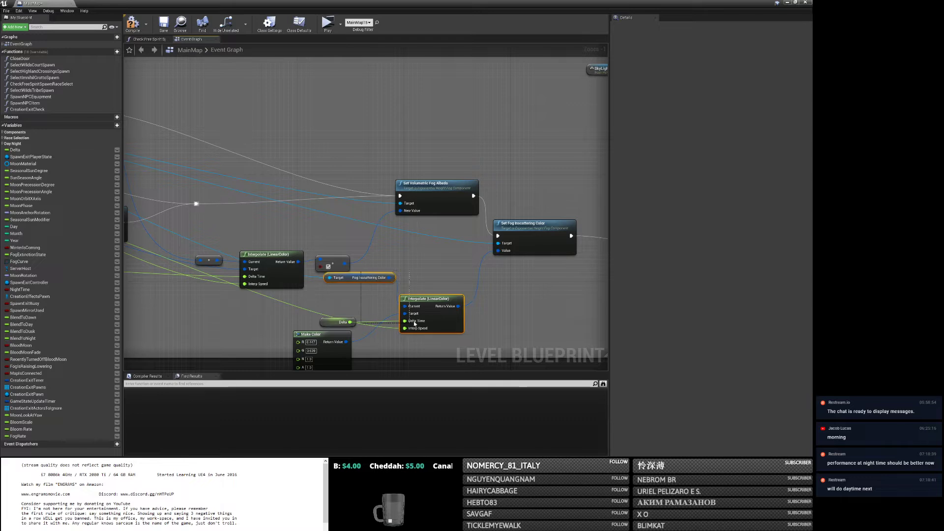
Move the fog inscattering color nodes down and right and reposition the fog albedo interpolation nodes to make room between them.
drag(349, 278, 339, 308)
drag(275, 309, 466, 352)
drag(354, 311, 425, 320)
drag(210, 303, 338, 217)
right_drag(338, 217, 371, 247)
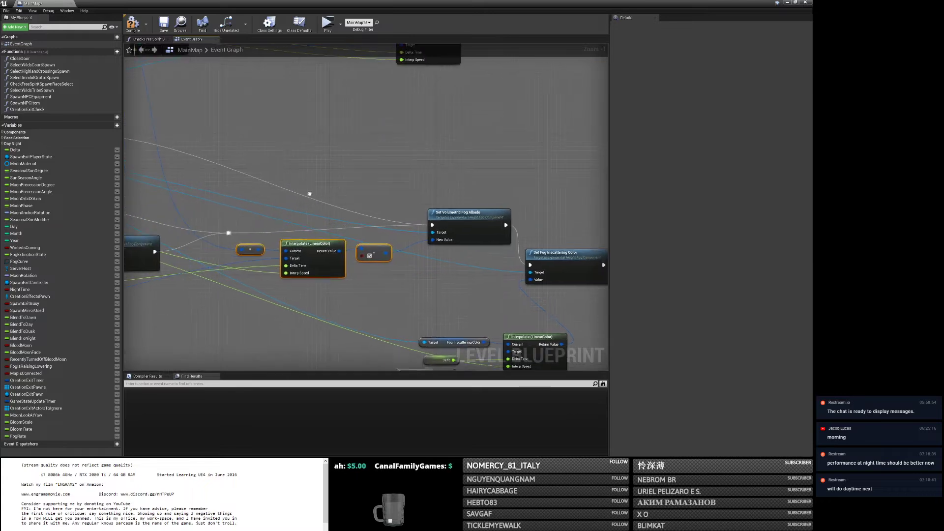
scroll(214, 213, up, 1)
mouse_move(329, 253)
mouse_down()
mouse_move(329, 213)
mouse_move(334, 254)
mouse_up()
Add an Equal (LinearColor) comparison between the current fog albedo color and its target, tapping the target wire through a new reroute node.
drag(274, 256, 295, 214)
text(==)
key(Return)
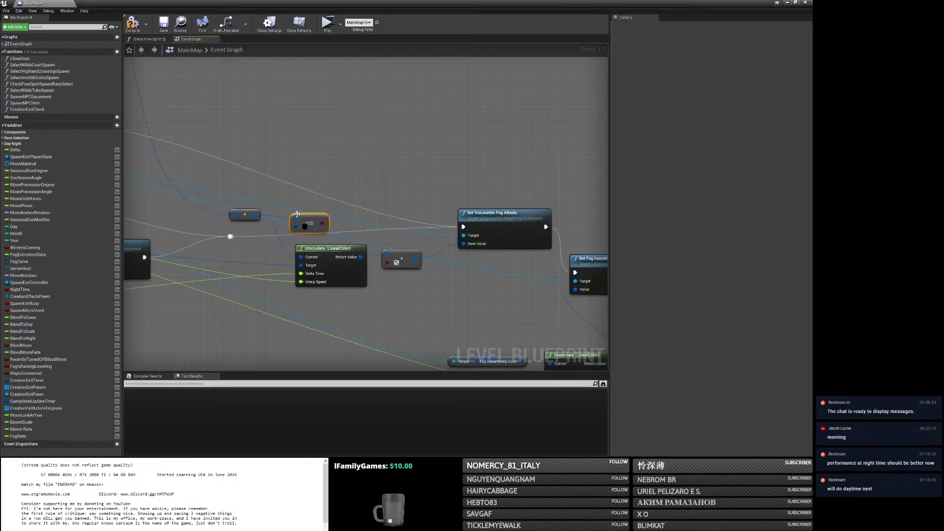
double_click(216, 258)
drag(217, 257, 351, 234)
Insert a Branch before Set Volumetric Fog Albedo, with False running the setter and True bypassing it to Set Fog Inscattering Color.
click(343, 207)
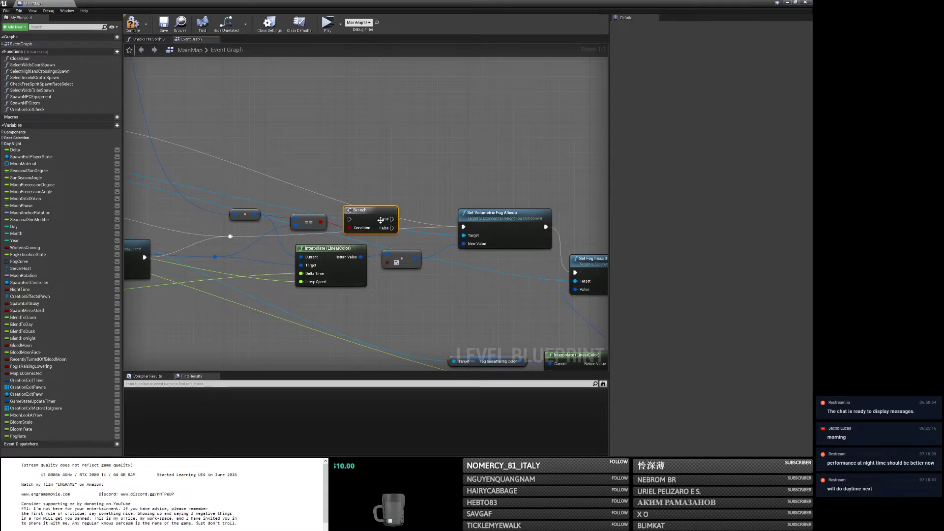
mouse_move(467, 216)
ctrl+mouse_down()
mouse_move(427, 205)
mouse_move(467, 206)
mouse_move(344, 209)
mouse_move(351, 192)
mouse_move(329, 173)
mouse_move(379, 204)
mouse_move(458, 217)
ctrl+mouse_up()
click(449, 202)
right_drag(483, 262, 366, 281)
drag(389, 236, 354, 231)
right_drag(354, 230, 438, 223)
drag(279, 315, 328, 265)
drag(412, 211, 376, 221)
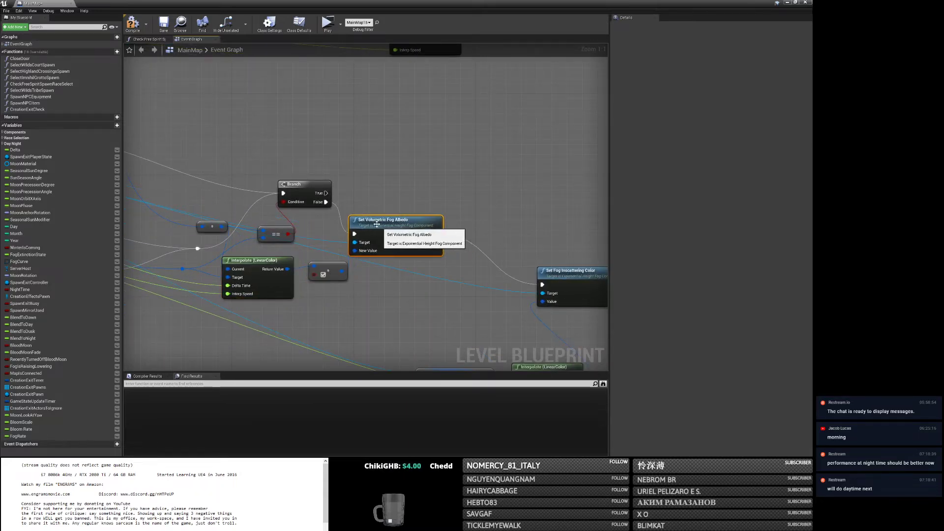
drag(326, 194, 561, 210)
right_drag(496, 241, 321, 231)
right_drag(349, 270, 489, 252)
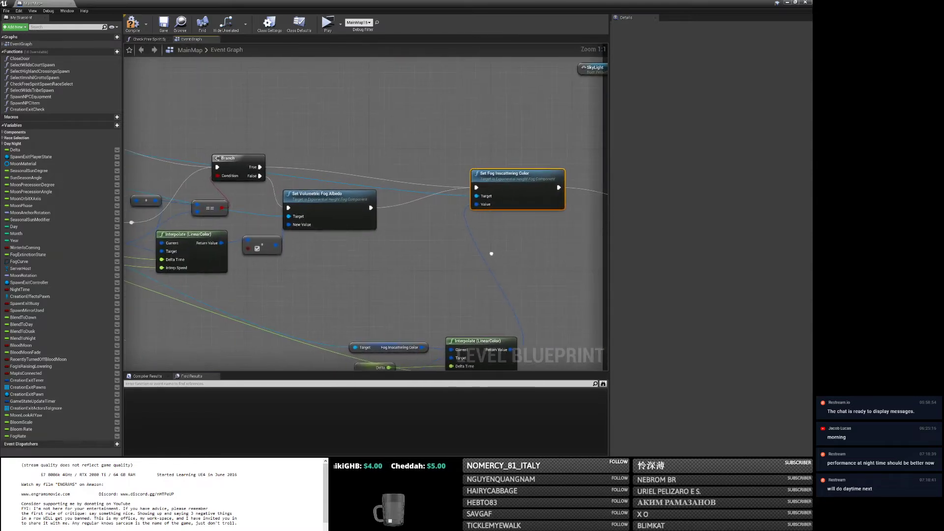
Add an Equal (LinearColor) node comparing Fog Inscattering Color with the Make Color result, shifting the Interpolate node down and right.
right_drag(486, 325, 482, 276)
click(483, 276)
drag(482, 275, 359, 357)
drag(459, 307, 396, 203)
click(331, 250)
text(==)
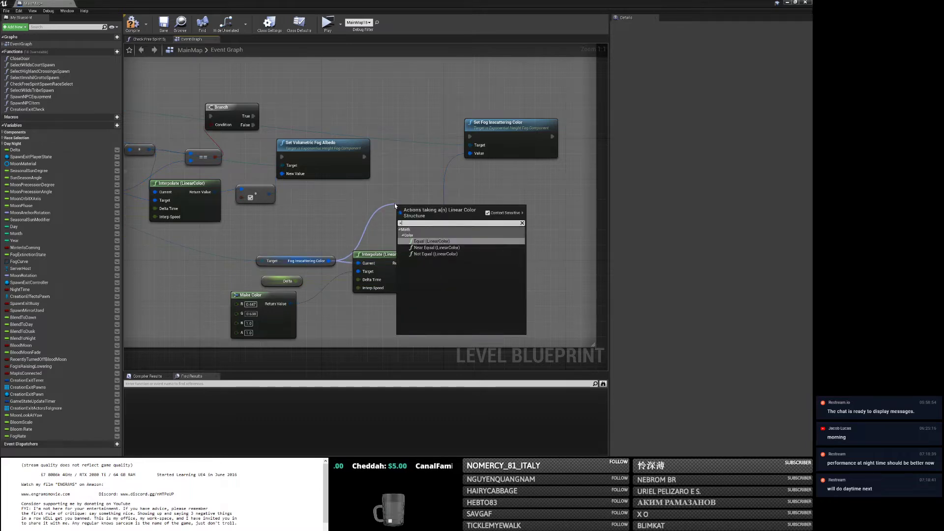
key(Return)
drag(398, 252, 448, 272)
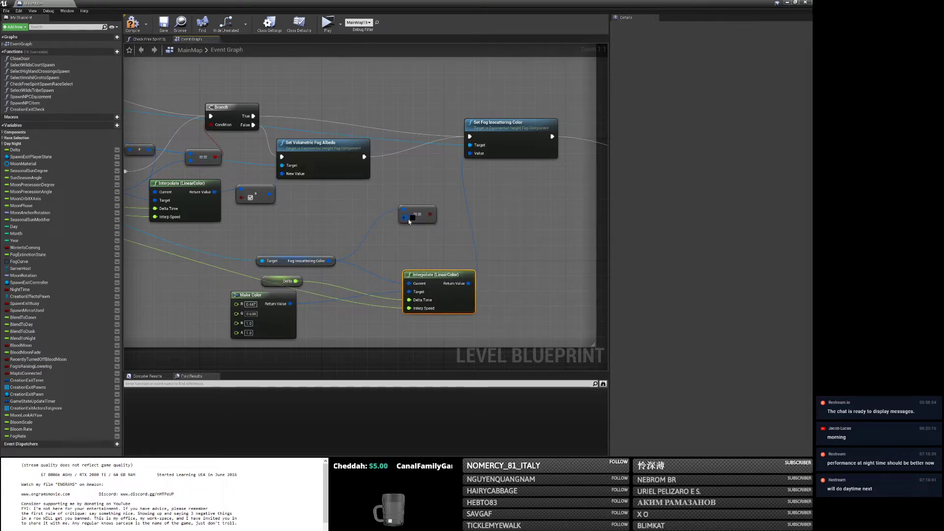
drag(290, 303, 406, 219)
Insert a Branch driven by the inscattering comparison, with False running Set Fog Inscattering Color, and place the setter below it.
key(b)
click(426, 172)
drag(502, 139, 429, 214)
drag(474, 191, 501, 147)
right_drag(533, 182, 360, 167)
drag(371, 139, 371, 189)
drag(291, 161, 365, 189)
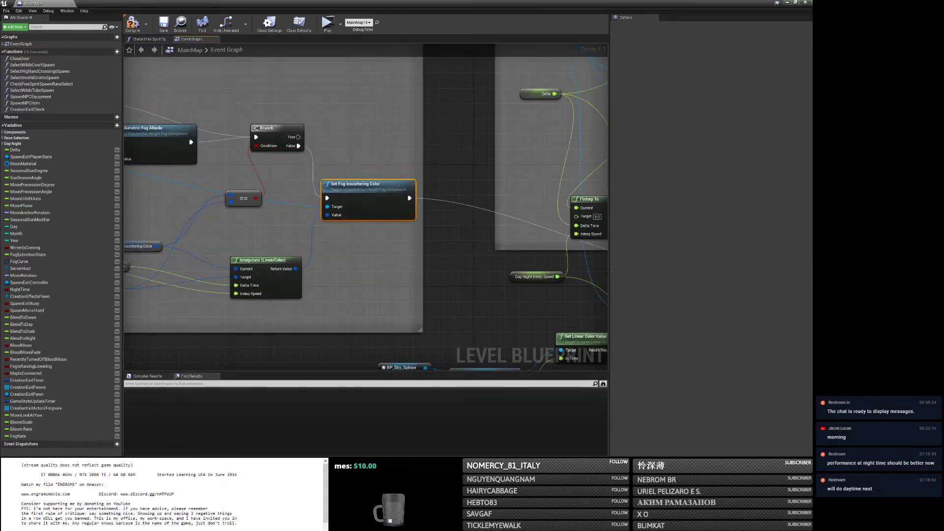
Connect the inscattering Branch's True output to the sky light's Set Light Color node and move that node up and left.
right_drag(478, 194, 297, 209)
scroll(298, 209, down, 2)
drag(526, 286, 163, 166)
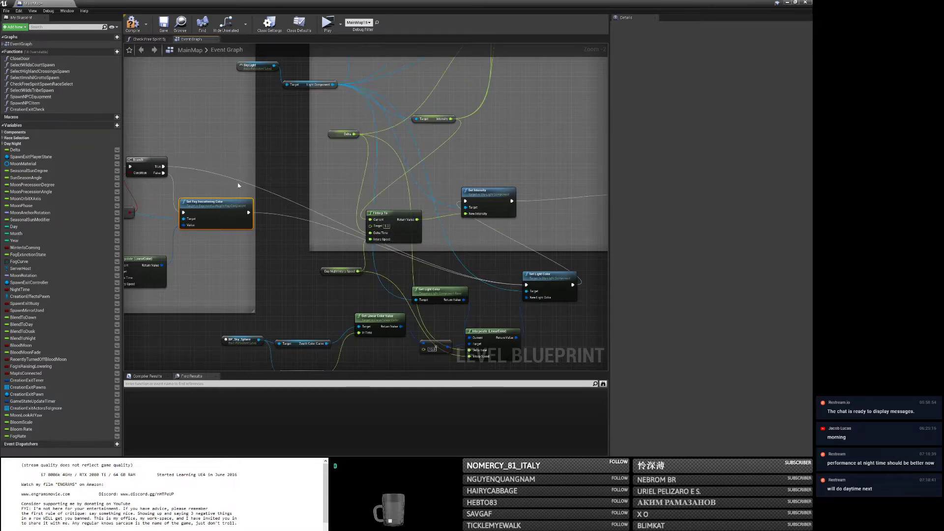
drag(566, 287, 346, 196)
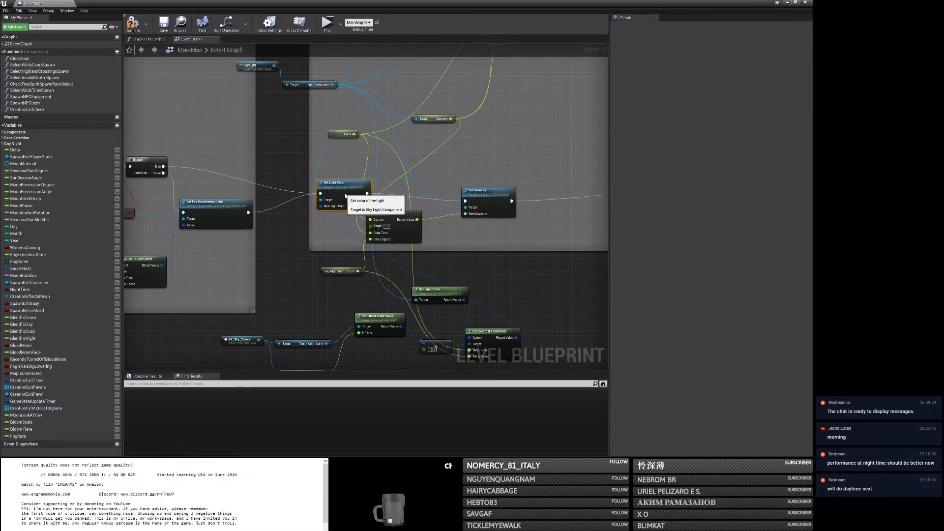
Rearrange the sky light intensity nodes, moving the Intensity getter up and left and the FInterp To and Set Intensity nodes right.
drag(395, 216, 421, 212)
drag(435, 120, 376, 104)
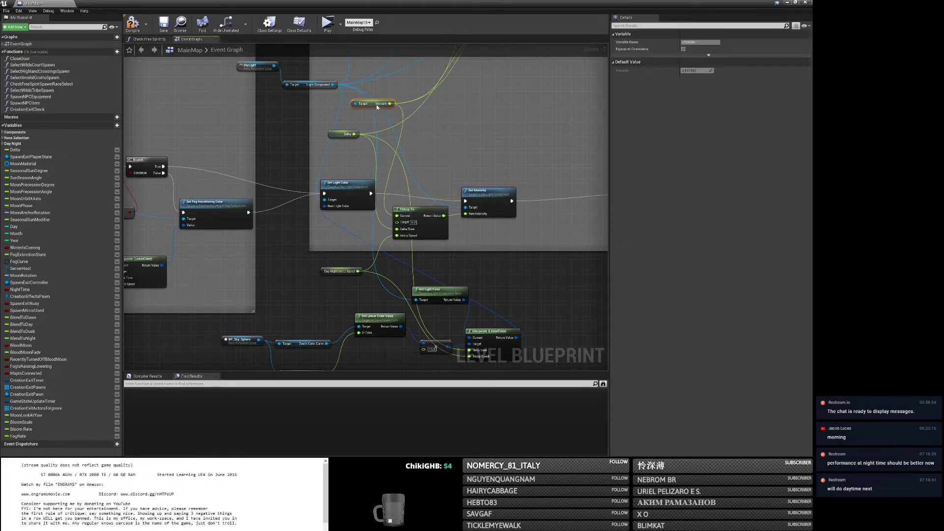
drag(392, 174, 490, 252)
drag(493, 197, 614, 186)
right_drag(427, 231, 362, 218)
drag(521, 163, 464, 158)
Spread the sky light's Set Light Color, FInterp To and Set Intensity nodes right, and shift the light color interpolation nodes below them left.
right_drag(310, 233, 431, 226)
drag(382, 182, 455, 197)
drag(250, 298, 487, 350)
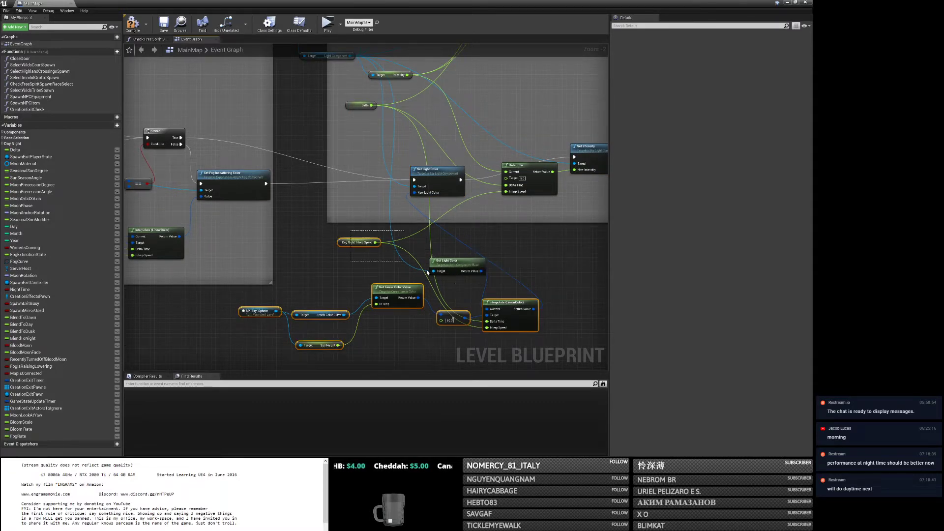
drag(455, 266, 410, 265)
right_drag(438, 255, 315, 304)
scroll(316, 305, down, 2)
drag(310, 277, 441, 216)
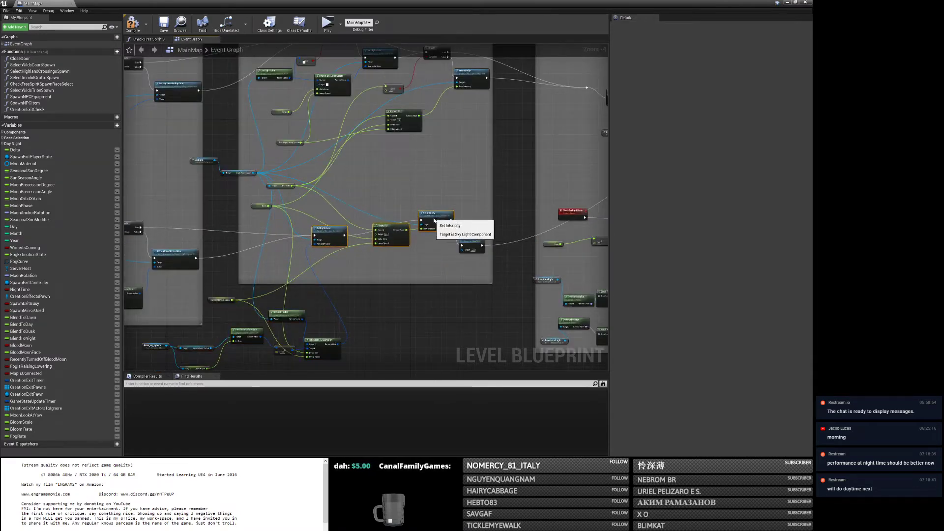
Try to insert an Equal (LinearColor) comparison of the sky light's color and a Branch ahead of its Set Light Color node.
right_drag(298, 267, 383, 261)
scroll(383, 265, up, 2)
right_drag(386, 322, 366, 277)
drag(356, 277, 335, 192)
click(336, 192)
key(Return)
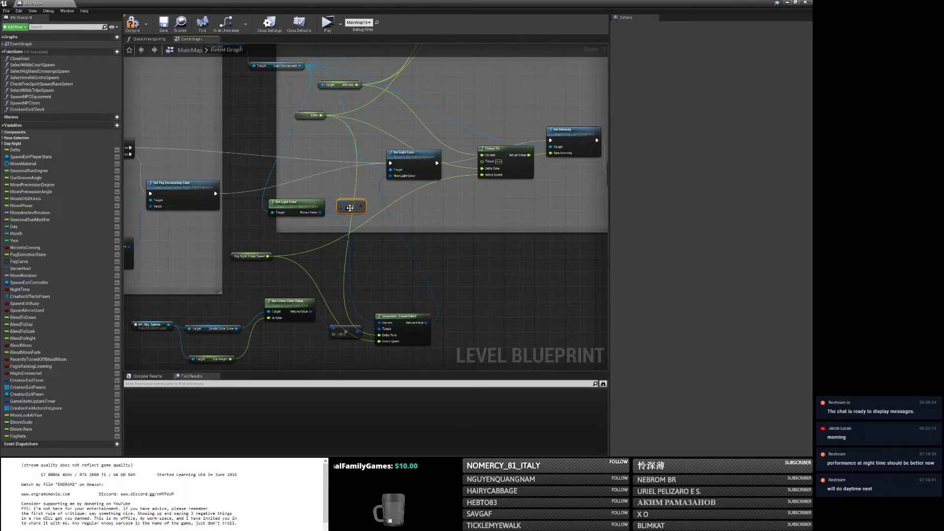
drag(359, 332, 359, 206)
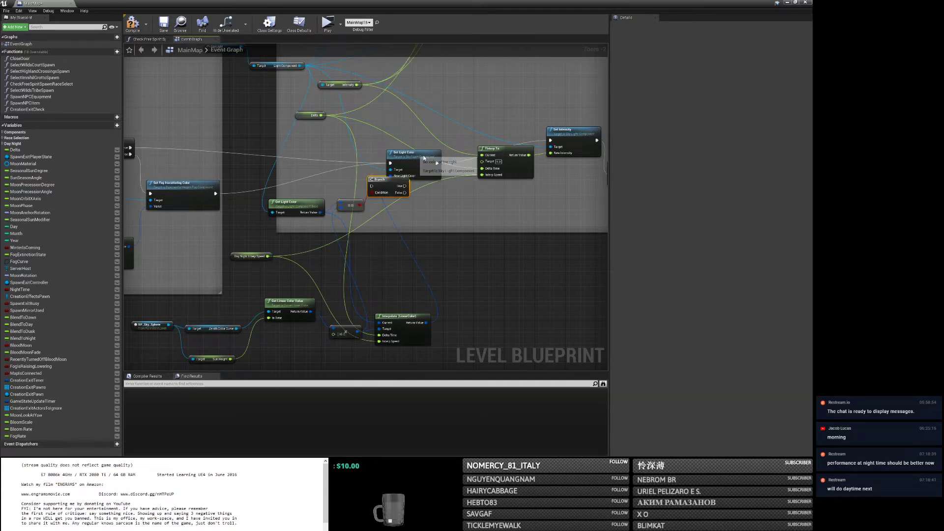
drag(412, 153, 434, 155)
right_drag(412, 217, 477, 210)
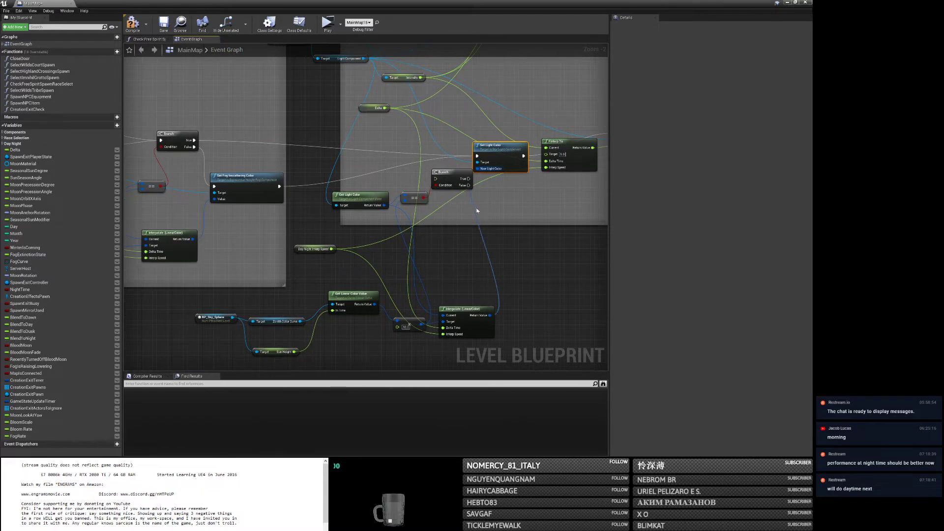
Delete the sky light color comparison and its Branch, and place Get Light Color and the Interpolate node together below the comment box.
drag(274, 352, 277, 336)
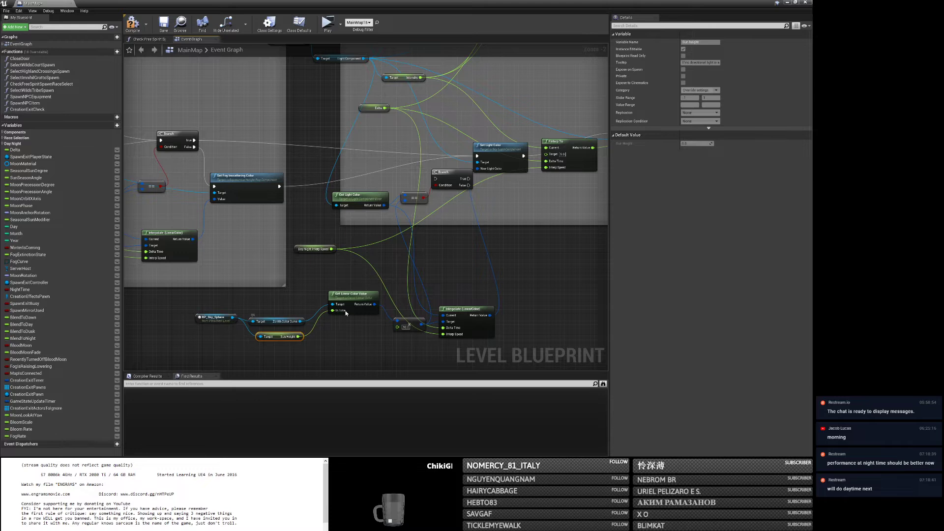
drag(413, 178, 450, 201)
key(Delete)
drag(377, 202, 396, 277)
right_drag(436, 234, 293, 277)
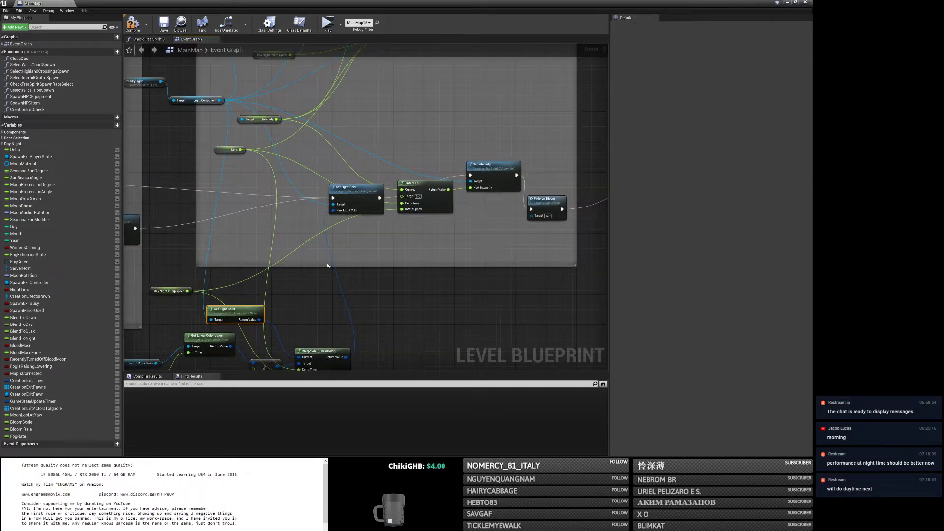
drag(319, 351, 320, 324)
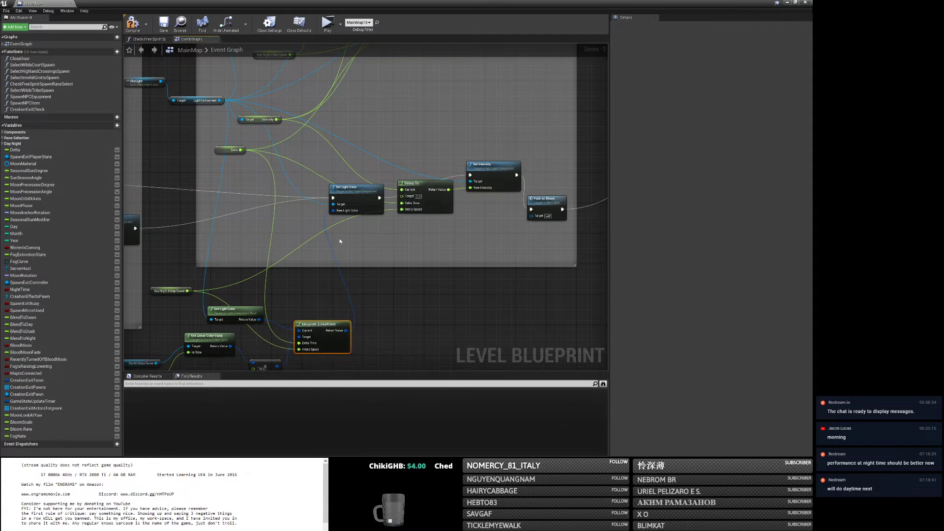
Rearrange the sky light nodes so FInterp To sits above the execution line, with Set Light Color further left and Set Intensity lower.
drag(362, 203, 353, 220)
right_drag(424, 228, 341, 235)
drag(362, 211, 320, 149)
drag(398, 172, 378, 206)
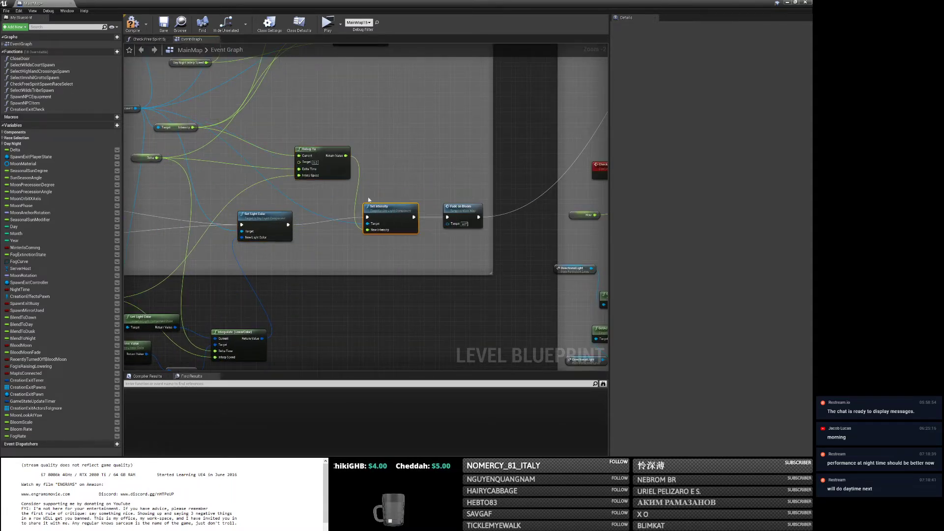
drag(319, 174, 311, 193)
right_drag(303, 211, 413, 215)
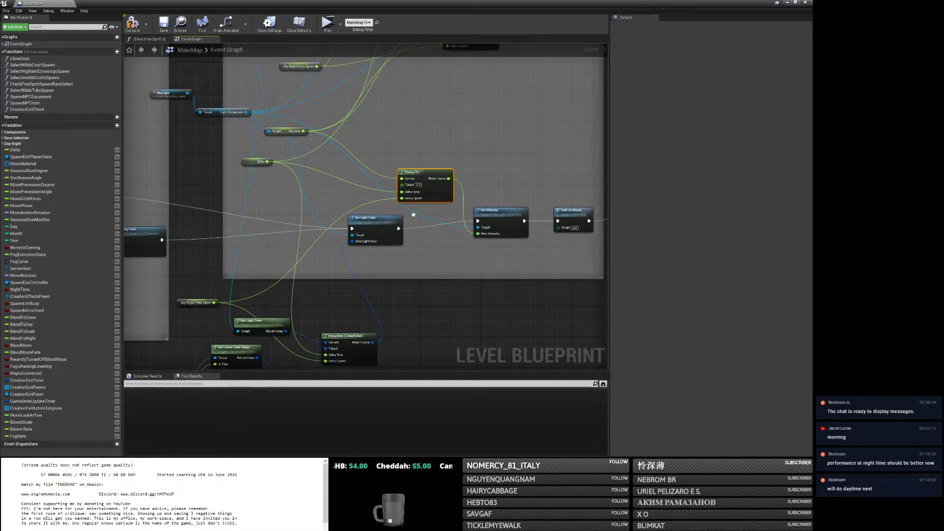
drag(435, 194, 458, 182)
drag(374, 218, 325, 223)
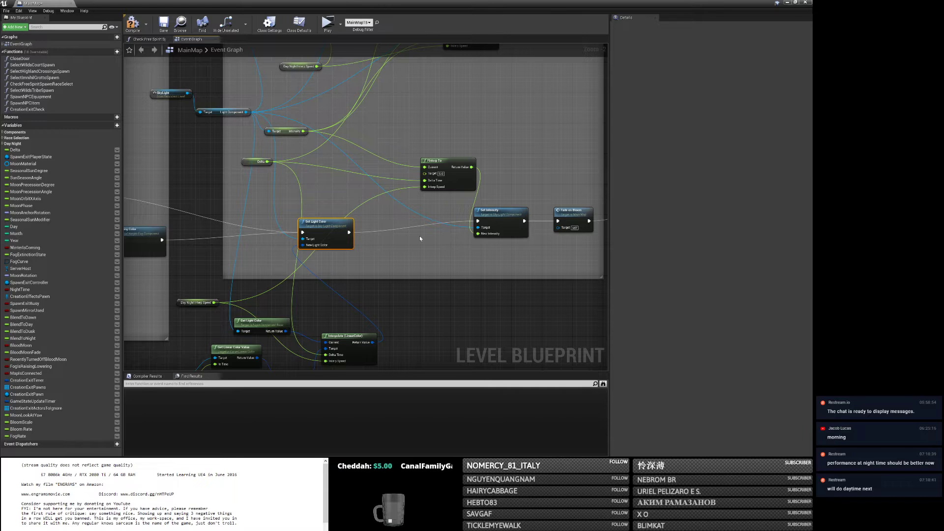
Move FInterp To left and nudge Set Intensity beside Fade on Bloom, leaving a gap for a Branch.
right_drag(420, 239, 276, 272)
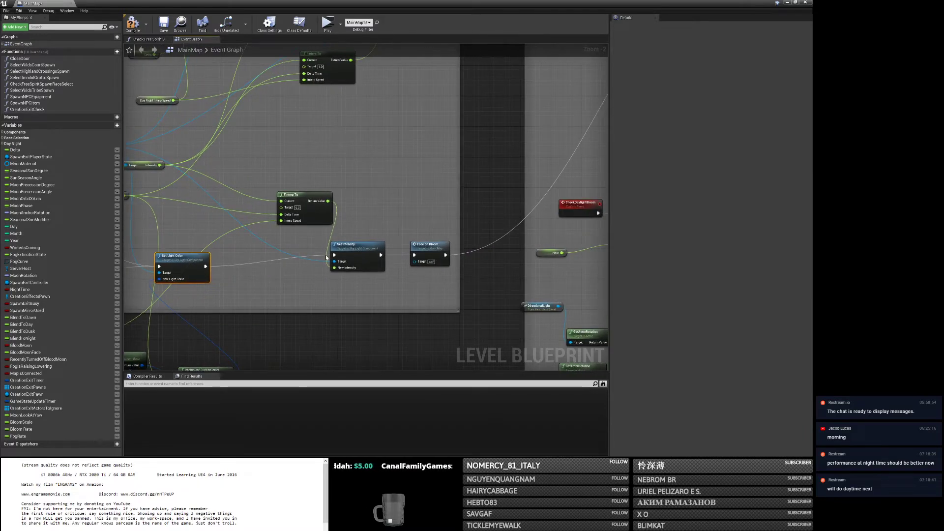
drag(362, 249, 374, 248)
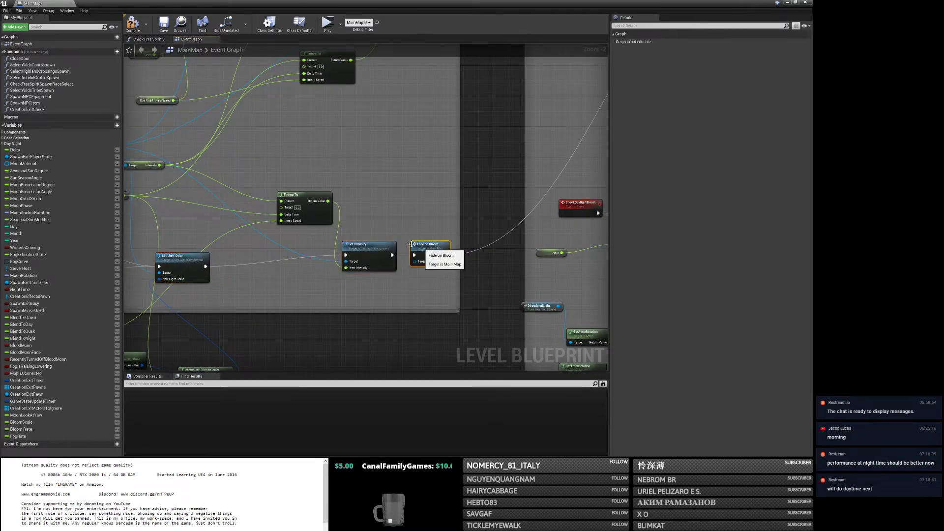
drag(317, 205, 251, 209)
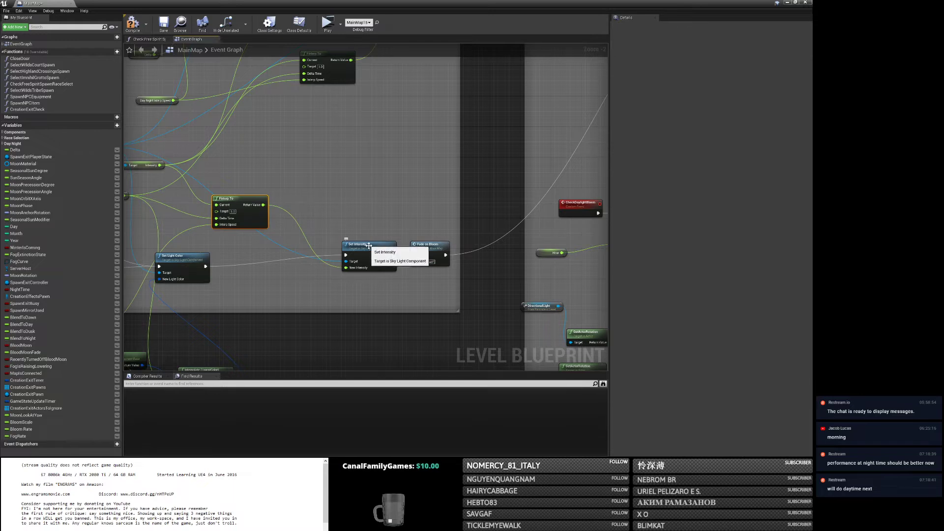
drag(368, 242, 359, 239)
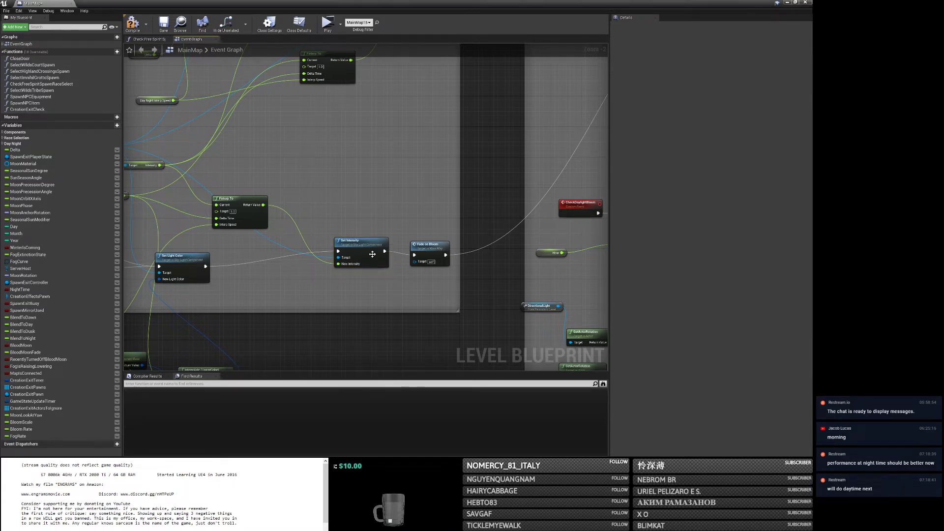
drag(373, 254, 364, 261)
Add a Branch above the sky light's Set Intensity and an Equal (float) node fed by its Intensity value.
right_drag(274, 231, 328, 231)
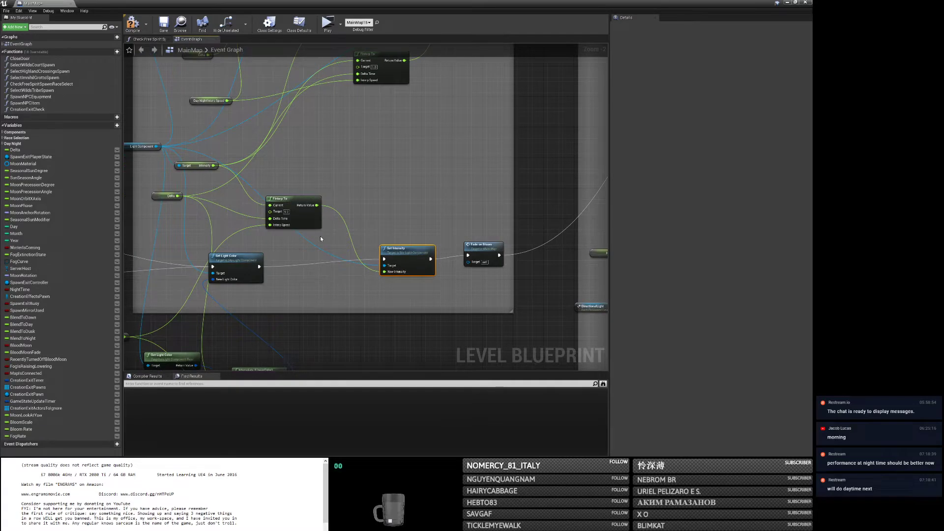
click(320, 236)
drag(328, 240, 358, 217)
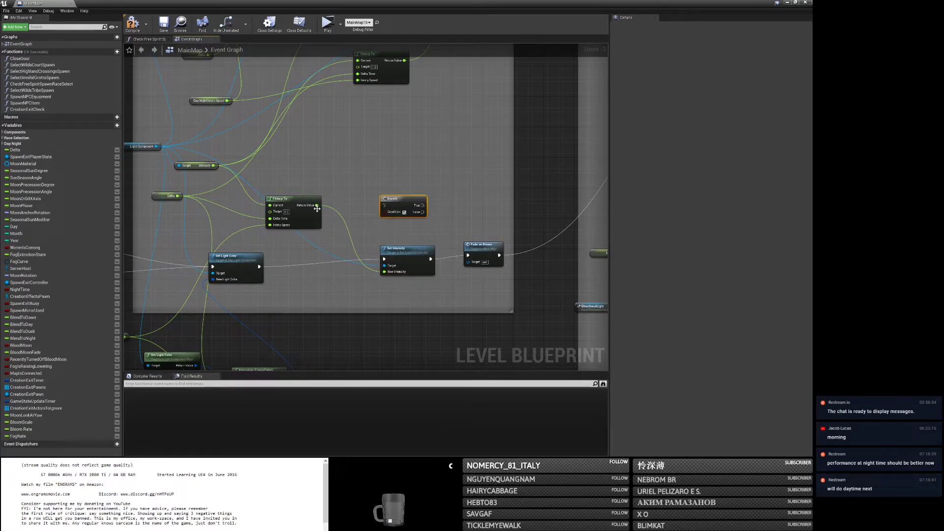
drag(214, 165, 322, 177)
text(>=)
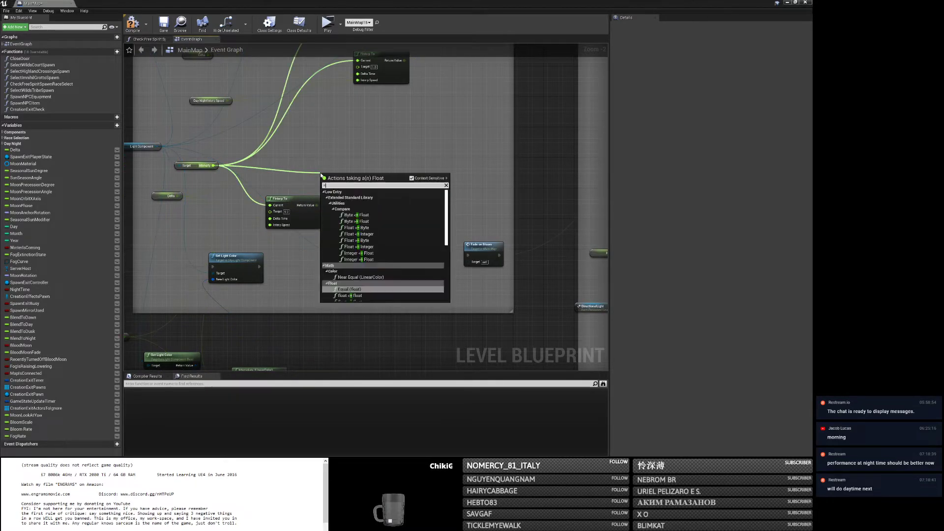
key(Return)
scroll(320, 175, up, 2)
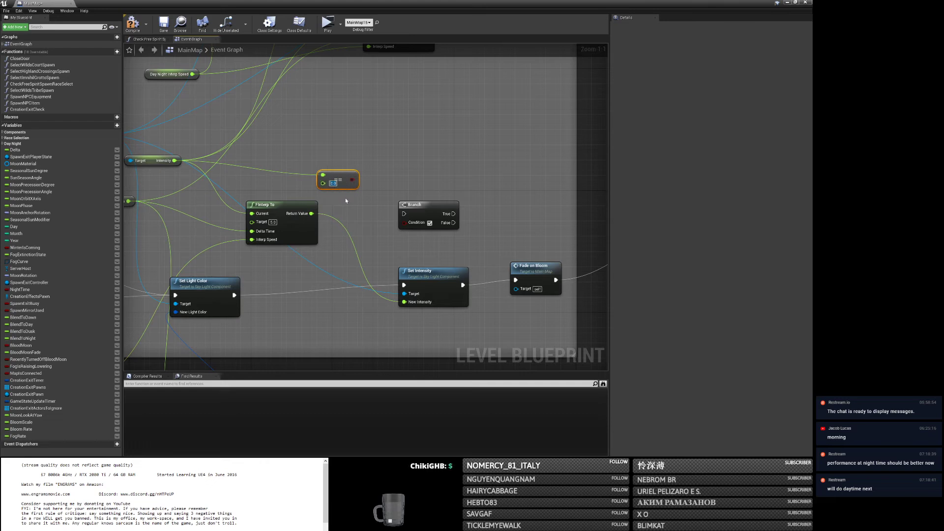
Wire the Branch after Set Light Color with the Intensity comparison as condition, False running Set Intensity and True running Fade on Bloom.
drag(351, 179, 404, 285)
drag(238, 297, 404, 214)
drag(414, 205, 516, 280)
drag(430, 271, 445, 271)
drag(378, 220, 369, 219)
click(445, 288)
Go to the Fade on Bloom event and delete the nearby CheckDaylightBloom call, its custom event and the attached Branch.
double_click(521, 267)
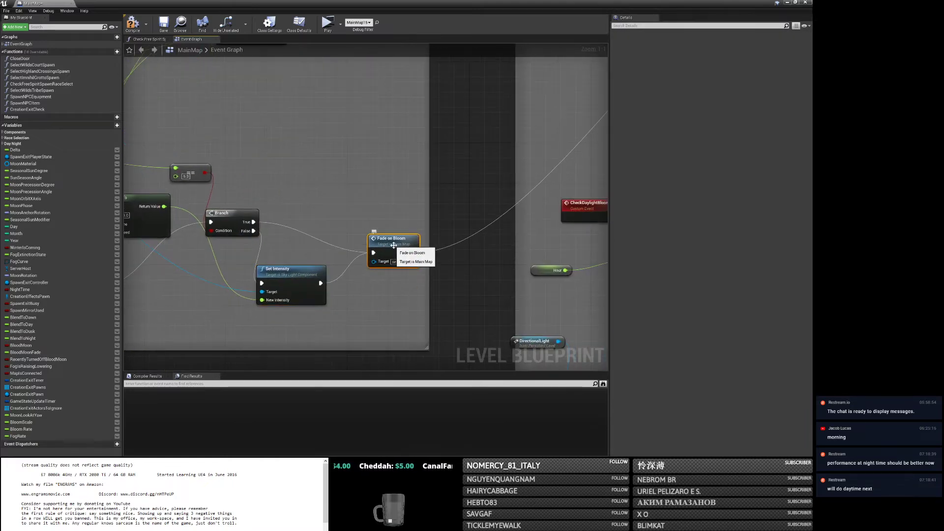
right_drag(495, 262, 311, 260)
scroll(190, 222, down, 3)
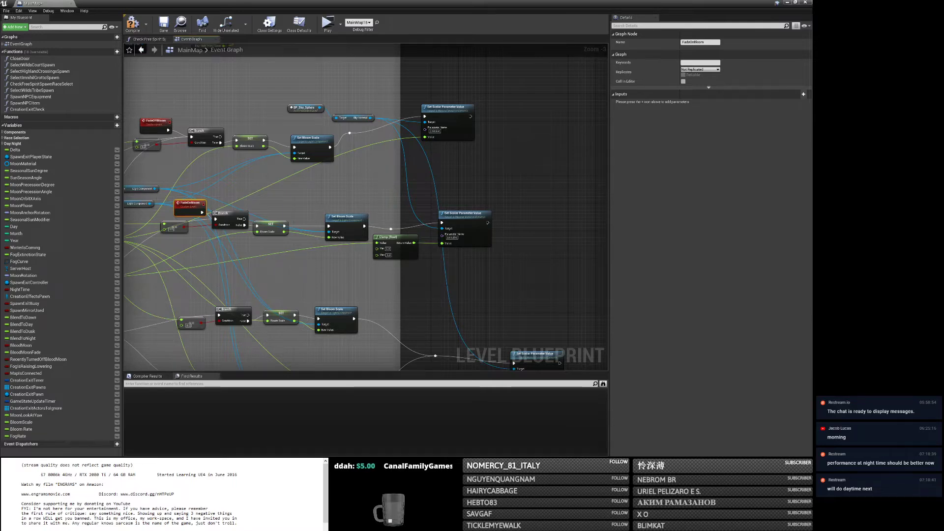
scroll(211, 260, down, 2)
right_drag(278, 251, 285, 248)
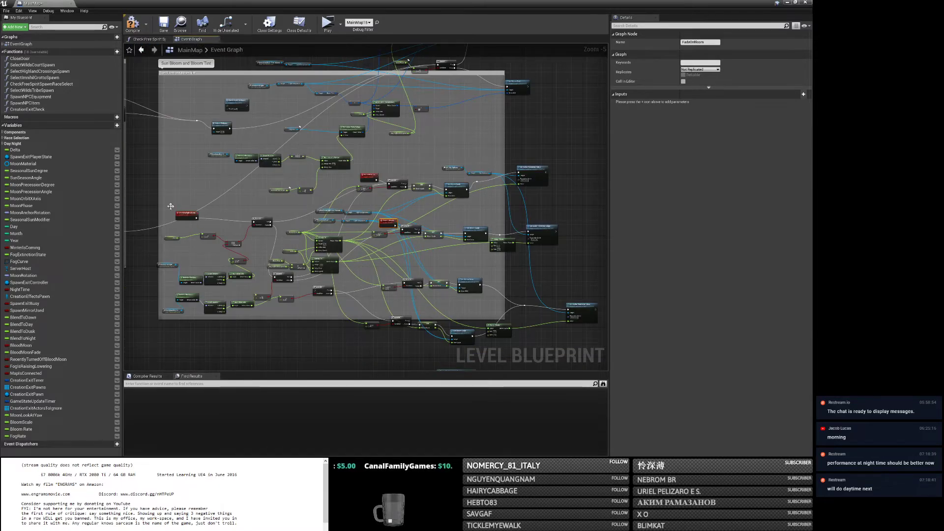
click(270, 227)
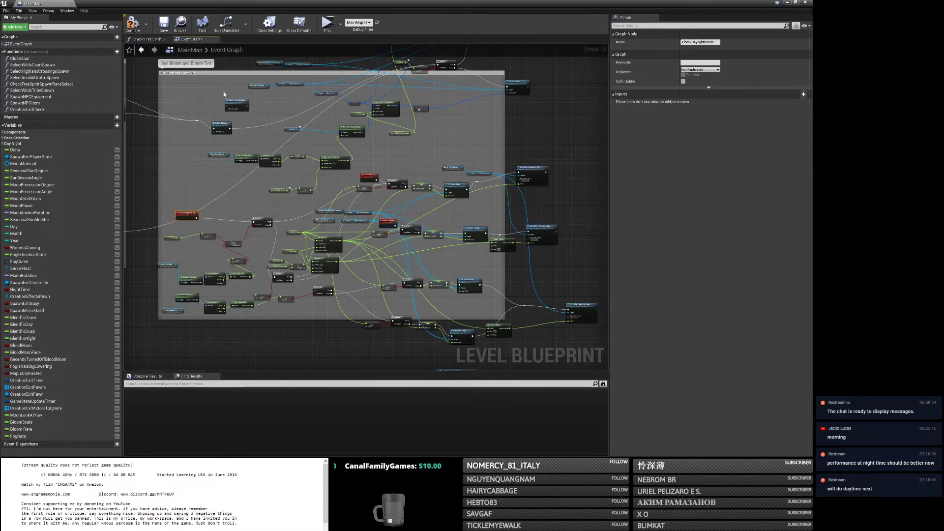
key(Delete)
drag(196, 219, 197, 220)
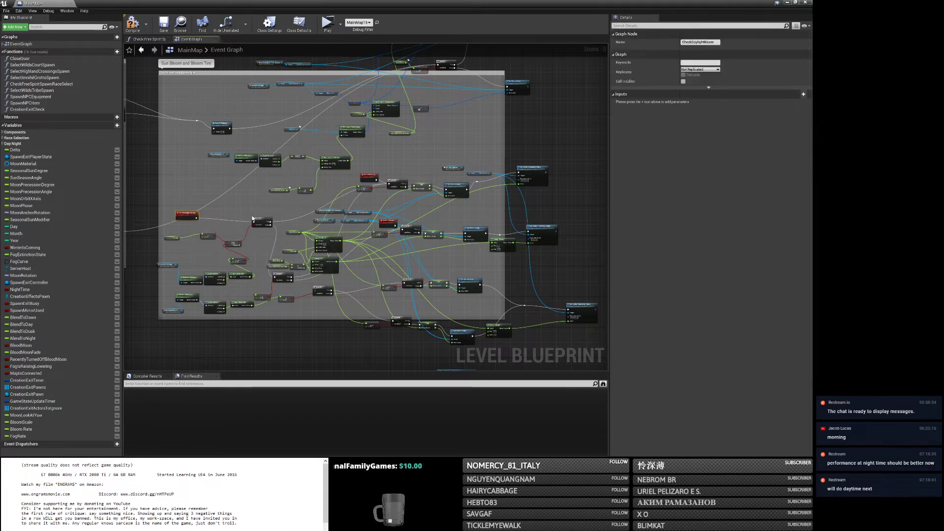
key(Delete)
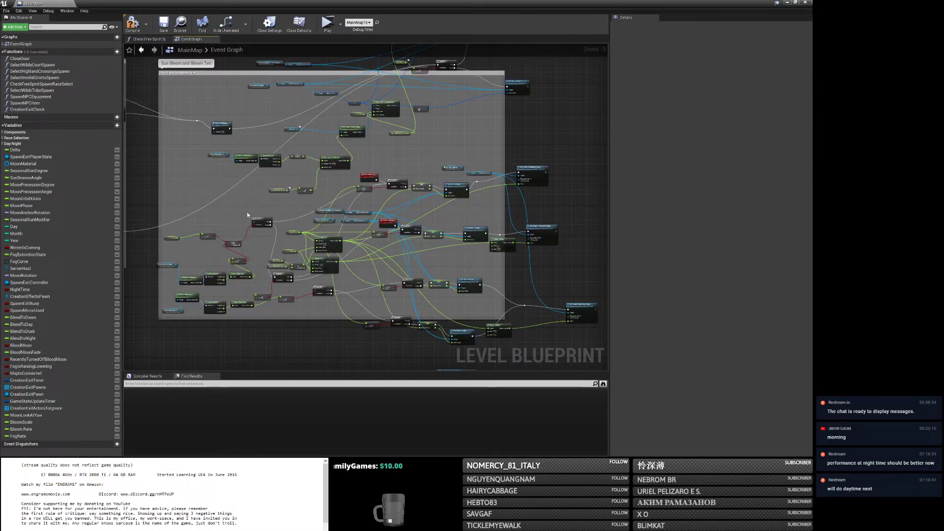
key(Delete)
Delete the leftover condition nodes, rotation checks and Branches that belonged to the CheckDaylightBloom event.
right_drag(238, 233, 308, 189)
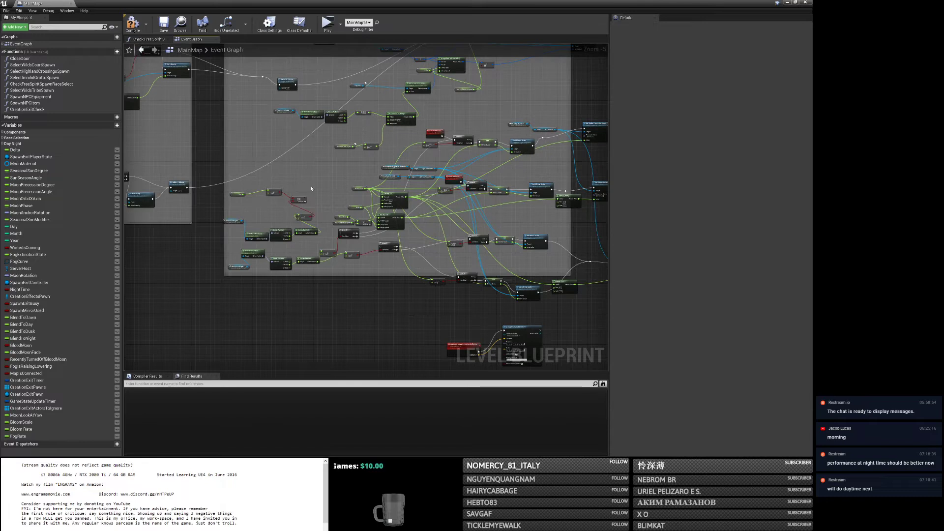
drag(232, 236, 233, 236)
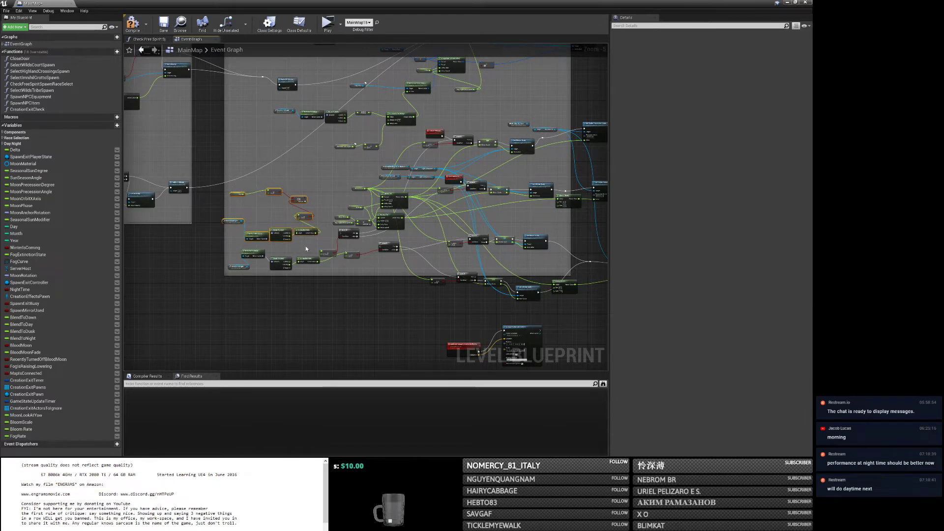
key(Delete)
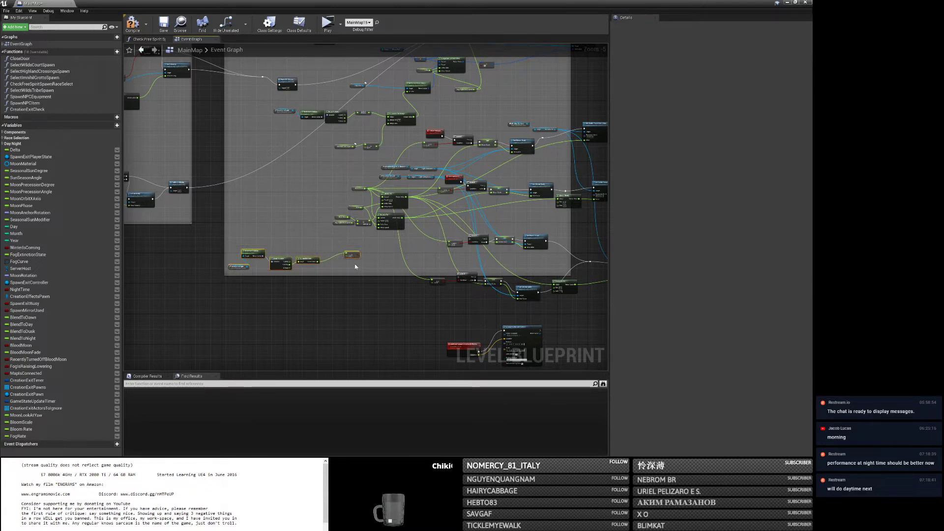
right_drag(353, 263, 281, 237)
Delete the two unused bloom scale chains at the bottom of the bloom section along with their Set Scalar Parameter Value node.
drag(281, 237, 520, 303)
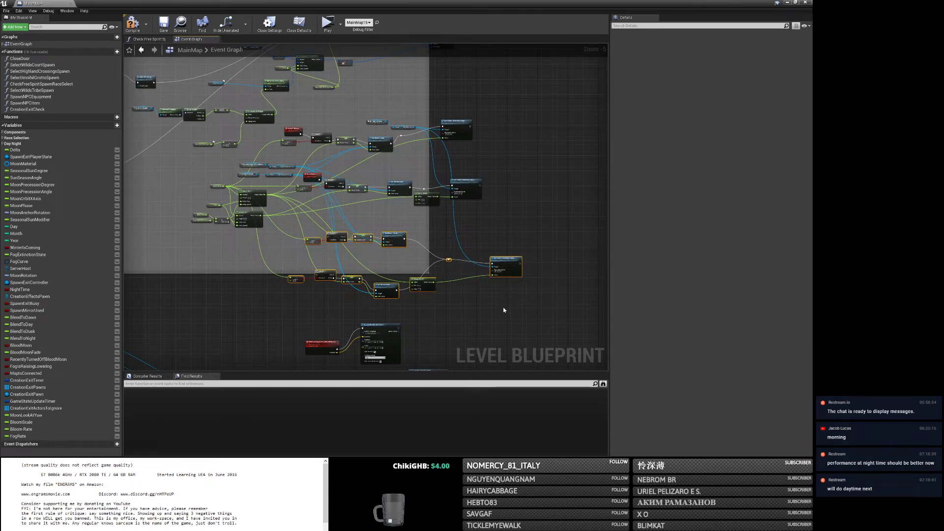
click(503, 310)
scroll(330, 347, up, 5)
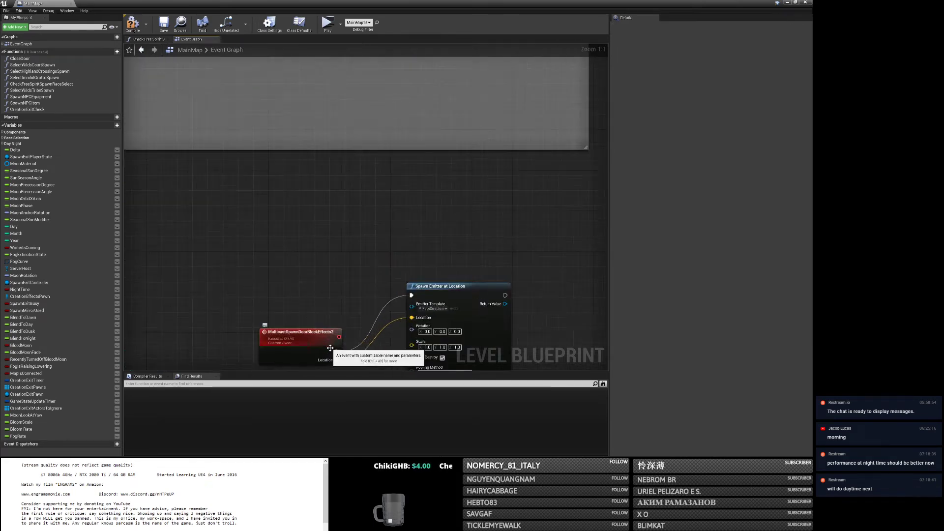
scroll(330, 348, down, 4)
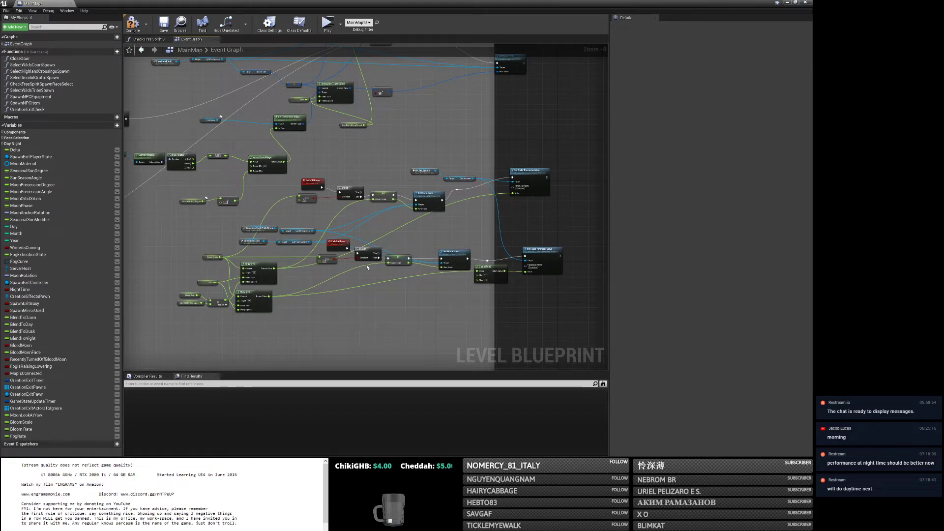
Move the FadeOnBloom event chain down, and place the sky sphere and light component getters between the two bloom chains.
drag(366, 251, 368, 246)
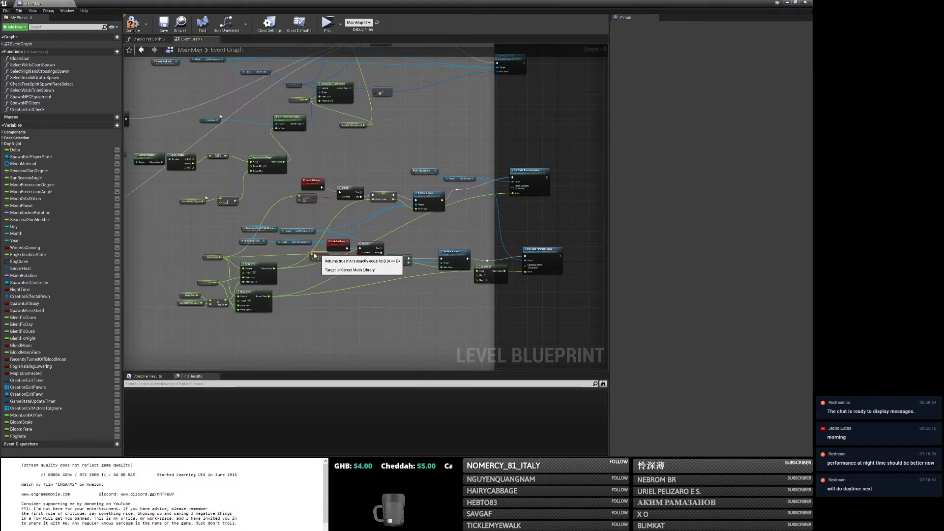
drag(315, 256, 307, 256)
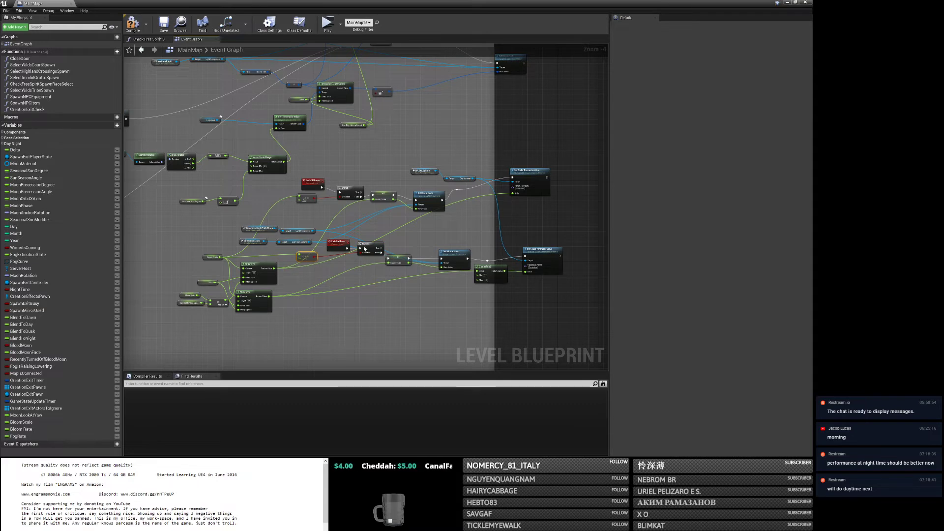
drag(455, 307, 561, 316)
drag(534, 251, 524, 315)
drag(421, 154, 456, 269)
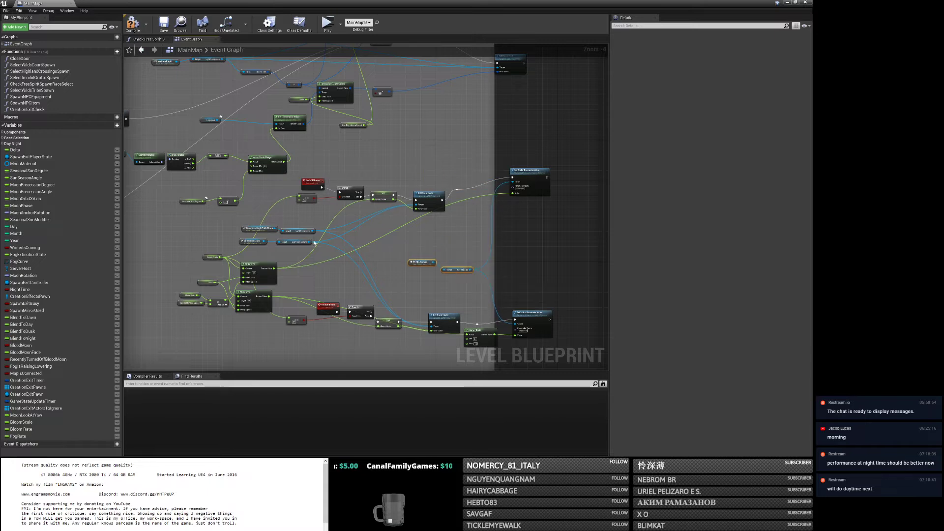
drag(290, 243, 367, 274)
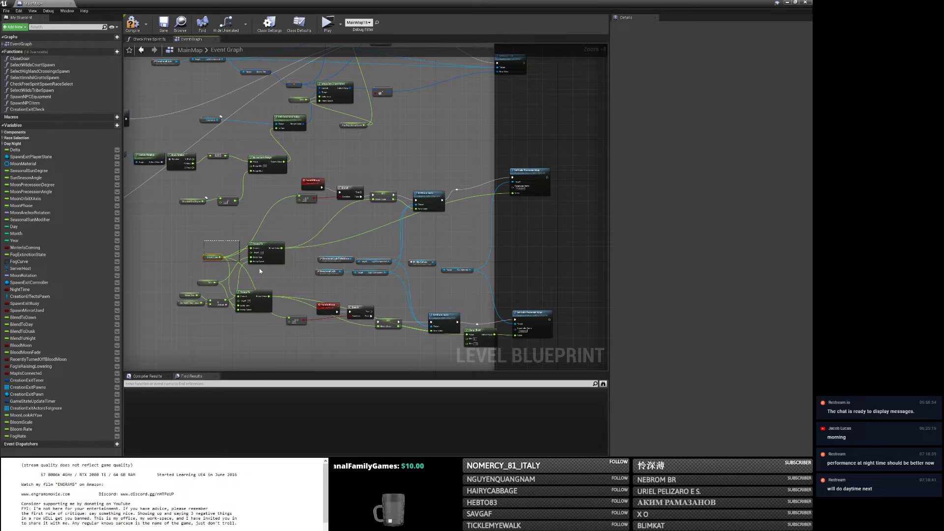
Line up the two FInterp To nodes of the bloom section and place their shared getters and math node in front of them.
drag(258, 265, 256, 231)
drag(199, 234, 249, 264)
drag(217, 311, 218, 312)
drag(213, 303, 207, 263)
right_drag(208, 264, 216, 260)
drag(194, 248, 271, 259)
right_drag(366, 236, 330, 229)
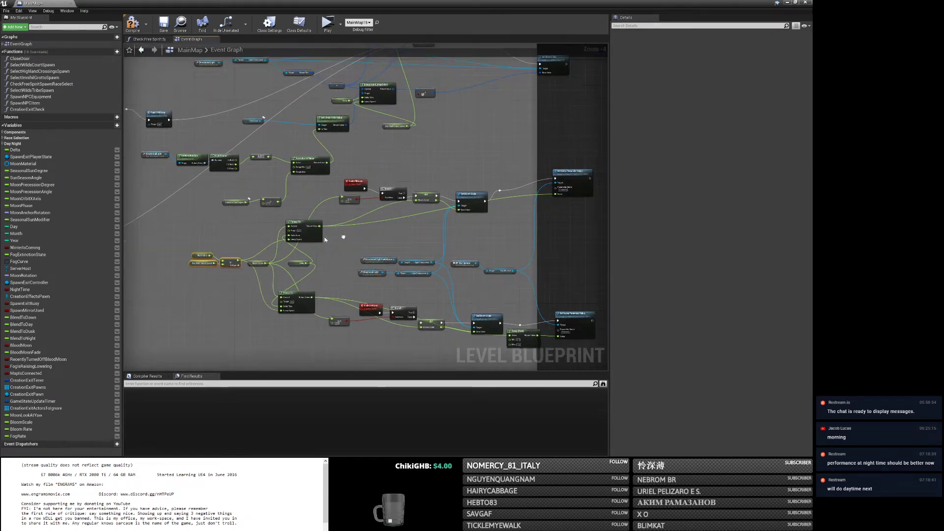
click(311, 227)
mouse_move(311, 227)
mouse_down()
mouse_move(322, 233)
mouse_move(309, 234)
mouse_up()
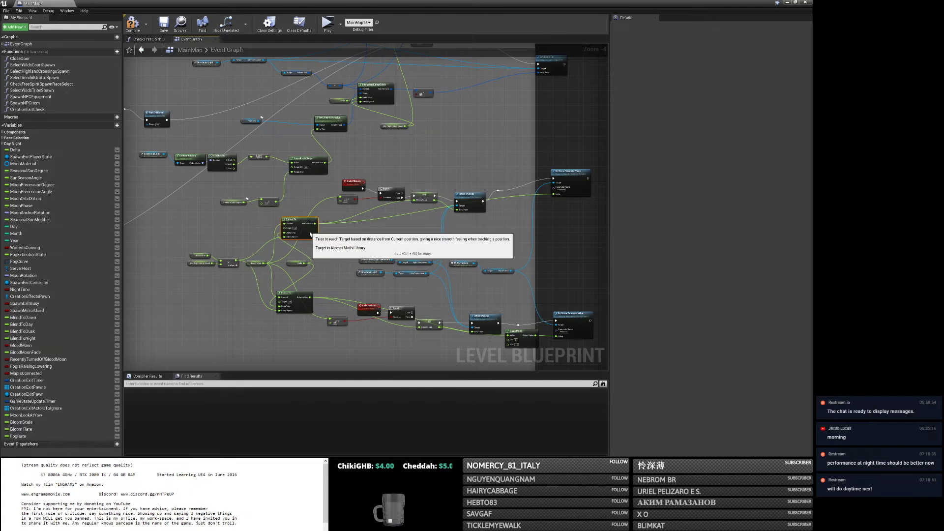
Tidy the rotation chain above the bloom fade nodes by moving its lower getter and math node up.
right_drag(327, 183, 358, 213)
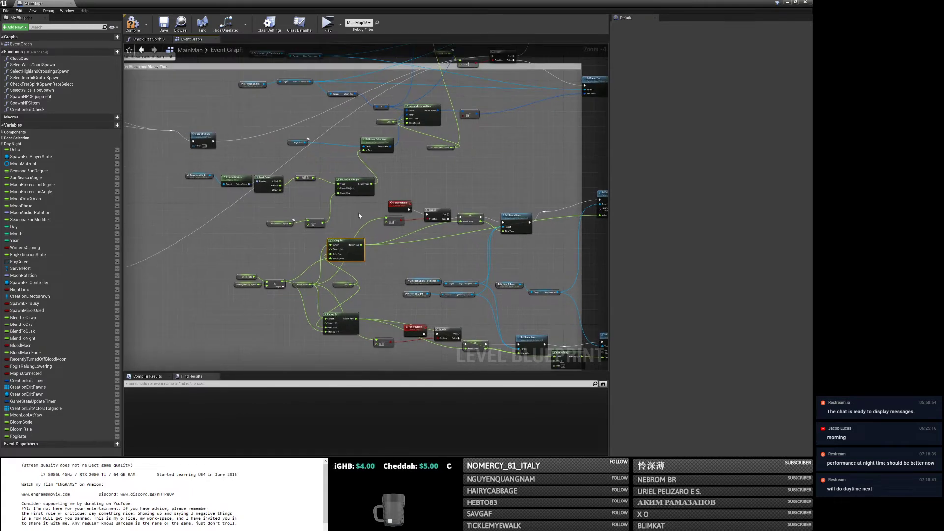
click(315, 224)
drag(319, 221, 320, 179)
right_drag(302, 180, 348, 237)
drag(252, 193, 253, 173)
Move the Fade Off Bloom and Fade on Bloom calls to the starting edge of the Sun Bloom and Bloom Tint comment.
right_drag(252, 171, 454, 134)
drag(468, 157, 469, 158)
drag(448, 133, 391, 127)
click(380, 118)
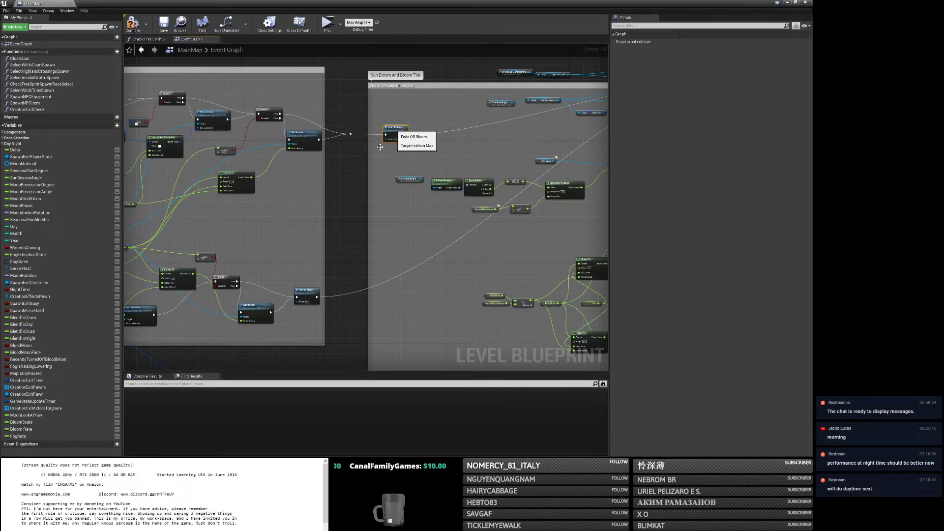
drag(304, 290, 399, 289)
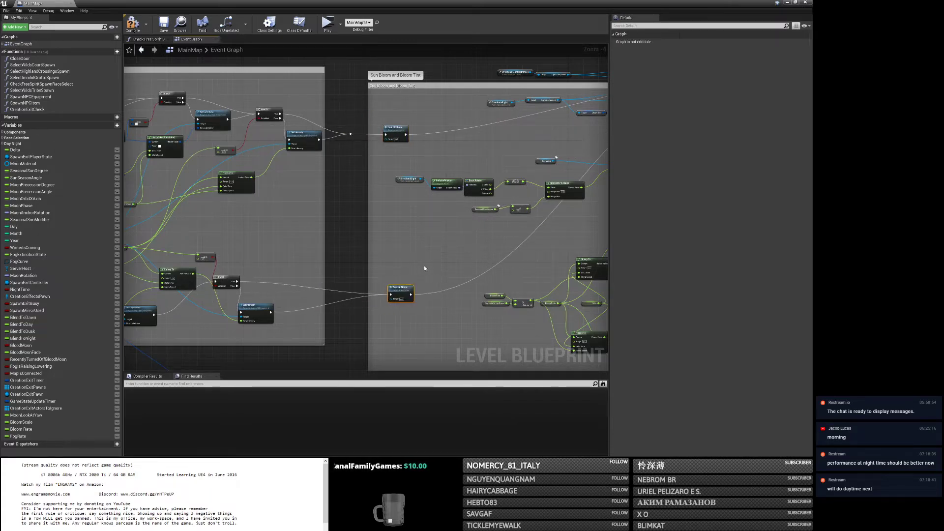
Save and compile the level blueprint, and close its editor window.
right_drag(425, 268, 180, 321)
right_drag(471, 150, 407, 195)
scroll(447, 254, down, 2)
right_drag(447, 254, 478, 154)
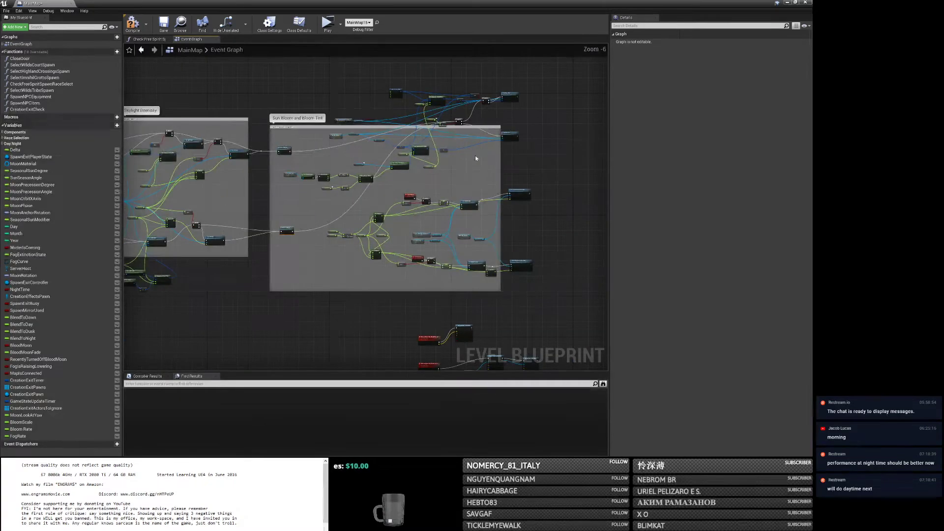
click(165, 23)
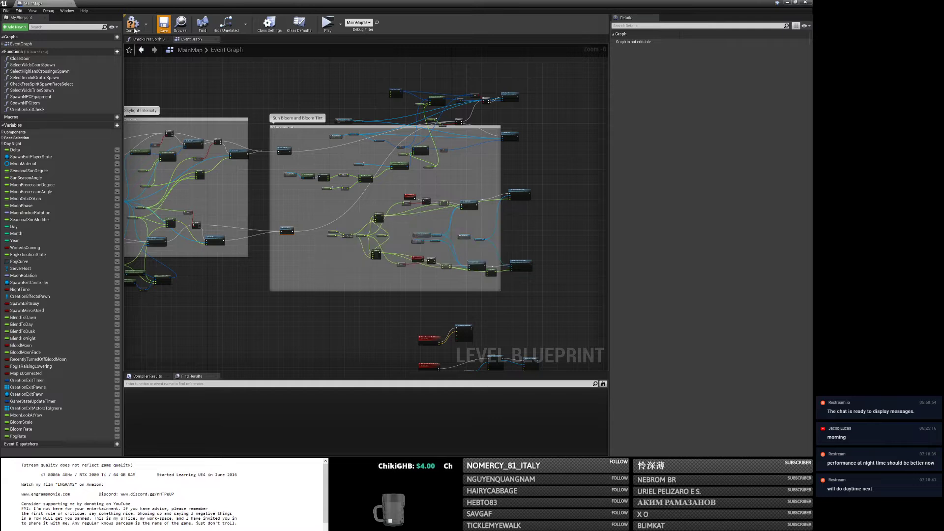
click(135, 30)
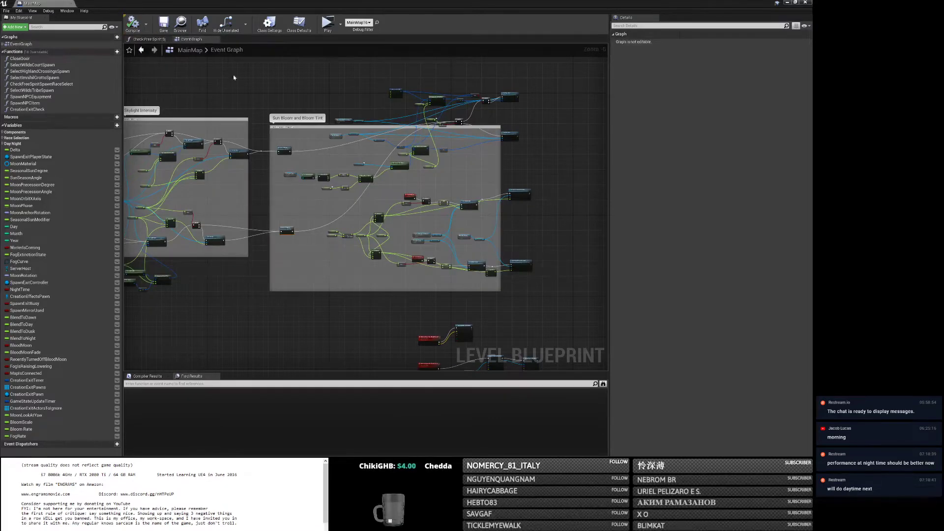
click(800, 3)
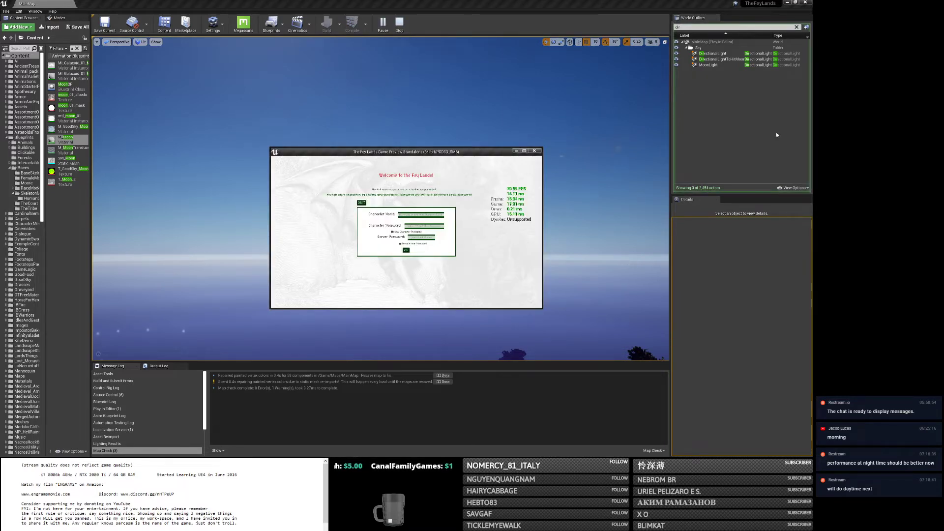
Bring up the standalone game preview, maximize it and log in with the character name and character password.
click(786, 2)
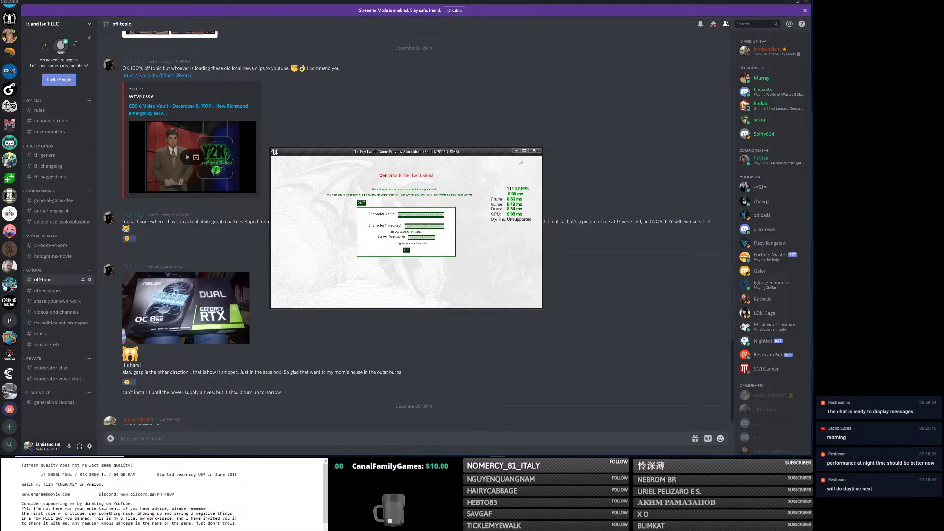
key(alt+Tab)
key(alt+Tab)
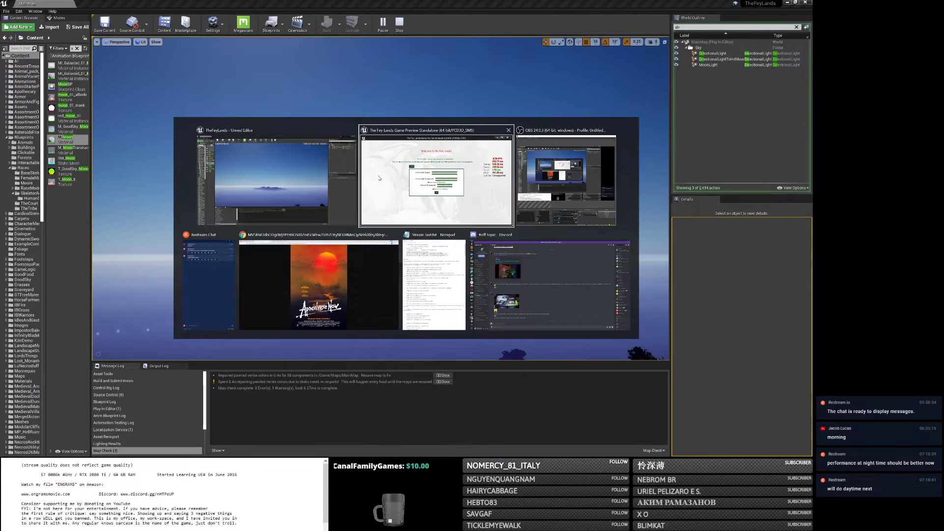
click(340, 172)
click(786, 2)
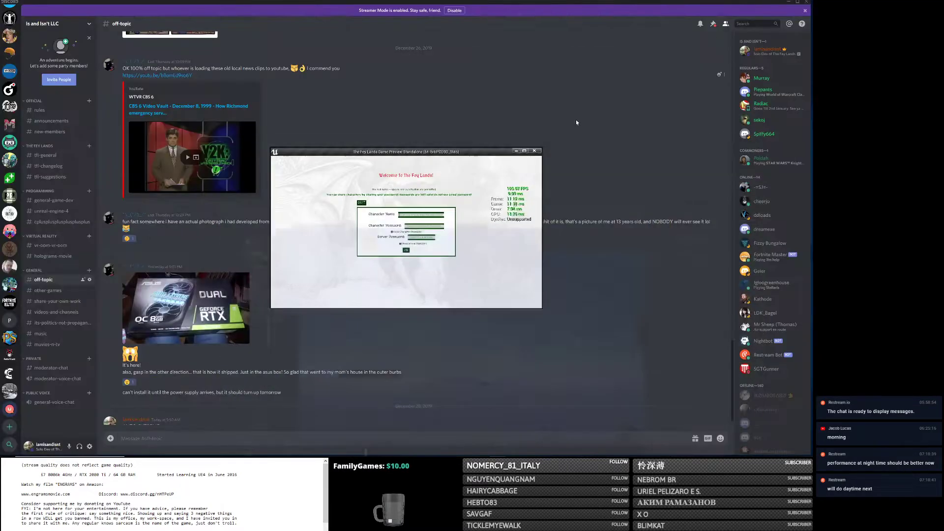
double_click(520, 160)
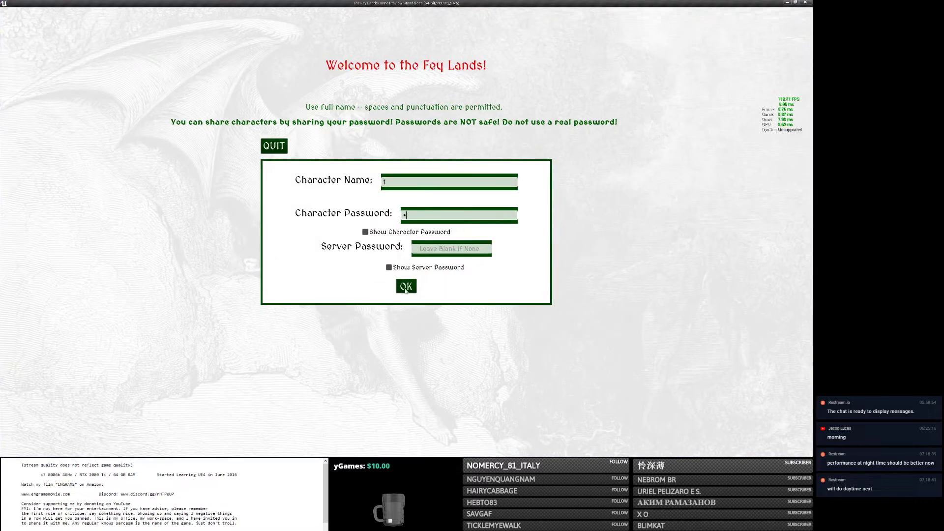
click(406, 286)
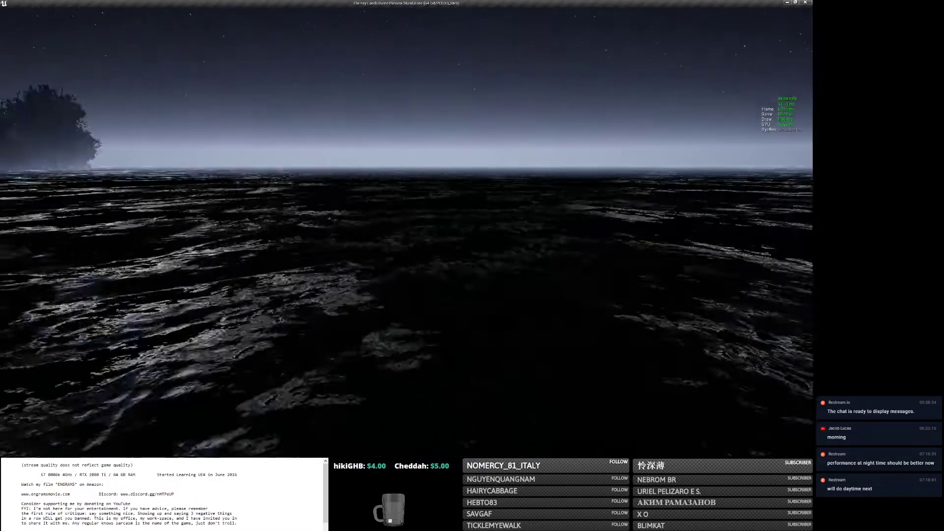
Look around the sky, sun and horizon in the game to examine the lighting and bloom from night into day.
key(Escape)
key(Escape)
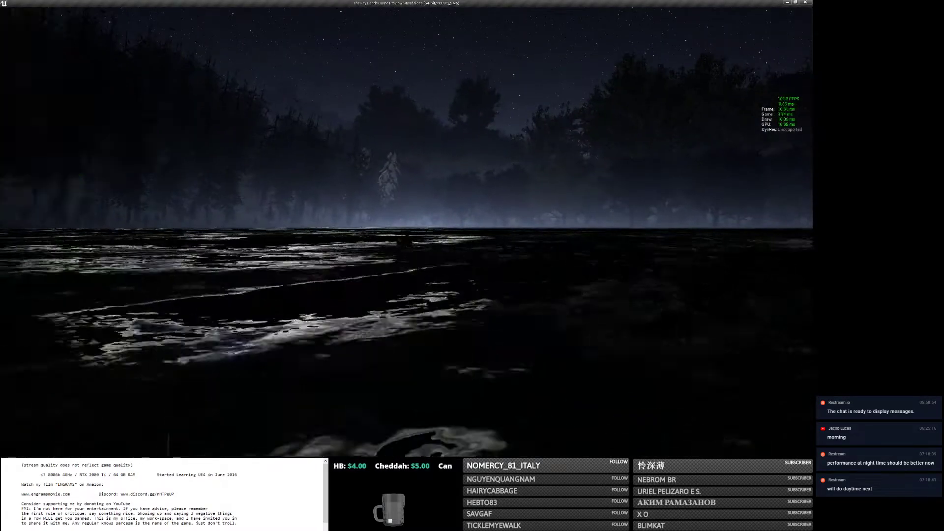
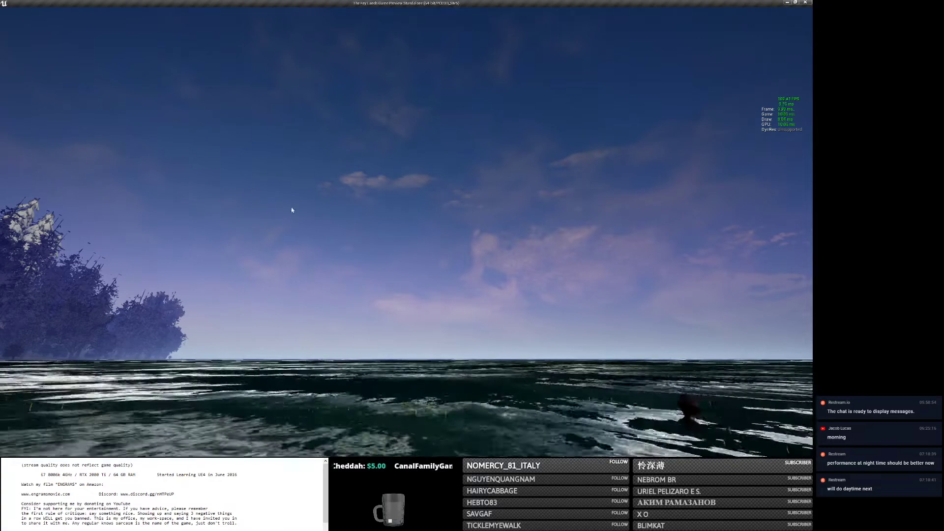
click(273, 209)
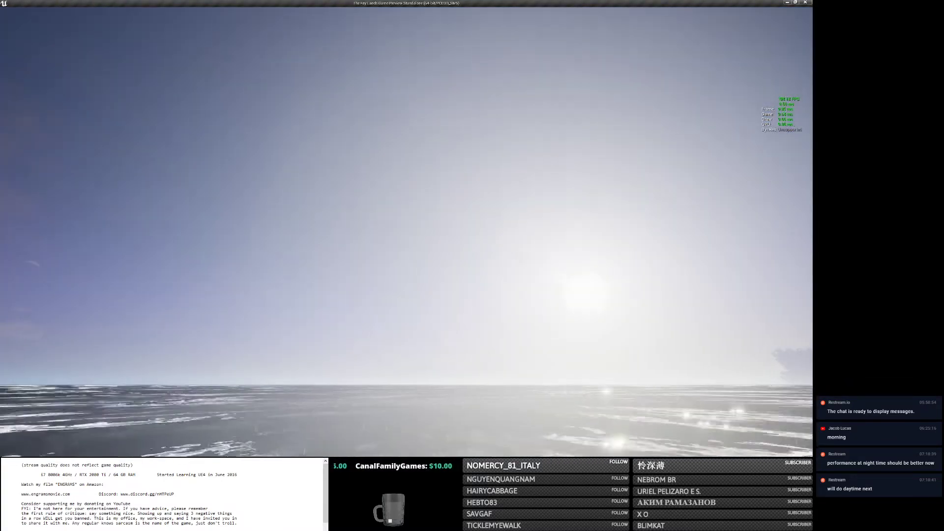
drag(304, 207, 246, 210)
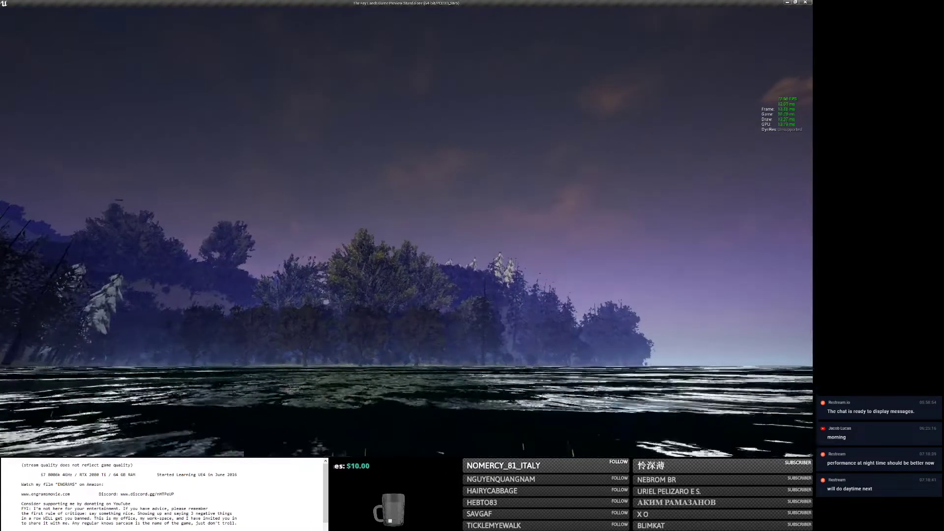
Teleport the character to a different biome and examine the lighting and performance there into the night.
key(Escape)
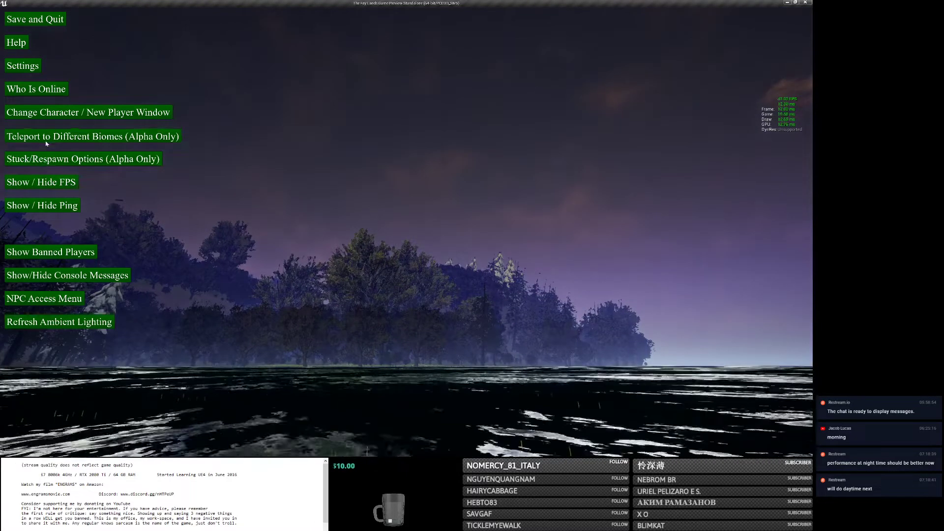
click(73, 136)
click(101, 63)
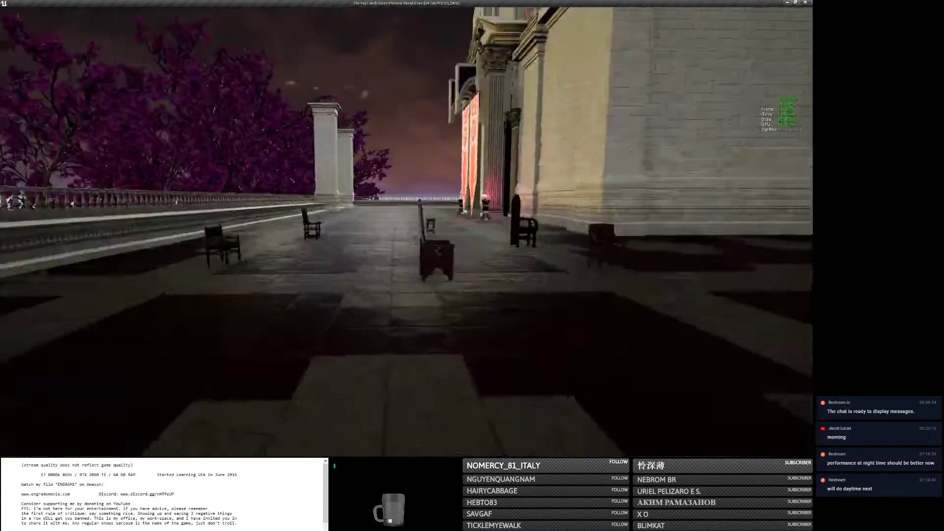
key(w)
key(f)
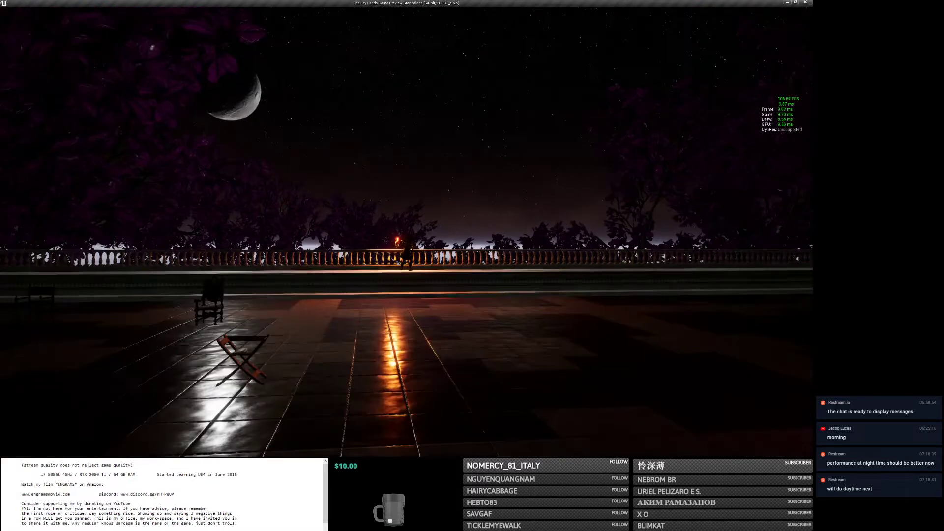
Leave the game preview, switch back to the Unreal Editor and open the level blueprint.
key(alt+Tab)
key(alt+Tab)
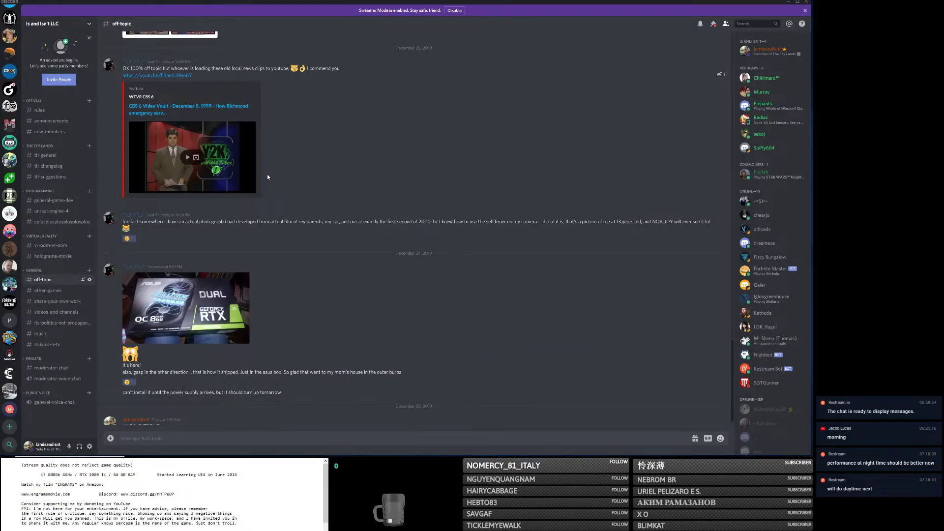
key(alt+Tab)
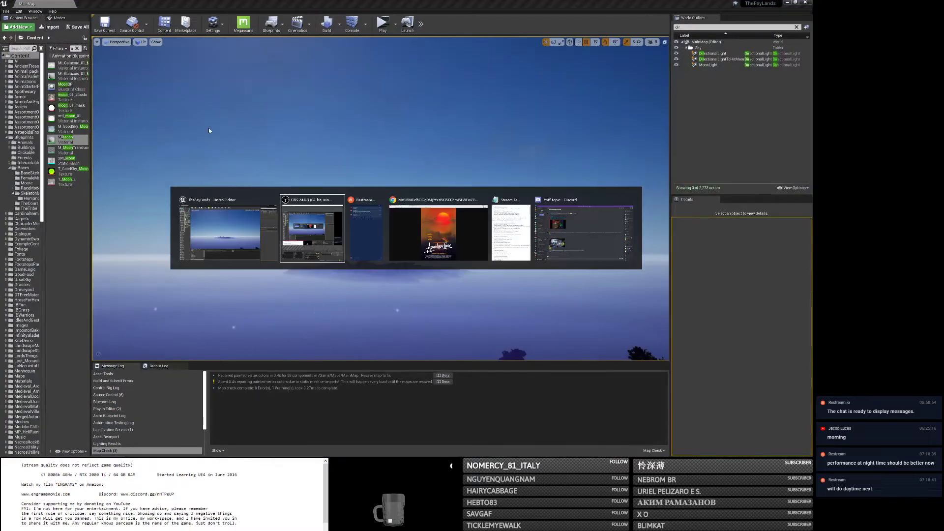
click(240, 221)
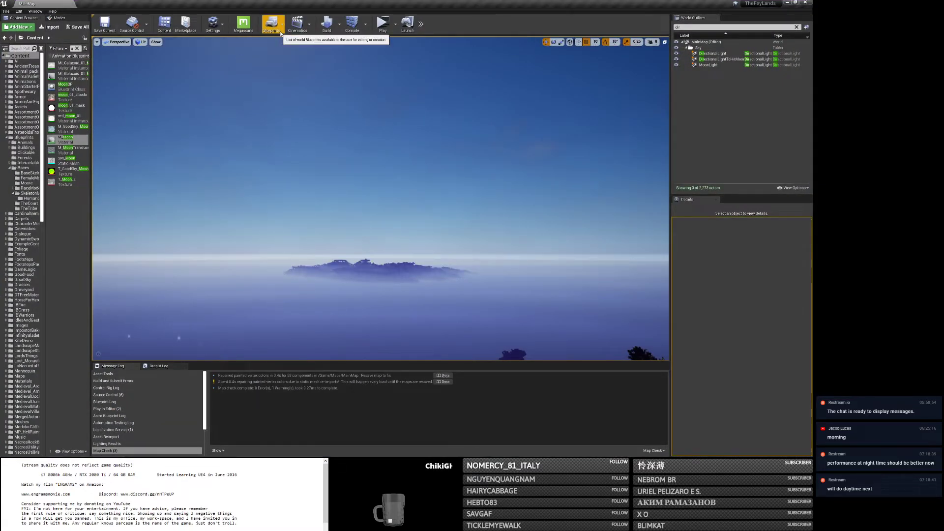
click(280, 32)
click(295, 79)
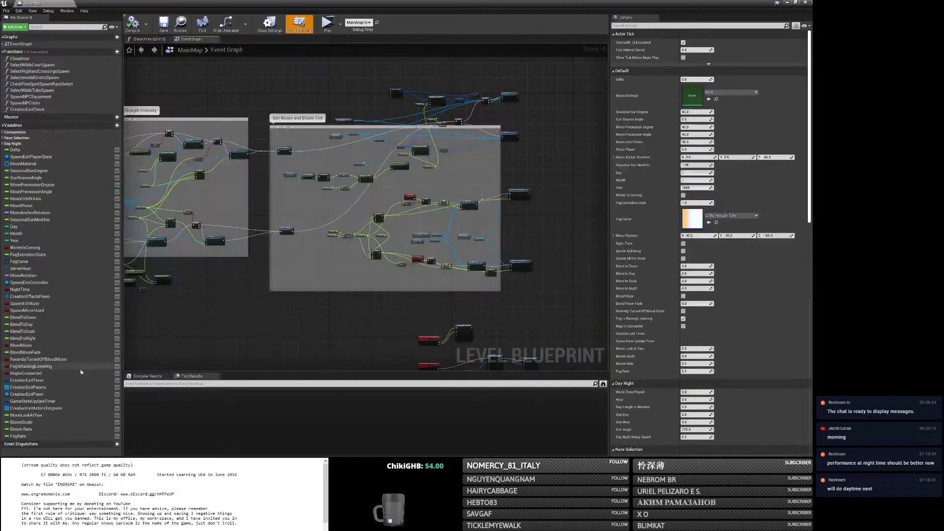
Set the Bloom Rate variable's default value to 0.5, save the level blueprint and close it.
click(36, 429)
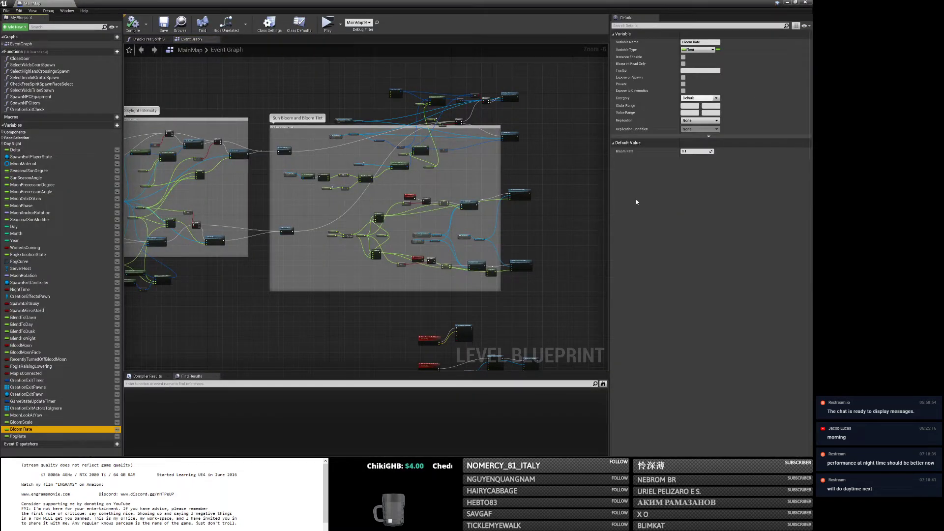
click(695, 152)
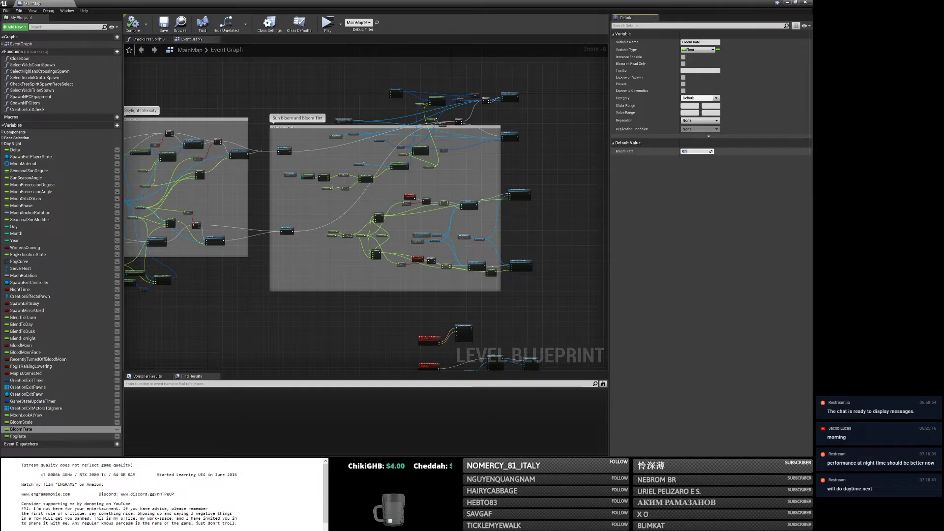
text(0.5)
key(Return)
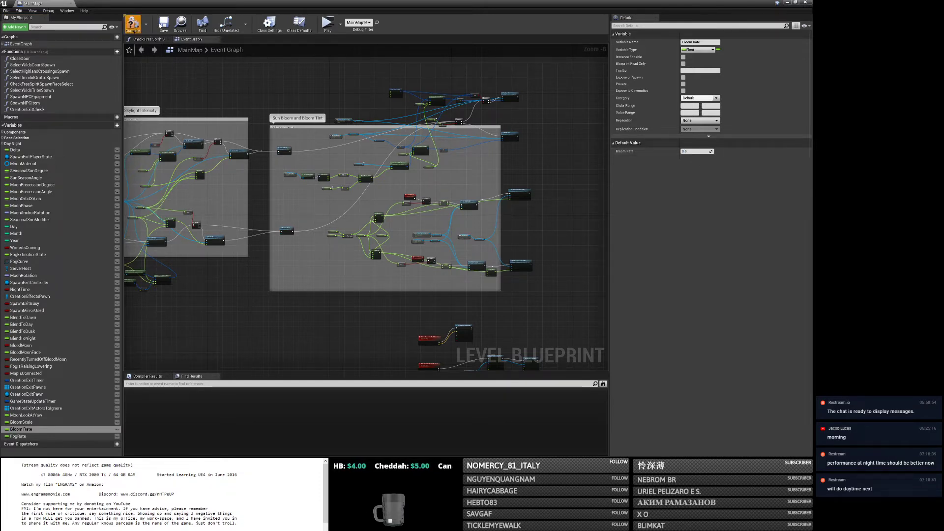
click(160, 25)
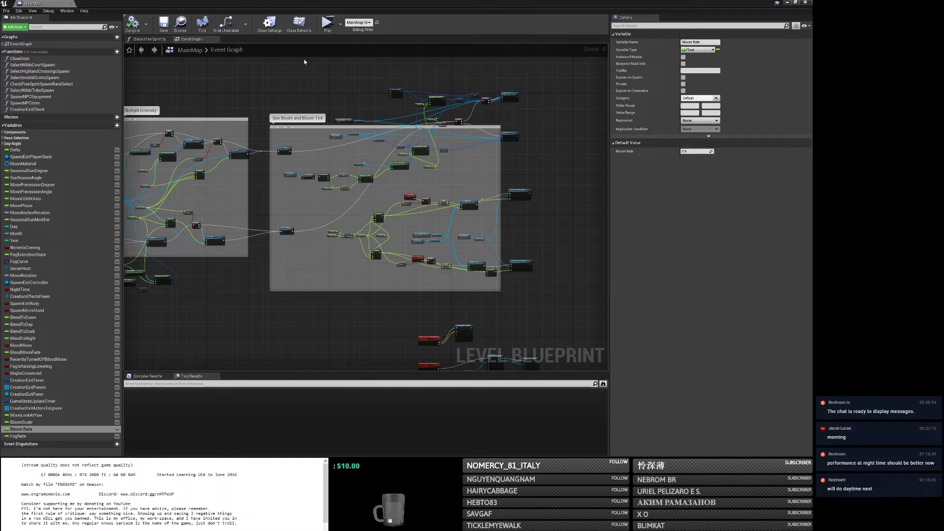
click(804, 3)
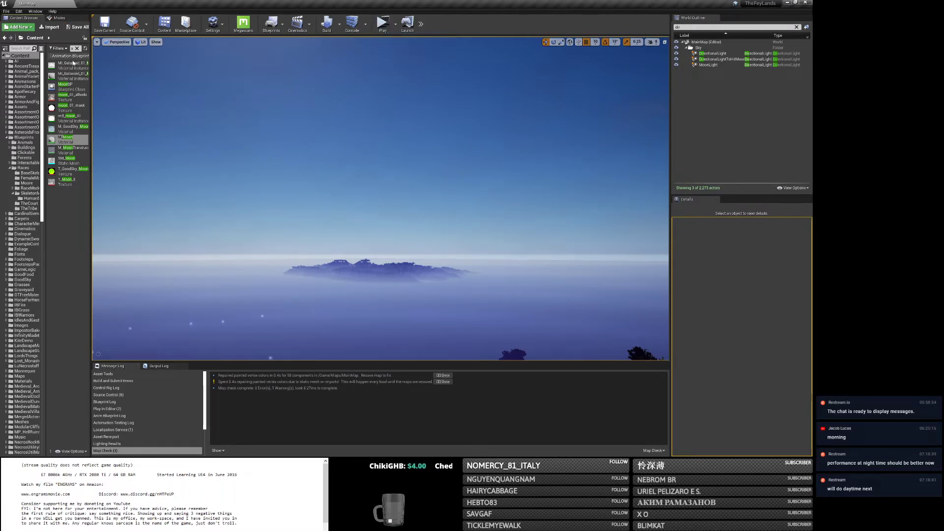
Open the MainGameMode blueprint from the GameLogic folder and go to the world save loading nodes in its event graph.
drag(44, 93, 116, 95)
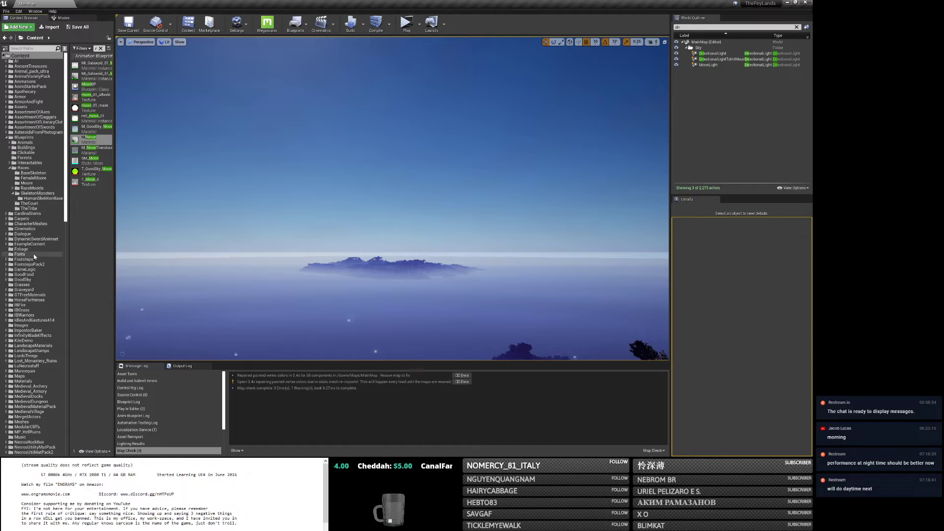
click(30, 269)
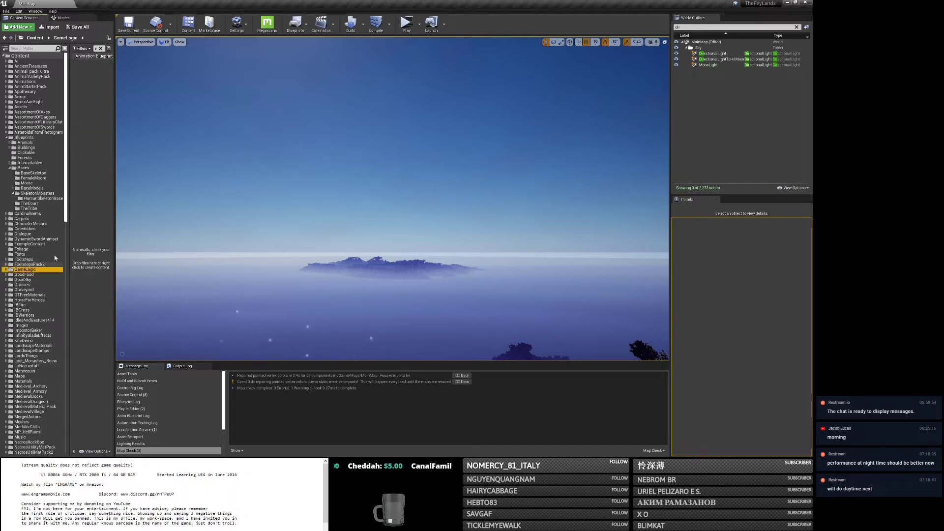
click(102, 48)
double_click(96, 97)
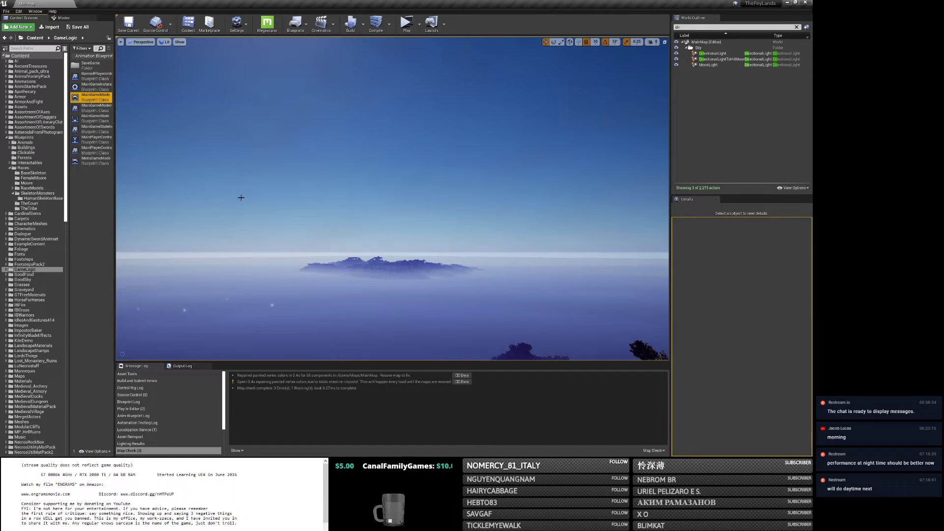
scroll(265, 211, up, 4)
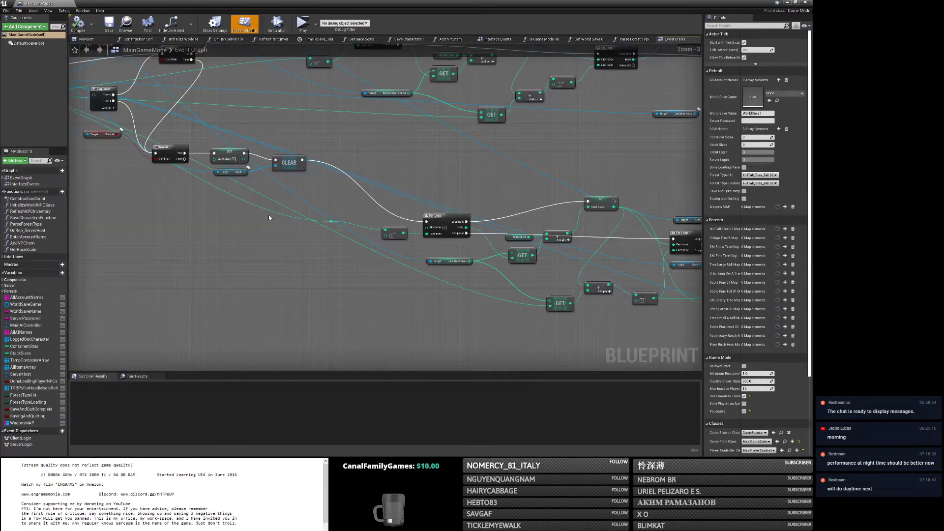
right_drag(277, 219, 429, 350)
drag(474, 216, 497, 224)
right_drag(480, 230, 862, 289)
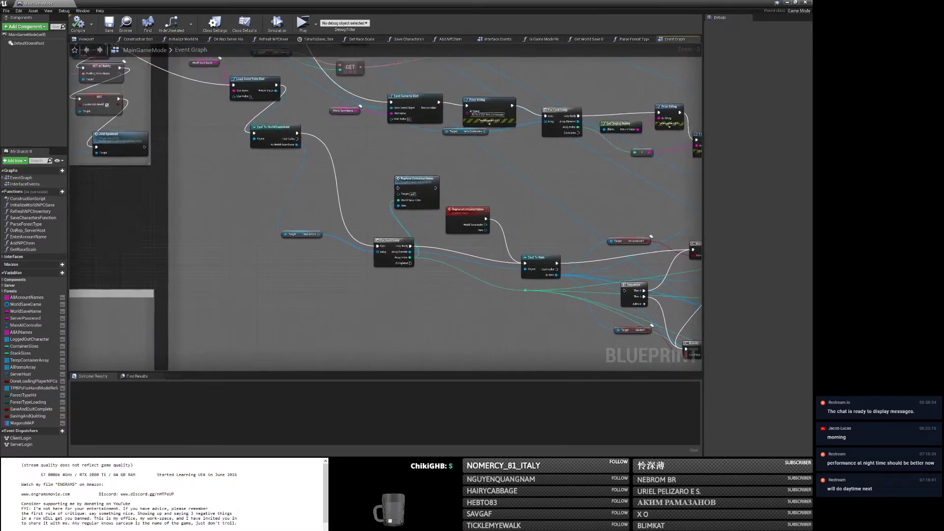
Examine the Load Items nodes from the world save For Each Loop through the item cast, branches and container size loops to the final Add.
scroll(426, 342, down, 3)
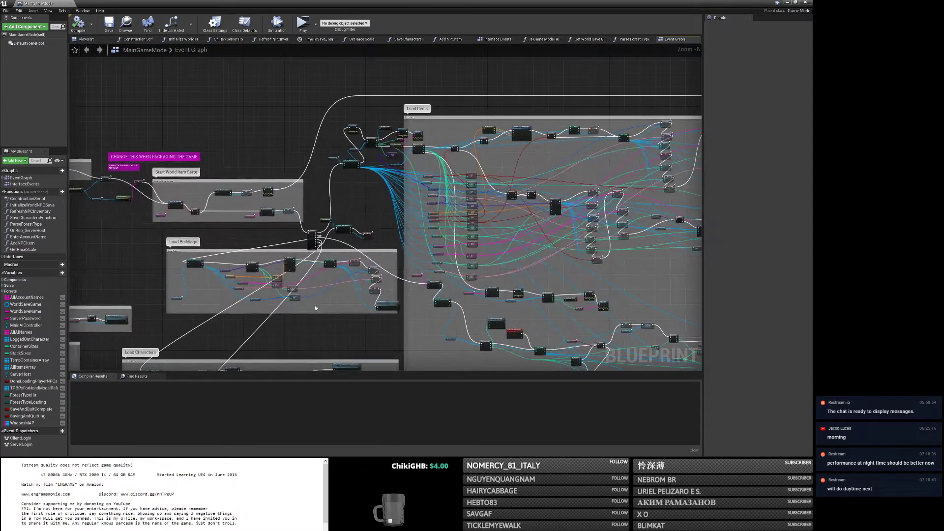
scroll(316, 309, up, 2)
right_drag(324, 285, 216, 211)
right_drag(422, 242, 178, 205)
scroll(240, 190, up, 1)
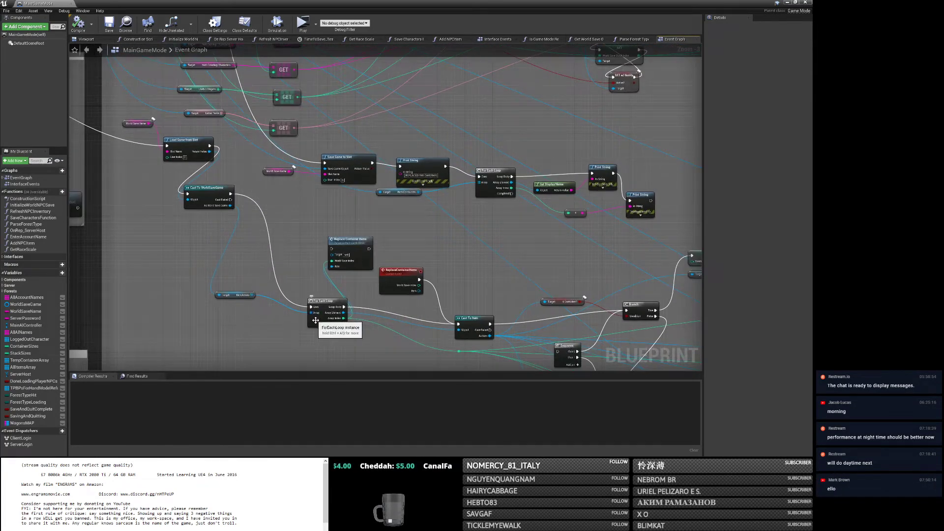
right_drag(361, 334, 204, 198)
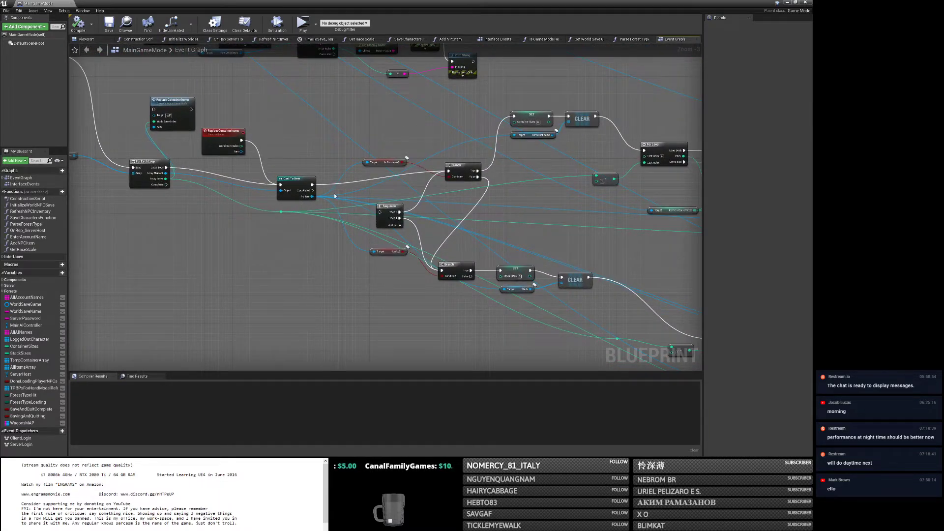
right_drag(335, 195, 199, 210)
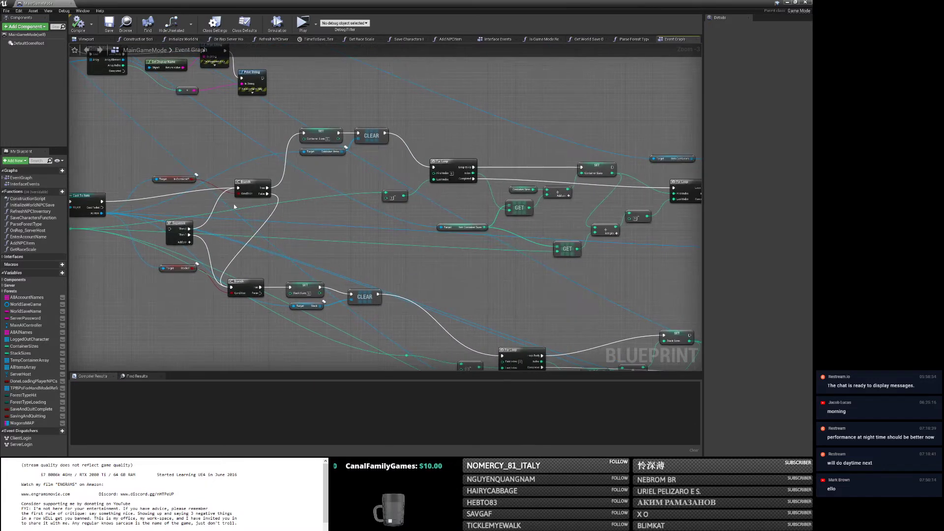
right_drag(281, 213, 203, 181)
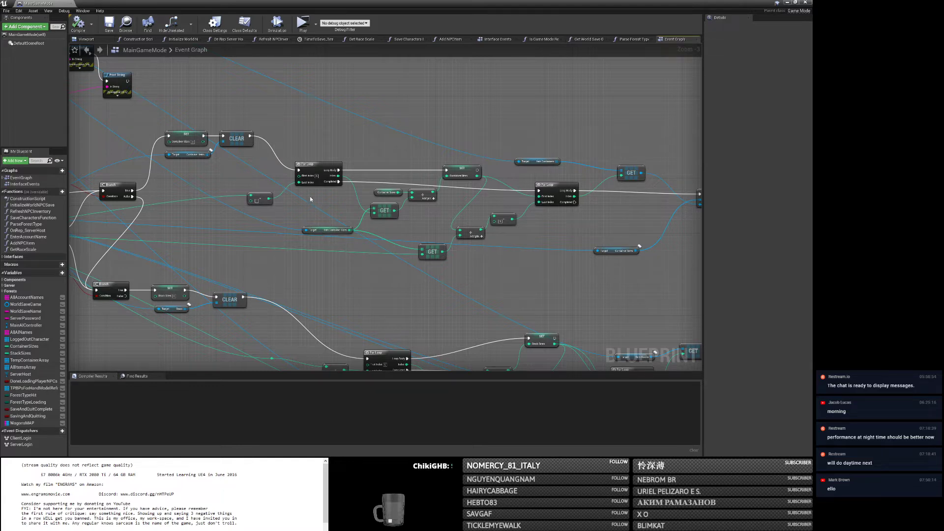
right_drag(271, 176, 309, 179)
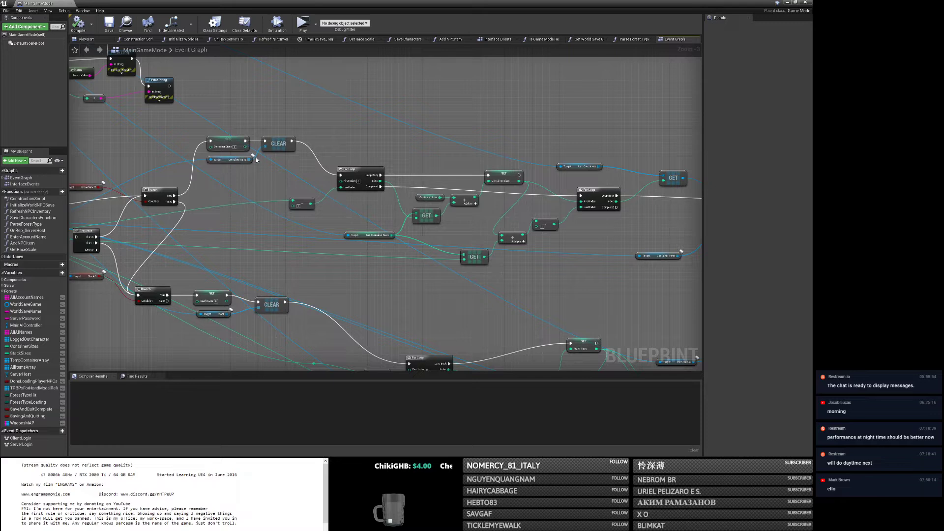
right_drag(324, 183, 328, 159)
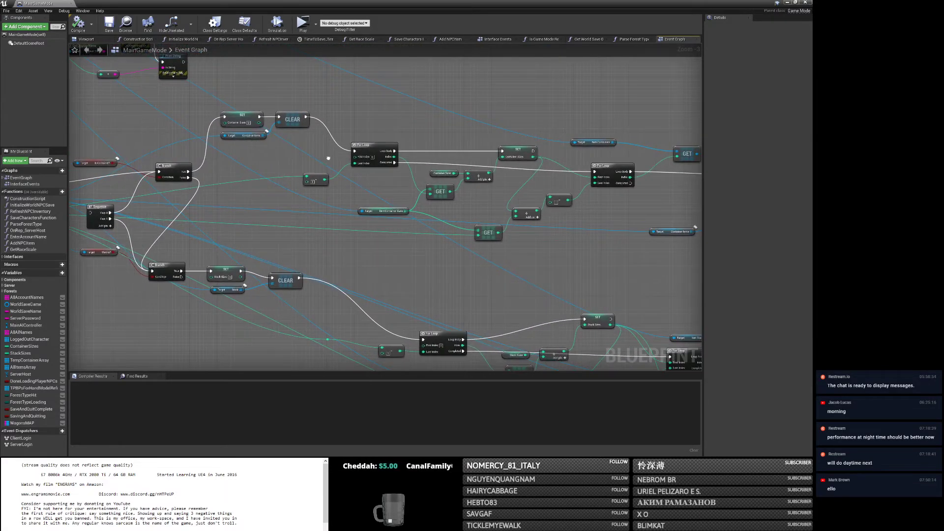
right_drag(328, 159, 204, 155)
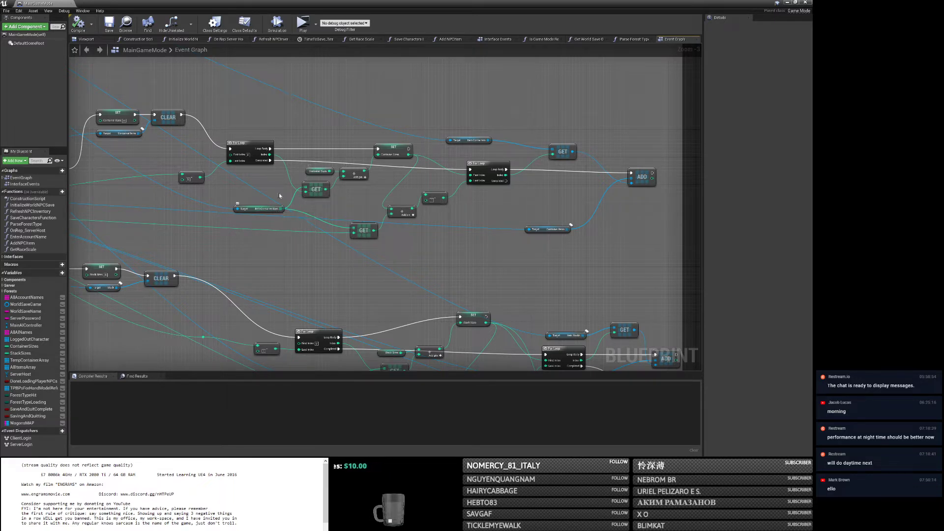
right_drag(366, 202, 319, 207)
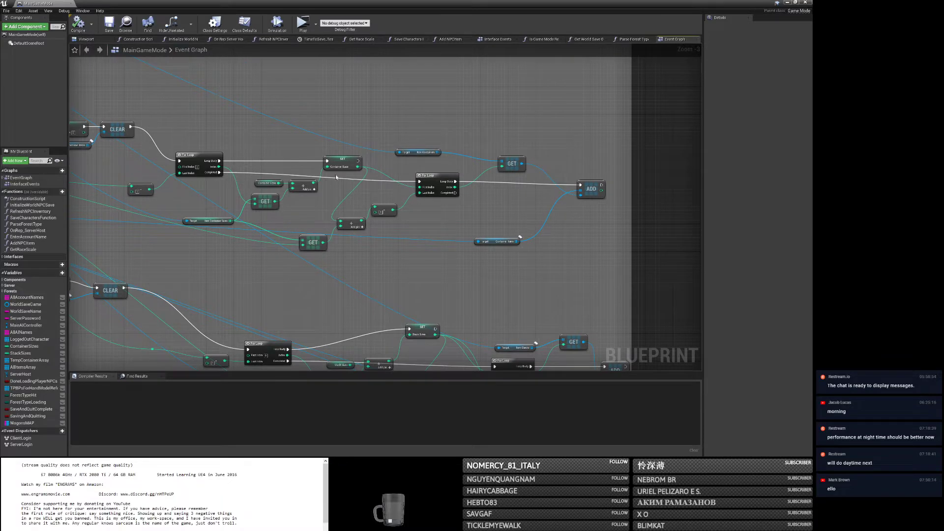
right_drag(231, 171, 292, 173)
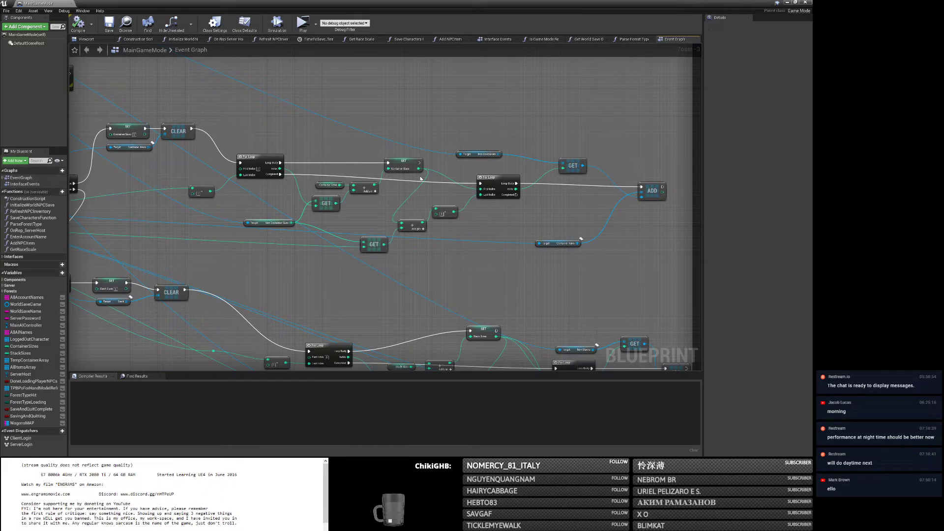
right_drag(390, 212, 353, 212)
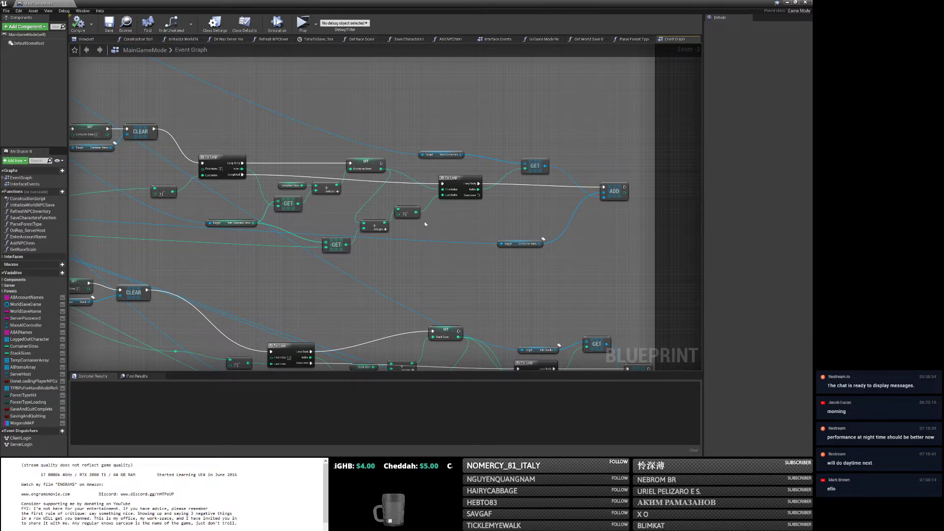
Copy the item cast, container and stack loop nodes with the ReplaceContainerItems event and paste them into the empty space above Load Items.
scroll(425, 223, down, 3)
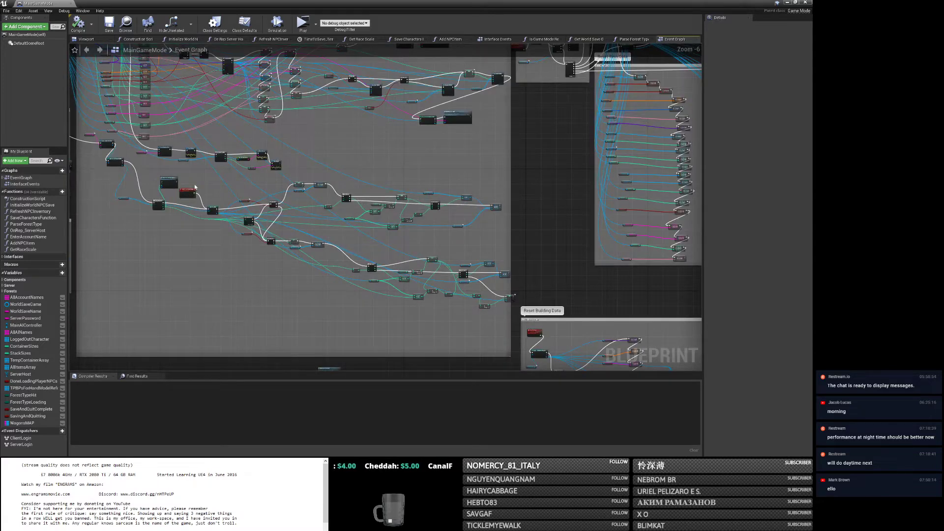
drag(132, 176, 510, 315)
scroll(471, 309, down, 5)
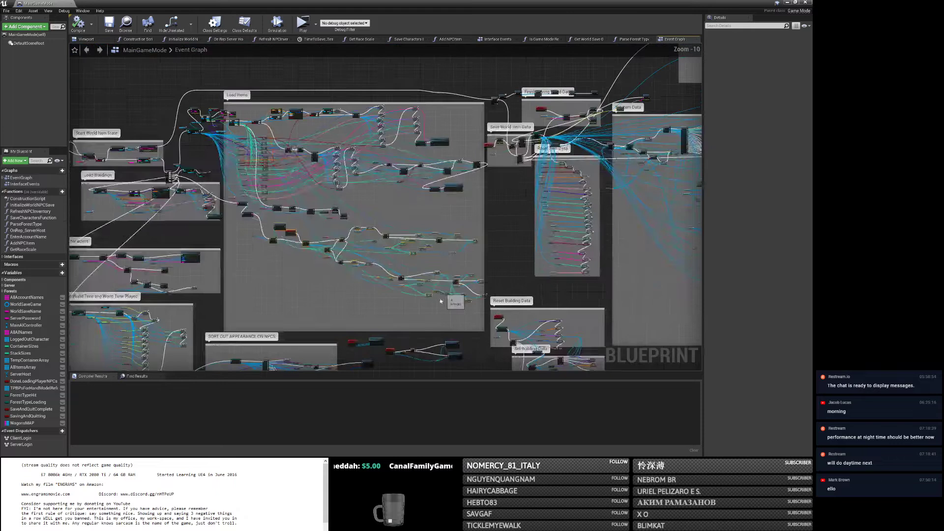
right_drag(321, 60, 333, 158)
click(309, 111)
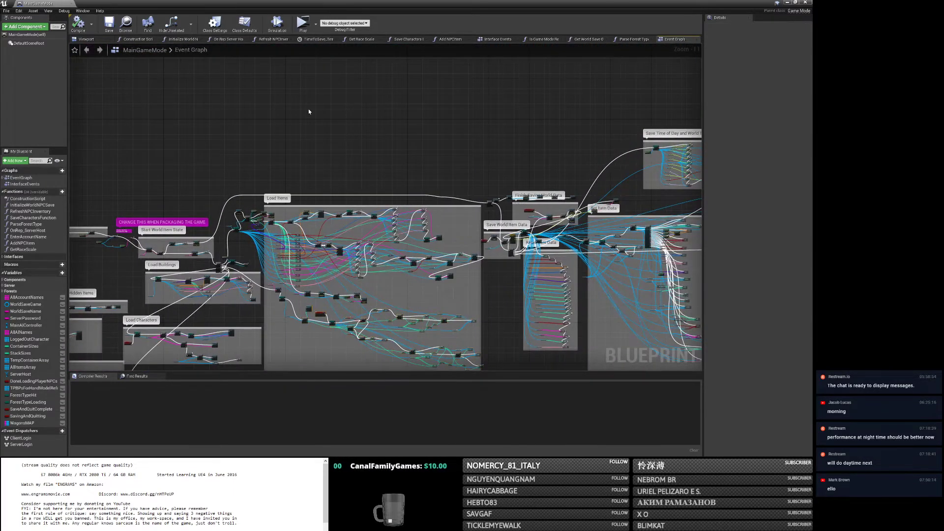
key(ctrl+v)
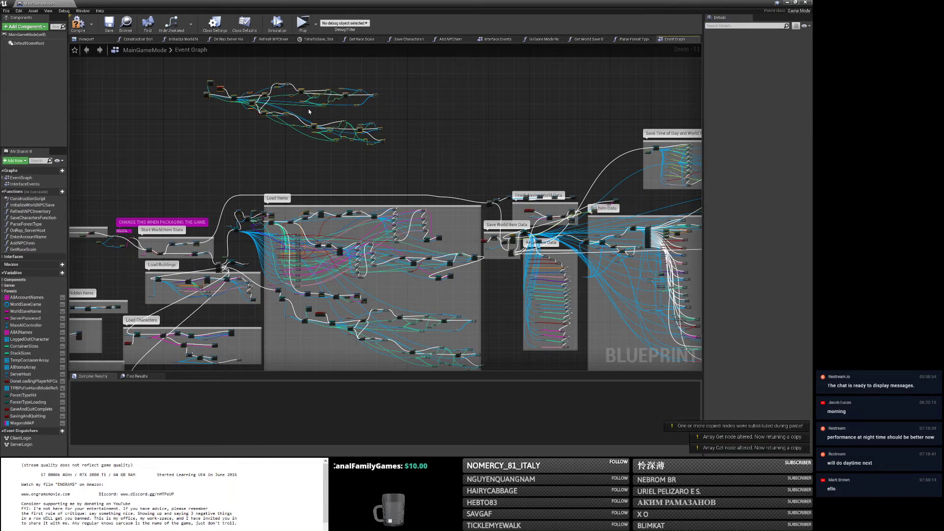
Compare the pasted loop nodes with the original ones in the Load Items section, especially around the ReplaceContainerItems event.
scroll(211, 95, up, 5)
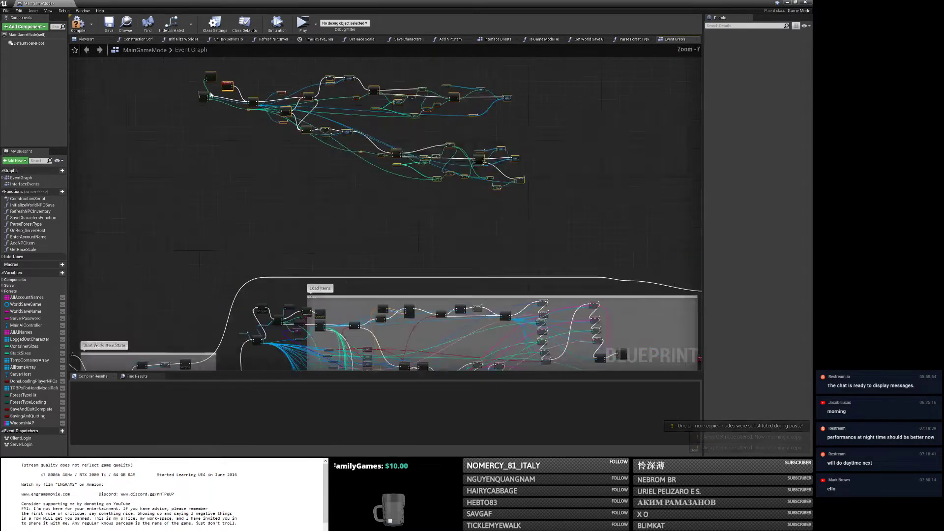
scroll(210, 94, up, 2)
scroll(210, 95, down, 5)
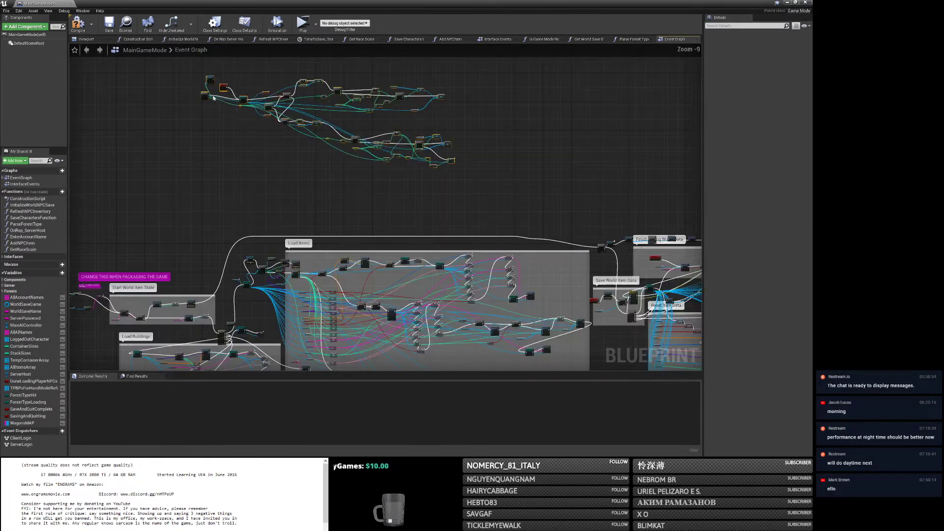
right_drag(315, 216, 215, 61)
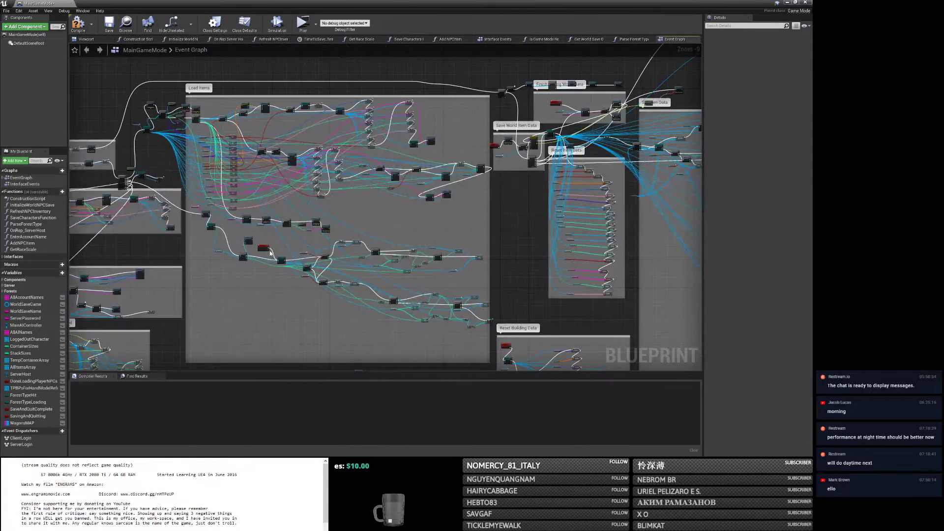
scroll(269, 253, up, 8)
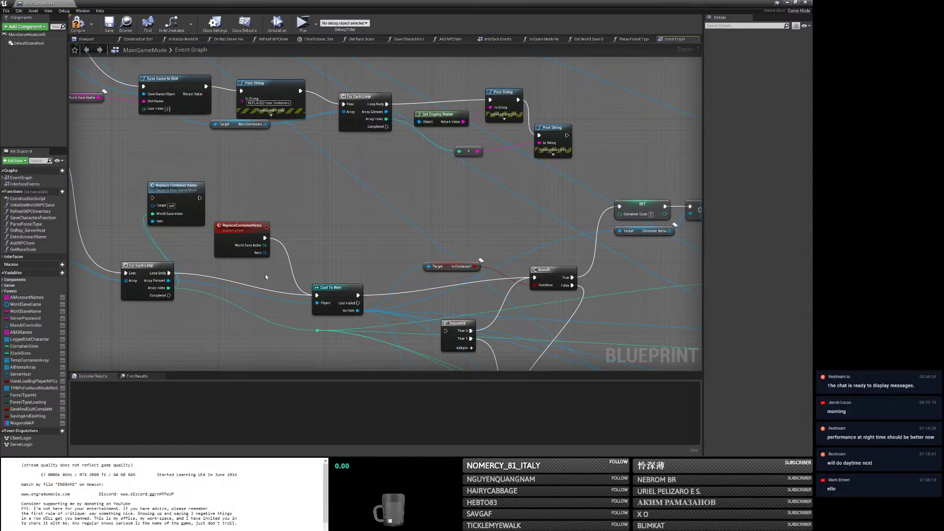
scroll(265, 273, down, 3)
scroll(266, 276, down, 4)
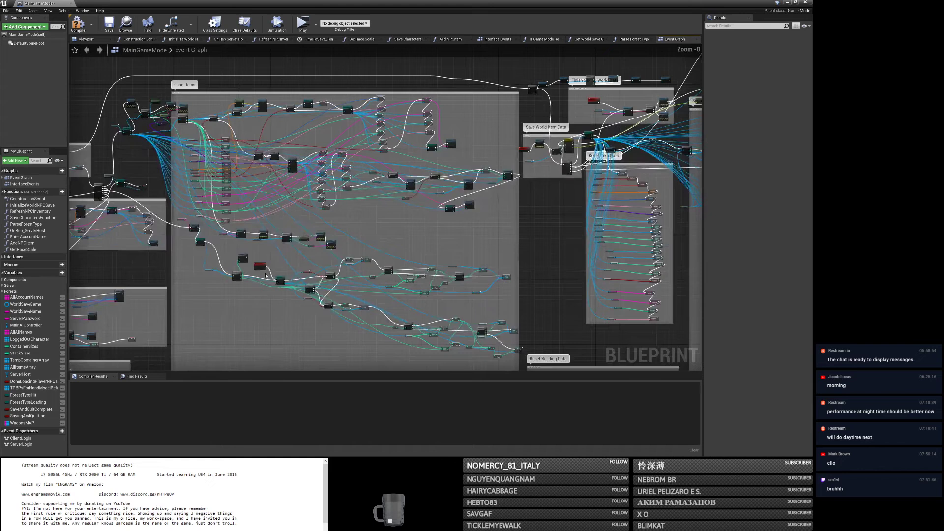
right_drag(266, 177, 459, 366)
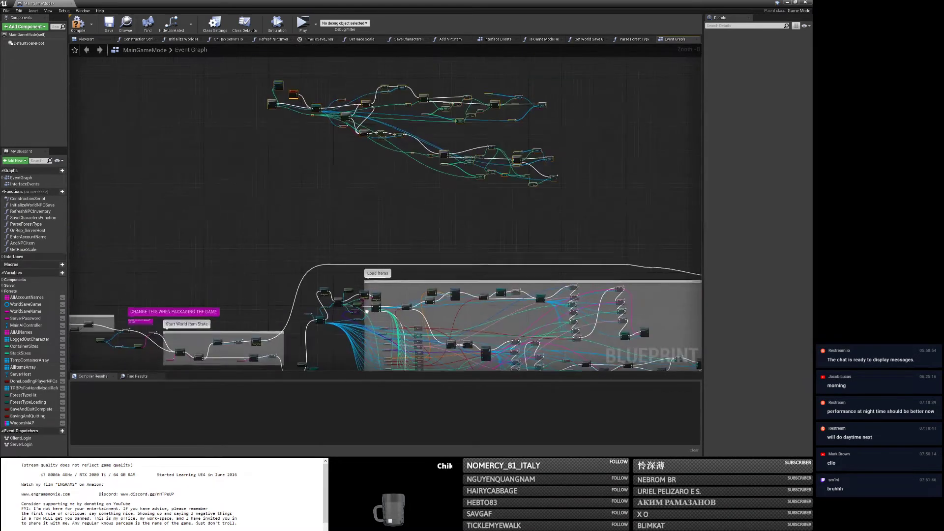
right_drag(283, 88, 320, 164)
scroll(320, 163, up, 3)
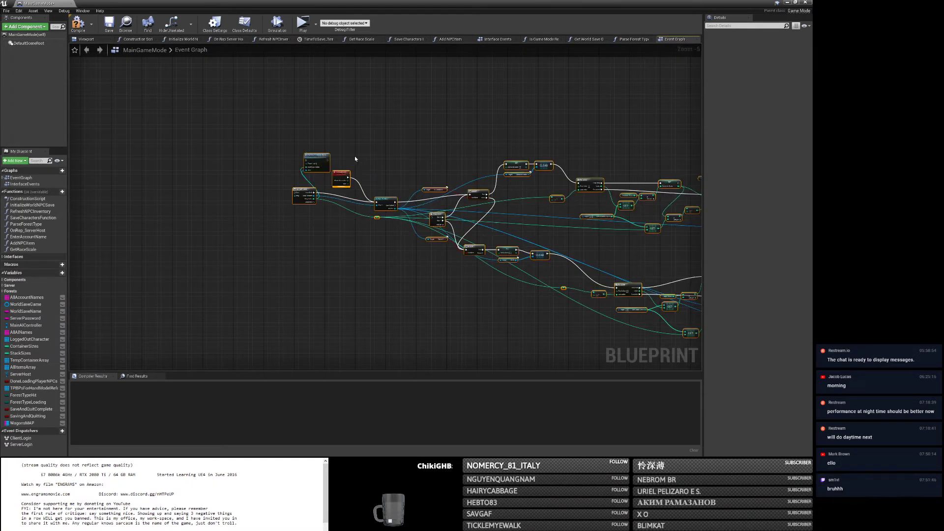
scroll(350, 162, up, 2)
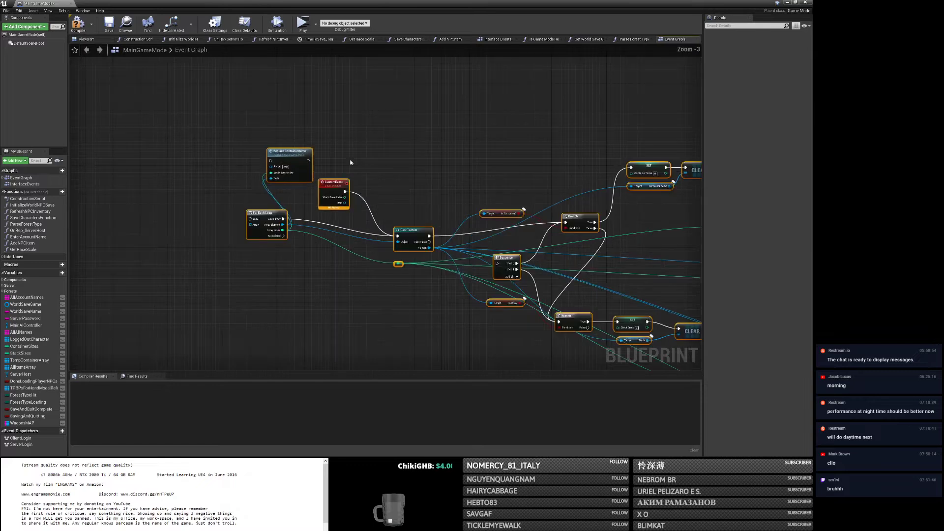
scroll(350, 162, down, 3)
right_drag(350, 162, 337, 221)
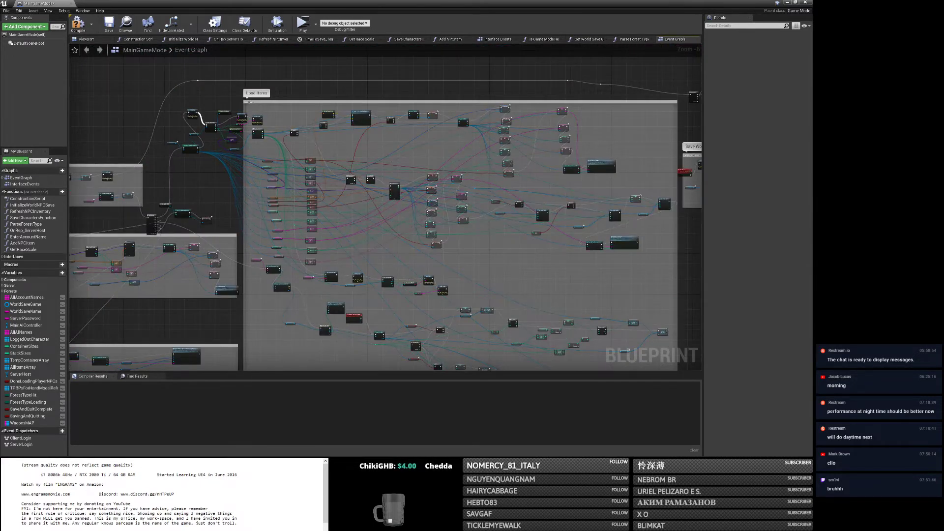
Delete the duplicated custom event and the Replace Container Items call from the pasted nodes.
right_drag(172, 45, 353, 219)
scroll(327, 151, up, 1)
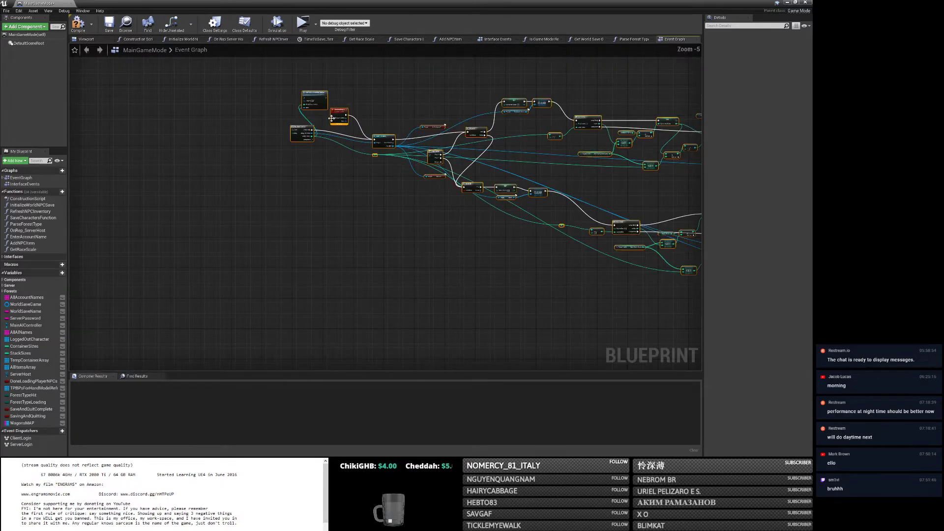
click(306, 98)
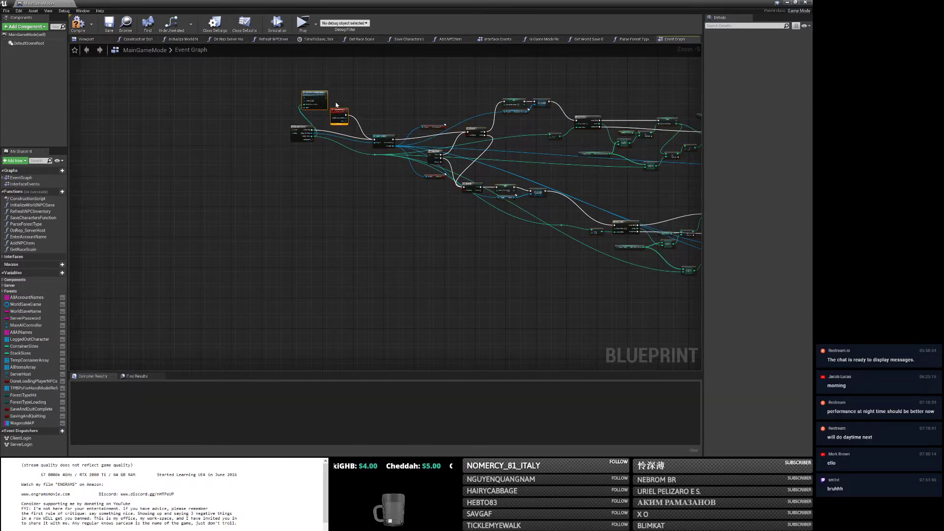
key(Delete)
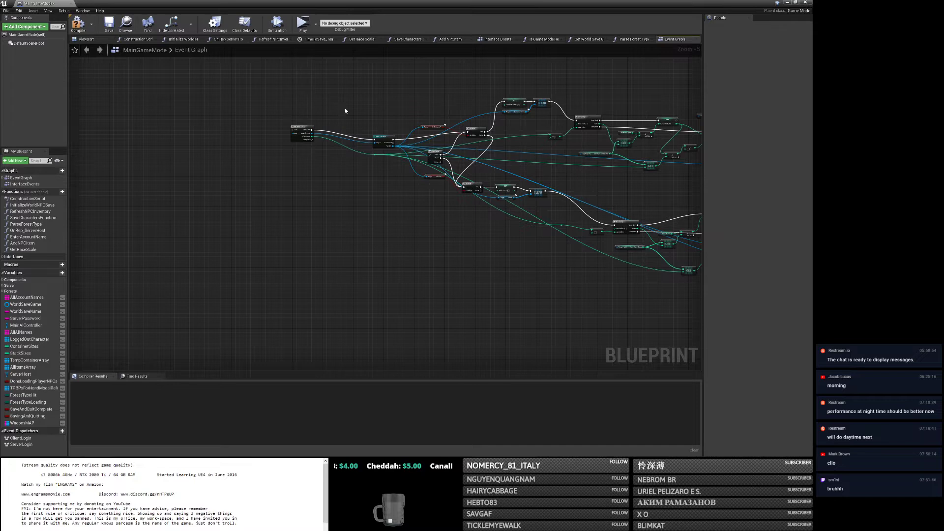
Wrap all remaining pasted loop nodes in a comment box titled "Backup Meta Loop".
right_drag(343, 108, 260, 97)
drag(220, 119, 228, 128)
right_drag(275, 144, 161, 142)
scroll(161, 142, down, 2)
drag(103, 96, 482, 240)
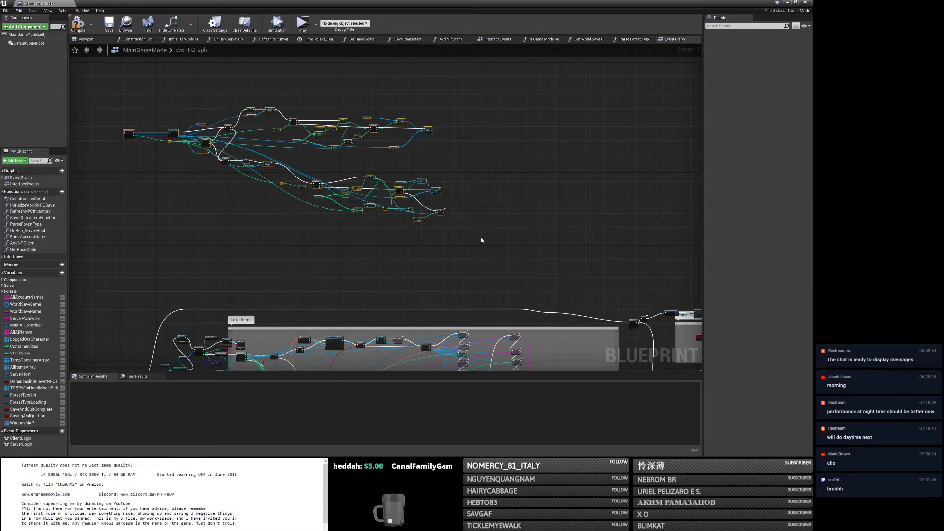
key(c)
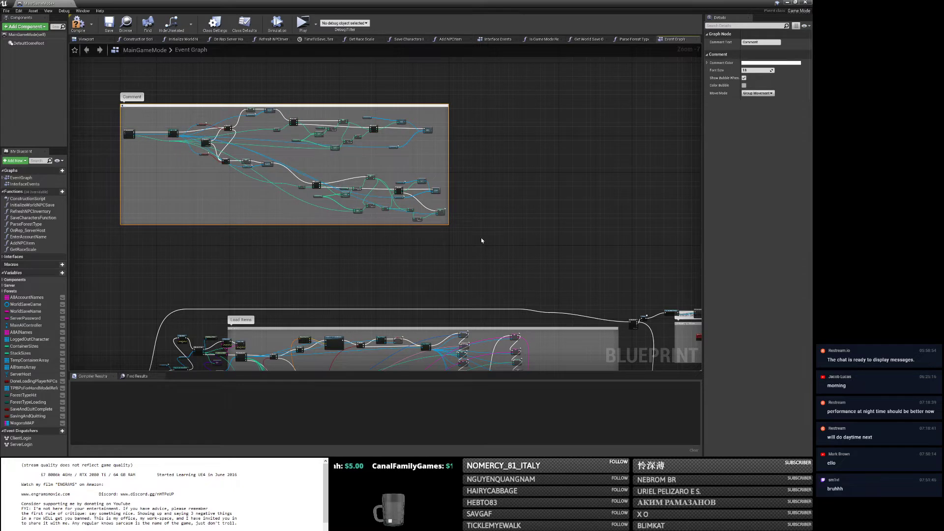
text(Backup Meta Loop)
key(Return)
Examine how the original container loop in Load Items resets, accumulates and uses Container Sizes, checking the related Set, Get and addition nodes.
right_drag(480, 237, 347, 48)
scroll(340, 204, up, 3)
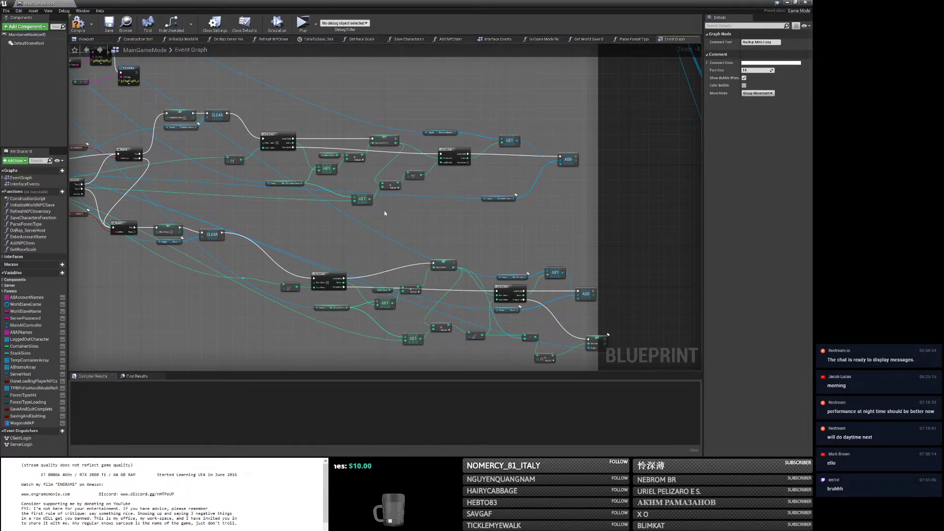
scroll(385, 210, up, 1)
scroll(430, 243, up, 1)
right_drag(465, 247, 836, 283)
right_drag(384, 212, 24, 192)
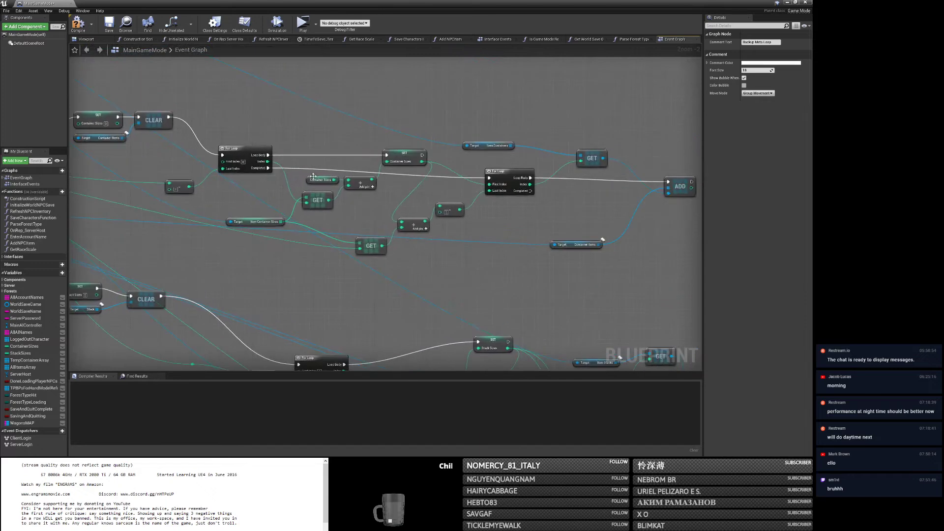
drag(323, 152, 379, 210)
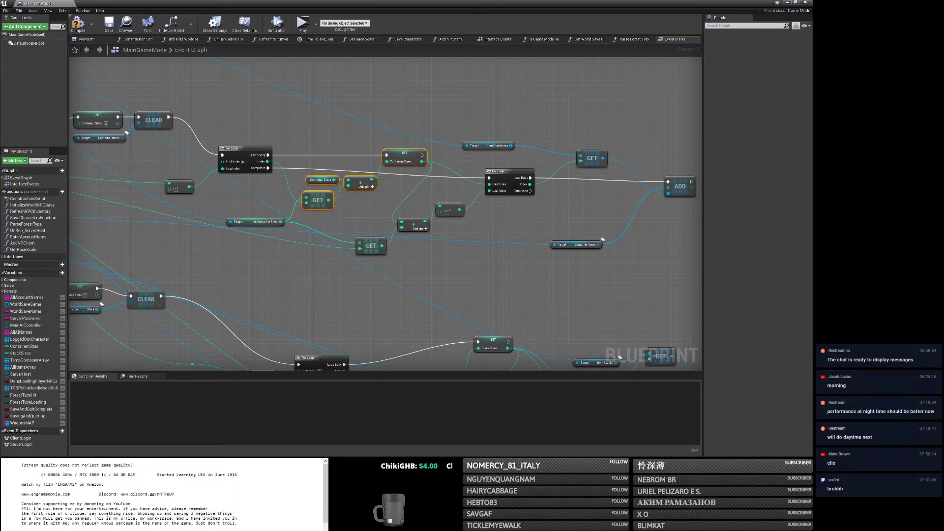
right_drag(222, 175, 361, 205)
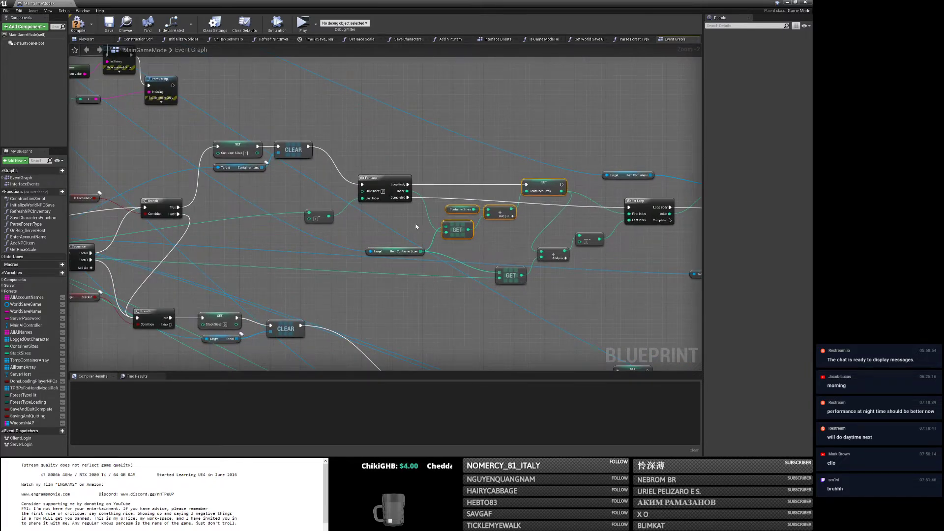
drag(229, 126, 261, 149)
right_drag(406, 145, 220, 135)
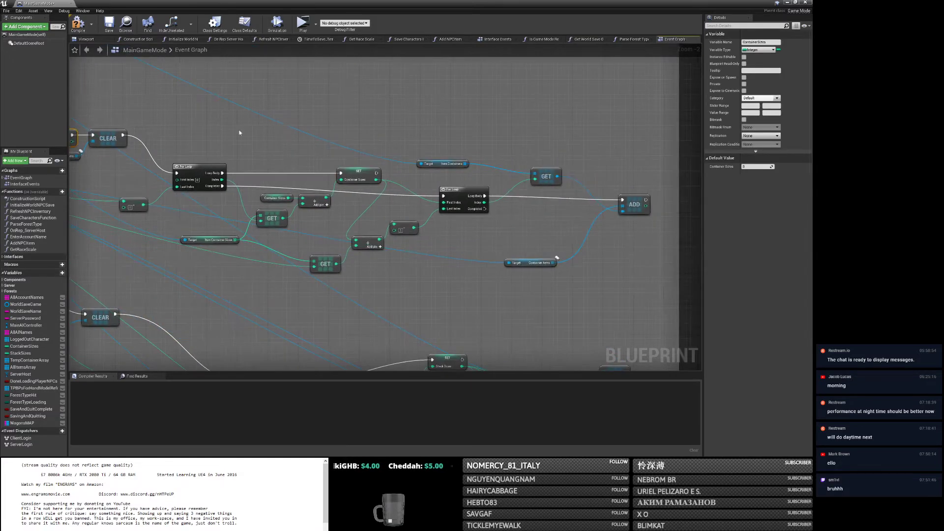
right_drag(323, 156, 367, 164)
right_drag(241, 205, 517, 222)
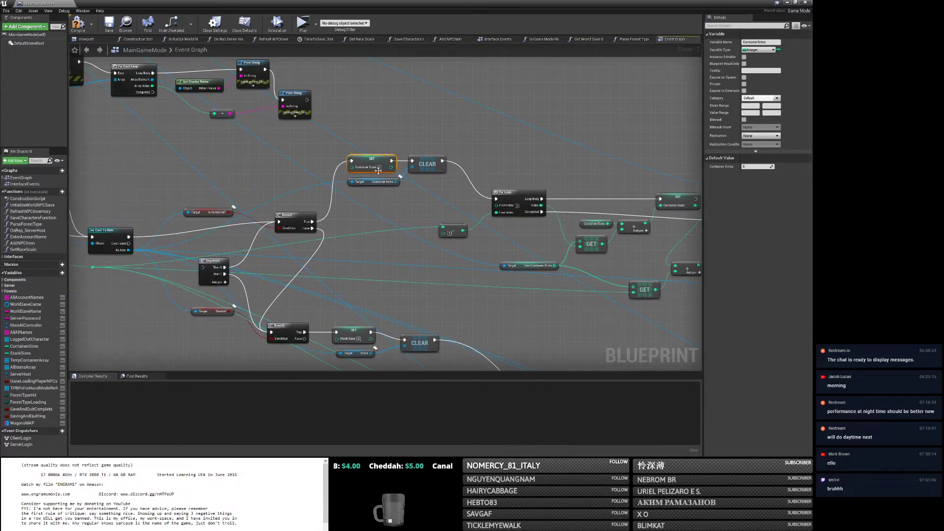
Trace the original container loop from the Container Sizes reset through both For Loops to the final Add node.
right_drag(241, 205, 135, 148)
right_drag(385, 143, 242, 160)
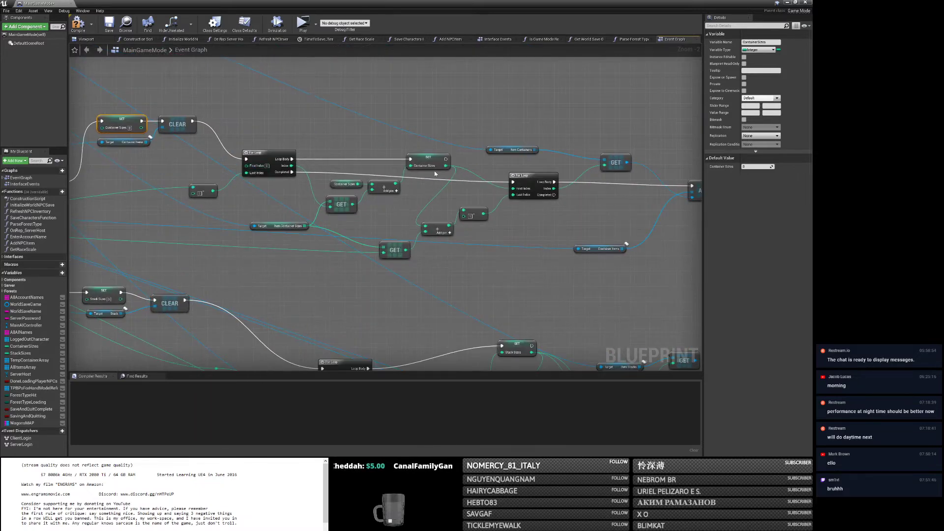
right_drag(457, 186, 392, 161)
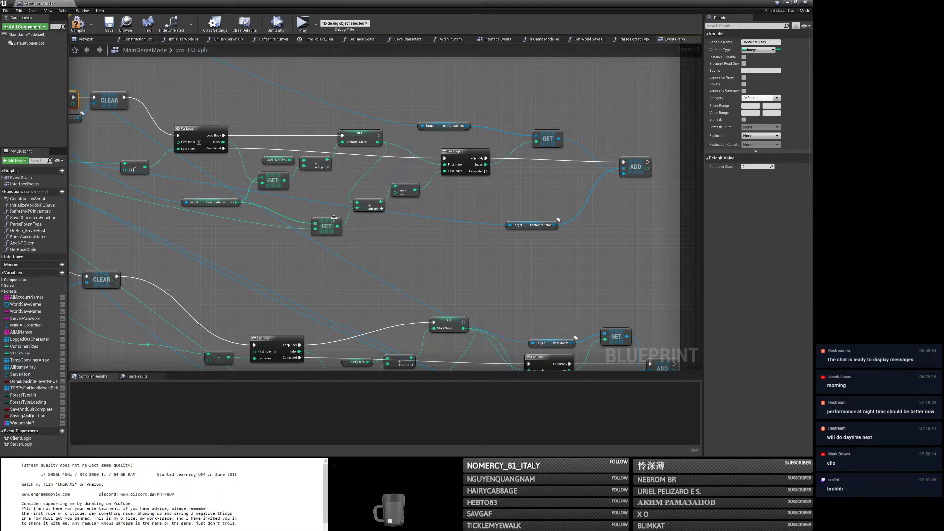
right_drag(334, 218, 359, 252)
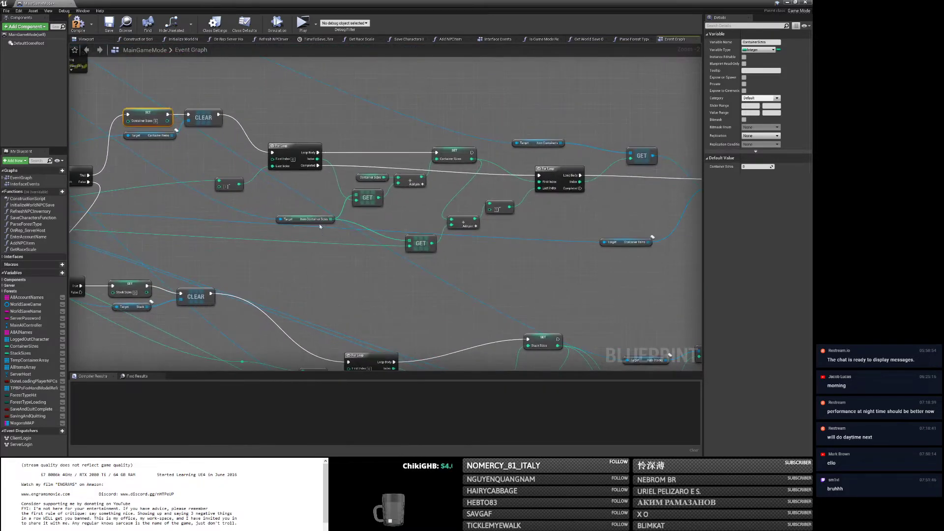
right_drag(329, 227, 210, 218)
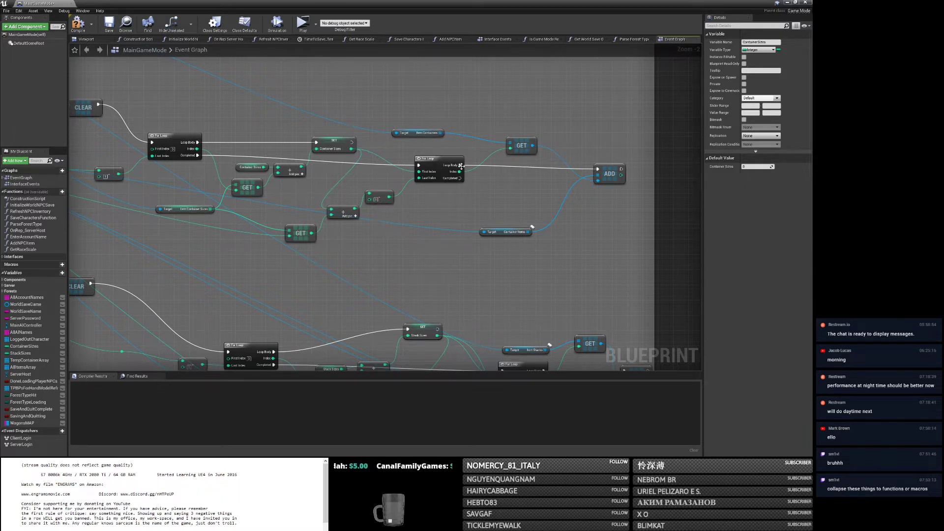
right_drag(362, 256, 429, 278)
drag(394, 295, 494, 199)
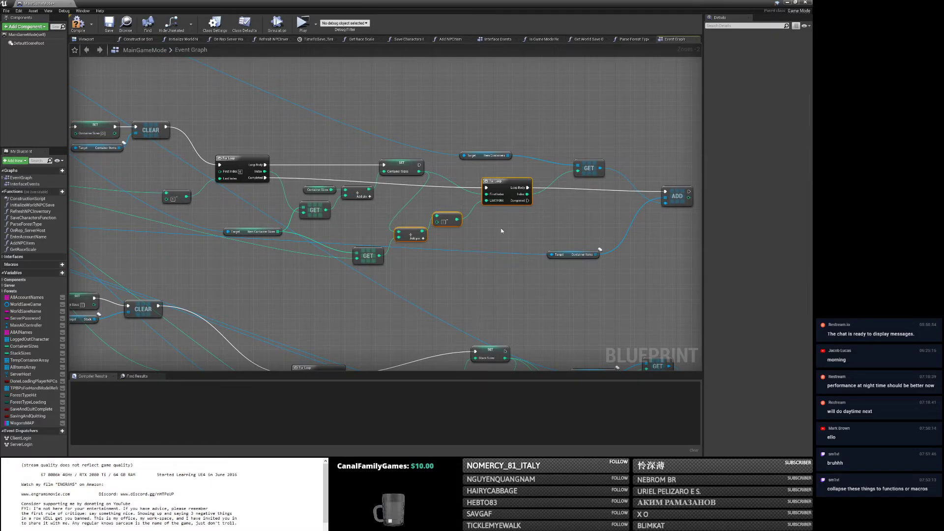
click(500, 228)
right_drag(390, 209, 413, 216)
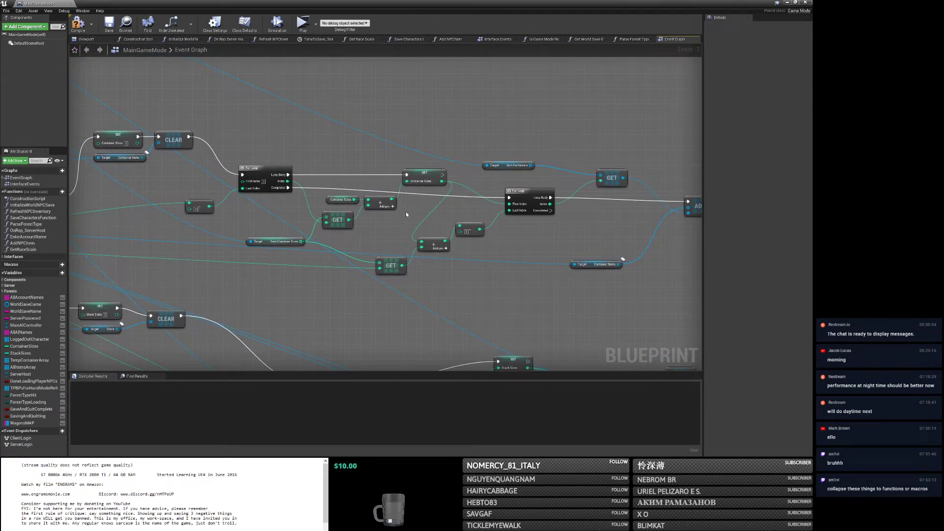
right_drag(375, 133, 569, 136)
mouse_move(344, 222)
right_down()
mouse_move(423, 213)
mouse_move(336, 220)
right_up()
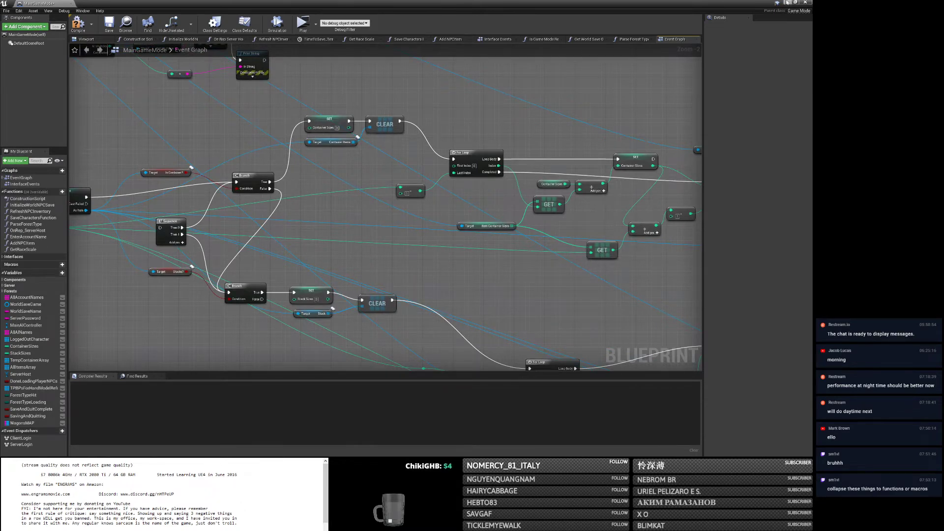
Open the HUD_Menu widget blueprint from the UI/Menus content folder and show its event graph.
key(alt+Tab)
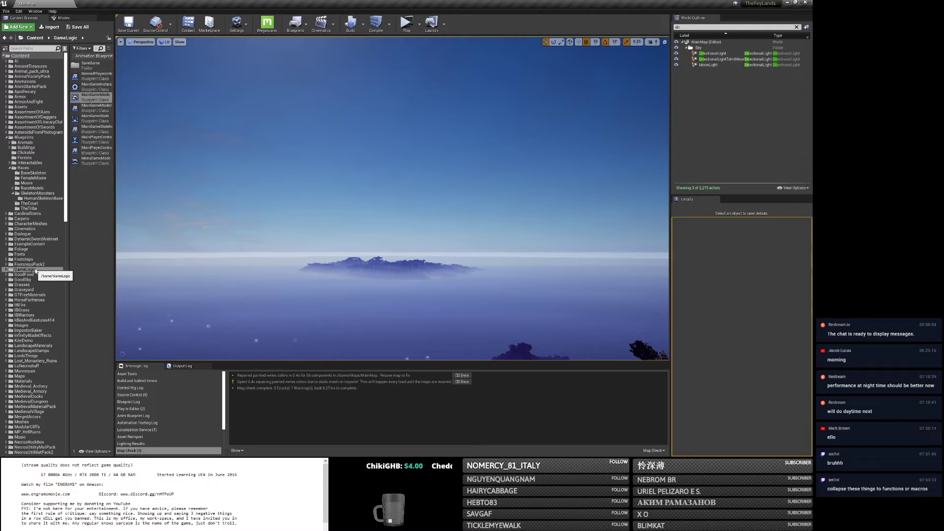
scroll(34, 322, down, 10)
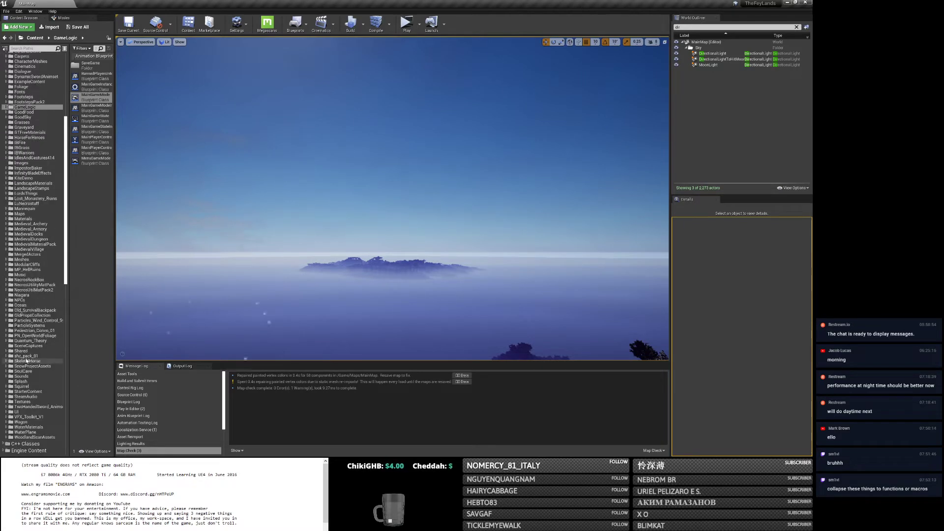
click(19, 411)
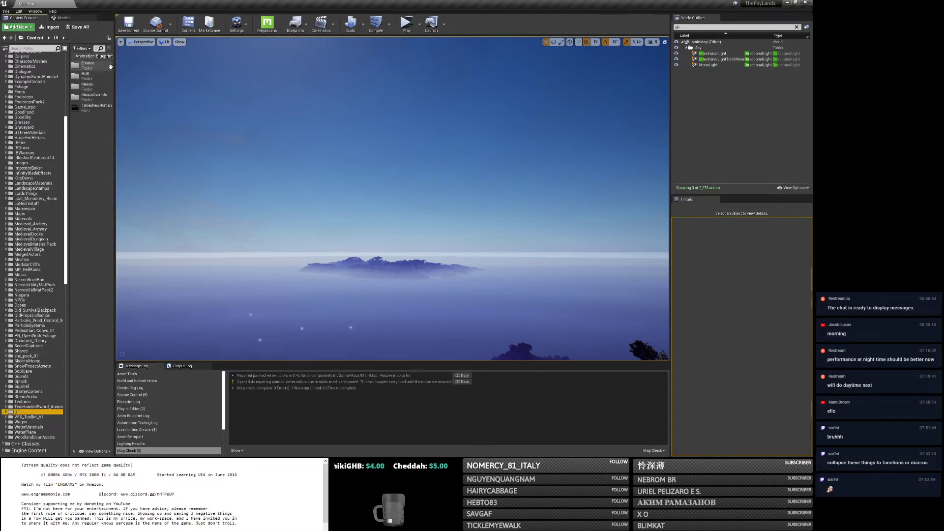
double_click(93, 83)
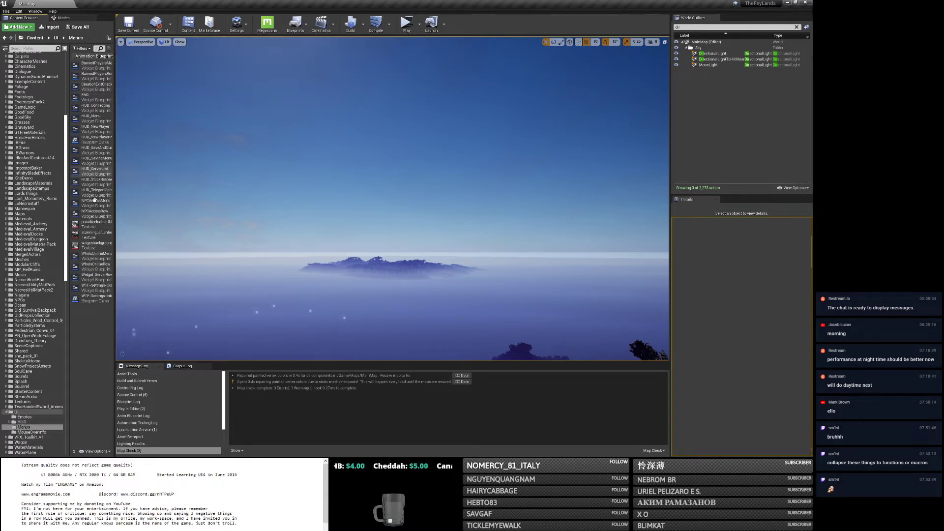
double_click(100, 119)
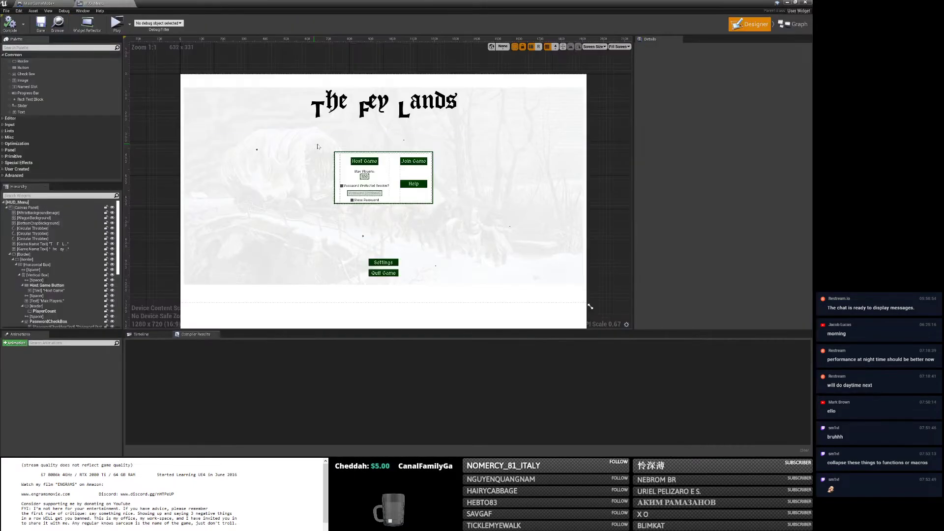
click(799, 26)
Examine the commented sections and the Load and Default Audio Settings function calls in HUD_Menu, and return to MainGameMode.
scroll(624, 150, down, 8)
right_drag(601, 168, 355, 370)
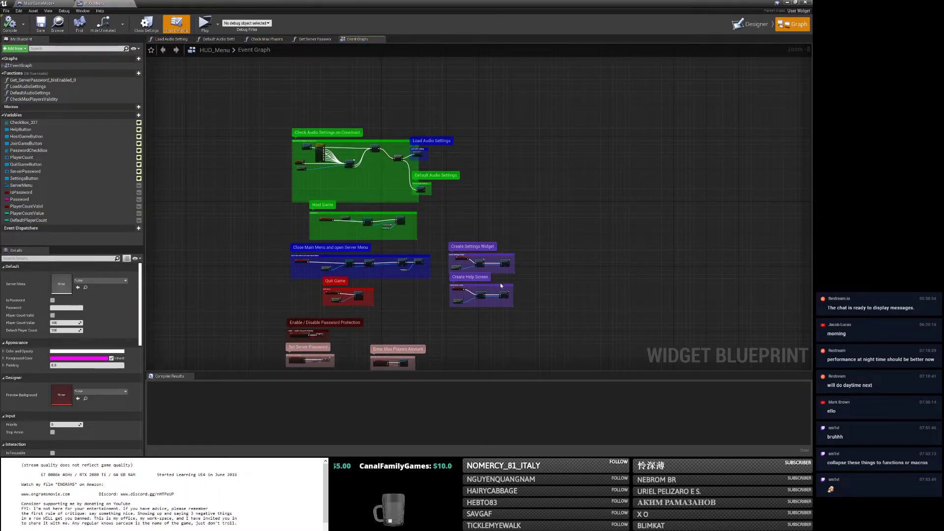
scroll(500, 282, up, 6)
scroll(483, 275, down, 5)
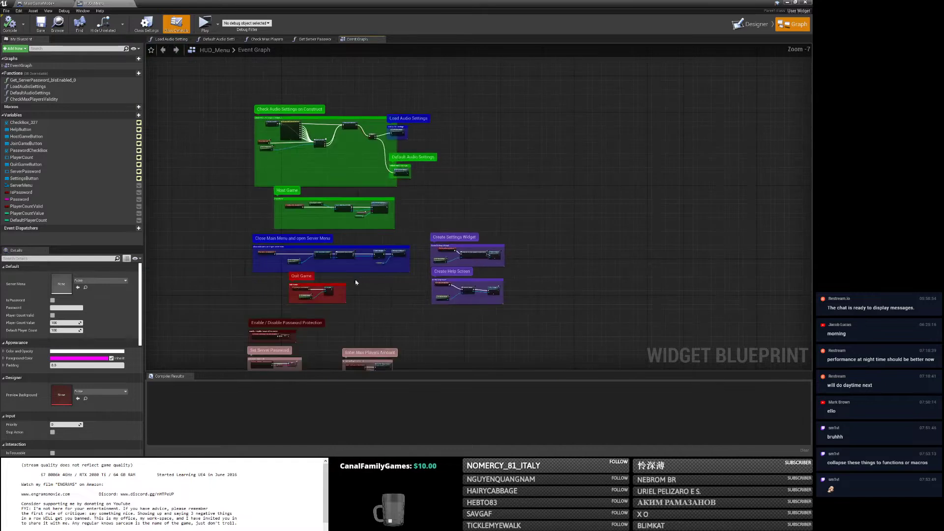
scroll(401, 151, up, 6)
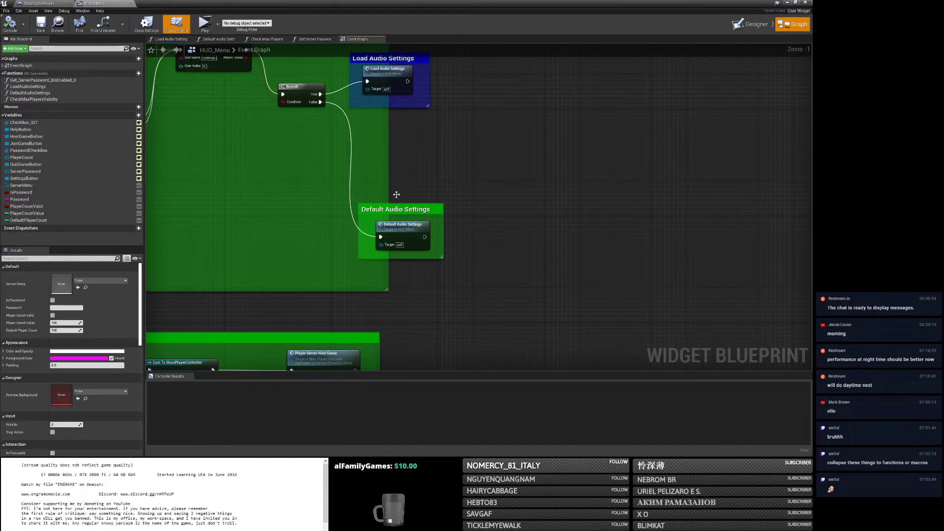
right_drag(400, 150, 405, 195)
scroll(410, 233, down, 3)
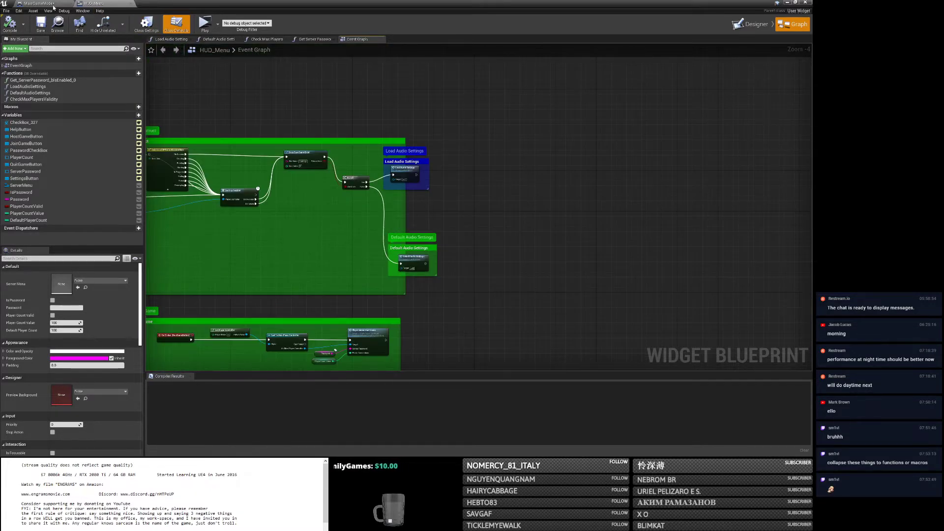
click(131, 4)
Examine how Item Container Sizes and Container Sizes feed the index range of the container section's second For Loop.
scroll(299, 255, up, 2)
mouse_move(299, 255)
right_down()
mouse_move(305, 263)
mouse_move(289, 264)
right_up()
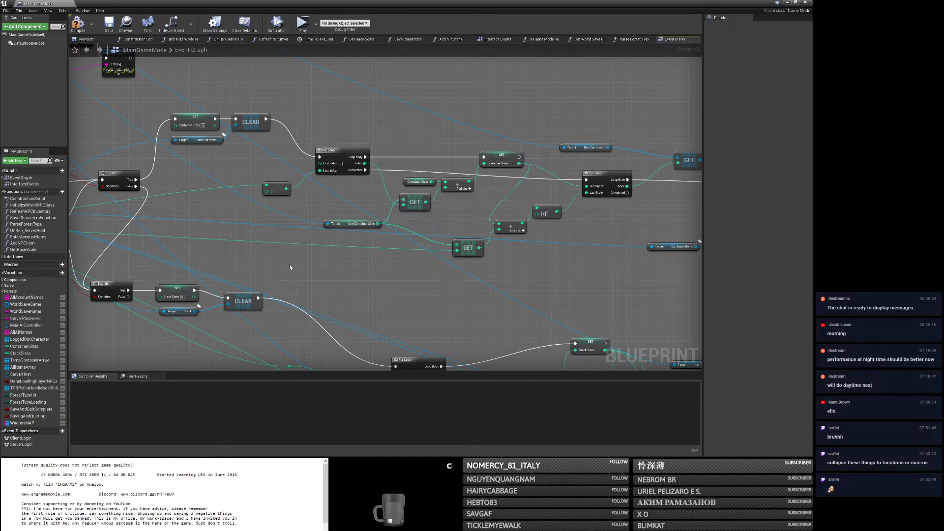
right_drag(289, 264, 236, 260)
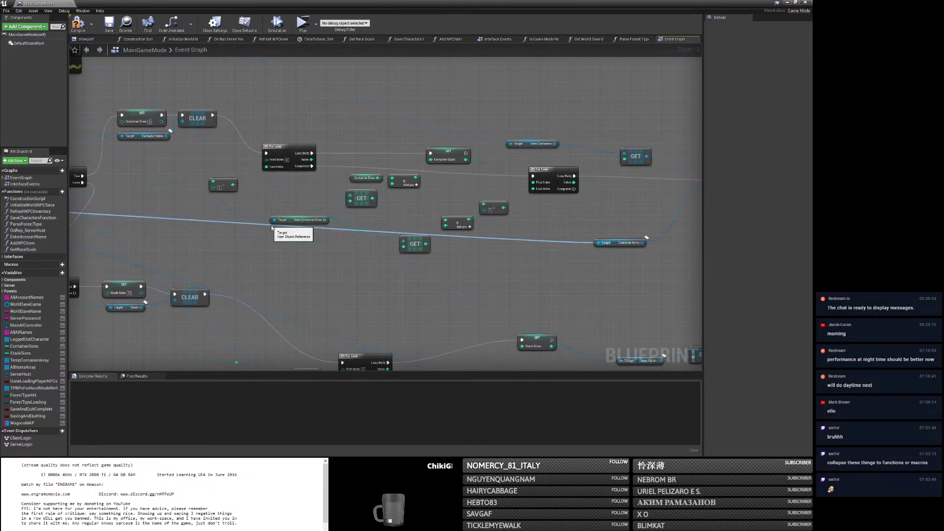
right_drag(332, 278, 238, 303)
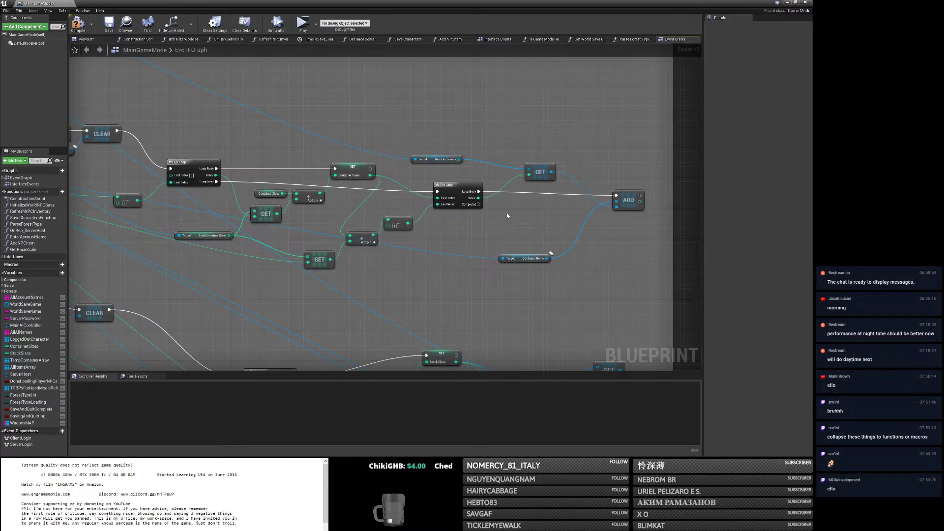
right_drag(397, 205, 317, 157)
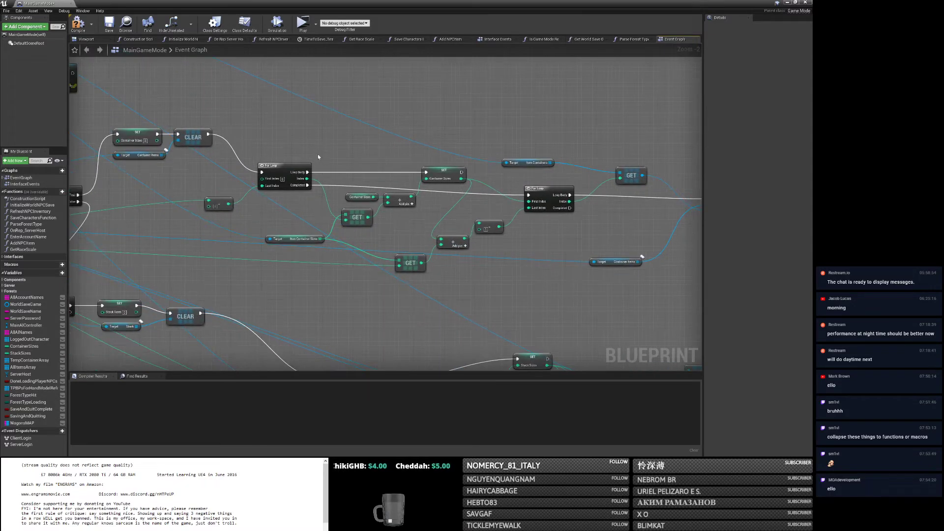
Nudge the Container Sizes Set node upward and review the reset nodes, both For Loops and the Item Containers getter around it.
drag(433, 171, 414, 153)
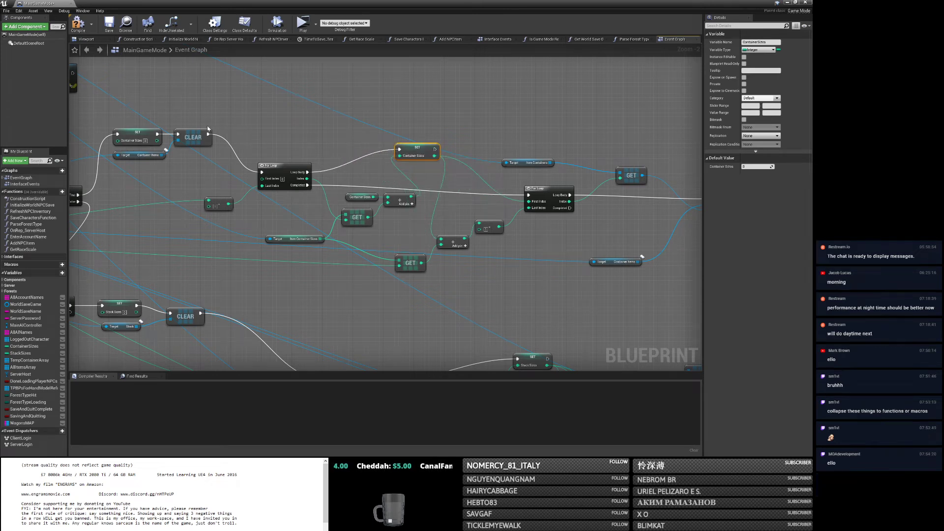
drag(140, 105, 352, 242)
drag(365, 217, 311, 212)
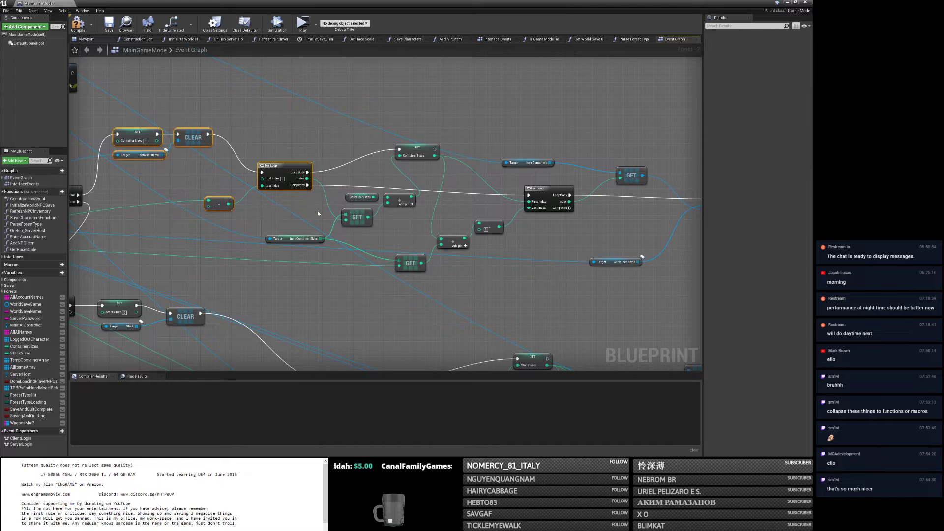
drag(508, 168, 565, 213)
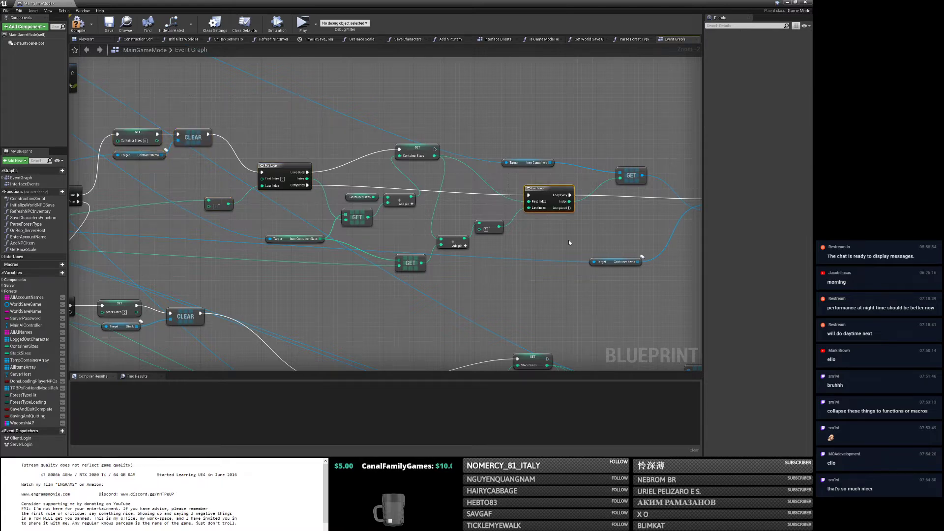
right_drag(568, 240, 462, 233)
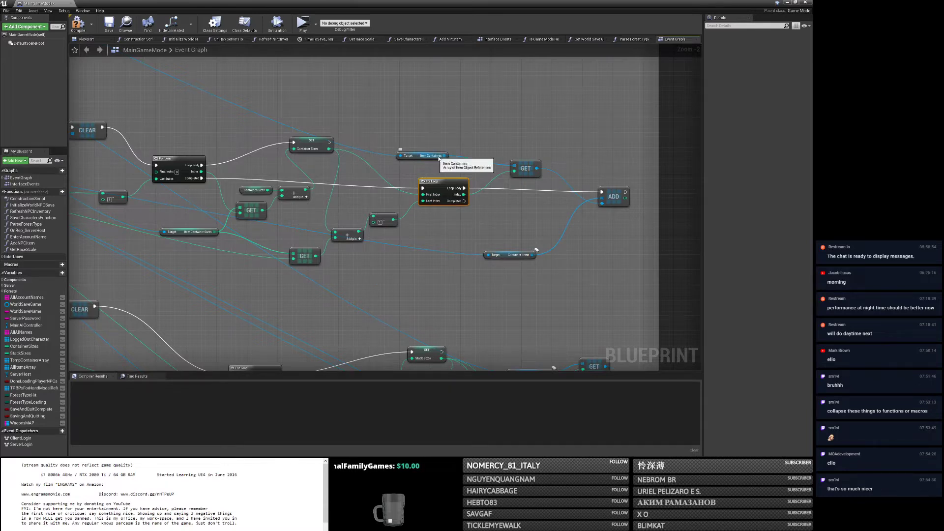
right_drag(359, 248, 520, 258)
right_drag(291, 248, 447, 270)
drag(403, 177, 522, 247)
right_drag(374, 224, 302, 209)
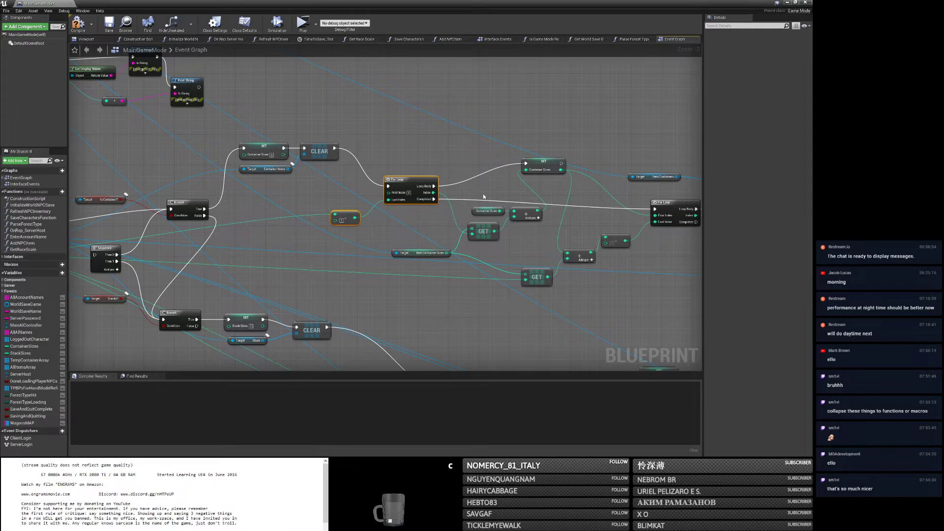
right_drag(485, 197, 421, 175)
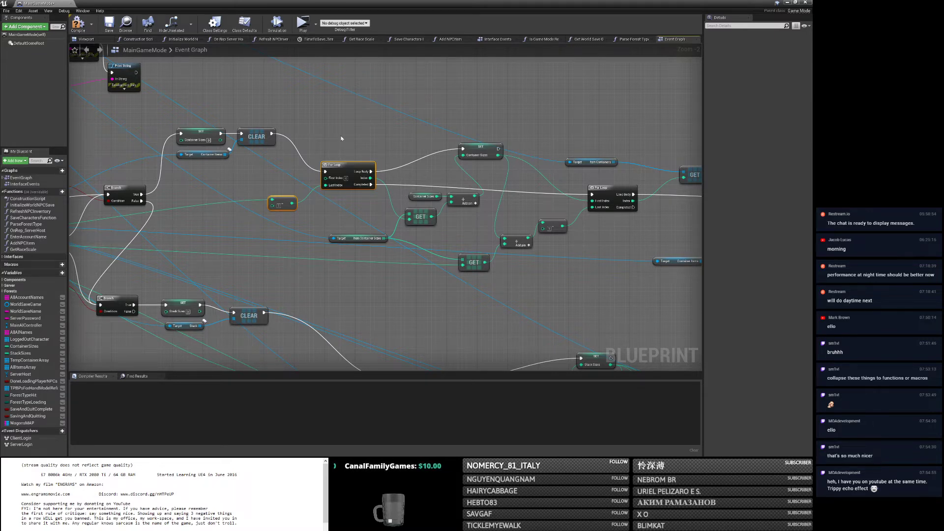
right_drag(341, 138, 353, 177)
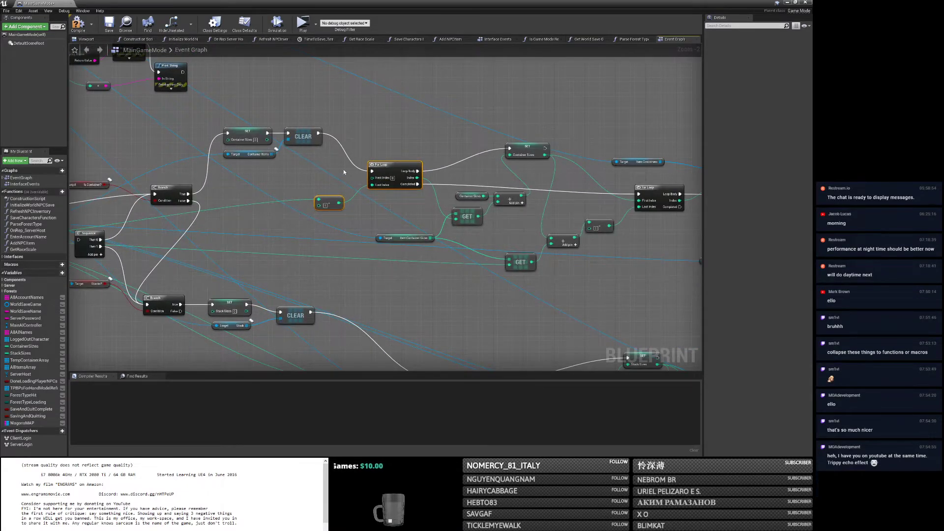
Rearrange the container loop by raising the first For Loop and its subtraction node, lowering the Set node and regrouping the size getters and addition.
drag(392, 168, 384, 153)
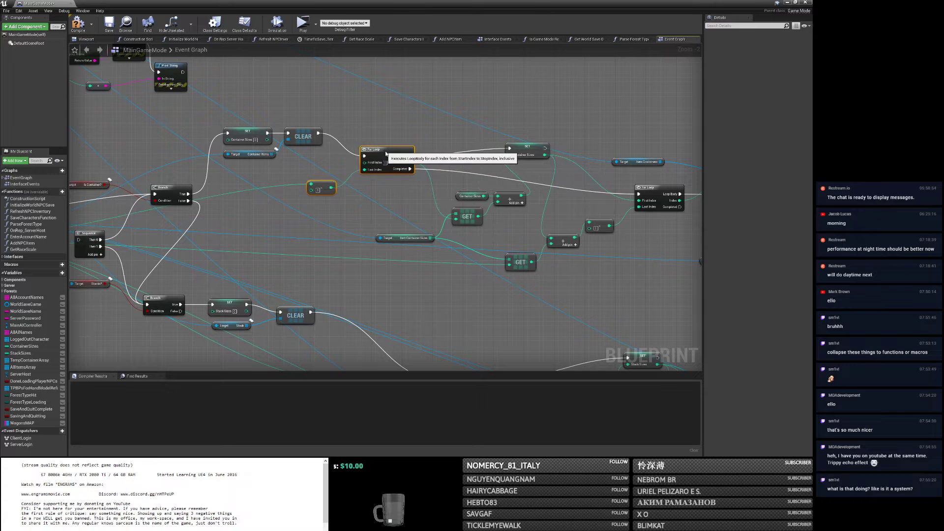
drag(517, 145, 548, 163)
mouse_move(423, 189)
mouse_down()
mouse_move(508, 216)
mouse_move(434, 204)
mouse_up()
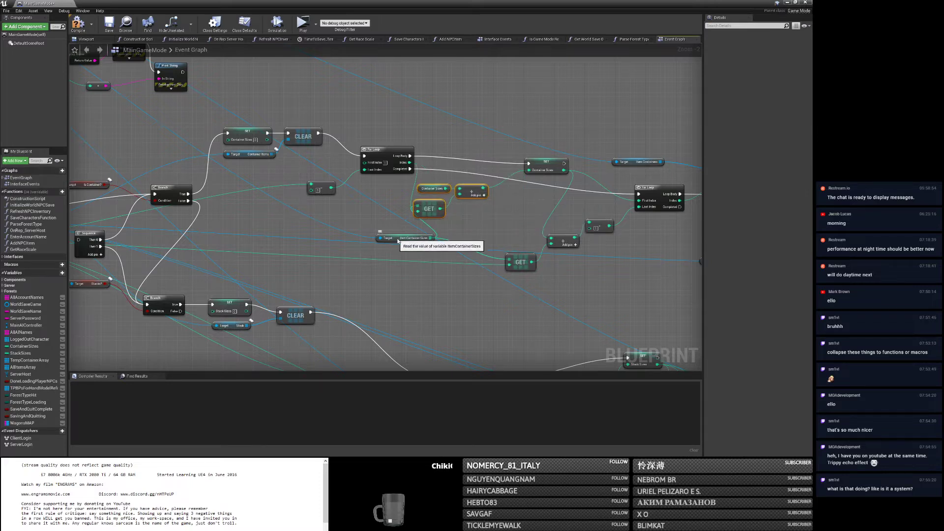
drag(397, 237, 334, 224)
Compare the Backup Meta Loop copy with the rearranged container and stack loops in the Load Items section.
scroll(379, 204, down, 6)
right_drag(379, 205, 488, 528)
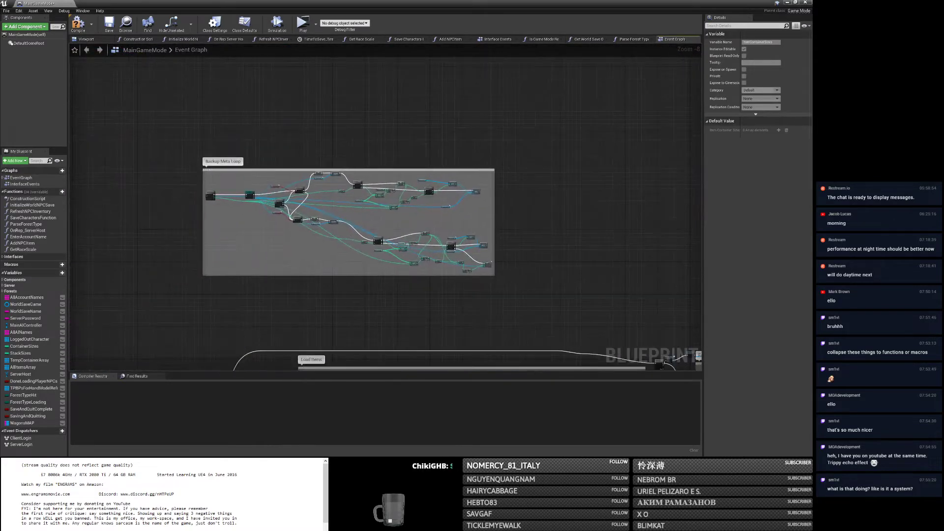
scroll(342, 231, up, 7)
right_drag(403, 170, 387, 269)
scroll(358, 310, down, 2)
scroll(386, 267, down, 5)
scroll(408, 284, up, 5)
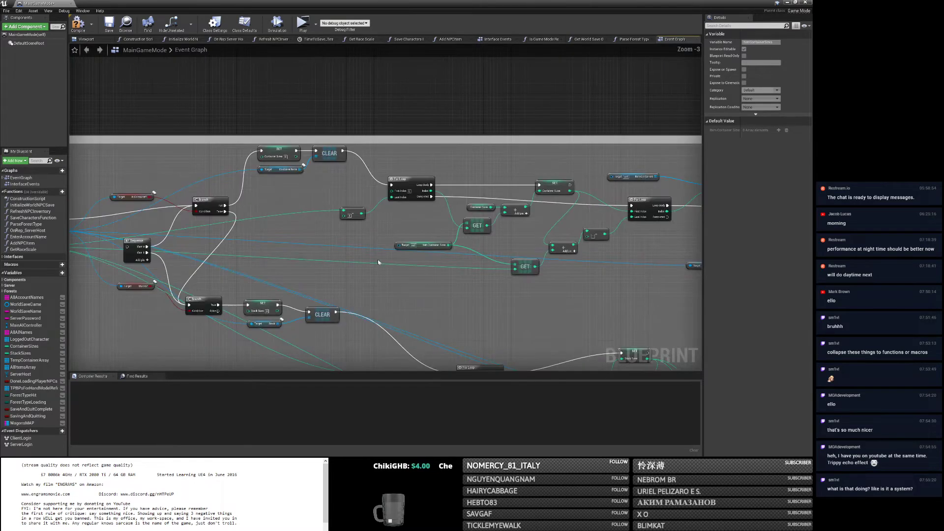
scroll(379, 262, down, 1)
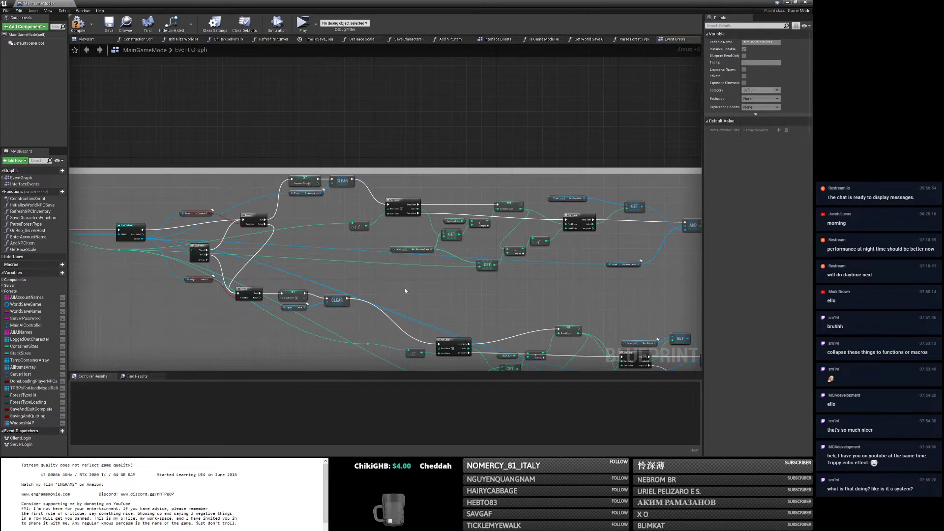
scroll(411, 292, down, 4)
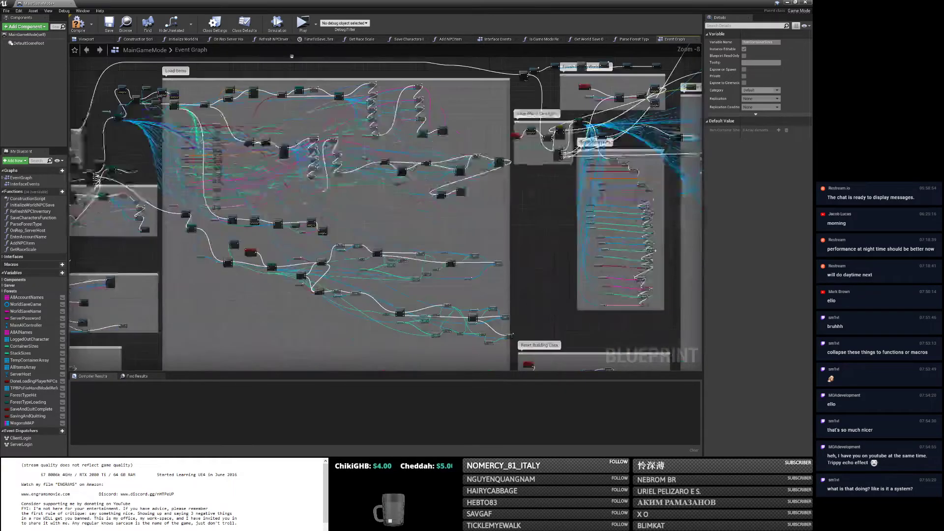
scroll(435, 315, up, 4)
right_drag(436, 314, 638, 281)
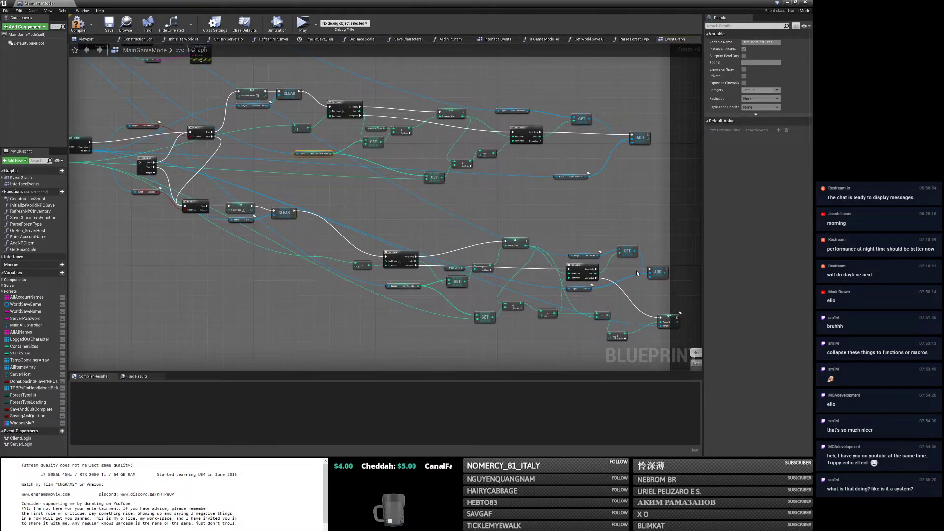
scroll(634, 273, down, 3)
scroll(629, 273, up, 2)
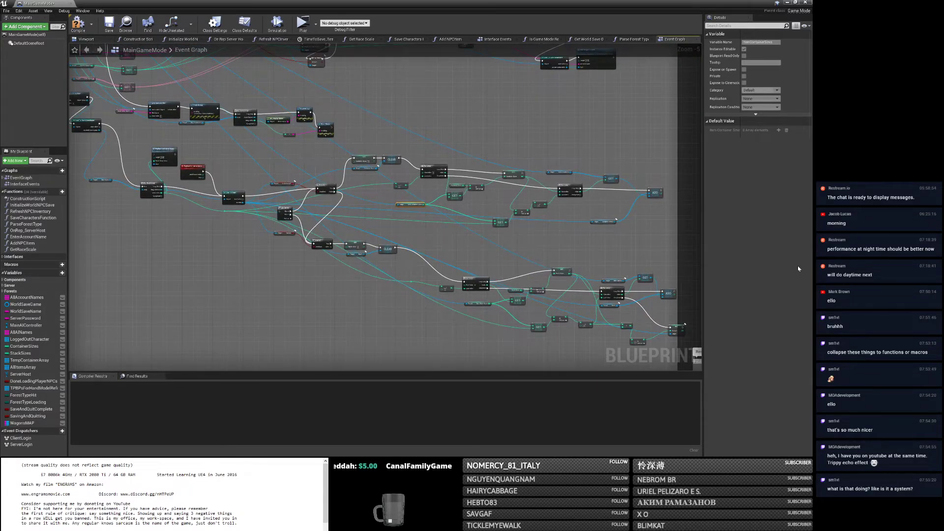
Switch to Paint, paste the event graph screenshot and inspect it at 100% zoom, then return to the blueprint.
key(super)
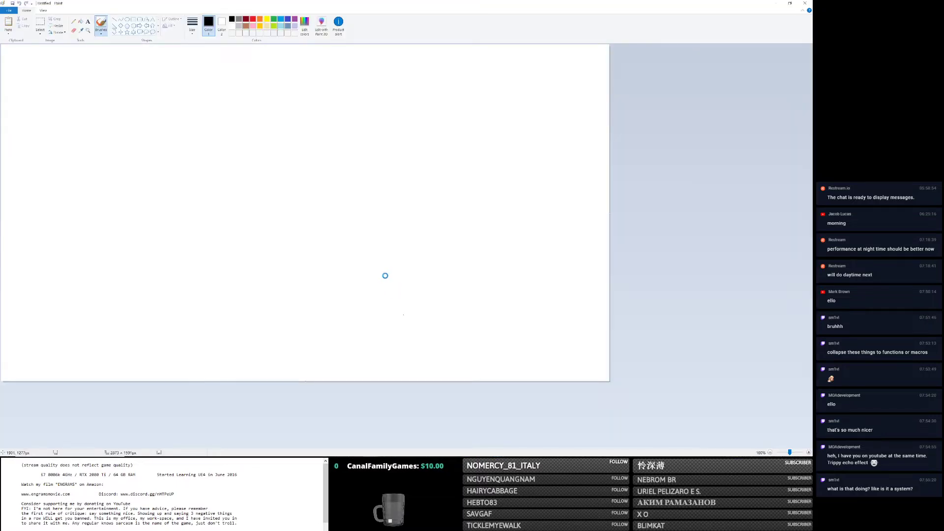
key(ctrl+v)
ctrl+scroll(311, 193, down, 3)
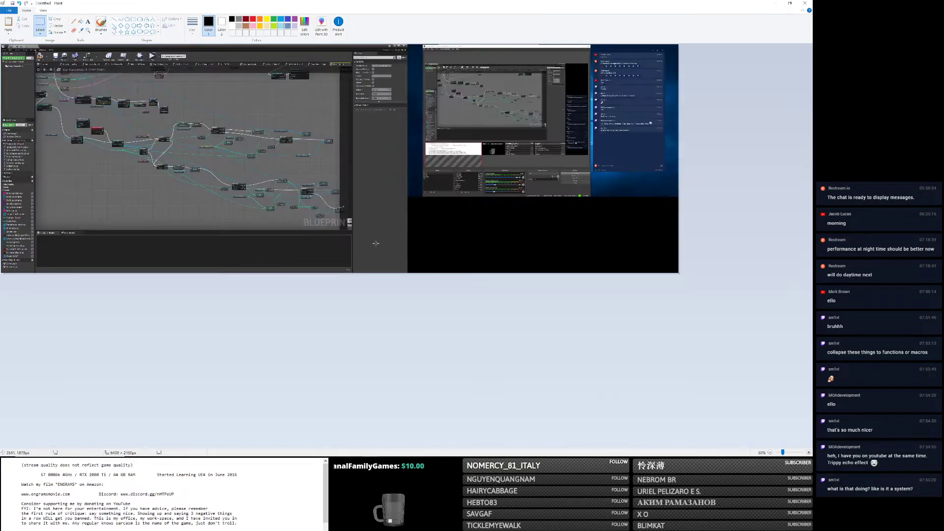
ctrl+scroll(570, 141, up, 2)
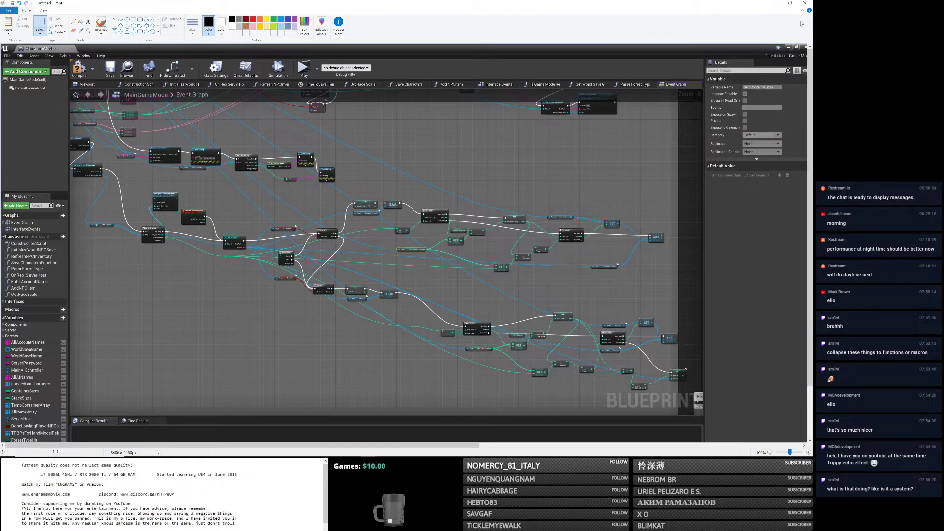
click(776, 3)
Examine how the container loop's size getters, additions and For Loops connect, and compare them with the stack loop below.
scroll(481, 211, up, 4)
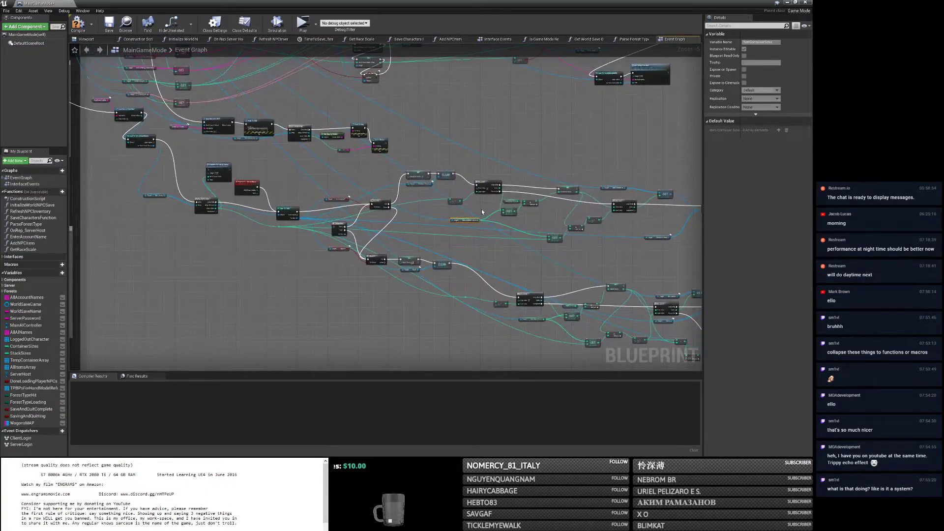
right_drag(481, 216, 442, 111)
right_drag(454, 221, 410, 349)
right_drag(449, 304, 319, 313)
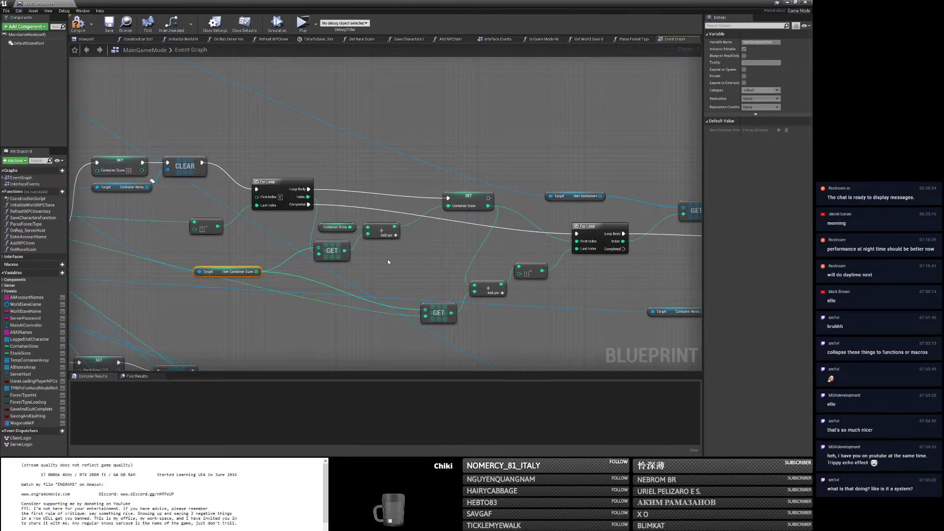
mouse_move(391, 258)
right_down()
mouse_move(340, 260)
mouse_move(385, 262)
right_up()
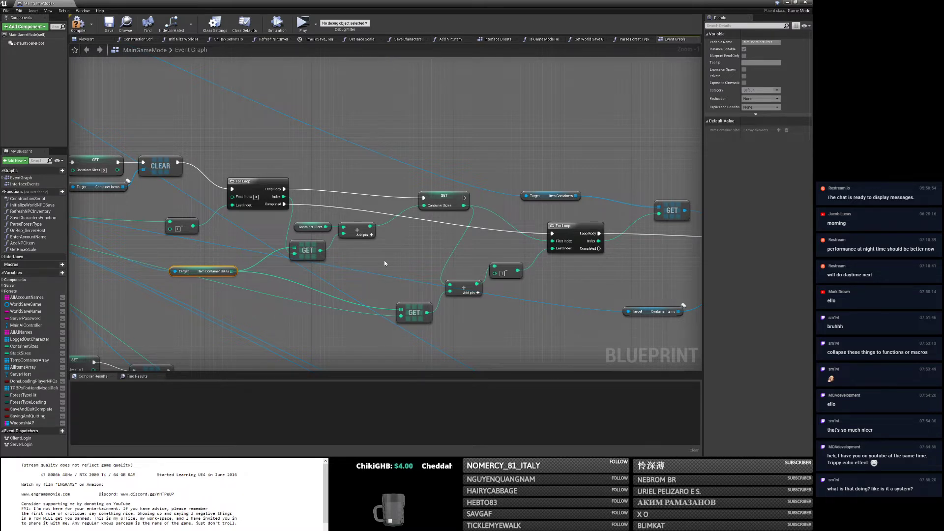
right_drag(339, 255, 420, 224)
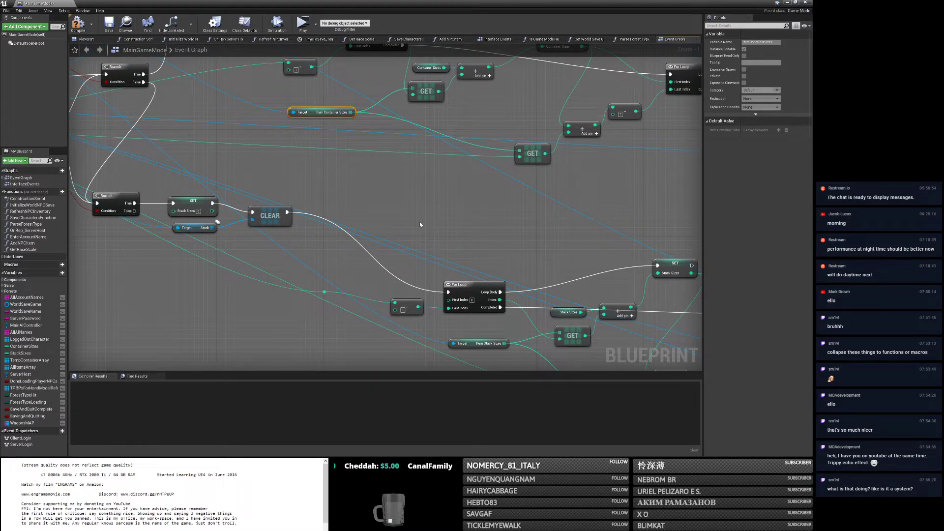
right_drag(441, 204, 470, 295)
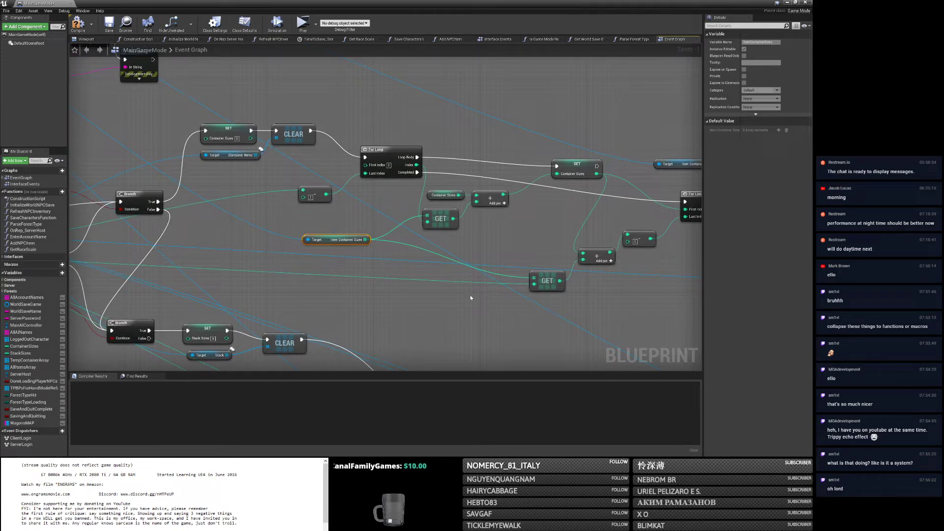
right_drag(471, 288, 427, 263)
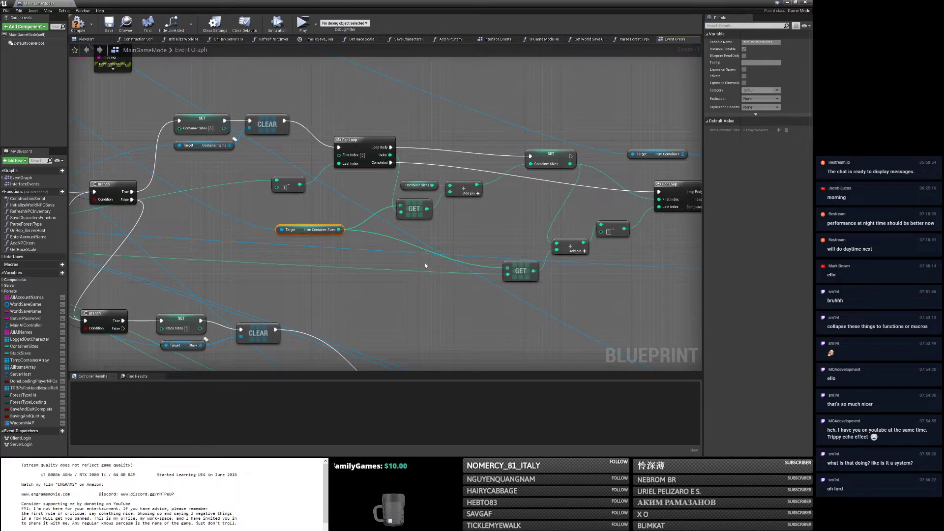
Trace the container section from the reset nodes through the first For Loop to the second, selecting the nodes under review.
scroll(427, 264, down, 1)
right_drag(249, 220, 327, 215)
drag(256, 127, 438, 204)
right_drag(448, 248, 192, 196)
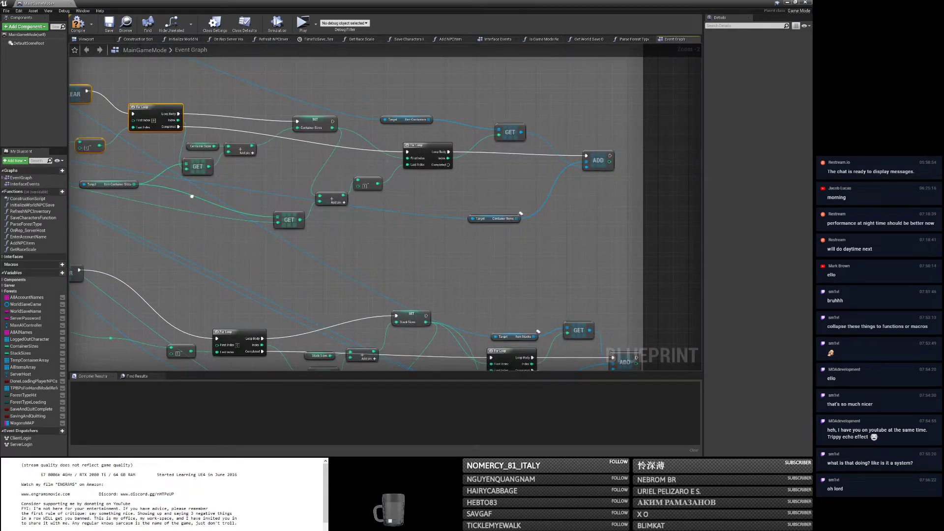
drag(355, 133, 419, 182)
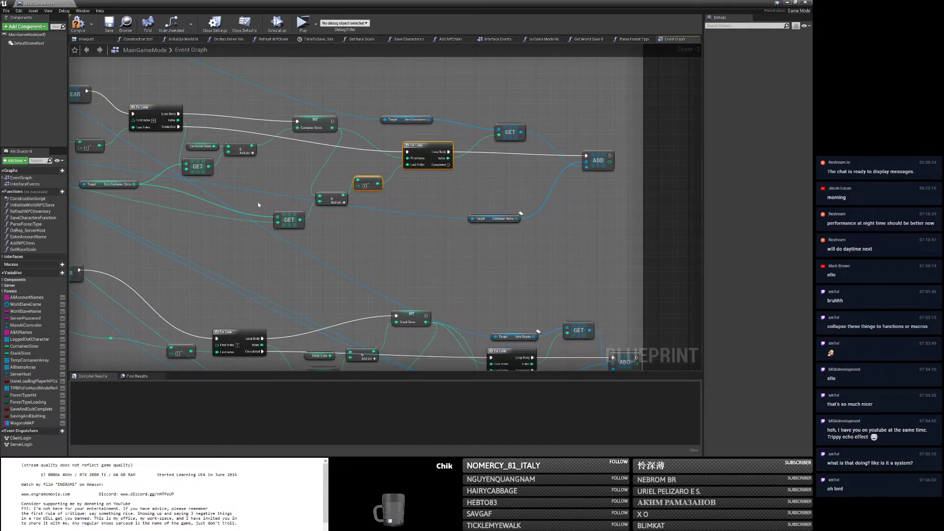
click(425, 167)
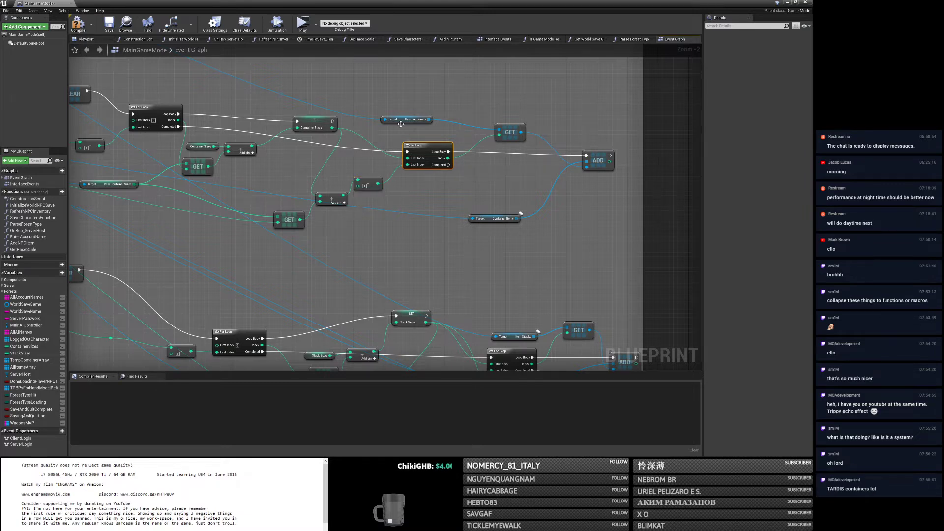
Review the first For Loop's index range and Item Container Sizes getters, following them to the final Add node.
right_drag(355, 158, 482, 182)
drag(426, 212, 225, 127)
right_drag(219, 139, 391, 154)
drag(318, 102, 500, 225)
right_drag(542, 226, 267, 221)
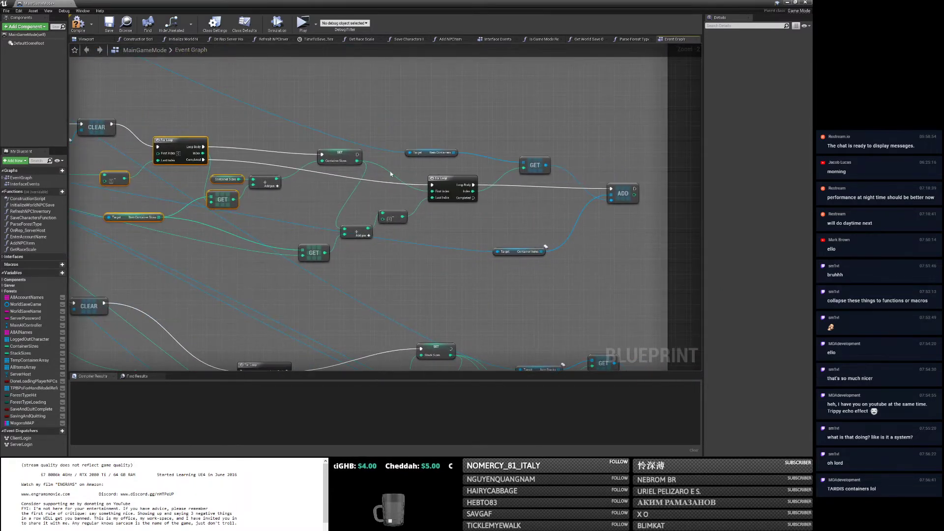
right_drag(156, 160, 274, 145)
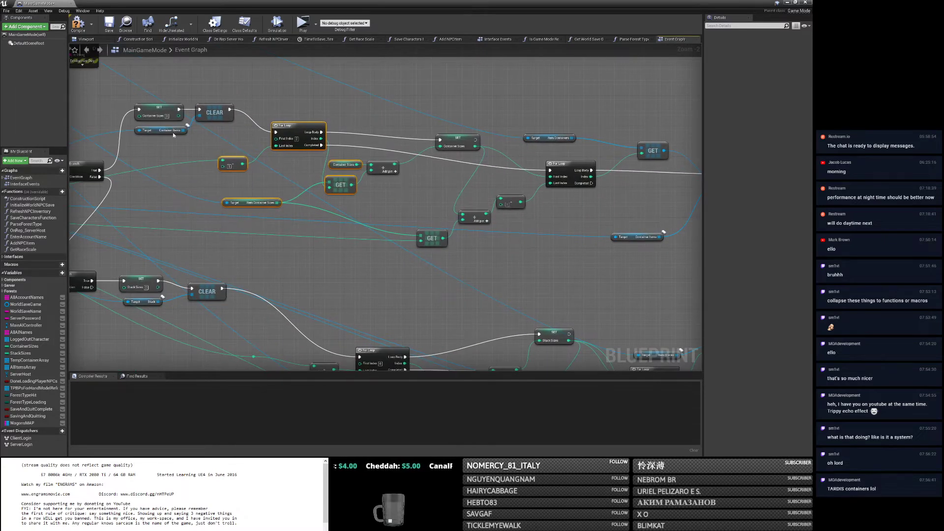
right_drag(561, 162, 366, 143)
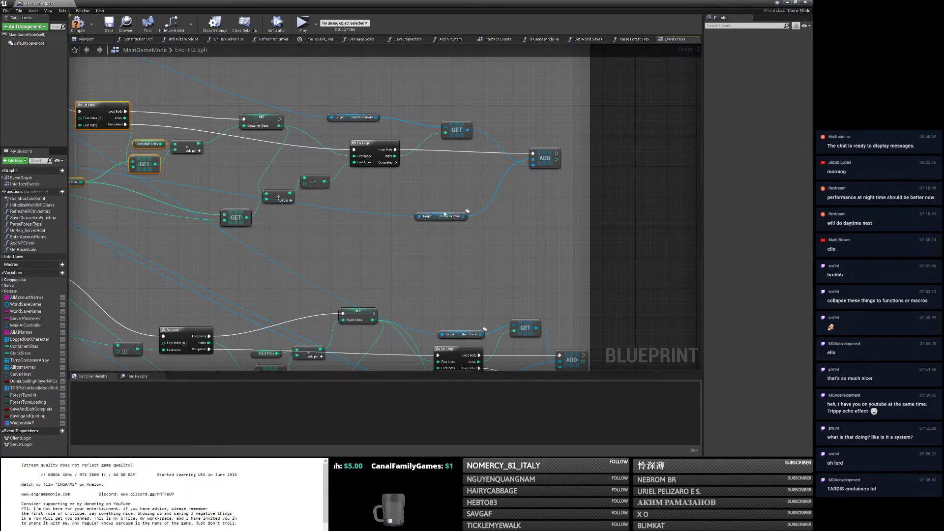
right_drag(392, 203, 644, 228)
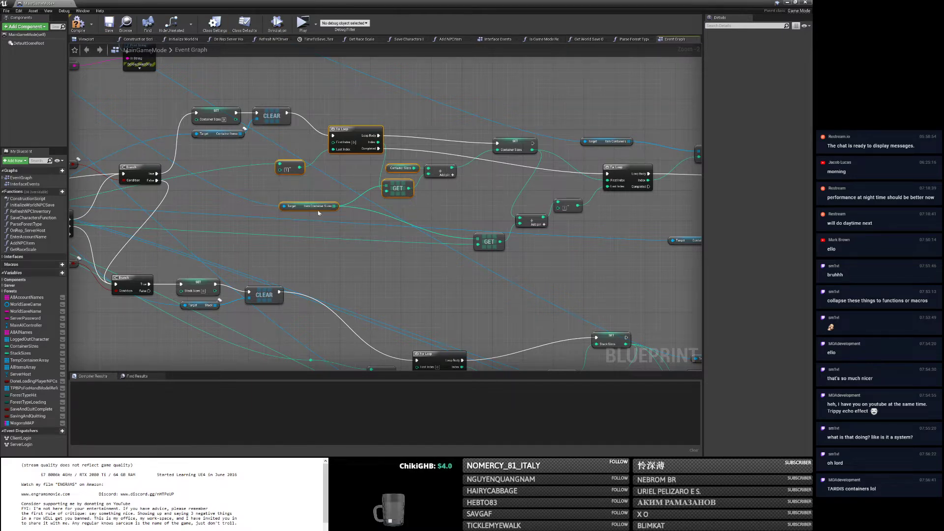
Compile and save MainGameMode, launch the standalone game preview and bring its login screen into view.
scroll(292, 198, down, 3)
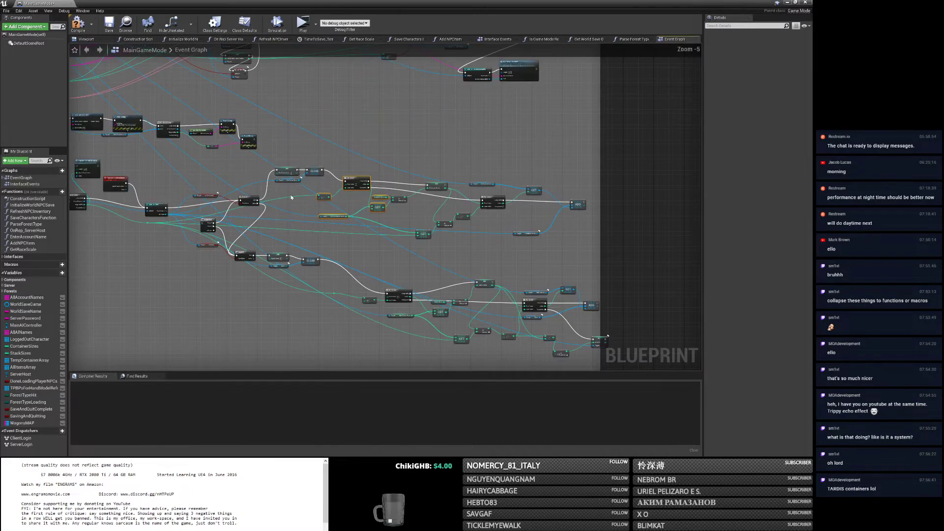
click(109, 27)
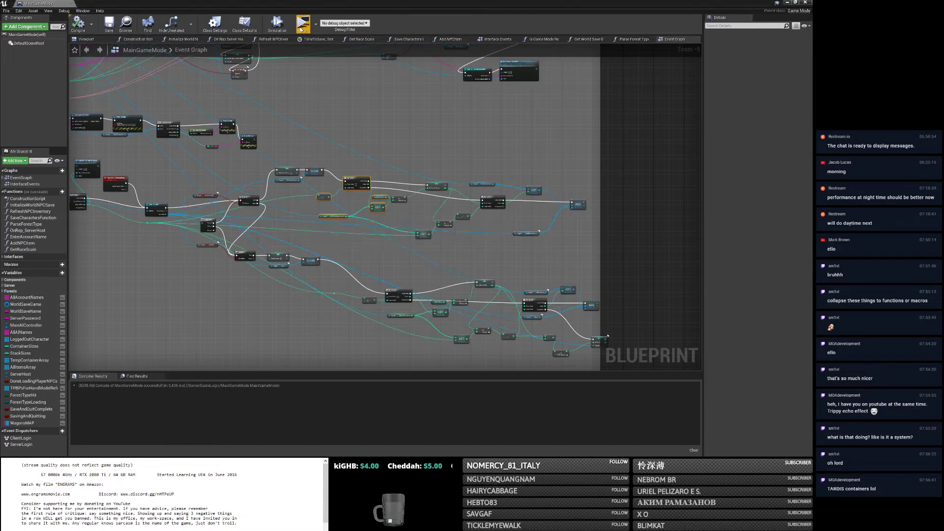
click(787, 4)
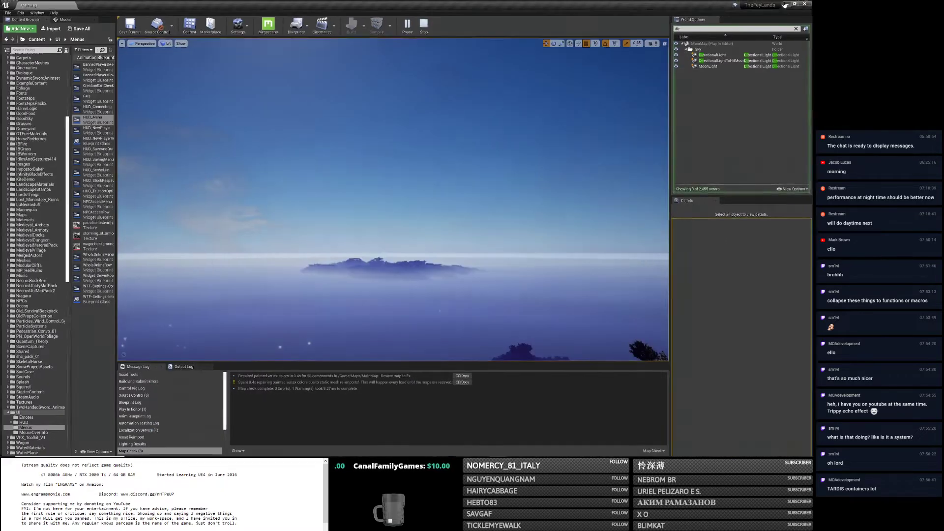
click(787, 4)
double_click(522, 151)
text(at)
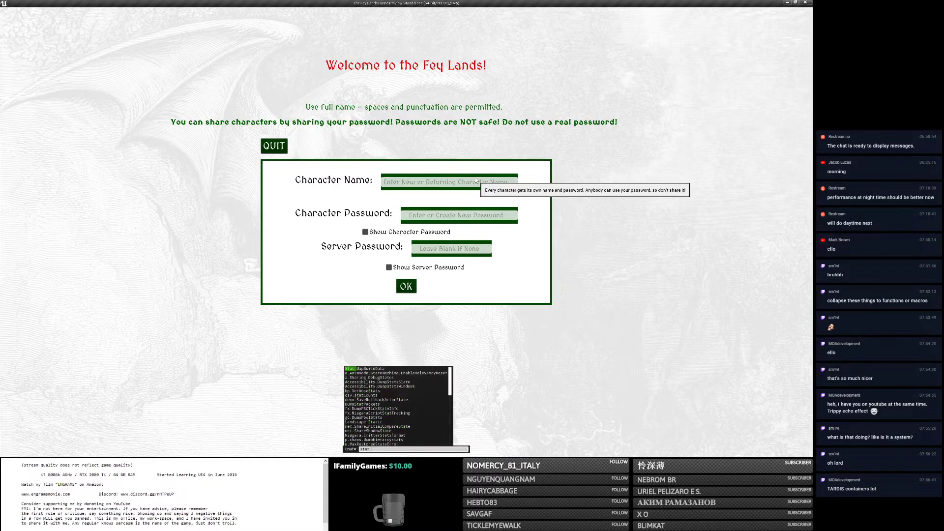
key(Escape)
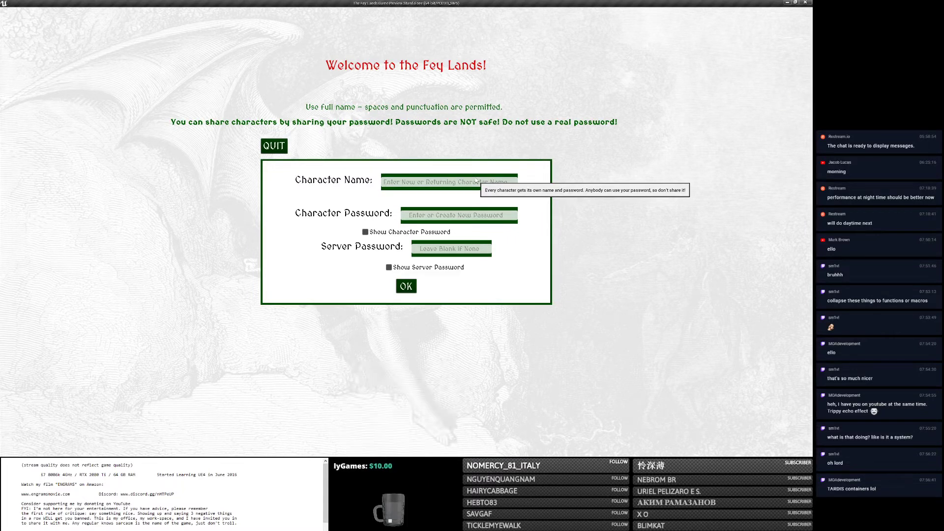
Log into the Fey Lands by entering the character name and the character password.
click(475, 180)
text(q)
key(Tab)
text(q)
click(411, 285)
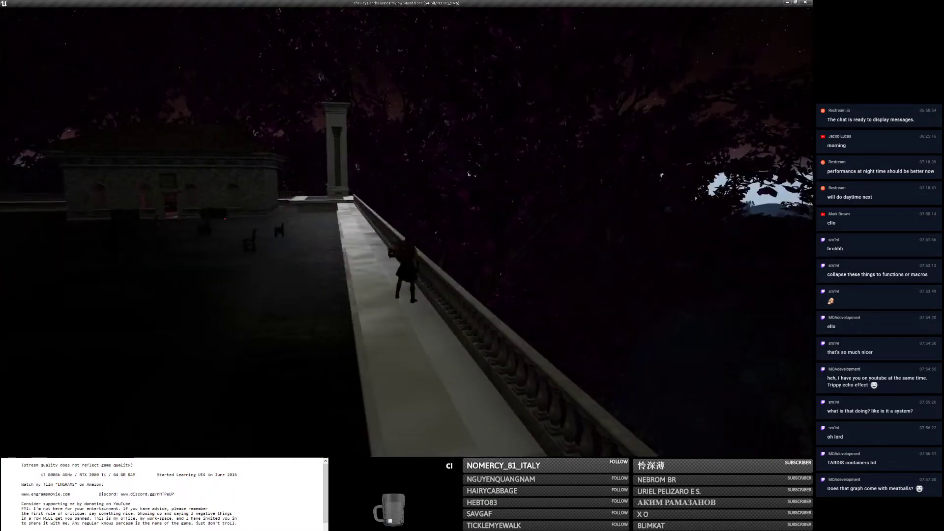
Open the character's inventory and stow the left-hand lantern in the hip pouch.
right_drag(462, 231, 459, 232)
key(i)
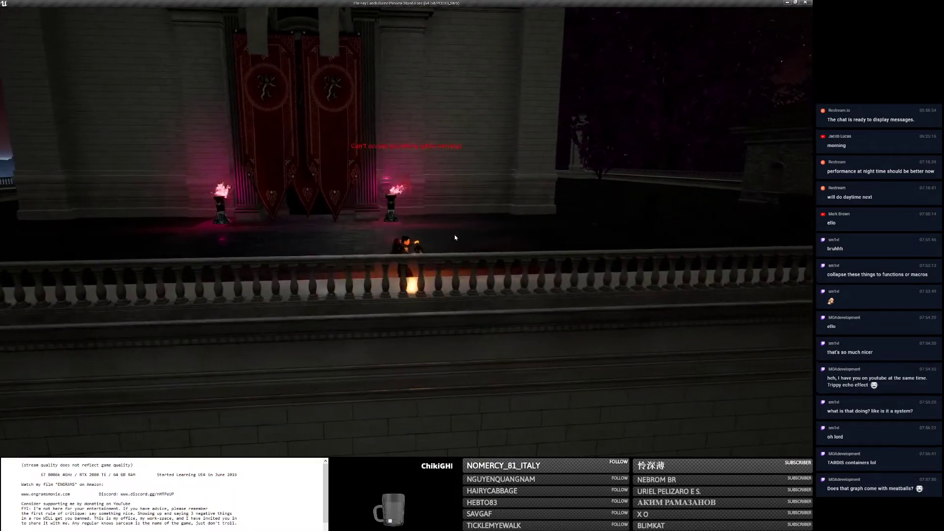
key(i)
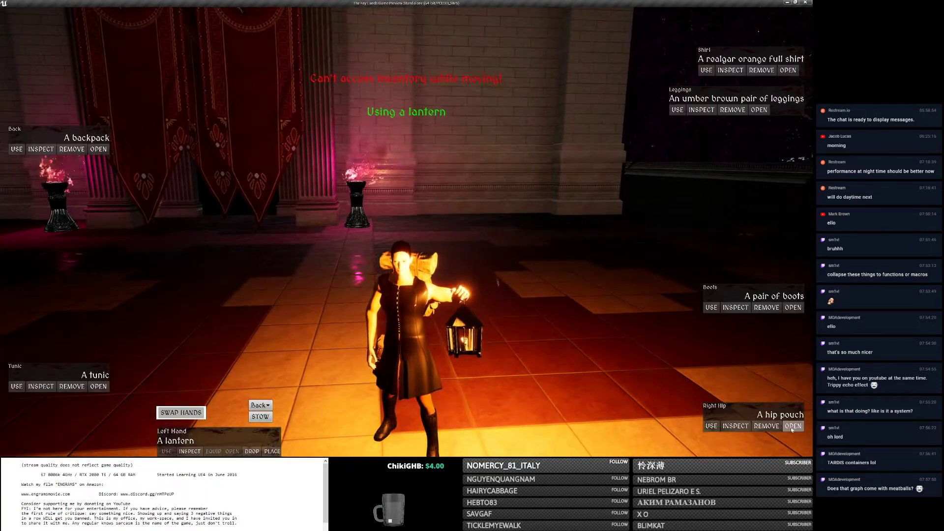
click(792, 426)
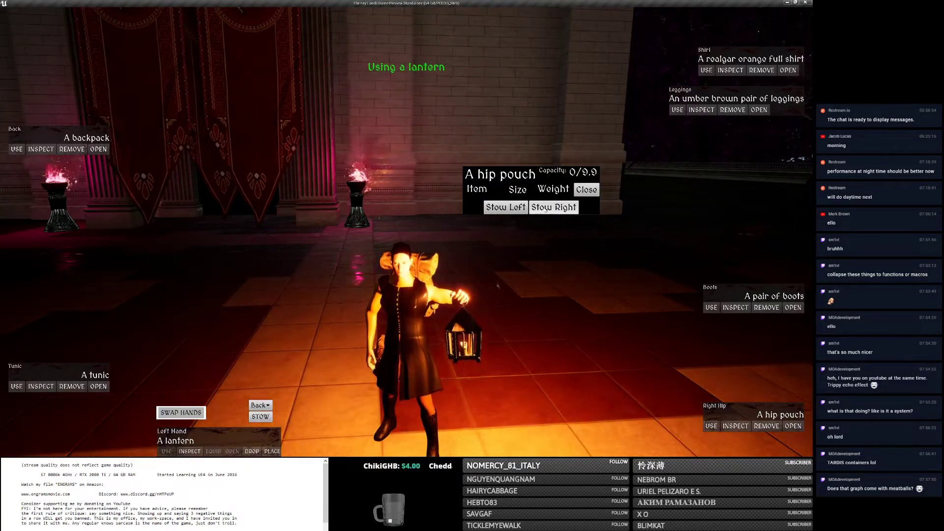
click(514, 208)
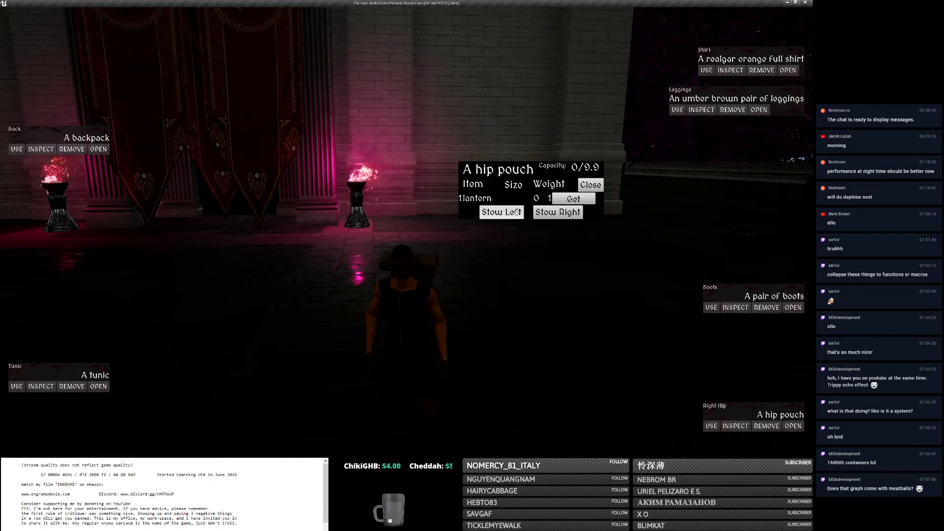
Remove the hip pouch and try to stow it in the opened backpack, closing the inventory when done.
click(98, 149)
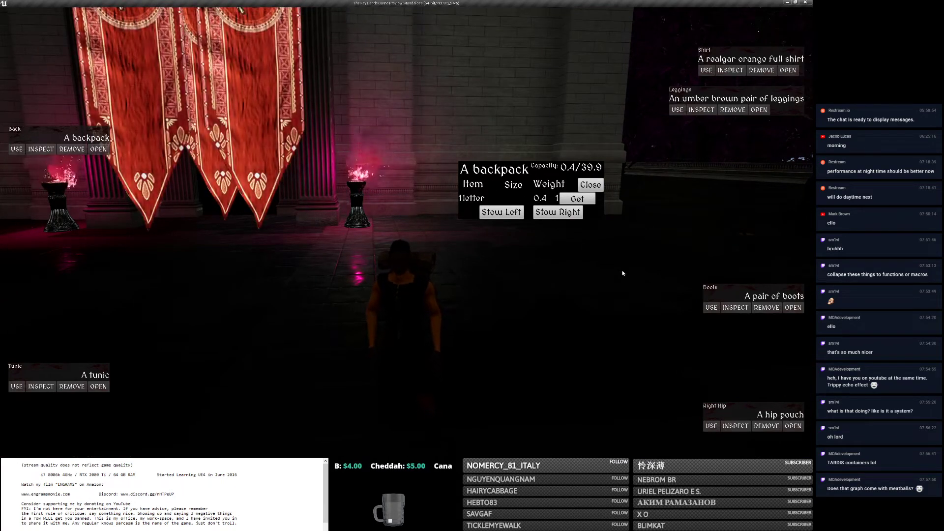
click(766, 426)
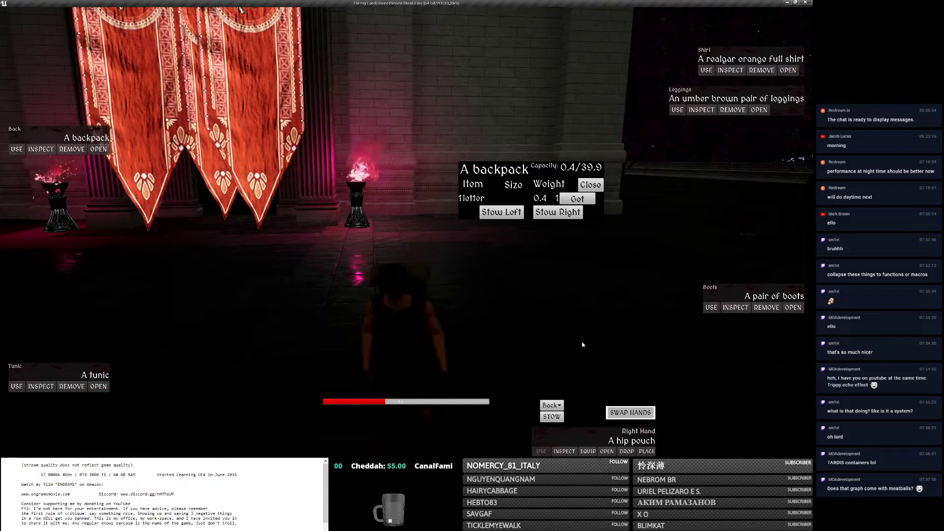
click(560, 213)
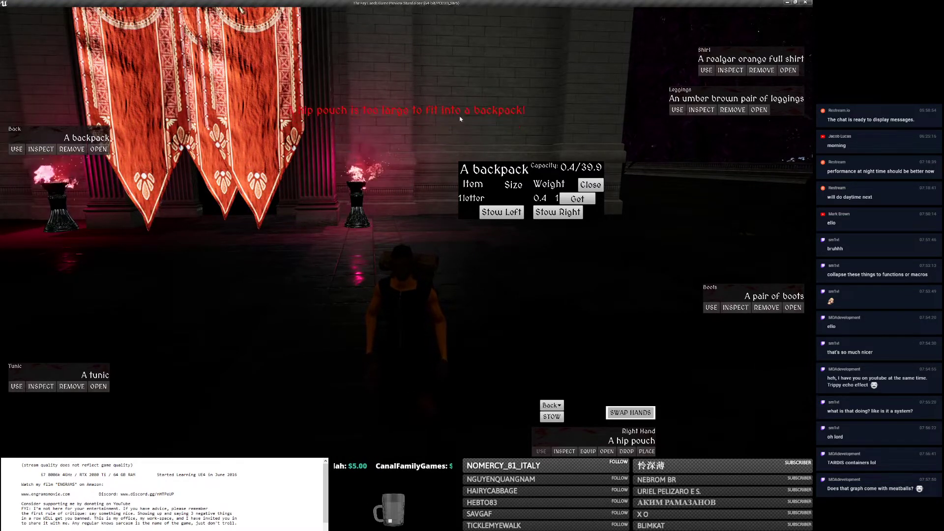
right_drag(363, 70, 365, 135)
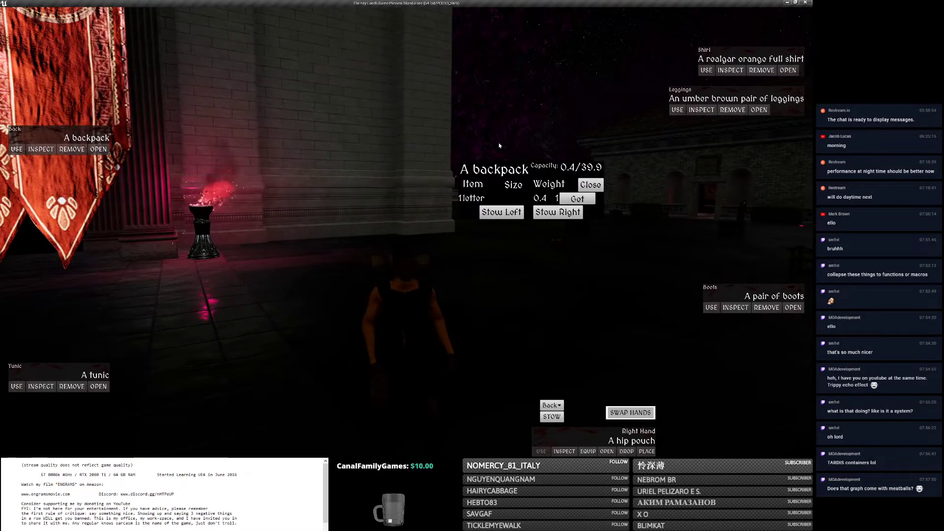
click(589, 185)
key(i)
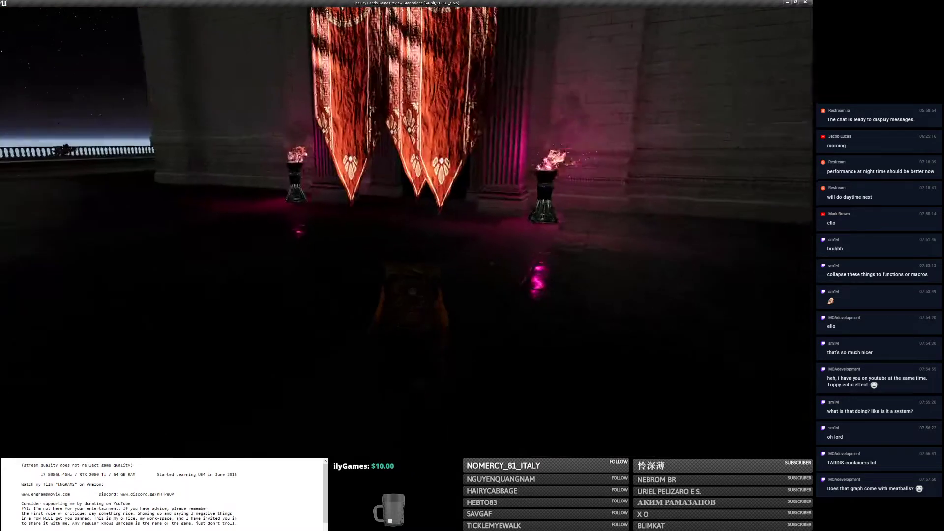
Walk the character past the hanging red banners to continue the in-game test.
key(w)
key(w)
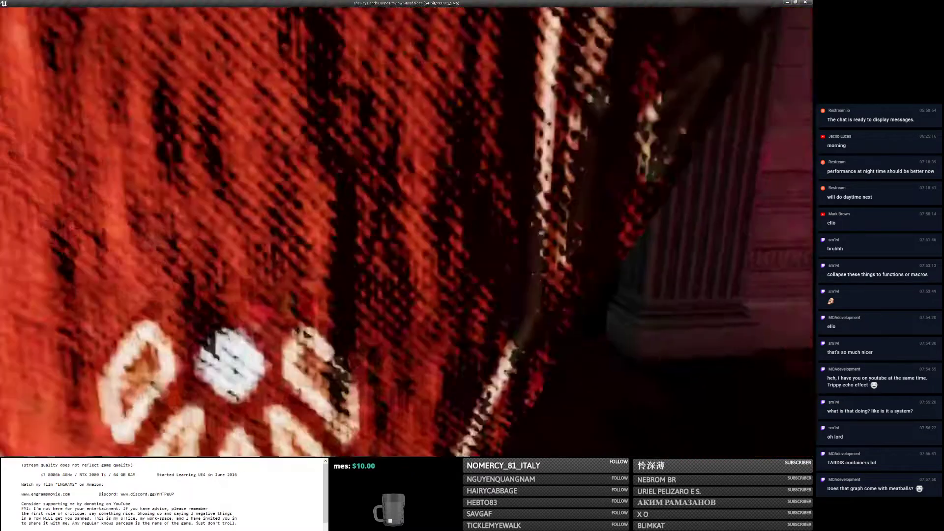
key(w)
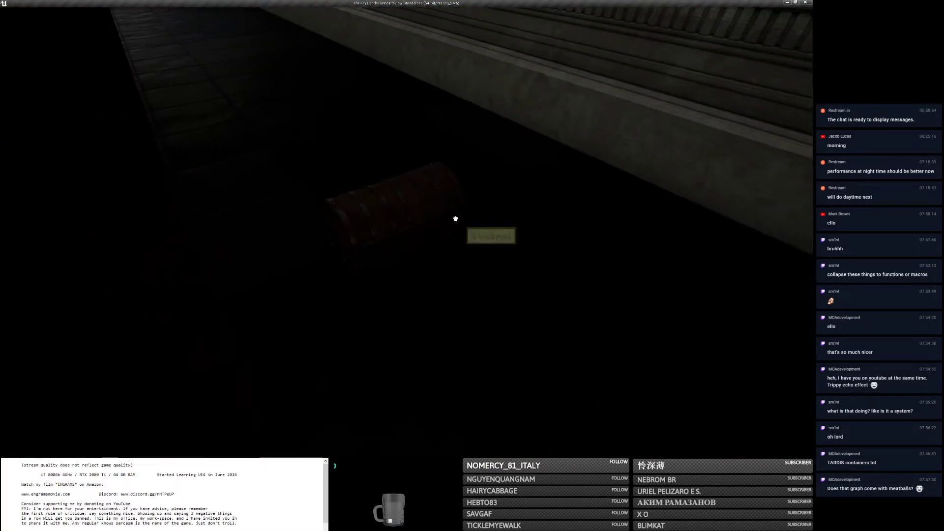
Walk the character through the stone building and surrounding courtyard at night, examining the dark scene and its magenta lighting.
click(452, 218)
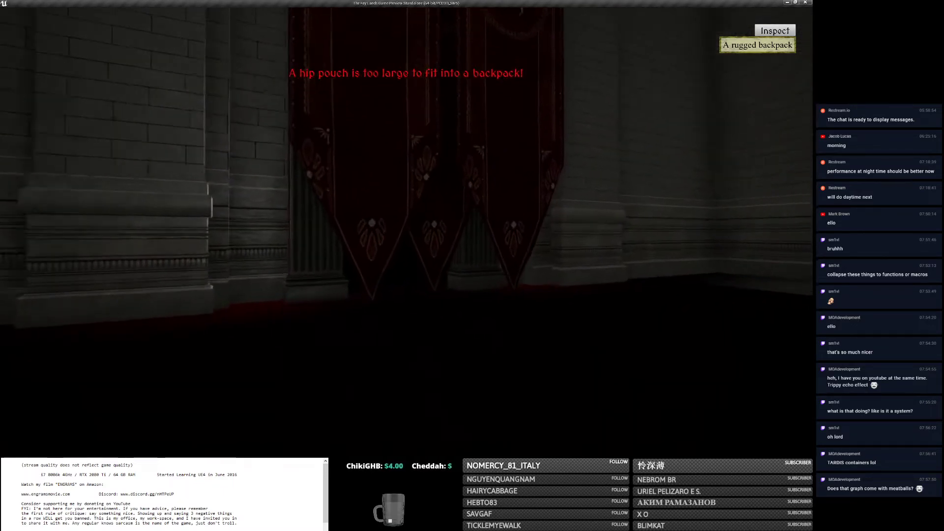
key(w)
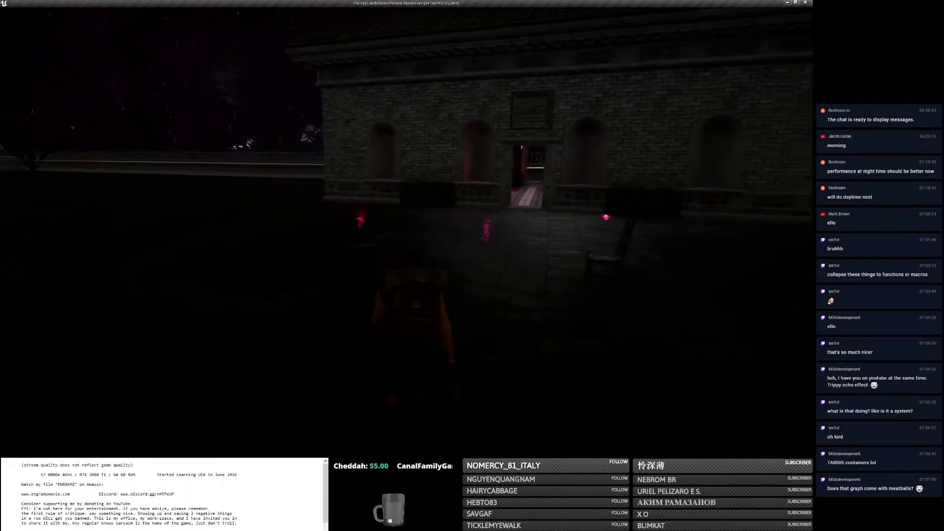
key(w)
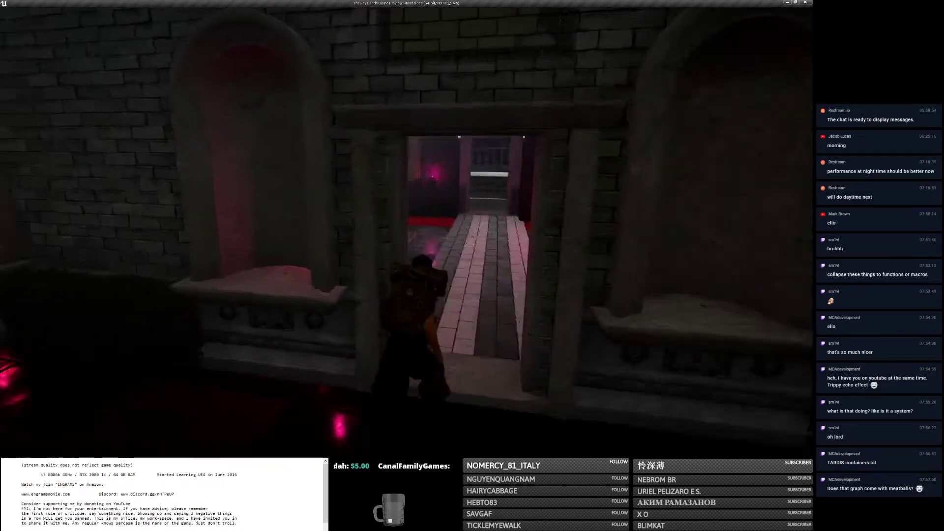
key(w)
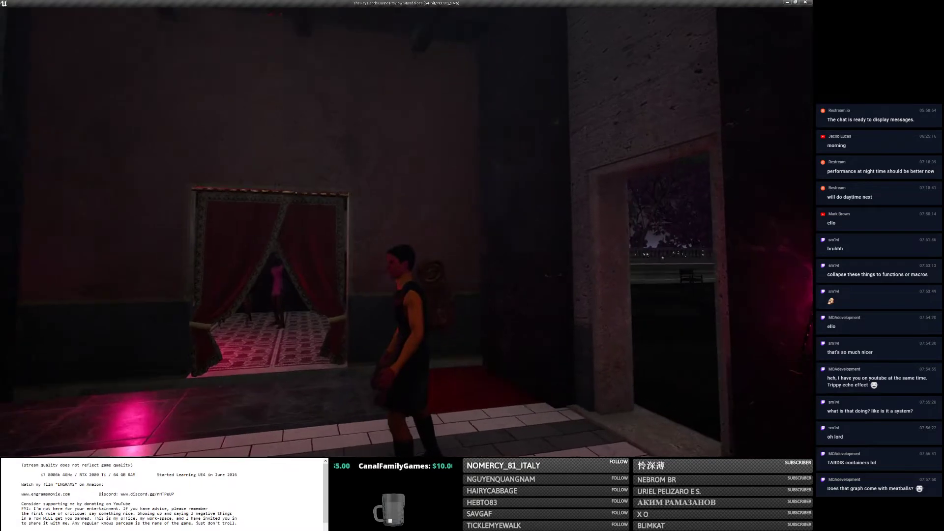
key(w)
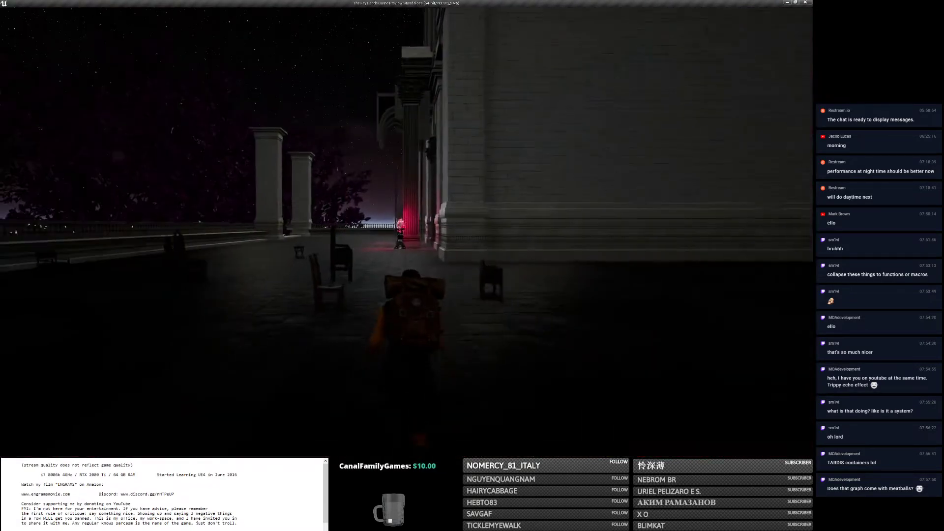
key(w)
key(Escape)
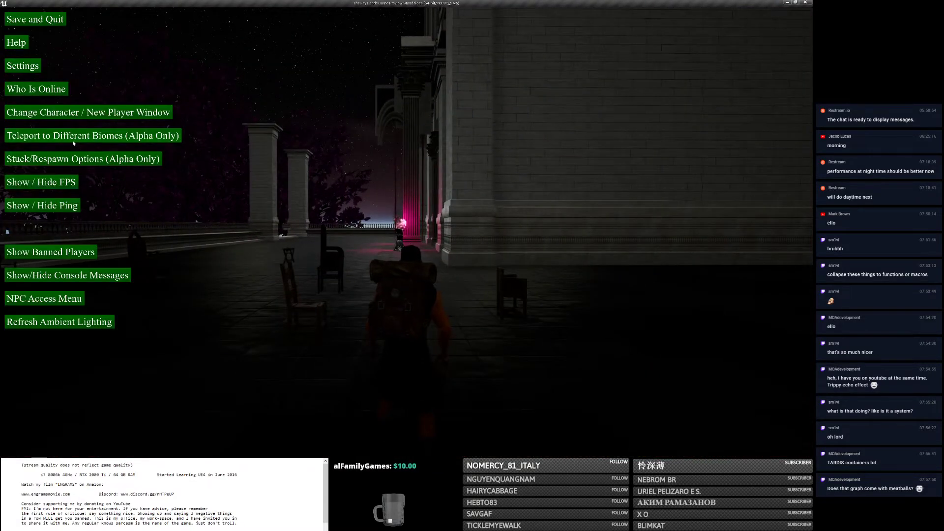
right_drag(73, 140, 371, 149)
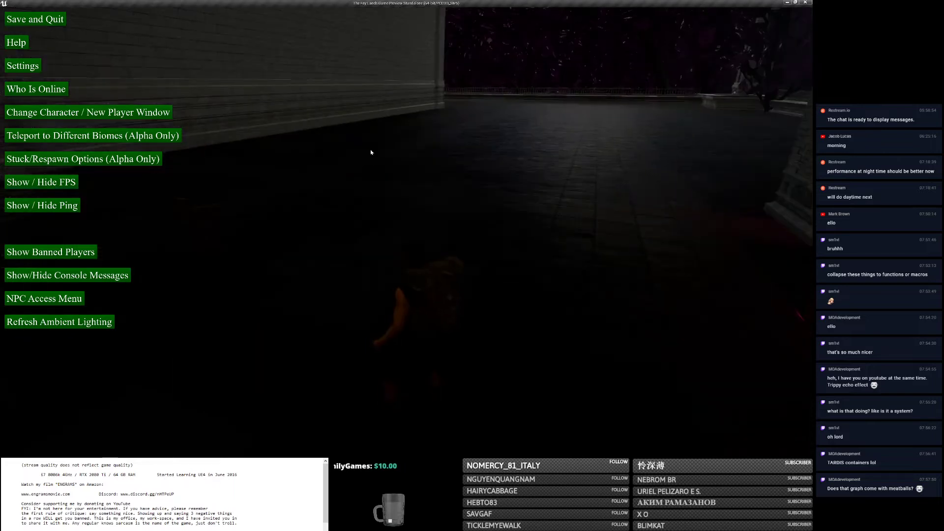
key(Escape)
right_drag(362, 188, 511, 193)
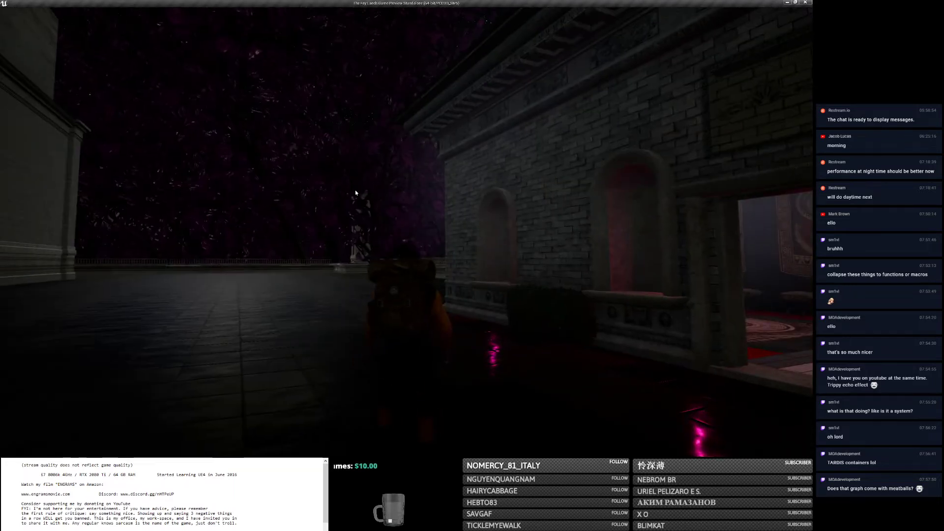
Check the contents of the character's worn backpack from the inventory, at two spots in the courtyard, closing it each time.
key(i)
click(99, 150)
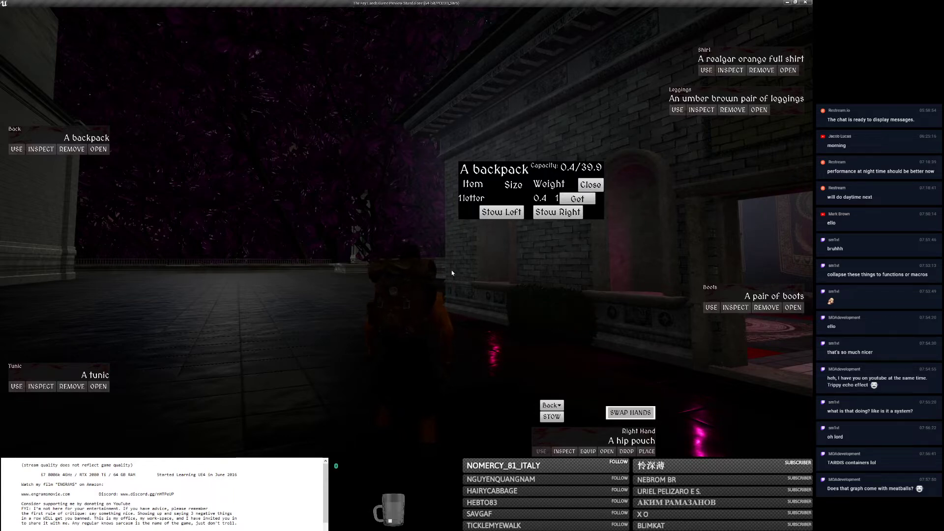
click(591, 186)
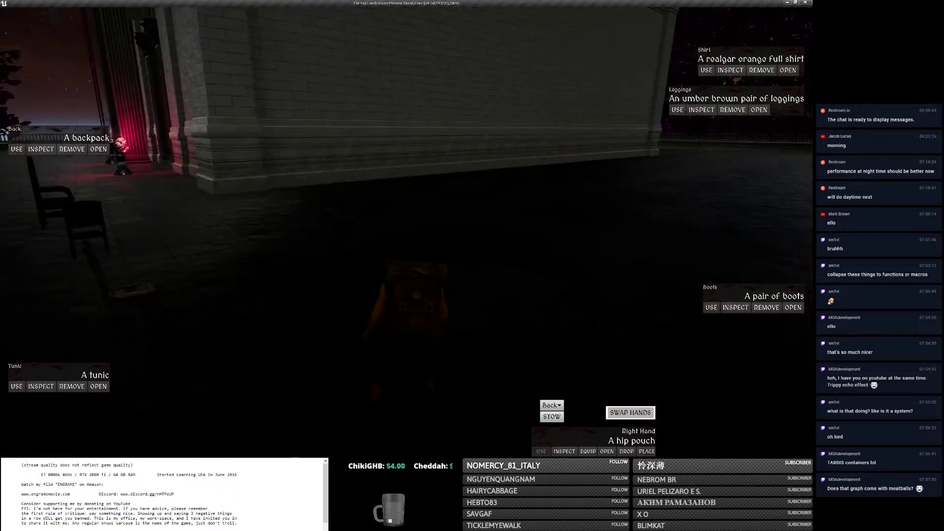
key(Tab)
key(w)
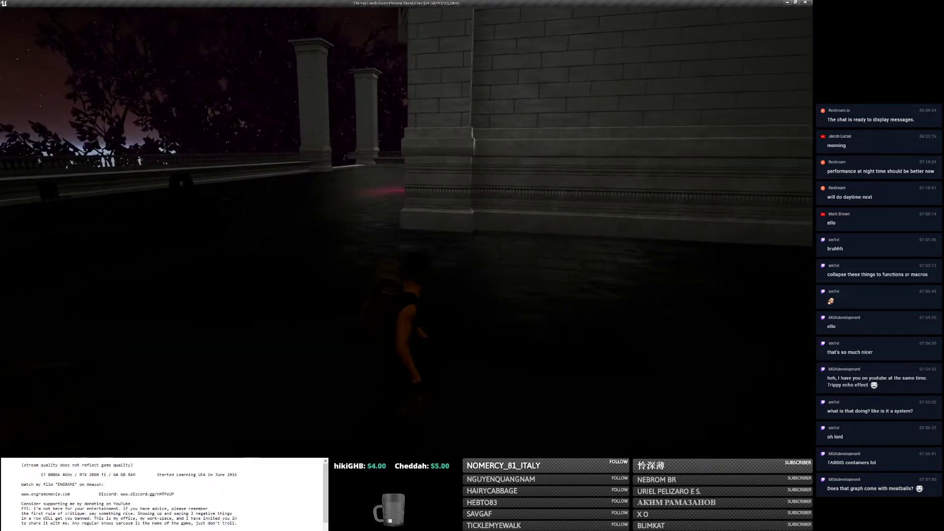
key(Tab)
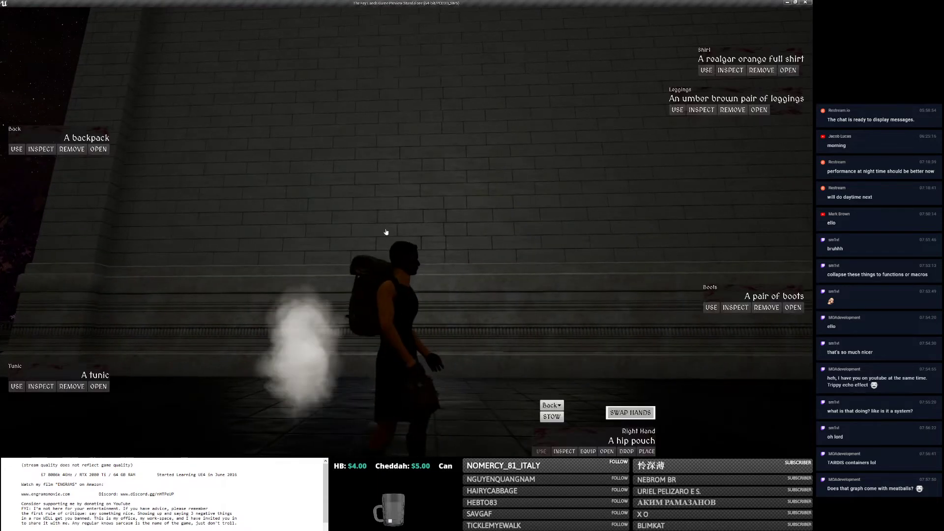
click(99, 149)
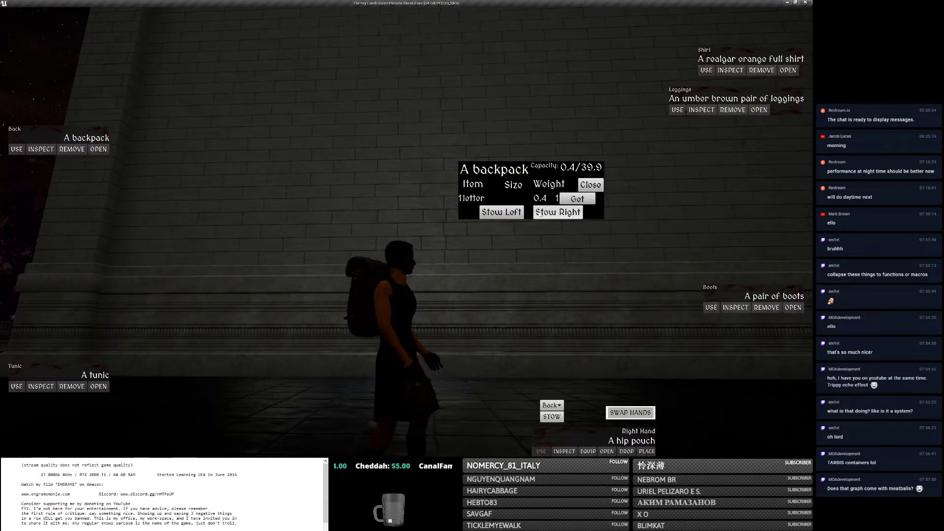
click(590, 184)
Teleport the character to the Highland Crossings biome.
key(Escape)
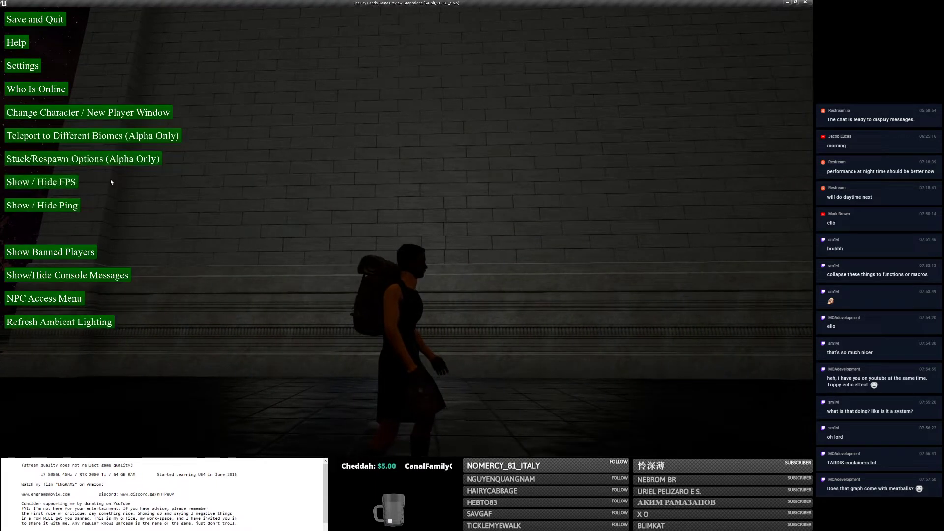
click(92, 137)
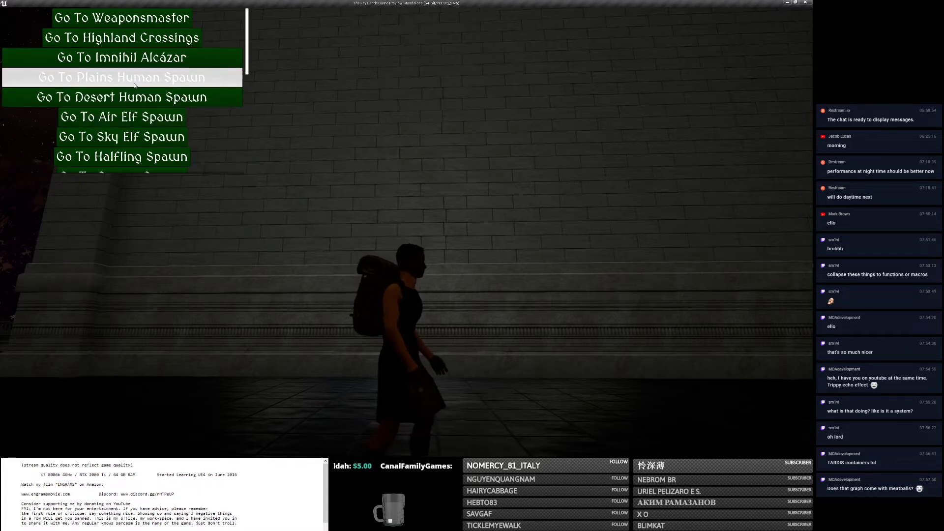
click(135, 45)
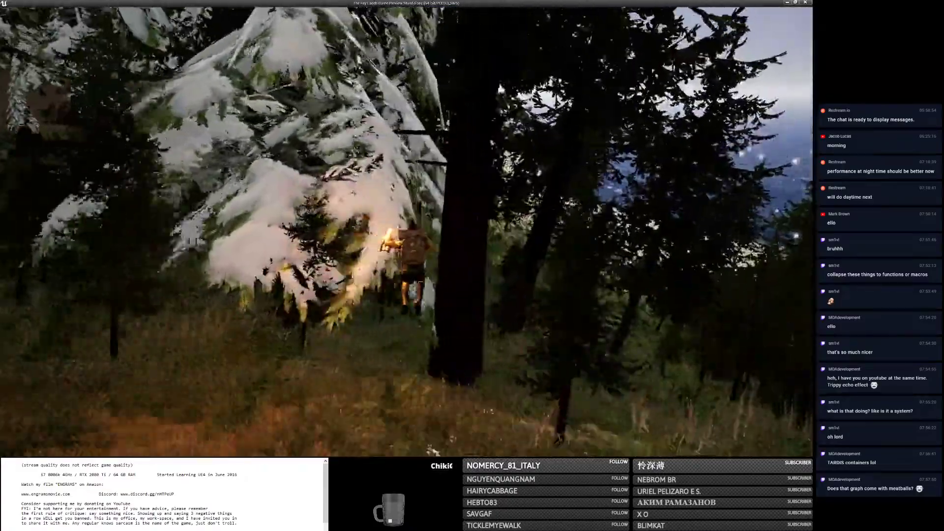
Run the lantern-carrying character through the snowy highland forest to examine the trees, grass and bare ground at night.
key(w)
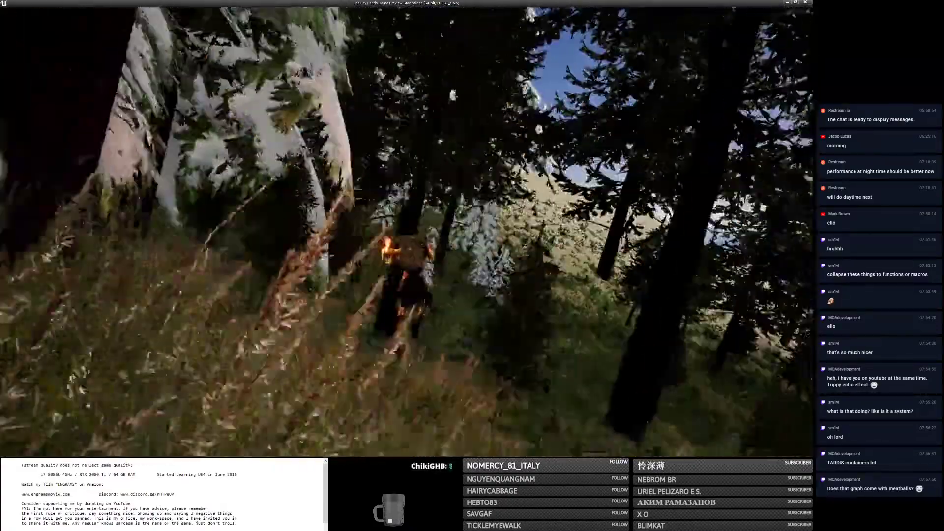
key(w)
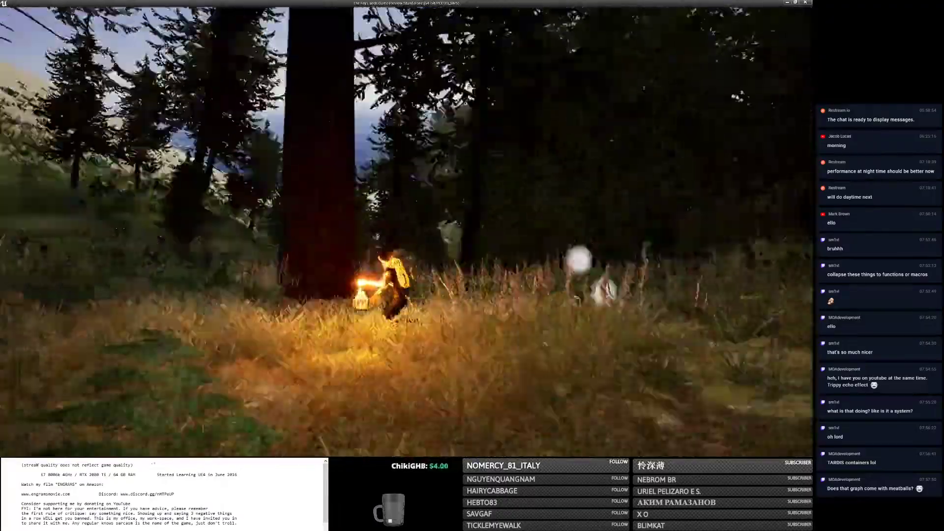
key(w)
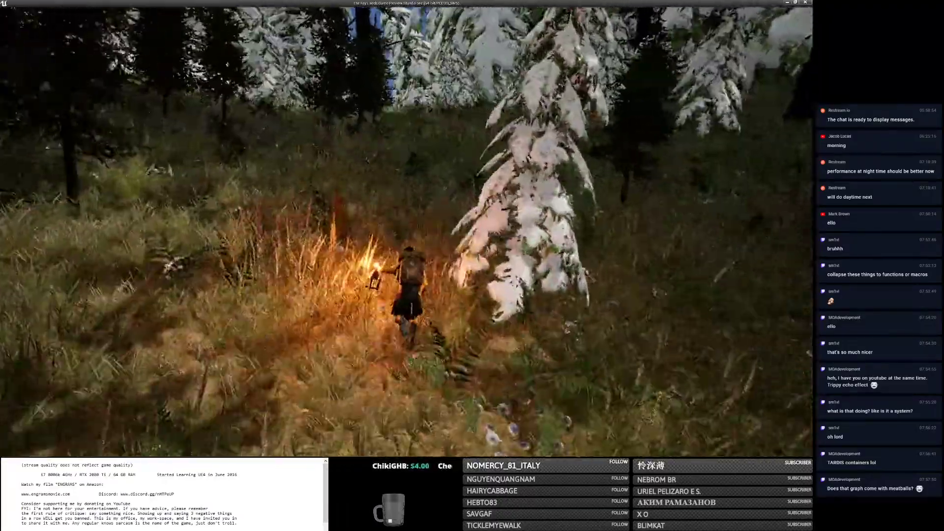
key(w)
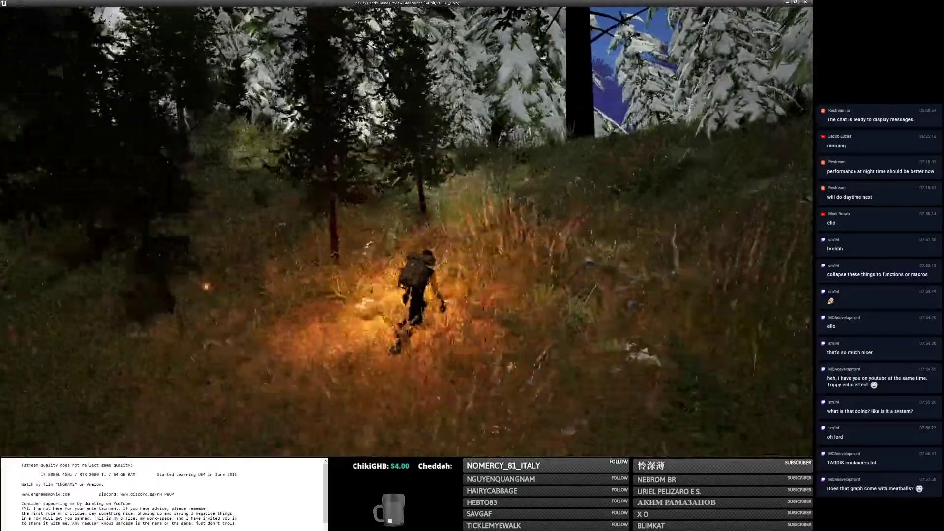
key(w)
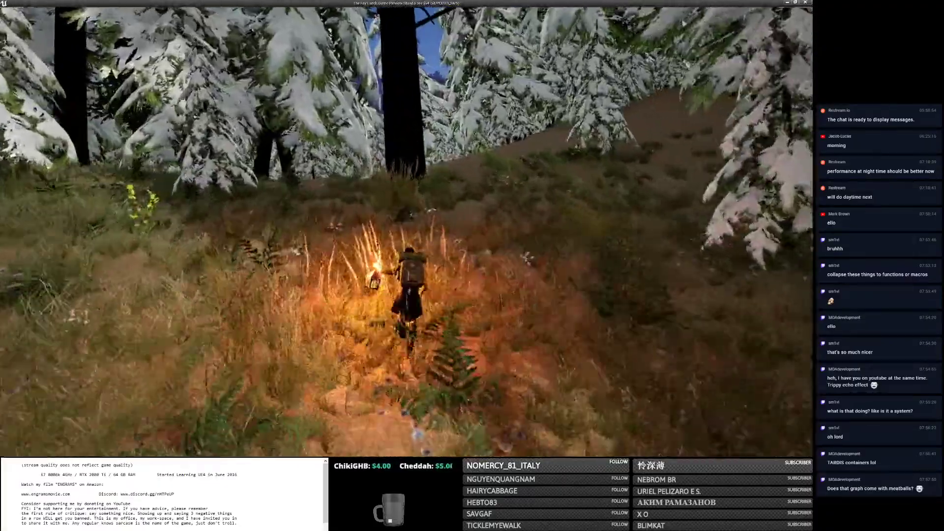
key(w)
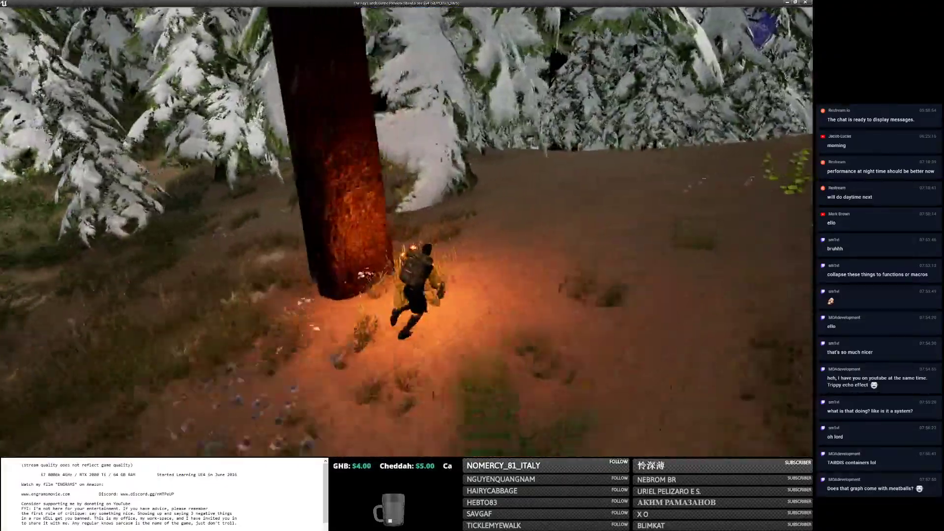
key(w)
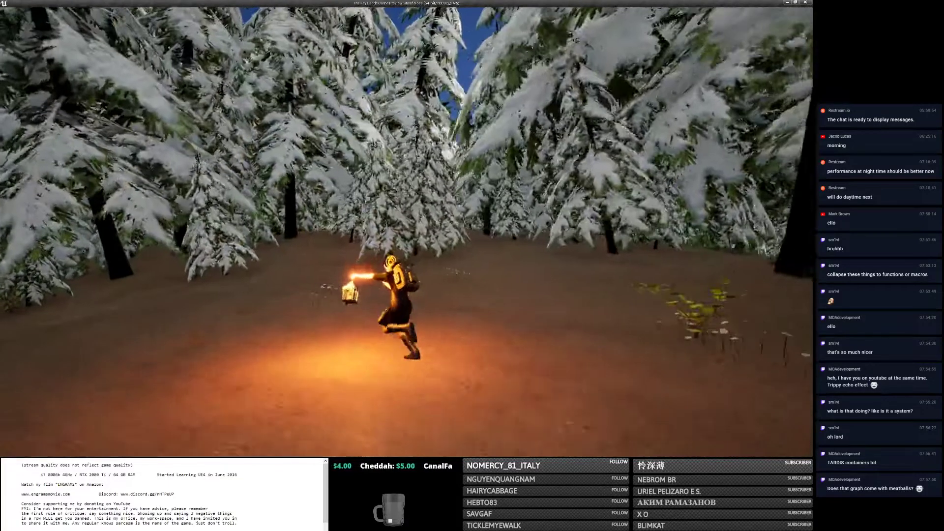
Switch to the Unreal Editor, search the level's actors for "carp" and focus the view on NPCHighlandCarpenterTutorial.
key(alt+Tab)
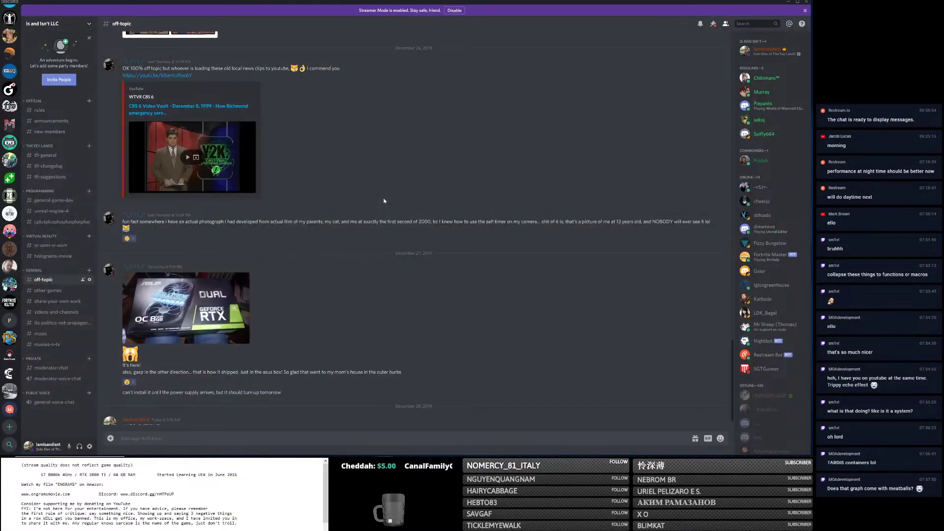
key(alt+Tab)
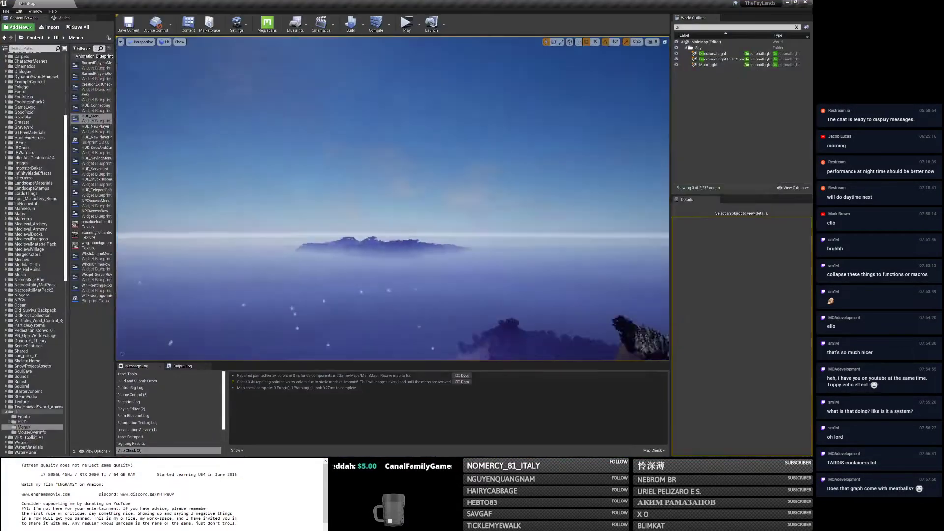
right_drag(392, 198, 506, 244)
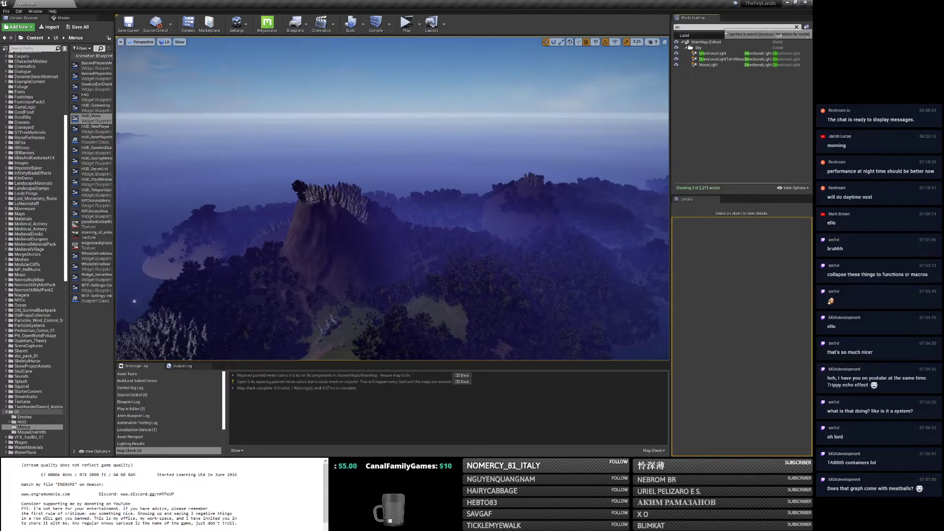
click(796, 27)
text(carp)
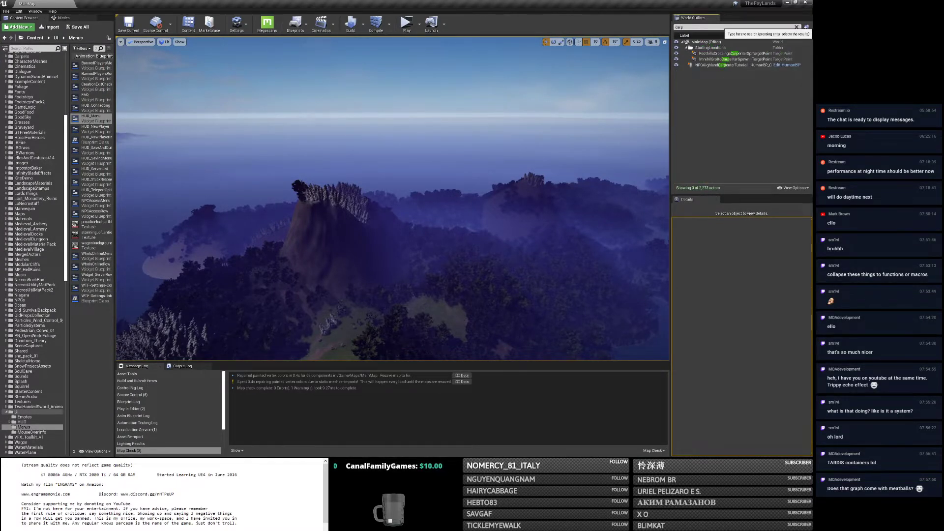
click(719, 66)
double_click(719, 66)
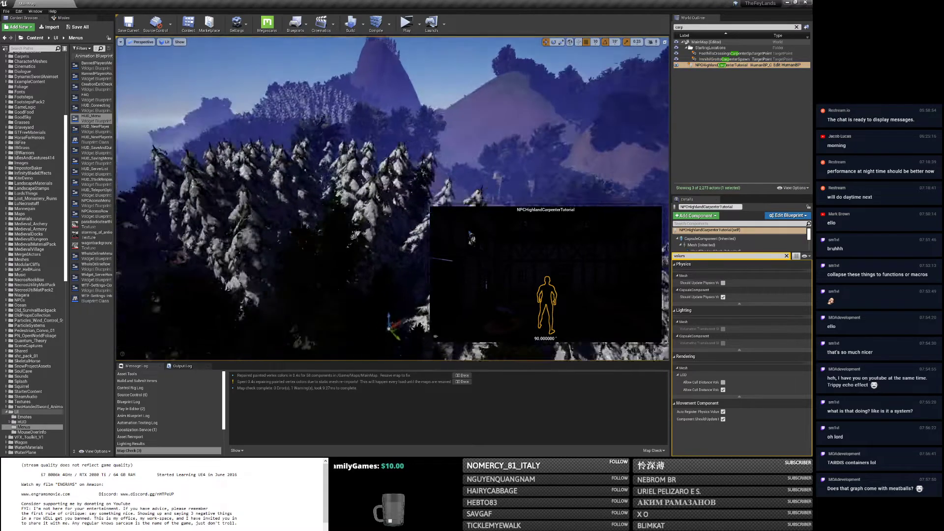
right_drag(392, 199, 438, 251)
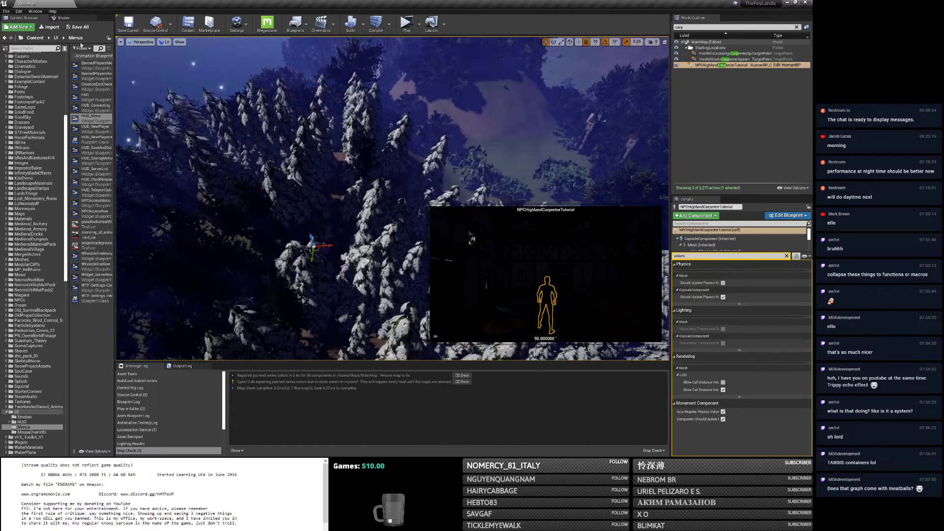
Enter Landscape mode with the Manage Selection tool active, and clear the actor search filter.
click(55, 18)
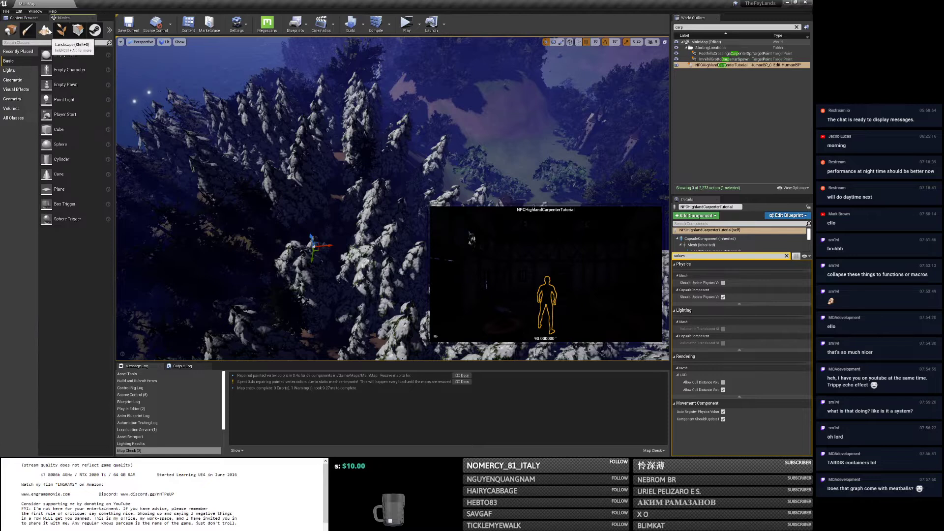
click(47, 31)
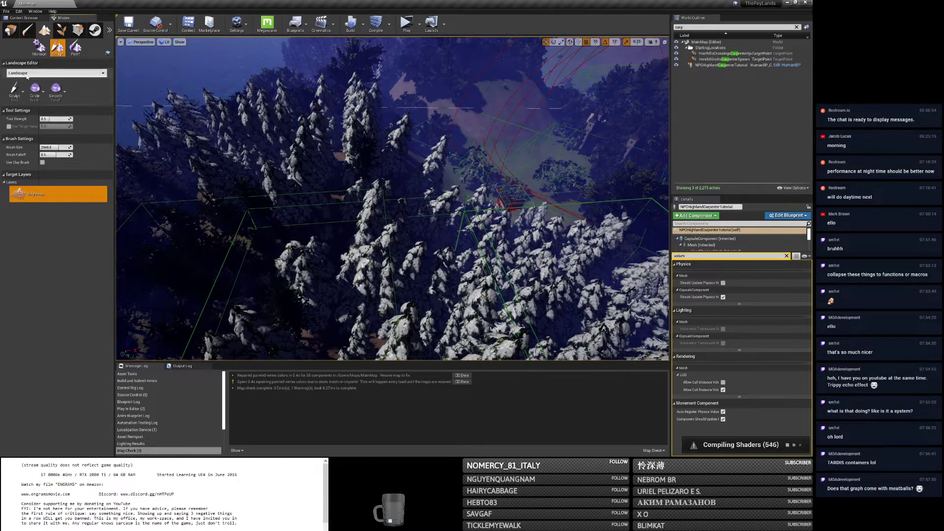
click(20, 96)
right_drag(344, 206, 344, 187)
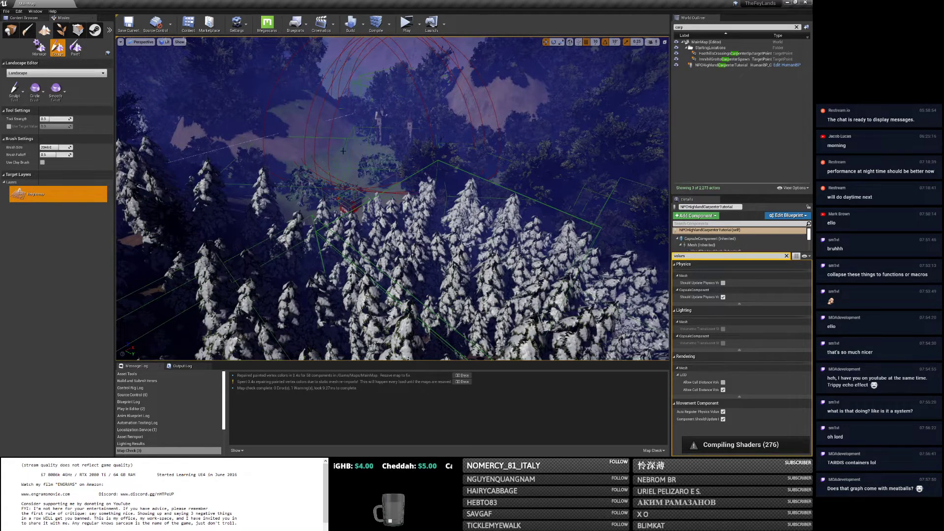
right_drag(385, 135, 373, 127)
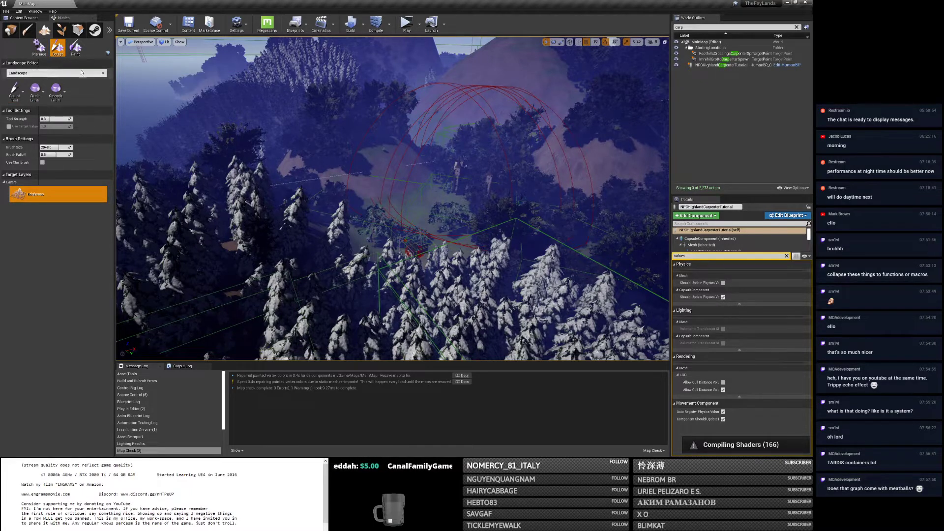
click(39, 48)
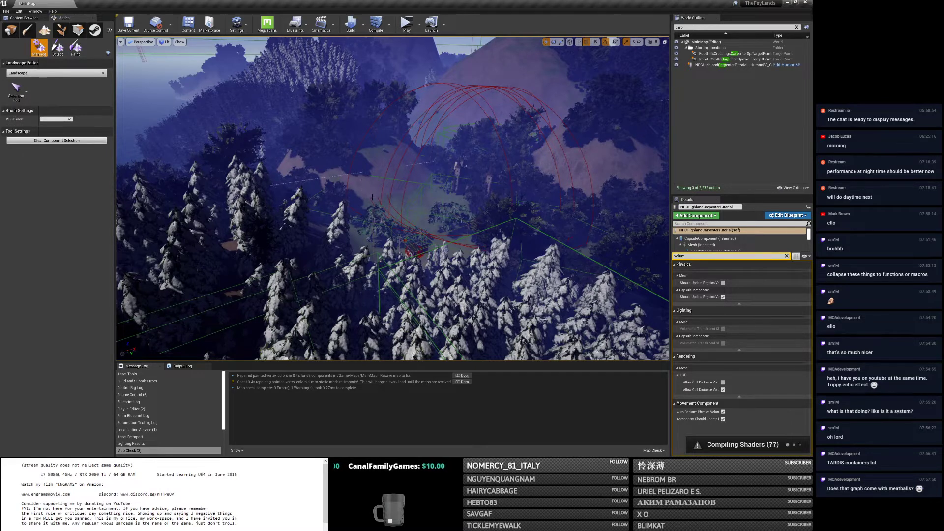
click(796, 27)
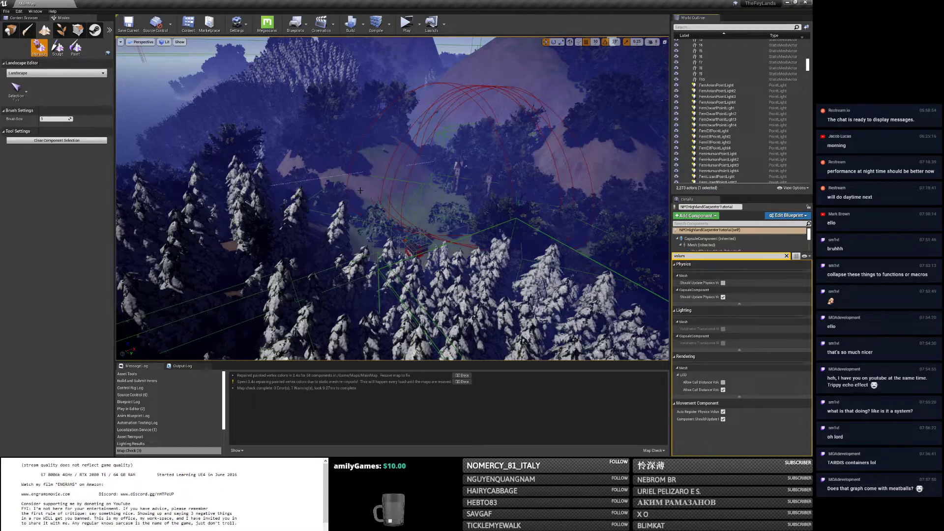
Select Landscape2 in the viewport and activate the Flatten tool in Landscape Sculpt mode.
click(10, 30)
click(371, 187)
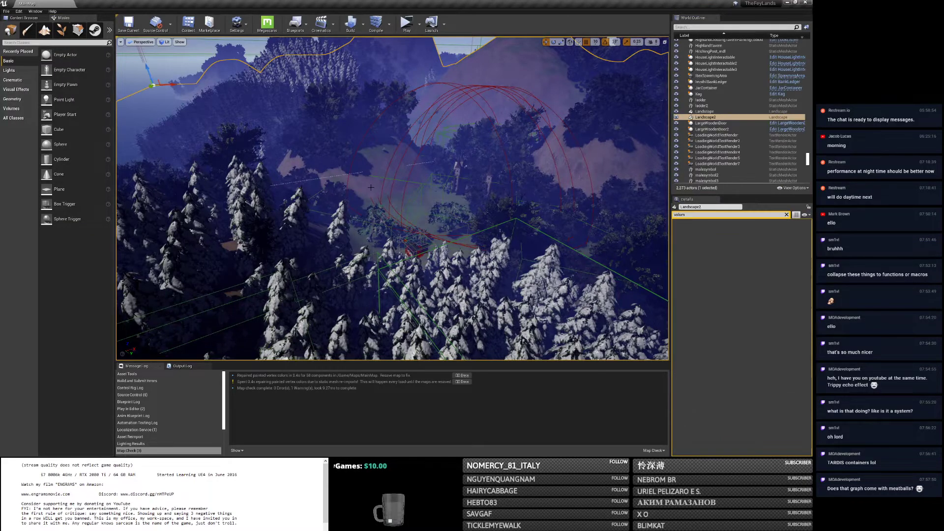
click(44, 30)
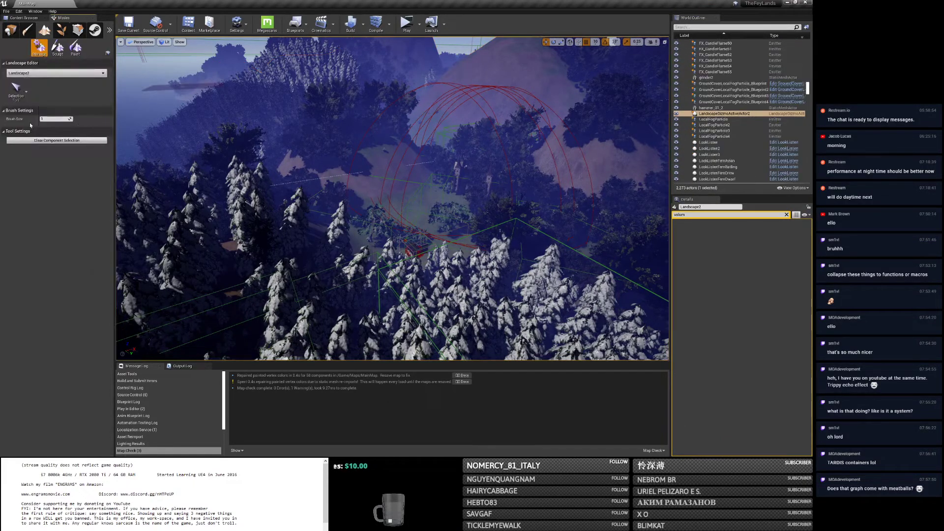
click(55, 48)
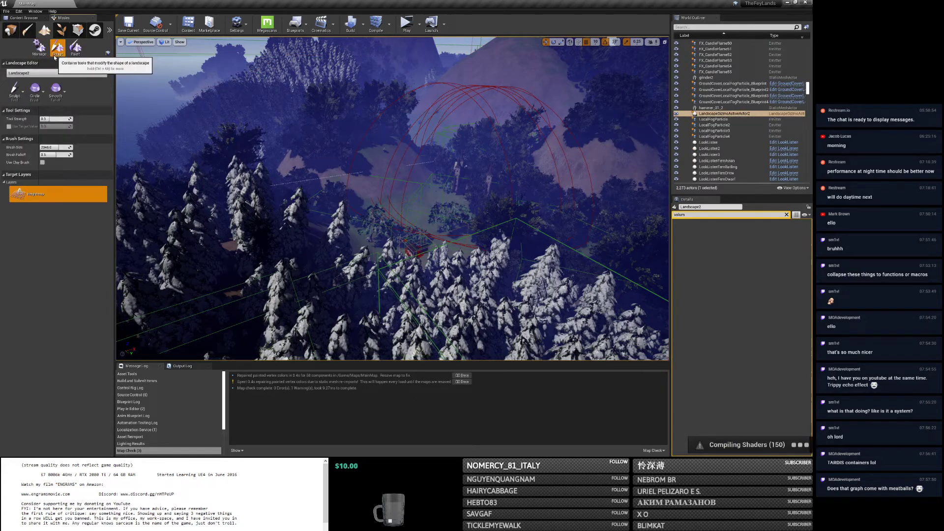
click(17, 96)
click(21, 158)
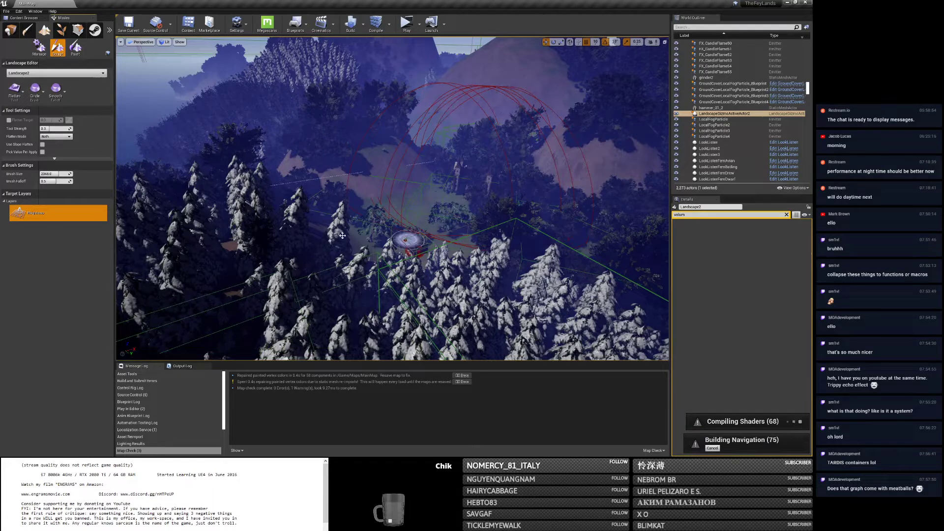
Flatten the snowy forest ground near the hut with brush size 8192, and raise the tool strength to 1.0.
drag(49, 182, 51, 182)
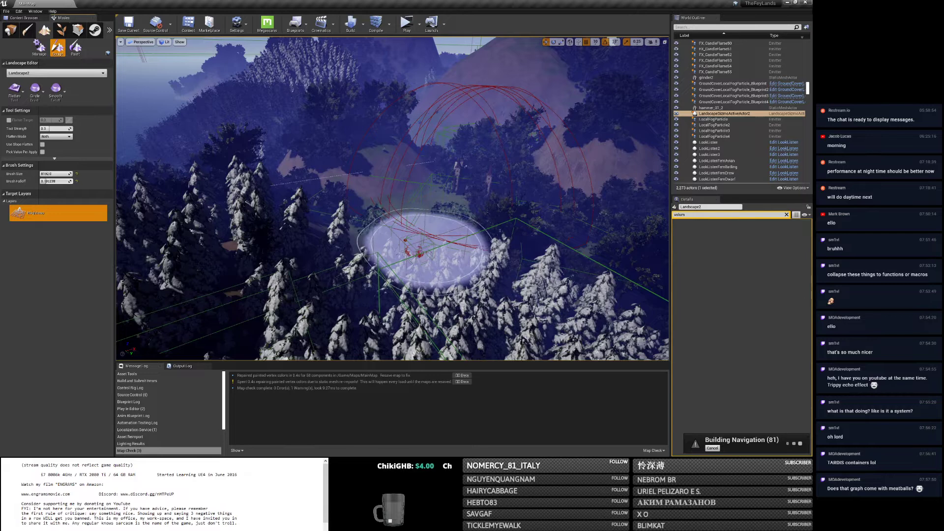
mouse_move(410, 252)
mouse_down()
mouse_move(255, 282)
mouse_move(280, 306)
mouse_move(360, 318)
mouse_move(304, 257)
mouse_move(252, 253)
mouse_move(214, 291)
mouse_move(226, 328)
mouse_move(211, 312)
mouse_move(295, 337)
mouse_move(379, 333)
mouse_move(395, 289)
mouse_up()
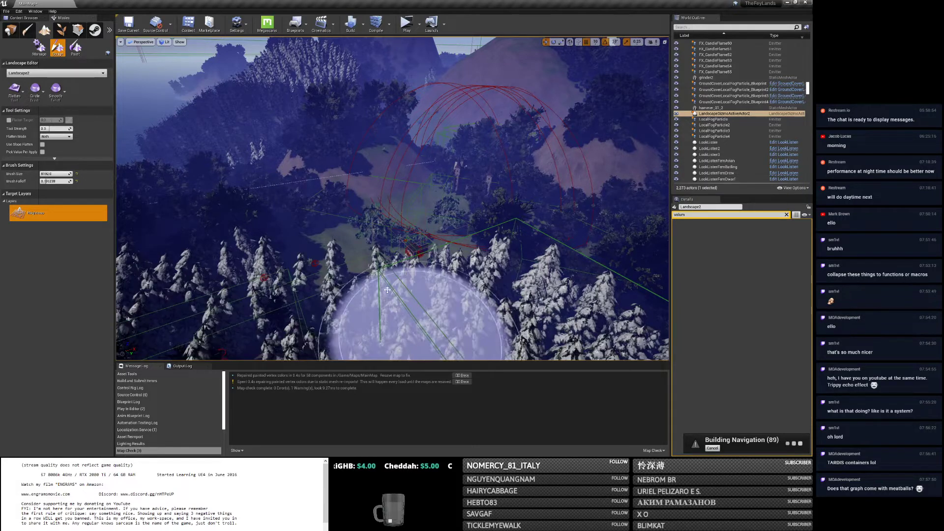
drag(50, 129, 73, 128)
right_drag(367, 190, 346, 224)
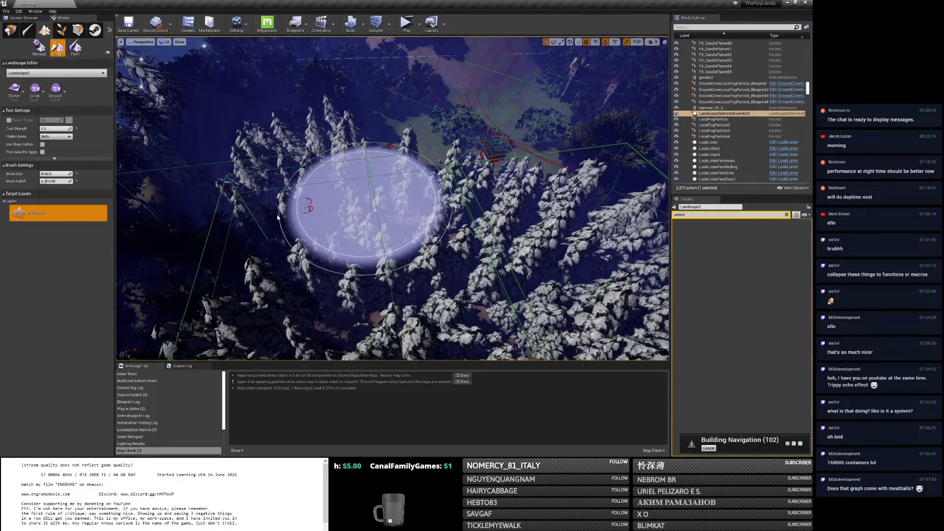
key(w)
mouse_move(309, 197)
right_down()
mouse_move(291, 214)
mouse_move(313, 184)
right_up()
key(s)
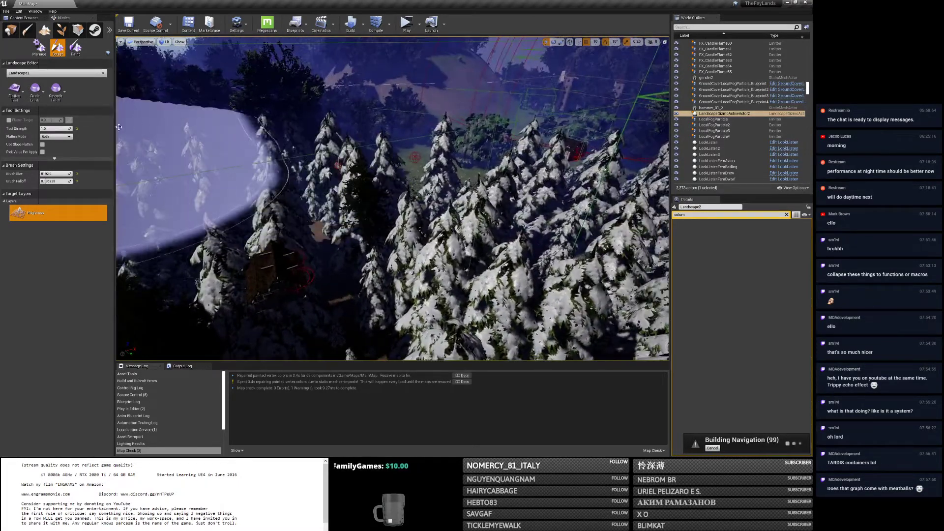
Switch to the Sculpt tool and raise the terrain beneath the snowy trees.
click(24, 93)
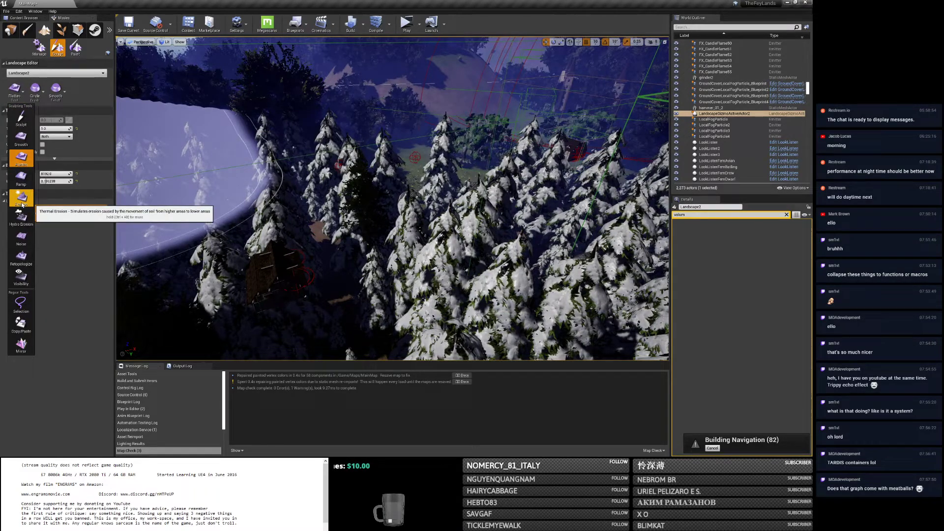
click(21, 119)
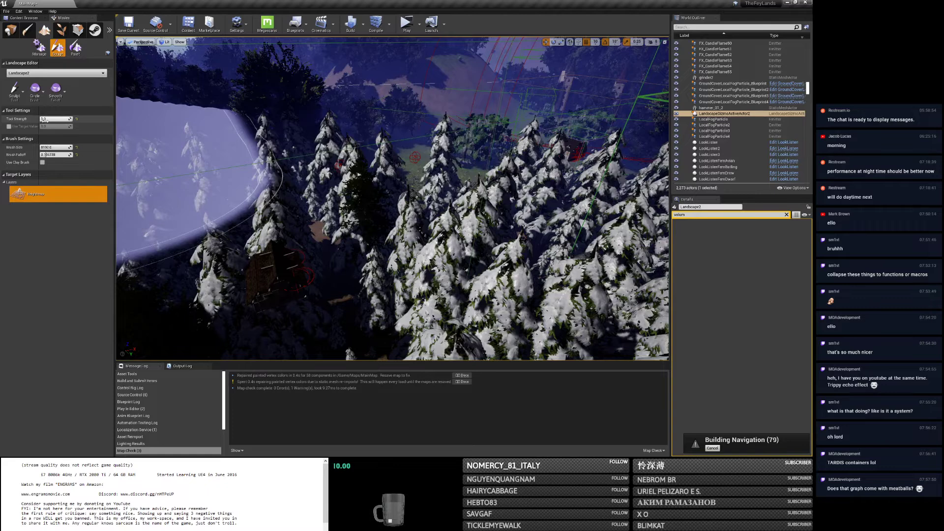
mouse_move(236, 187)
right_down()
mouse_move(221, 265)
mouse_move(211, 226)
right_up()
click(383, 247)
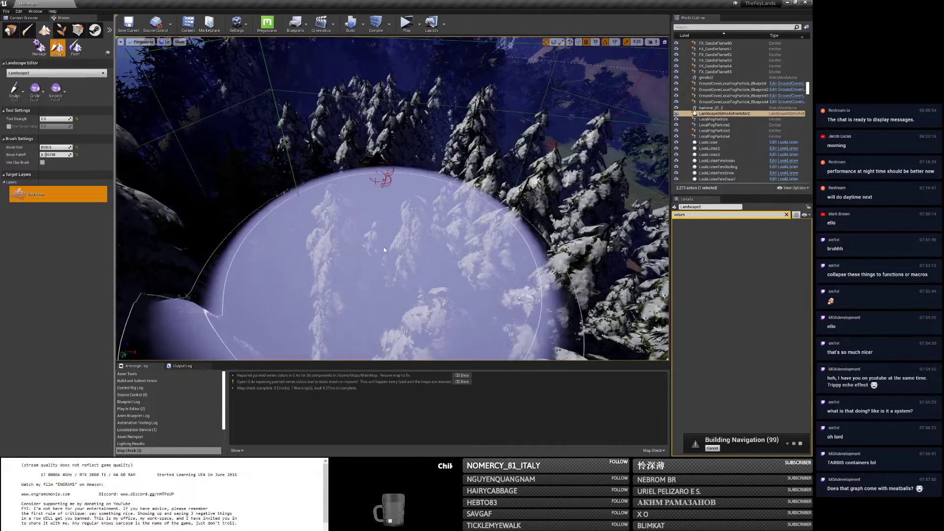
click(383, 246)
click(383, 247)
mouse_move(384, 247)
right_down()
mouse_move(384, 196)
mouse_move(381, 295)
mouse_move(374, 246)
mouse_move(363, 266)
mouse_move(344, 236)
mouse_move(383, 211)
mouse_move(393, 217)
right_up()
Set the viewport to Unlit and sculpt the slope below the timber-framed house at a reduced tool strength.
click(167, 42)
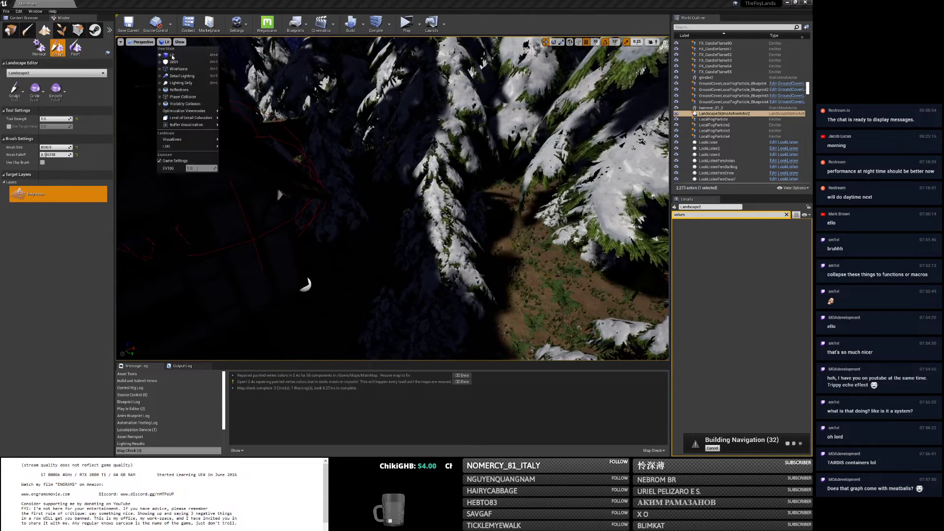
click(175, 62)
mouse_move(315, 196)
right_down()
mouse_move(285, 192)
mouse_move(256, 167)
mouse_move(236, 172)
mouse_move(265, 172)
right_up()
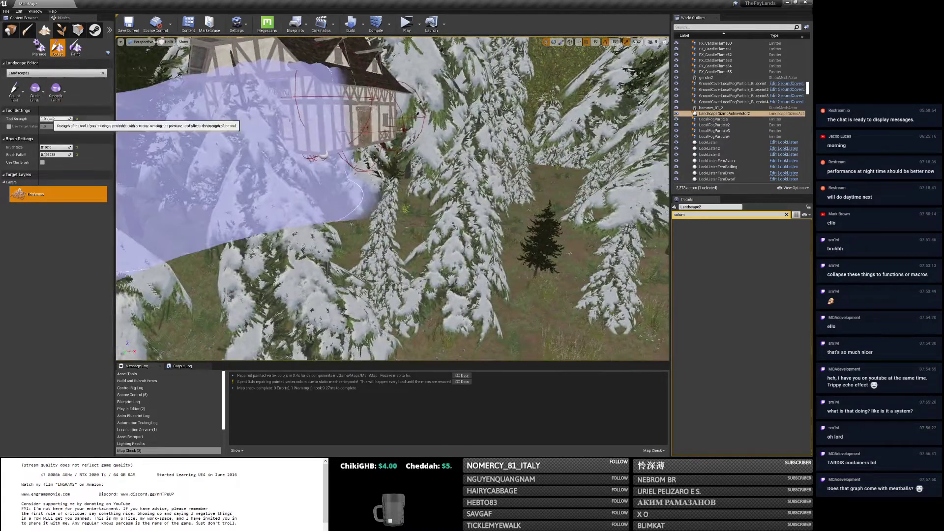
drag(44, 119, 43, 119)
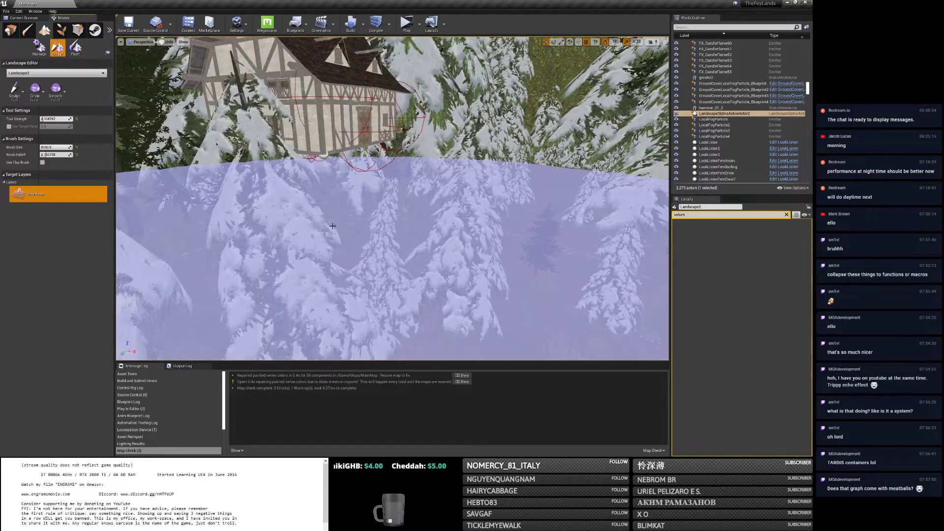
click(362, 245)
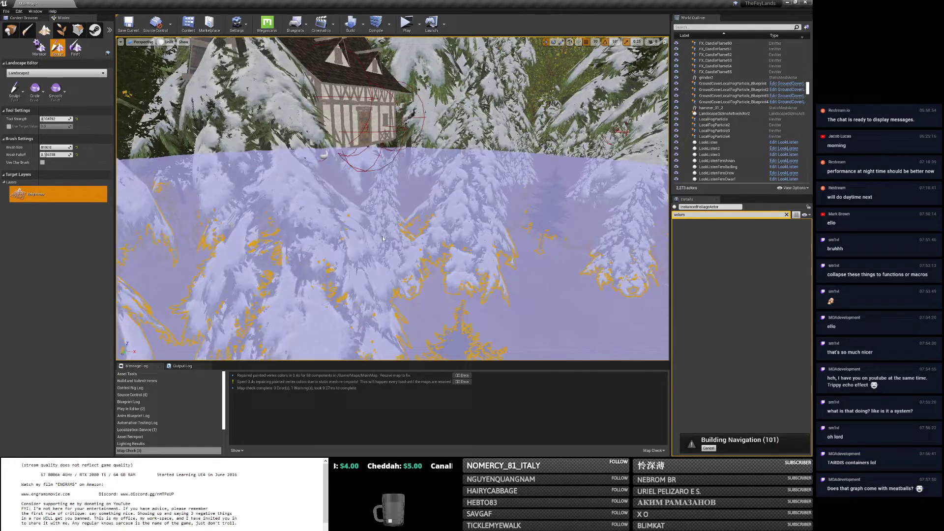
drag(384, 238, 385, 235)
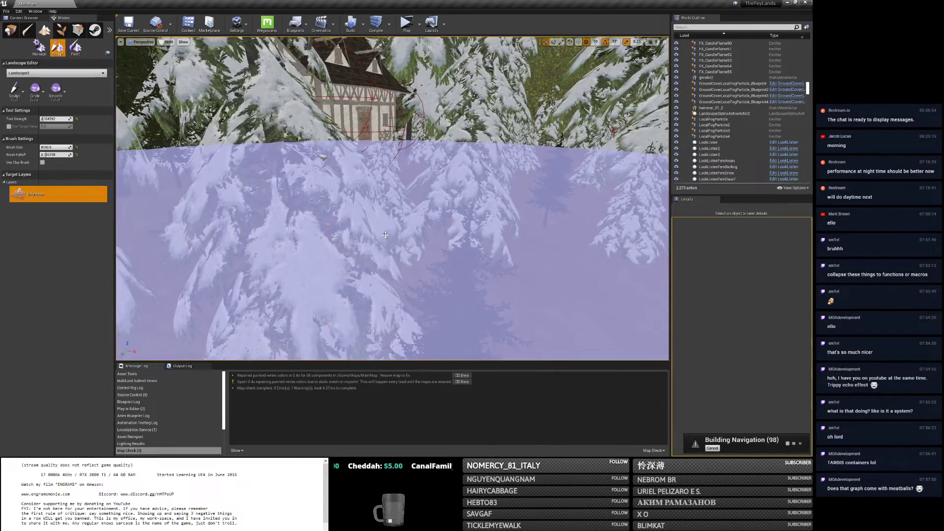
Sculpt the ground around the base of the timber-framed house in small strokes to fit it to the building.
key(w)
mouse_move(392, 231)
right_down()
mouse_move(400, 239)
mouse_move(327, 220)
mouse_move(358, 222)
right_up()
key(s)
click(366, 224)
key(s)
click(344, 218)
key(w)
click(337, 216)
key(w)
key(s)
click(358, 222)
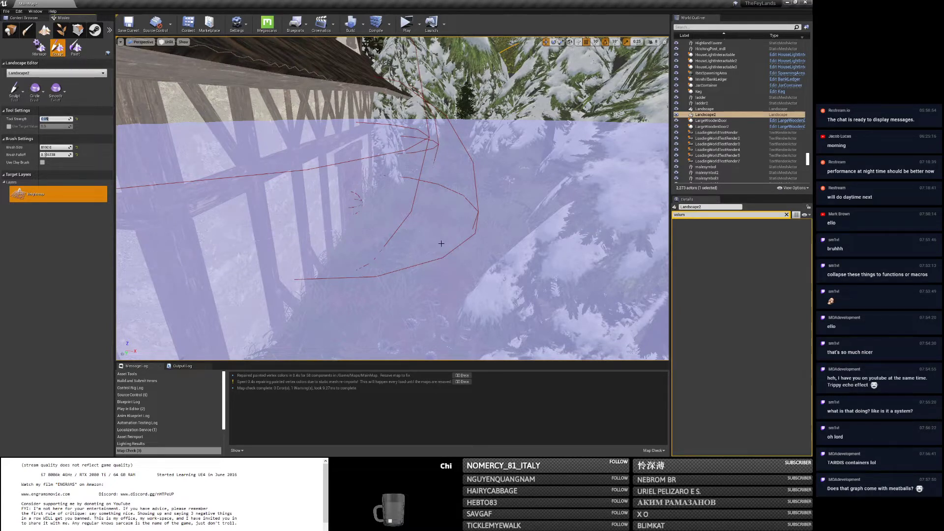
right_drag(427, 244, 427, 246)
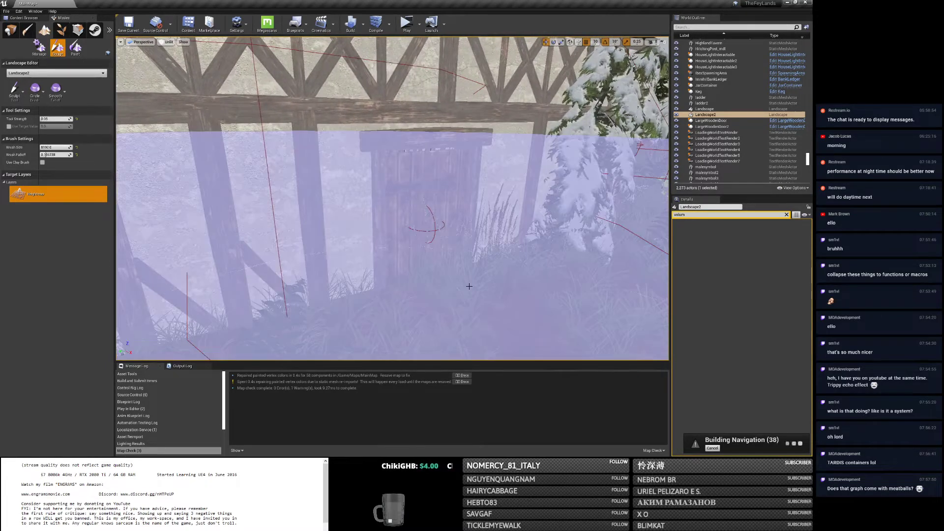
right_drag(469, 286, 469, 286)
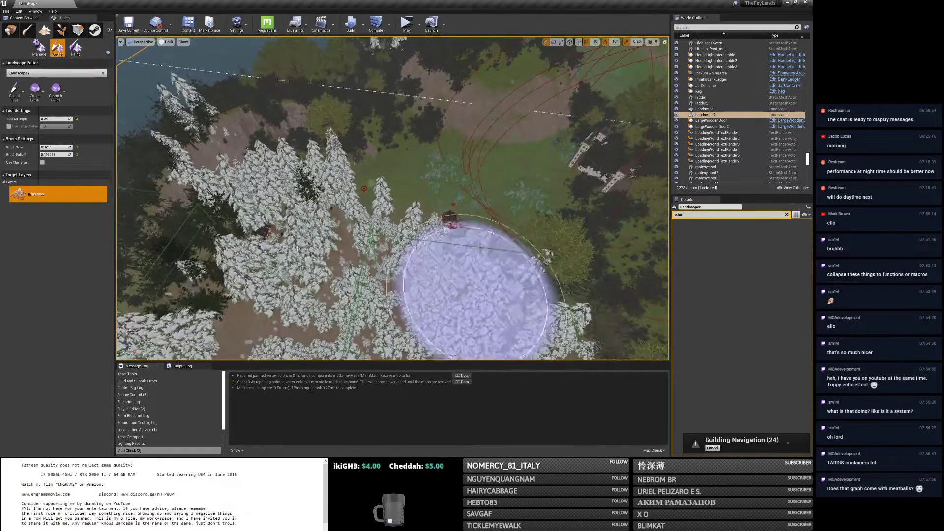
Flatten the forest terrain beside the house using the Flatten tool at strength 1.0.
click(14, 91)
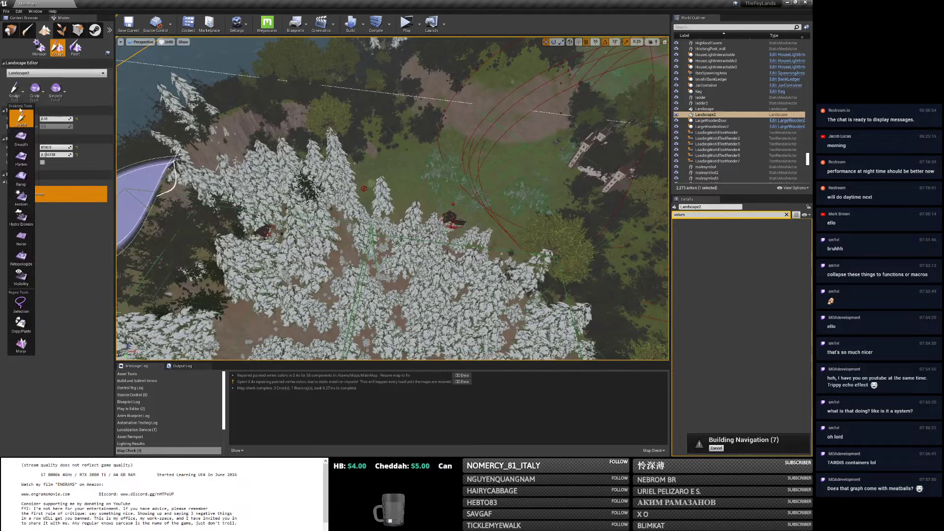
click(22, 159)
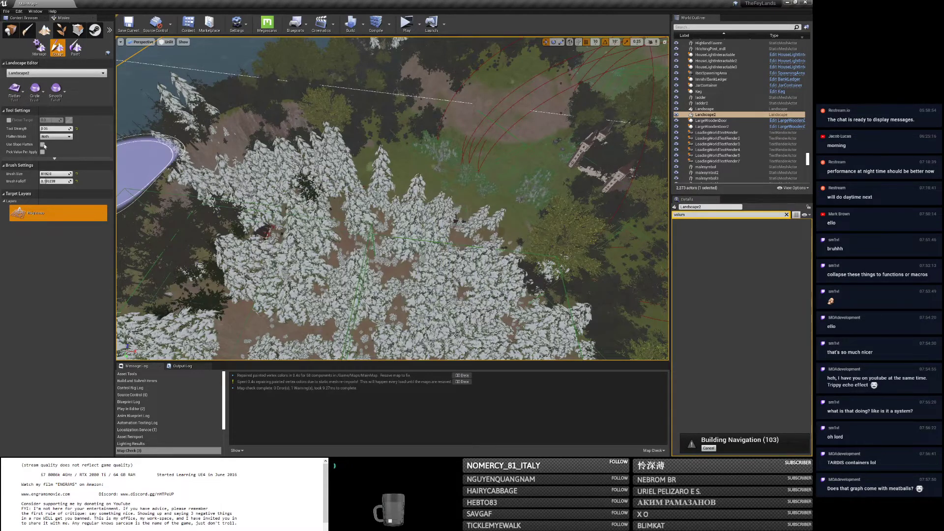
drag(55, 128, 79, 128)
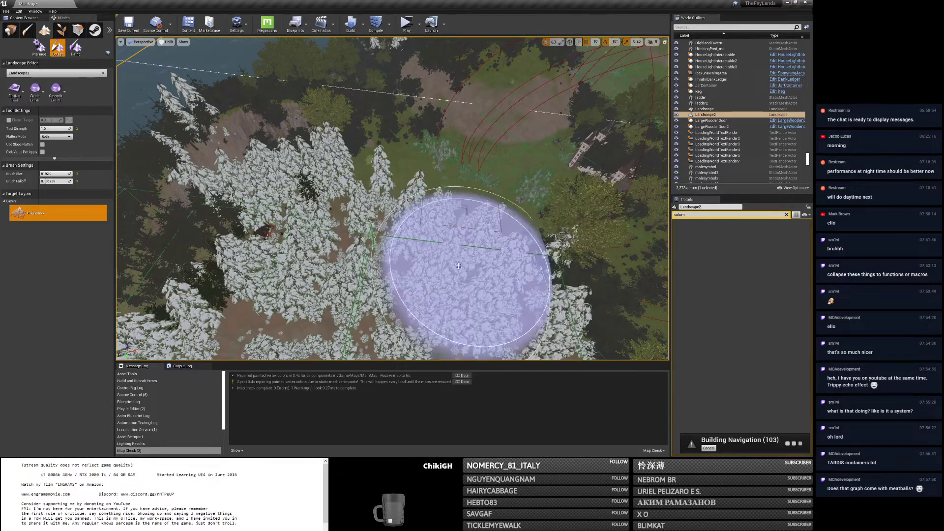
right_drag(342, 269, 342, 269)
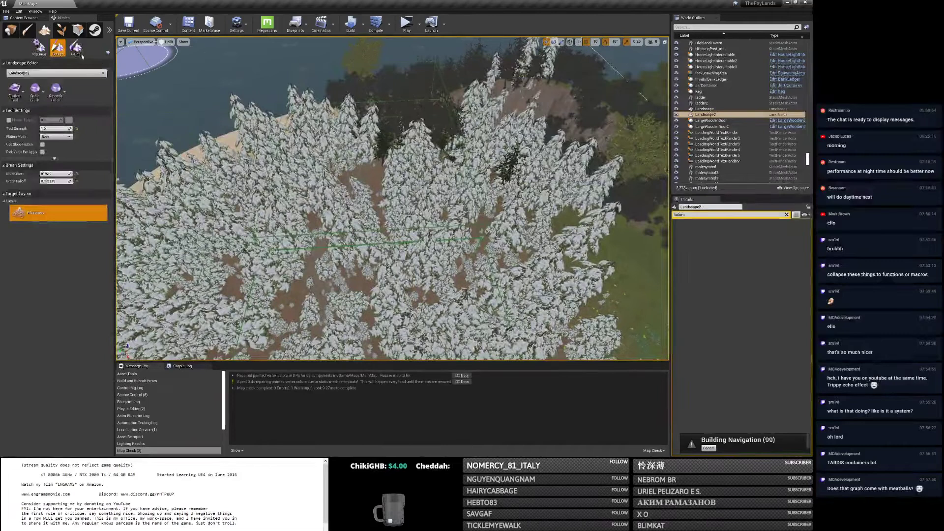
Return to actor placement mode and search the placeable actors for "block".
click(21, 18)
scroll(35, 246, up, 10)
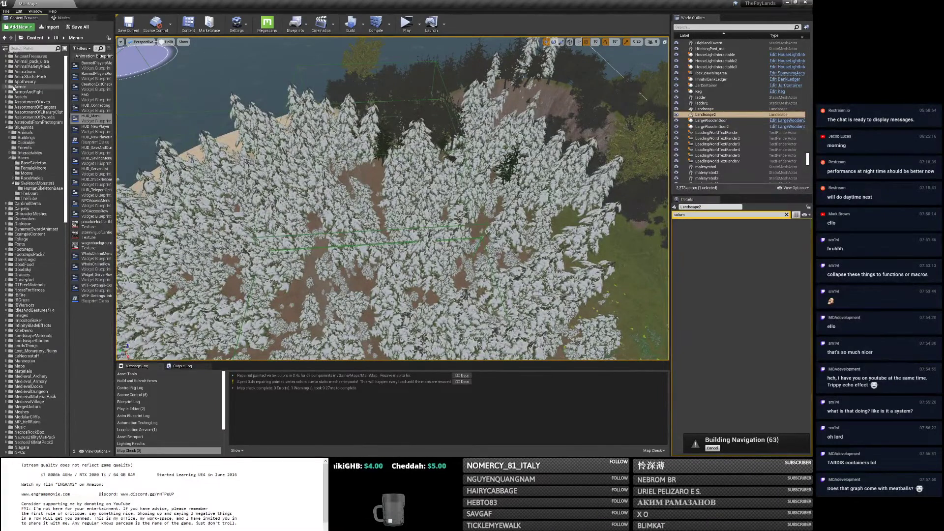
click(62, 17)
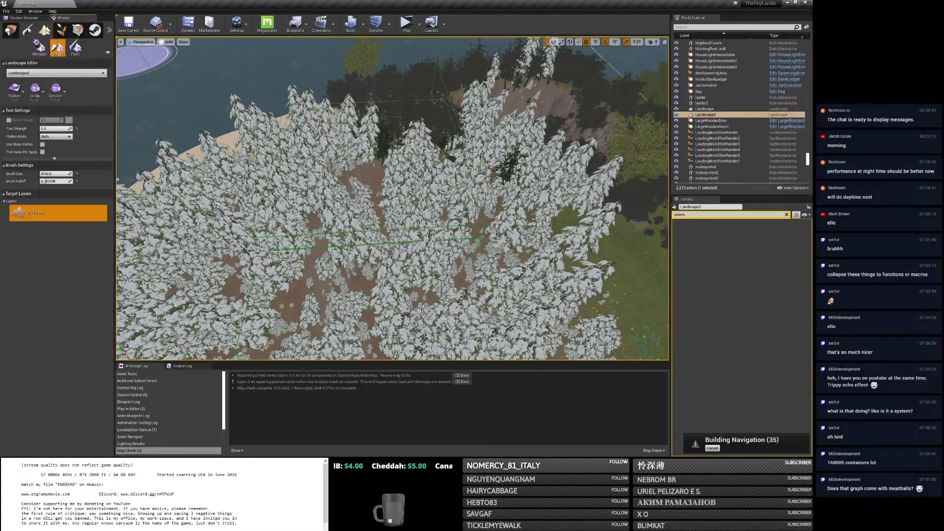
click(25, 18)
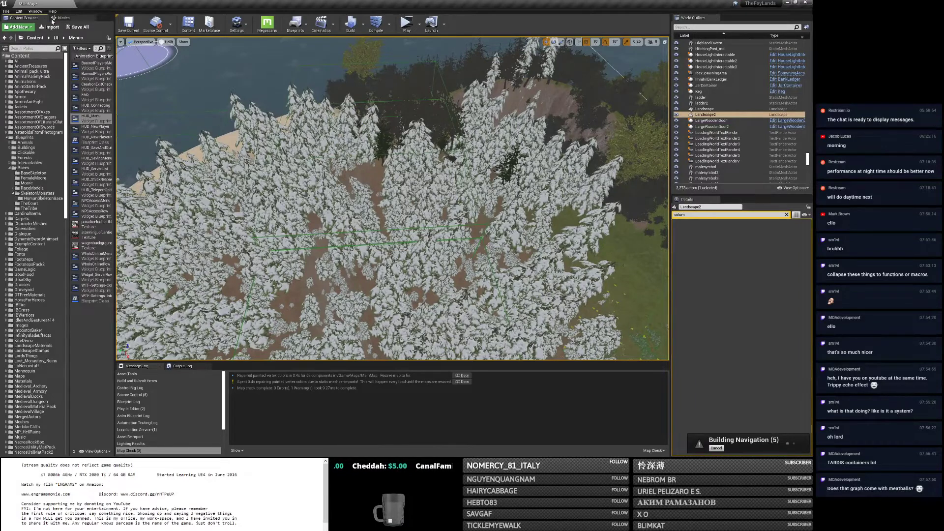
click(61, 18)
click(11, 30)
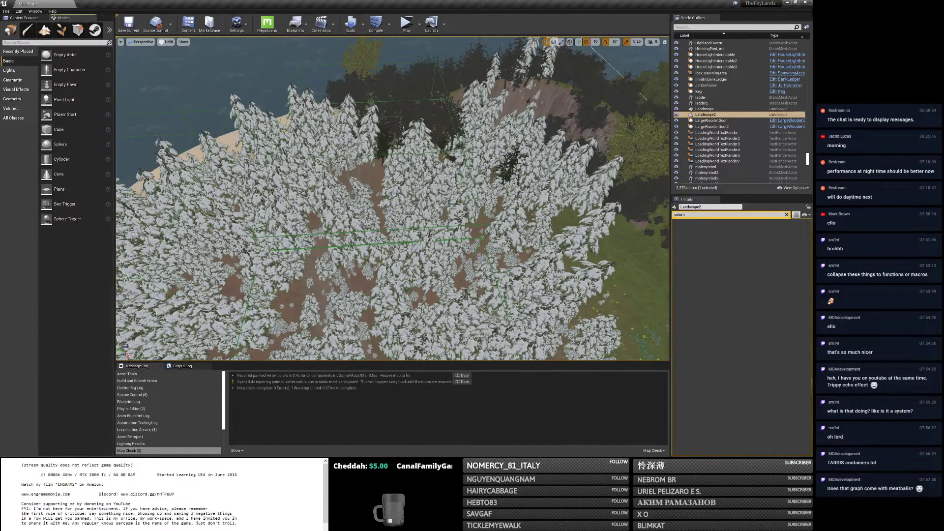
text(block)
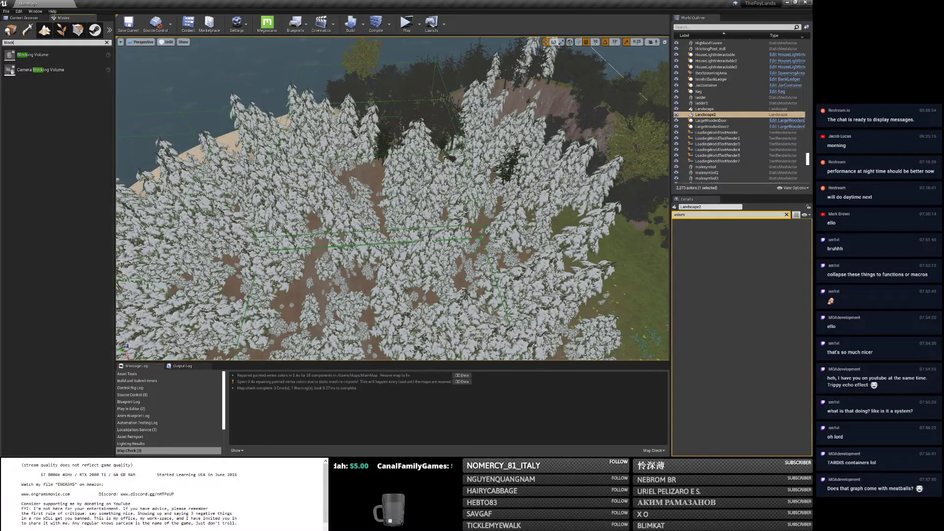
Search all project content for "block" and "volu", and clear the search.
click(30, 18)
click(19, 56)
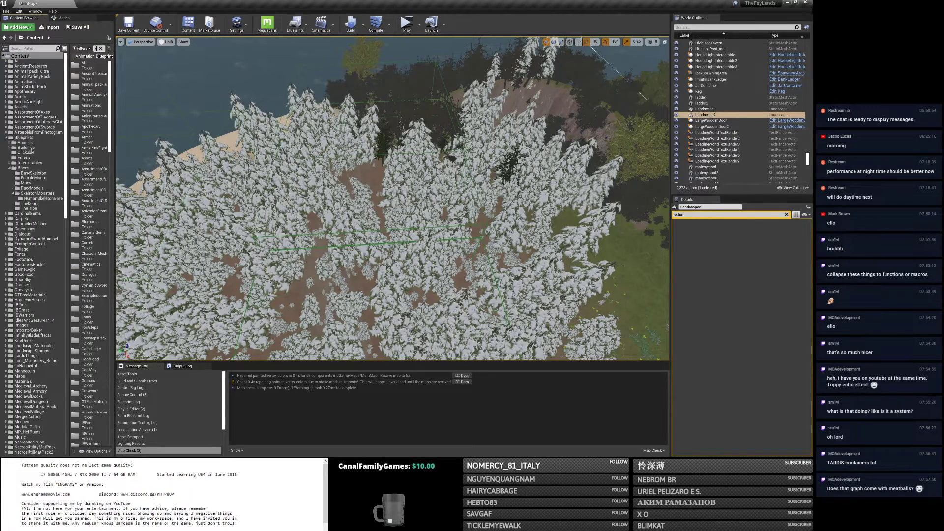
text(block)
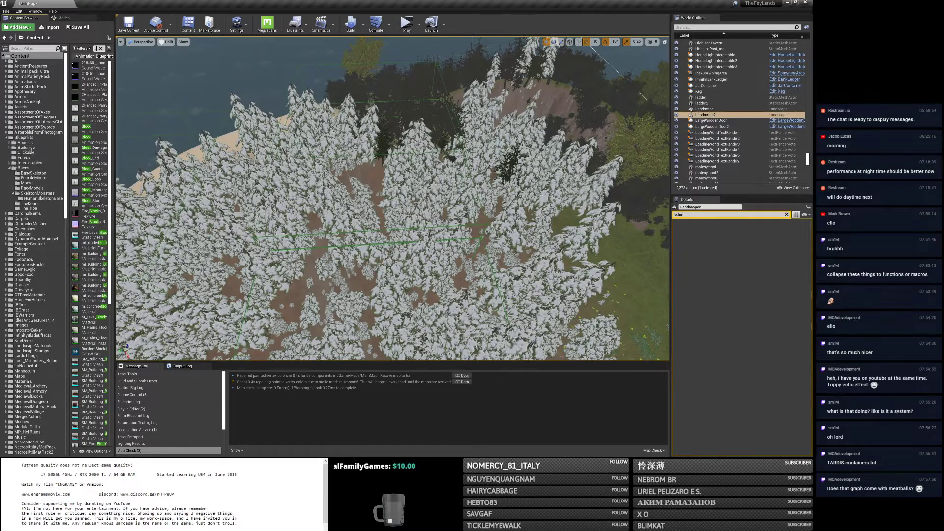
key(ctrl+a)
text(volu)
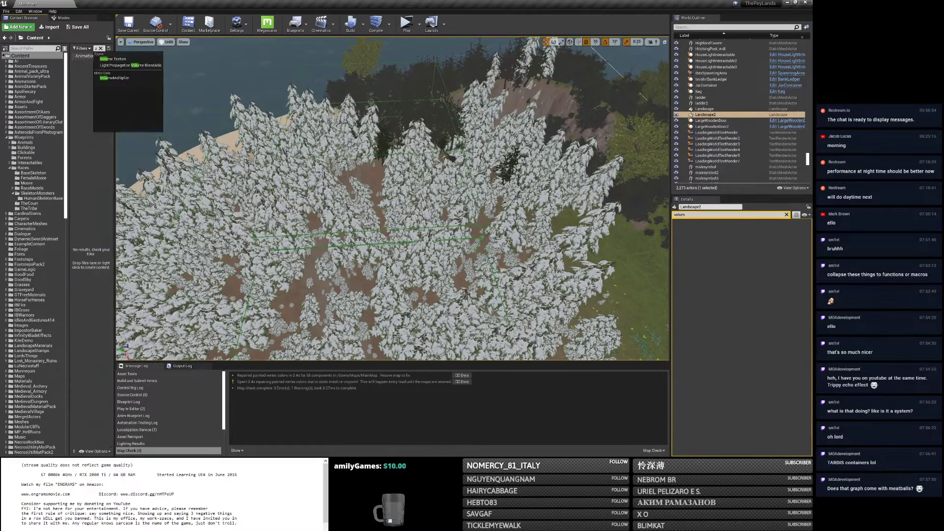
click(90, 67)
click(101, 48)
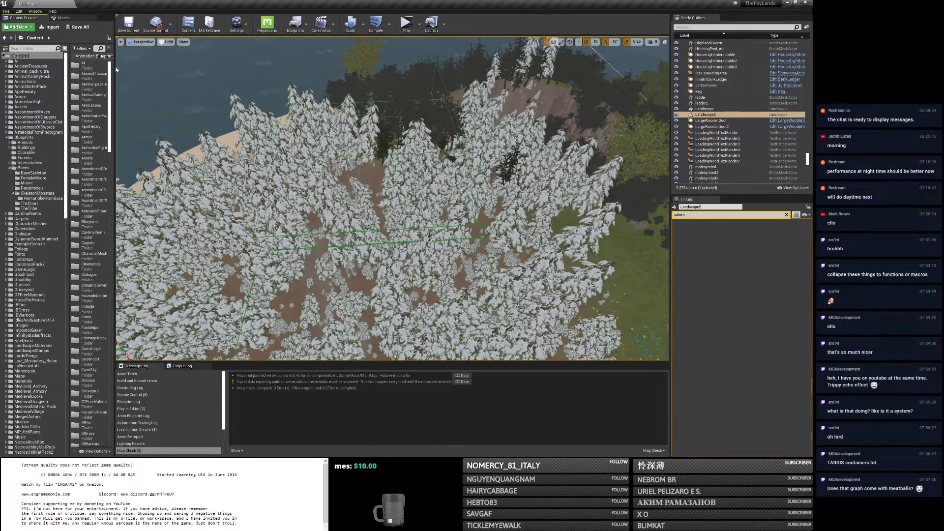
Widen the project's asset list and search it for "blocking".
drag(114, 68, 150, 69)
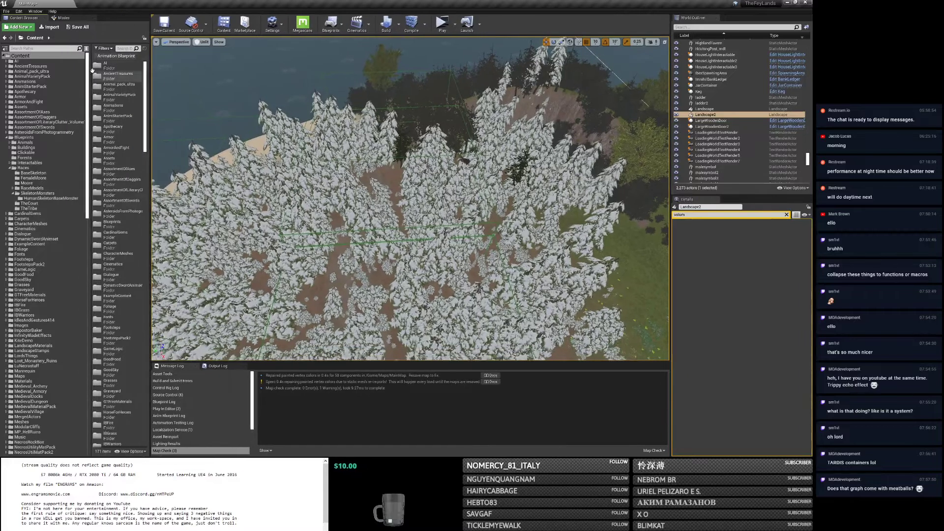
drag(90, 71, 60, 70)
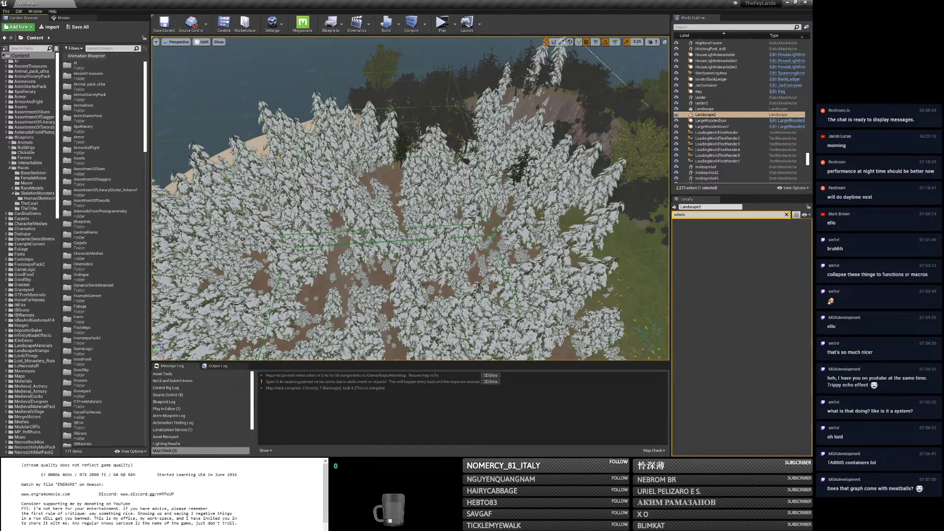
text(blocking)
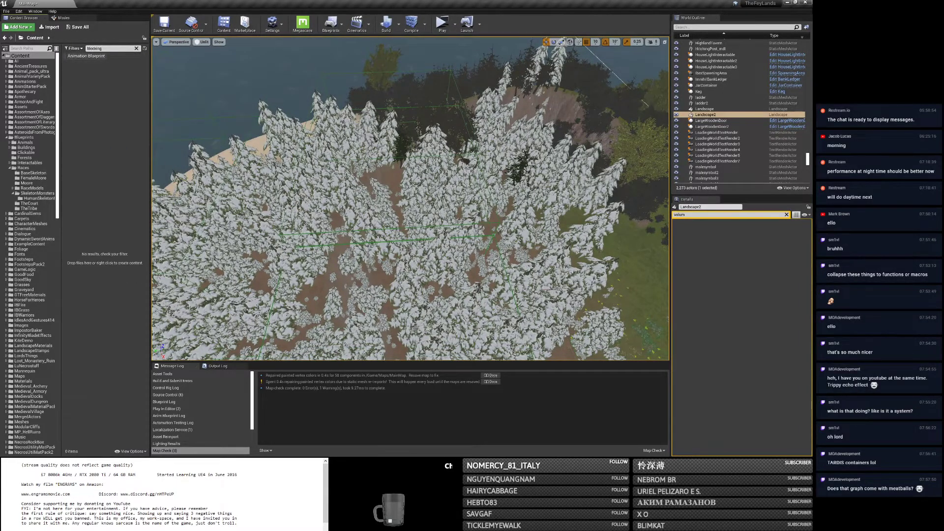
Search the project content for "proce", and the placeable actors for "proce" and "folia".
text(pl)
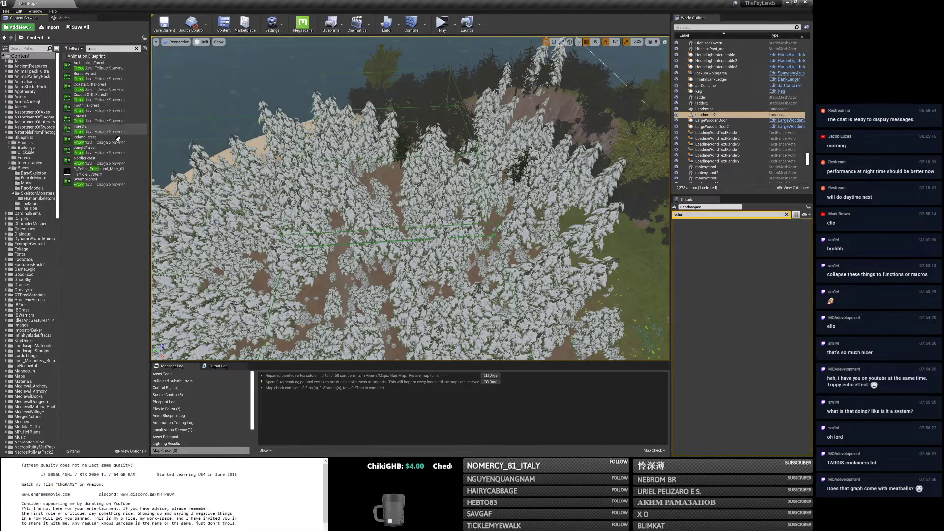
click(70, 18)
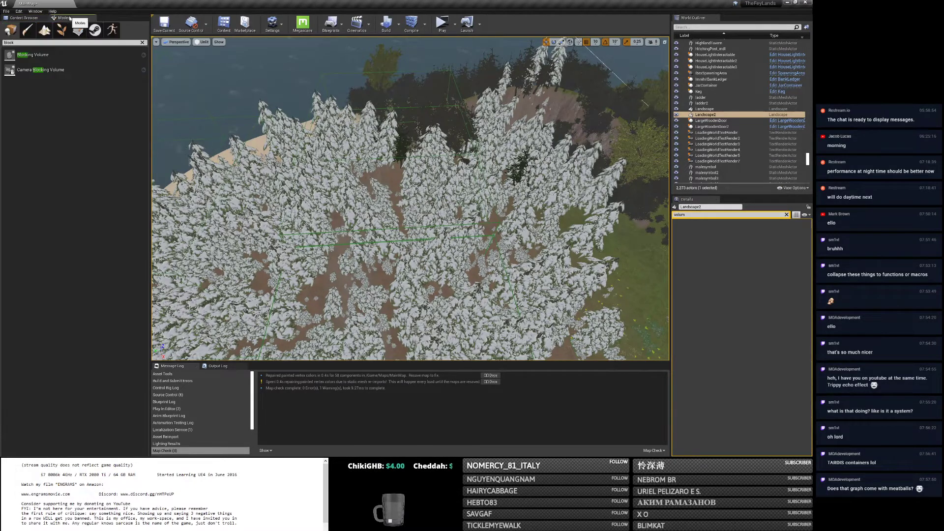
text(proce)
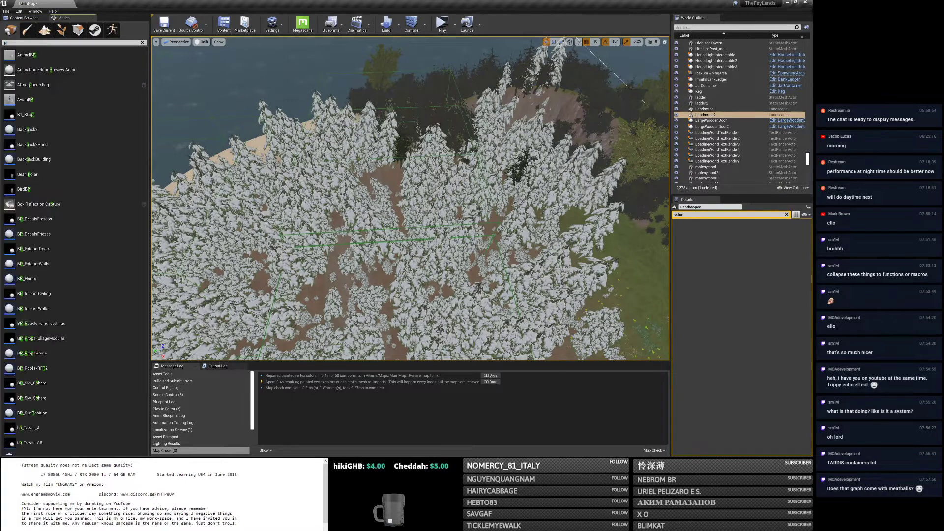
key(BackSpace)
key(BackSpace)
key(BackSpace)
key(BackSpace)
key(BackSpace)
text(folia)
Search the project content for "folia", clear that search, and look up "volume" among the placeable actors.
key(ctrl+shift+f)
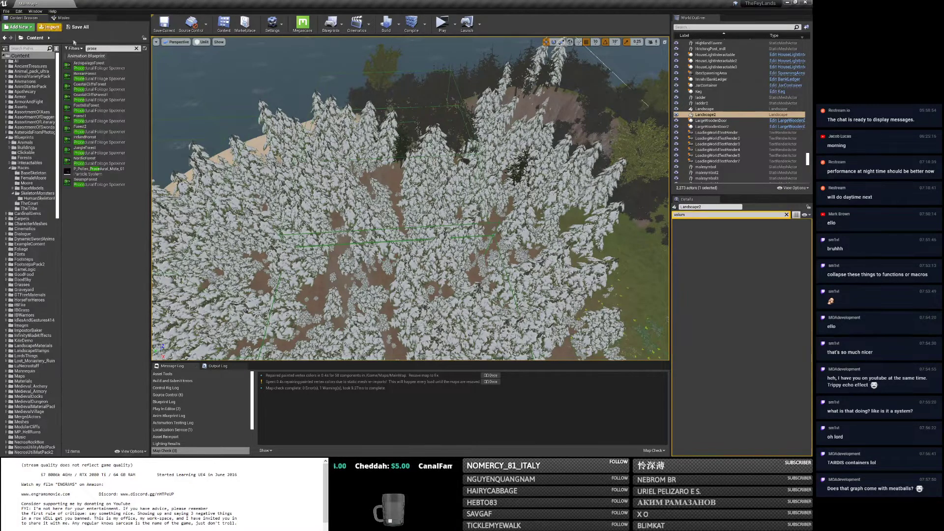
text(foli)
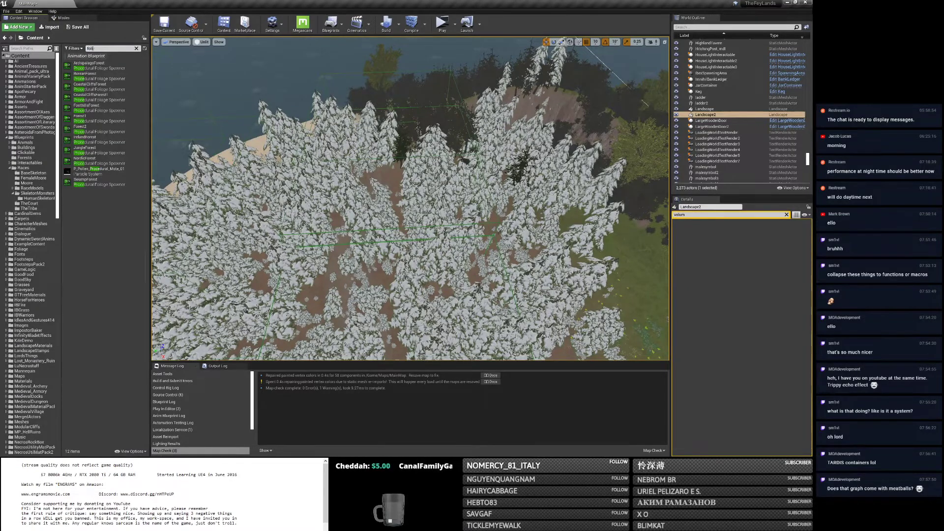
text(a)
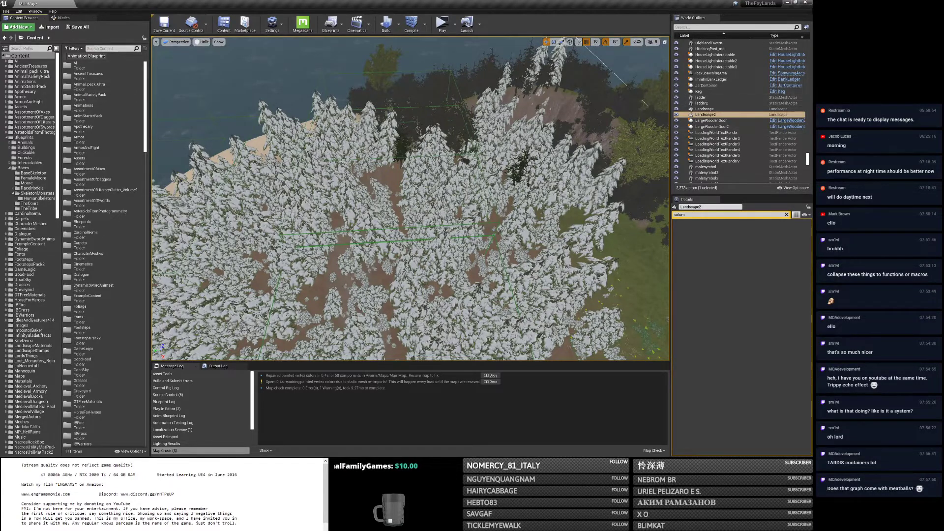
click(61, 19)
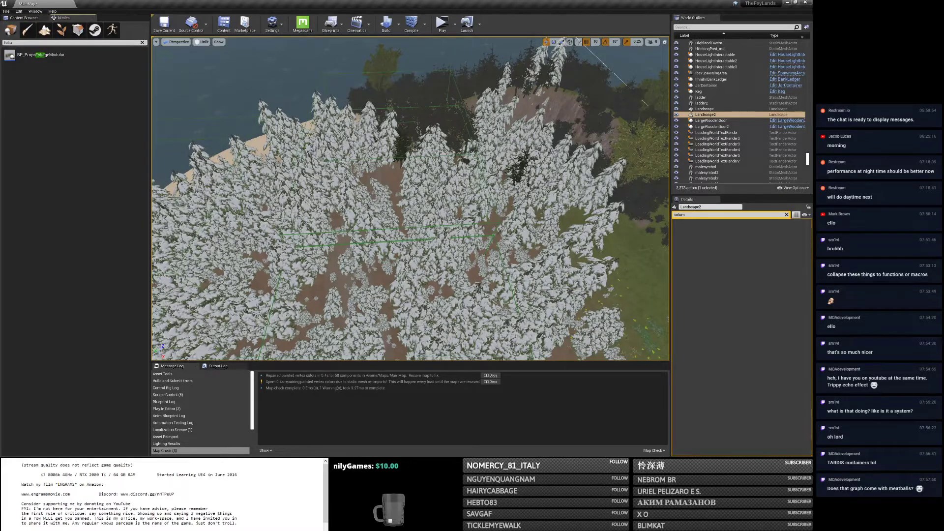
text(volume)
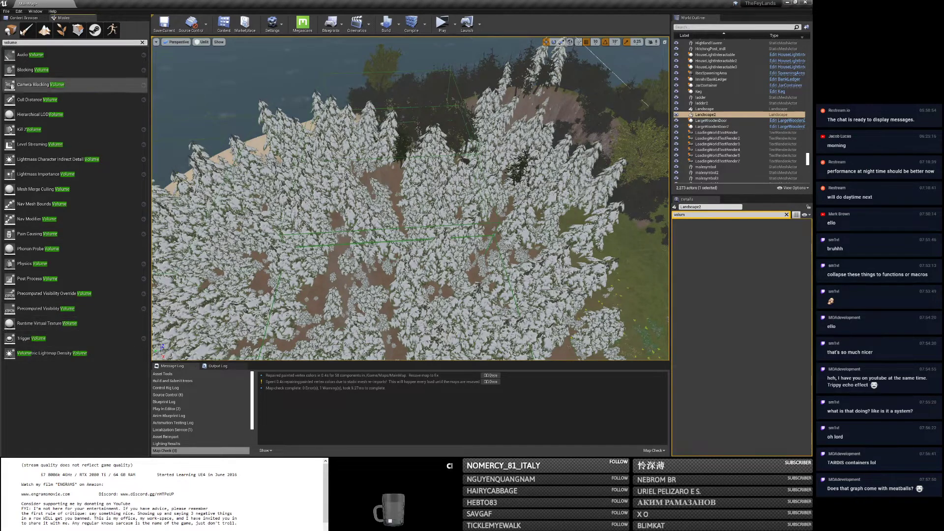
Search the Project Settings for "proce" and close them.
click(19, 11)
click(28, 101)
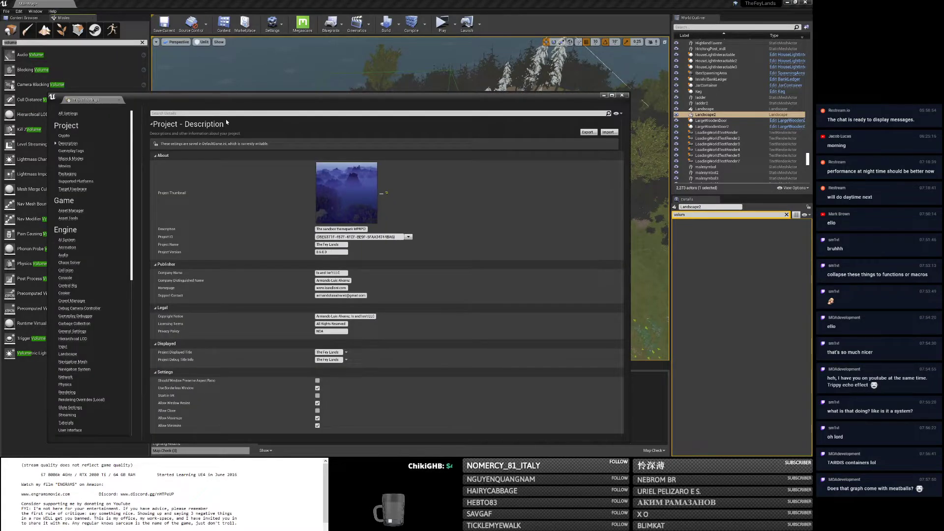
click(225, 114)
text(proce)
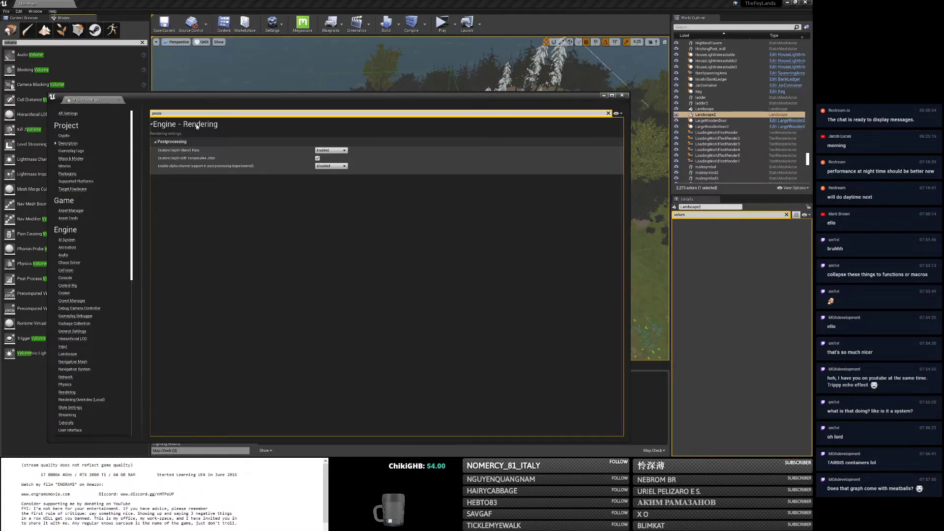
click(622, 96)
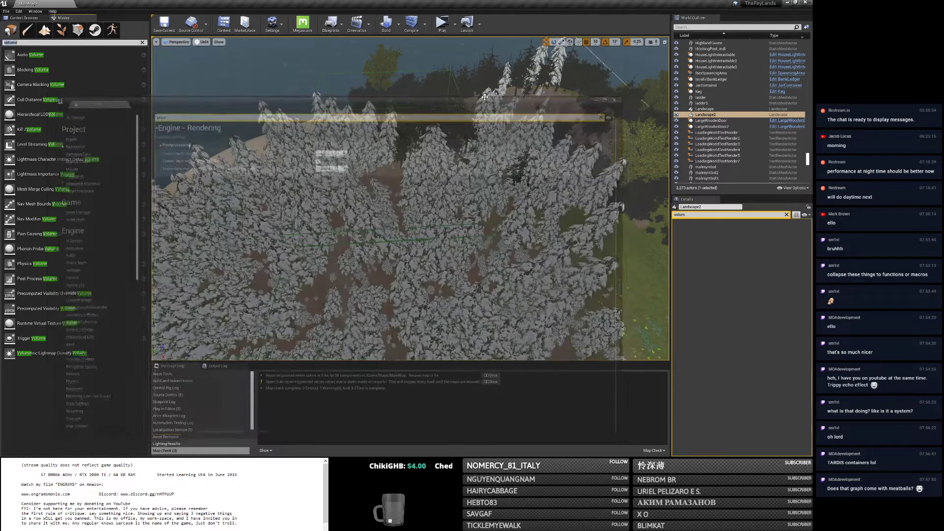
Search the Editor Preferences for "proced" and close them.
click(19, 10)
click(39, 94)
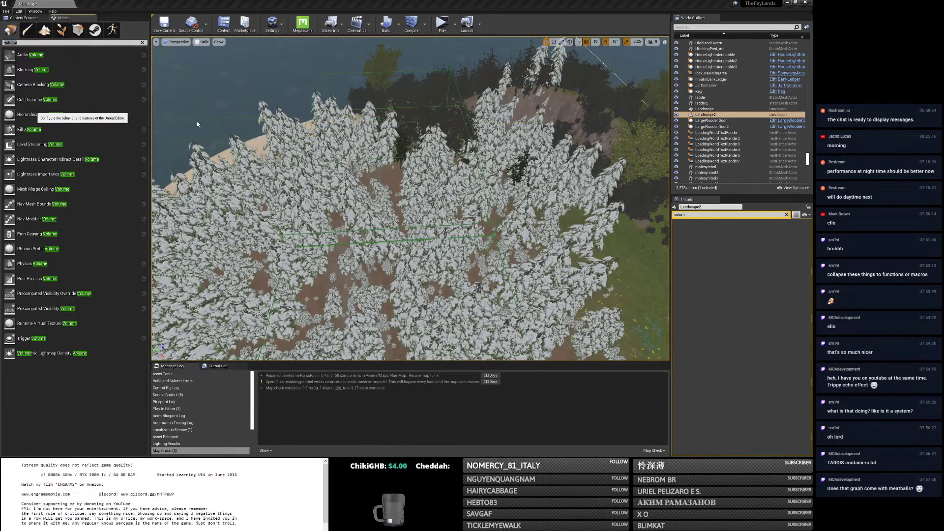
click(299, 113)
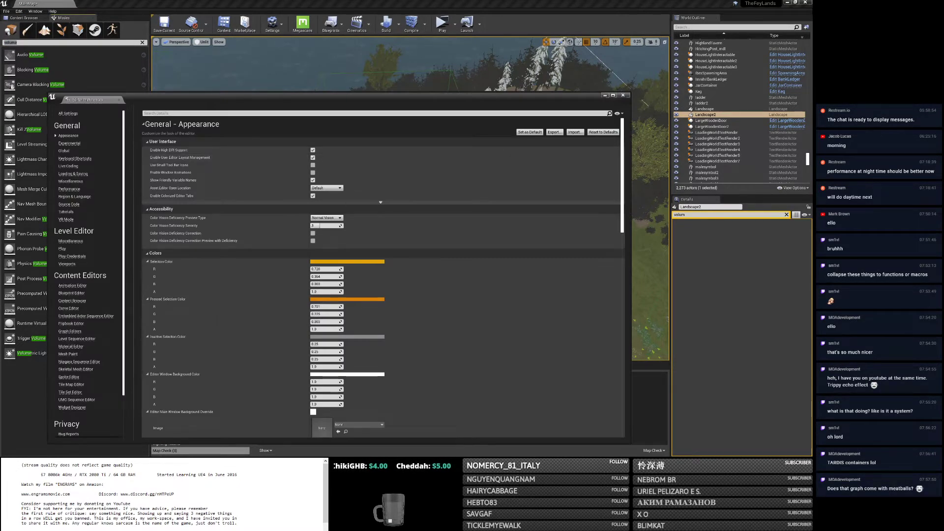
text(proced)
click(313, 149)
click(623, 96)
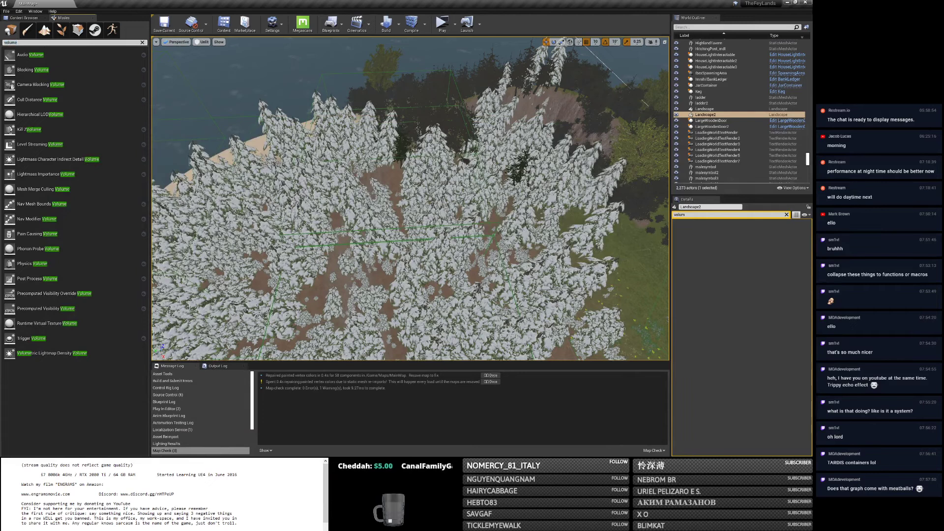
Search the placeable actors for "proce", "block" and "folia", and clear the search.
text(proce)
click(43, 18)
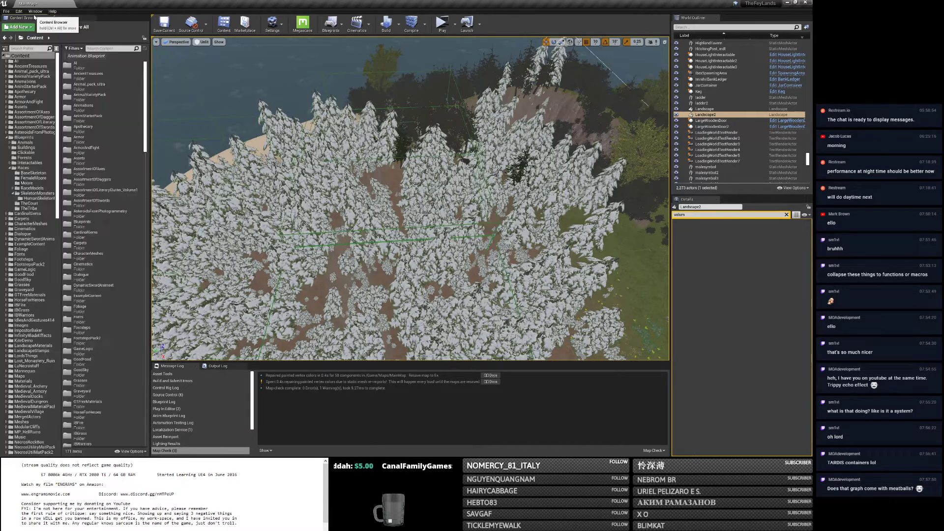
click(61, 18)
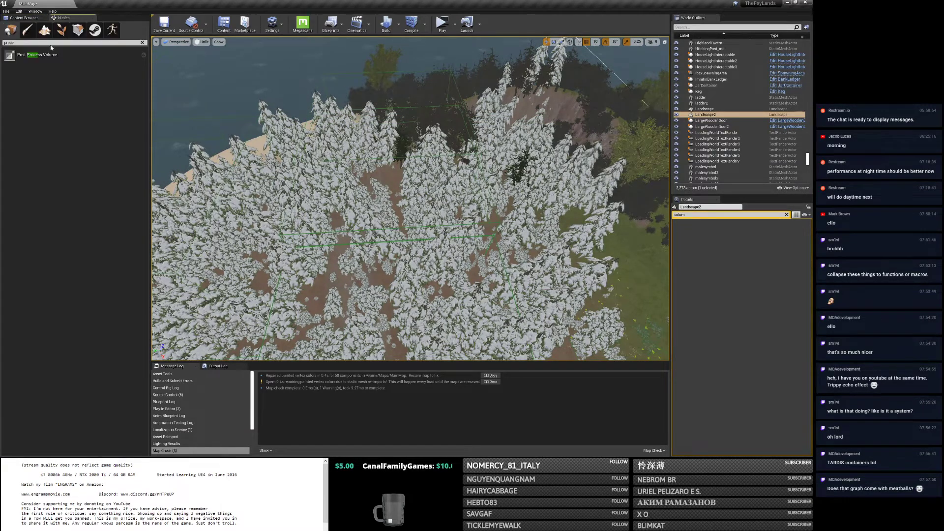
key(ctrl+a)
text(block)
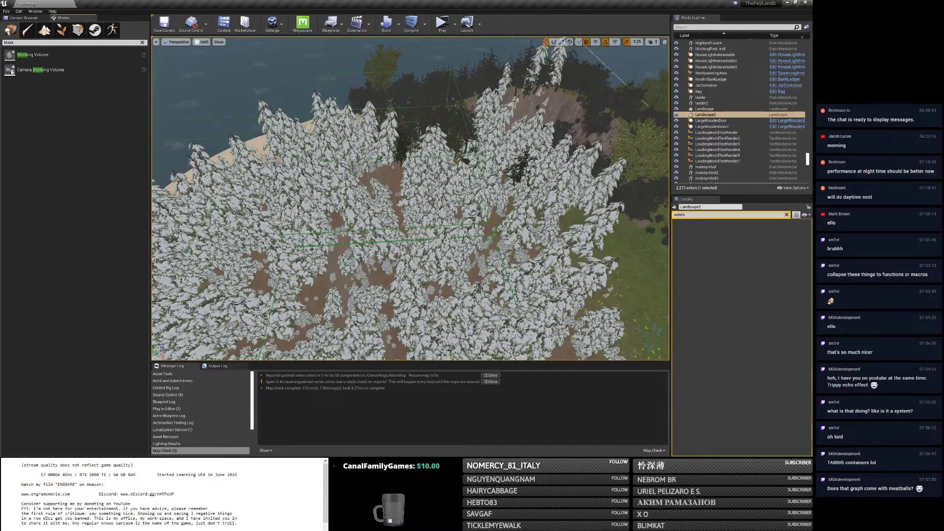
text(folia)
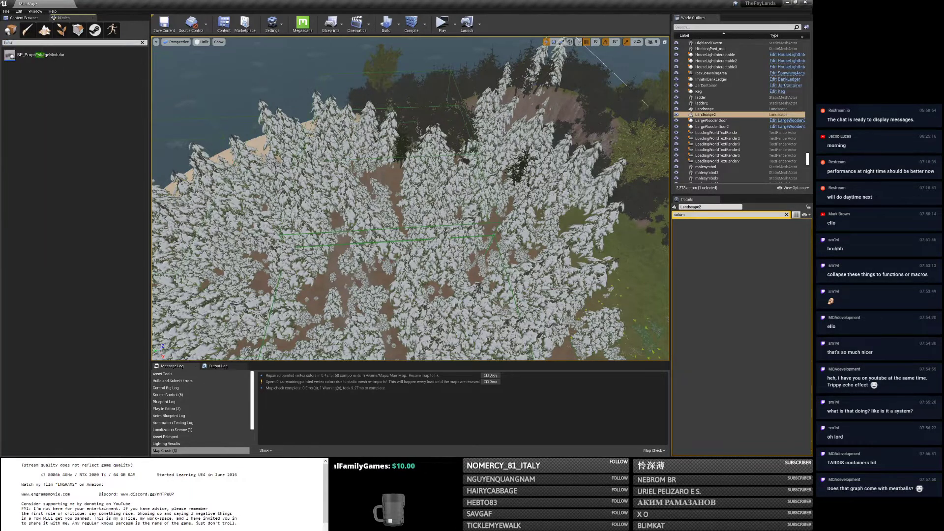
key(ctrl+a)
key(BackSpace)
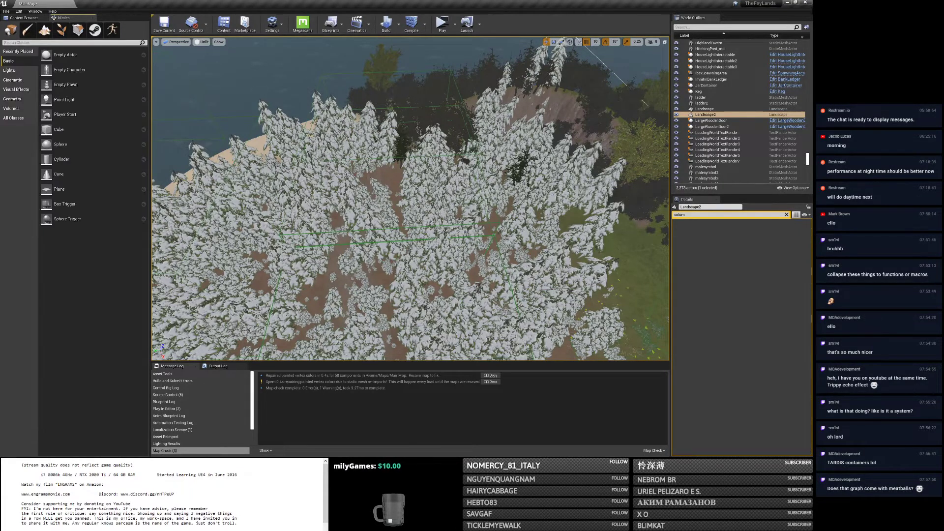
Search the project content for "procedural" and inspect the snowy forest's edge near the castle.
click(23, 18)
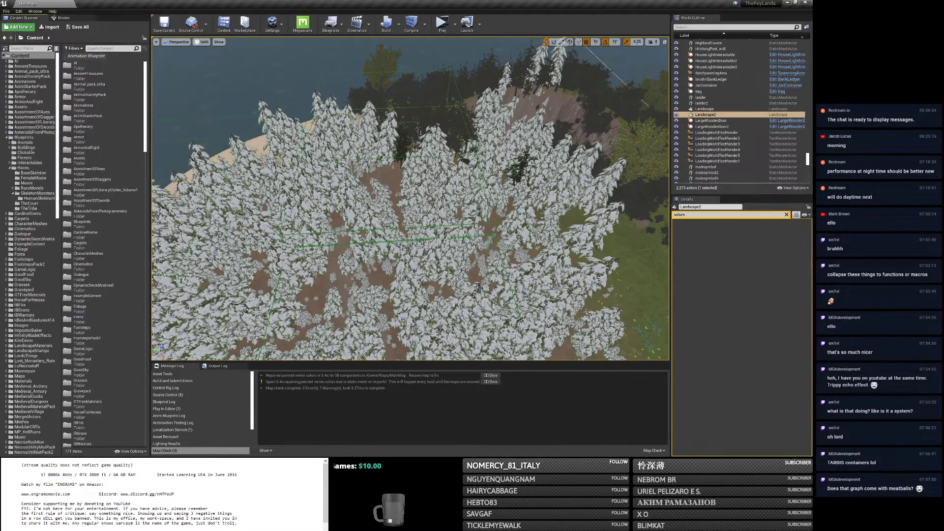
text(procedural)
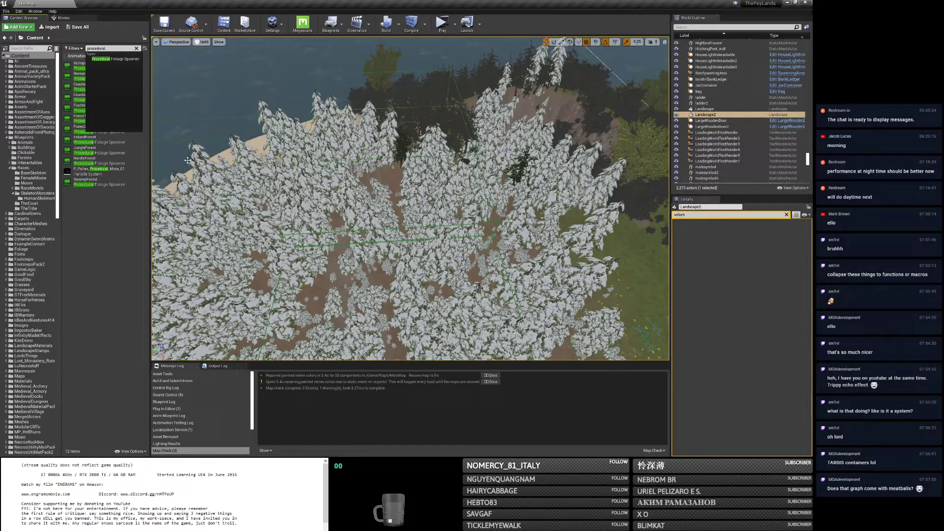
click(122, 244)
right_drag(398, 207, 491, 248)
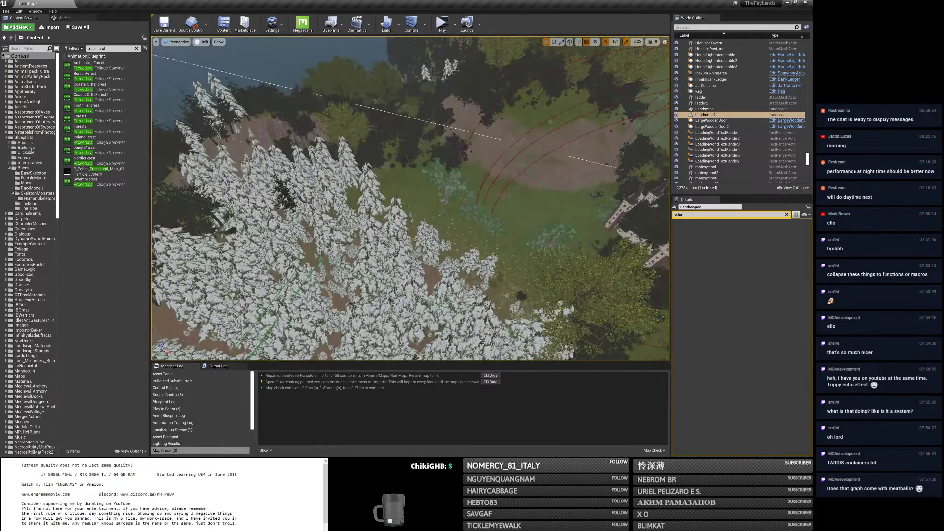
right_drag(355, 210, 443, 207)
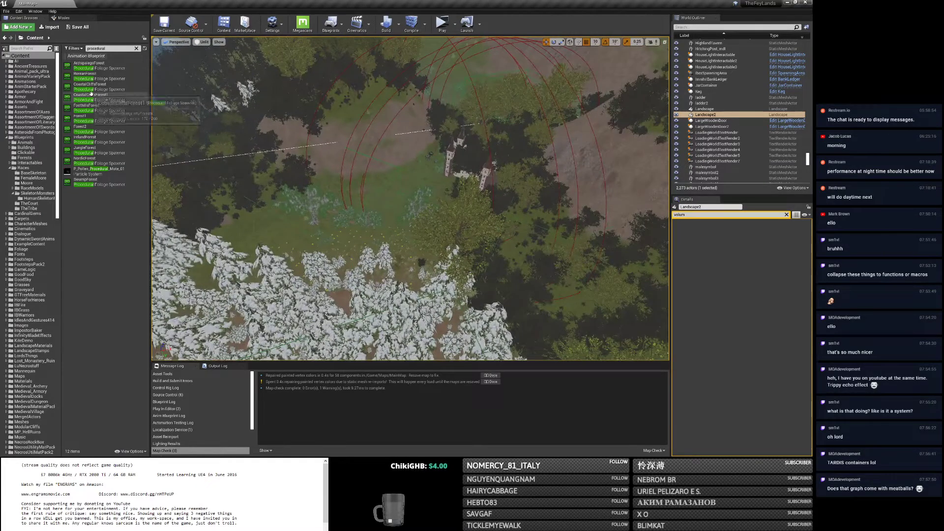
Save all modified project content.
click(78, 27)
click(466, 285)
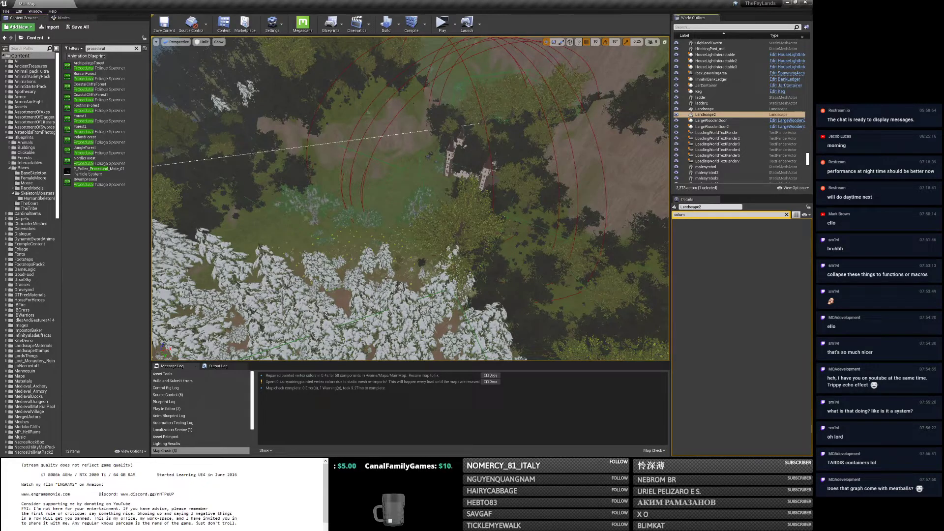
Search the level's actors for "proced" and select the procedural foliage blocking volume.
text(proced)
click(747, 59)
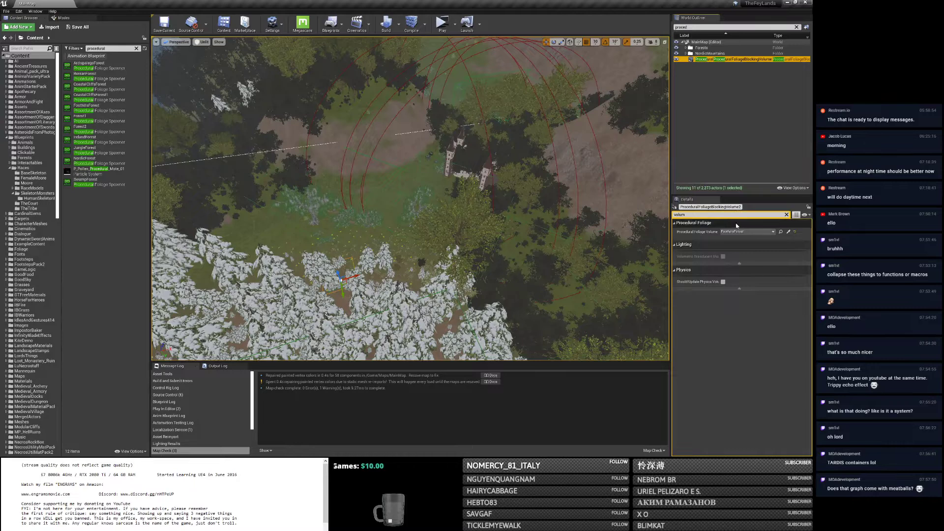
Search all project content for "foliage blo", shorten the term to "foliage bl", and clear the search.
click(20, 55)
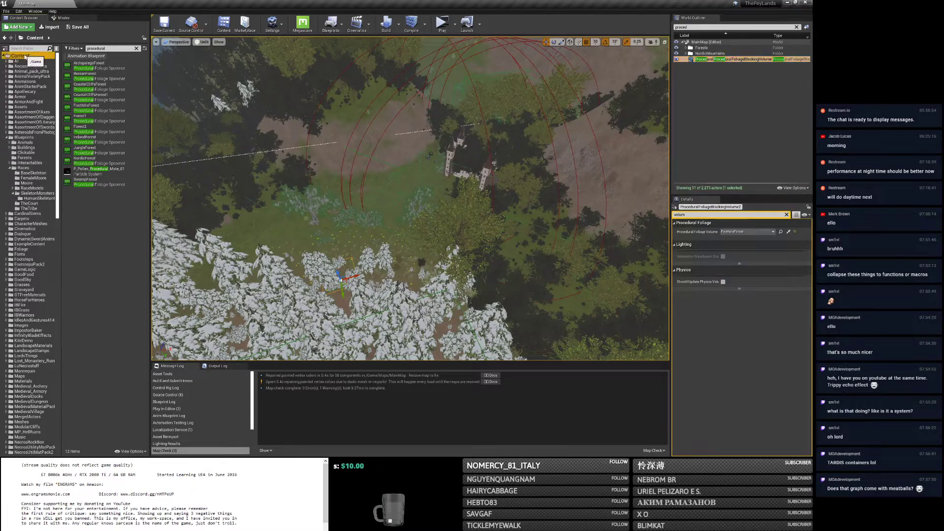
drag(109, 48, 63, 49)
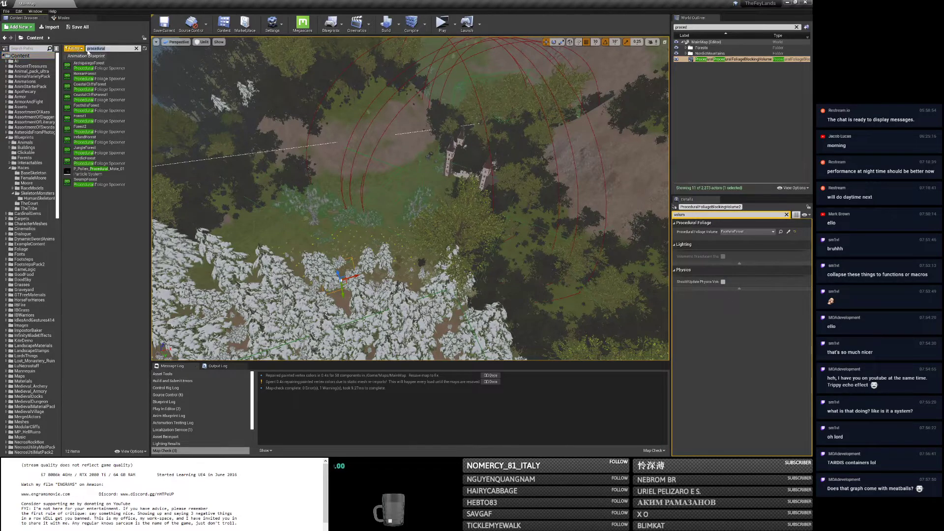
key(BackSpace)
text(foliaghe)
key(BackSpace)
key(BackSpace)
text(e b)
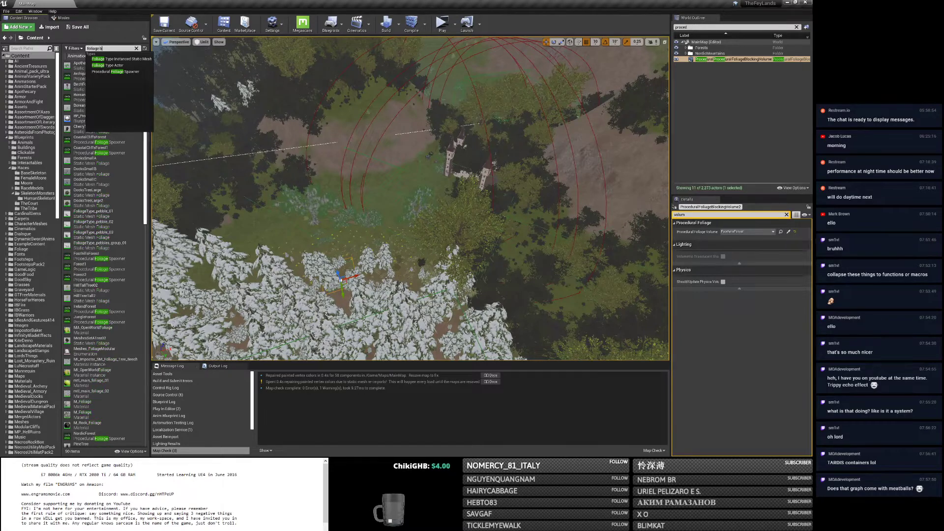
text(lo)
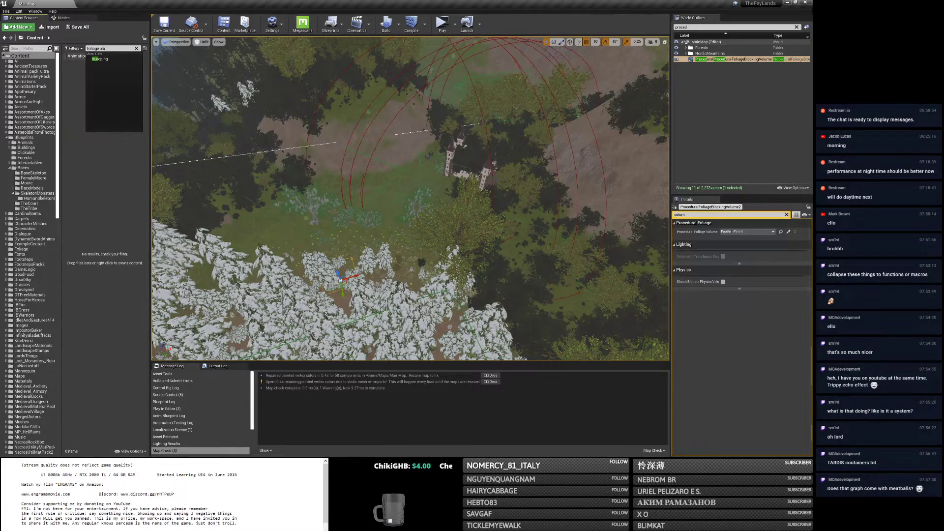
key(BackSpace)
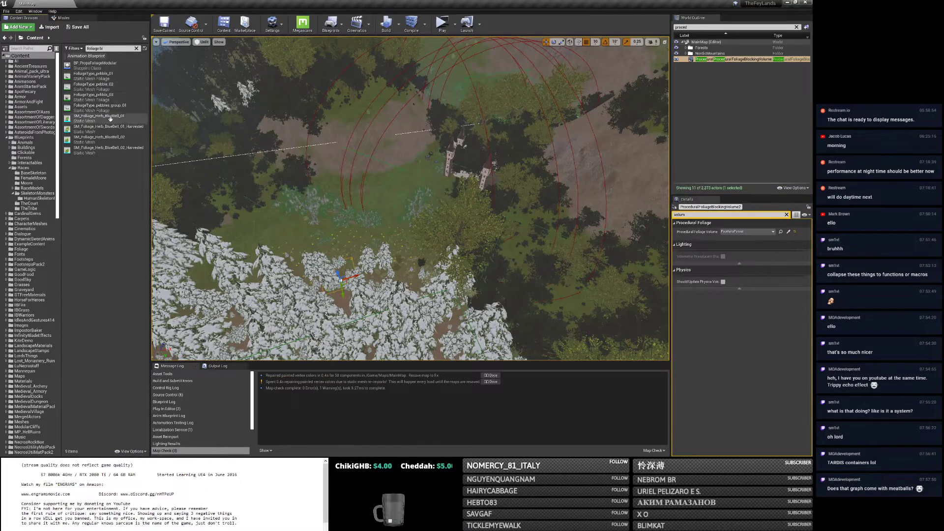
click(136, 49)
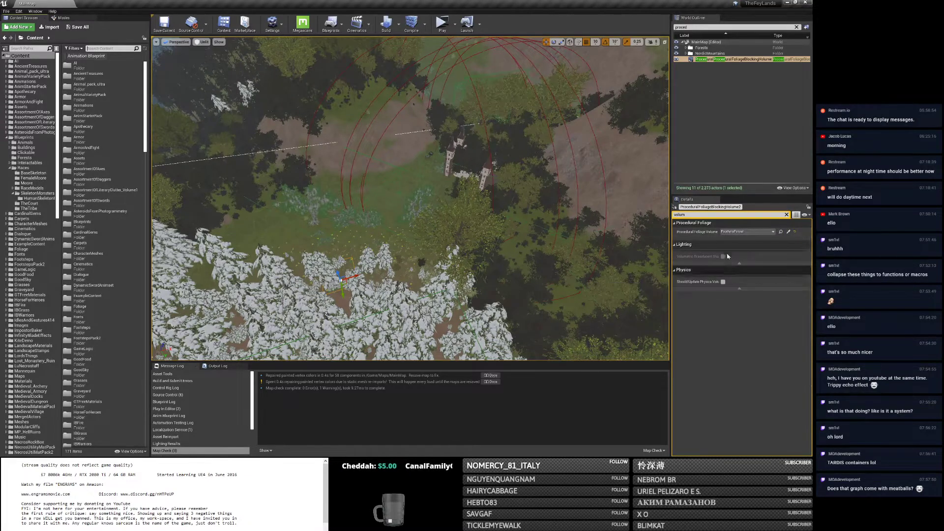
Check the available actions for the procedural foliage blocking volume, reselect it, and widen the World Outliner to read its full entry.
right_click(713, 59)
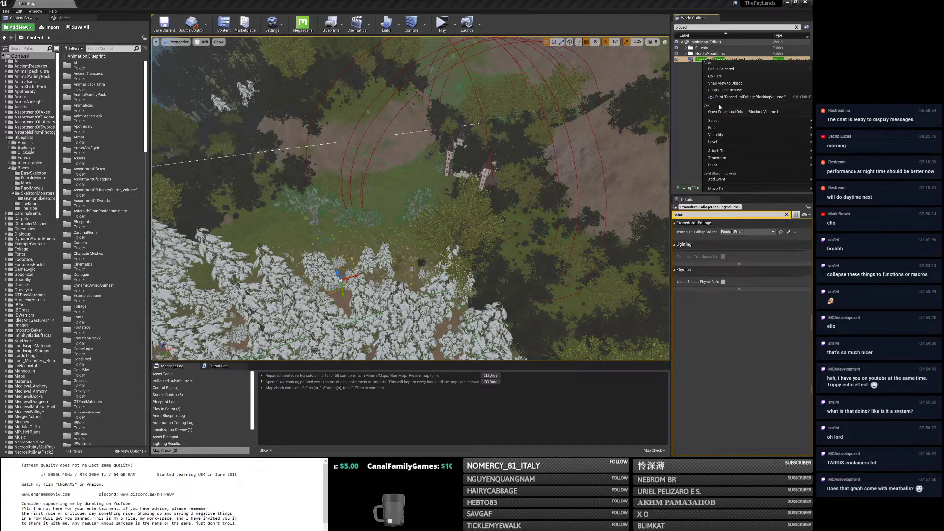
click(691, 90)
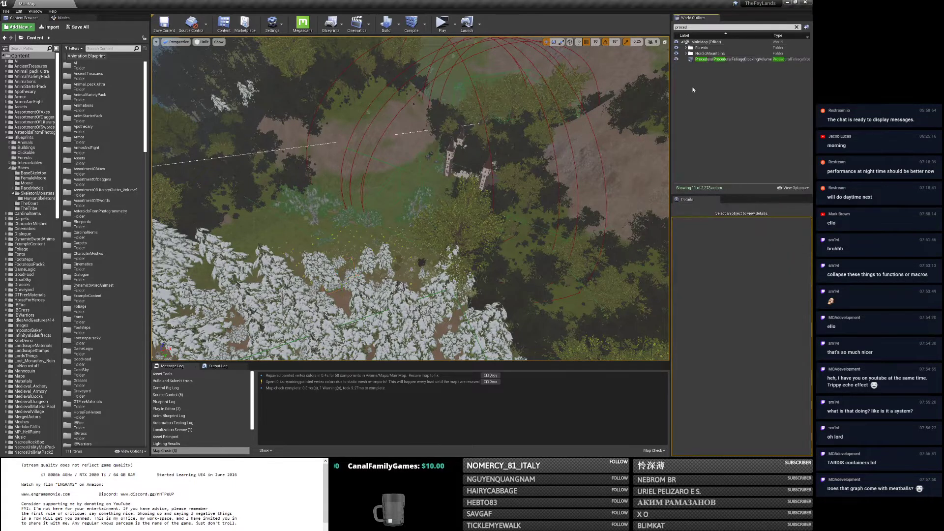
click(704, 60)
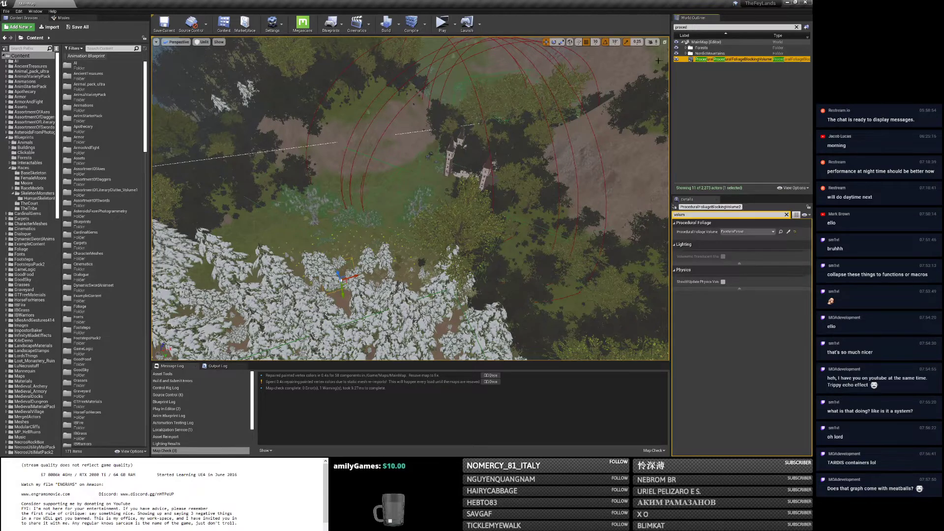
mouse_move(670, 62)
mouse_down()
mouse_move(555, 56)
mouse_move(660, 58)
mouse_up()
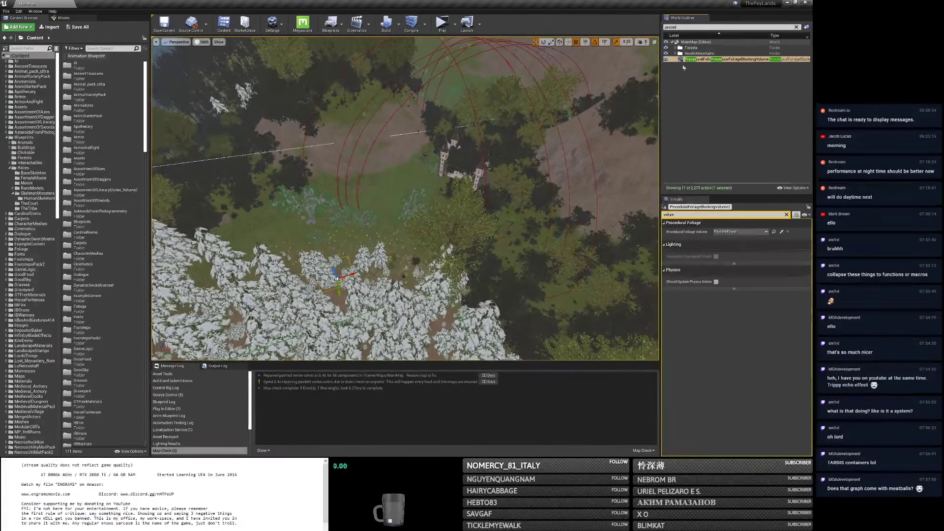
Clear the details filter of the existing procedural foliage blocking volume and review its full set of properties.
right_click(702, 59)
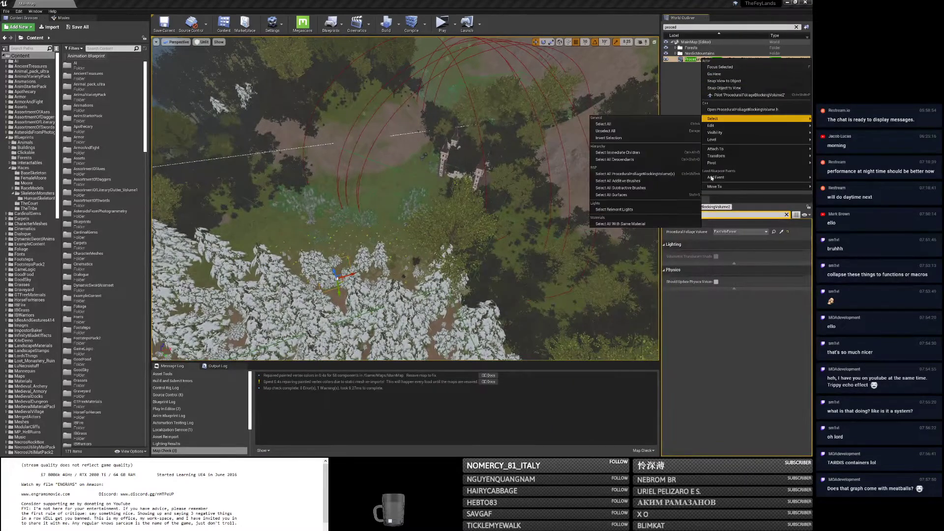
click(693, 336)
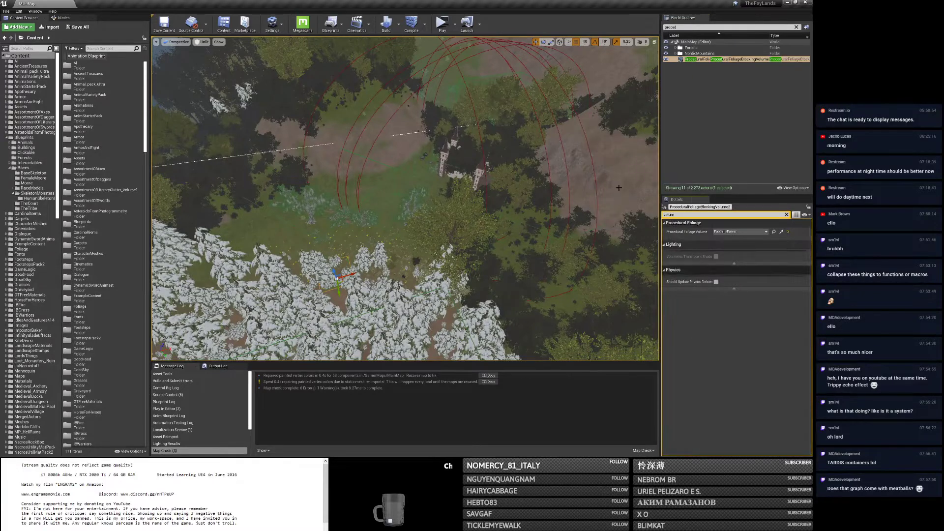
click(786, 215)
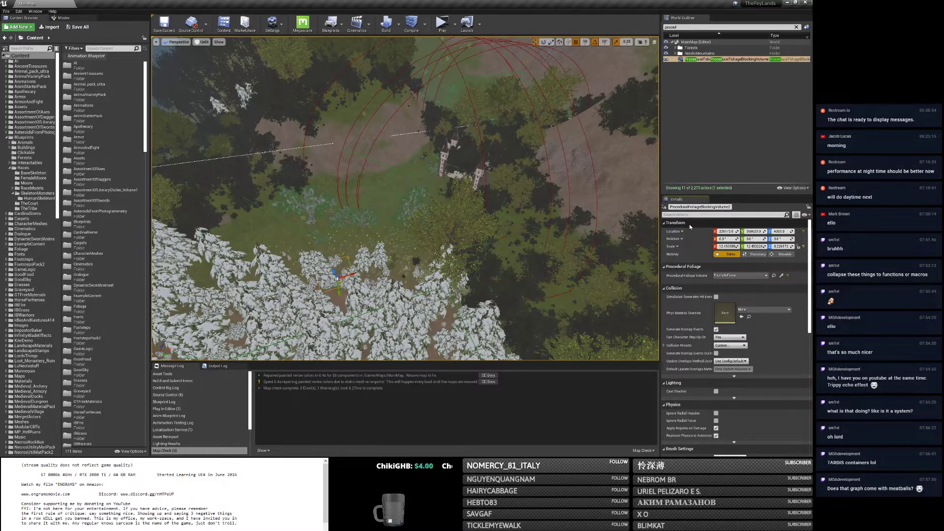
scroll(689, 226, down, 5)
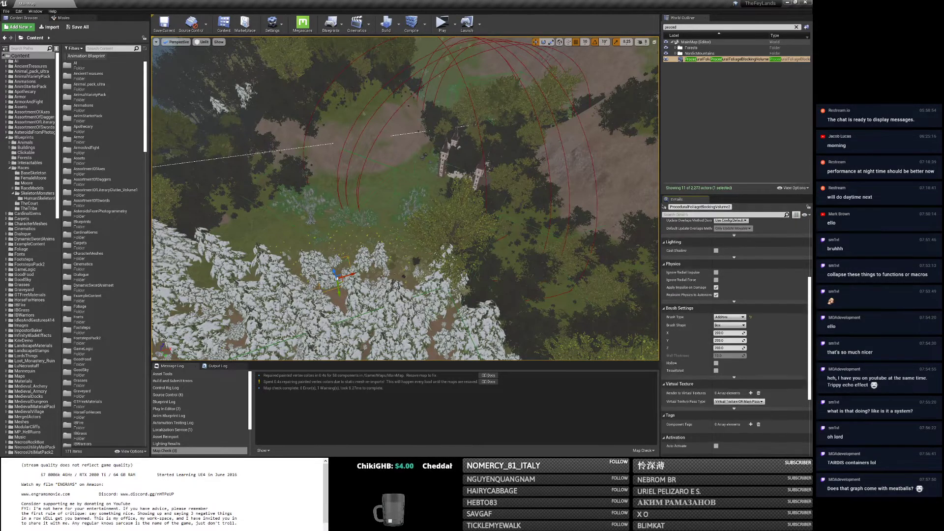
scroll(689, 226, up, 5)
Find the placeable actors matching "proce" and place a new Procedural Foliage Blocking Volume in the snowy forest.
click(59, 18)
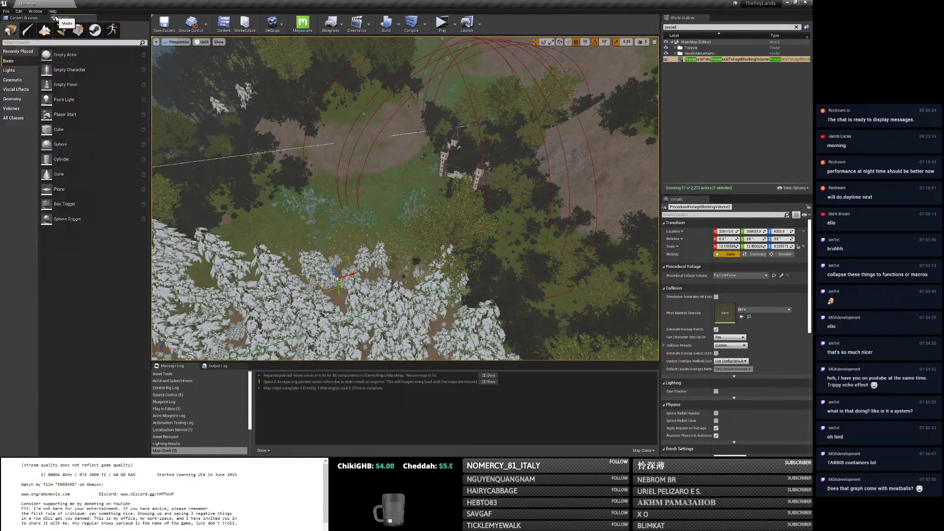
text(proce)
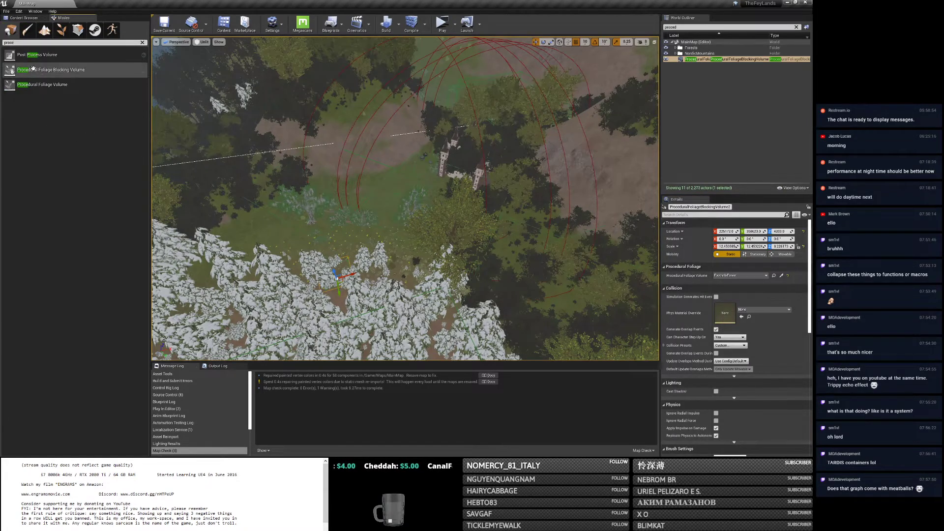
right_drag(239, 117, 250, 211)
drag(49, 69, 407, 208)
right_drag(417, 208, 451, 214)
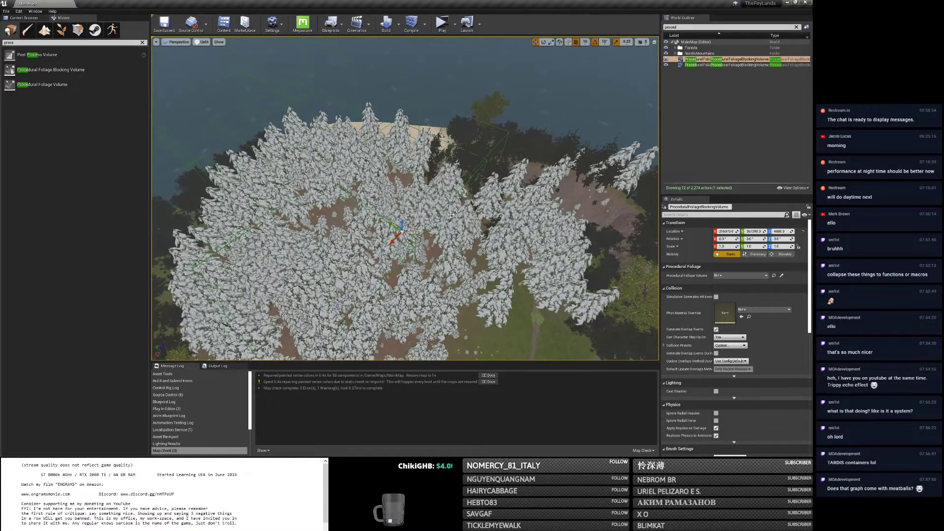
Scale the new blocking volume uniformly to about 90 and shift it along its X axis over the snowy forest.
key(e)
key(r)
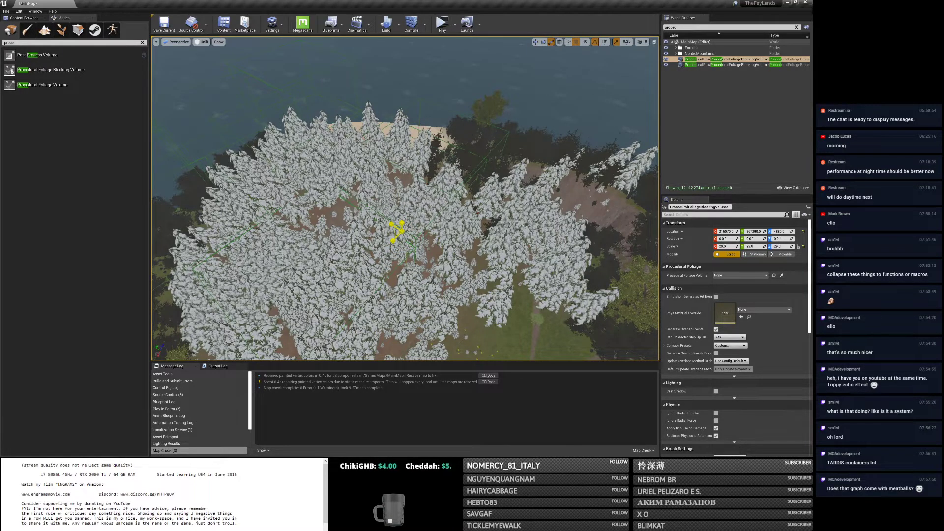
drag(398, 231, 417, 227)
scroll(418, 227, up, 3)
mouse_move(607, 310)
right_down()
mouse_move(592, 305)
mouse_move(608, 310)
right_up()
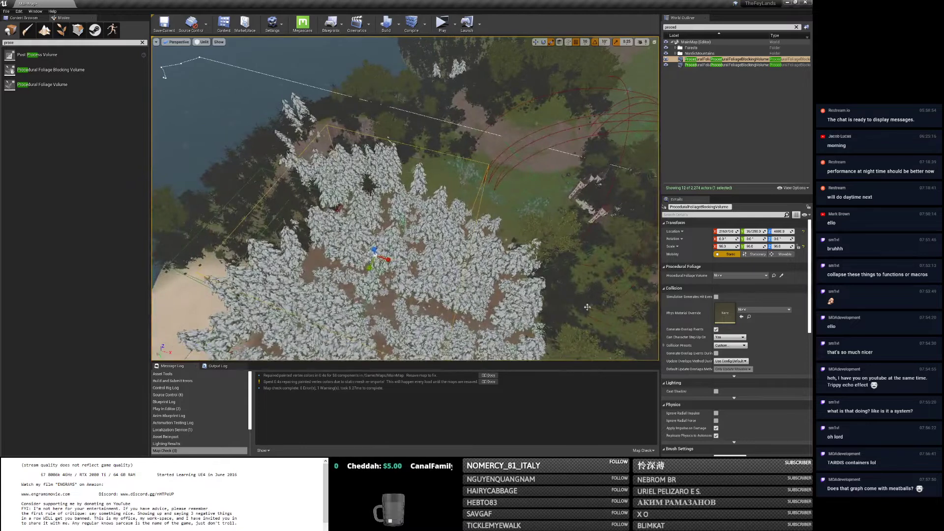
key(w)
drag(387, 260, 433, 269)
Review the new blocking volume's properties and assign CoastalCliffsForest2 as its procedural foliage volume.
scroll(769, 309, down, 5)
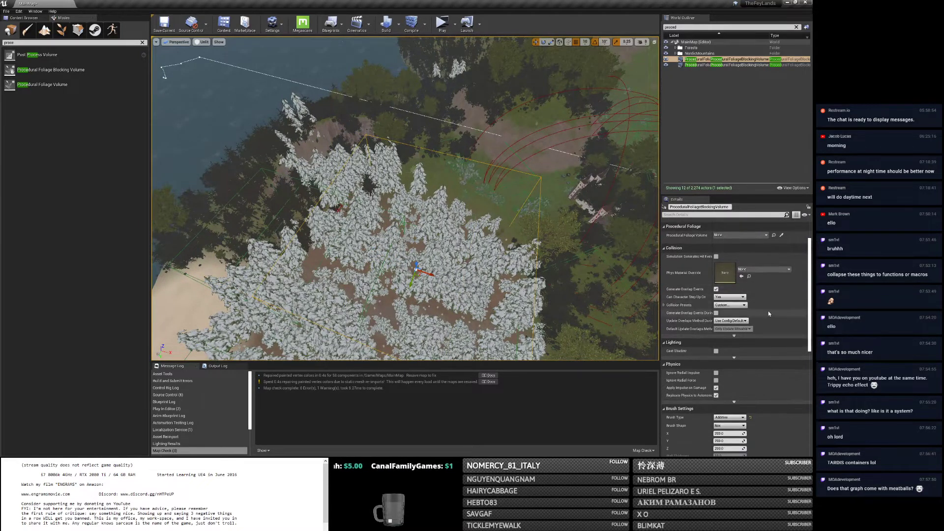
scroll(772, 301, down, 4)
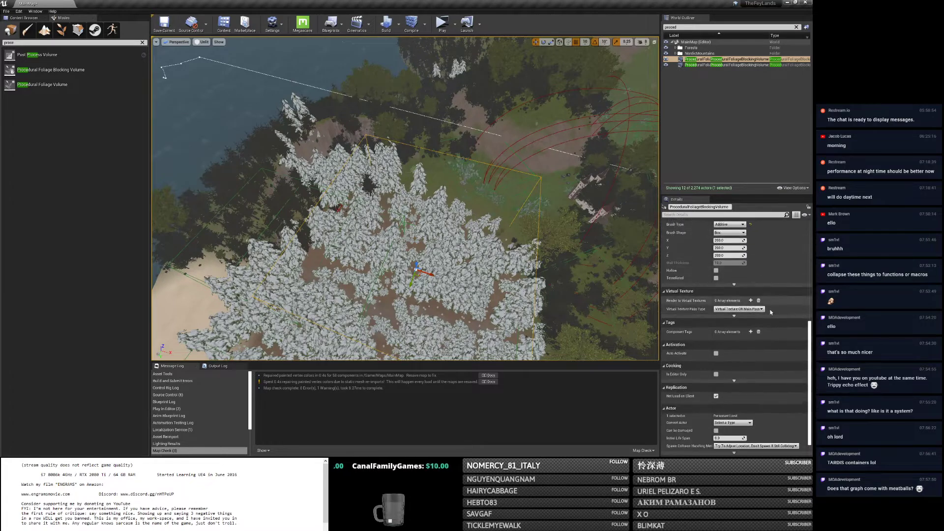
scroll(772, 349, up, 4)
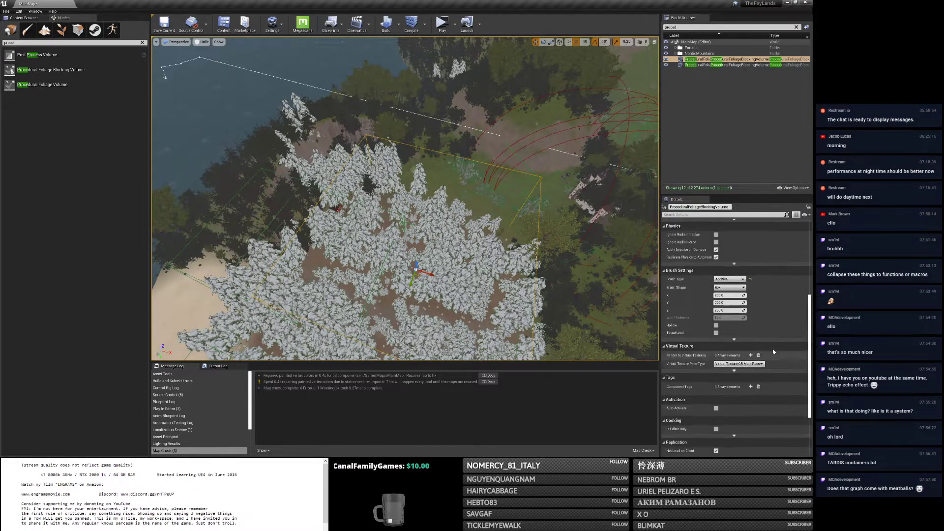
scroll(767, 349, up, 3)
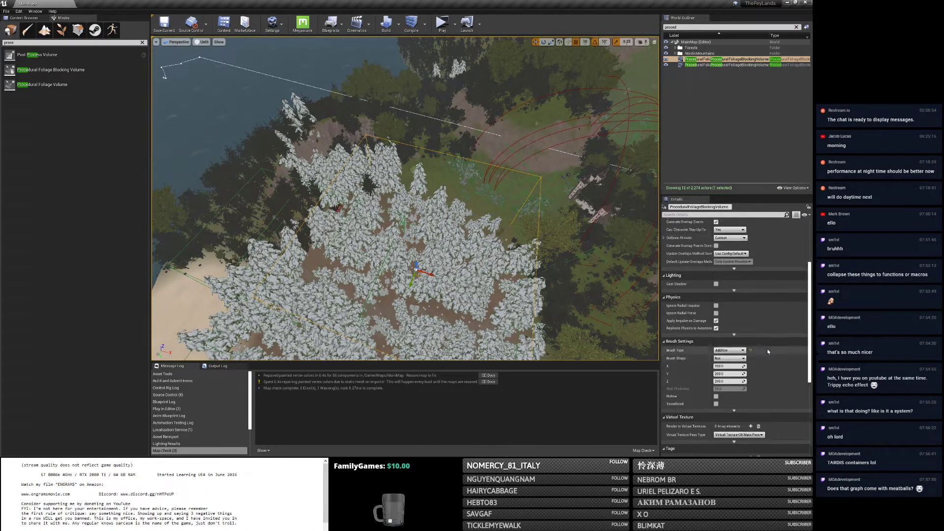
scroll(770, 352, up, 2)
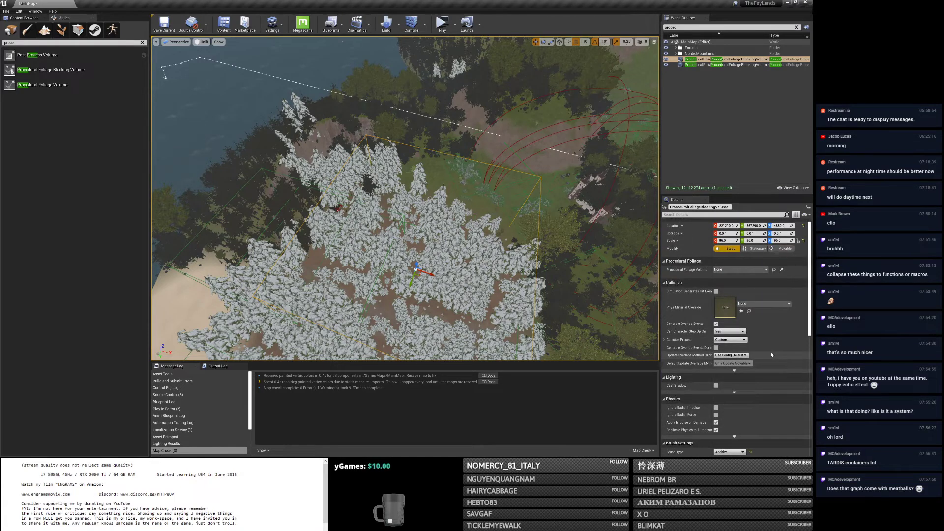
scroll(770, 352, up, 1)
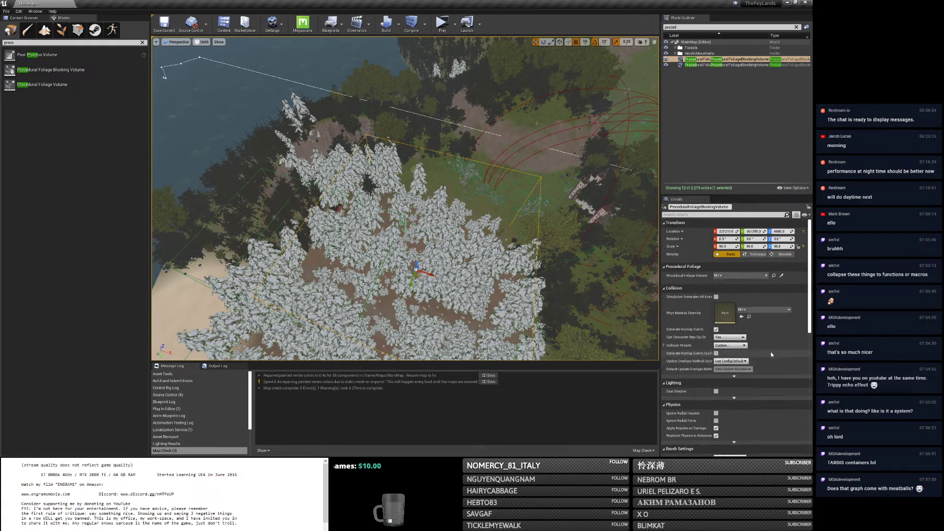
click(743, 276)
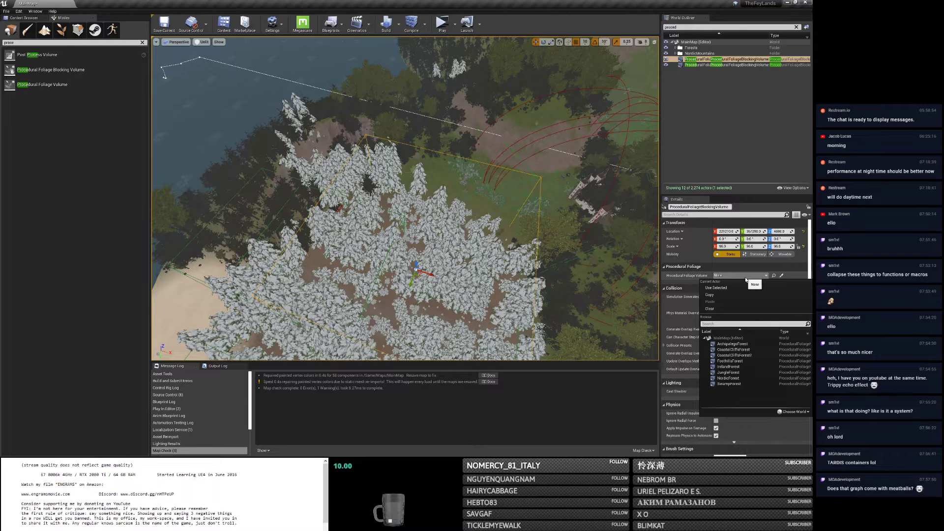
click(735, 355)
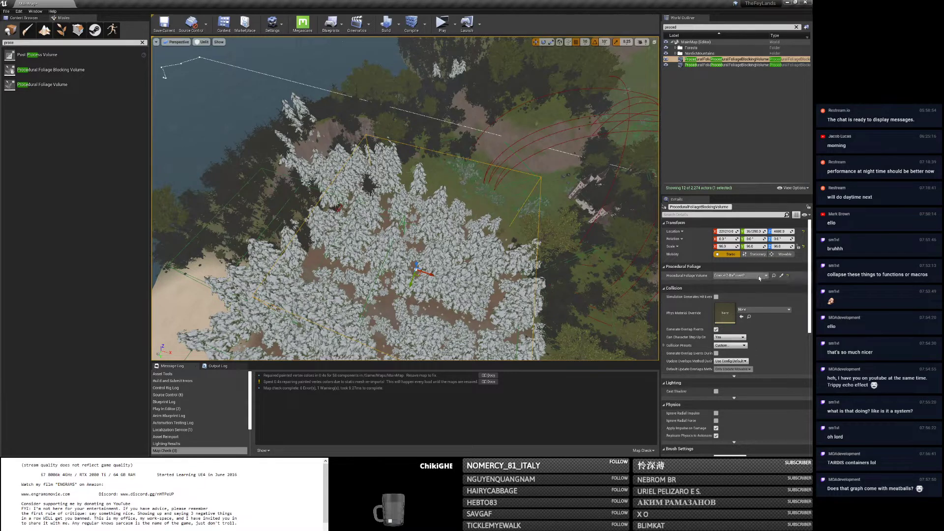
Search the level's actors for "coas", select CoastalCliffsForest2 in the Forests folder, and resimulate its procedural foliage.
click(732, 27)
text(coas)
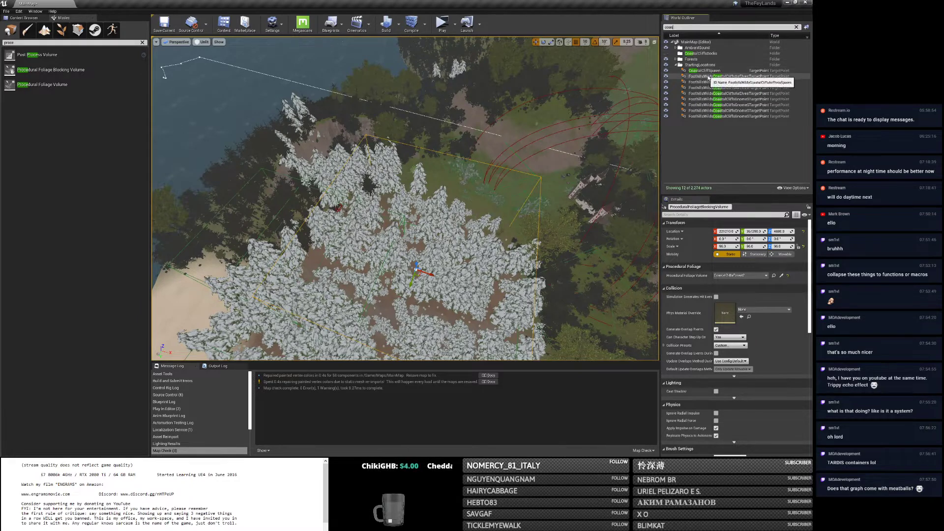
click(675, 59)
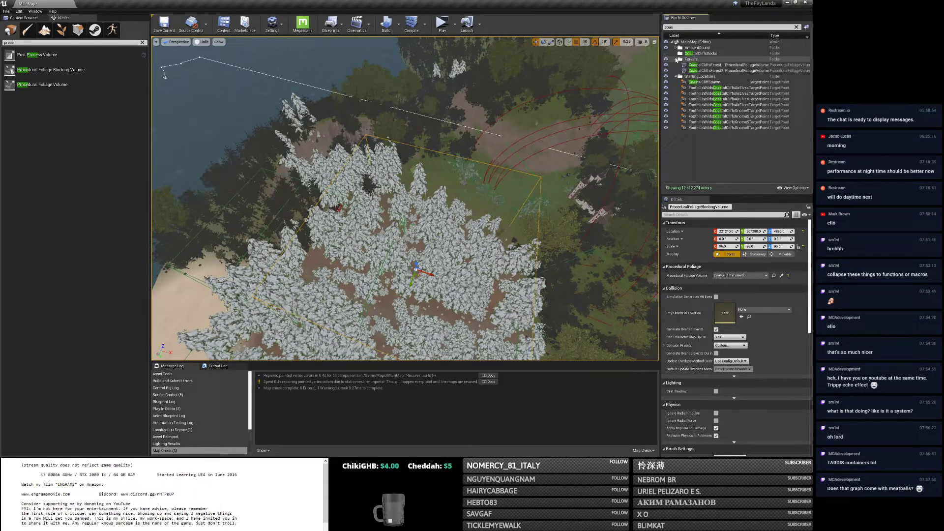
click(705, 71)
scroll(766, 405, down, 10)
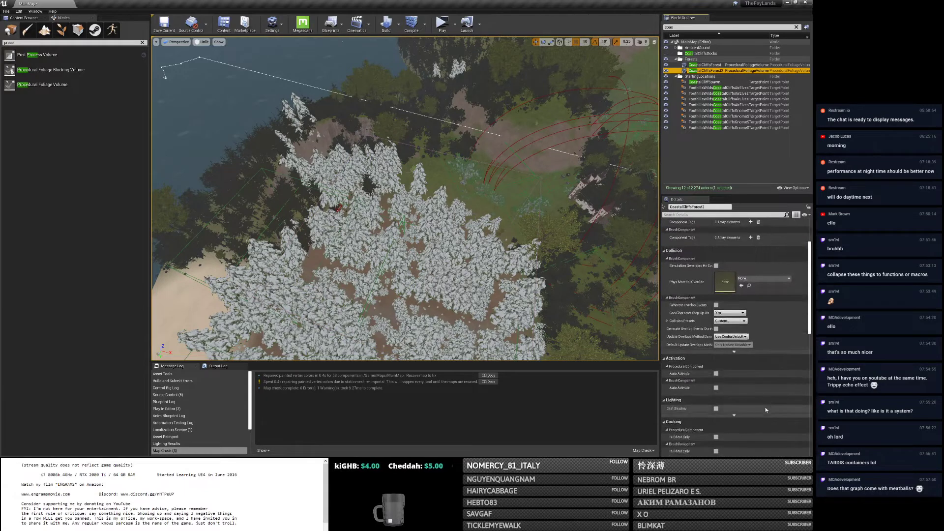
click(736, 391)
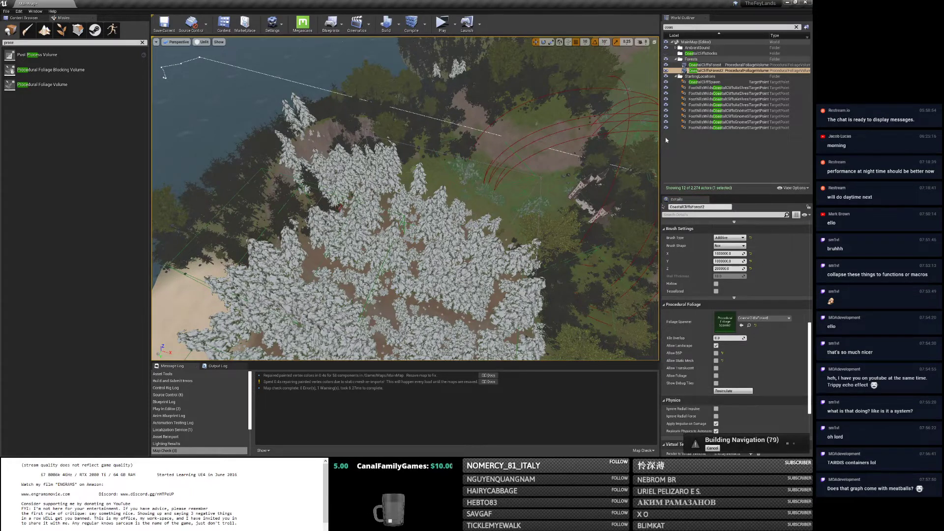
right_drag(328, 307, 452, 280)
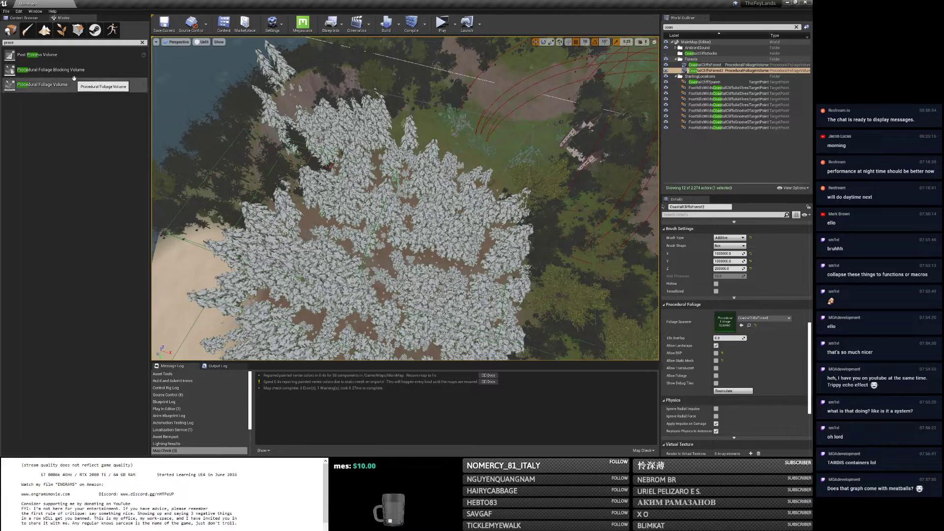
Search the level's actors for "proce" and set the new blocking volume's procedural foliage volume to CoastalCliffsForest.
double_click(713, 27)
text(proce)
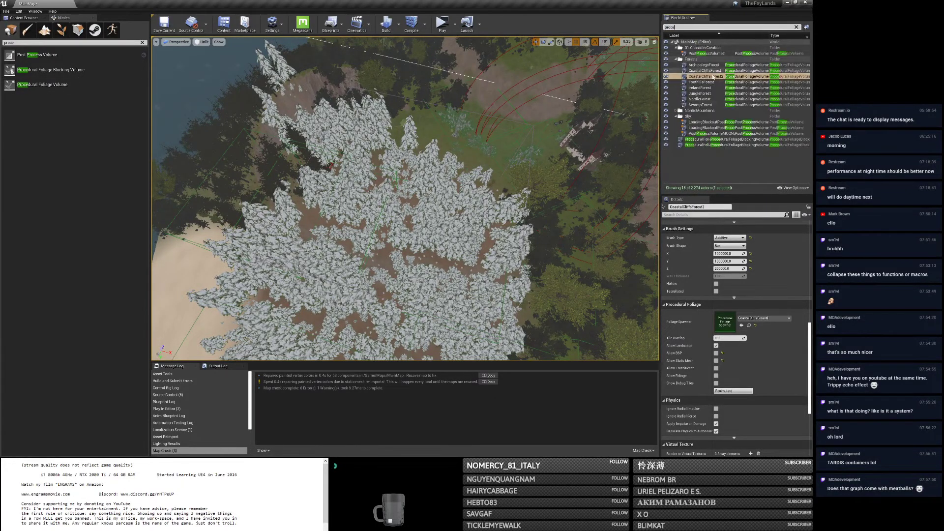
click(711, 145)
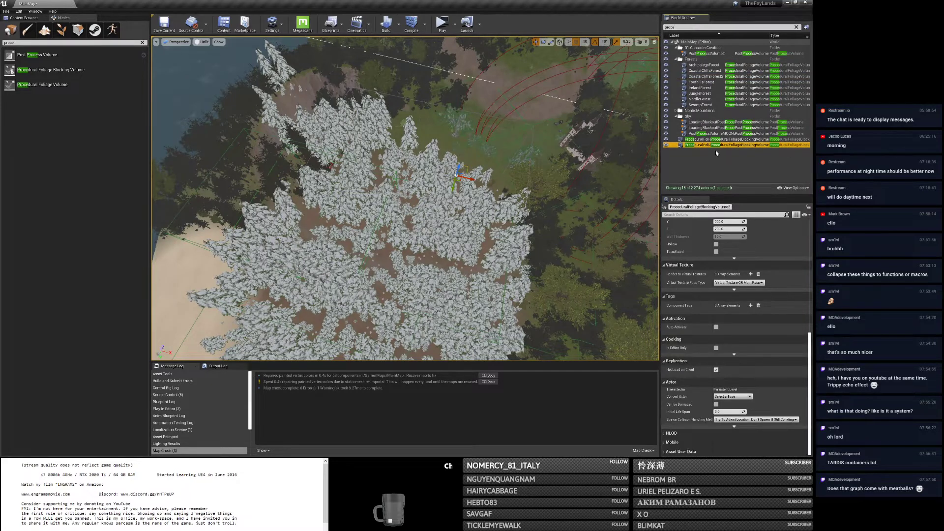
scroll(795, 309, up, 8)
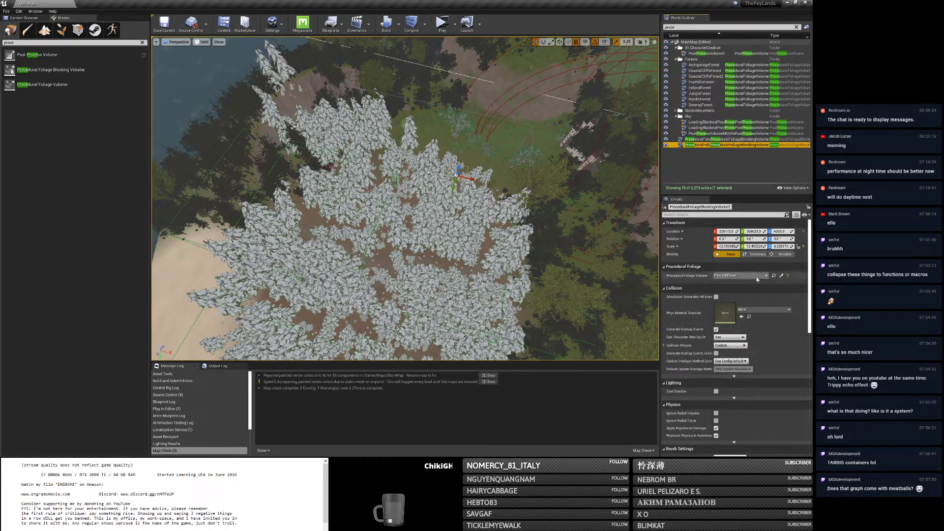
click(727, 139)
click(739, 276)
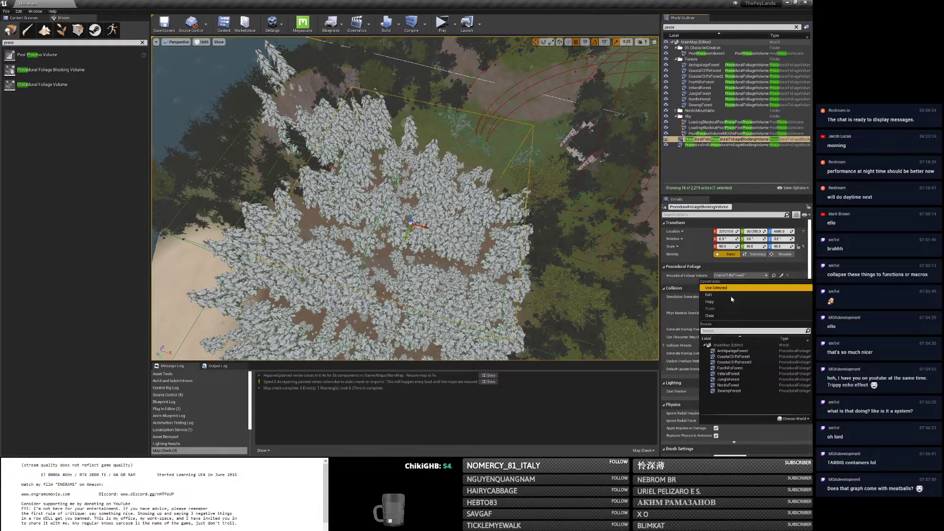
click(738, 357)
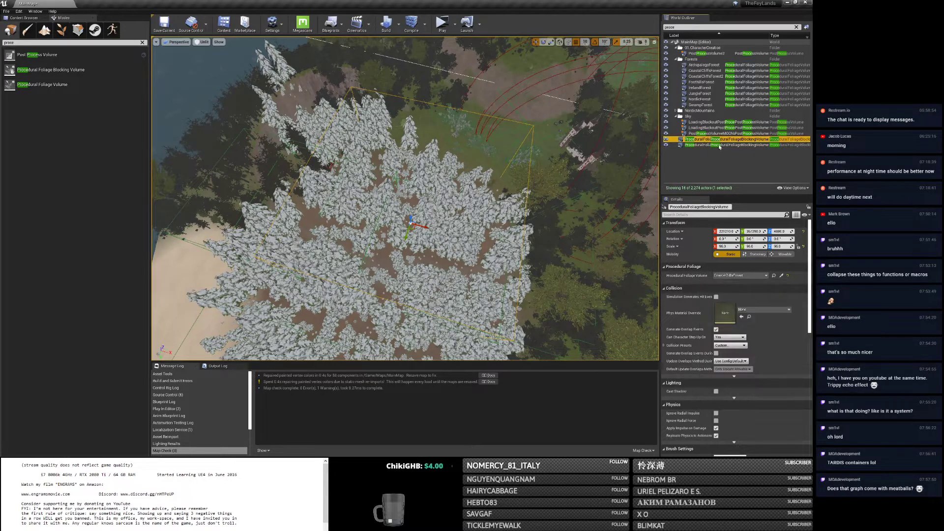
Select the CoastalCliffsForest procedural foliage volume and resimulate its foliage.
click(706, 71)
scroll(768, 366, down, 5)
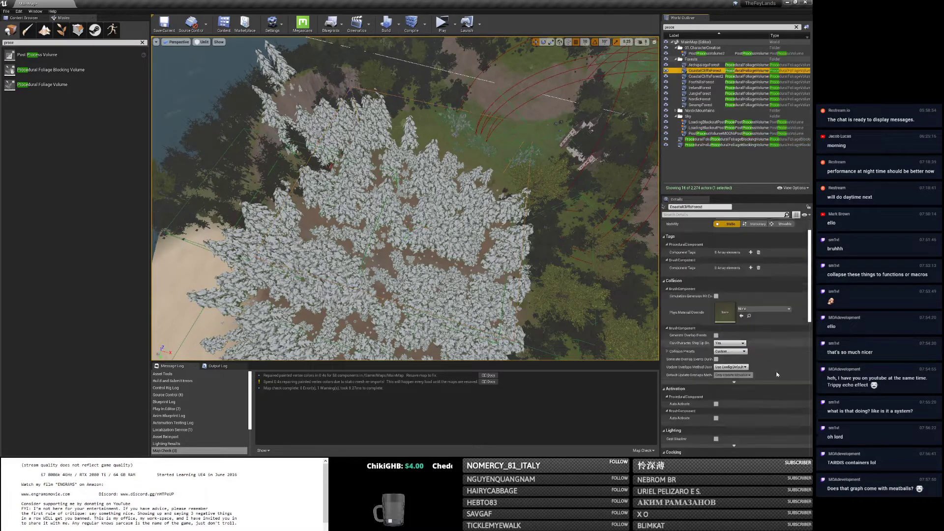
scroll(768, 366, down, 3)
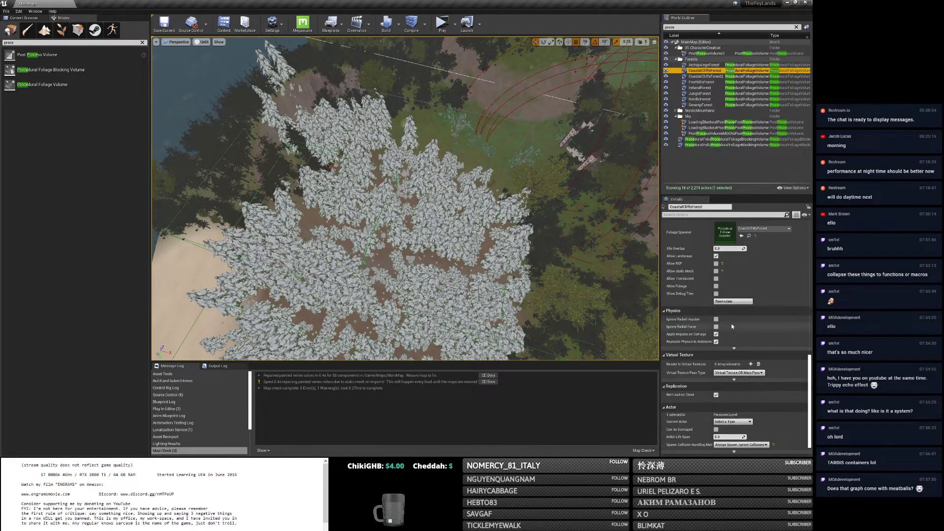
click(733, 301)
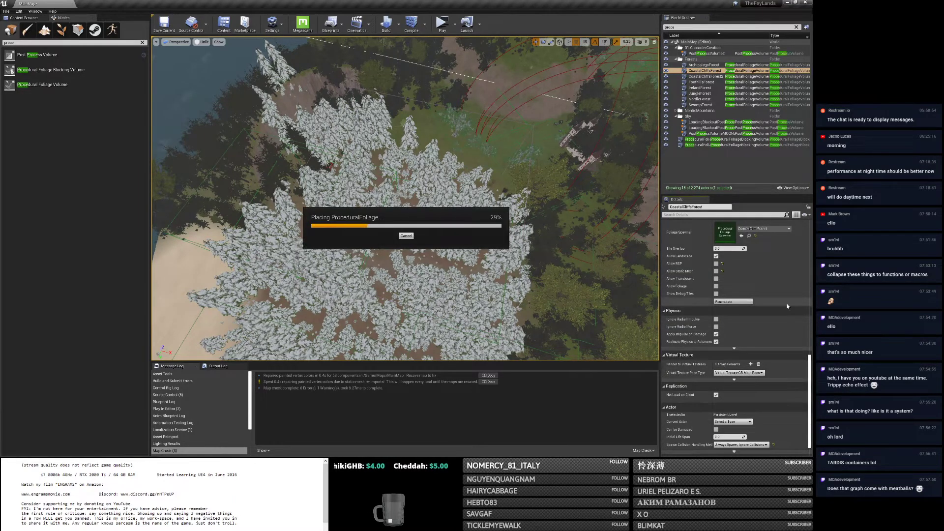
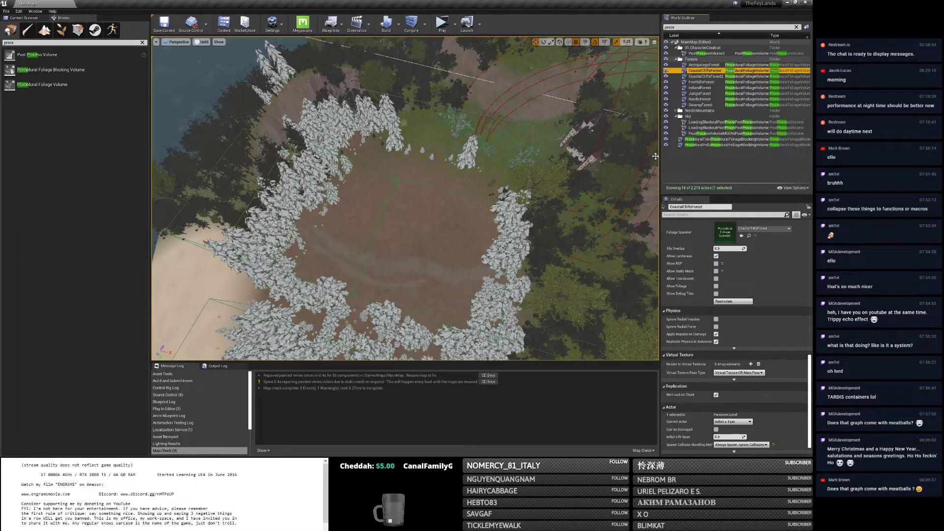
Lower the landscape around the buried house in the forest clearing with the Sculpt tool at a reduced tool strength.
right_drag(404, 166, 404, 142)
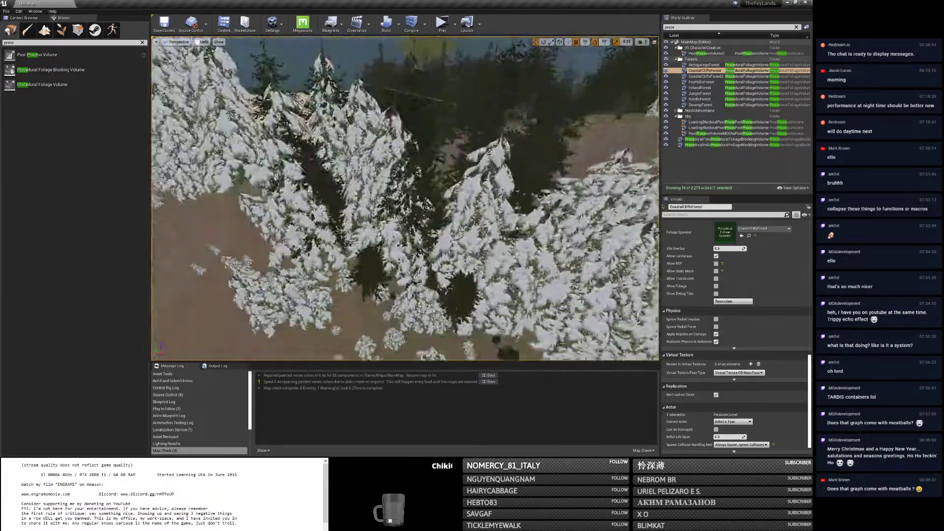
key(w)
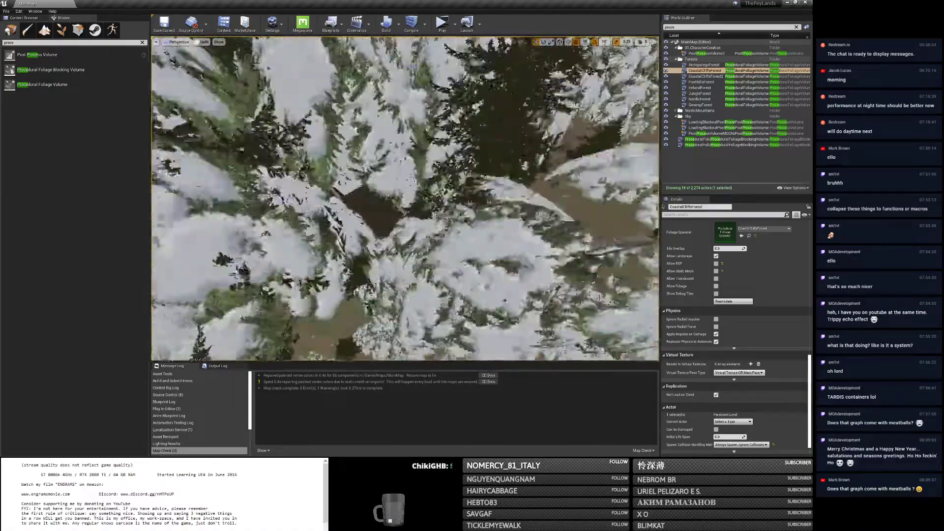
key(s)
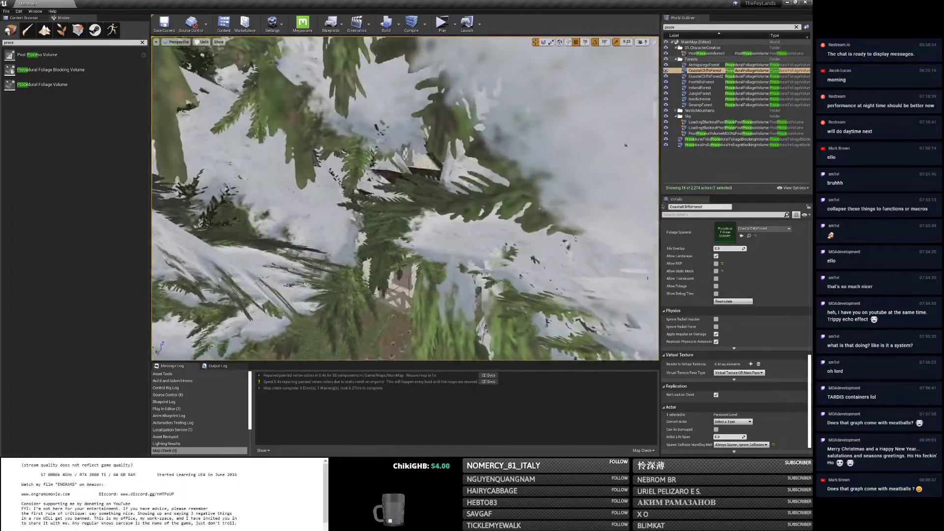
key(s)
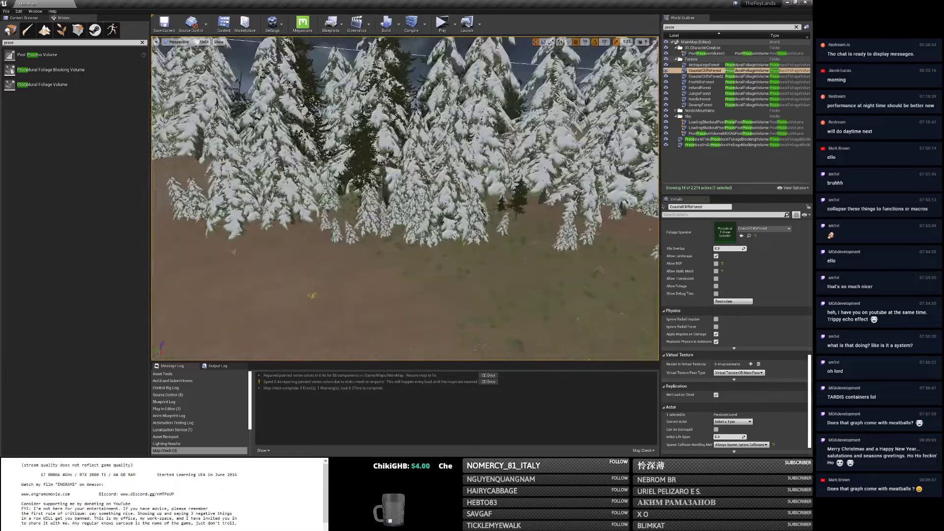
key(s)
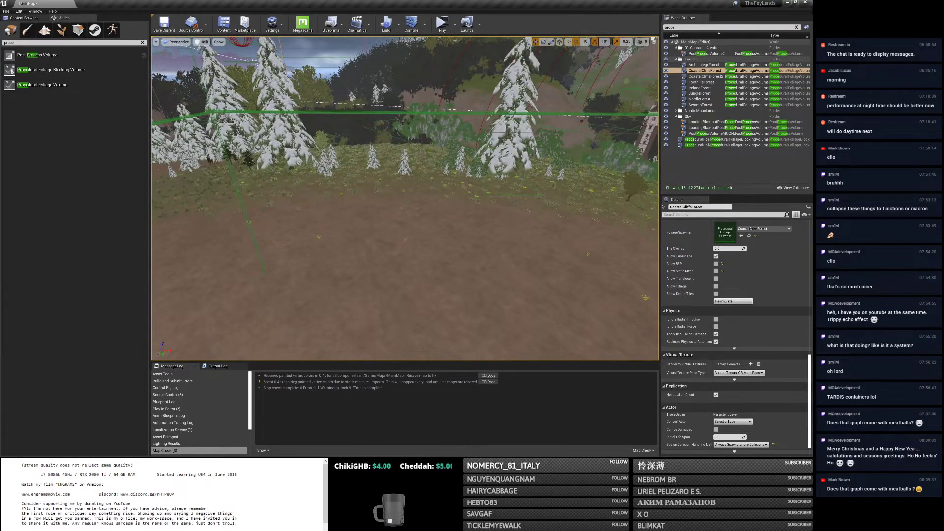
right_drag(388, 187, 251, 192)
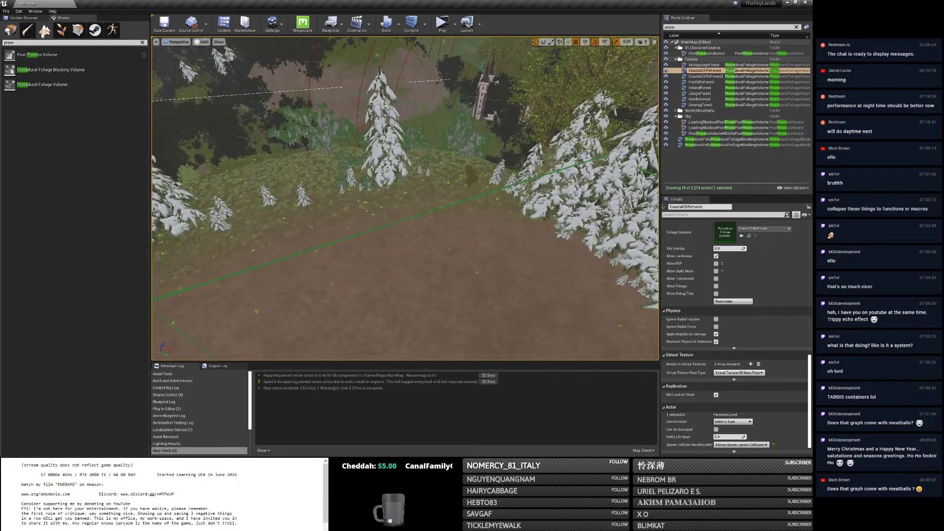
click(44, 30)
click(16, 99)
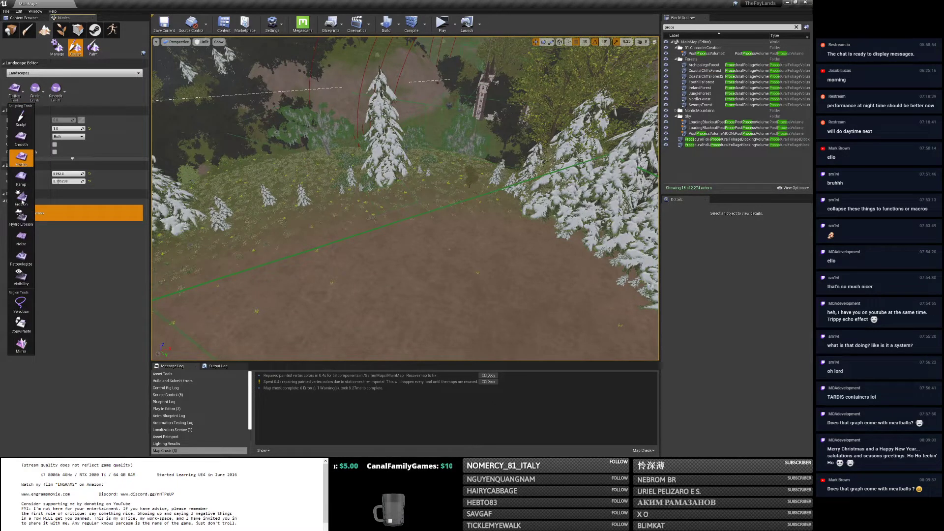
click(20, 119)
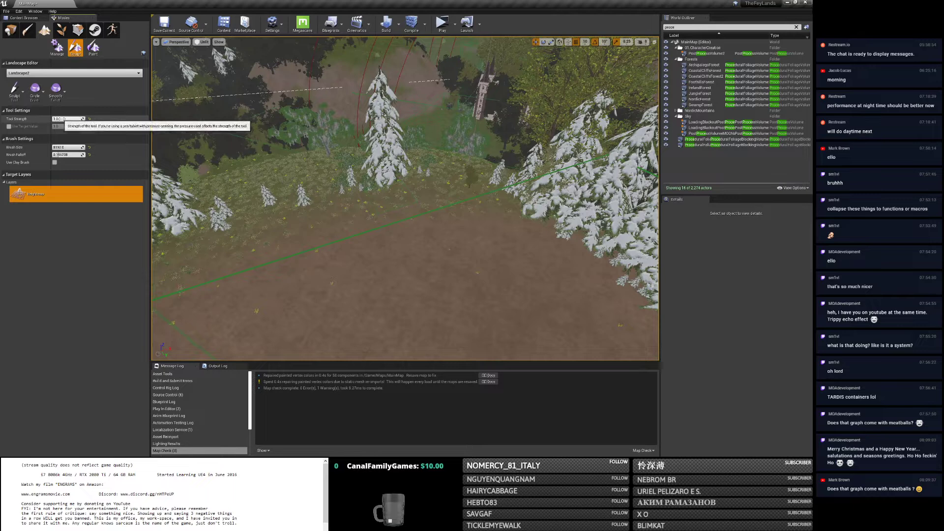
drag(69, 119, 60, 118)
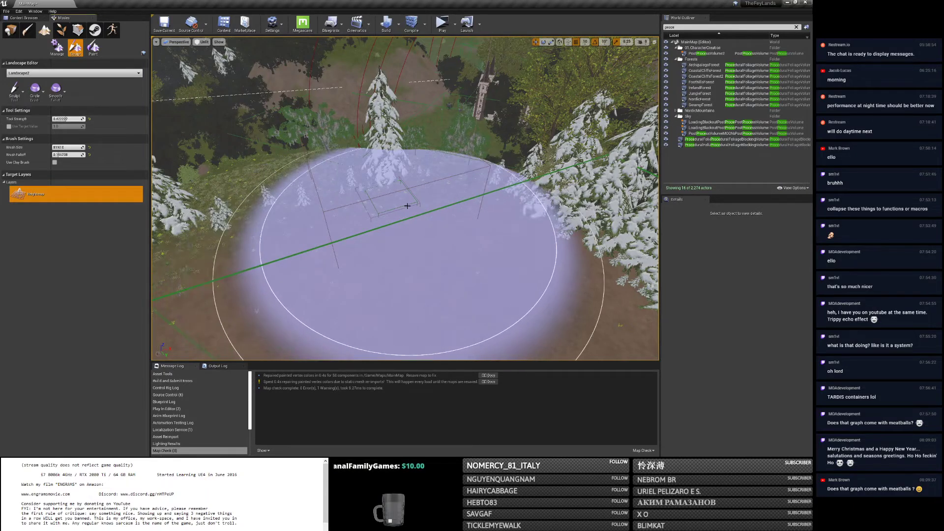
mouse_move(403, 207)
mouse_down()
mouse_move(380, 223)
mouse_move(391, 219)
mouse_up()
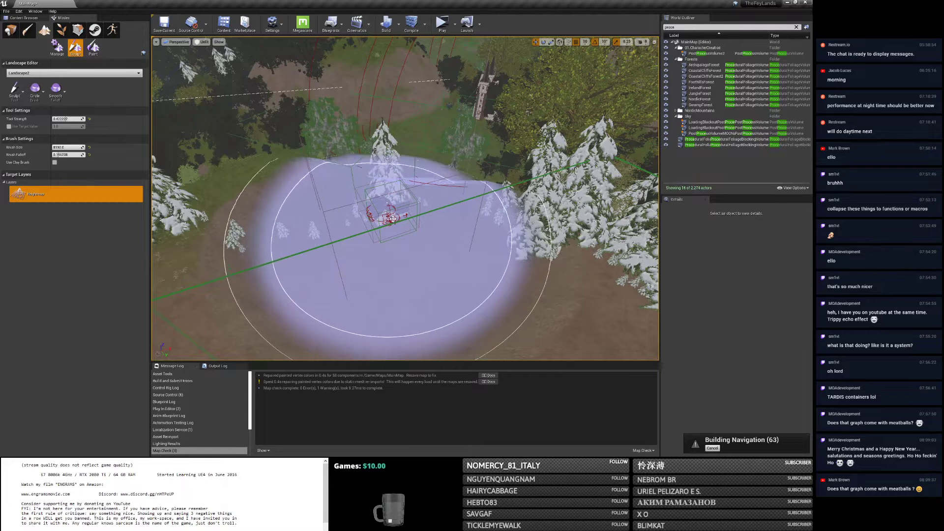
Save all modified content, including the MainMap level.
mouse_move(391, 219)
right_down()
mouse_move(384, 211)
mouse_move(392, 206)
mouse_move(387, 224)
mouse_move(373, 219)
right_up()
key(w)
key(s)
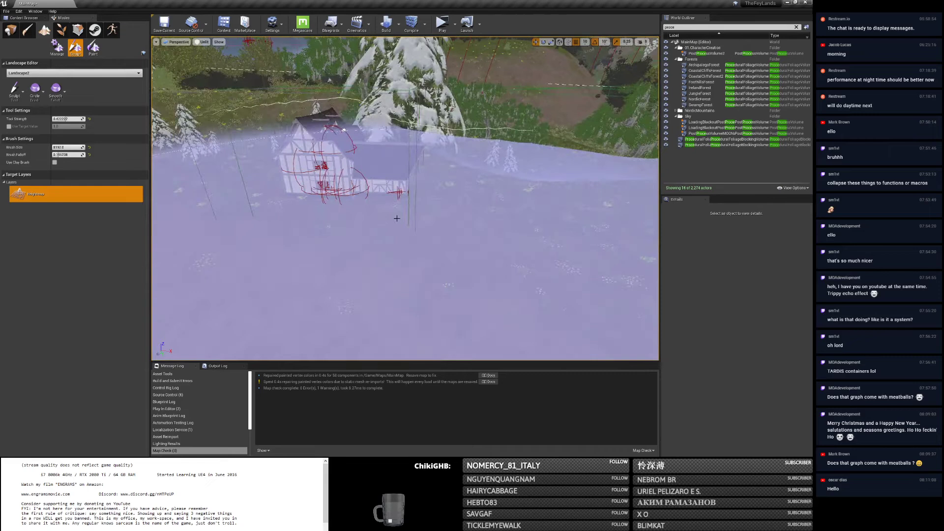
right_drag(396, 218, 315, 218)
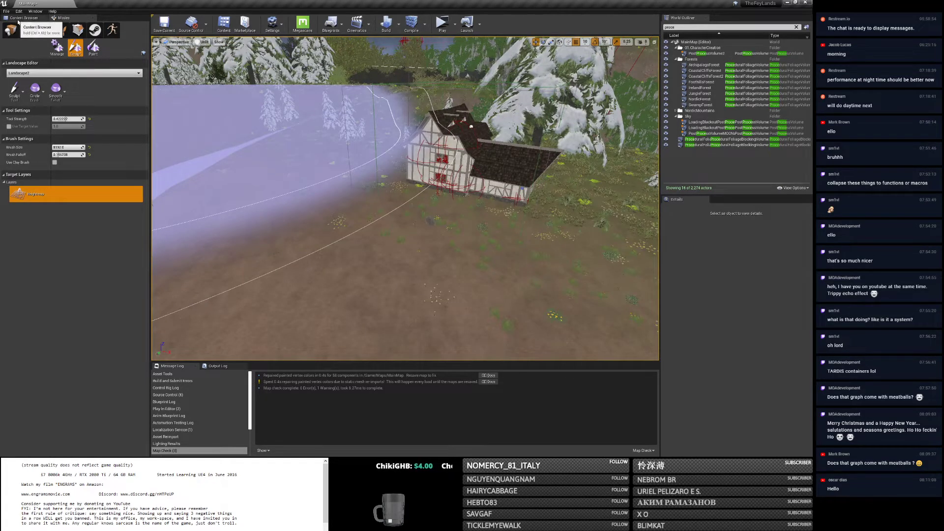
click(20, 18)
click(78, 27)
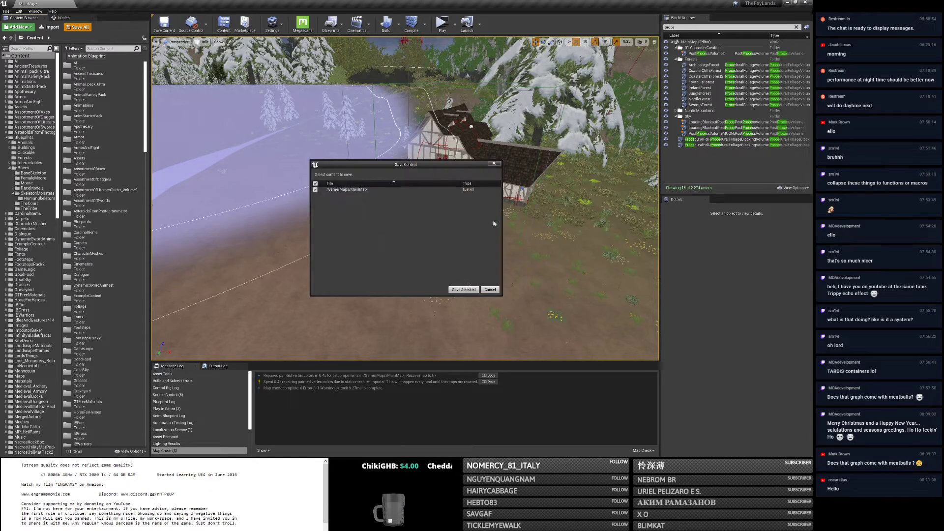
click(463, 289)
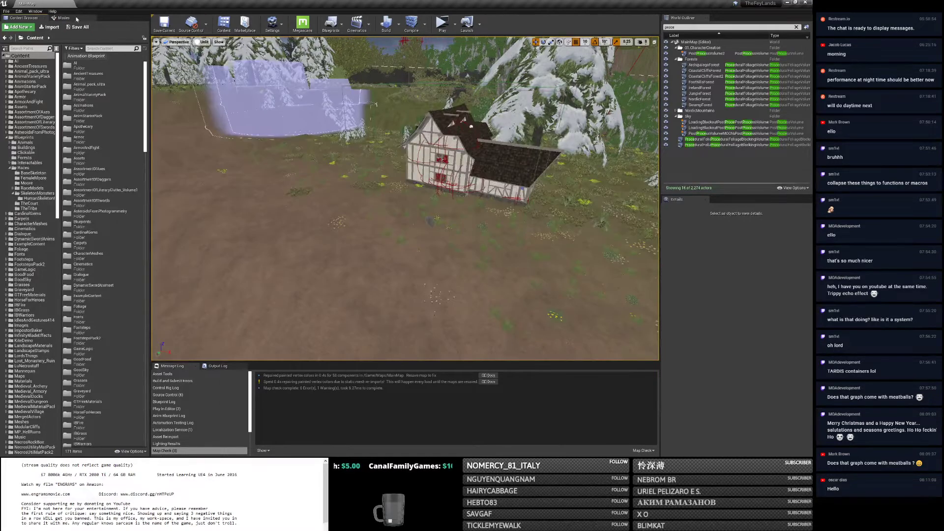
Leave landscape editing for the actor placement mode and set the viewport's view mode to Lit.
click(60, 18)
click(10, 31)
click(202, 42)
click(208, 54)
right_drag(405, 198, 439, 179)
key(s)
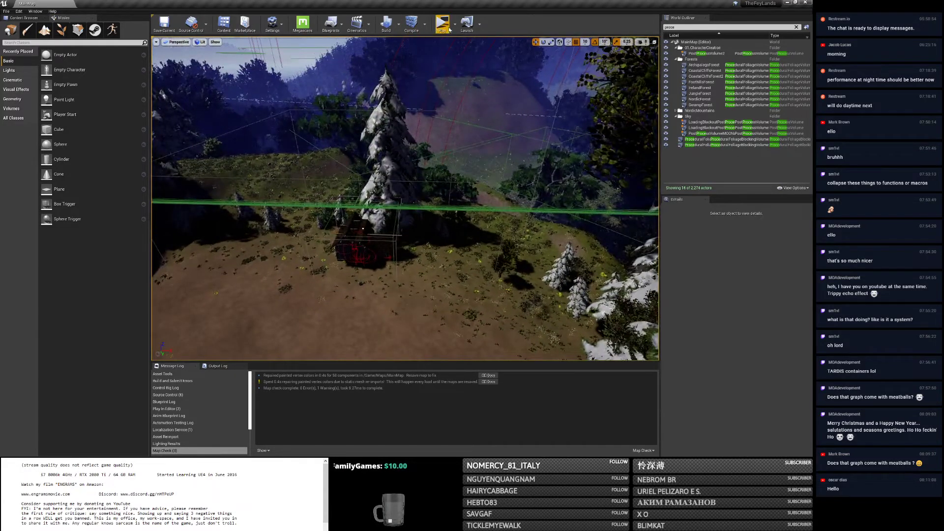
Run the game as a standalone preview and try signing in with a character name and character password.
key(alt+Tab)
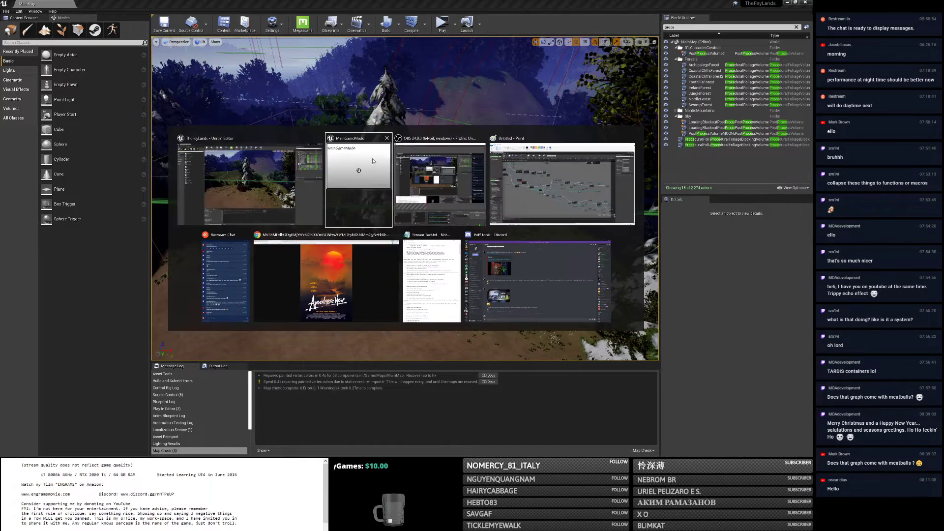
click(372, 161)
click(806, 3)
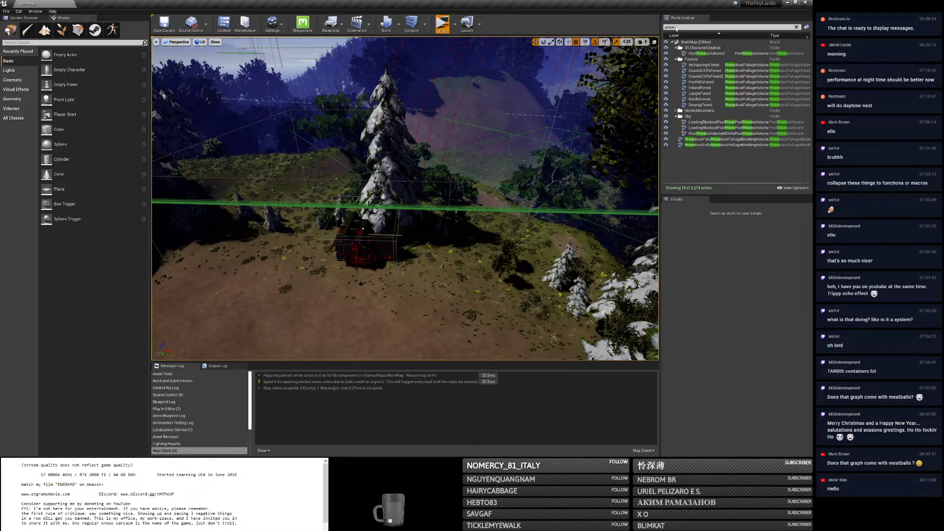
click(785, 2)
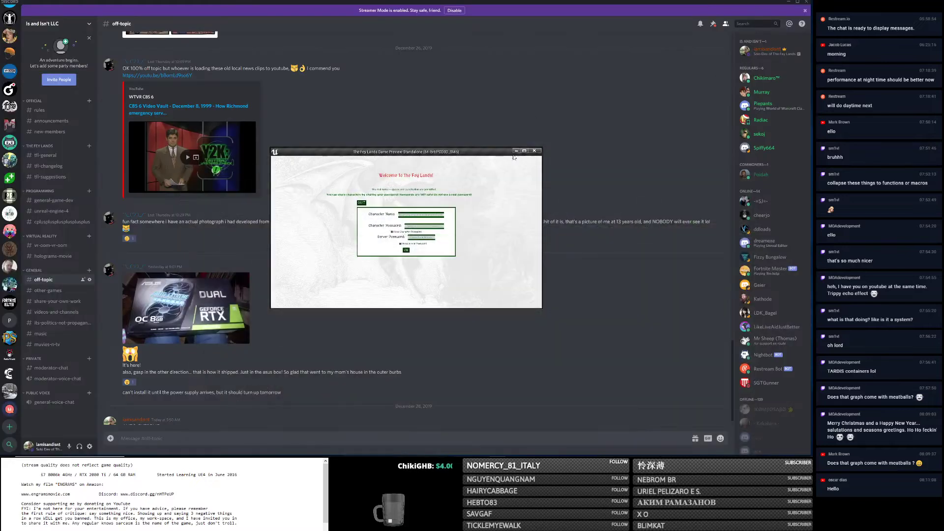
click(523, 152)
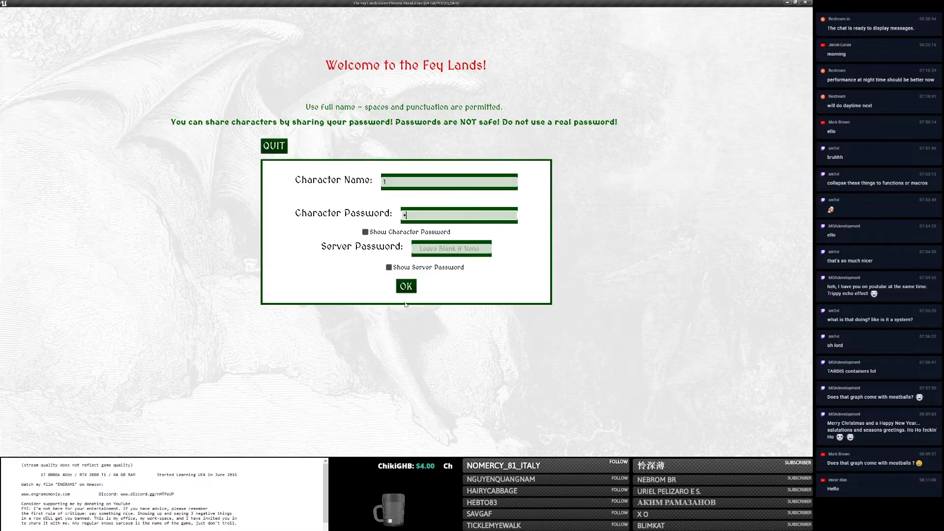
click(406, 286)
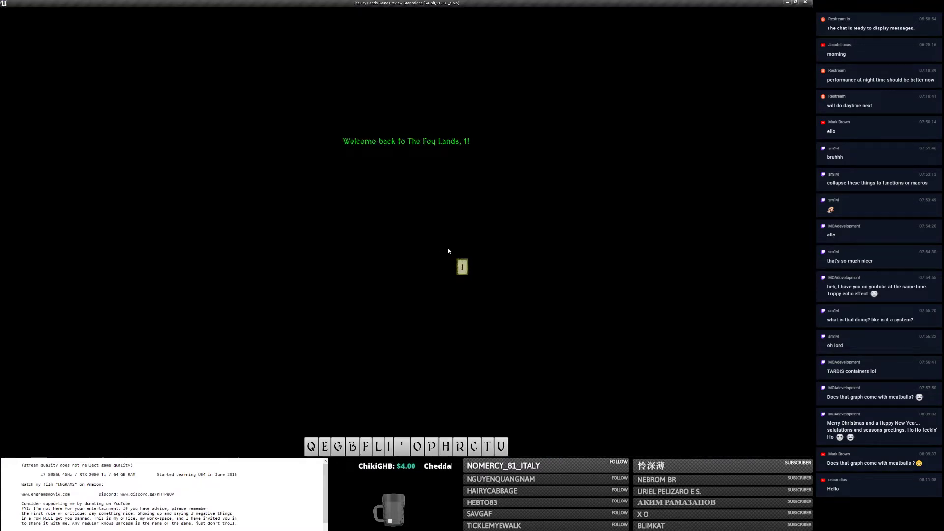
key(alt+Tab)
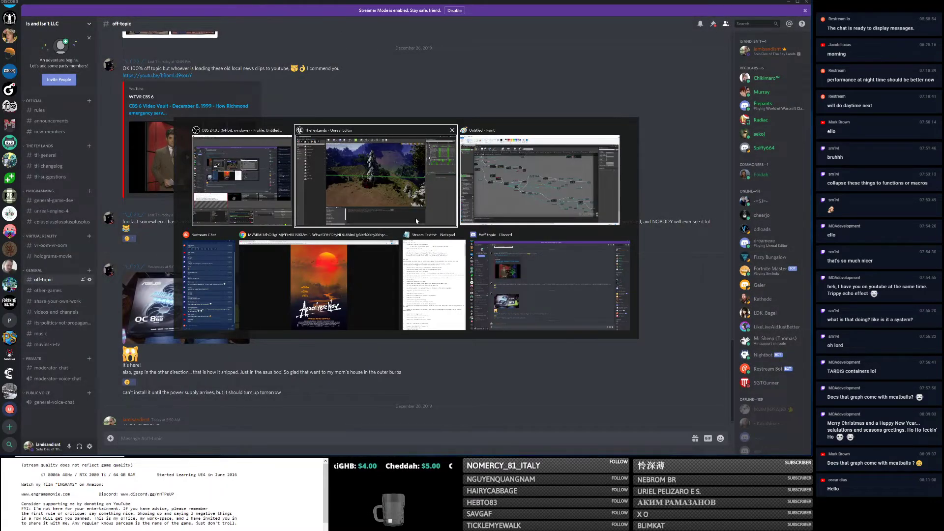
Switch to File Explorer and check the save files in the 4.22 project's SaveGames folder.
key(super)
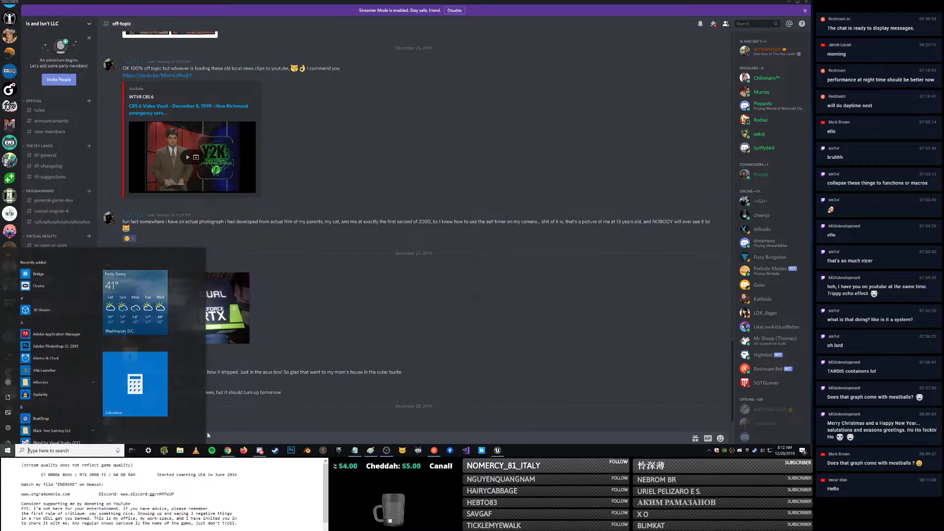
click(179, 450)
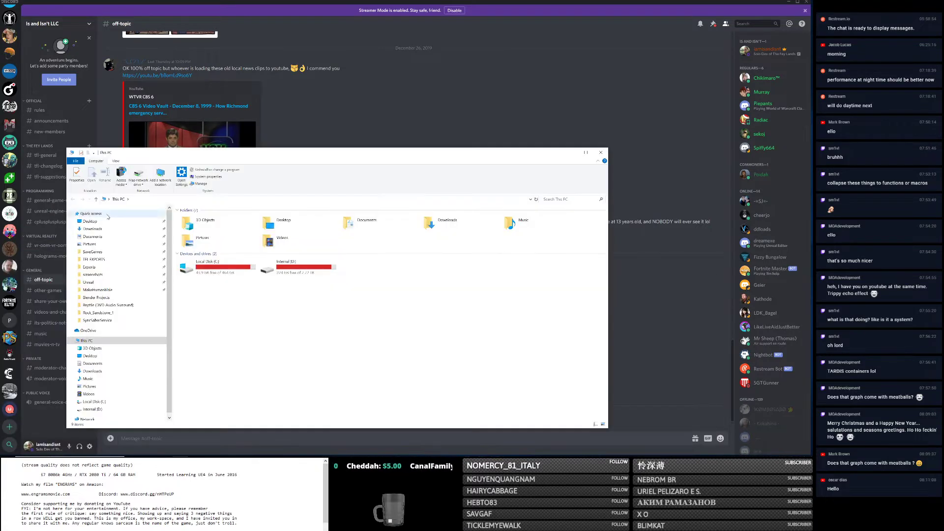
click(101, 253)
drag(201, 314, 190, 197)
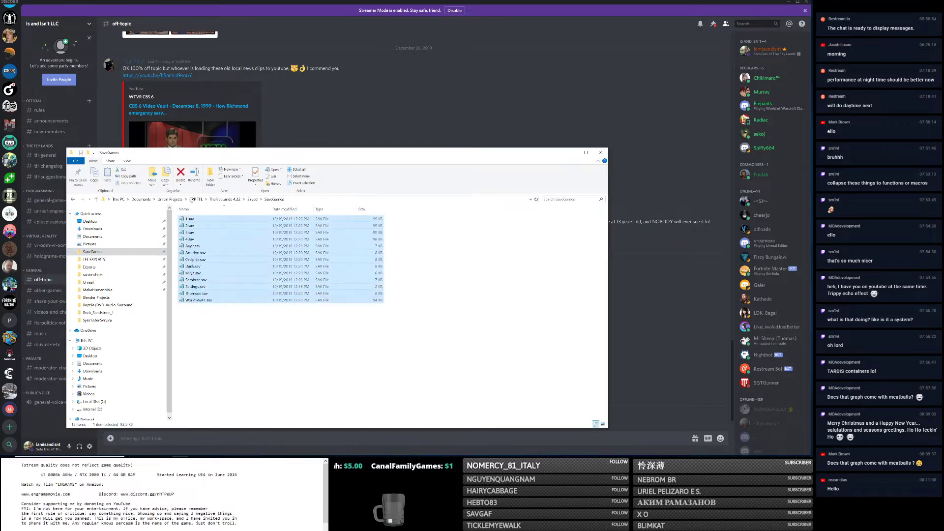
click(251, 327)
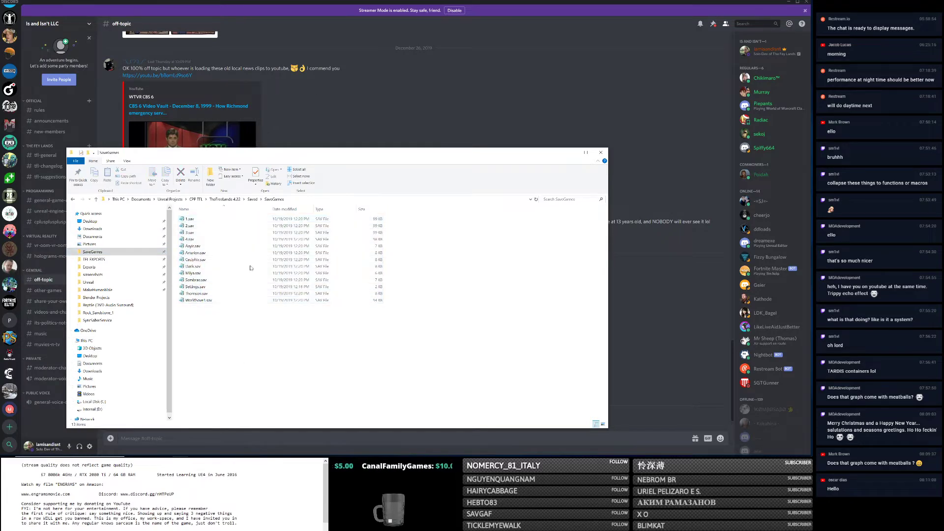
Pin the 4.24 project's Saved/SaveGames folder to Quick access and unpin the 4.22 SaveGames folder.
click(197, 199)
double_click(200, 226)
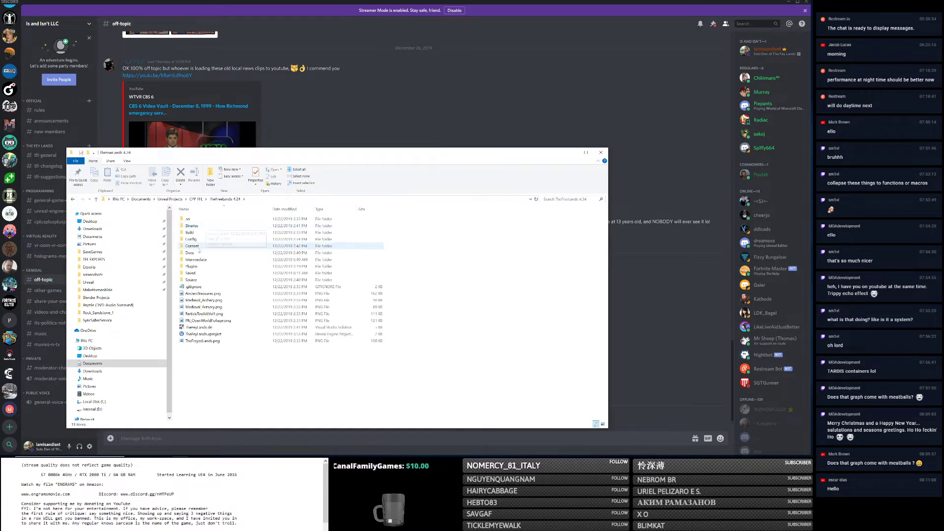
double_click(191, 273)
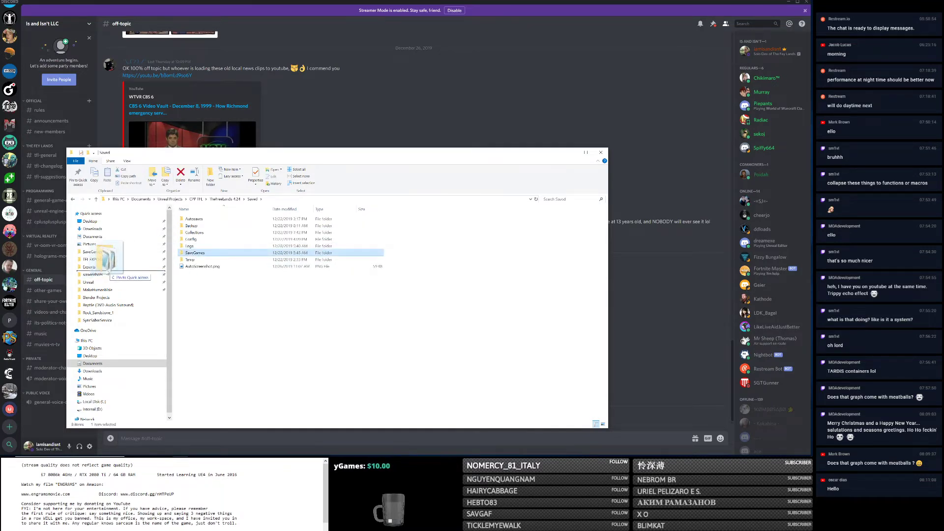
drag(107, 270, 103, 257)
click(164, 253)
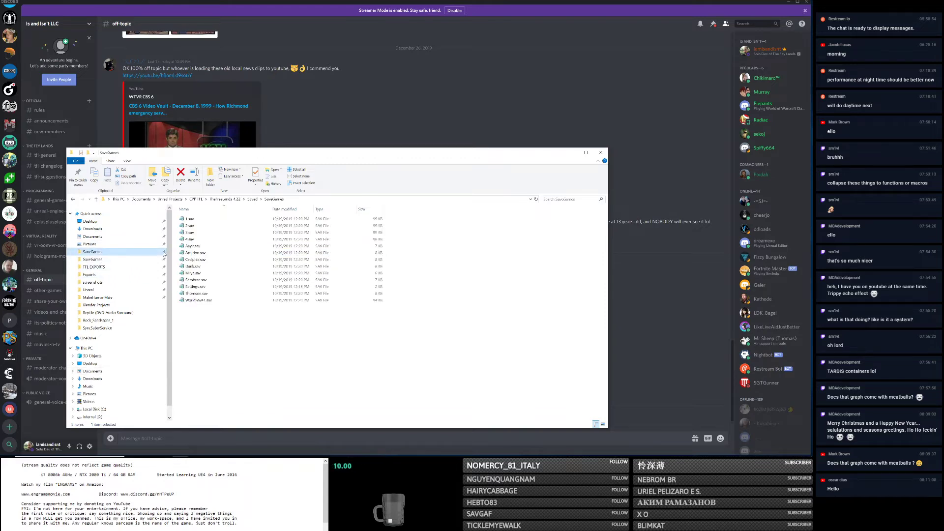
right_click(99, 252)
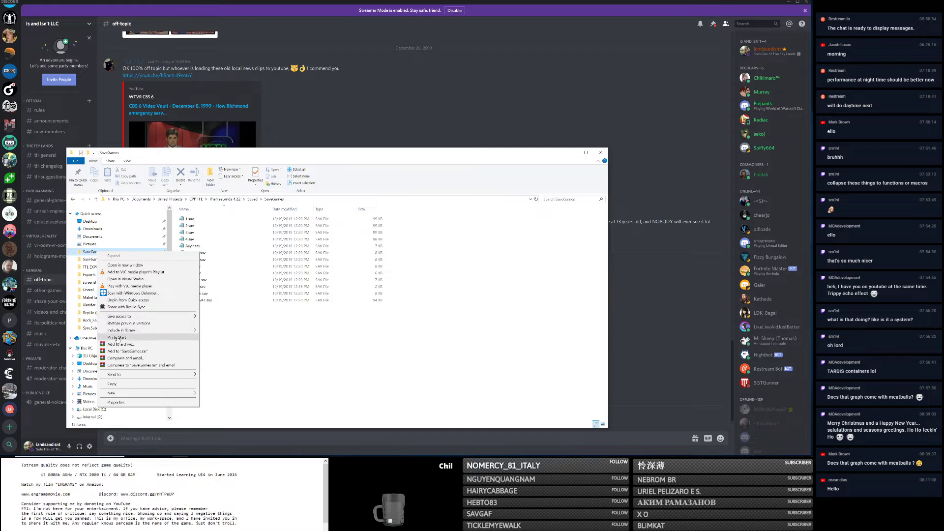
click(128, 300)
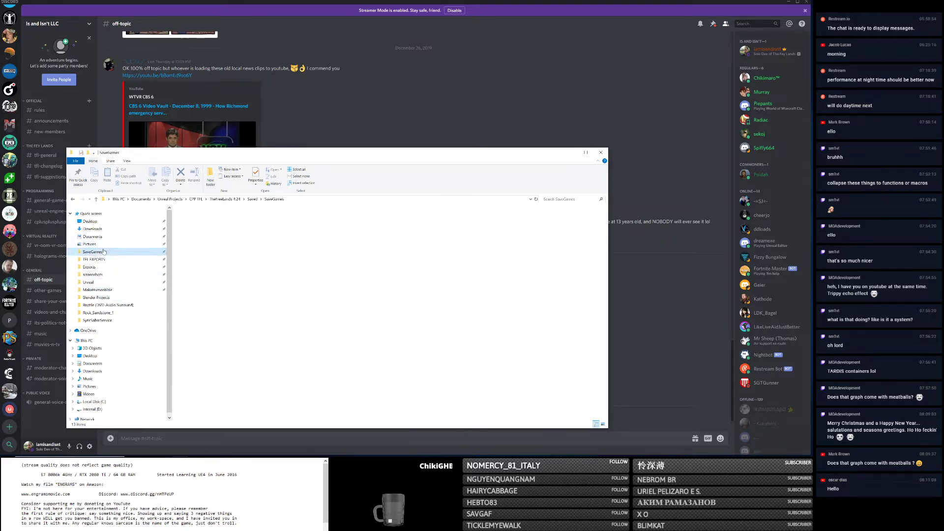
Delete old save files from the 4.24 project's SaveGames folder and return to Unreal Editor.
key(ctrl+a)
key(Delete)
key(alt+Tab)
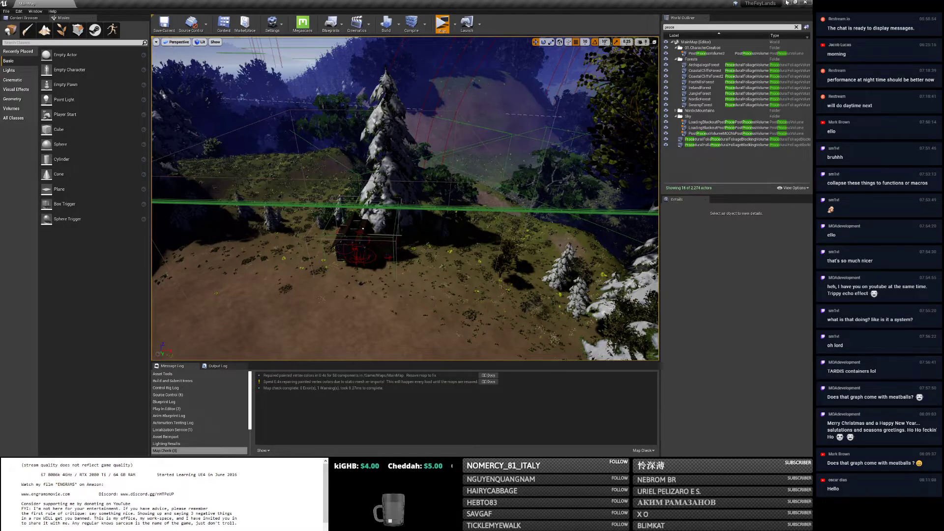
Bring up the standalone game preview full size, sign in with the character name and password, and walk forward past the fire bowl.
click(787, 2)
click(789, 3)
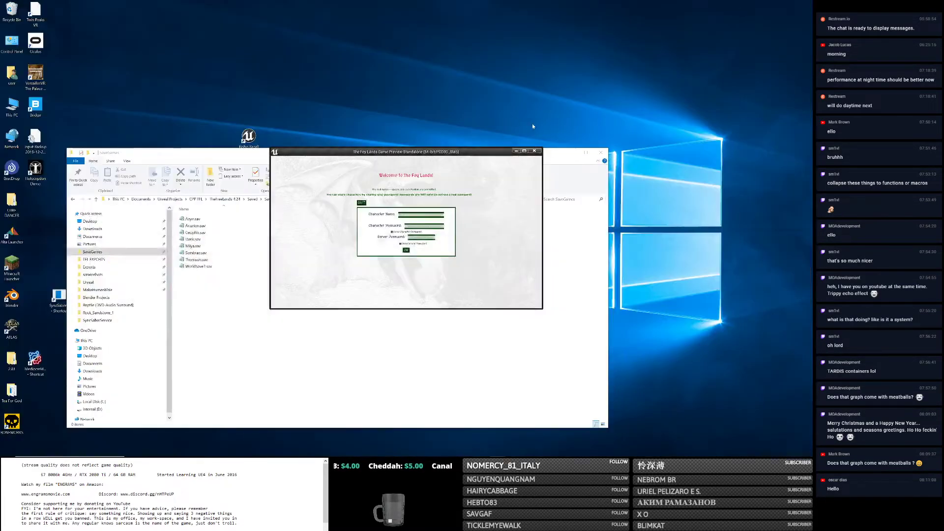
click(524, 152)
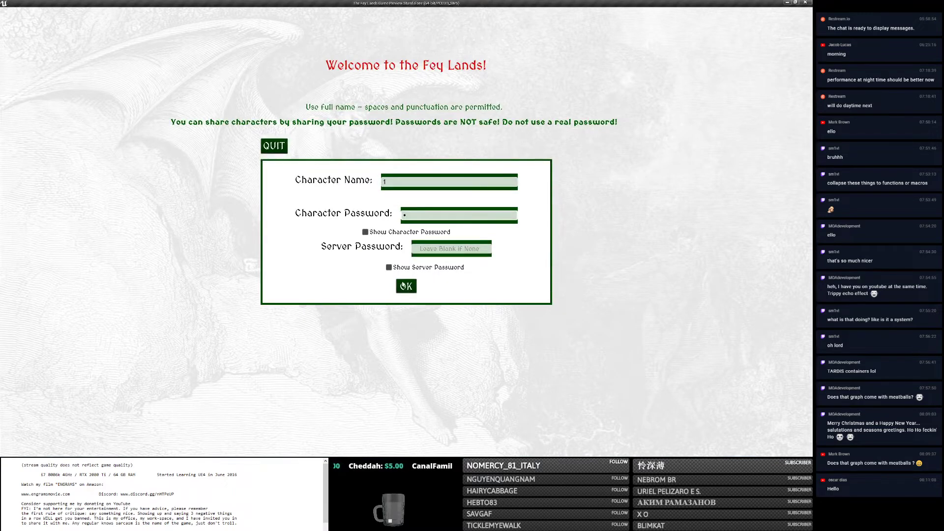
click(408, 279)
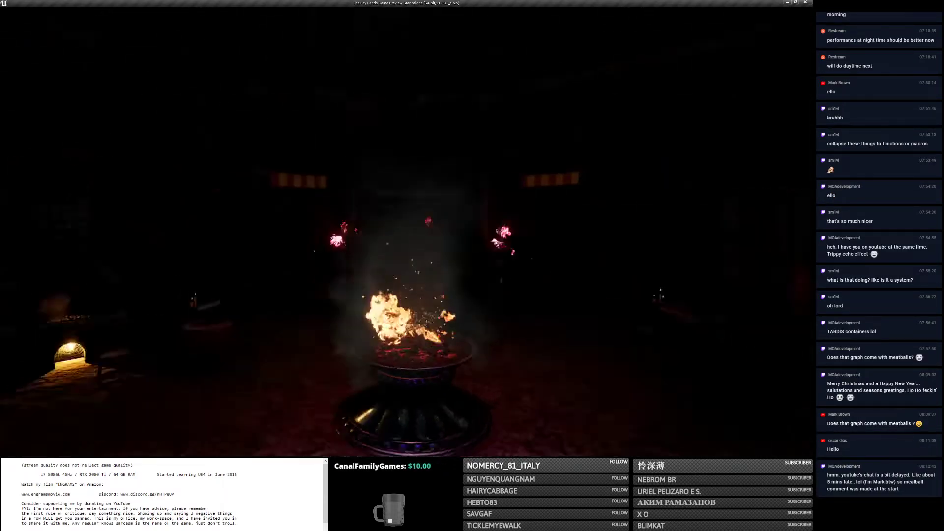
key(w)
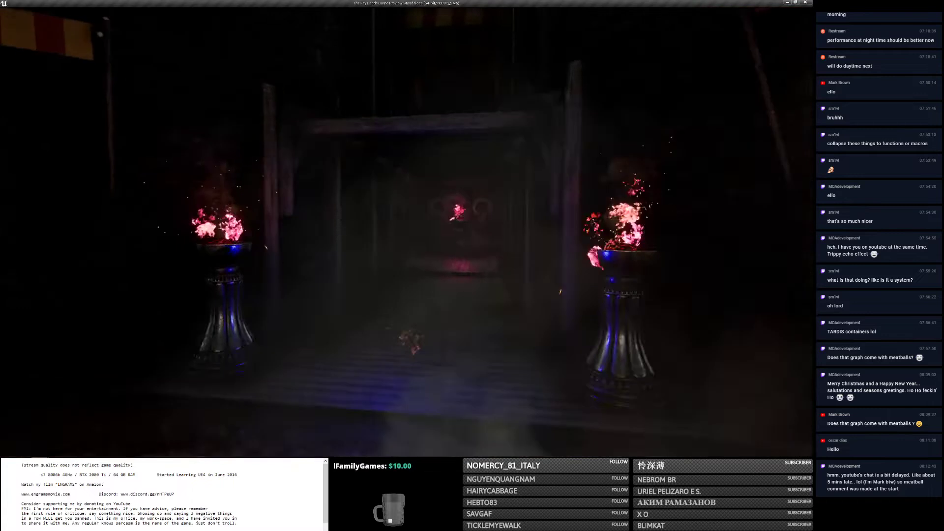
Turn on the frame rate and unit timing overlays with the console commands stat fps and stat unit.
text(stat fps)
key(Return)
key(grave)
text(stat un)
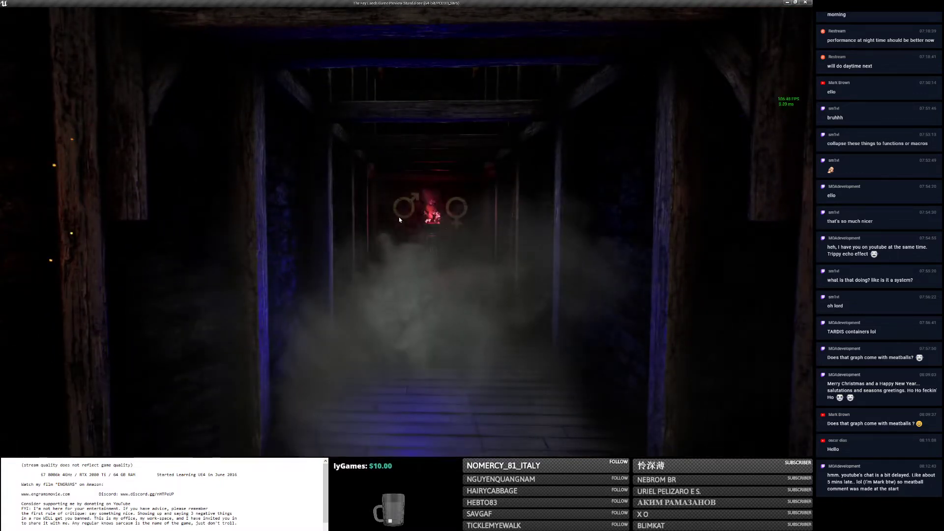
text(it)
key(Return)
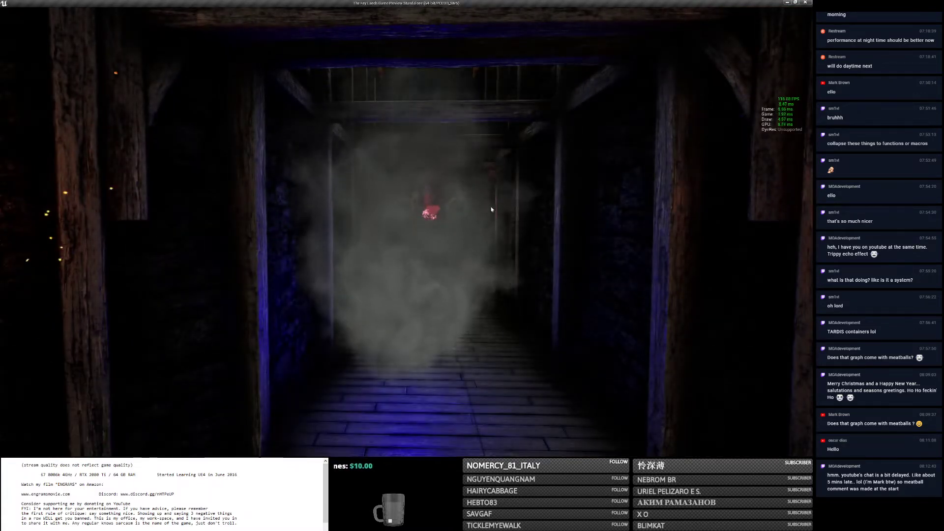
Walk past the central fire bowl and follow the teal-lit corridor by the female symbols into the flooded statue chamber.
key(w)
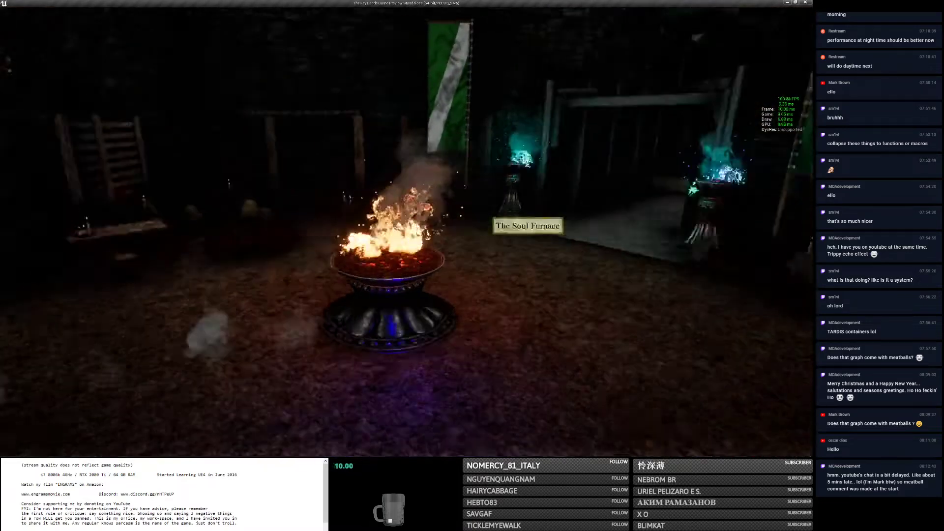
key(w)
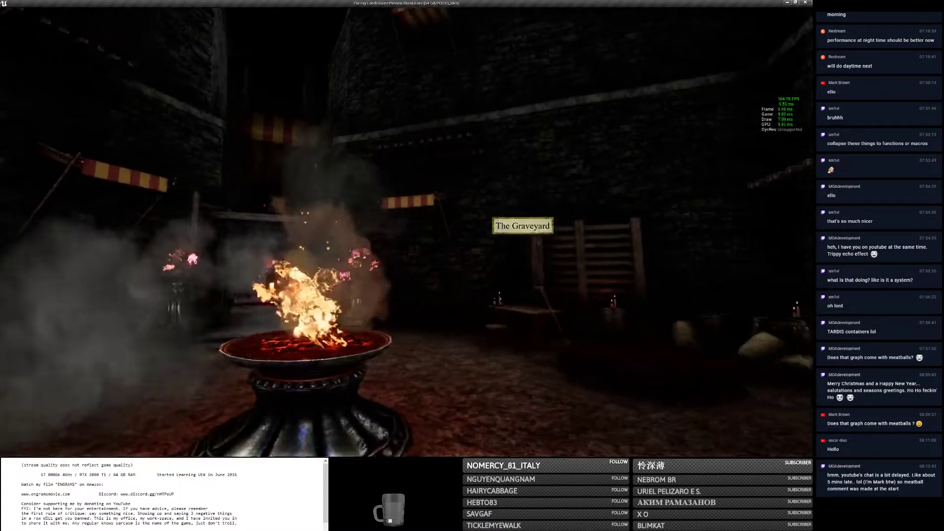
key(w)
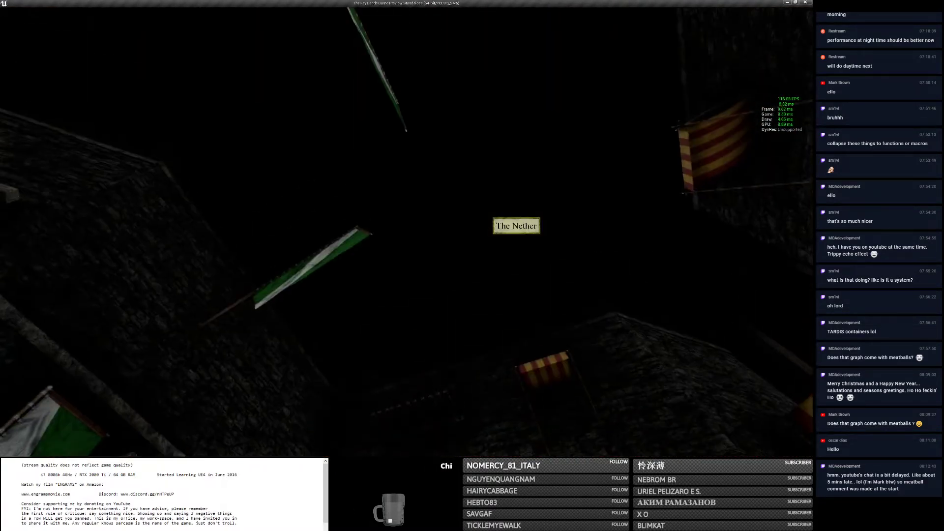
key(w)
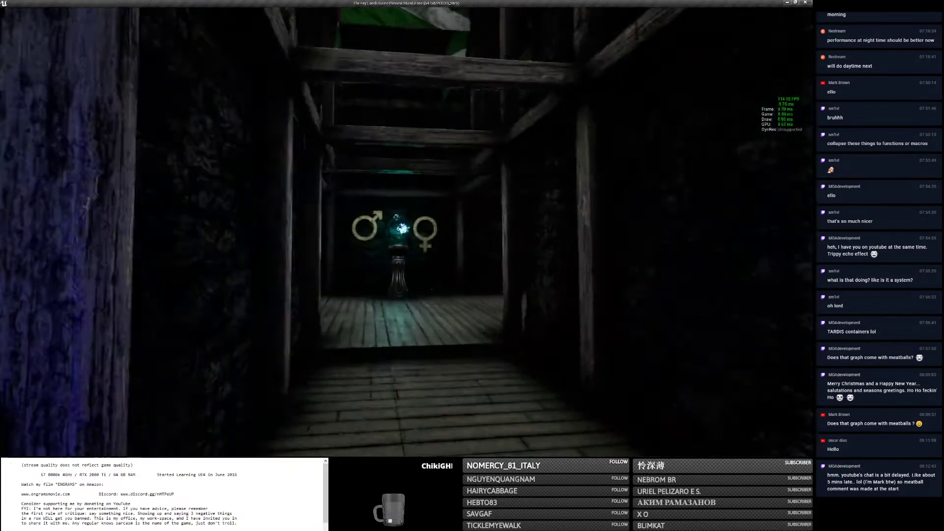
key(w)
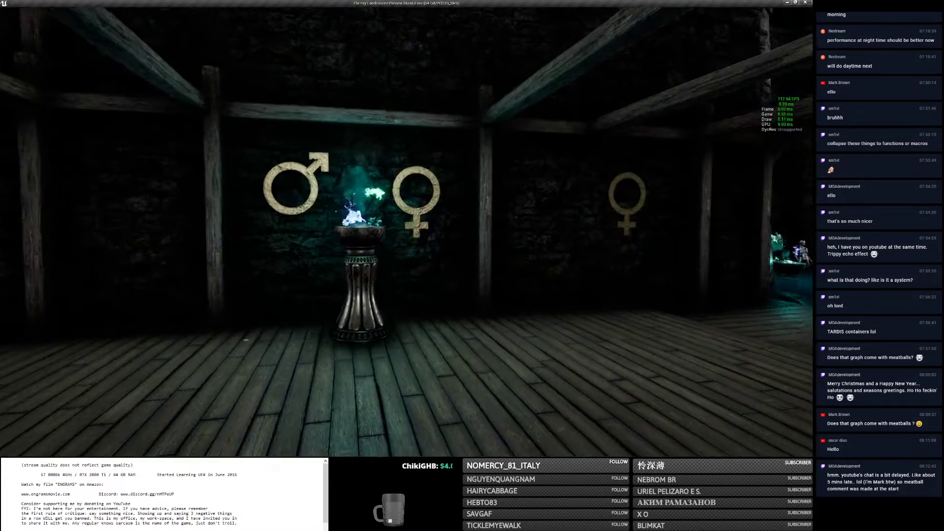
key(w)
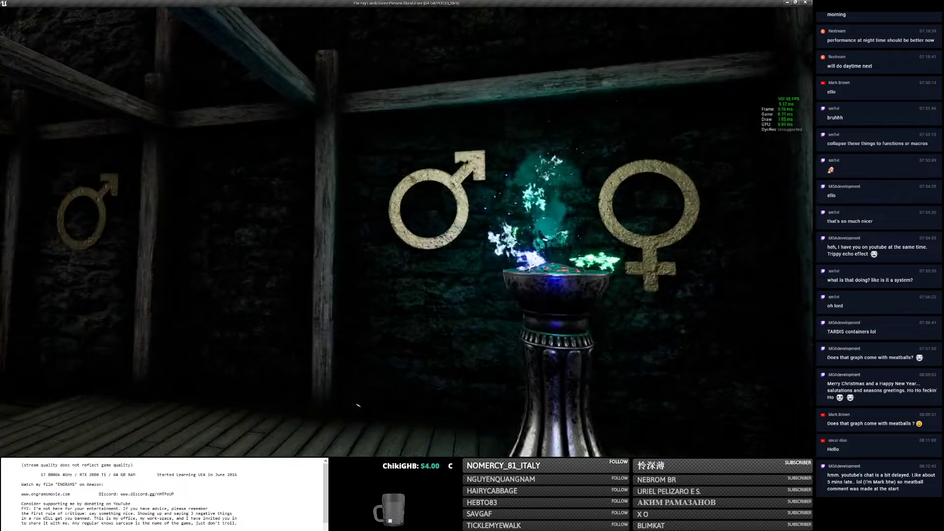
key(w)
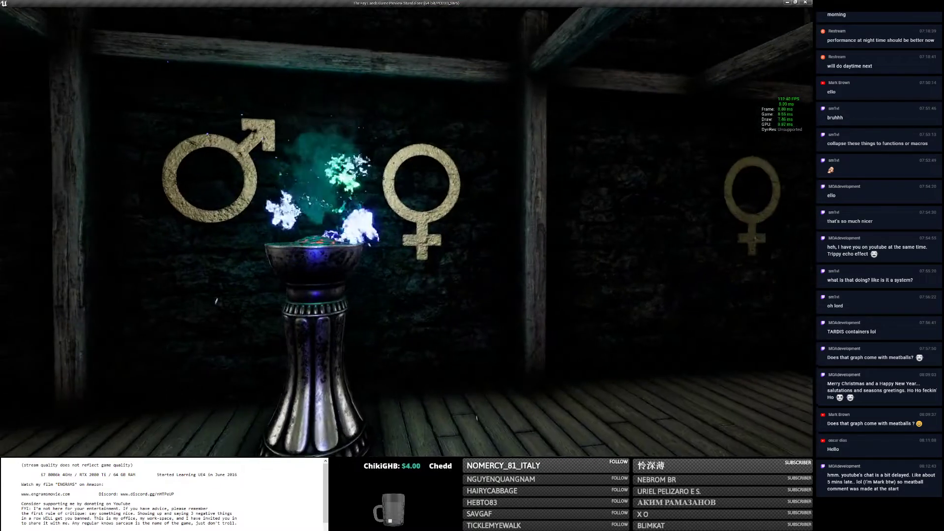
key(w)
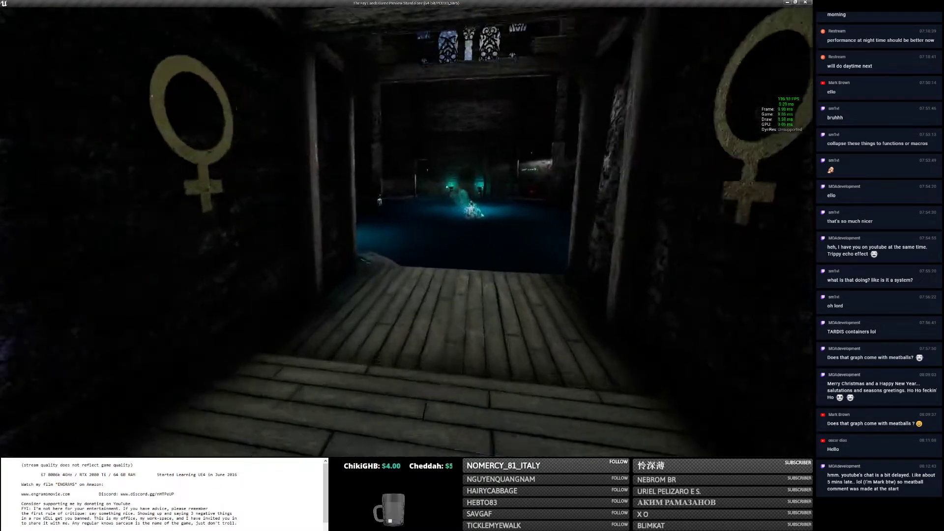
key(w)
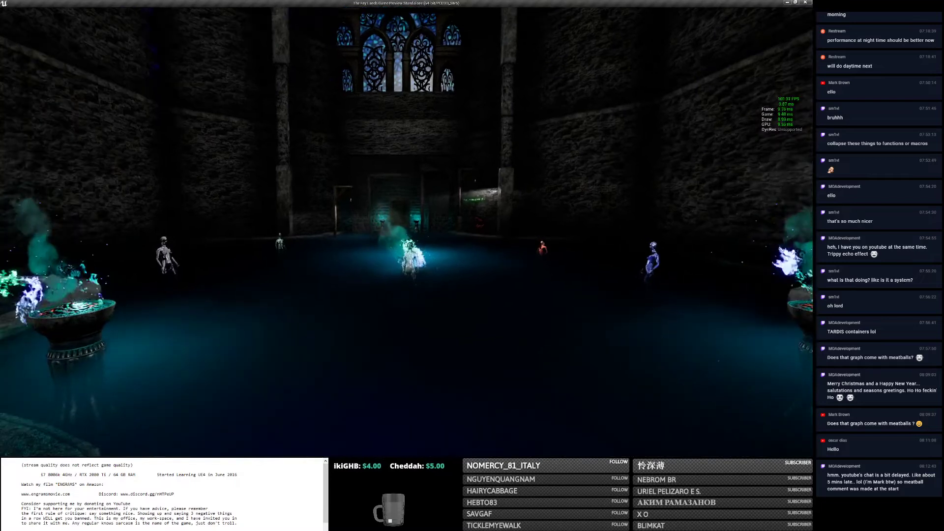
Examine the flooded chamber's stone walls, stained glass windows, domed ceiling and statues, moving around to check the lighting.
mouse_move(472, 266)
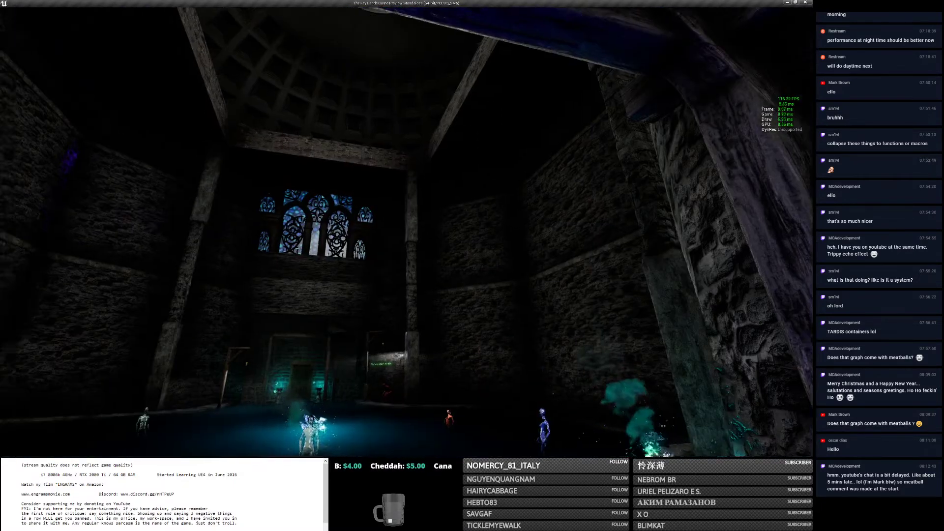
key(w)
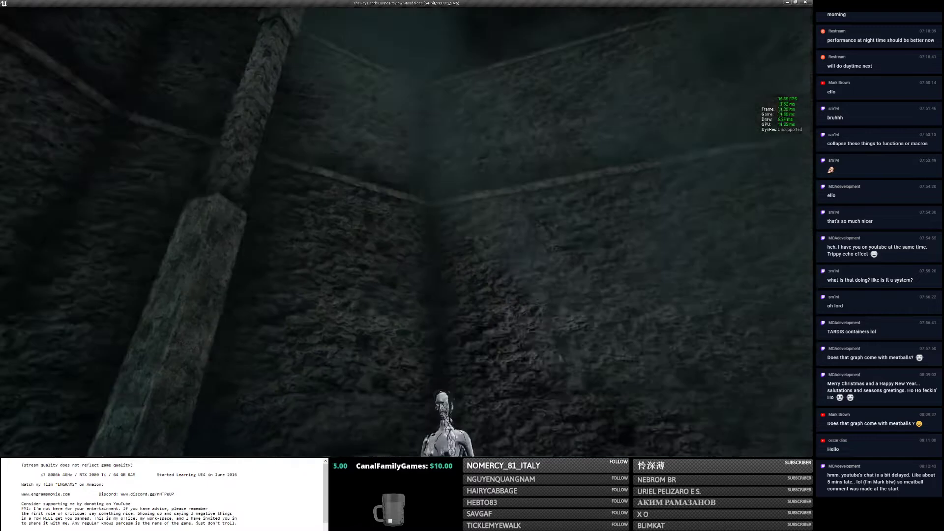
key(s)
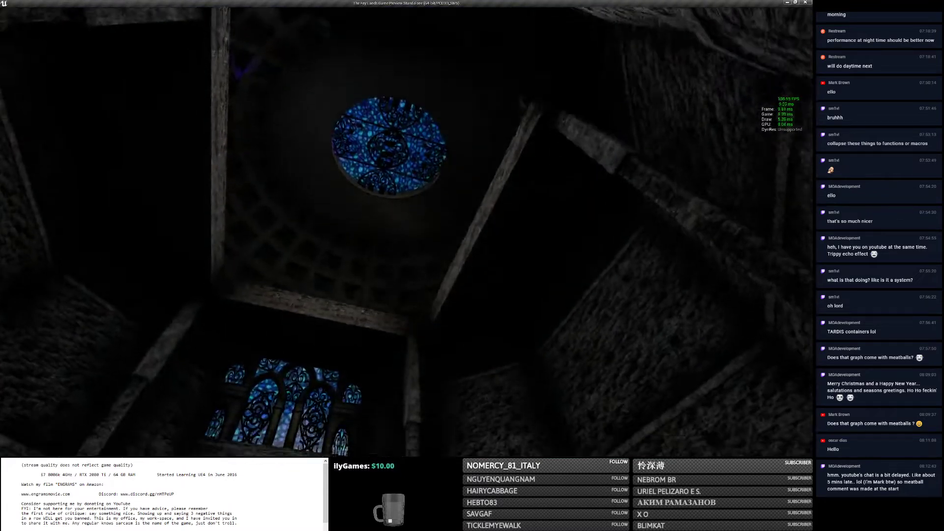
mouse_move(440, 123)
mouse_move(364, 195)
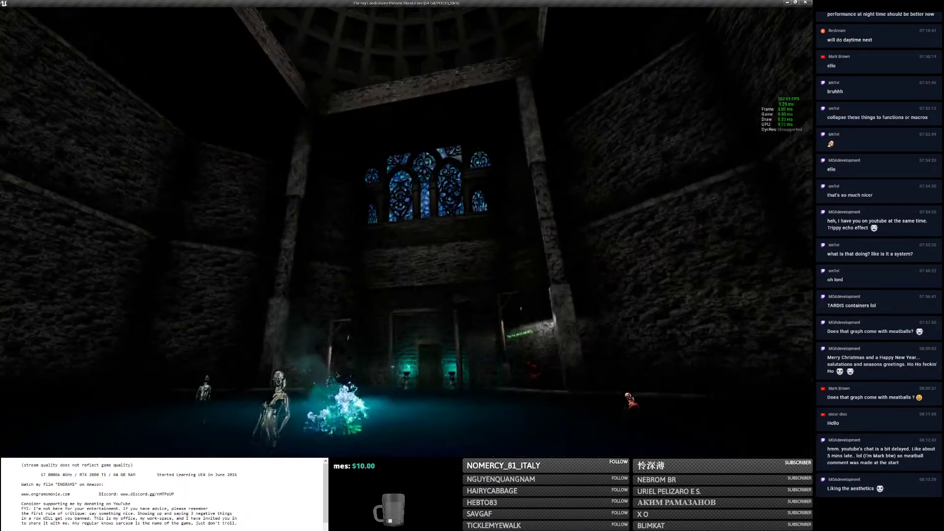
mouse_move(489, 161)
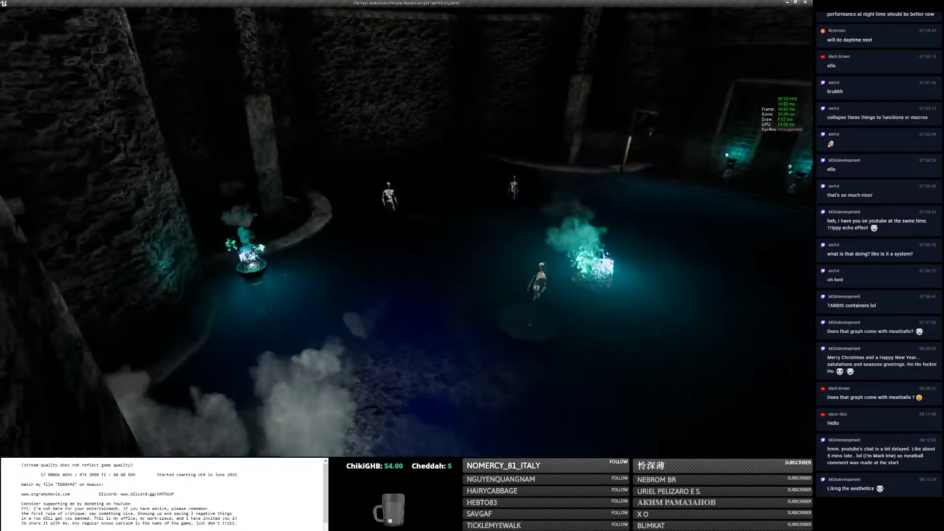
Target the player's free spirit, inspect its character description and close the description window.
click(384, 306)
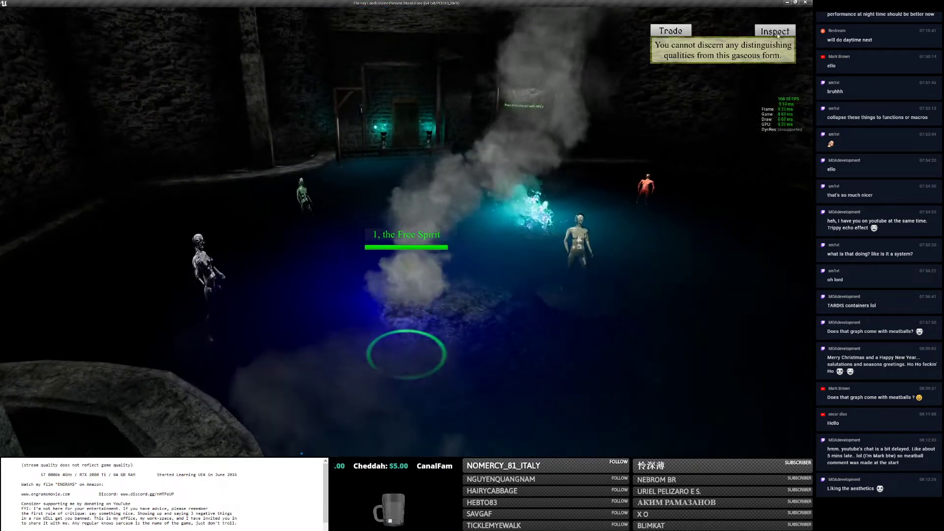
key(i)
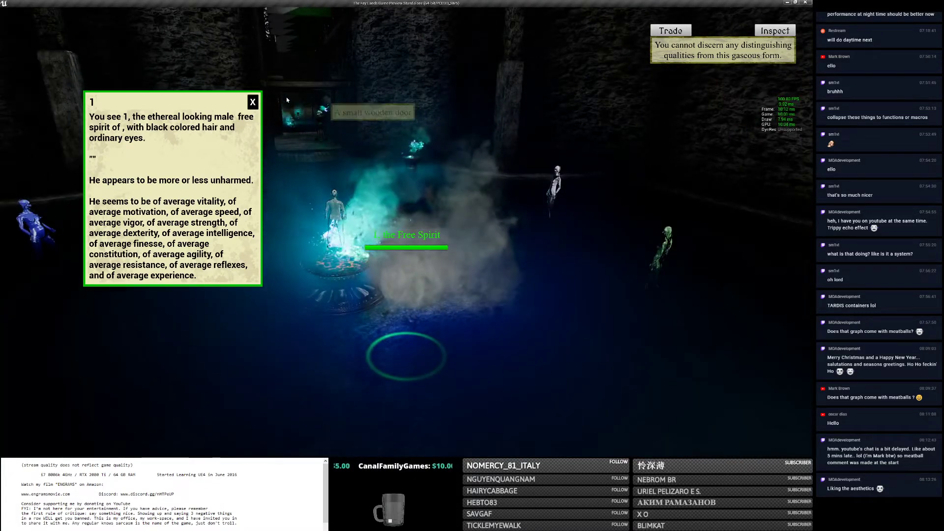
click(252, 102)
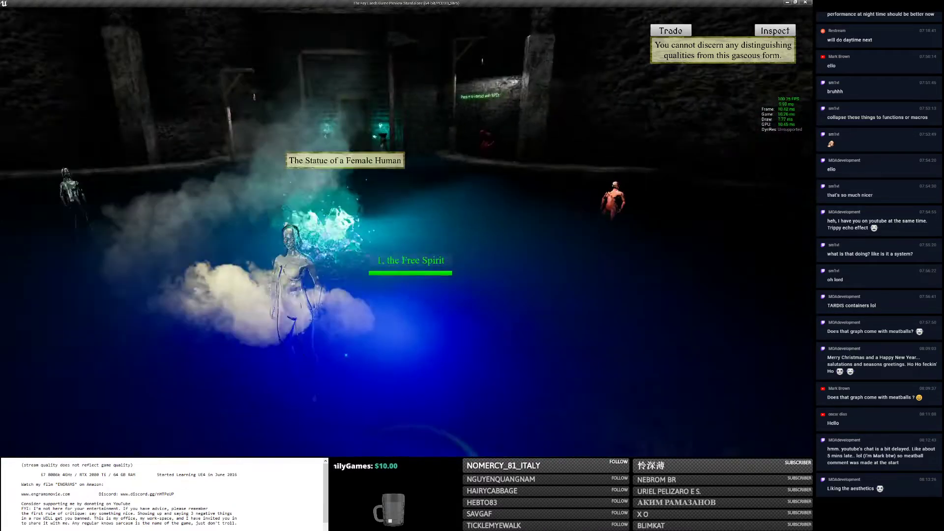
Use the female statues in the chamber to take the forms of a plains human, an air elf and a moon elf.
click(276, 145)
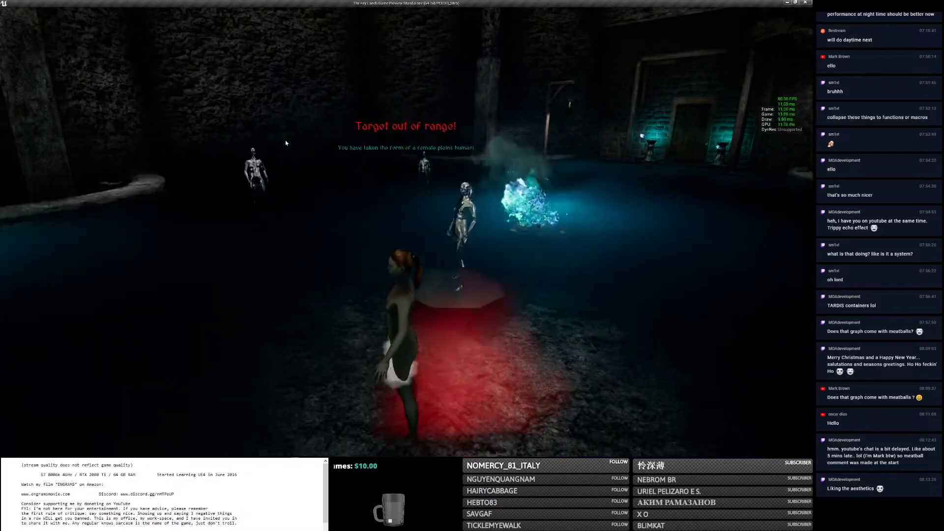
key(w)
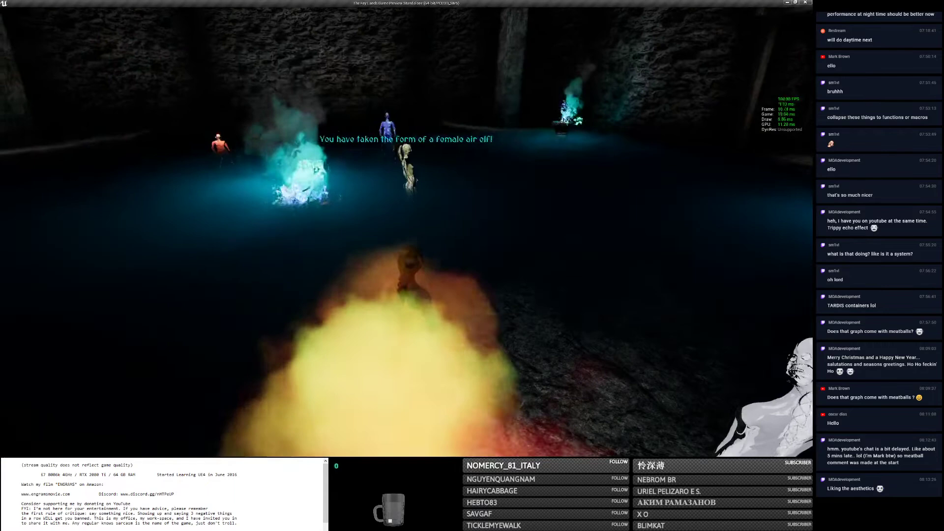
key(w)
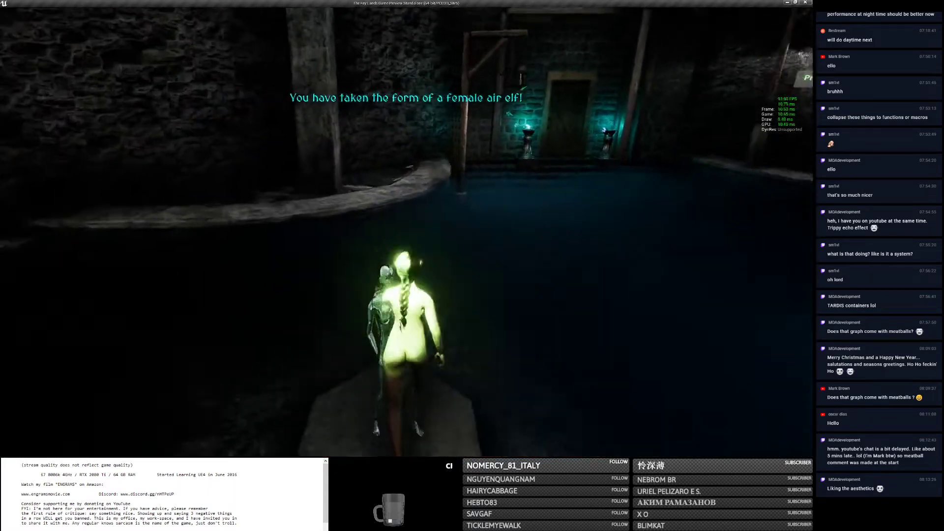
key(w)
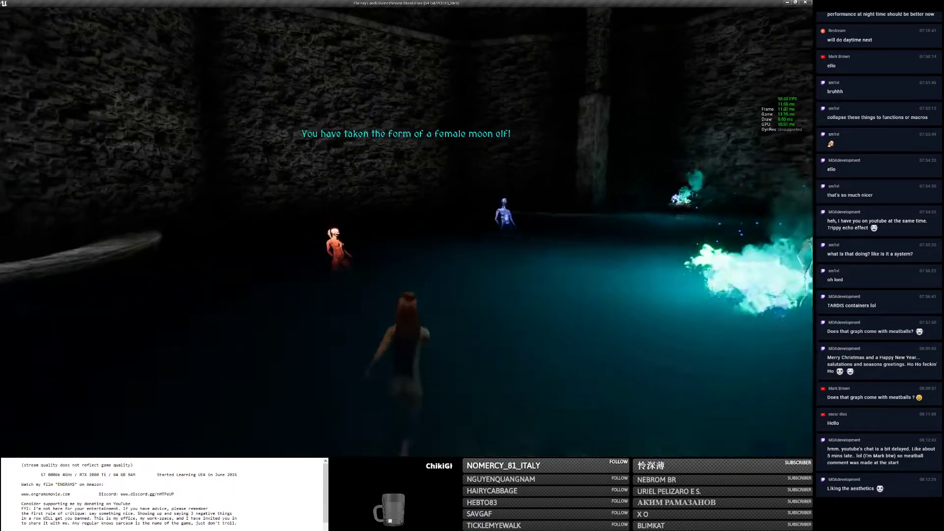
Change the character back to a female plains human and a female air elf, and run toward the chamber's exit corridor.
key(w)
key(w)
key(w)
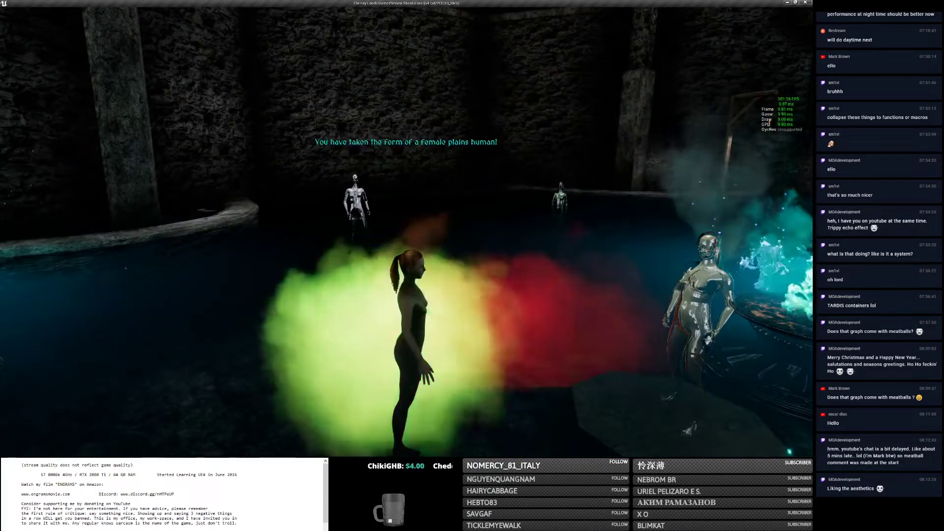
key(w)
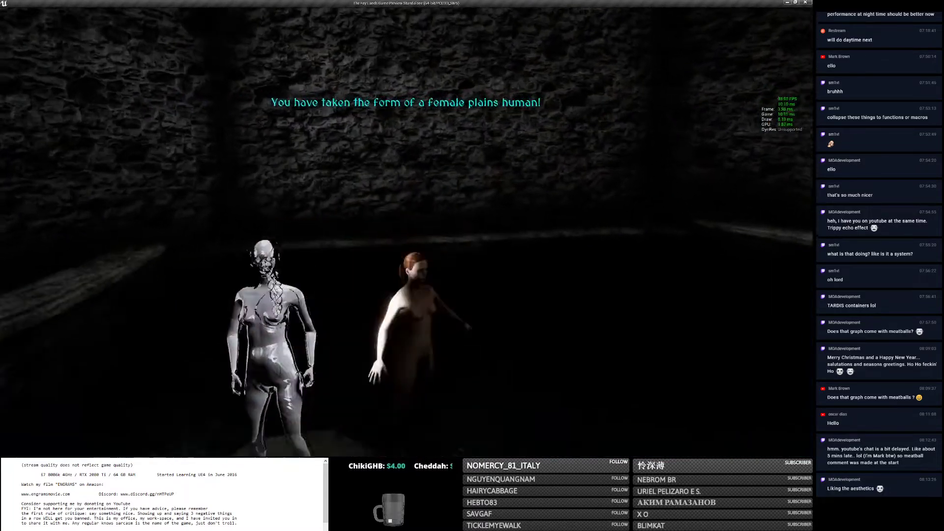
key(w)
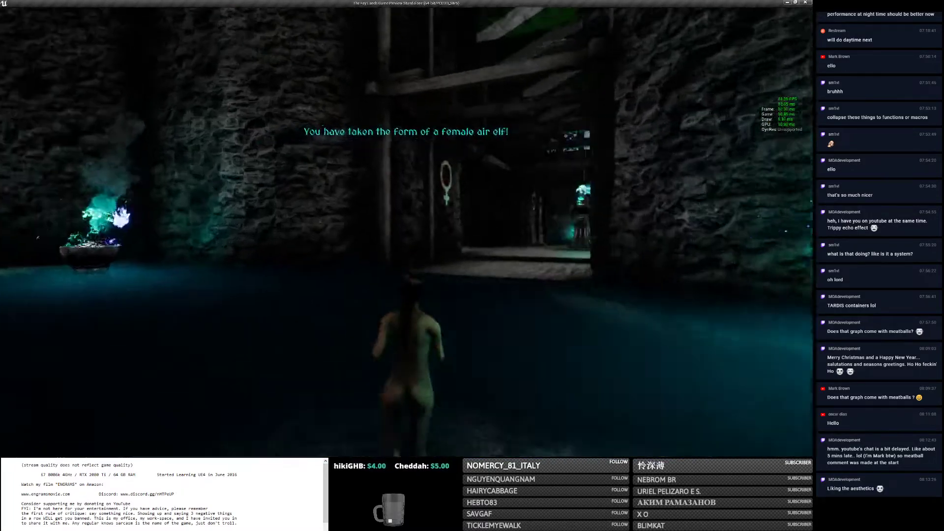
Run the air elf through the wooden corridor by the male symbol and up to the statues in the other part.
key(w)
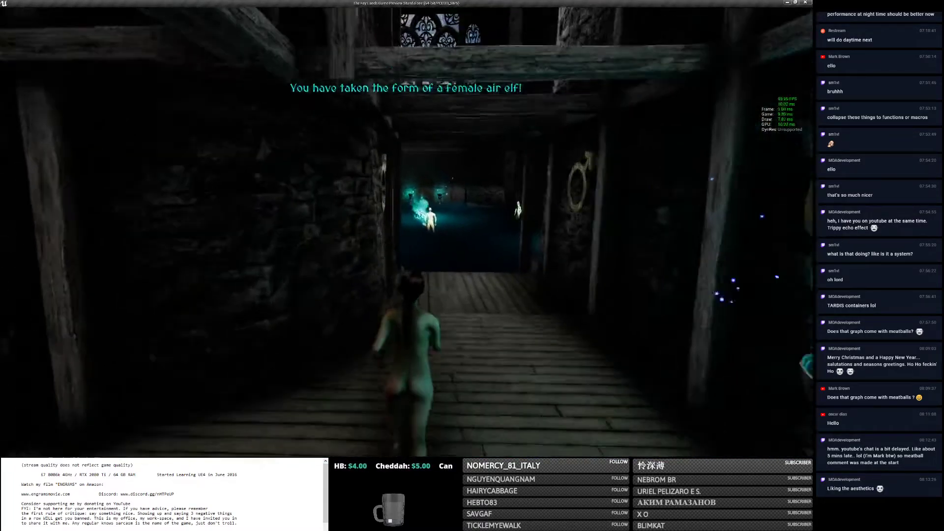
key(w)
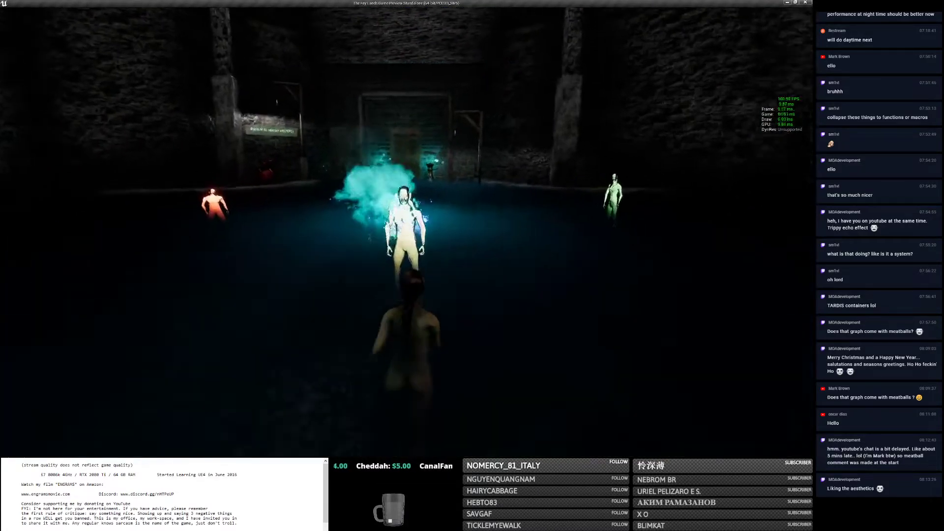
key(w)
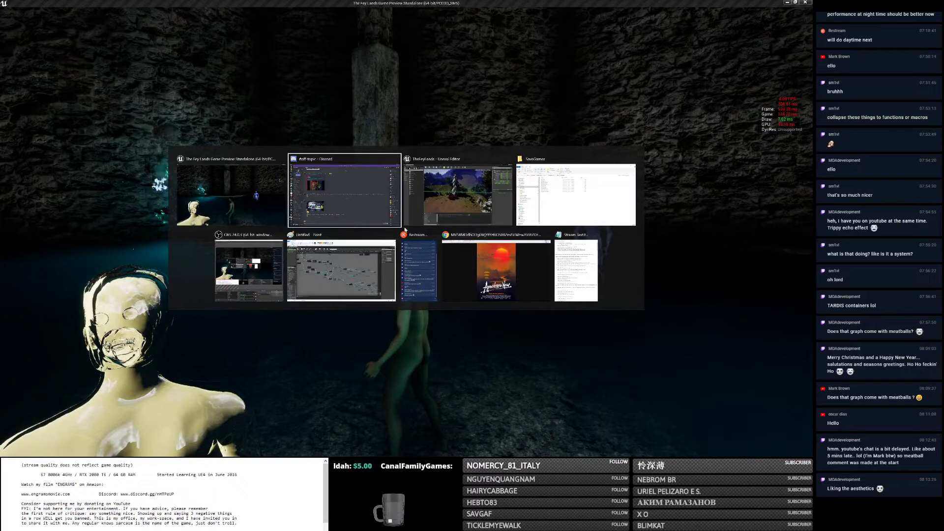
Switch to Chrome, go to pinterest.com and open The Freyed Lands board from the profile's boards.
click(461, 257)
text(pinterest.com)
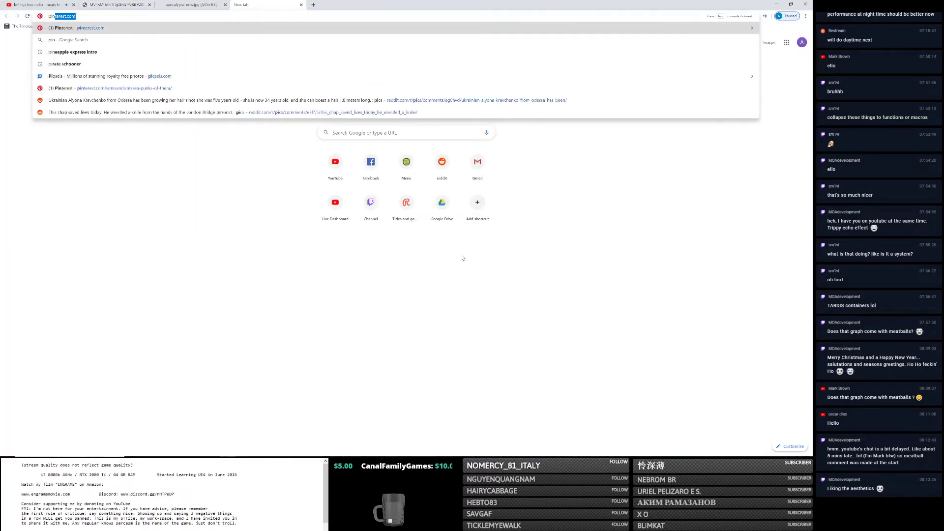
key(Return)
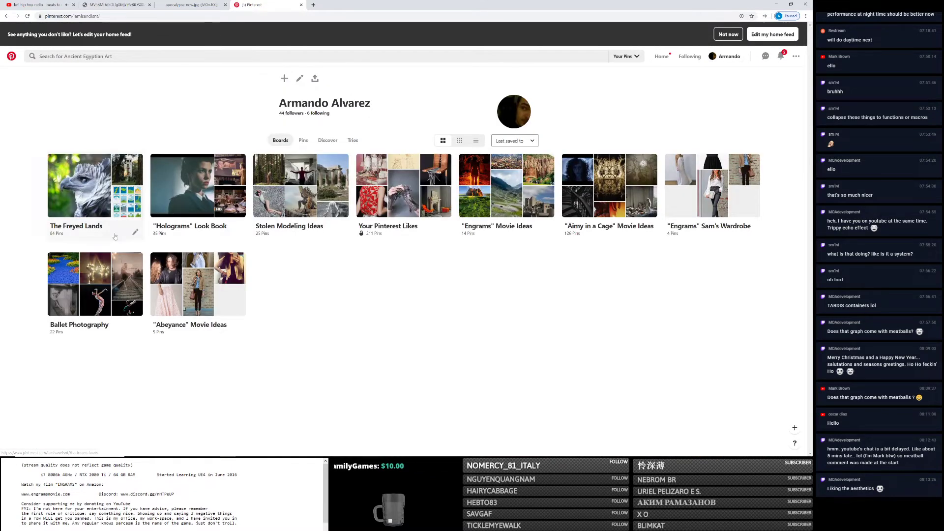
click(115, 236)
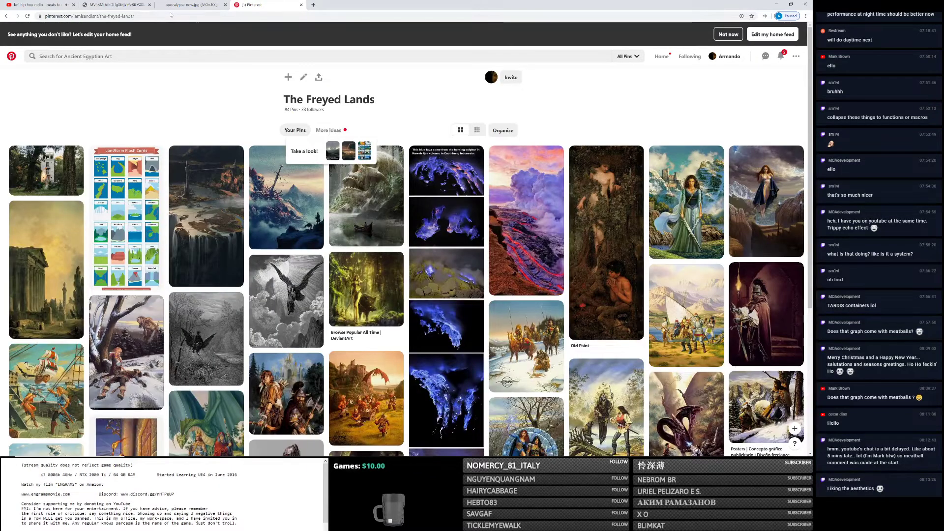
Share The Freyed Lands board's link in the stream chat and browse down through its pins.
click(188, 16)
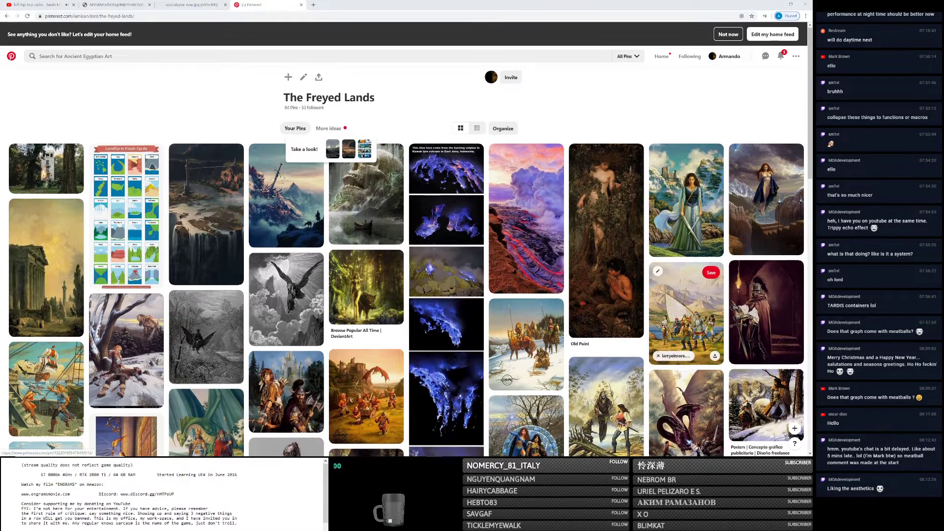
scroll(408, 261, down, 3)
scroll(570, 321, down, 2)
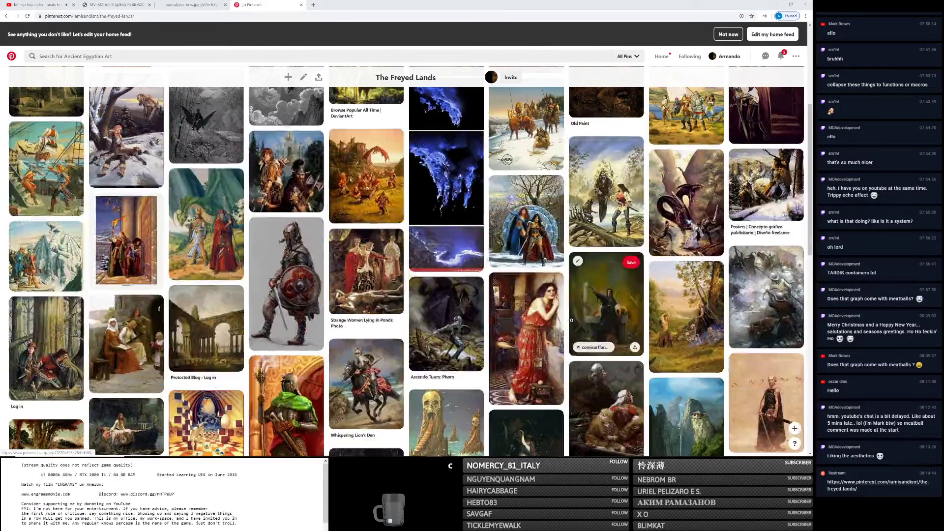
scroll(580, 319, down, 2)
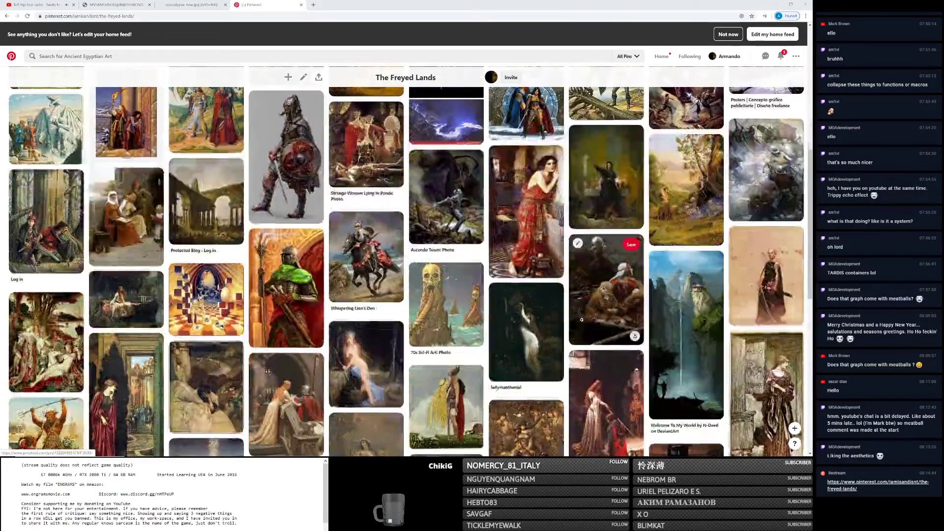
Browse the remaining pins of The Freyed Lands board to its end and return to the running game.
scroll(581, 320, down, 2)
scroll(581, 319, down, 3)
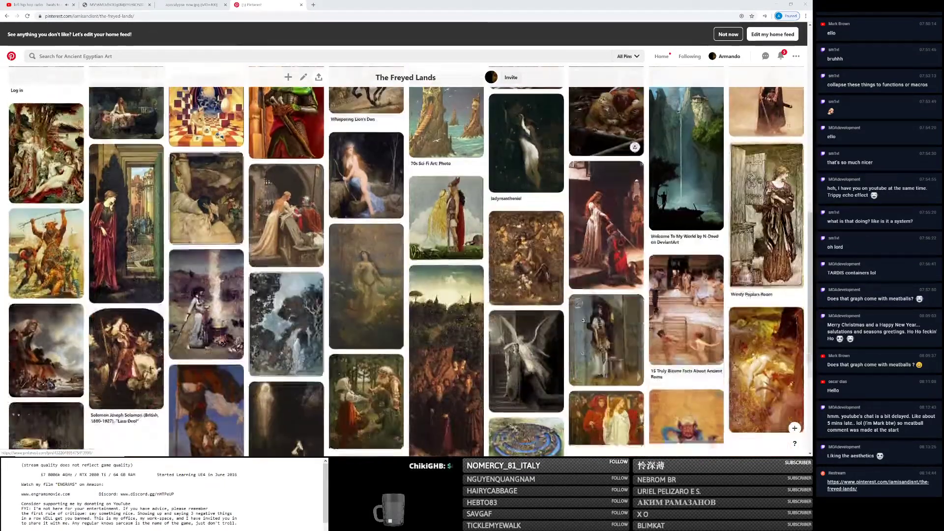
scroll(582, 322, down, 3)
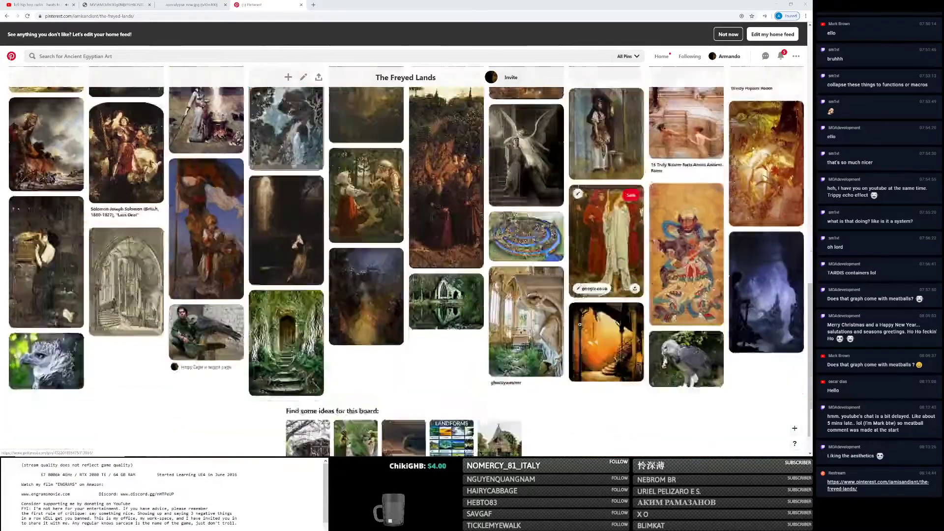
scroll(579, 325, down, 10)
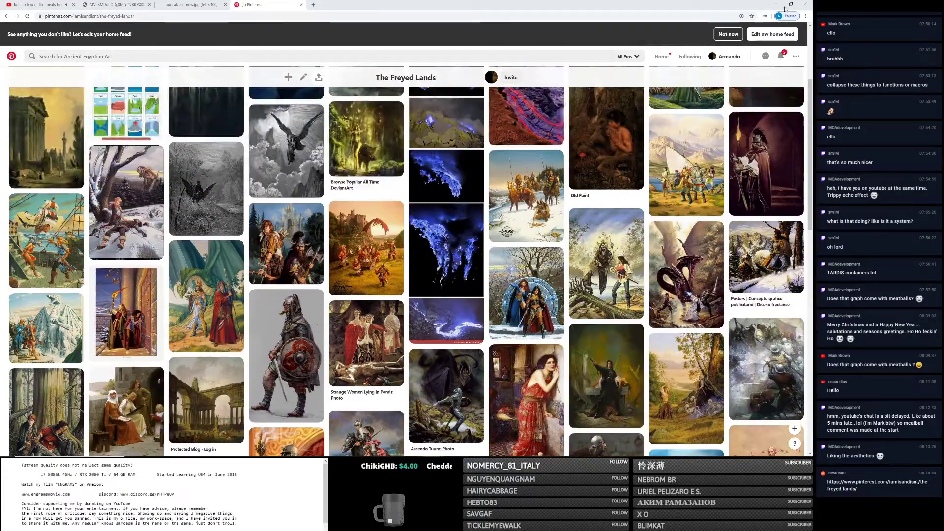
click(783, 7)
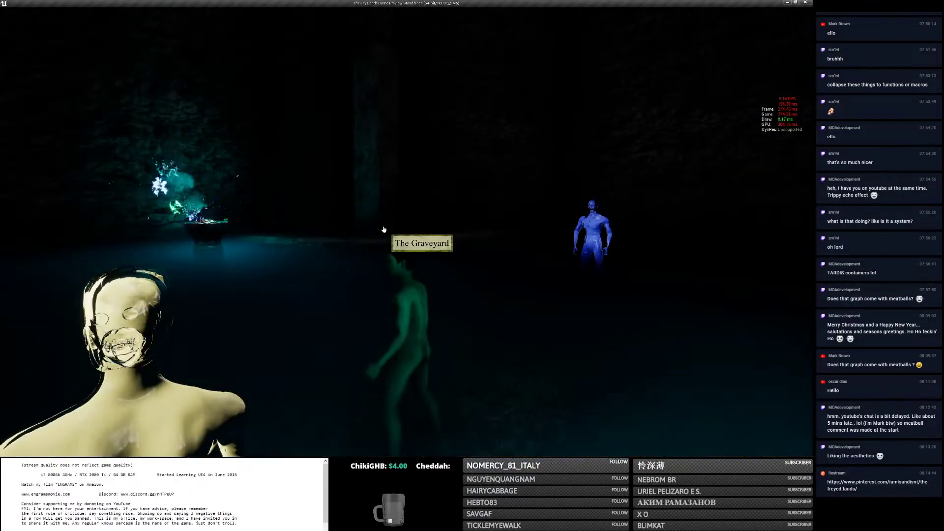
Run the character across the dark chamber to the red monk and start a conversation with him.
key(w)
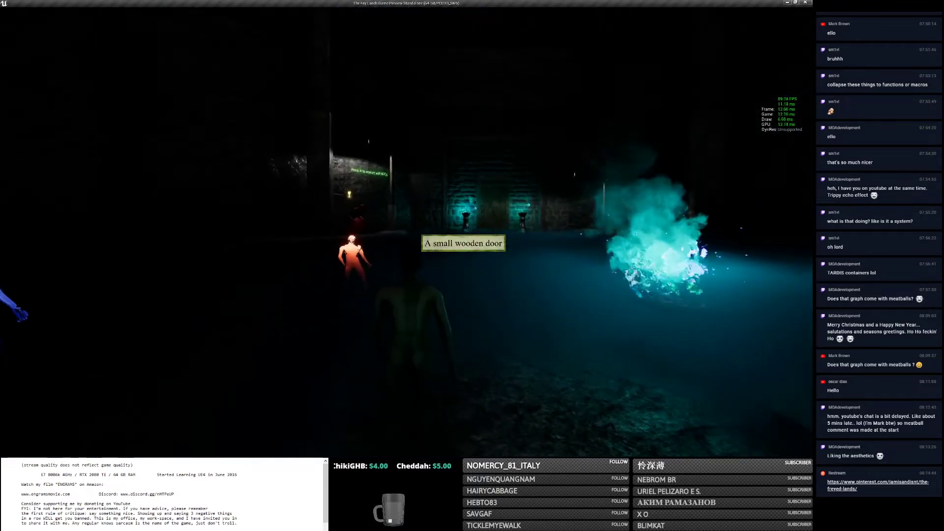
key(h)
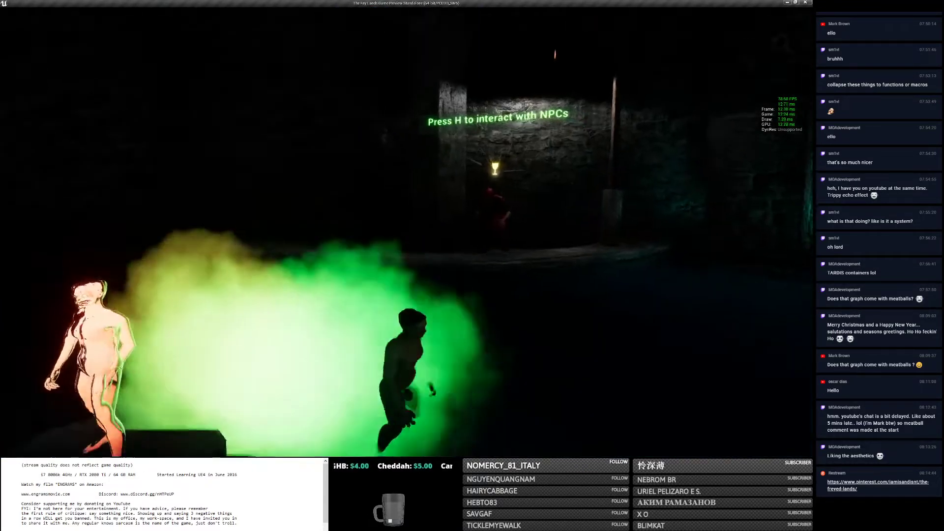
key(w)
key(w)
key(h)
key(w)
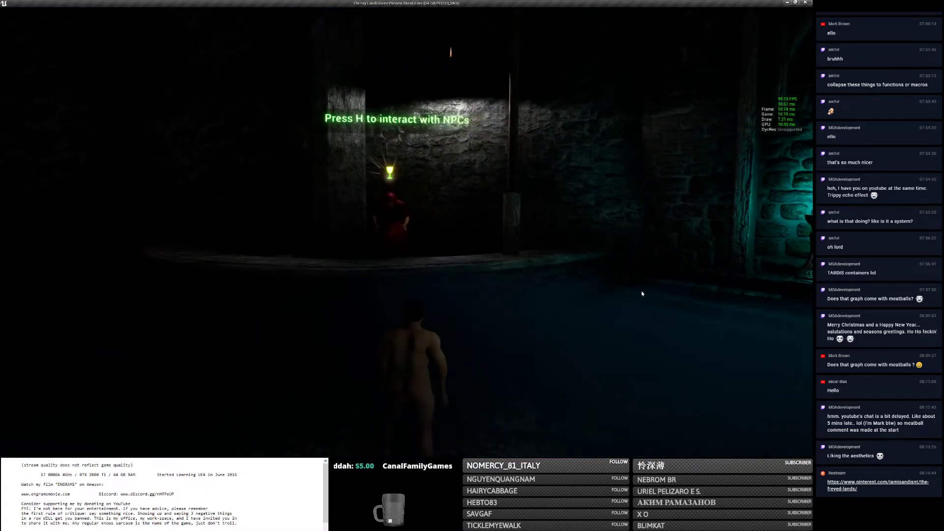
key(h)
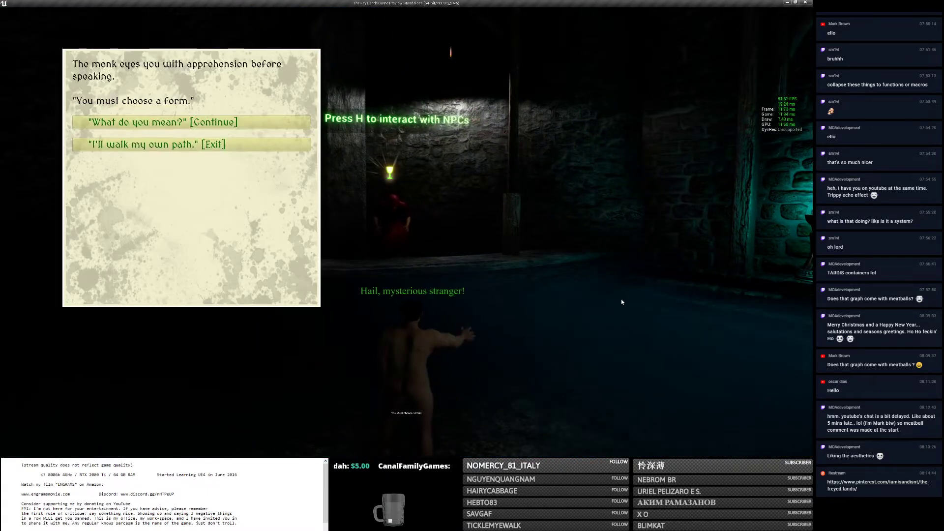
Ask the monk what he means, head toward the mirror and end the talk with "Then I alone must choose...".
click(143, 122)
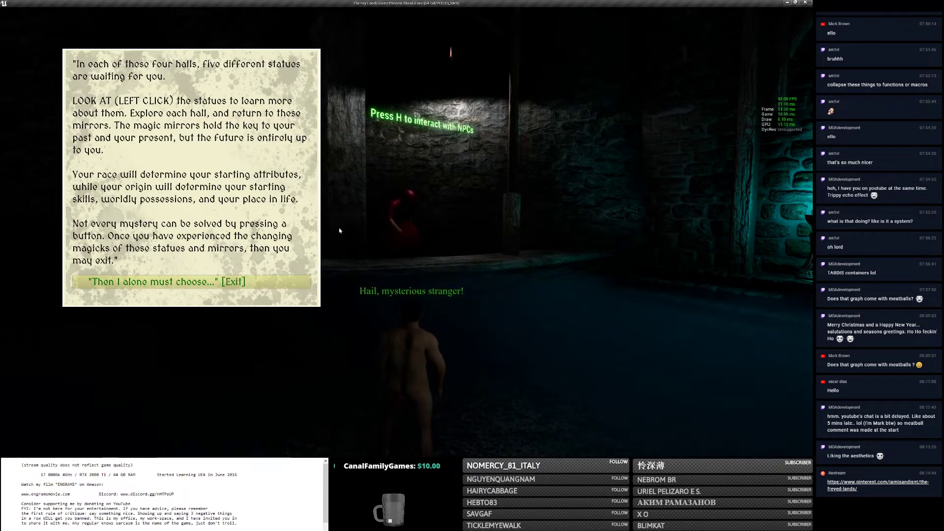
key(w)
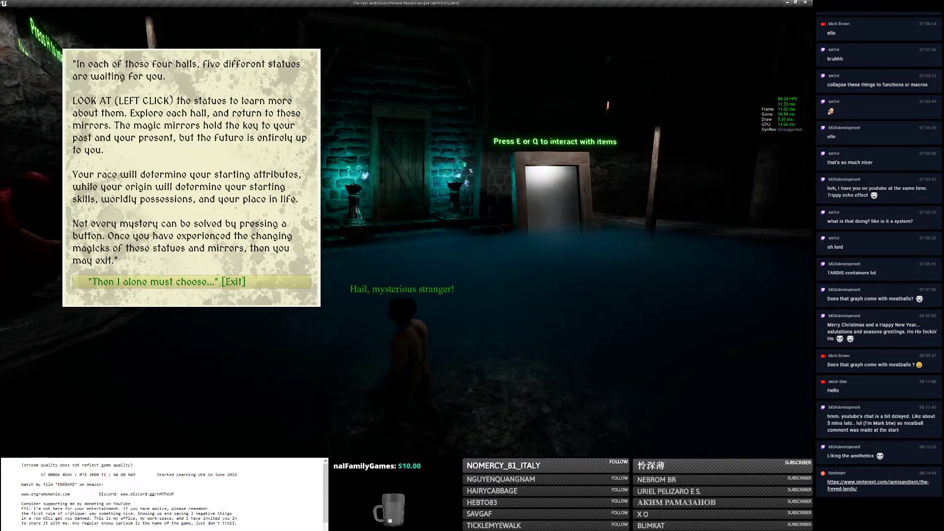
click(233, 282)
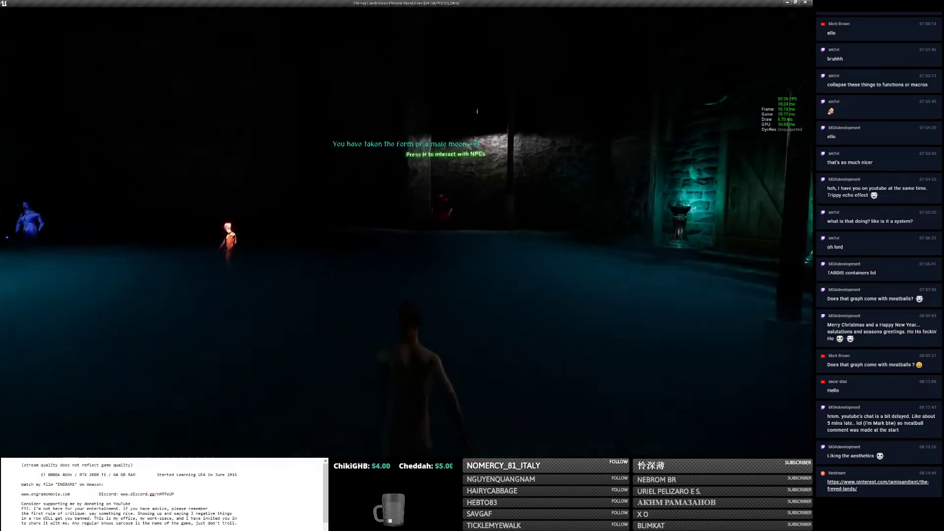
As the male moon elf, ask the monk where the mirror went and use the magic mirror.
key(h)
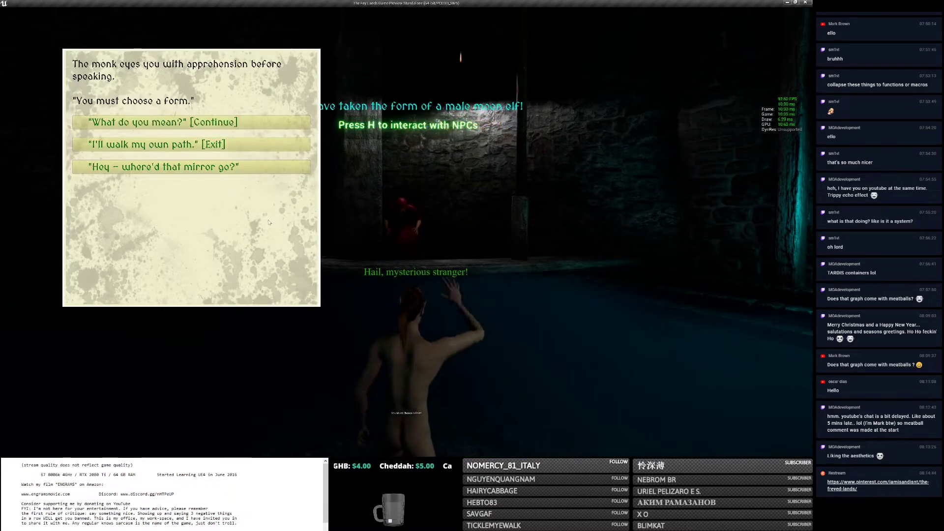
click(161, 169)
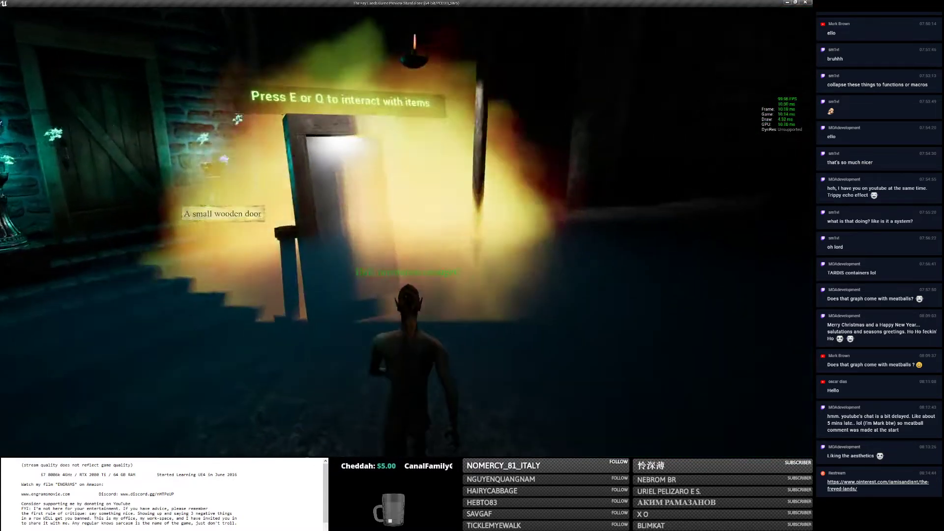
key(e)
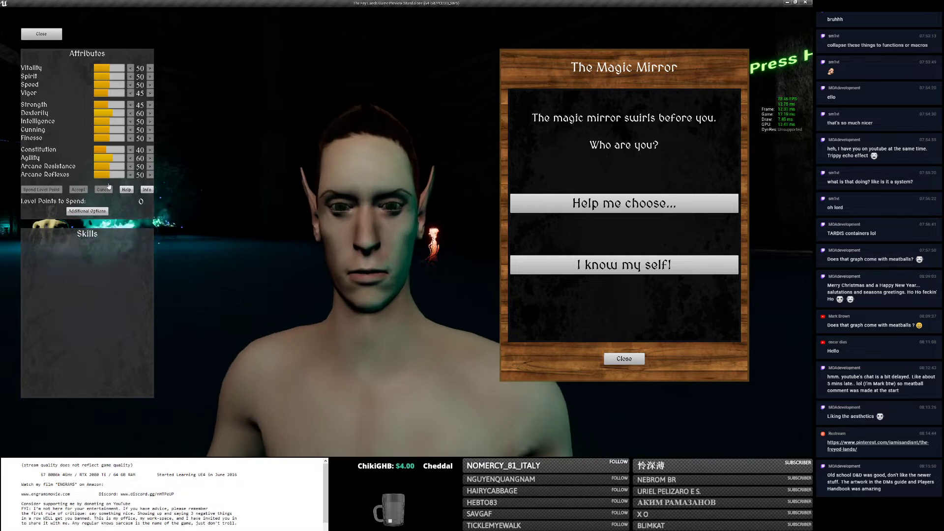
Show the character's Info and Help and read the control, leveling and skill instructions through to the end.
click(147, 190)
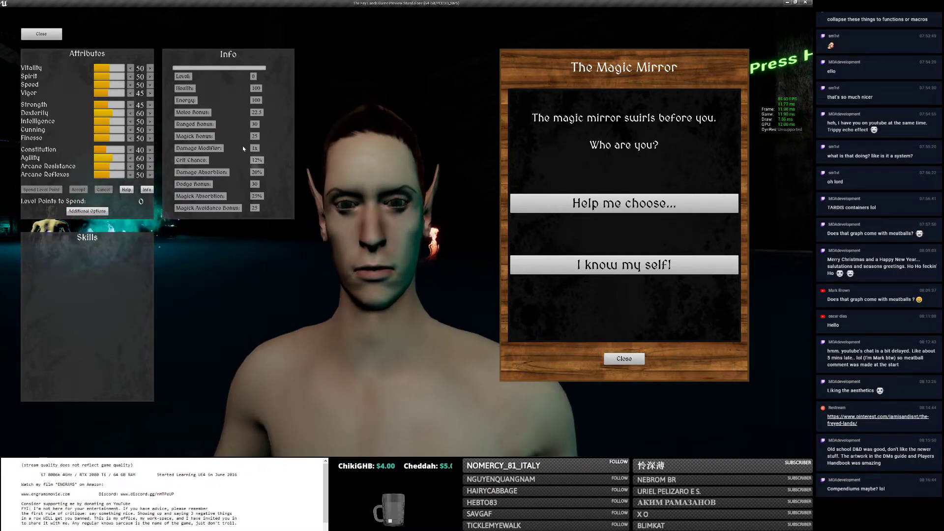
mouse_move(188, 193)
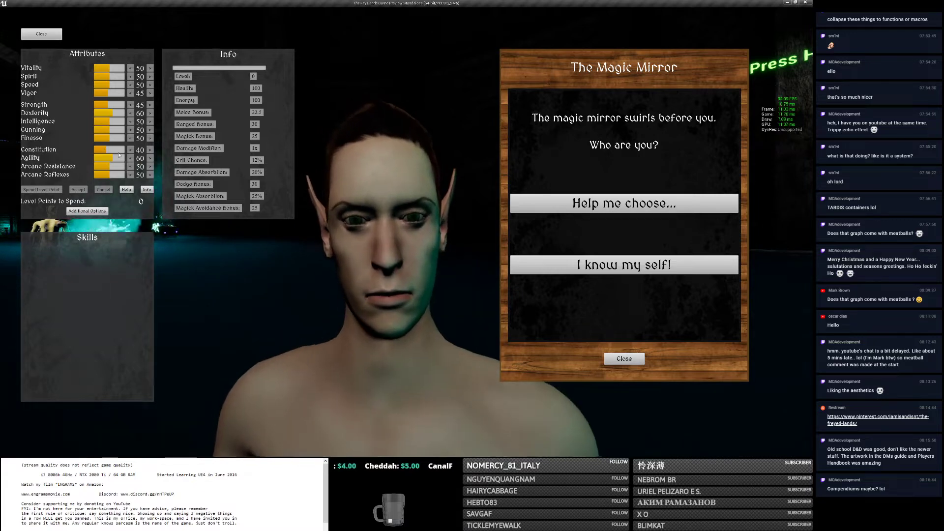
click(126, 189)
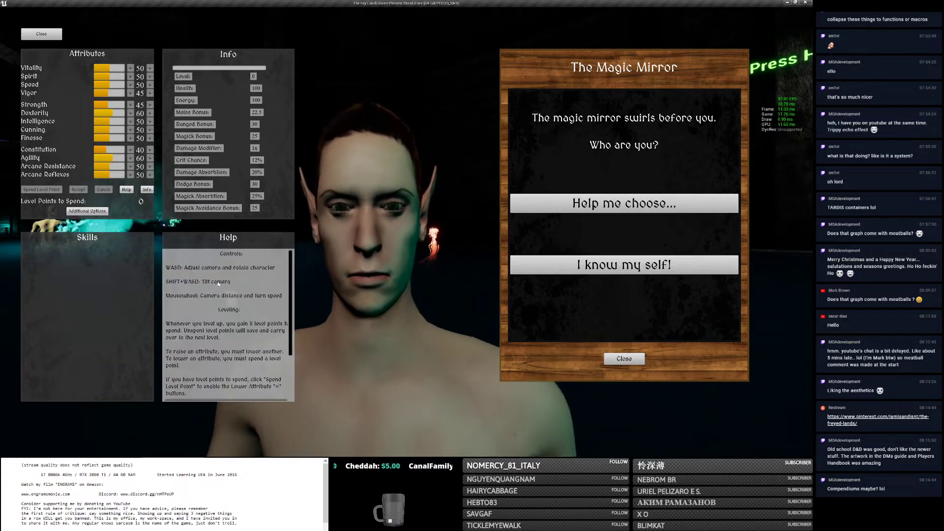
scroll(252, 288, down, 2)
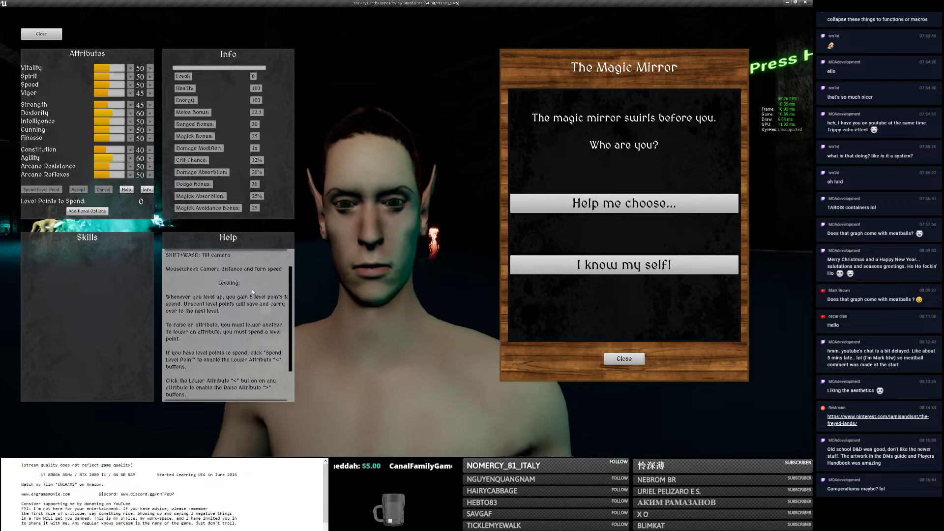
scroll(251, 288, down, 2)
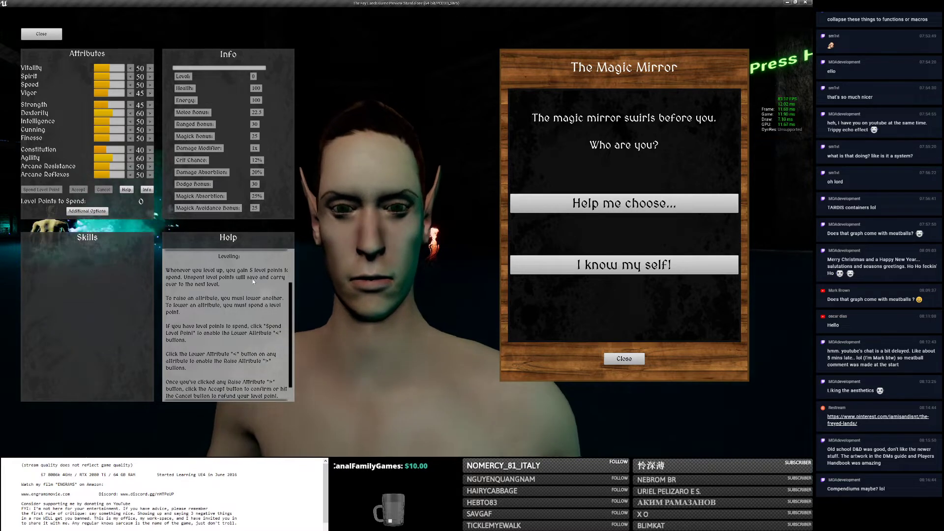
scroll(231, 285, down, 1)
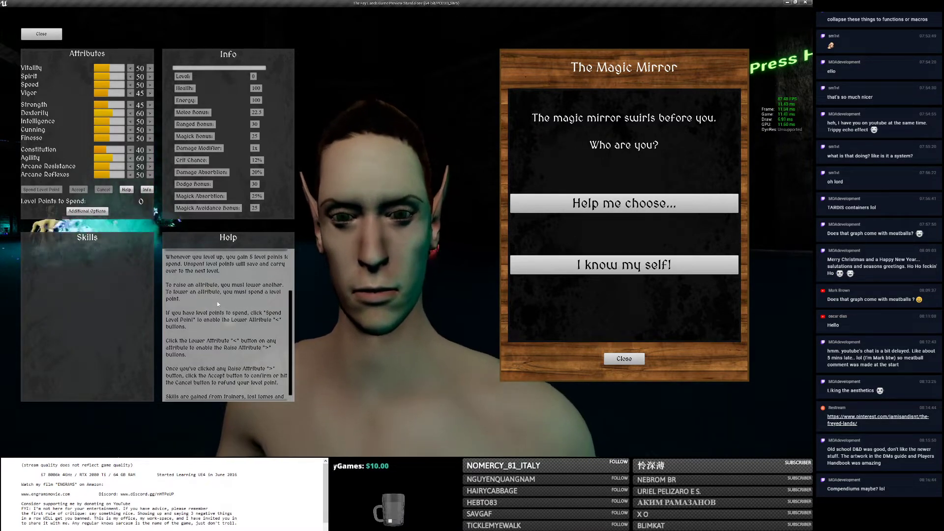
scroll(216, 315, down, 1)
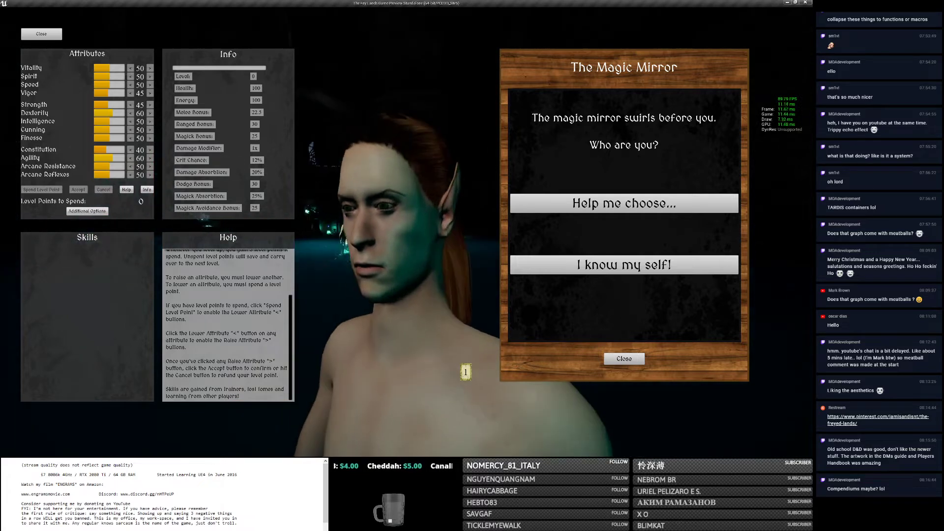
Show the Additional Options and enter times 2, 3 and 4 for the second, third and fourth schedule entries.
click(89, 211)
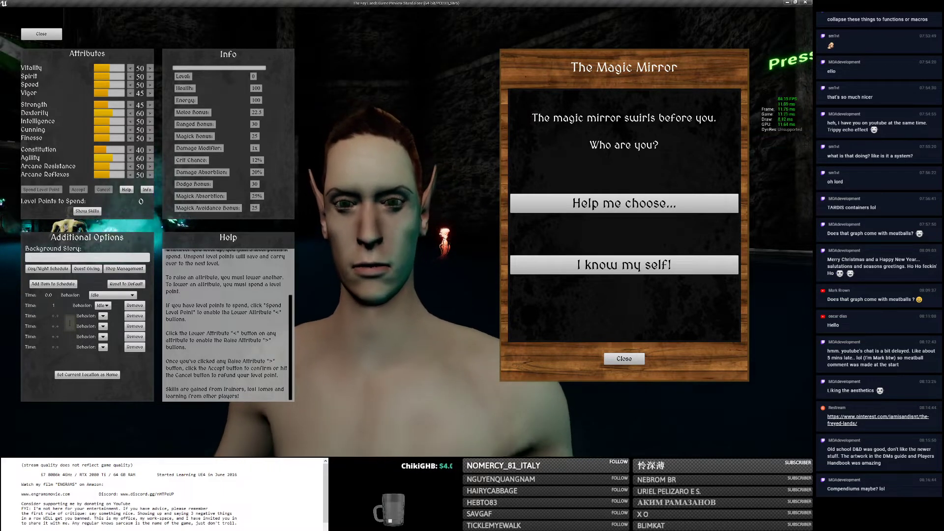
click(82, 339)
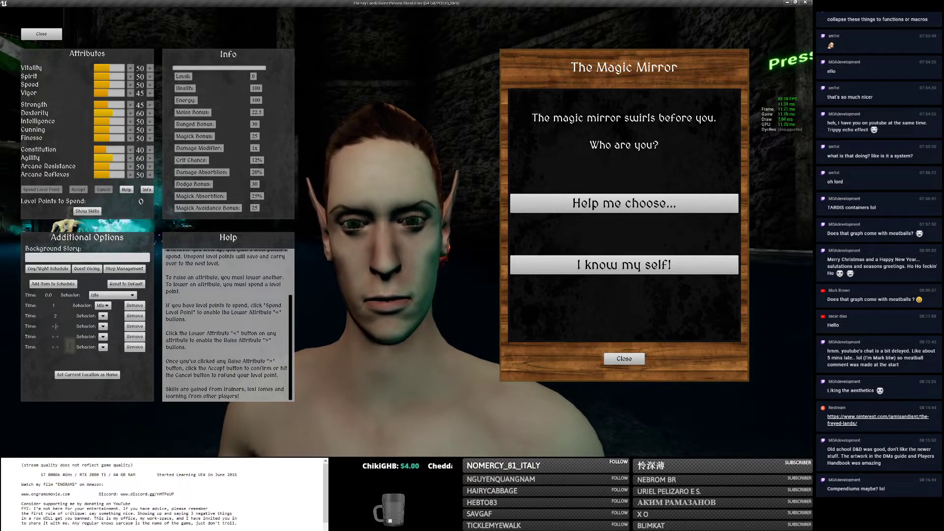
text(3)
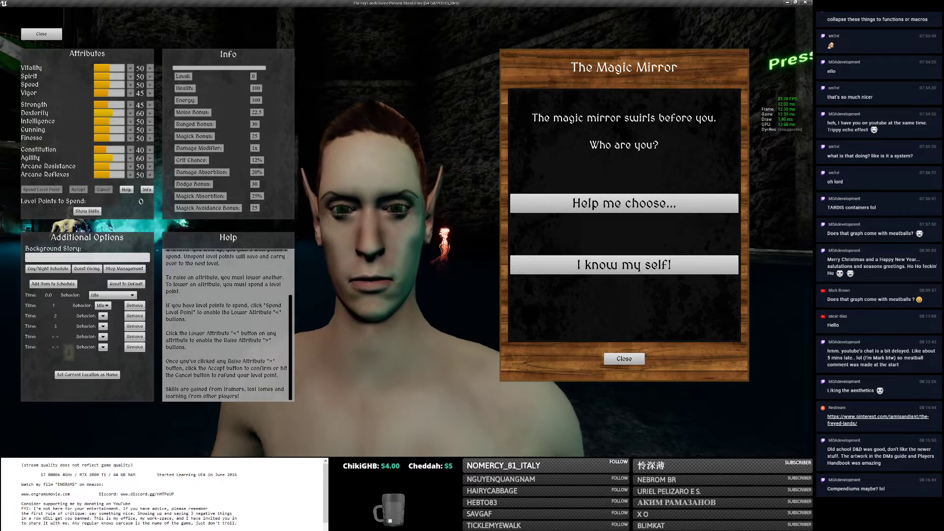
text(4)
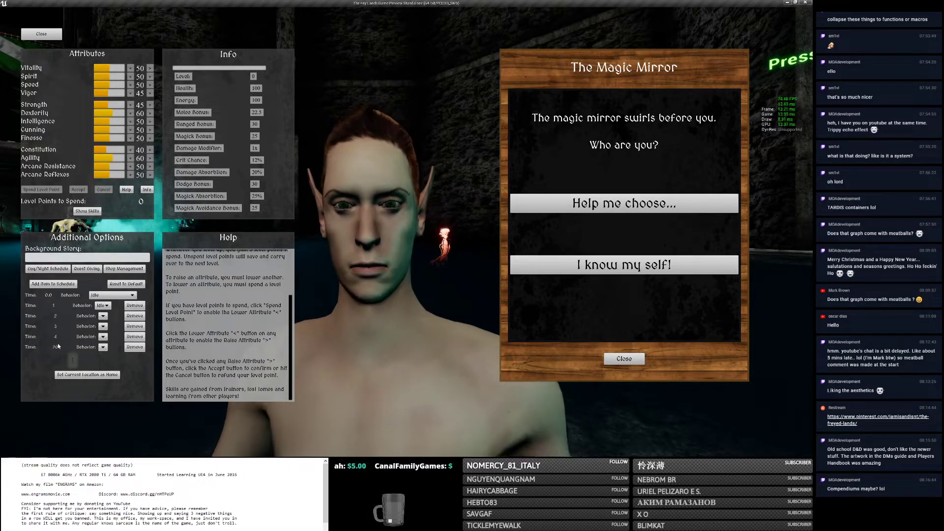
Set the fourth schedule entry's time to 16 and the third's to 12, and select the second entry's time for editing.
drag(58, 337, 54, 338)
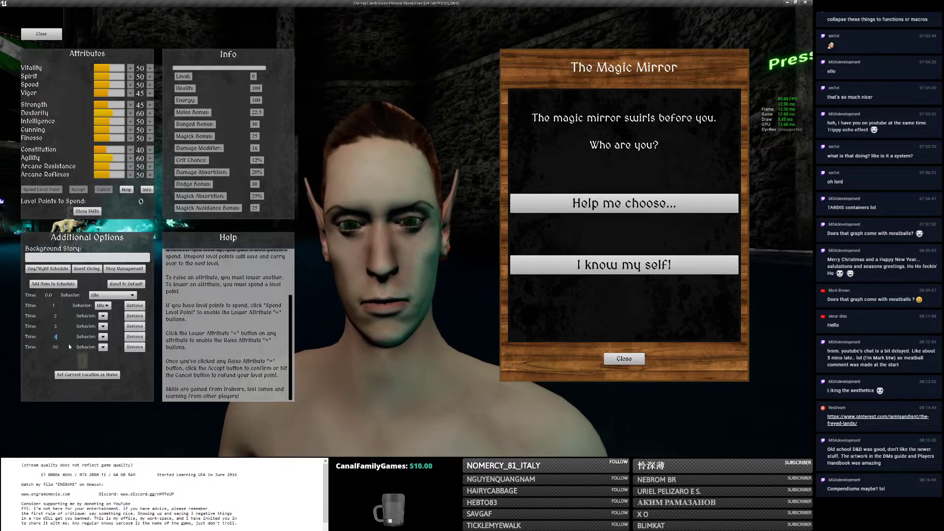
text(3)
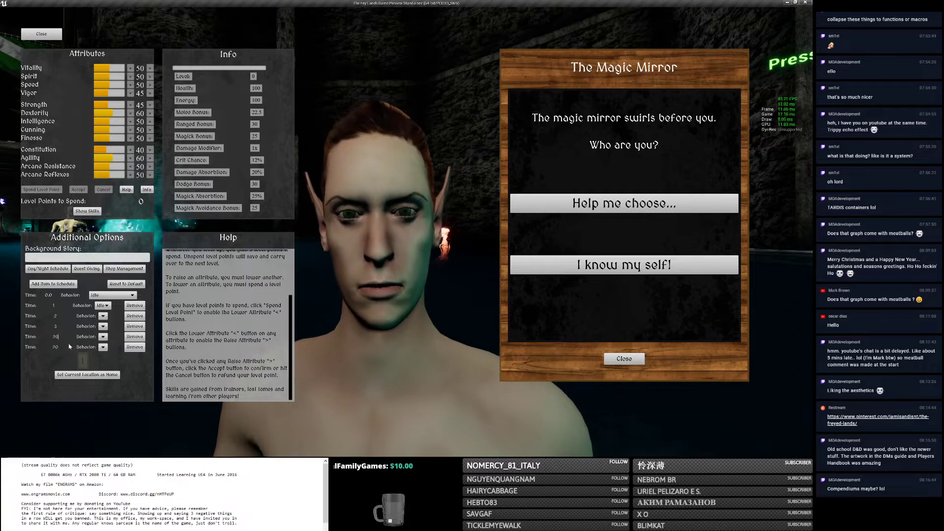
text(0)
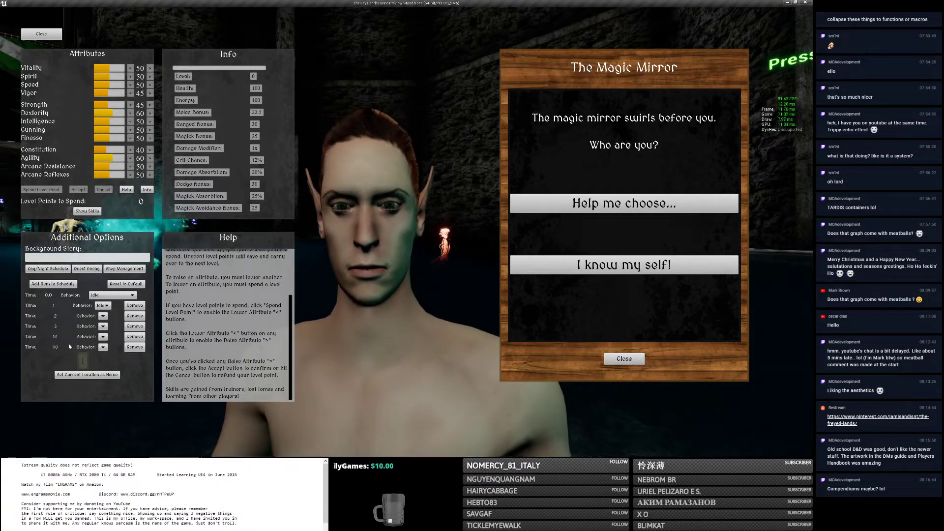
click(59, 337)
text(16)
click(58, 327)
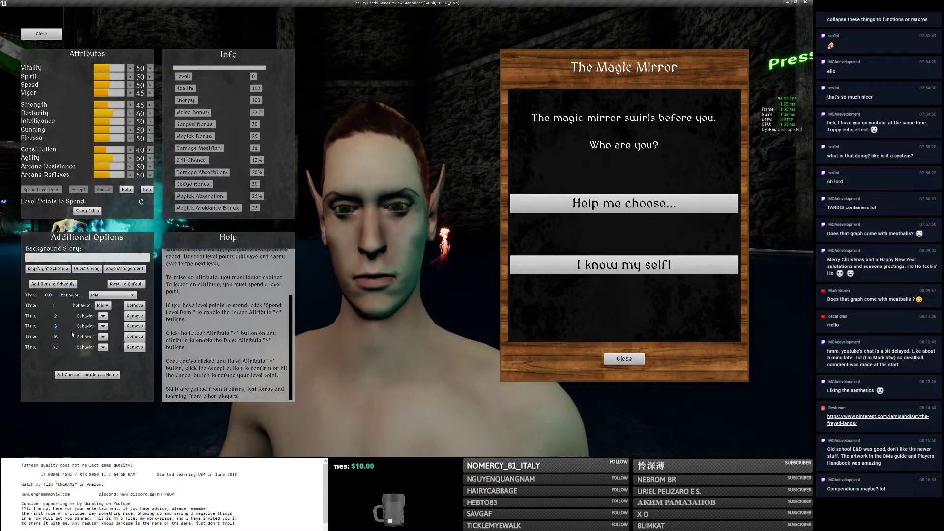
text(12)
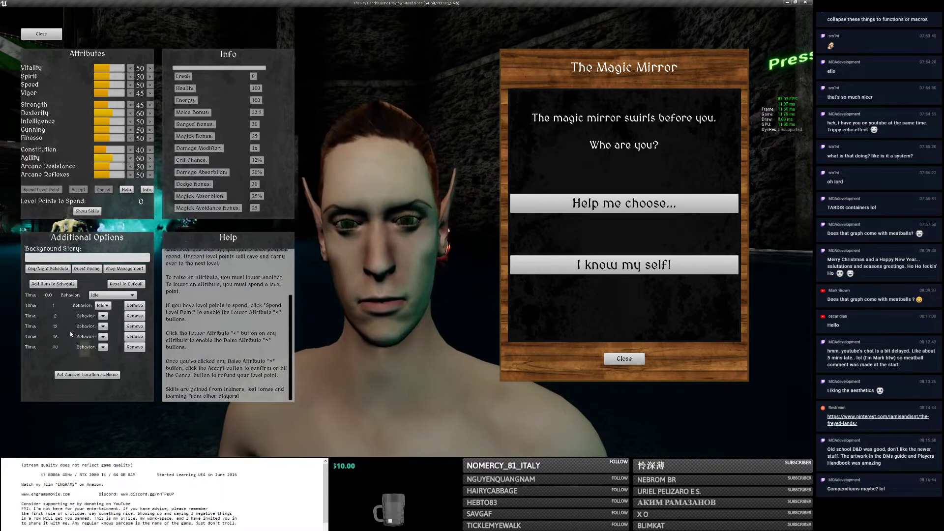
click(58, 317)
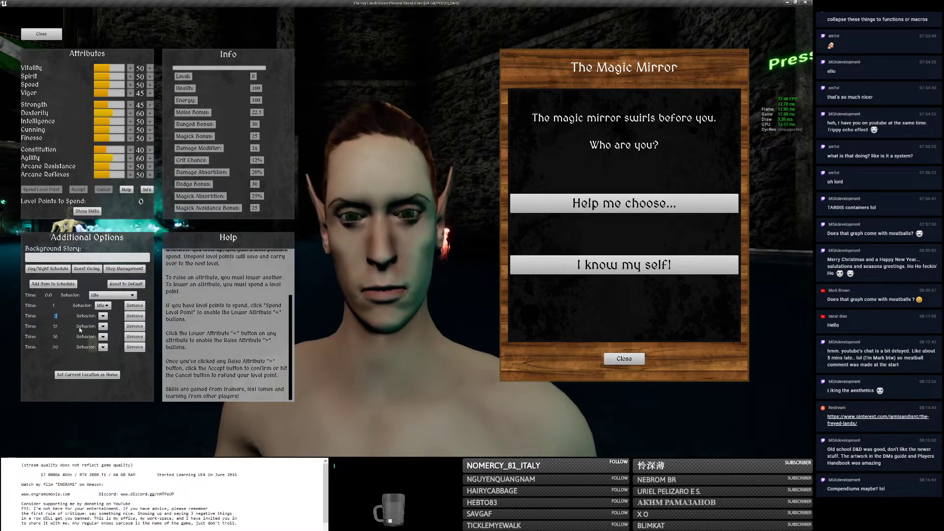
Set the behaviors of the five added schedule entries to Idle, Roam, Idle, ReturnHome and Idle, in that order.
click(103, 316)
click(104, 305)
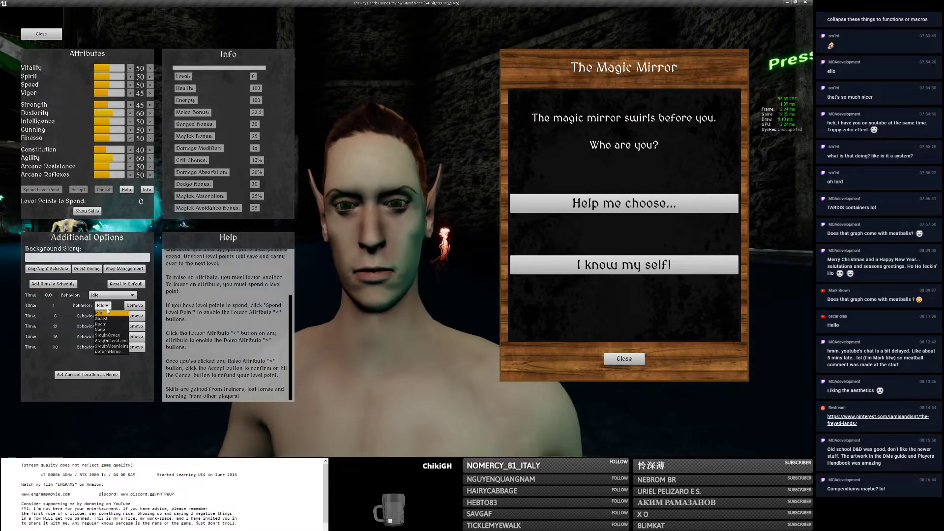
click(108, 312)
click(103, 316)
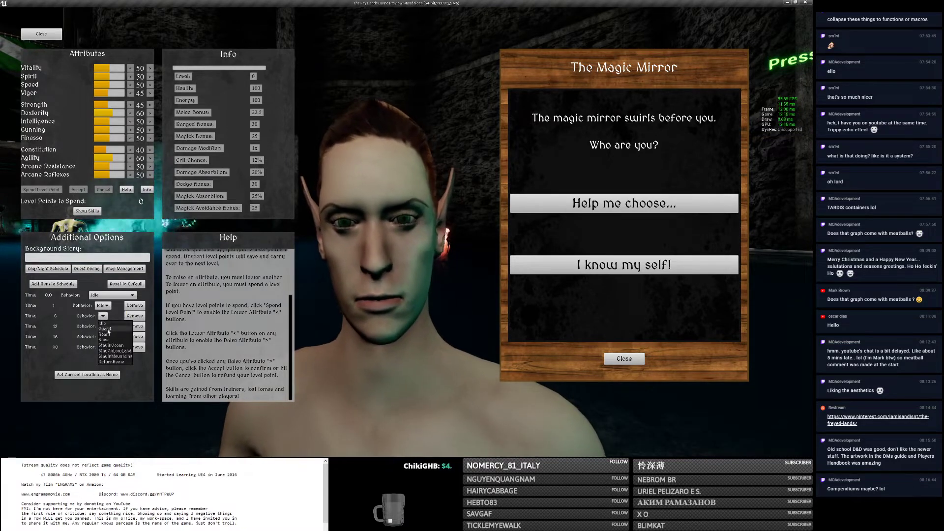
click(108, 332)
click(103, 326)
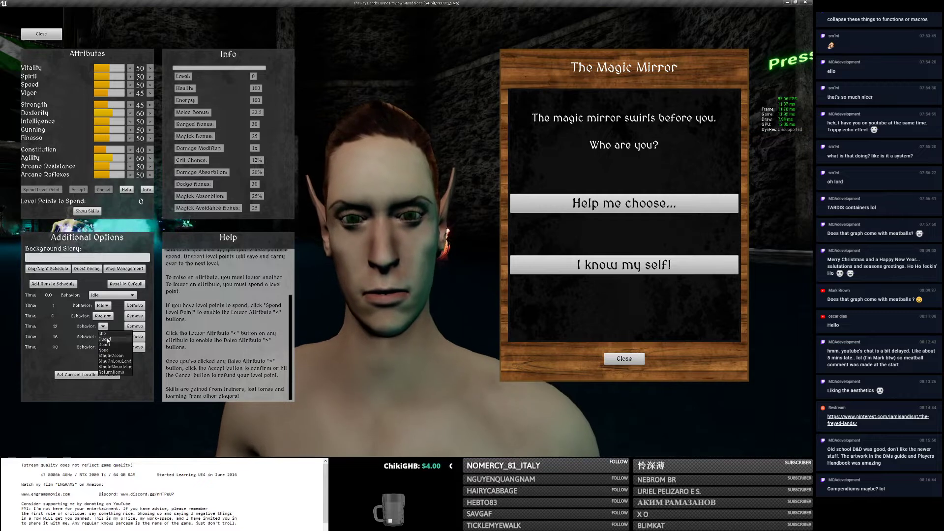
click(110, 333)
click(102, 337)
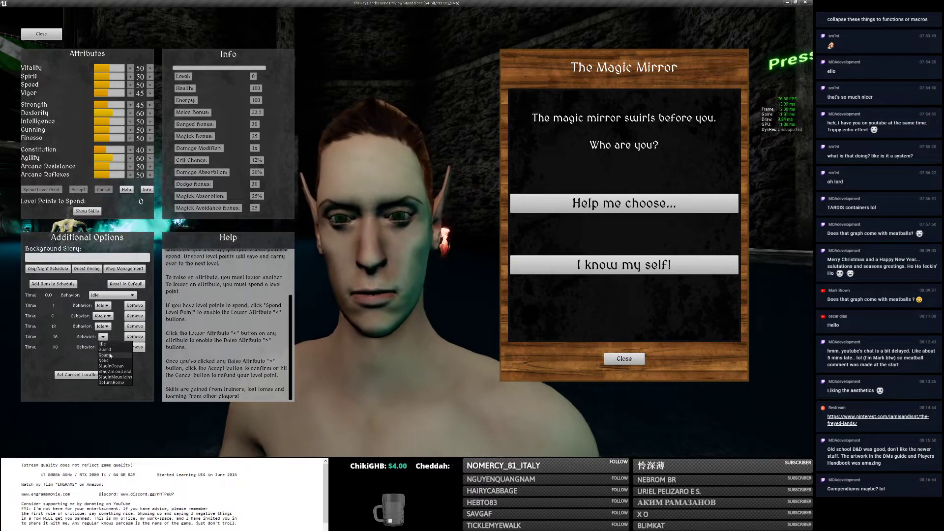
click(111, 382)
click(103, 347)
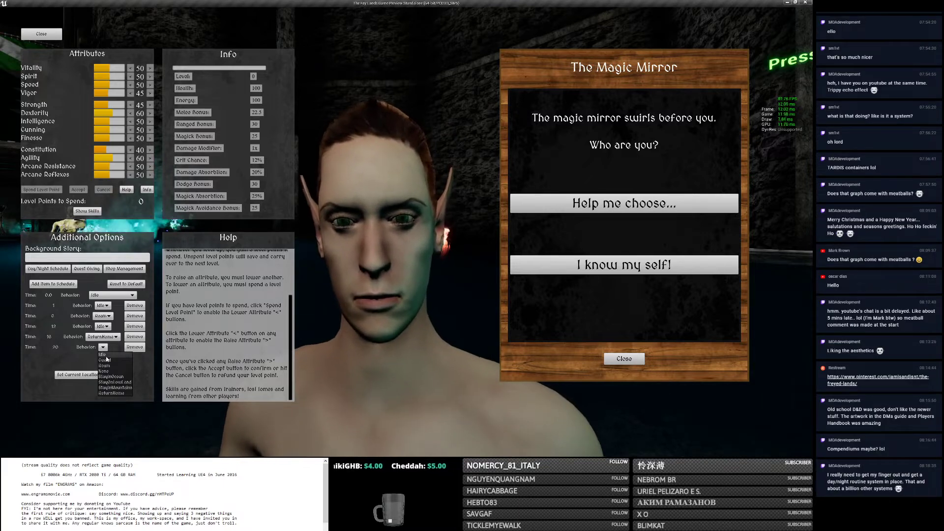
click(102, 354)
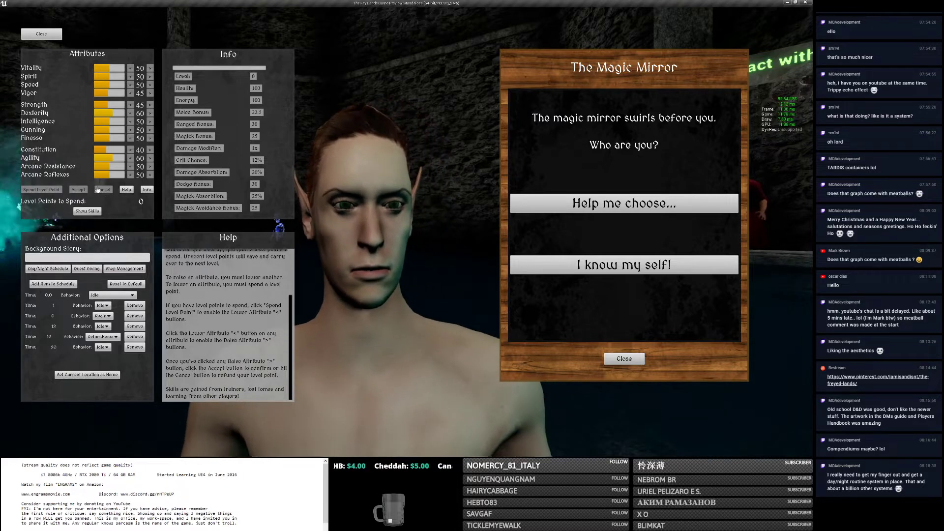
Show the skills and answer the mirror's questions with doing something productive, being one with the forest, and applying to the carpentry guild.
click(89, 211)
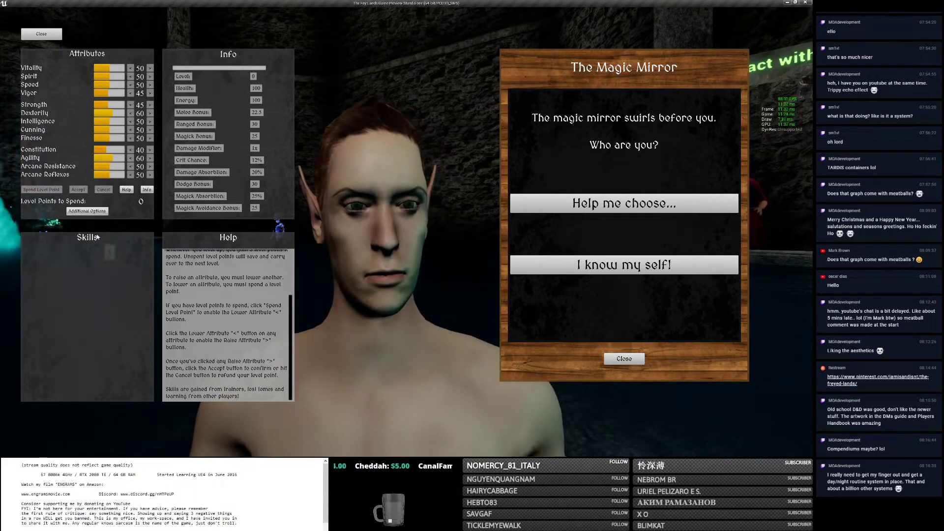
click(619, 266)
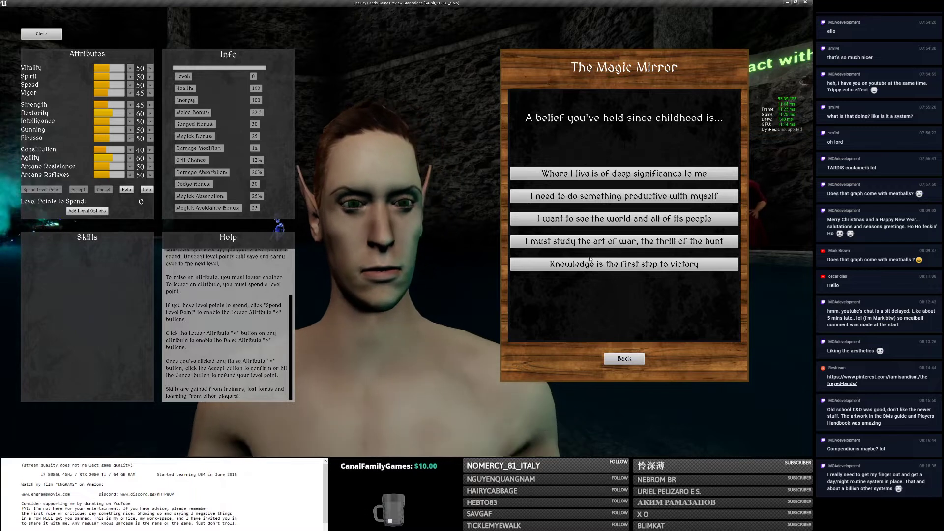
click(622, 197)
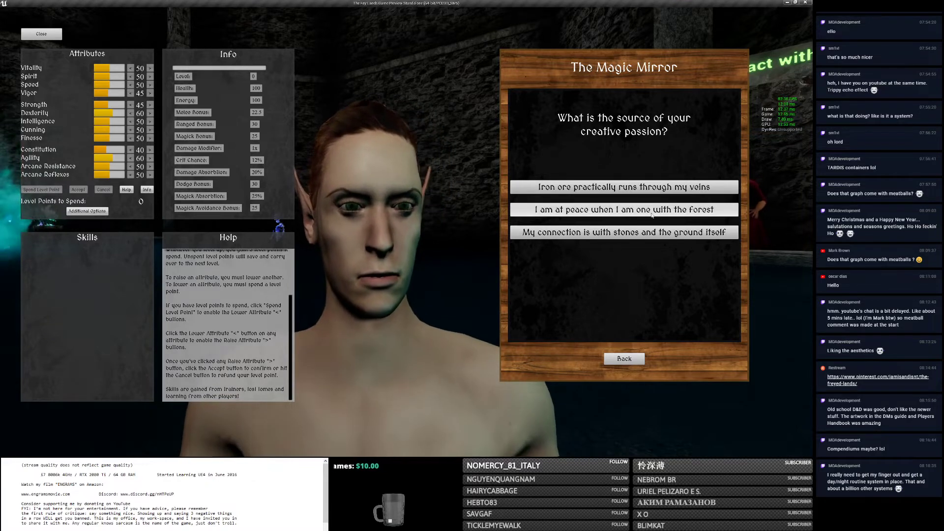
click(722, 213)
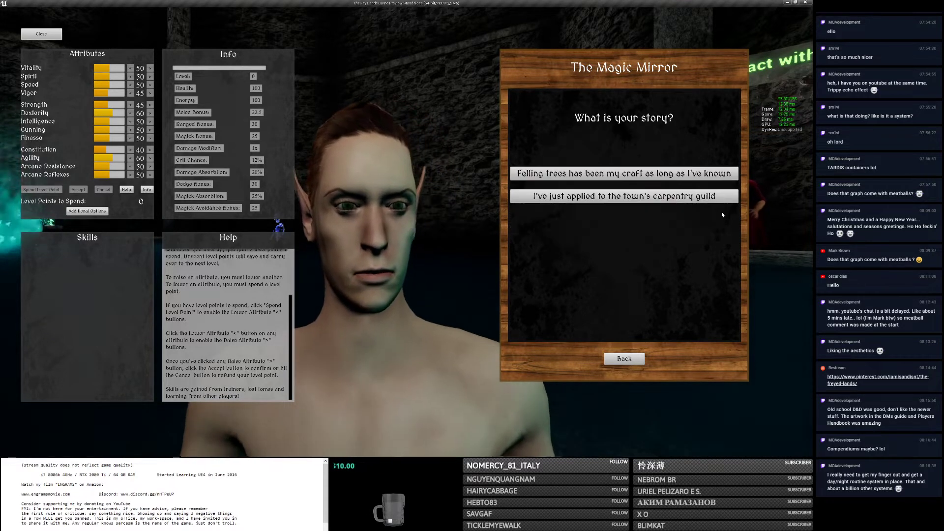
click(664, 196)
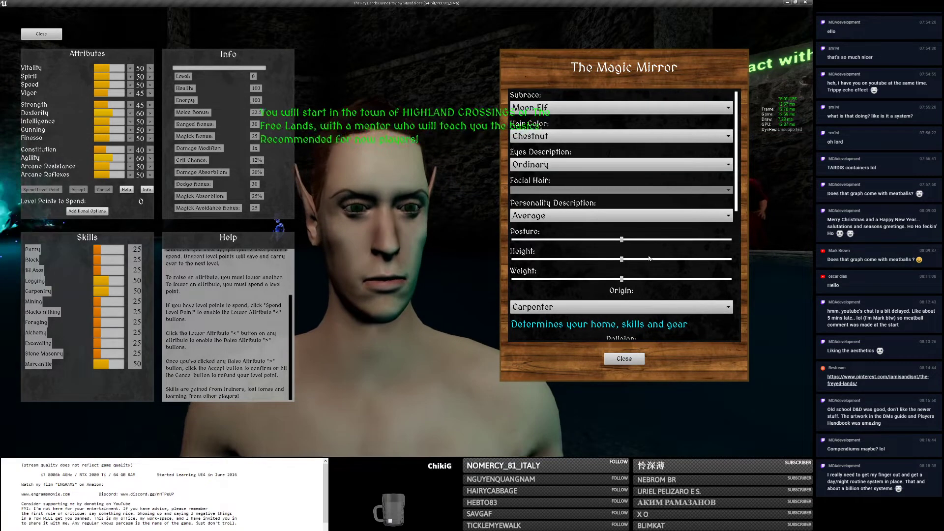
Lower the character's posture slightly, set the eyes to Dark, and try the Star hair color before choosing Planet.
drag(621, 240, 593, 239)
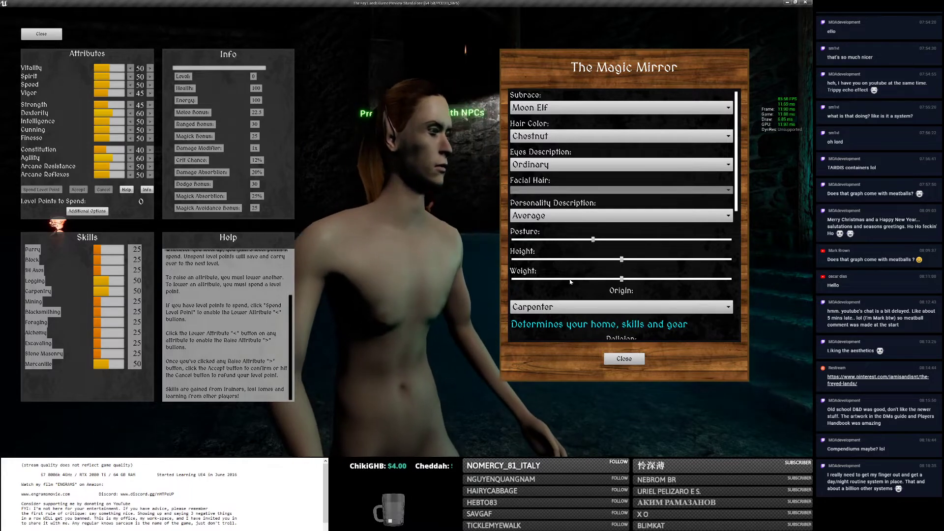
click(538, 164)
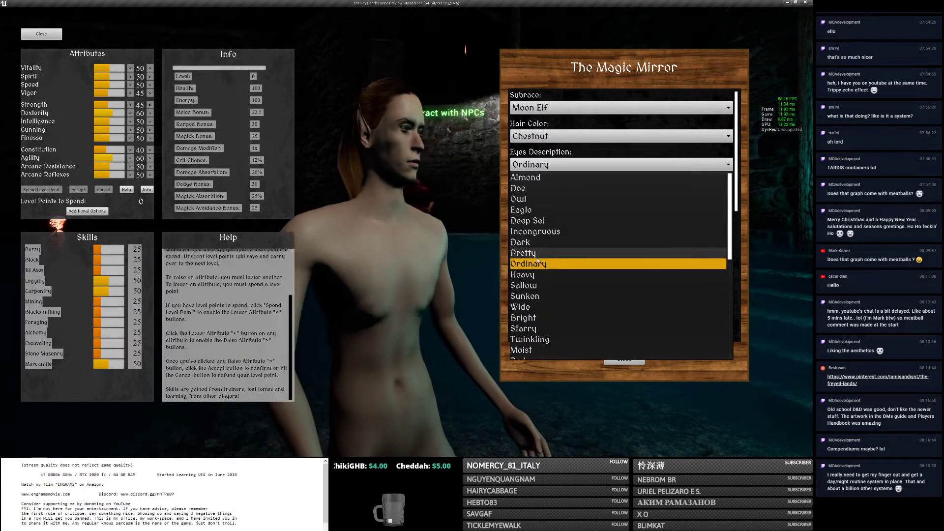
click(541, 242)
click(541, 136)
click(541, 213)
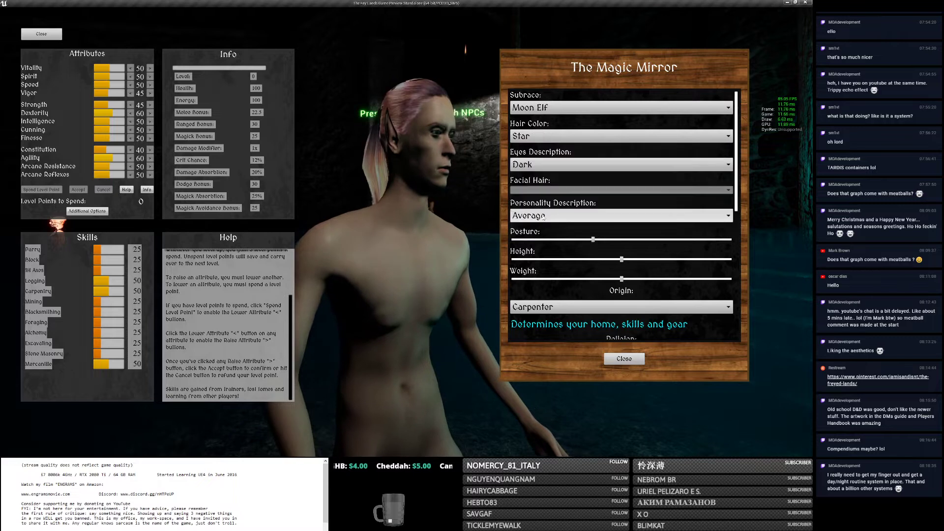
click(541, 136)
click(538, 224)
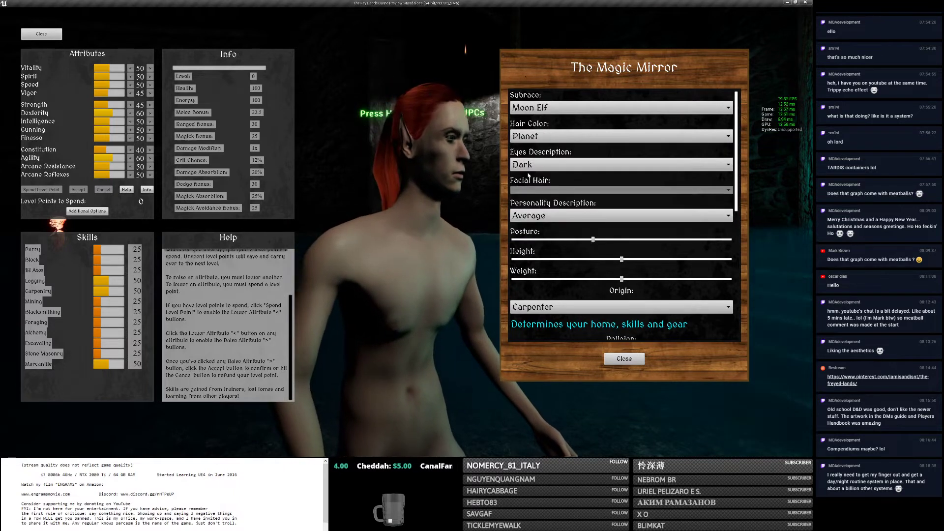
Try the Religious and Atheist options for the character's religion to compare their respawn rules, and return to Agnostic.
scroll(544, 241, down, 2)
scroll(544, 242, down, 4)
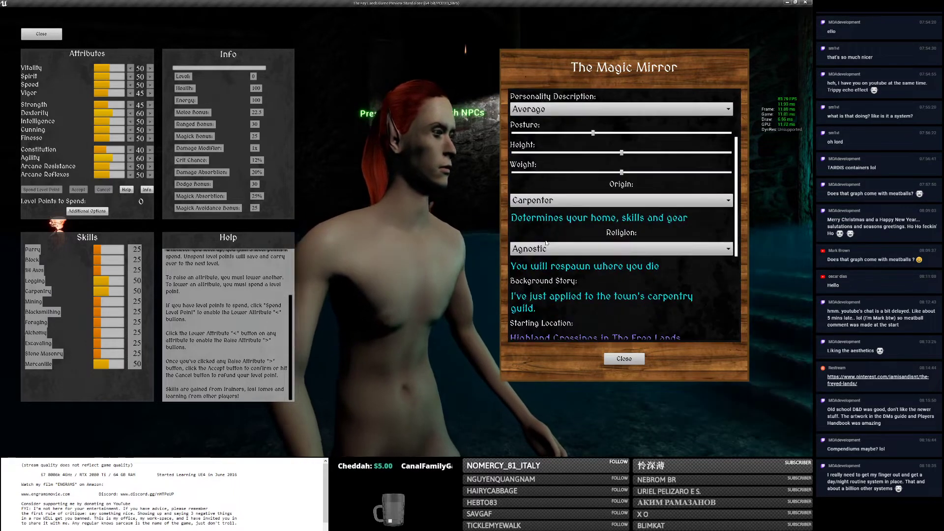
click(541, 197)
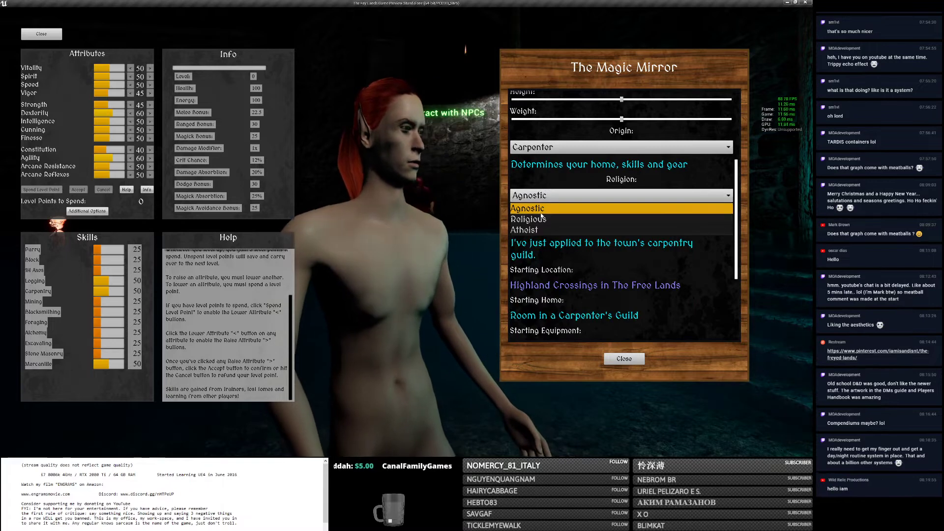
click(541, 219)
click(550, 197)
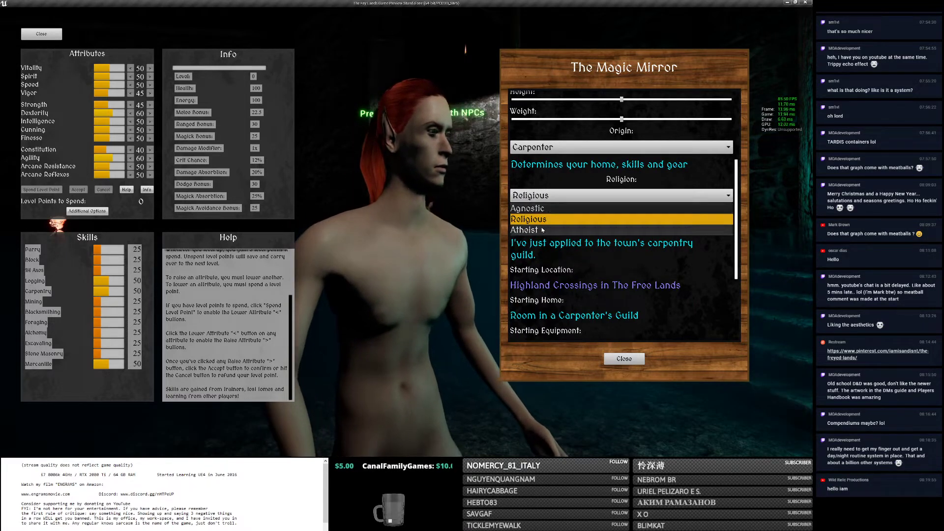
click(539, 229)
click(541, 196)
click(542, 210)
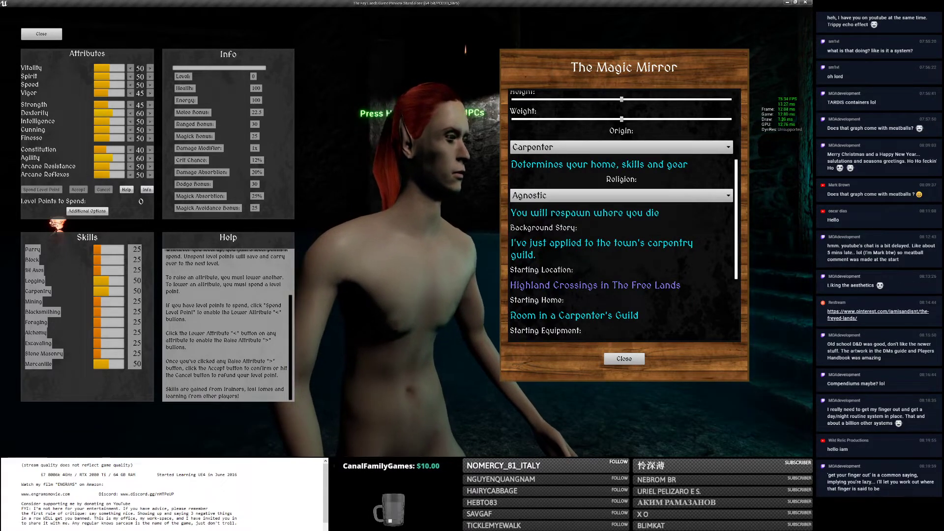
click(541, 196)
click(541, 219)
click(550, 196)
click(551, 231)
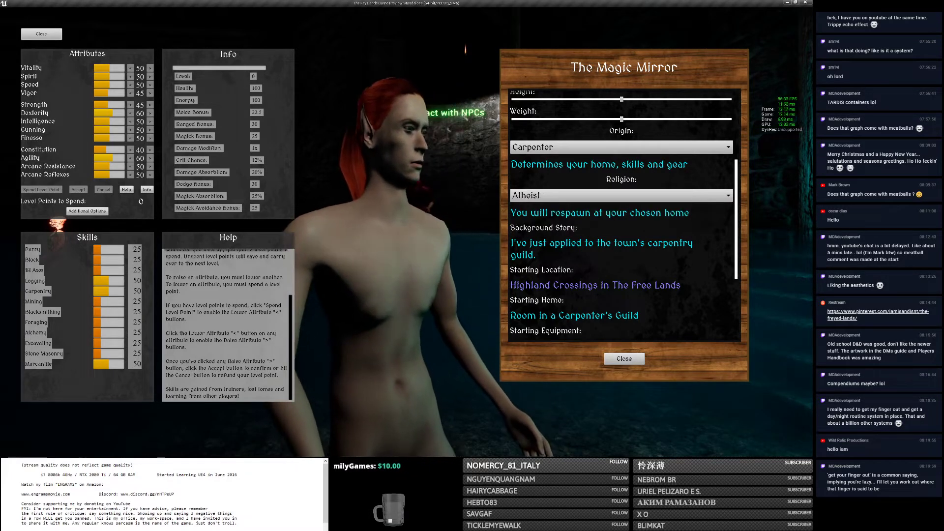
click(560, 196)
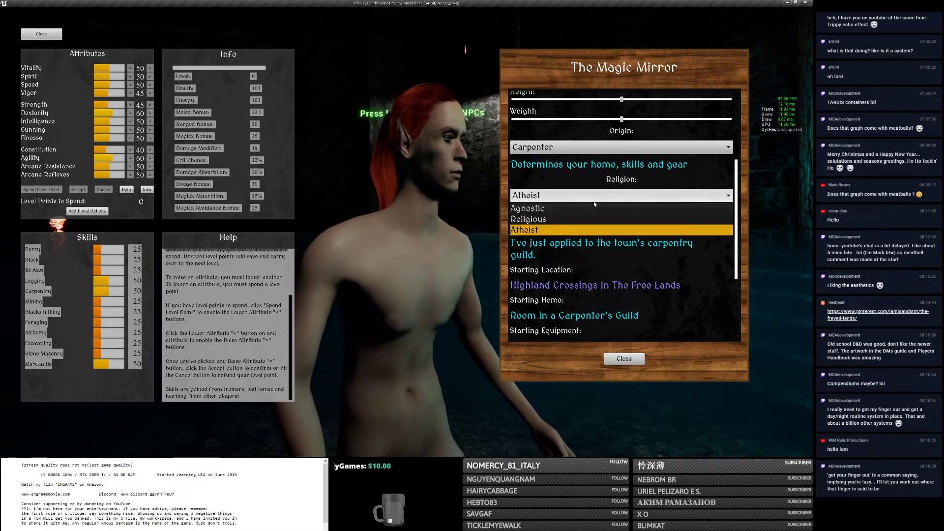
click(566, 209)
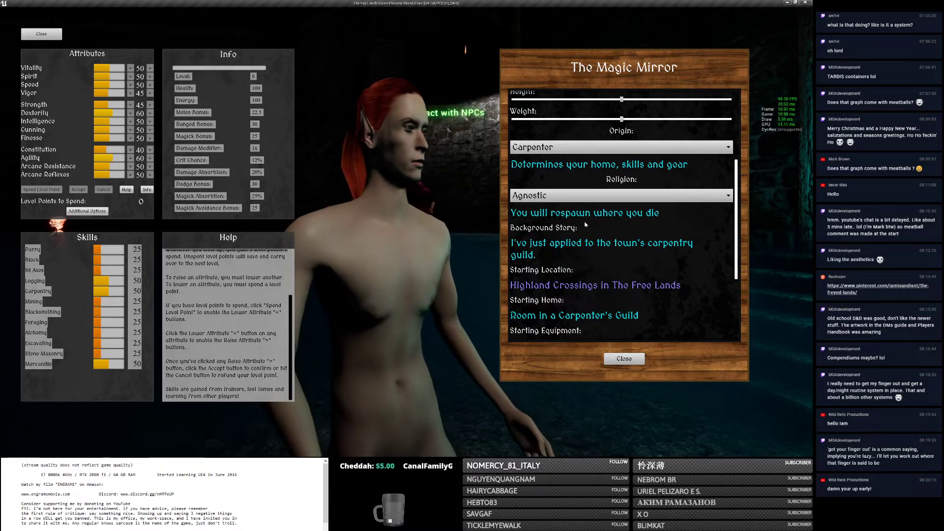
Fill in the first and last names of the character's father and mother.
scroll(585, 225, down, 1)
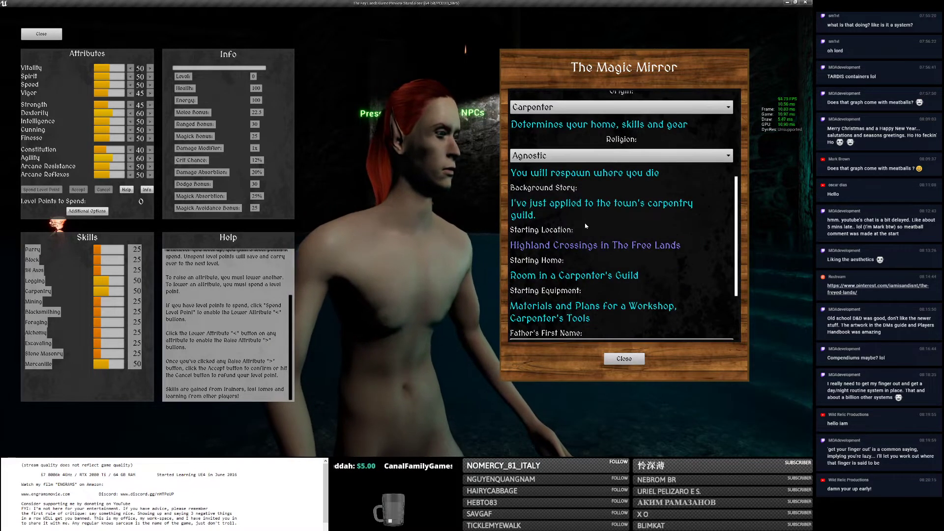
scroll(595, 230, down, 3)
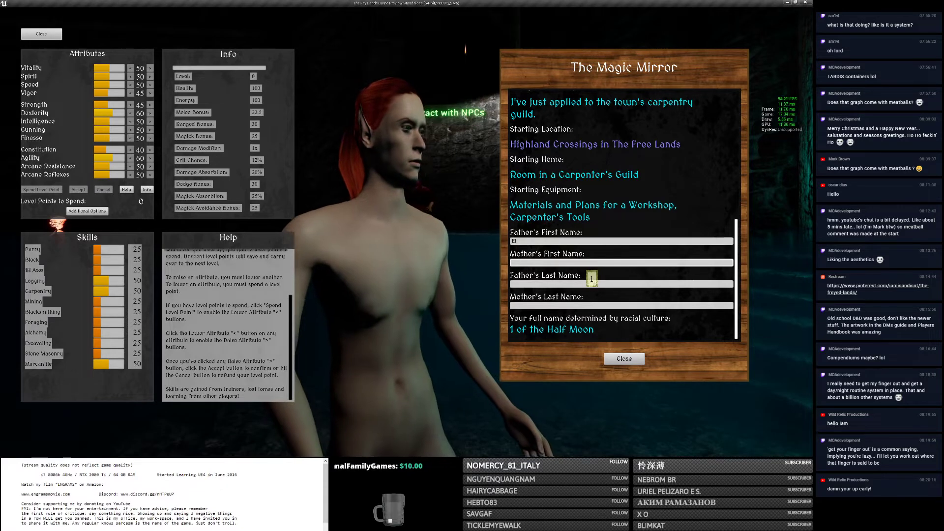
text(Aiya)
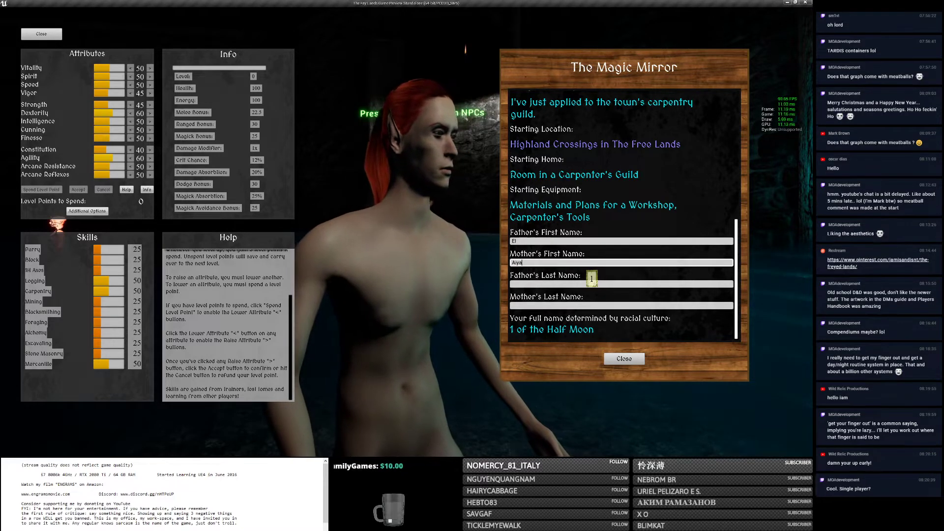
key(Tab)
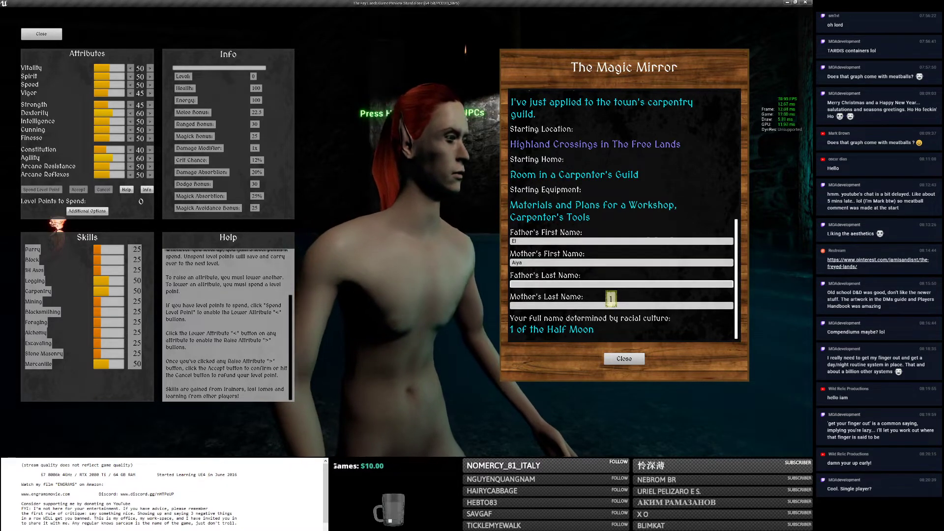
text(Candrasilin)
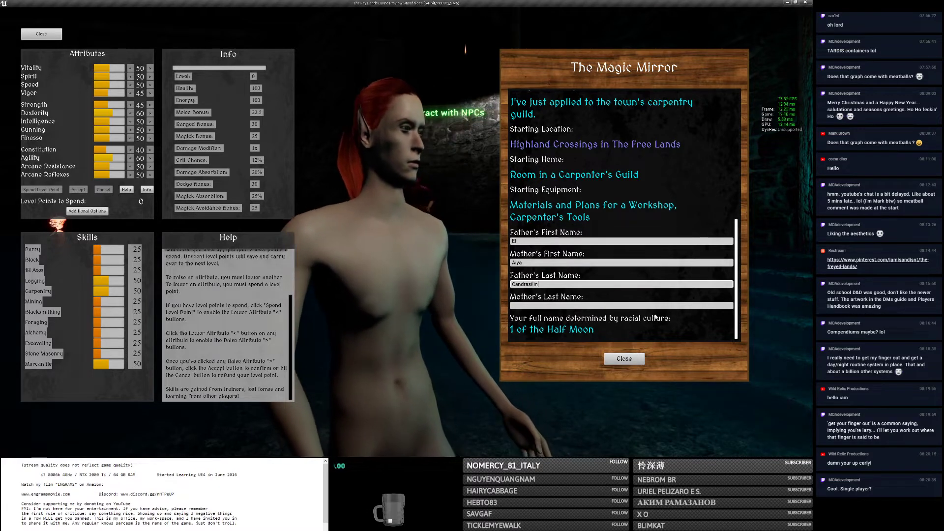
key(Tab)
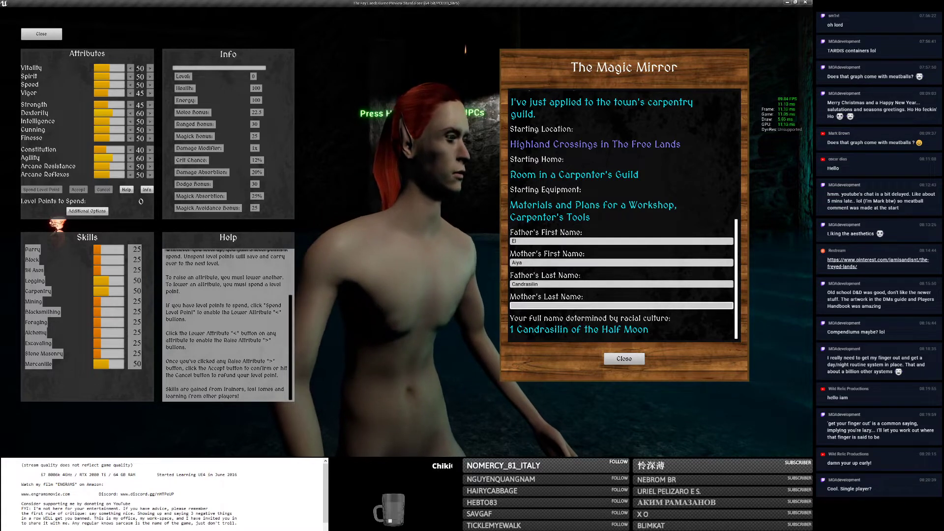
text(Iliyana)
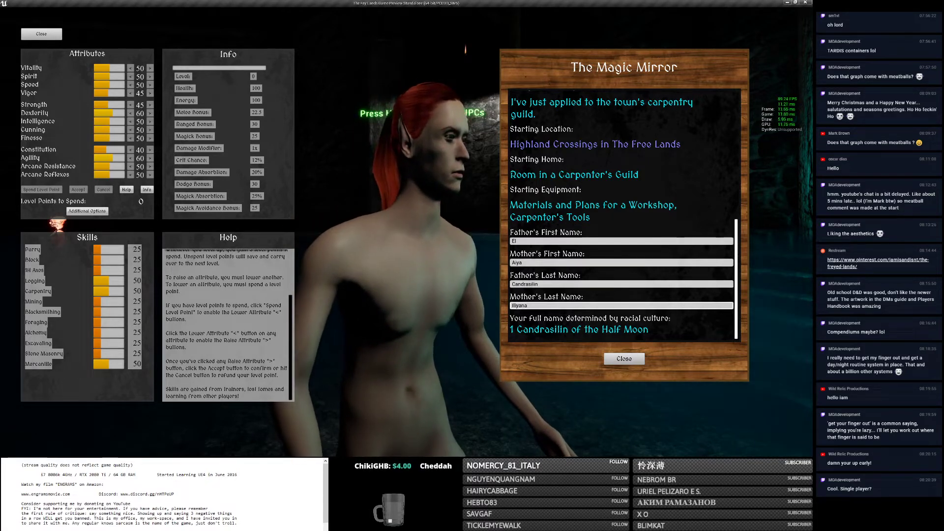
key(Return)
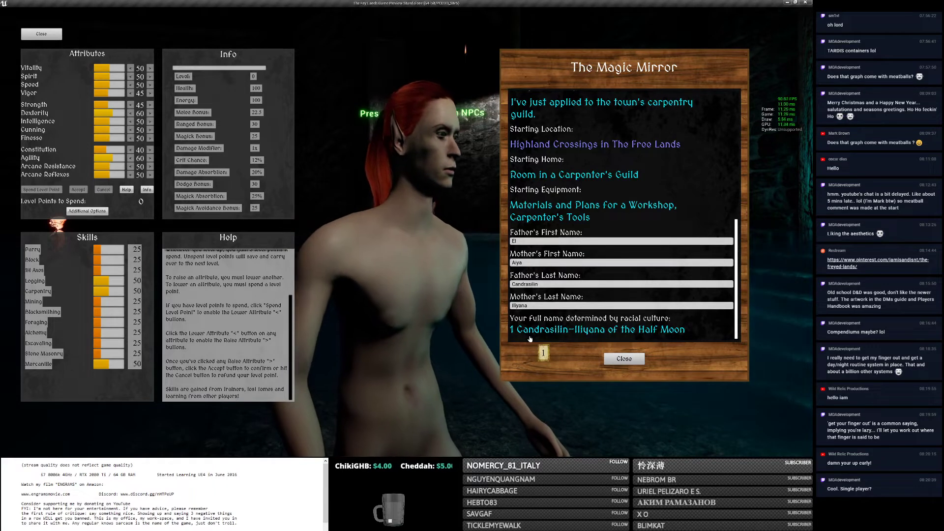
Leave the magic mirror, walk the character through the wooden door between the braziers, and accept the reminder about leaving.
click(615, 359)
right_drag(613, 362, 531, 362)
key(w)
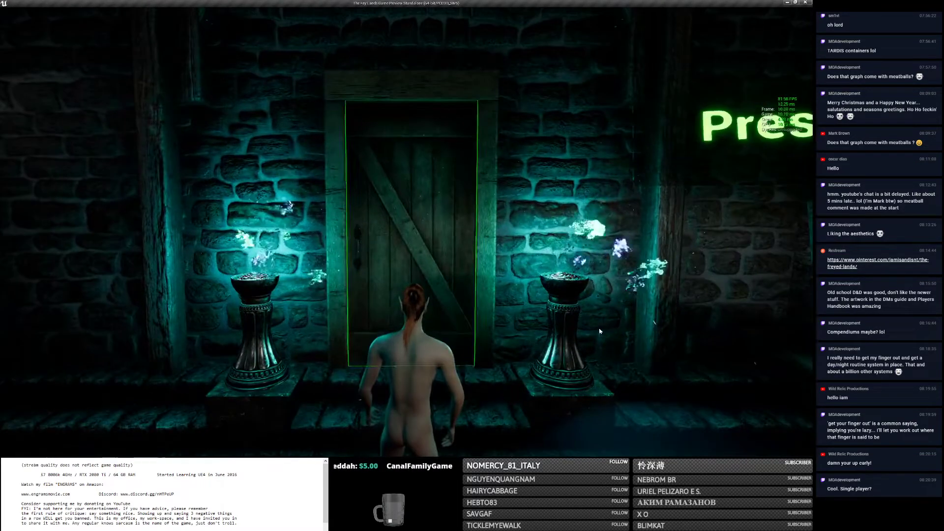
key(w)
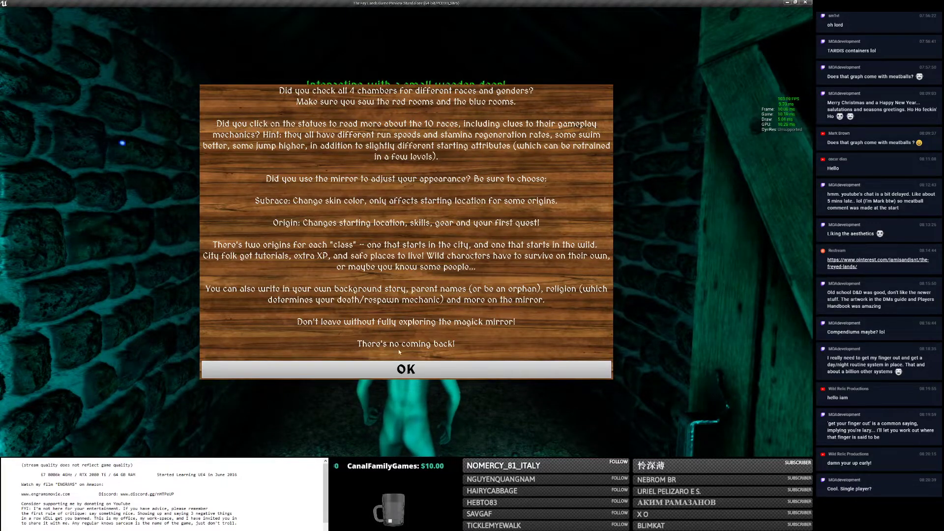
click(403, 365)
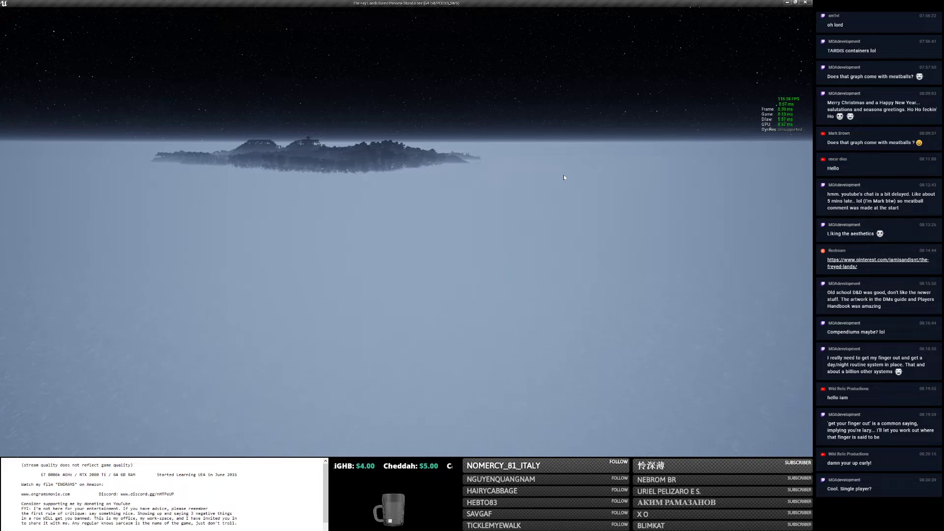
click(508, 175)
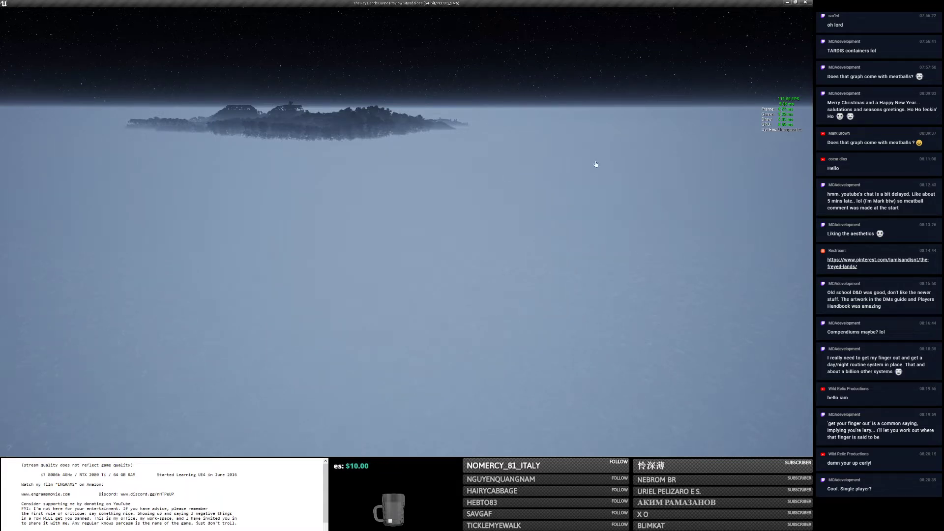
click(770, 110)
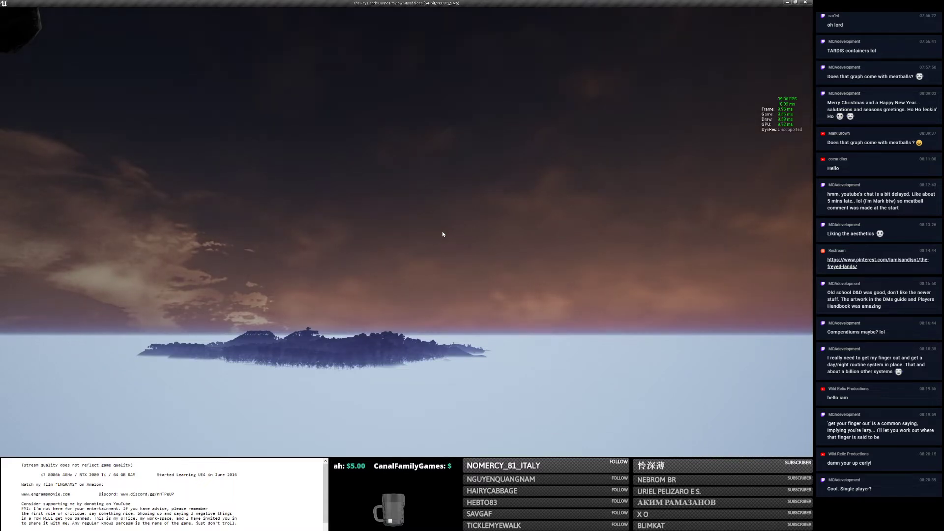
click(408, 217)
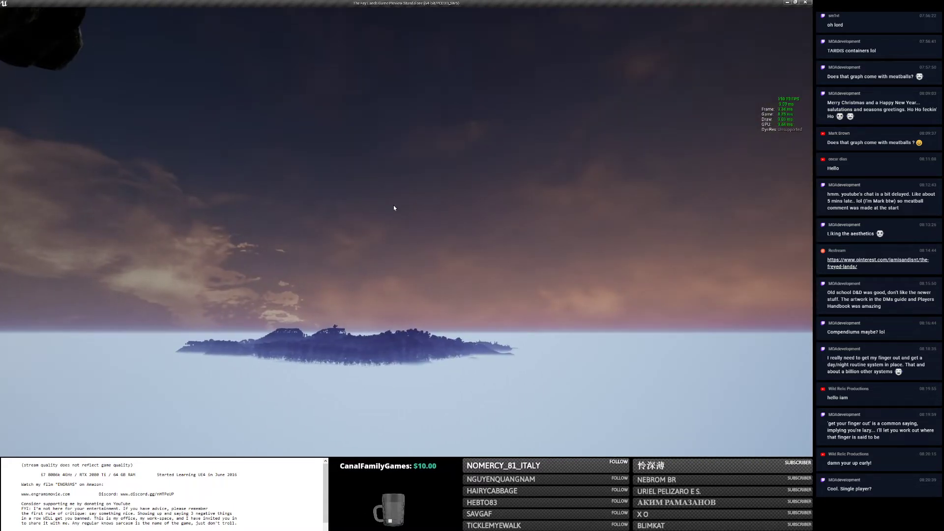
click(404, 208)
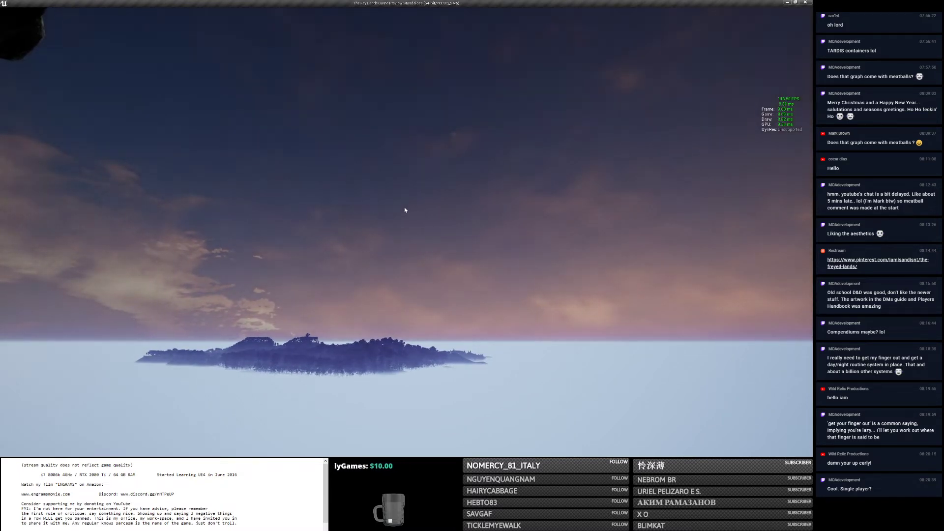
mouse_move(422, 193)
mouse_down()
mouse_move(516, 194)
mouse_move(421, 190)
mouse_move(437, 188)
mouse_up()
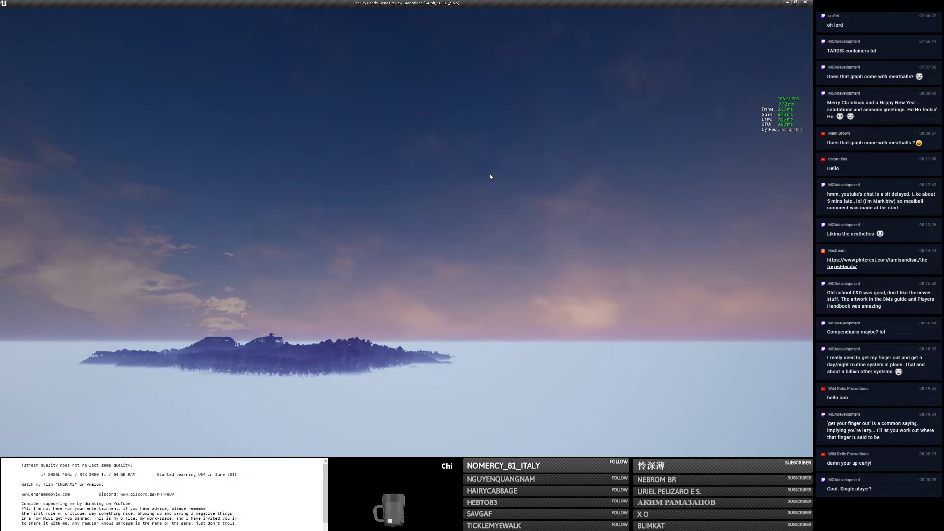
mouse_move(487, 170)
mouse_down()
mouse_move(551, 164)
mouse_move(487, 165)
mouse_move(497, 165)
mouse_up()
drag(691, 176, 627, 160)
drag(626, 229, 626, 228)
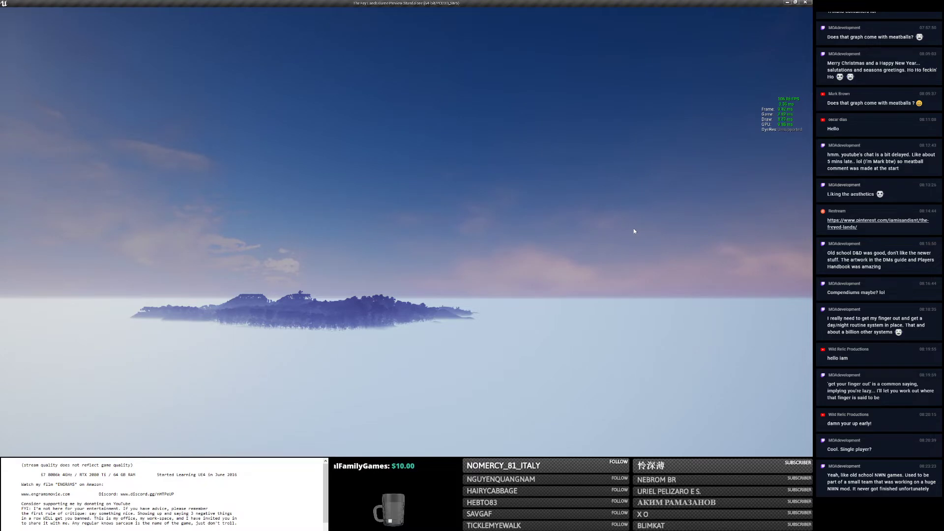
click(634, 229)
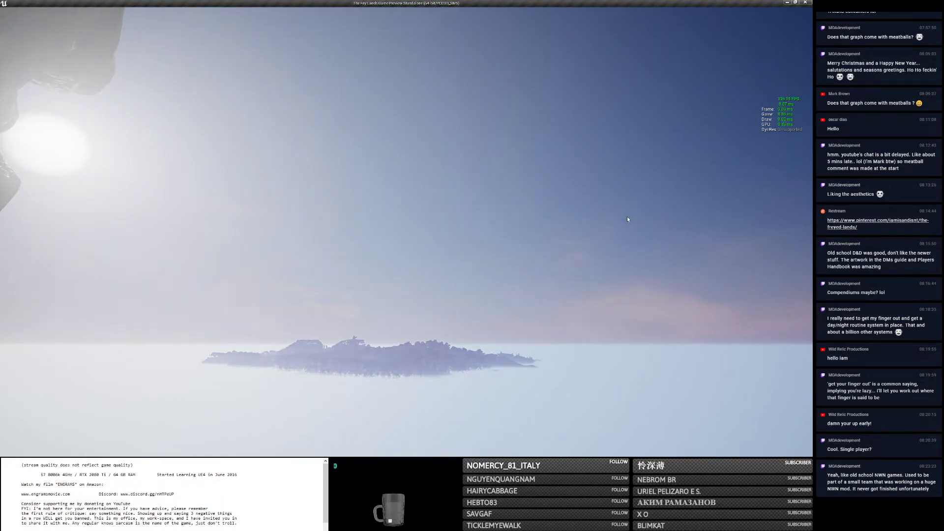
click(628, 220)
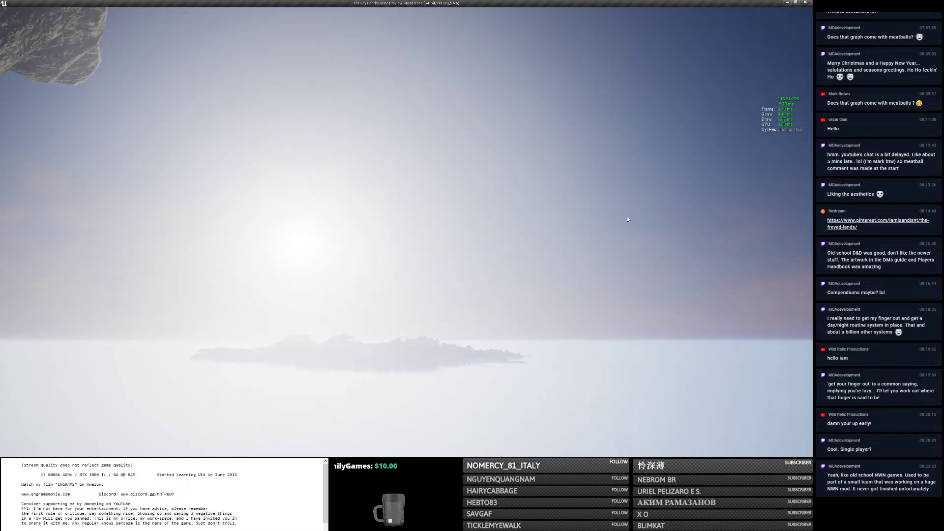
click(627, 216)
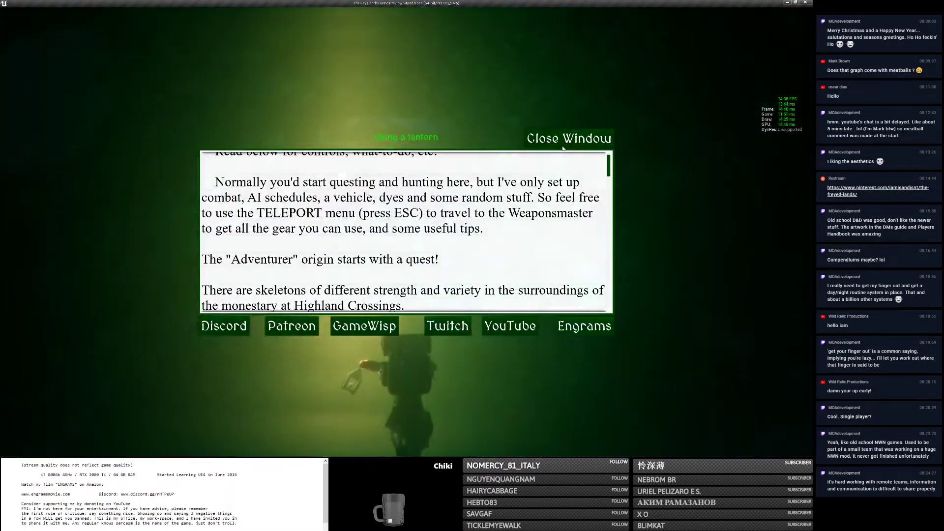
Close the welcome window and teleport the character to a different biome.
click(564, 140)
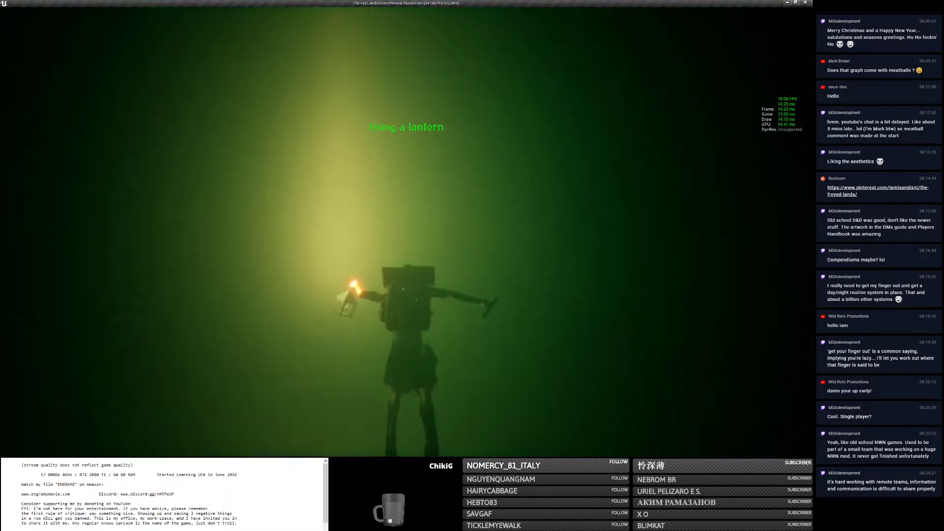
key(Escape)
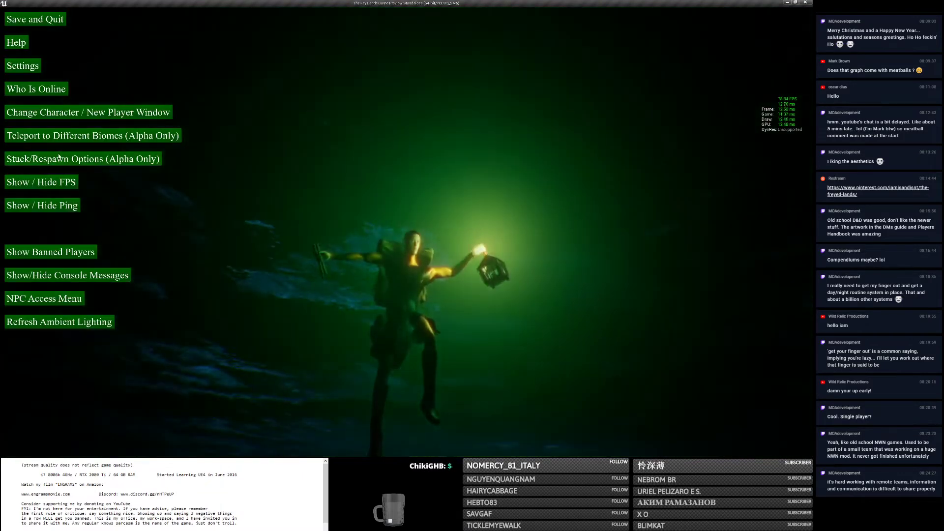
click(109, 140)
click(123, 38)
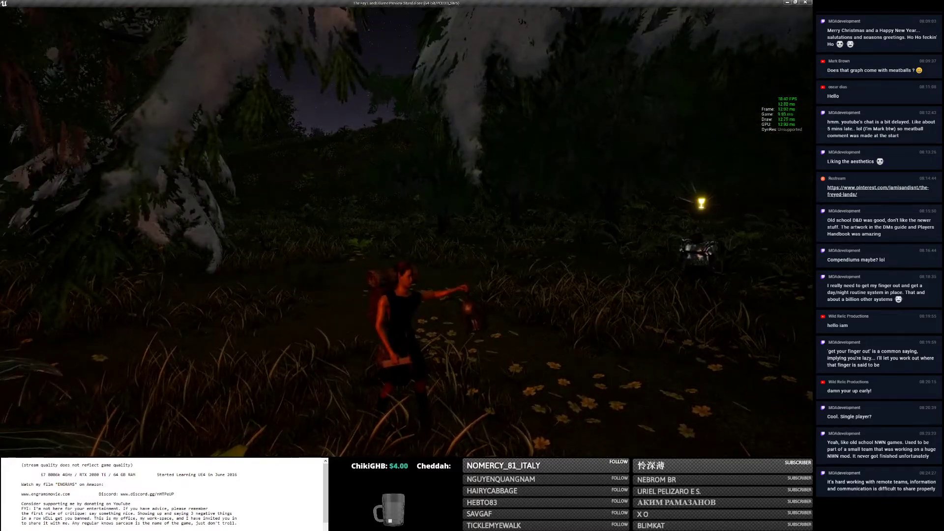
key(space)
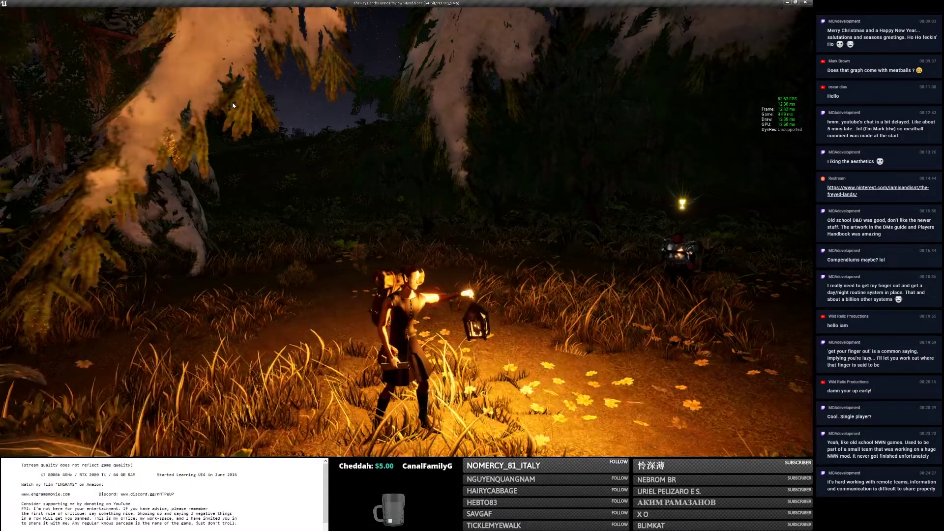
Walk the character by lantern light through the forest clearing around the house with the lit porch.
key(w)
key(w)
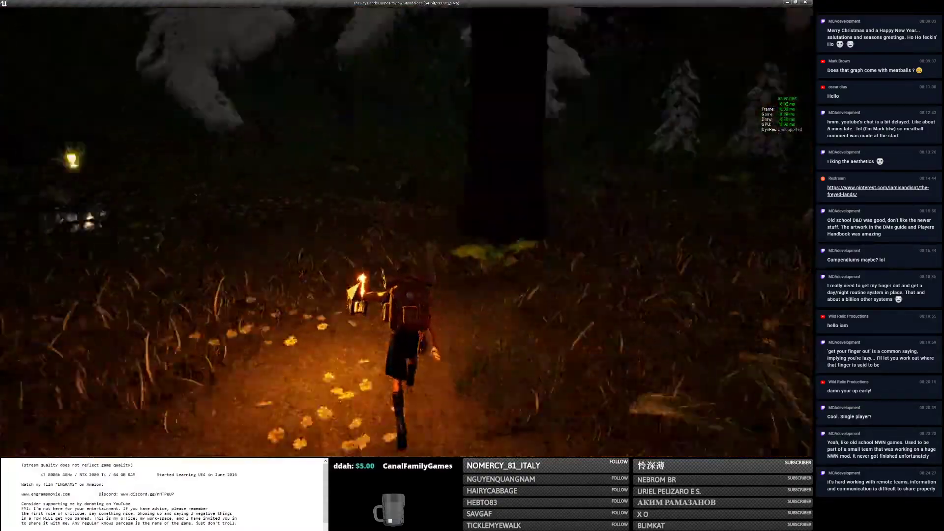
key(w)
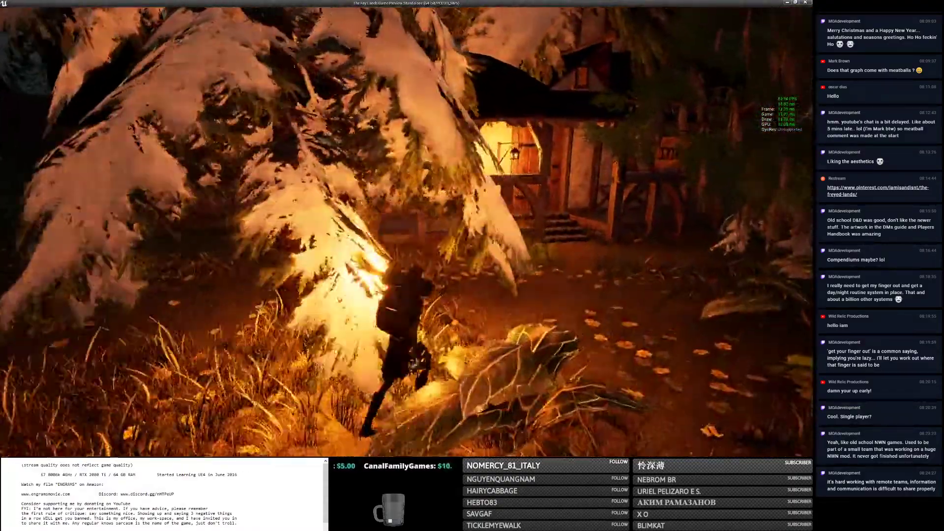
key(w)
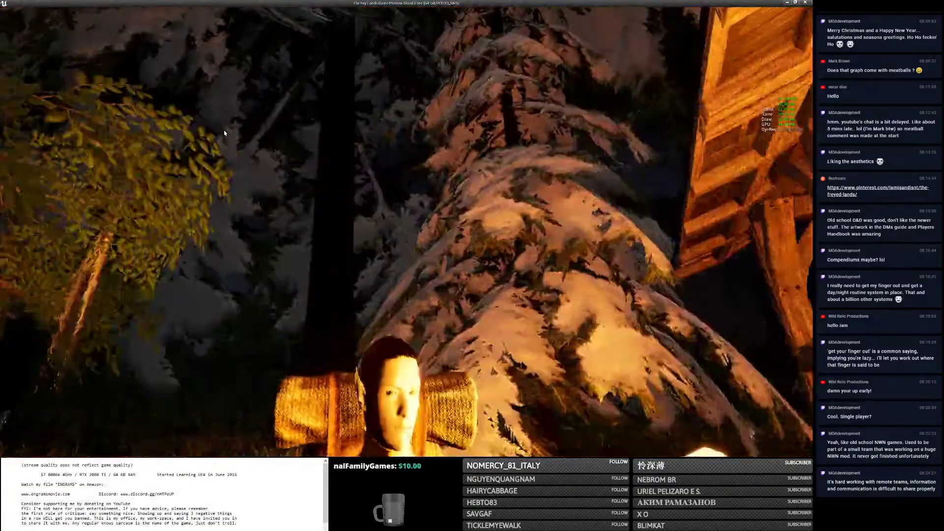
key(e)
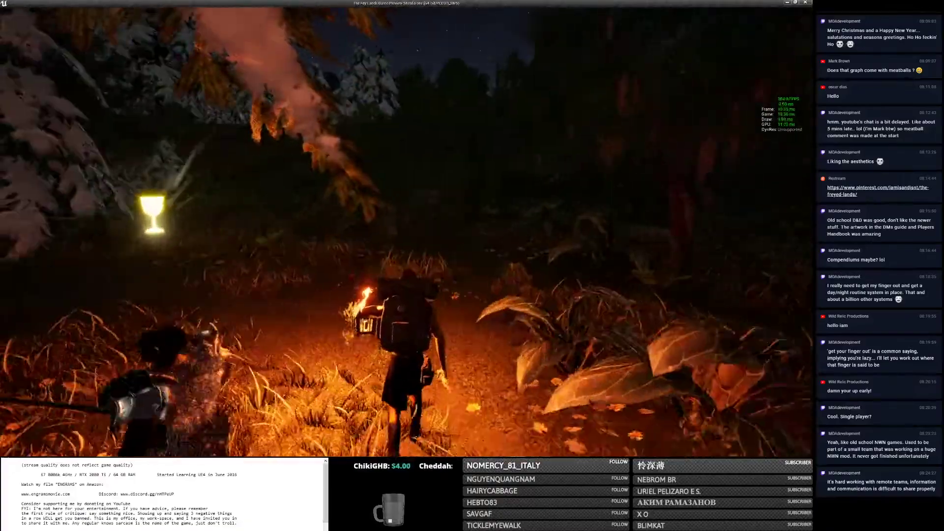
key(w)
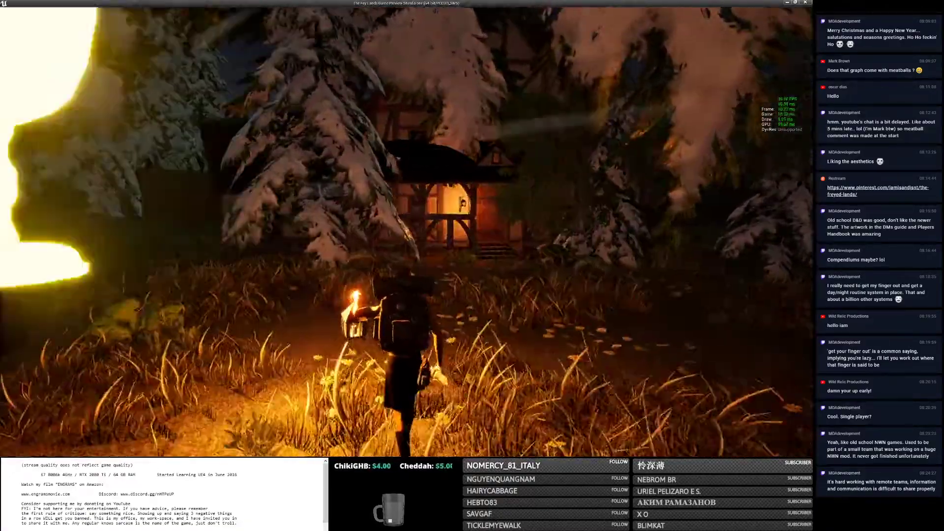
key(w)
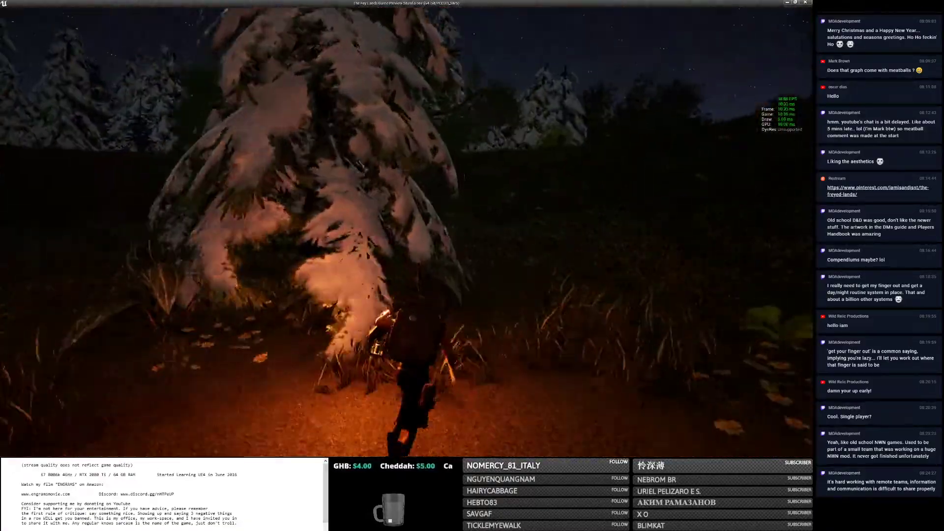
Run the character past the snow-covered trees, along the dark slope, and into the tall grass of the forest.
key(w)
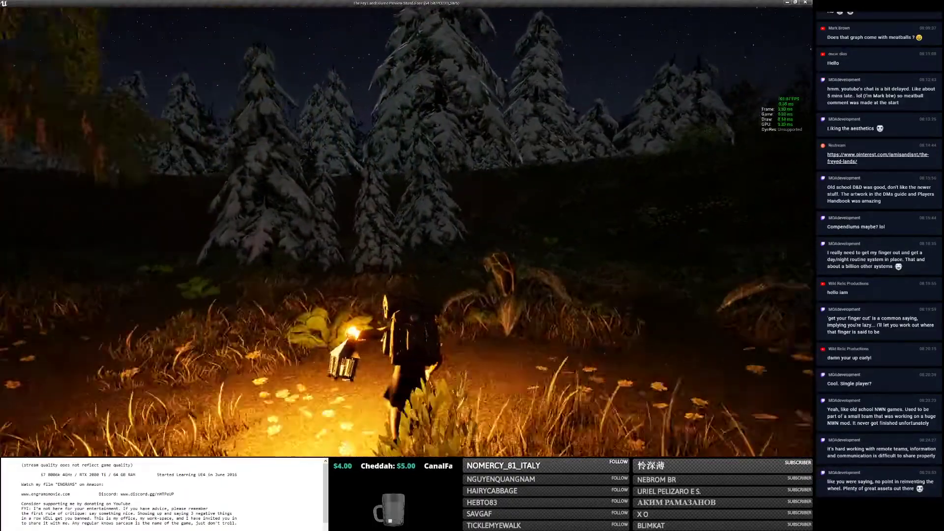
key(w)
key(w)
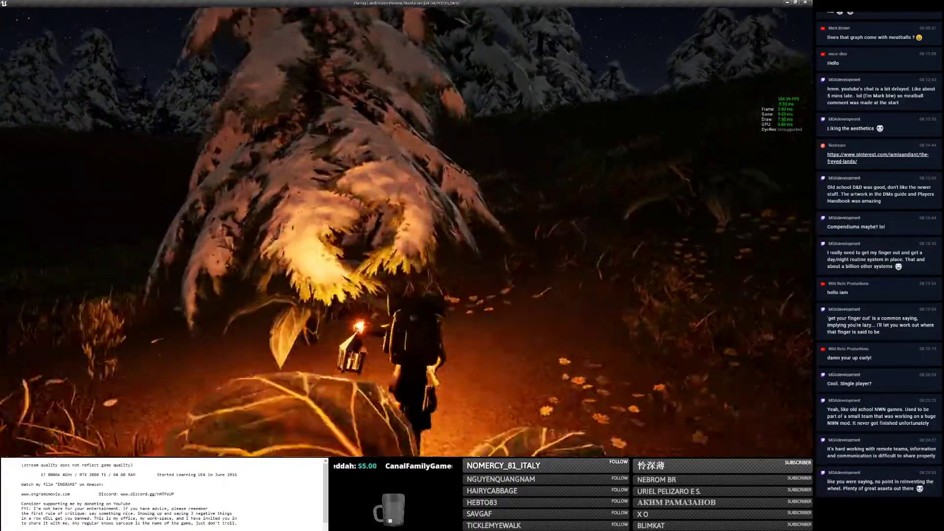
key(w)
key(w)
key(w)
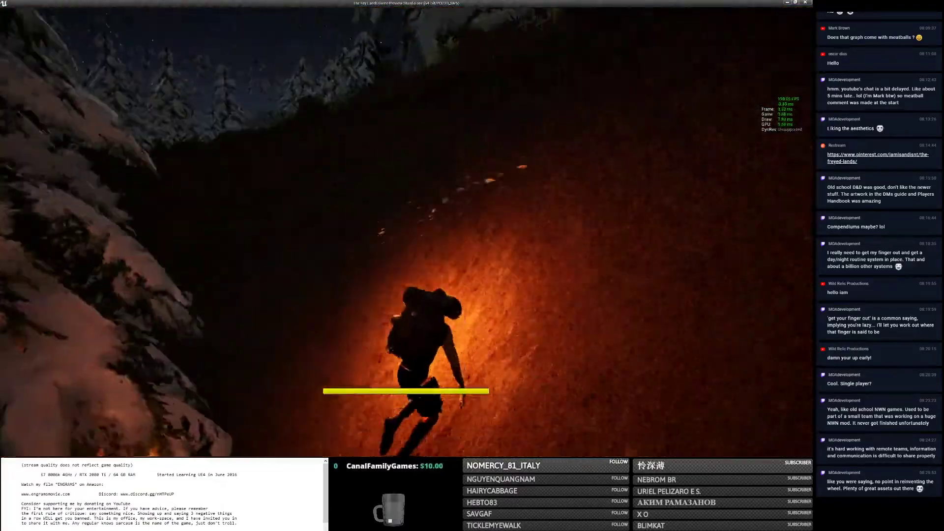
key(w)
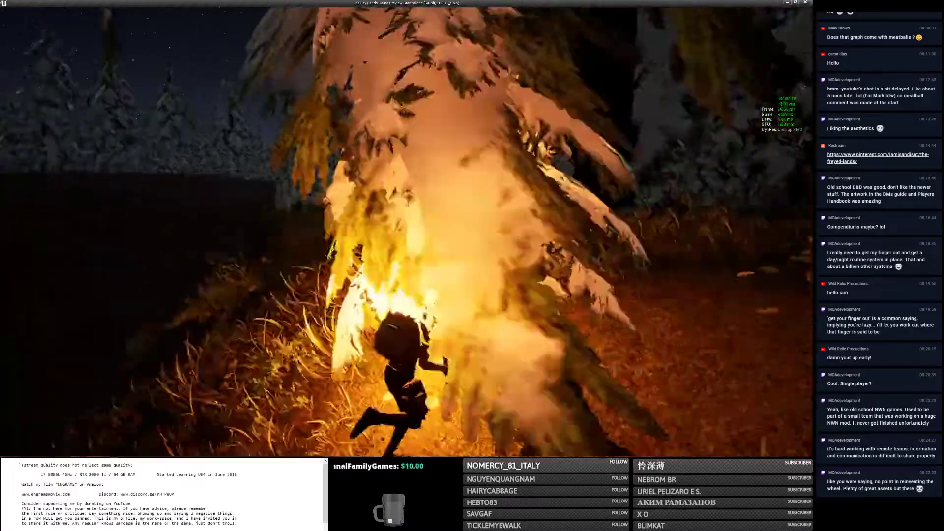
key(w)
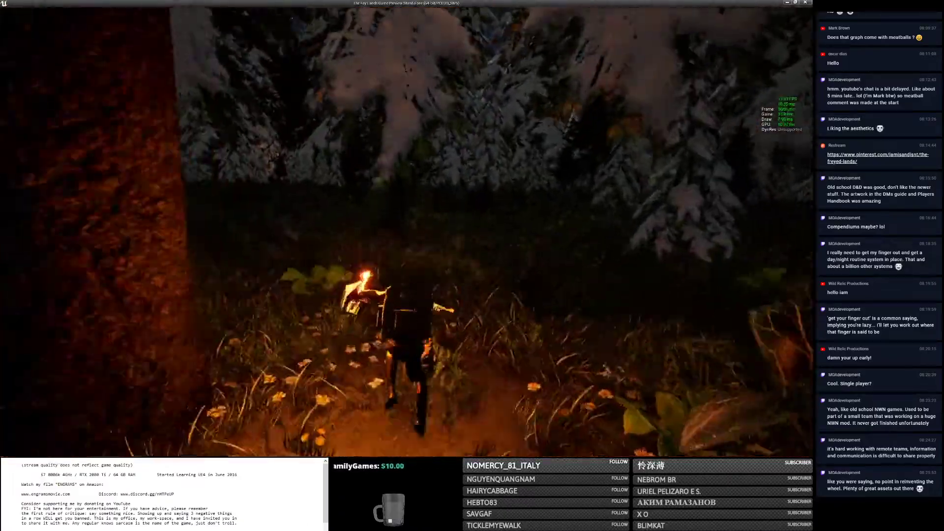
key(w)
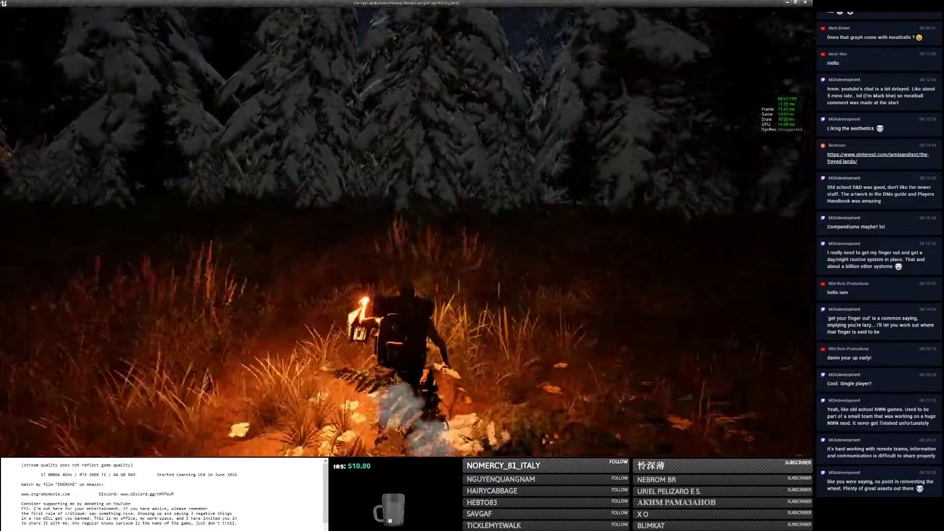
Turn the view to the character's face and open the character sheet to examine the attributes and skills.
right_drag(443, 210, 565, 210)
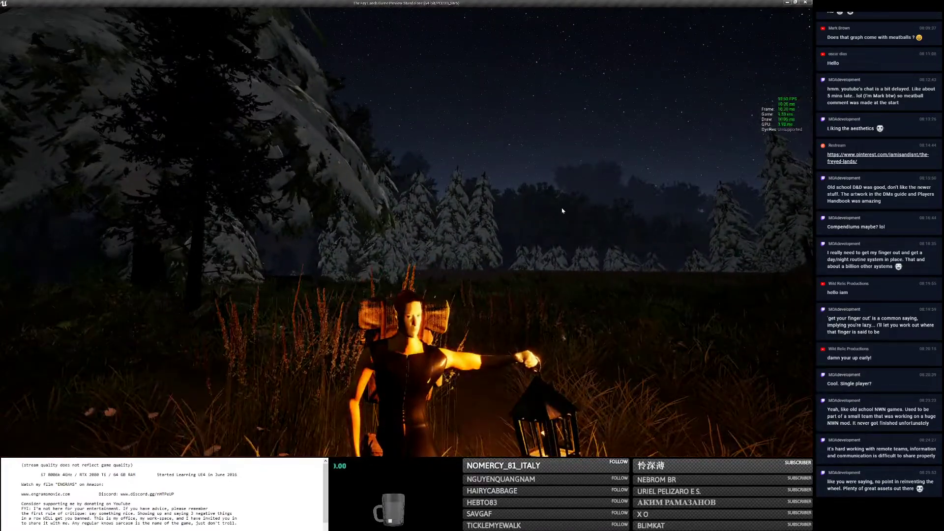
key(w)
key(c)
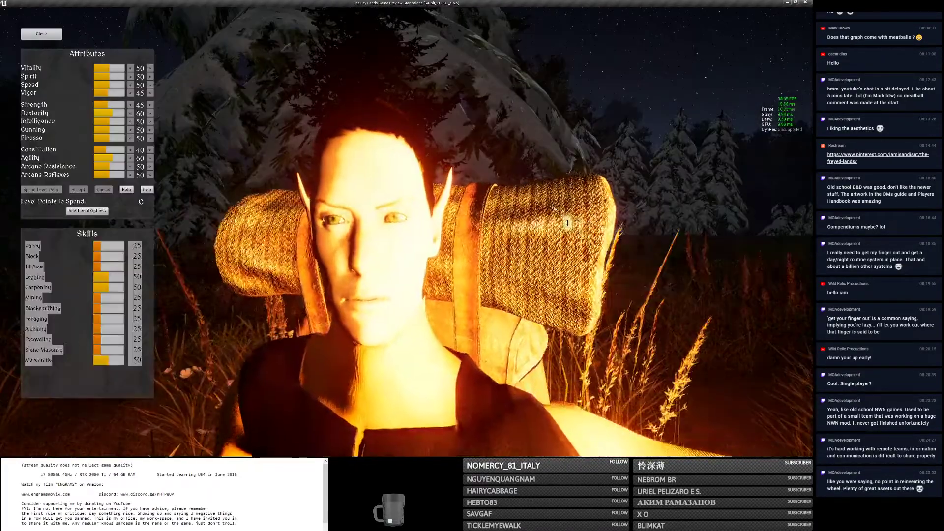
scroll(566, 223, down, 5)
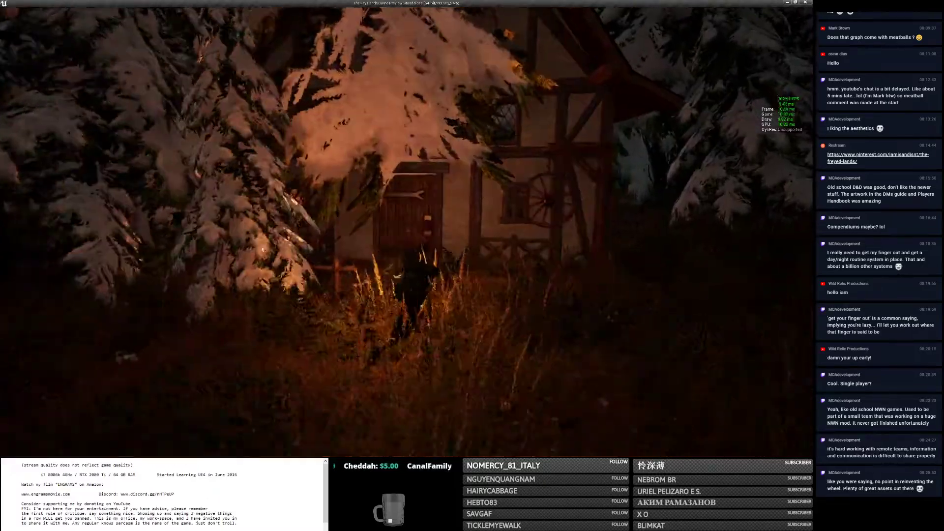
Walk the character to the timbered house's wooden door and stow the left-hand lantern in the backpack.
key(w)
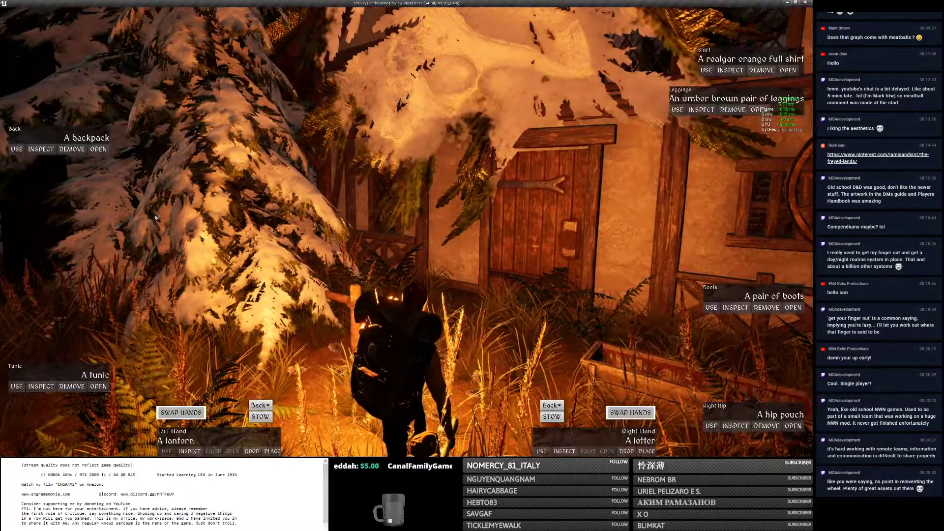
key(w)
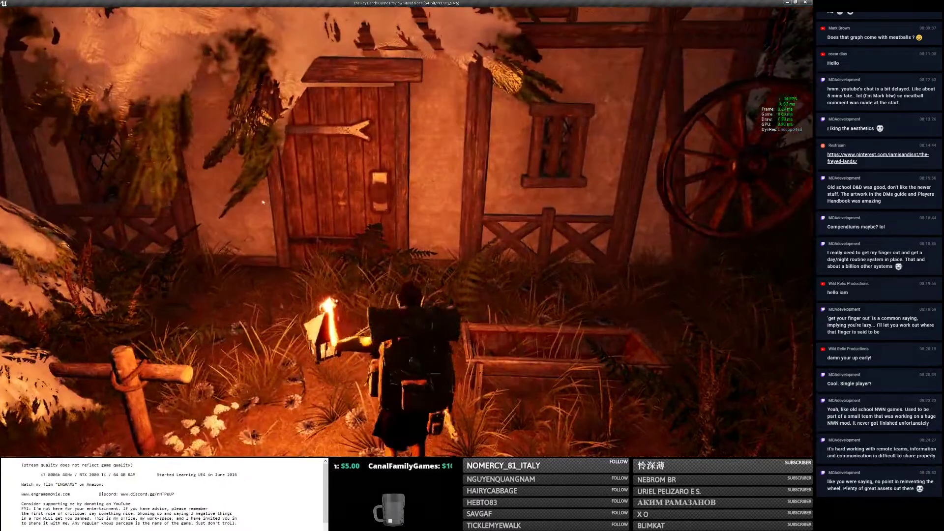
key(Tab)
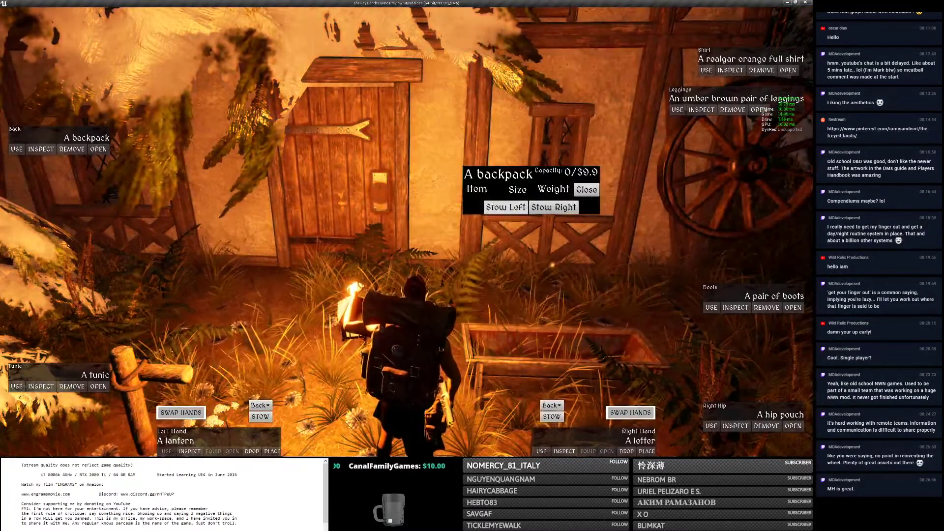
click(505, 207)
Open the large wooden door and walk the character past the indoor trees toward the blacksmith by the anvil and forge.
key(e)
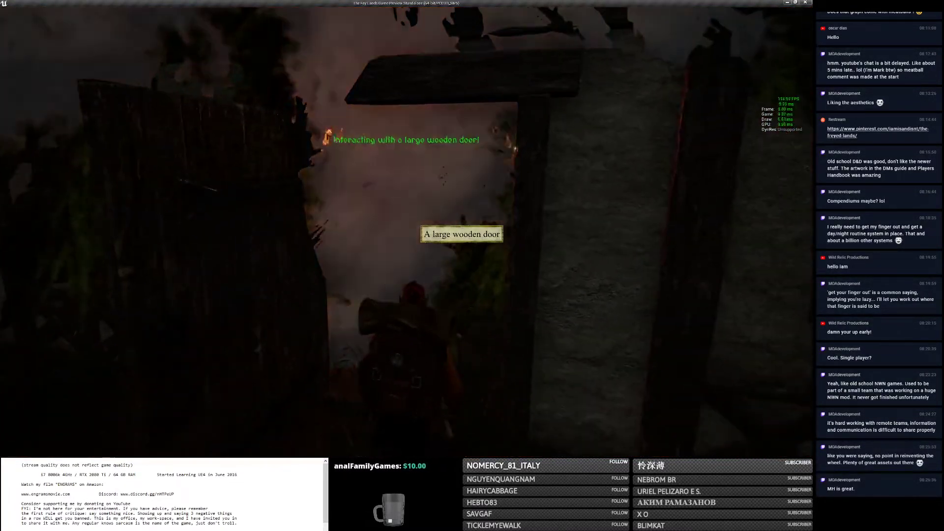
key(w)
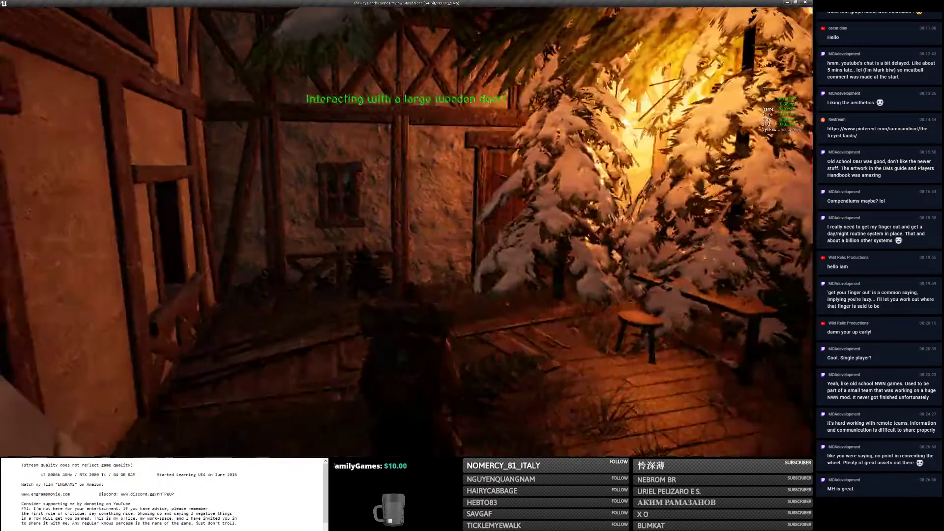
key(w)
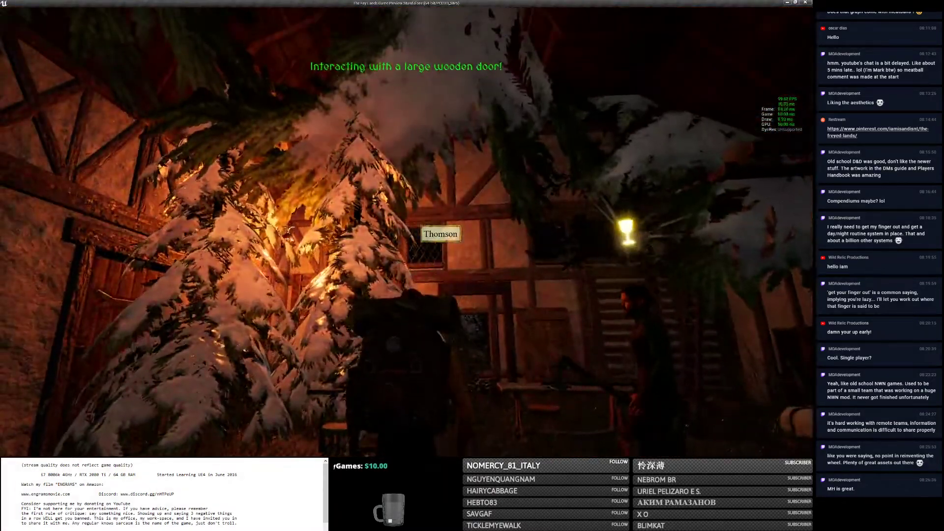
key(w)
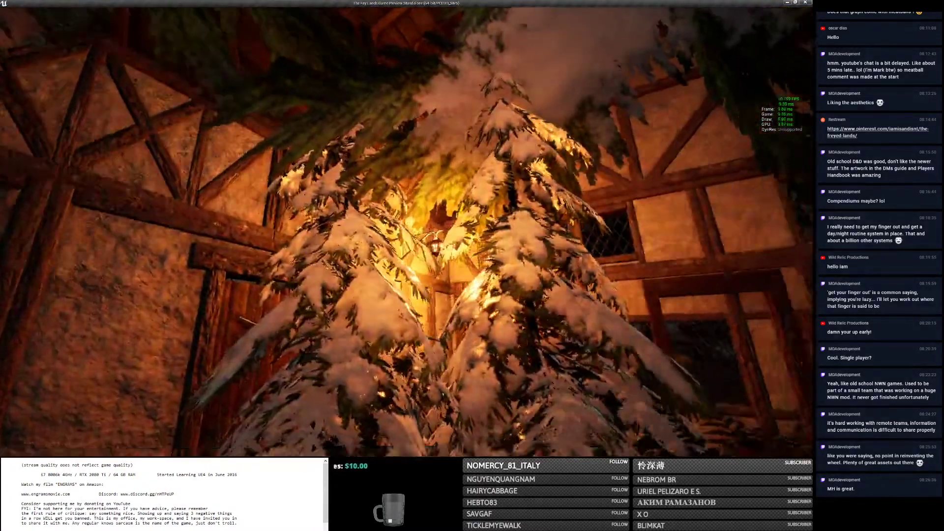
key(w)
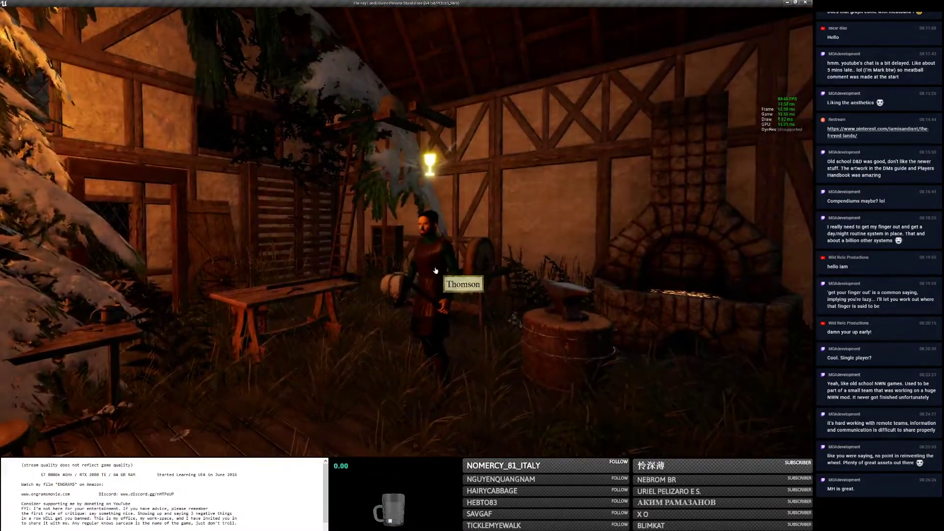
key(w)
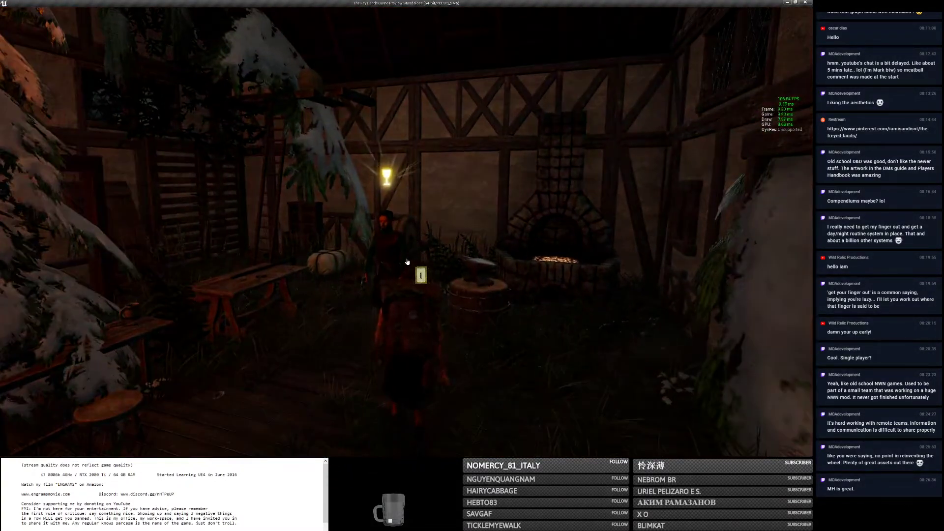
Approach the retired carpenter, check that the letter is in hand, and answer him with "Definitely! Right away. I should have a letter for you, somewhere...".
key(w)
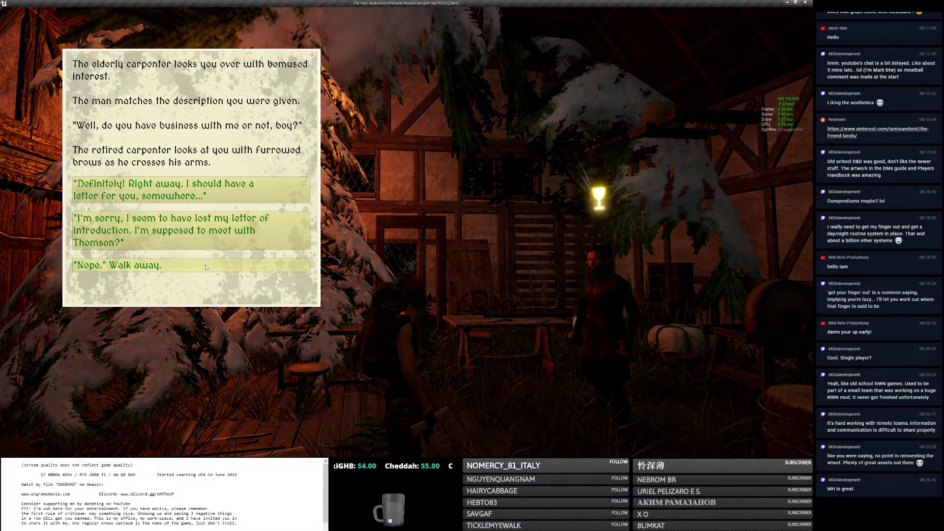
right_drag(446, 268, 484, 280)
key(i)
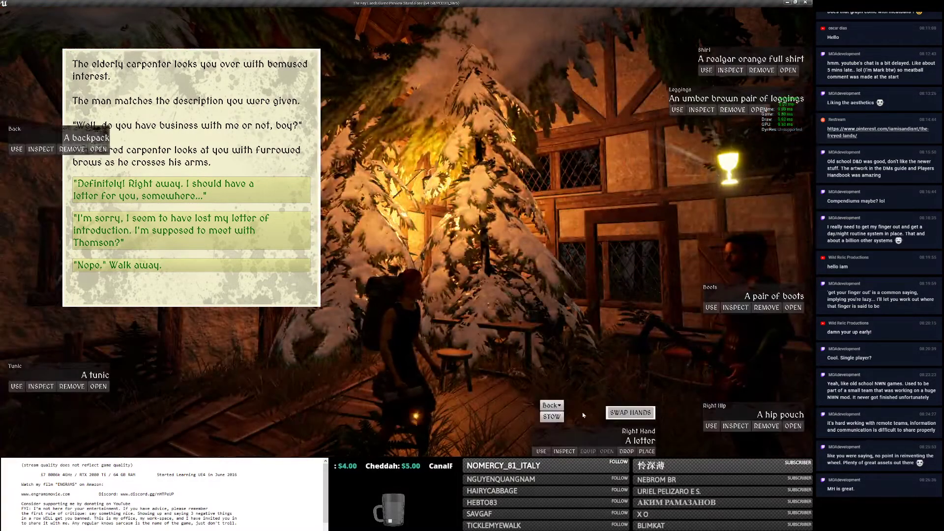
key(i)
right_drag(407, 243, 483, 284)
key(w)
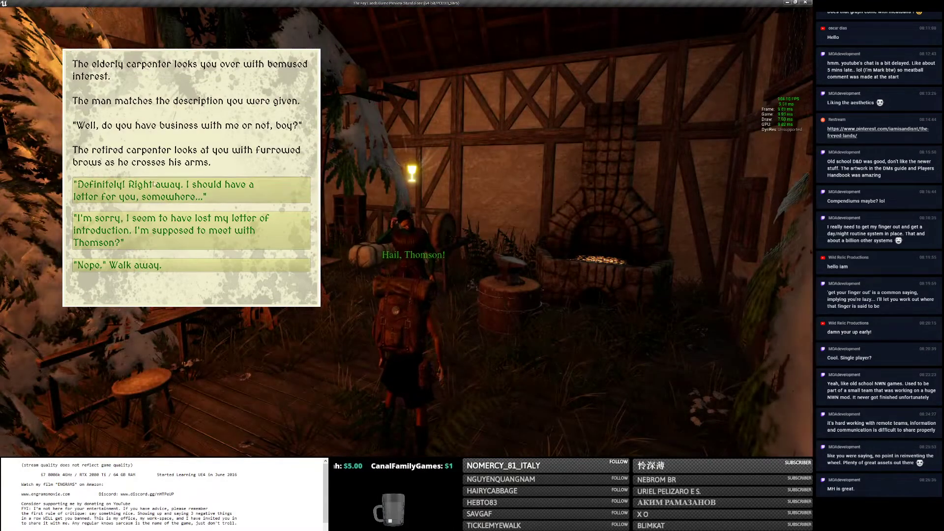
click(154, 184)
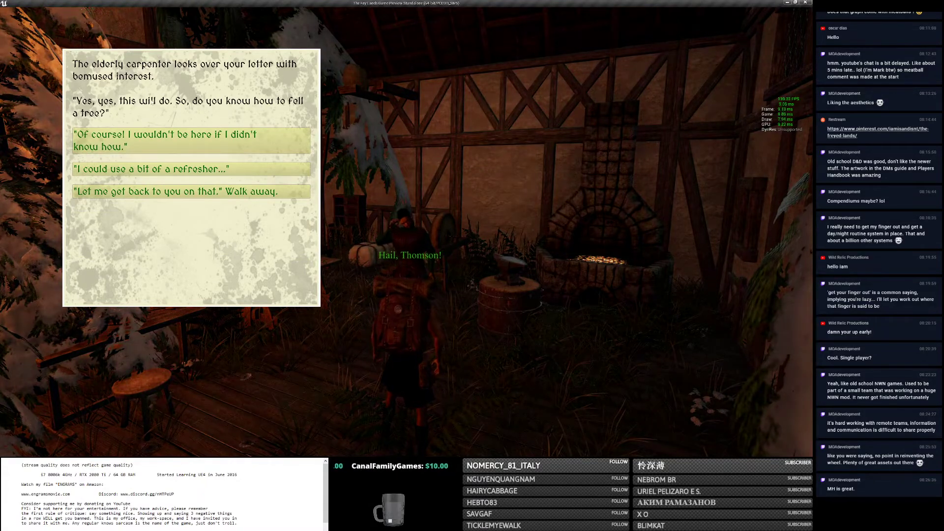
Claim to know how to fell a tree, reply "I'm not sure I understand.", and walk away with the axe using "Pfft, if you say so.".
right_drag(406, 194, 315, 194)
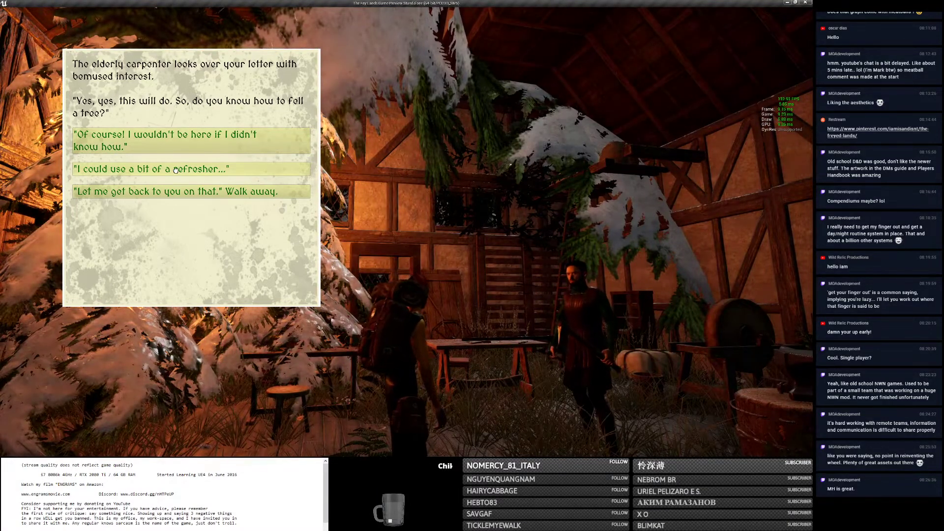
click(224, 150)
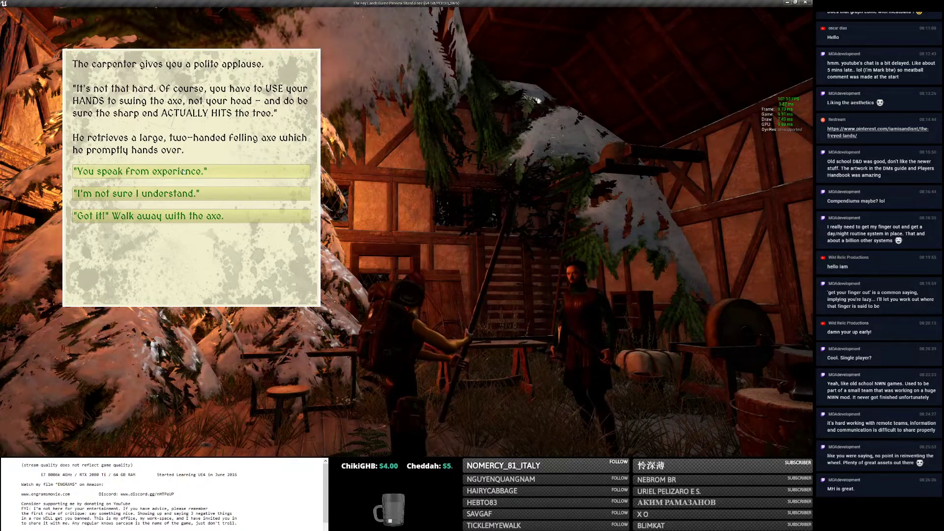
click(179, 194)
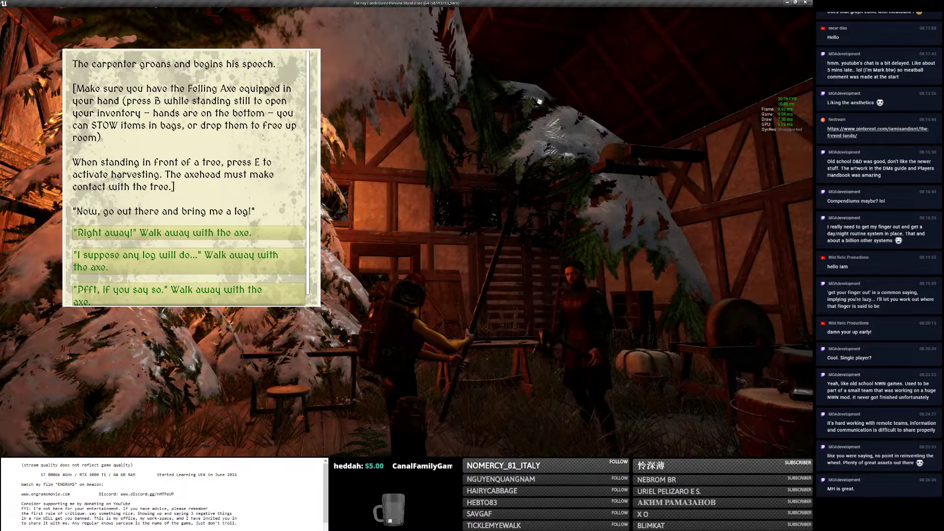
scroll(196, 217, down, 1)
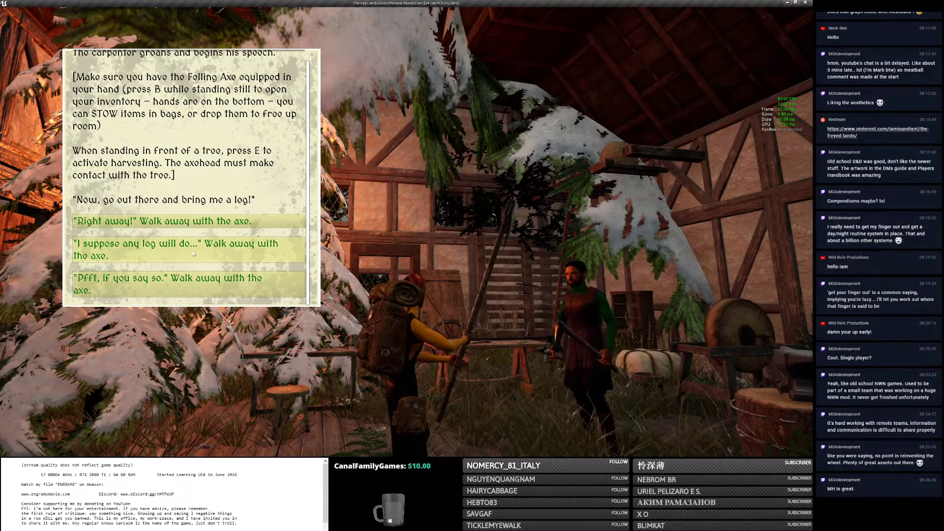
click(173, 290)
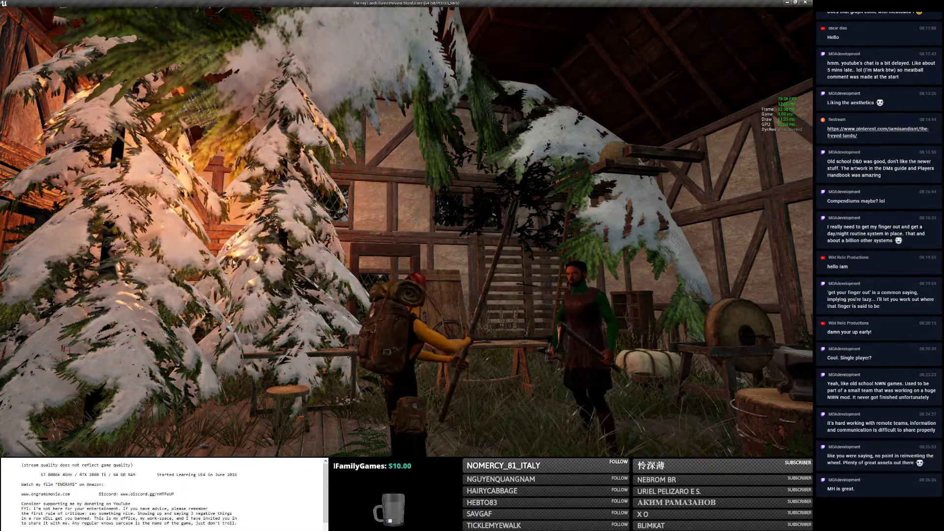
Walk the character to the snow-covered pines inside the house and fell a whitebark pine with the axe.
key(w)
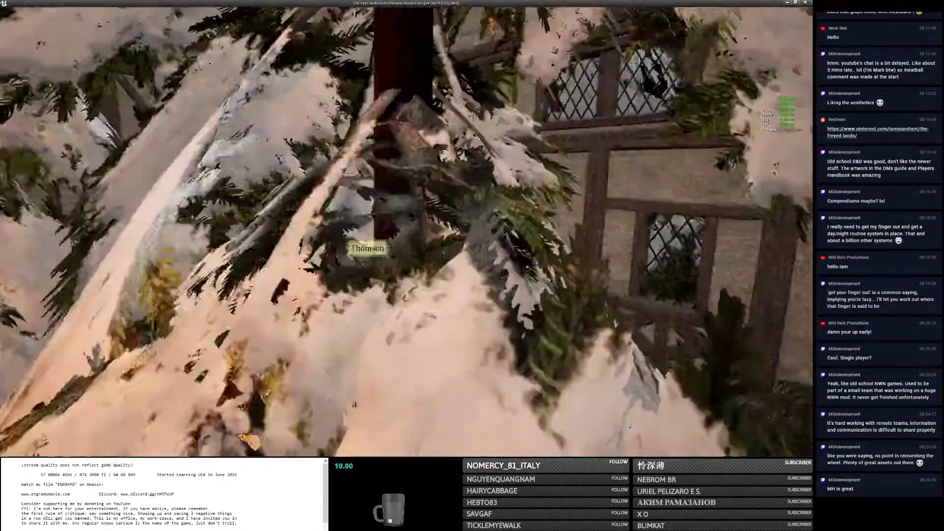
key(w)
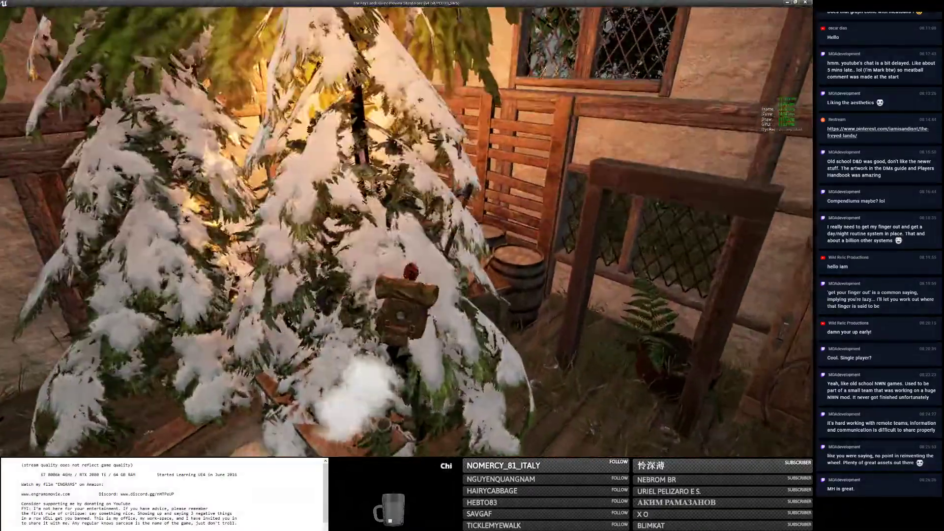
key(e)
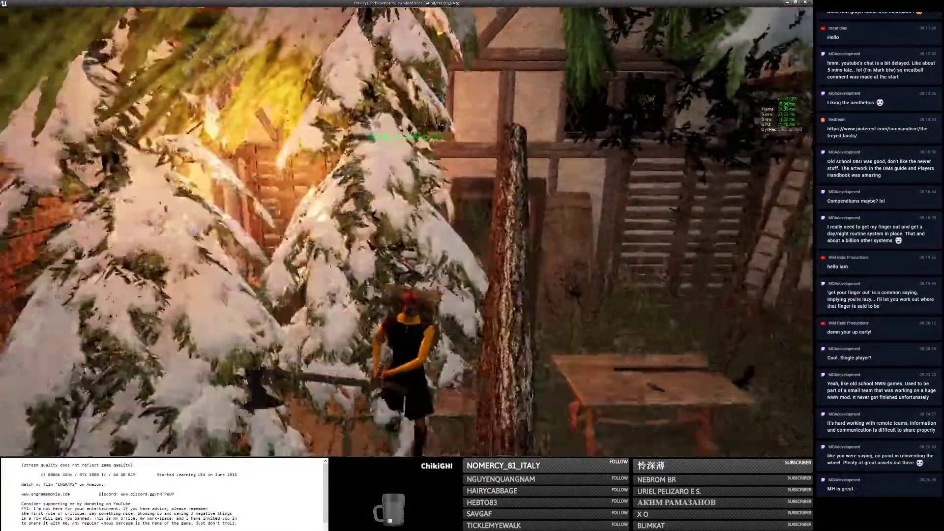
key(e)
key(w)
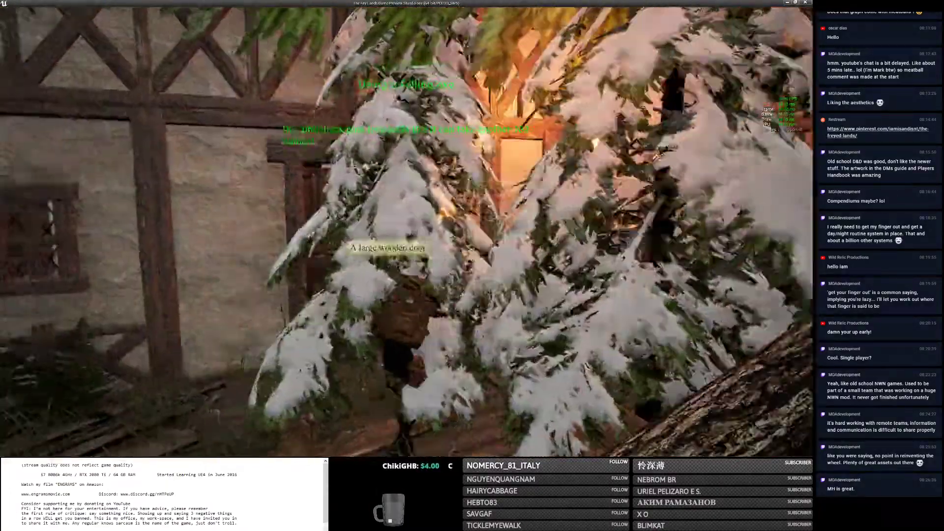
key(w)
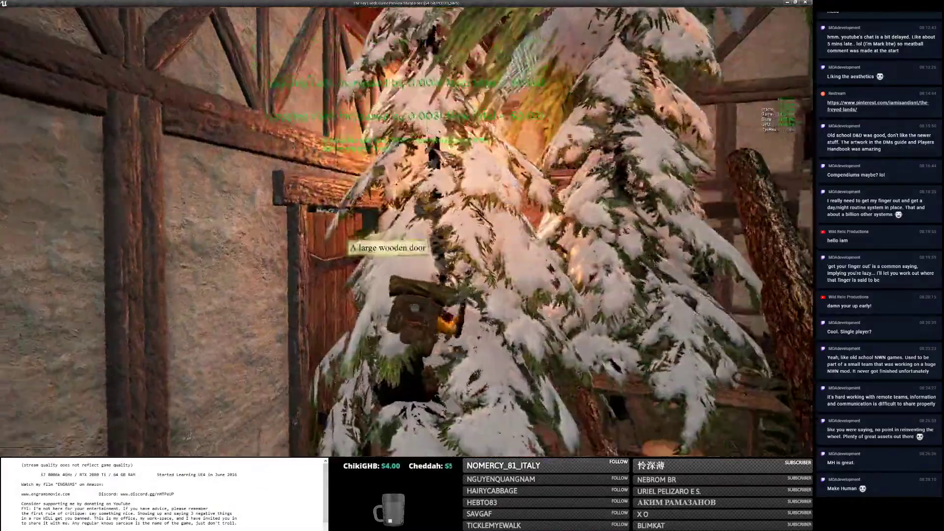
key(s)
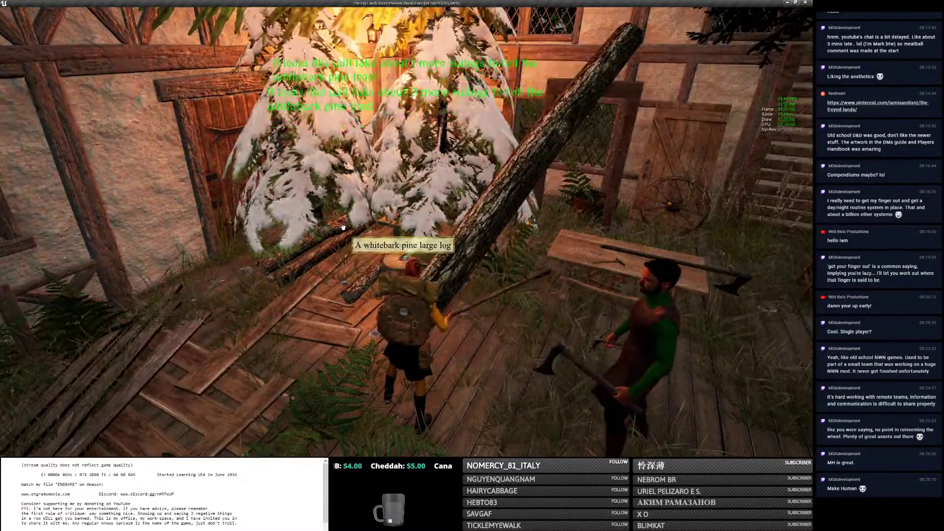
Open the backpack's contents, greet the carpenter again, and answer "Right away!" to his request for a log.
key(i)
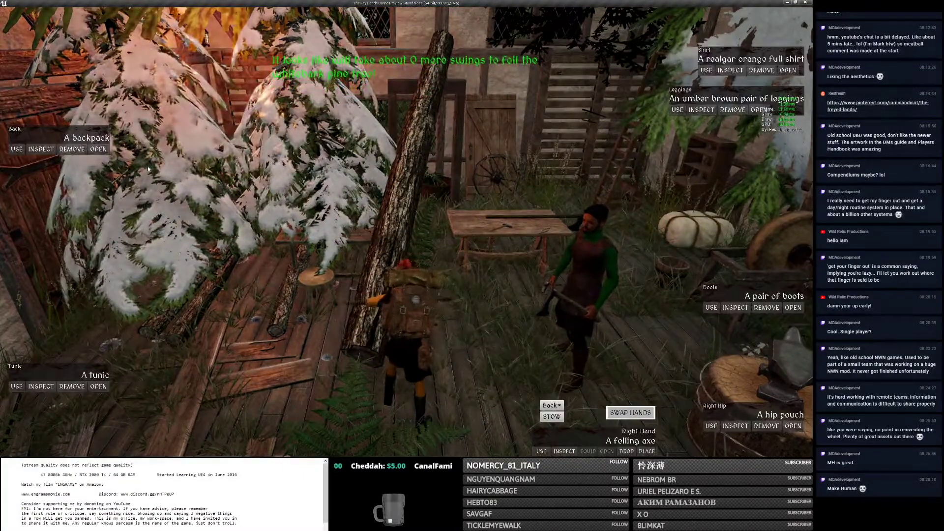
click(99, 150)
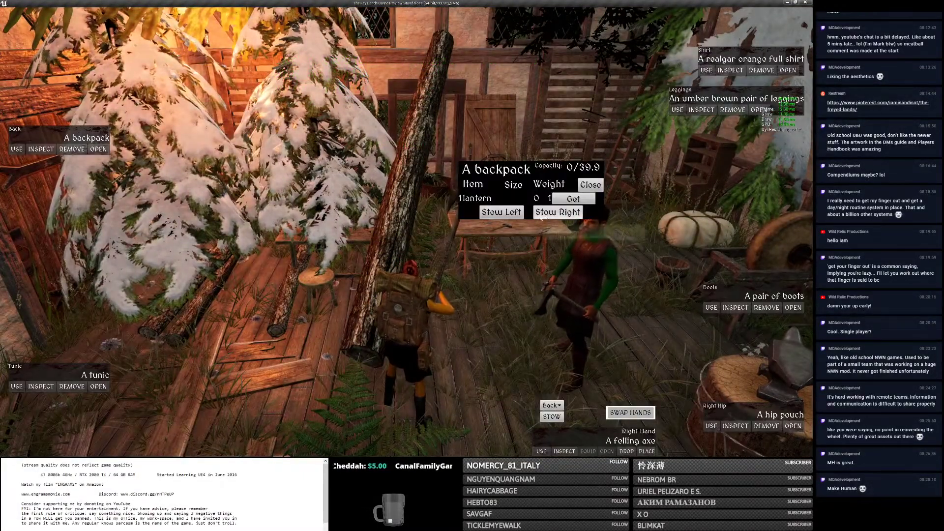
right_drag(348, 251, 482, 250)
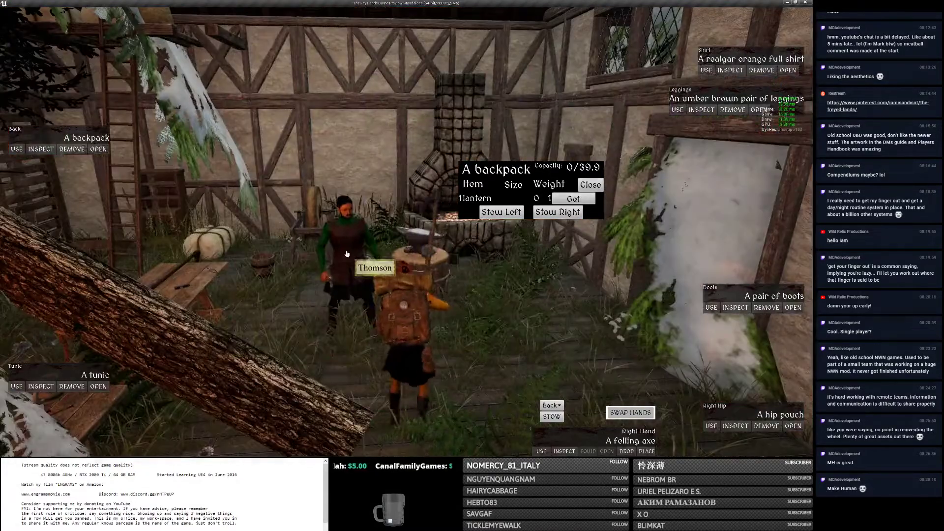
click(347, 248)
key(h)
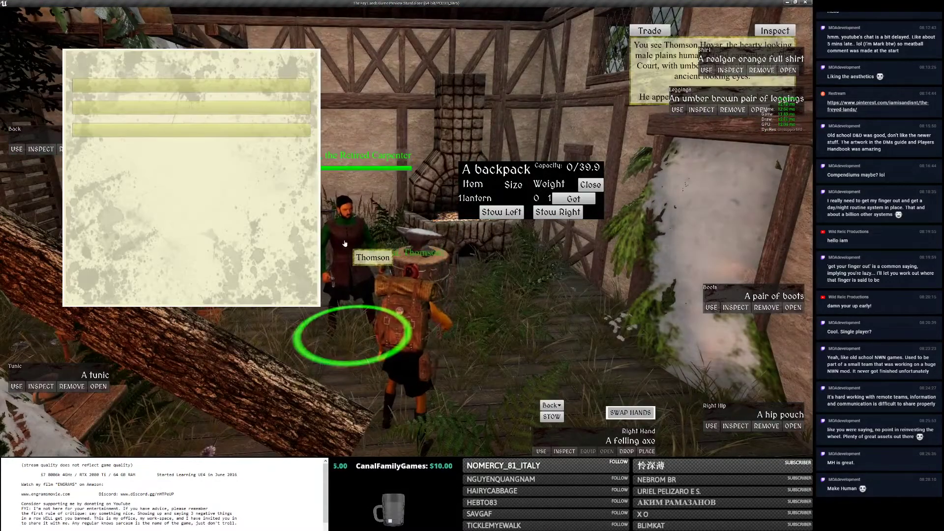
scroll(199, 223, down, 1)
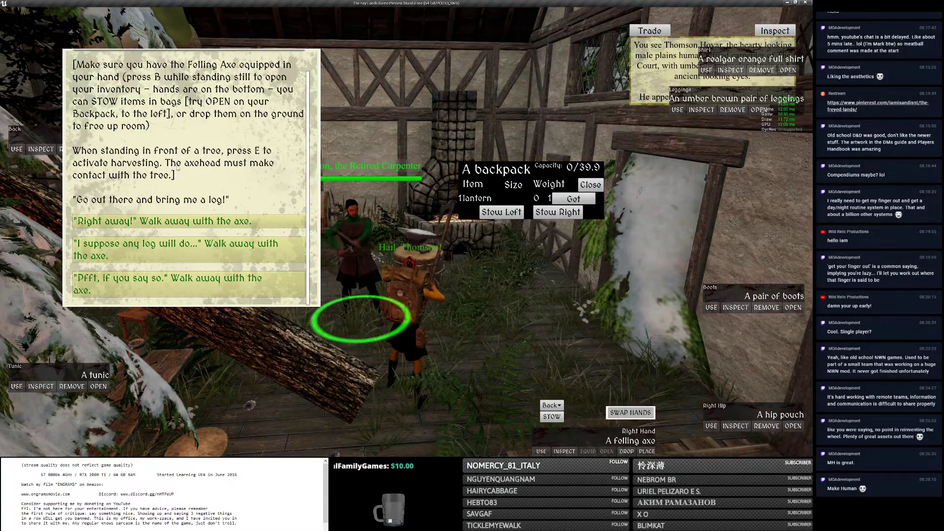
click(197, 221)
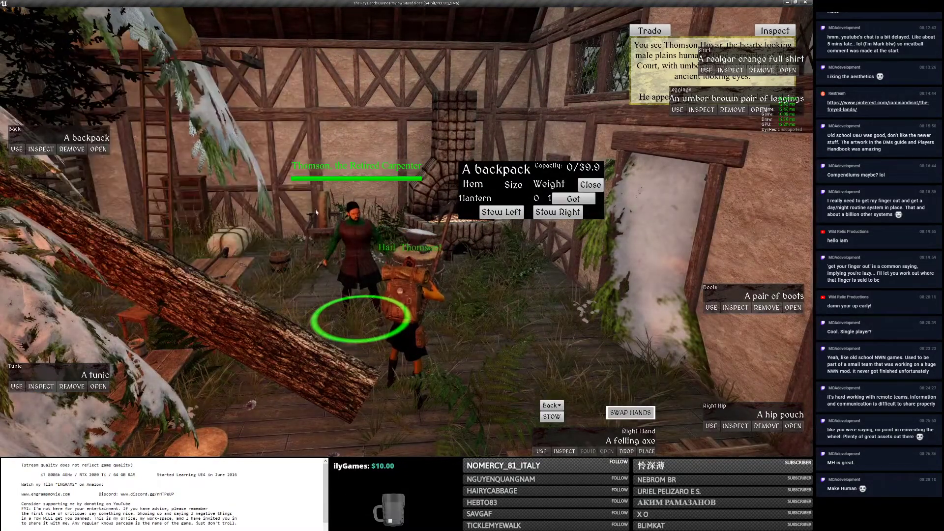
Stow the right-hand felling axe in the backpack and pick up the whitebark pine large log.
click(544, 212)
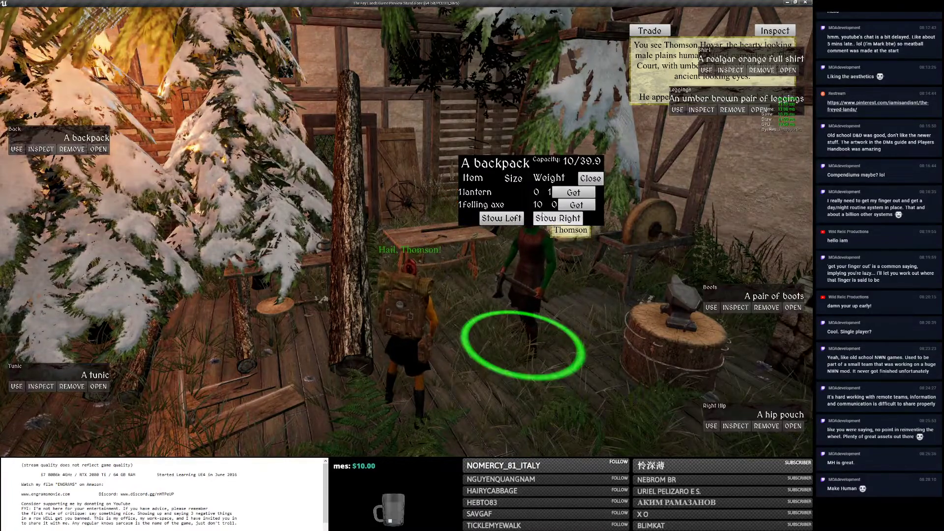
key(i)
right_drag(505, 215, 475, 218)
key(a)
key(w)
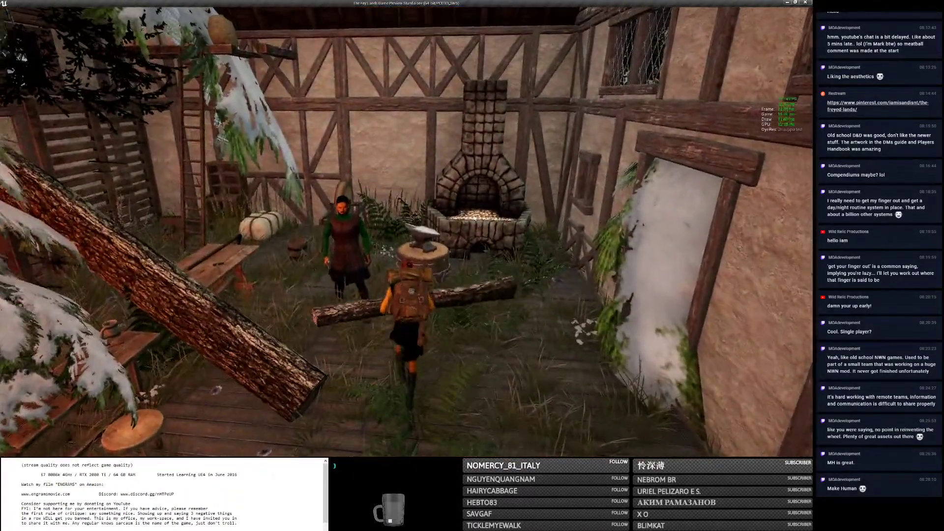
Talk to the carpenter while carrying the log, check the held item, and answer "I suppose any log will do...".
key(e)
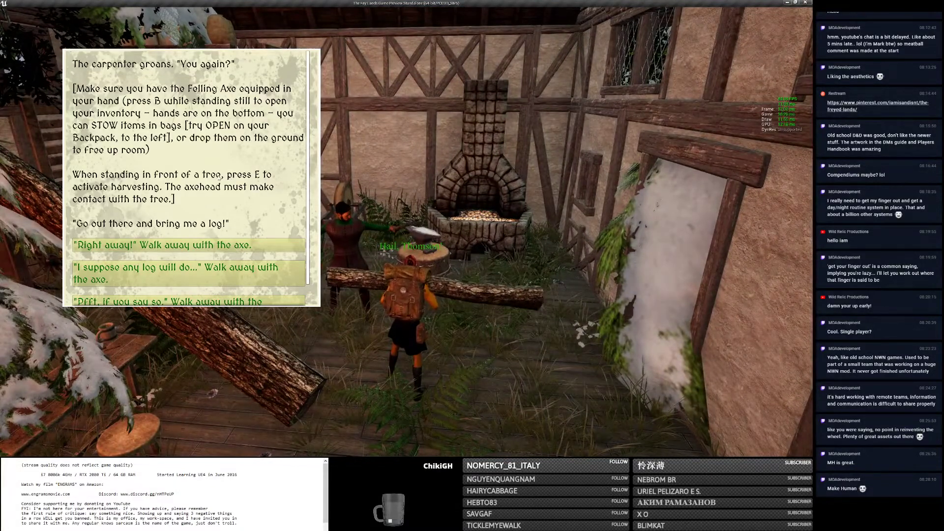
scroll(218, 177, down, 2)
key(b)
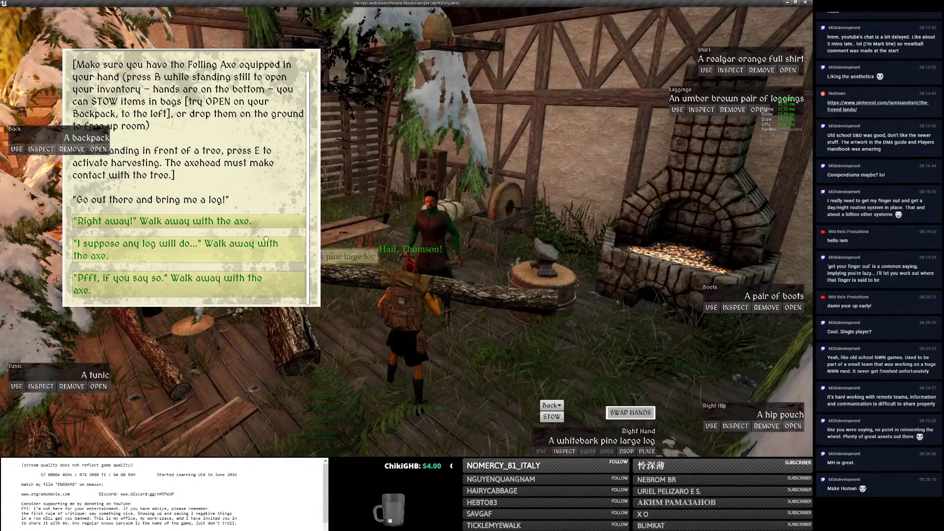
key(b)
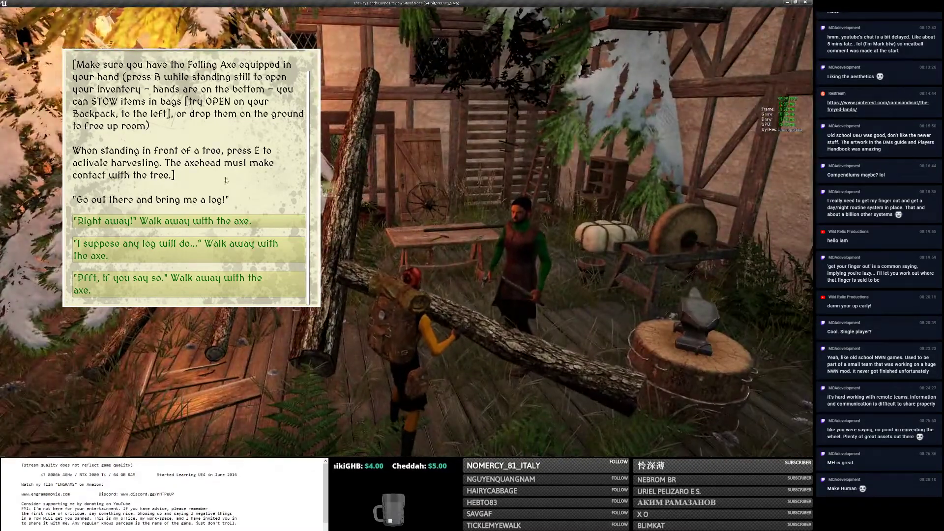
click(199, 246)
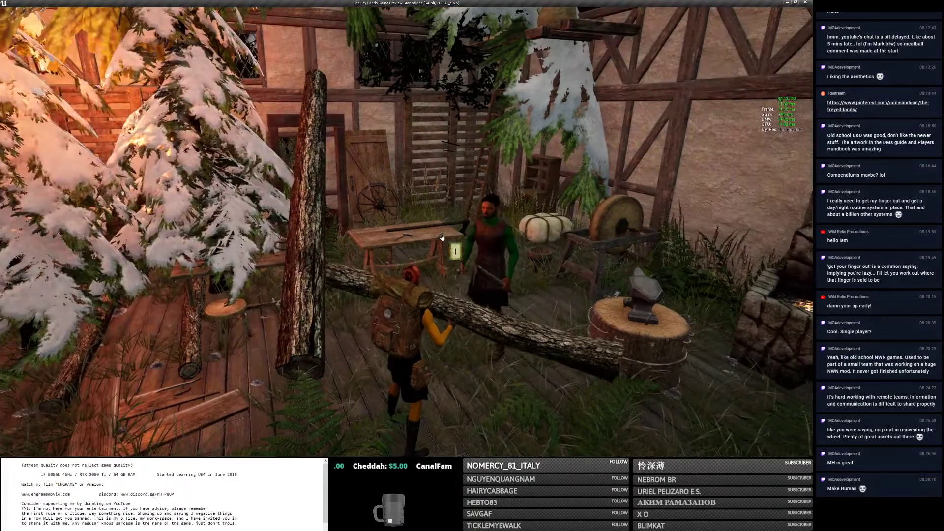
End the standalone game session and switch to the Unreal Editor's main level.
key(Escape)
key(Escape)
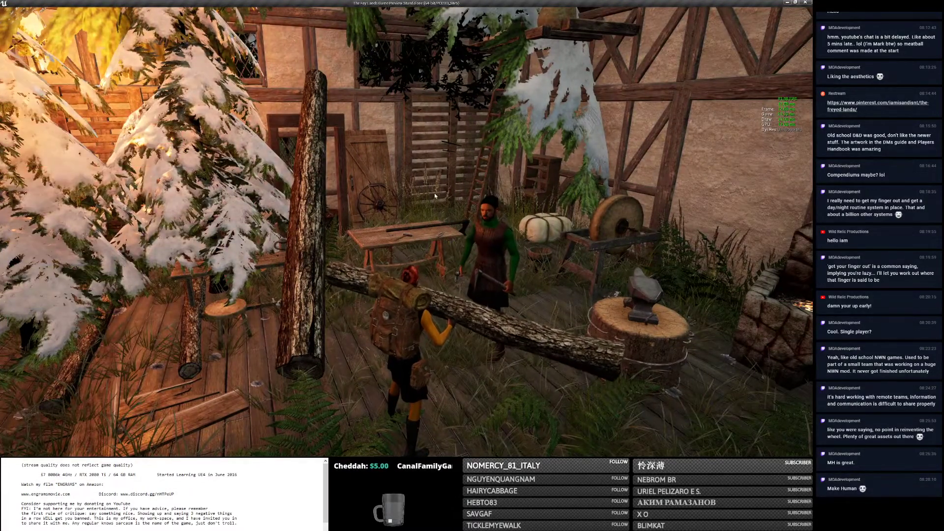
key(alt+Tab)
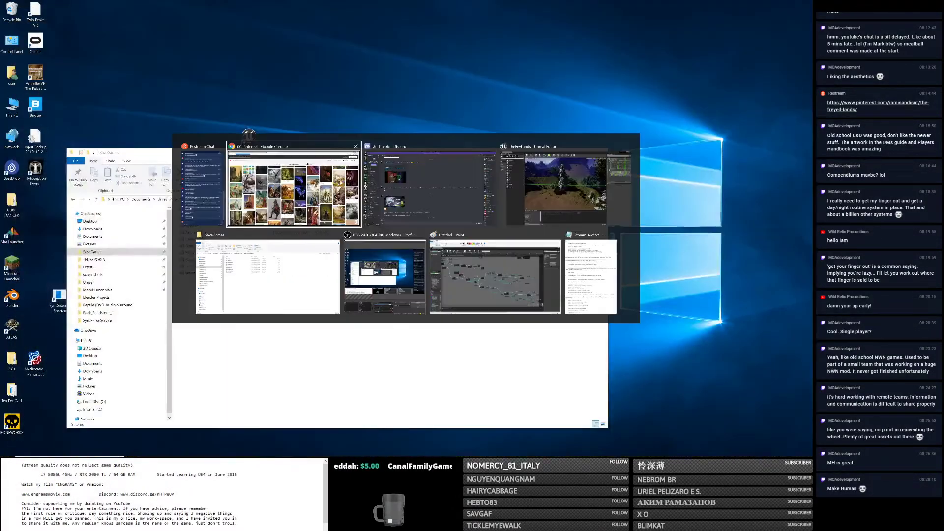
click(533, 192)
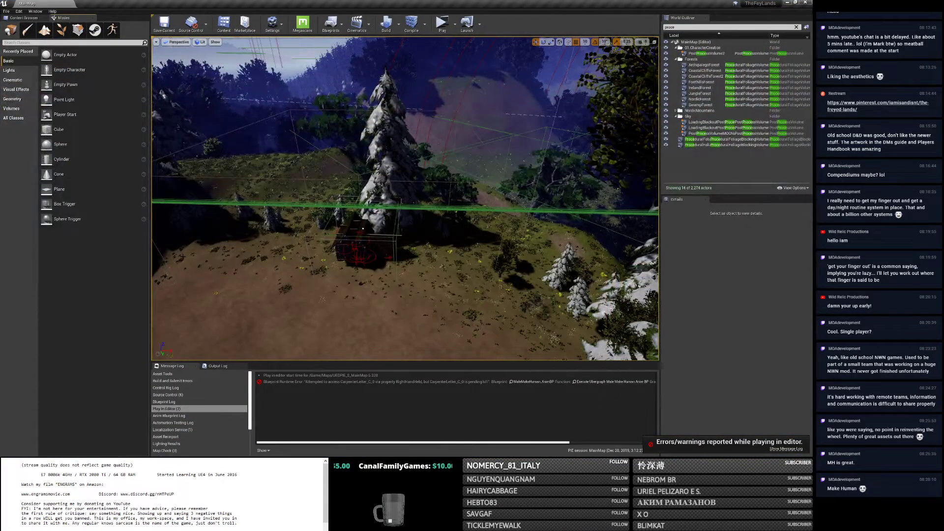
right_drag(364, 290, 364, 291)
key(alt+Tab)
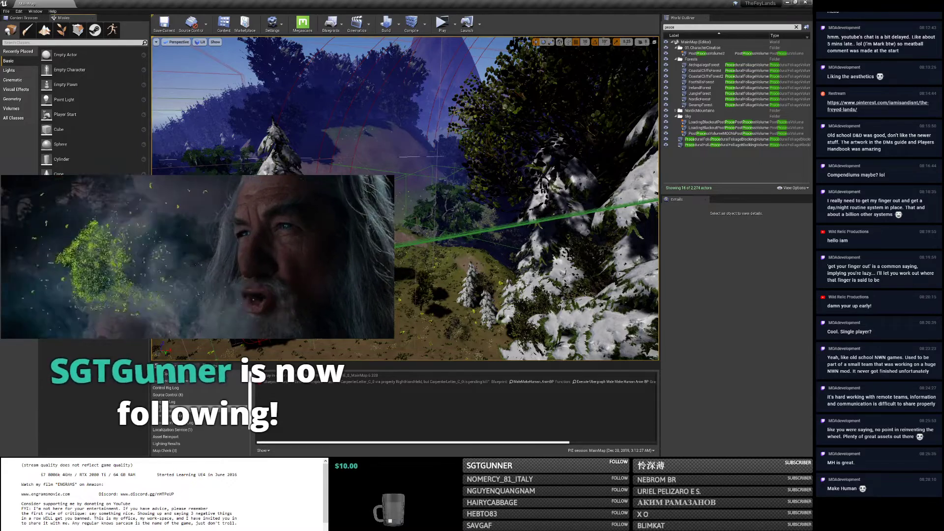
Find the StarterQuests folder under Dialogue in the project content and open the CarpenterTutorial widget blueprint.
click(23, 18)
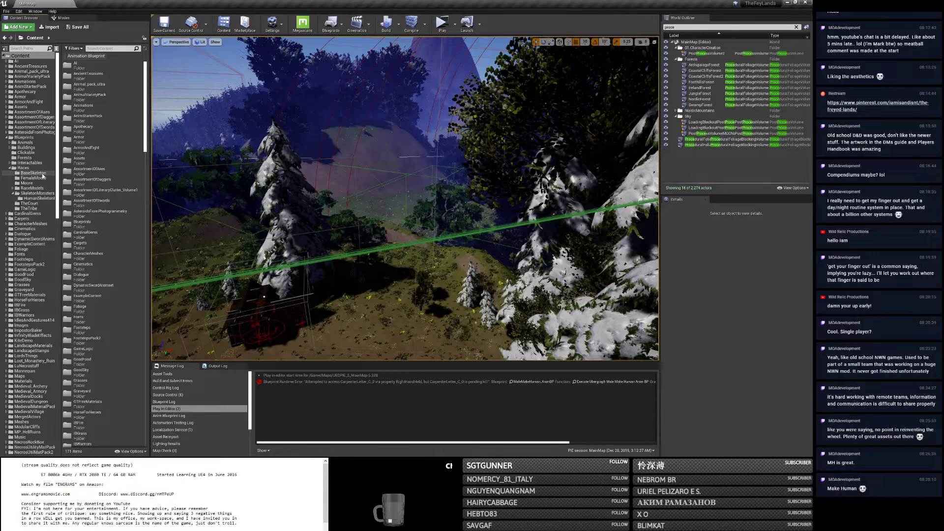
scroll(21, 319, down, 20)
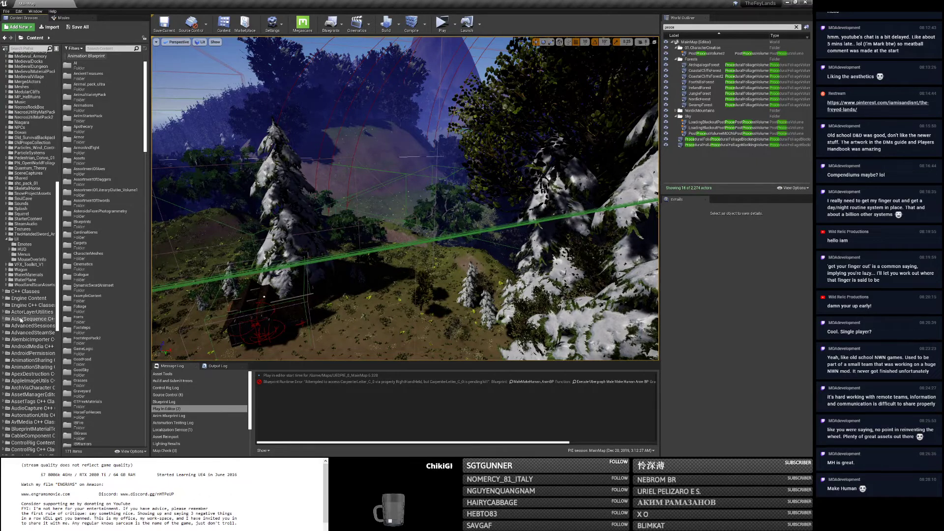
click(19, 239)
scroll(21, 242, up, 3)
scroll(22, 243, up, 10)
click(25, 123)
double_click(115, 76)
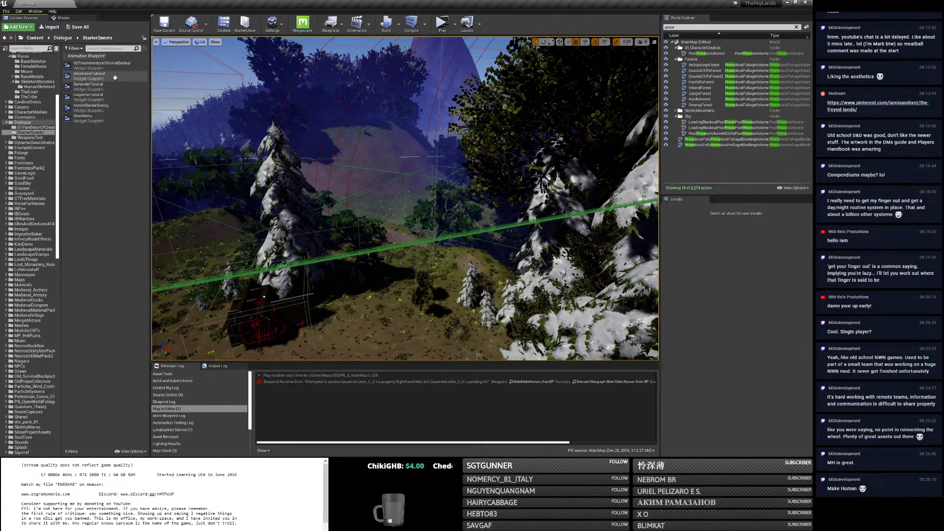
double_click(112, 93)
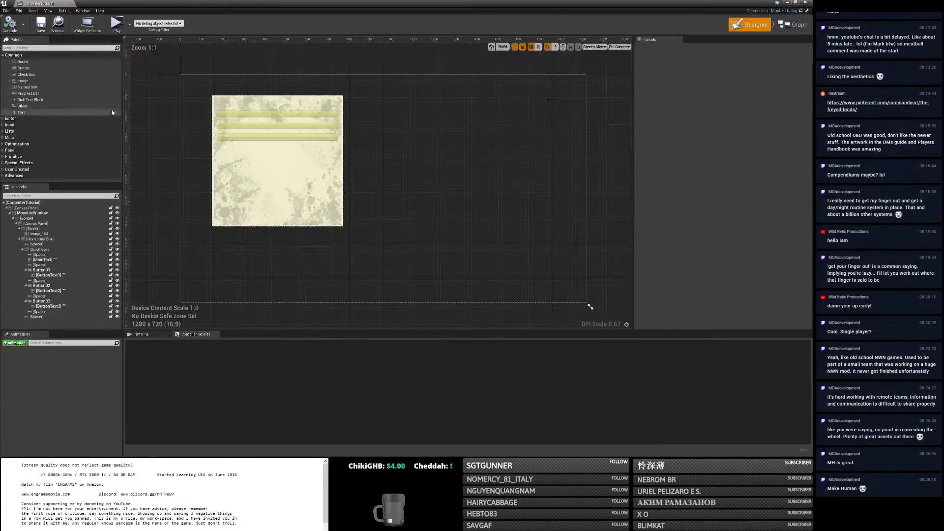
Show the widget's graph and examine the Check for and Destroy Item in Left or Right Hand function from its branches back to its entry node.
click(794, 24)
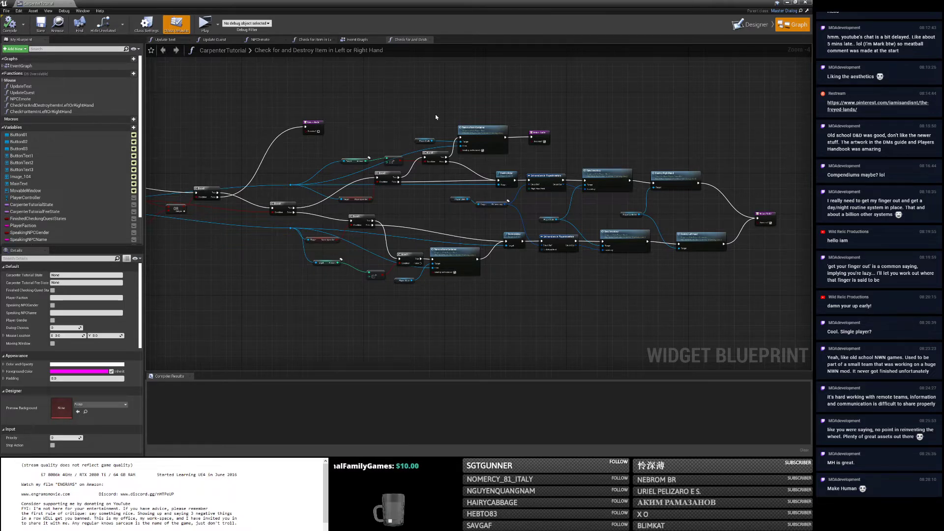
right_drag(316, 206, 351, 184)
right_drag(545, 194, 375, 191)
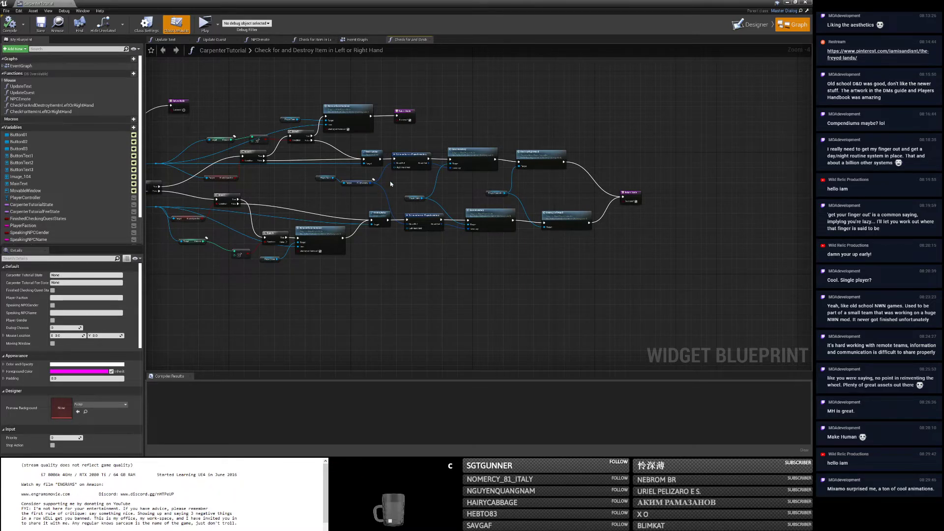
right_drag(349, 185, 411, 195)
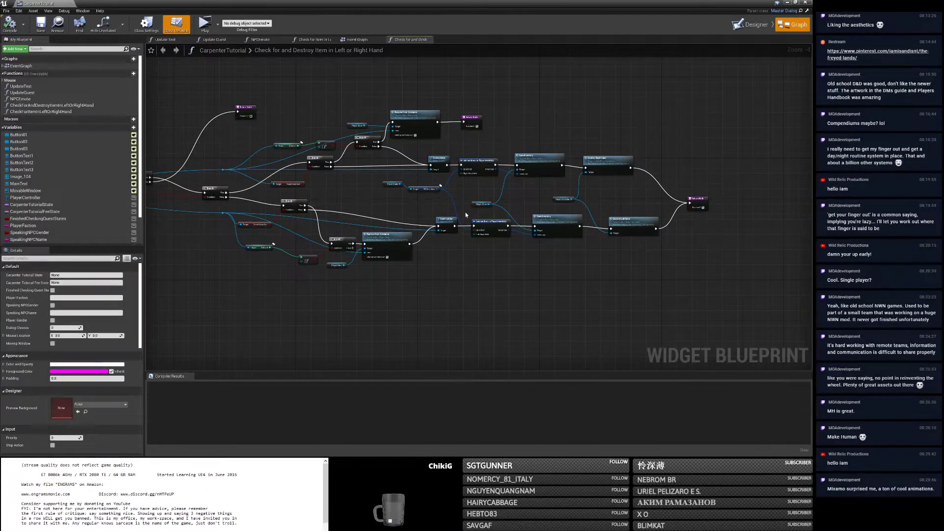
right_drag(464, 211, 527, 199)
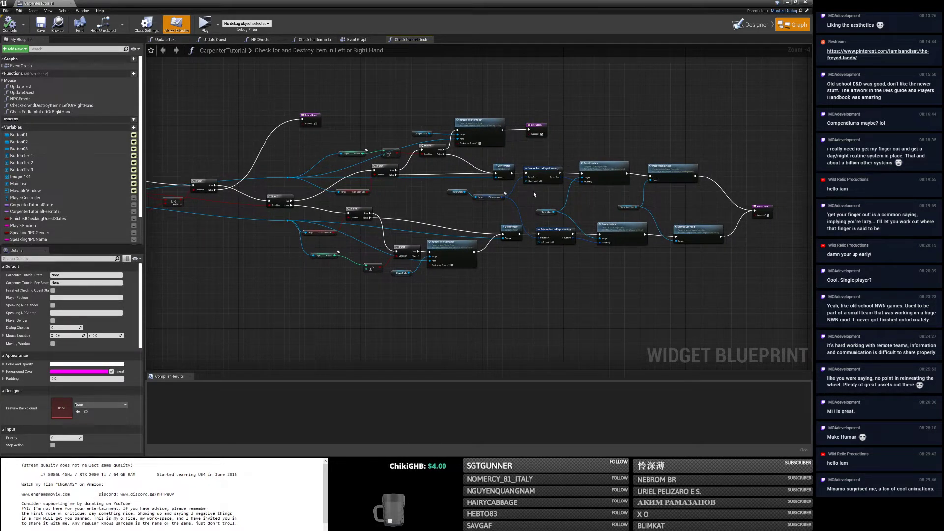
right_drag(489, 185, 282, 206)
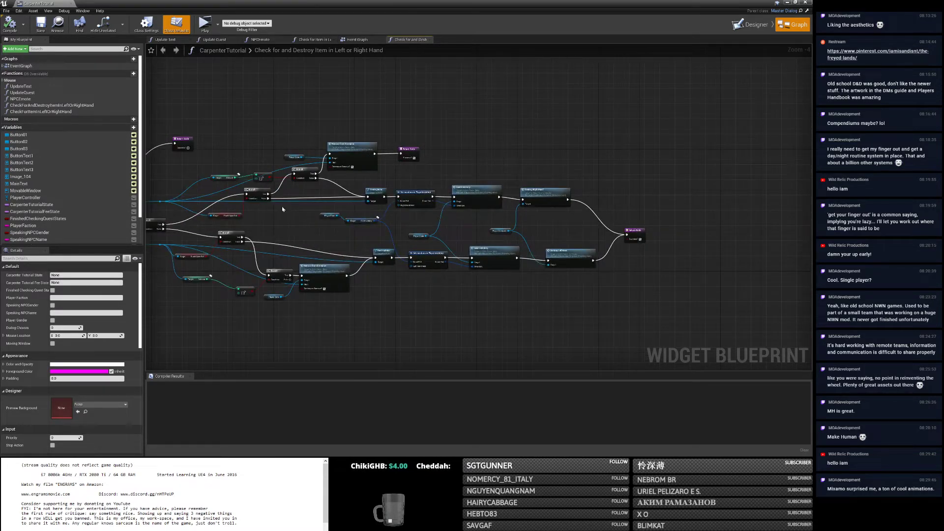
right_drag(421, 169, 458, 163)
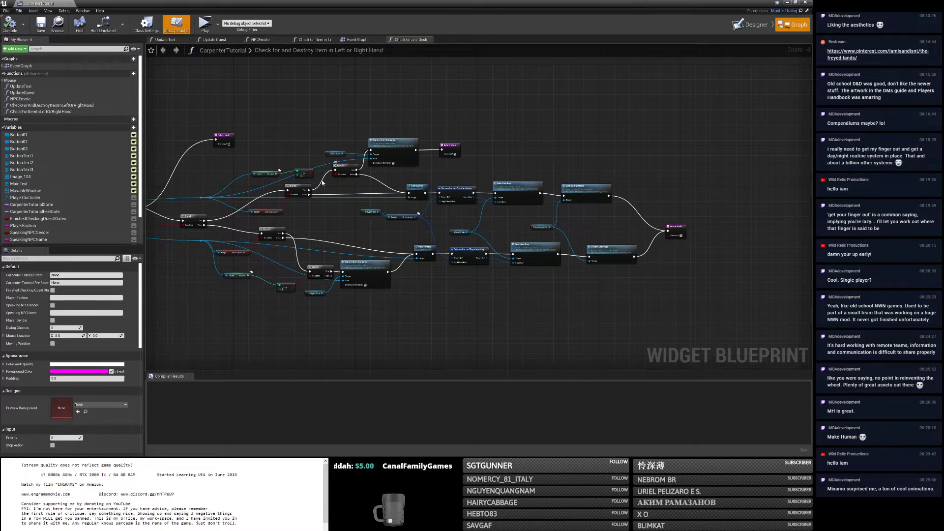
scroll(334, 175, up, 3)
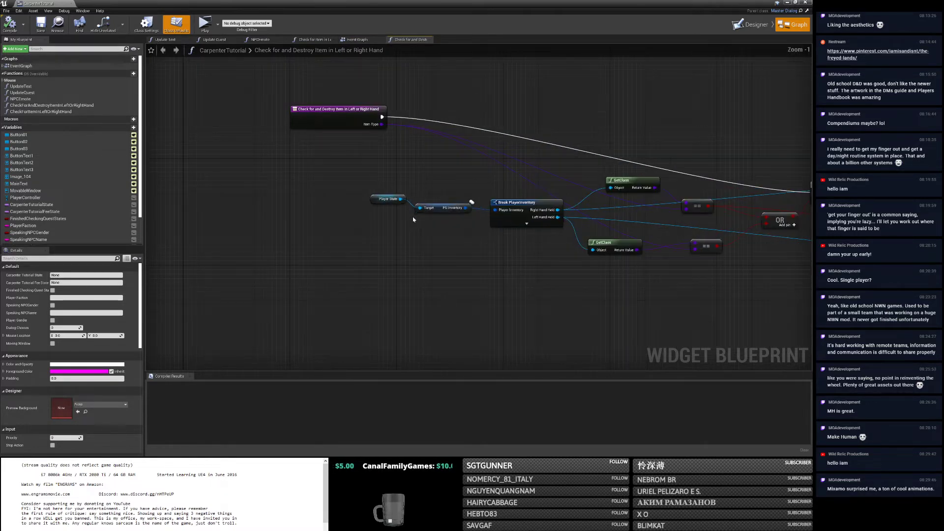
Open the Event Graph and examine the dialogue groups down to the Update Text node in the Assign Log Task group.
click(363, 39)
scroll(397, 187, down, 7)
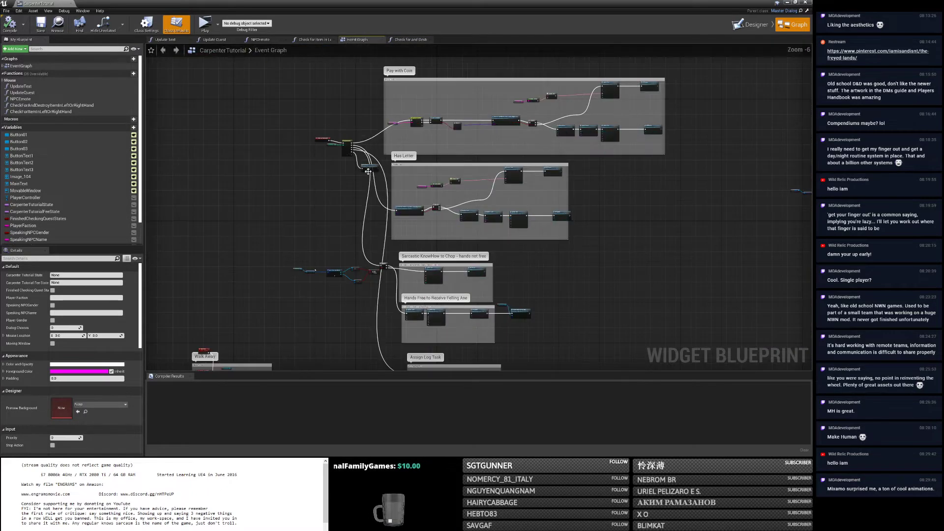
right_drag(360, 221, 209, 408)
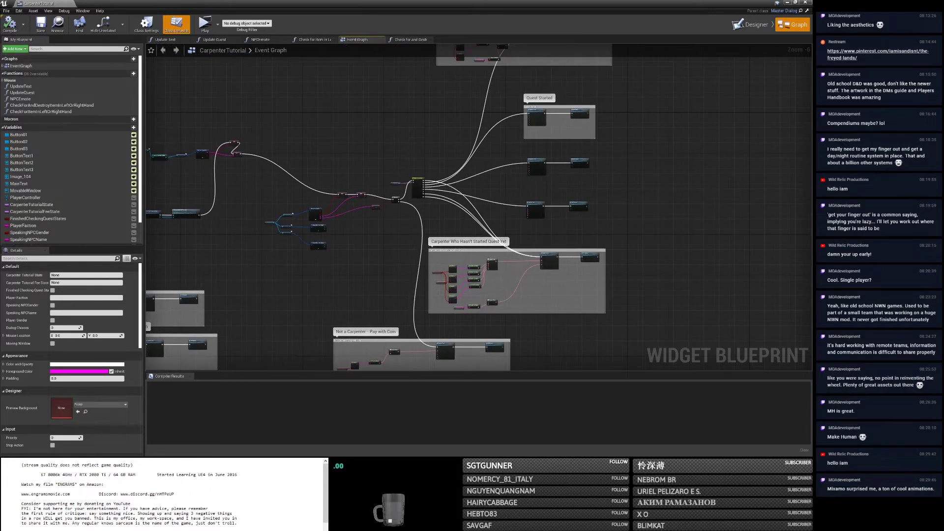
right_drag(373, 206, 342, 295)
right_drag(595, 288, 553, 250)
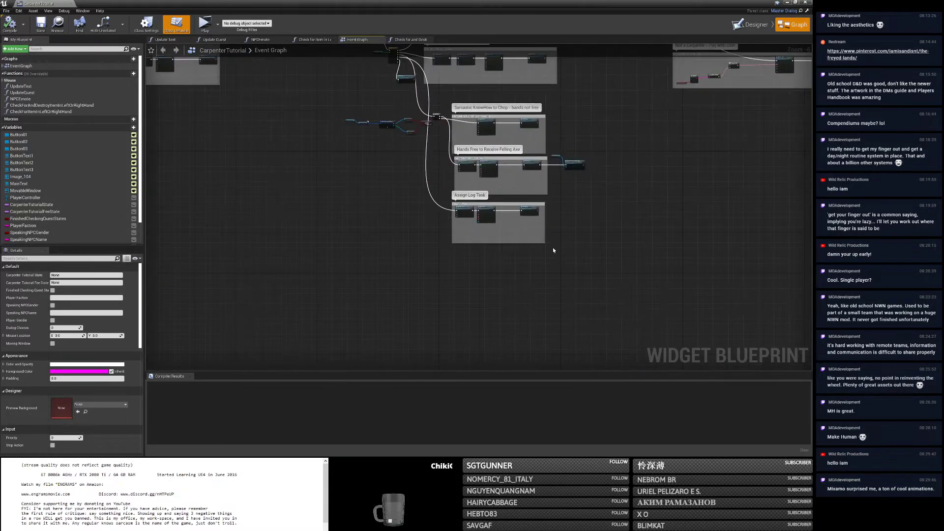
scroll(552, 250, down, 1)
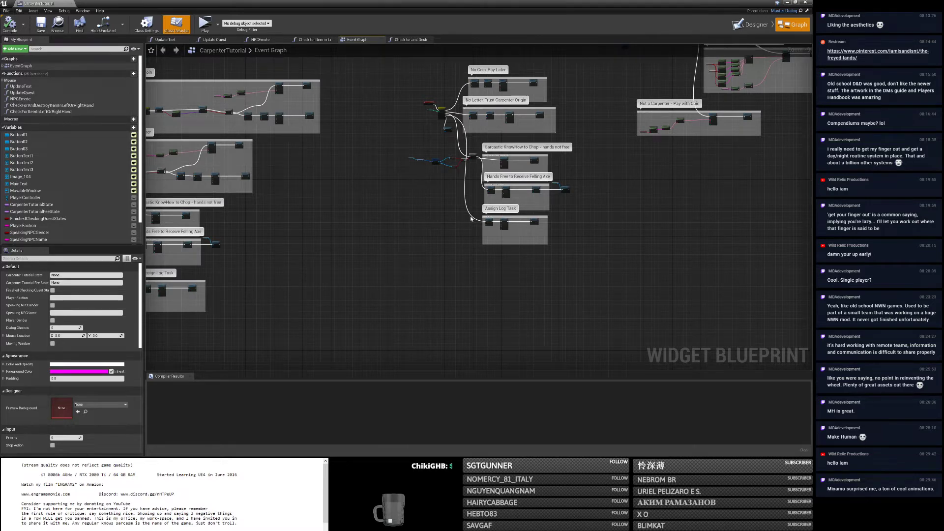
right_drag(525, 172, 662, 152)
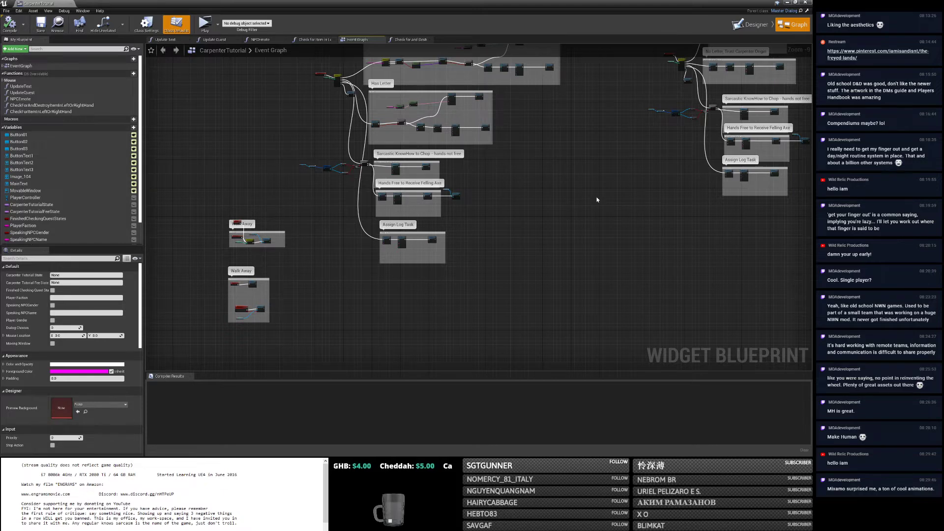
right_drag(621, 196, 723, 177)
scroll(523, 220, up, 2)
scroll(523, 219, up, 6)
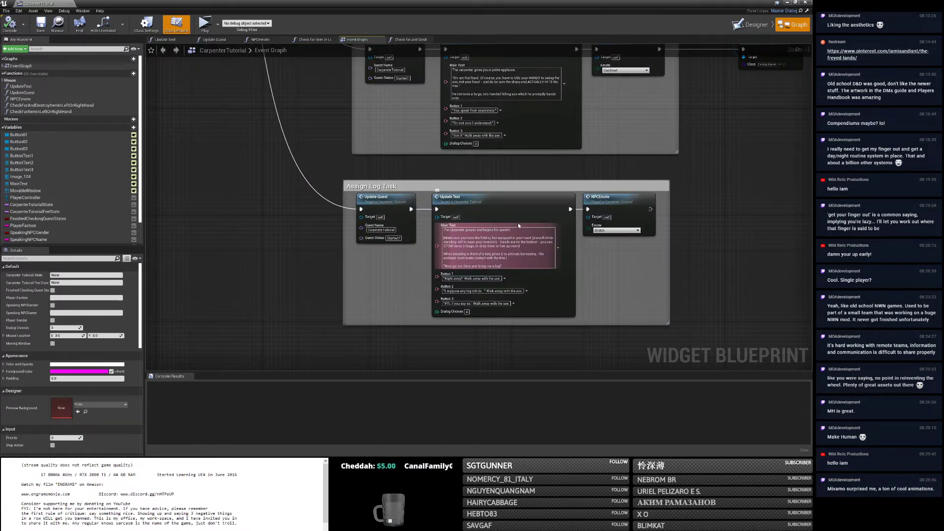
Survey the whole Event Graph and examine the hands-free check and log task groups in the No Coin, Pay Later branch.
scroll(518, 223, down, 6)
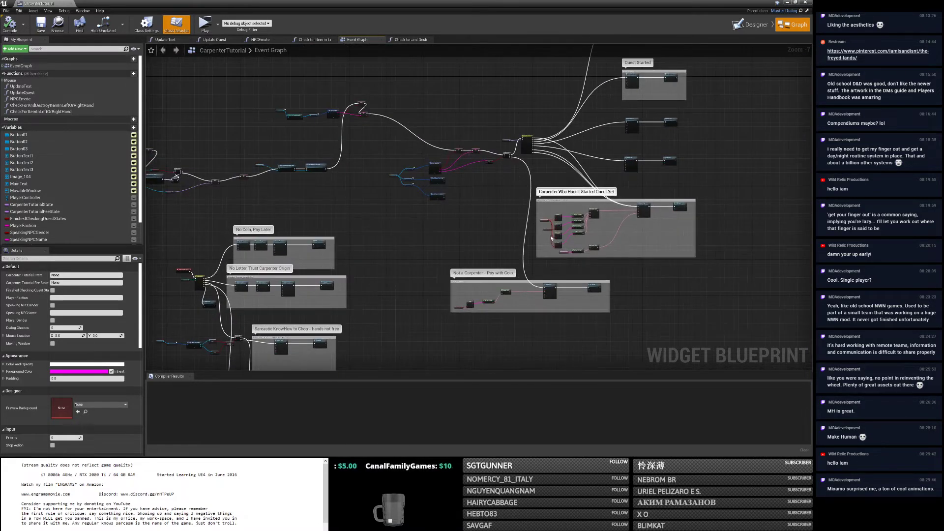
scroll(433, 254, down, 4)
right_drag(433, 261, 548, 276)
scroll(548, 276, down, 1)
right_drag(436, 322, 423, 267)
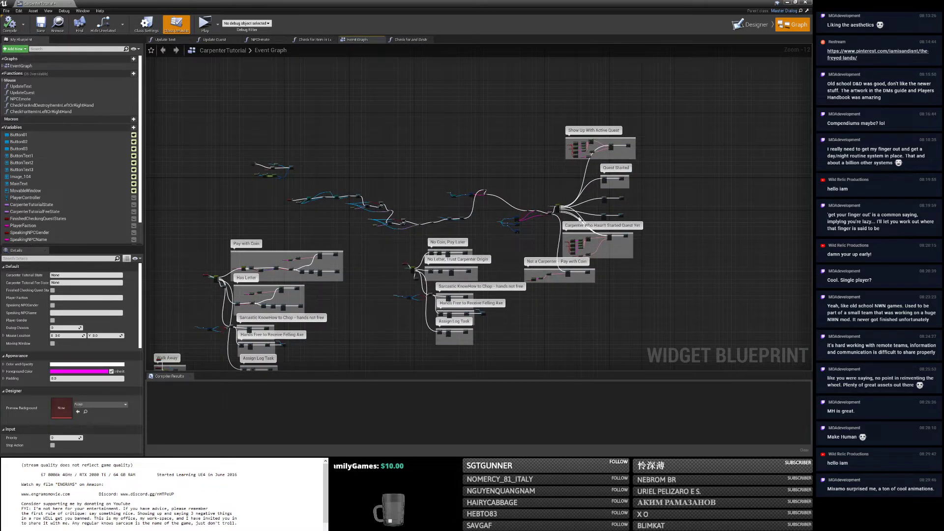
right_drag(363, 282, 412, 213)
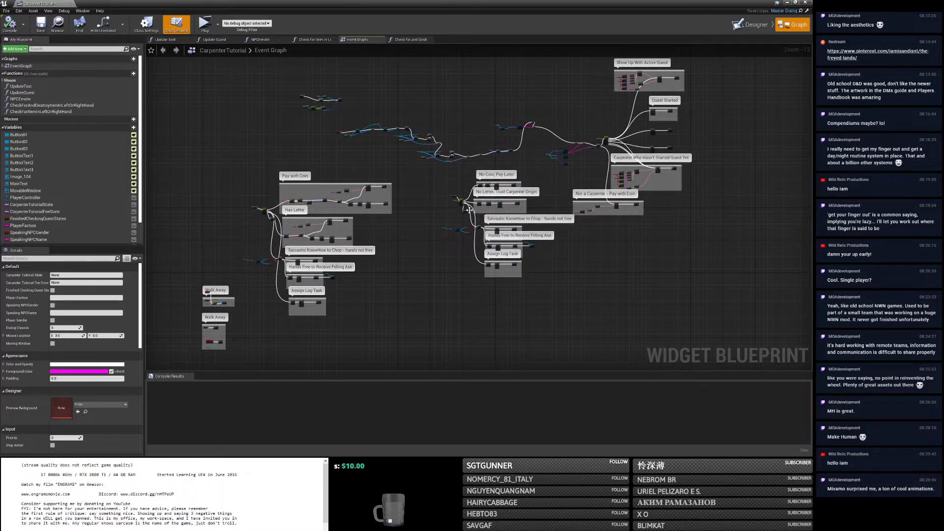
scroll(454, 212, up, 6)
right_drag(597, 273, 529, 213)
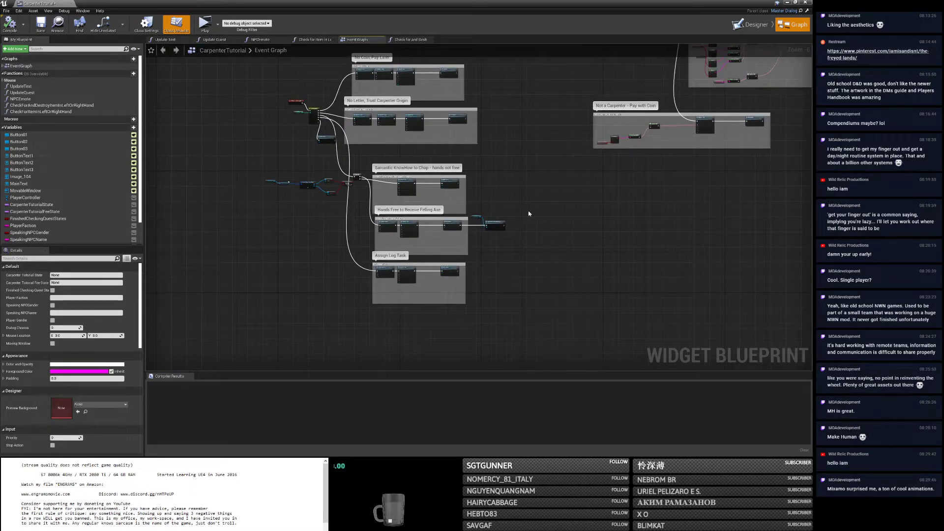
scroll(470, 249, up, 2)
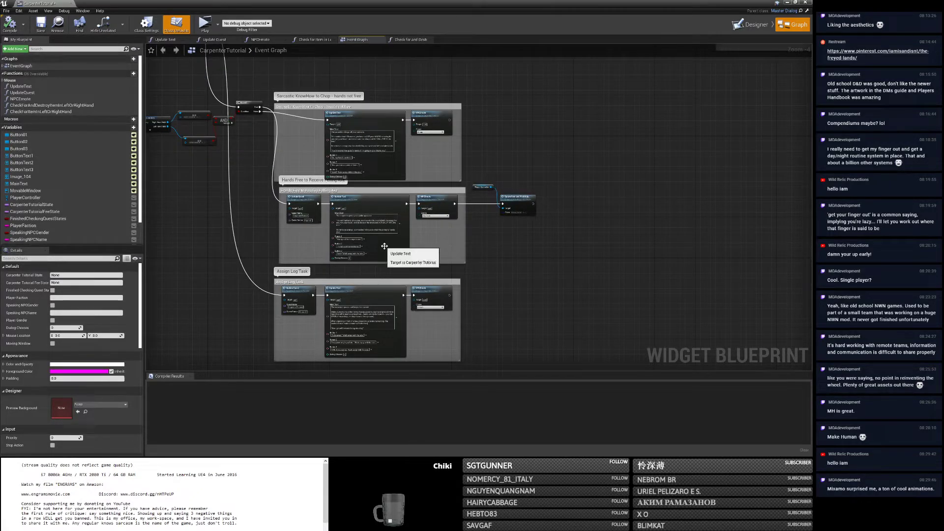
right_drag(260, 240, 457, 279)
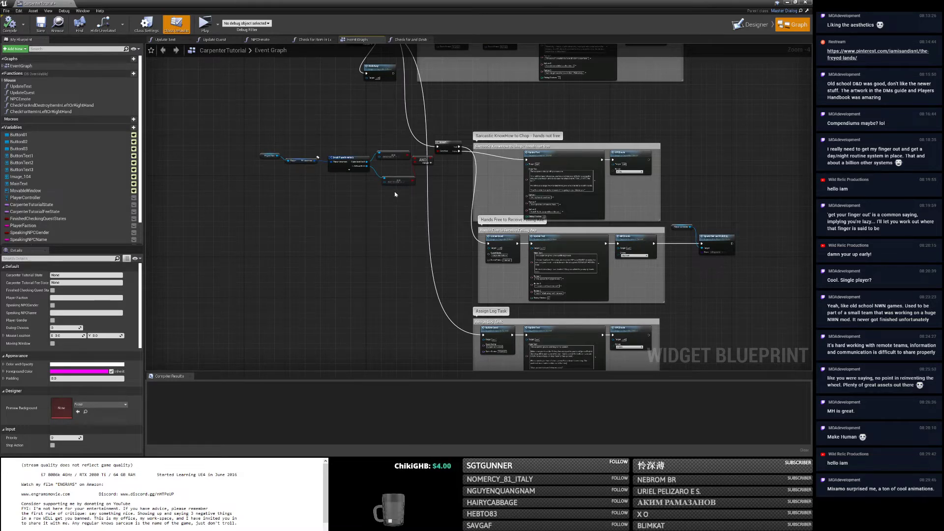
right_drag(267, 185, 146, 234)
Examine the Not a Carpenter - Pay with Coin group and the Update Text nodes up to the Quest Started group.
right_drag(510, 146, 264, 291)
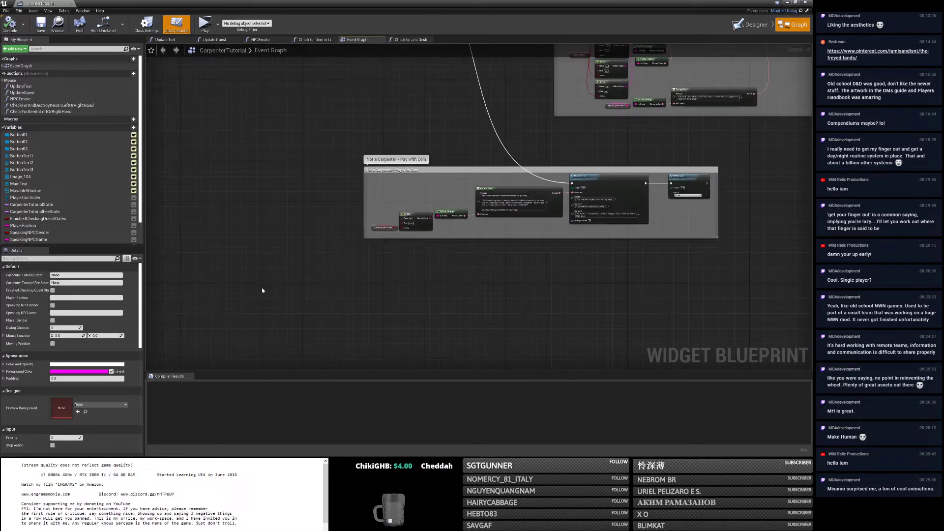
scroll(367, 248, down, 2)
right_drag(445, 202, 330, 294)
scroll(443, 169, up, 4)
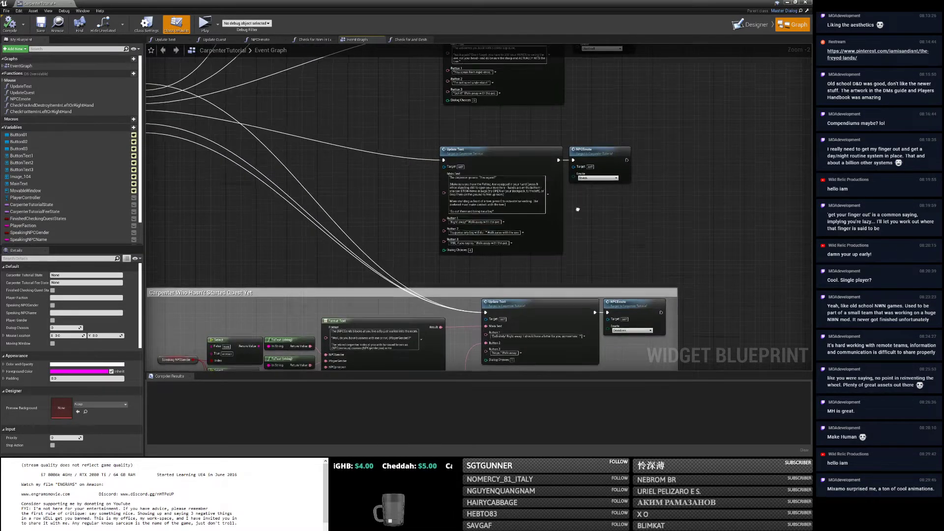
right_drag(573, 207, 481, 303)
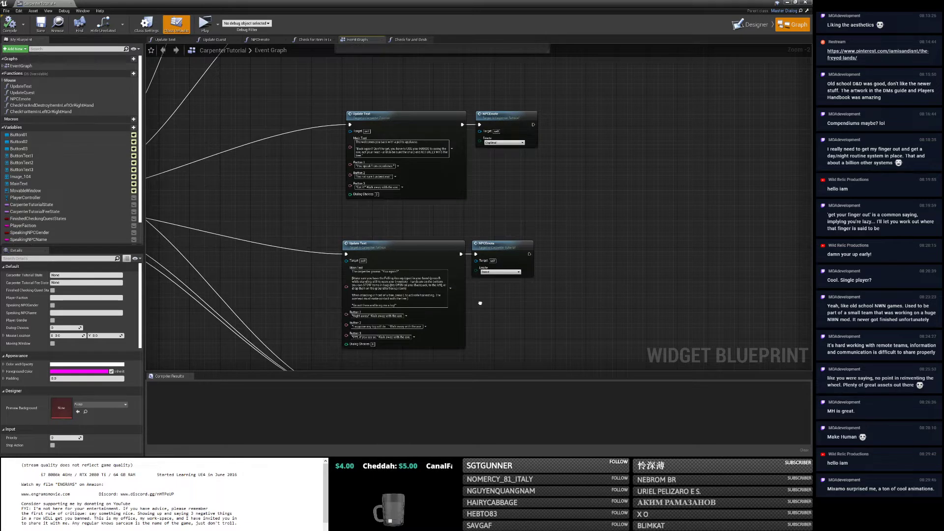
right_drag(480, 303, 432, 439)
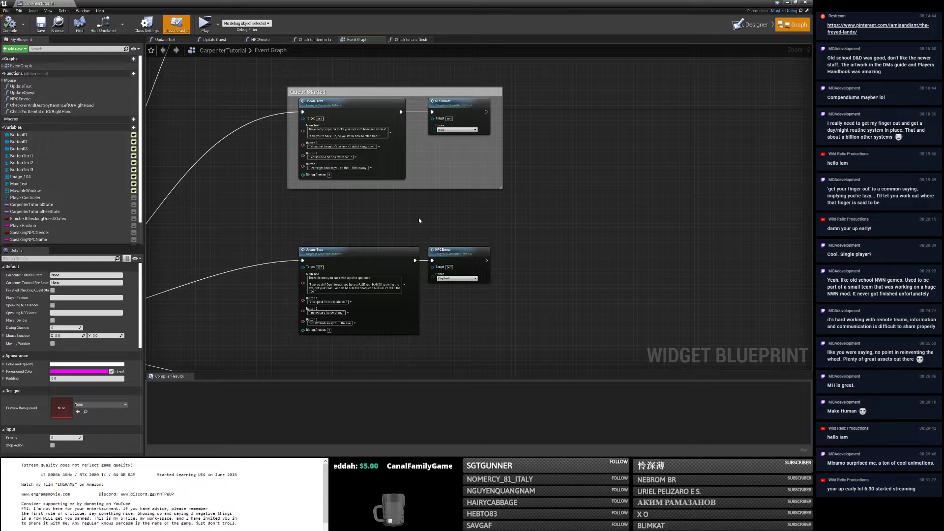
scroll(383, 238, down, 1)
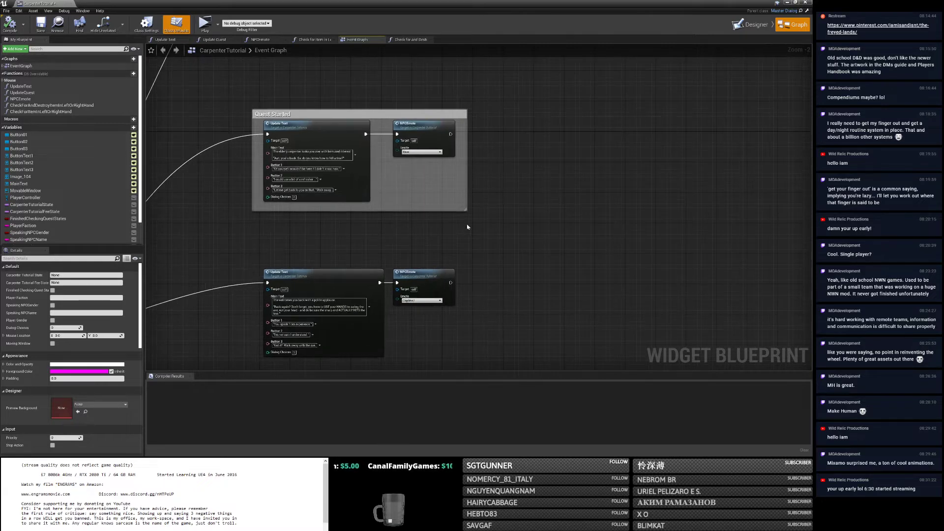
Examine the Show Up With Active Quest group above the Quest Started group.
scroll(466, 225, down, 2)
right_drag(466, 227, 470, 307)
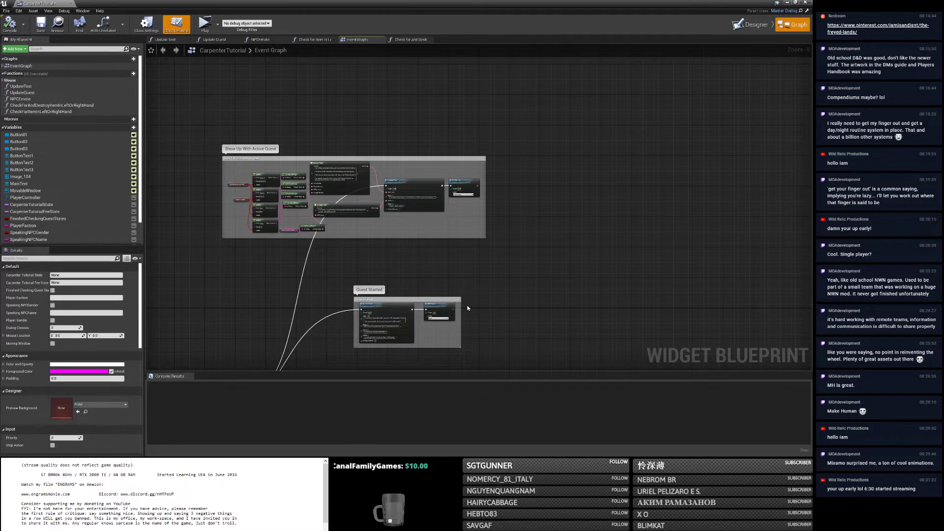
right_drag(479, 296, 518, 267)
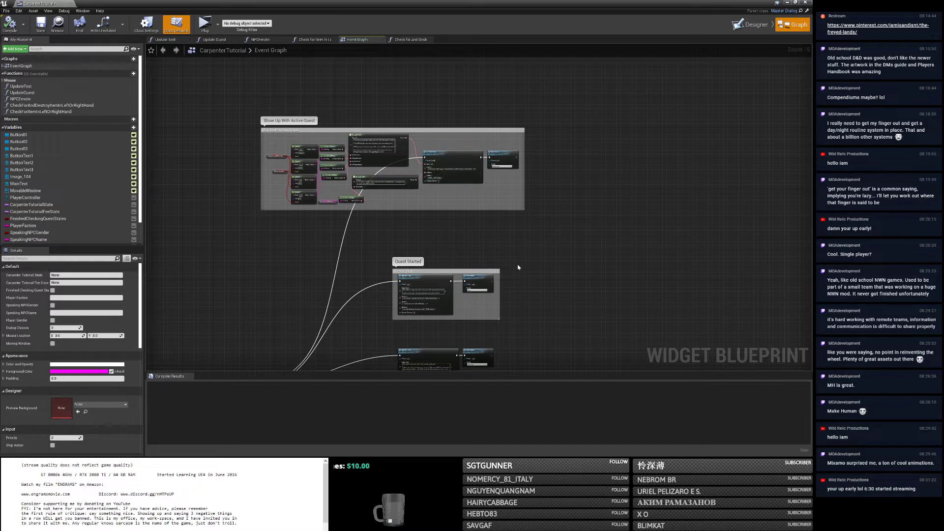
right_drag(539, 260, 556, 269)
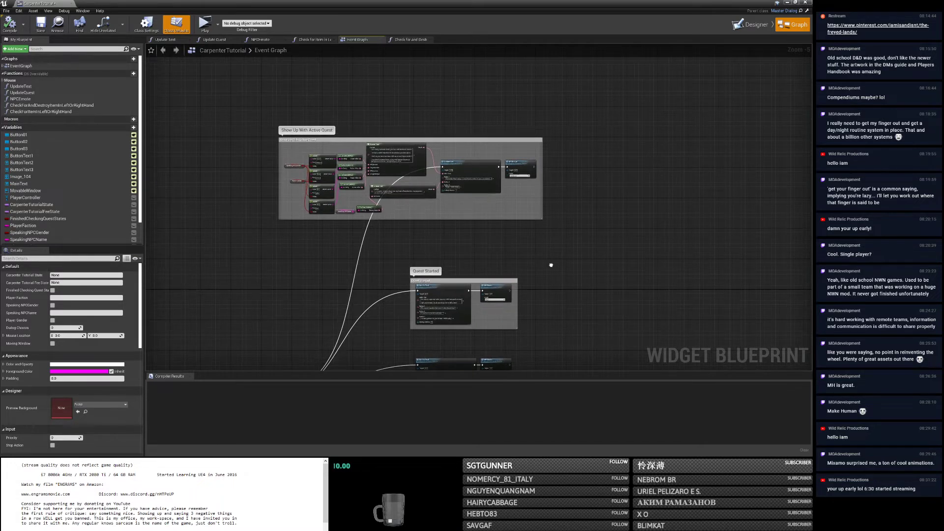
scroll(456, 240, up, 1)
right_drag(456, 240, 486, 259)
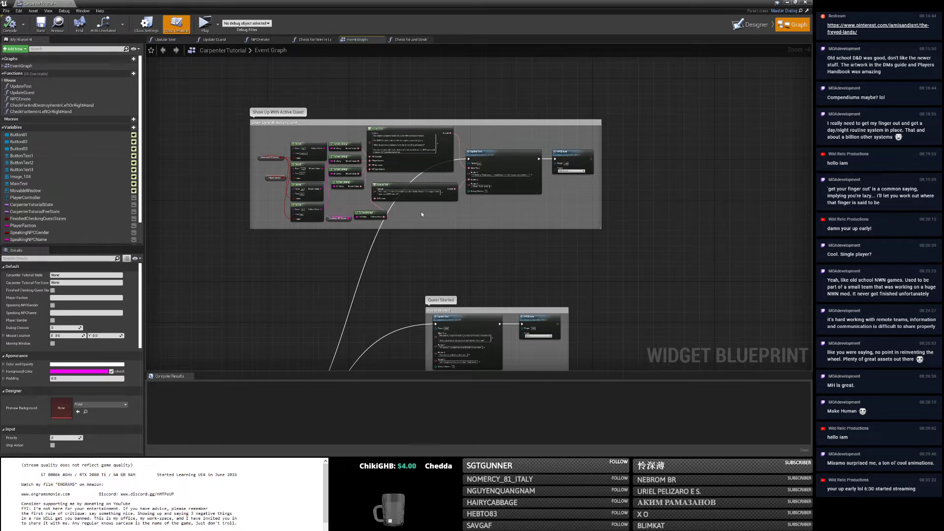
Trace the execution flow from the speaking NPC set nodes through the Branch to the Switch on Name node and its Update Text outputs.
scroll(421, 211, down, 7)
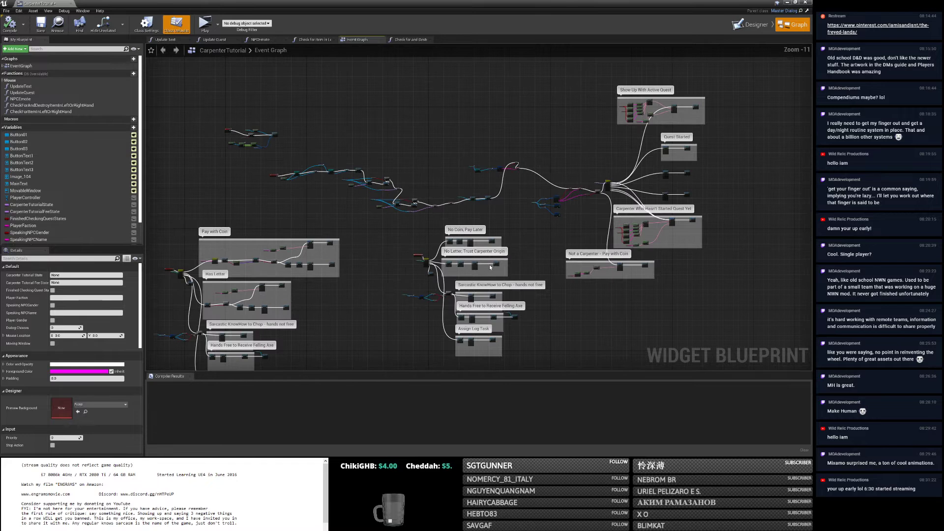
scroll(489, 267, up, 2)
scroll(487, 231, down, 2)
scroll(485, 194, up, 6)
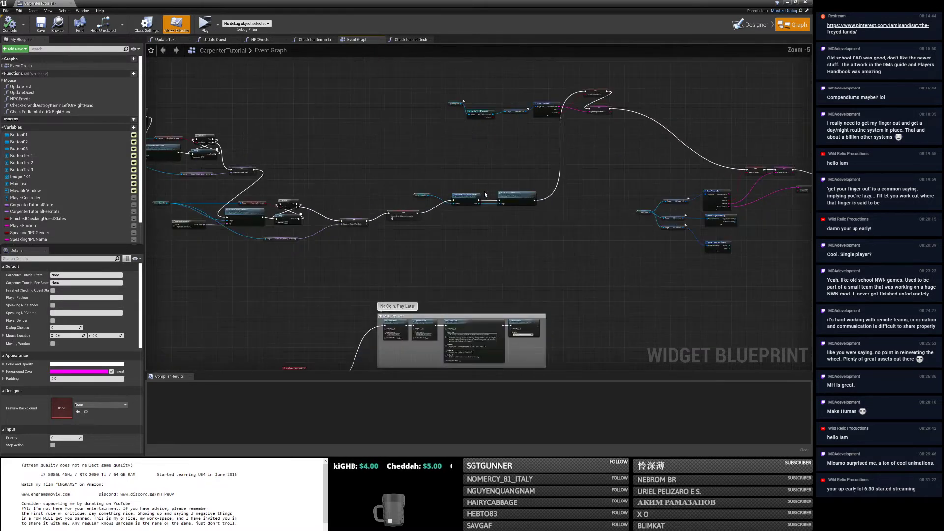
scroll(485, 194, up, 2)
right_drag(691, 124, 465, 207)
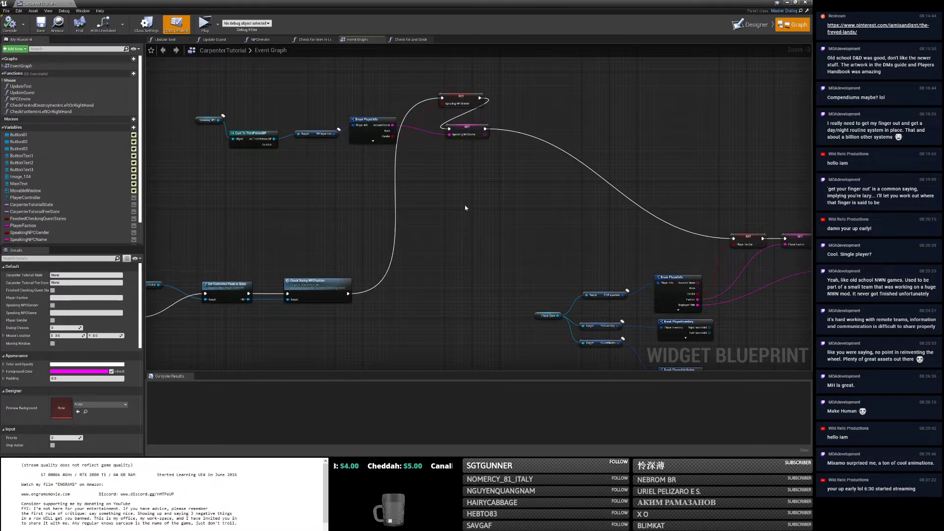
right_drag(535, 195, 224, 182)
right_drag(437, 254, 250, 228)
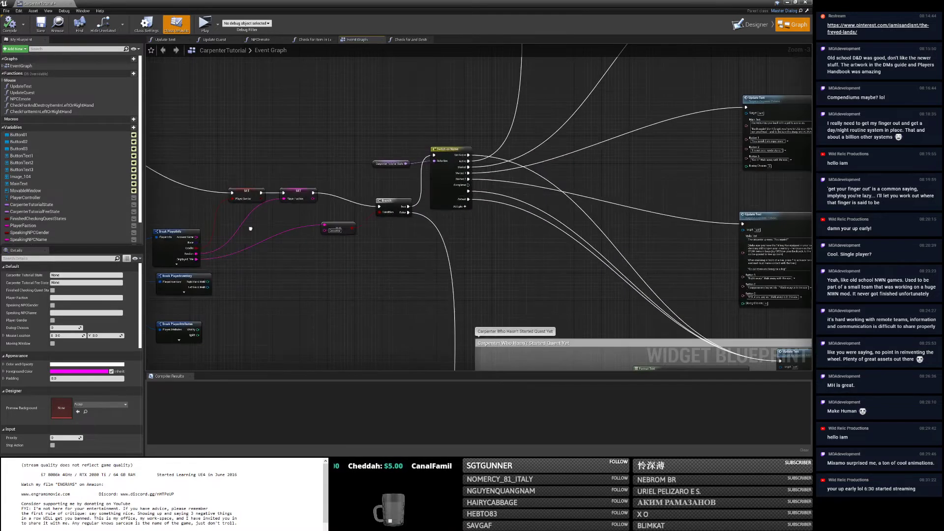
right_drag(492, 190, 263, 160)
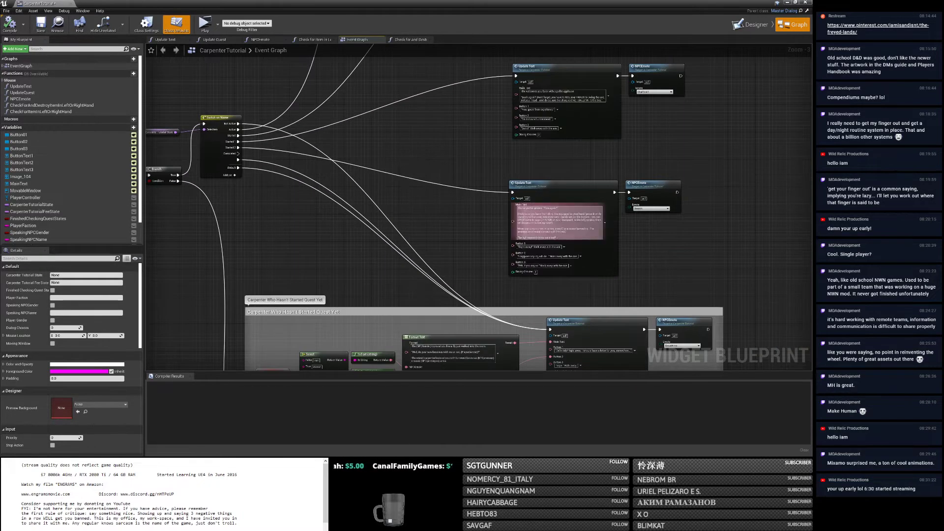
right_drag(471, 226, 515, 258)
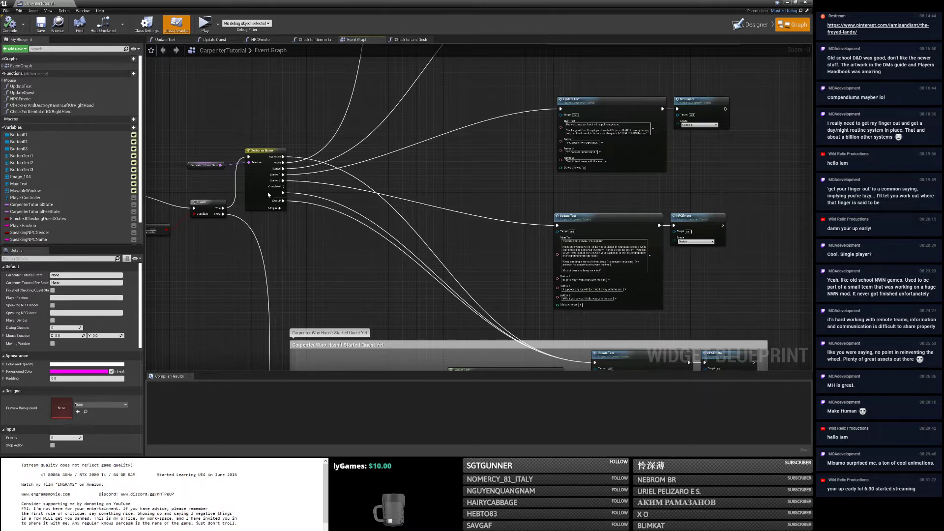
right_drag(241, 179, 272, 177)
Look through the item check, NPCEmote, Update Quest and Update Text functions, then return to the Event Graph's player info nodes.
click(315, 40)
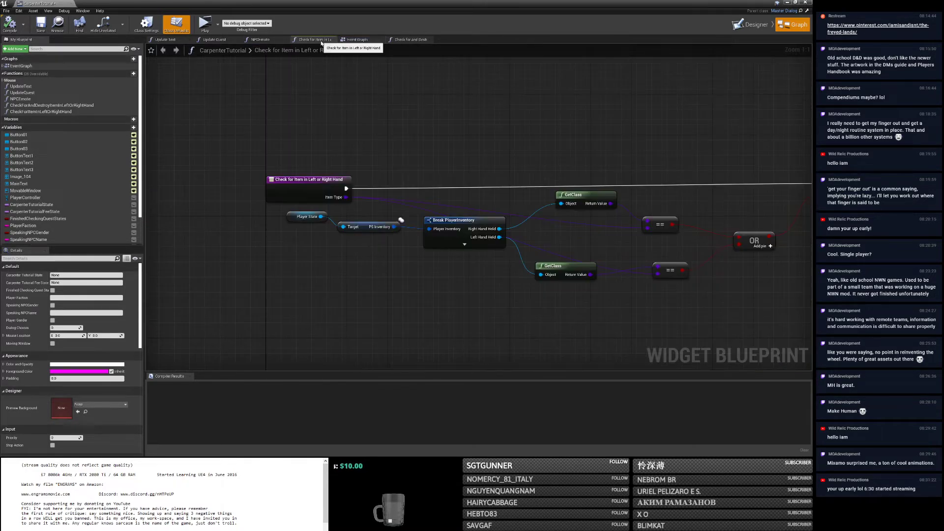
click(270, 40)
click(214, 39)
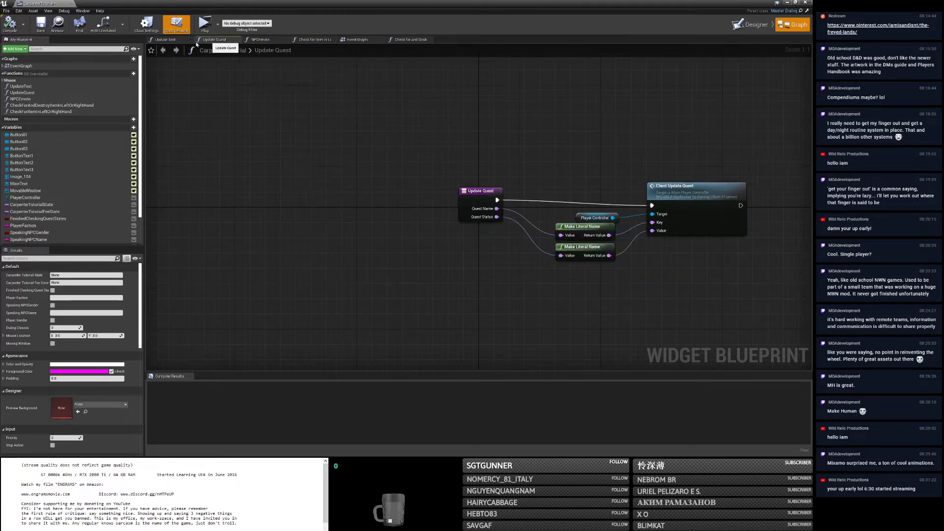
click(166, 40)
click(363, 39)
right_drag(314, 231, 418, 242)
scroll(377, 262, up, 2)
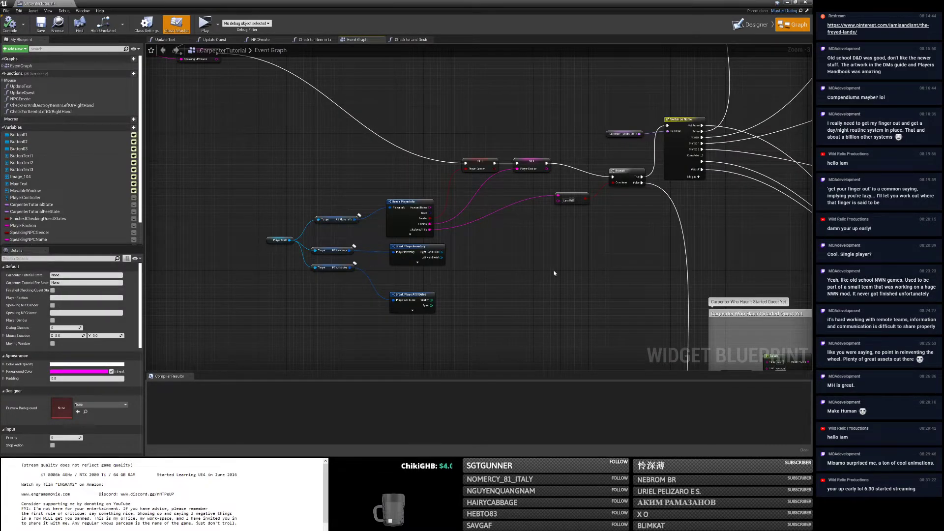
Examine the dialogue branches fed by the Switch on Name node, from Quest Started down to Not a Carpenter - Pay with Coin.
right_drag(353, 246, 36, 258)
right_drag(385, 224, 256, 253)
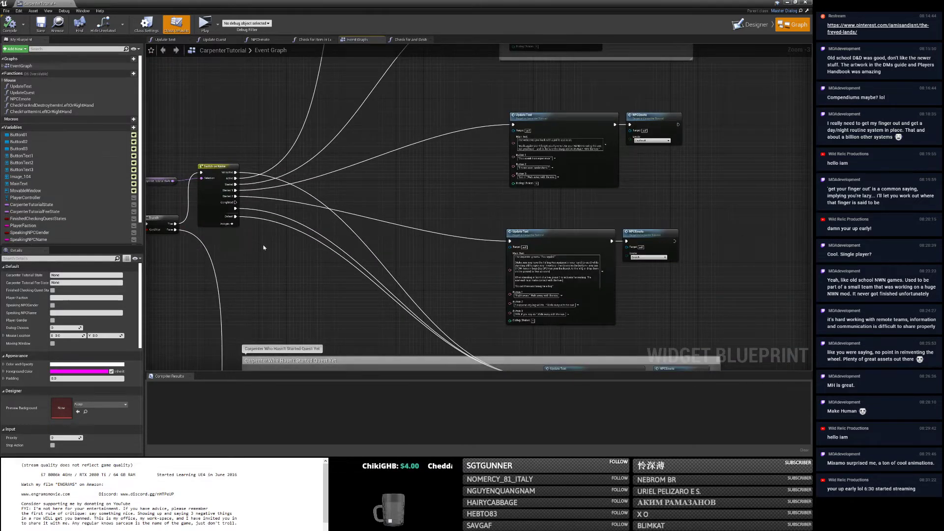
scroll(263, 248, down, 2)
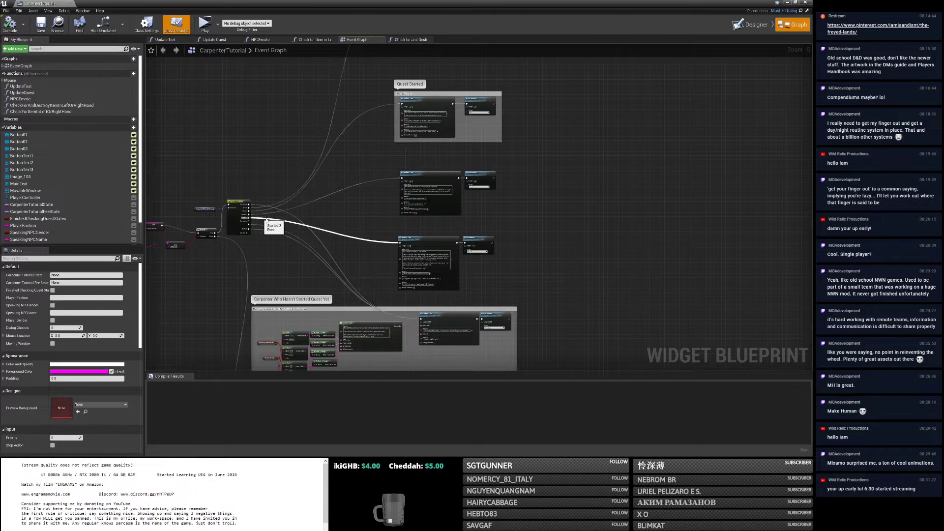
right_drag(263, 221, 249, 285)
scroll(429, 283, up, 1)
right_drag(430, 281, 441, 246)
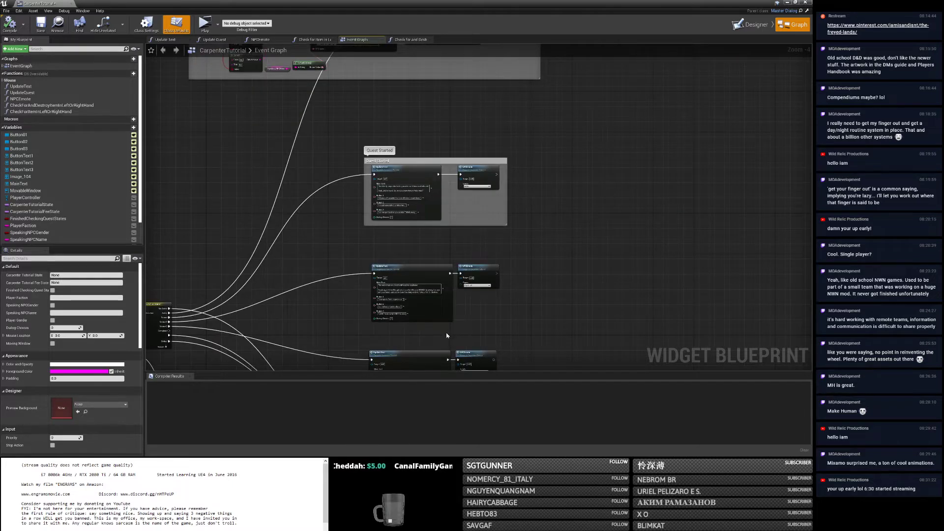
right_drag(446, 336, 430, 154)
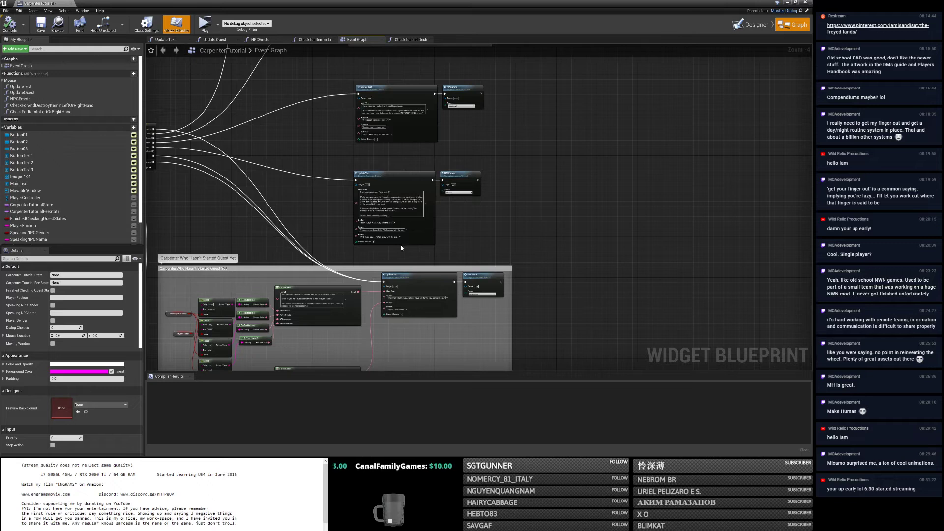
right_drag(402, 251, 564, 110)
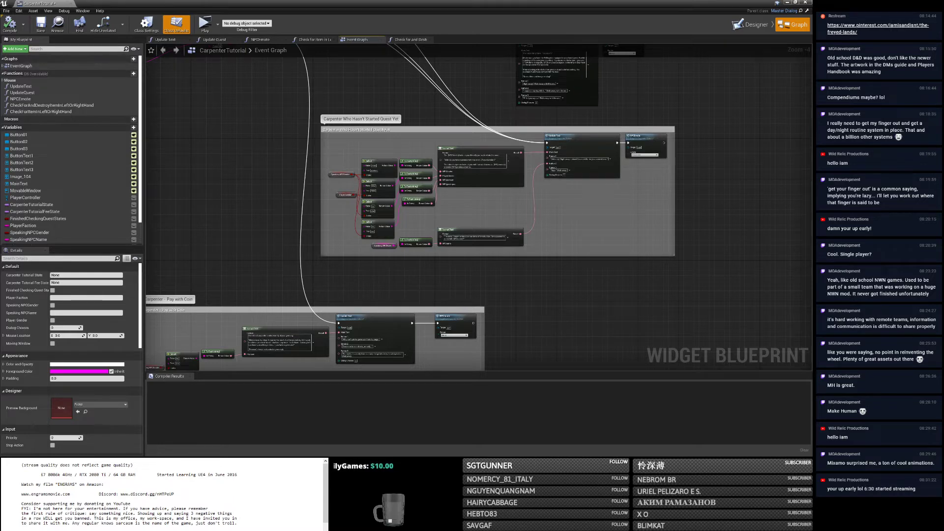
right_drag(283, 148, 388, 58)
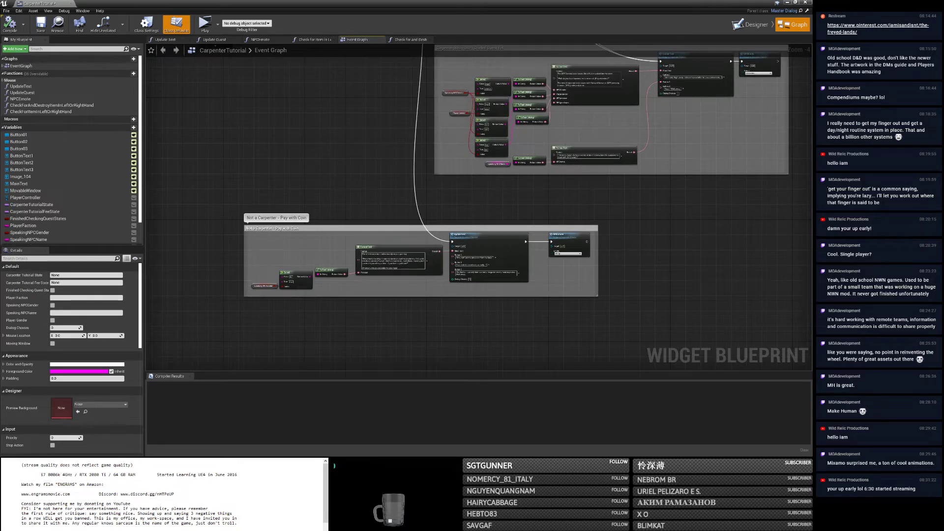
right_drag(388, 58, 228, 335)
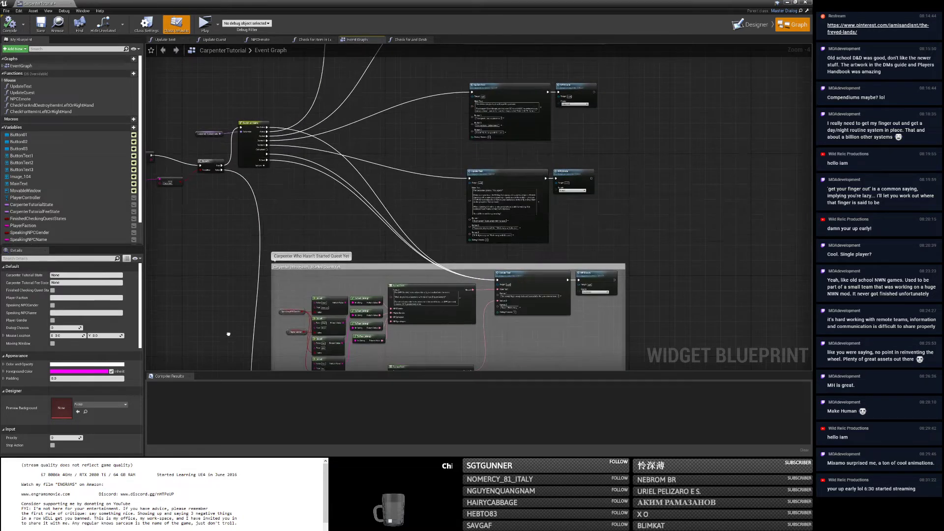
right_drag(228, 334, 229, 334)
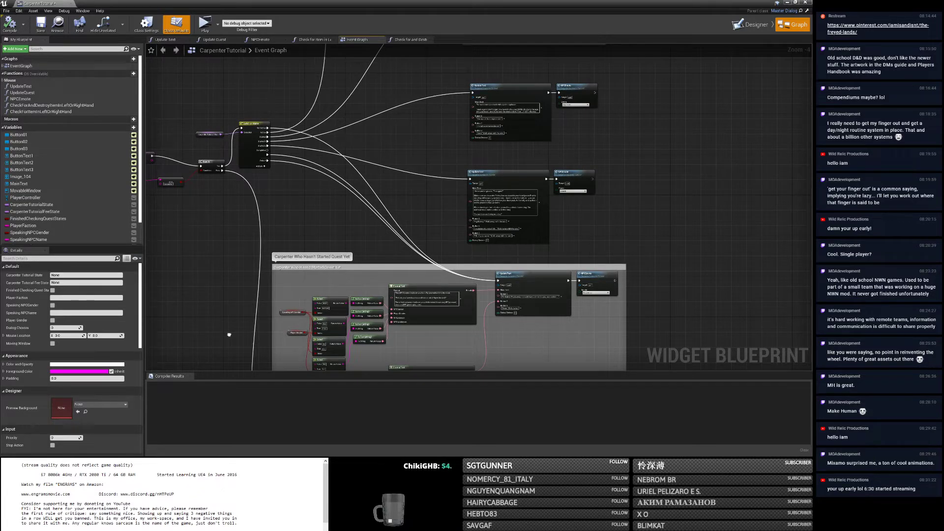
Examine the button event's dialogue branches, including the Update Quest and Update Text nodes in the Assign Log Task group.
scroll(414, 201, down, 4)
right_drag(267, 253, 558, 118)
scroll(404, 199, up, 4)
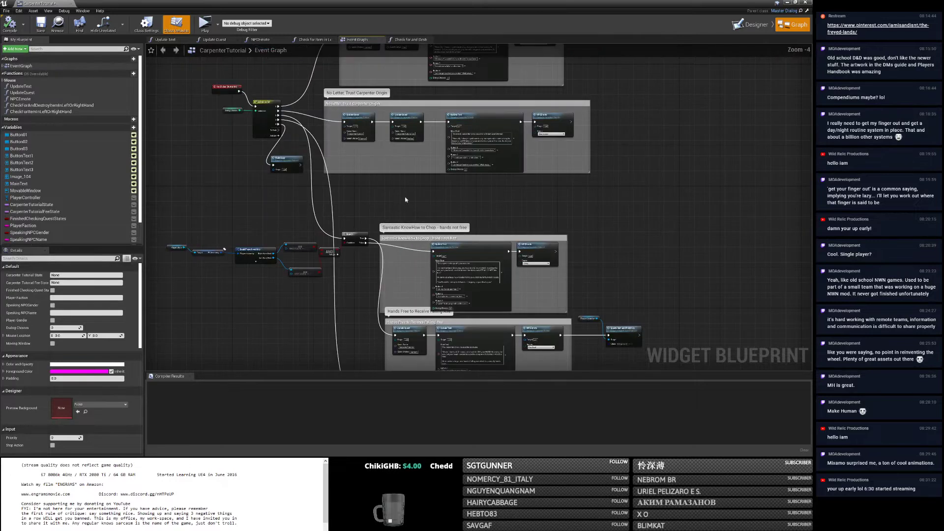
right_drag(322, 205, 249, 107)
right_drag(275, 225, 333, 190)
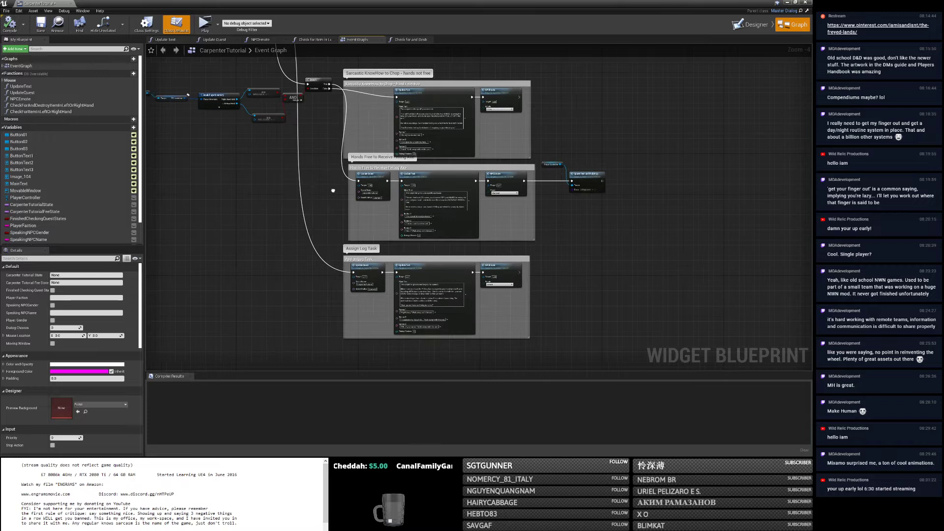
scroll(346, 254, up, 2)
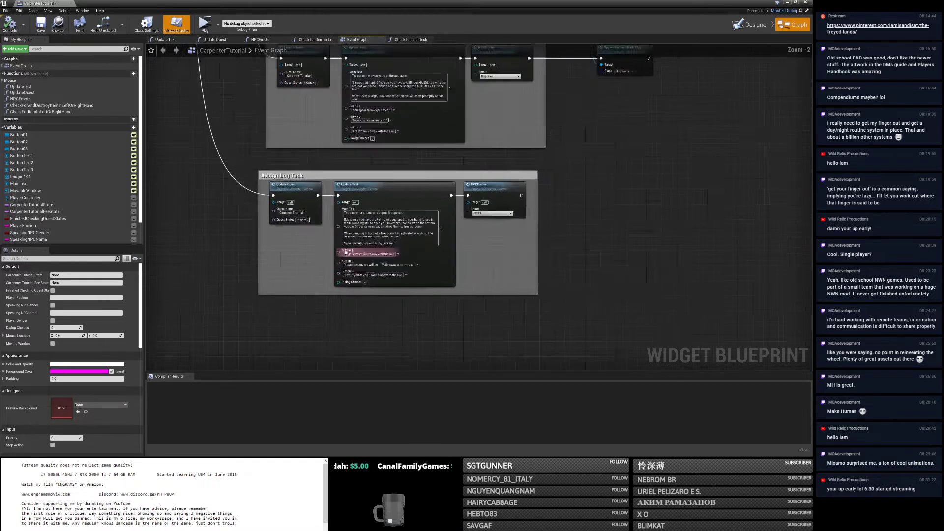
scroll(346, 253, up, 1)
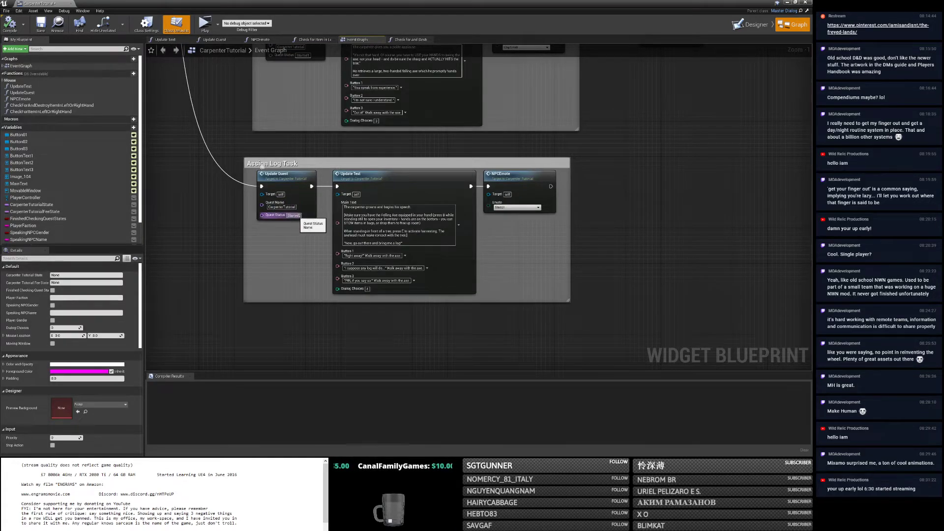
scroll(315, 261, down, 3)
right_drag(269, 236, 337, 330)
scroll(322, 221, up, 1)
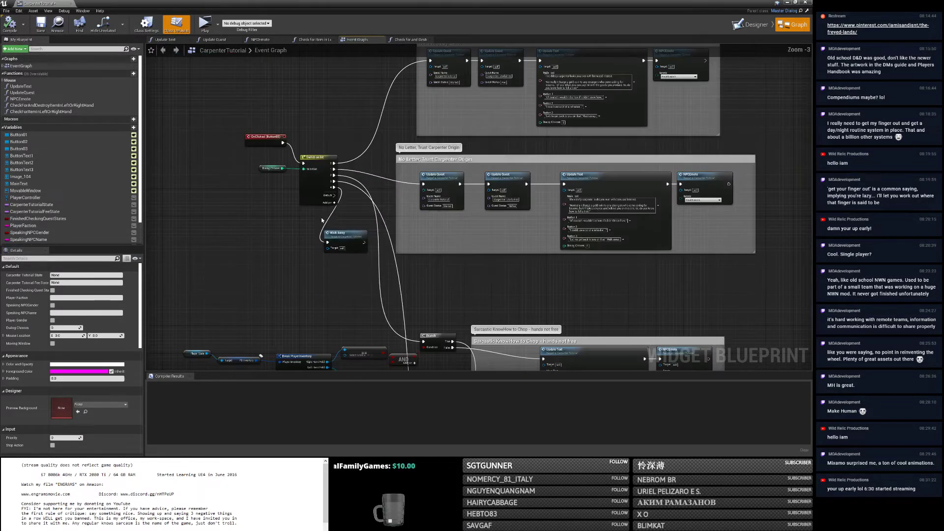
Return to the Switch on Name branches and save the widget blueprint.
scroll(296, 235, down, 4)
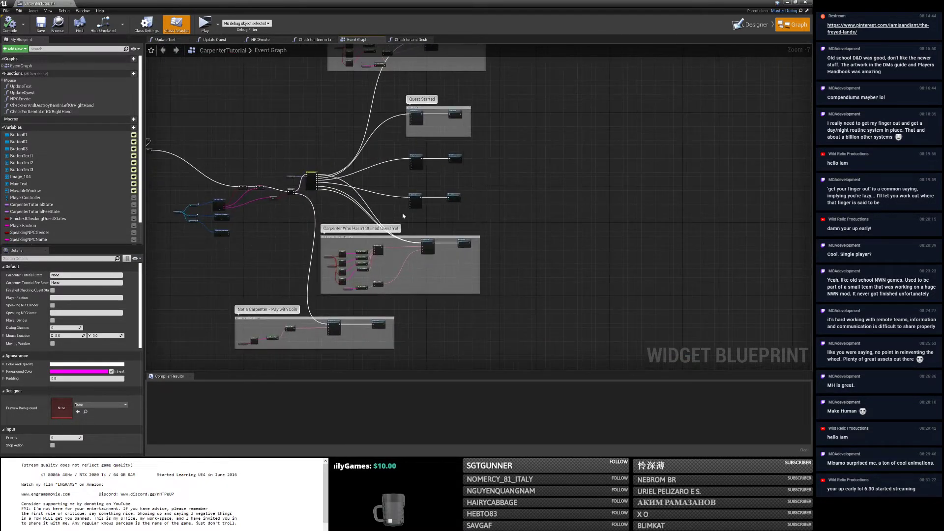
scroll(402, 214, up, 3)
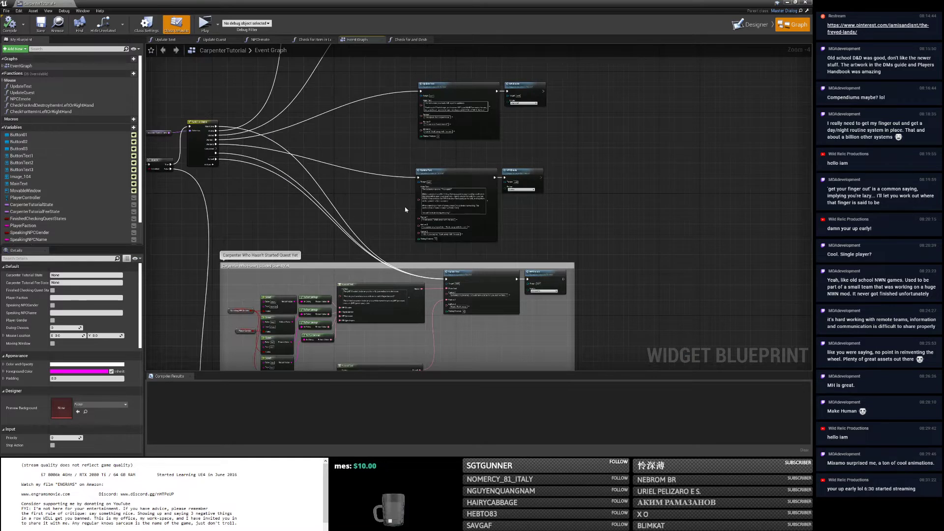
right_drag(300, 170, 346, 187)
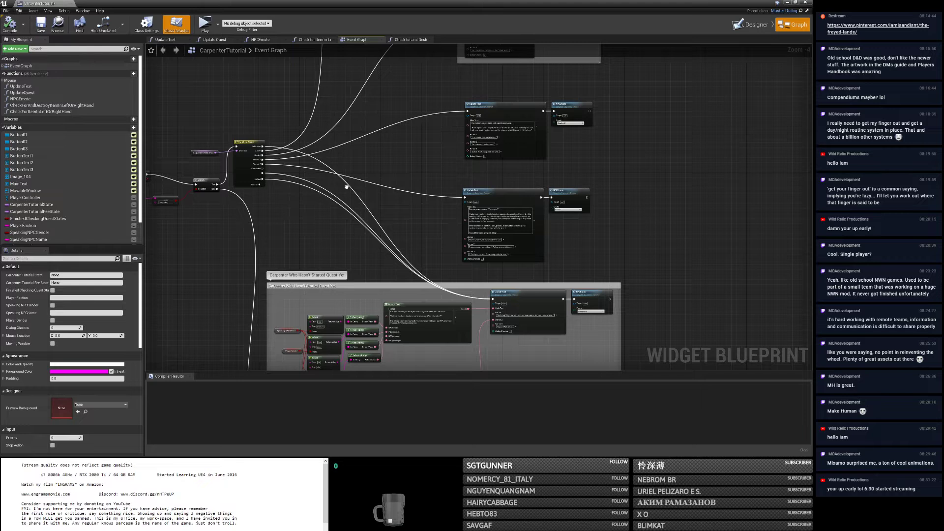
right_drag(346, 187, 318, 205)
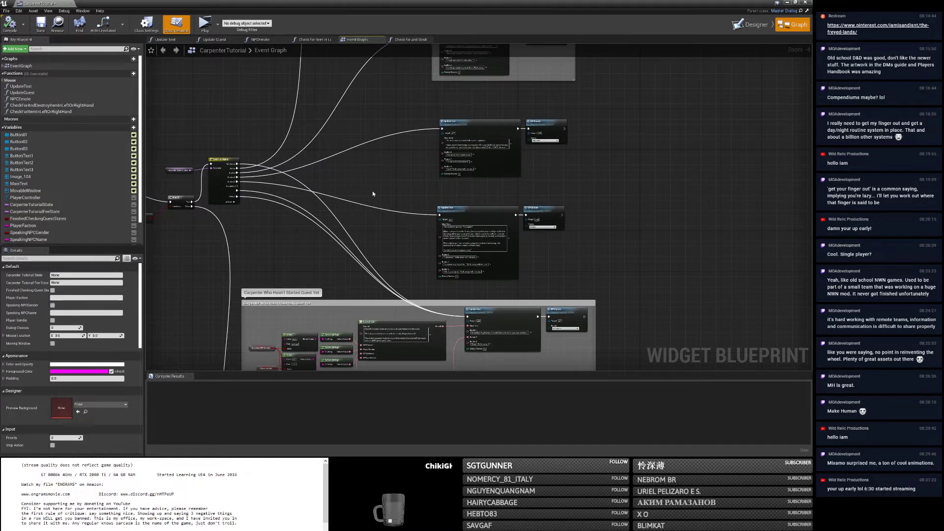
drag(373, 193, 545, 283)
click(402, 256)
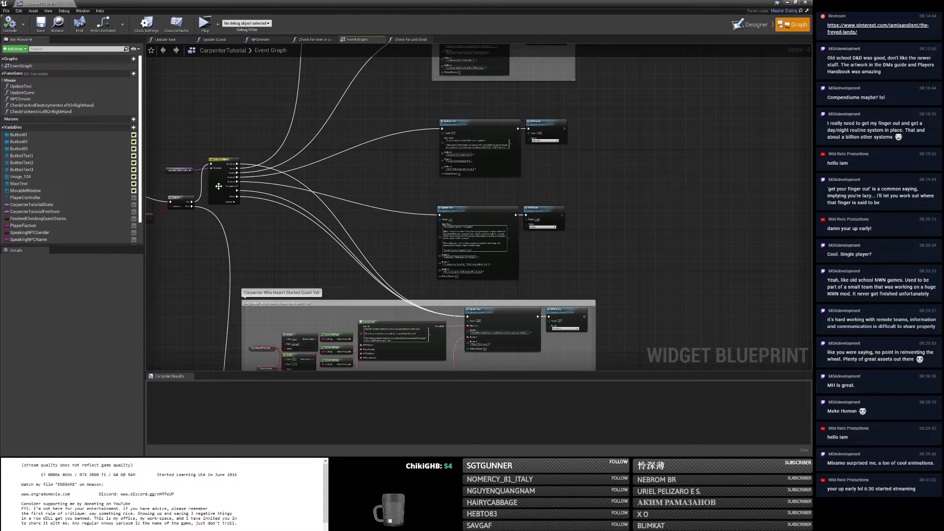
click(42, 26)
Compare the Started 2 dialogue nodes with the Sarcastic KnowHow to Chop - hands not free group.
right_drag(365, 195, 358, 253)
right_drag(509, 147, 595, 153)
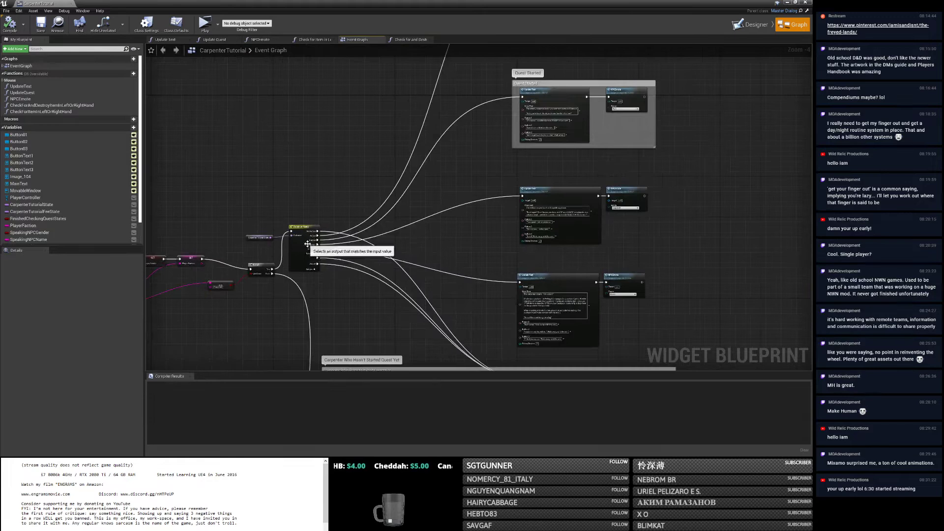
right_drag(473, 284, 420, 208)
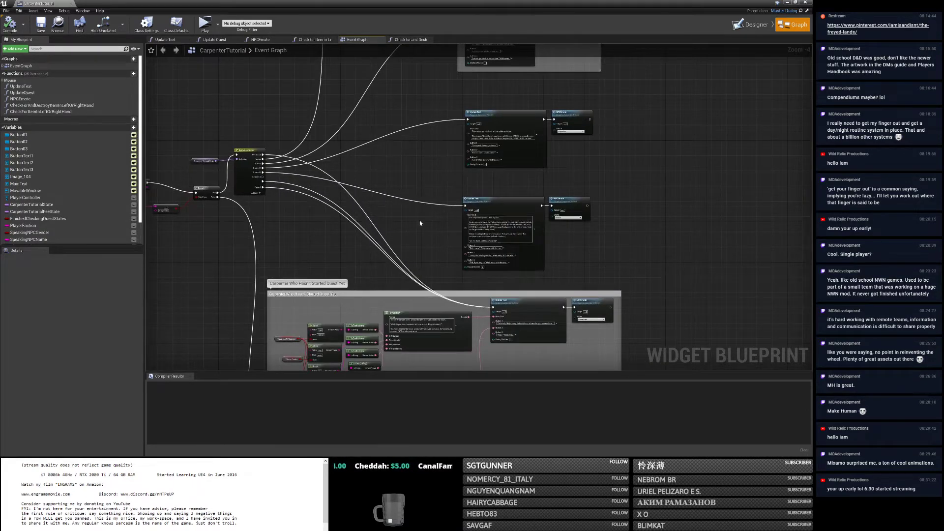
drag(440, 182, 555, 236)
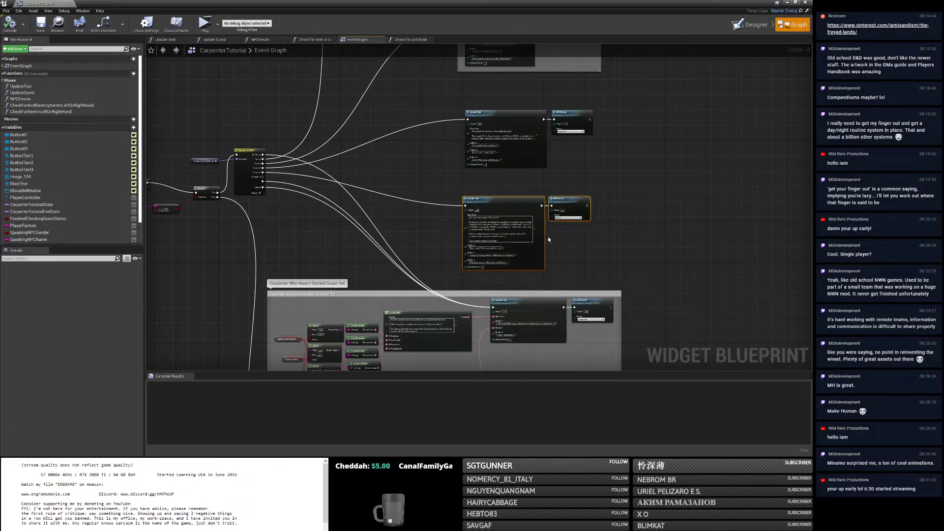
right_drag(394, 231, 360, 339)
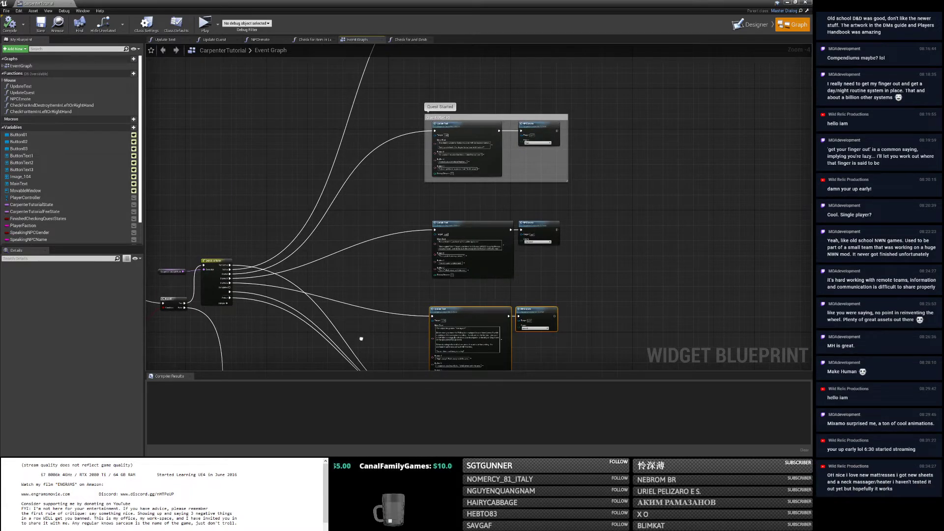
right_drag(361, 339, 264, 126)
scroll(253, 319, up, 2)
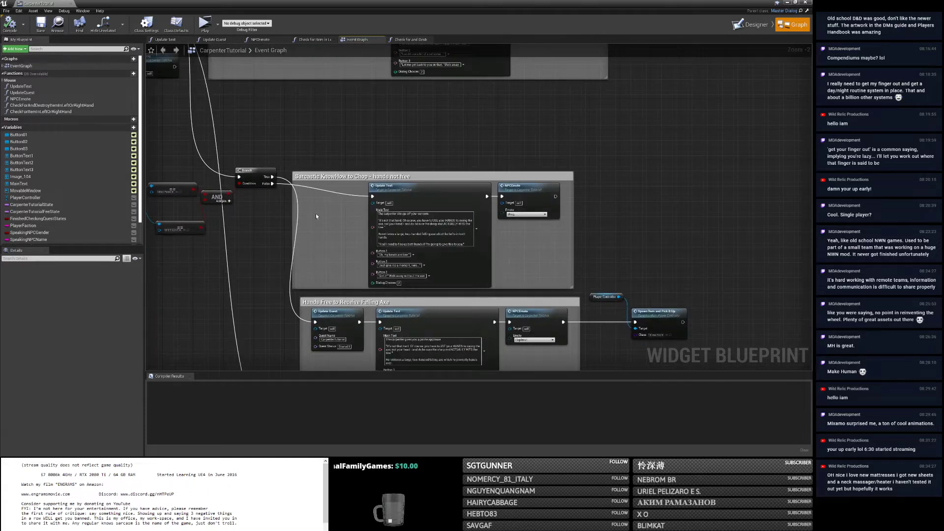
click(423, 226)
click(351, 208)
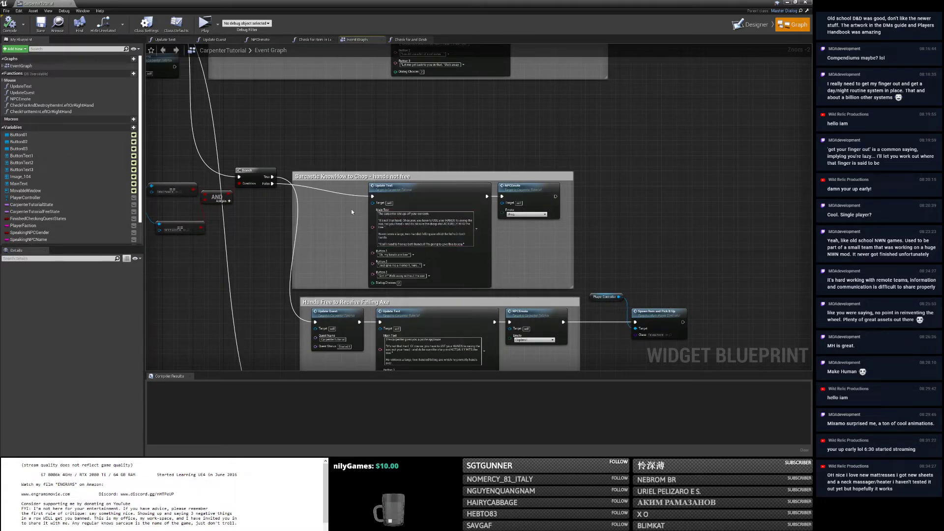
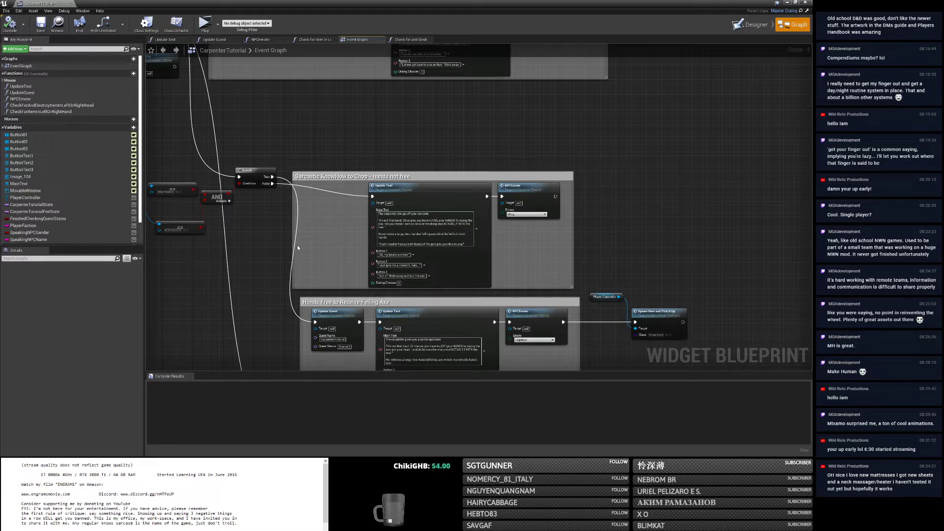
Trace the Started 2 branch back to the player state nodes and inspect the Right Hand Held output of Break PlayerInventory.
scroll(412, 160, down, 4)
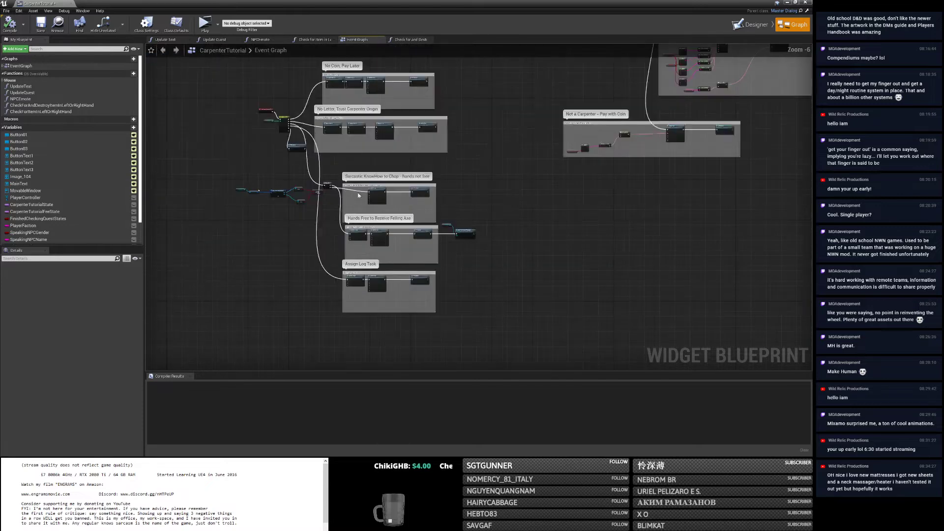
right_drag(522, 158, 282, 328)
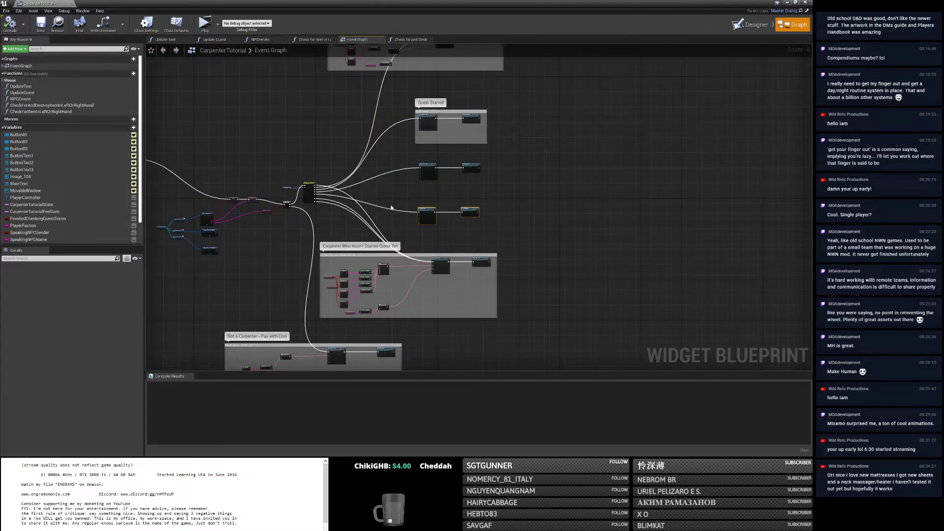
scroll(319, 202, up, 4)
right_drag(319, 201, 379, 180)
scroll(352, 179, down, 3)
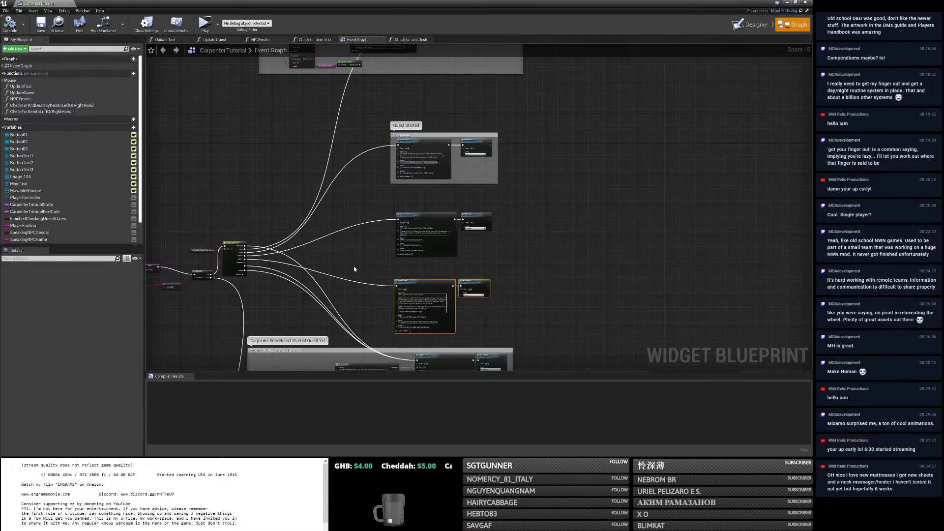
scroll(361, 218, up, 3)
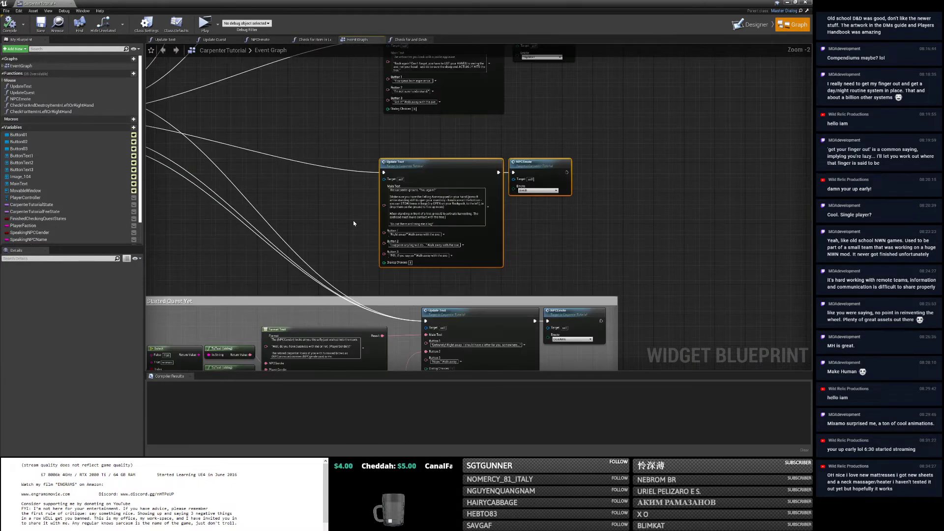
right_drag(353, 220, 551, 219)
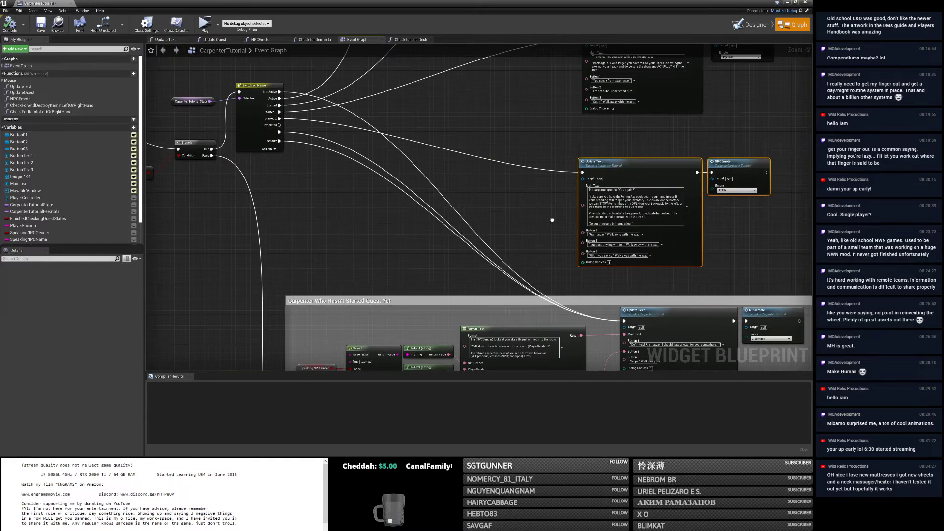
right_drag(295, 129, 534, 201)
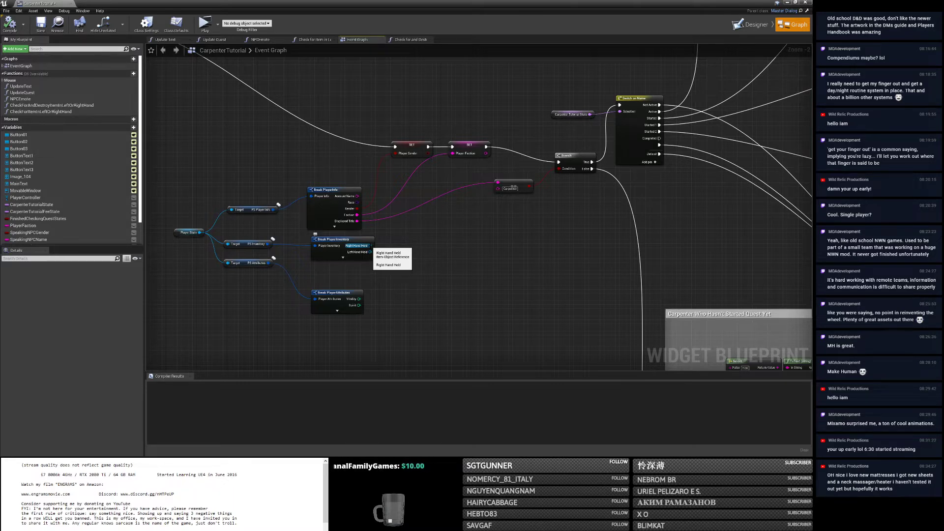
right_click(369, 246)
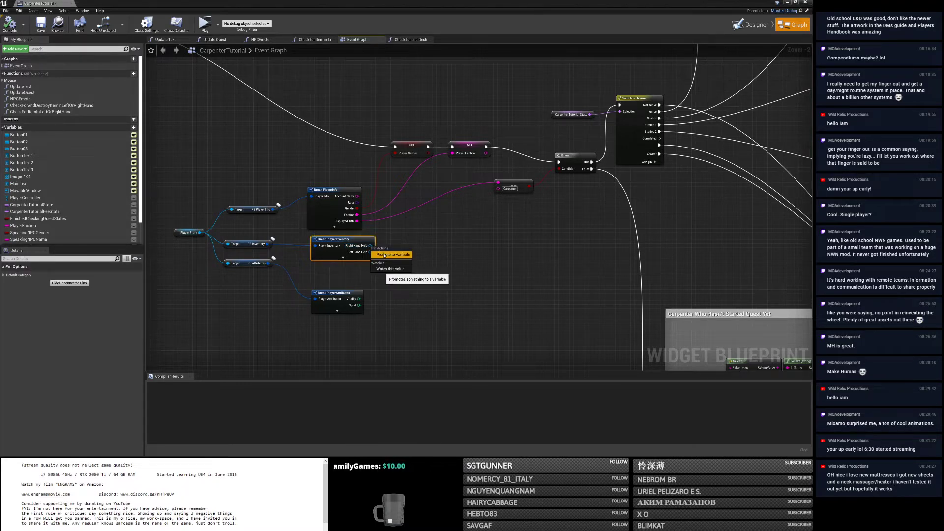
Select the Check for and Destroy Item in Left or Right Hand node in the Has Letter group.
right_drag(422, 244, 344, 123)
scroll(532, 236, down, 3)
scroll(568, 175, up, 2)
right_drag(246, 257, 439, 202)
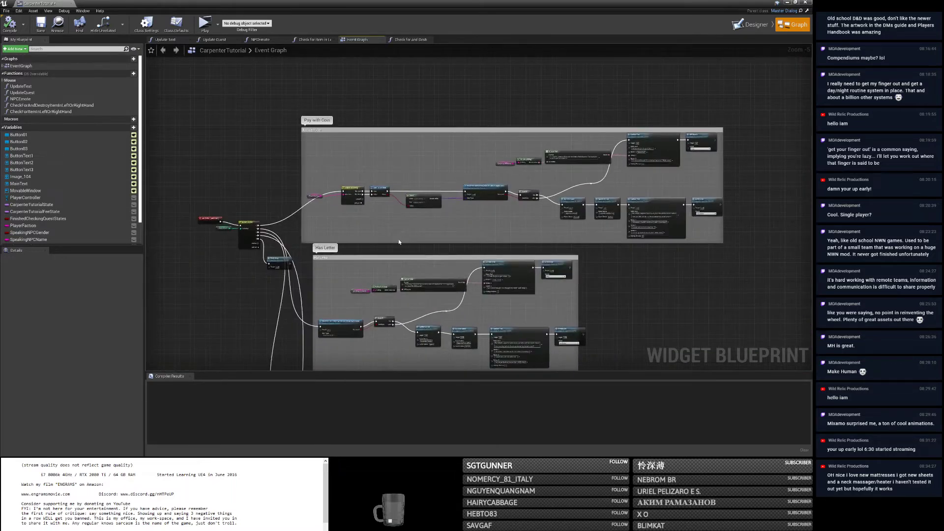
right_drag(399, 242, 298, 193)
scroll(298, 193, up, 2)
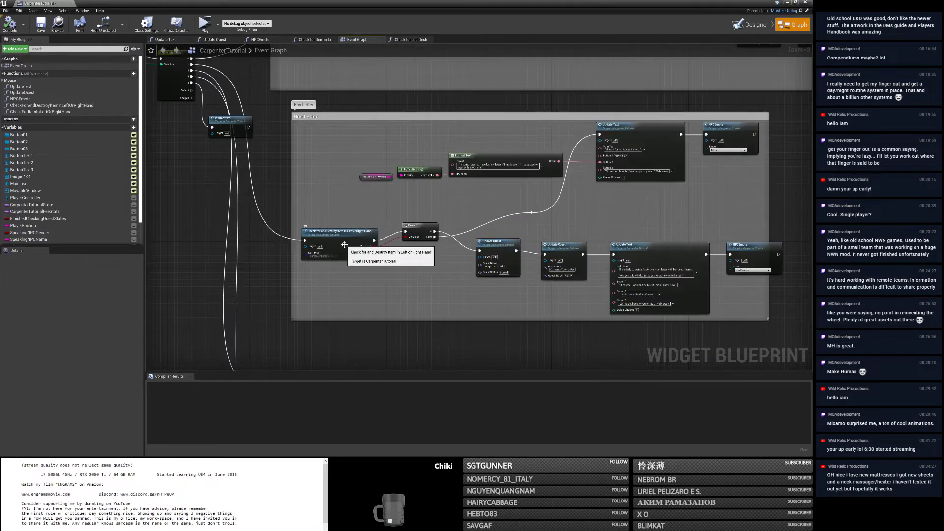
click(344, 244)
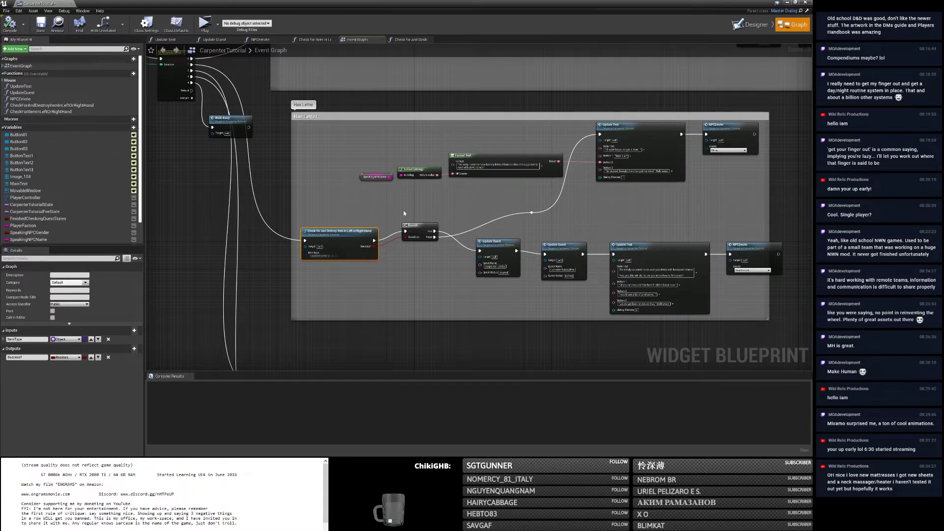
Paste a copy of the Check for and Destroy Item in Left or Right Hand node above the Carpenter Who Hasn't Started Quest Yet group.
scroll(408, 210, down, 4)
right_drag(440, 223, 304, 329)
scroll(440, 223, up, 4)
drag(440, 223, 731, 134)
click(441, 165)
key(ctrl+v)
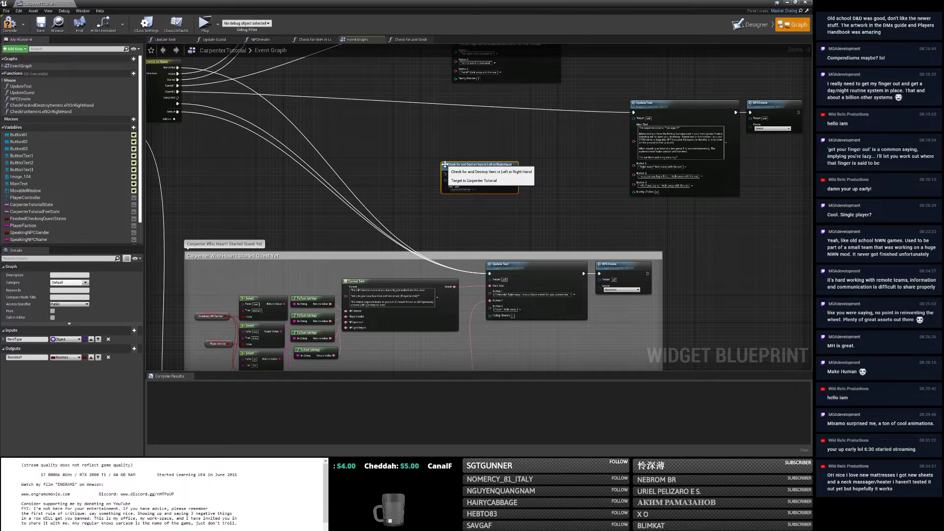
scroll(428, 195, down, 4)
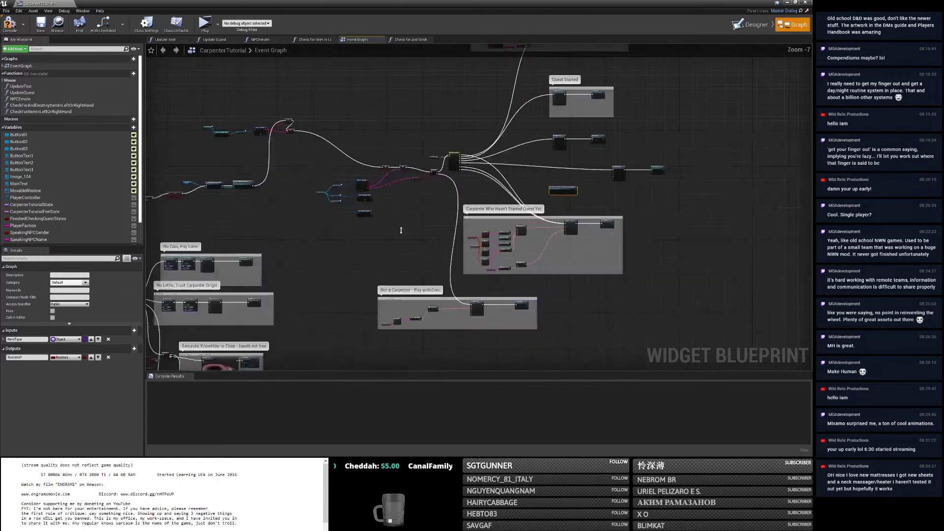
scroll(557, 178, up, 8)
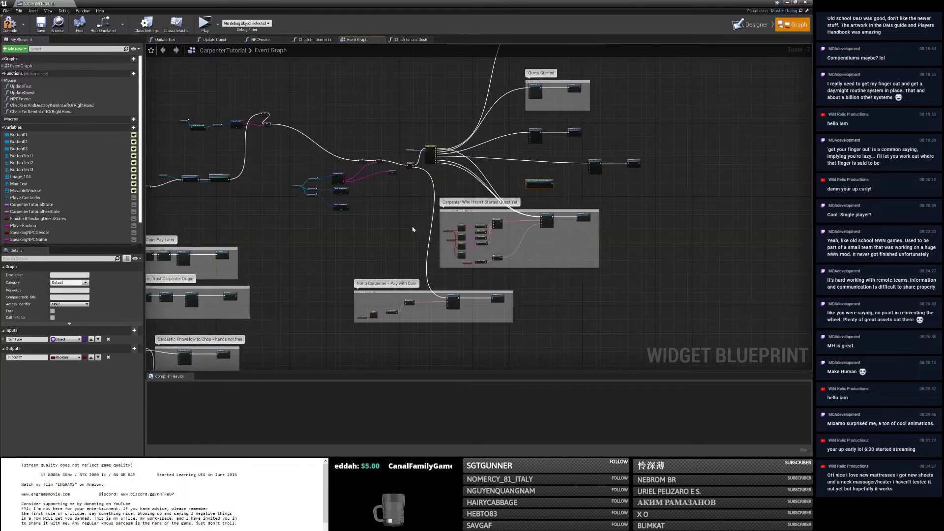
Set the pasted check node's Item Type to LogLarge.
drag(533, 235, 528, 190)
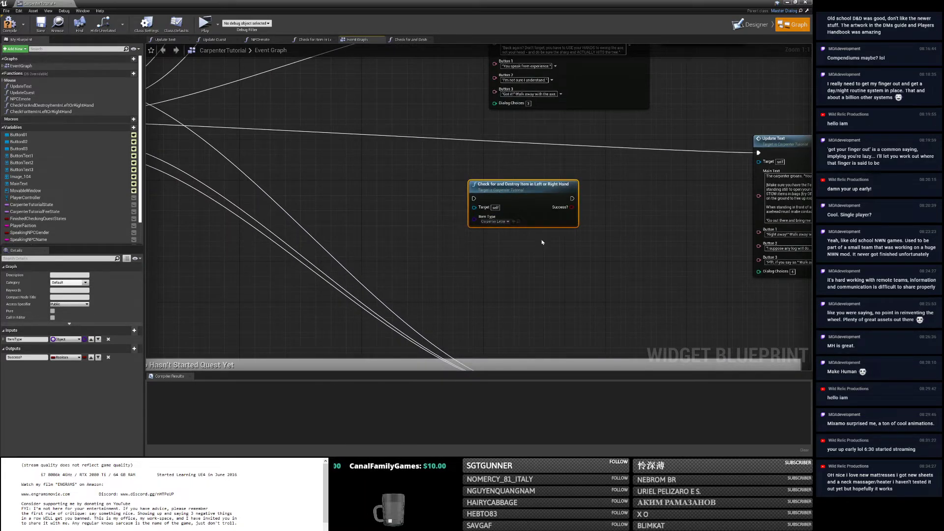
right_drag(542, 242, 554, 270)
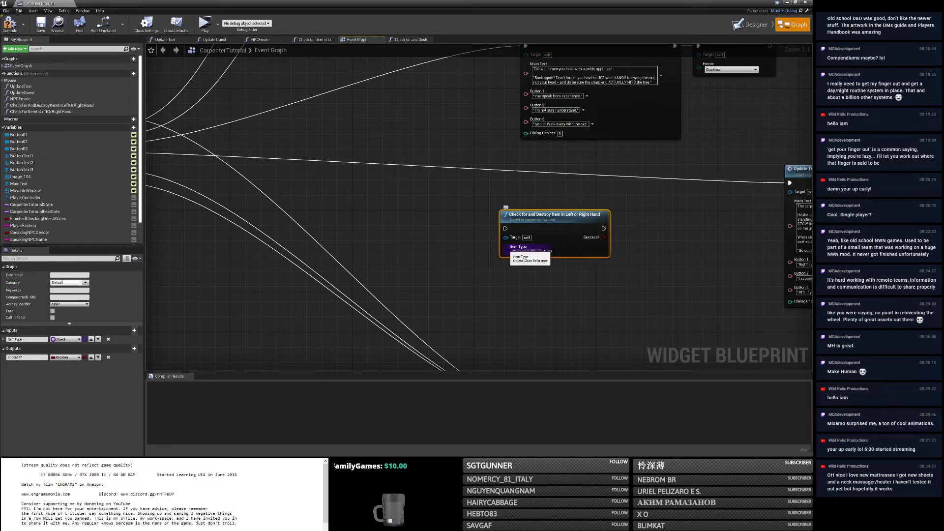
click(539, 251)
text(log)
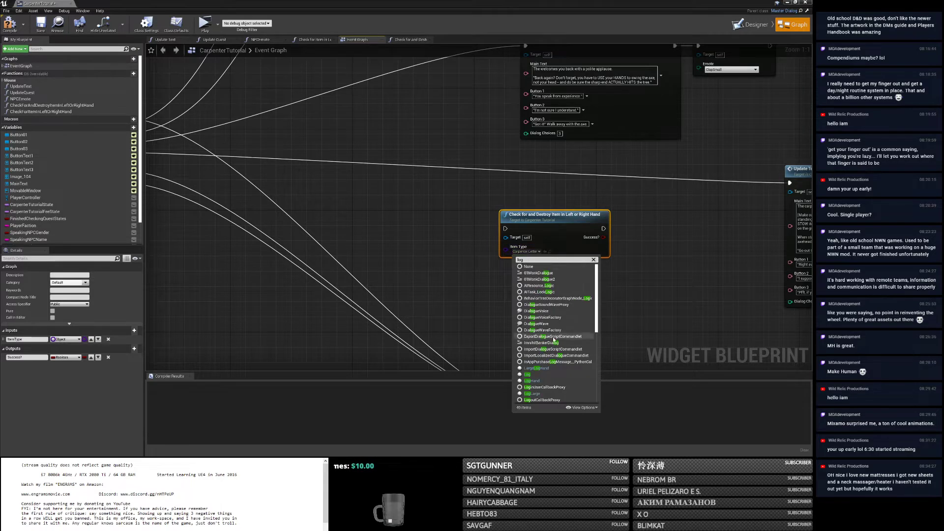
scroll(561, 336, down, 3)
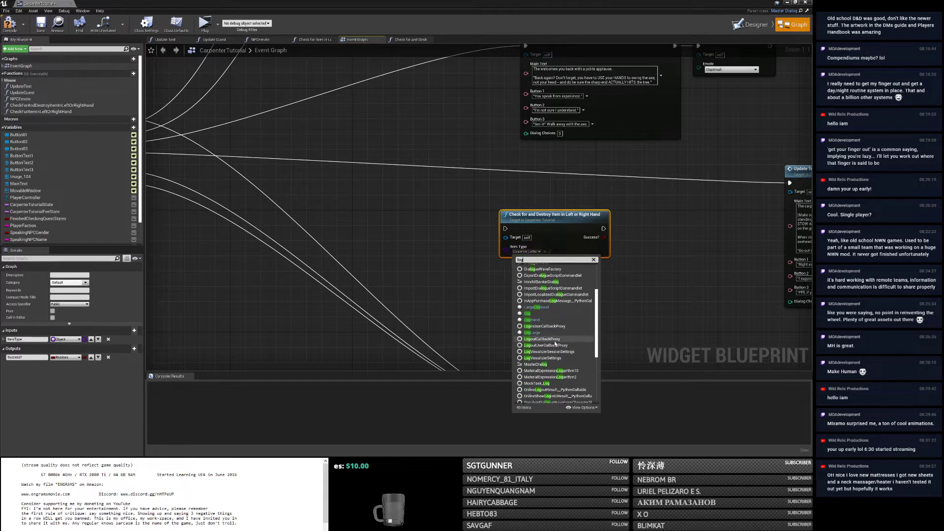
click(543, 334)
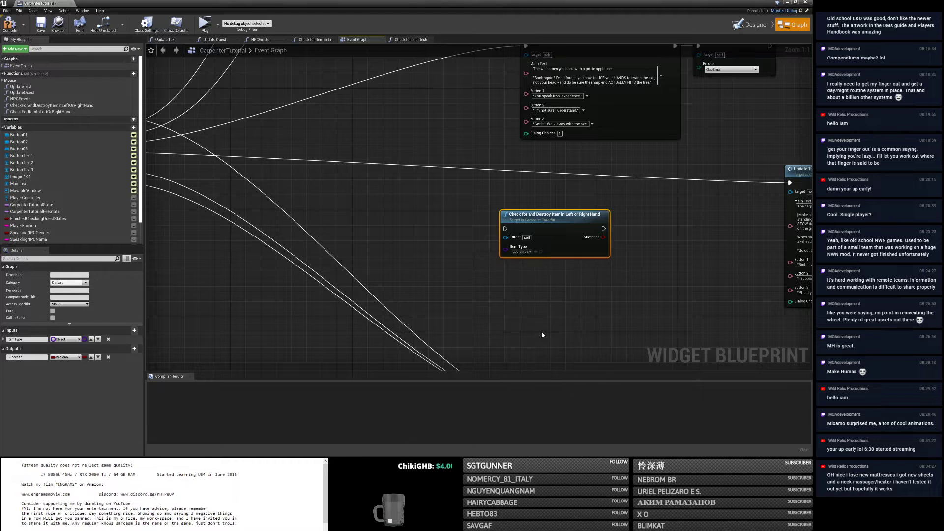
Reroute the "You again?" Update Text's incoming execution through the log check and a Branch on Success, with False leading to that Update Text.
right_drag(426, 331, 308, 342)
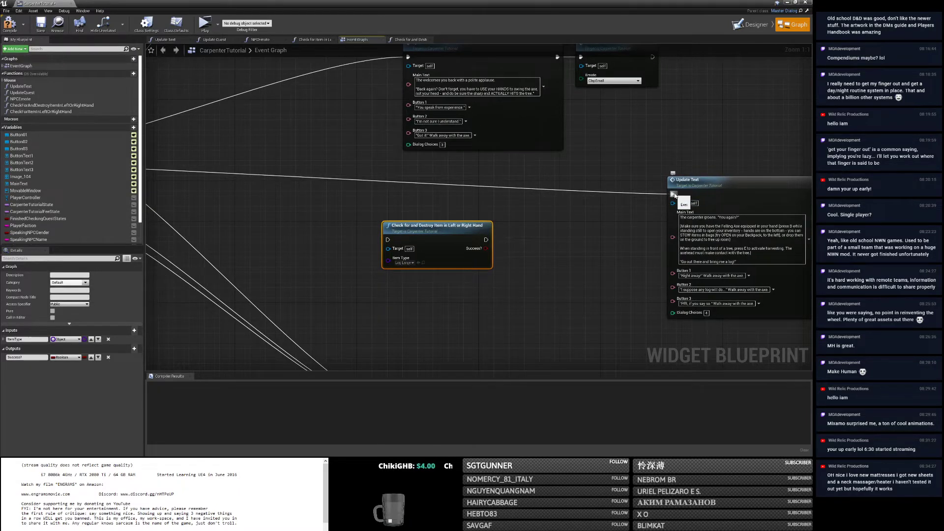
ctrl+drag(672, 194, 388, 240)
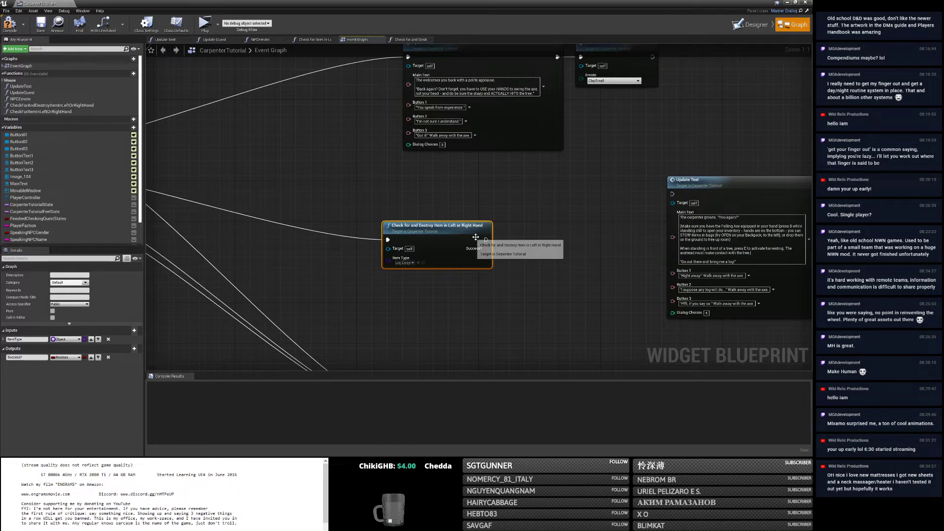
click(507, 240)
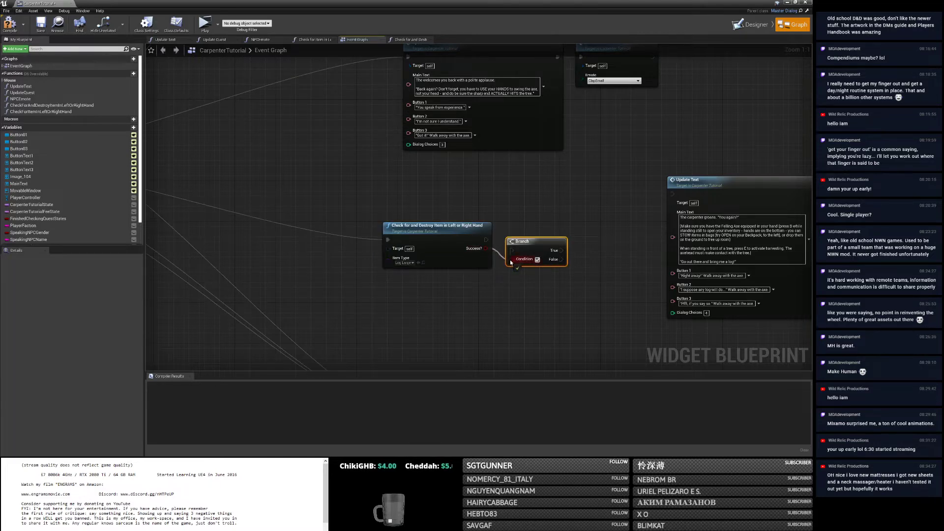
drag(486, 239, 672, 194)
mouse_move(541, 235)
mouse_down()
mouse_move(555, 231)
mouse_move(542, 243)
mouse_up()
key(Escape)
right_drag(601, 254, 458, 250)
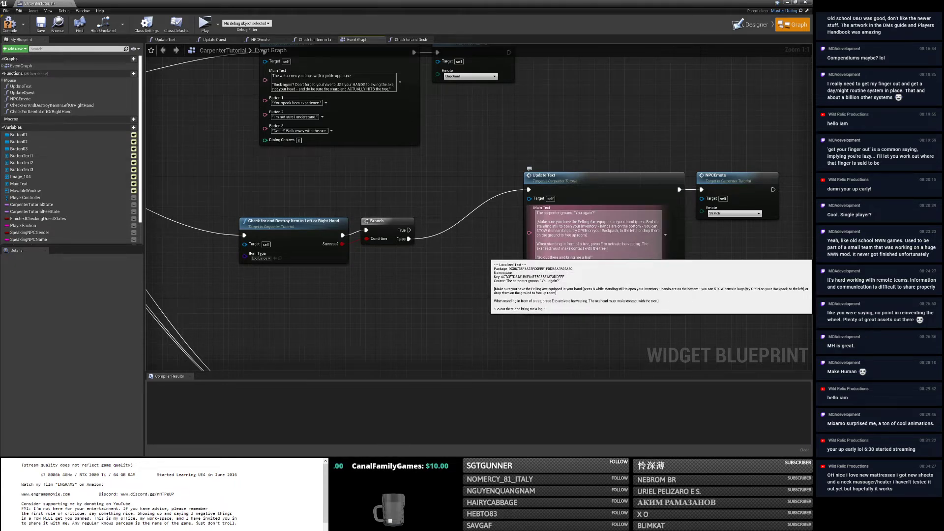
Append "A large one! You might need two hands." to the "You again?" Main Text and insert "large" before "log" in its Button 2 text.
click(594, 257)
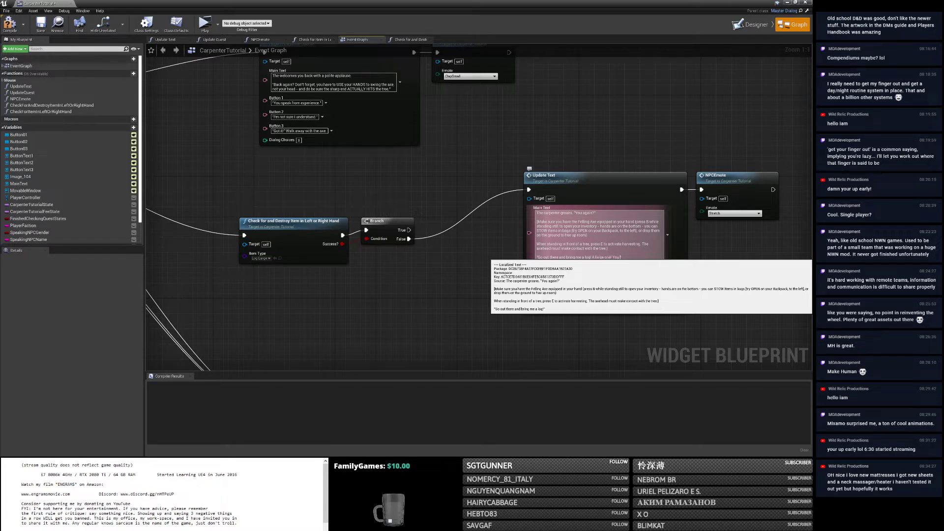
text(A large one! You might need two hands.)
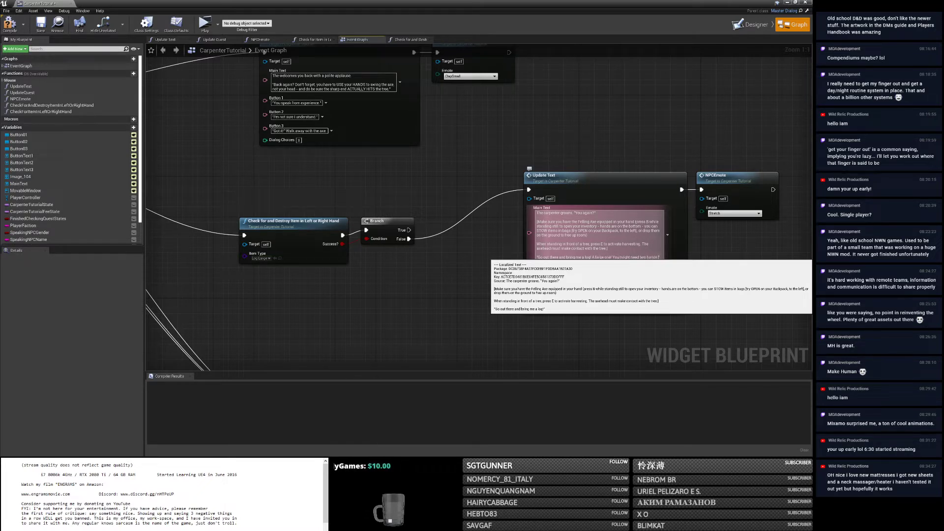
click(620, 320)
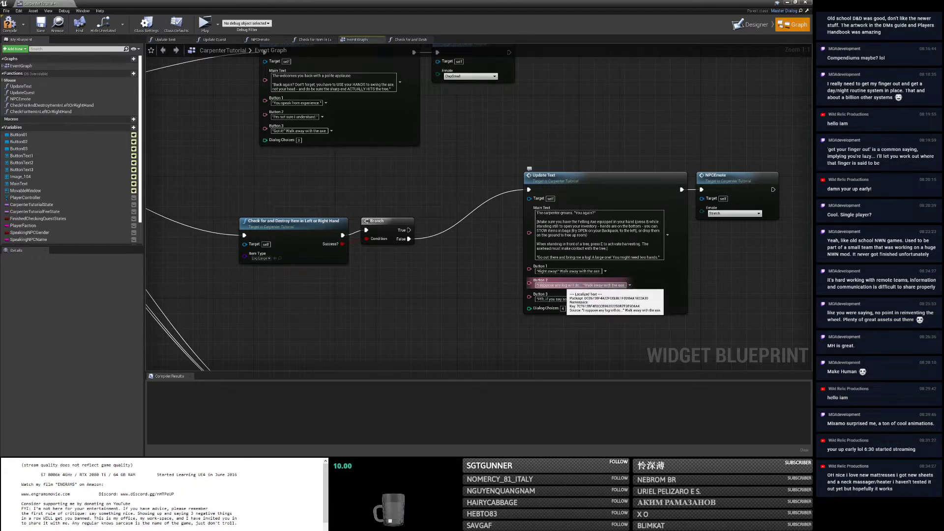
click(566, 285)
text(large)
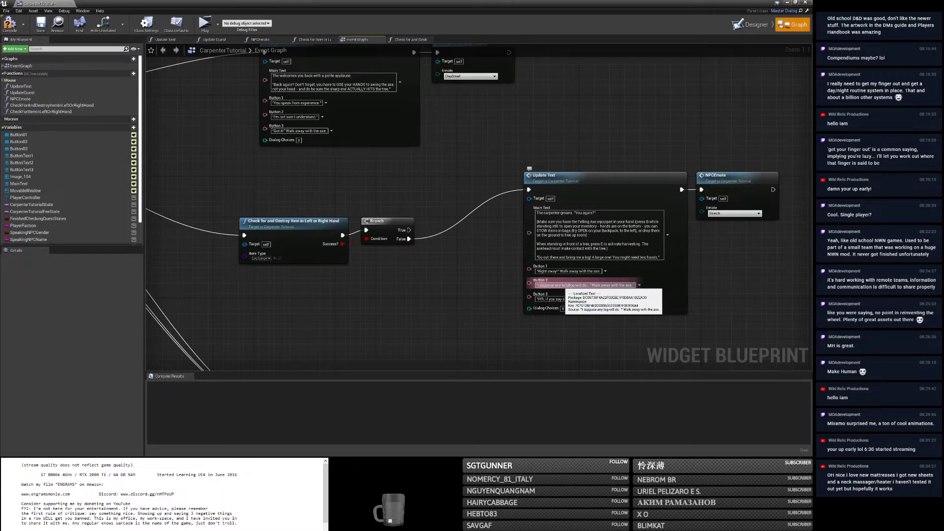
click(515, 299)
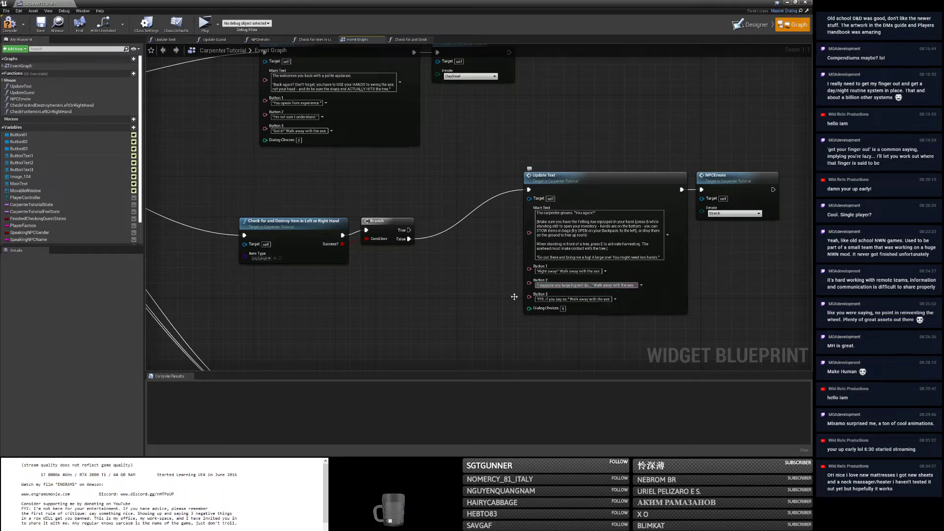
Spread the nodes out, moving the False branch's Update Text and NPCEmote down and the "polite applause" pair up.
click(301, 259)
scroll(233, 265, down, 2)
drag(427, 202, 628, 297)
drag(521, 239, 521, 280)
drag(231, 224, 359, 215)
drag(294, 103, 265, 62)
drag(417, 111, 396, 73)
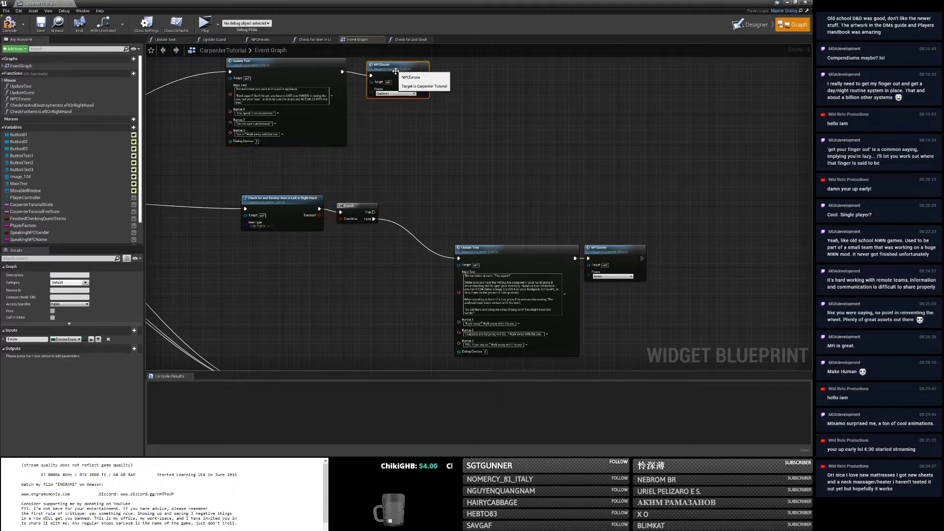
Duplicate the "You again?" Update Text and NPCEmote pair and place the copy above and beyond the original.
right_drag(505, 171, 421, 127)
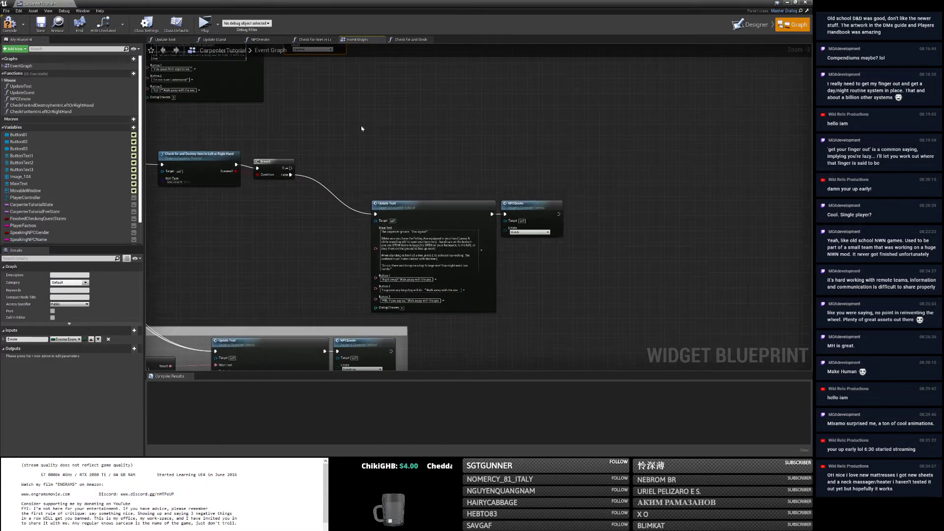
drag(421, 176, 543, 255)
right_drag(543, 255, 526, 291)
scroll(533, 125, down, 6)
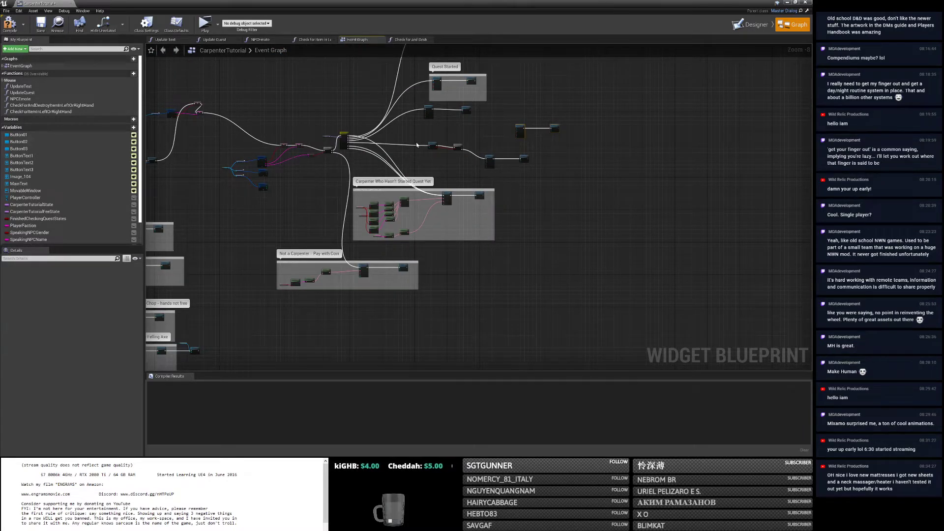
Move the log-check nodes and the two carpenter comment groups below them farther down the graph.
shift+drag(274, 183, 519, 358)
drag(430, 186, 444, 227)
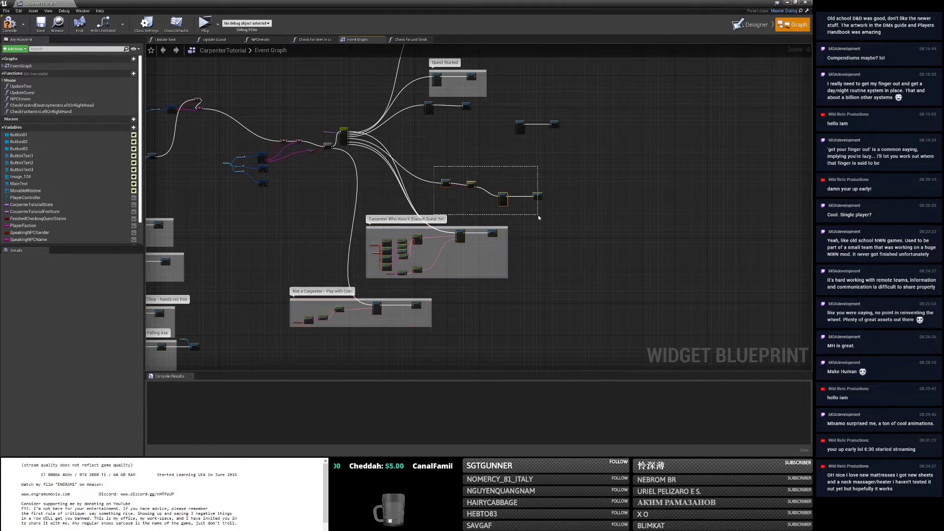
right_drag(453, 189, 497, 246)
scroll(476, 231, up, 5)
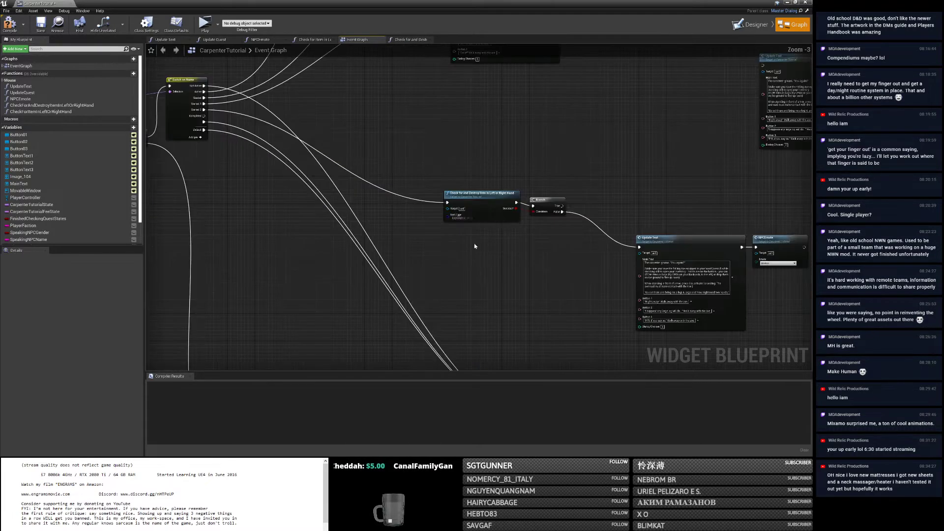
Wrap the item check and Branch nodes in a comment box titled "Check for Log".
drag(485, 179, 515, 187)
right_drag(498, 197, 357, 198)
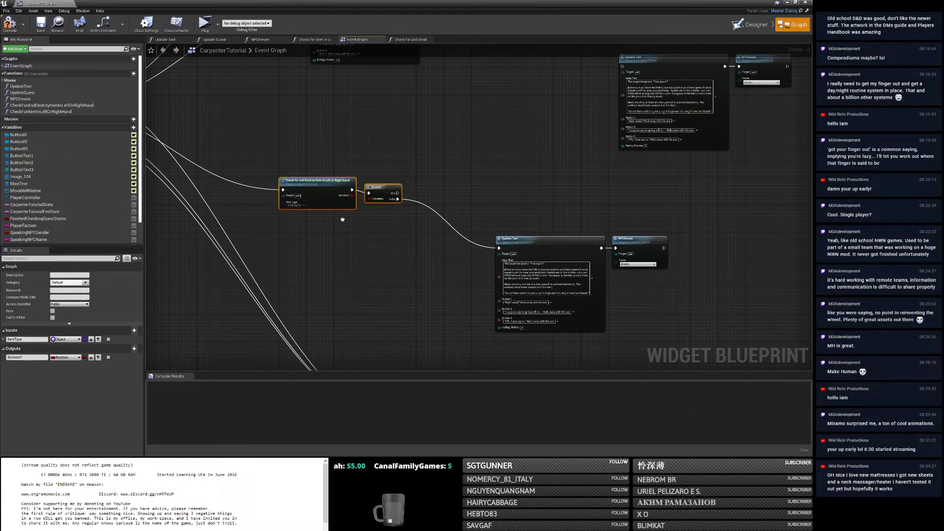
text(c)
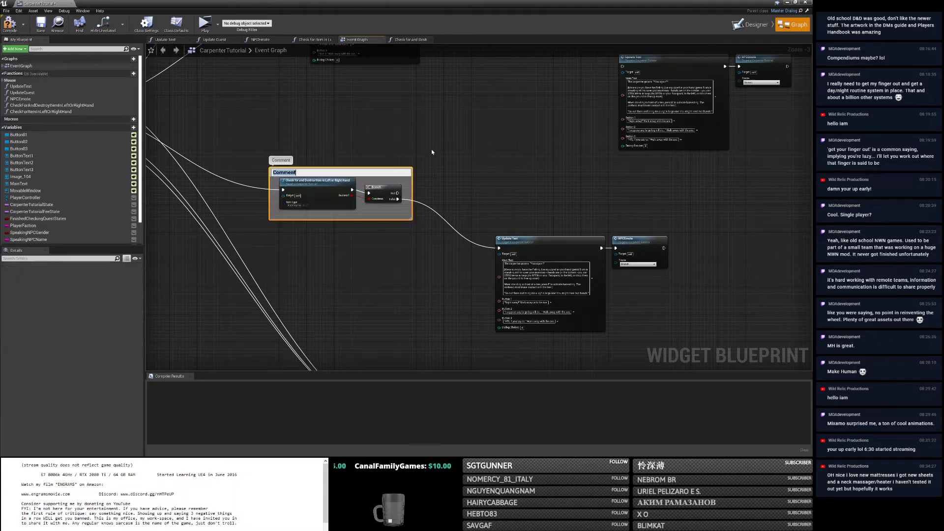
text(Check for Log)
key(Return)
Move the False-branch Update Text and NPCEmote closer to the Branch, and connect its True output to the duplicated Update Text.
drag(432, 151, 655, 317)
drag(568, 246, 516, 218)
right_drag(419, 181, 355, 262)
drag(336, 273, 557, 146)
Set the emote of the duplicated NPCEmote node on the True branch to Cheer.
right_drag(567, 194, 473, 221)
scroll(473, 219, up, 3)
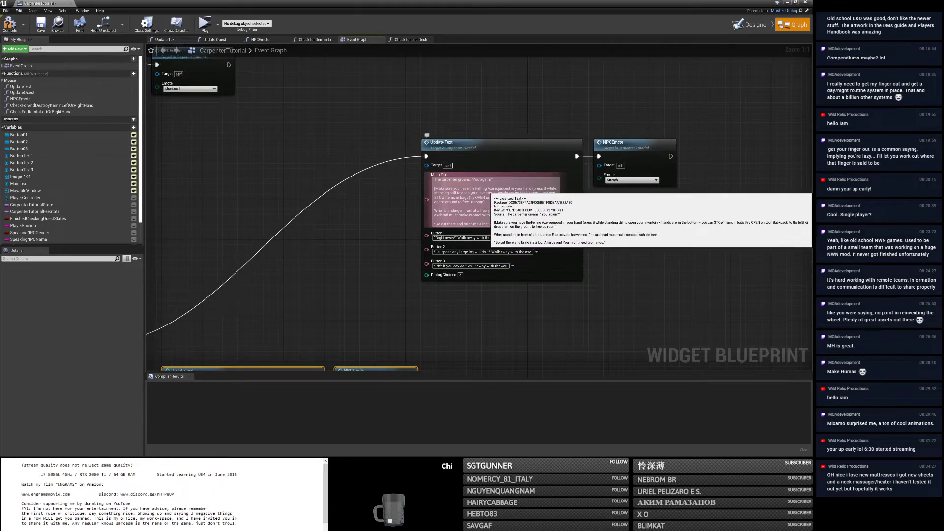
click(631, 180)
scroll(639, 220, down, 2)
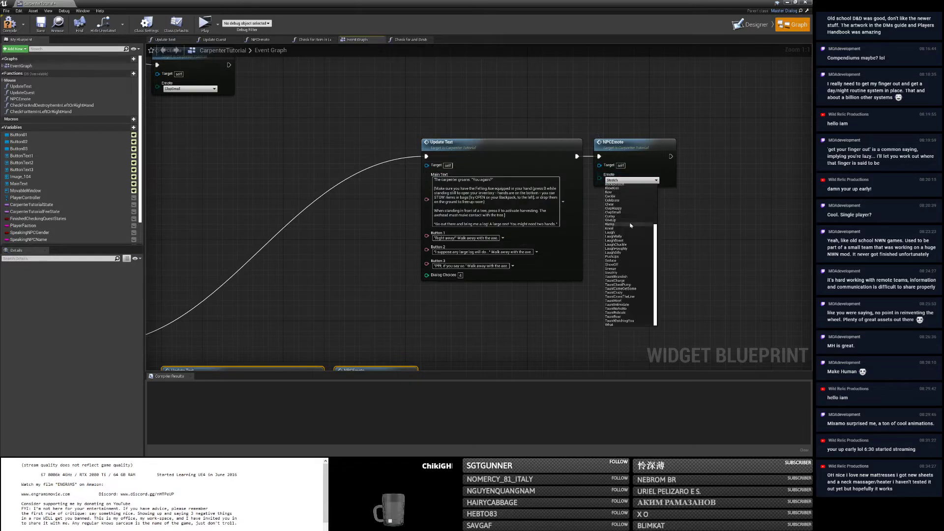
scroll(635, 284, up, 2)
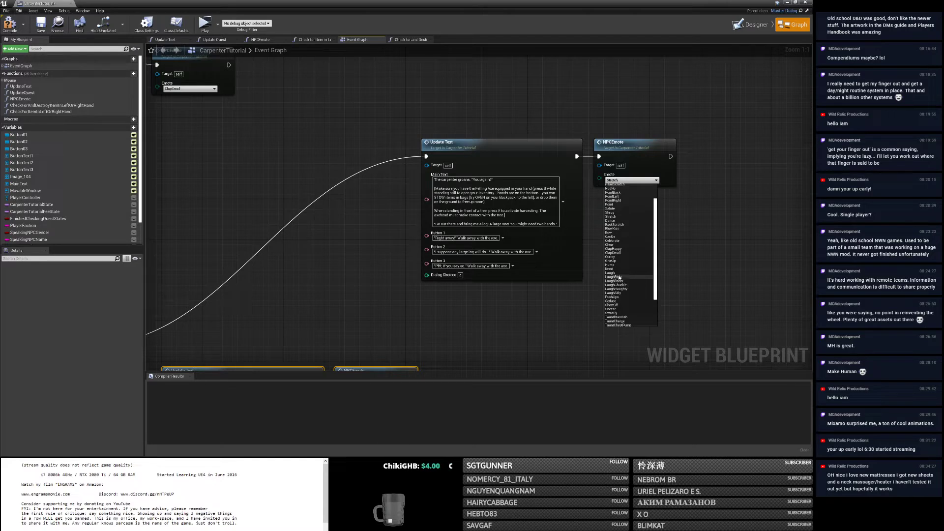
click(614, 245)
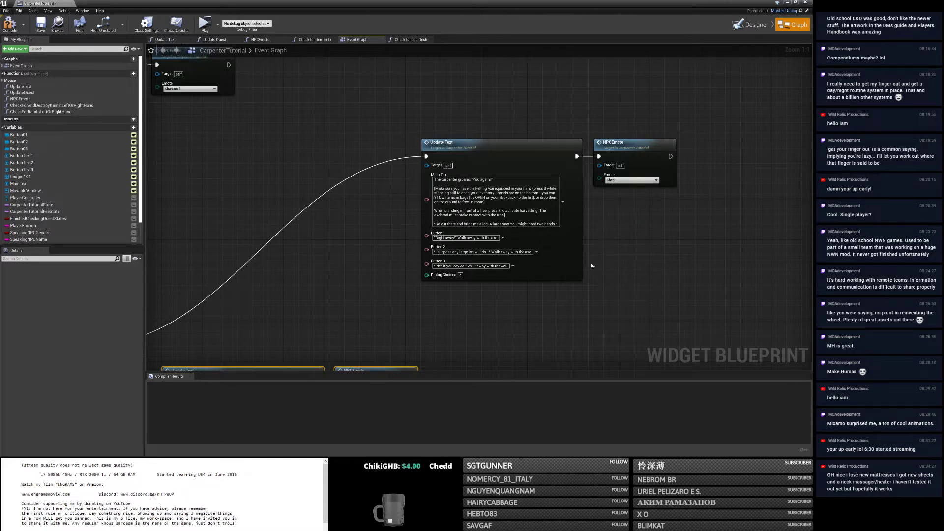
Open the True branch's Main Text with 'With a hearty "huzzah," the carpenter cheers for your minor accomplishment.' and delete the bracketed harvesting instructions.
drag(492, 180, 433, 180)
text(Wil)
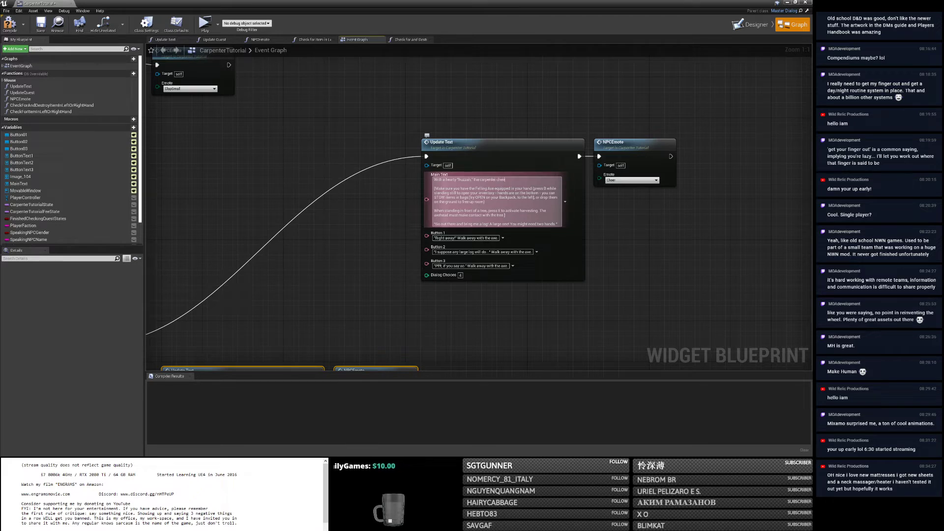
text(for your minor accomplishment.)
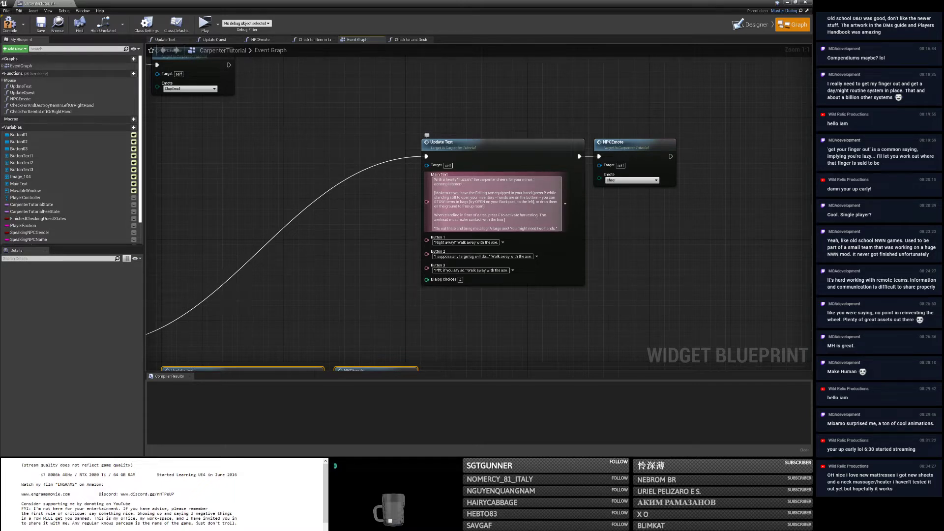
right_drag(601, 238, 529, 238)
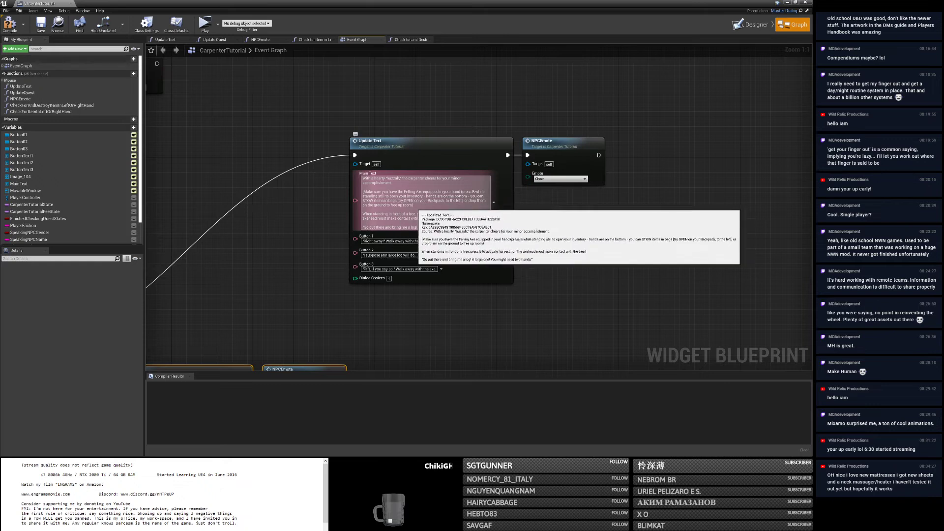
drag(436, 219, 350, 192)
key(BackSpace)
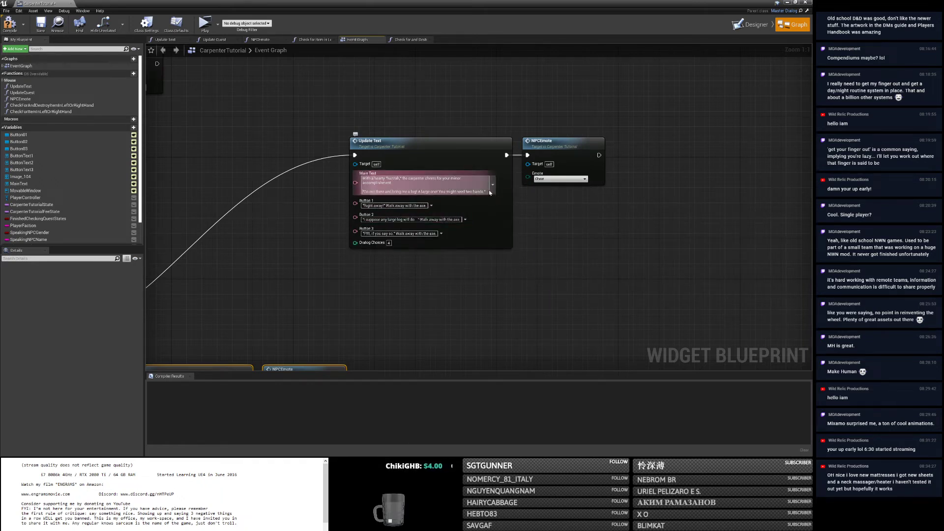
Replace the Main Text's last paragraph with "You've done what many said could never be done. Now, I ask of you the impossible.".
drag(489, 192, 363, 191)
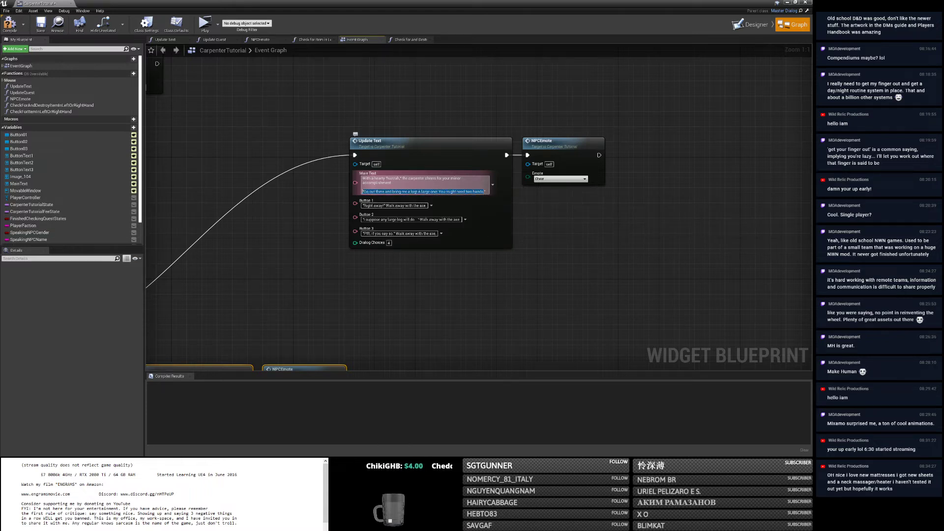
text(You've)
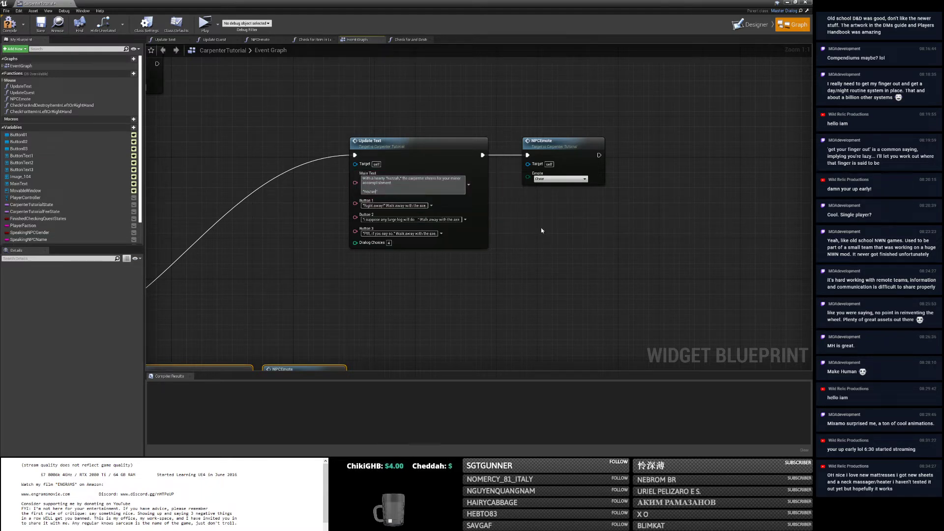
text( done wiat mad)
text(y said could never be done. Now, I ask of you the impossible.")
Add a new paragraph reading 'His sarcasm is absolutely dripping.' to the Main Text after a blank line.
key(shift+Return)
key(shift+Return)
text(His sarcasm is absolute)
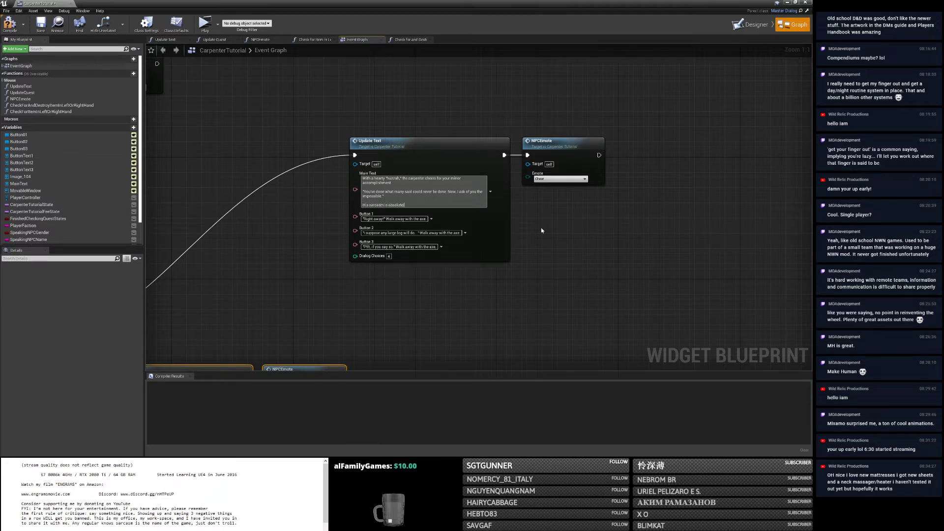
text(ly dripping.)
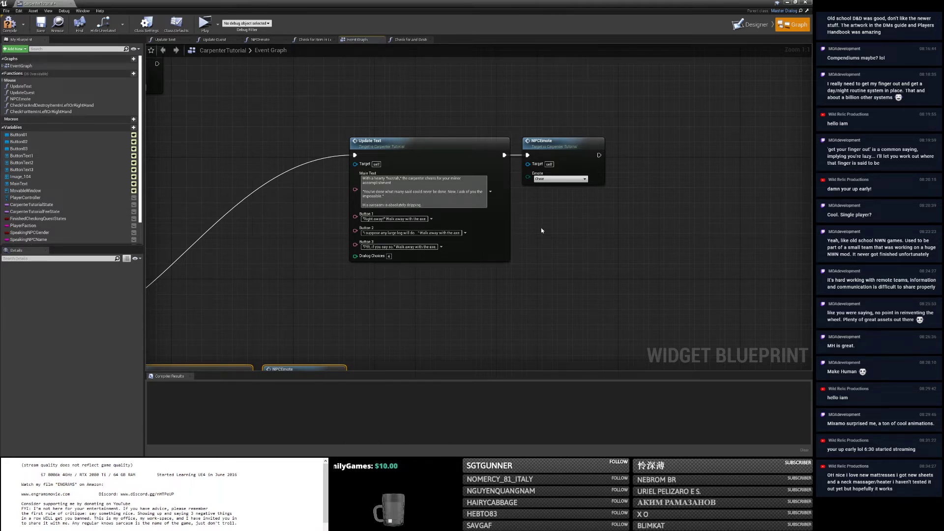
End the Main Text with "Take this splitting axe and use it how only you know how. Perhaps if the log is on the ground first?".
key(shift+Return)
key(shift+Return)
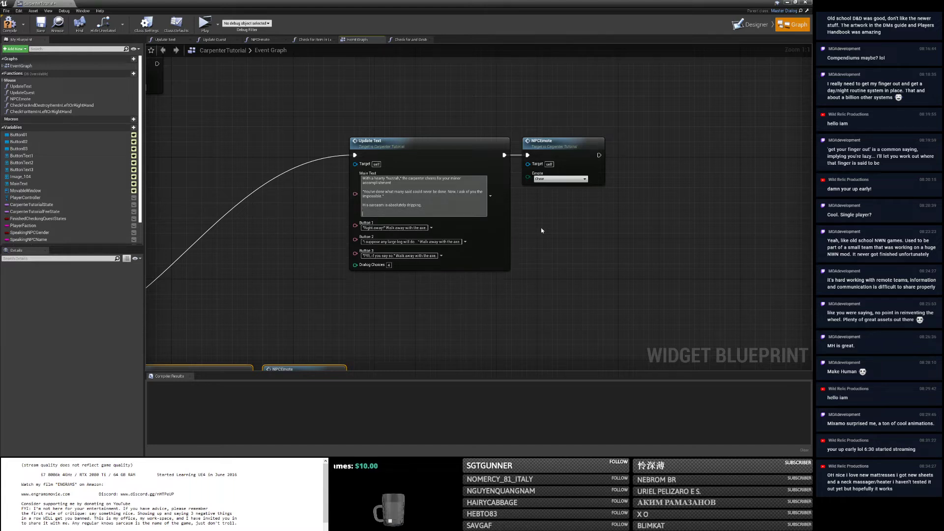
text("Take this splitting axe and use it ho)
text(w onl)
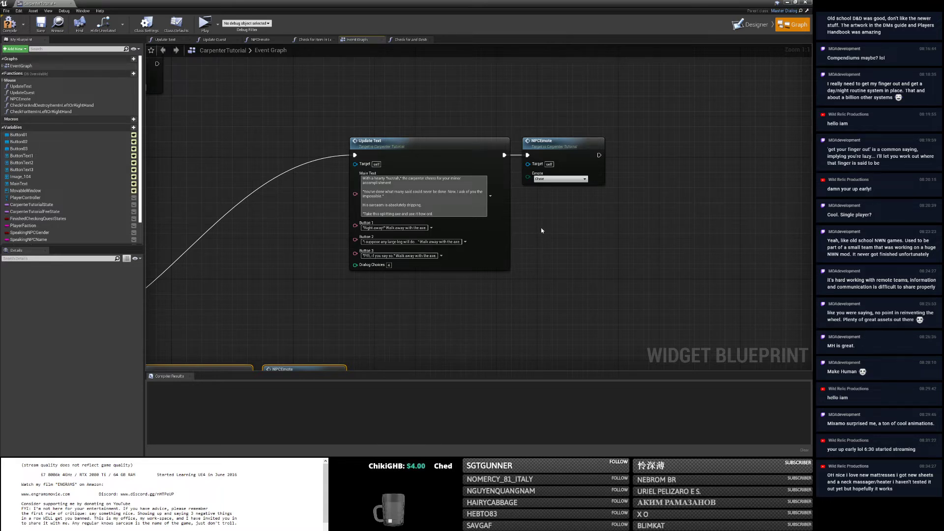
text(y you)
text( car)
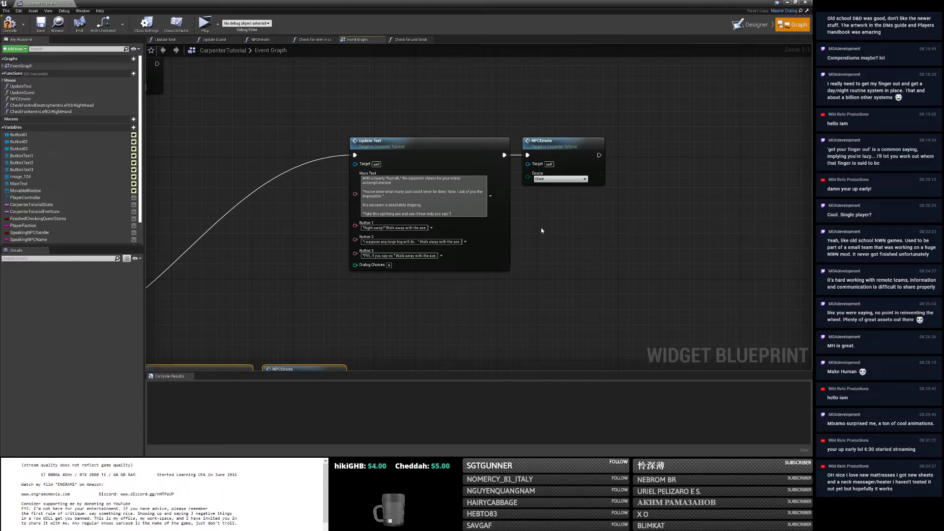
text(no)
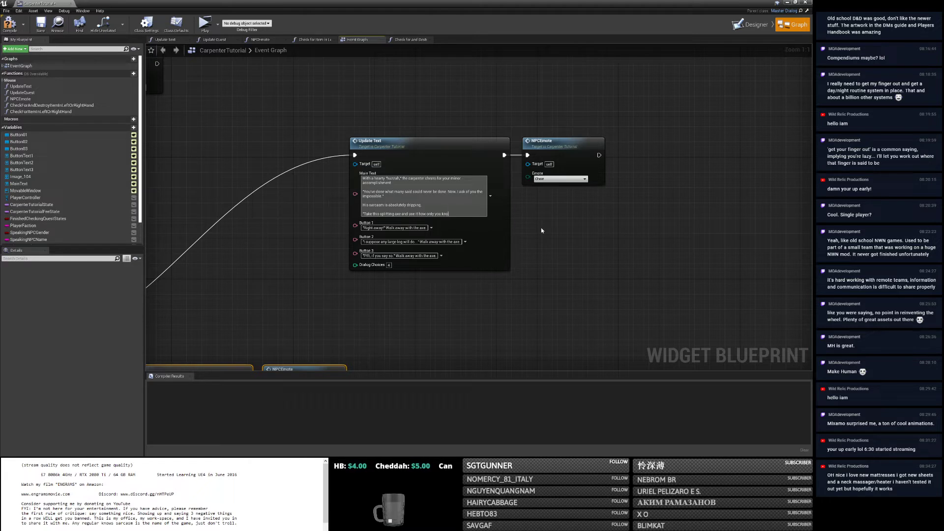
text(w how. Perhaps if the log)
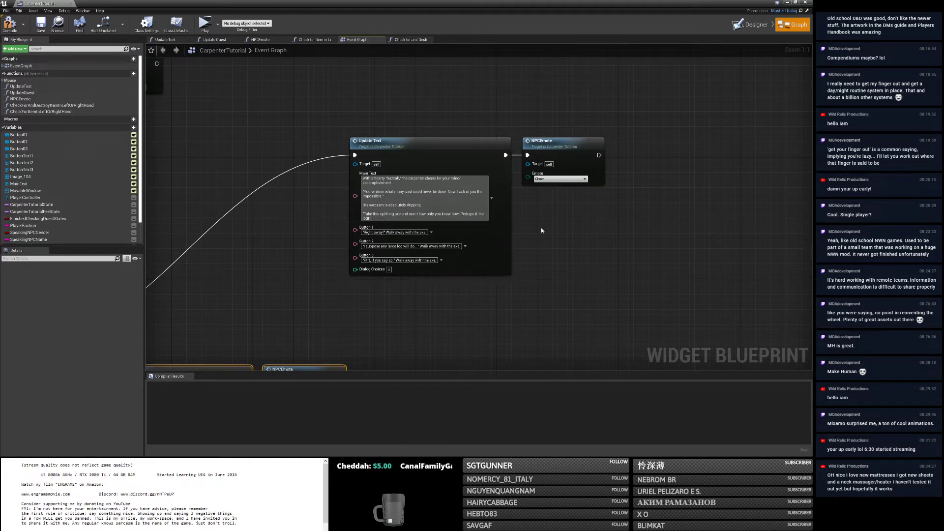
text( is on the gr)
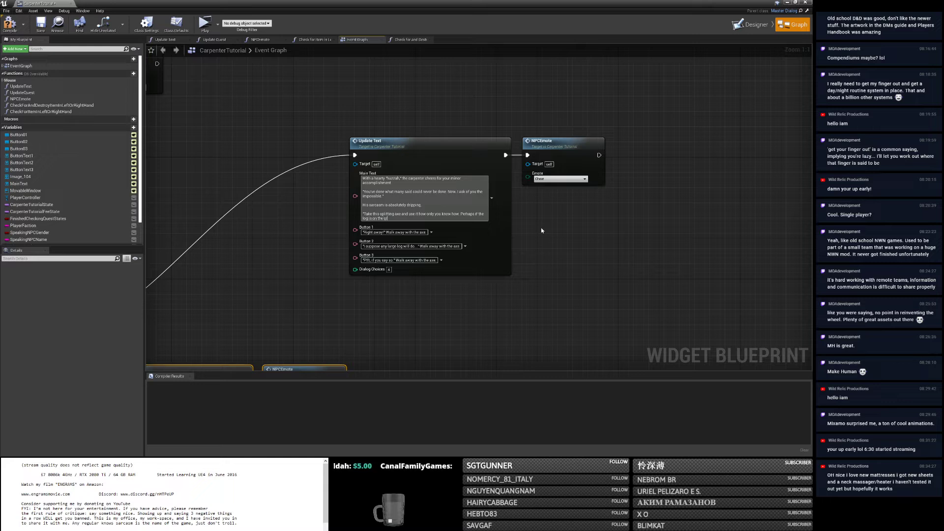
text(ound first?")
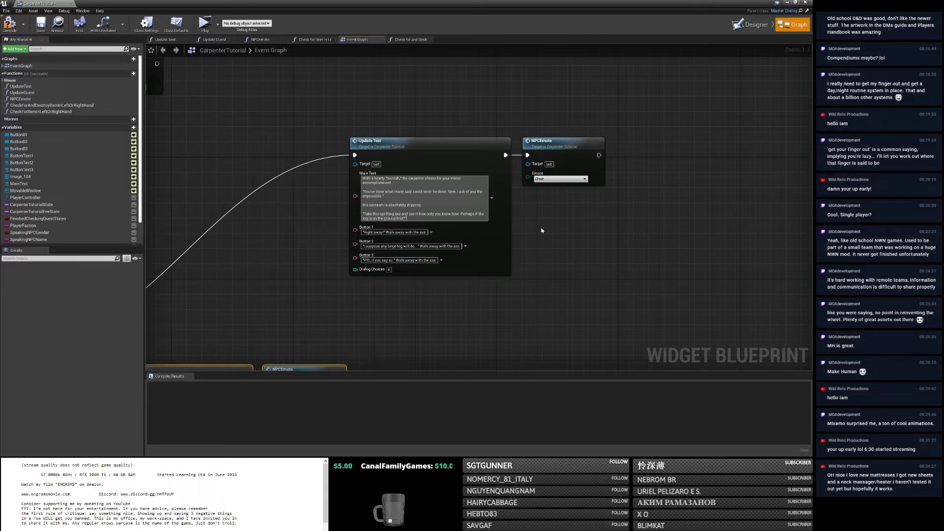
Replace the Button 1 text of the True-branch Update Text node with '"Hm..." Accept the splitting axe.'.
double_click(422, 232)
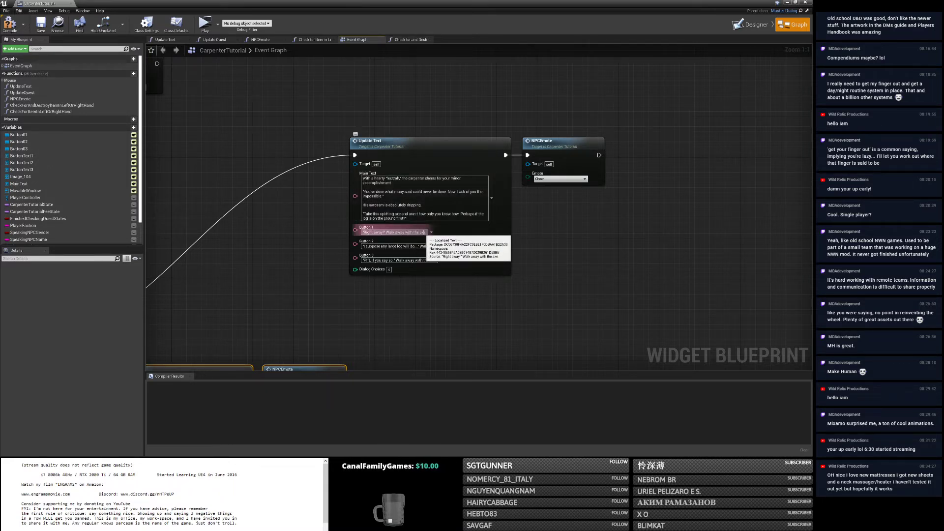
key(ctrl+a)
key(BackSpace)
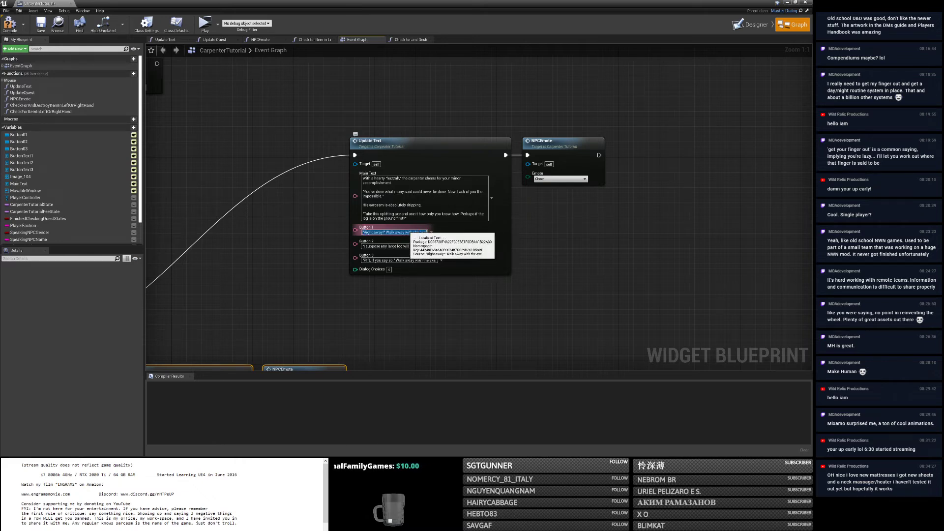
key(Return)
text("Hmmm)
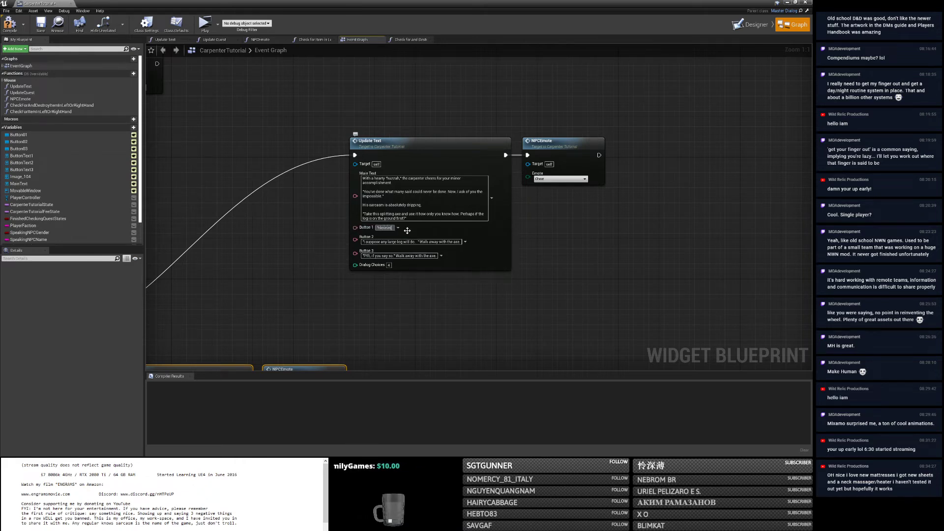
key(BackSpace)
key(BackSpace)
key(BackSpace)
text(mm)
key(BackSpace)
key(BackSpace)
text(..." Accept the)
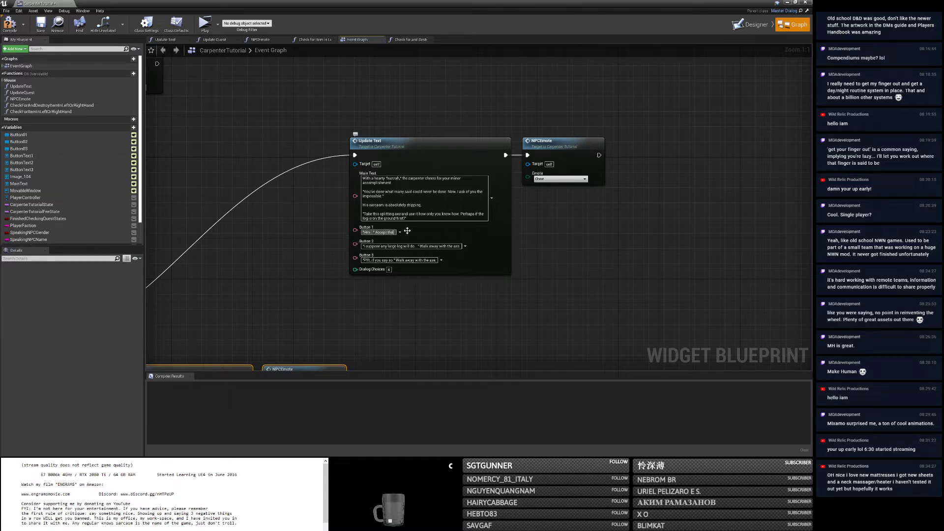
text( splitting axe)
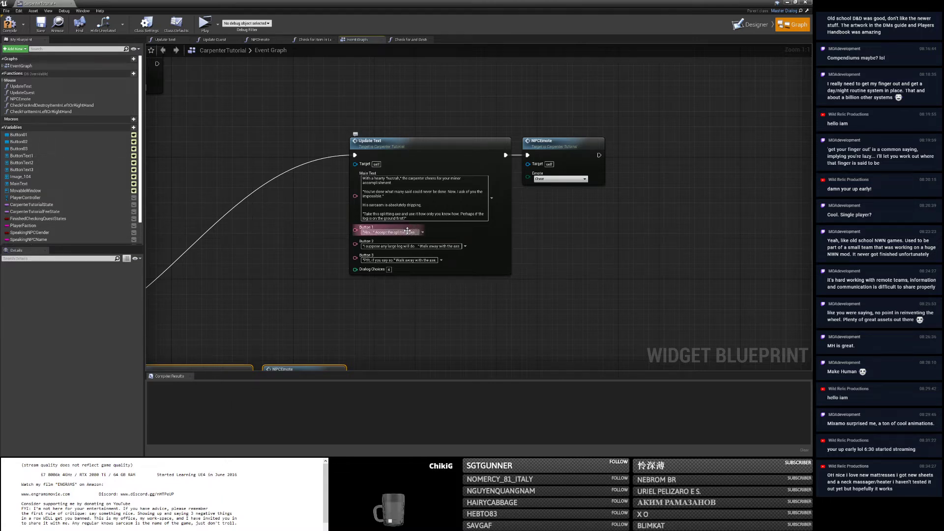
text(.)
key(Return)
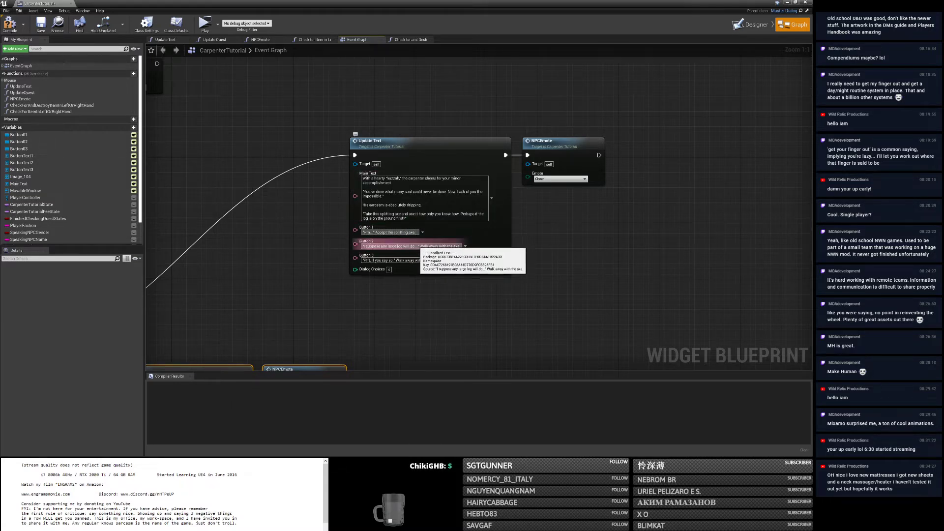
Rewrite the Button 2 text of the same Update Text node as '"I sense a note of sarcasm." Take the axe.'.
click(414, 246)
key(BackSpace)
key(BackSpace)
key(BackSpace)
key(BackSpace)
key(BackSpace)
key(BackSpace)
key(BackSpace)
key(BackSpace)
key(BackSpace)
key(BackSpace)
key(BackSpace)
key(BackSpace)
key(BackSpace)
key(BackSpace)
key(BackSpace)
key(BackSpace)
key(BackSpace)
key(BackSpace)
key(BackSpace)
key(BackSpace)
key(BackSpace)
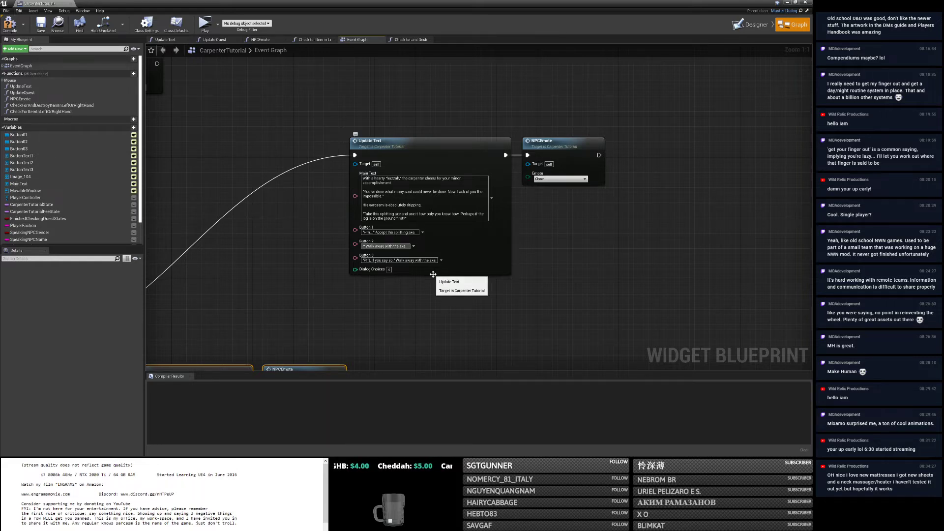
text(I sense a)
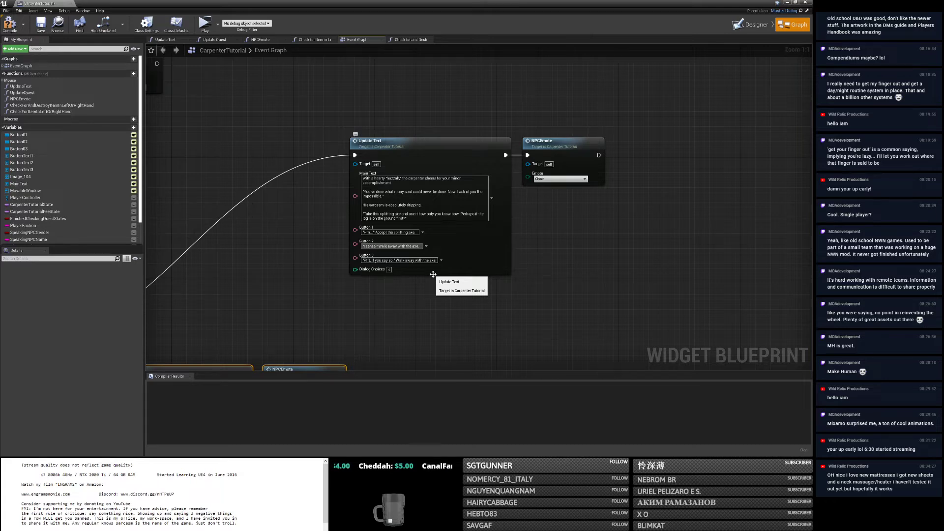
text( note of)
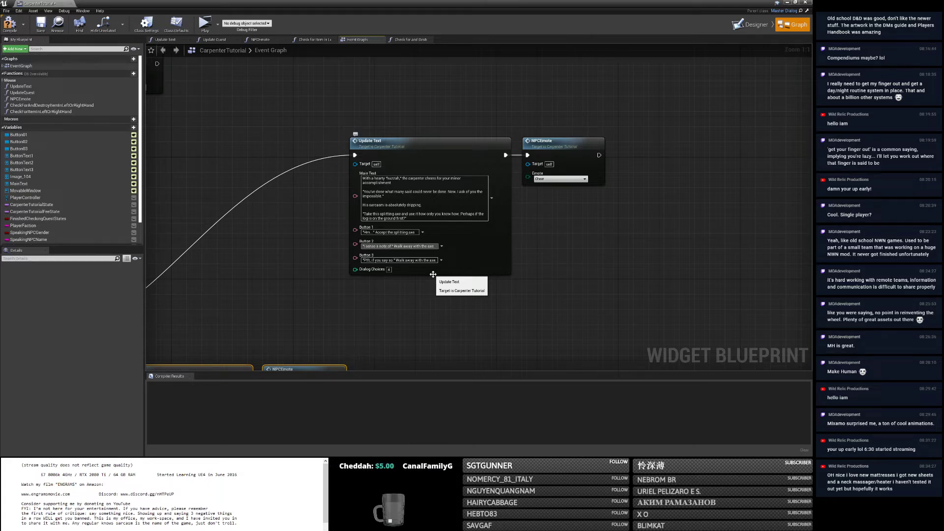
text( sarcasm.)
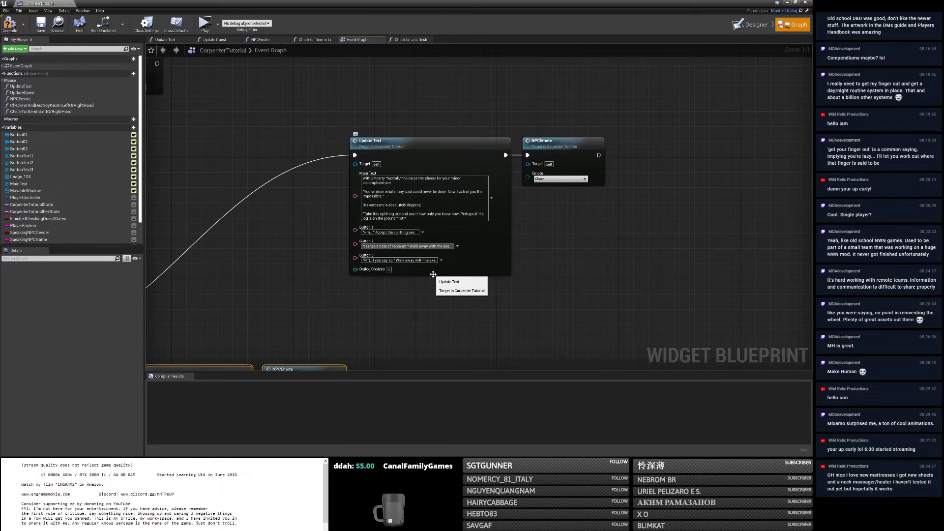
drag(410, 246, 455, 244)
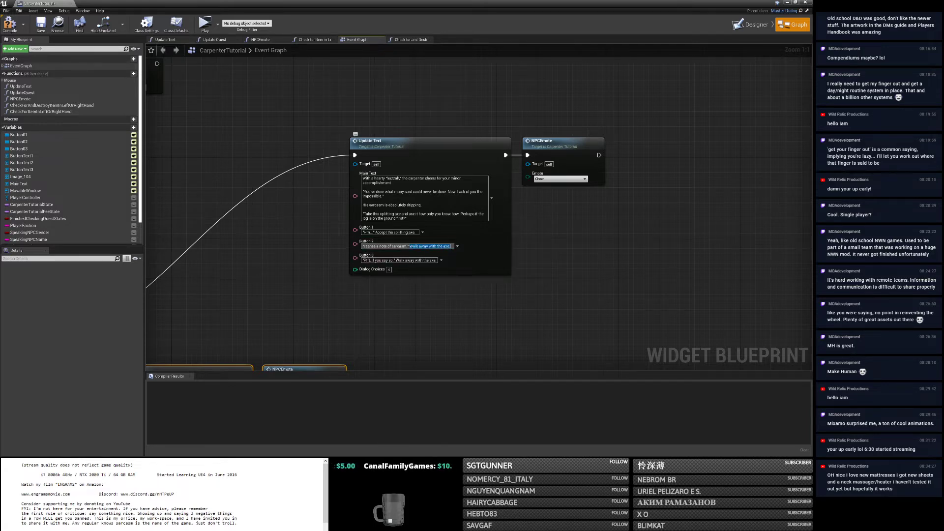
text(Take the axe)
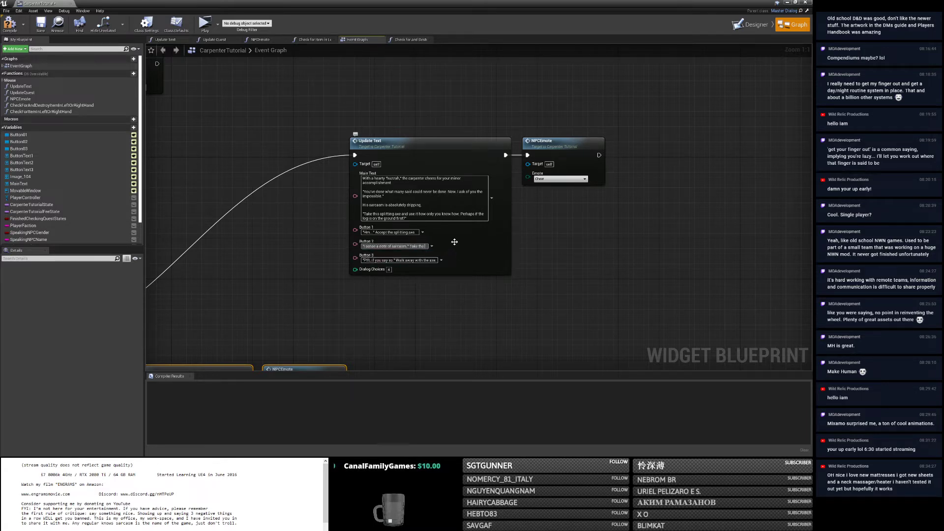
key(Return)
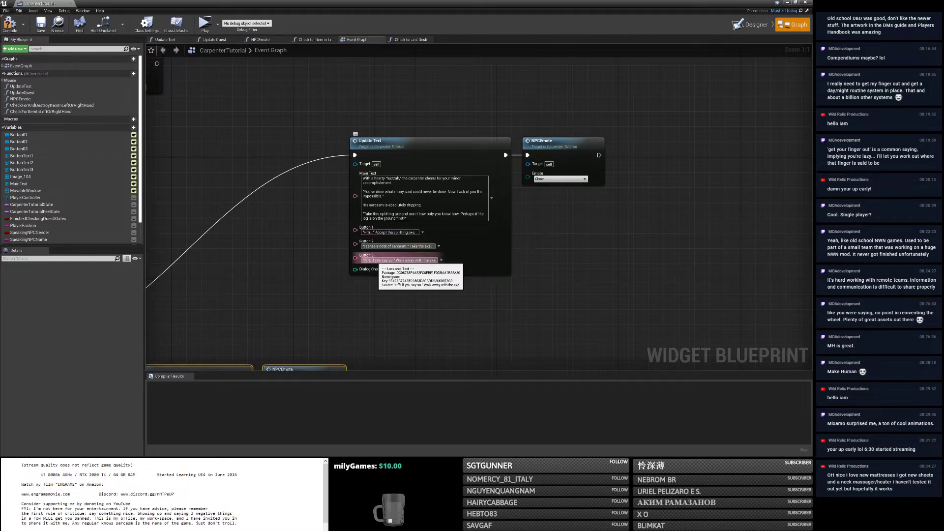
Set Button 3 to '"I guess I really don't have a choice here, do I?" Walk away with the axe.' and Dialog Choices to 5.
drag(394, 260, 363, 260)
key(BackSpace)
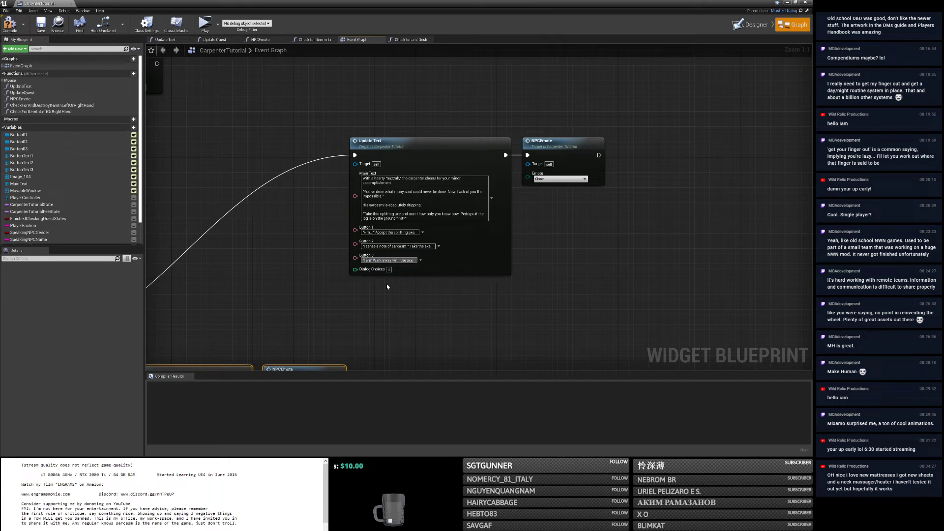
text(I guess I really don't)
text( have a choice)
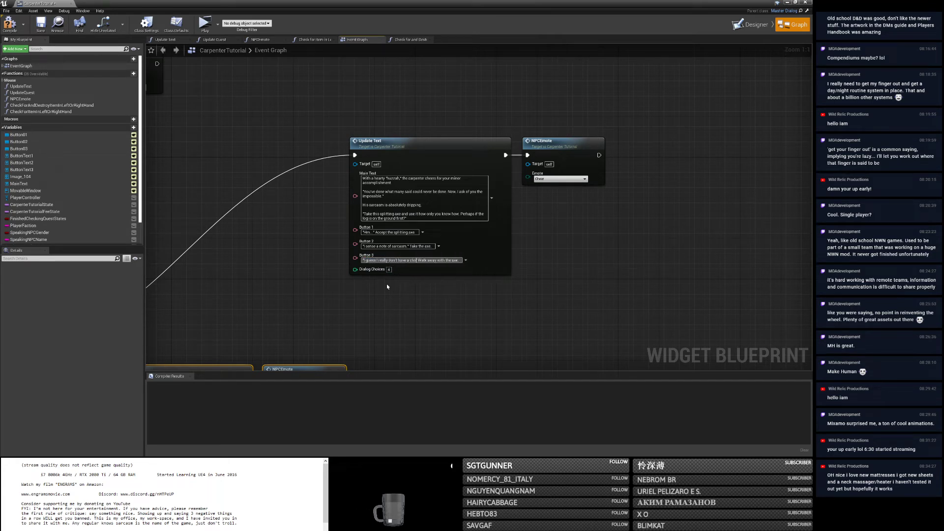
text( here, do I?)
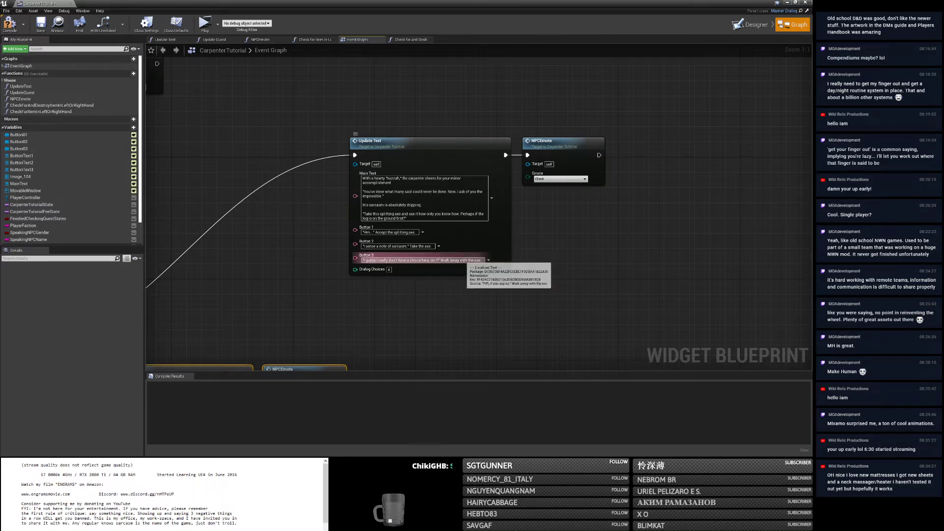
key(ctrl+a)
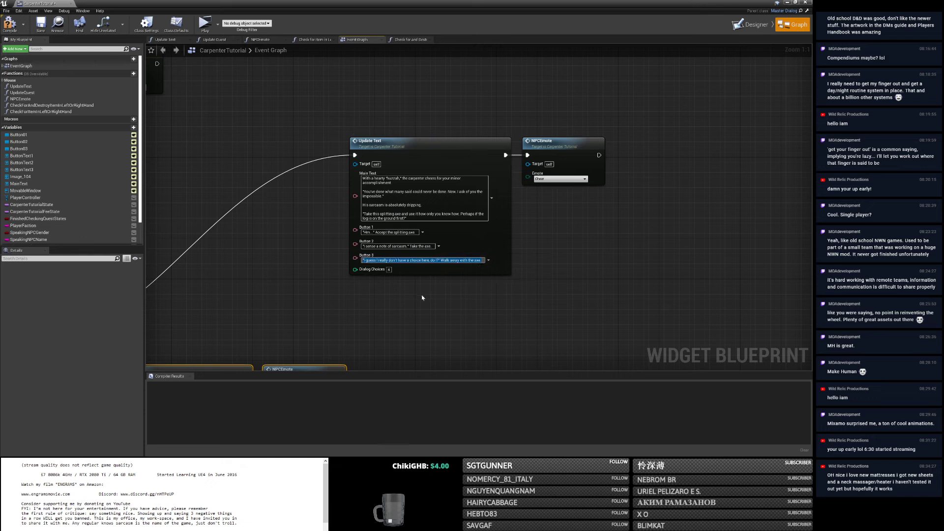
click(388, 271)
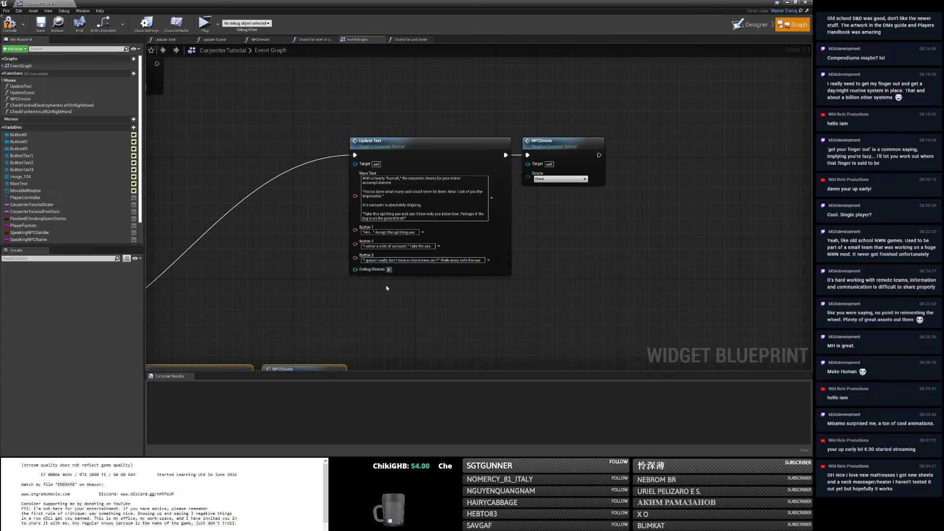
text(3)
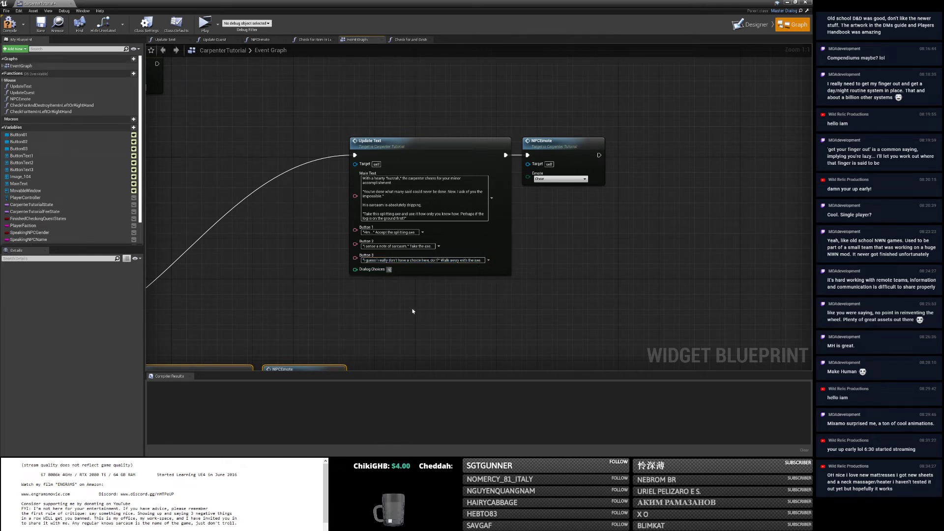
Rewrite Button 2 of the True-branch Update Text node as '"I sense a note of sarcasm. Let me drop the log, first." Come back when your hands are free.'.
right_drag(444, 293, 414, 271)
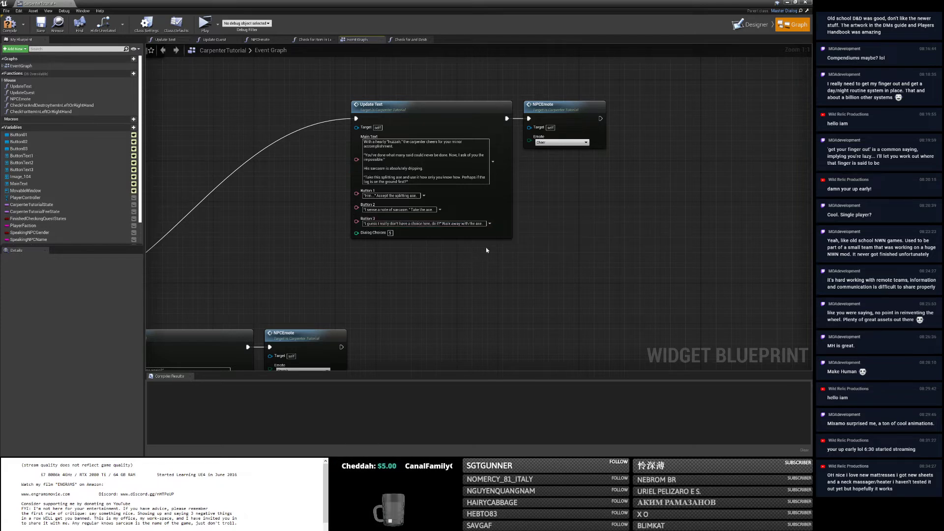
scroll(462, 226, down, 5)
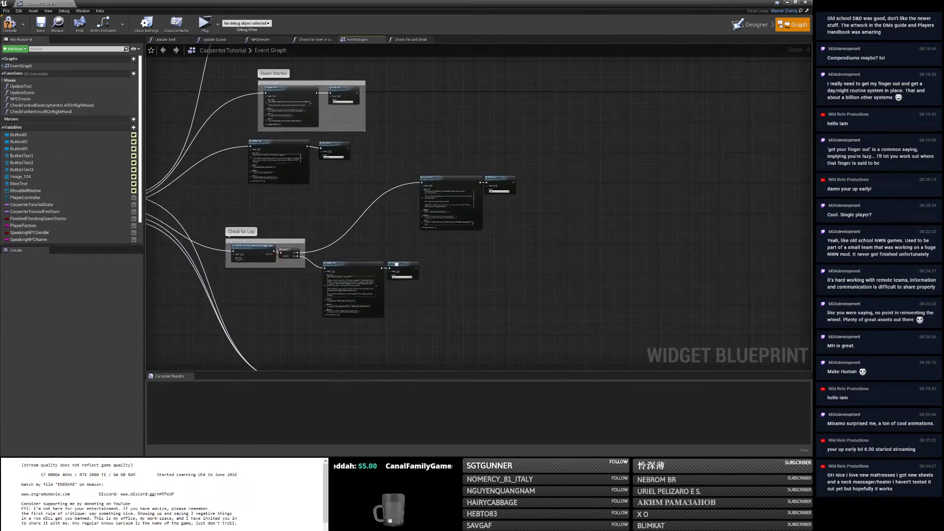
scroll(436, 224, up, 4)
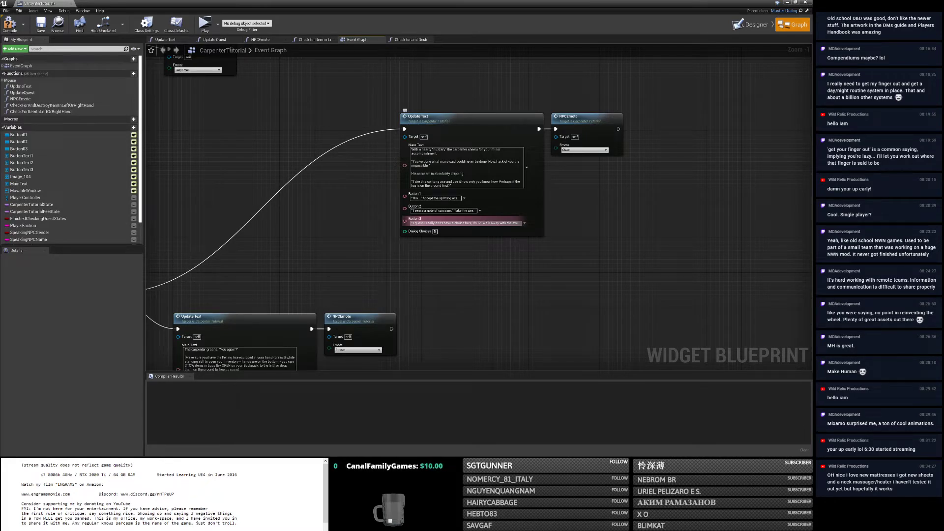
scroll(468, 230, up, 1)
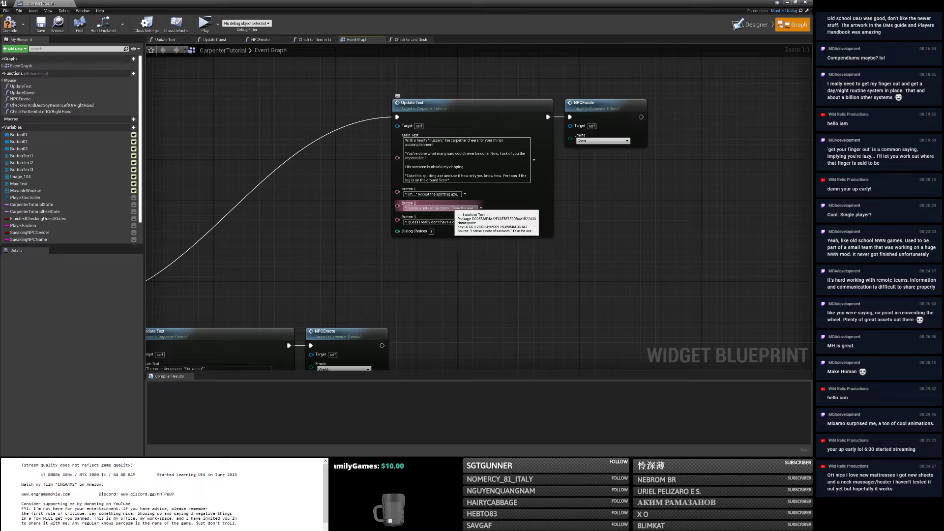
drag(451, 207, 493, 206)
key(BackSpace)
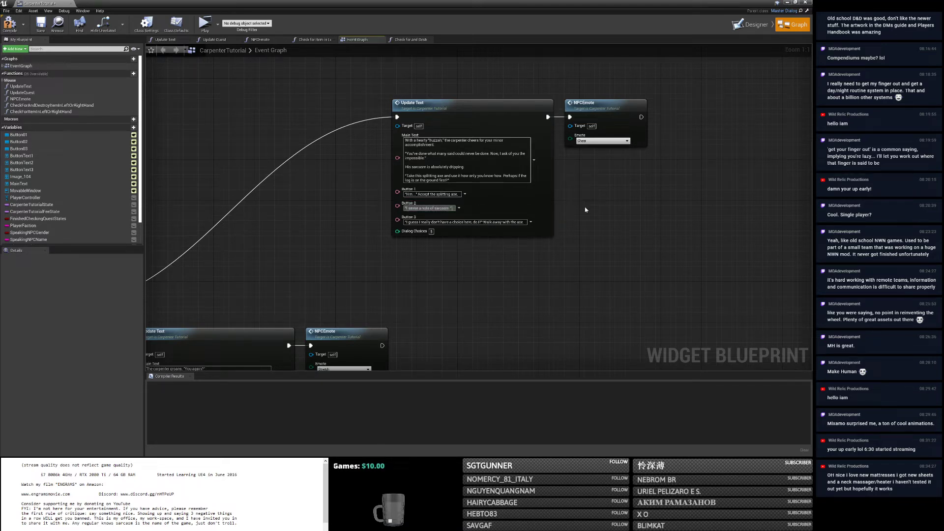
text(Let me put this)
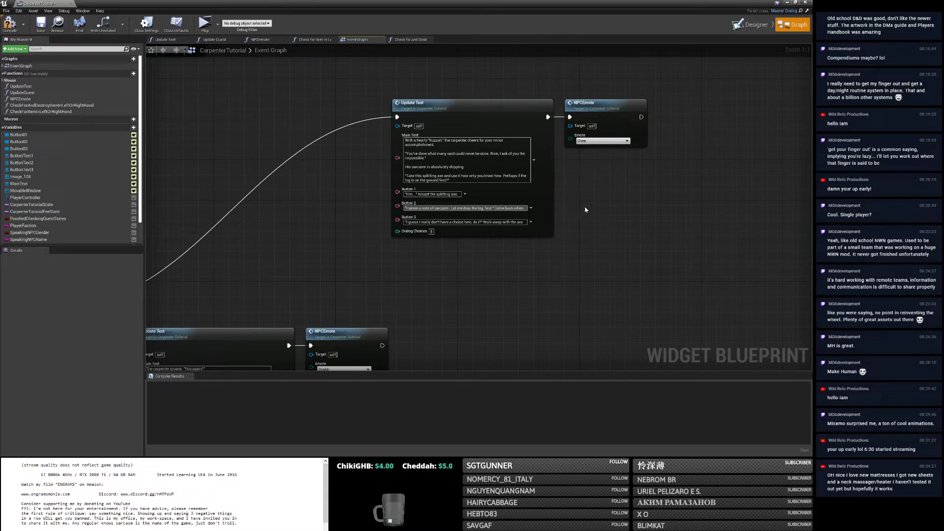
text(your hands are free)
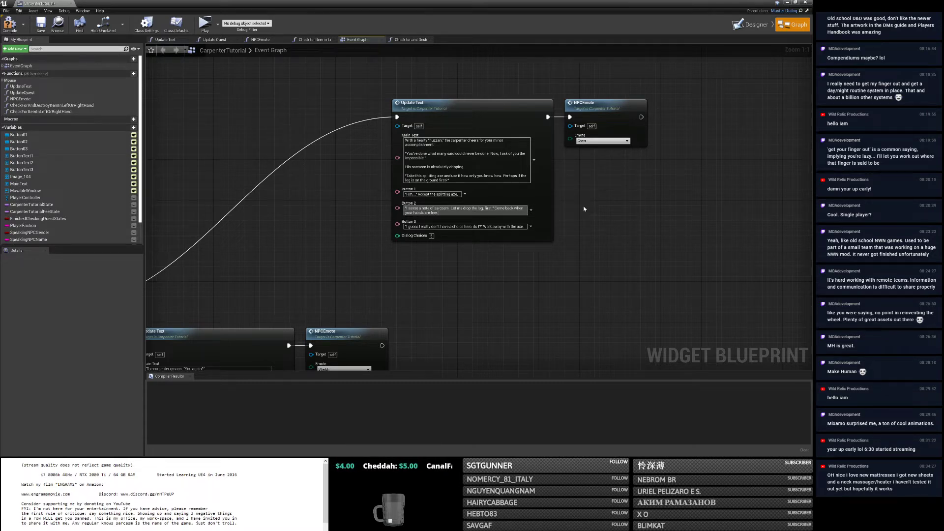
Rewrite Button 3 of the same Update Text node as '"You know what? I'm keeping the log." Walk away with the log.'.
click(489, 226)
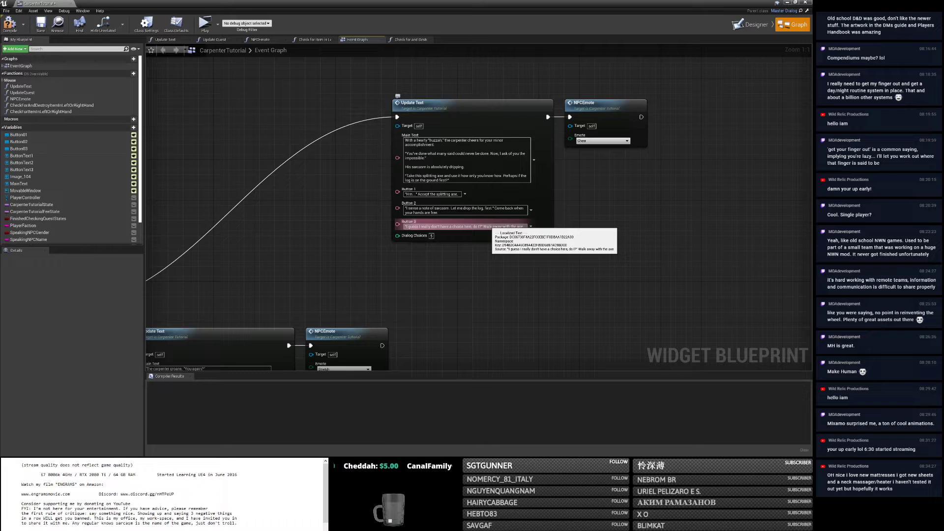
click(489, 226)
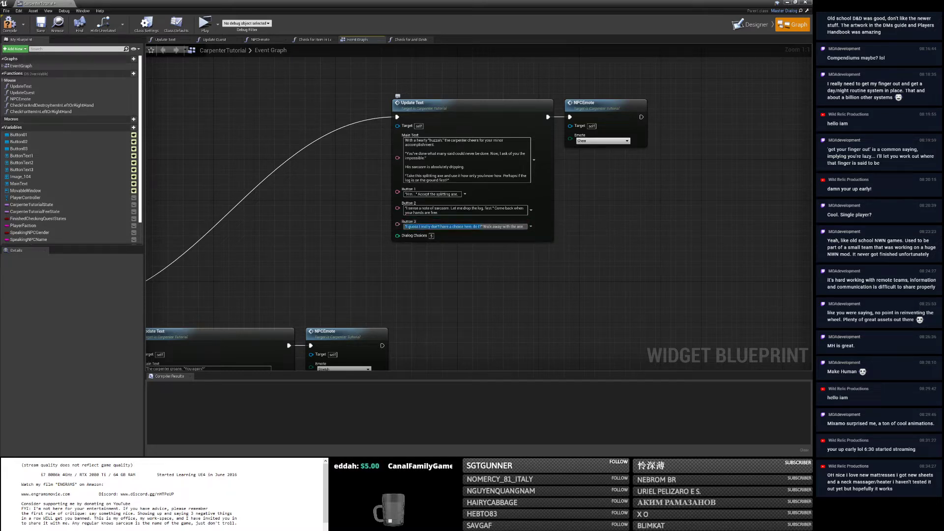
text("You know.")
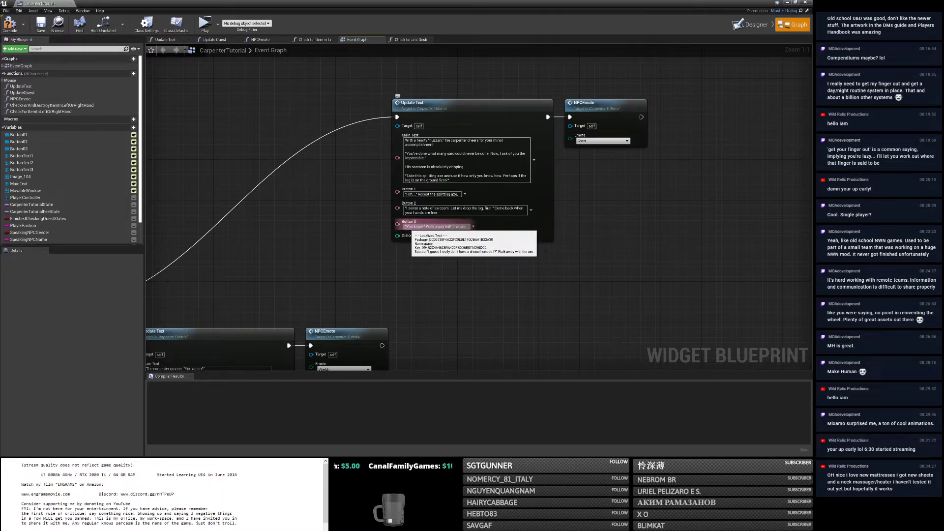
text('m keeping the log)
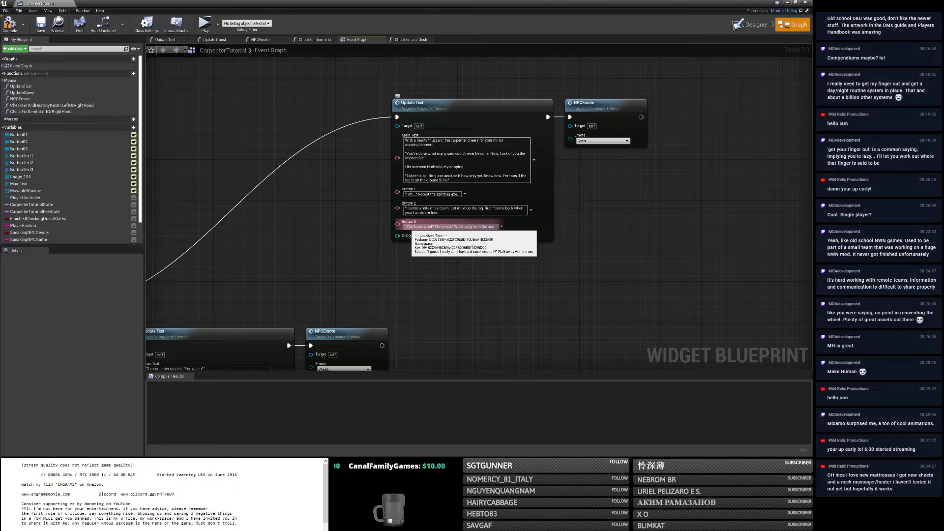
key(Return)
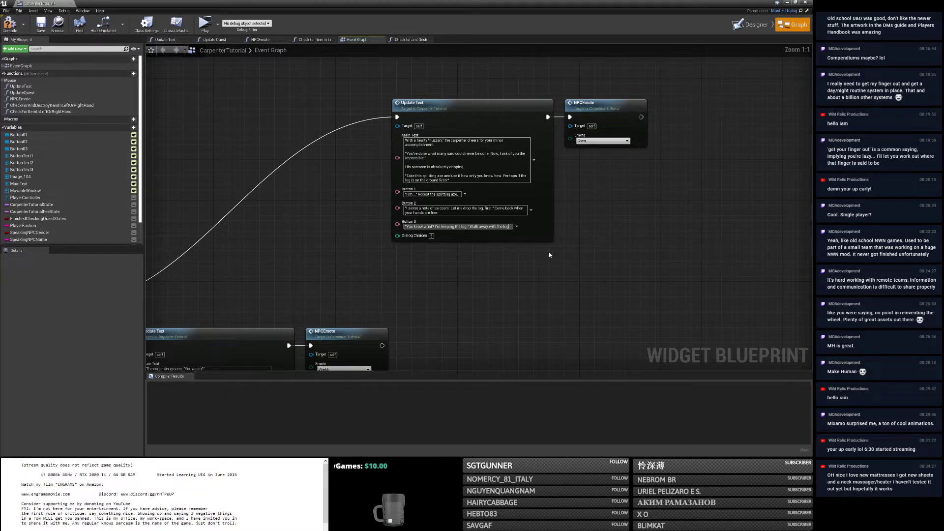
Review the Check for Log branches and the earlier quest dialogue groups in the event graph.
right_drag(548, 252, 540, 253)
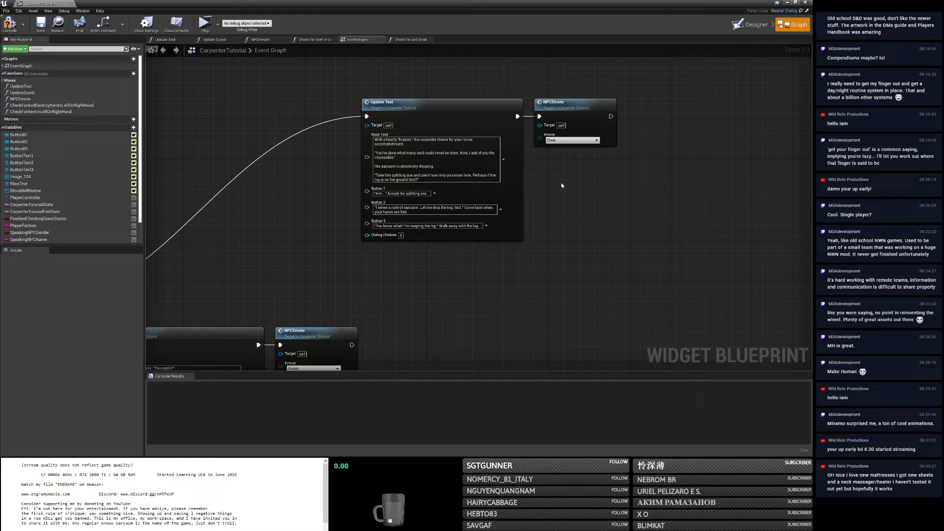
scroll(543, 187, down, 5)
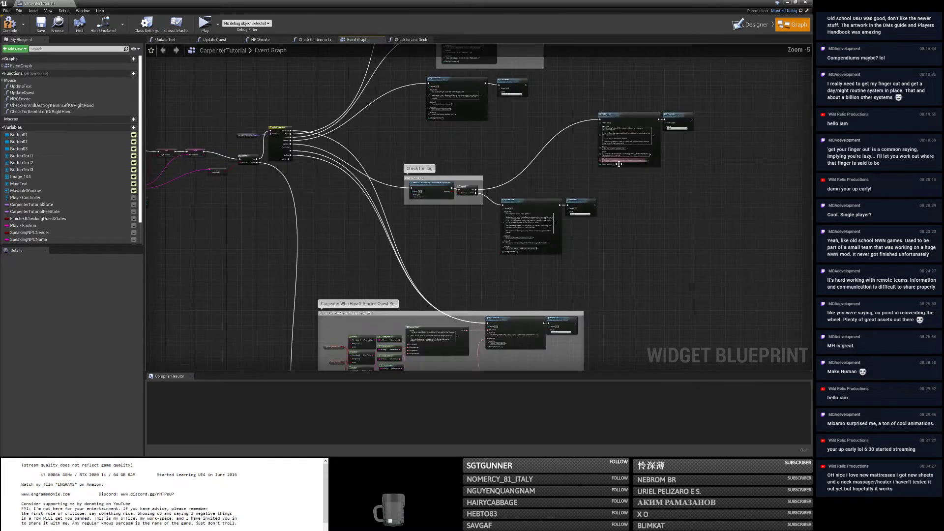
right_drag(579, 171, 563, 161)
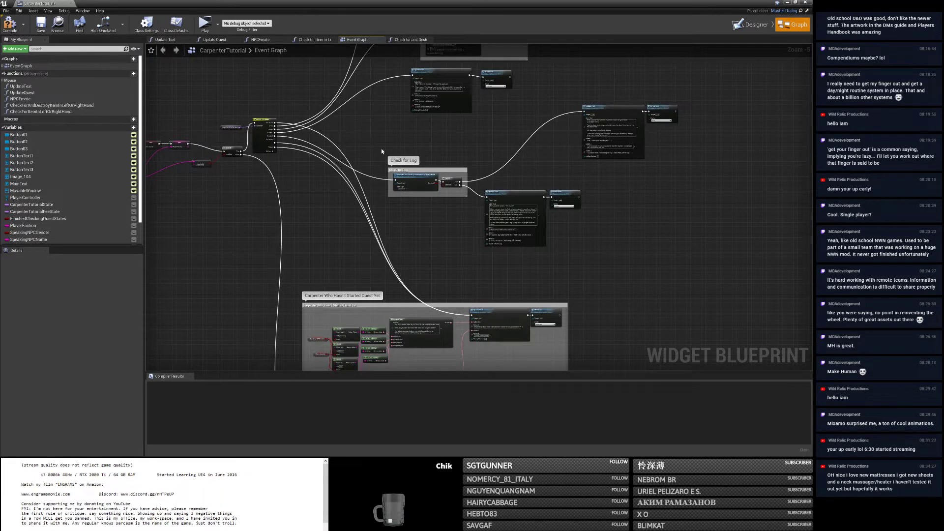
scroll(585, 153, up, 3)
scroll(585, 153, down, 2)
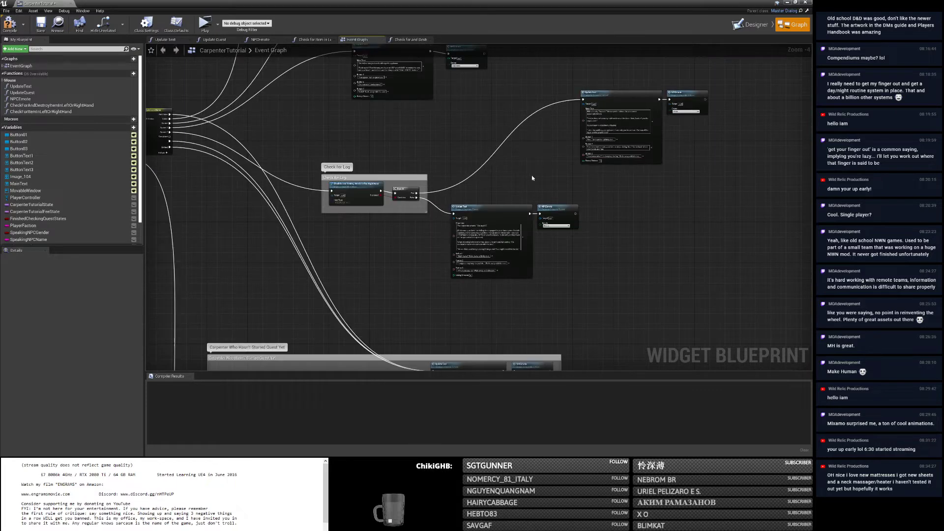
right_drag(400, 160, 460, 256)
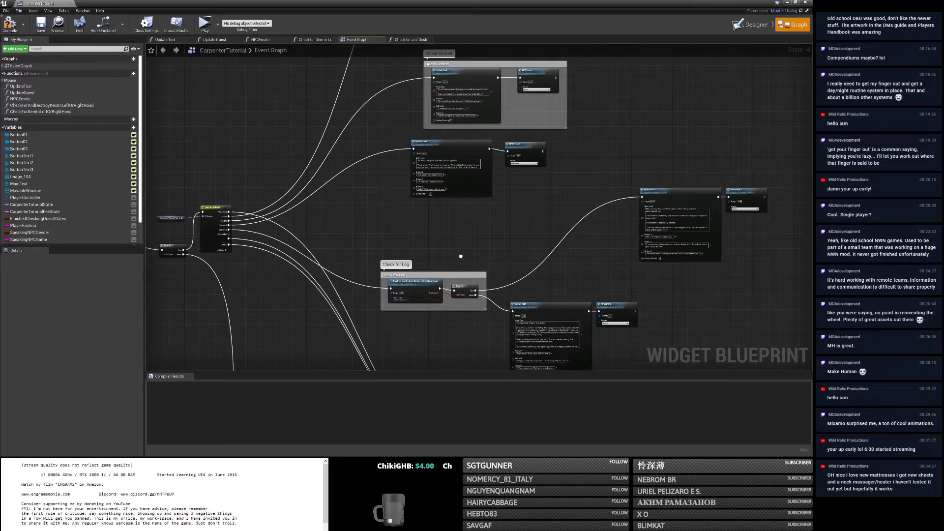
scroll(462, 201, up, 2)
drag(473, 220, 565, 154)
click(544, 200)
scroll(562, 197, down, 6)
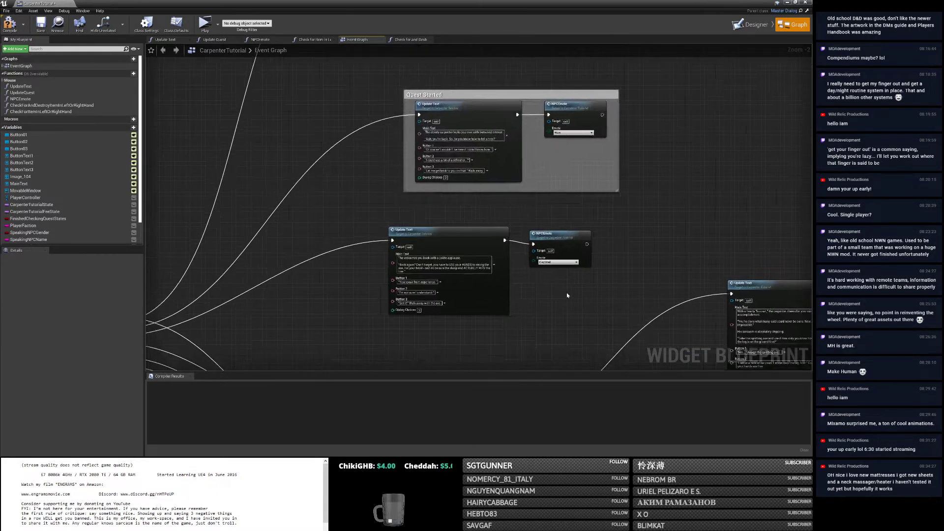
scroll(493, 166, up, 5)
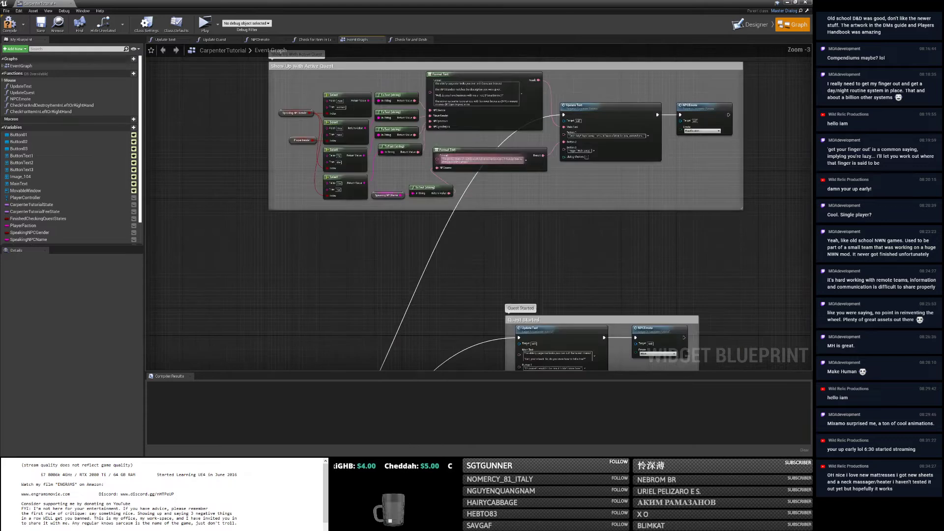
Copy the felling-axe branch's Update Quest, Player Controller and Spawn Item and Pick It Up nodes and paste them around the new splitting-axe Update Text and NPCEmote nodes.
scroll(646, 206, down, 9)
right_drag(552, 294, 477, 129)
scroll(404, 196, up, 8)
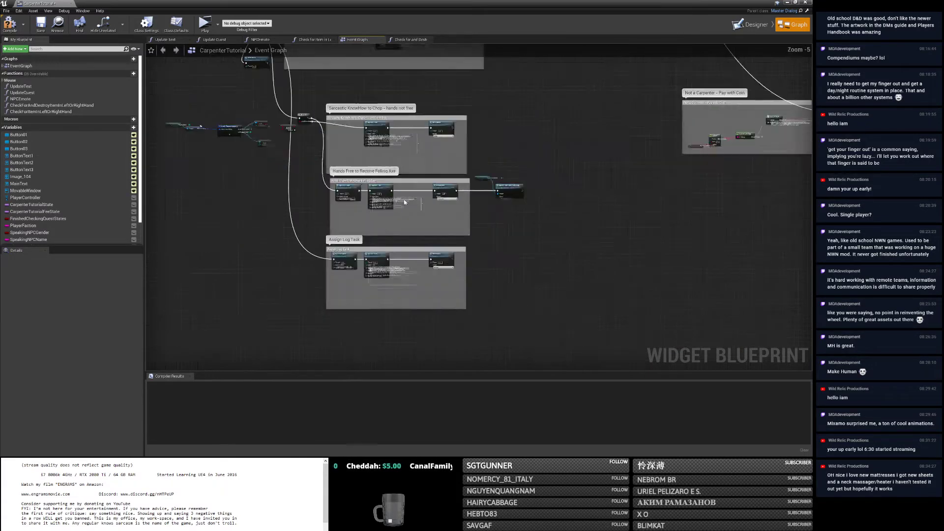
drag(491, 137, 572, 245)
scroll(578, 241, down, 4)
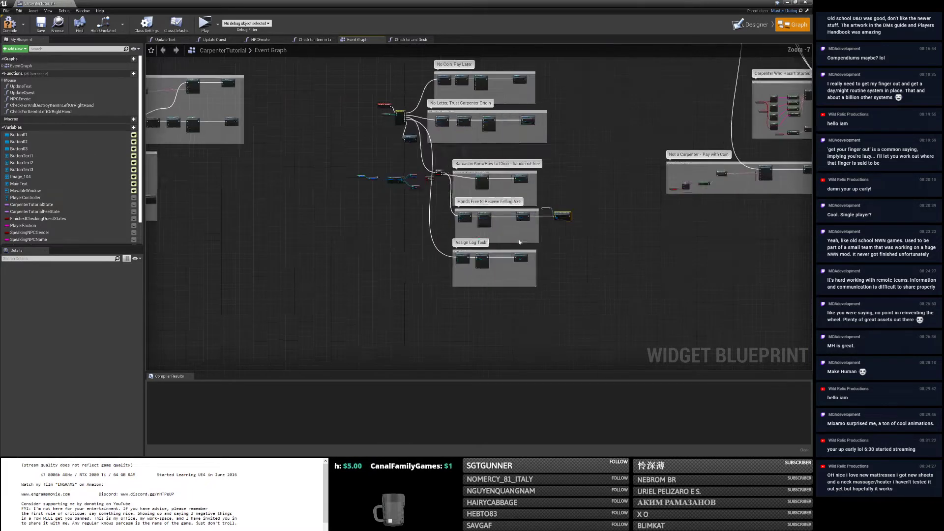
right_drag(396, 243, 535, 232)
scroll(623, 251, up, 8)
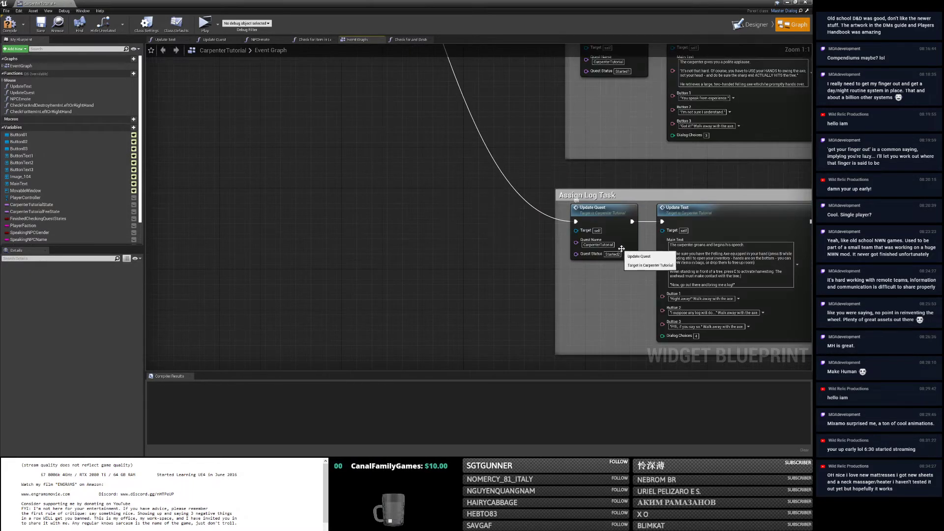
right_drag(622, 233, 388, 278)
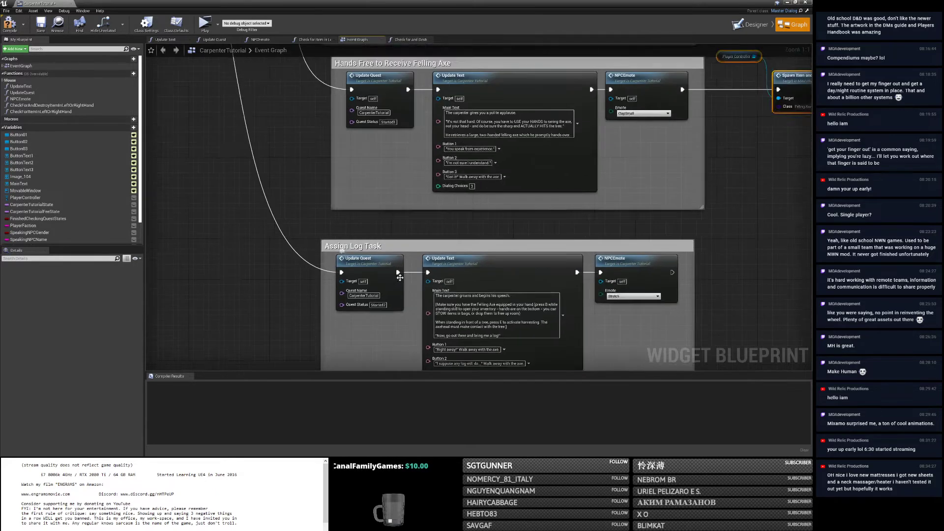
scroll(396, 286, down, 2)
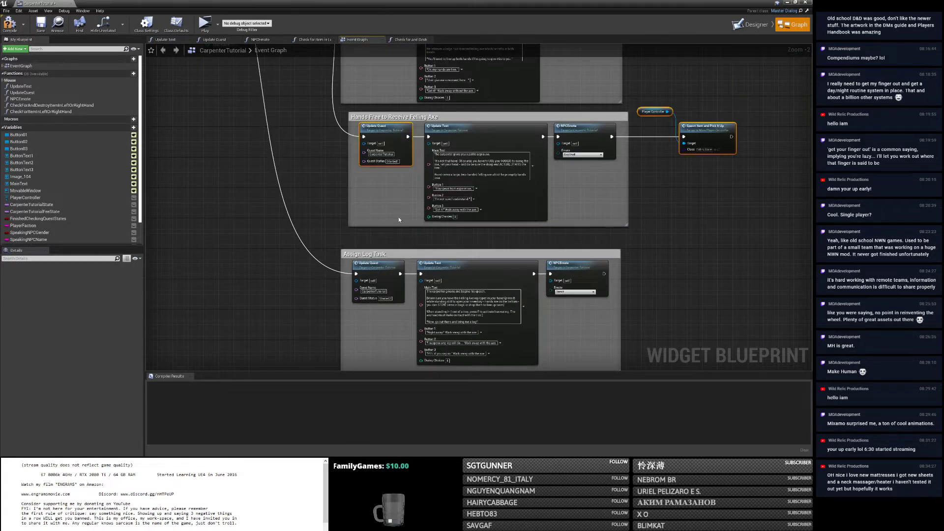
scroll(398, 217, down, 4)
right_drag(398, 217, 343, 244)
scroll(450, 270, up, 1)
right_drag(451, 270, 344, 249)
right_drag(513, 110, 574, 198)
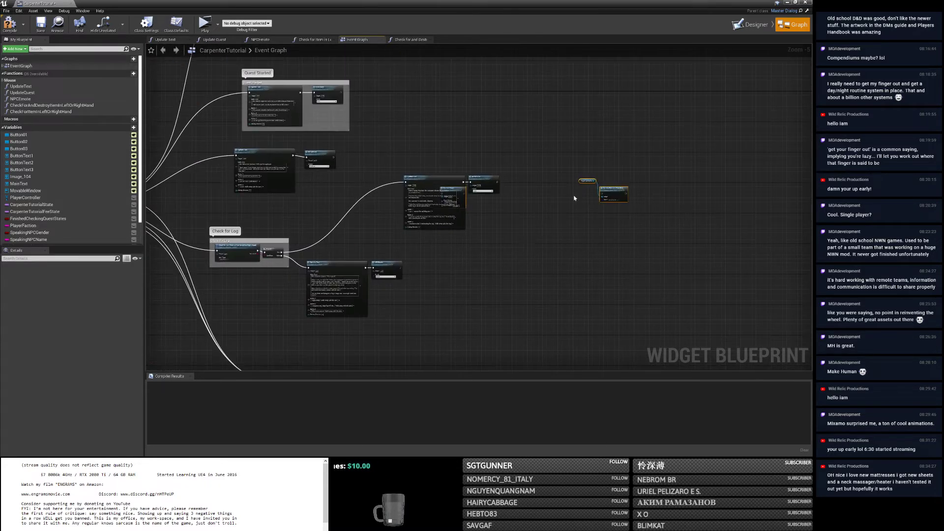
drag(612, 189, 533, 176)
Reroute the log check's True wire into the pasted Update Quest node and set its Quest Status to Completed.
scroll(424, 196, up, 2)
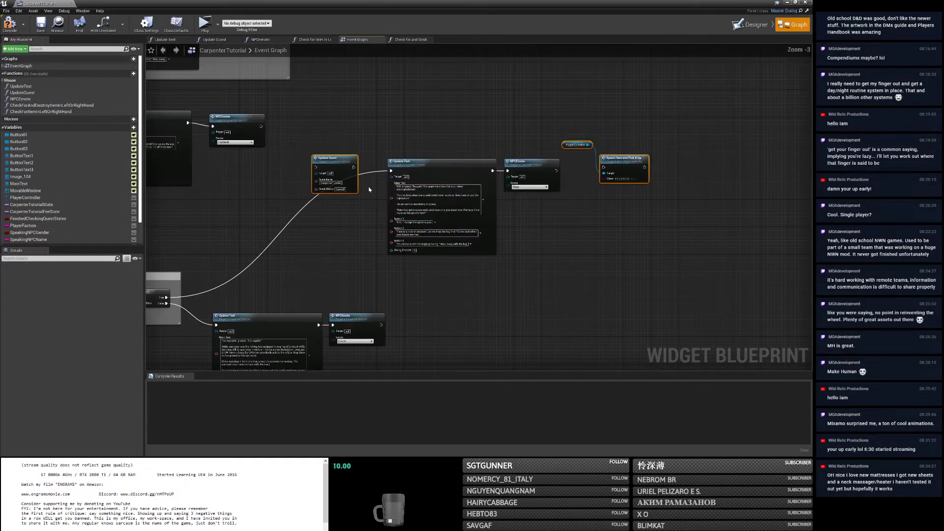
ctrl+drag(392, 170, 315, 167)
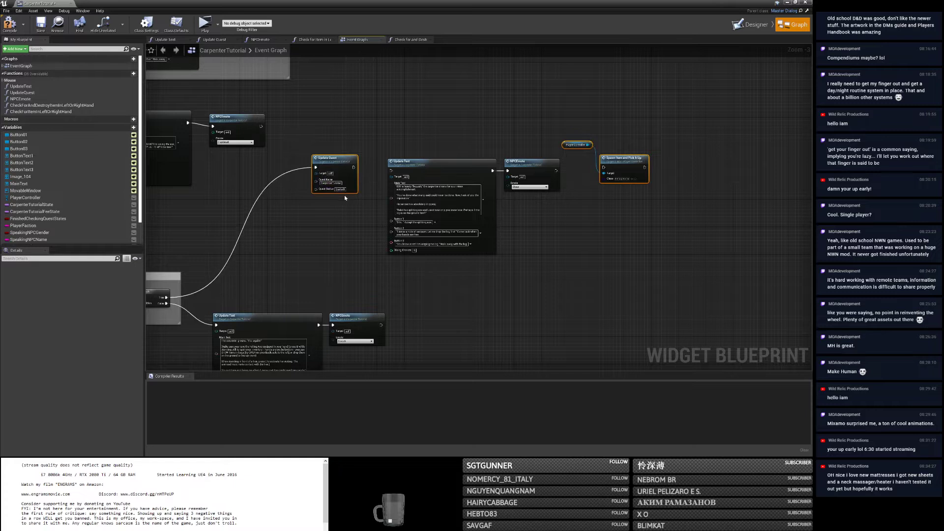
scroll(344, 193, up, 3)
right_drag(371, 206, 452, 241)
click(548, 159)
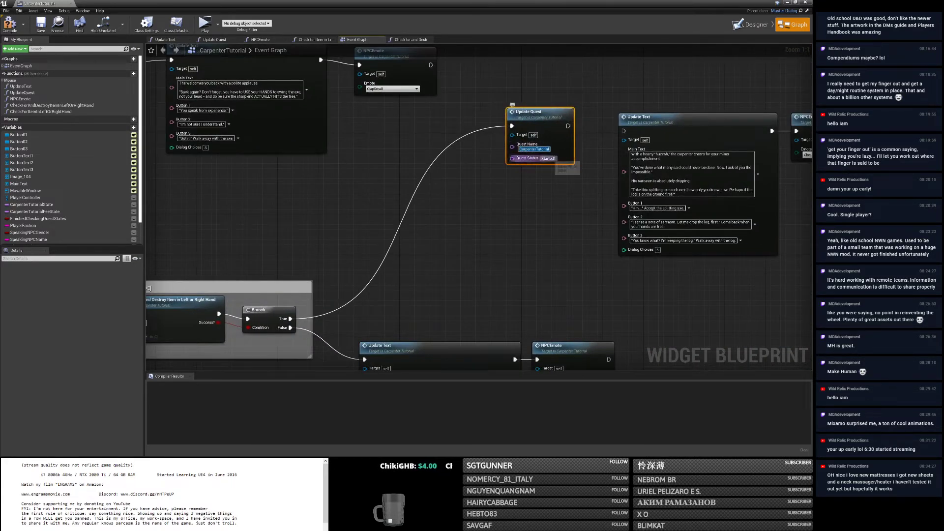
text(Completed)
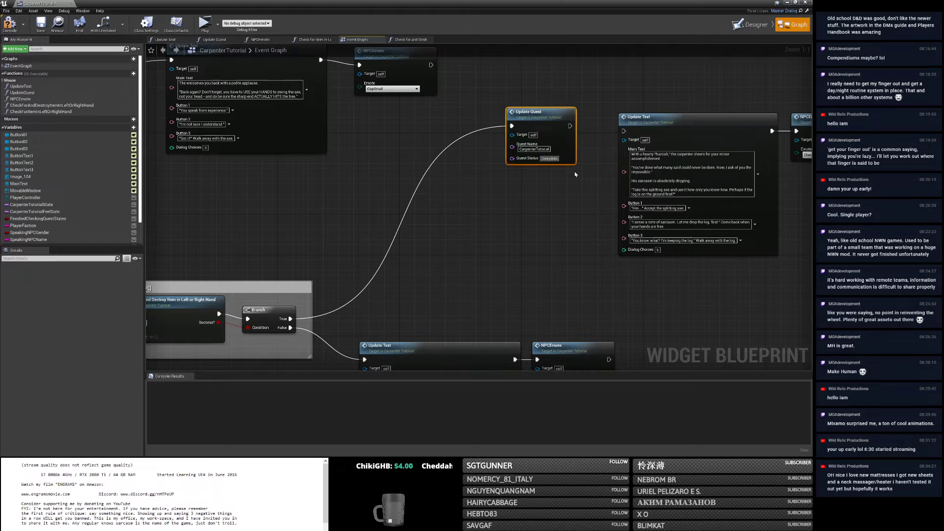
key(Return)
Connect Update Quest to the splitting-axe Update Text and NPCEmote to Spawn Item and Pick It Up, aligning the nodes in a row.
drag(572, 126, 623, 131)
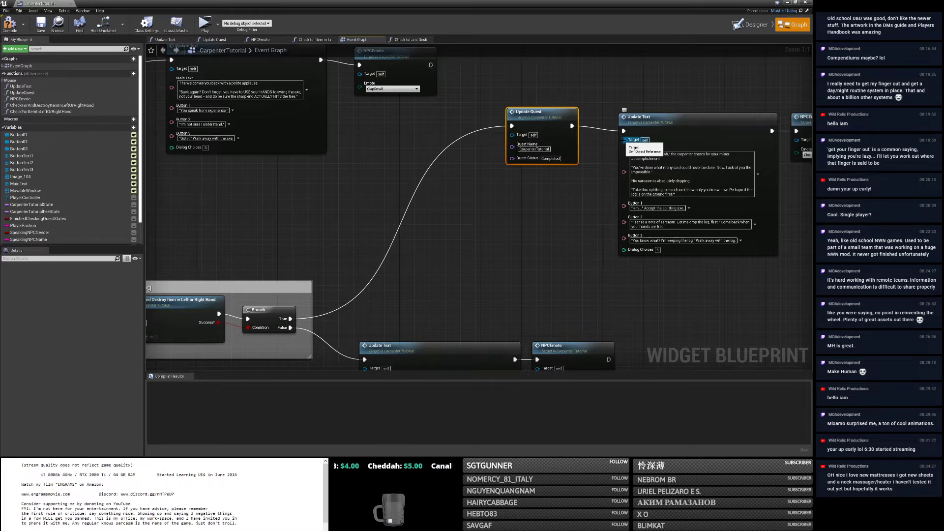
right_drag(685, 139, 317, 169)
click(485, 166)
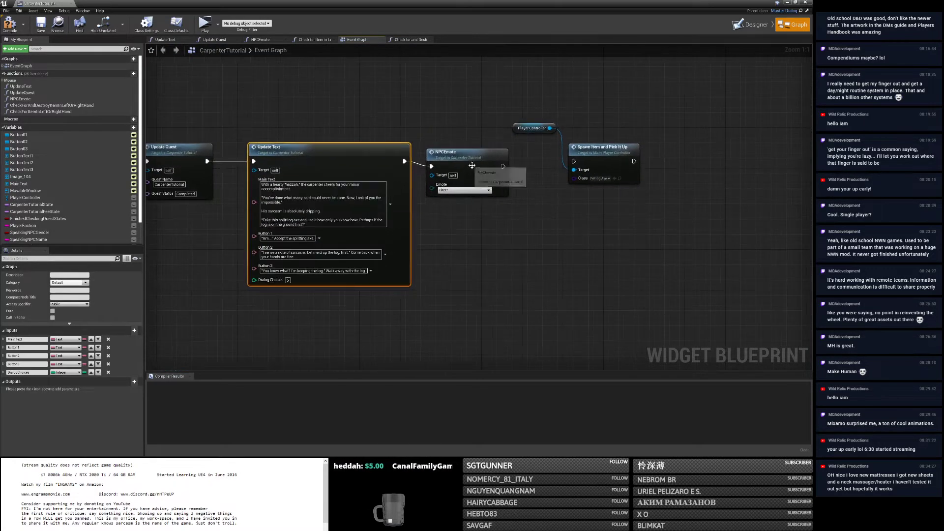
click(479, 164)
right_drag(479, 163, 405, 170)
drag(435, 167, 512, 170)
click(526, 153)
click(482, 248)
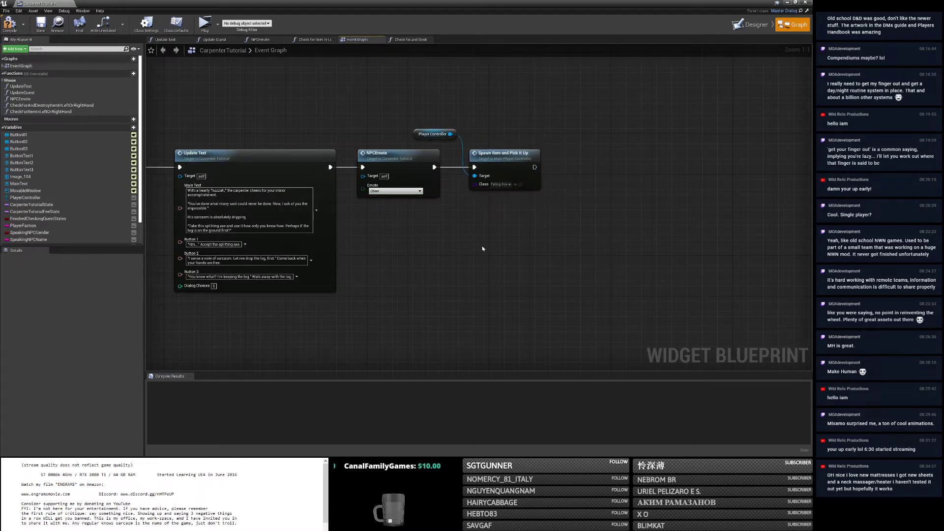
Set the Class of the new Spawn Item and Pick It Up node to the splitting axe.
click(501, 184)
text(splitt)
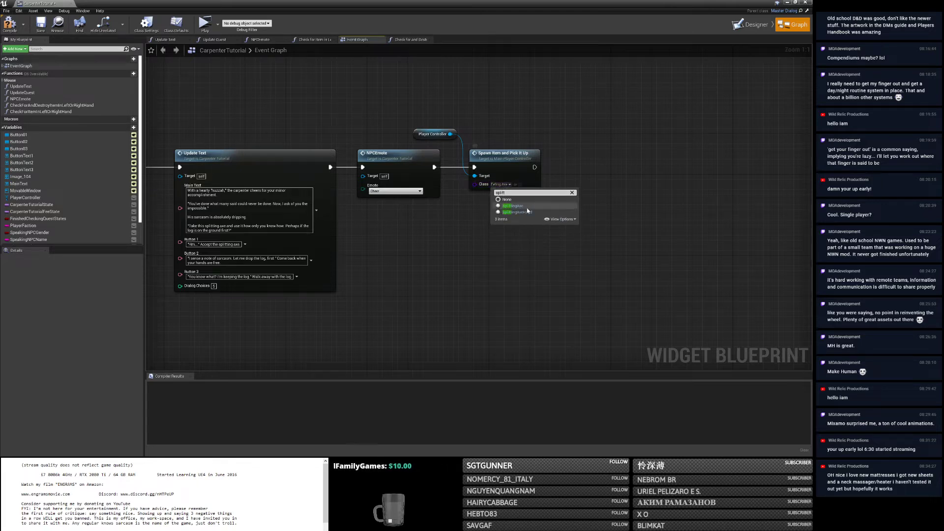
click(513, 205)
Duplicate the welcome-back Update Text and NPCEmote nodes into empty space and wire the name switch's Completed output to the copied Update Text.
right_drag(348, 232, 698, 232)
scroll(374, 233, down, 3)
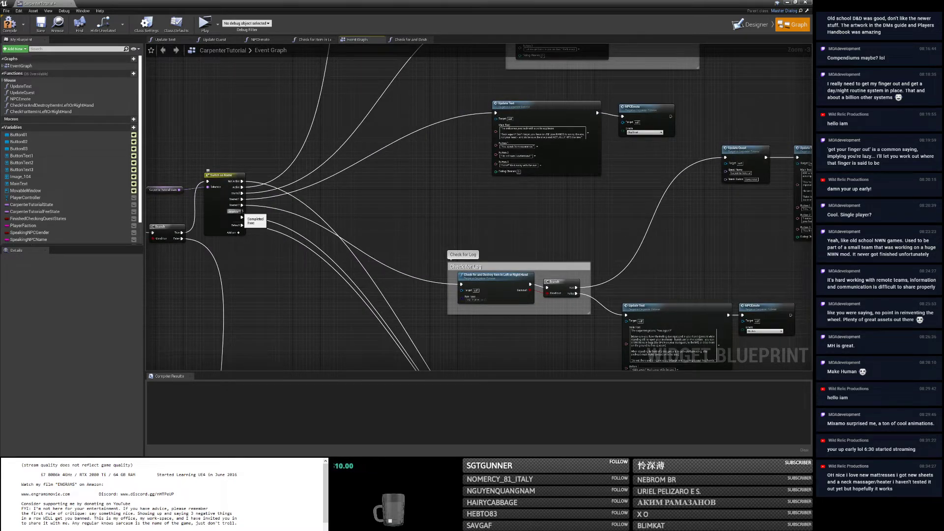
click(511, 167)
right_drag(519, 204, 407, 208)
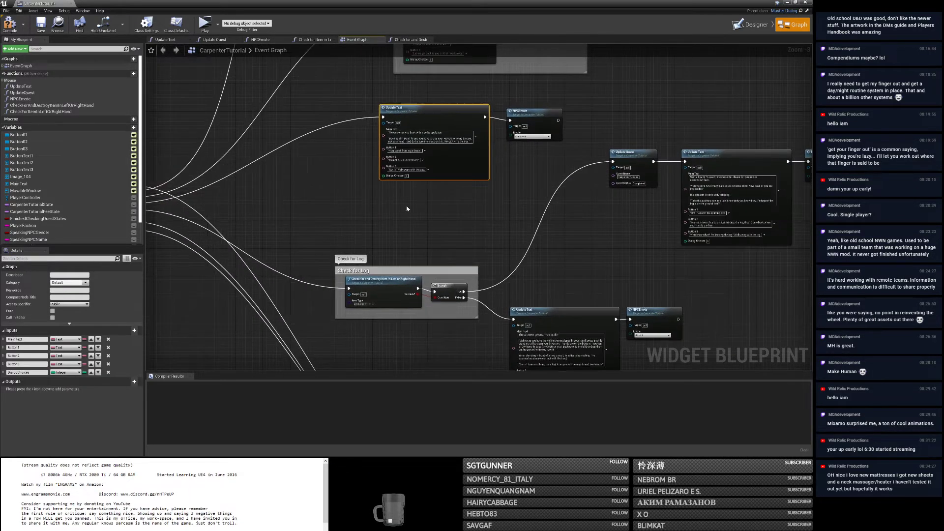
click(515, 167)
right_drag(515, 167, 373, 108)
scroll(374, 108, down, 2)
click(569, 199)
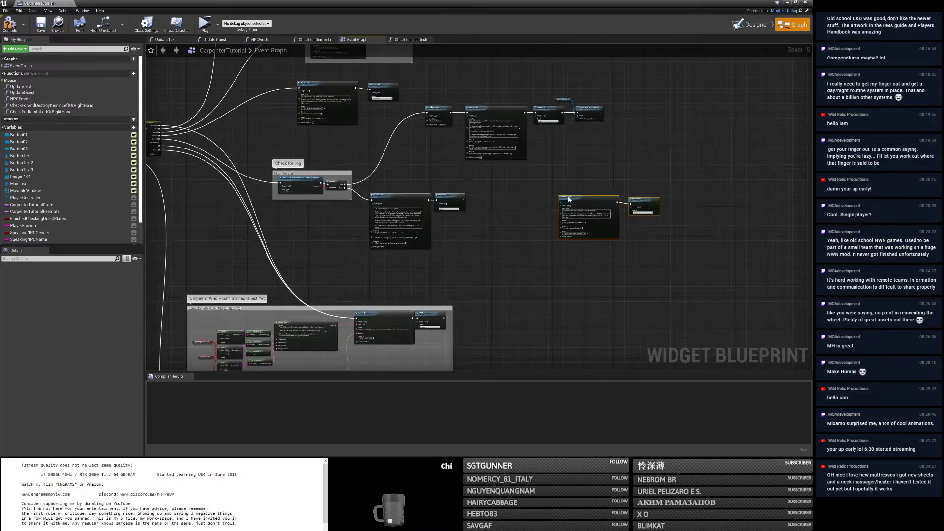
drag(159, 143, 560, 202)
Move the log-check nodes and their Check for Log comment box up, fit the box around them, and place the copied pair below the branch.
drag(289, 265, 425, 157)
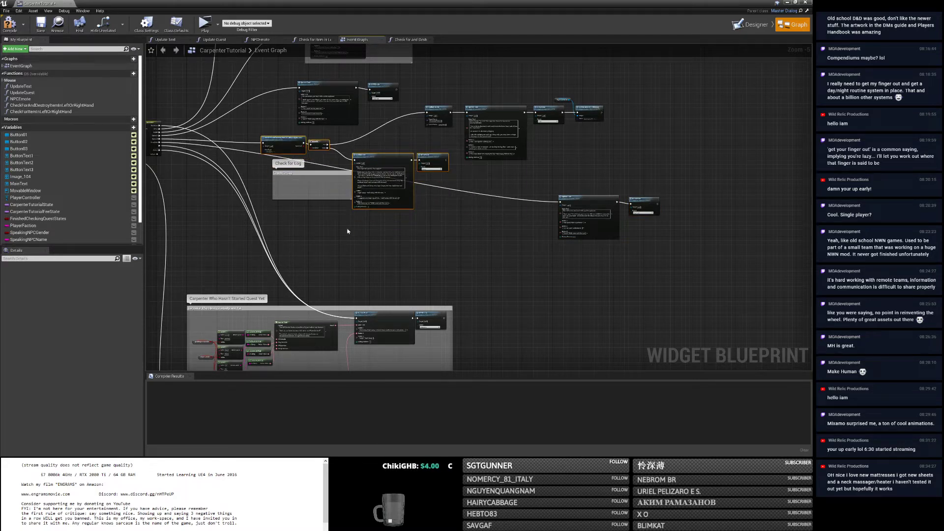
drag(320, 171, 320, 133)
drag(273, 167, 249, 167)
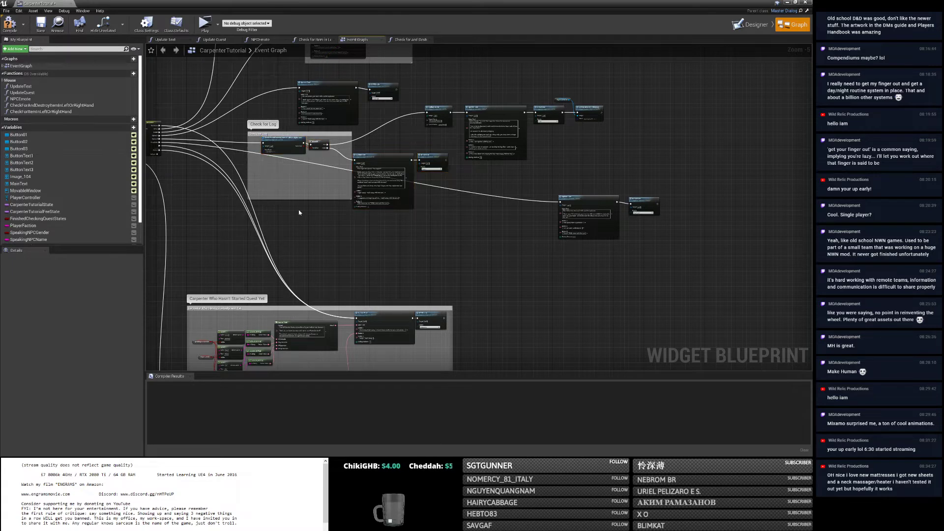
drag(304, 199, 297, 166)
drag(522, 199, 415, 252)
Replace the copied Update Text node's Main Text with "I'll have some more work for you in the future.".
scroll(415, 252, up, 2)
scroll(414, 251, up, 3)
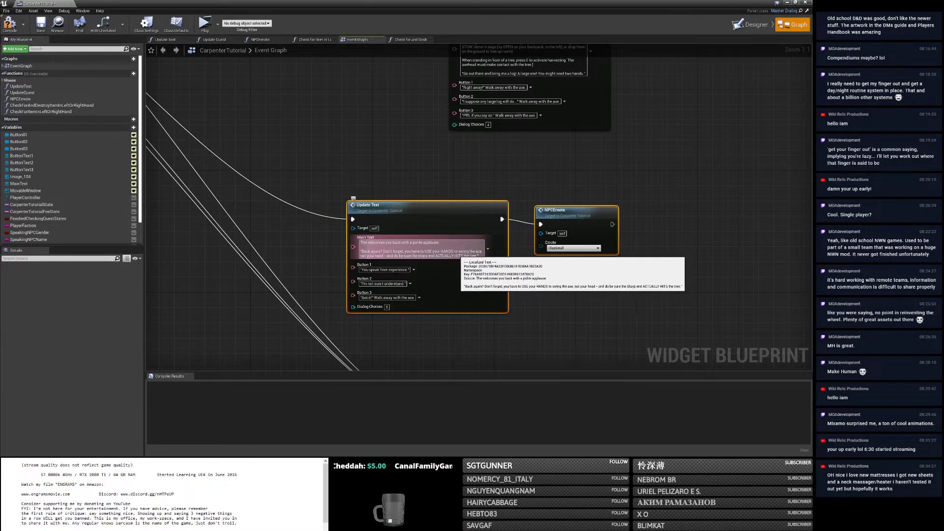
click(474, 254)
key(BackSpace)
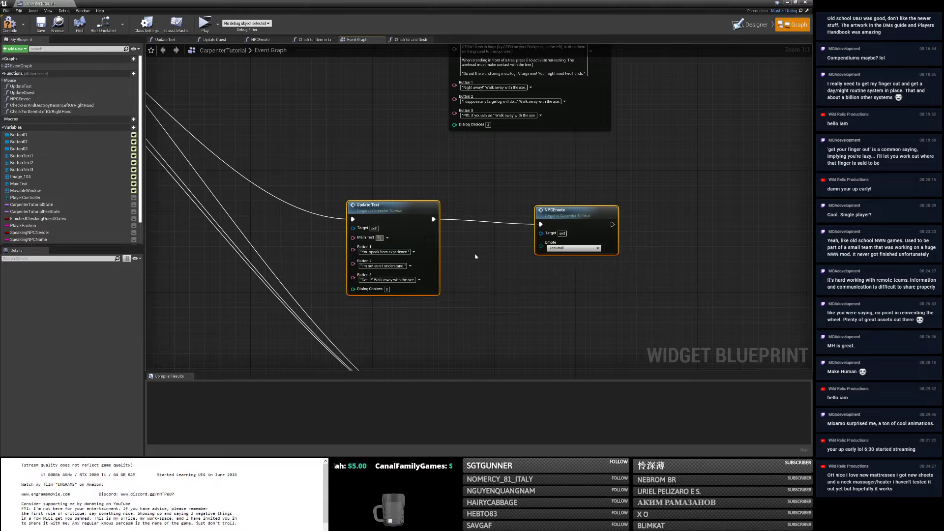
text("I'll have some)
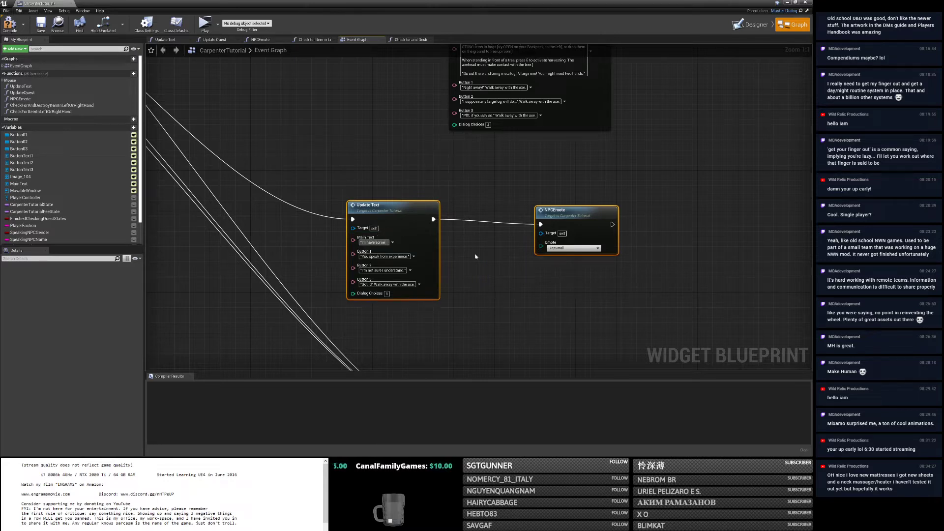
text( more work for you in the future.)
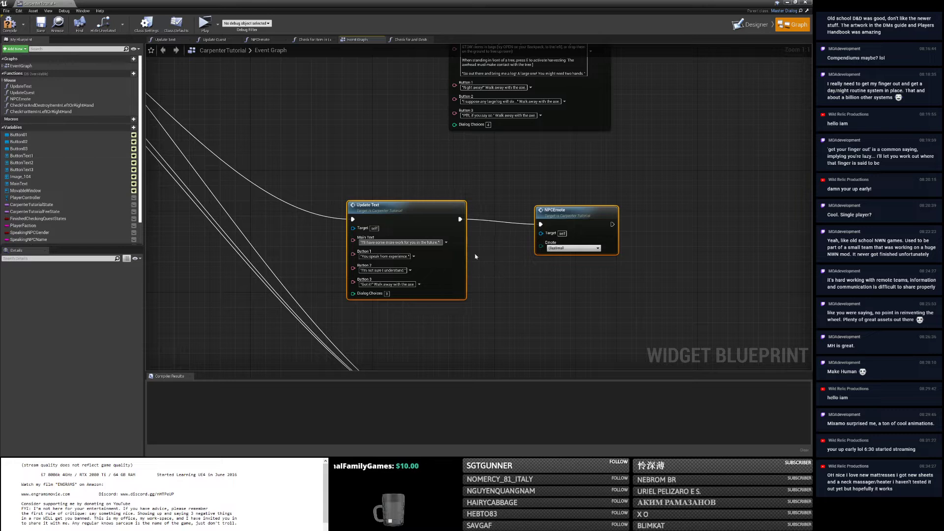
Set the copied Update Text's three button replies to "Kay.", "Darn." and "Understandable. Have a nice day.".
click(384, 256)
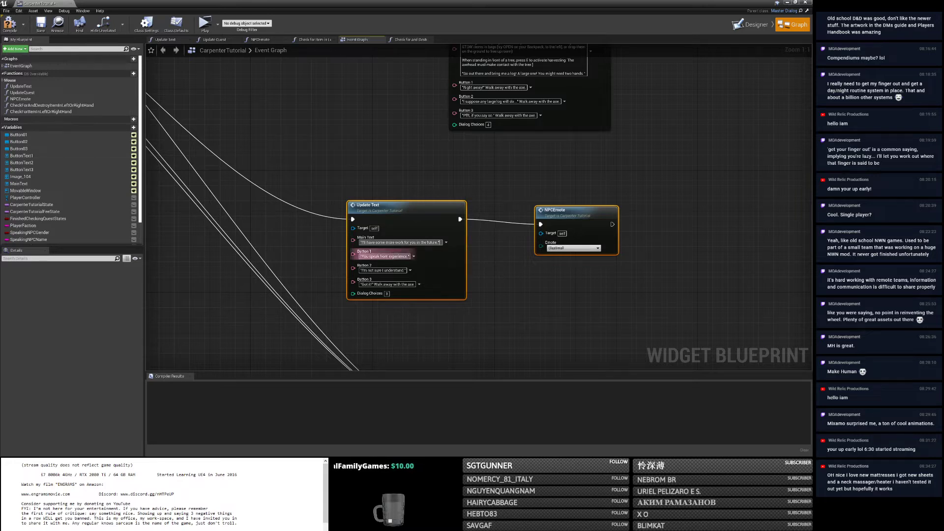
key(BackSpace)
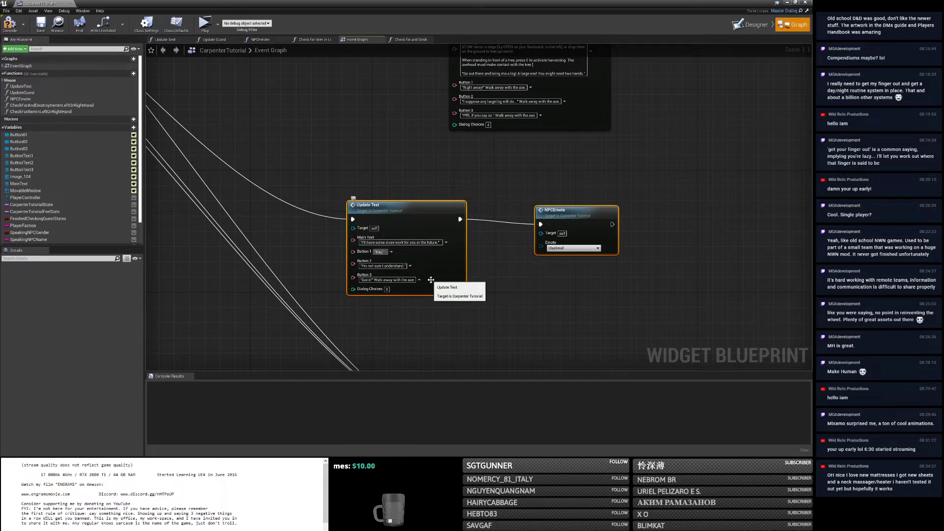
click(401, 265)
text("Darn)
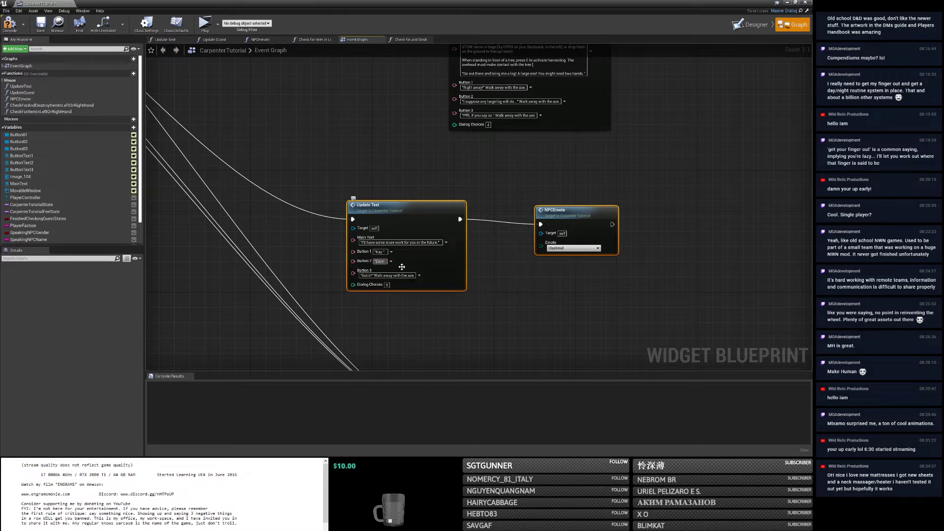
click(391, 275)
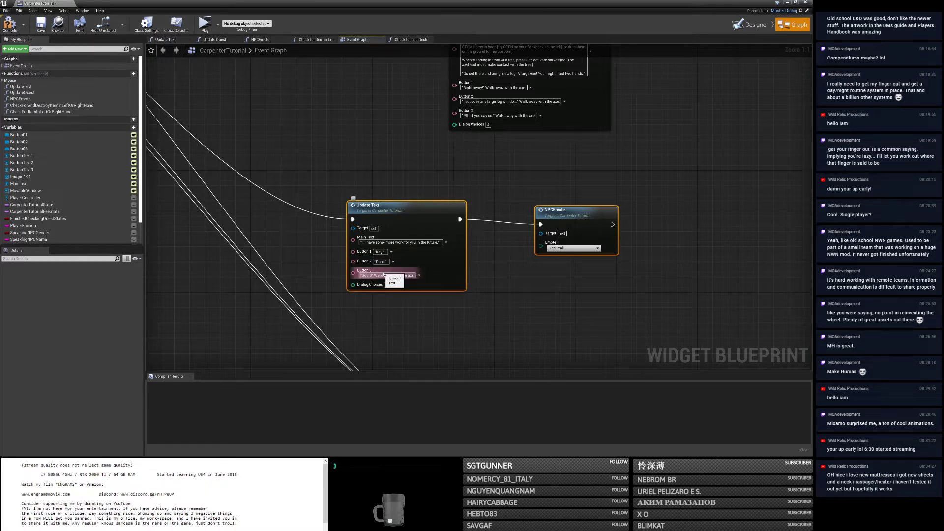
key(BackSpace)
text("Understandable. Have a nice day)
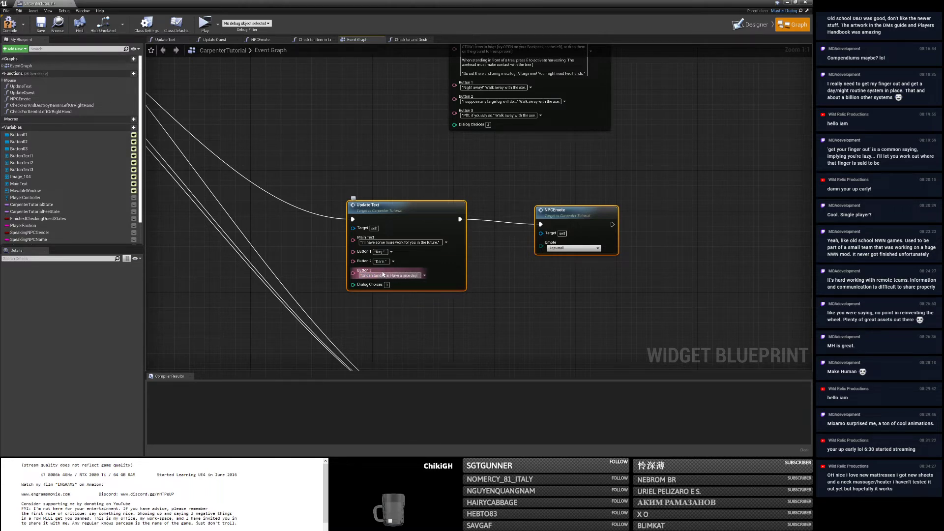
Set the copied NPCEmote node's Emote to Shrug and align the node beside its Update Text.
click(575, 275)
click(573, 248)
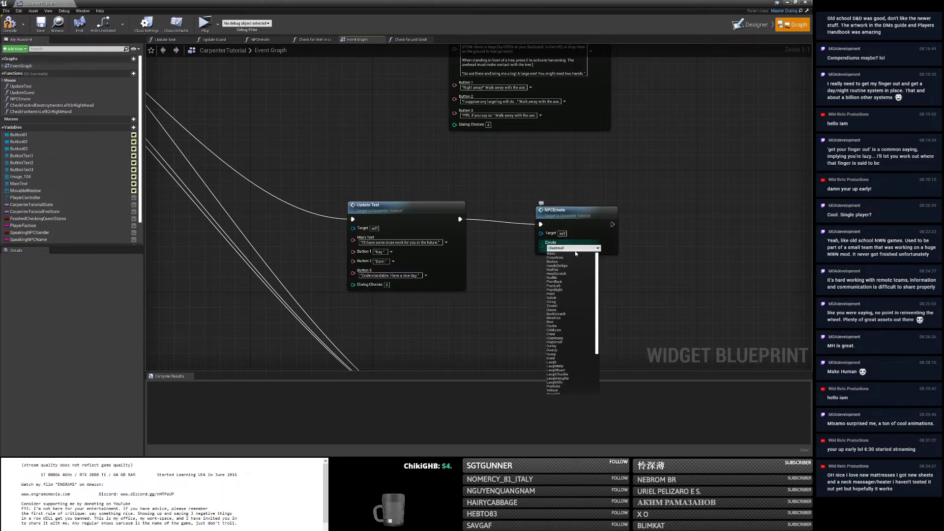
click(569, 301)
drag(565, 212, 519, 207)
scroll(537, 263, down, 3)
click(536, 263)
scroll(537, 262, down, 3)
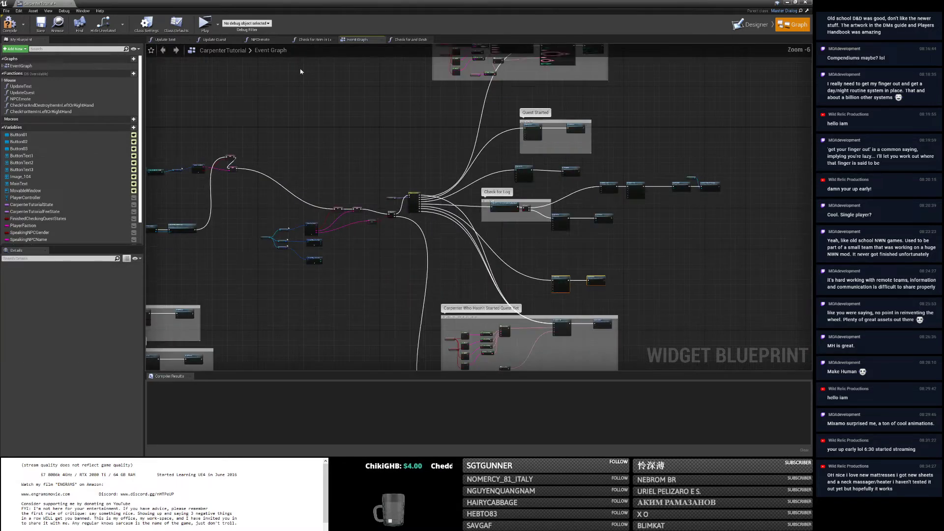
Compile and save the CarpenterTutorial blueprint, then close its editor window.
click(10, 23)
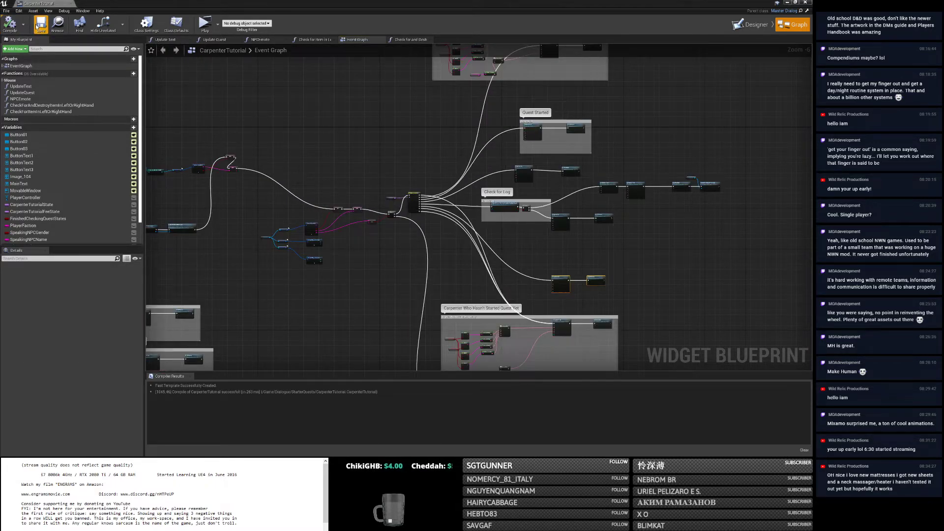
click(37, 27)
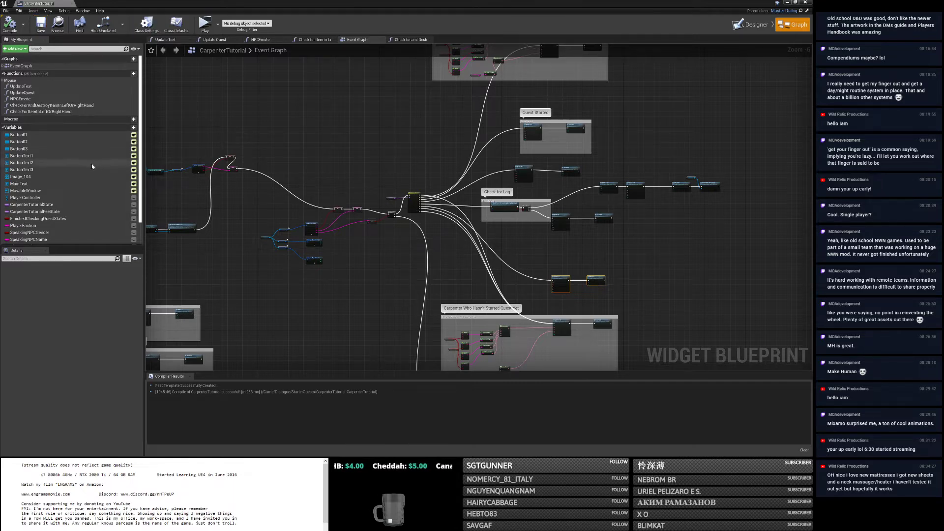
scroll(483, 196, up, 6)
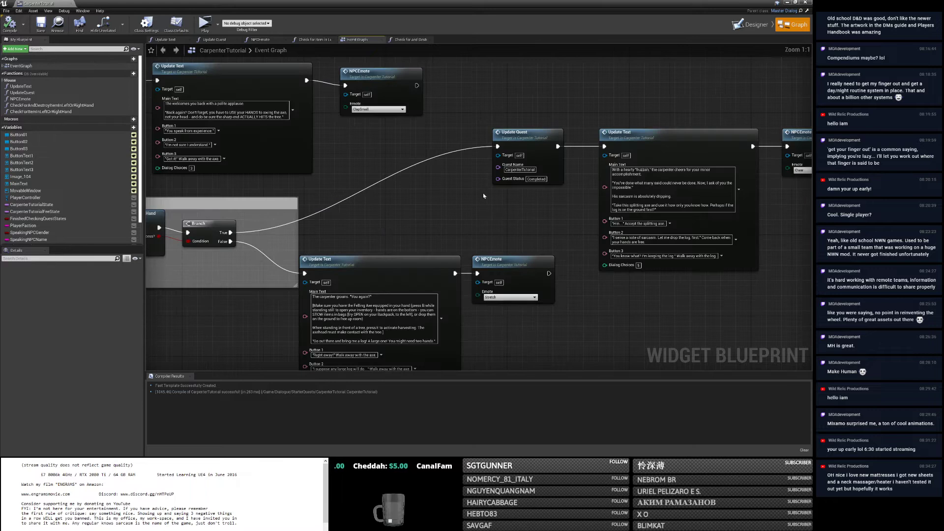
scroll(483, 196, down, 6)
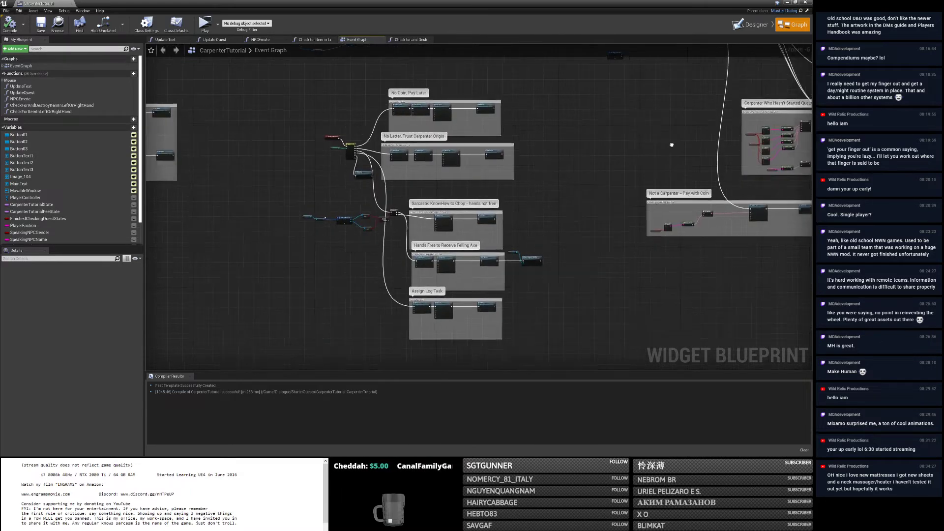
right_drag(678, 145, 482, 200)
scroll(386, 202, up, 4)
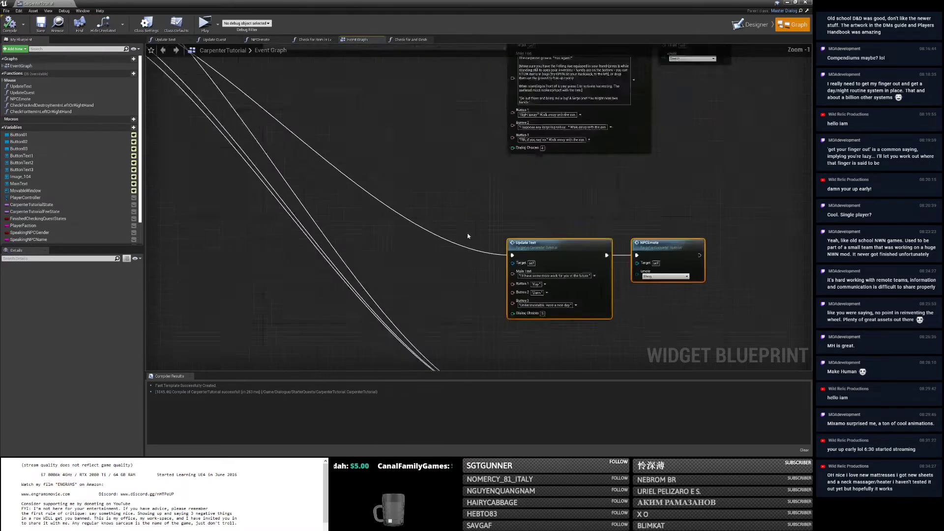
scroll(456, 167, down, 4)
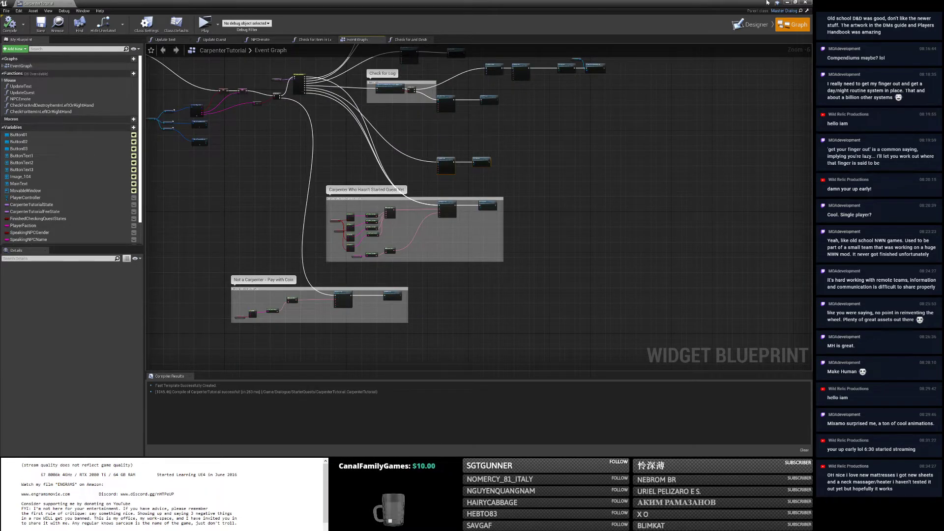
click(805, 3)
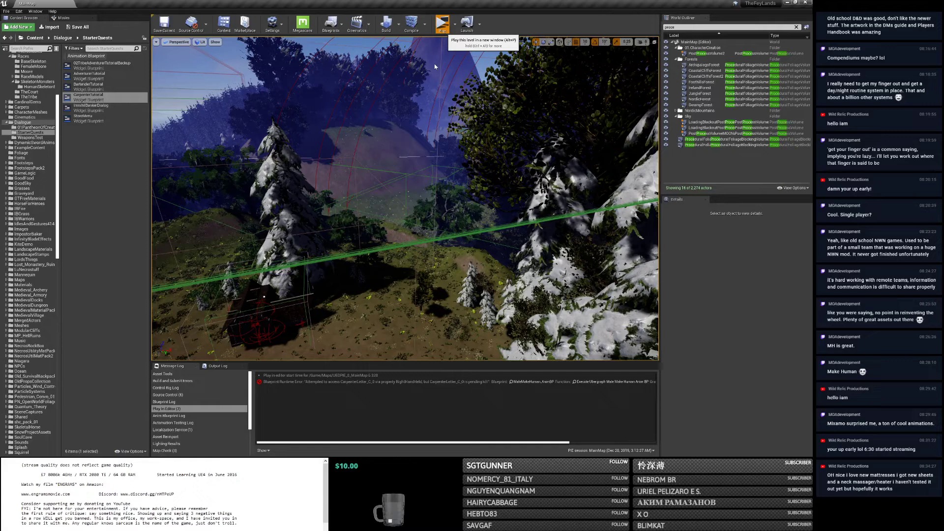
click(442, 23)
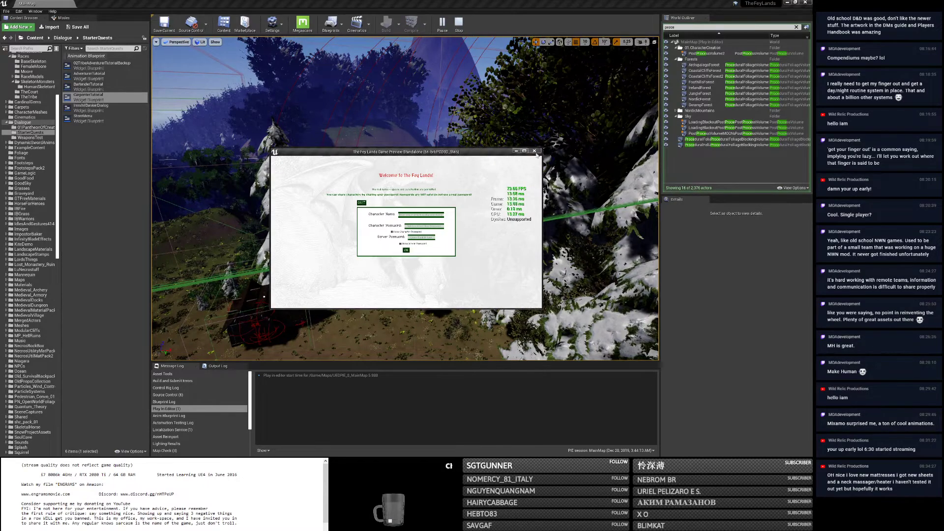
click(533, 150)
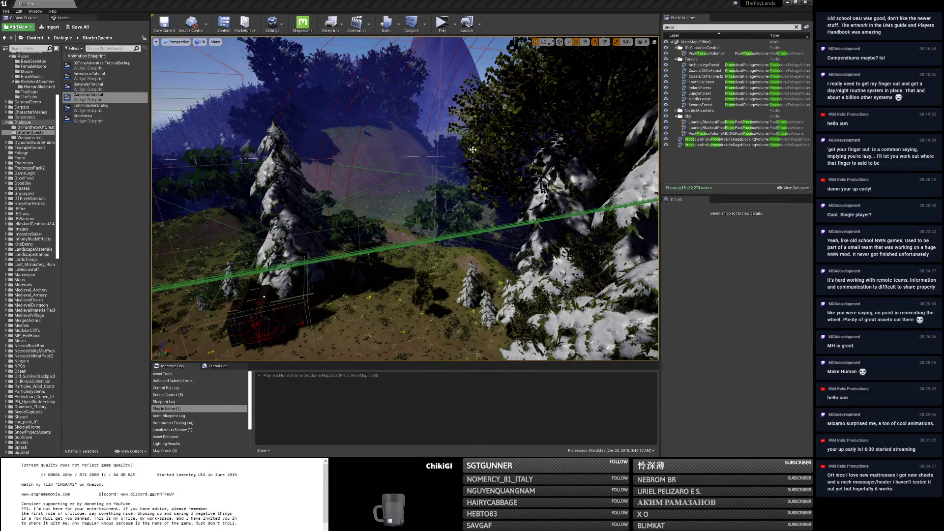
key(alt+Tab)
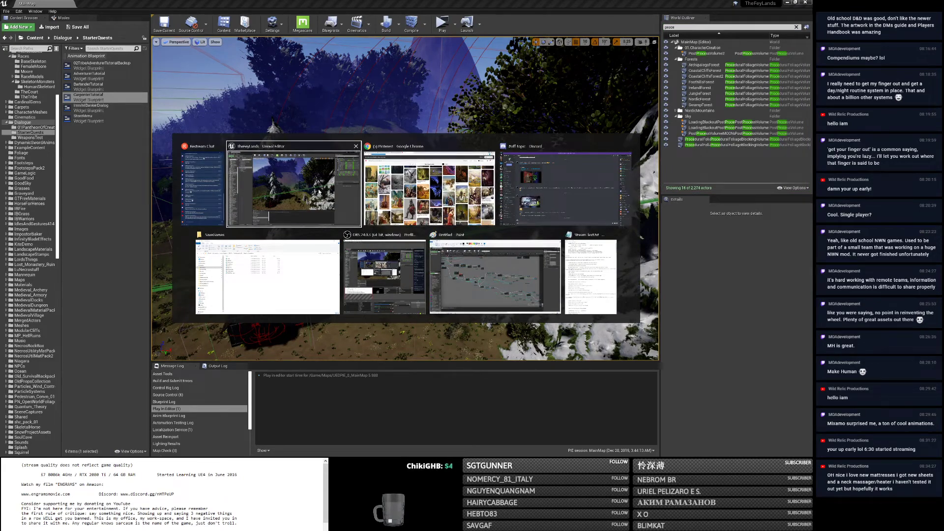
Reopen the CarpenterTutorial blueprint and go to the integer switch beside the No Letter, Trust Carpenter Origin group in the Event Graph.
double_click(89, 97)
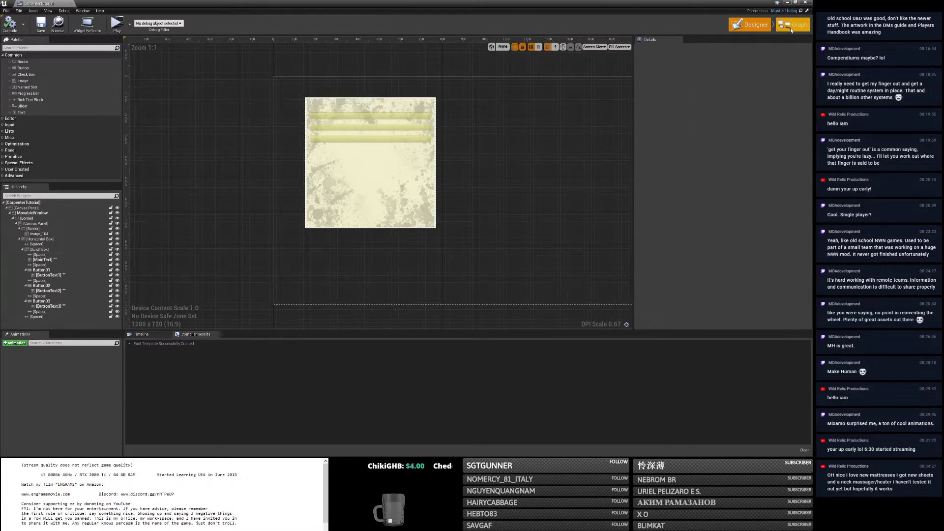
click(791, 28)
scroll(491, 246, up, 6)
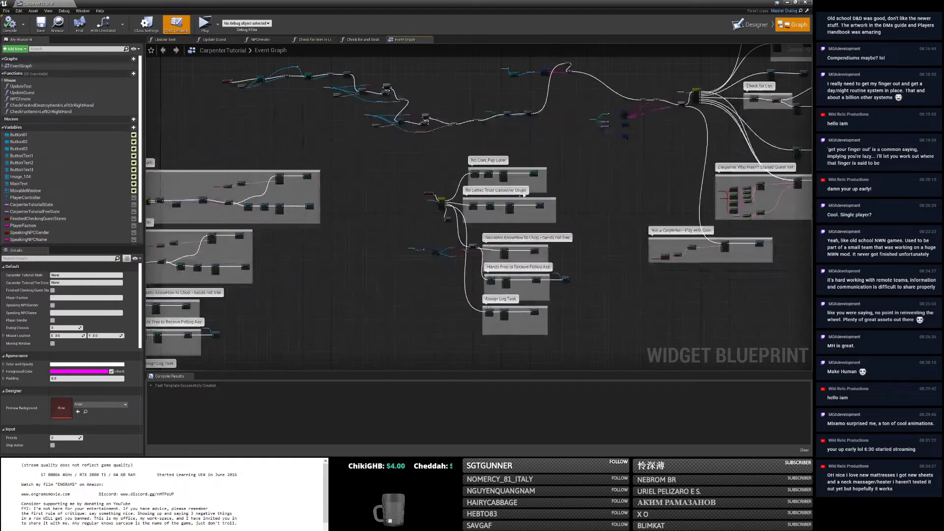
click(268, 257)
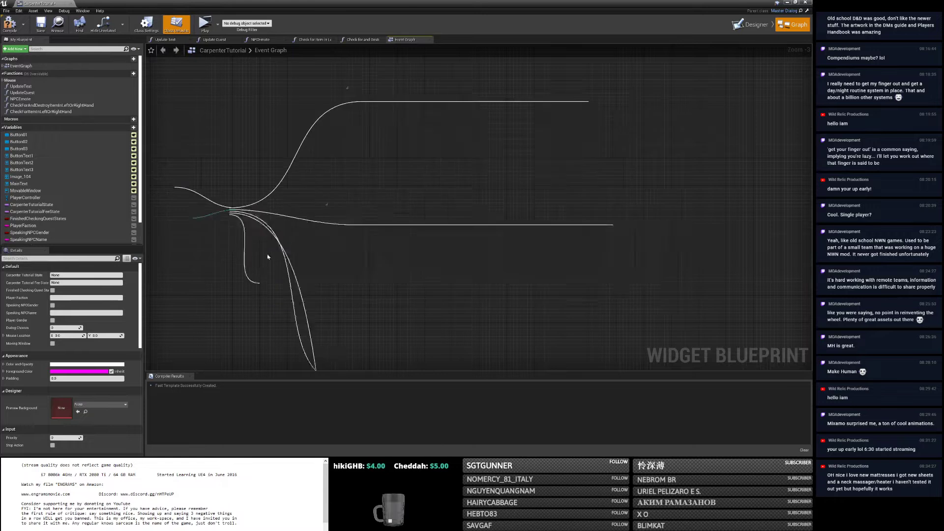
right_drag(265, 241, 243, 116)
Reposition the switch and Walk Away nodes beside the No Letter group and wire the switch's last numbered output to Walk Away.
drag(252, 166, 269, 166)
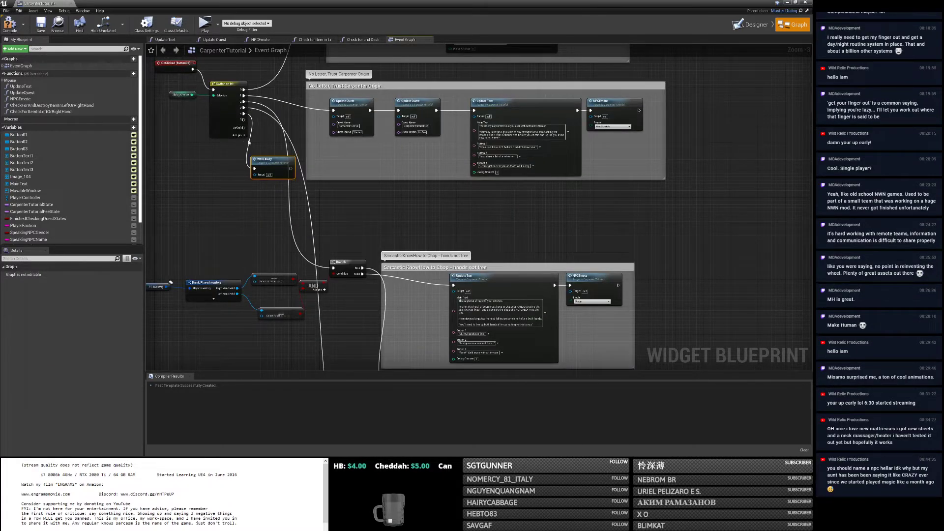
right_drag(207, 120, 301, 174)
drag(218, 167, 325, 95)
drag(319, 169, 243, 187)
right_drag(241, 198, 240, 196)
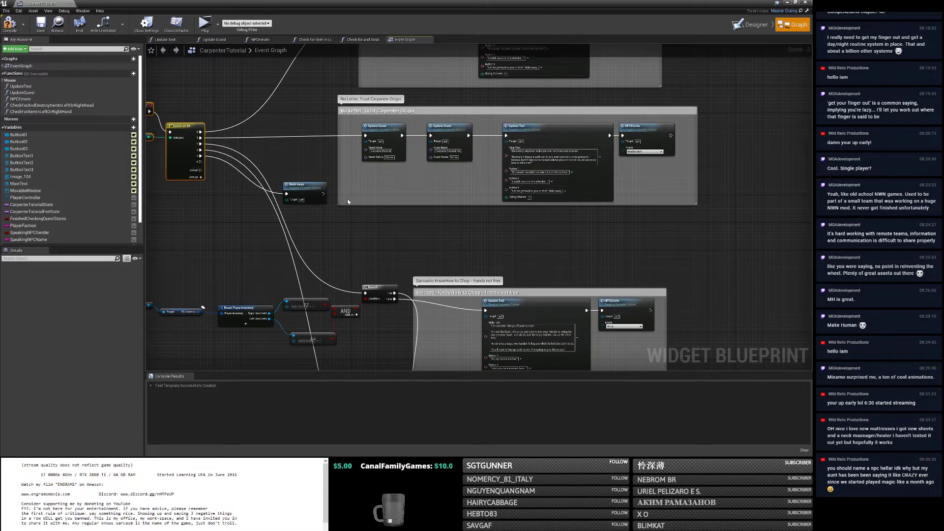
drag(295, 191, 305, 197)
right_drag(228, 201, 337, 225)
drag(310, 186, 406, 225)
Wire the last numbered output of the integer switch beside the Pay with Coin group to its Walk Away node.
right_drag(240, 241, 275, 122)
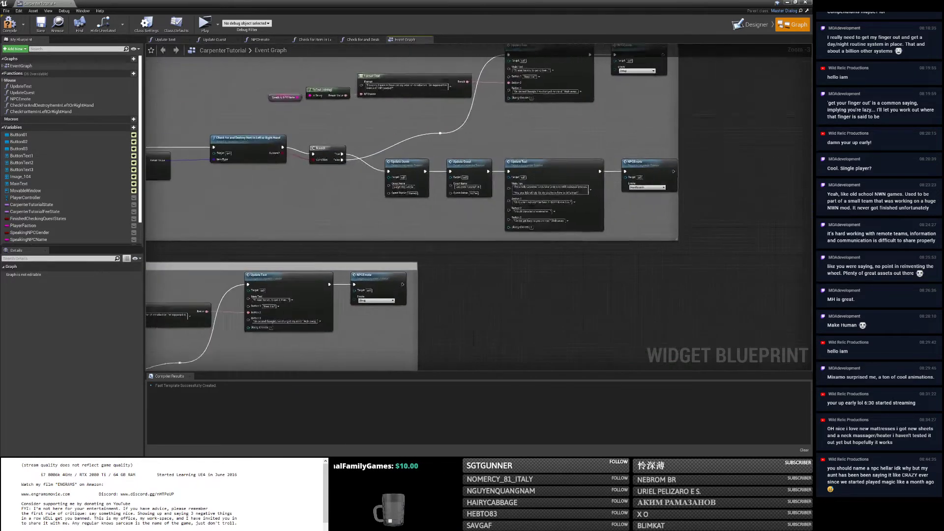
right_drag(148, 247, 195, 289)
drag(195, 281, 242, 296)
Compile and save the rewired CarpenterTutorial blueprint, minimize it and bring up a standalone game preview.
click(9, 23)
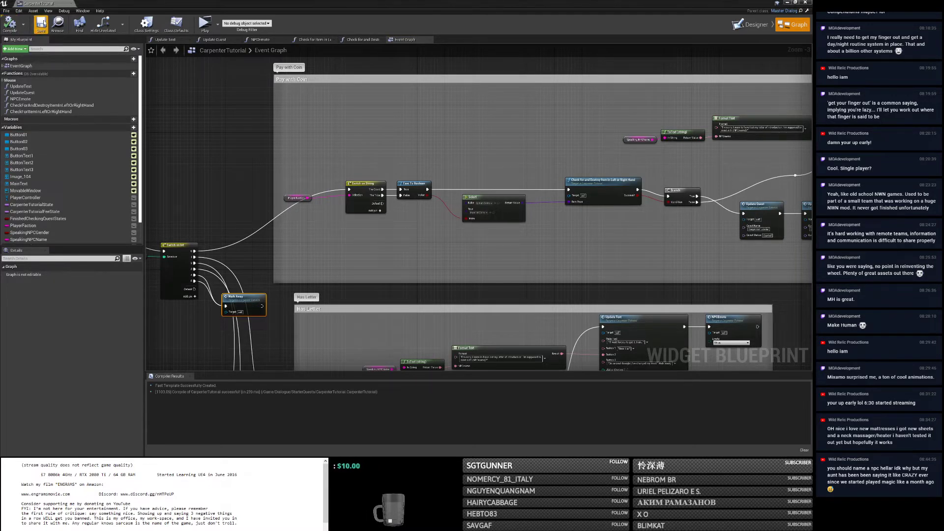
click(41, 23)
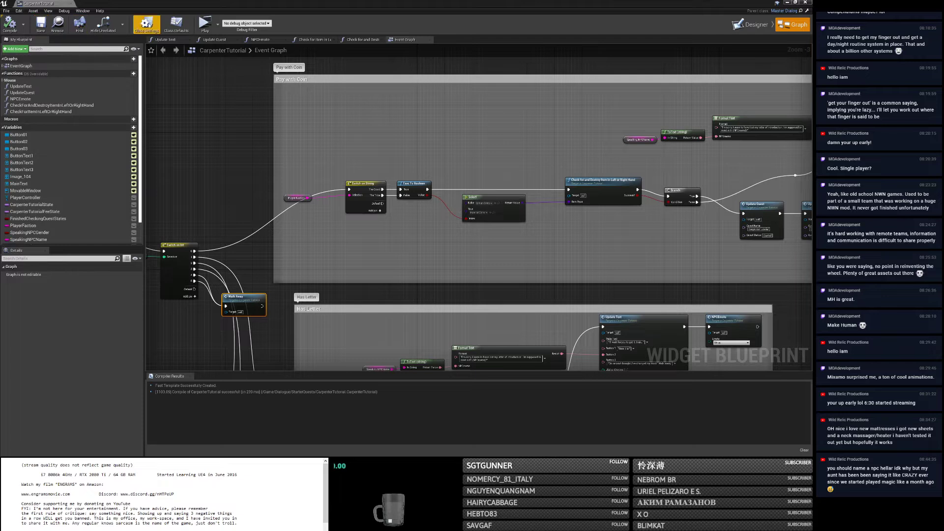
click(787, 3)
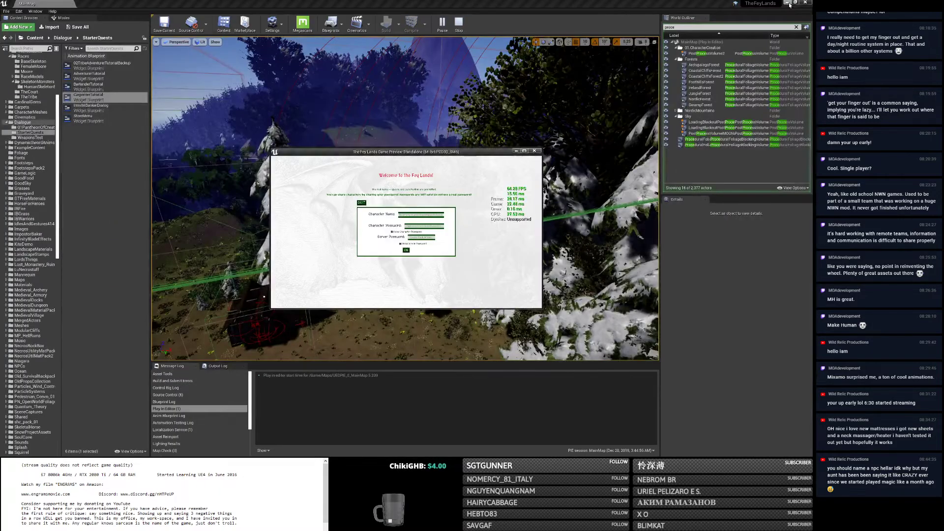
Maximize the game preview and log in by filling in the character name and character password.
click(524, 151)
click(434, 182)
text(1)
key(Tab)
text(1)
click(406, 284)
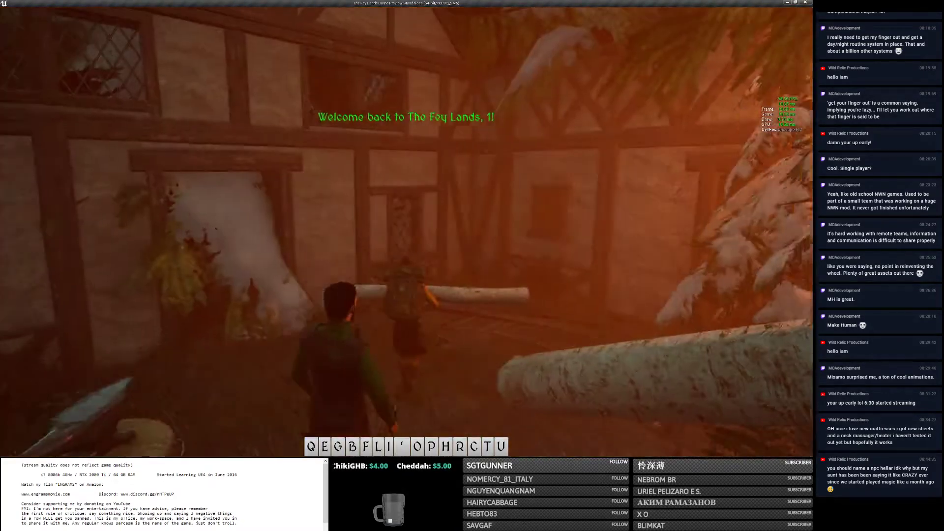
Look around the carpenter's yard in the game preview, taking in the carpenter, the anvil and the forge.
right_drag(417, 270, 555, 277)
right_drag(417, 269, 319, 265)
right_drag(418, 270, 486, 295)
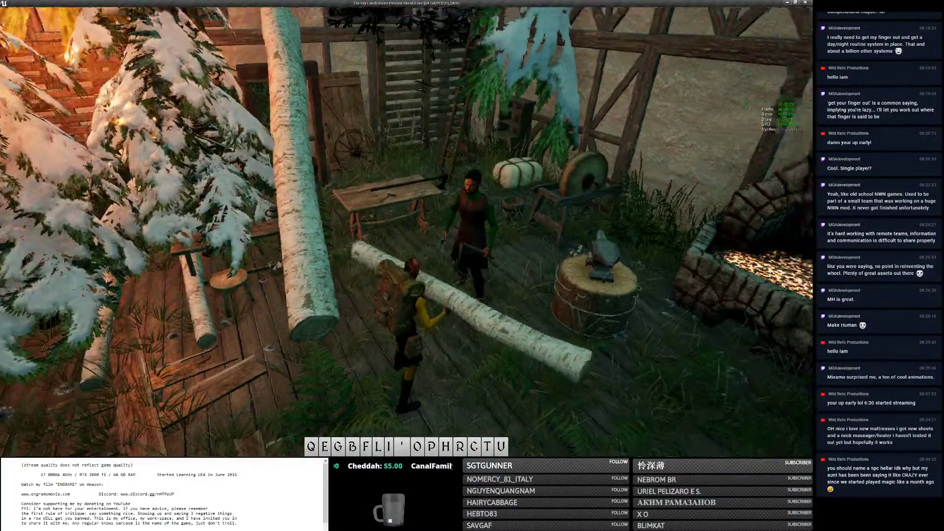
right_drag(418, 270, 664, 276)
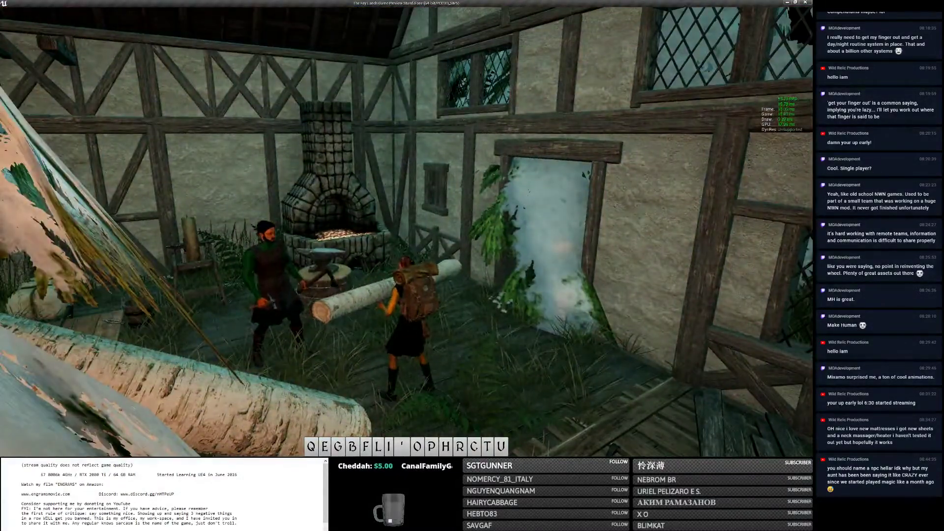
right_drag(418, 270, 207, 265)
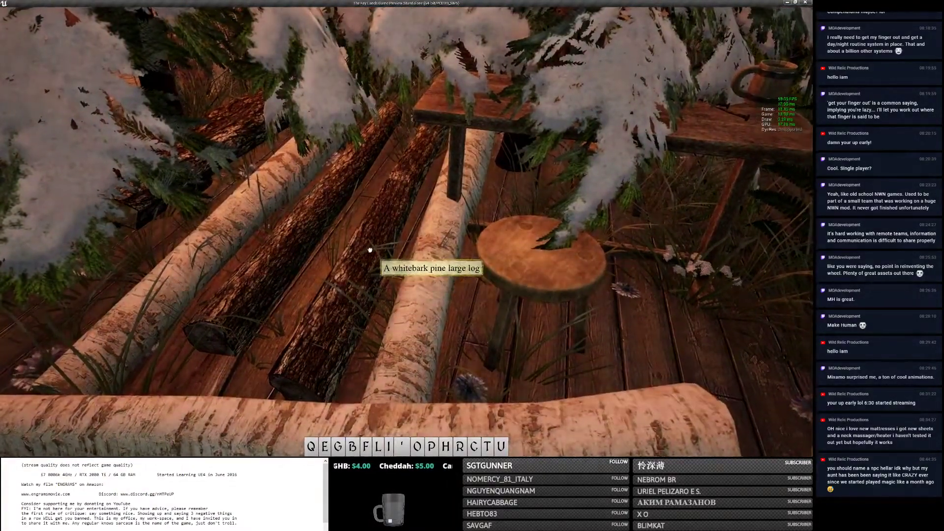
Target a whitebark pine large log at the wood pile and walk over to the carpenter.
key(a)
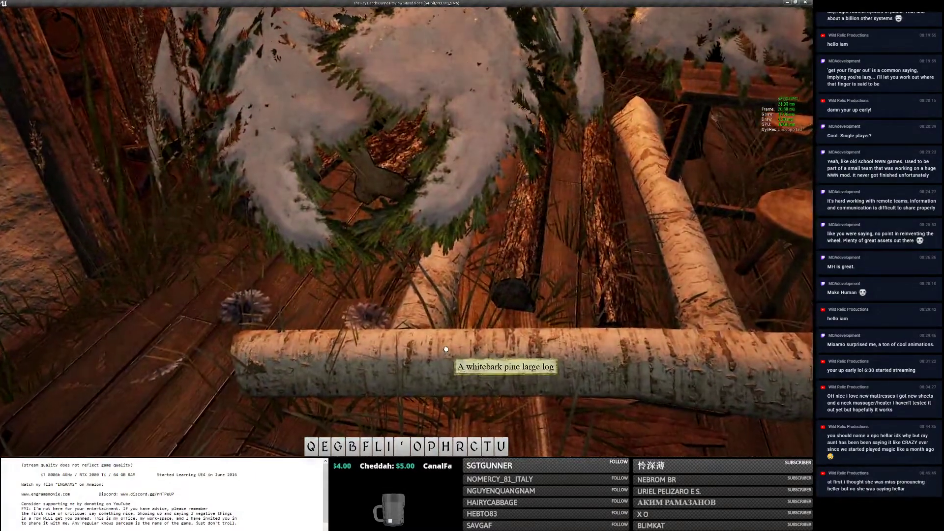
key(w)
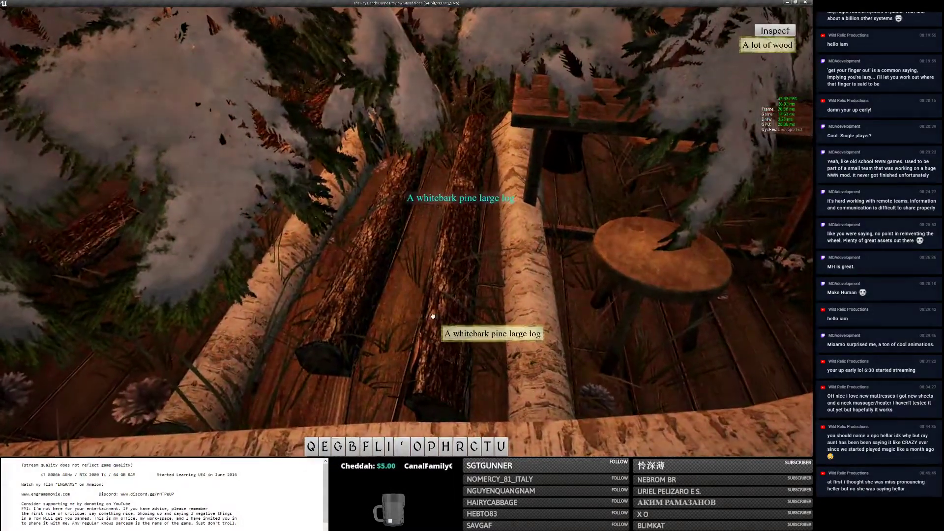
key(d)
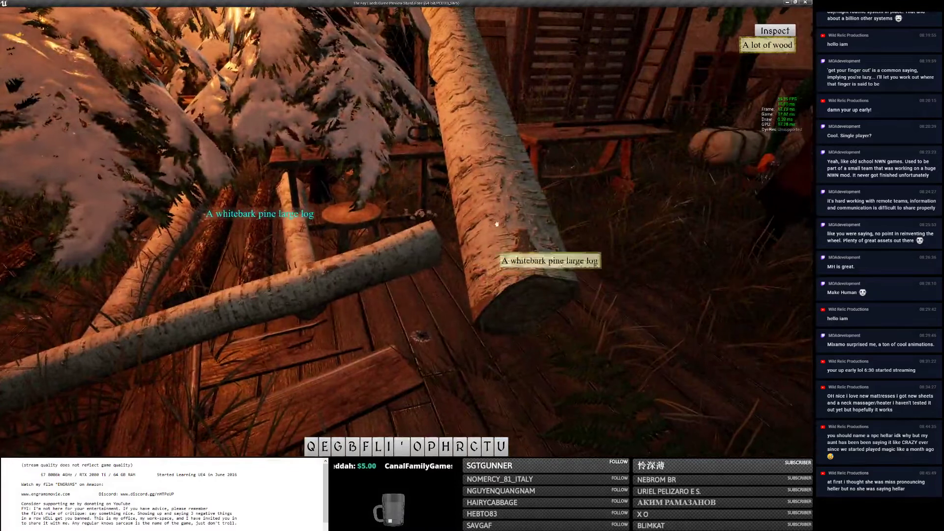
key(f)
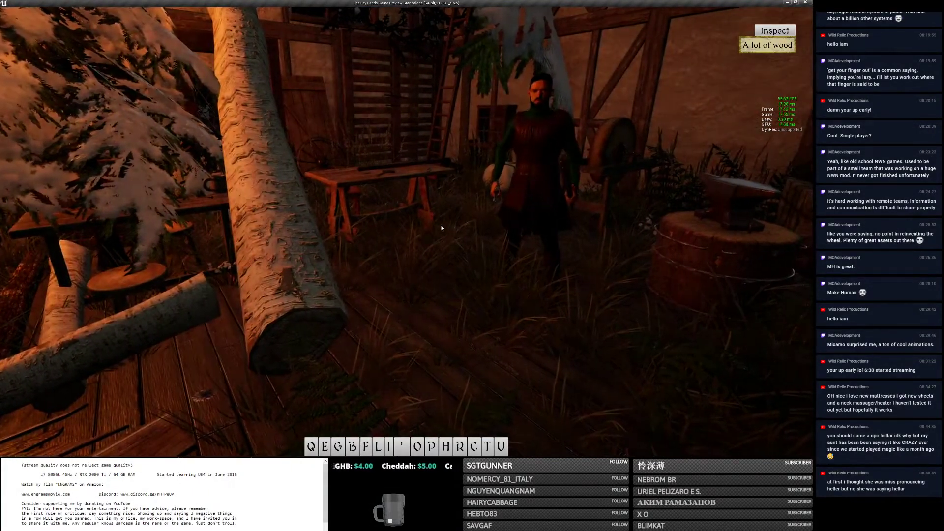
key(w)
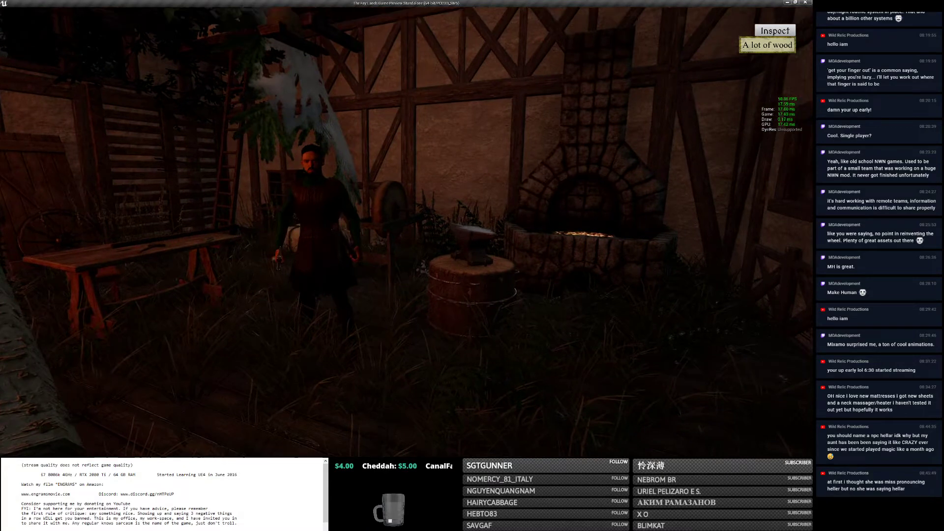
key(w)
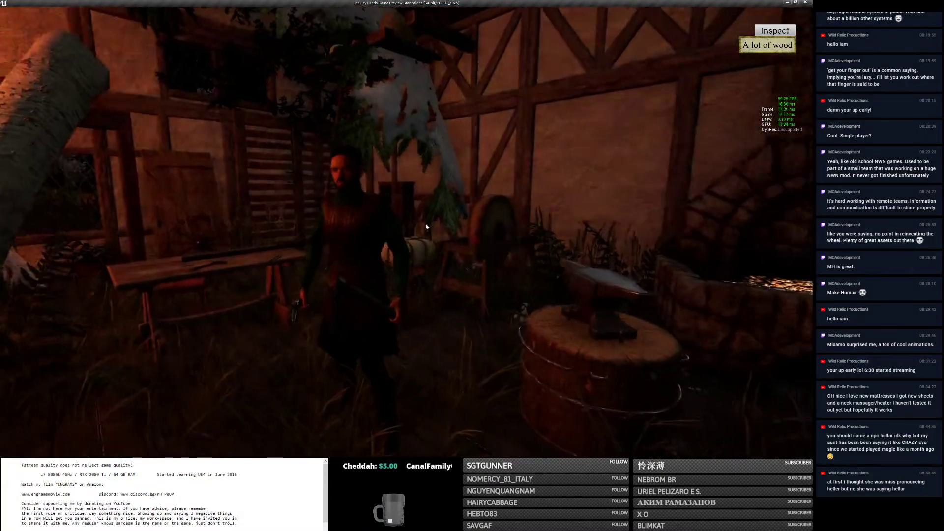
Check the contents of the character's backpack and close the inventory.
key(Tab)
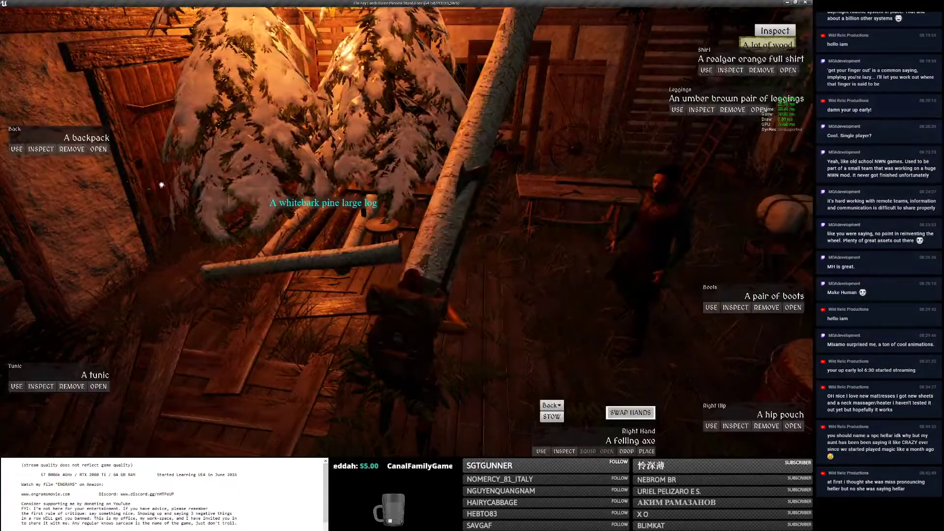
click(98, 149)
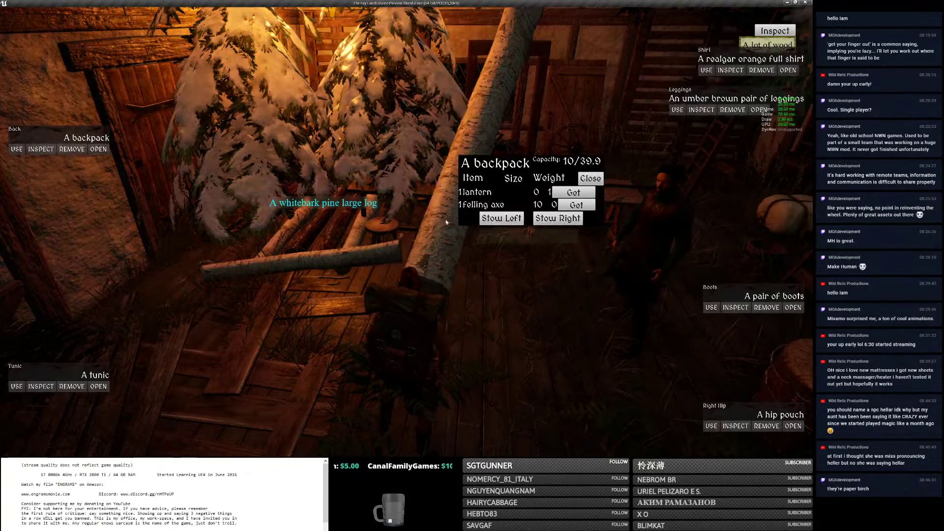
key(Tab)
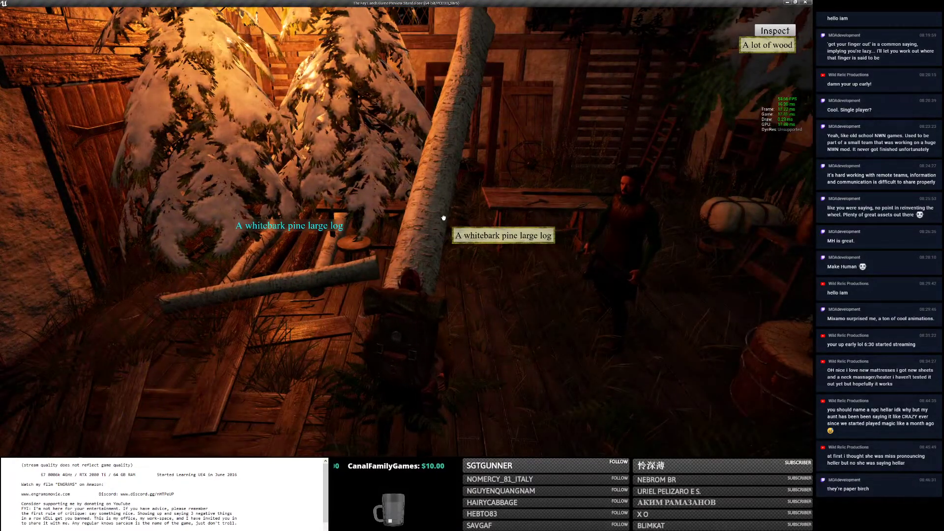
Drop the felling axe from the right hand and pick up the whitebark pine large log.
click(443, 218)
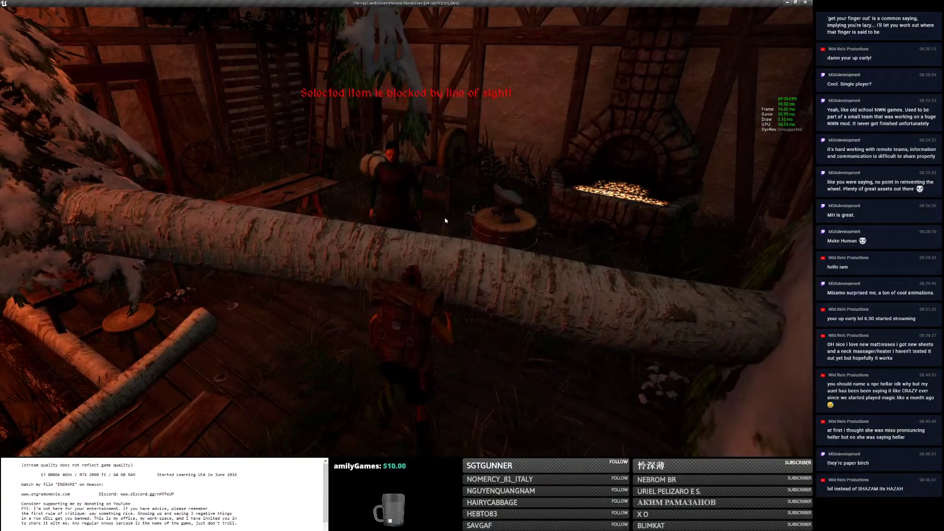
key(Tab)
click(623, 448)
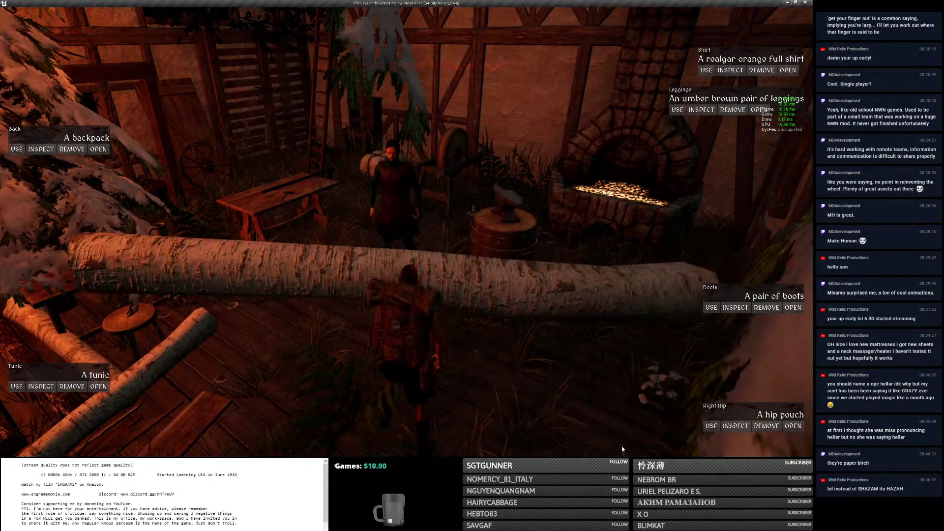
click(464, 284)
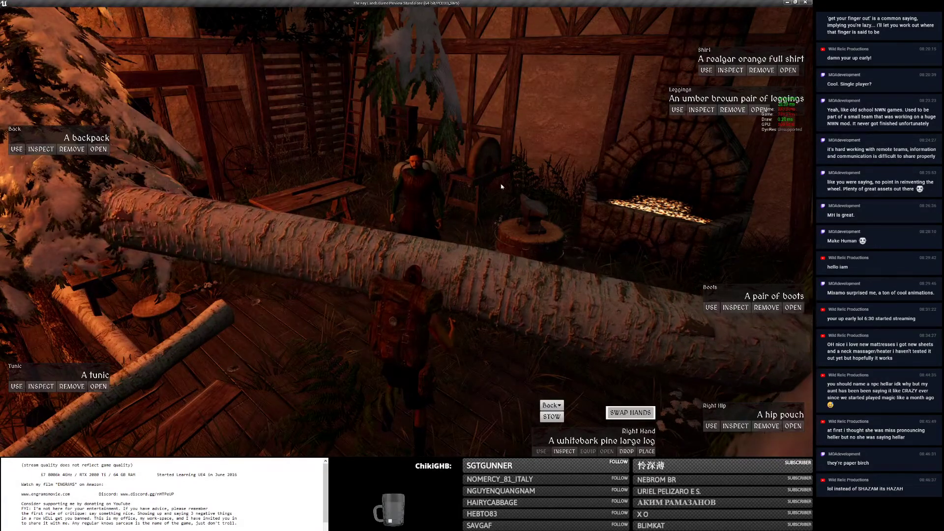
key(Tab)
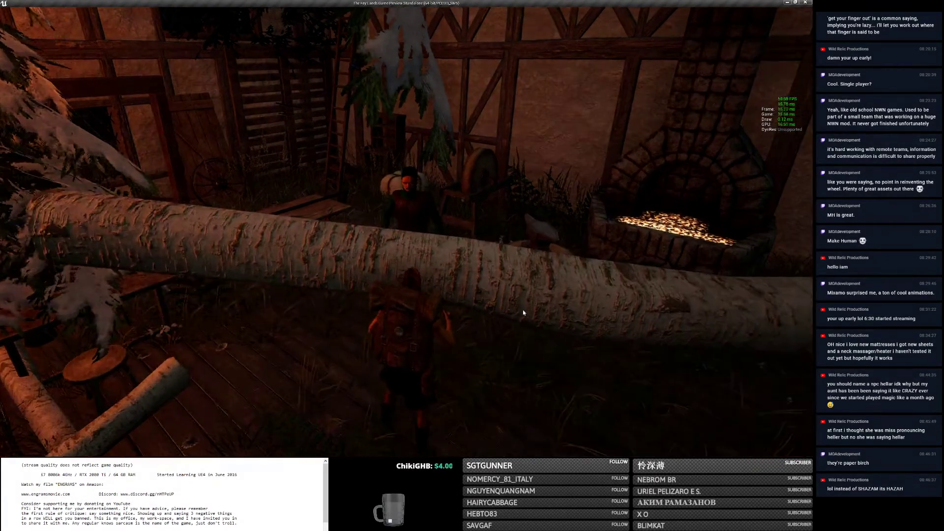
Talk to the carpenter with the log in hand, accept the splitting axe and answer the follow-up dialogue with "Kay.".
key(e)
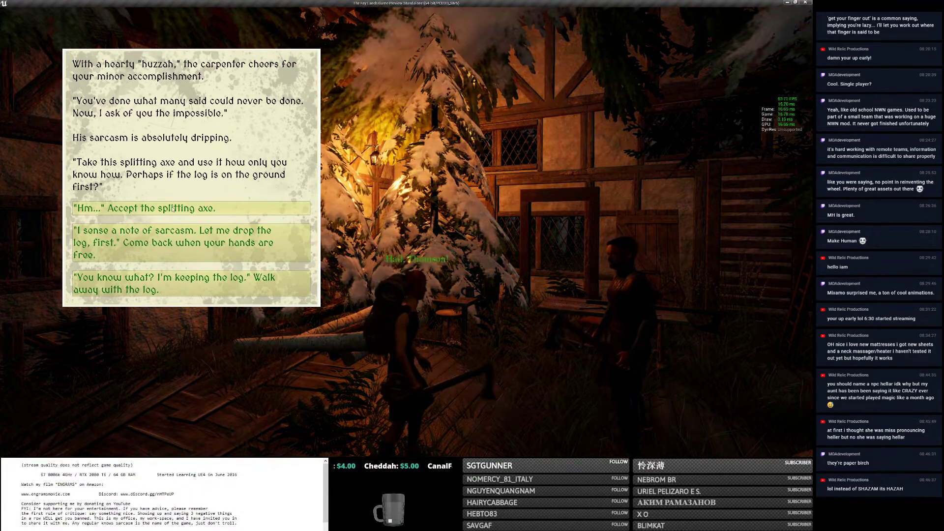
click(175, 210)
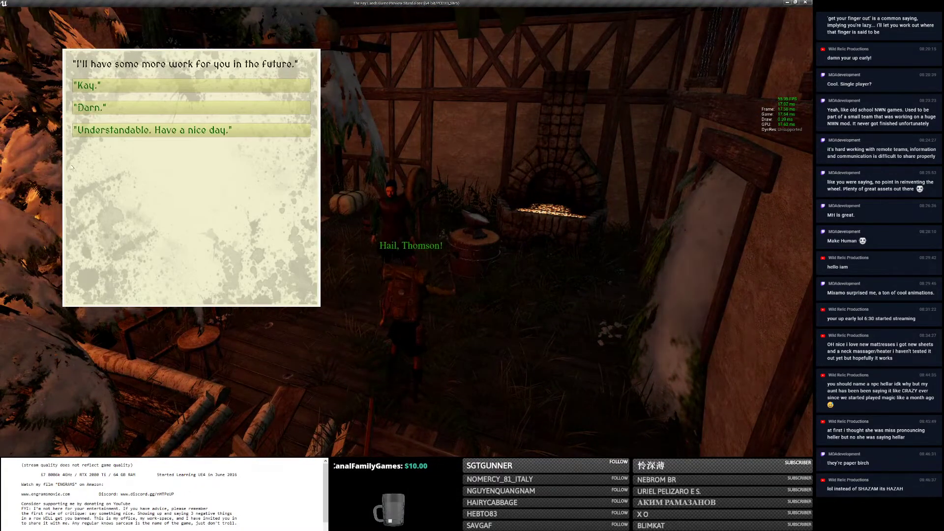
click(168, 91)
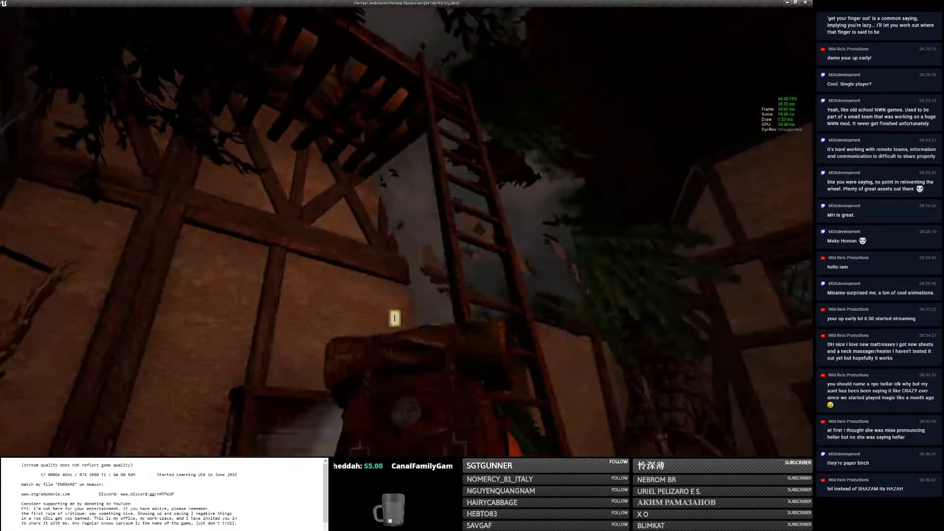
Talk to the carpenter while holding a whitebark pine wooden plank and choose the "I suppose any large log will do..." response.
key(space)
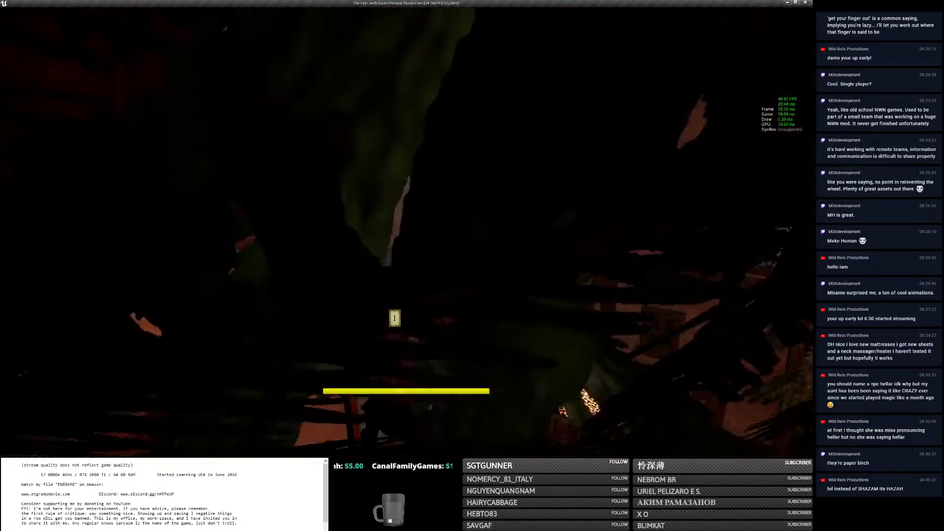
key(w)
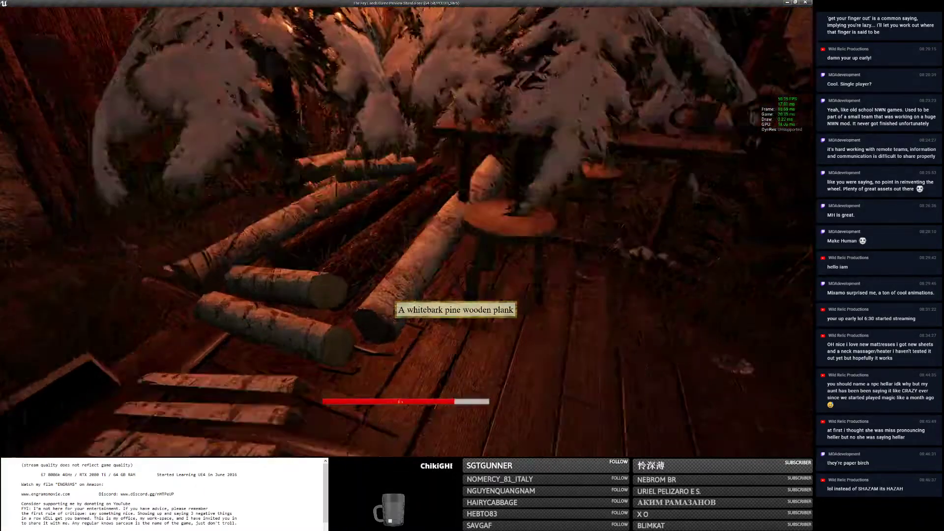
right_drag(383, 291, 382, 291)
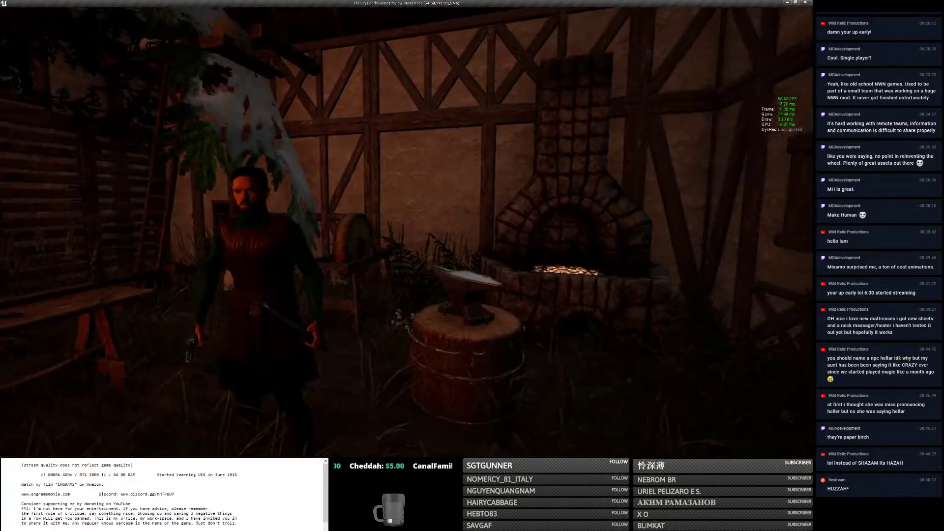
key(Tab)
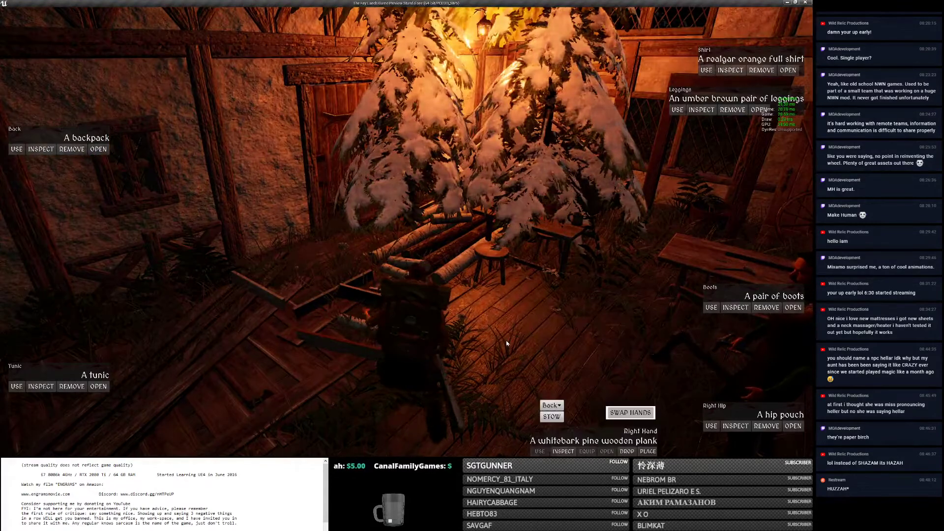
key(e)
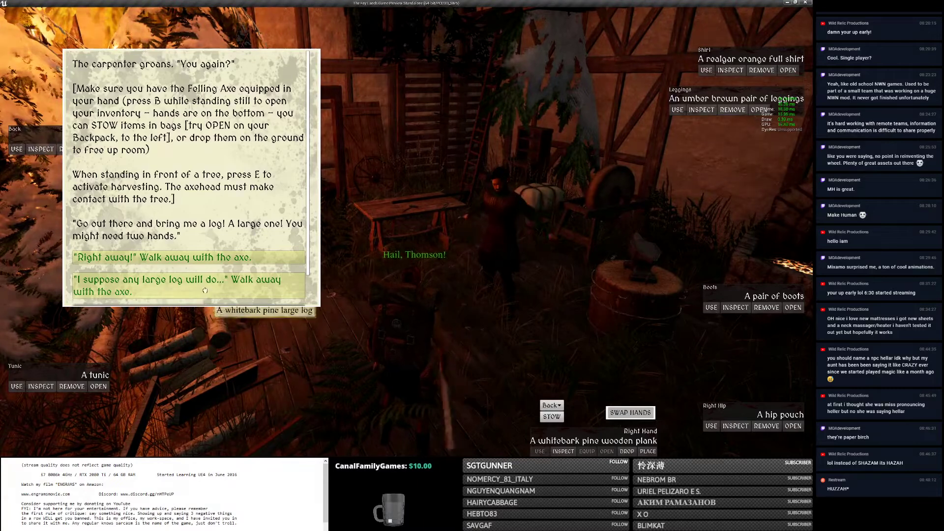
click(203, 290)
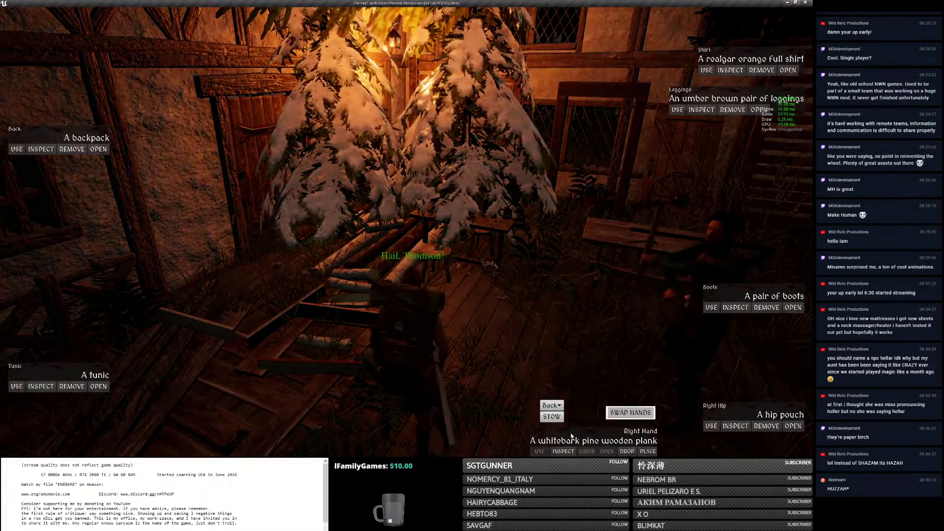
Pick up a whitebark pine large log from the pile and talk to the carpenter again to retest the quest-completed dialogue.
key(Tab)
key(w)
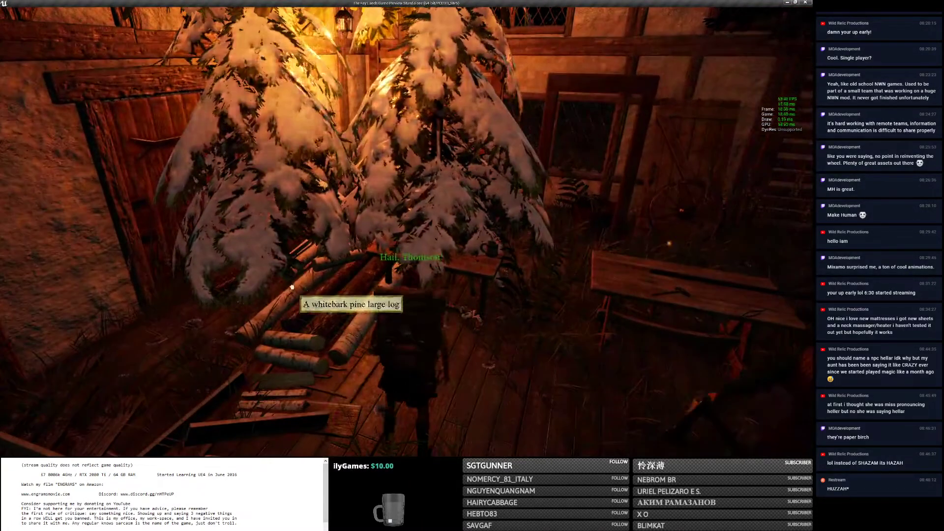
click(292, 287)
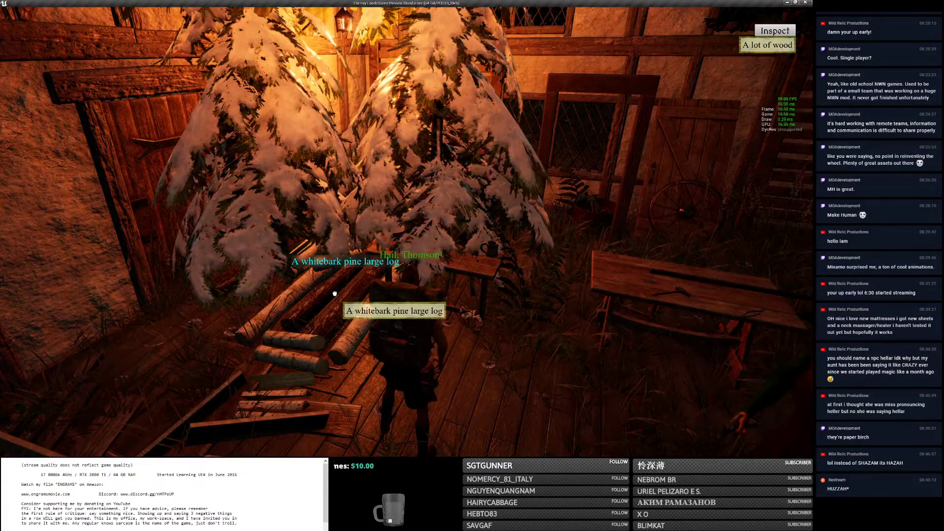
click(334, 294)
right_drag(334, 293, 334, 296)
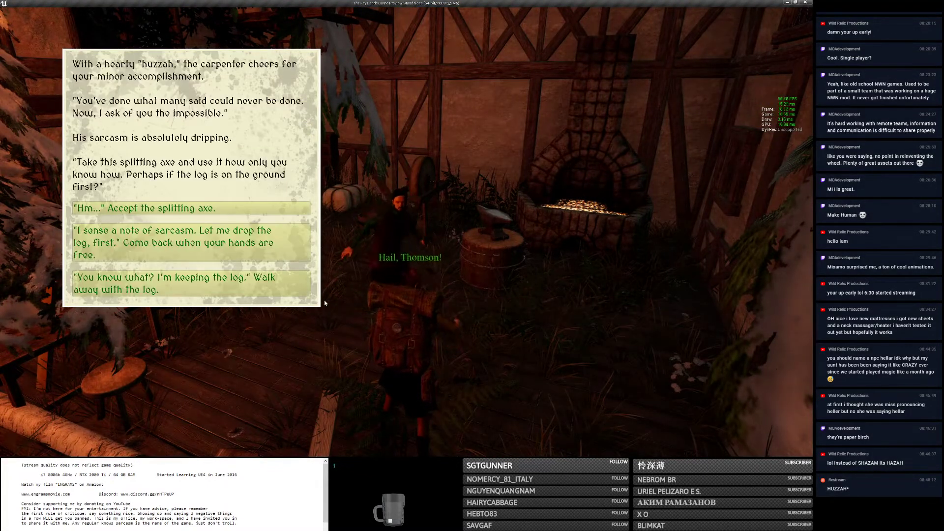
Finish the carpenter's dialogue and end the standalone game preview, returning to the level editor.
right_drag(324, 302, 297, 248)
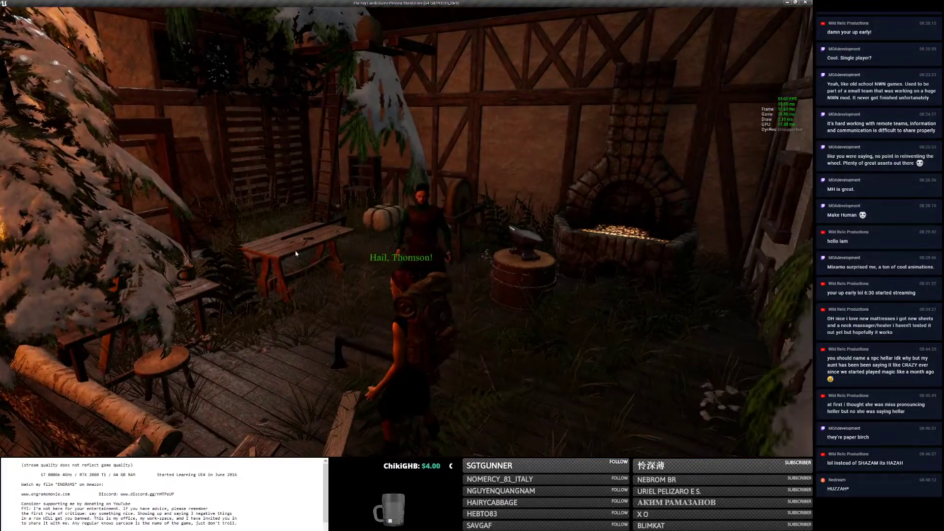
key(super)
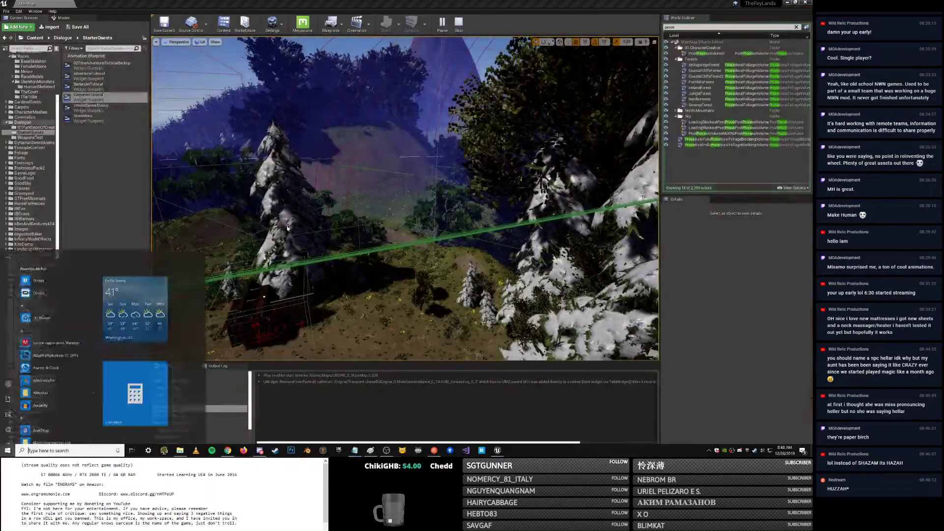
key(Escape)
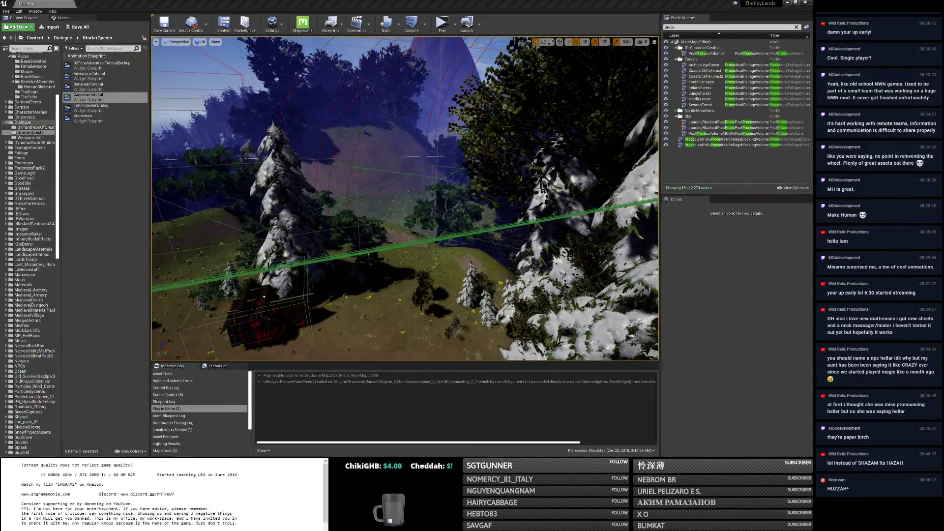
right_drag(264, 297, 287, 290)
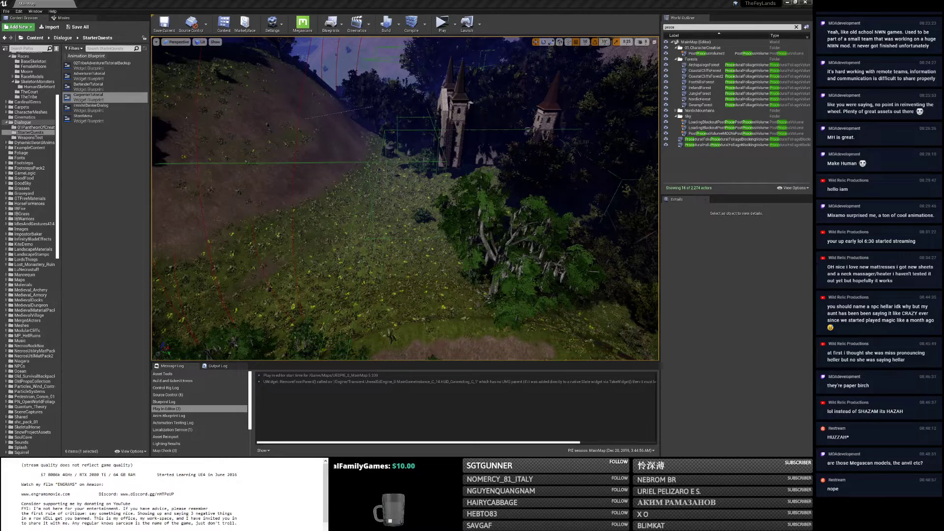
key(1)
right_drag(405, 199, 405, 199)
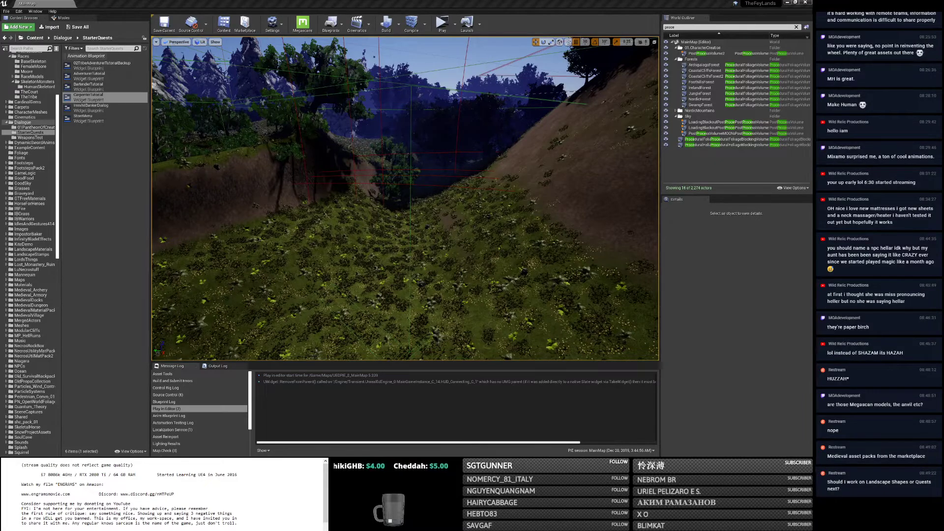
click(467, 195)
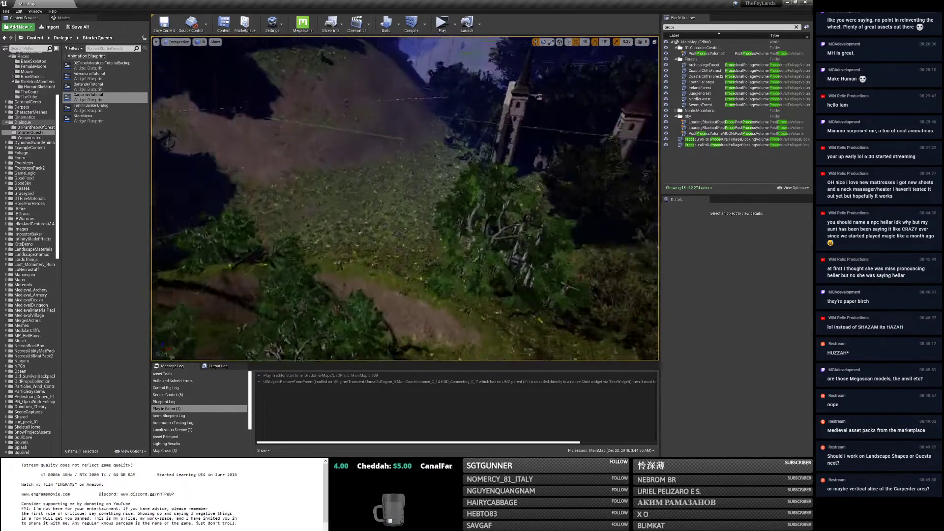
right_drag(375, 74, 375, 74)
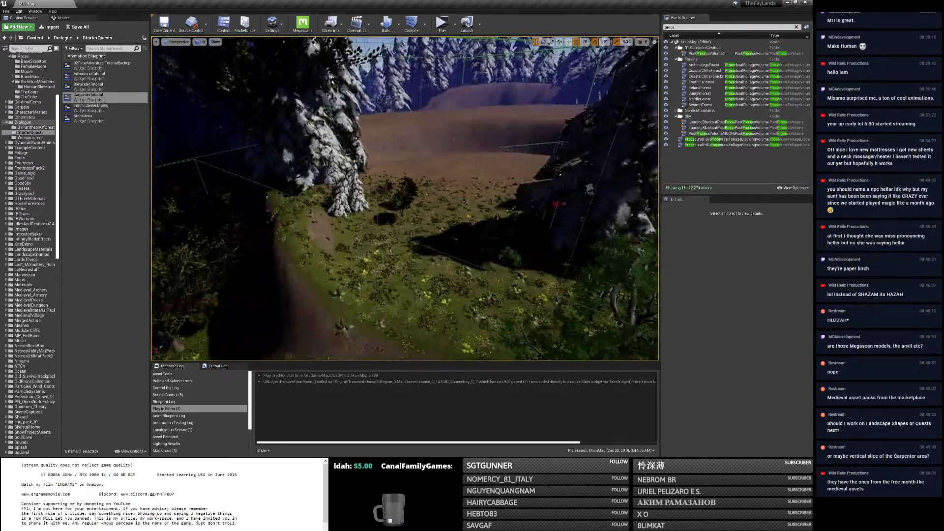
right_drag(375, 74, 375, 74)
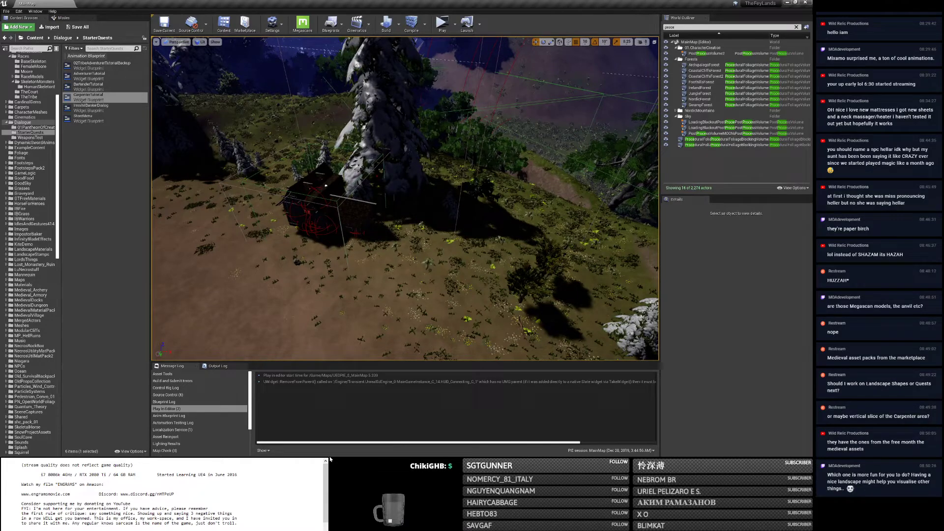
key(super)
mouse_move(231, 455)
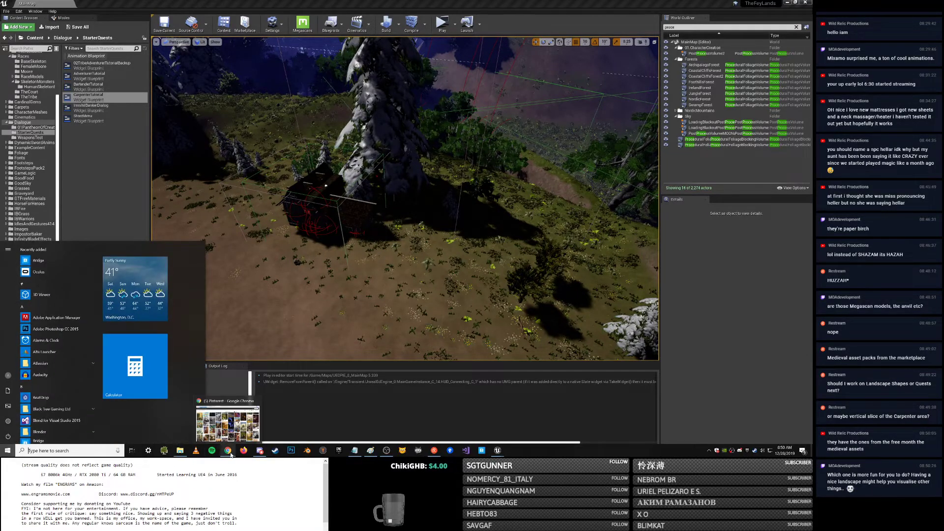
click(228, 423)
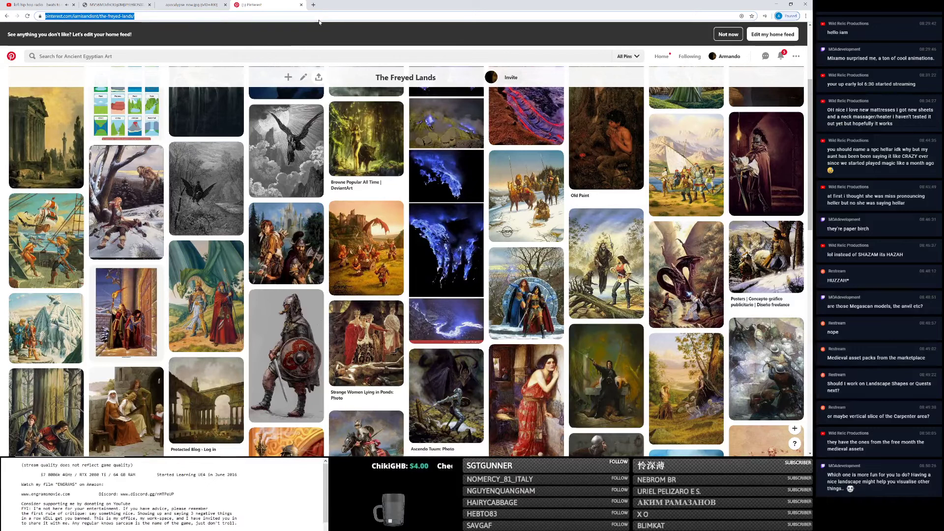
key(alt+Tab)
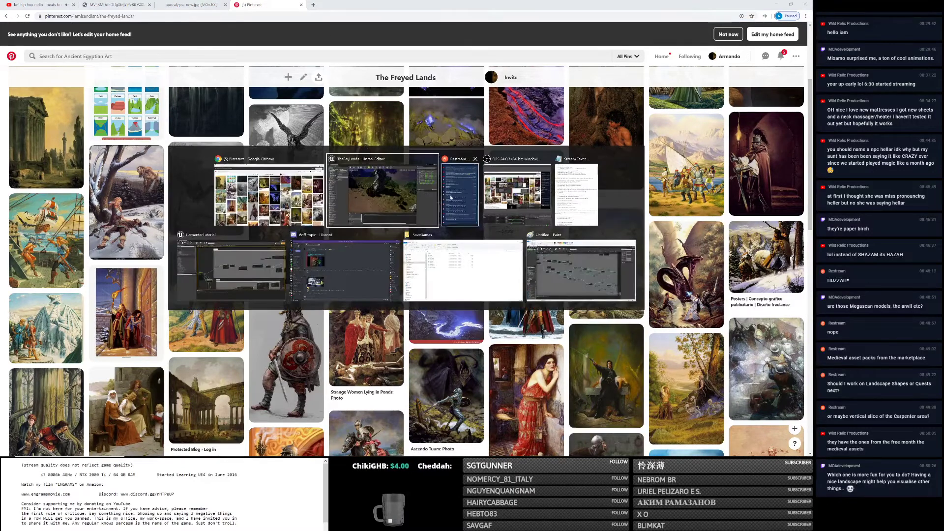
Switch to the Epic Games Launcher and browse its Marketplace down to the Free For The Month assets, including Landscape Stamps.
key(super)
click(498, 450)
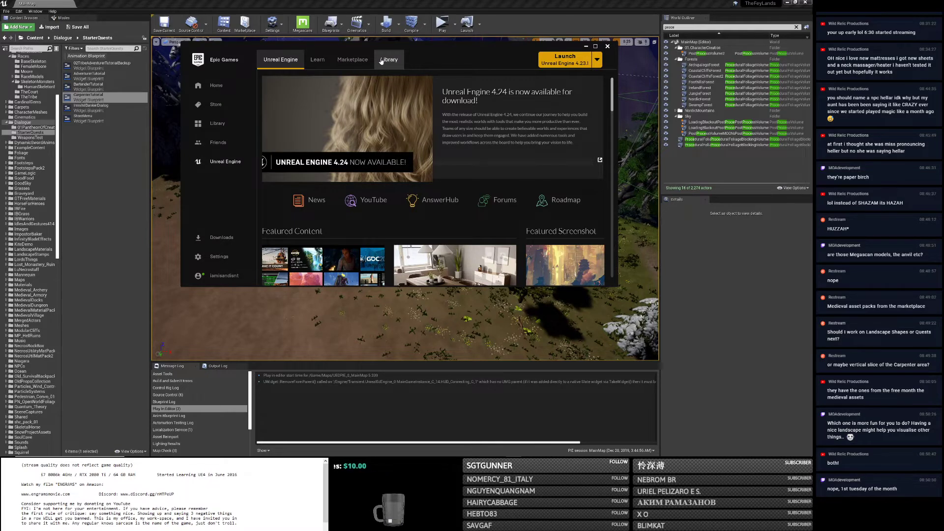
scroll(472, 192, down, 4)
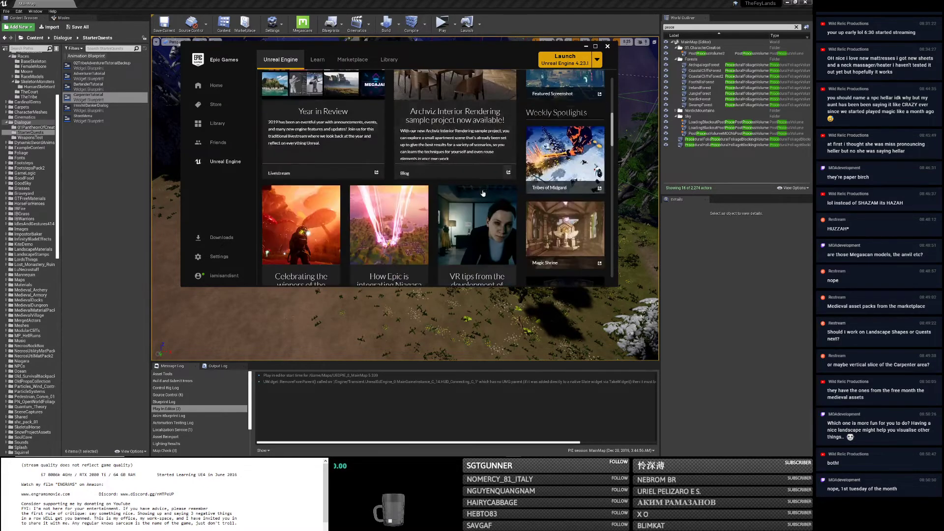
scroll(483, 193, down, 1)
scroll(491, 191, up, 3)
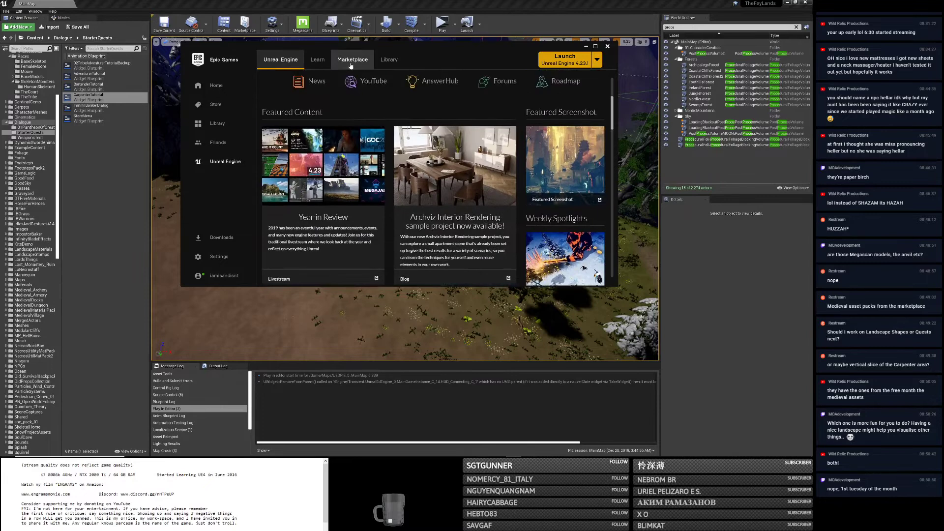
click(350, 60)
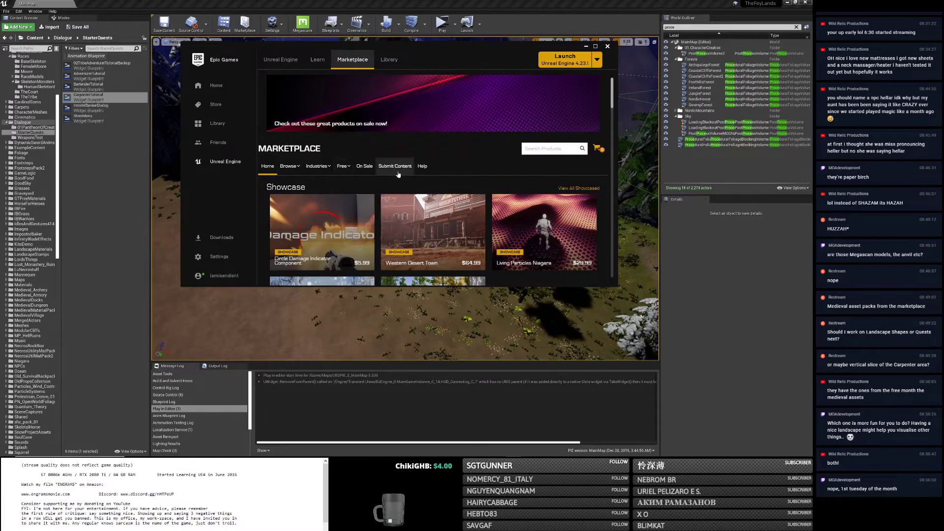
scroll(433, 177, down, 1)
scroll(448, 176, down, 2)
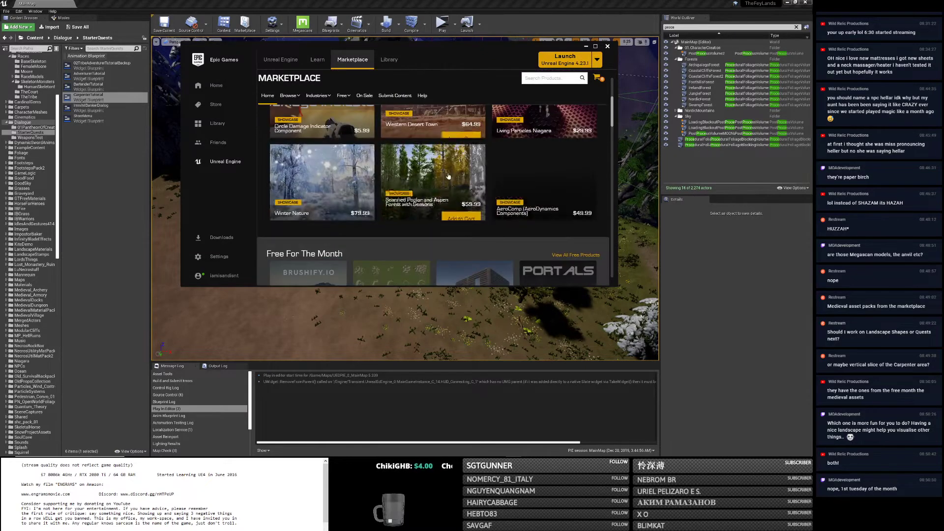
scroll(506, 189, down, 2)
scroll(517, 195, down, 1)
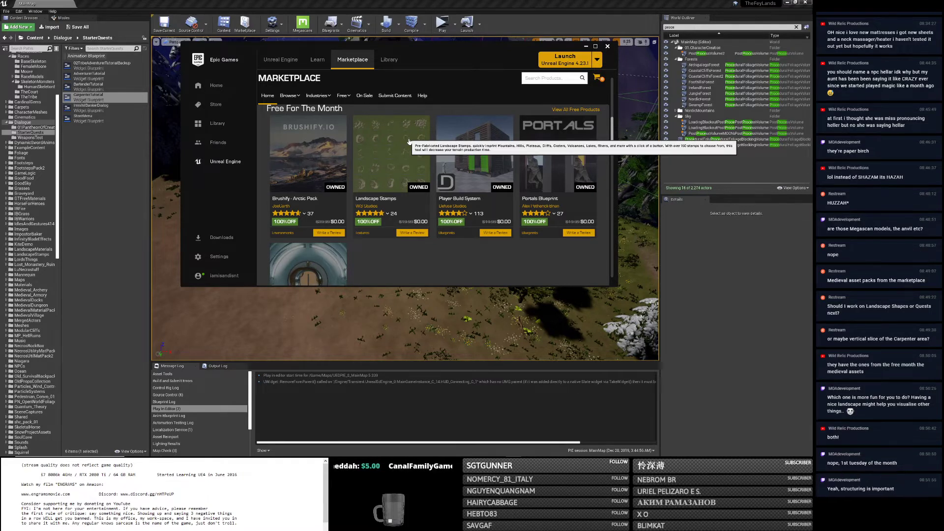
right_drag(415, 318, 477, 322)
mouse_move(518, 189)
right_down()
mouse_move(525, 217)
mouse_move(492, 196)
mouse_move(518, 189)
right_up()
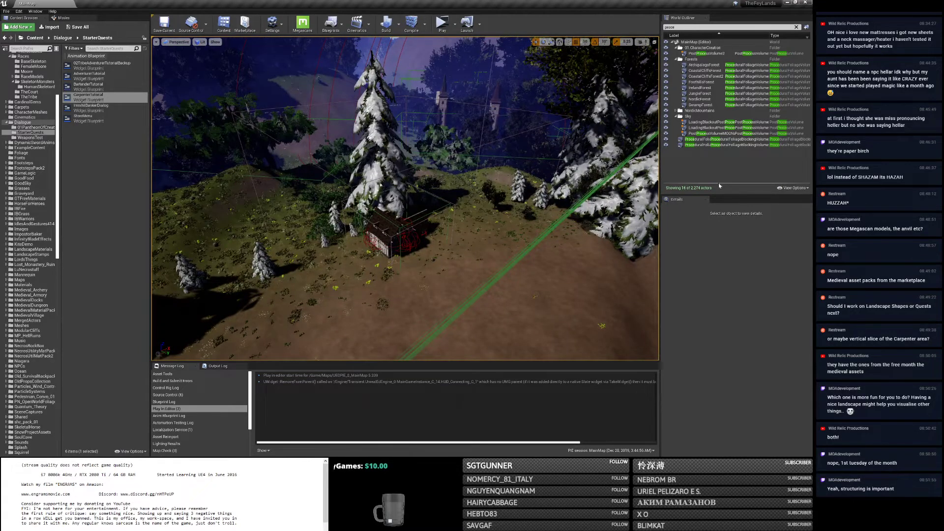
right_drag(517, 189, 558, 183)
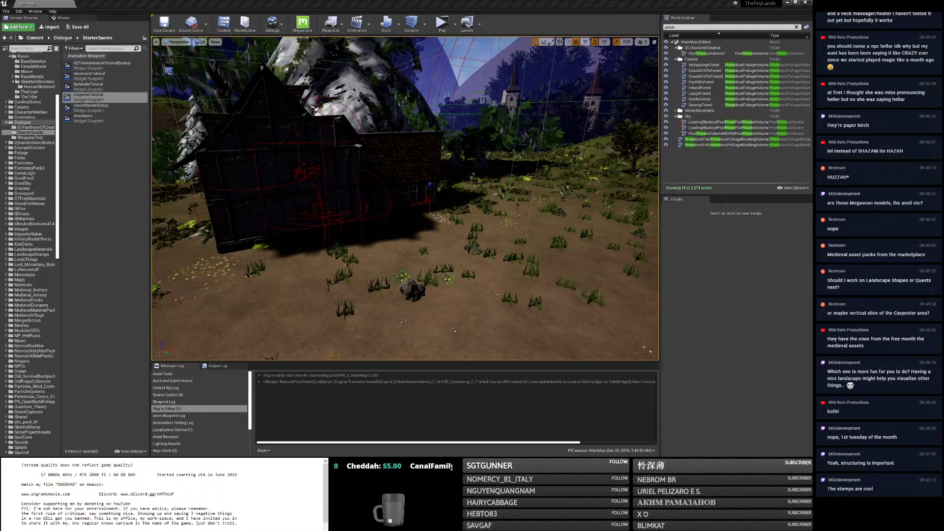
right_drag(478, 206, 475, 246)
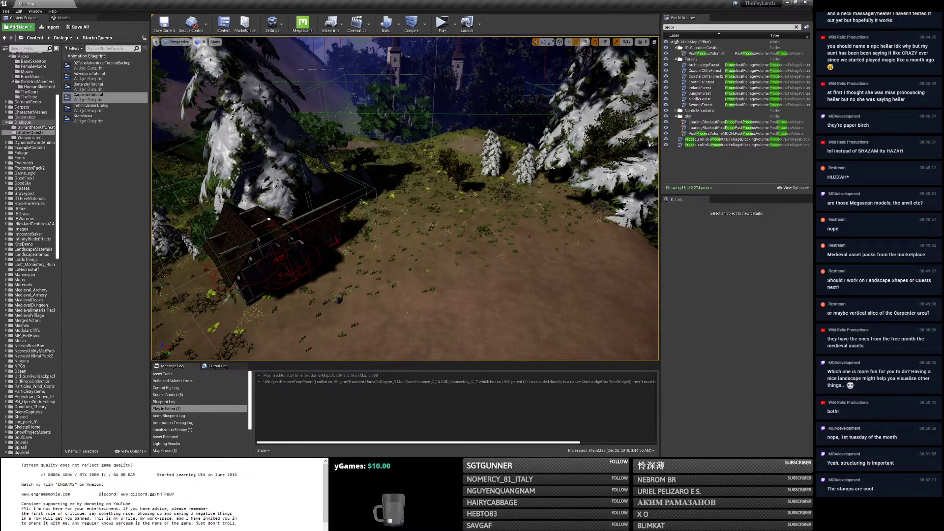
Switch to Chrome, search the web for "unreal engine 4.24" in a new tab, and open the Unreal Engine 4.24 Release Notes.
key(alt+Tab)
key(alt+Tab)
key(alt+Tab)
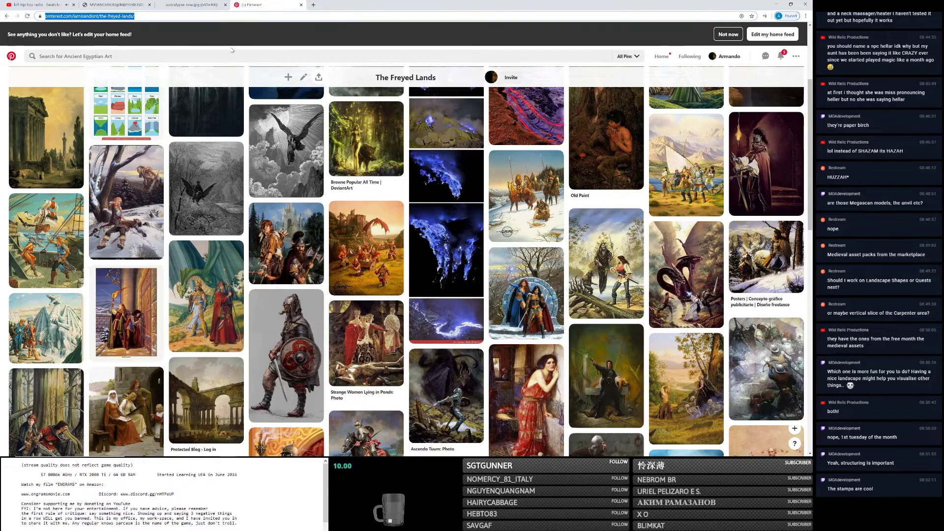
key(ctrl+t)
text(unreal)
key(Down)
key(Return)
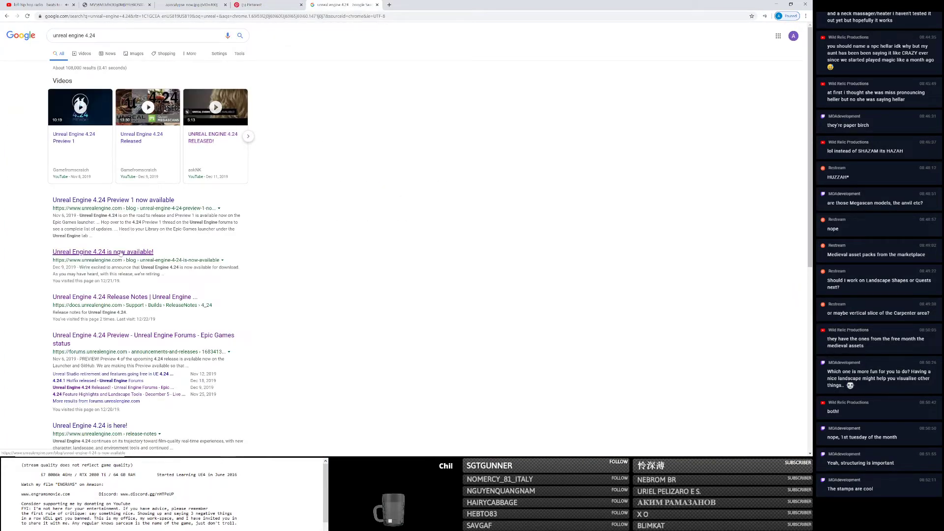
click(121, 252)
click(7, 16)
click(118, 297)
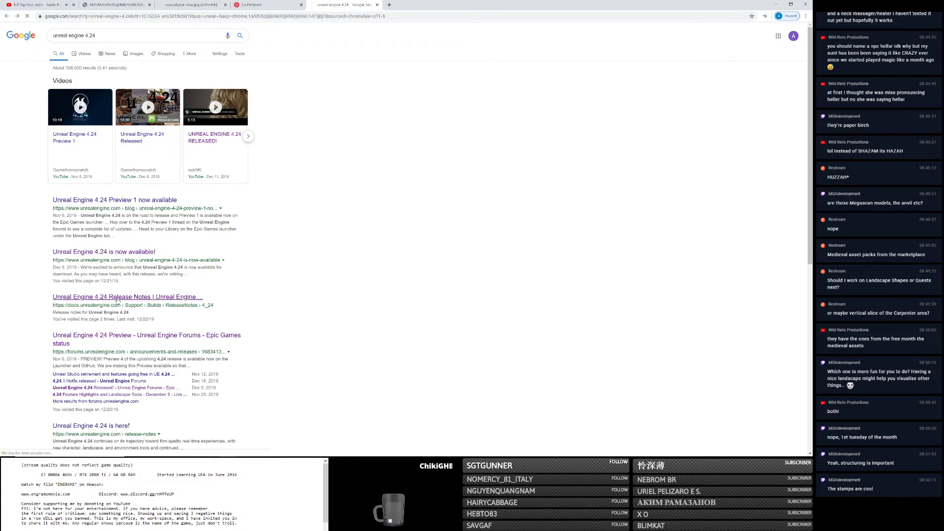
Find Landscape Edit Layers in the release notes and open the Non-Destructive Landscape Layers and Splines documentation in a new tab.
scroll(189, 179, down, 5)
scroll(338, 230, down, 10)
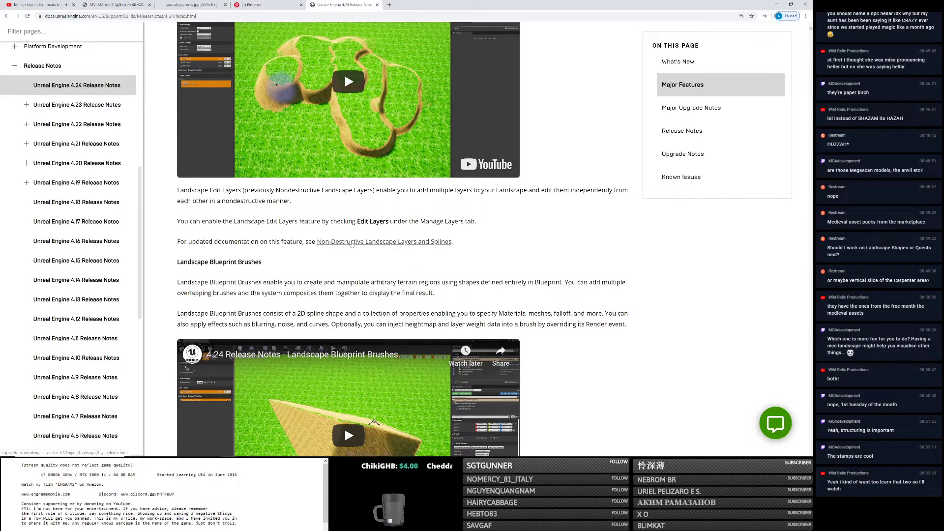
right_click(352, 244)
click(364, 247)
Open the release notes' Landscape Blueprint Brushes video on YouTube and pause it.
scroll(344, 246, down, 3)
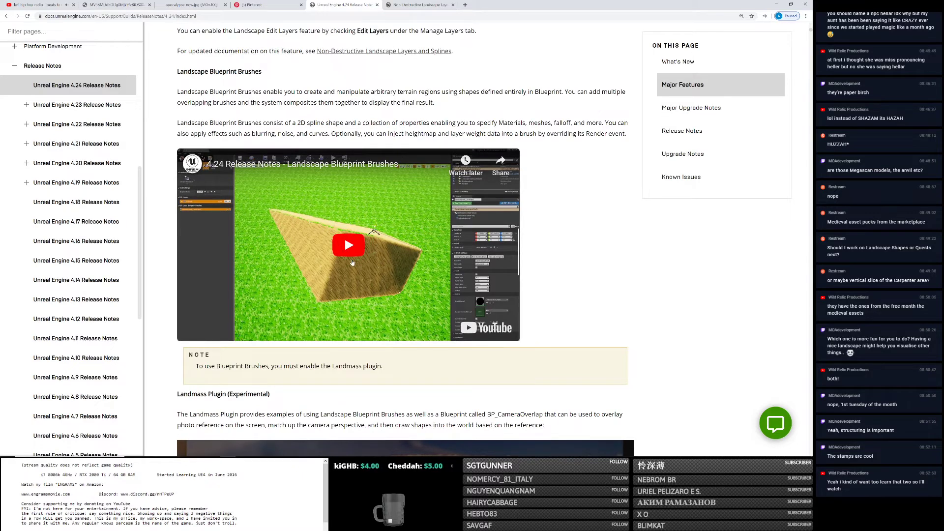
click(347, 255)
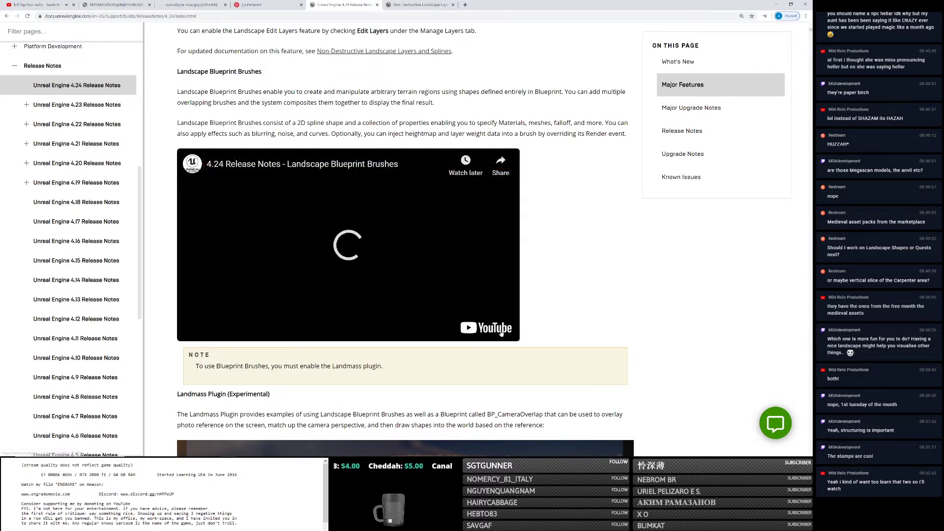
click(501, 332)
click(331, 6)
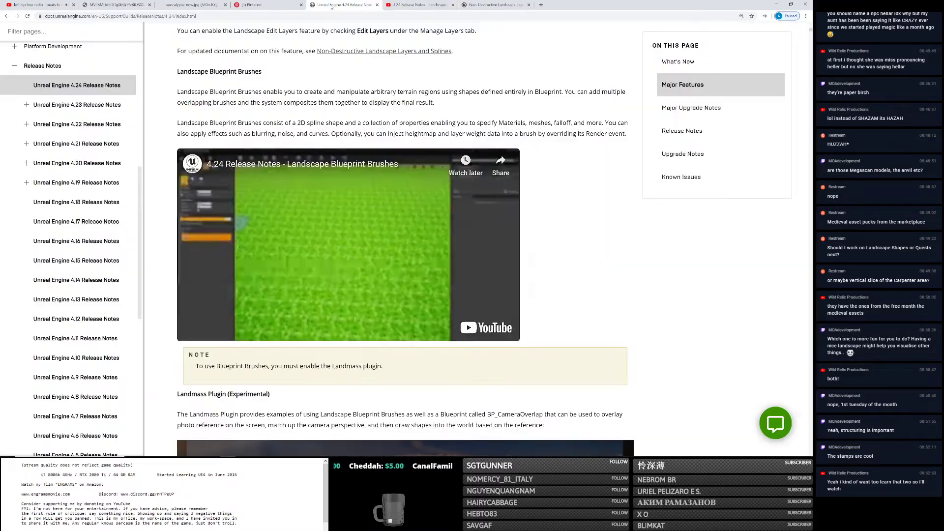
click(419, 5)
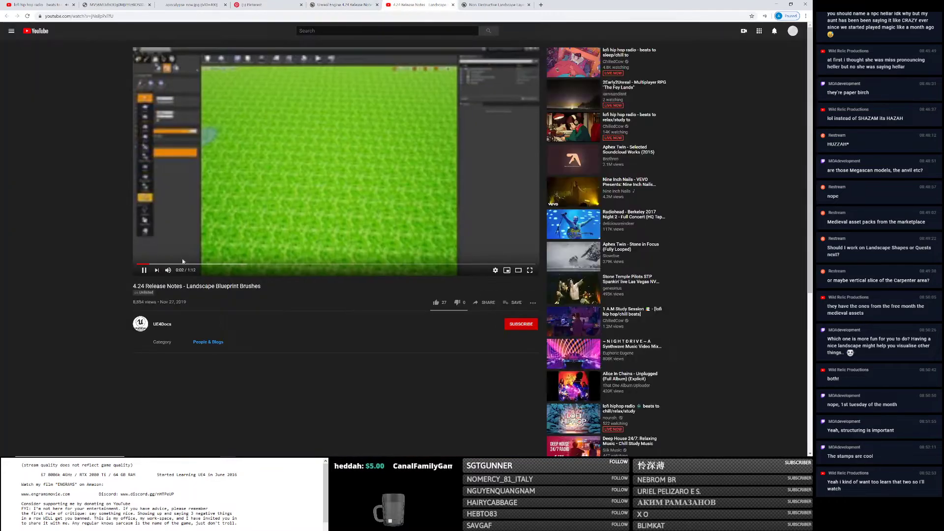
click(144, 270)
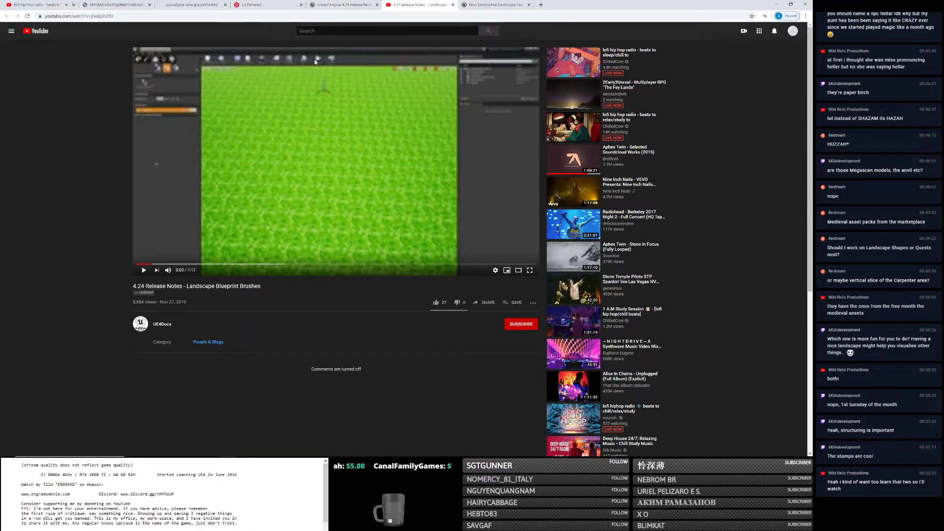
Examine the Non-Destructive Landscape Layers documentation, including the sections on managing layers, erasing height, alpha blending and non-destructive splines.
click(483, 4)
scroll(440, 215, down, 15)
scroll(440, 214, down, 15)
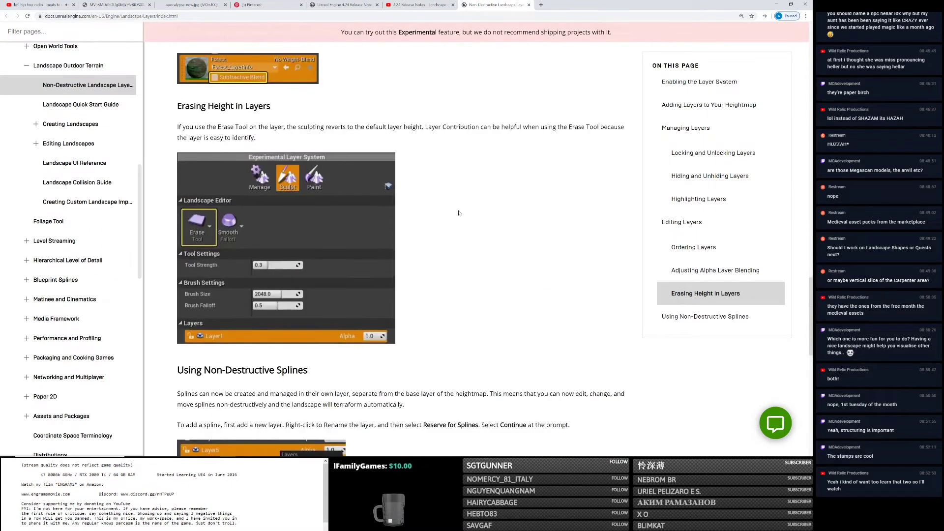
scroll(458, 212, down, 8)
scroll(420, 194, up, 3)
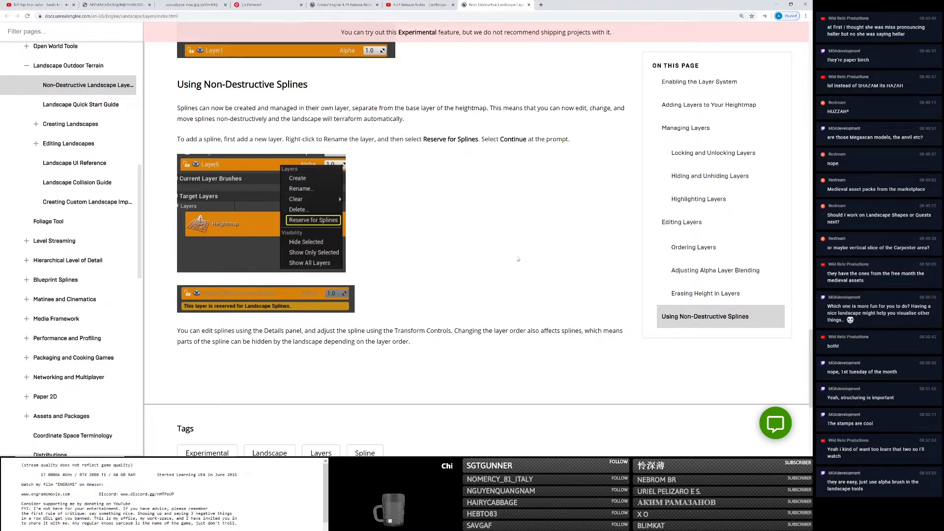
scroll(518, 259, up, 3)
scroll(526, 292, up, 11)
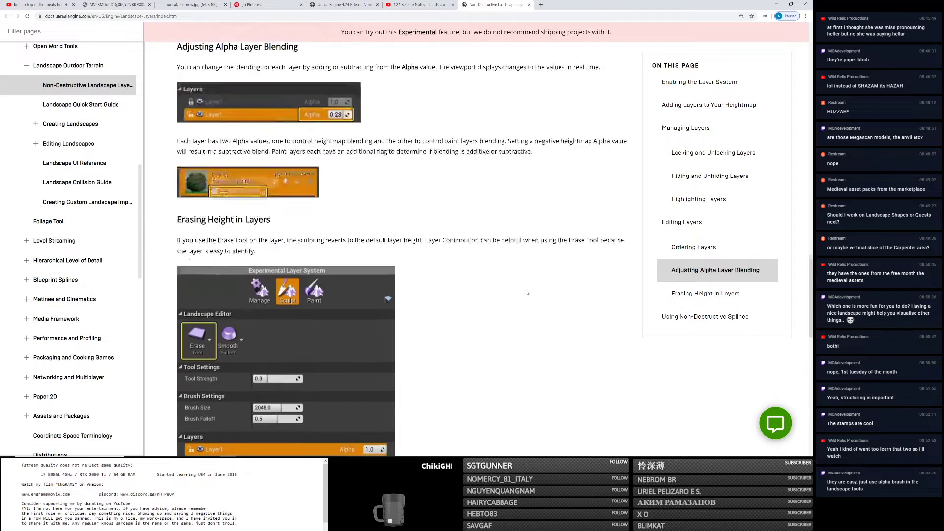
scroll(526, 292, up, 12)
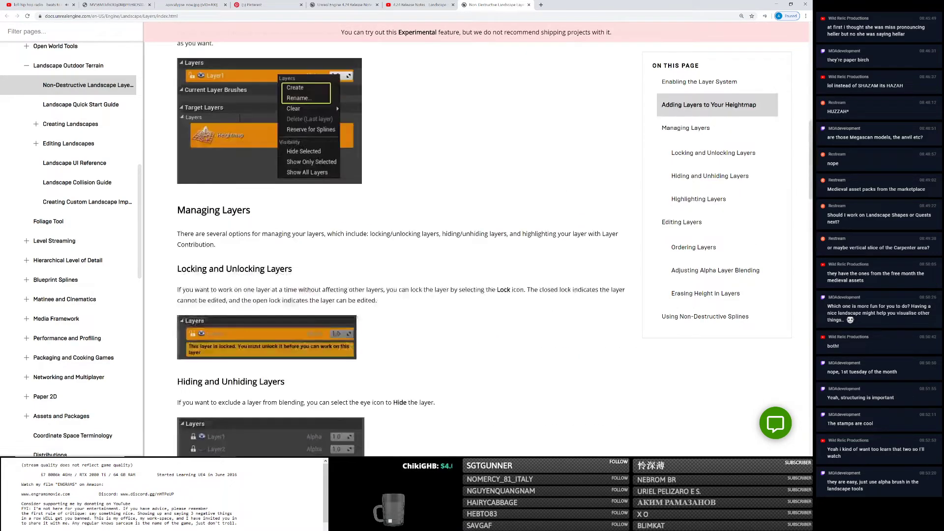
Resume the Landscape Blueprint Brushes video and set its playback quality to 1080p.
click(420, 4)
click(332, 160)
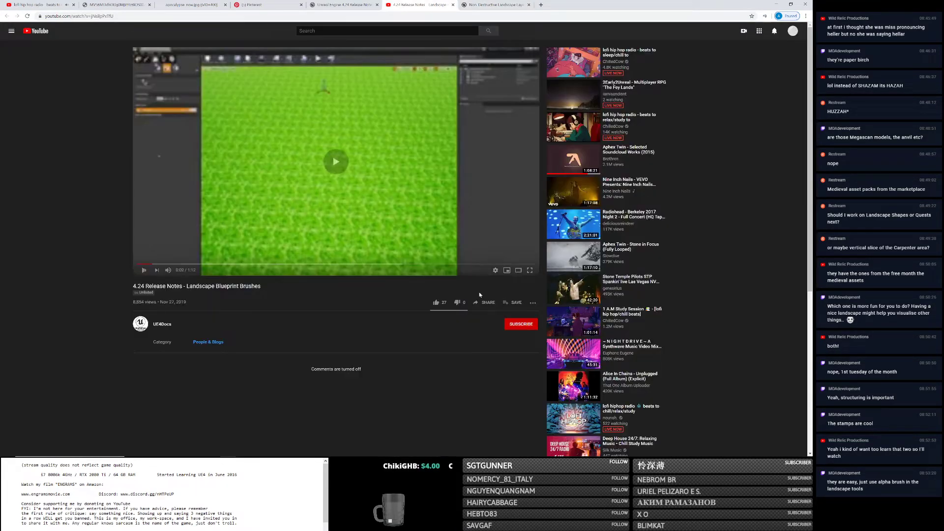
click(495, 270)
click(513, 253)
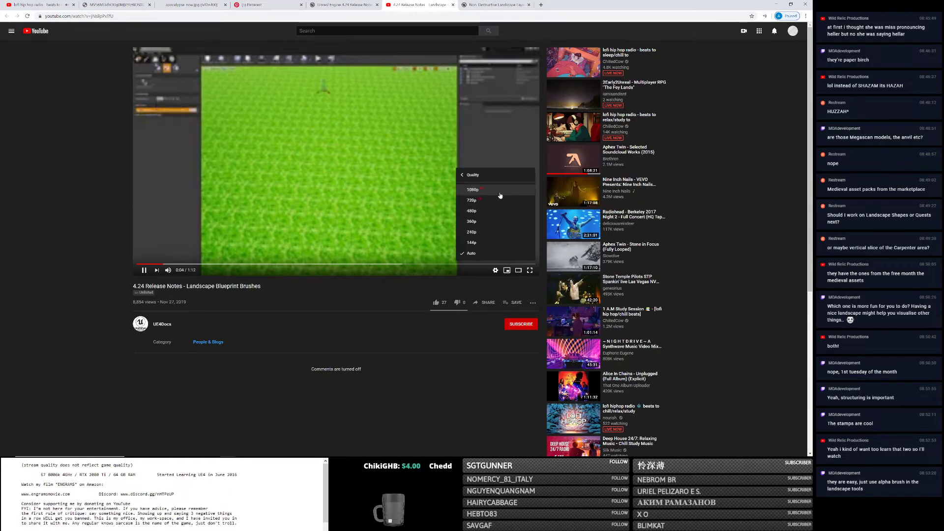
click(474, 188)
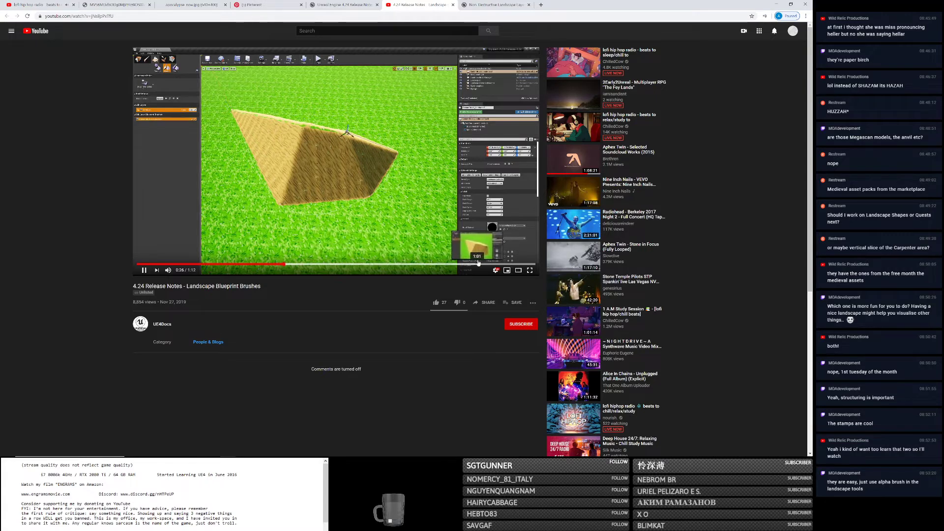
Skip the video ahead to about 1:01 and watch the brush settings demonstration near its end, pausing as needed.
click(482, 264)
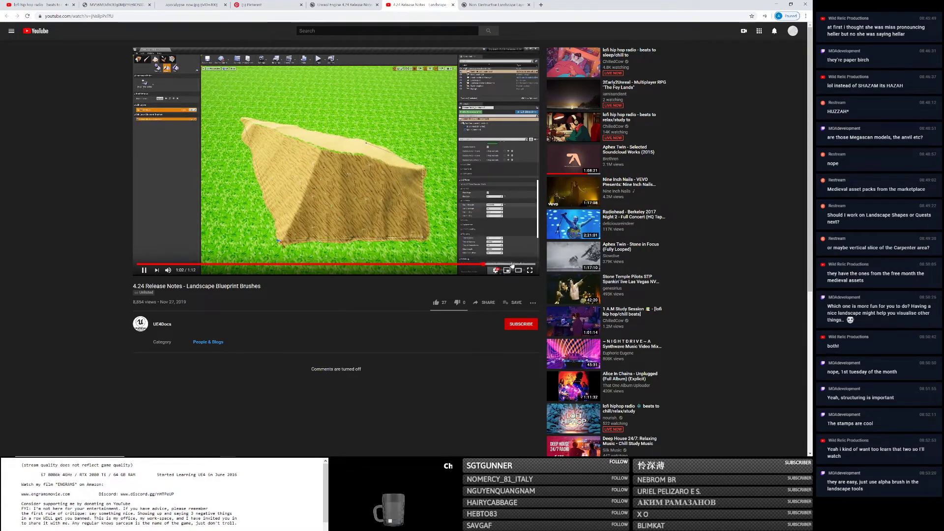
click(144, 271)
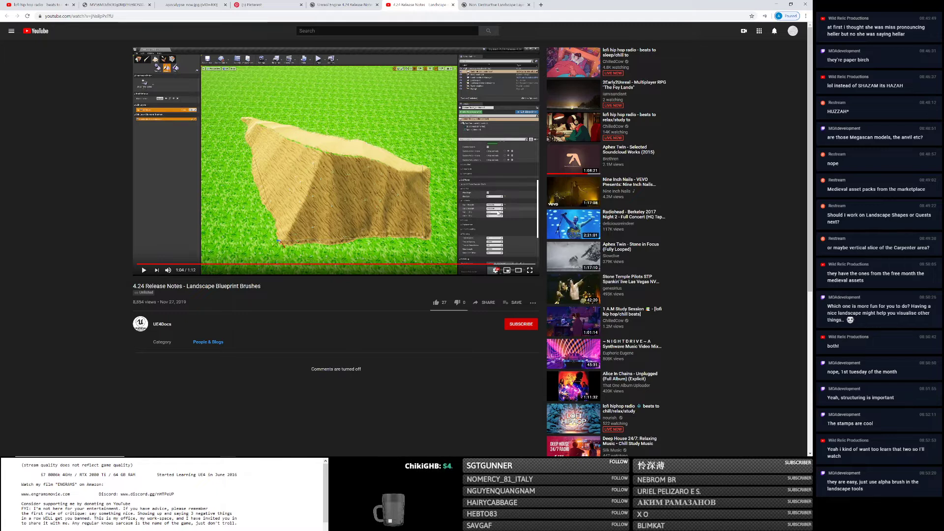
click(470, 225)
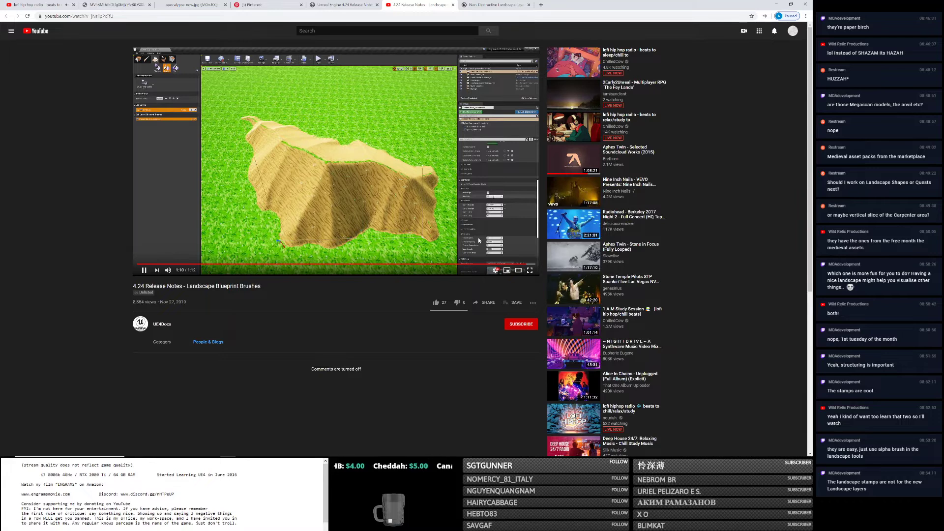
click(473, 240)
Return to the Unreal level editor and switch to the Landscape editing mode.
key(alt+Tab)
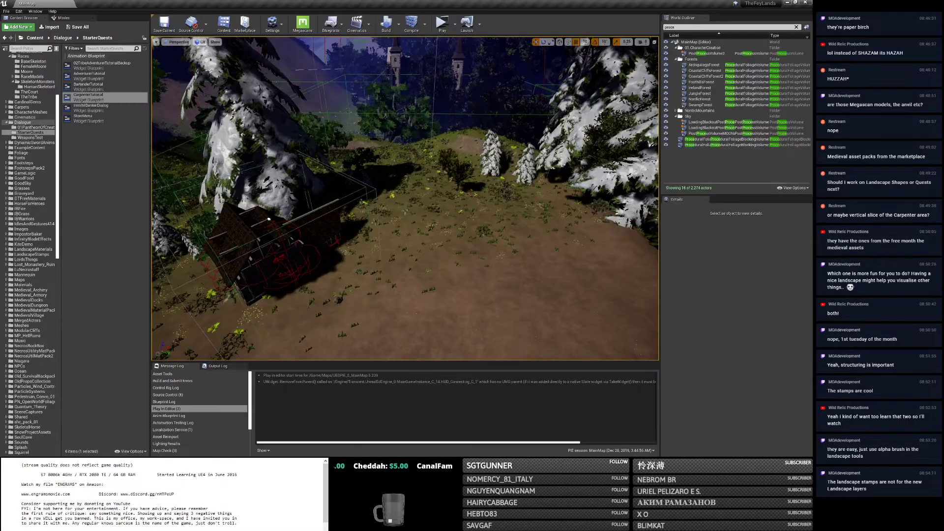
click(61, 18)
click(44, 32)
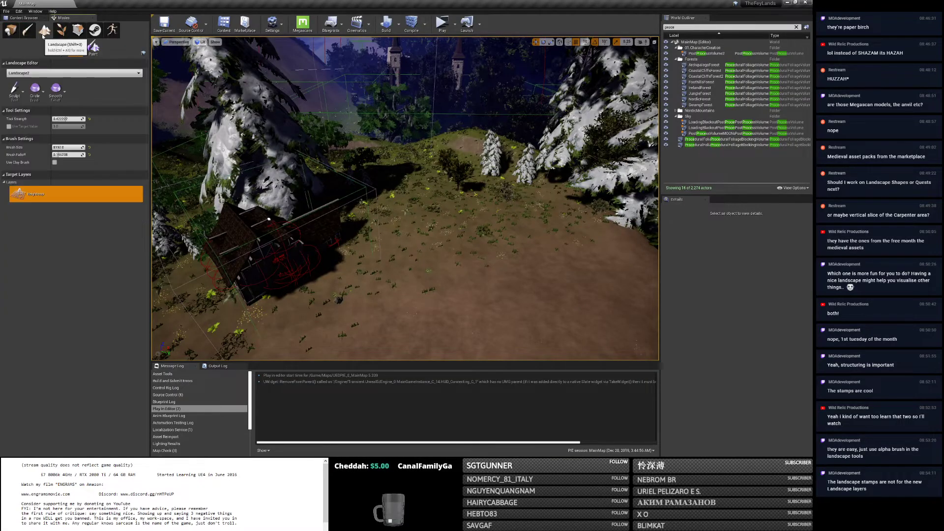
Switch the landscape editor from managing to sculpting and choose the Sculpt tool.
click(58, 51)
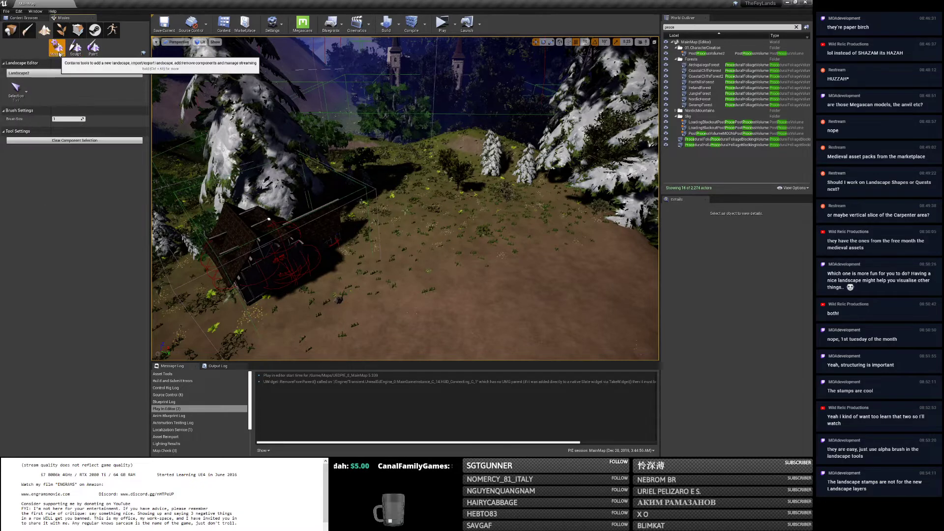
click(75, 48)
click(14, 91)
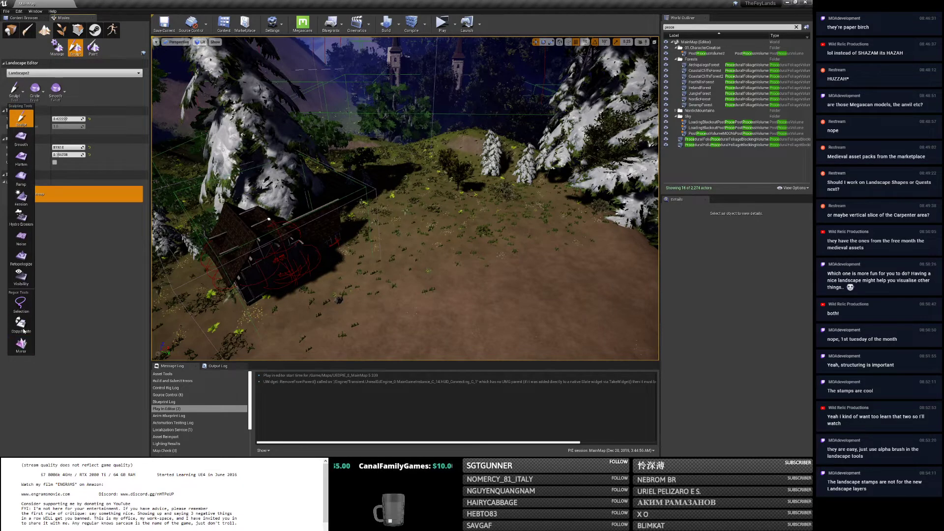
click(21, 117)
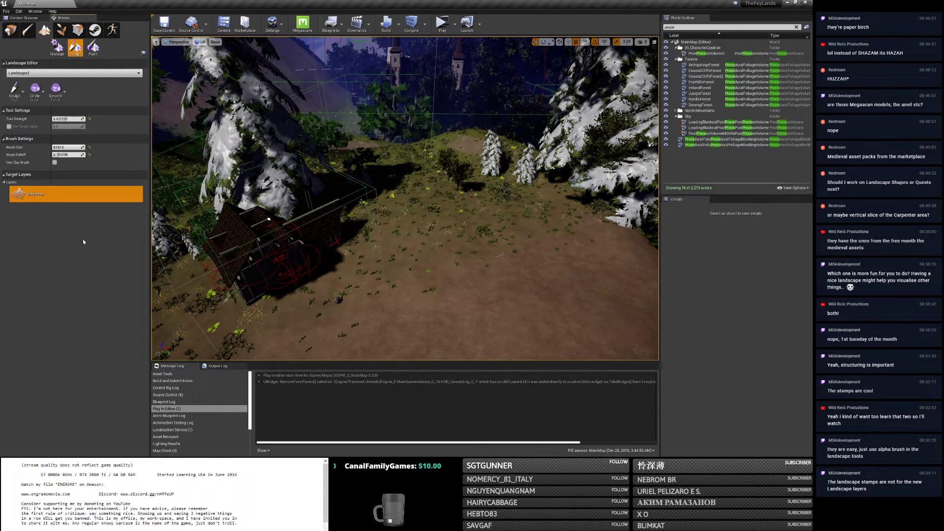
Search the Editor Preferences for "landscape" settings.
click(19, 11)
click(30, 96)
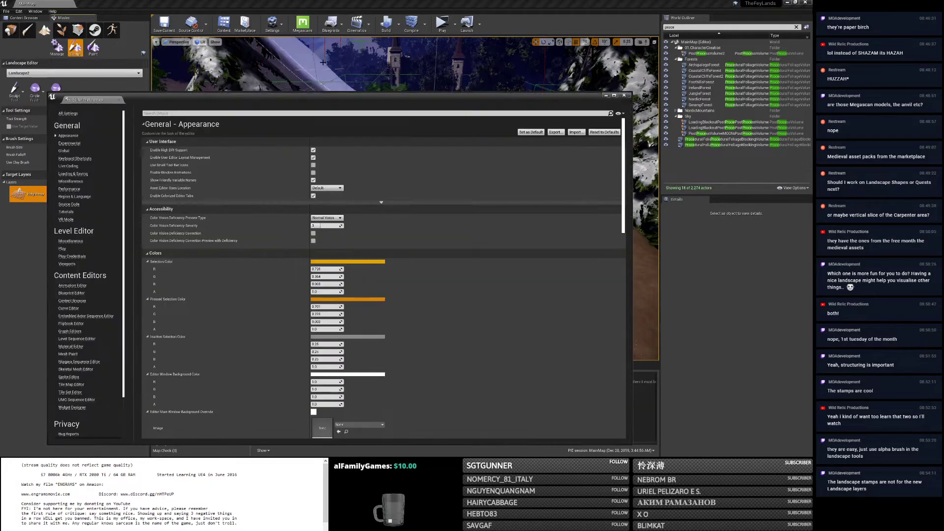
text(landscape)
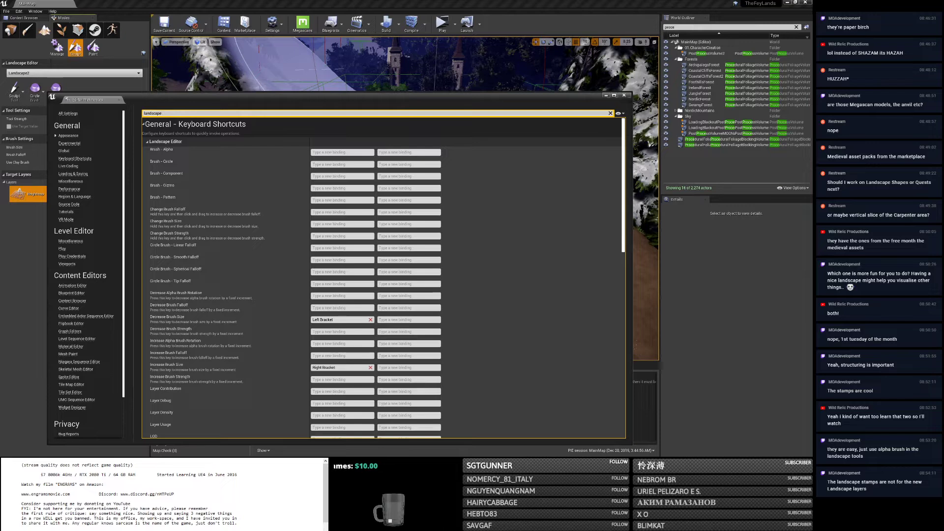
Check the Landscape Blueprint Brushes note in the Unreal Engine 4.24 release notes in the browser, and return to close the Editor Preferences.
key(alt+Tab)
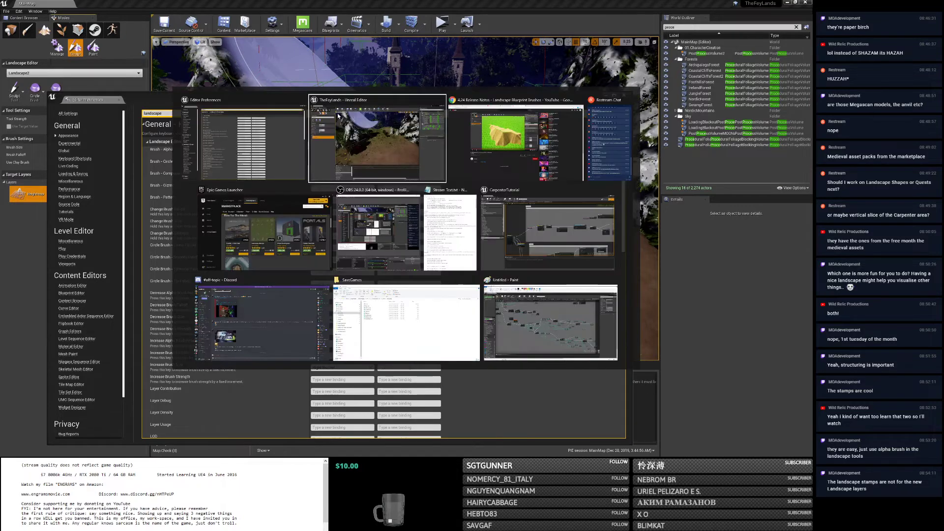
click(514, 140)
click(344, 5)
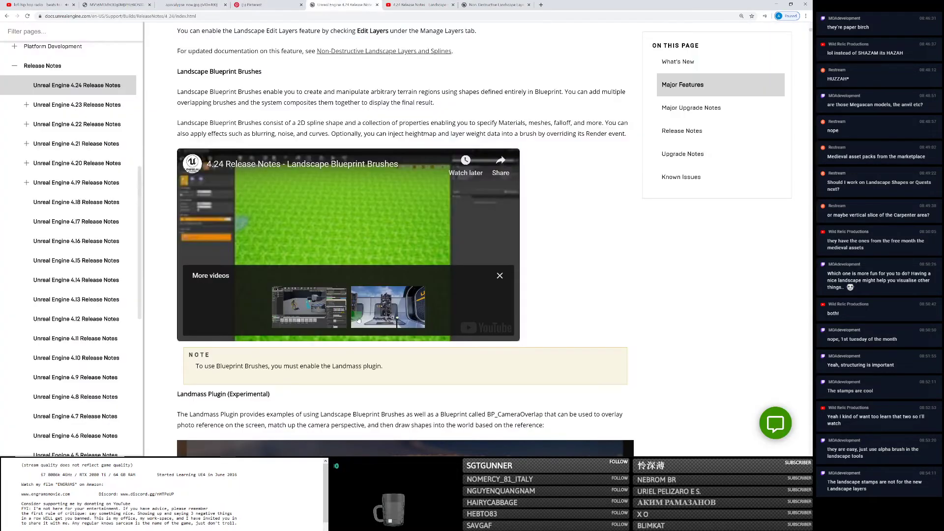
key(alt+Tab)
click(227, 121)
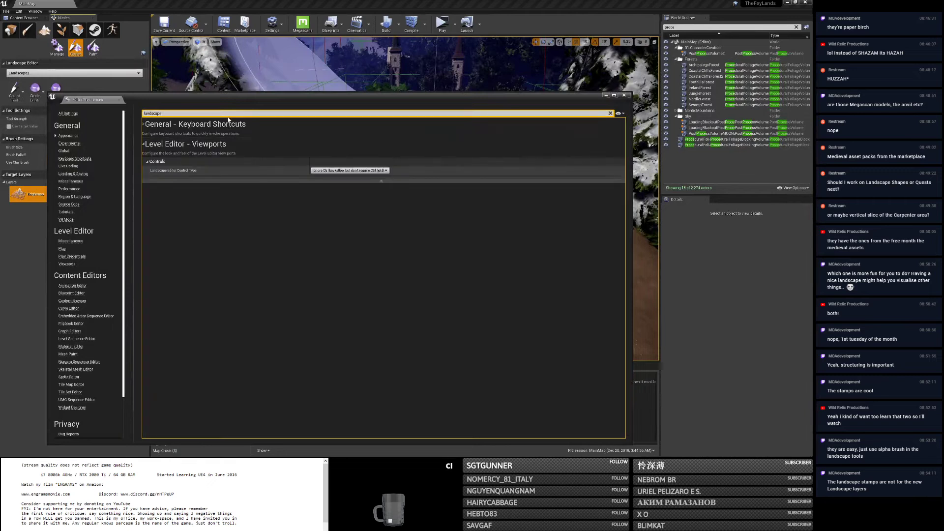
click(624, 96)
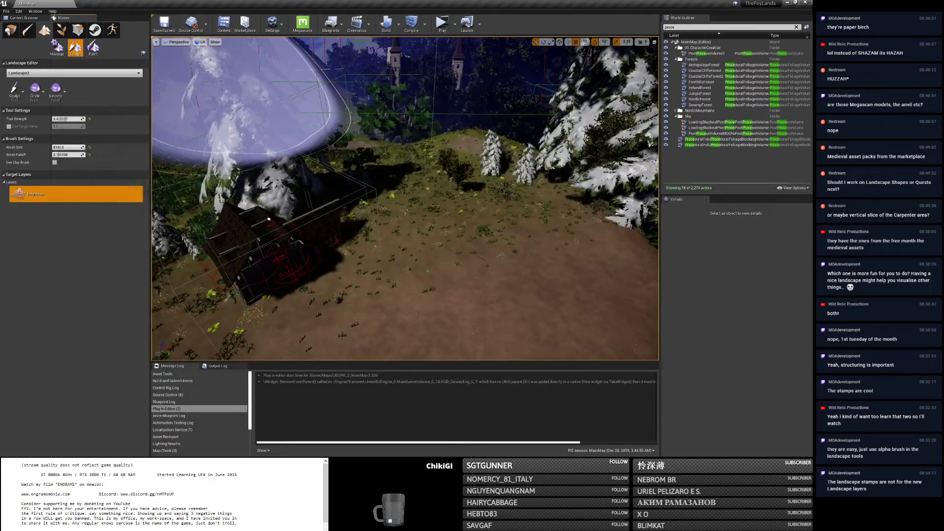
Search the built-in plugins for "landmass" to check whether it is enabled, and look through the available sculpting tools.
click(18, 11)
click(36, 108)
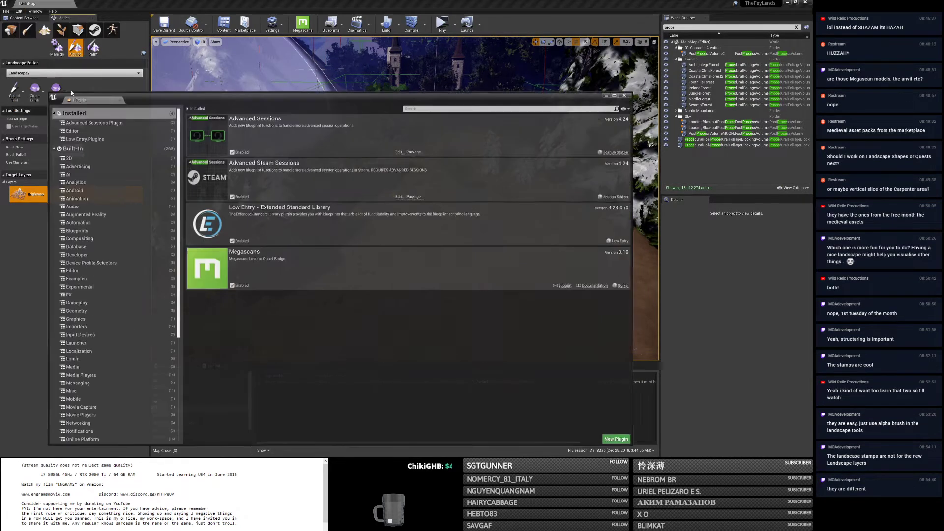
click(109, 149)
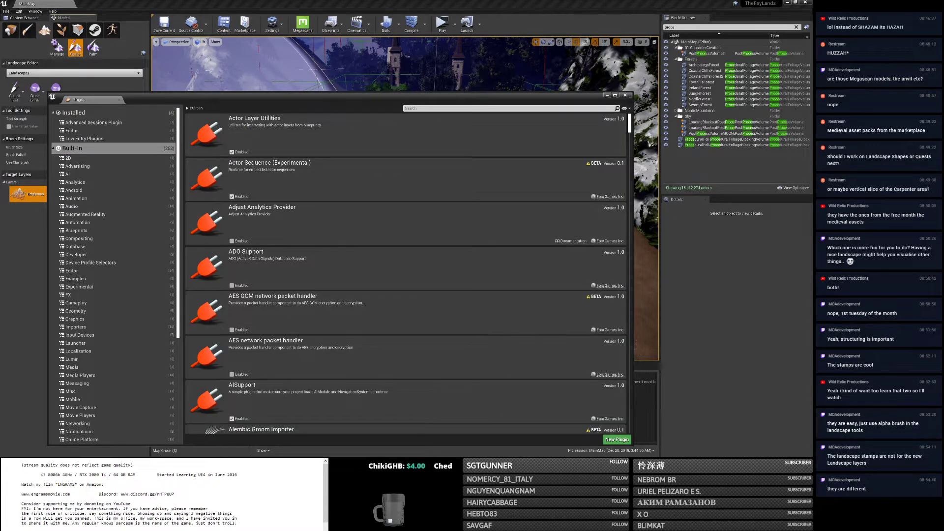
text(landmass)
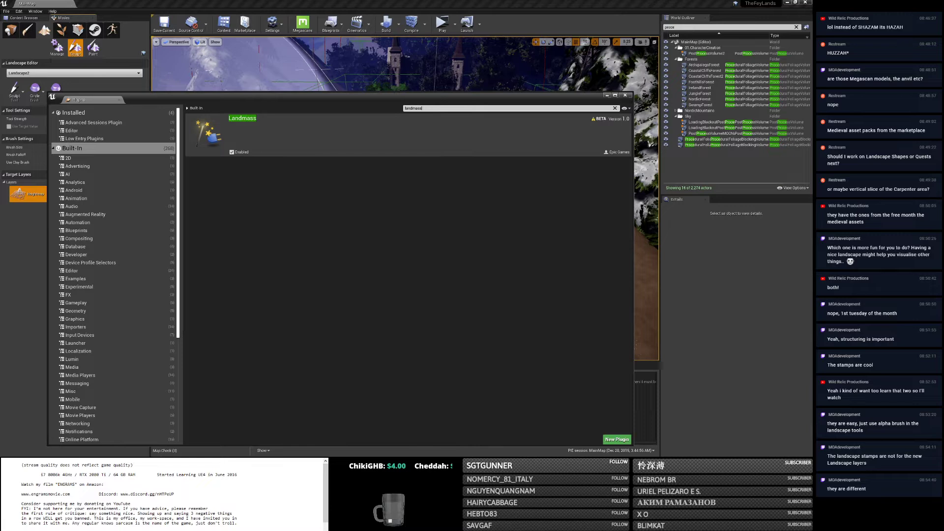
click(626, 94)
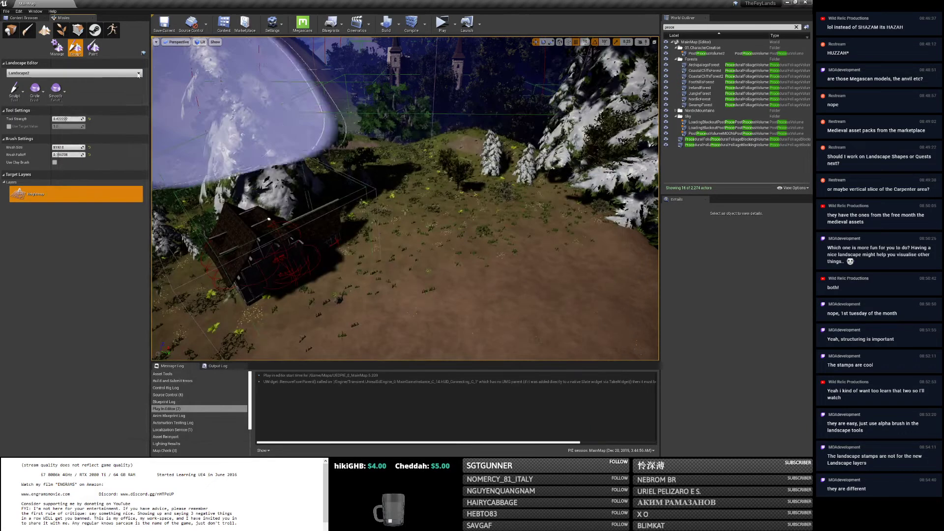
click(15, 96)
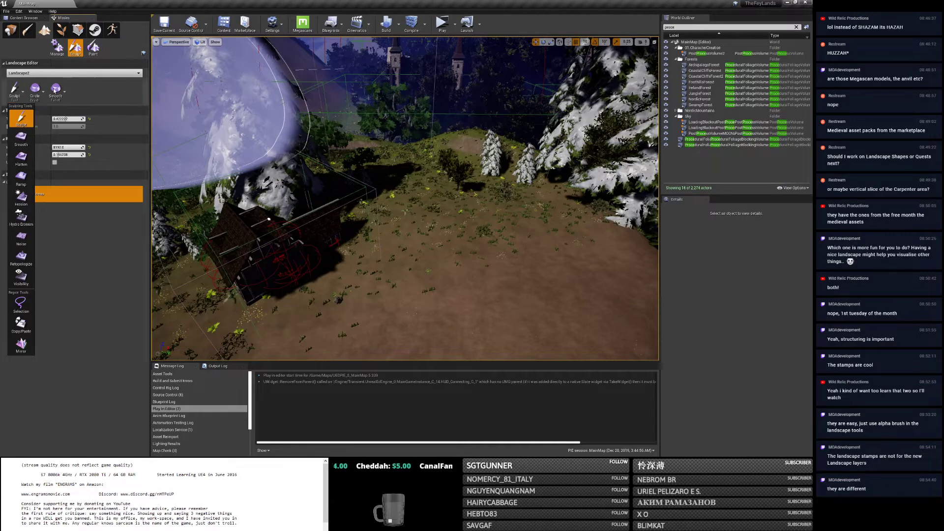
click(101, 254)
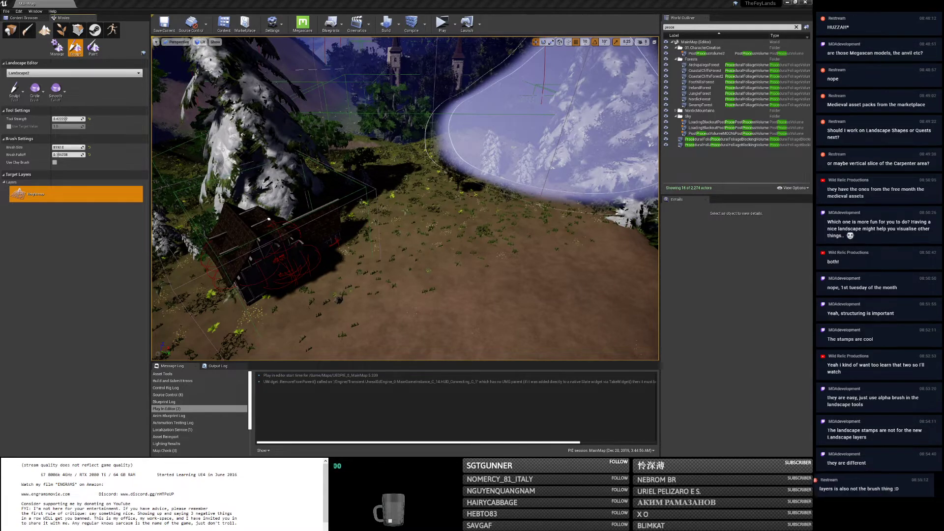
Switch to the Epic Games Launcher and read the Landscape Stamps marketplace page, including its description, technical details and related content.
key(alt+Tab)
key(alt+Tab)
key(alt+Tab)
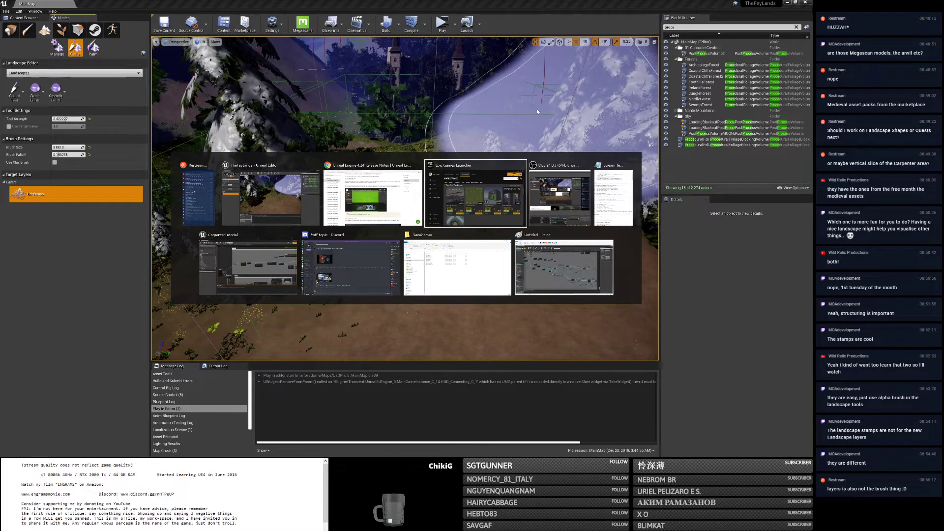
click(375, 199)
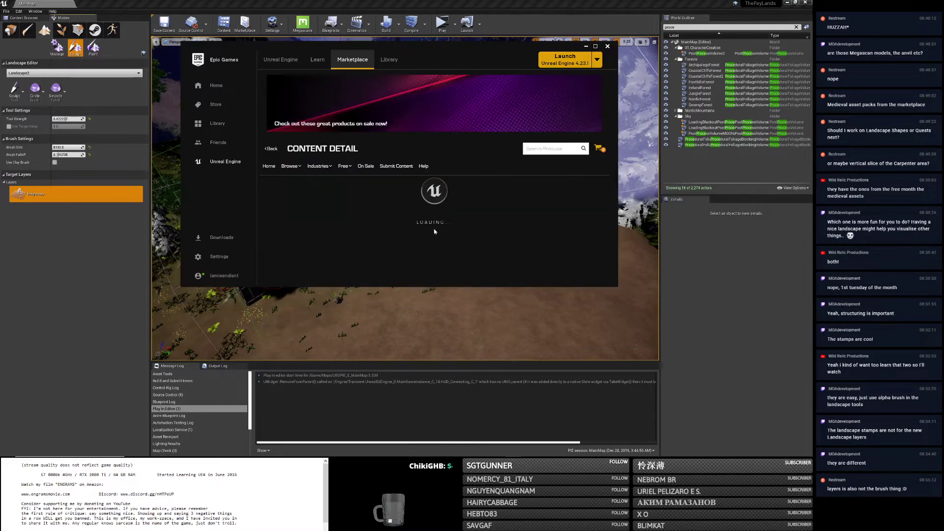
scroll(463, 224, down, 1)
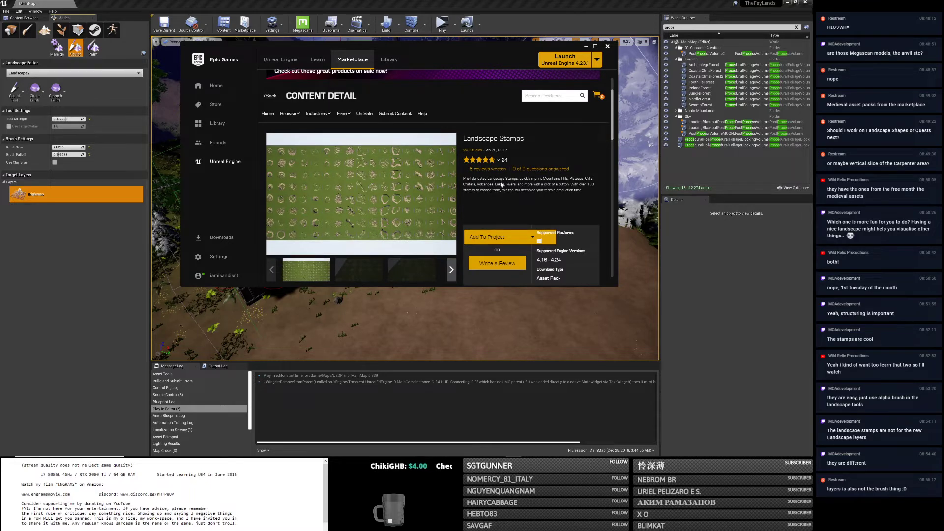
scroll(555, 181, down, 3)
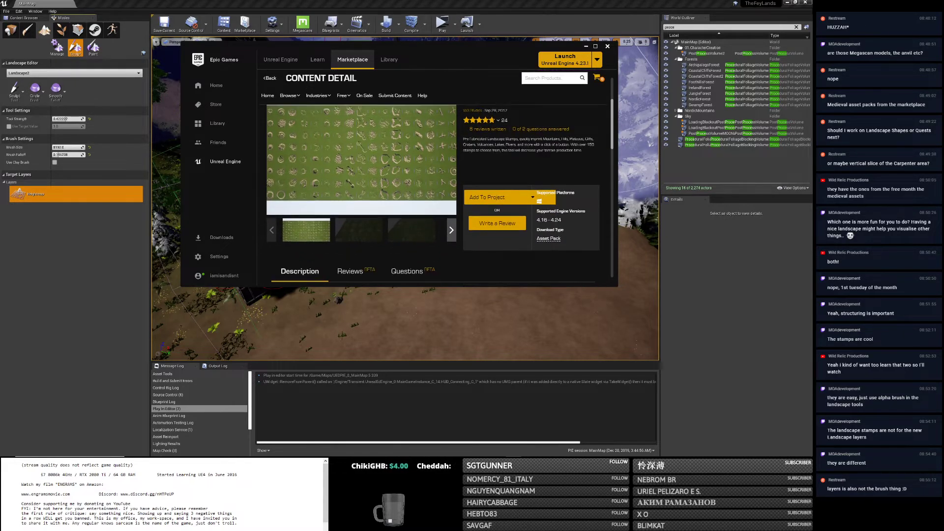
scroll(555, 181, down, 1)
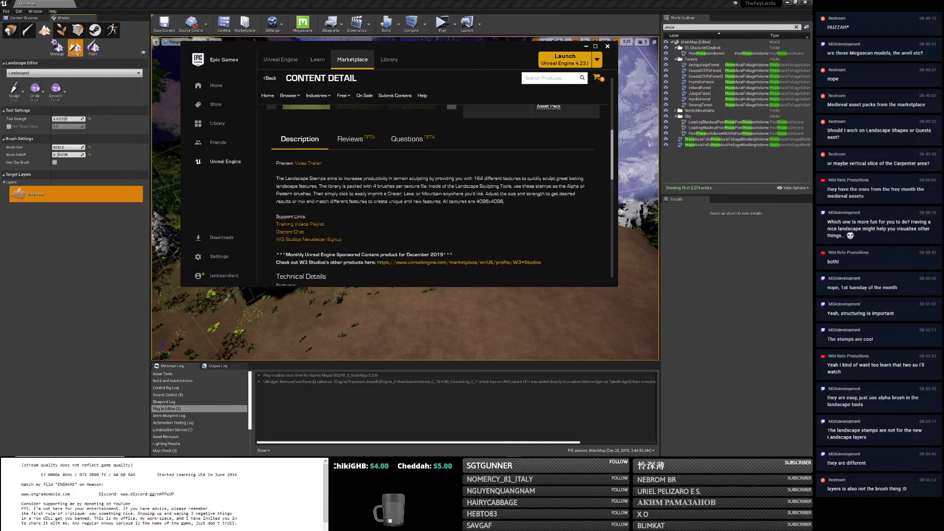
scroll(384, 192, down, 1)
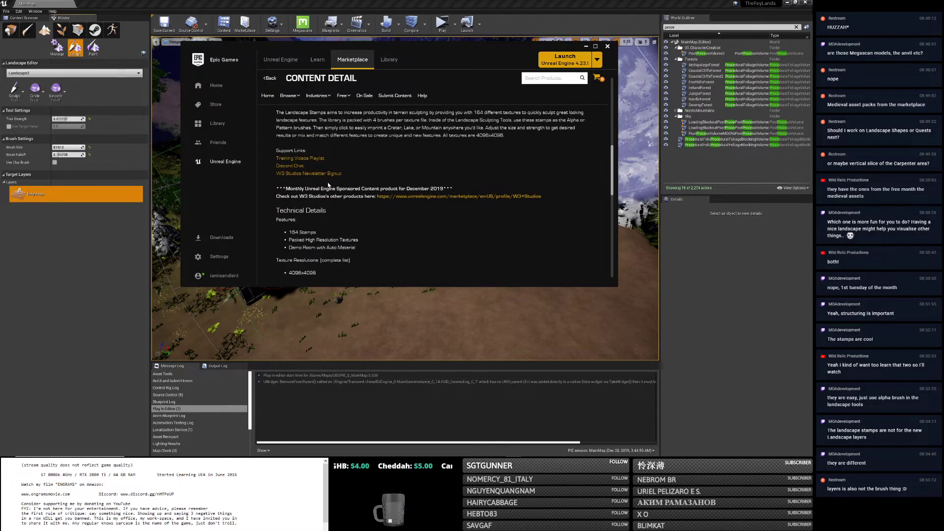
scroll(318, 152, down, 2)
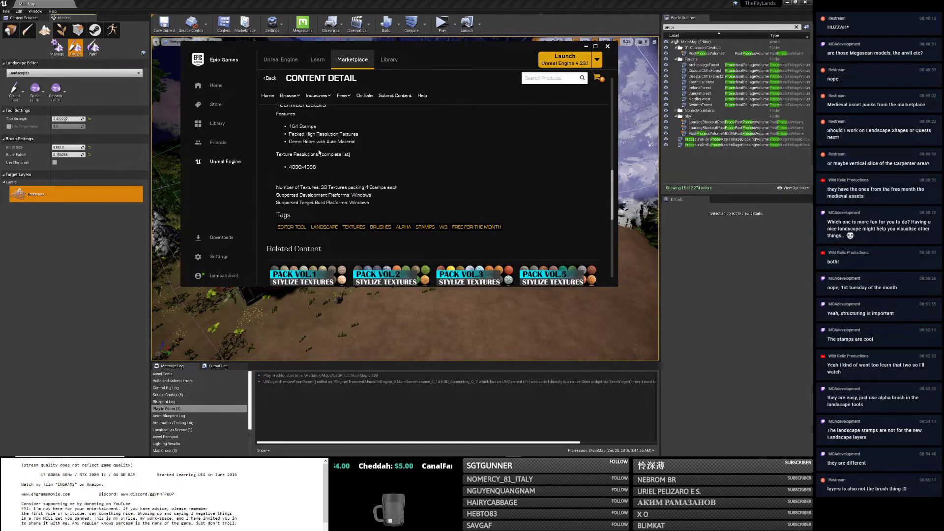
scroll(309, 172, down, 1)
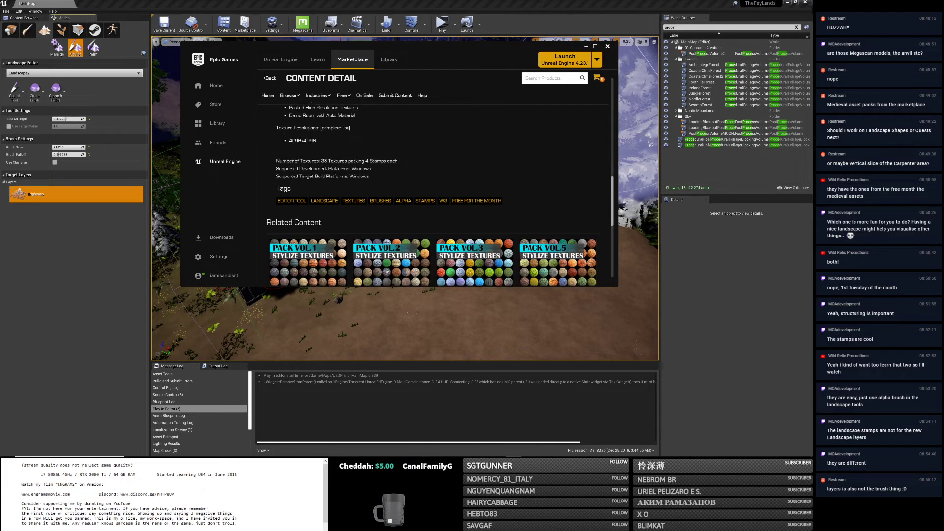
scroll(361, 165, down, 3)
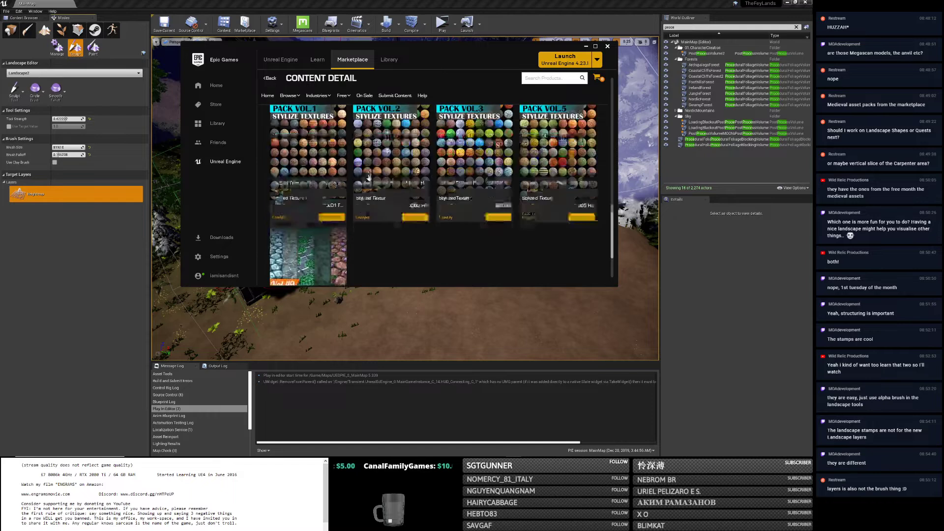
scroll(369, 177, up, 3)
scroll(369, 178, up, 6)
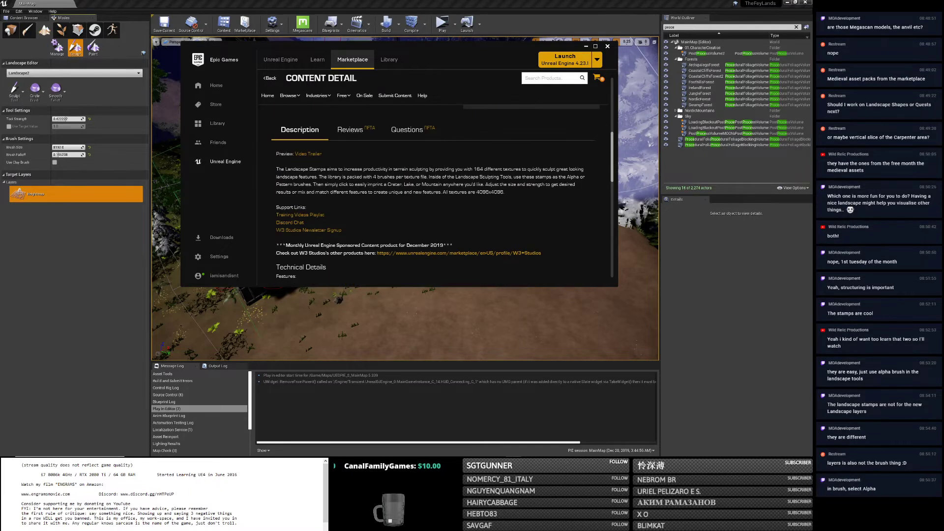
Open the Landscape Stamps training videos playlist and preview the Landscape Brushes Trailer at about 0:32, 0:49 and 1:14.
click(304, 215)
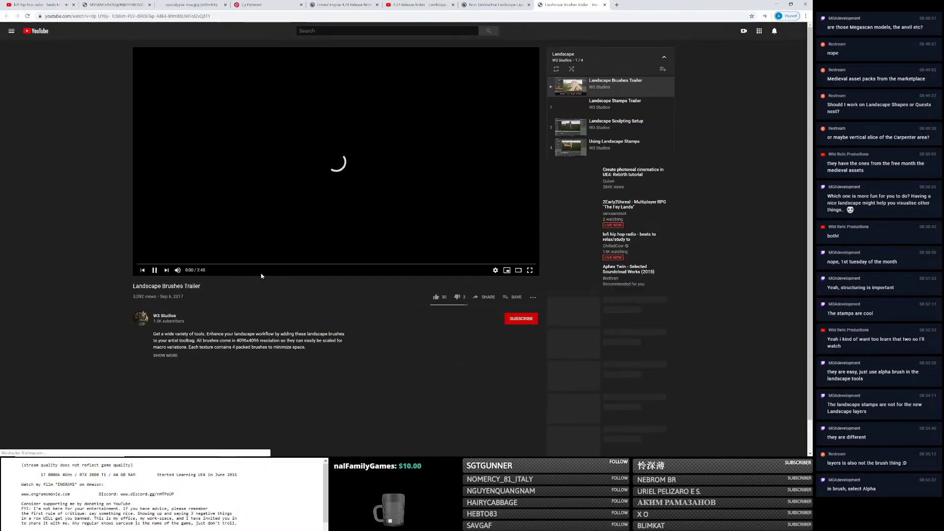
click(207, 264)
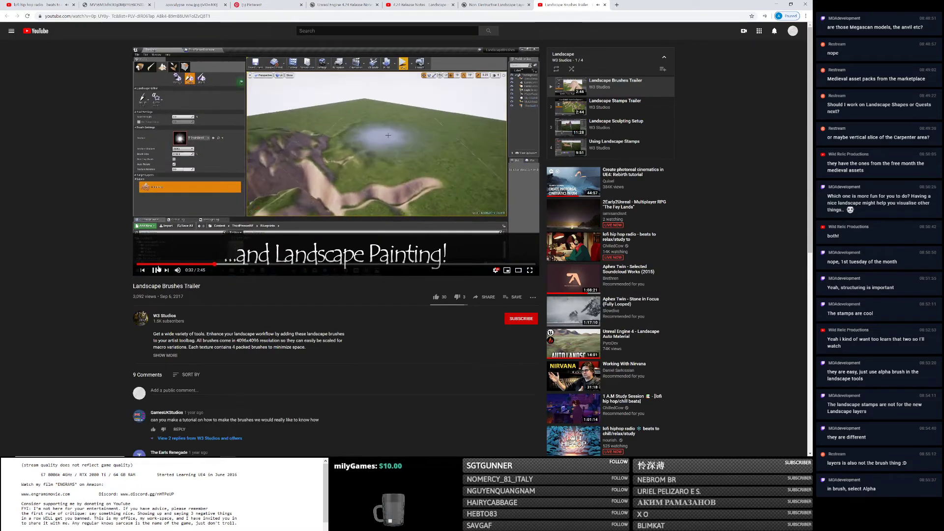
click(154, 270)
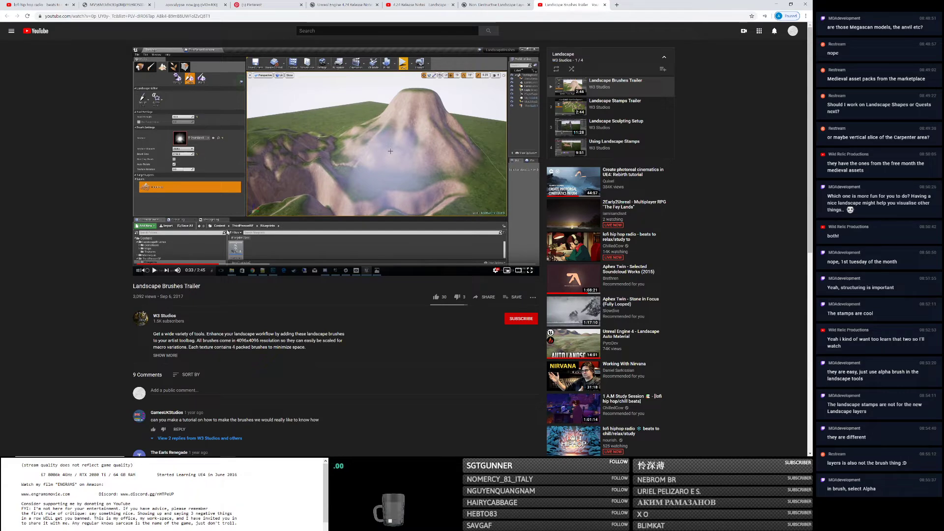
click(256, 265)
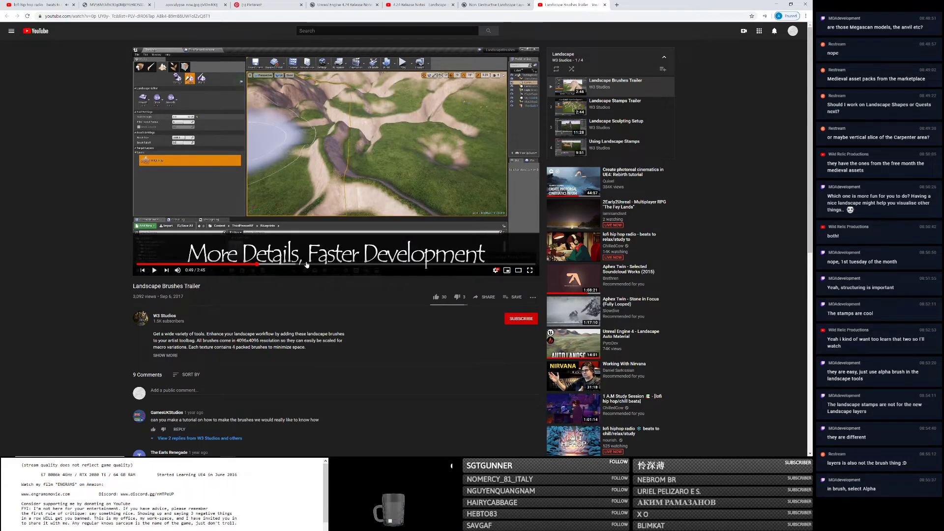
click(317, 264)
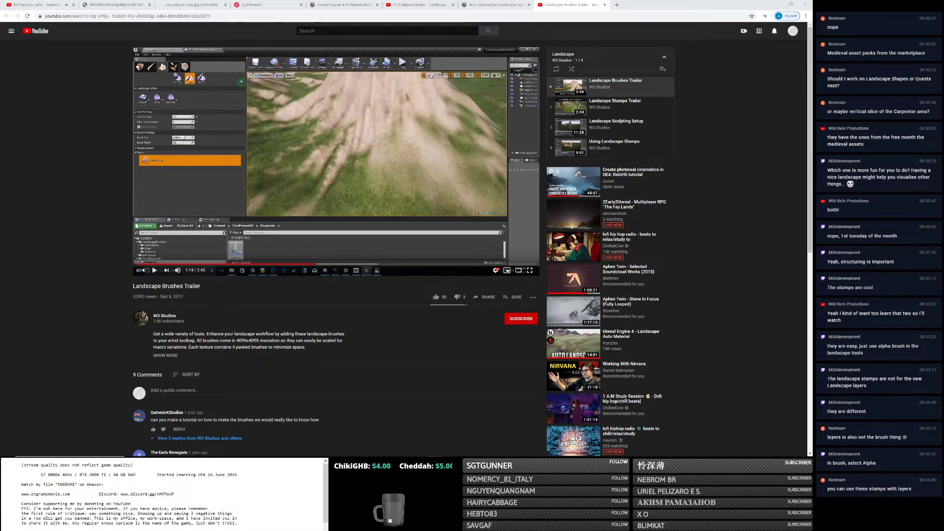
Return to the Unreal level editor and look through the landscape sculpting and region tools, keeping the Sculpt tool selected.
key(alt+Tab)
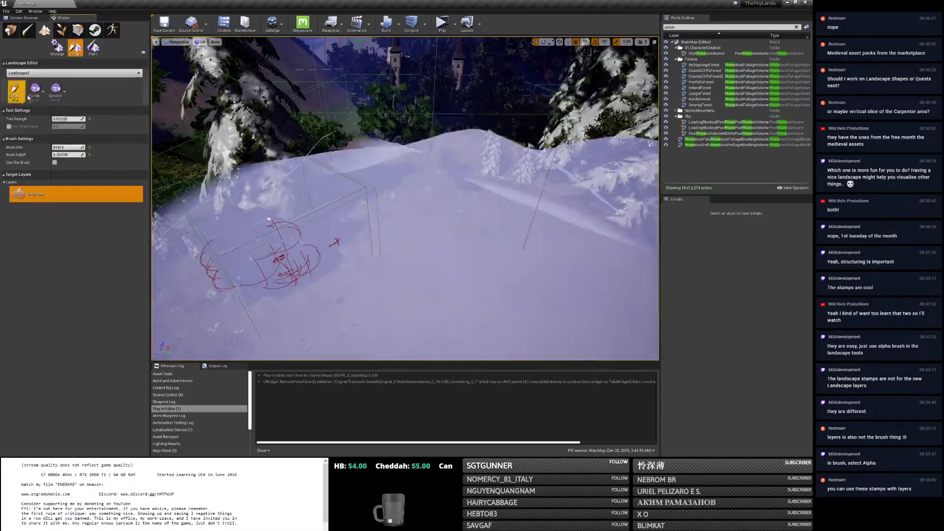
click(17, 96)
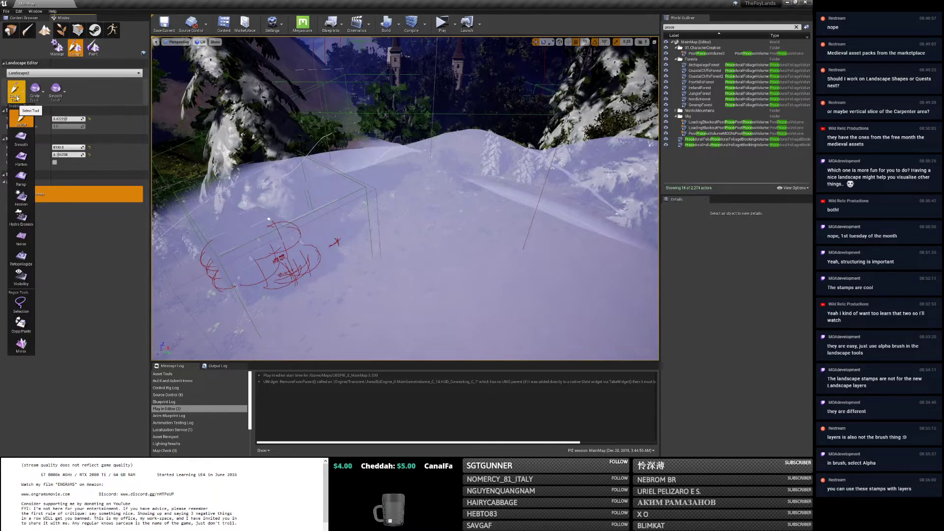
click(22, 118)
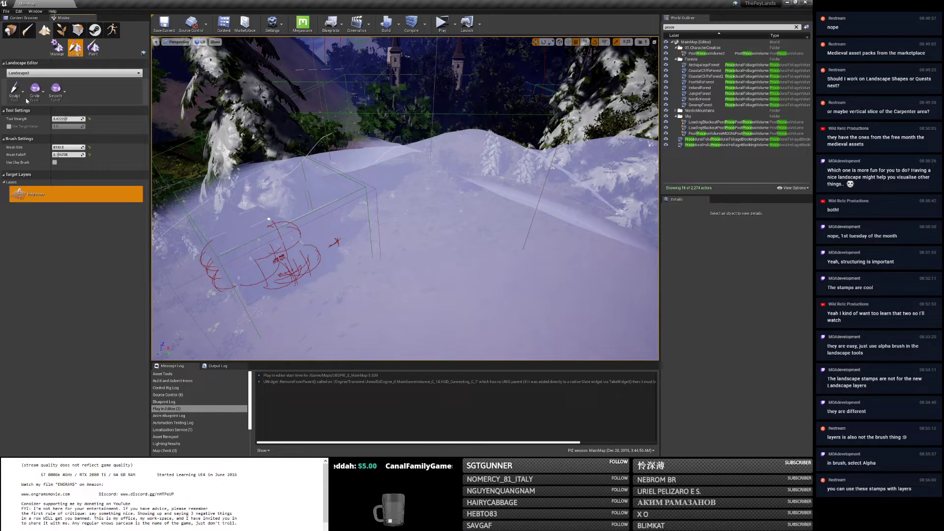
click(16, 94)
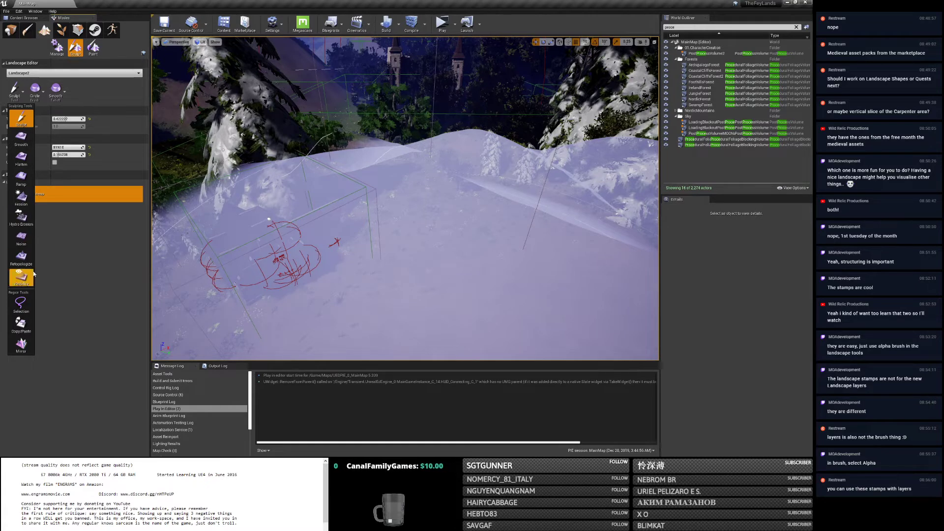
click(71, 273)
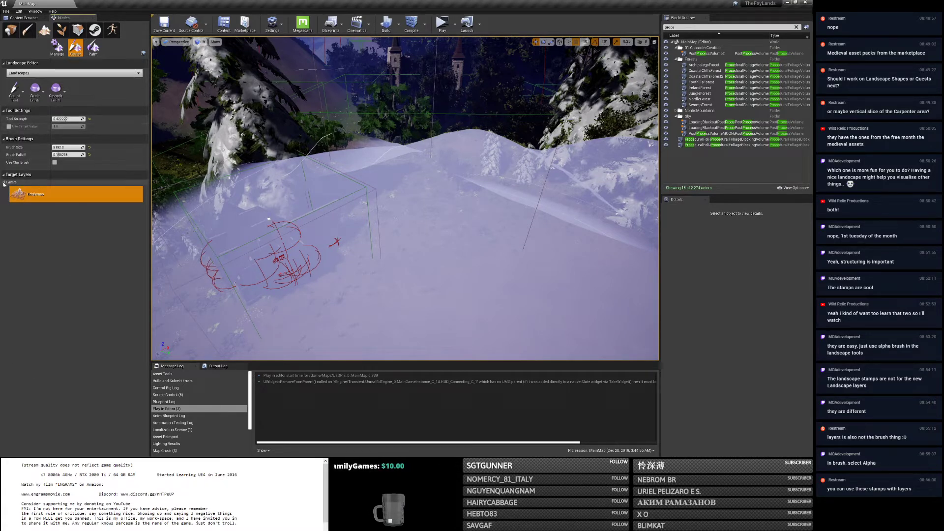
Try the Use Clay Brush option on the Sculpt tool and change the landscape brush type from Circle to Alpha.
right_click(41, 196)
click(22, 210)
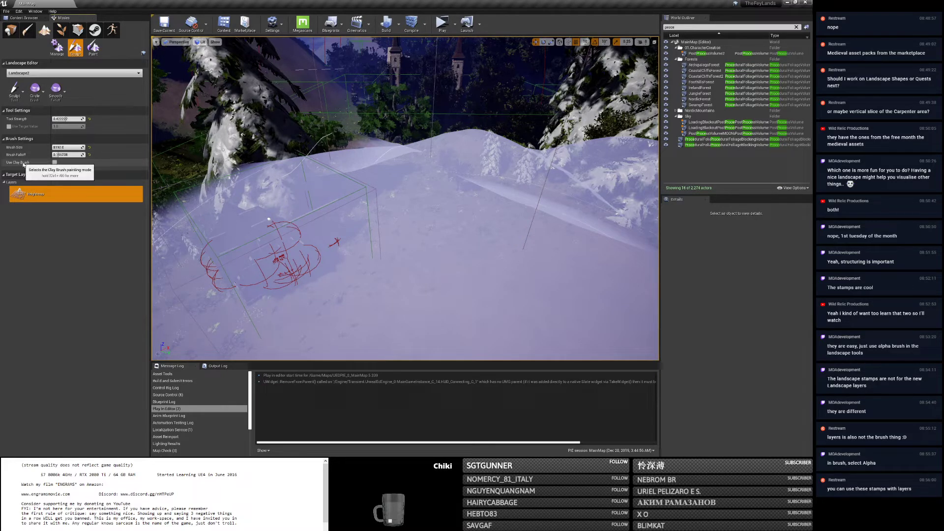
click(55, 162)
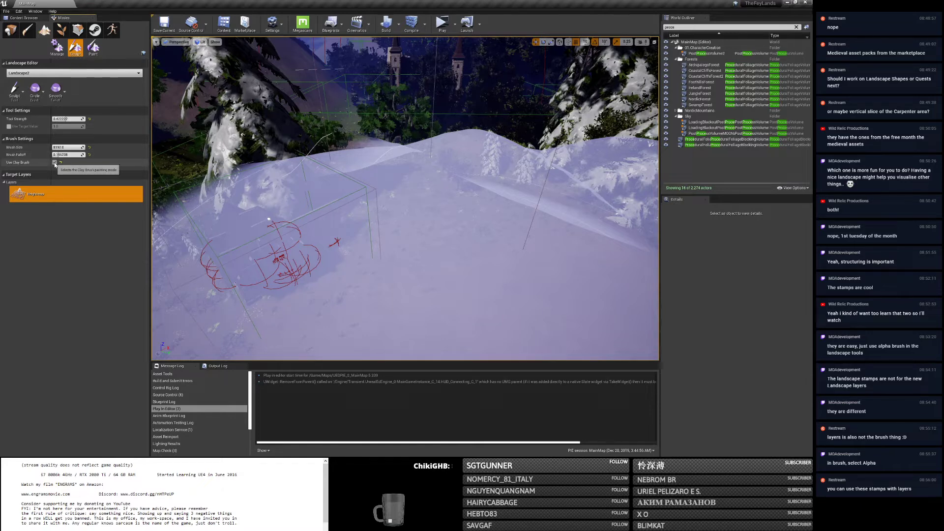
click(33, 96)
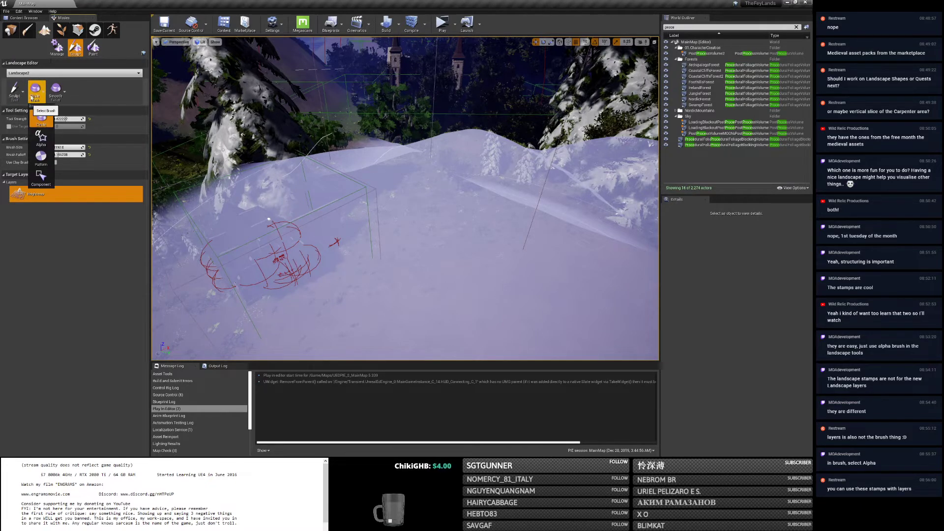
click(41, 137)
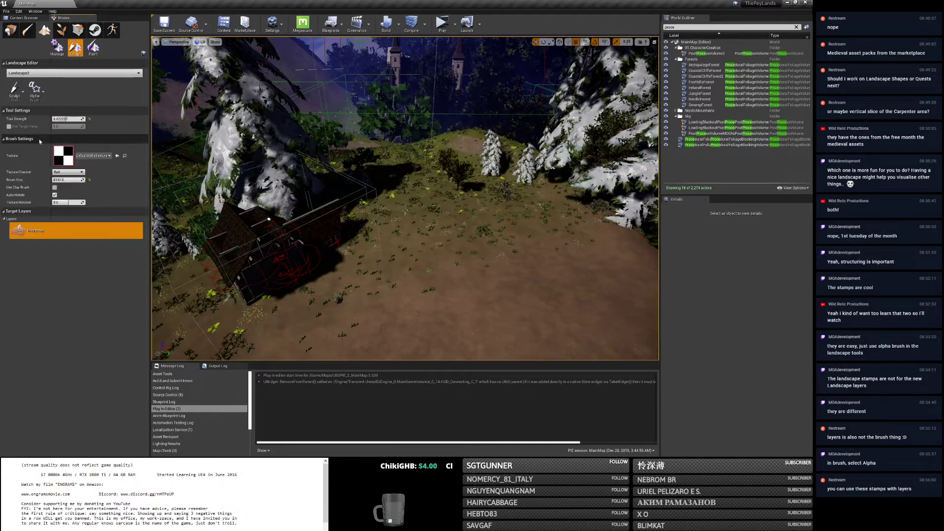
Look through the sculpting tools, try the Pattern brush type and return the landscape brush to Alpha.
click(23, 100)
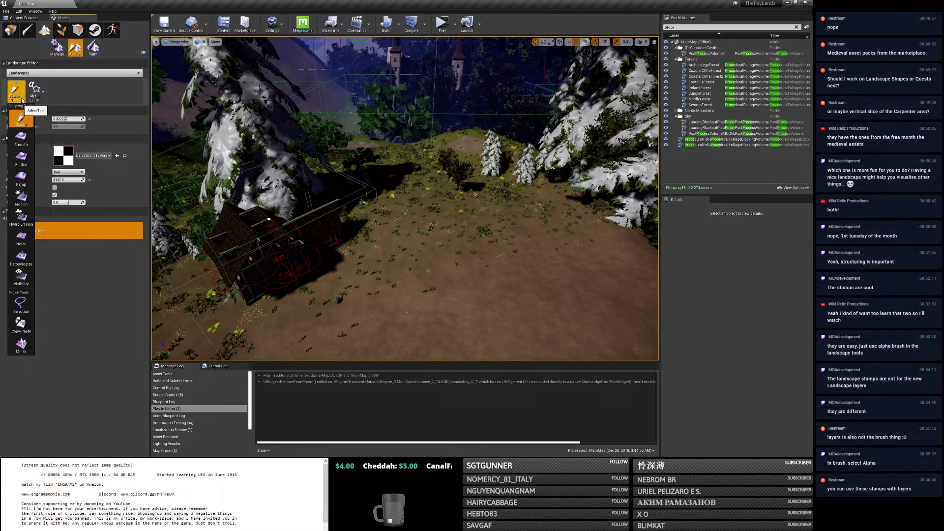
click(23, 100)
click(36, 94)
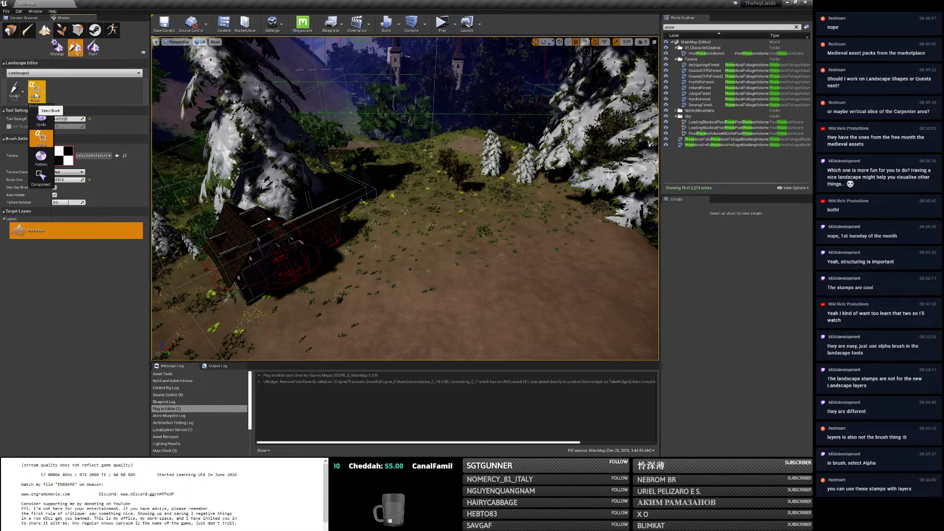
click(40, 157)
click(37, 96)
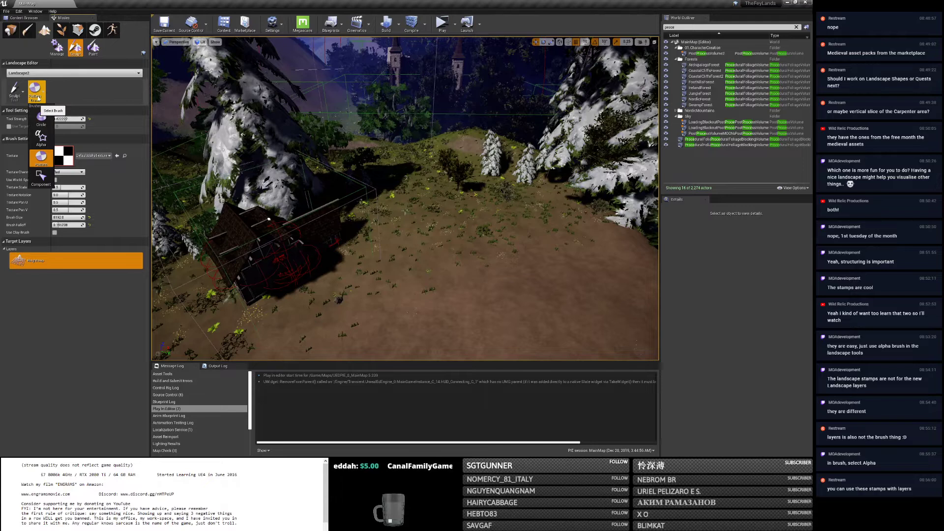
click(41, 136)
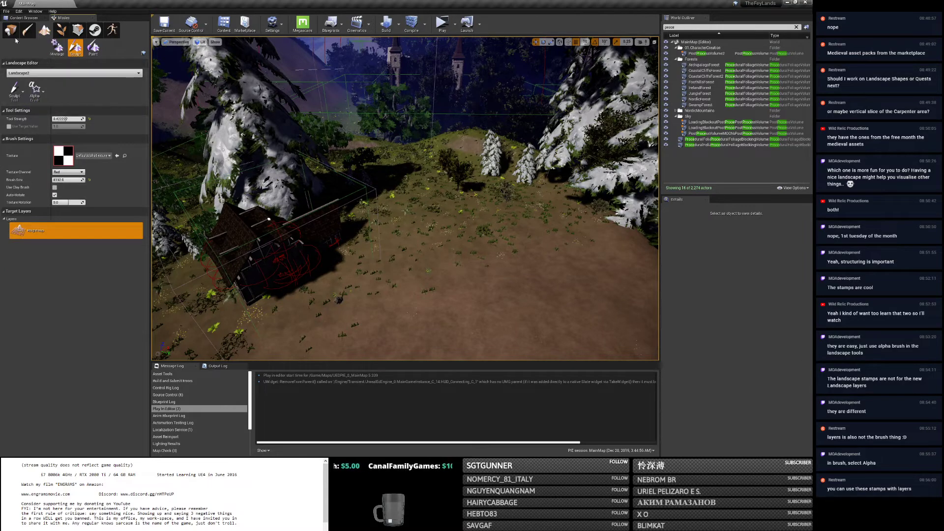
Switch to the browser and replay the 4.24 Landscape Blueprint Brushes video, pausing at 0:01 on the sculpting tool list.
key(alt+Tab)
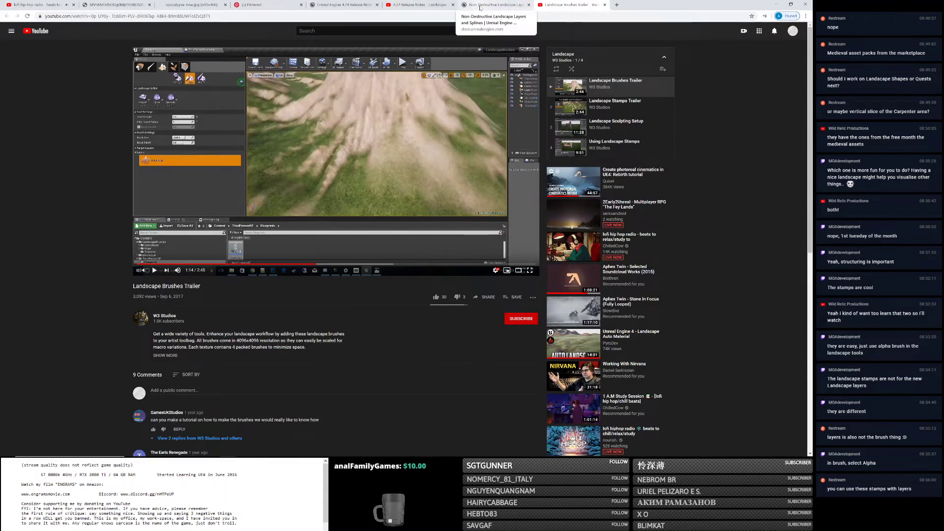
click(494, 4)
click(410, 4)
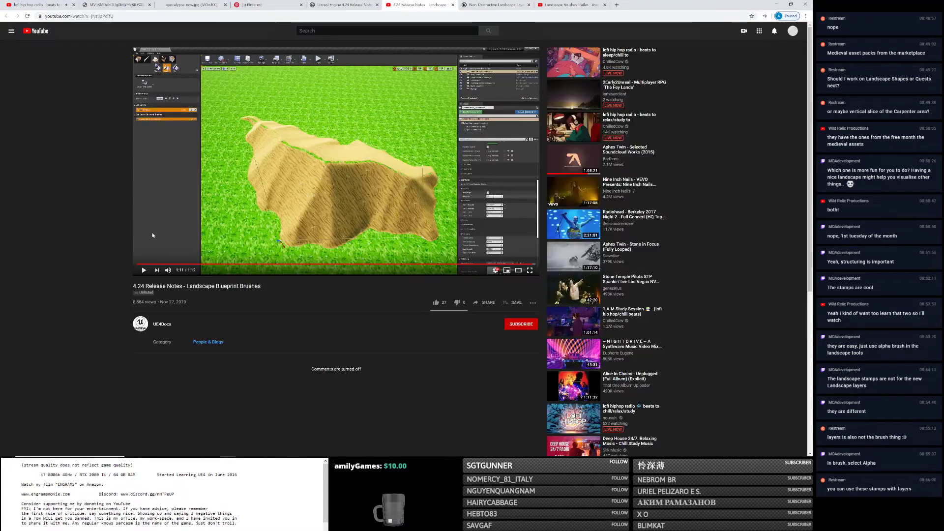
click(141, 268)
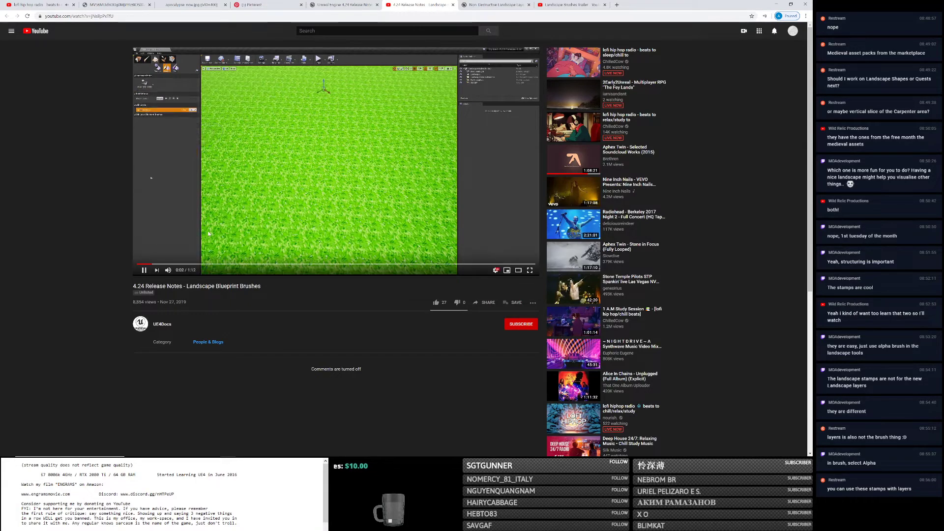
click(141, 269)
click(142, 268)
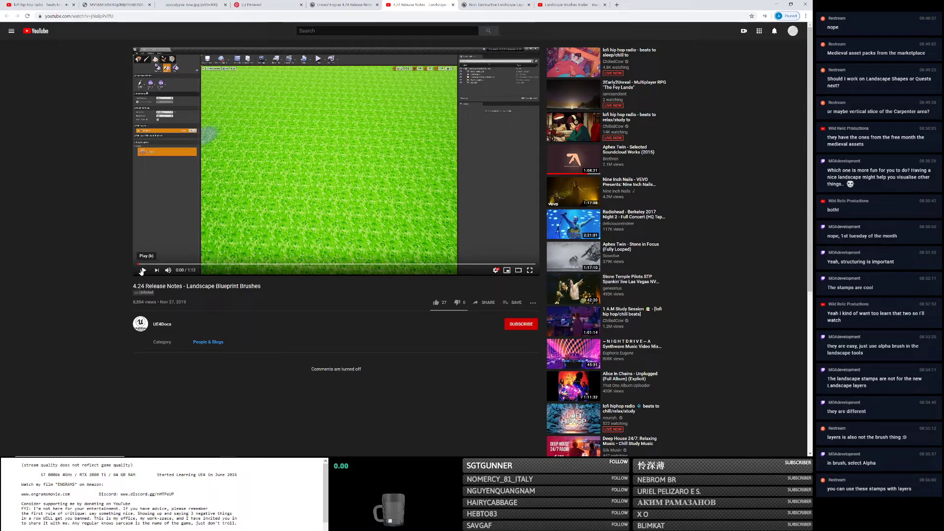
click(142, 270)
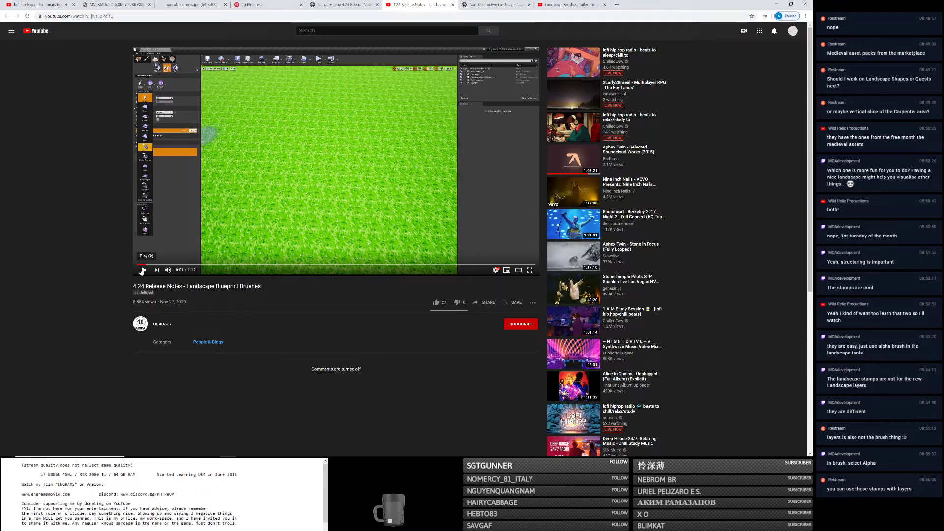
Return to the Unreal editor, look through the landscape Manage tools, and select the landscape in Place mode to check its details.
key(alt+Tab)
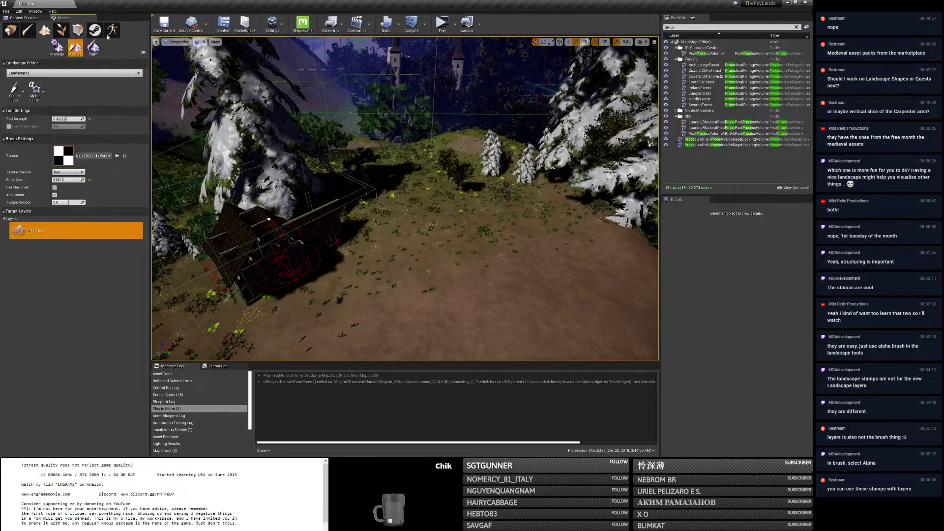
click(56, 49)
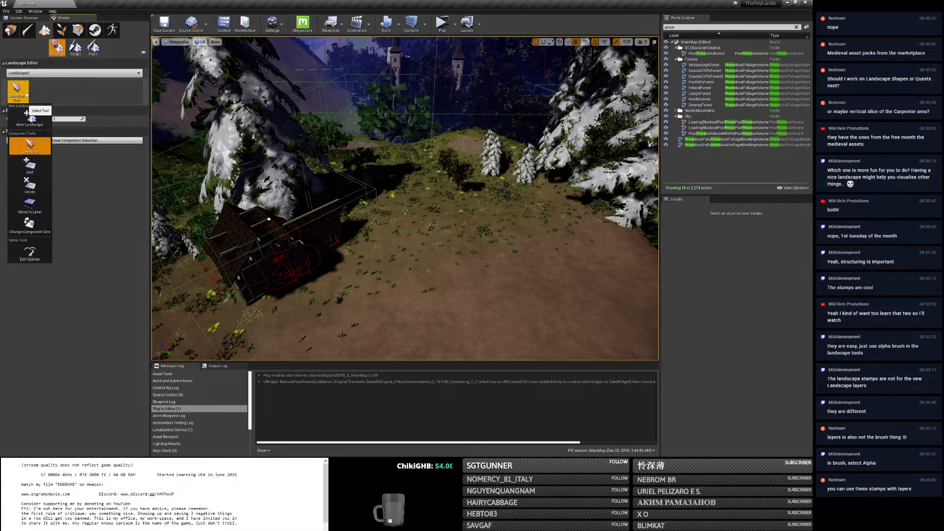
click(30, 145)
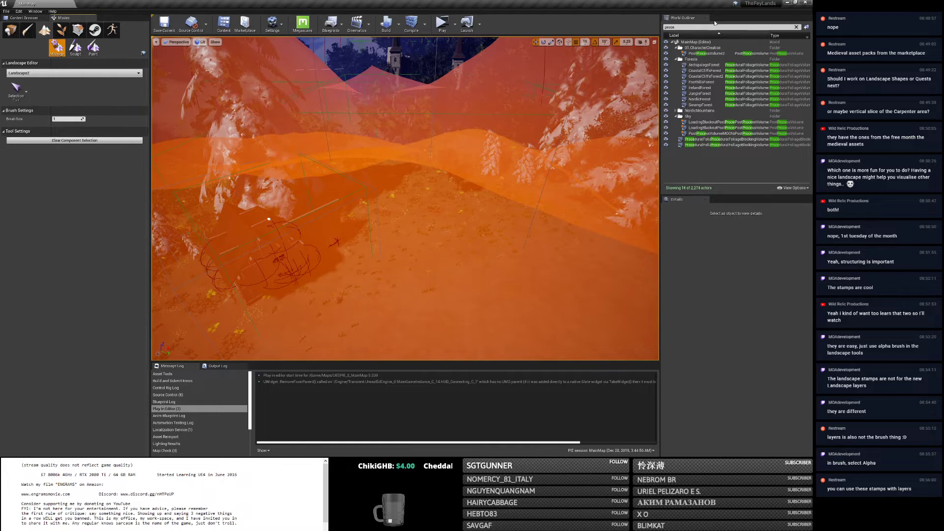
click(10, 29)
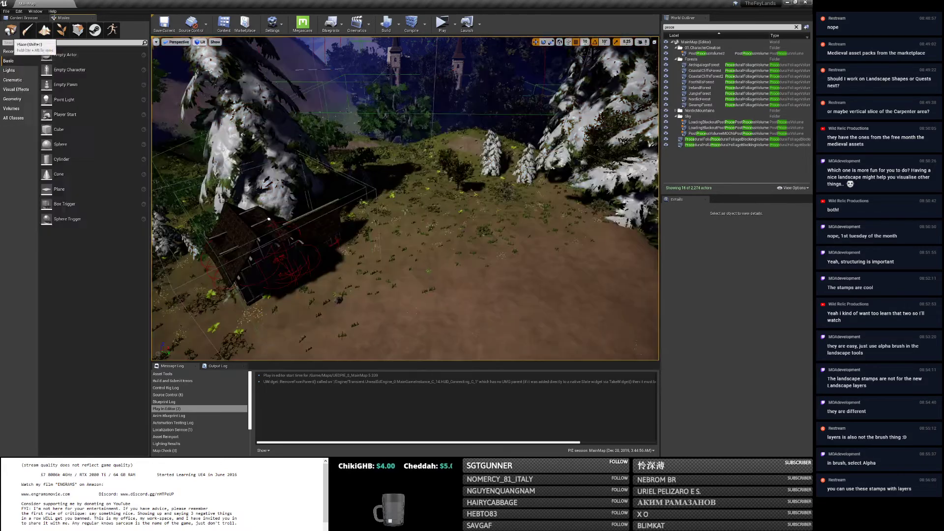
click(460, 221)
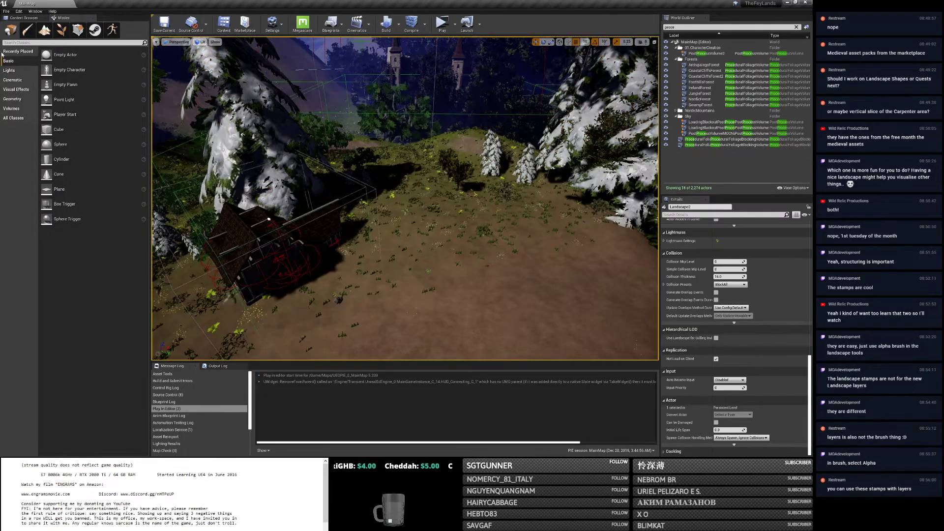
click(45, 29)
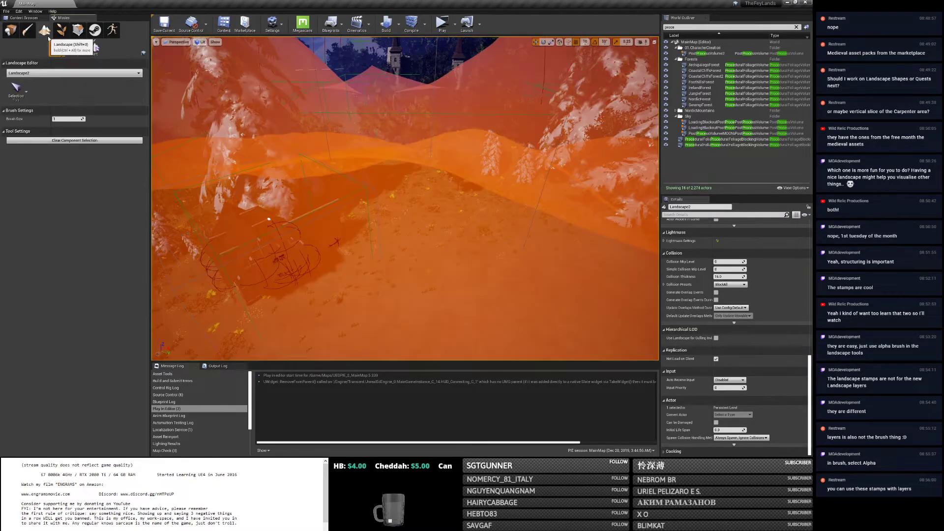
click(19, 90)
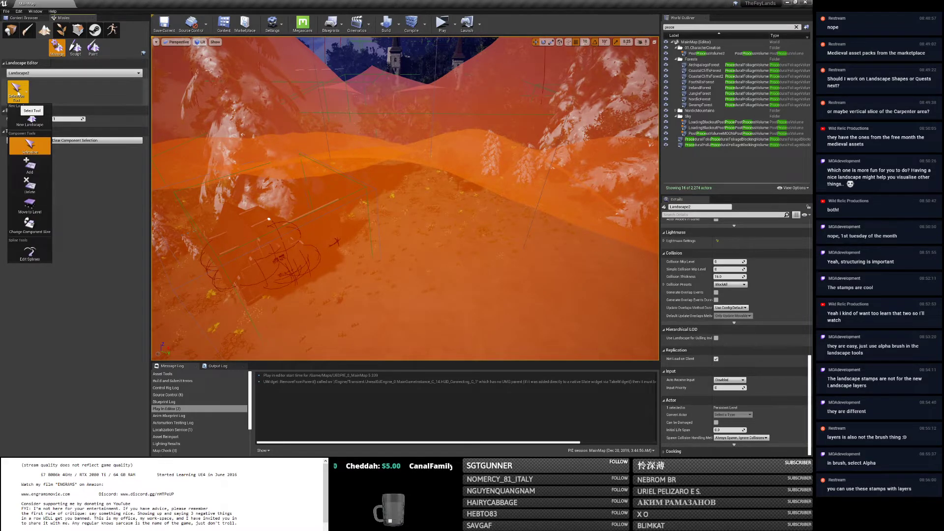
Switch landscape editing back to Sculpt mode and check its sculpting and region tools for Blueprint Brushes.
click(75, 47)
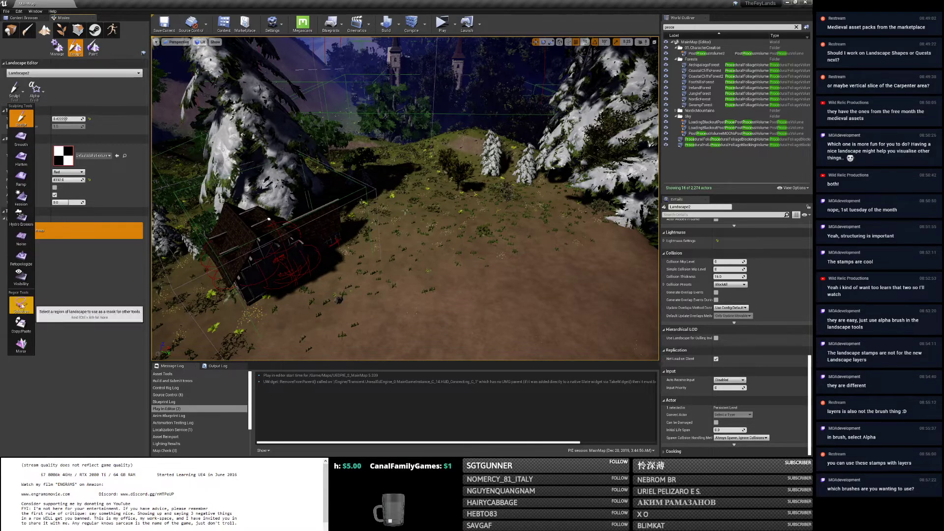
click(114, 299)
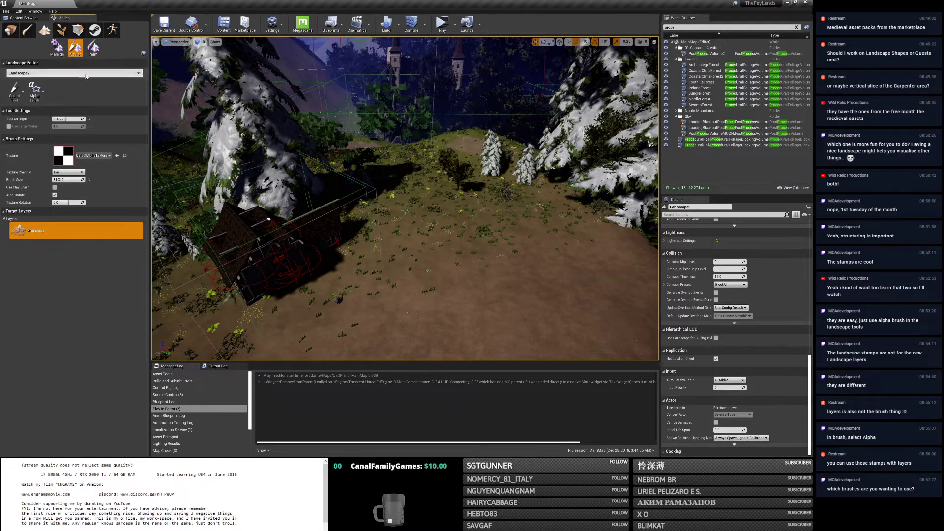
click(93, 47)
click(76, 47)
click(15, 91)
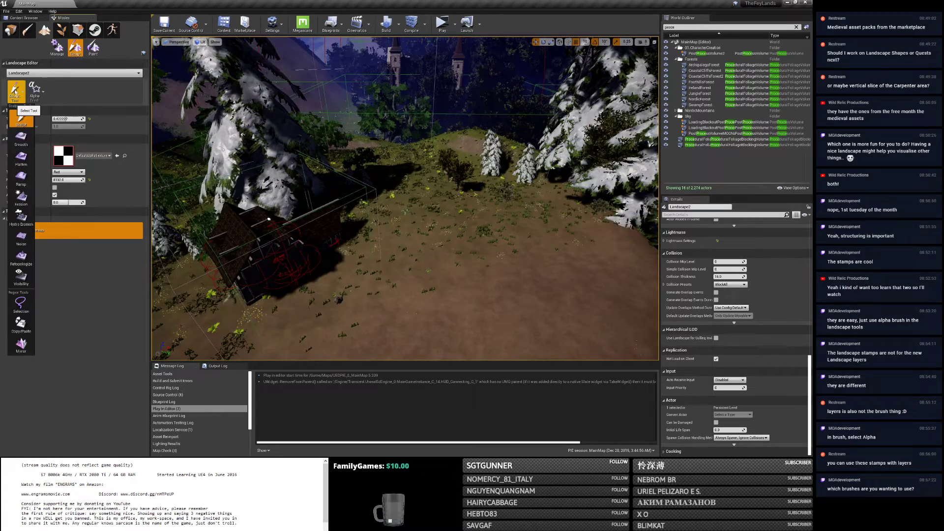
In the browser, examine the video's tool list in full screen and read the release notes on Landscape Blueprint Brushes.
key(alt+Tab)
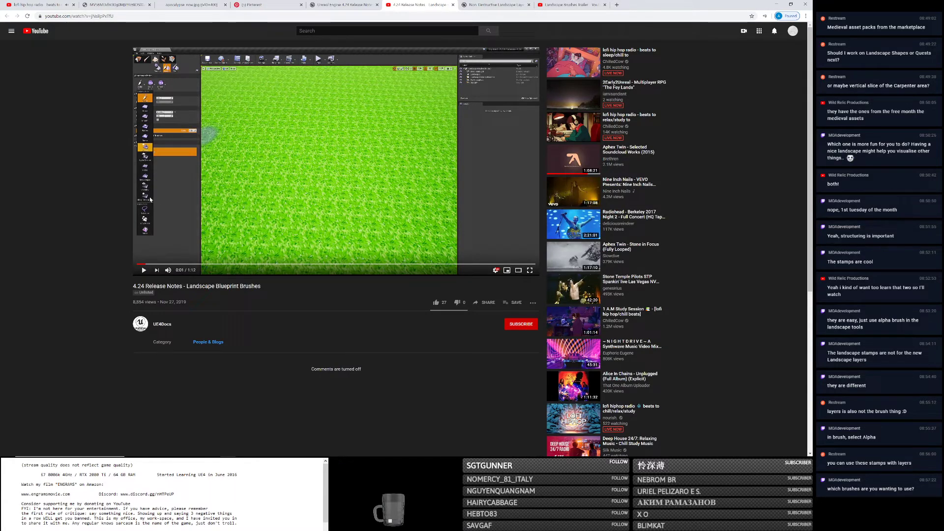
click(529, 269)
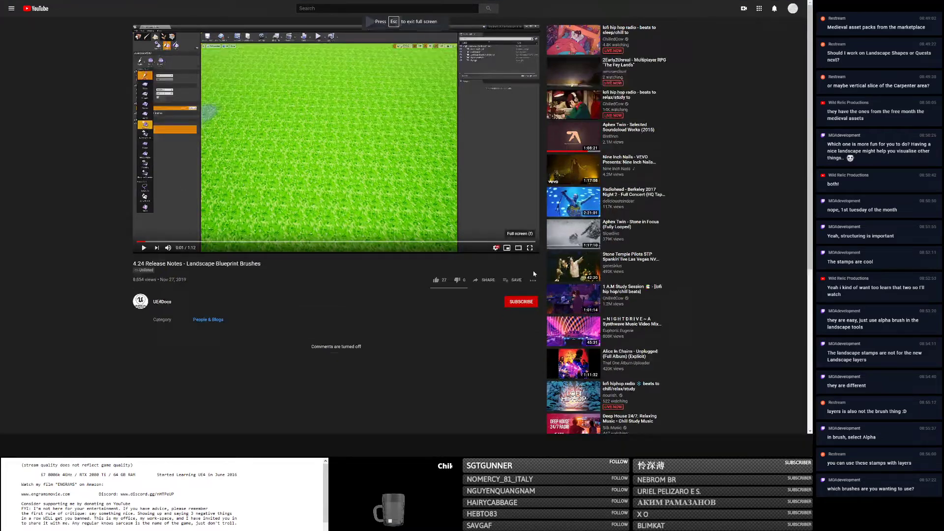
key(Escape)
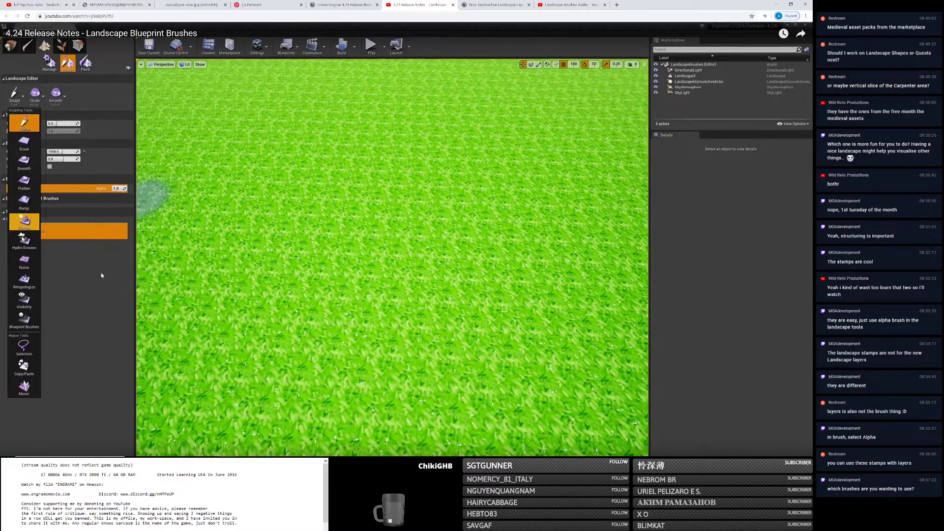
click(344, 5)
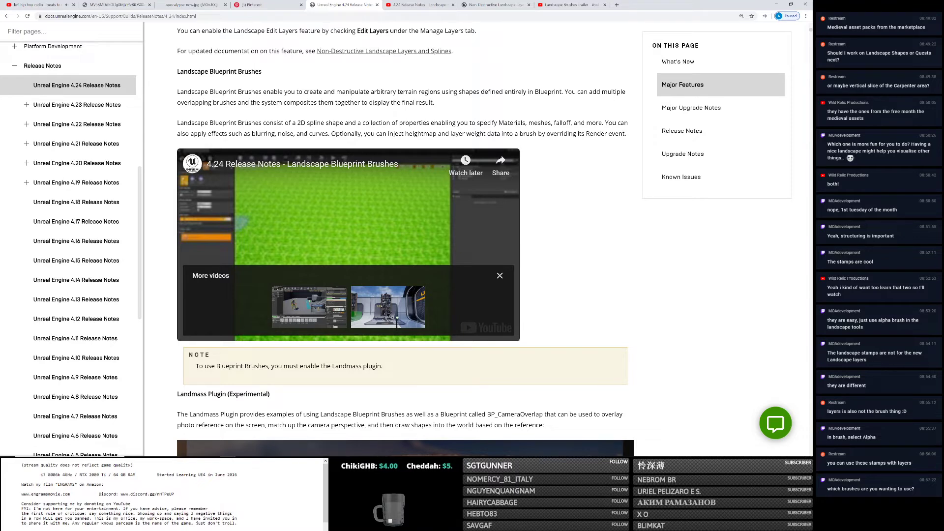
drag(259, 91, 279, 92)
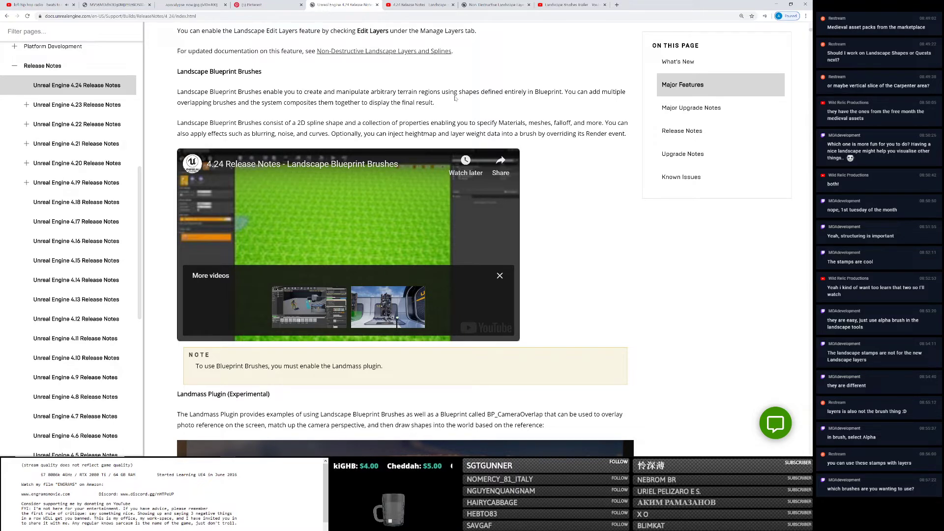
Return to the Unreal editor and search the Engine Content folder for "blueprint" to look for the landscape brushes.
key(alt+Tab)
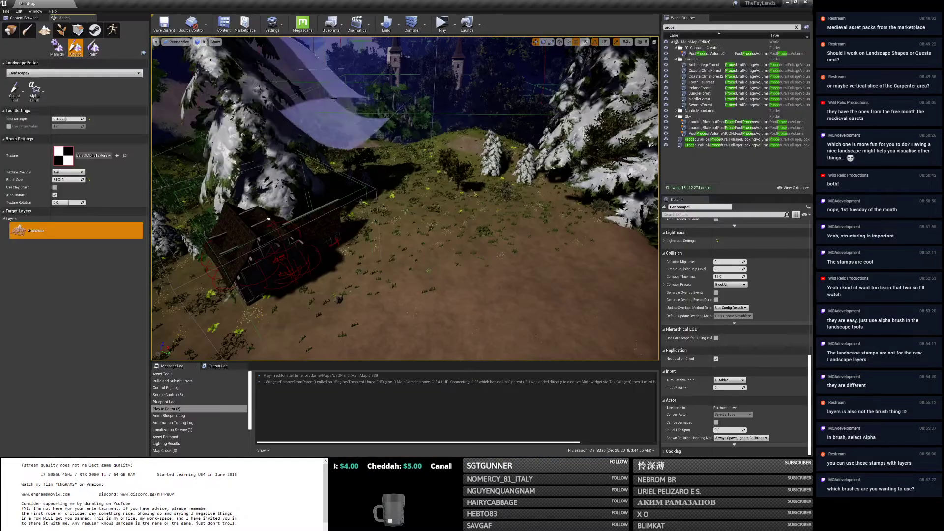
click(26, 19)
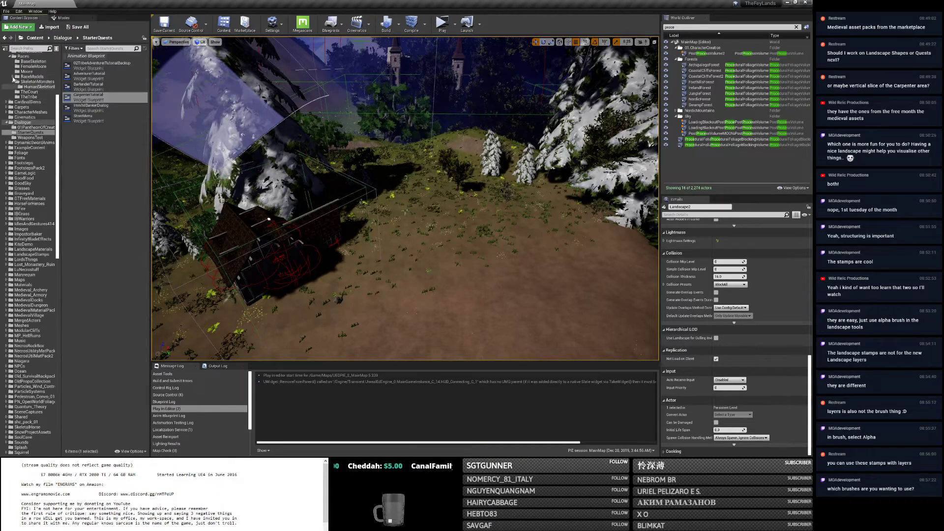
scroll(21, 96, up, 5)
double_click(6, 57)
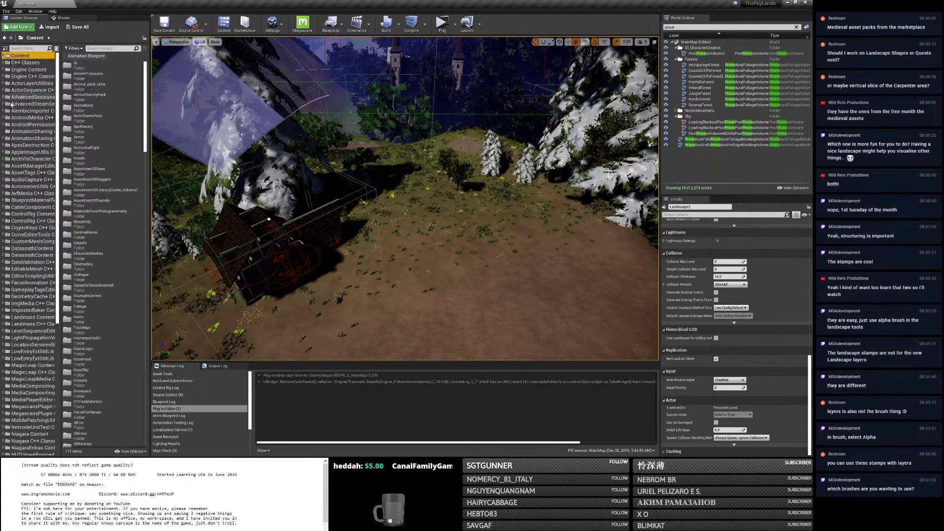
click(11, 70)
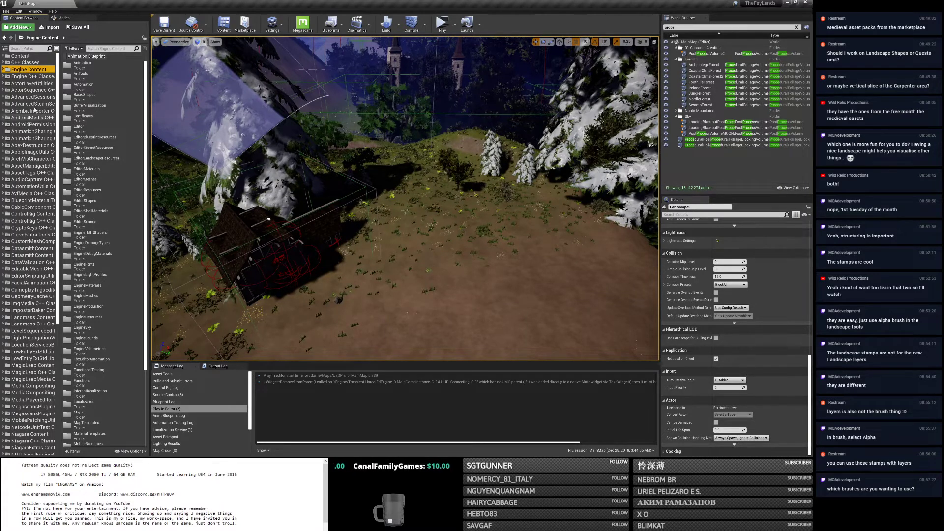
scroll(30, 151, down, 3)
scroll(31, 152, up, 3)
click(20, 56)
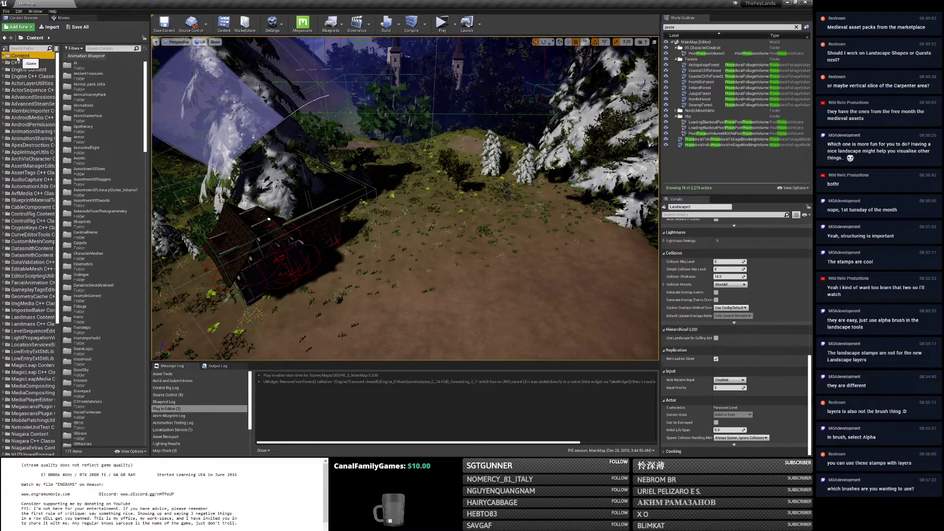
click(15, 69)
text(blueprint)
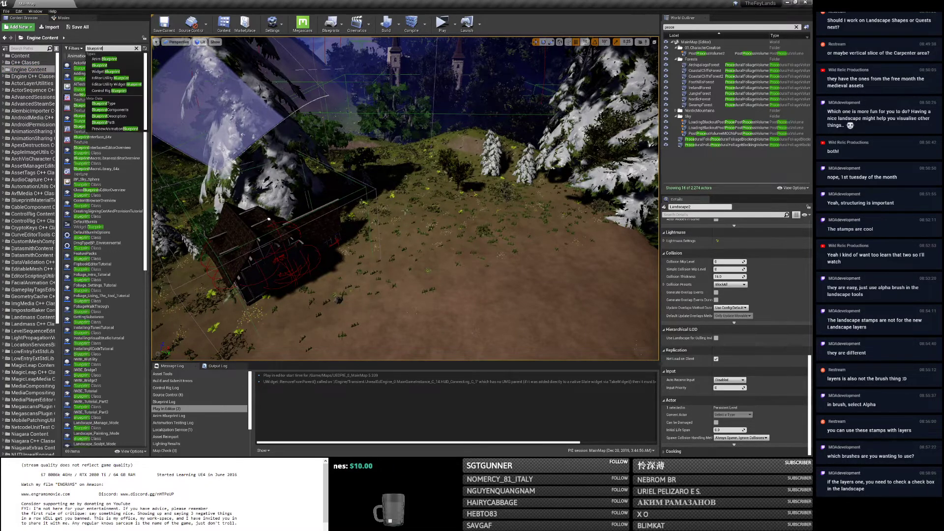
Switch to the browser and read the 4.24 release notes on Landscape Edit Layers, Blueprint Brushes and the Landmass plugin requirement.
key(alt+Tab)
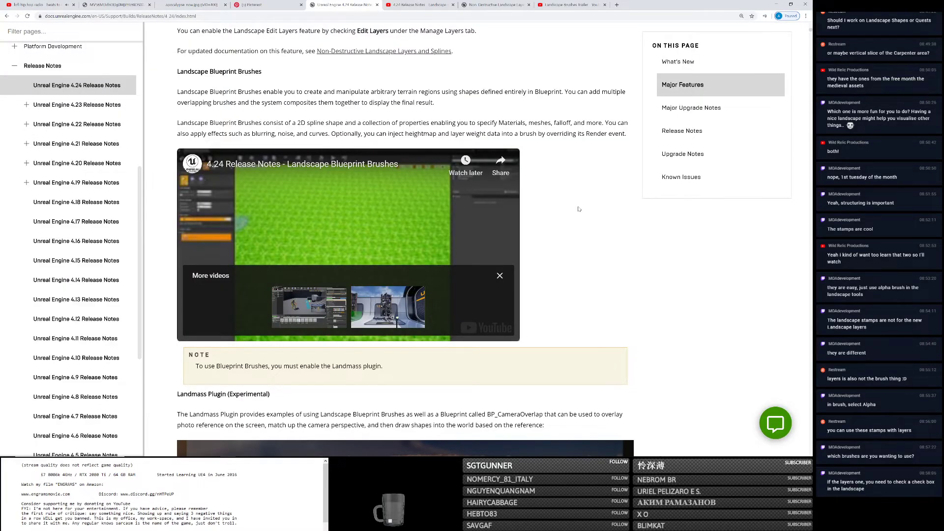
scroll(578, 209, up, 8)
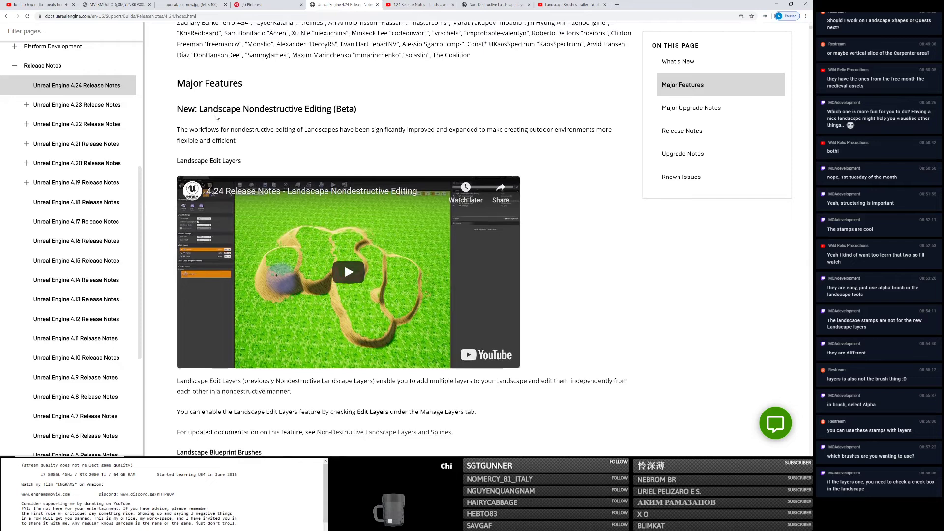
scroll(430, 202, down, 1)
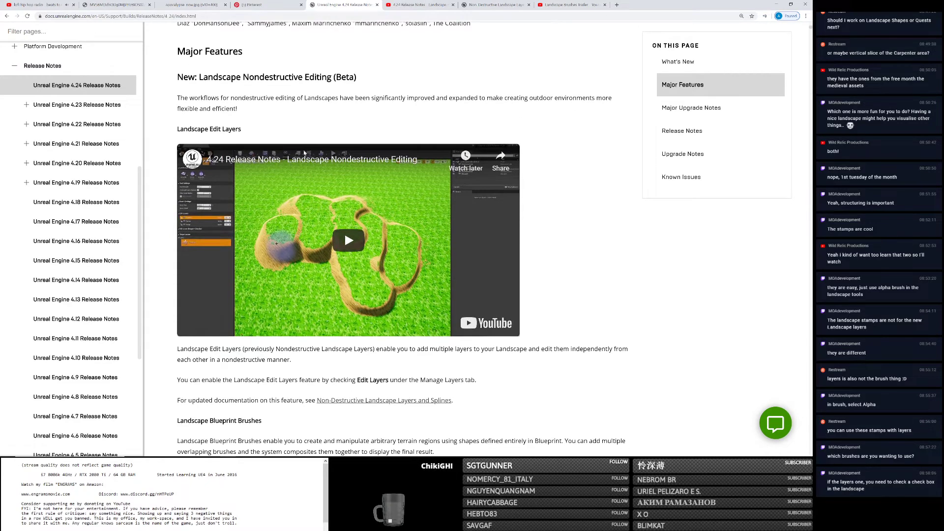
scroll(431, 202, down, 2)
scroll(431, 202, down, 2)
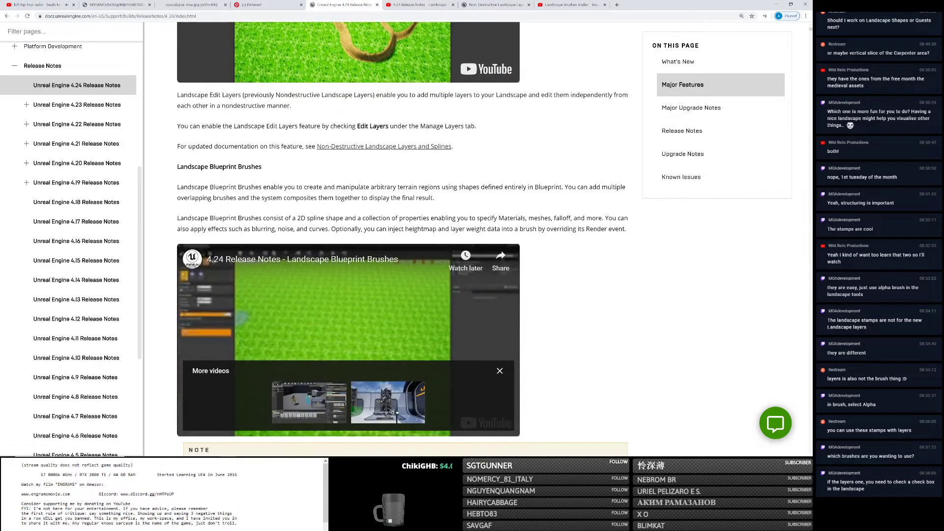
scroll(344, 263, up, 6)
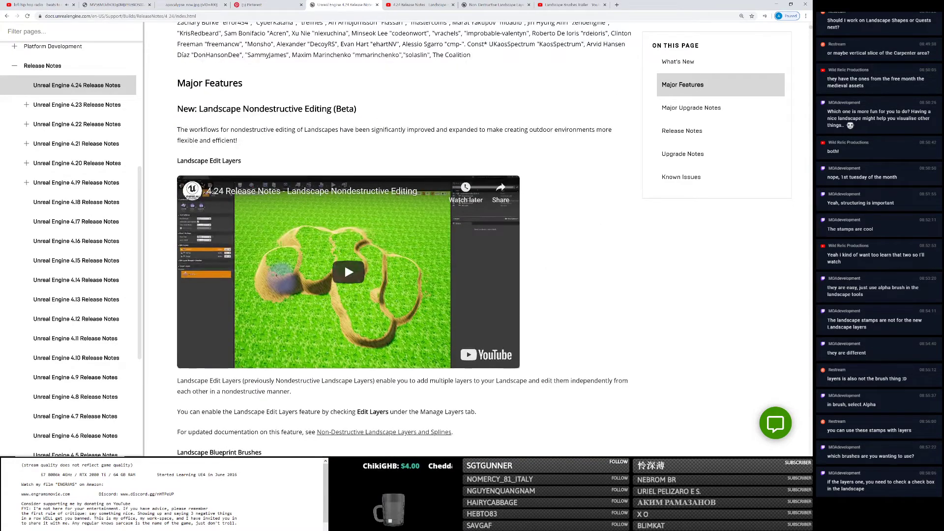
drag(208, 109, 356, 109)
click(429, 145)
scroll(537, 206, down, 1)
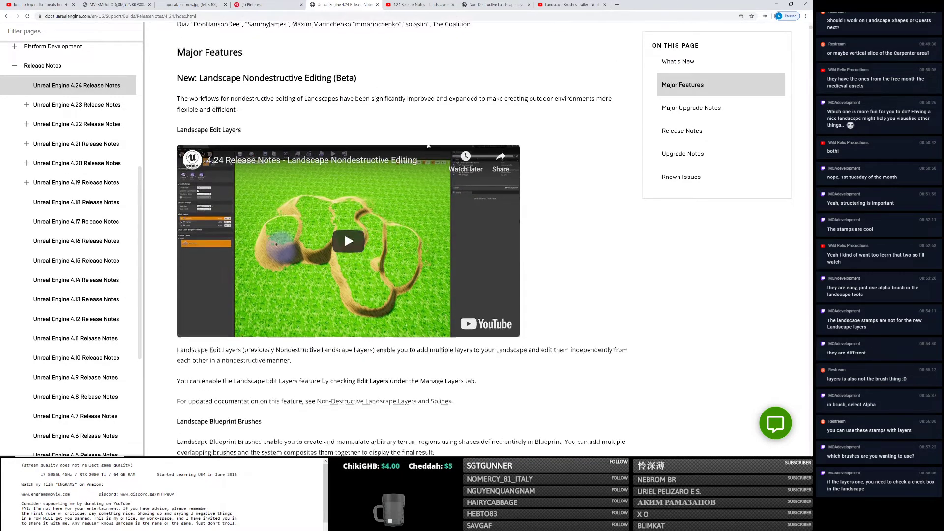
drag(242, 97, 177, 97)
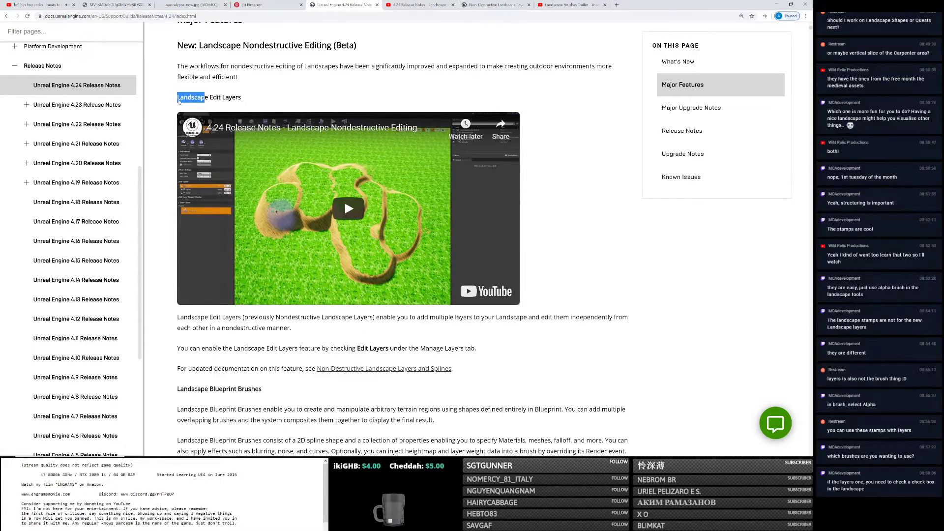
scroll(177, 97, down, 4)
drag(262, 198, 177, 199)
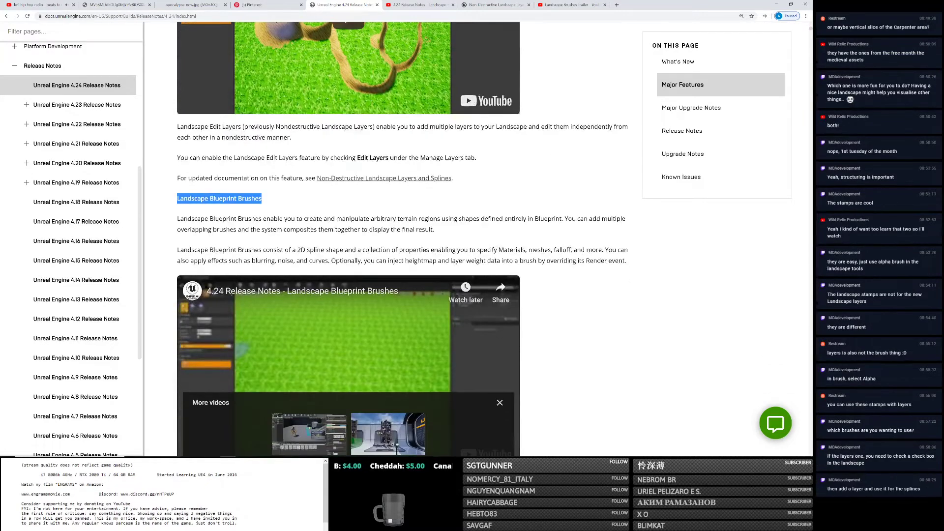
scroll(374, 185, down, 3)
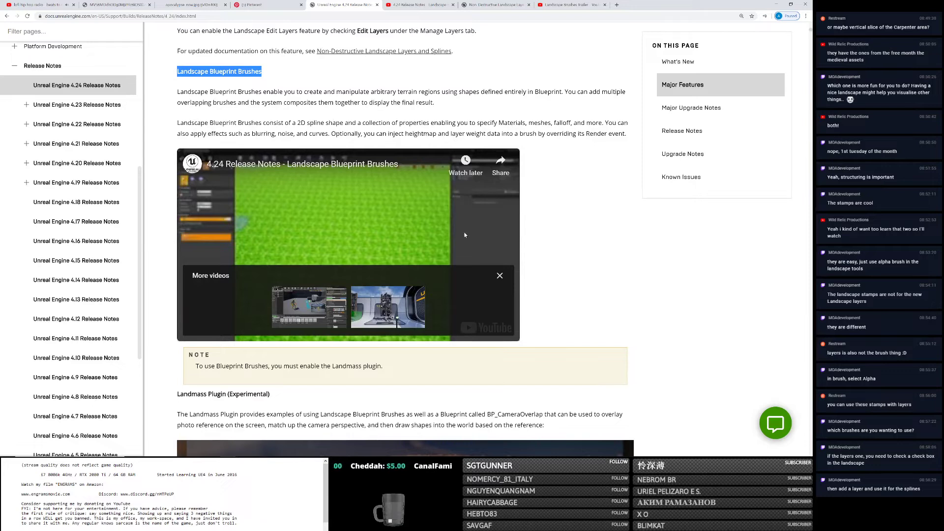
click(586, 216)
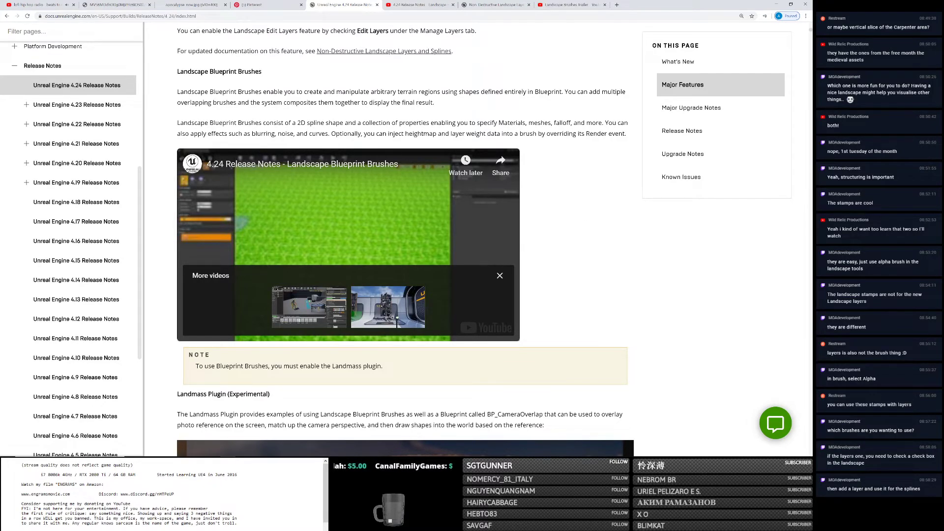
scroll(471, 152, down, 1)
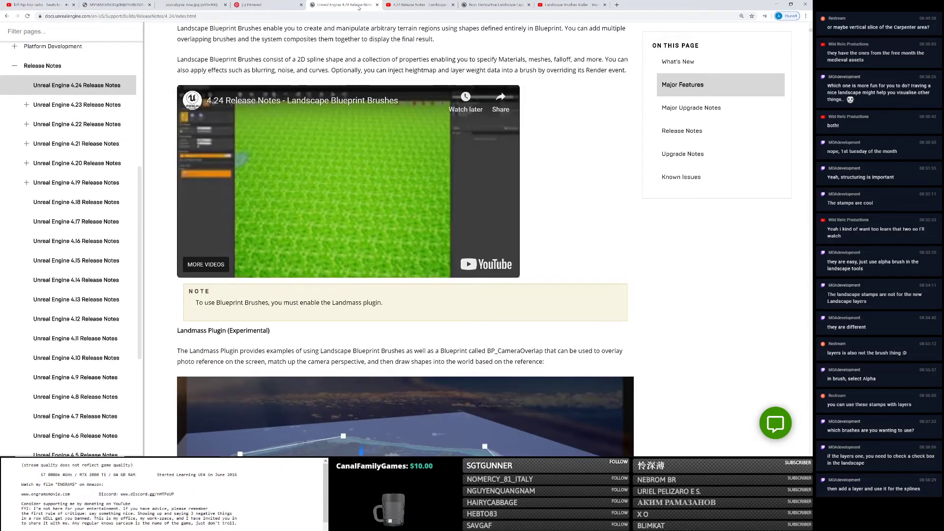
Play the "4.24 Release Notes - Landscape Blueprint Brushes" video in full screen and study how the brush is added.
click(418, 4)
click(143, 271)
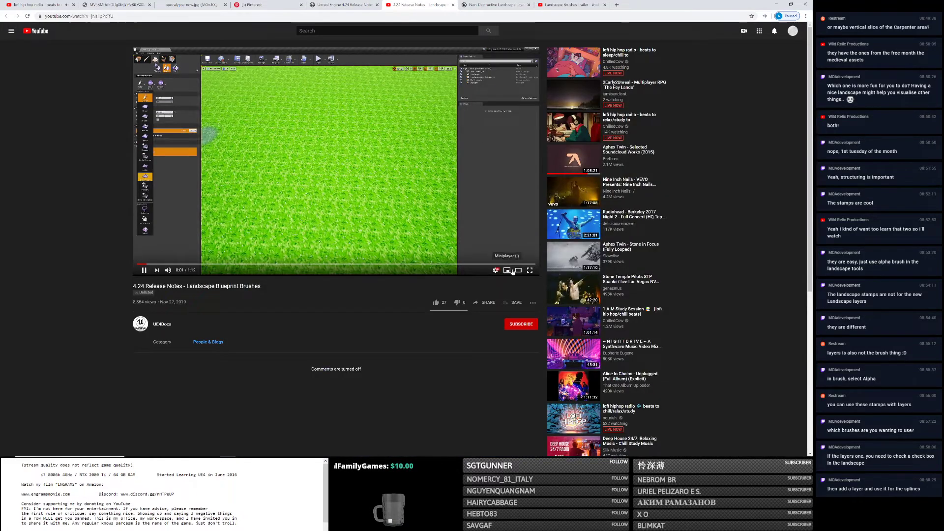
key(f)
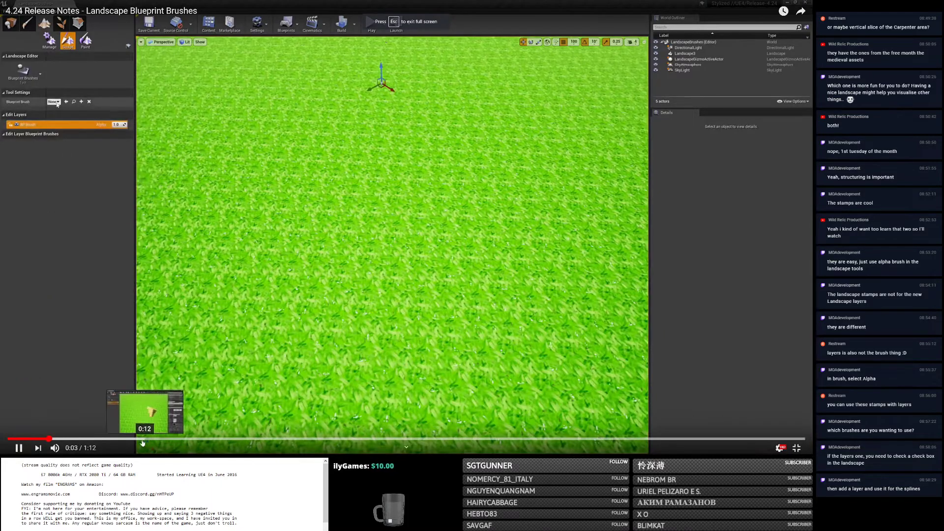
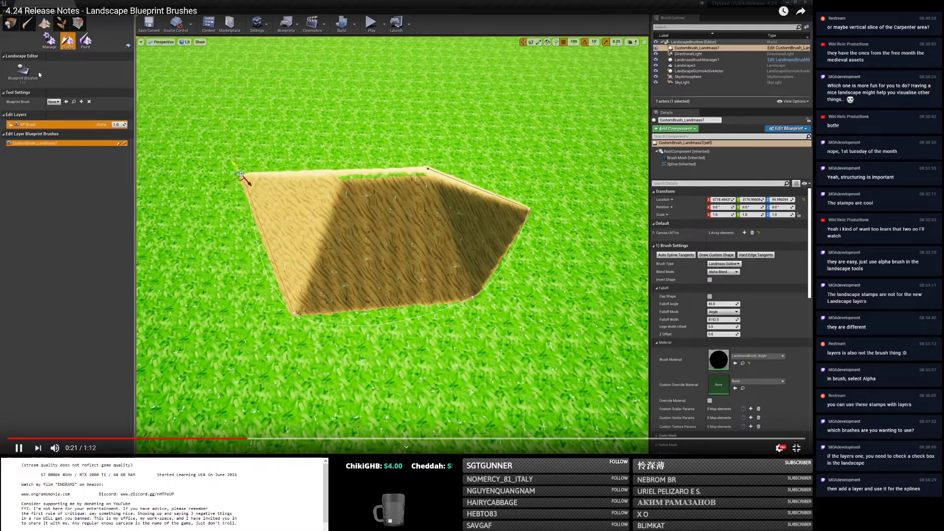
Return to the Unreal editor and place a LandmassActor from the Landmass C++ classes on the ground near the carpenter's house.
key(alt+Tab)
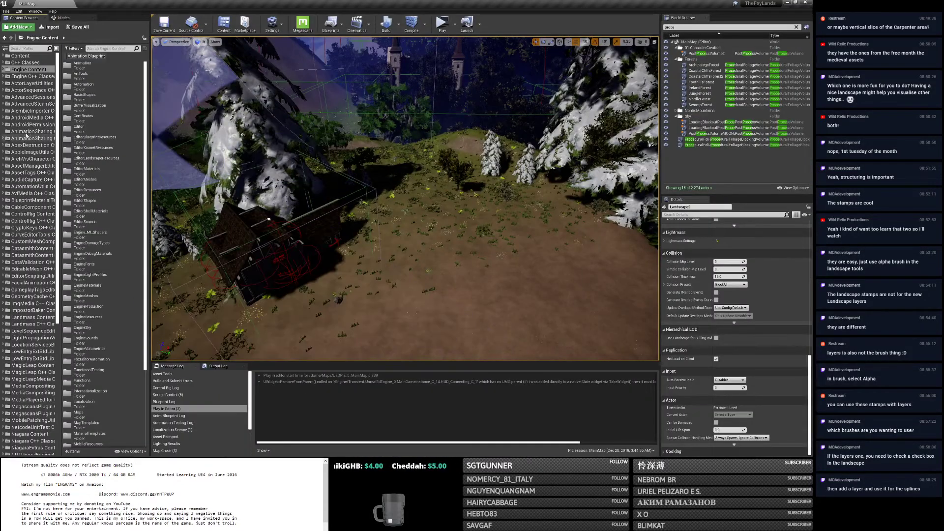
click(29, 324)
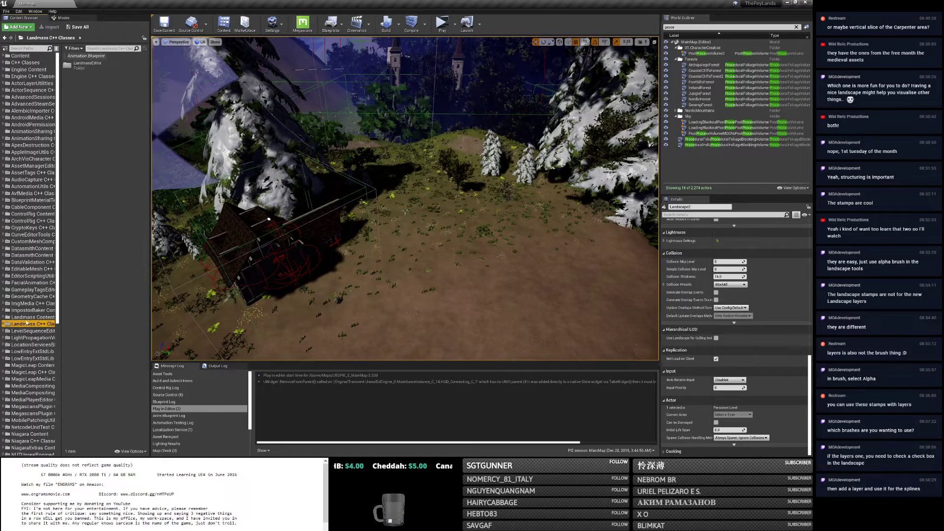
double_click(86, 62)
double_click(87, 64)
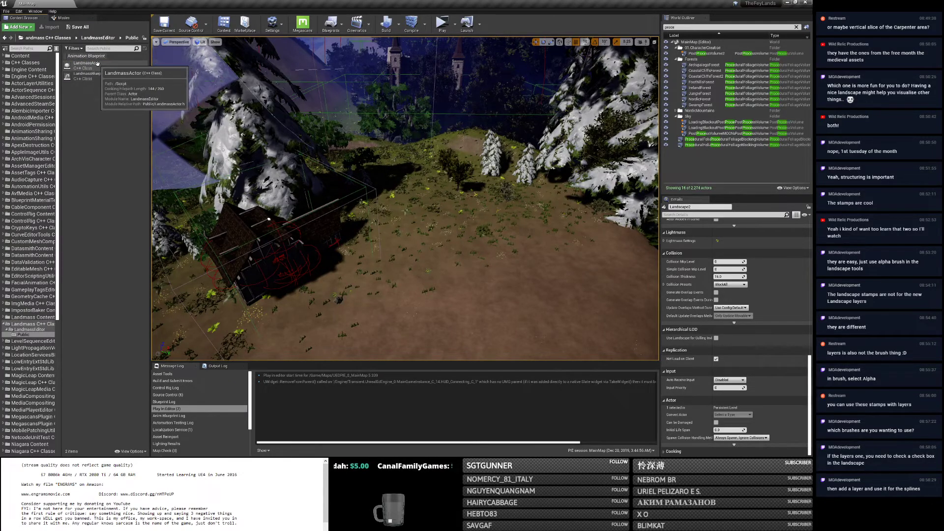
drag(98, 63, 442, 281)
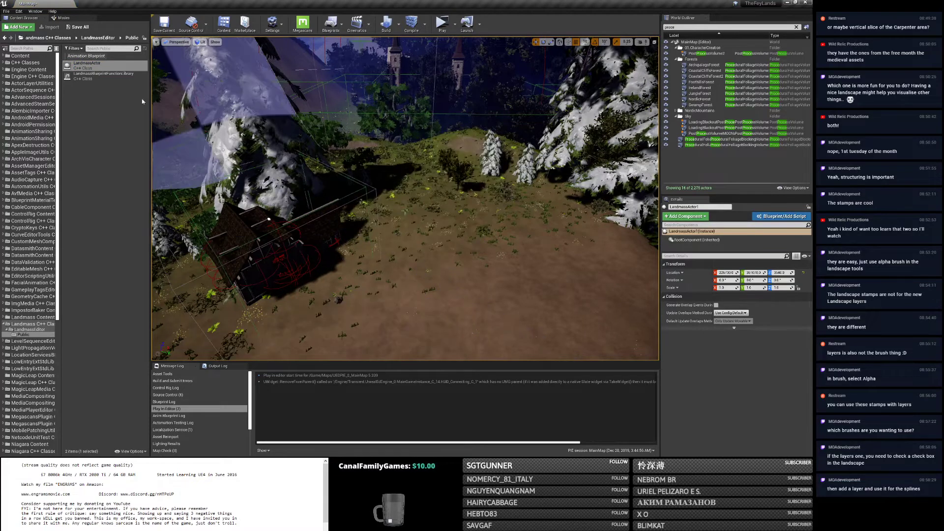
Check the landscape Sculpt tools for Blueprint Brushes and survey the terrain around the placed LandmassActor.
click(61, 17)
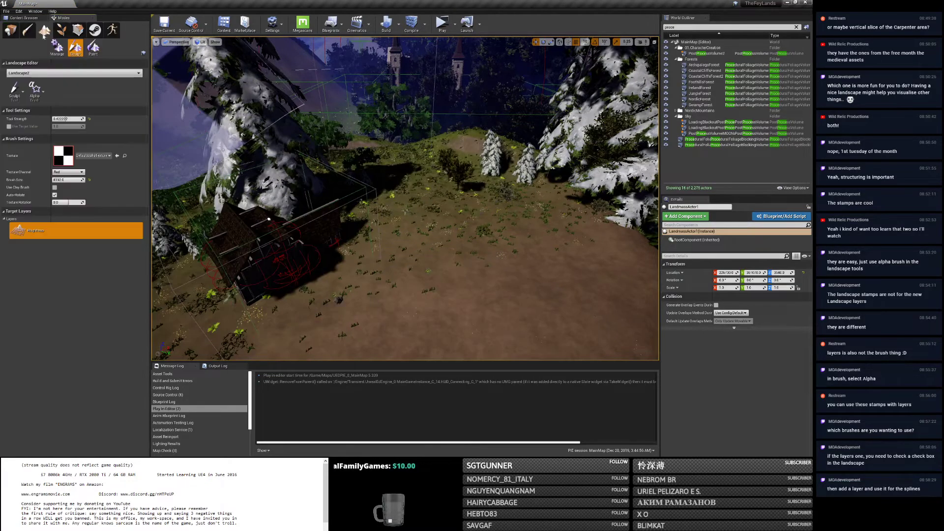
click(17, 91)
click(21, 118)
mouse_move(344, 222)
right_down()
mouse_move(339, 285)
mouse_move(376, 201)
right_up()
drag(376, 200, 390, 203)
right_drag(390, 203, 646, 76)
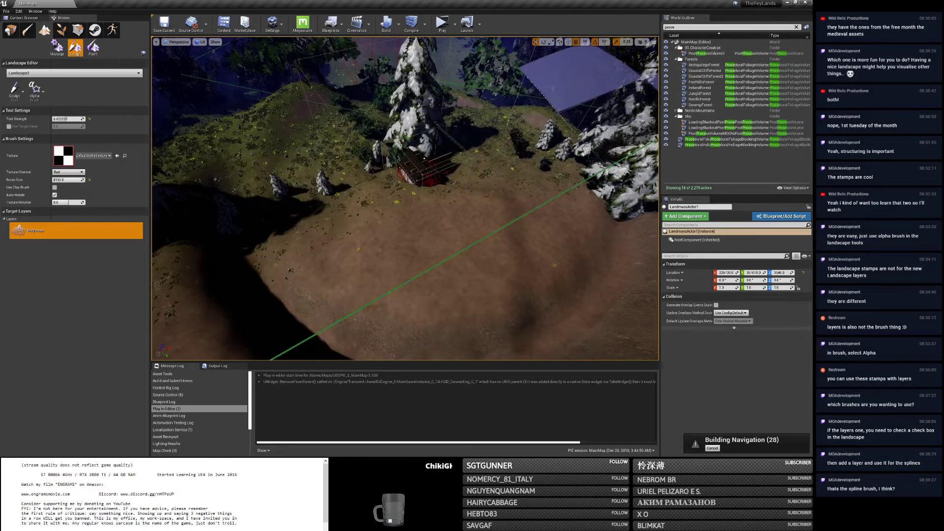
Clear the World Outliner search, inspect the LandmassActor's root component, and delete the actor from the level.
click(796, 27)
click(708, 112)
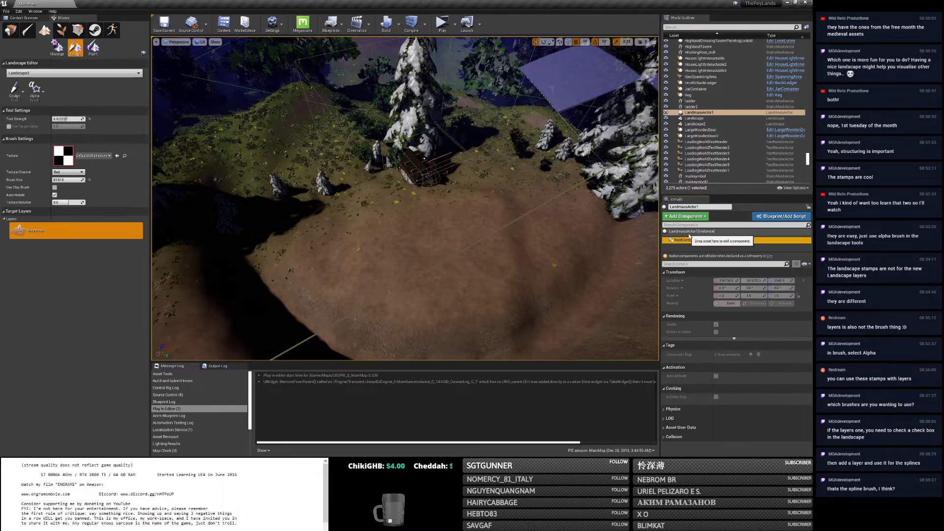
click(530, 217)
click(702, 113)
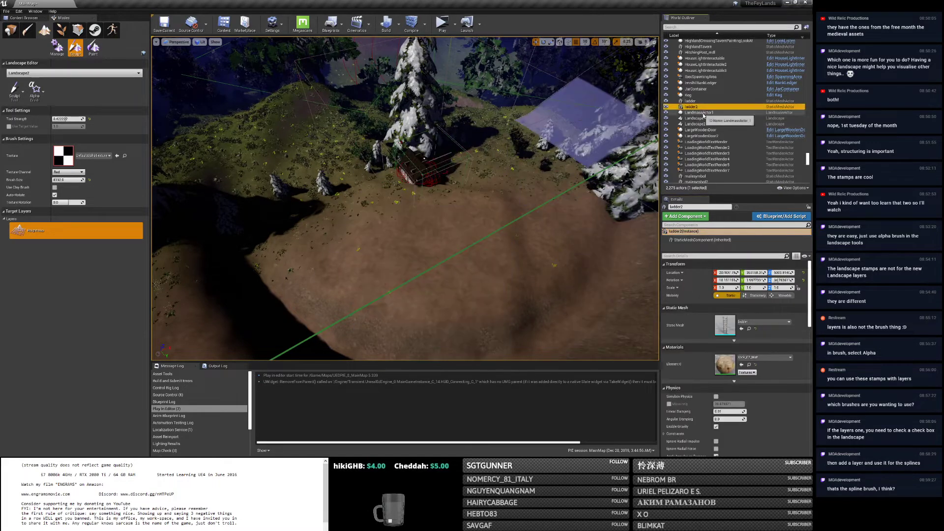
key(Delete)
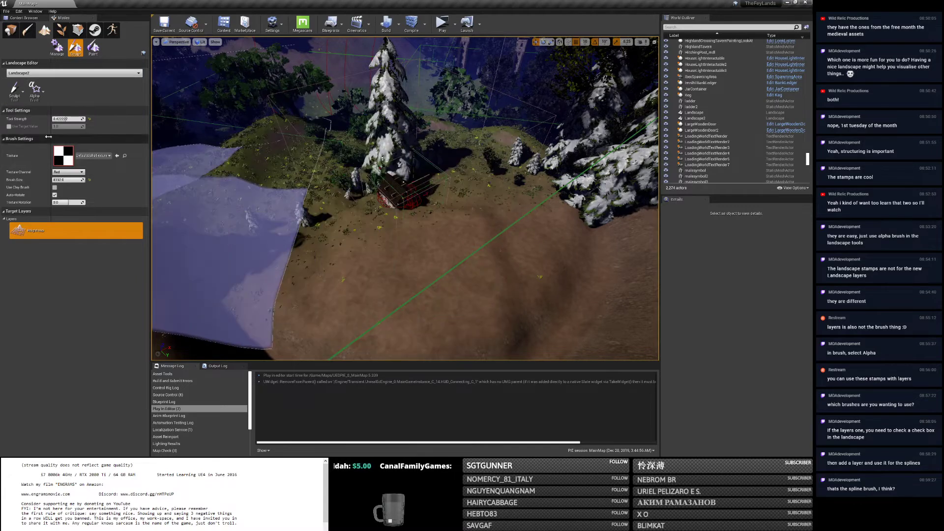
Look through the sculpting tools and brush types, try the Component brush, and switch to the Circle brush.
click(20, 101)
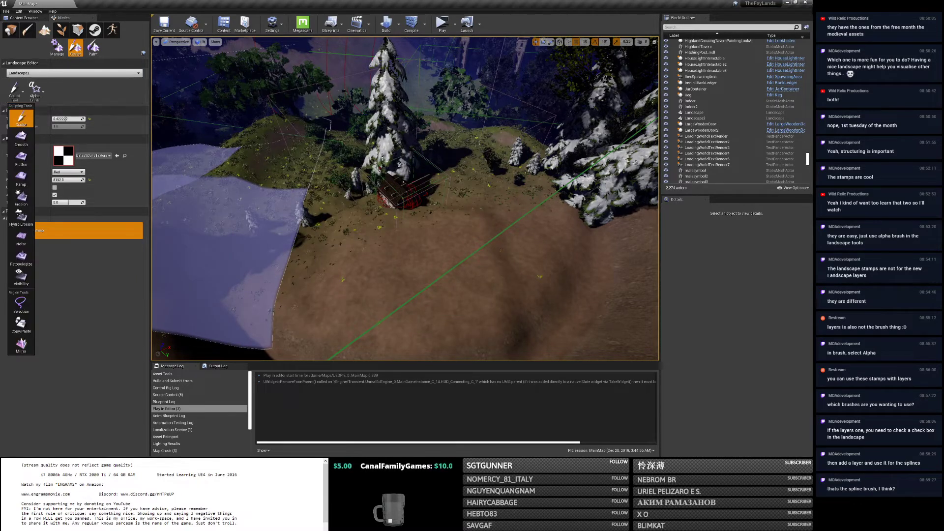
click(35, 89)
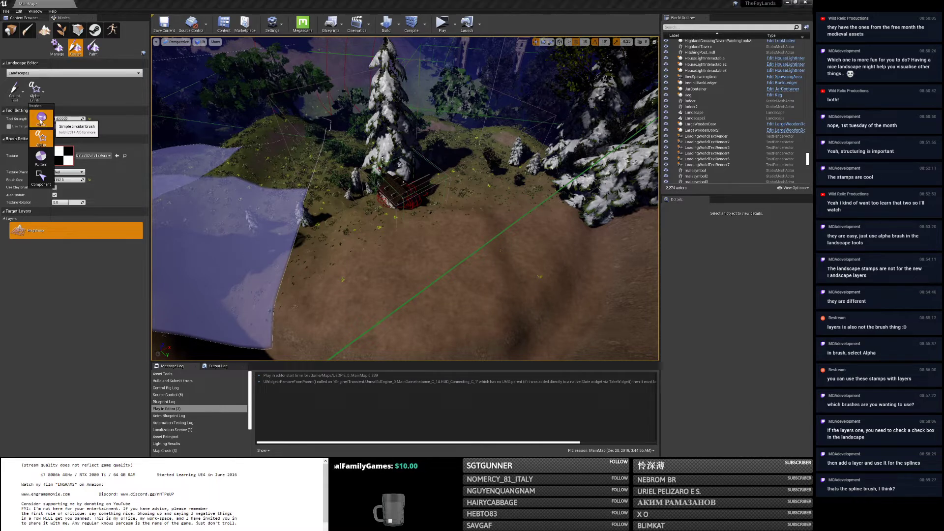
click(40, 179)
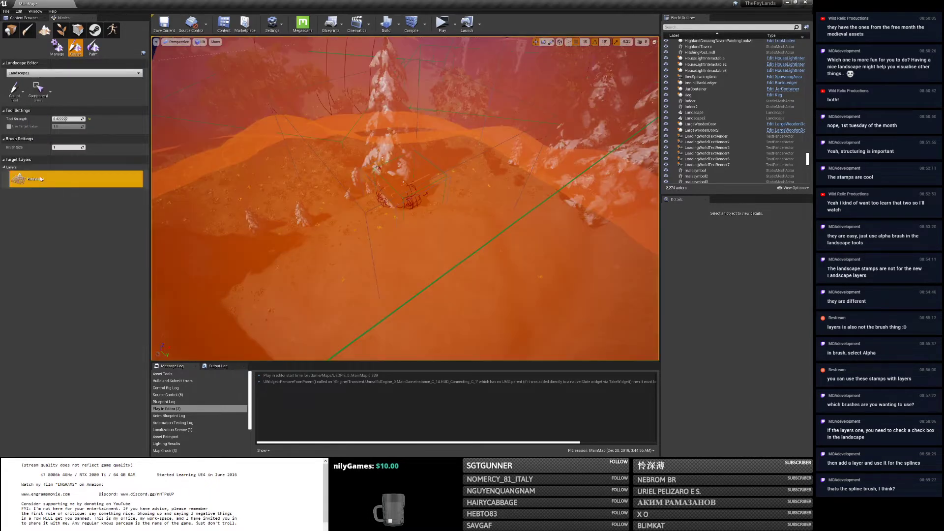
click(17, 96)
click(38, 91)
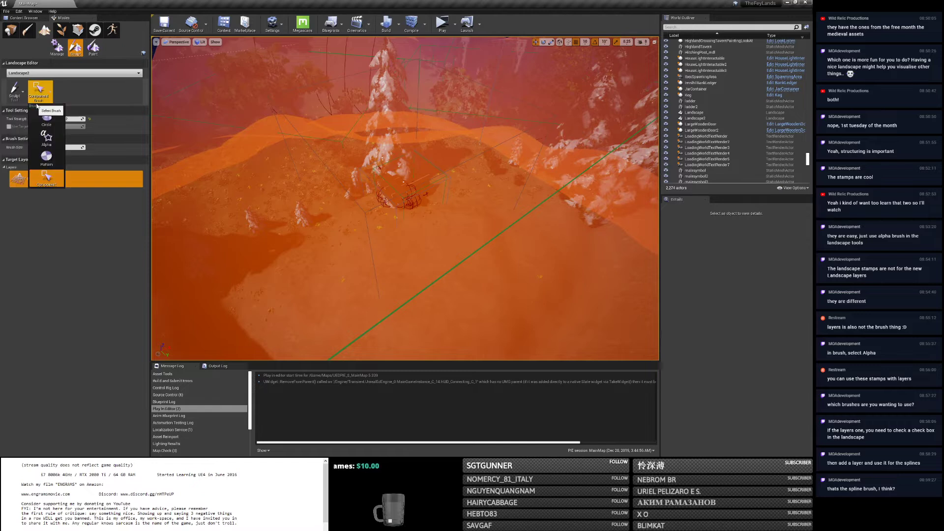
click(35, 111)
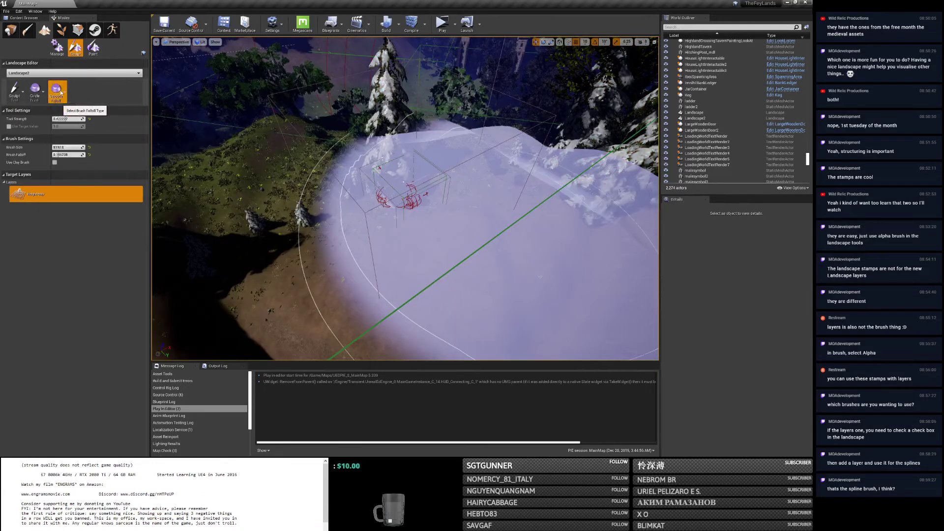
click(21, 92)
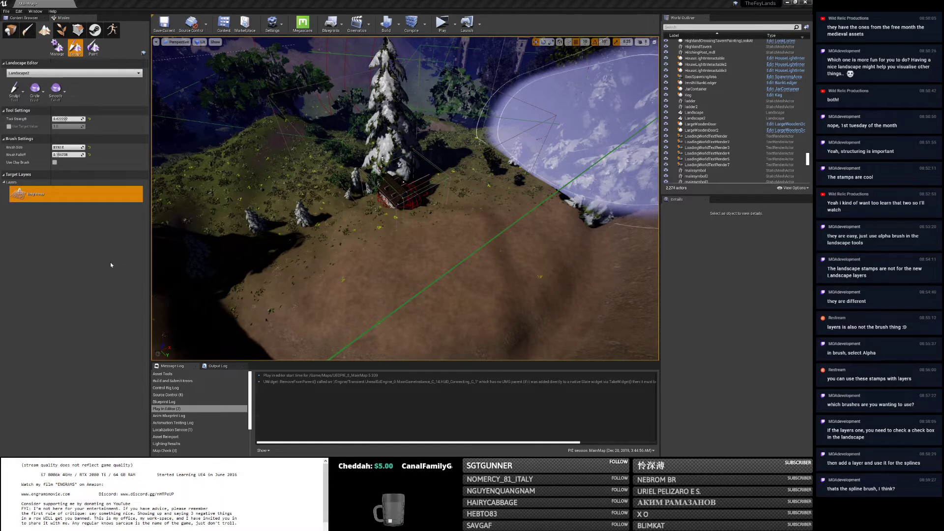
Enable edit layers on Landscape2 in its details, accept clearing the undo buffer, and return to landscape editing.
click(57, 46)
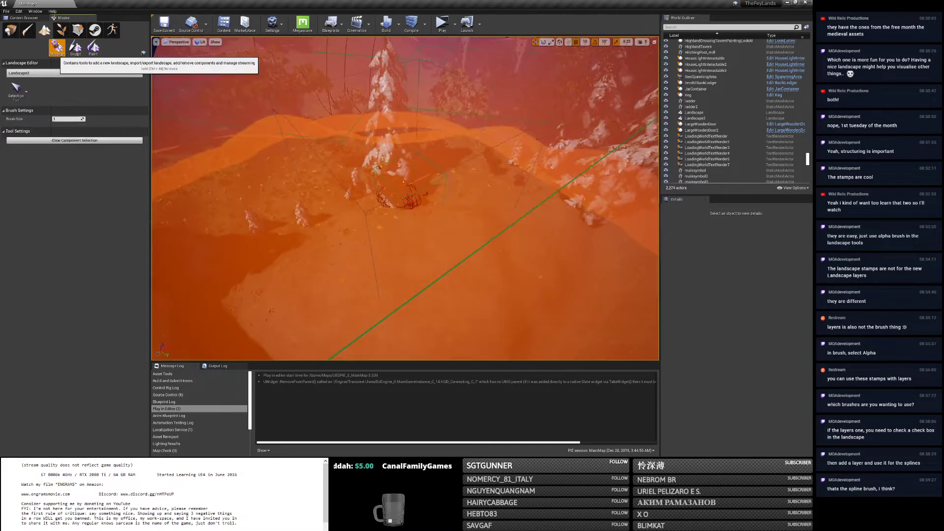
click(10, 30)
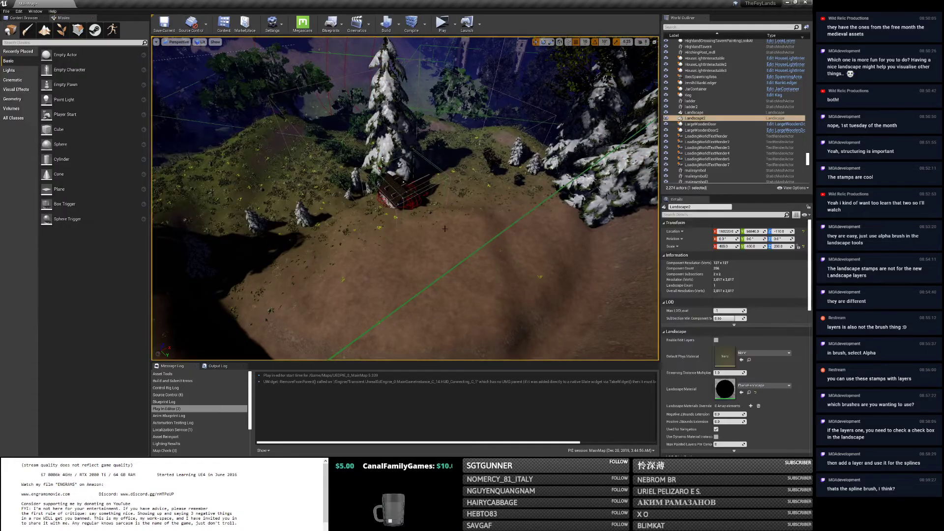
scroll(765, 320, down, 3)
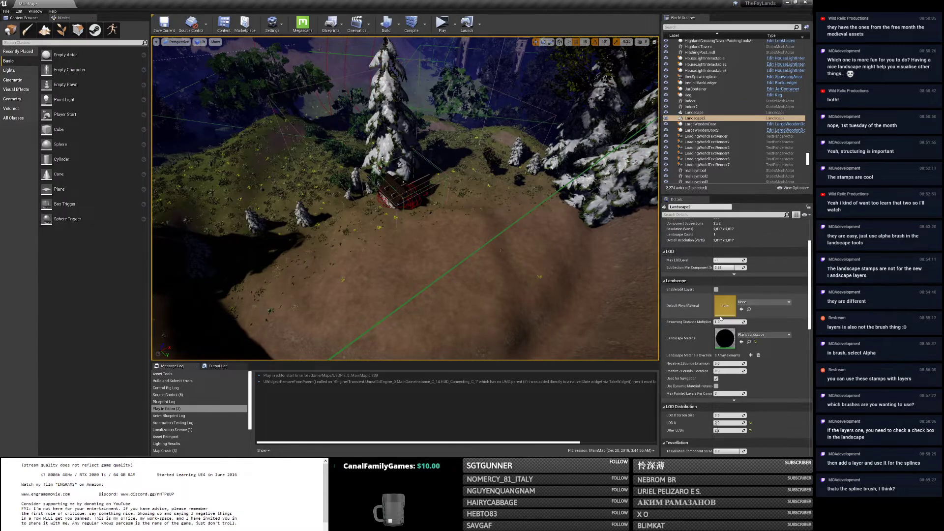
click(715, 289)
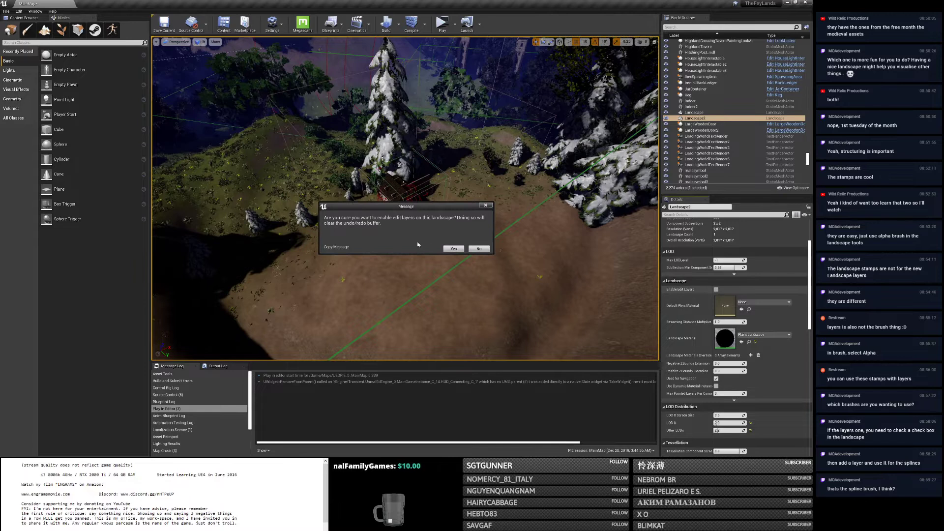
click(452, 249)
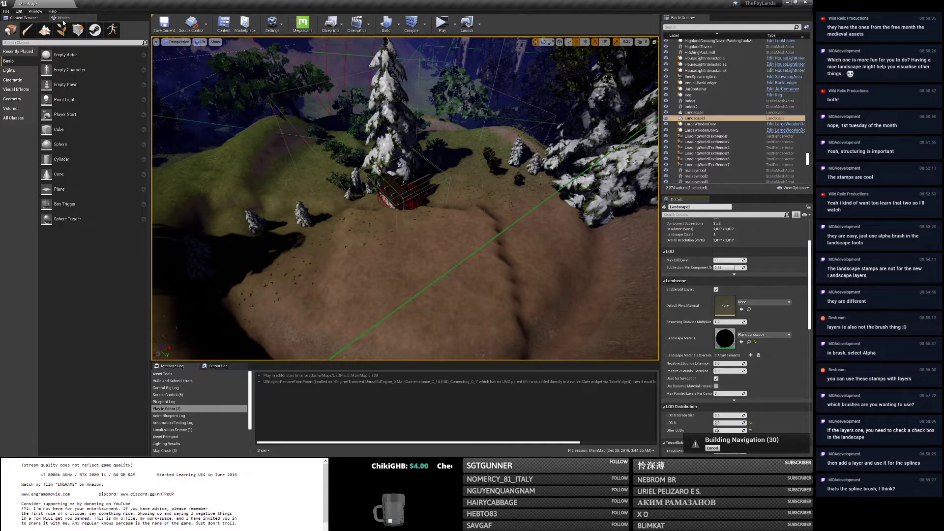
click(45, 31)
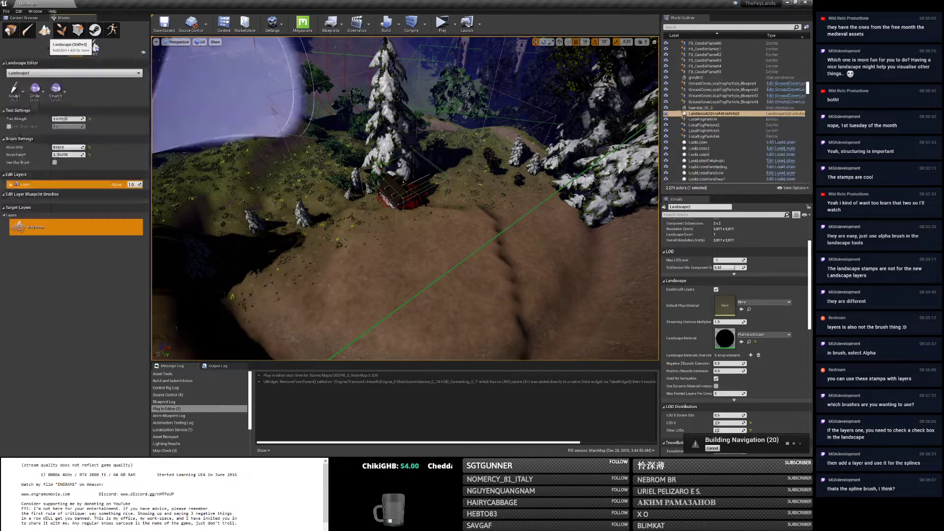
Switch landscape sculpting to the Blueprint Brushes tool and choose CustomBrush_Landmass_River as the brush.
click(16, 93)
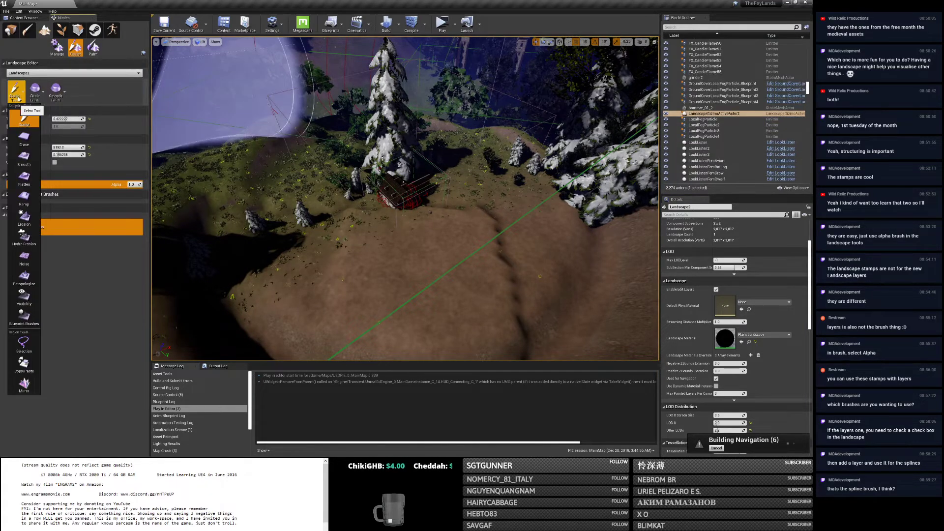
click(24, 317)
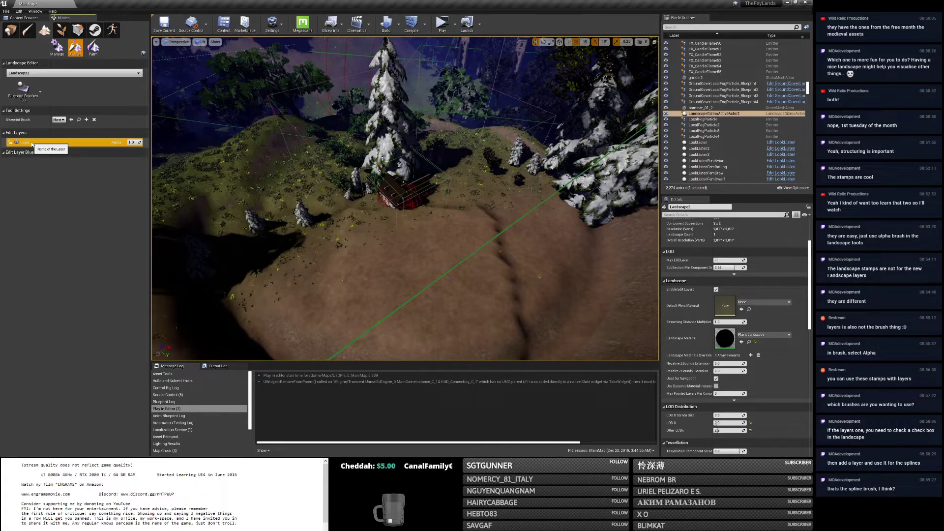
click(58, 119)
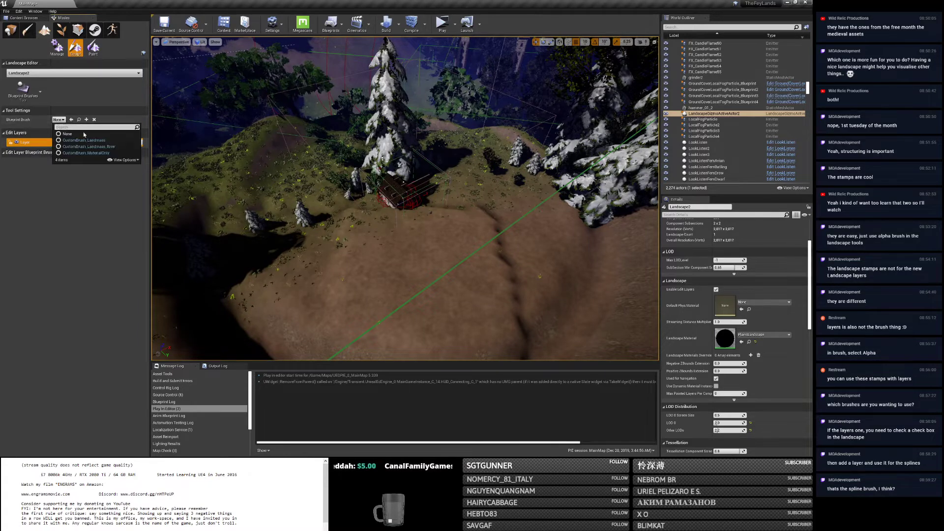
click(114, 146)
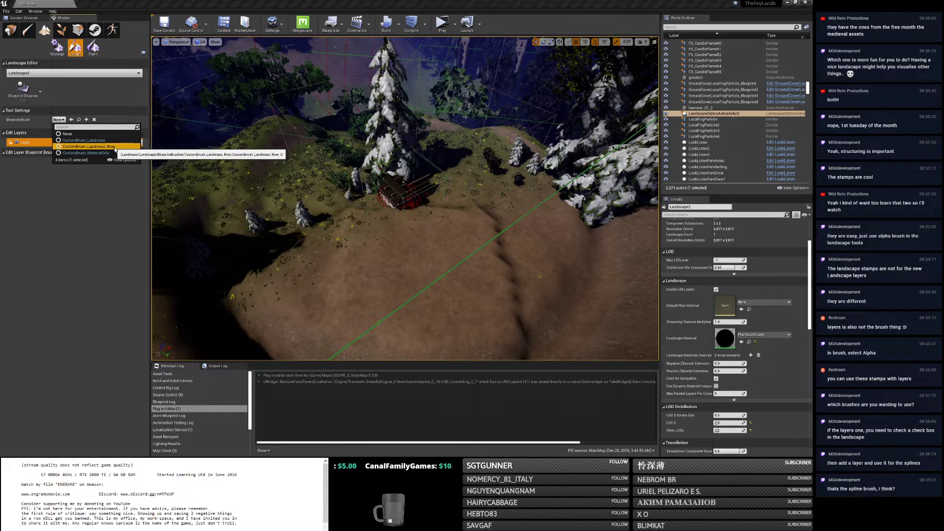
click(90, 147)
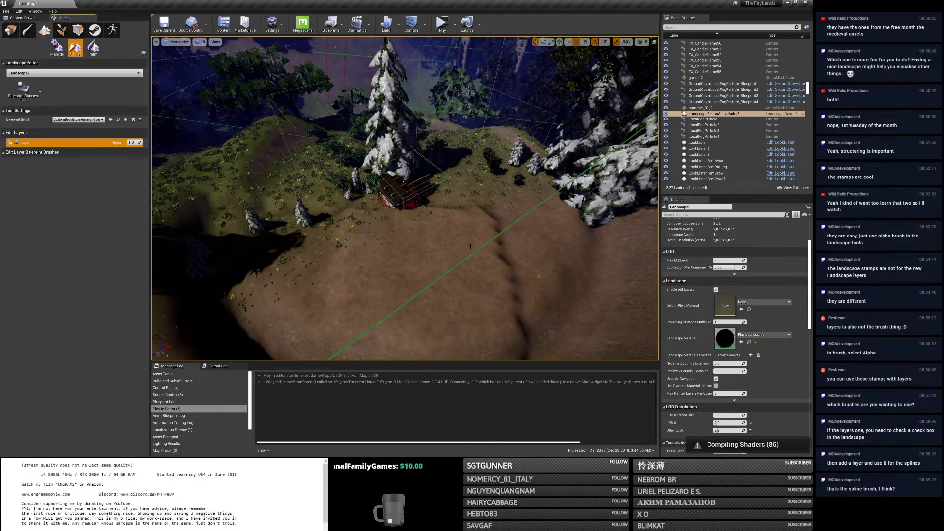
scroll(492, 244, down, 10)
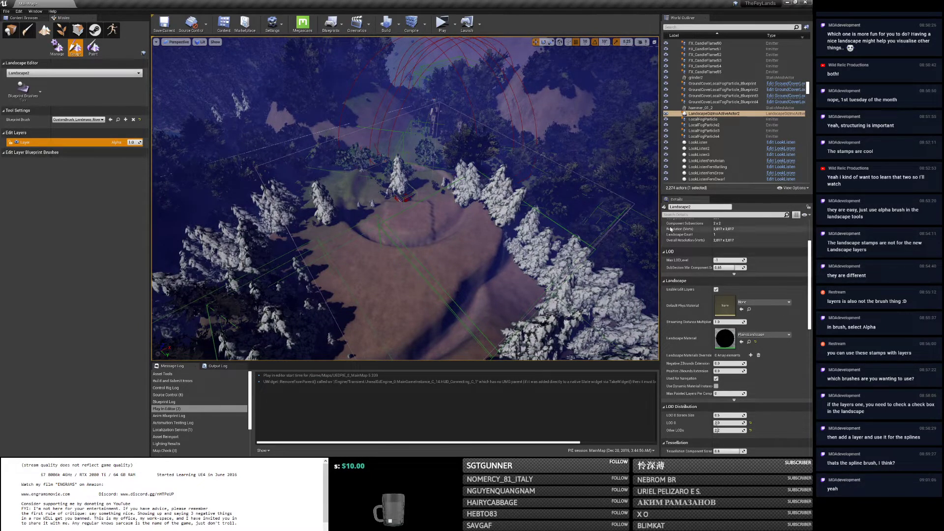
scroll(805, 259, up, 2)
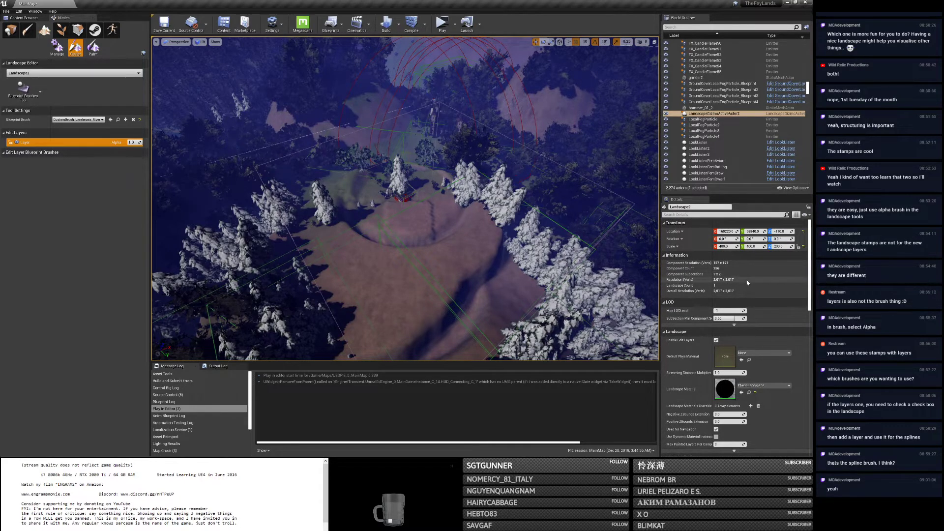
Switch to the browser and review the 4.24 release notes on Landscape Edit Layers and Blueprint Brushes, ending on the Non-Destructive Landscape Layers documentation.
key(alt+Tab)
key(alt+Tab)
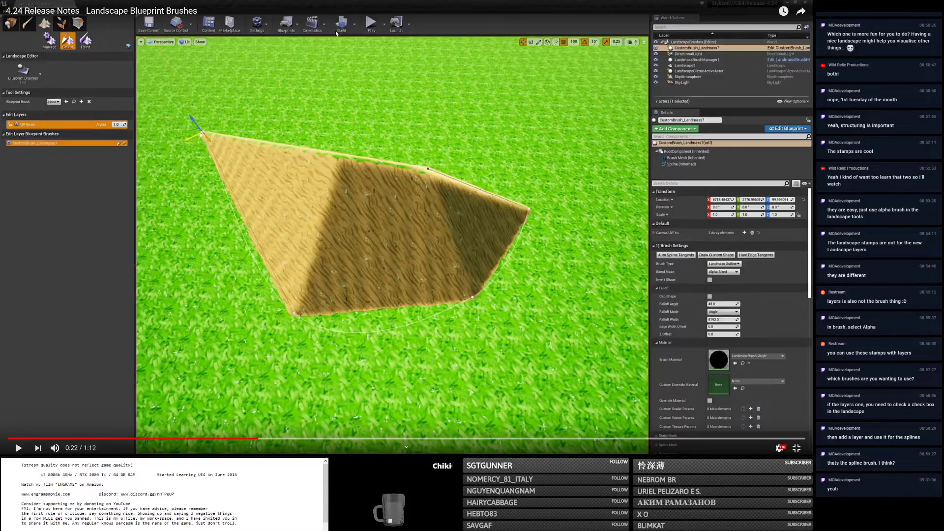
key(alt+Tab)
click(346, 111)
key(alt+Tab)
double_click(350, 110)
click(365, 7)
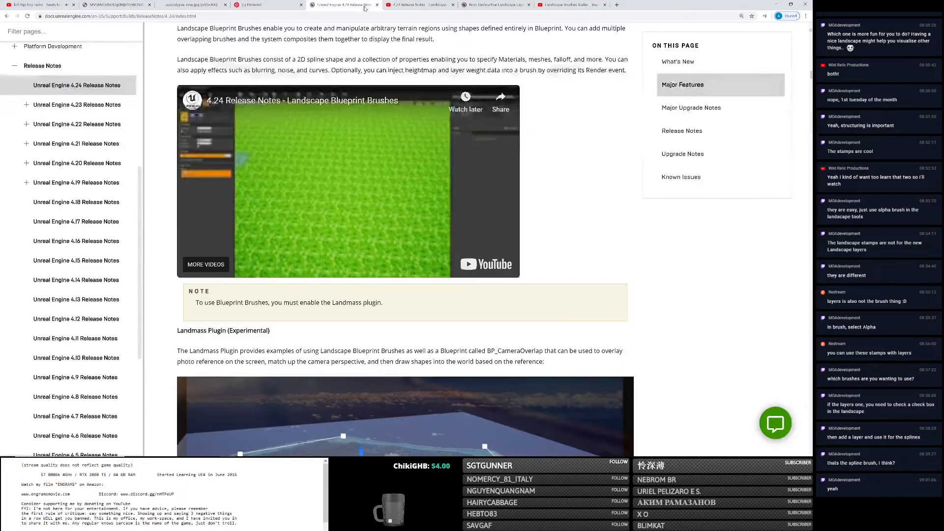
scroll(444, 235, up, 5)
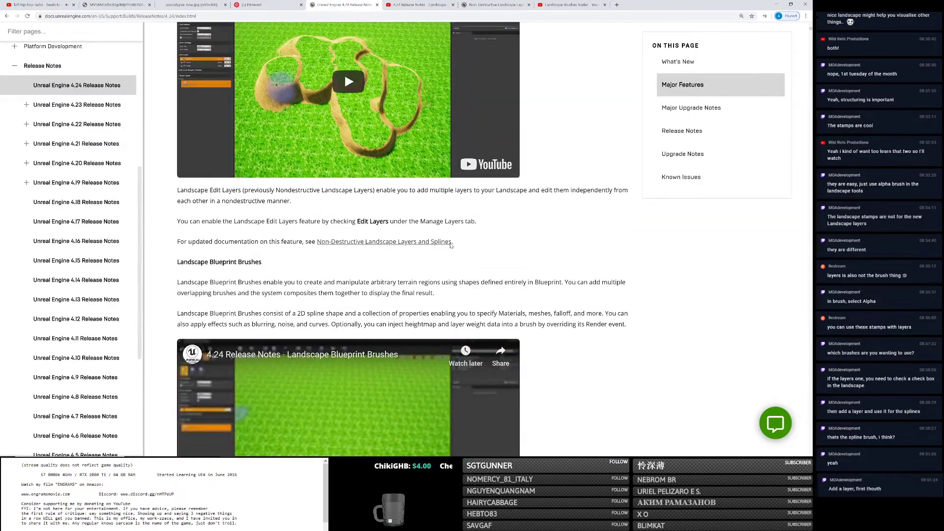
scroll(451, 246, up, 2)
click(495, 5)
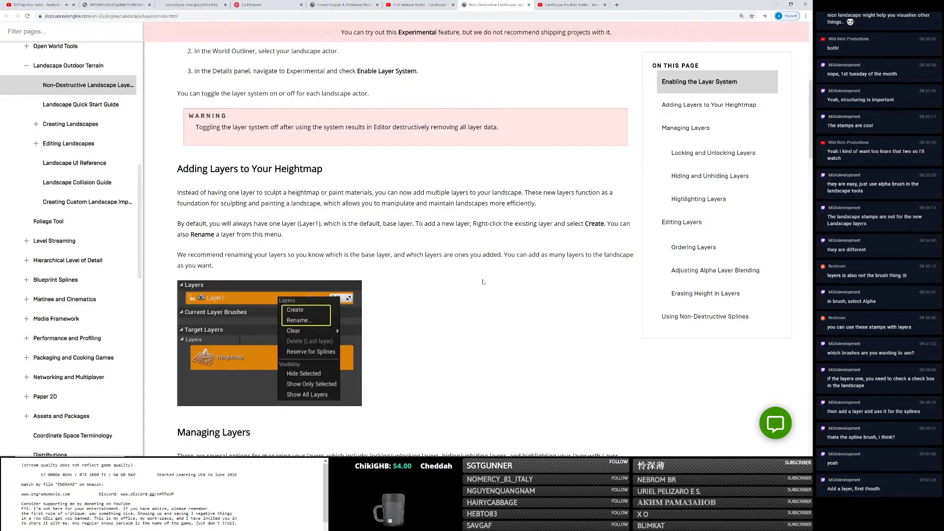
Read the layers documentation through to Using Non-Destructive Splines, covering how to reserve a layer for splines and edit them.
scroll(483, 278, up, 5)
scroll(481, 279, down, 18)
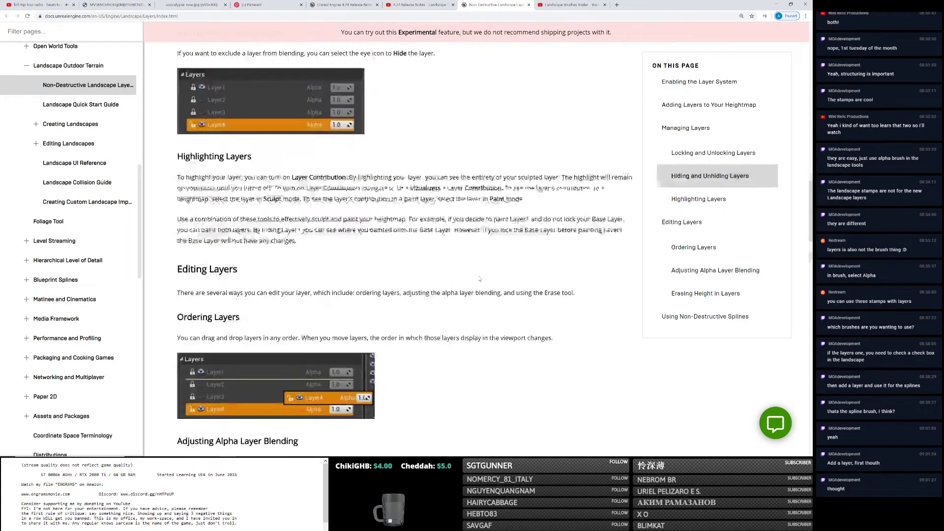
scroll(479, 278, down, 19)
scroll(479, 256, down, 6)
scroll(241, 159, up, 5)
drag(184, 140, 393, 151)
click(418, 172)
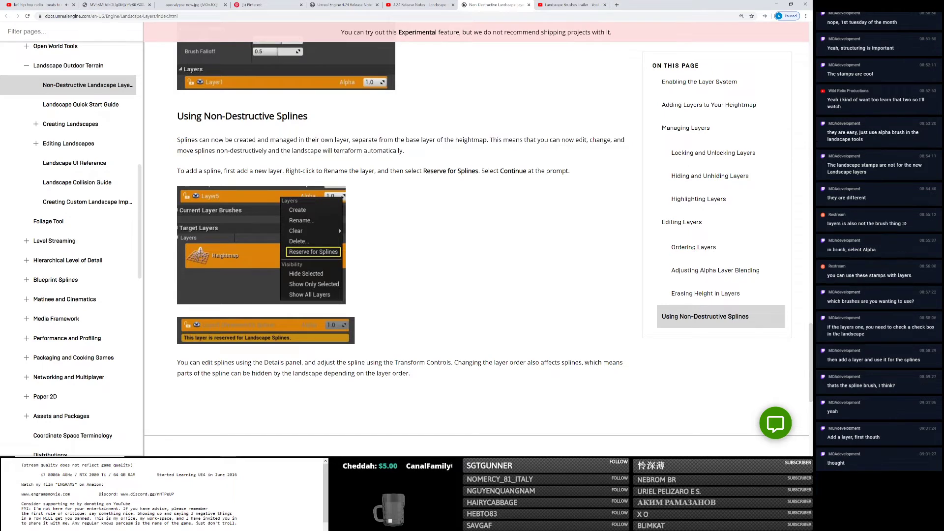
drag(417, 172, 488, 172)
click(393, 178)
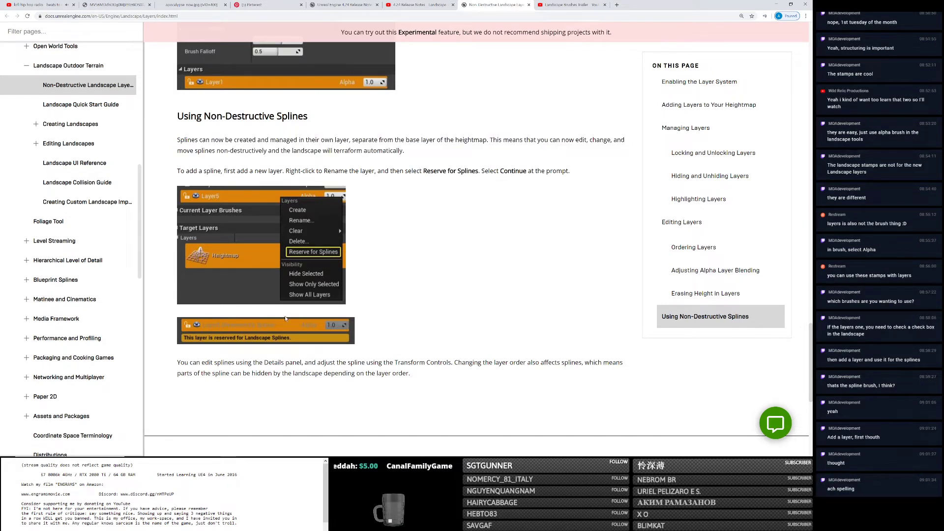
drag(252, 363, 411, 375)
click(412, 375)
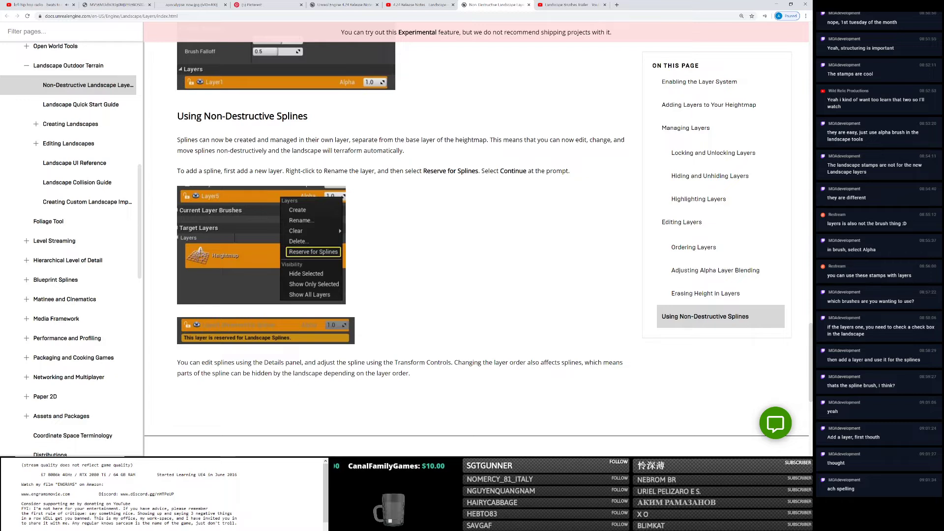
Switch back to Unreal Editor and rename the existing landscape edit layer to BlueprintBrushes.
key(alt+Tab)
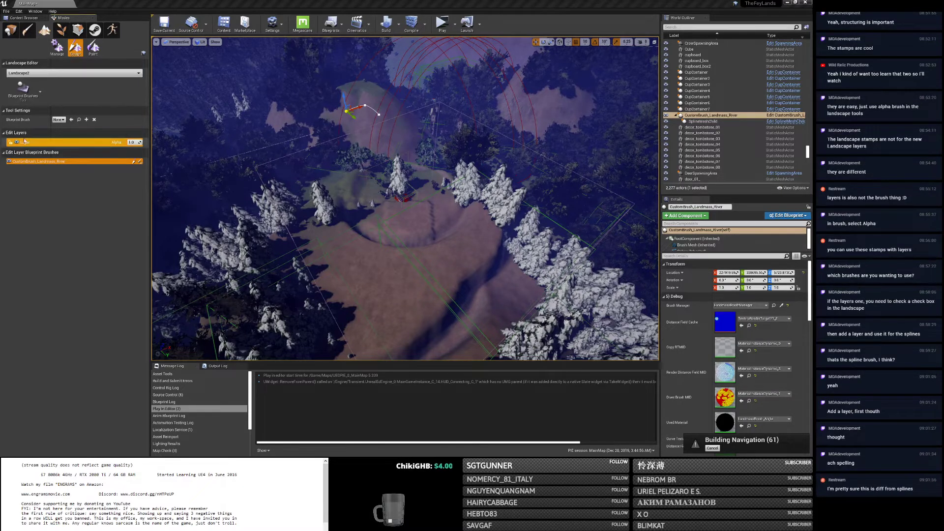
right_click(39, 142)
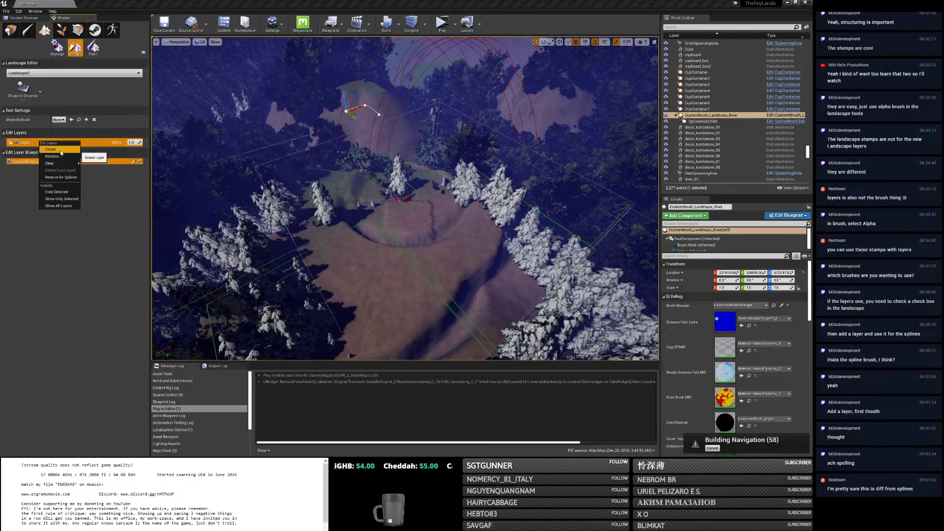
click(17, 177)
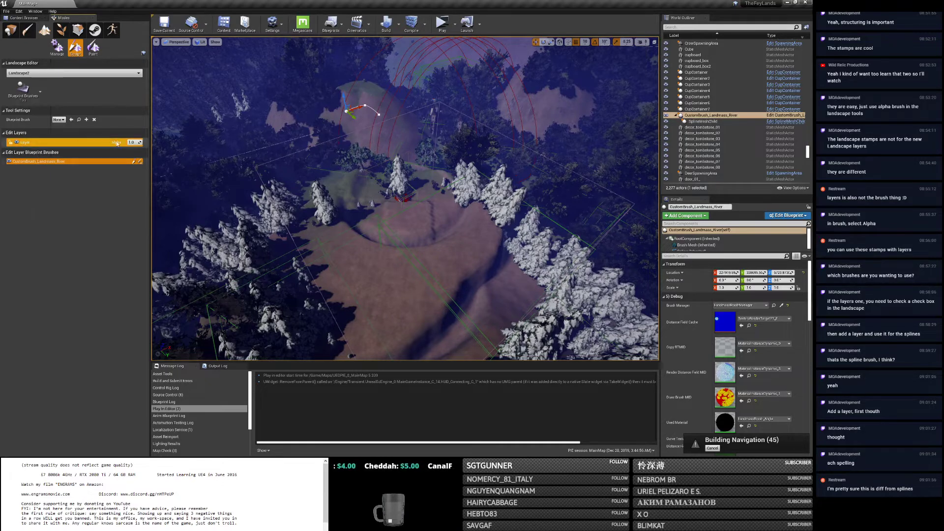
right_click(27, 146)
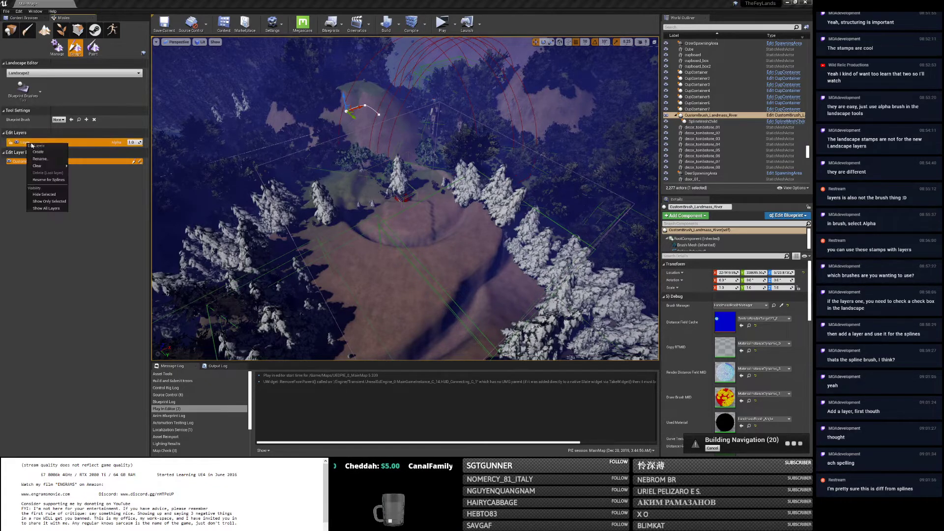
click(41, 161)
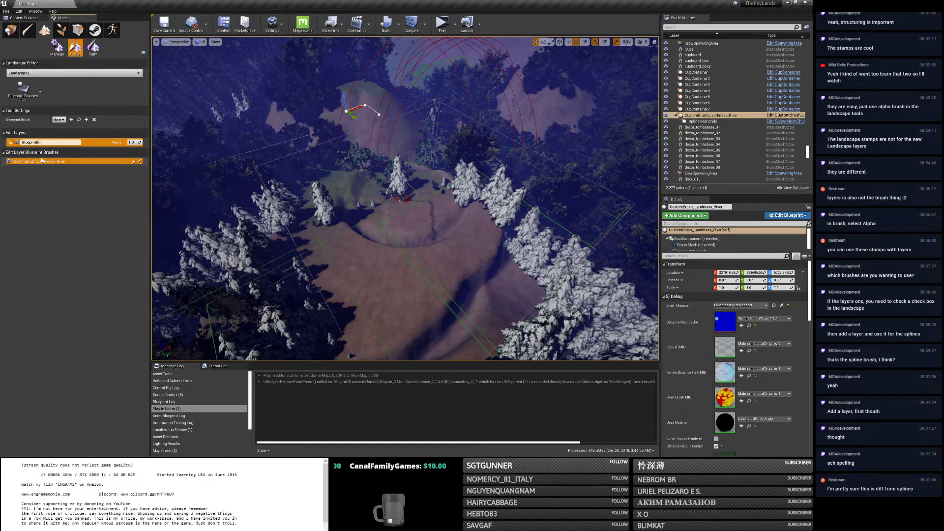
key(Return)
Create a second landscape edit layer and rename it Splines.
right_click(51, 142)
click(61, 151)
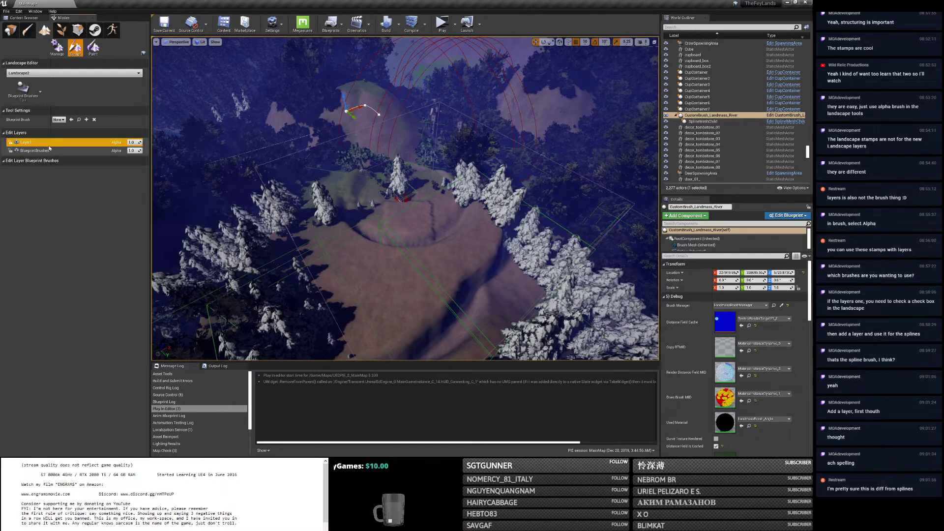
right_click(26, 142)
click(38, 161)
text(Splines)
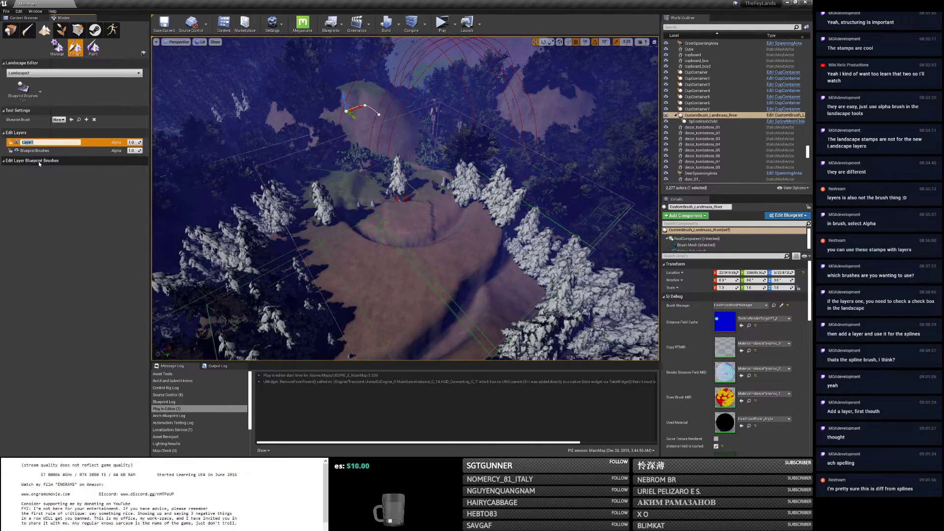
key(Return)
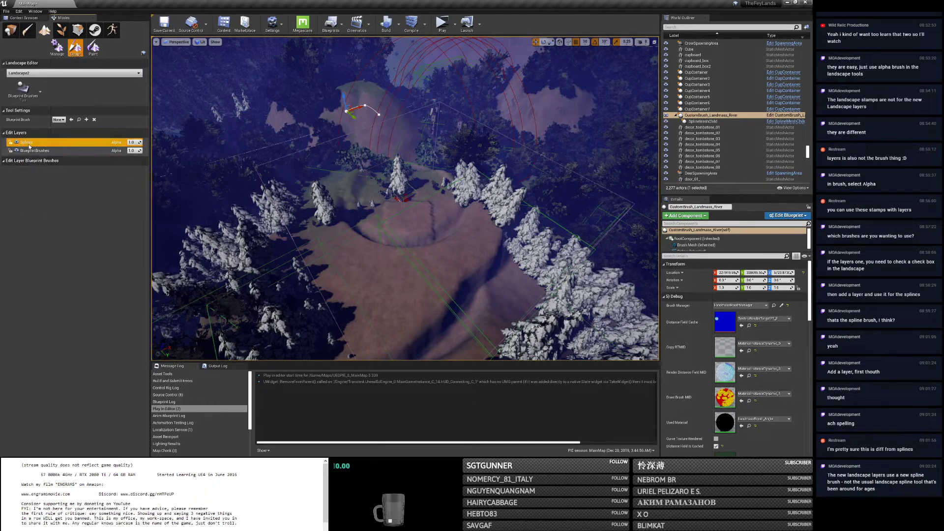
Reserve the Splines layer for landscape splines, accepting that its content is cleared.
right_click(28, 144)
click(48, 179)
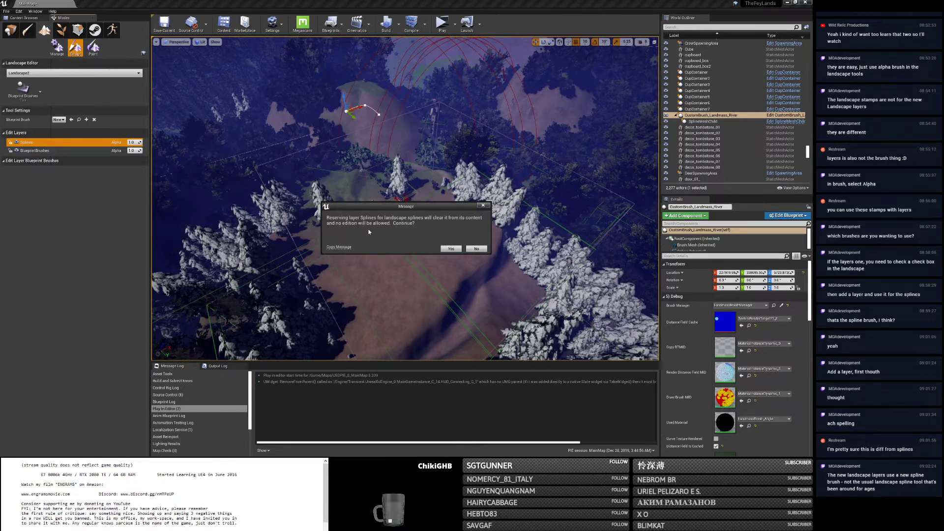
click(451, 249)
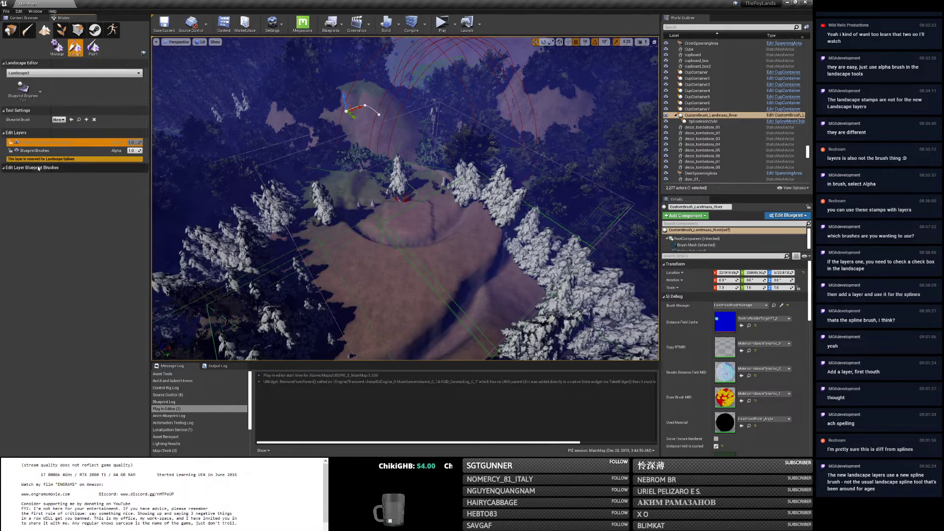
Compare the Manage tools, including Edit Splines and Selection, while alternating between the Splines and BlueprintBrushes layers.
click(41, 150)
click(39, 142)
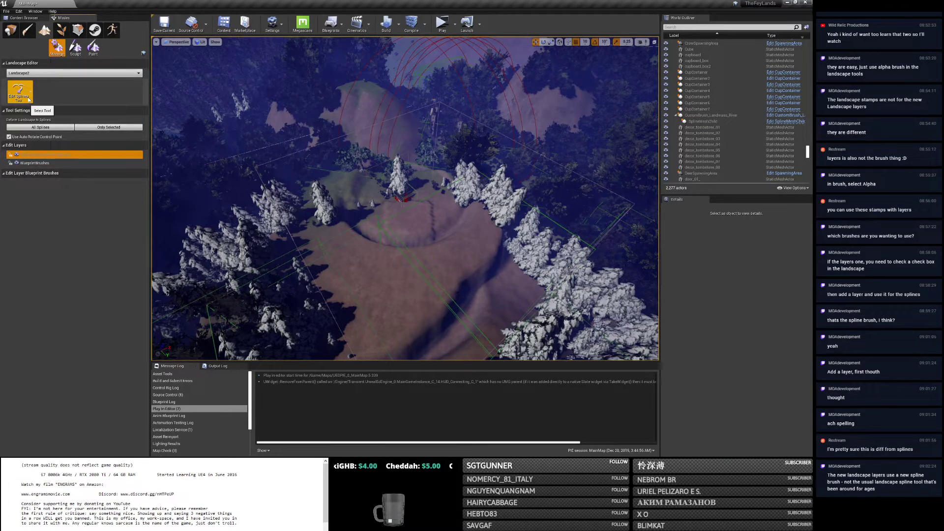
click(25, 164)
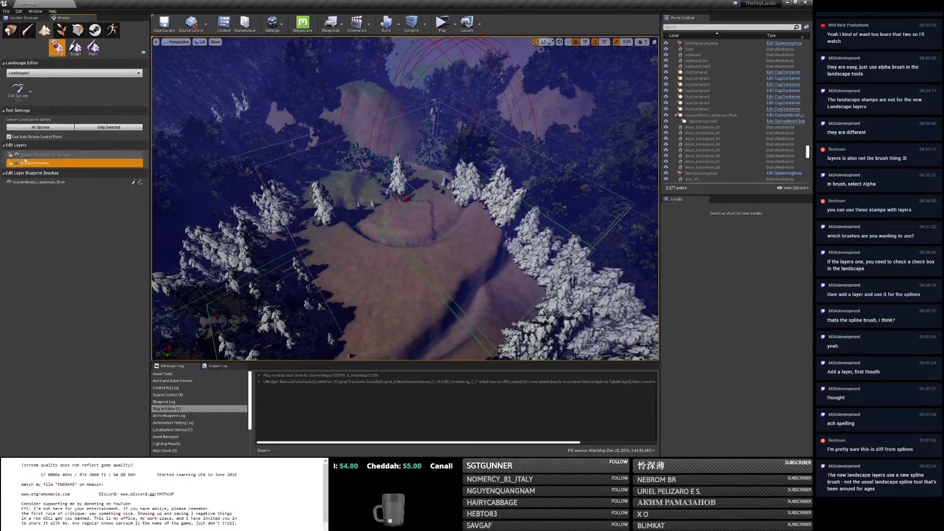
click(27, 73)
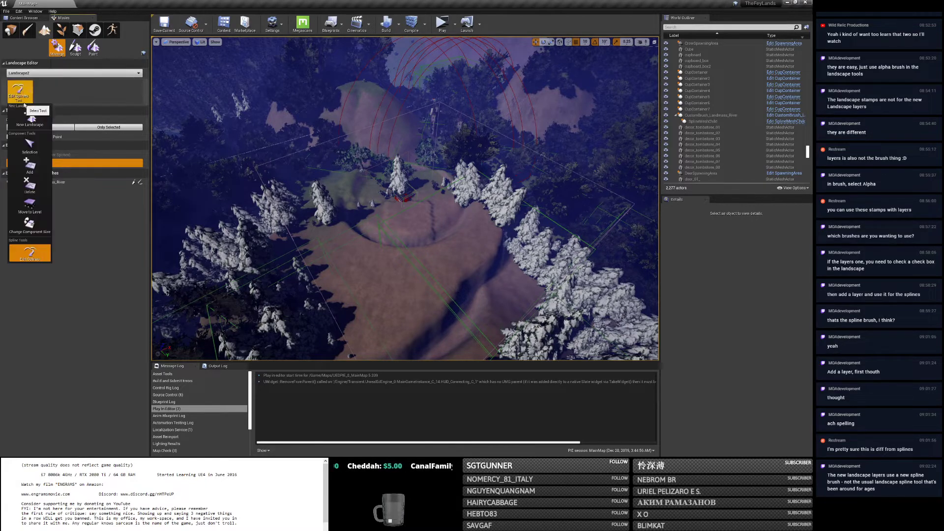
click(52, 84)
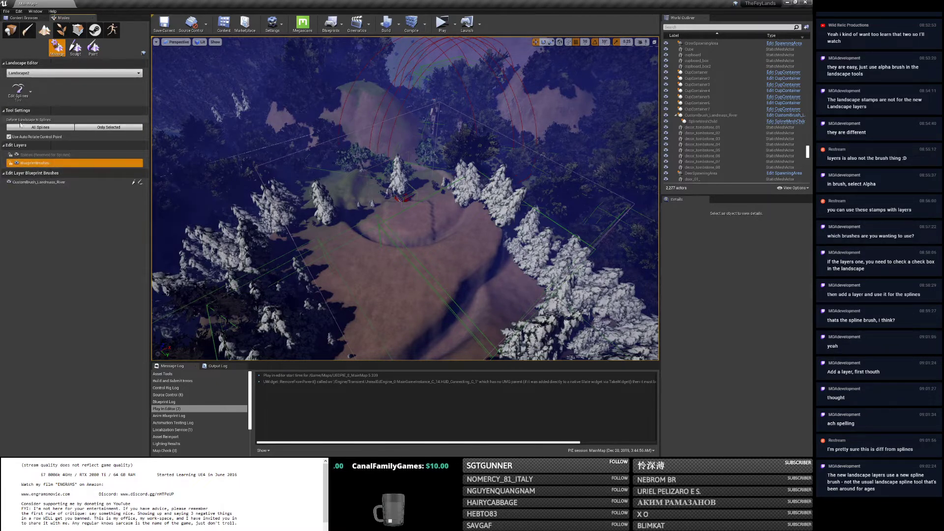
click(32, 154)
click(32, 163)
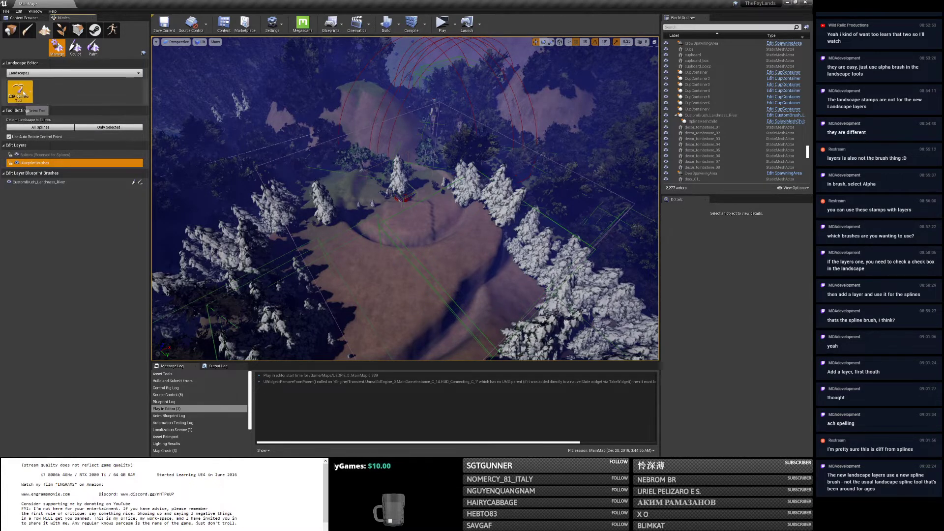
click(24, 93)
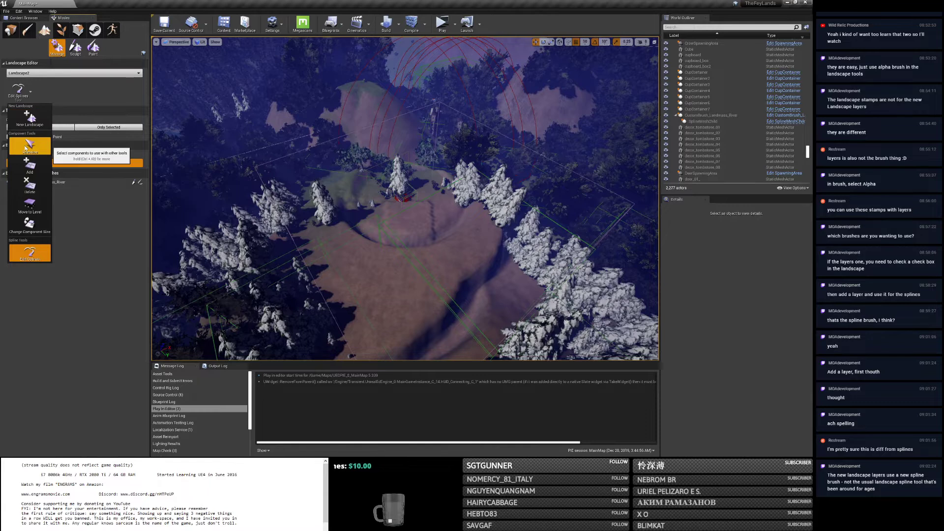
click(28, 145)
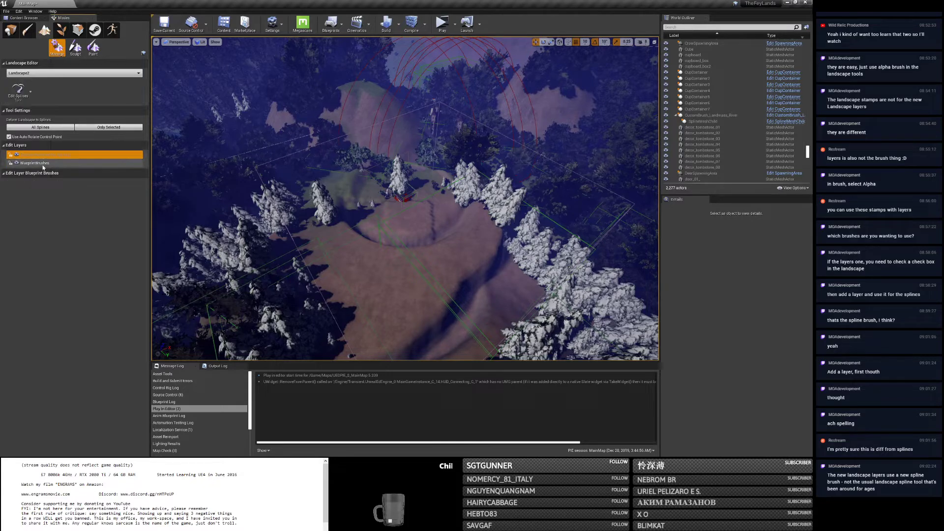
click(22, 92)
click(29, 144)
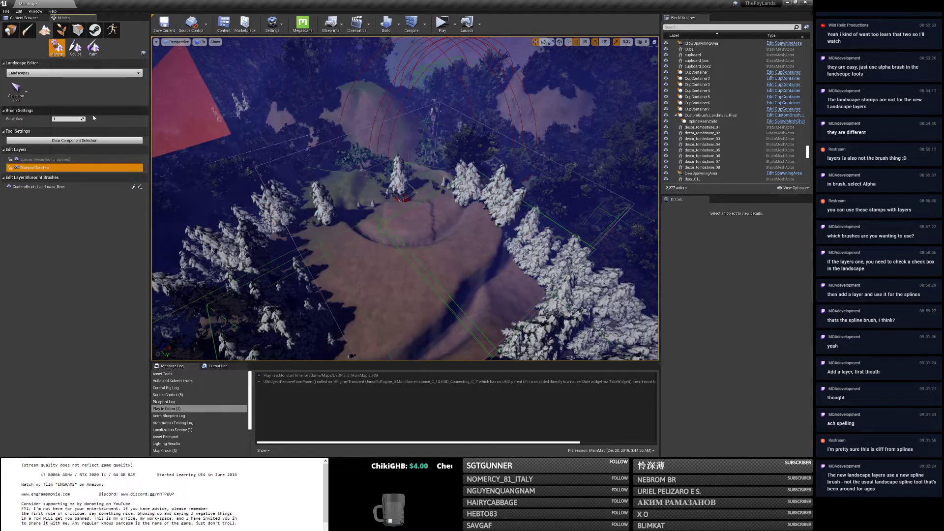
Use the component Selection tool with the BlueprintBrushes layer active and clear the component selection.
click(47, 159)
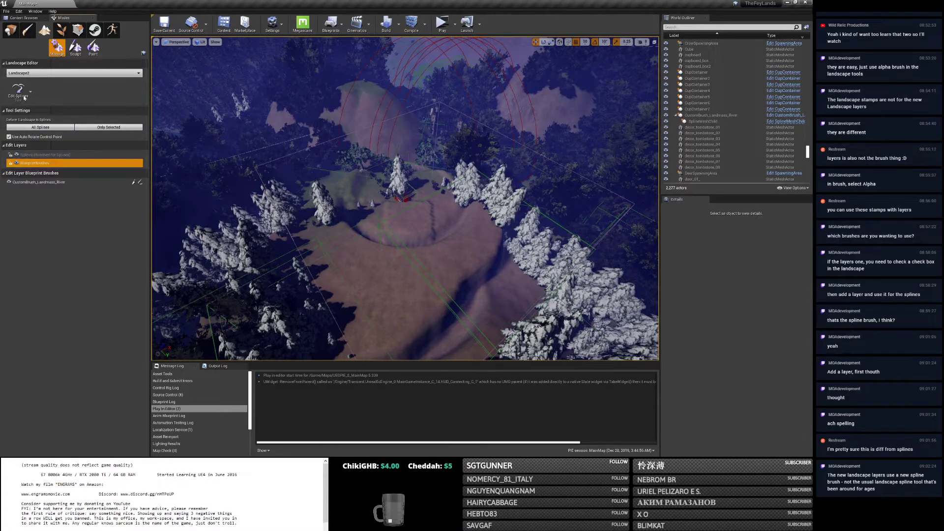
click(23, 101)
click(32, 145)
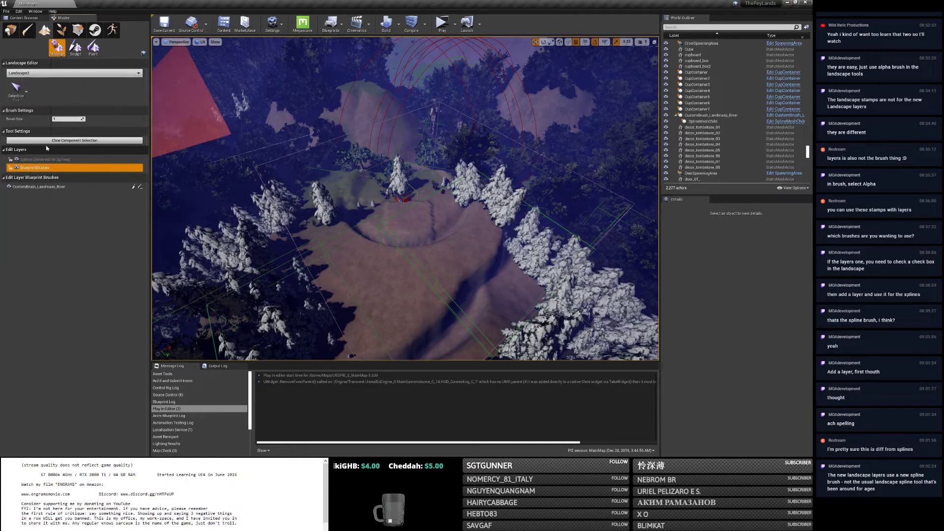
click(47, 140)
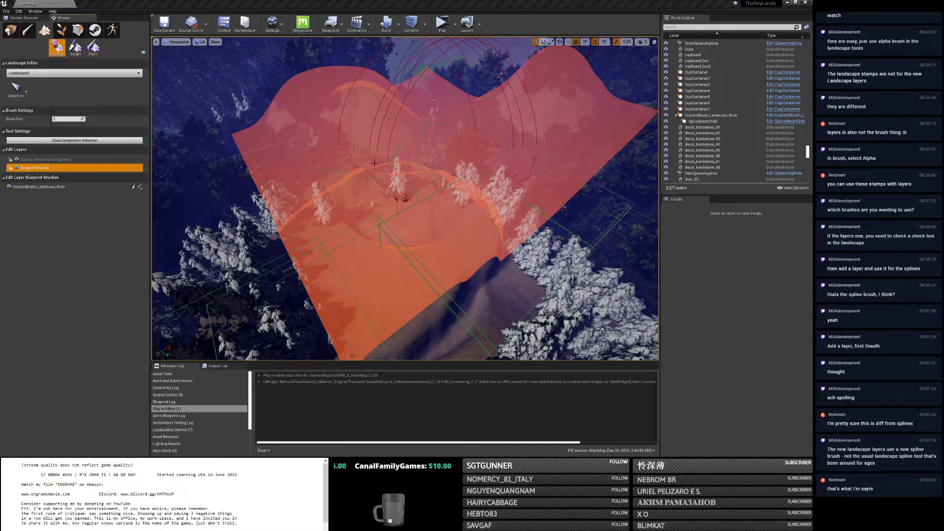
Return to sculpting with Blueprint Brushes and select the CustomBrush_Landmass_River brush on the BlueprintBrushes layer.
right_drag(498, 155, 498, 155)
click(75, 46)
click(33, 92)
click(34, 92)
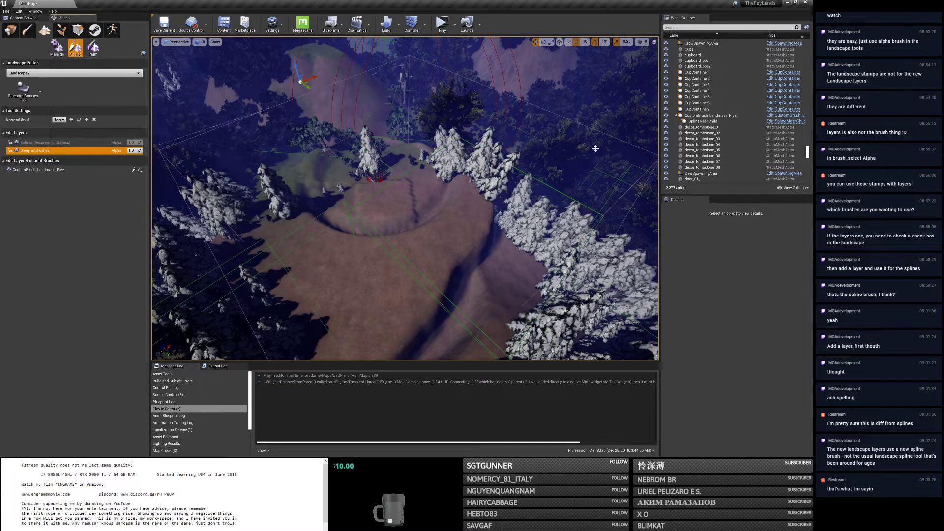
click(38, 169)
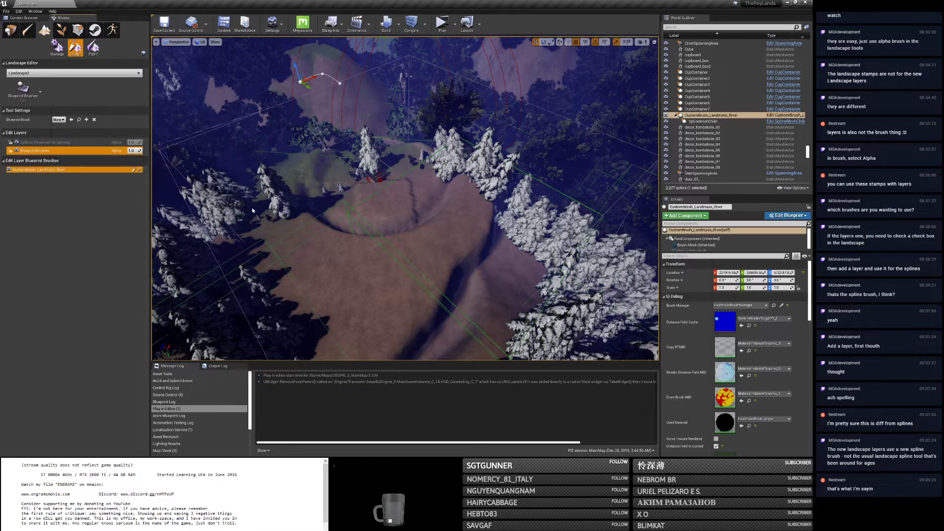
key(f)
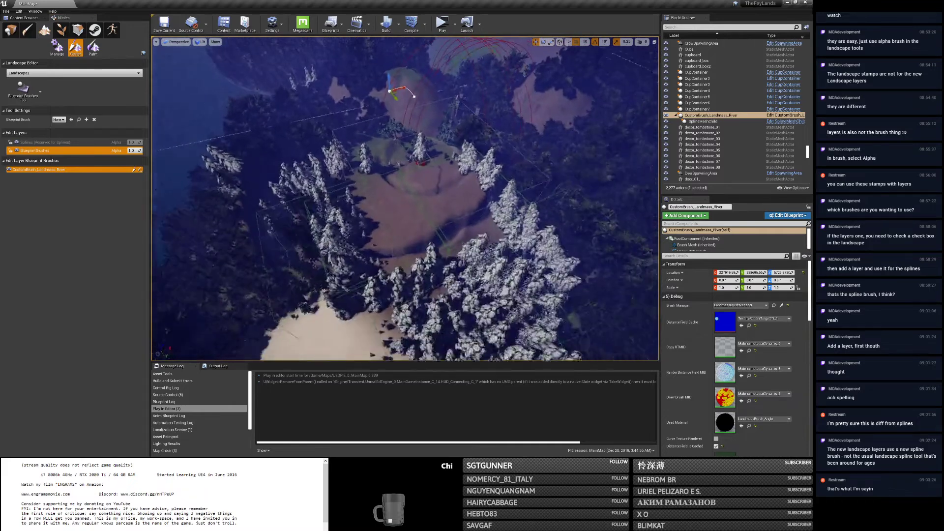
key(w)
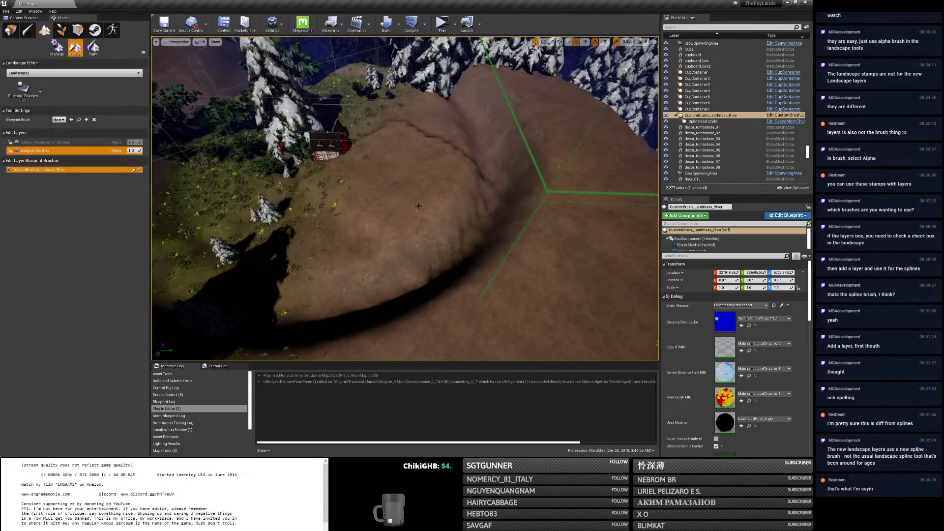
scroll(790, 351, down, 3)
scroll(789, 350, up, 3)
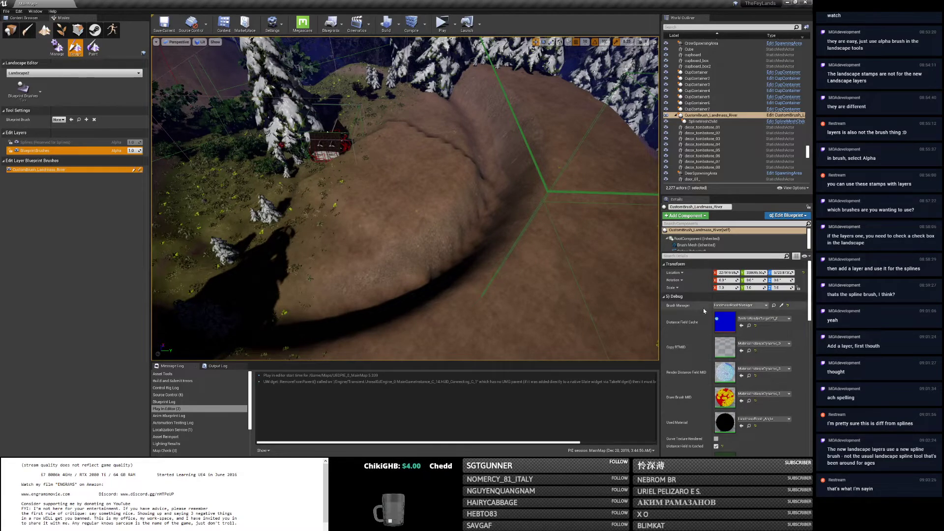
scroll(703, 308, down, 6)
key(alt+Tab)
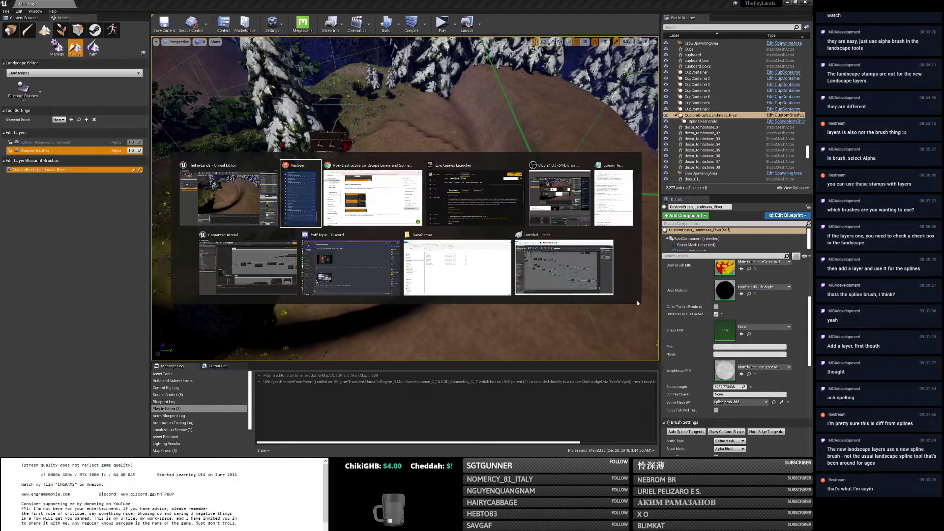
key(Escape)
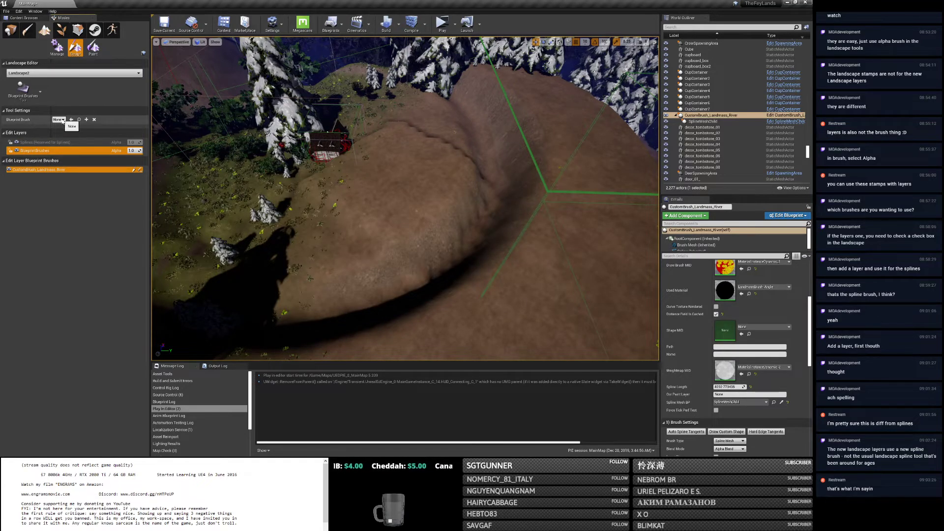
Place a second CustomBrush_Landmass_River brush on the brown hillside and lower it slightly.
click(59, 120)
click(83, 141)
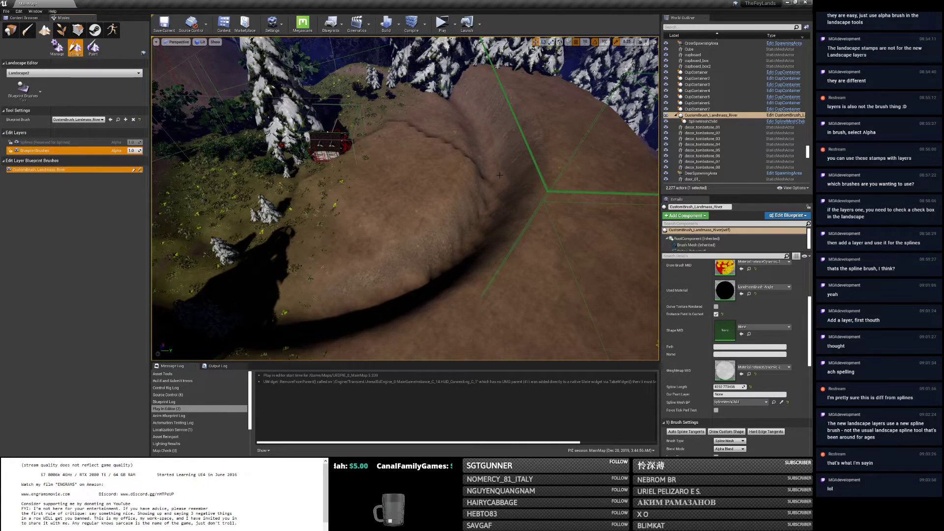
click(430, 191)
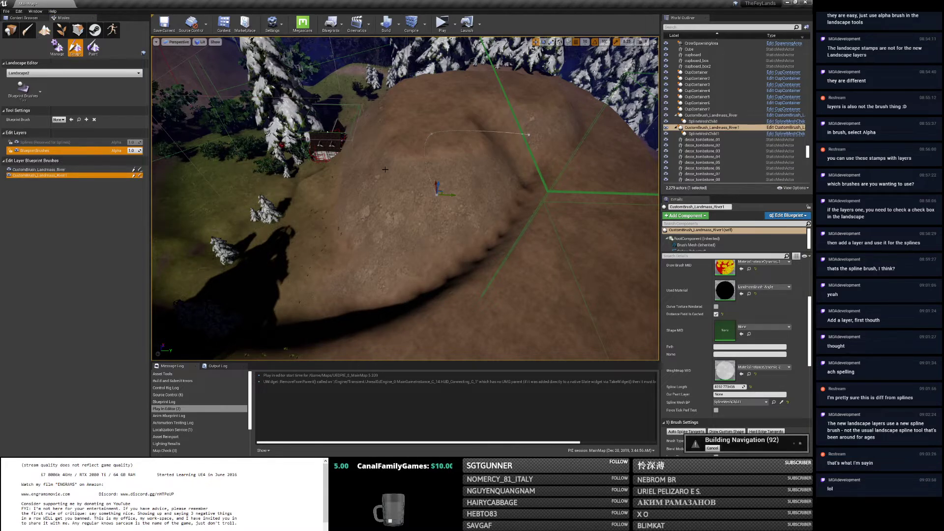
mouse_move(438, 185)
mouse_down()
mouse_move(436, 158)
mouse_move(432, 204)
mouse_move(434, 192)
mouse_up()
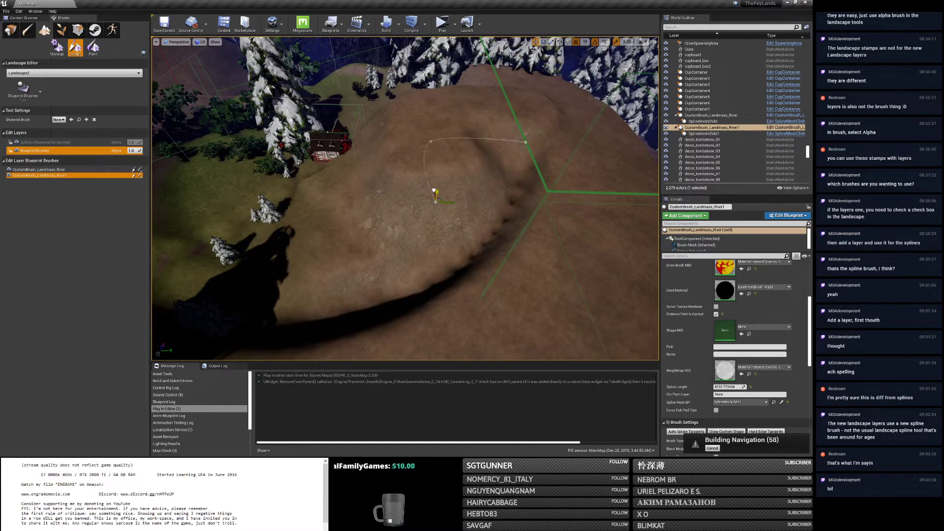
right_drag(433, 191, 418, 193)
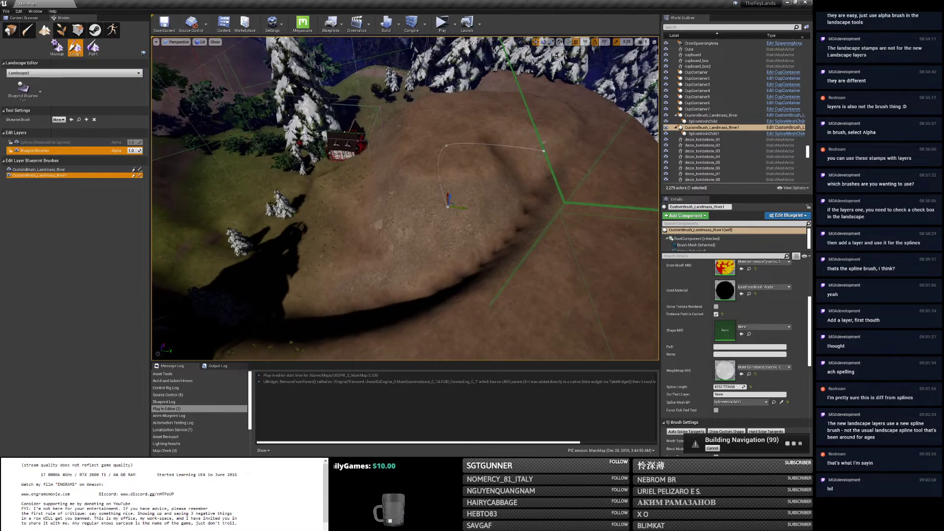
Undo the second river brush's creation, the preceding blueprint brush edit and the brush selection.
key(ctrl+z)
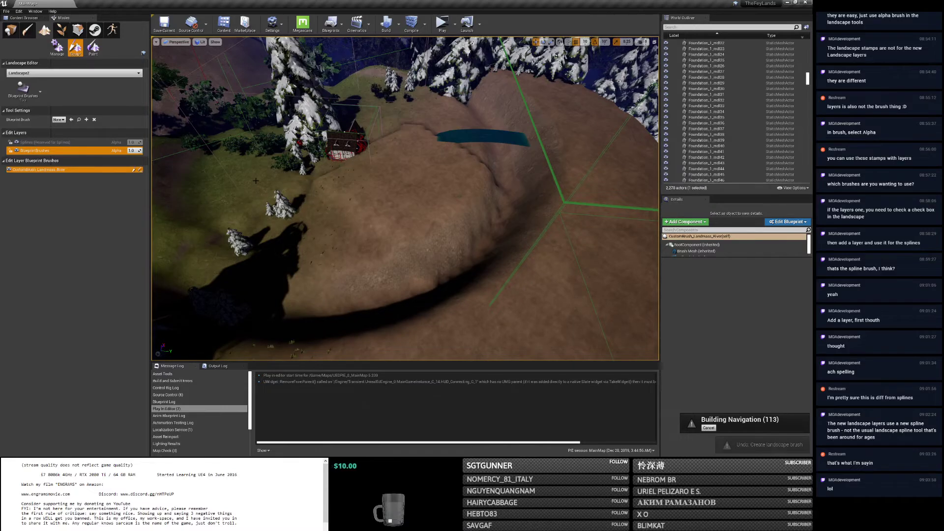
right_drag(254, 181, 309, 188)
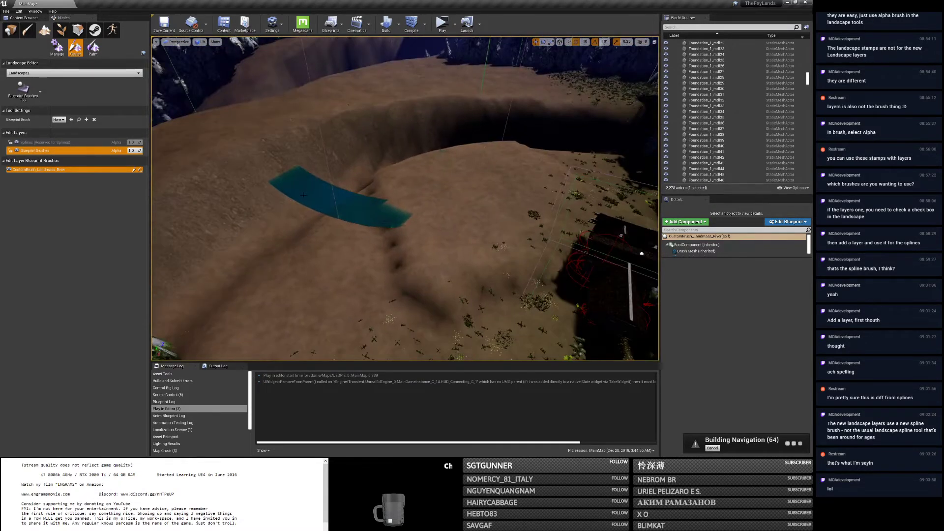
key(ctrl+z)
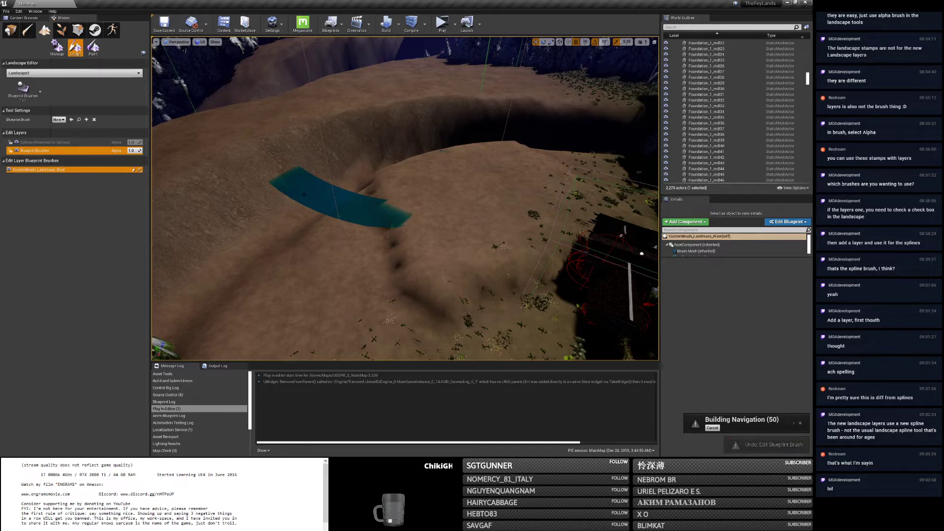
key(ctrl+z)
click(19, 11)
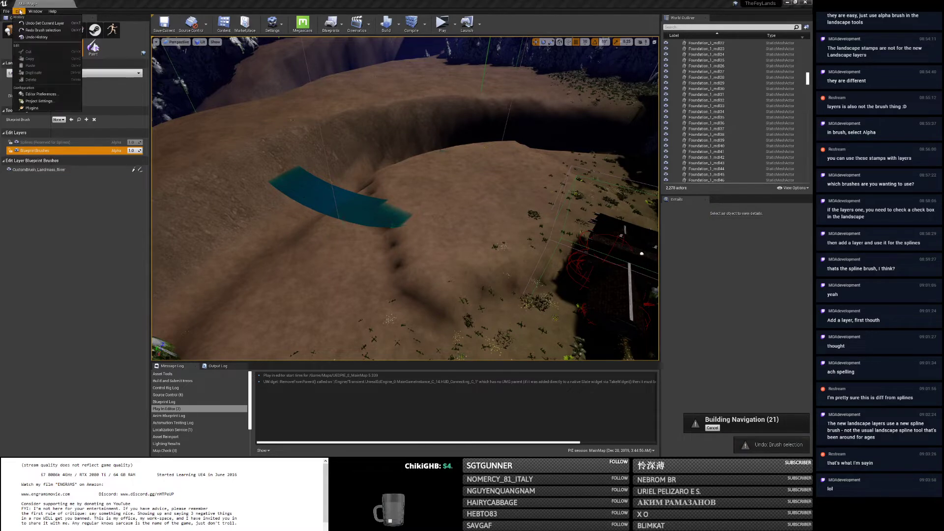
click(18, 11)
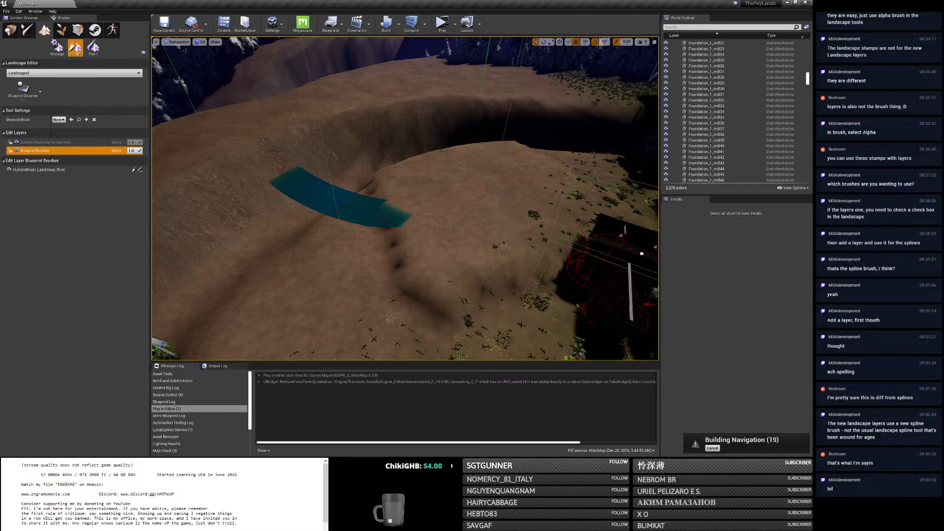
Undo the recent brush selection and current-layer changes, dismiss the reserved-layer message, and make the BlueprintBrushes edit layer current again.
click(54, 169)
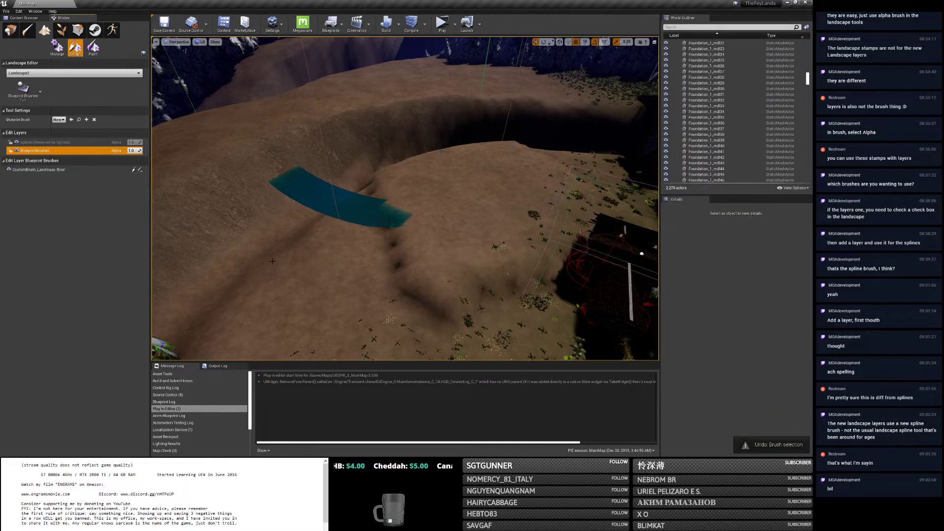
key(ctrl+z)
key(ctrl+z)
key(ctrl+z)
key(ctrl+z)
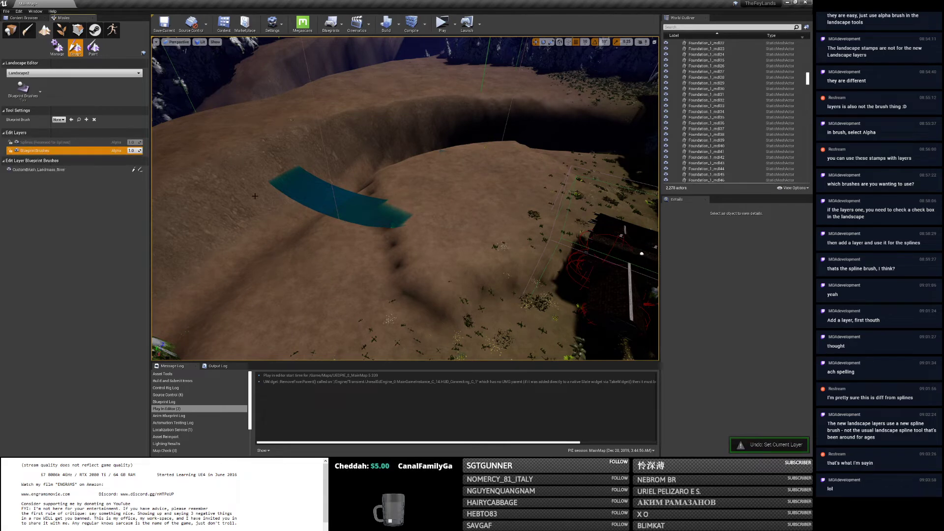
key(ctrl+z)
click(310, 194)
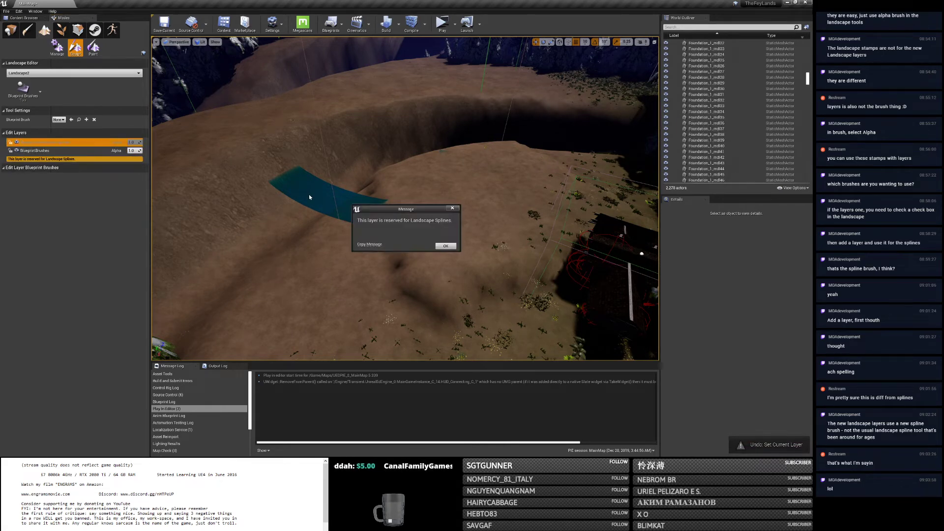
click(442, 247)
click(37, 151)
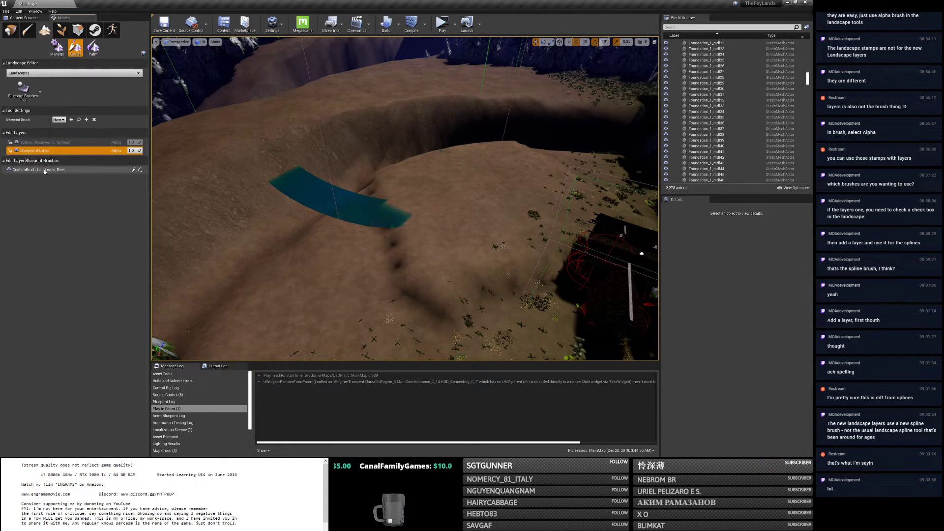
Delete the CustomBrush_Landmass_River brush despite its references, and remove the leftover teal river mesh from the terrain.
click(39, 169)
key(Delete)
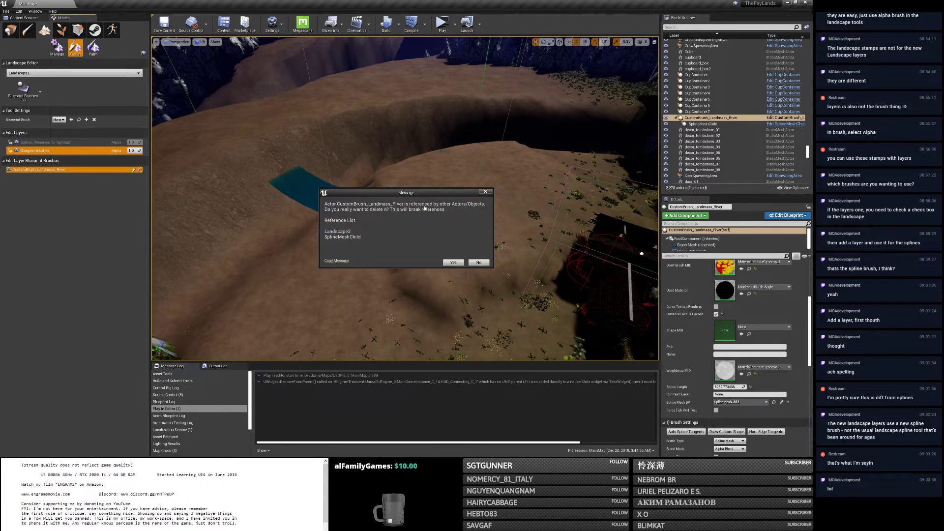
click(452, 262)
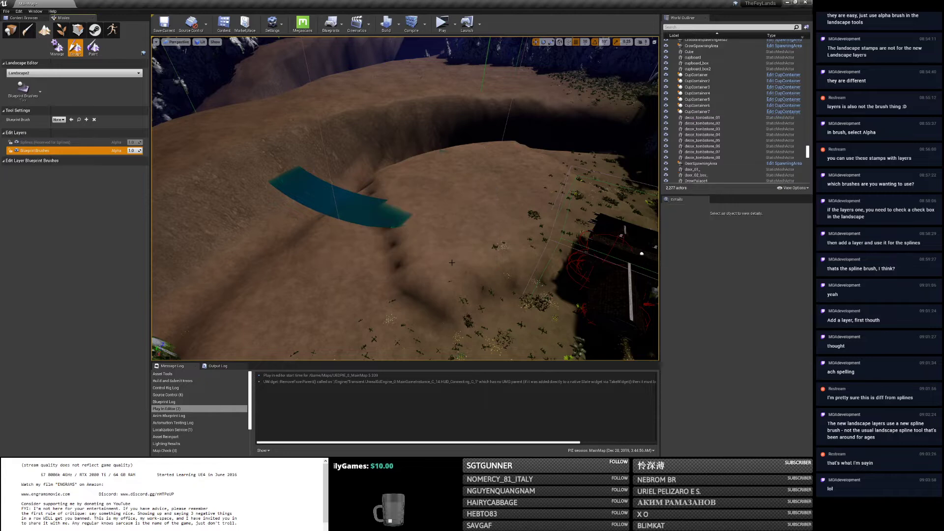
click(318, 188)
key(Delete)
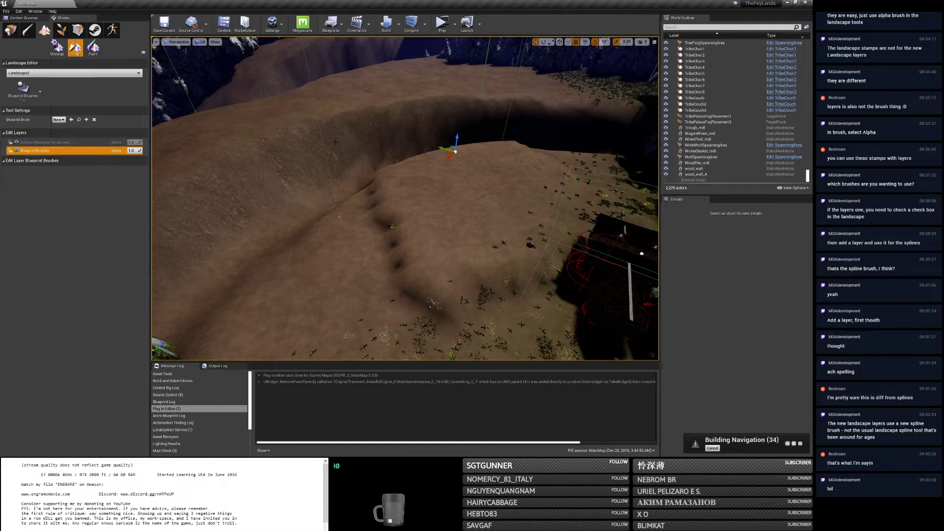
Place a new CustomBrush_Landmass_River brush on the hillside below the red house.
right_drag(337, 142, 448, 174)
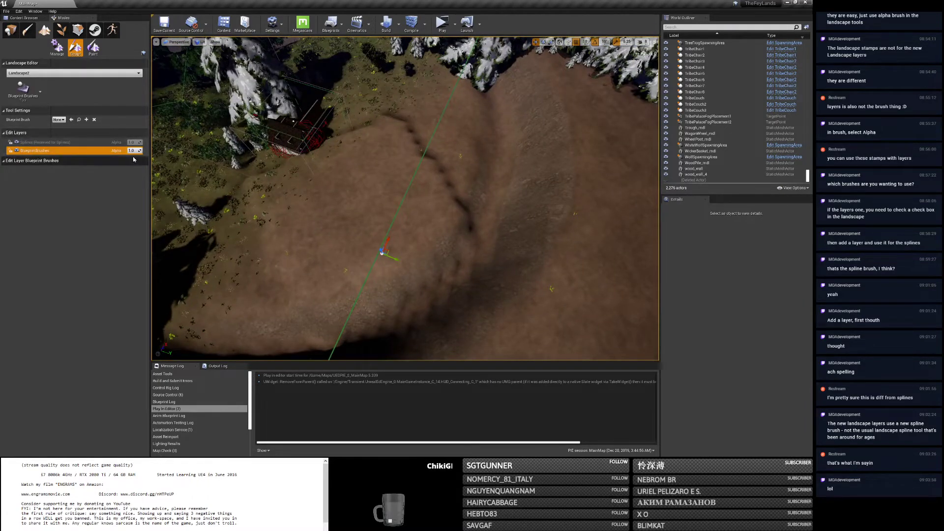
click(58, 119)
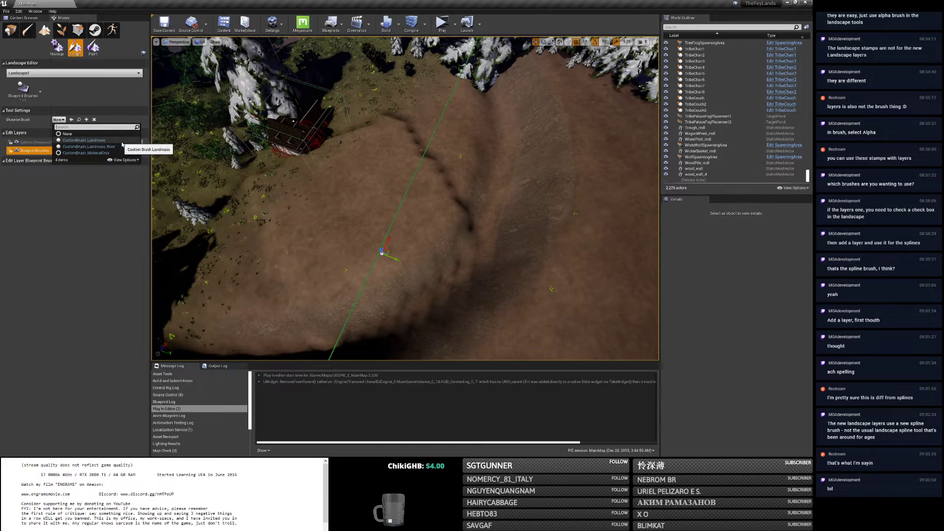
click(98, 141)
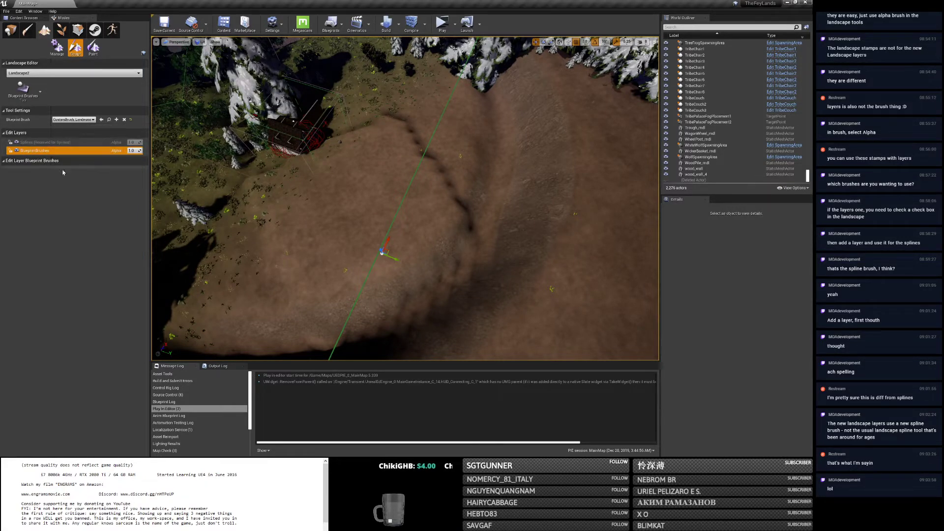
click(74, 120)
click(78, 154)
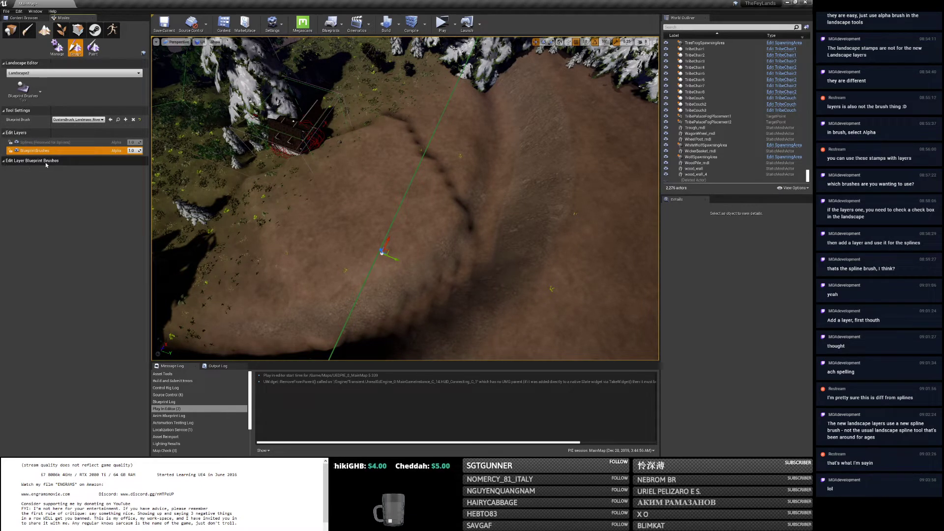
click(278, 224)
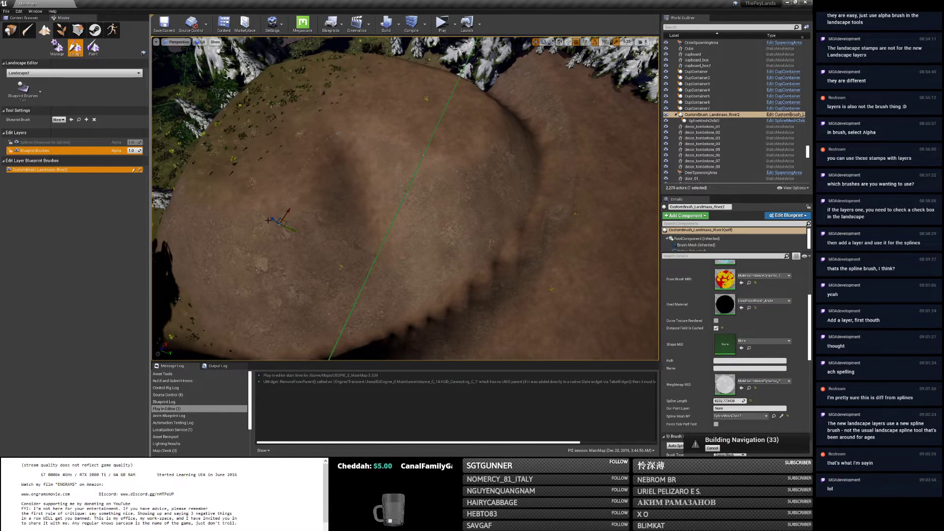
Lower the new river brush into the hillside and move it along its Y axis, farther from the house.
mouse_move(270, 220)
mouse_down()
mouse_move(253, 195)
mouse_move(292, 245)
mouse_move(284, 229)
mouse_move(294, 236)
mouse_up()
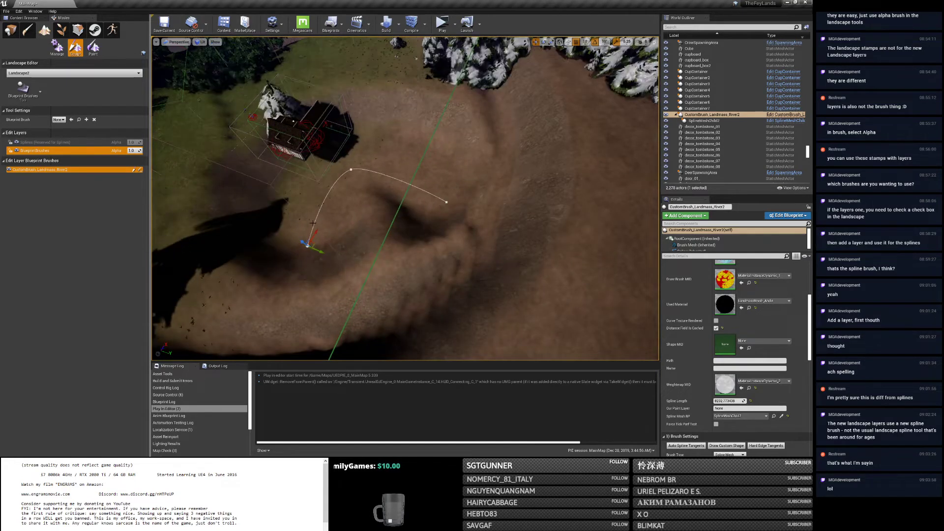
mouse_move(321, 252)
mouse_down()
mouse_move(367, 271)
mouse_move(495, 279)
mouse_move(455, 271)
mouse_up()
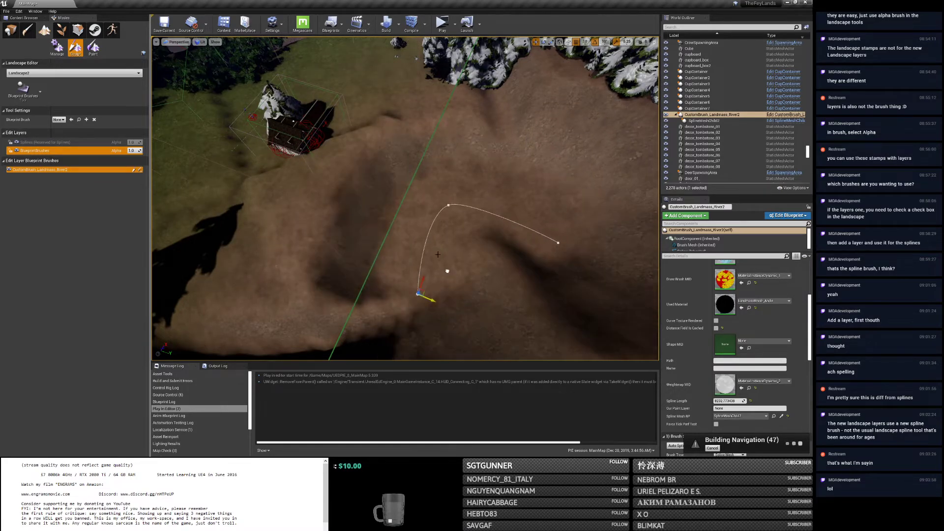
Look through the river brush's settings and effects, and try toggling its Invert Shape option.
mouse_move(454, 271)
right_down()
mouse_move(460, 217)
mouse_move(501, 224)
mouse_move(459, 227)
mouse_move(450, 207)
mouse_move(442, 212)
mouse_move(430, 229)
mouse_move(439, 227)
mouse_move(438, 275)
right_up()
scroll(786, 324, down, 3)
scroll(777, 325, down, 5)
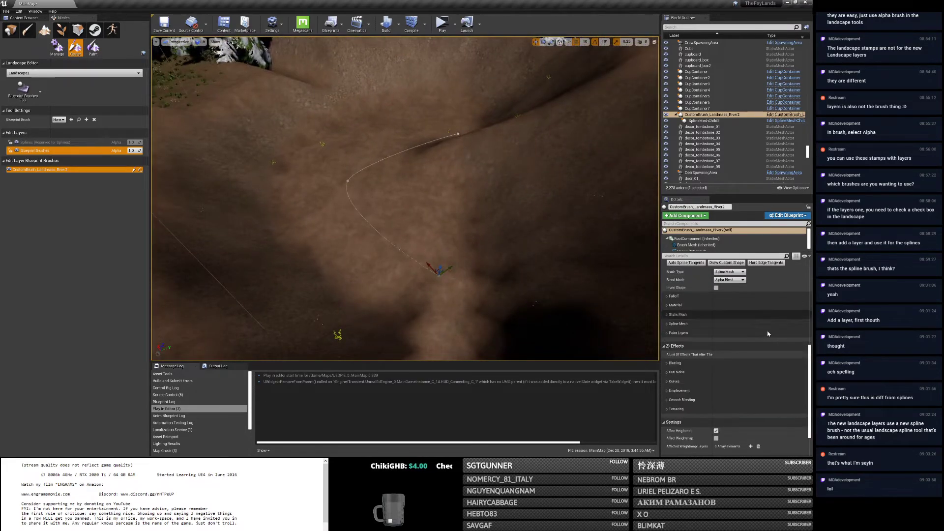
scroll(716, 333, down, 2)
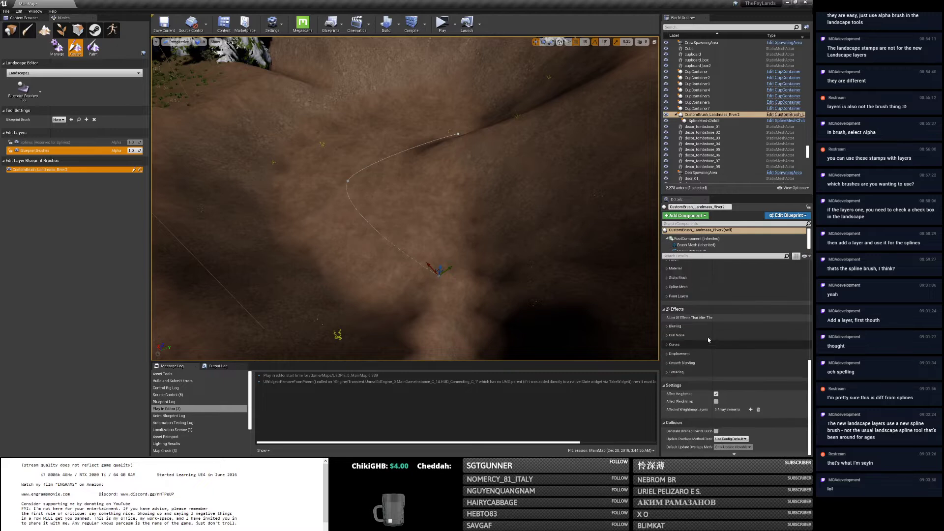
scroll(717, 361, up, 4)
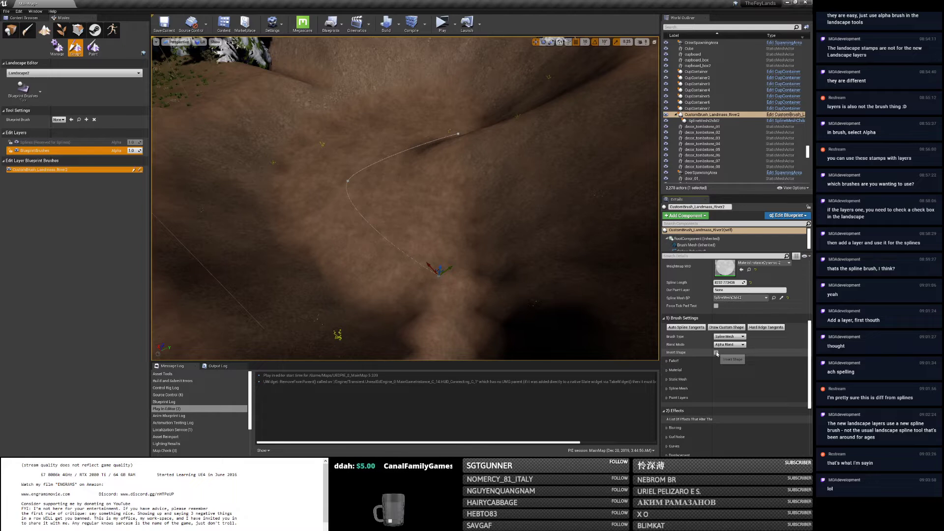
click(716, 353)
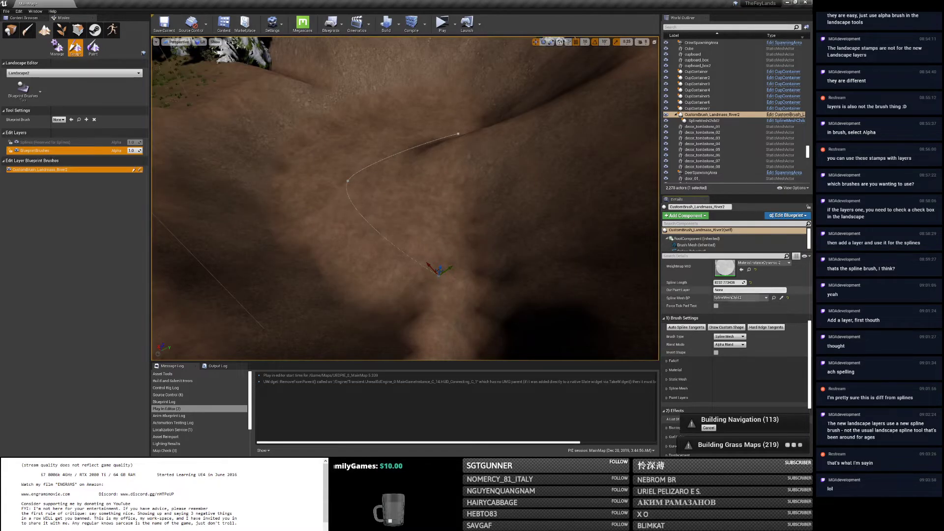
Collapse the river brush's Debug properties and bring its Brush Settings and Effects into view.
scroll(764, 332, up, 3)
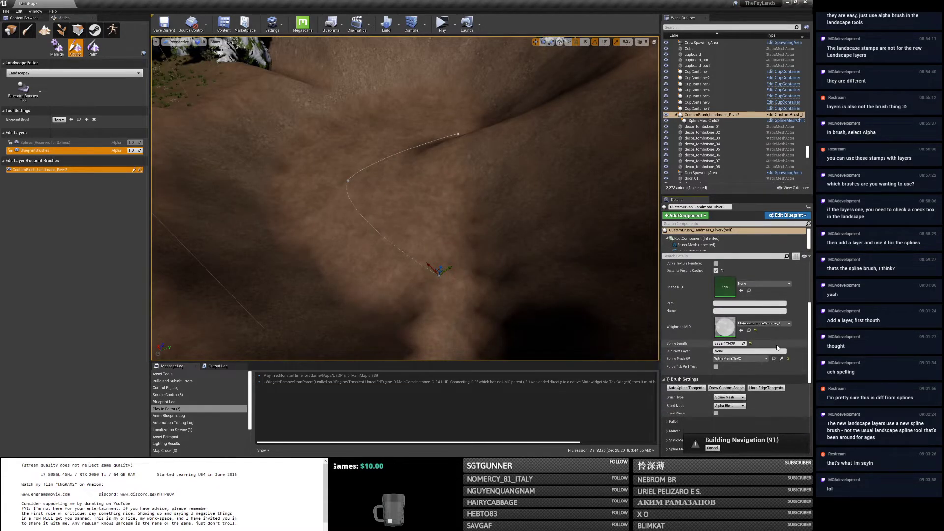
scroll(777, 347, up, 2)
scroll(790, 353, up, 3)
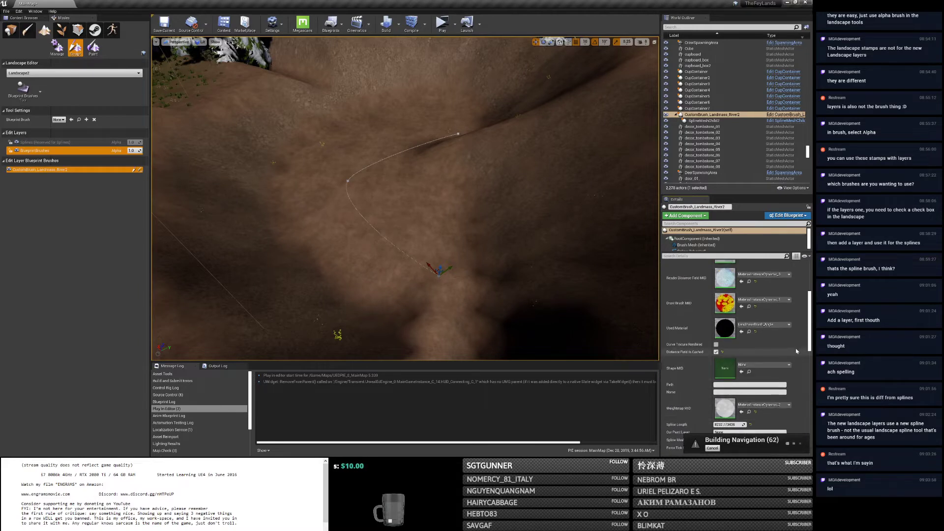
scroll(796, 351, up, 5)
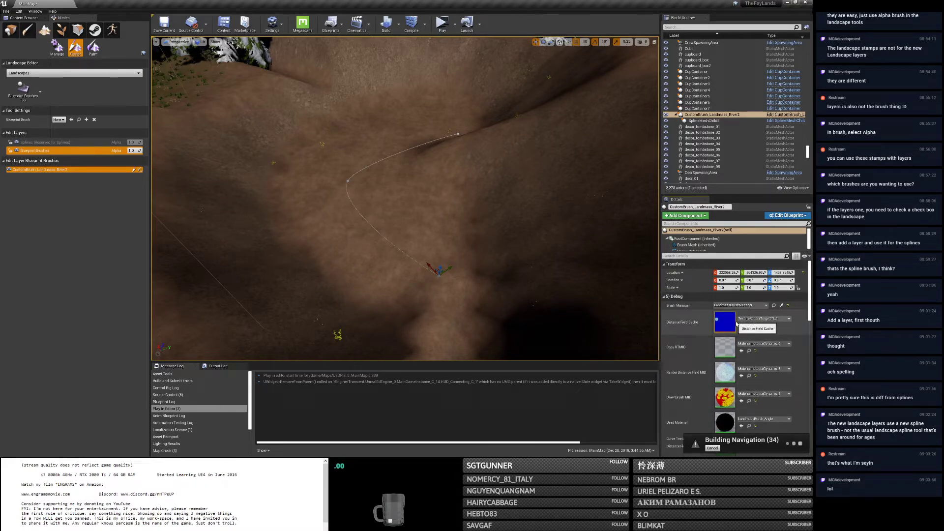
click(664, 298)
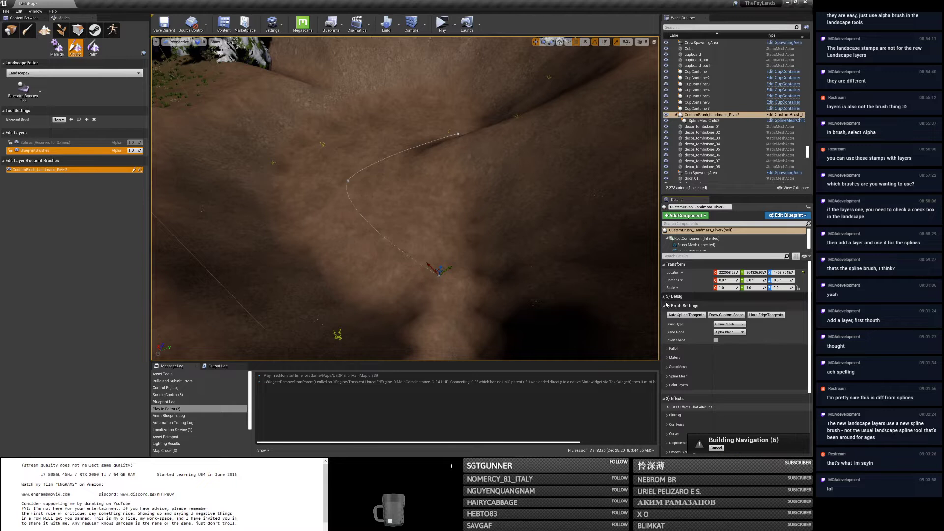
scroll(687, 330, down, 2)
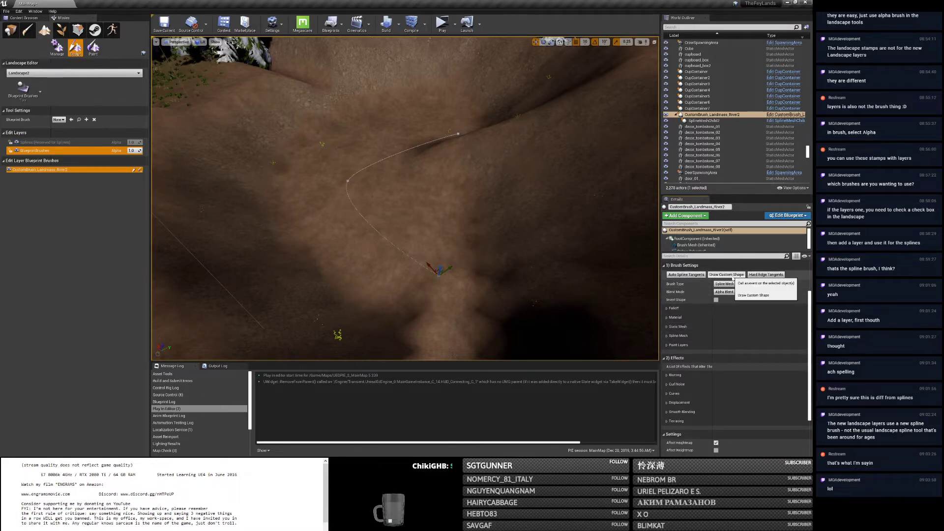
Expand the river brush's Falloff settings, enable Cap Shape, and collapse the group again.
click(743, 285)
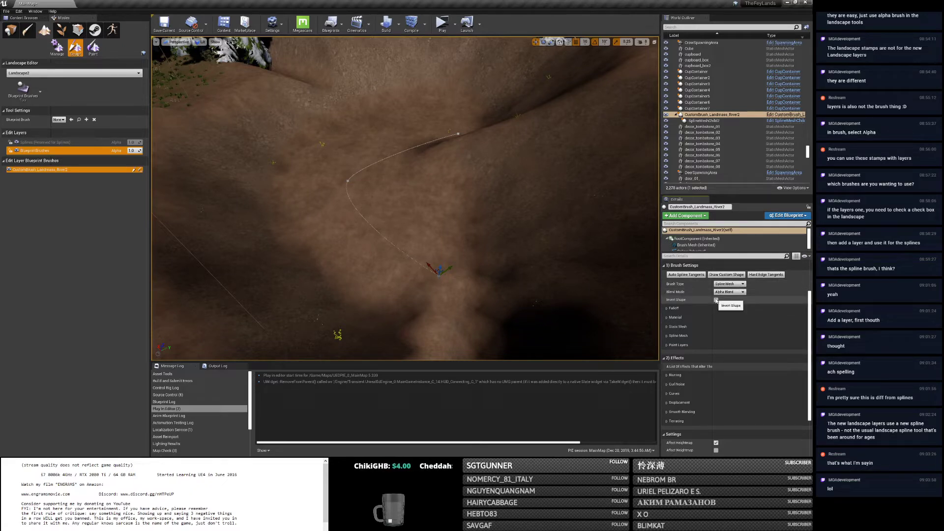
scroll(720, 300, down, 1)
click(667, 288)
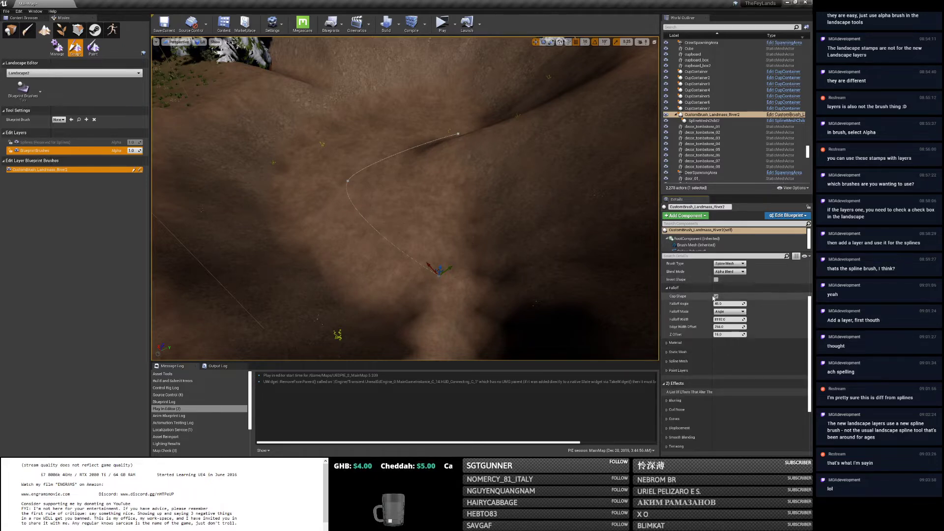
click(716, 296)
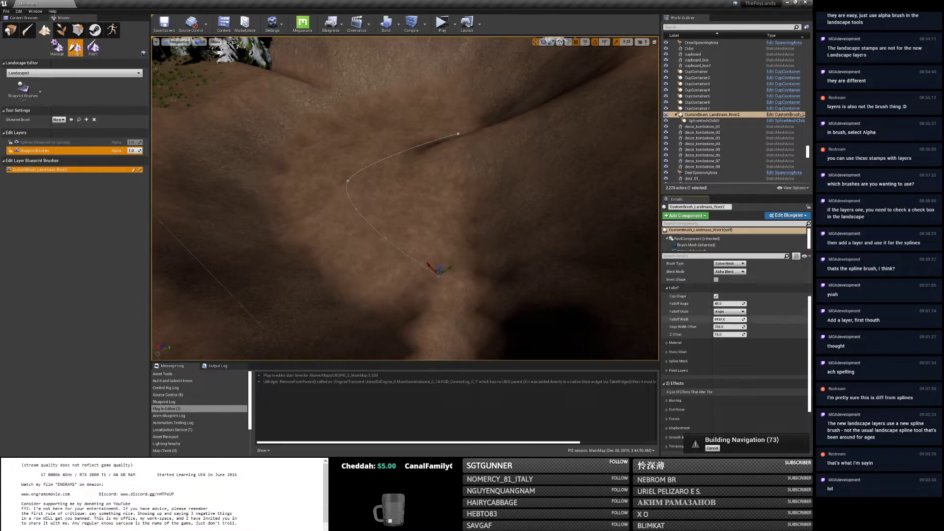
click(671, 288)
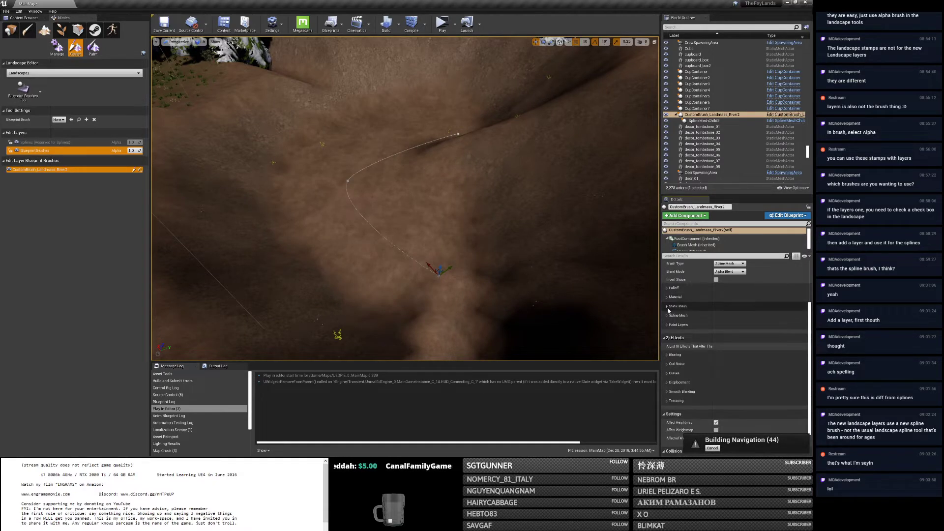
Look through the river brush's Spline Mesh settings and collapse its Brush Settings category.
scroll(671, 298, down, 2)
click(667, 288)
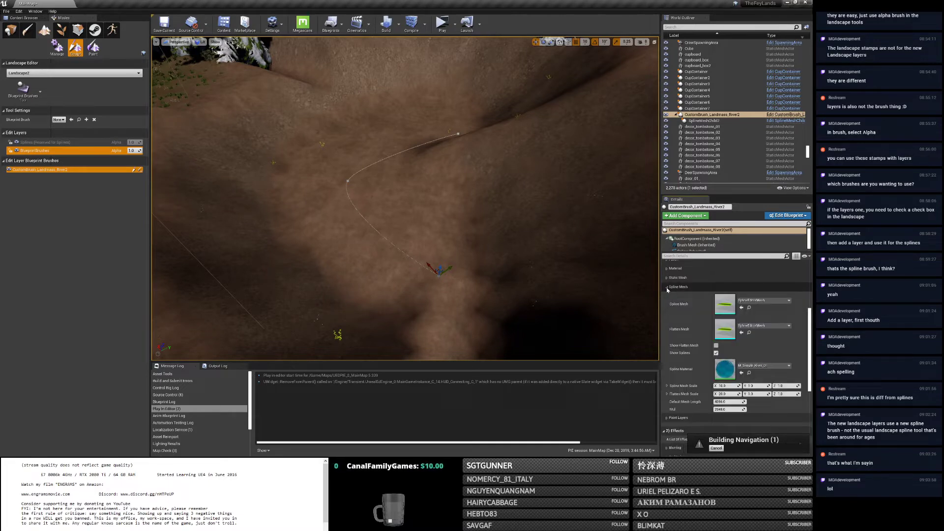
click(666, 288)
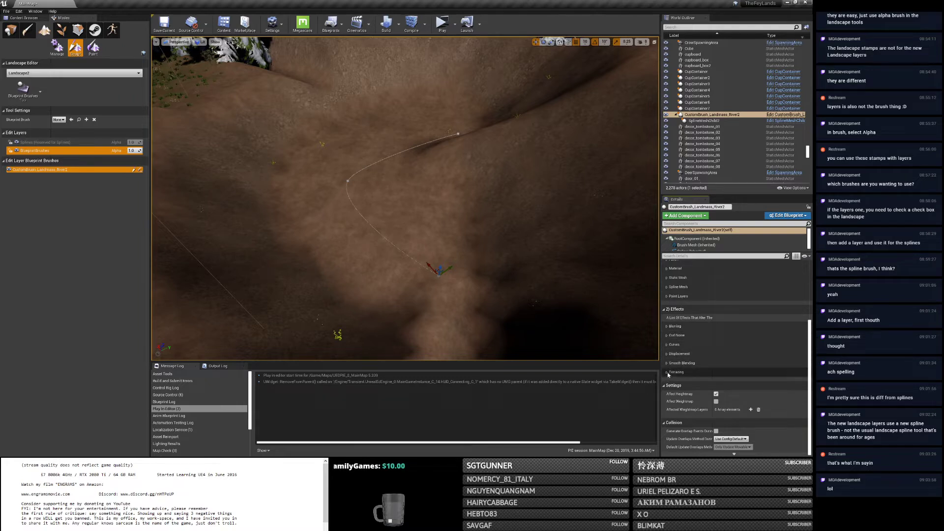
scroll(744, 397, up, 5)
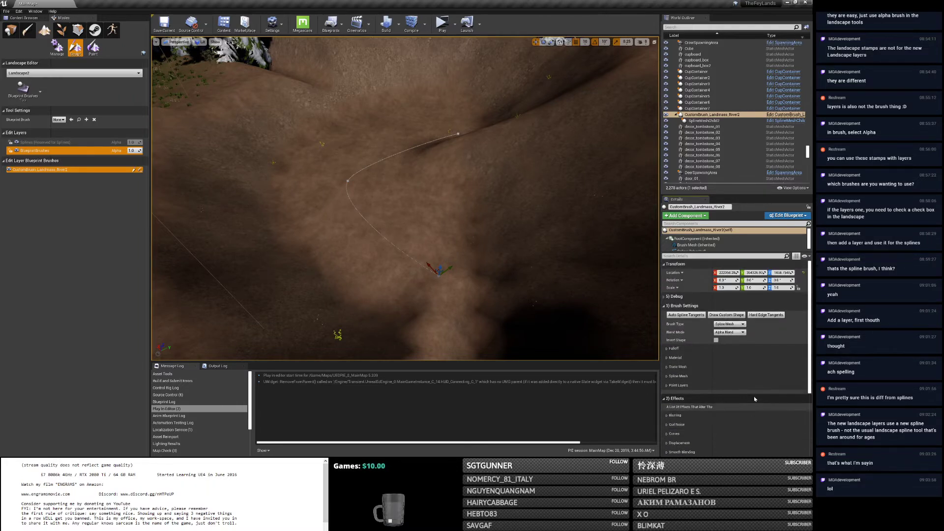
click(664, 307)
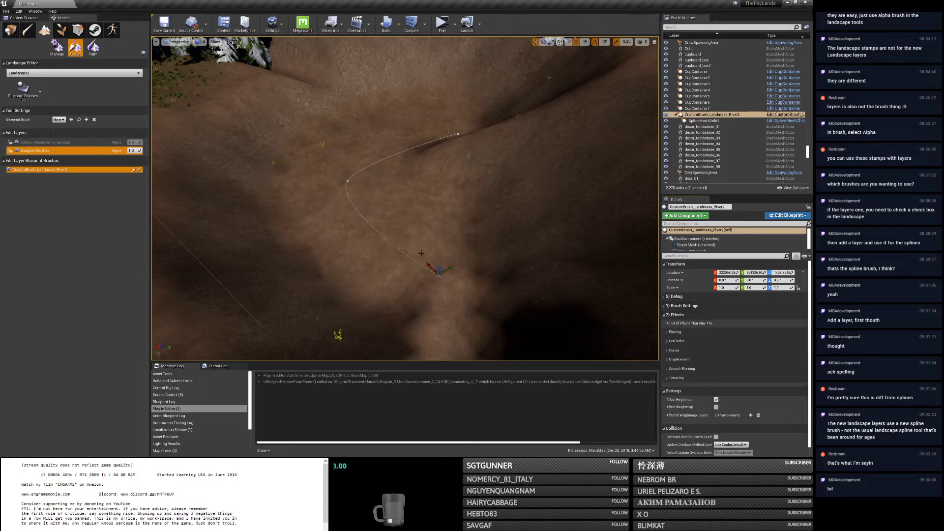
Raise the uphill end point of the river spline slightly above the hillside.
right_drag(439, 272, 470, 252)
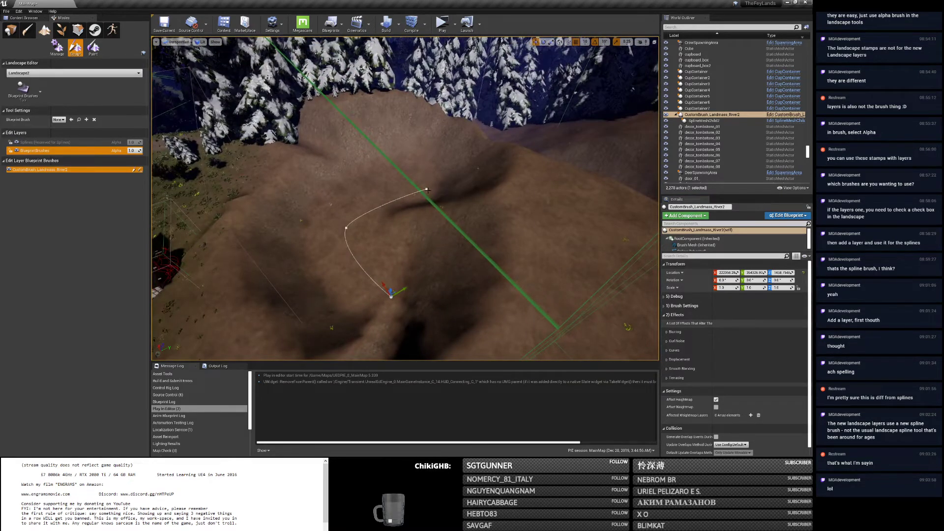
mouse_move(428, 178)
mouse_down()
mouse_move(431, 155)
mouse_move(426, 209)
mouse_move(429, 173)
mouse_up()
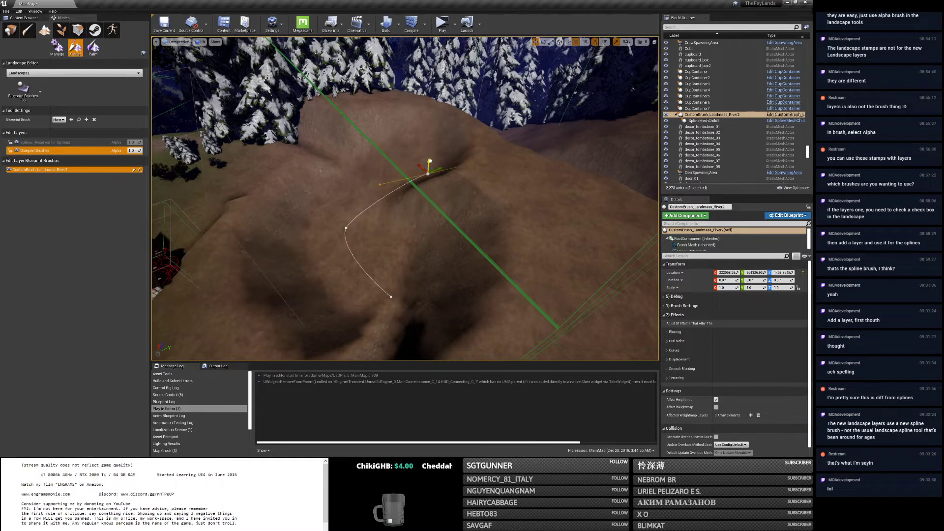
Inspect the river brush's Brush Mesh, Spline and root components, and return to the whole actor's properties.
mouse_move(412, 196)
right_down()
mouse_move(393, 202)
mouse_move(422, 196)
mouse_move(408, 199)
right_up()
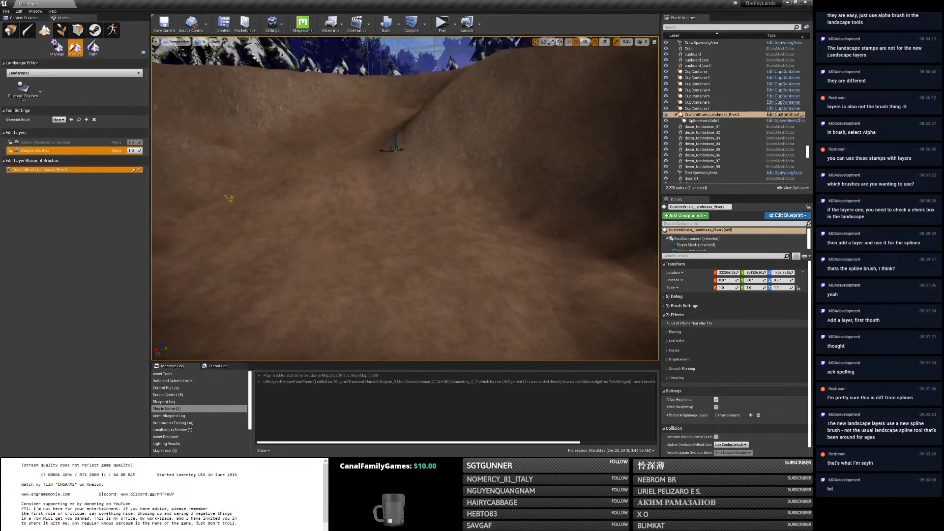
click(722, 244)
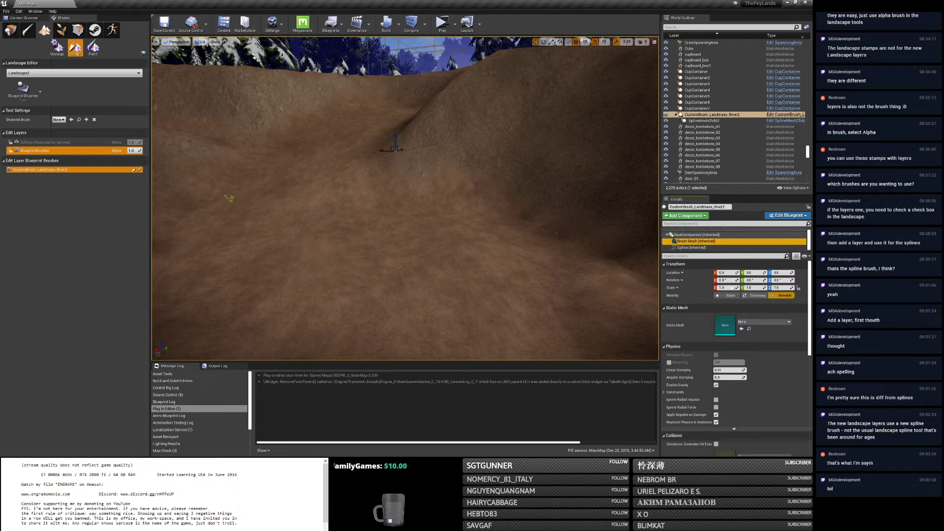
click(691, 247)
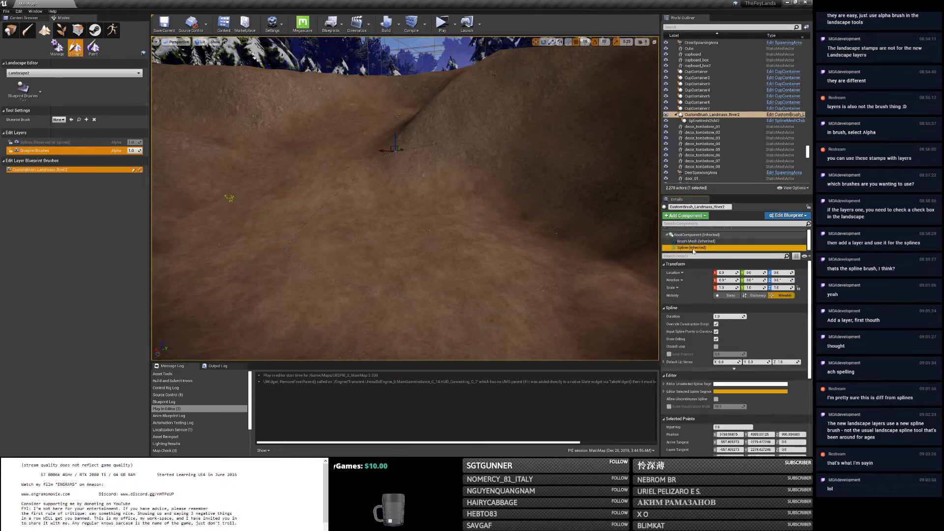
scroll(696, 296, down, 1)
scroll(691, 239, up, 1)
click(691, 239)
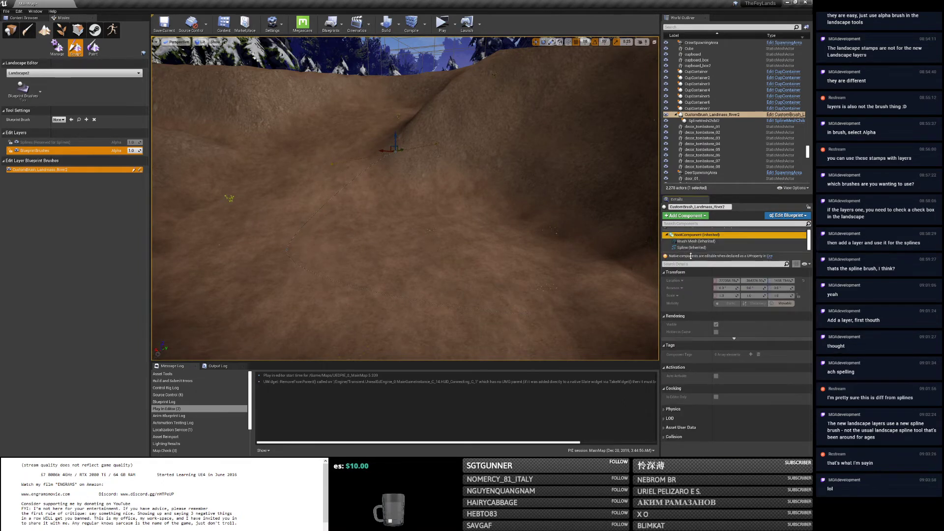
click(698, 230)
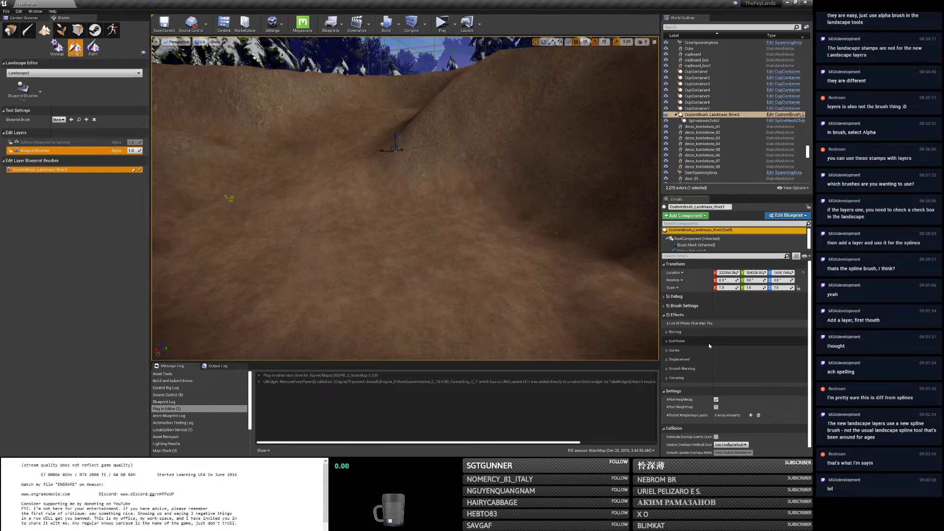
Check the effects portion near the end of the 4.24 Landscape Blueprint Brushes video in Chrome, and return to Unreal Editor.
key(alt+Tab)
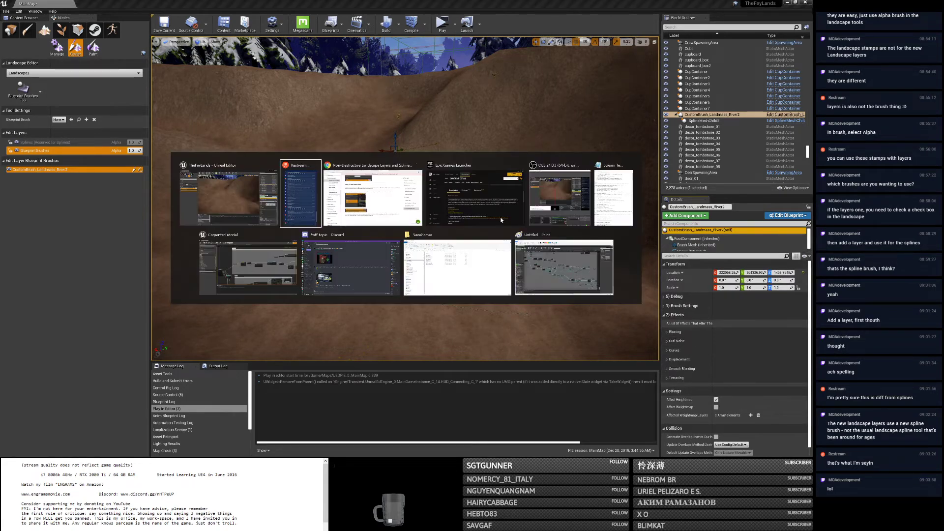
click(407, 197)
click(410, 6)
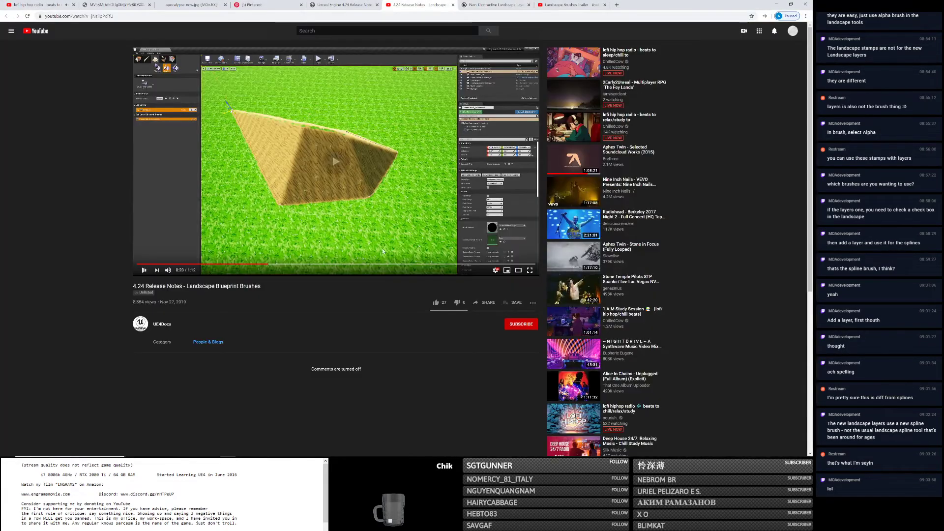
click(486, 265)
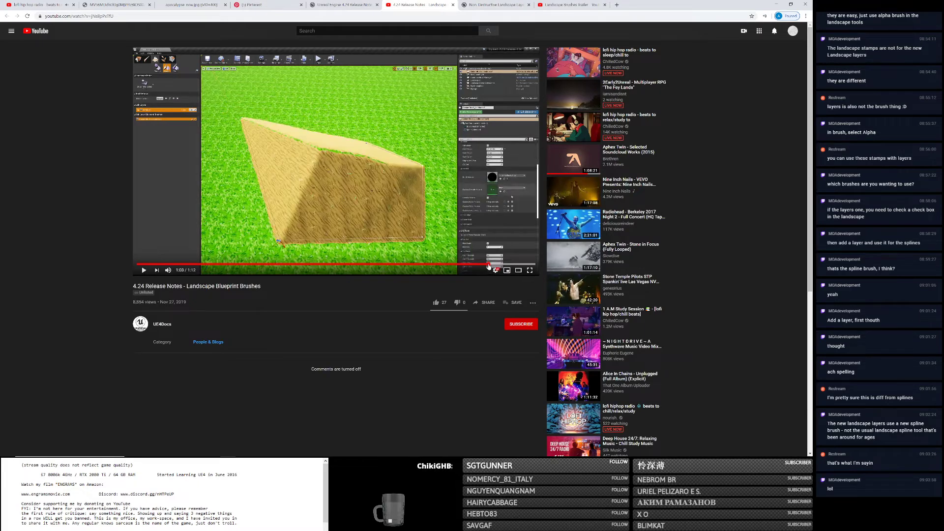
click(519, 265)
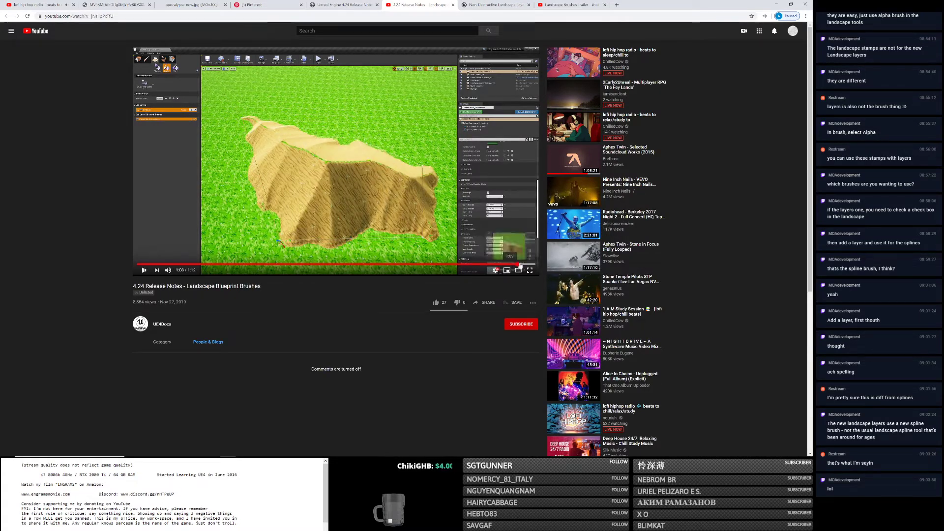
key(alt+Tab)
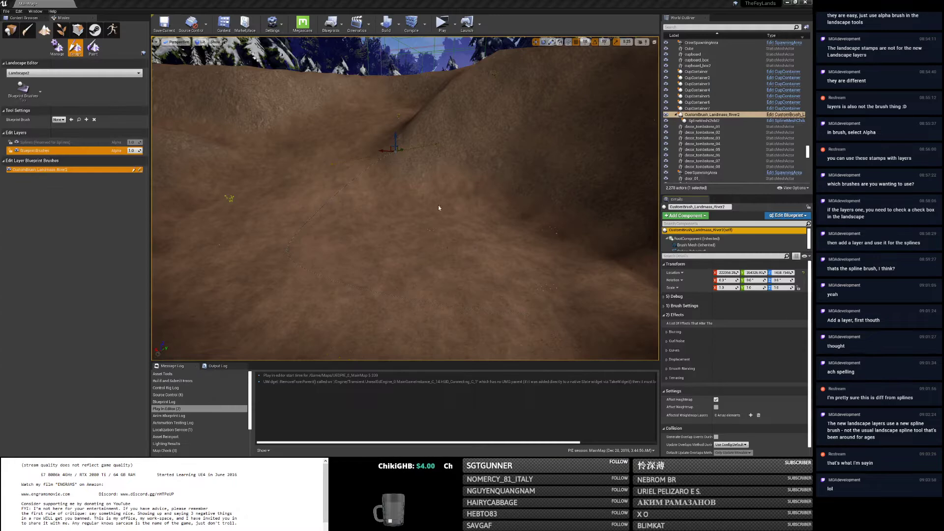
Open the river brush's blueprint in the full Blueprint Editor, examine its event graph and viewport, and return to the level.
click(787, 216)
click(767, 227)
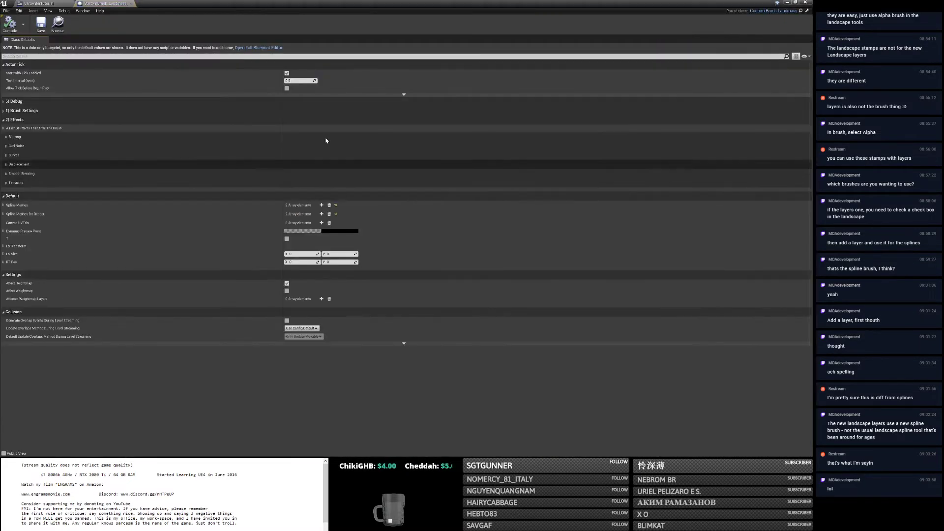
click(256, 47)
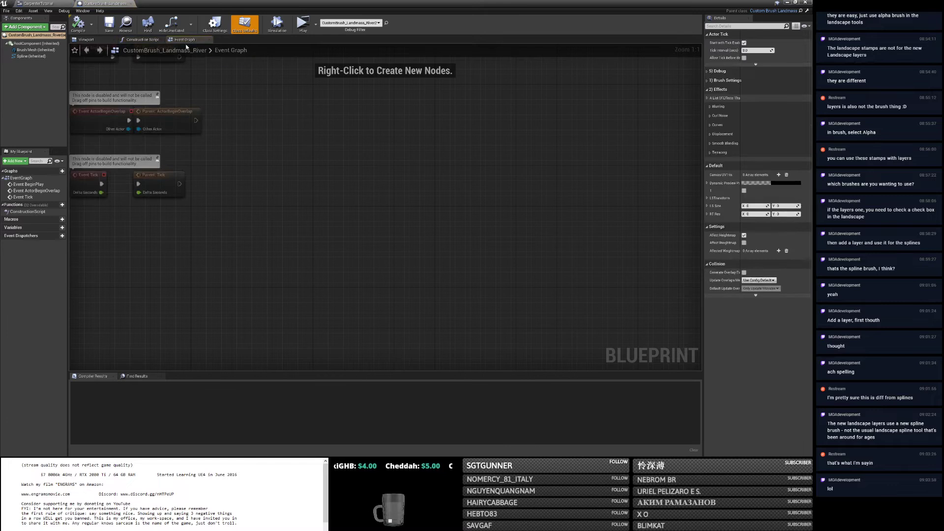
click(106, 41)
drag(234, 116, 246, 127)
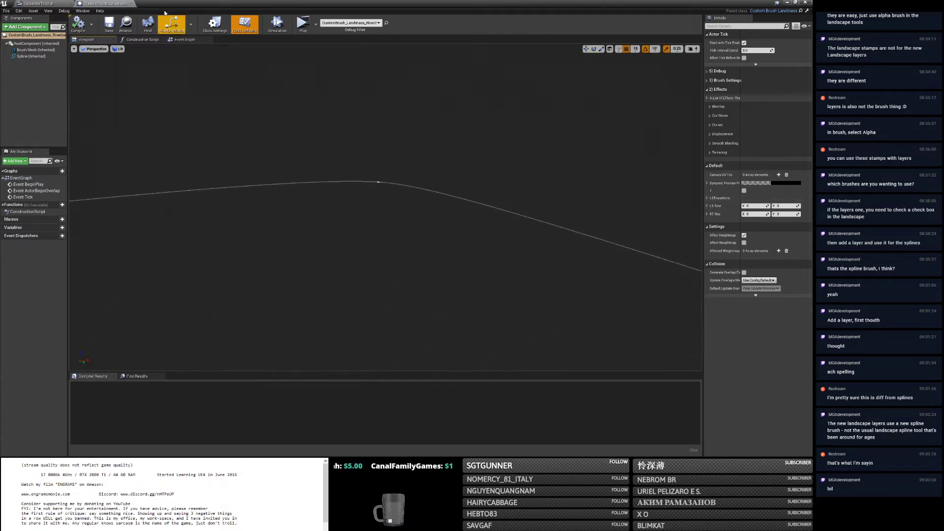
click(38, 4)
click(788, 3)
Move one end point of the river spline slightly outward, and select the point at the opposite end.
right_drag(472, 203, 472, 202)
right_drag(370, 200, 370, 200)
drag(332, 190, 326, 189)
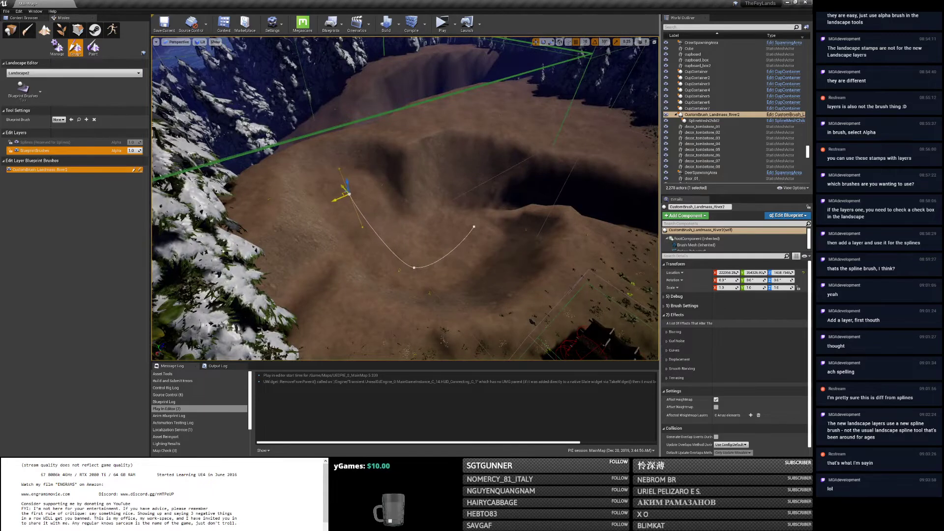
click(474, 227)
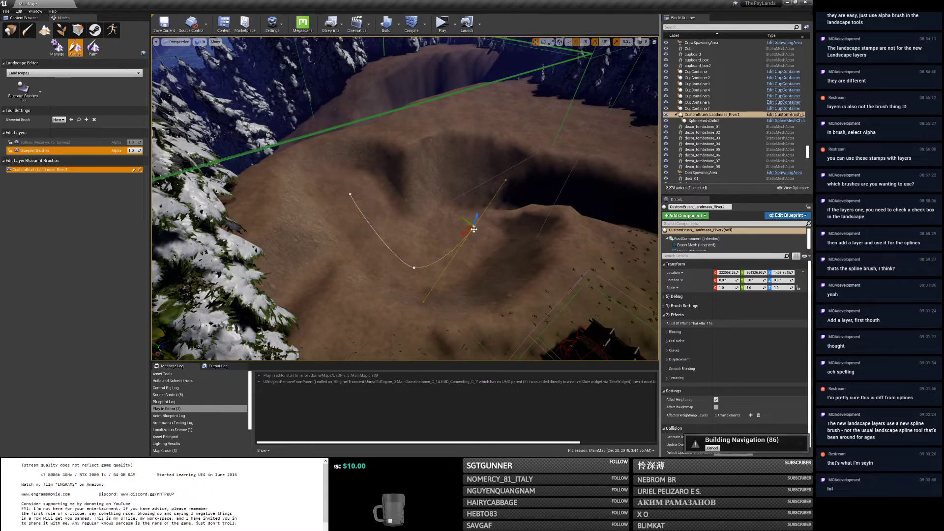
Raise the river's child spline mesh to a Z location of about 1090 and shift it horizontally toward the channel.
click(698, 120)
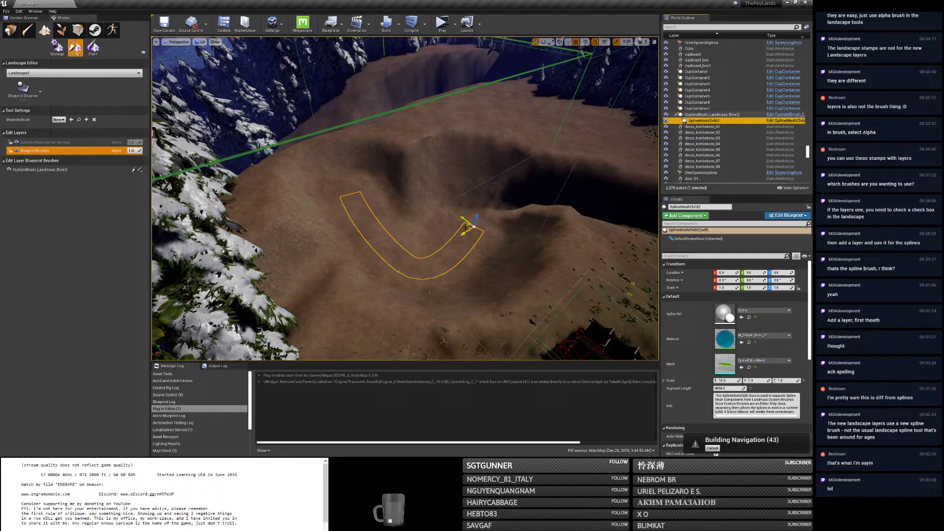
mouse_move(475, 216)
mouse_down()
mouse_move(481, 198)
mouse_move(476, 210)
mouse_move(493, 201)
mouse_move(476, 210)
mouse_up()
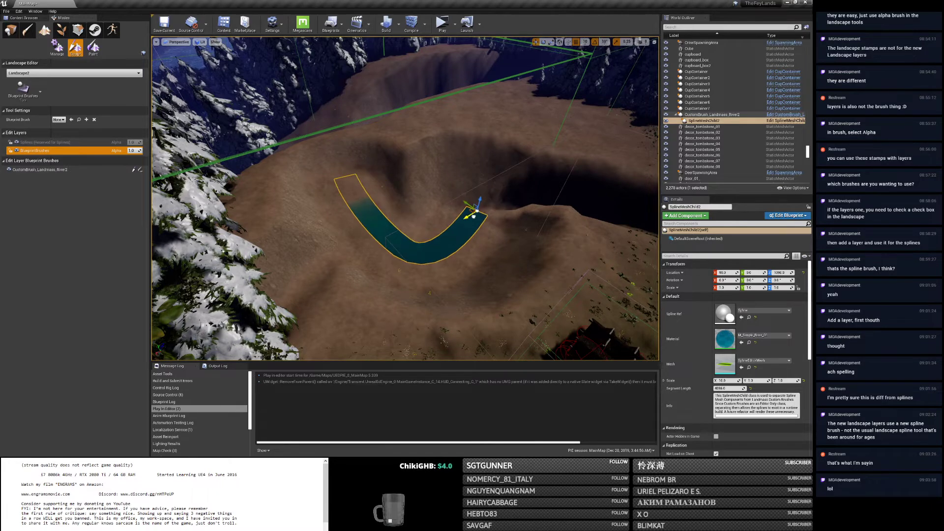
key(w)
right_drag(475, 202, 449, 232)
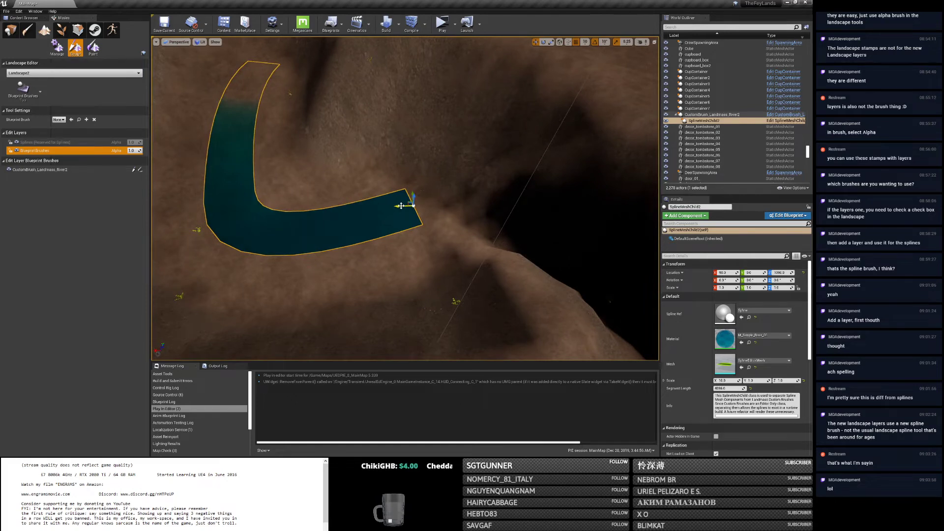
drag(403, 206, 430, 229)
drag(431, 196, 436, 219)
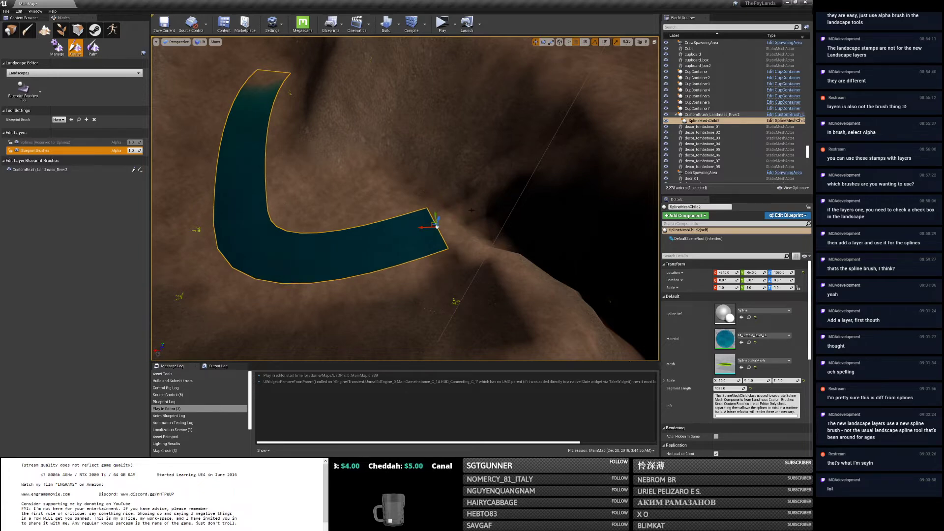
Select the river brush actor again and raise it to a Z location of about 2008.
click(712, 114)
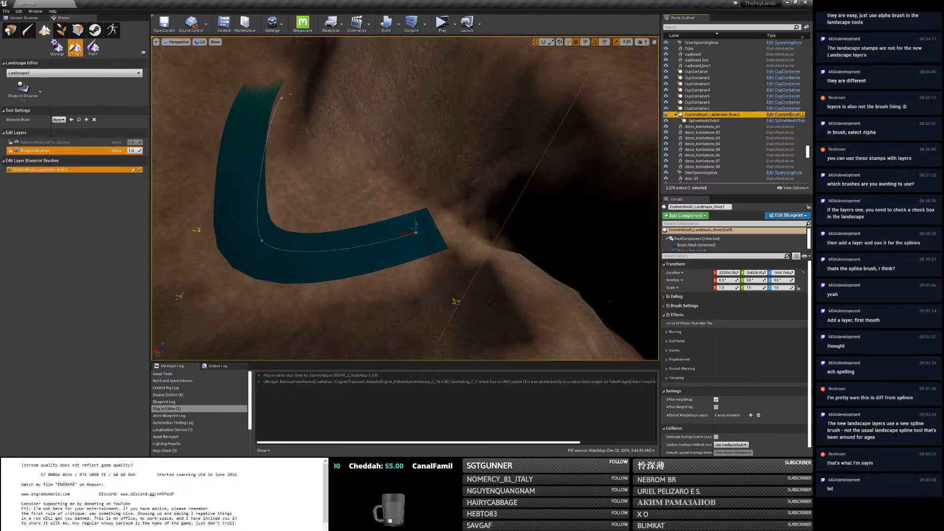
mouse_move(418, 224)
mouse_down()
mouse_move(416, 194)
mouse_move(418, 234)
mouse_move(421, 208)
mouse_up()
mouse_move(421, 208)
right_down()
mouse_move(421, 246)
mouse_move(417, 167)
mouse_move(421, 216)
mouse_move(408, 233)
right_up()
Lower one end point of the river spline and move the opposite end point farther up the slope.
right_drag(341, 203, 342, 203)
drag(300, 174, 310, 239)
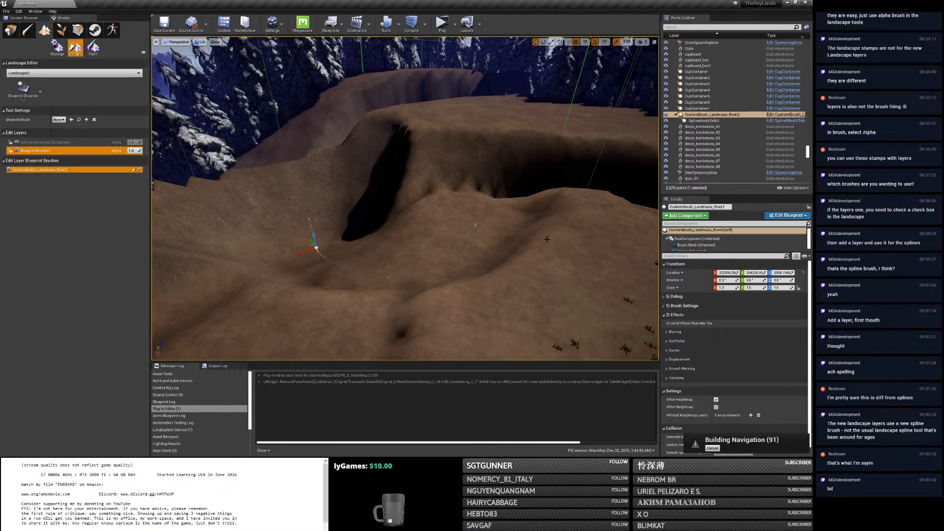
click(476, 225)
drag(466, 230, 538, 156)
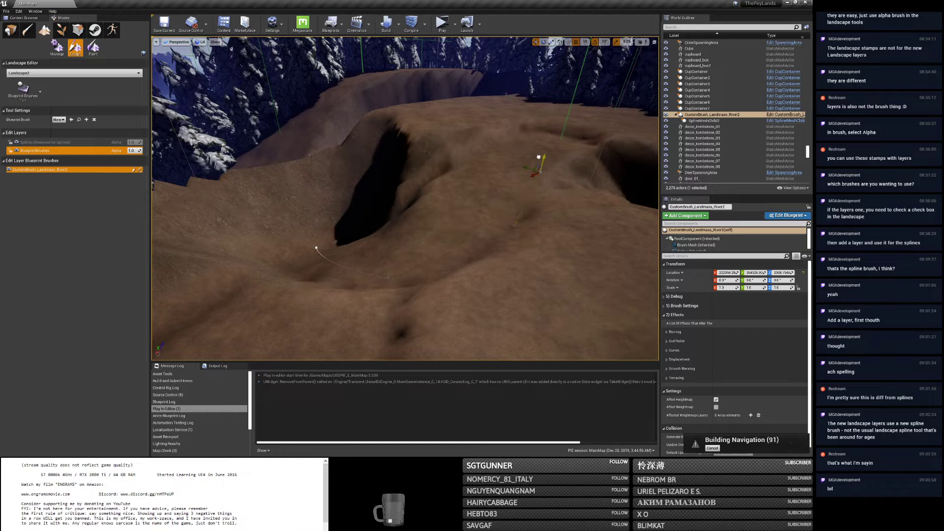
Try raising the river's child spline mesh to a Z location of 500, and then 1000, to expose the water in the channel.
click(705, 121)
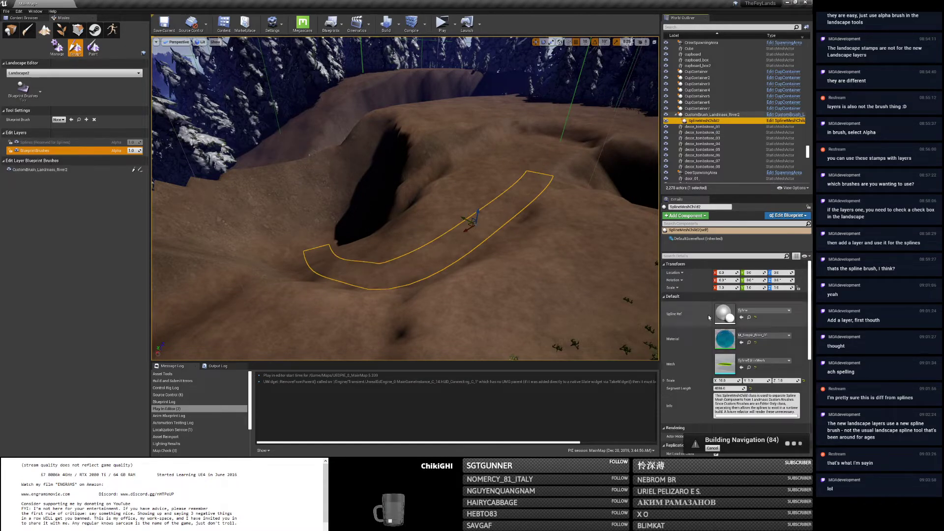
scroll(766, 404, down, 1)
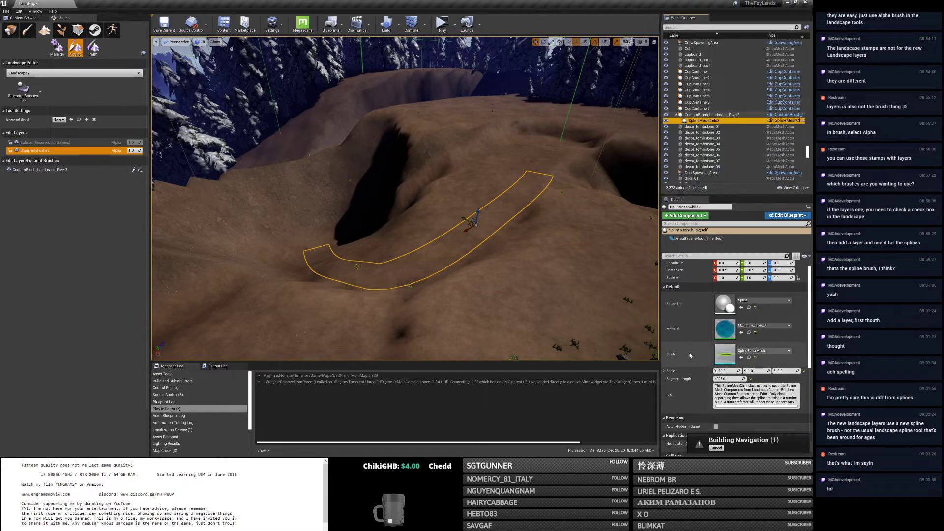
click(776, 263)
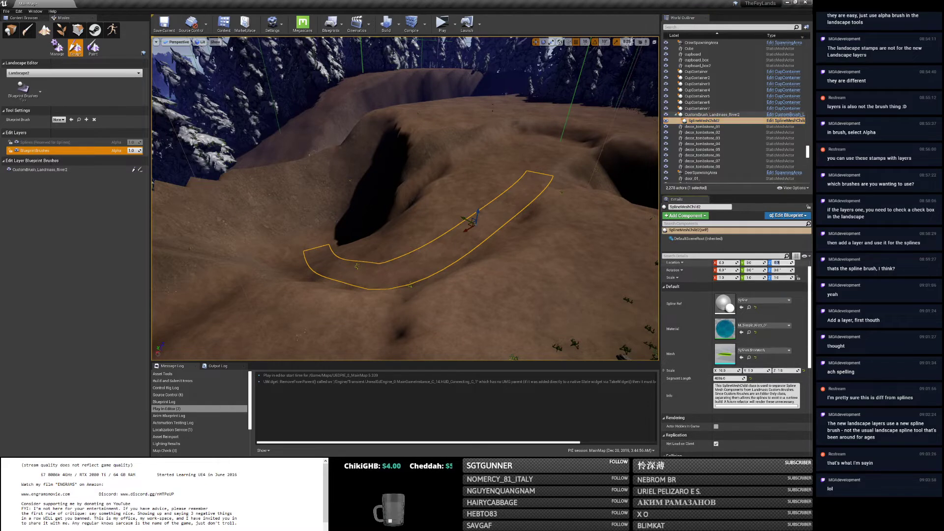
text(500)
key(Return)
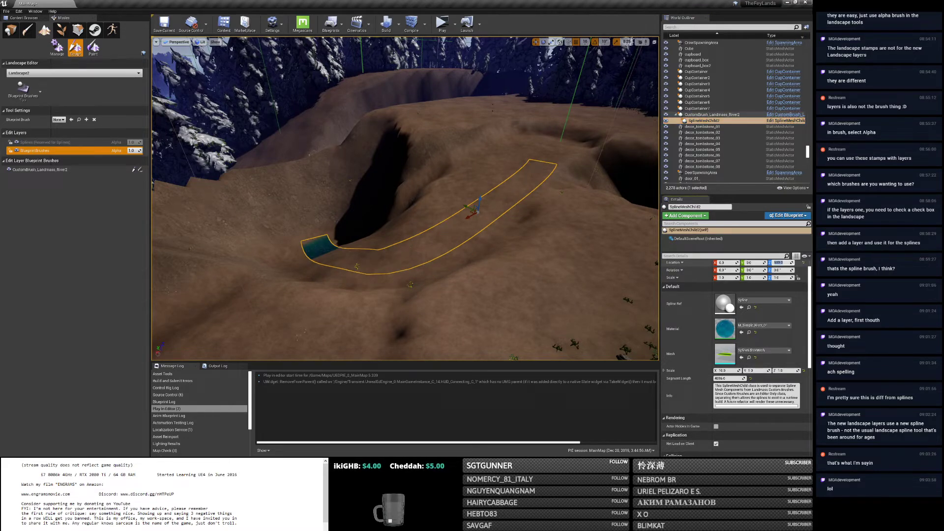
text(1000)
key(Return)
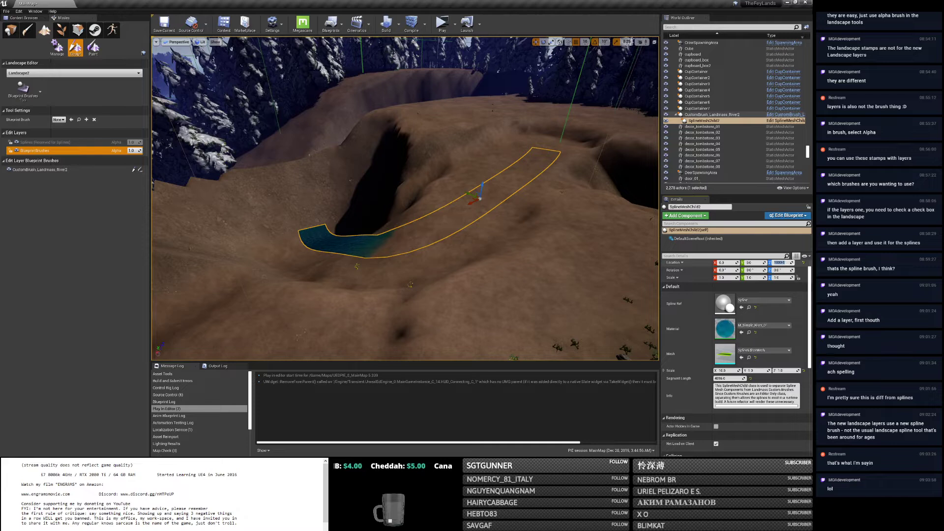
right_drag(495, 274, 553, 234)
key(w)
key(q)
key(e)
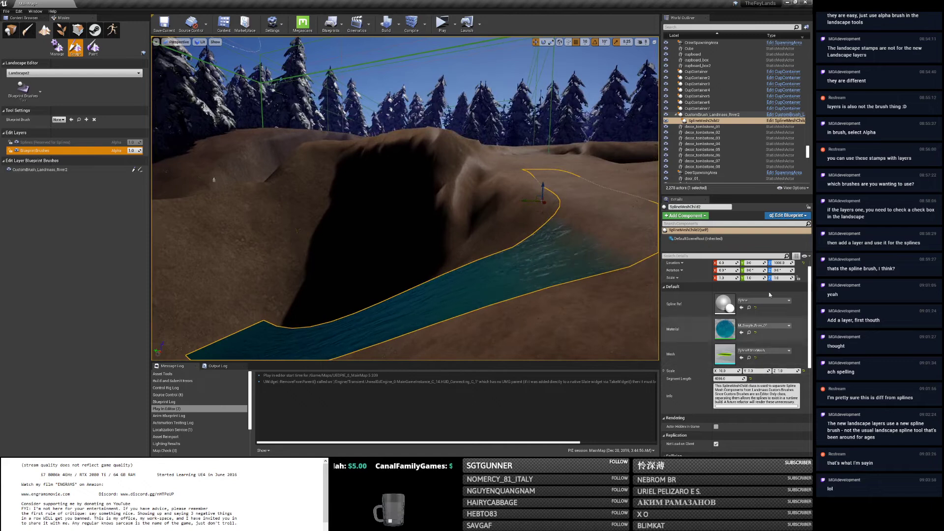
Reset the river's child spline mesh to a Z location of 0.
click(782, 263)
text(0)
key(Return)
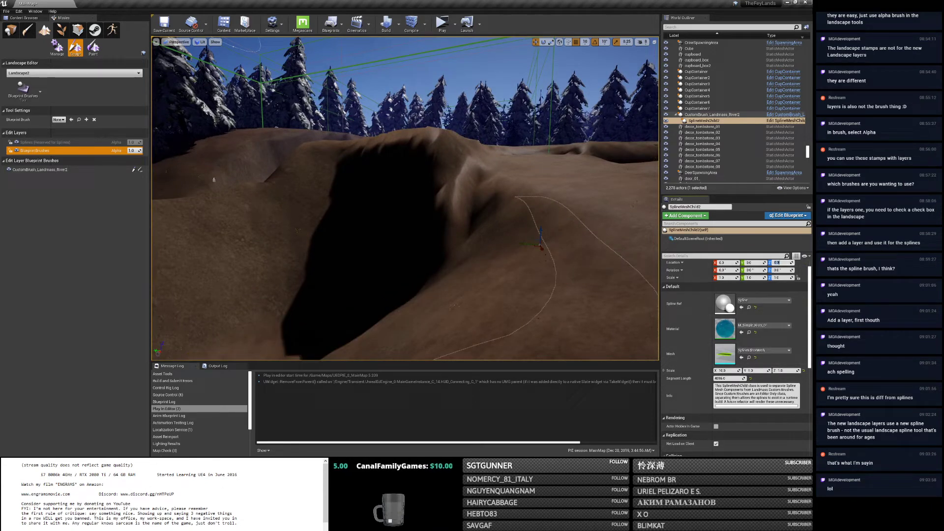
Delete the CustomBrush_Landmass_River2 actor from the level despite its existing references.
key(s)
mouse_move(439, 291)
right_down()
mouse_move(449, 291)
mouse_move(457, 319)
mouse_move(445, 312)
mouse_move(440, 271)
mouse_move(442, 305)
right_up()
key(w)
click(710, 115)
key(Delete)
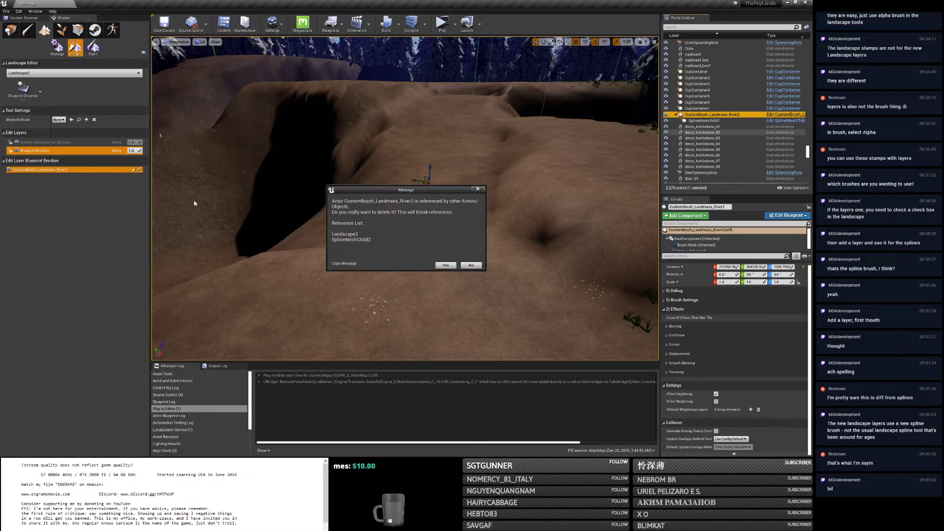
click(442, 265)
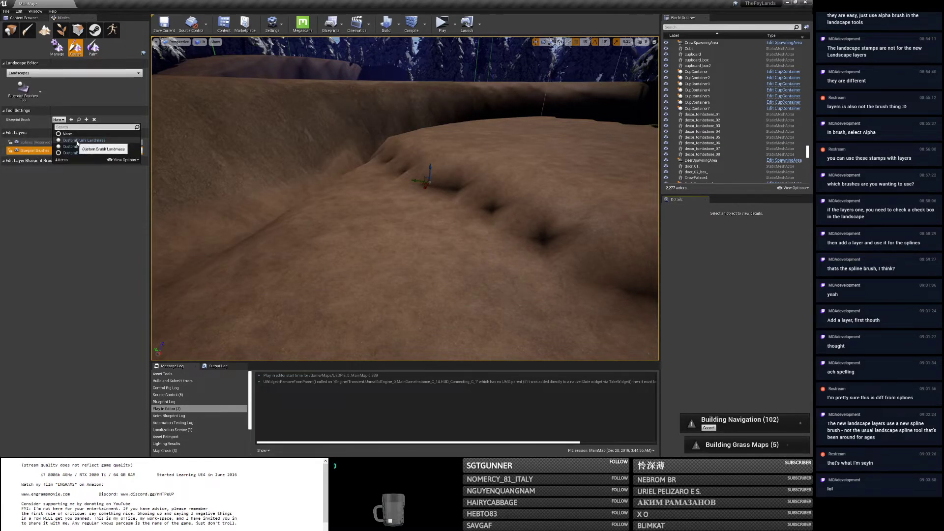
Choose CustomBrush_Landmass as the blueprint brush and place one on the hillside.
key(ctrl+z)
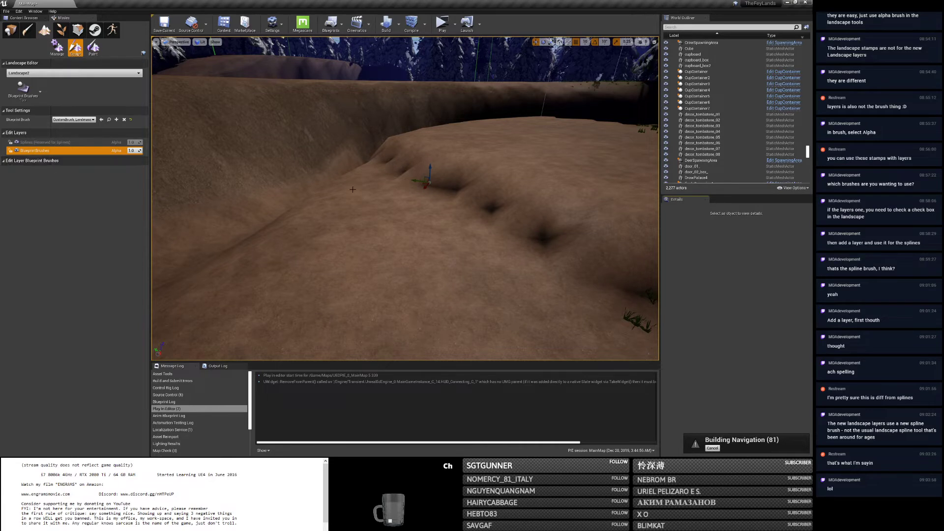
right_drag(374, 197, 374, 197)
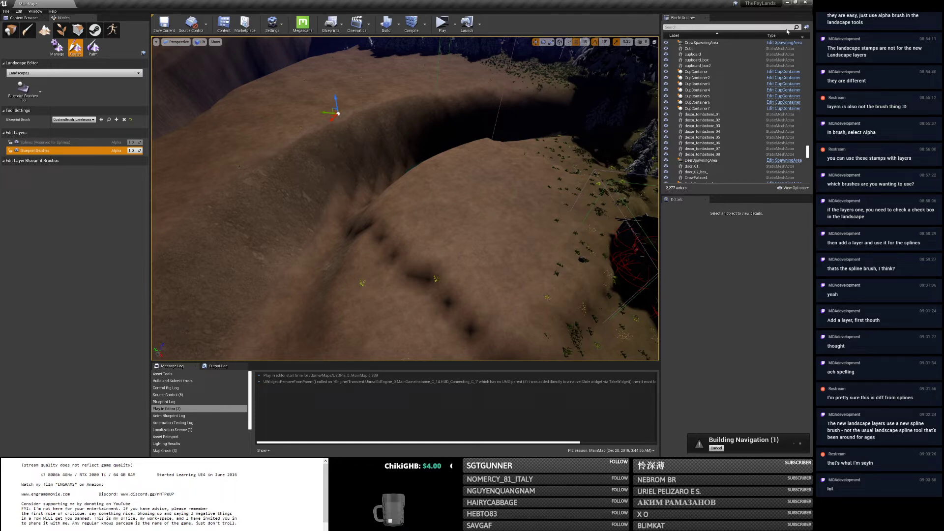
right_drag(374, 197, 374, 197)
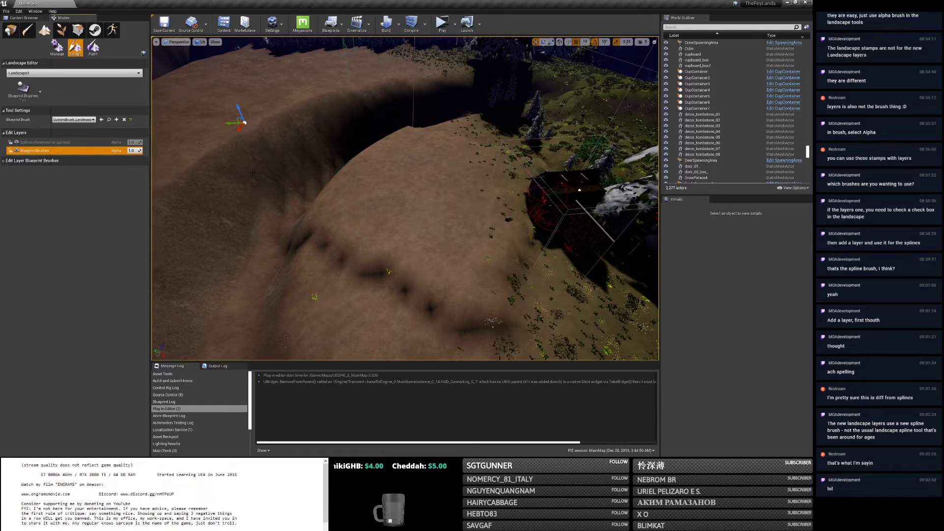
click(19, 96)
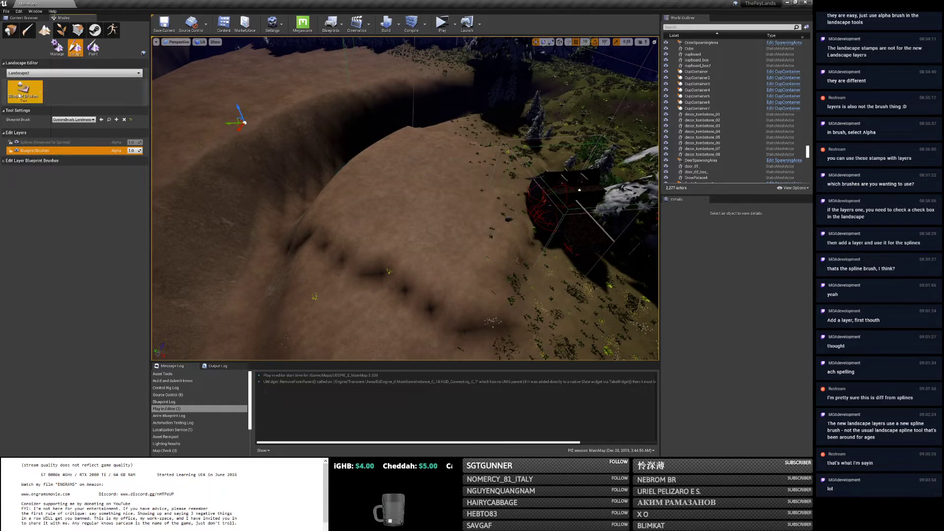
click(270, 180)
right_drag(270, 179, 270, 180)
Try the first listed static mesh on the new brush's Brush Mesh component, and clear the assignment again.
click(696, 245)
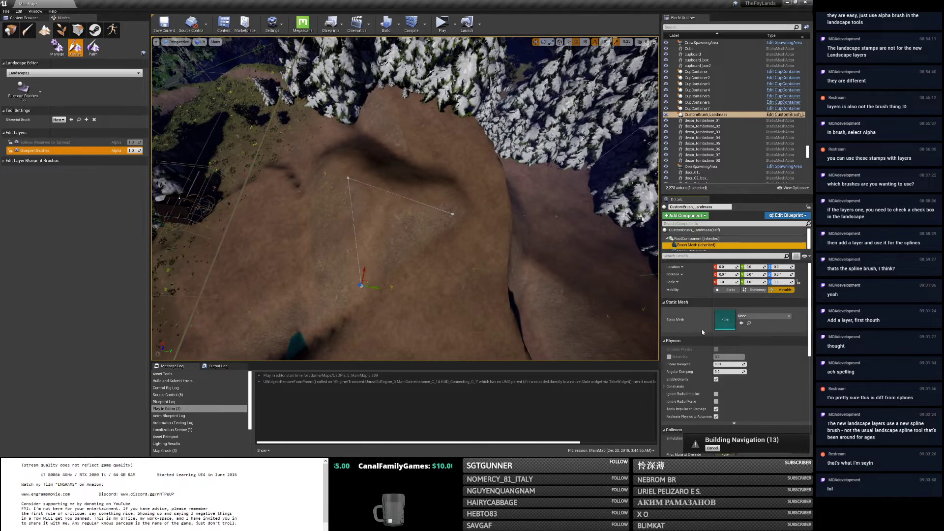
scroll(702, 332, down, 3)
scroll(719, 326, up, 3)
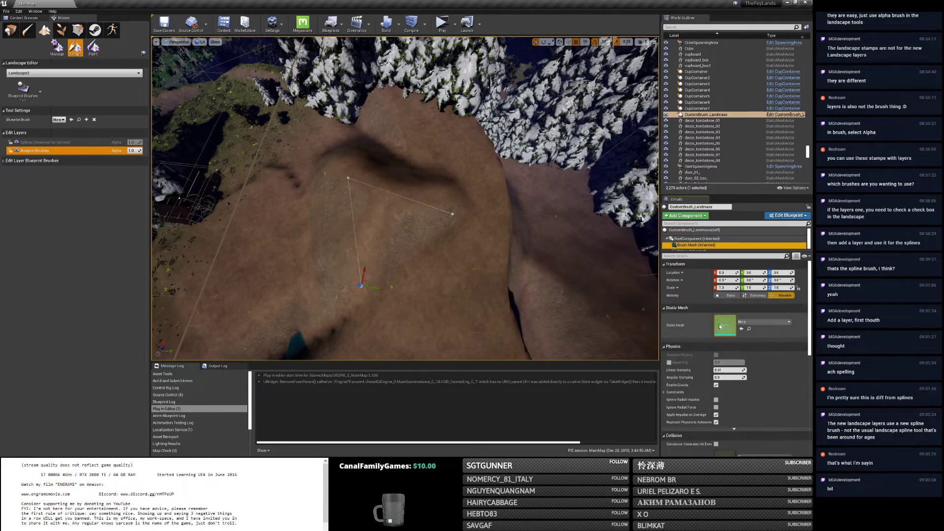
click(762, 322)
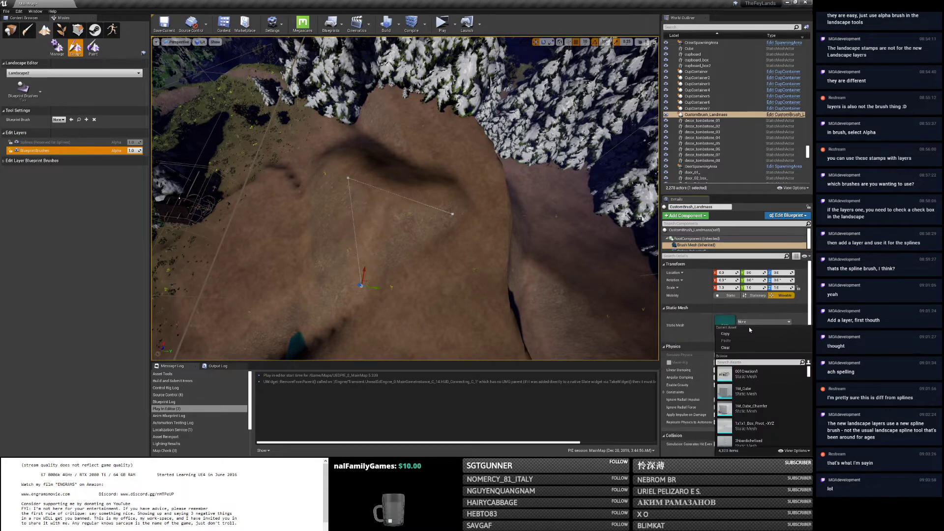
click(773, 379)
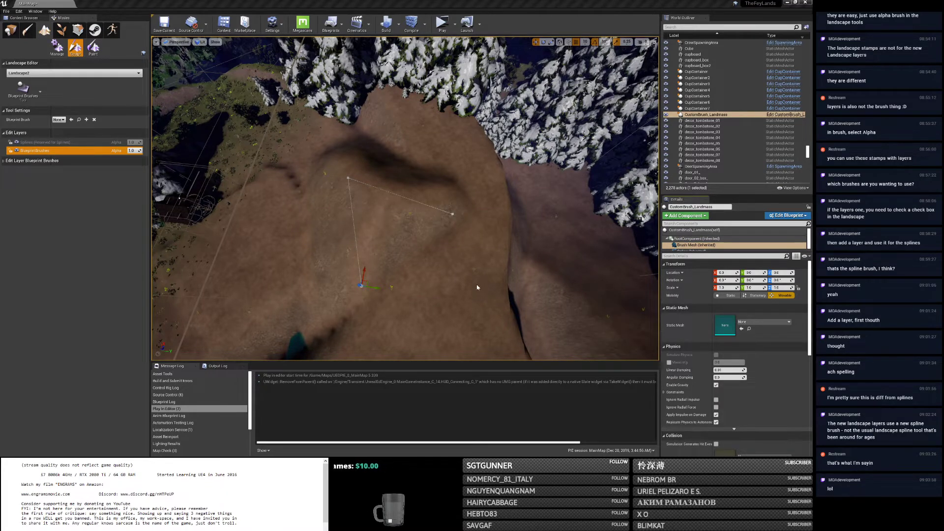
right_drag(477, 288, 479, 290)
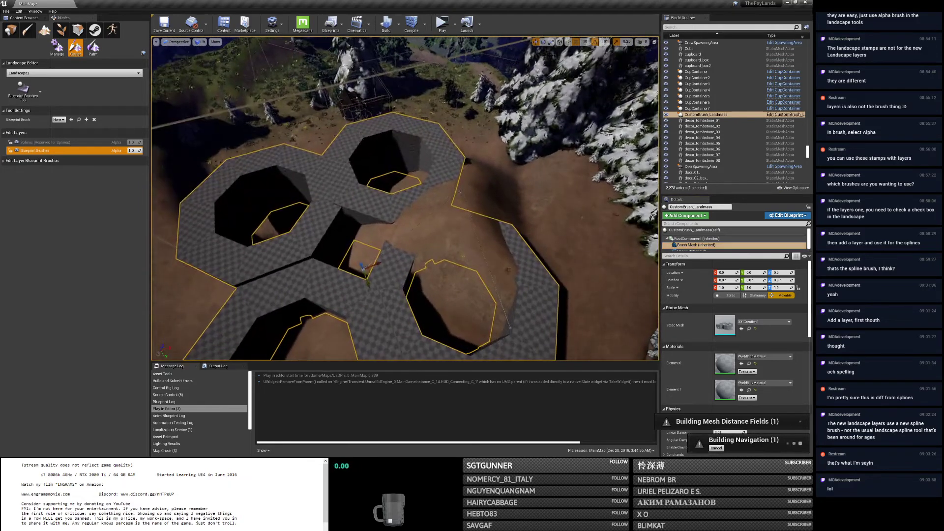
click(755, 329)
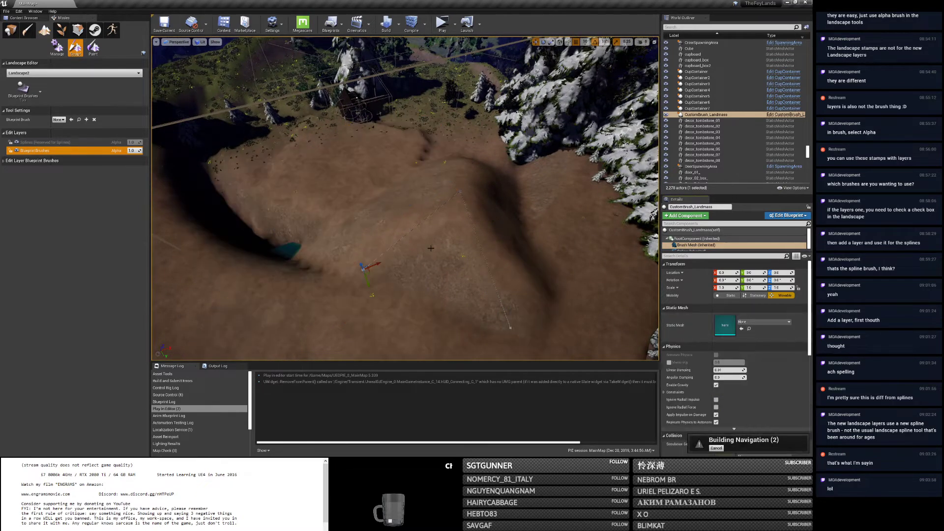
Raise the first brush's Brush Mesh component above the hill, and place a second CustomBrush_Landmass on the slope.
drag(361, 264, 355, 223)
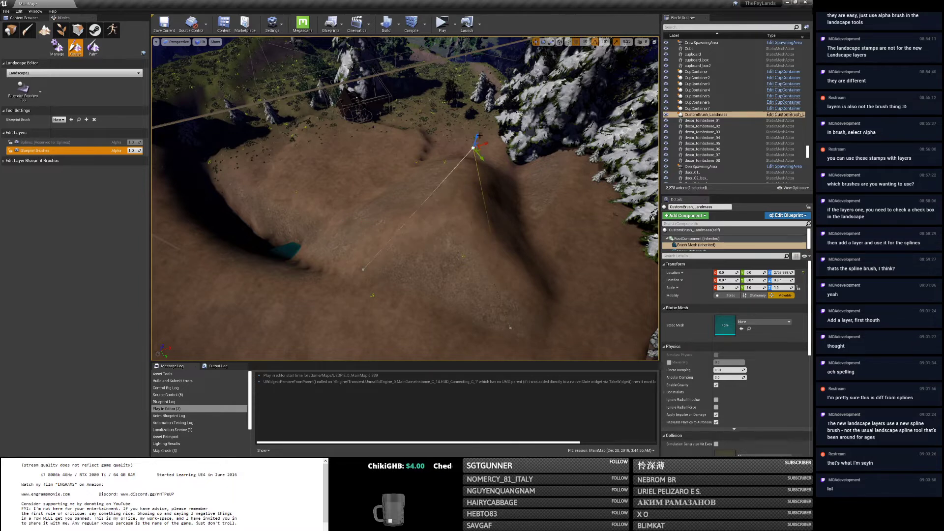
click(58, 120)
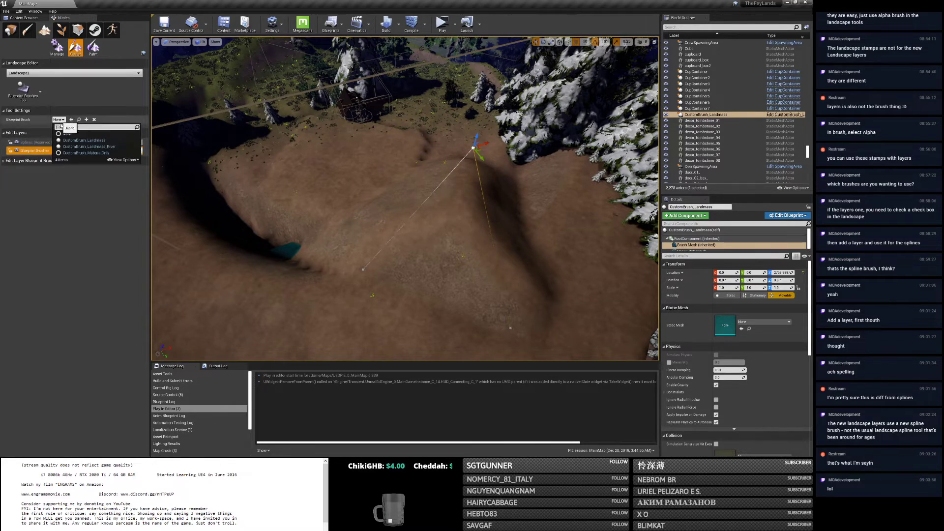
click(69, 141)
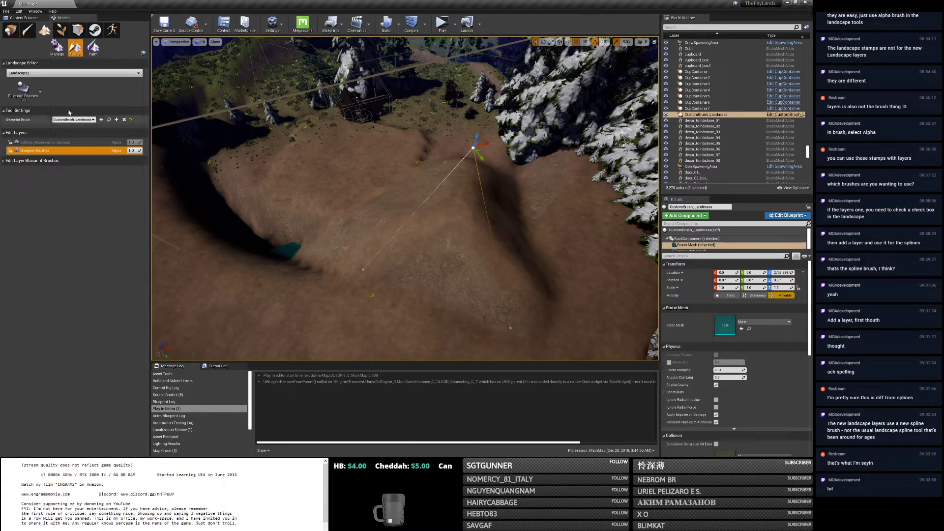
click(23, 90)
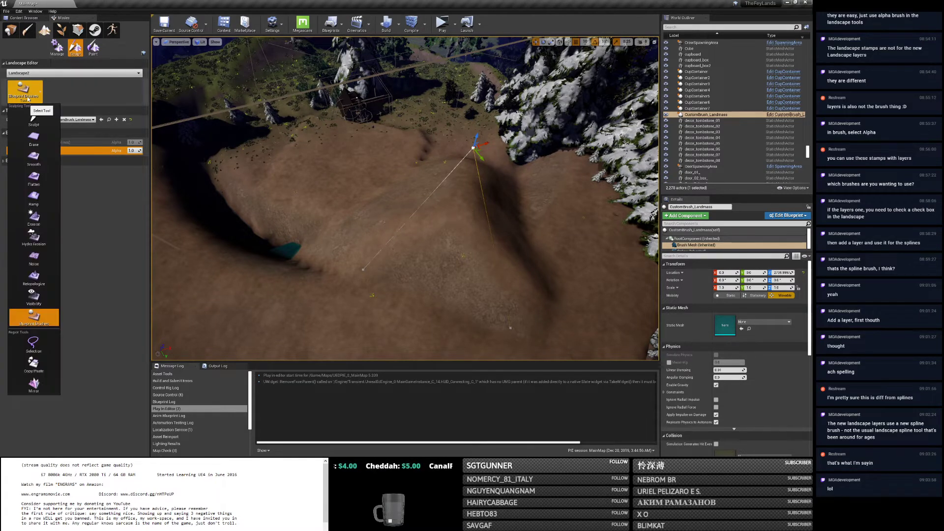
click(47, 317)
click(404, 233)
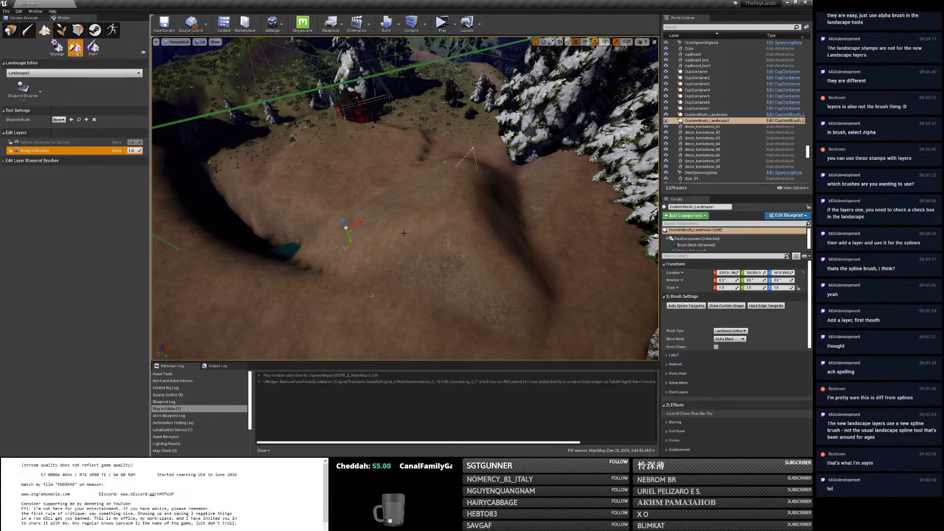
Lower the second Landmass brush, shift it sideways, and extend its spline with additional points across the hilltop.
mouse_move(405, 198)
right_down()
mouse_move(407, 181)
mouse_move(399, 232)
right_up()
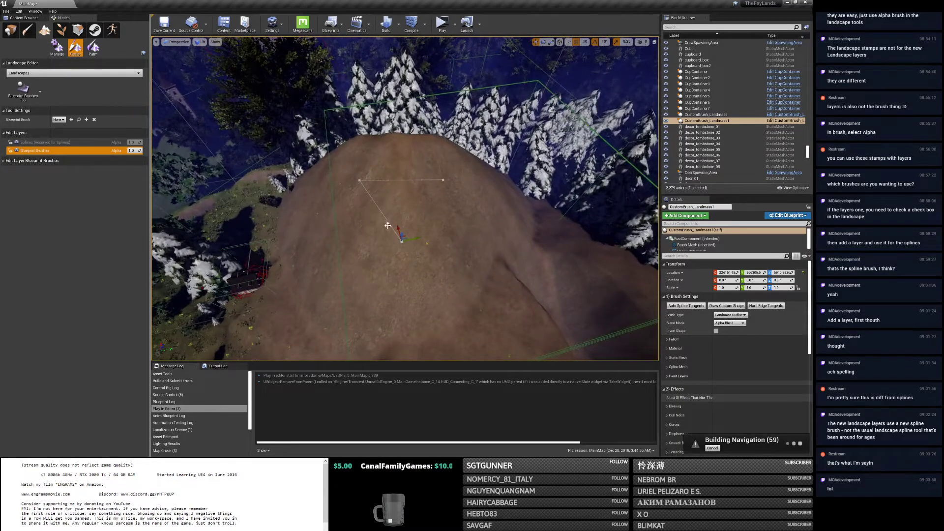
mouse_move(401, 234)
mouse_down()
mouse_move(403, 272)
mouse_move(408, 244)
mouse_up()
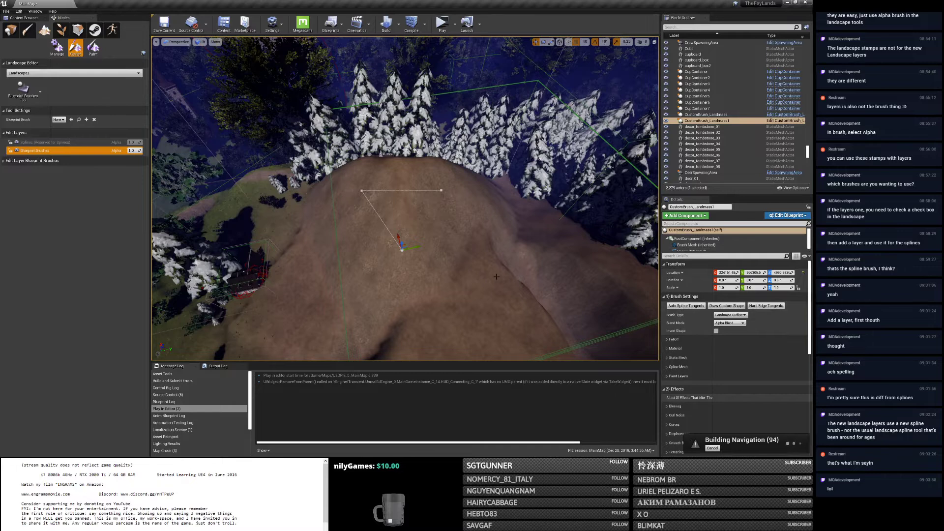
mouse_move(415, 247)
mouse_down()
mouse_move(482, 237)
mouse_move(395, 258)
mouse_up()
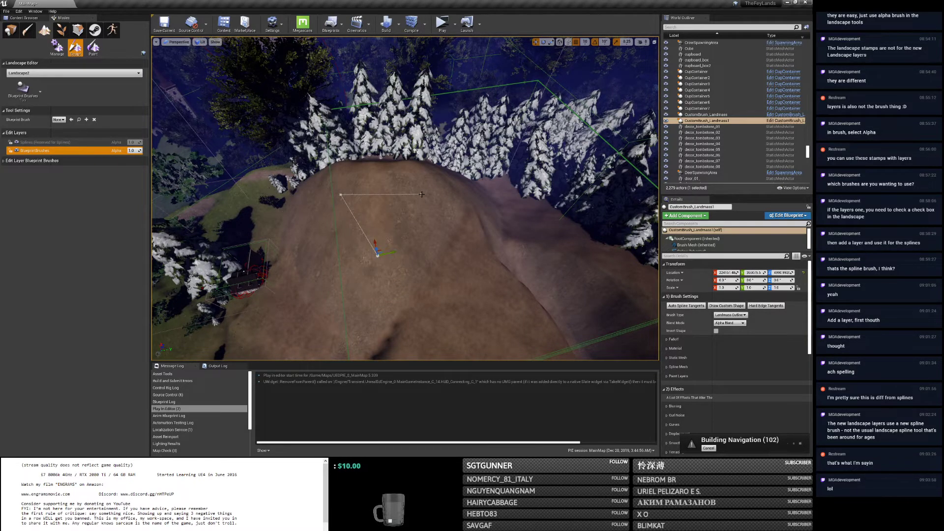
mouse_move(514, 188)
mouse_down()
mouse_move(458, 195)
mouse_move(477, 297)
mouse_move(566, 295)
mouse_move(631, 274)
mouse_up()
right_drag(578, 264, 536, 253)
Expand the second Landmass brush's Terracing effects, set Terrace Alpha above 1, greatly reduce Terrace Spacing, and increase Terrace Smoothness.
scroll(778, 340, down, 2)
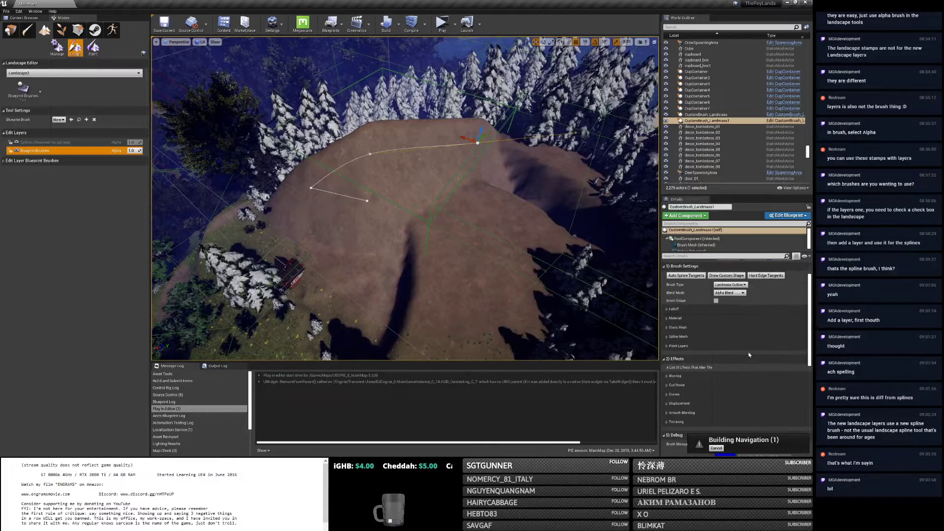
click(743, 284)
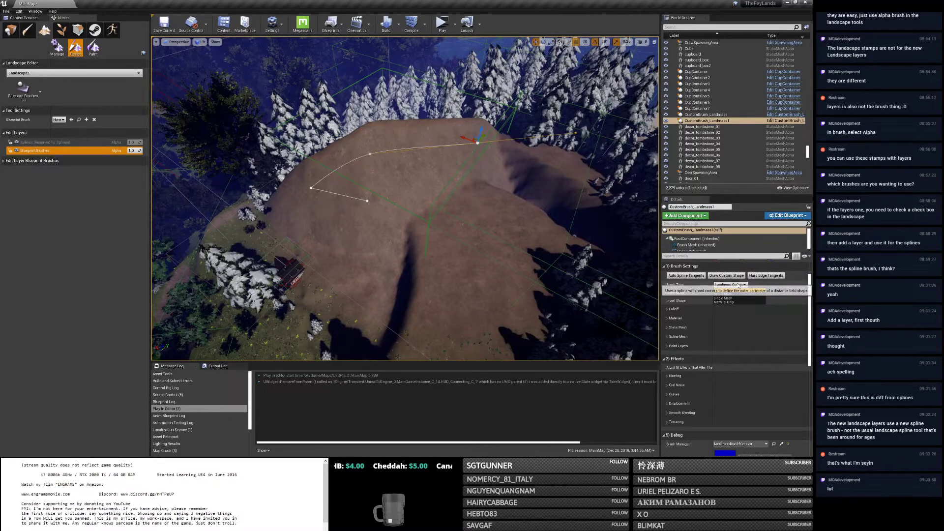
click(667, 309)
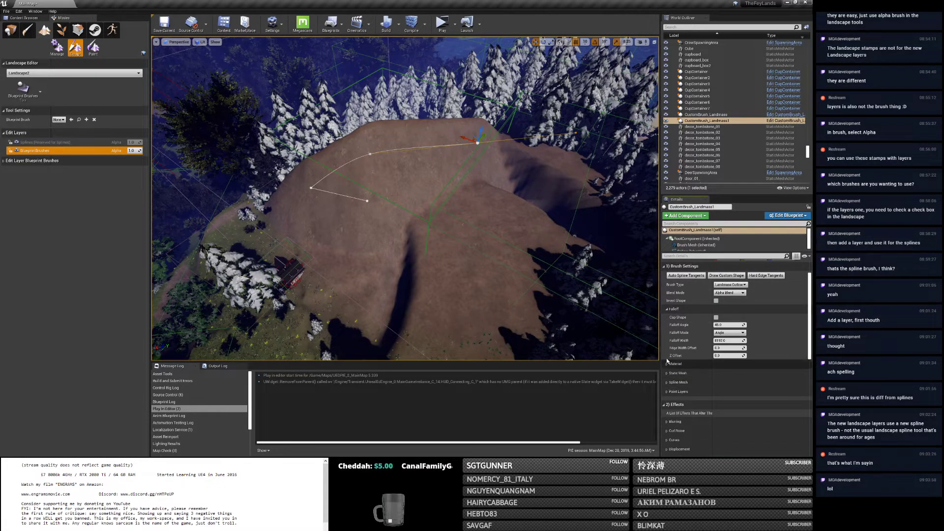
scroll(669, 324, down, 4)
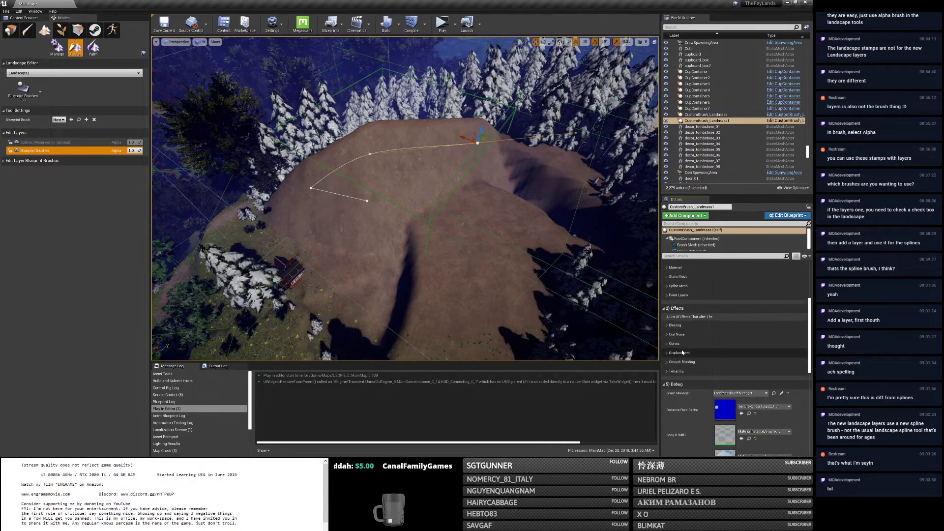
click(672, 371)
scroll(728, 344, down, 2)
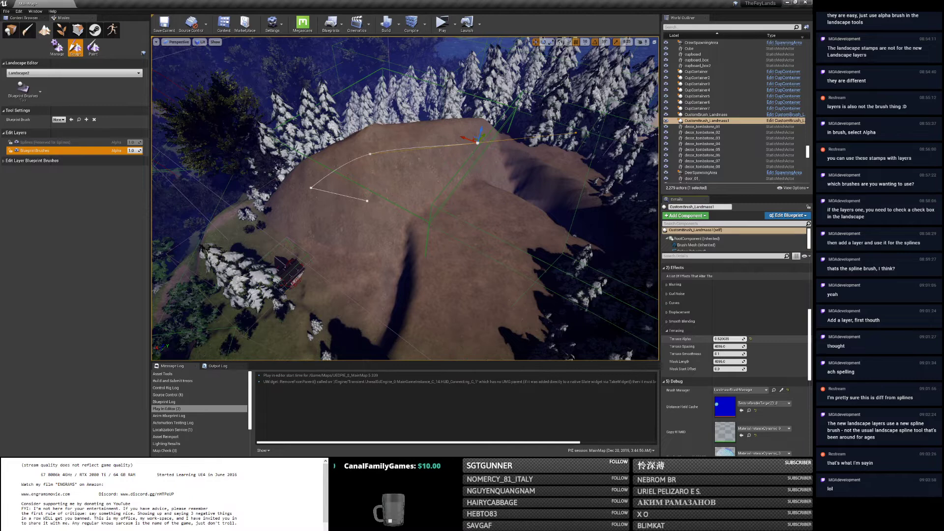
drag(729, 346, 723, 346)
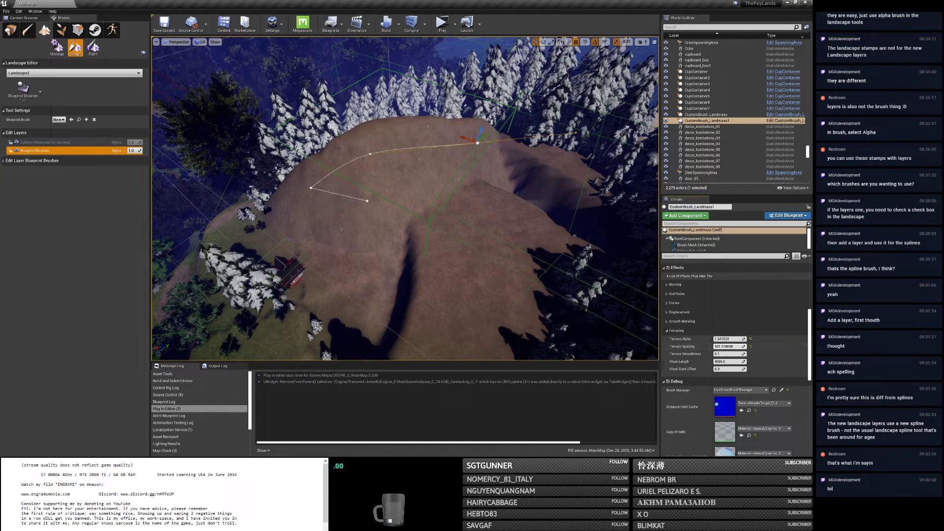
drag(723, 346, 721, 346)
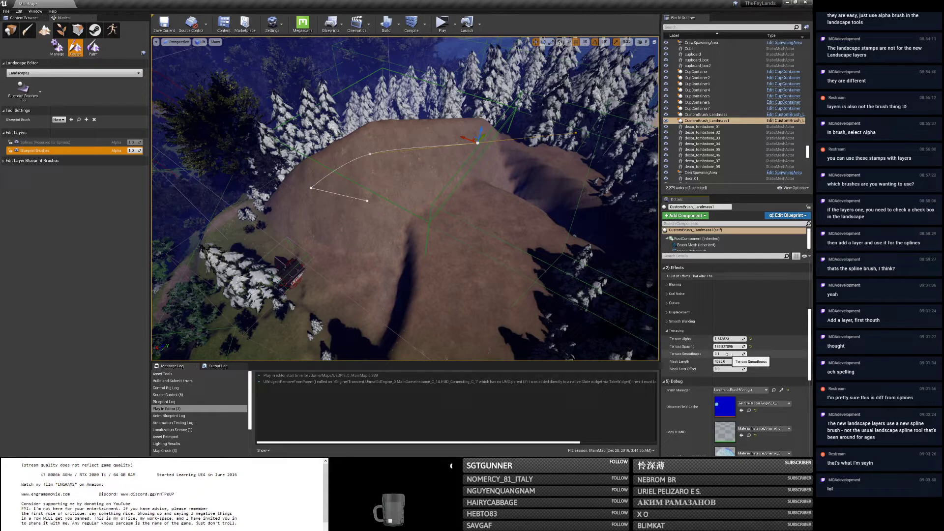
drag(727, 354, 723, 353)
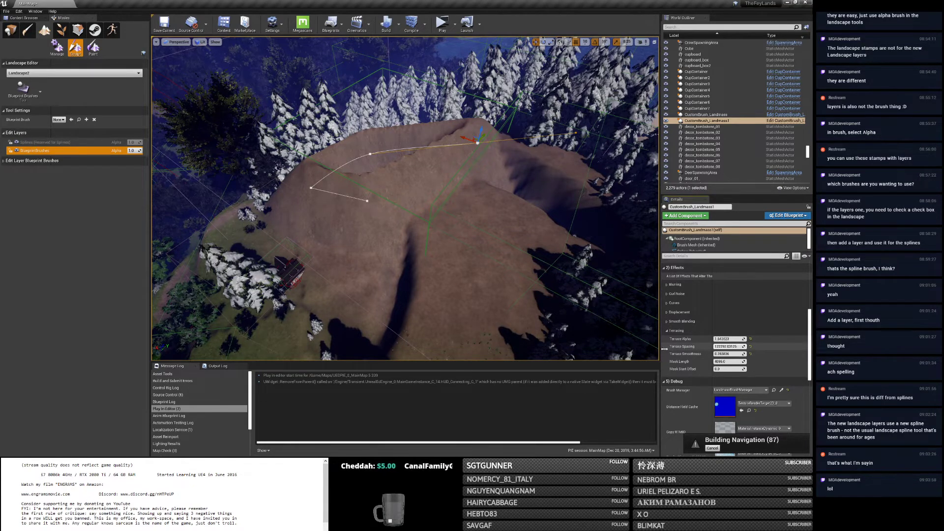
Set the brush's Terrace Alpha to just under 1 and its Terrace Spacing to well over 1000.
drag(728, 347, 653, 349)
right_drag(498, 289, 566, 279)
key(w)
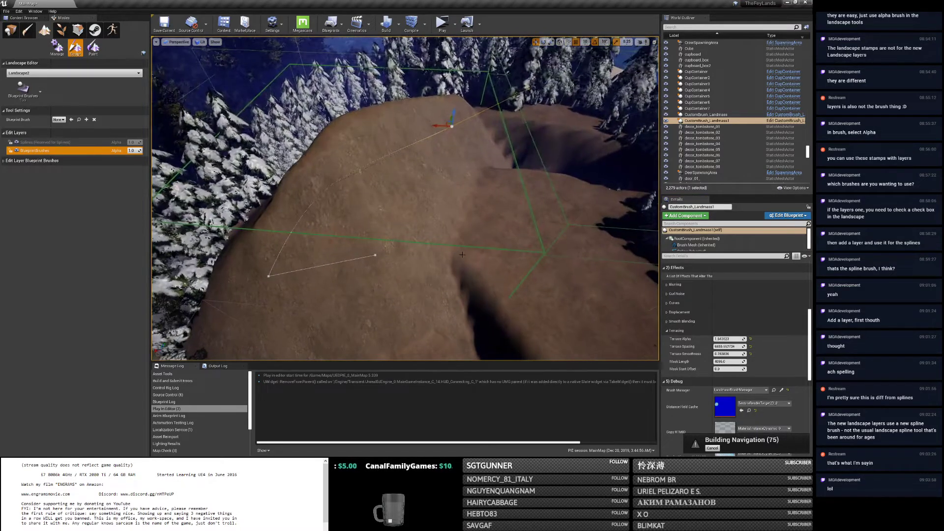
mouse_move(729, 339)
mouse_down()
mouse_move(708, 339)
mouse_move(741, 339)
mouse_move(717, 346)
mouse_up()
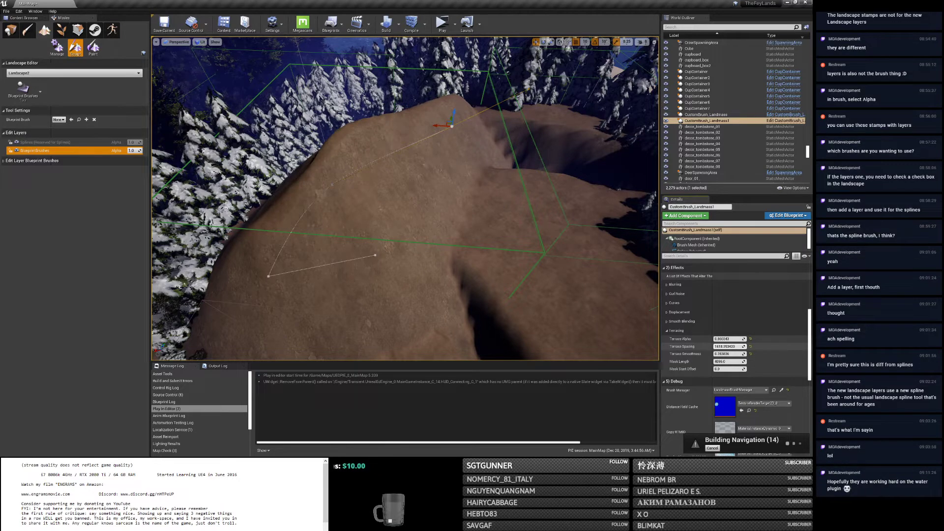
key(w)
right_drag(521, 246, 521, 207)
drag(732, 347, 724, 347)
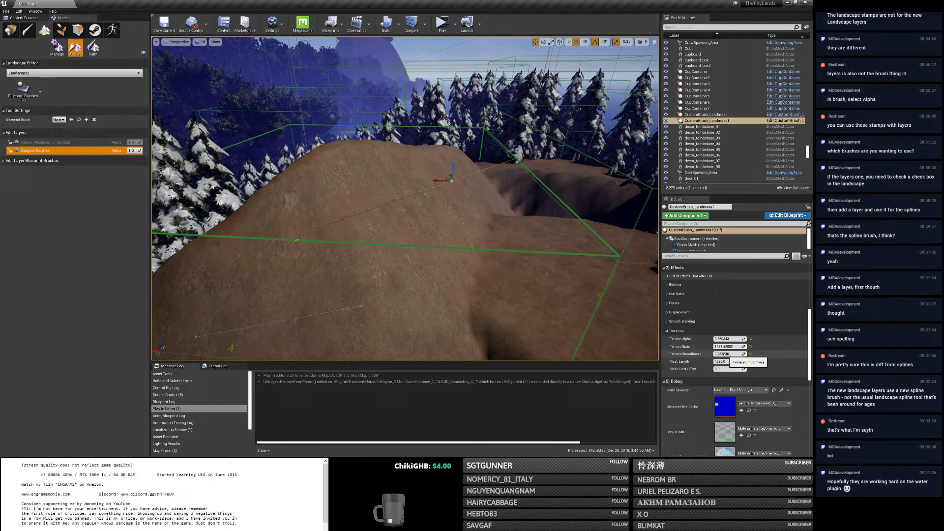
Readjust the brush's Terrace Smoothness and reduce its terracing Mask Length to about 300.
drag(729, 354, 723, 354)
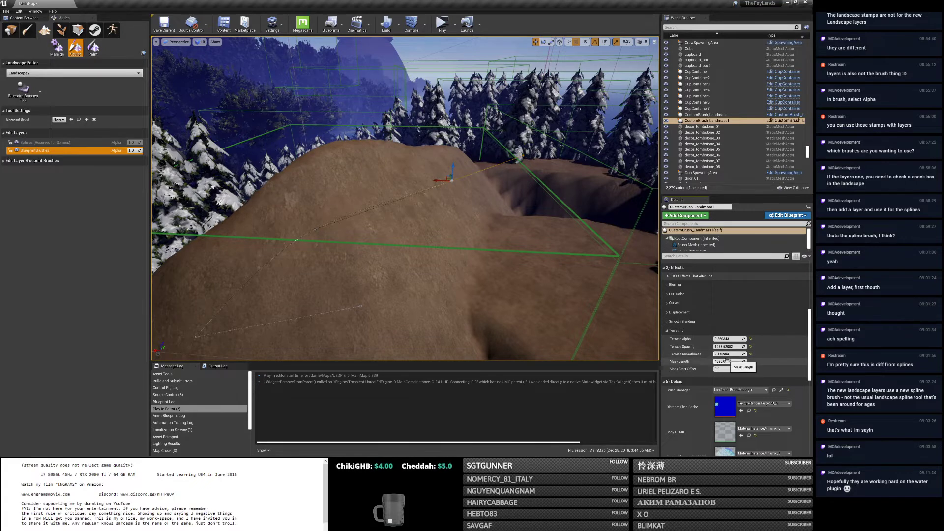
drag(729, 354, 734, 354)
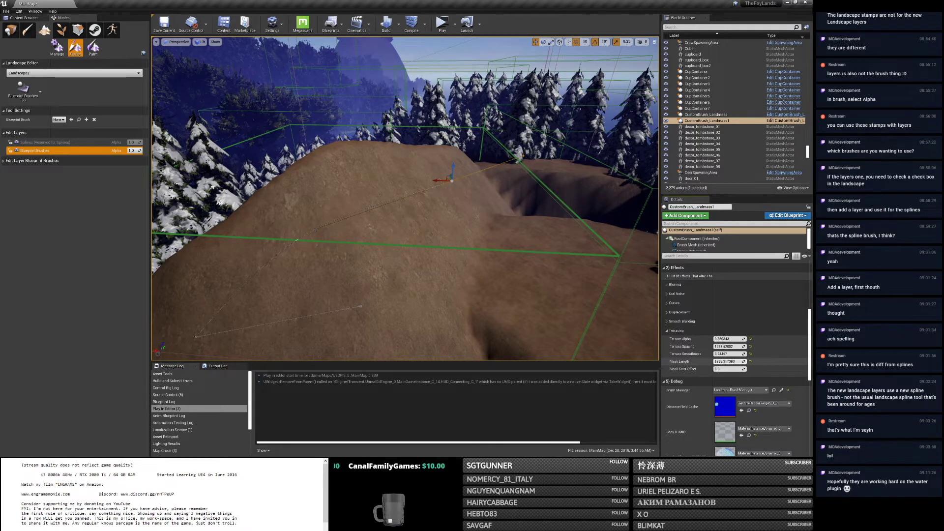
drag(730, 362, 718, 361)
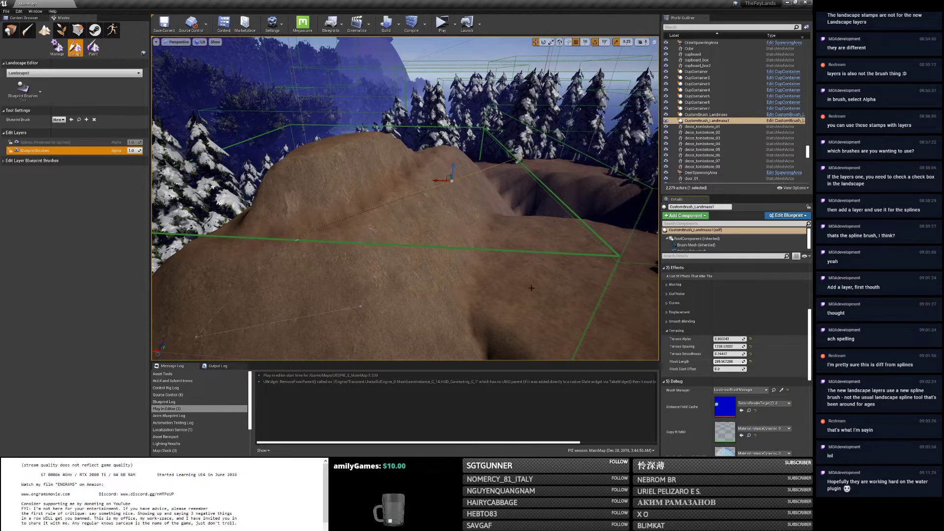
key(w)
mouse_move(525, 288)
right_down()
mouse_move(553, 267)
mouse_move(426, 270)
mouse_move(435, 295)
mouse_move(533, 293)
mouse_move(523, 293)
right_up()
key(w)
key(s)
key(w)
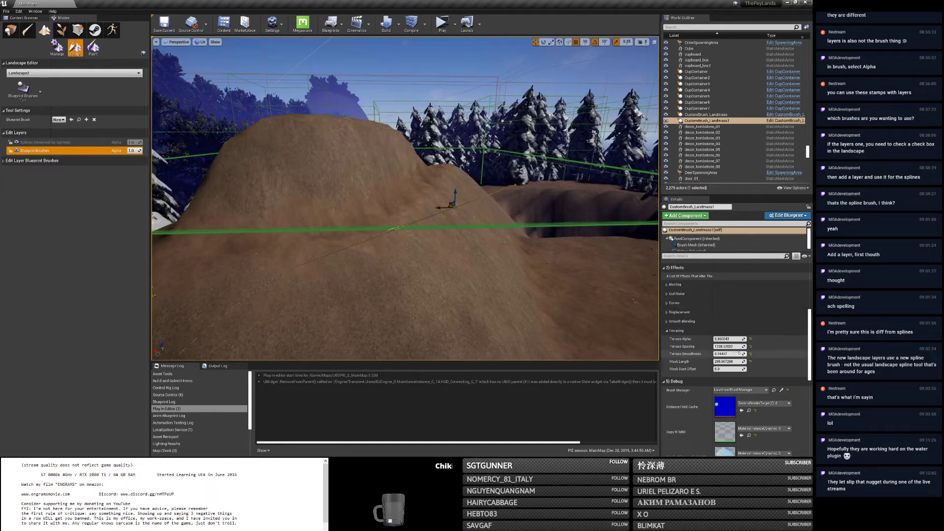
Add slight curl noise to the brush with a small positive Curl 1 Strength, and move the spline's end point farther across the slope.
click(667, 293)
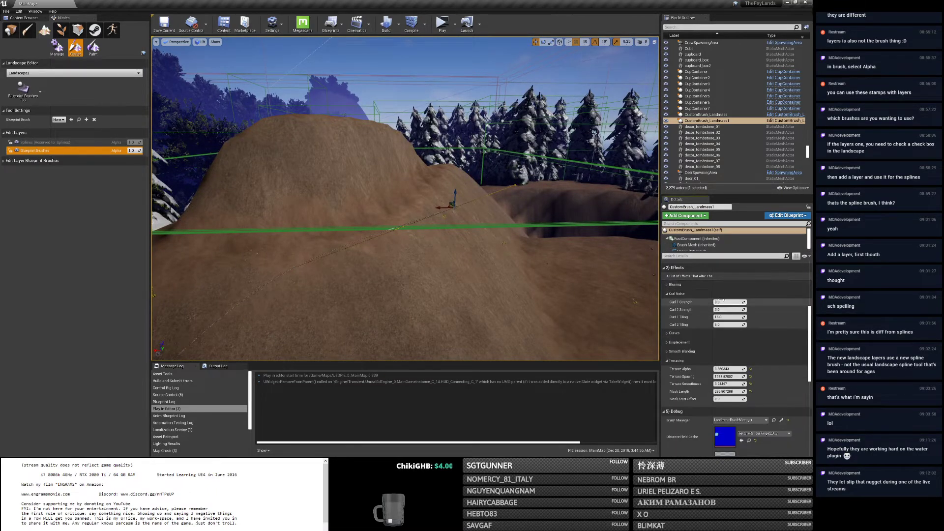
drag(722, 302, 728, 301)
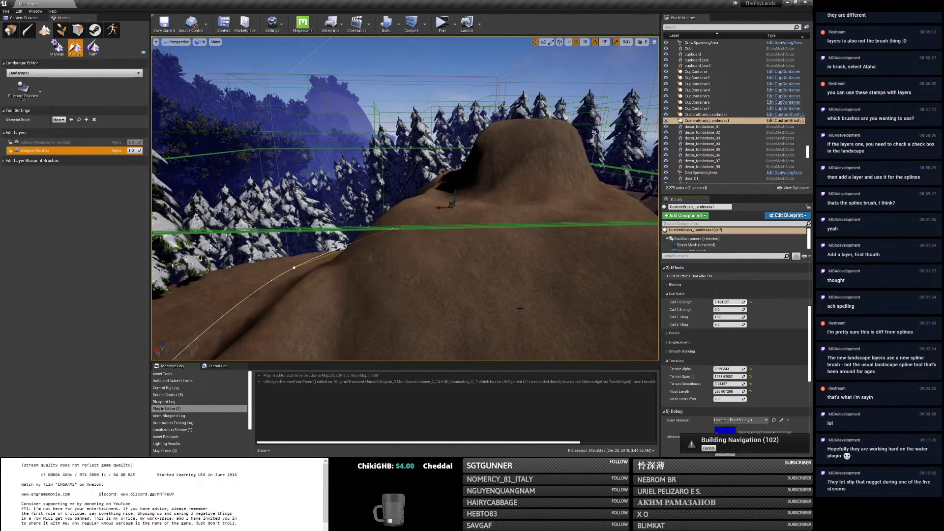
right_drag(389, 294, 391, 346)
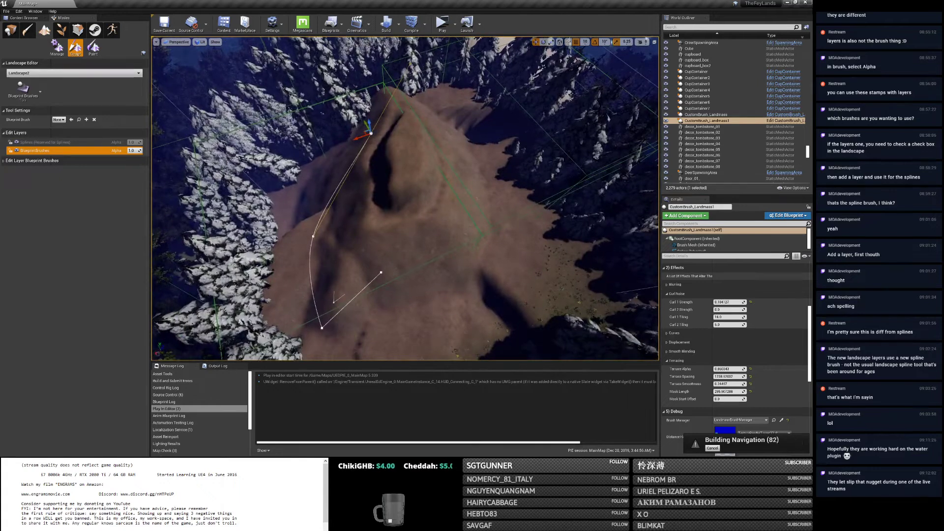
click(380, 273)
drag(368, 277, 546, 266)
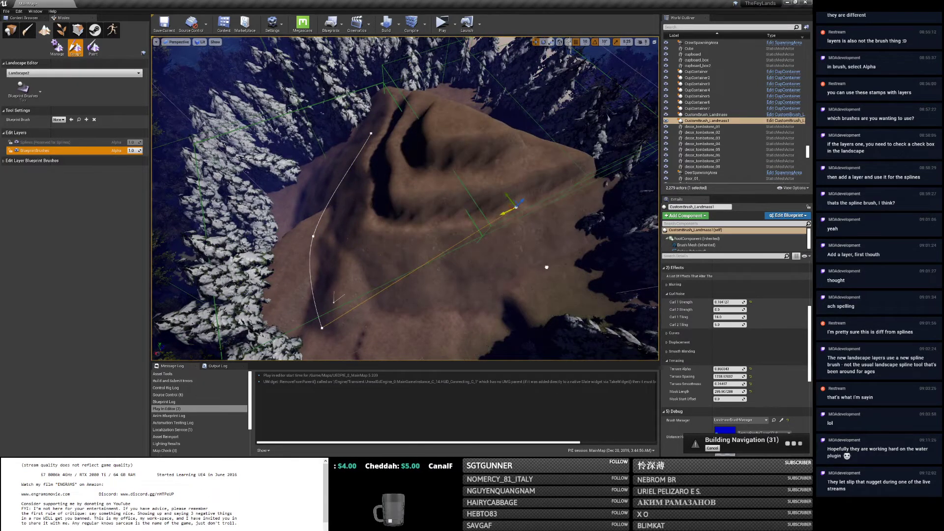
right_drag(546, 267, 610, 316)
Set the brush's Curl 2 Strength to a negative value and inspect the reshaped hillside up close.
drag(719, 310, 723, 310)
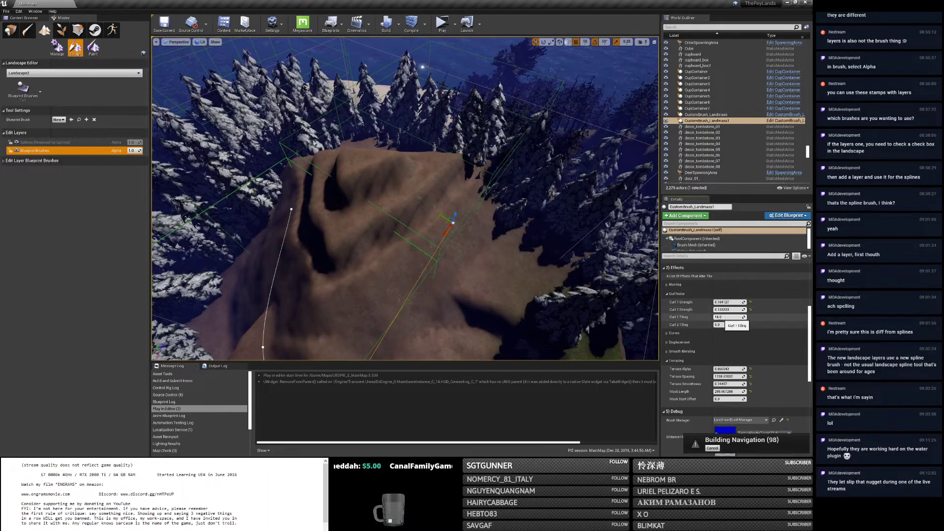
mouse_move(722, 309)
mouse_down()
mouse_move(732, 309)
mouse_move(713, 309)
mouse_up()
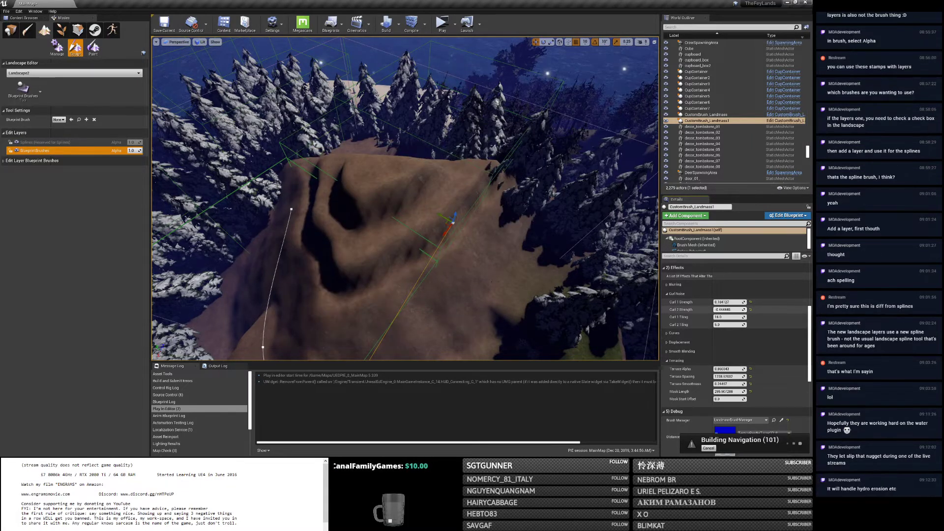
right_drag(405, 207, 499, 219)
mouse_move(313, 187)
mouse_down()
mouse_move(191, 230)
mouse_move(200, 223)
mouse_move(194, 143)
mouse_up()
right_drag(194, 144, 386, 268)
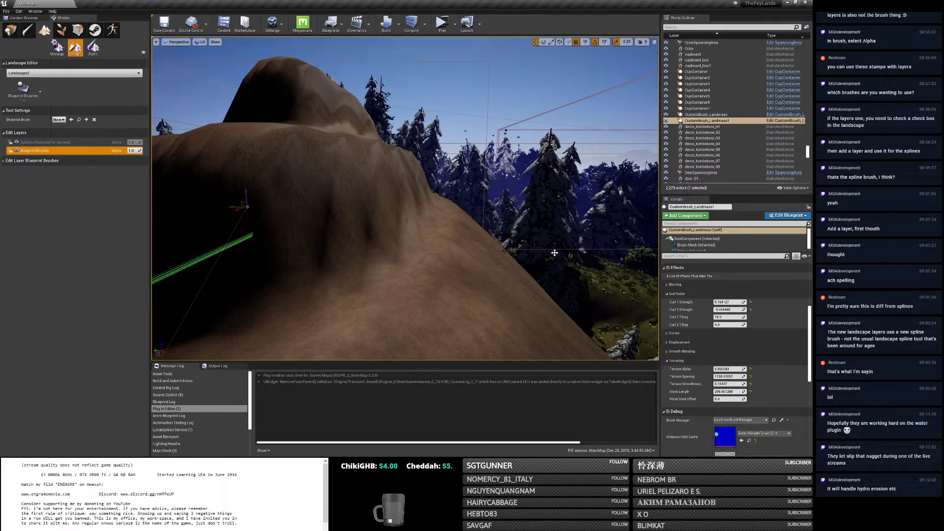
Look through the brush's remaining settings, expand its Displacement effects, and give Displacement Height a small fractional value.
scroll(753, 344, down, 2)
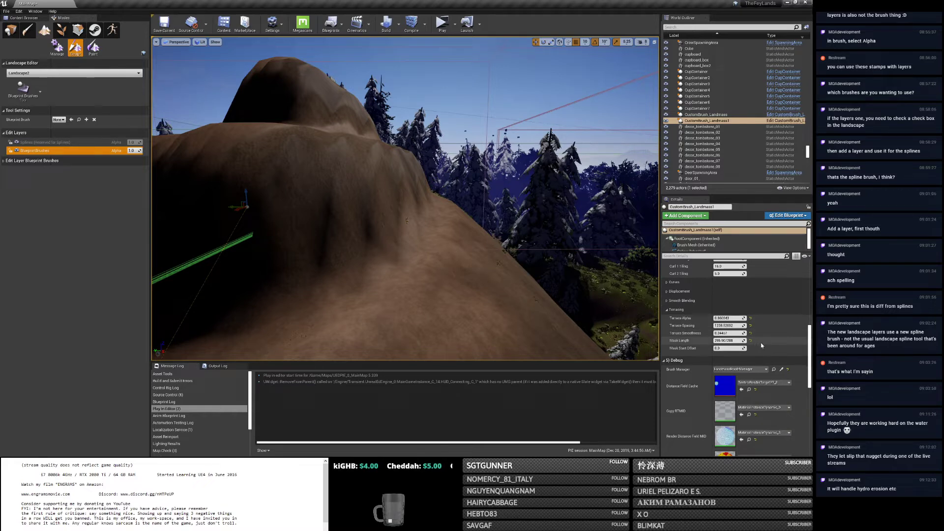
drag(808, 338, 808, 394)
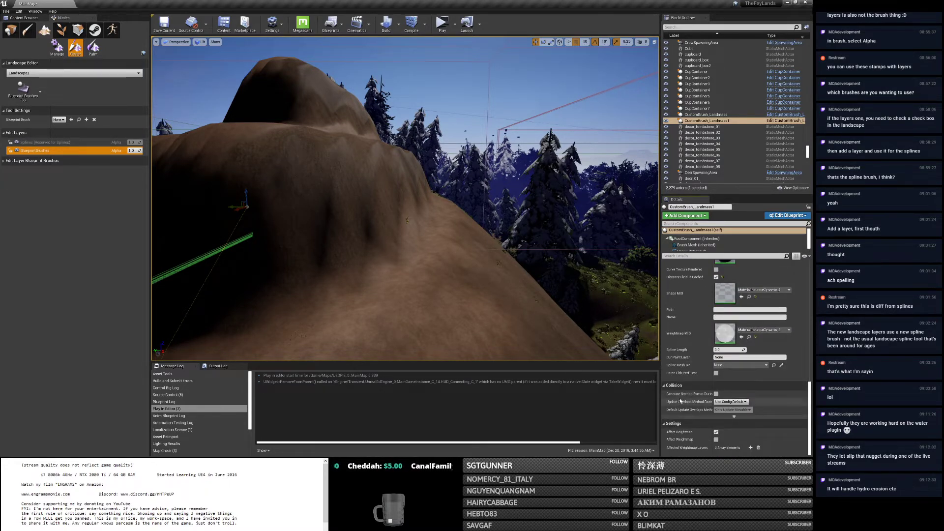
scroll(684, 375, up, 3)
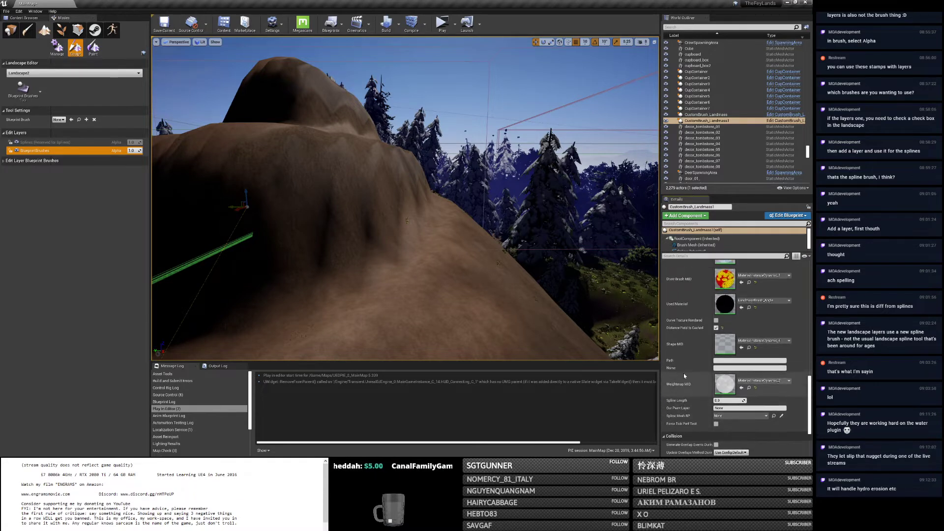
scroll(683, 373, up, 9)
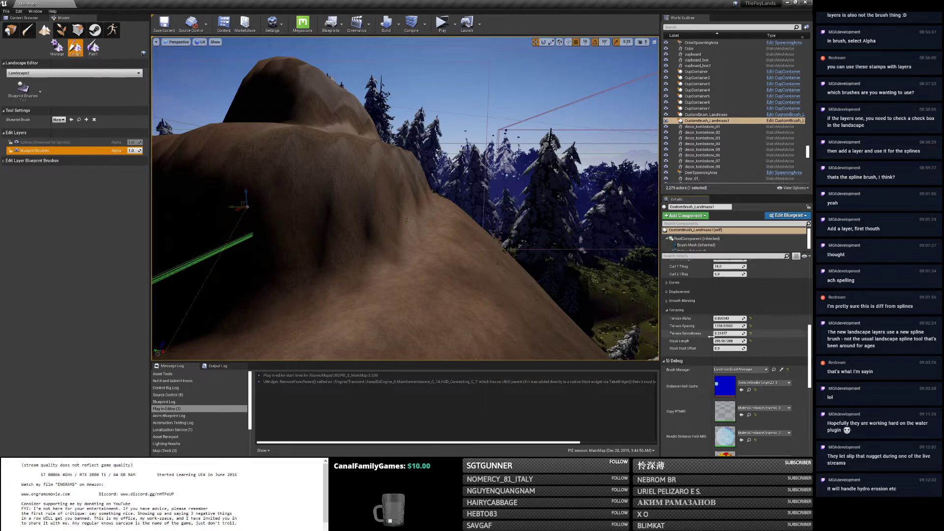
scroll(711, 343, up, 3)
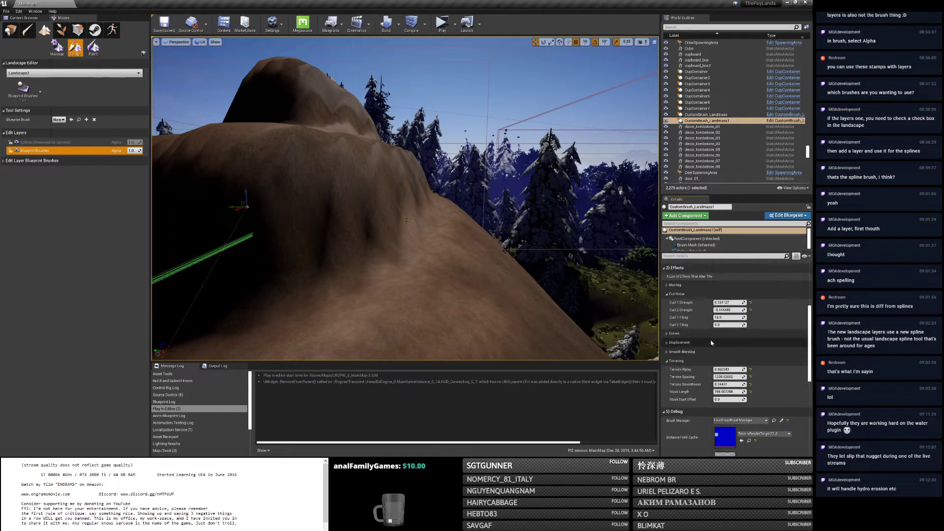
click(667, 343)
scroll(688, 329, down, 3)
mouse_move(715, 300)
mouse_down()
mouse_move(732, 299)
mouse_move(708, 300)
mouse_up()
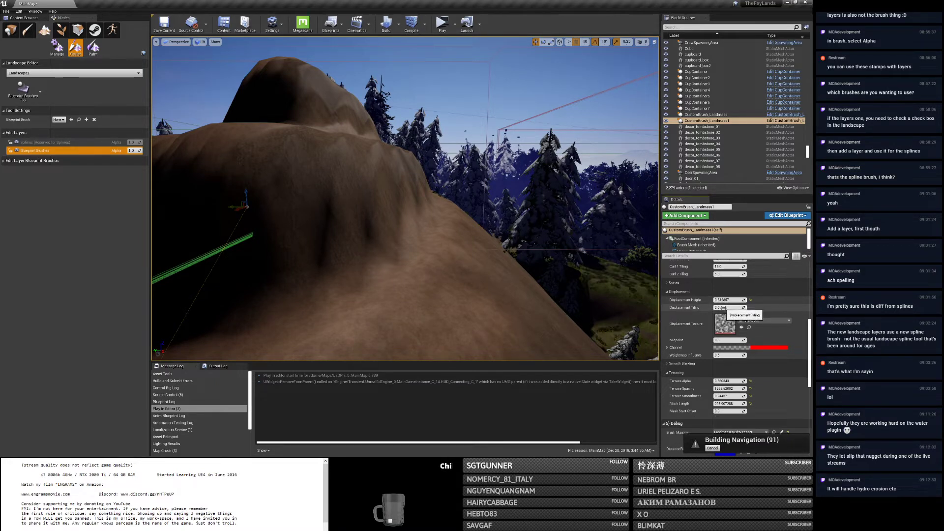
Try Displacement Tiling values of 3 and 0.1 on the brush, and restore the tiling to 2.0.
click(727, 308)
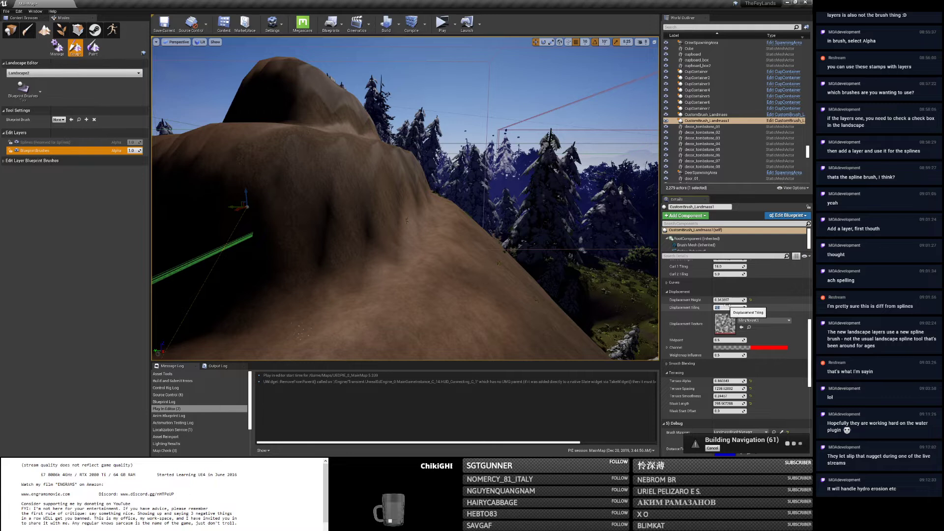
text(3)
key(BackSpace)
text(0.1)
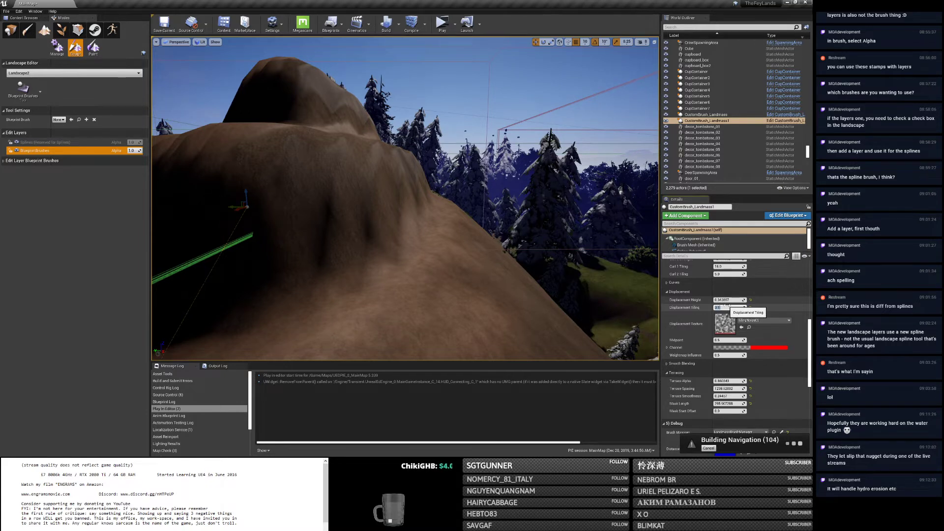
key(BackSpace)
key(BackSpace)
key(BackSpace)
text(2.0)
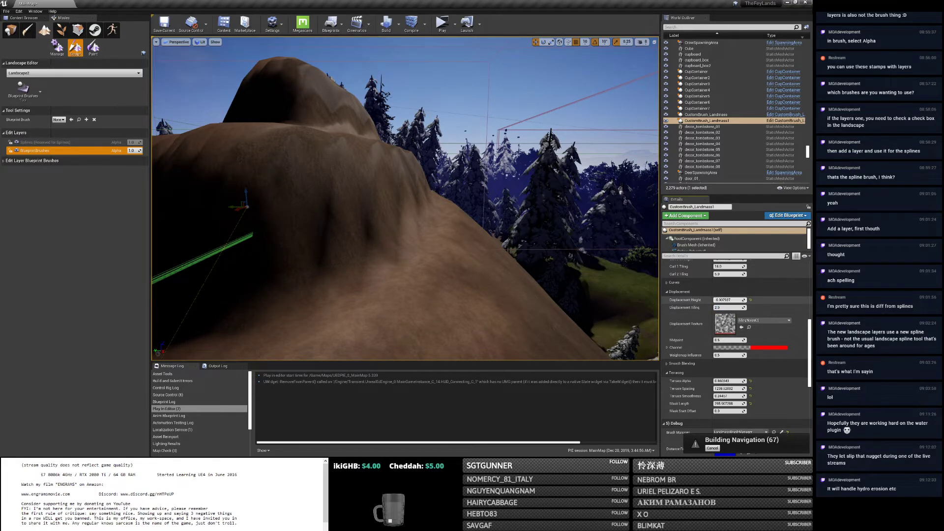
Raise the brush's Displacement Height to several thousand units.
right_drag(405, 196, 405, 196)
drag(729, 300, 730, 299)
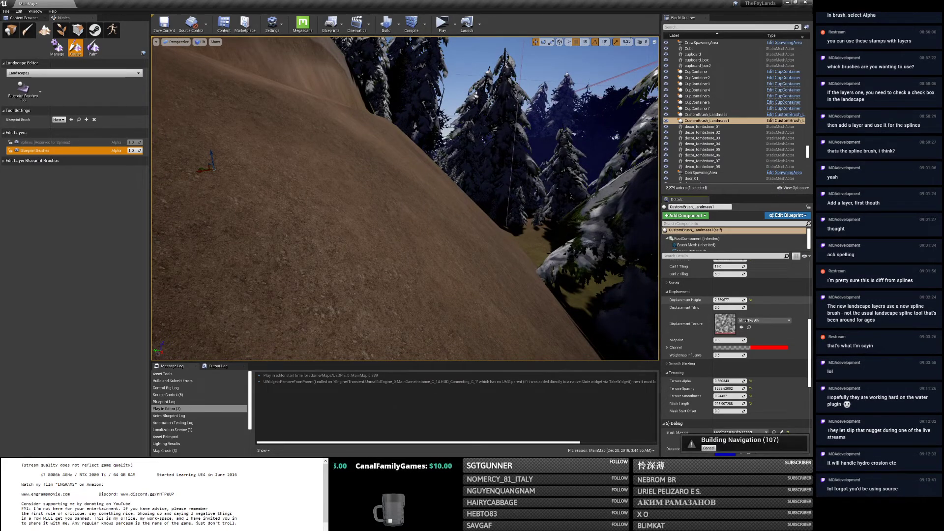
drag(729, 300, 729, 300)
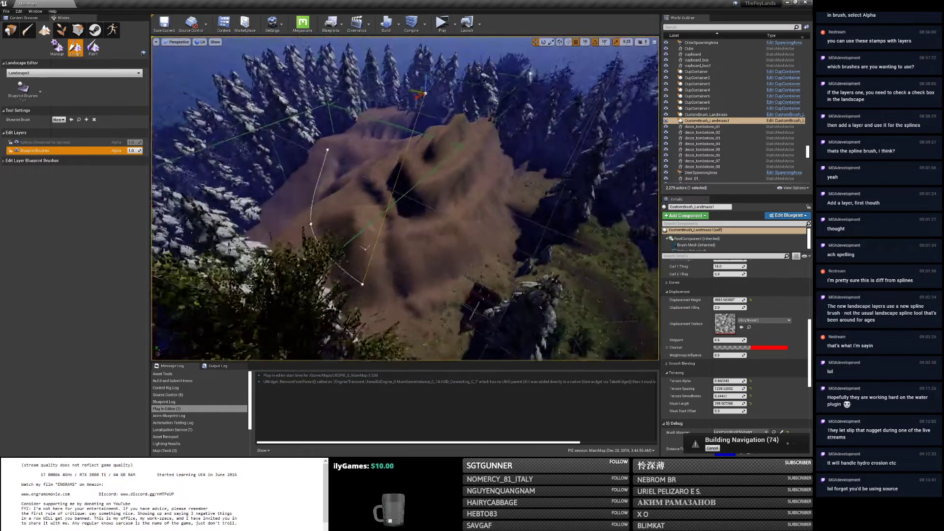
Try a Displacement Tiling of 1 on the brush, and change the tiling to 10.
click(728, 307)
text(1)
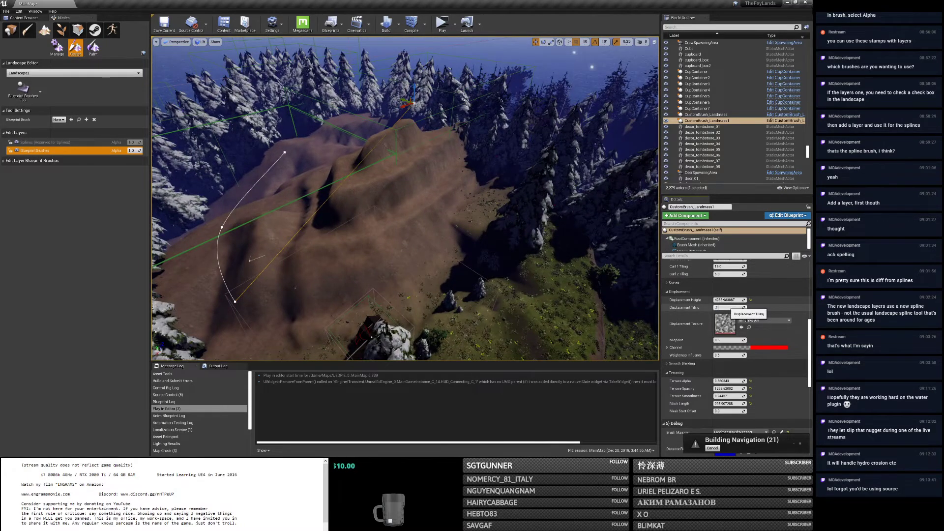
key(Return)
text(10)
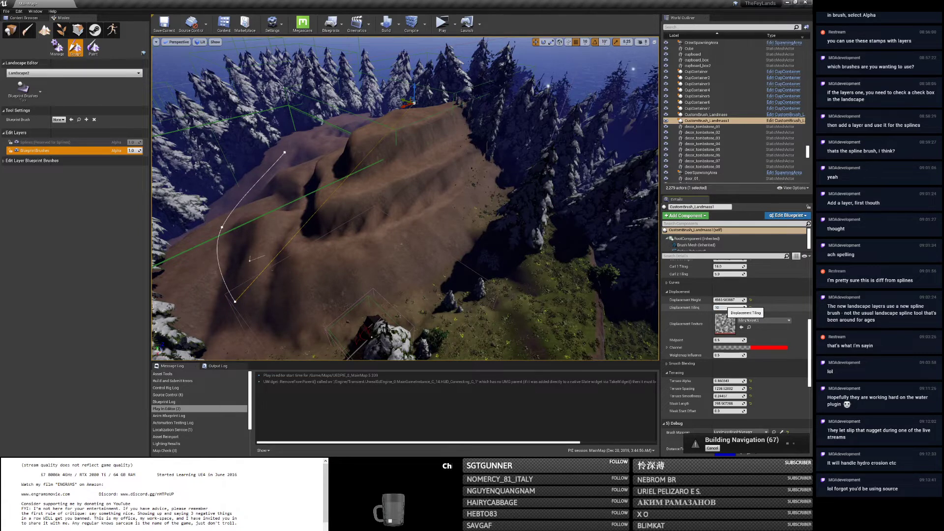
Confirm the brush's Displacement Tiling, and try Displacement Height values of 500, 1000, 10000 and 4000.
key(Return)
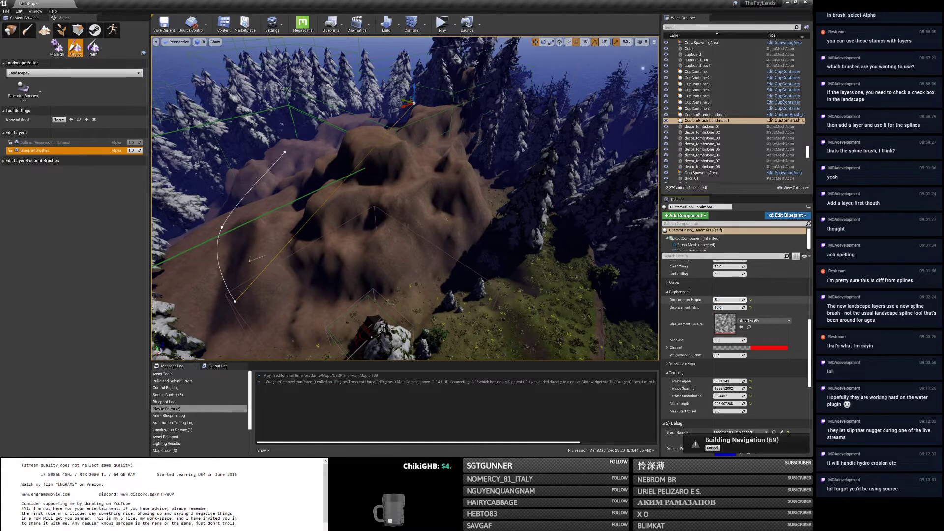
text(500)
key(Return)
text(1000.0)
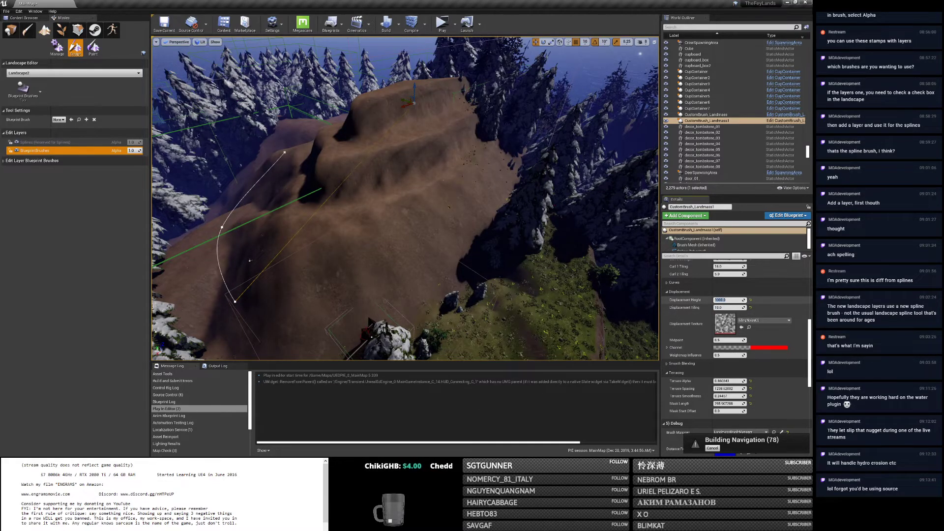
text(10000)
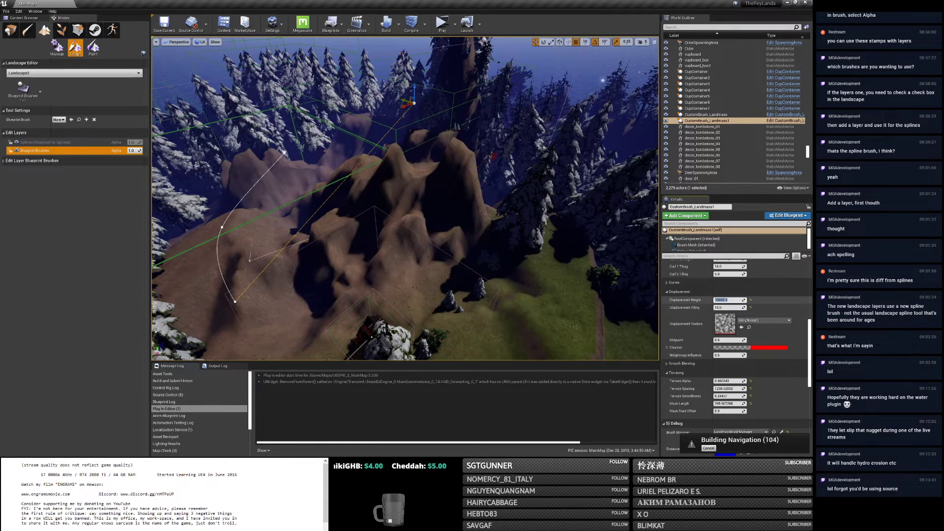
text(4000)
key(Return)
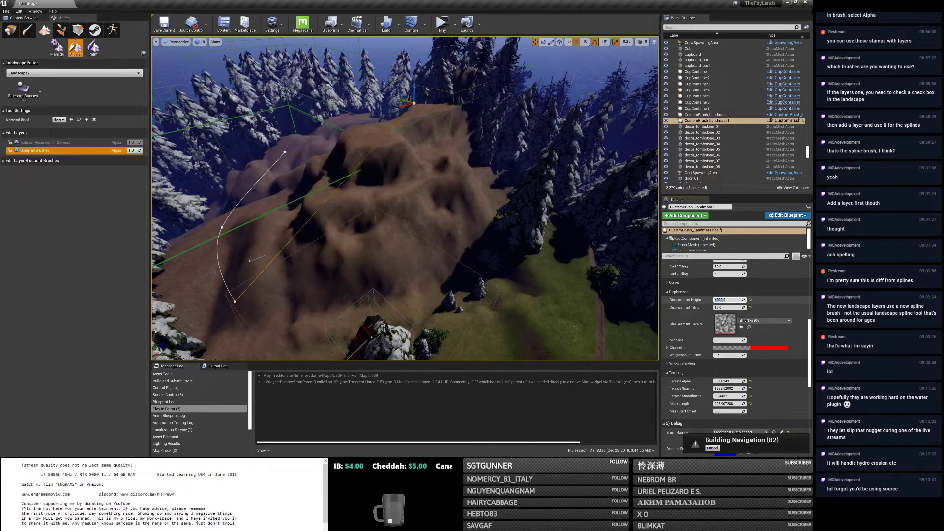
Try a Displacement Height of 6000 on the brush, and reduce the height to 1000.
text(500)
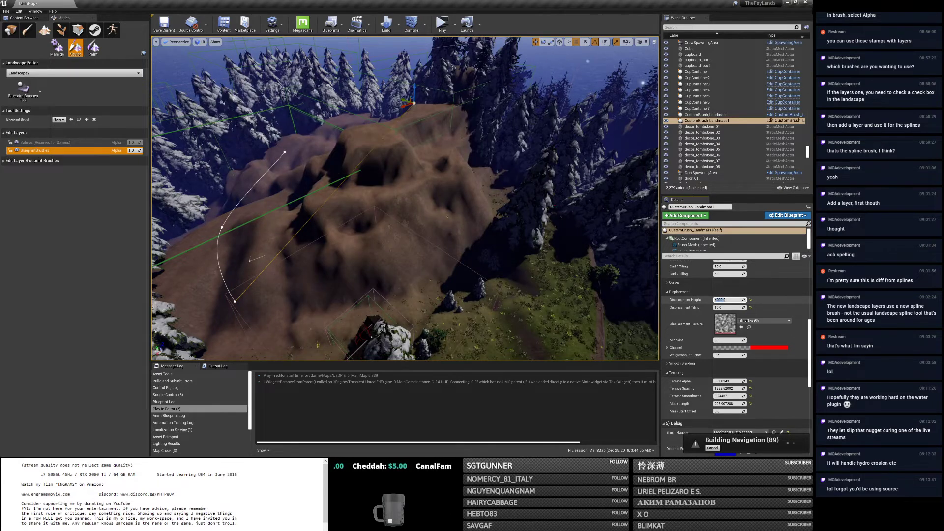
text(6000)
key(Return)
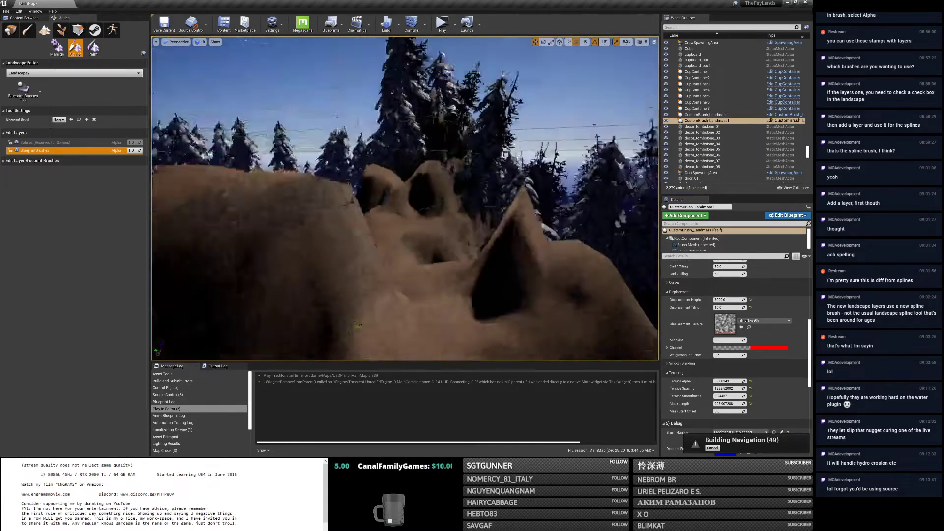
text(1000)
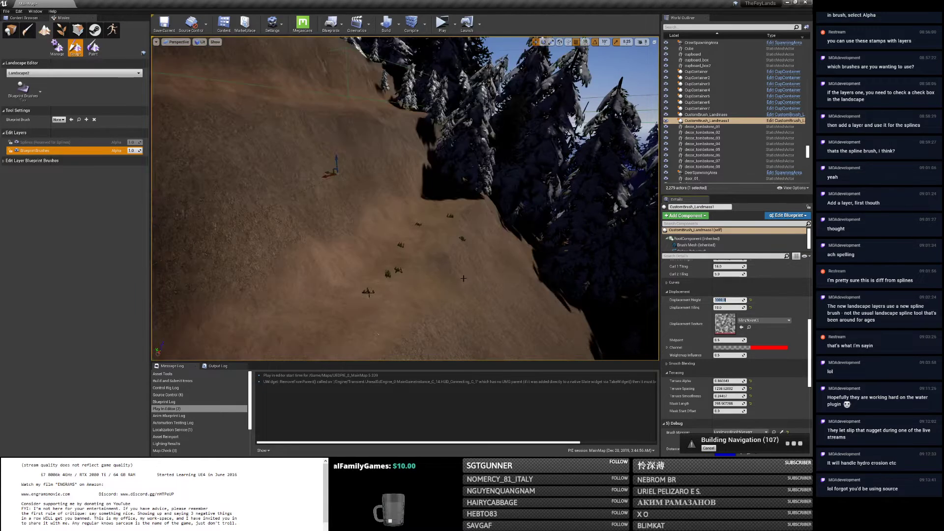
right_drag(405, 198, 363, 182)
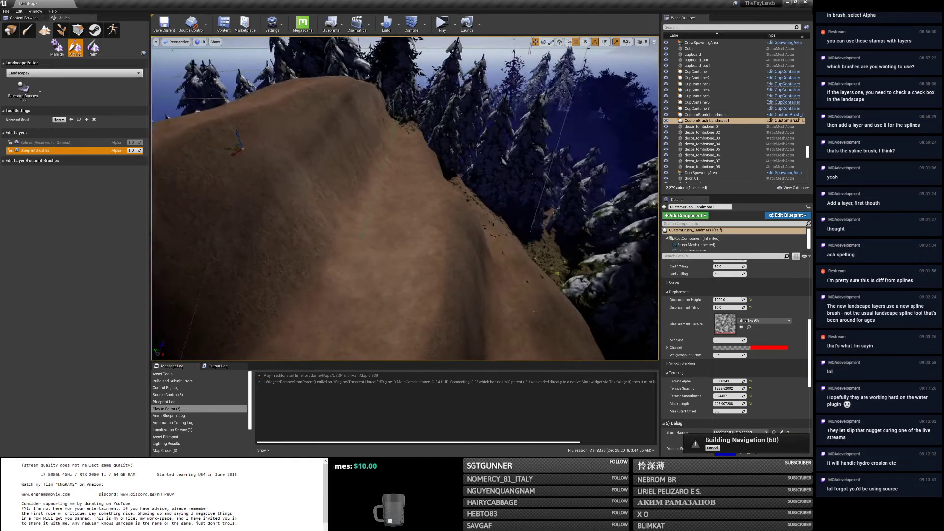
Expand the brush's Smooth Blending settings, and set the Inner Smooth Threshold to about 0.79 and the Outer Smooth Threshold to about 0.4.
scroll(751, 333, down, 2)
click(694, 333)
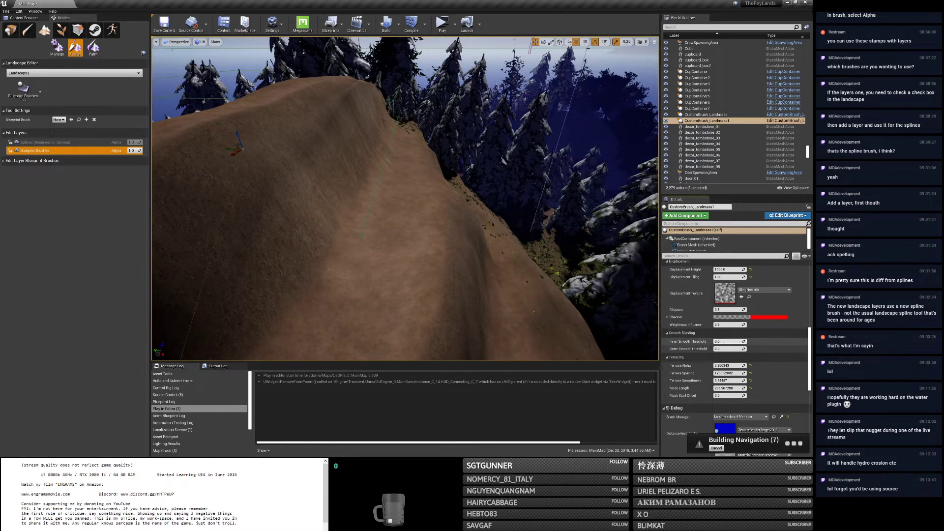
drag(722, 341, 743, 342)
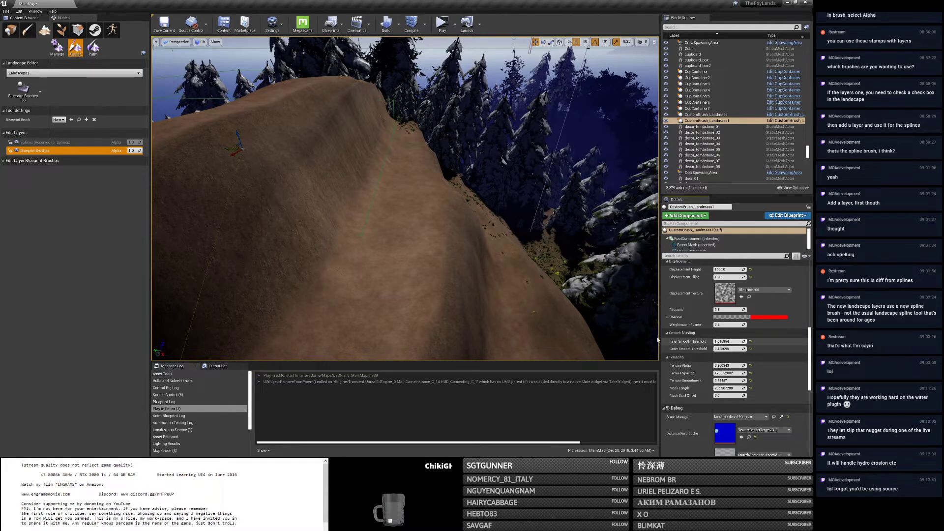
drag(740, 341, 725, 341)
key(w)
right_drag(555, 246, 627, 234)
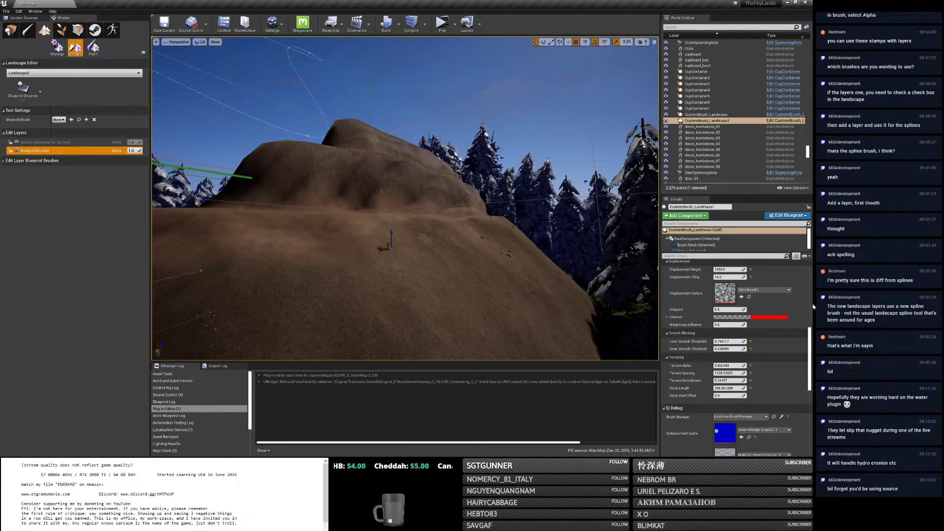
Switch to the Epic Games Launcher, look up the Test425 project in the library, and return to the Unreal Editor.
key(alt+Tab)
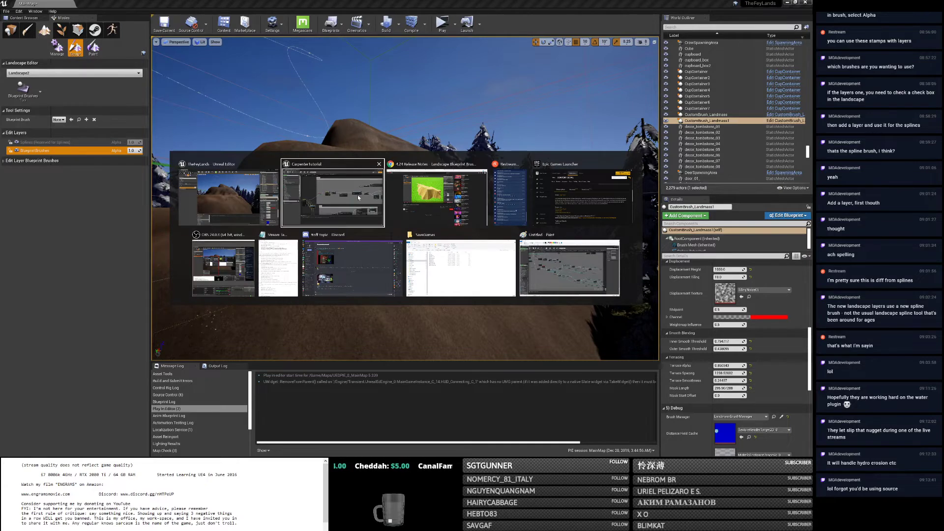
click(583, 190)
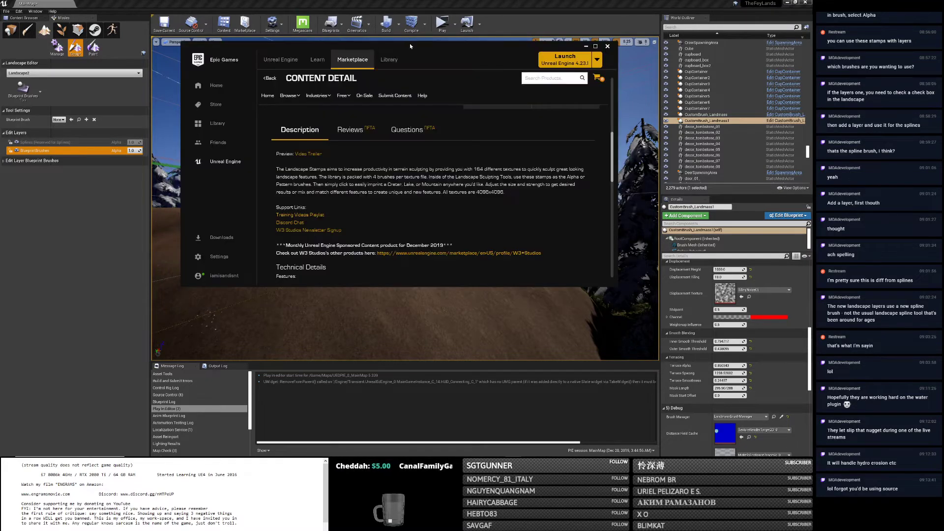
click(393, 59)
scroll(556, 172, down, 3)
click(568, 171)
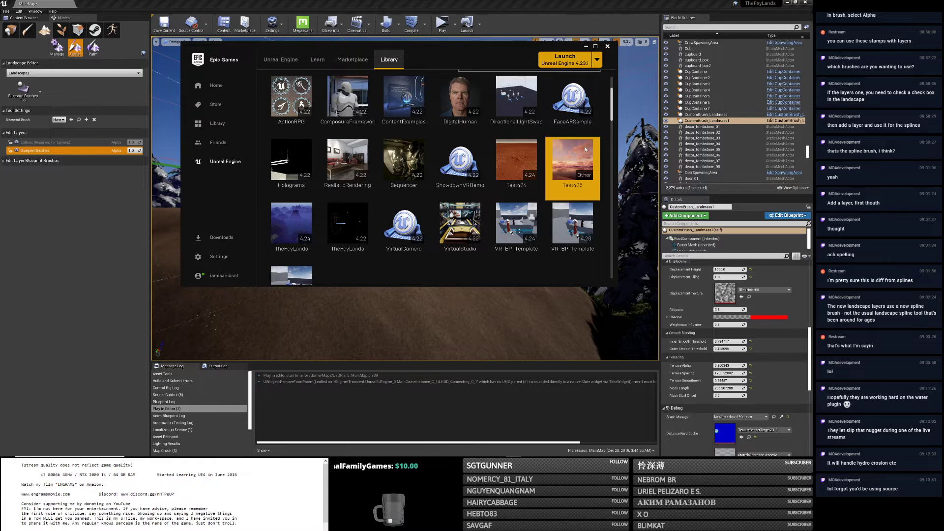
click(579, 24)
Move the lower end point of the brush's curved spline on the hillside.
right_drag(483, 156, 418, 238)
key(w)
key(w)
key(s)
key(s)
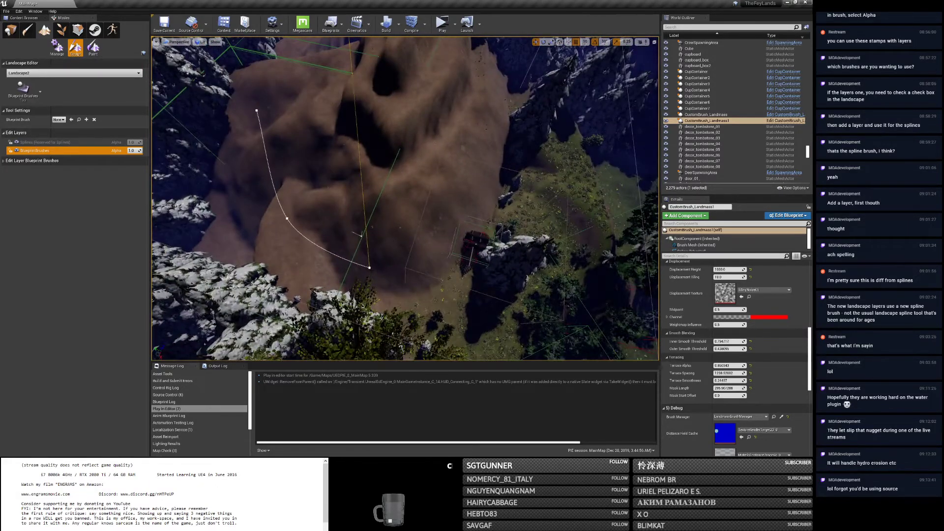
mouse_move(364, 270)
mouse_down()
mouse_move(315, 208)
mouse_move(346, 235)
mouse_up()
right_drag(345, 235, 423, 245)
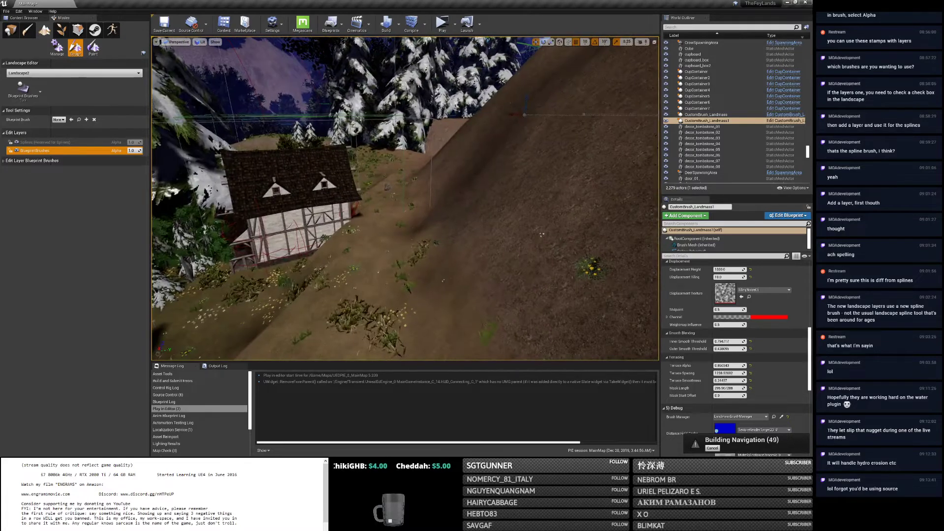
Select the landscape, and examine the reshaped hill from beside the house, from above and from the surrounding forest.
right_click(461, 229)
click(451, 219)
right_drag(451, 219, 541, 235)
right_drag(398, 218, 491, 209)
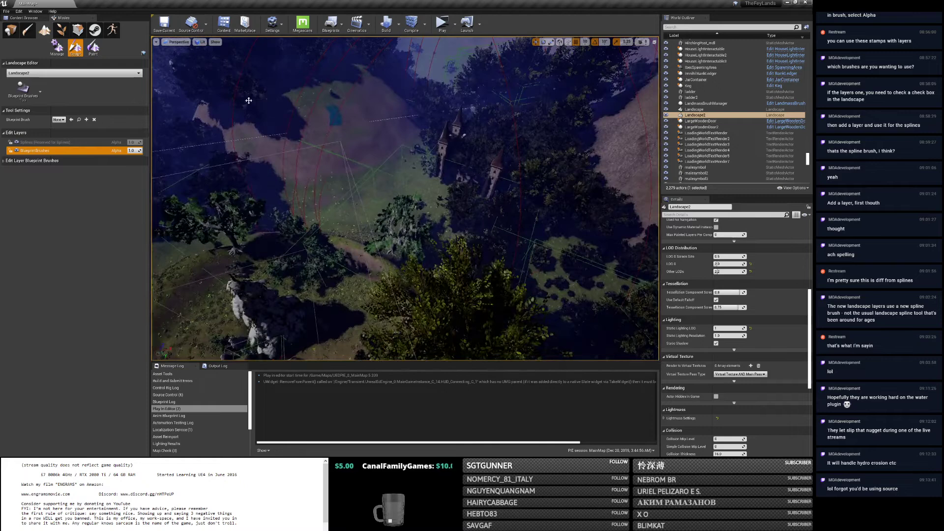
mouse_move(313, 129)
right_down()
mouse_move(286, 125)
mouse_move(315, 100)
mouse_move(340, 114)
mouse_move(330, 126)
right_up()
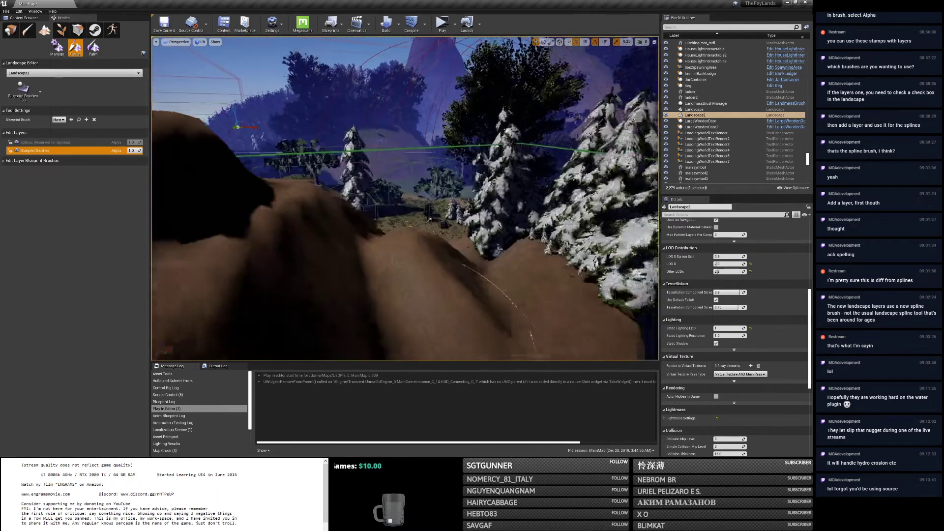
right_drag(330, 126, 332, 123)
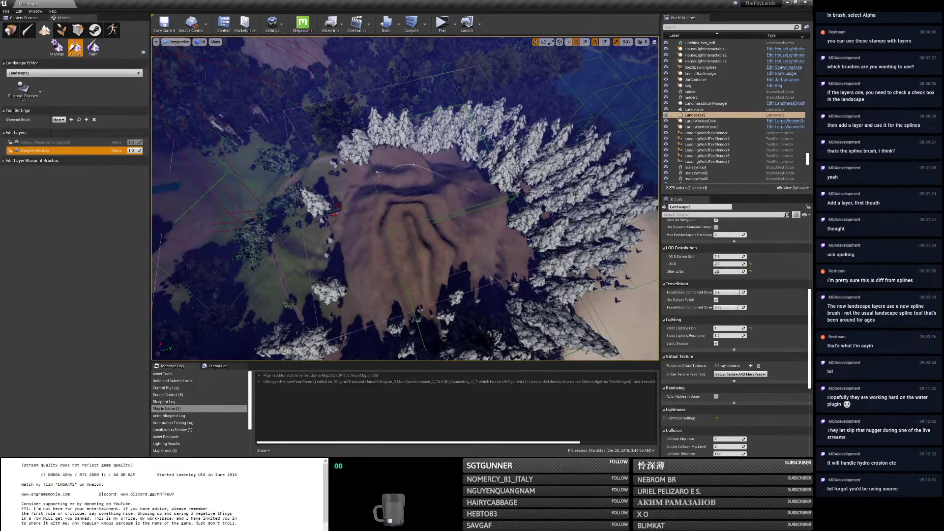
scroll(293, 261, up, 2)
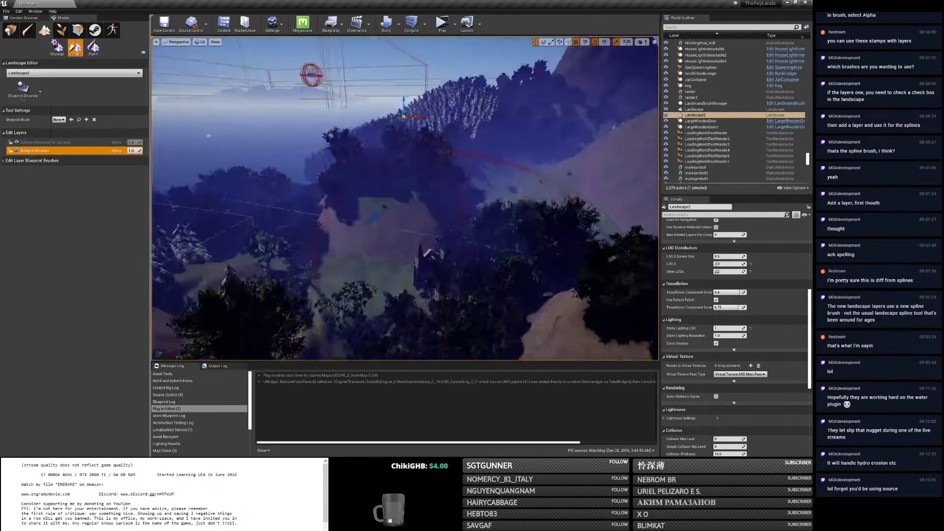
right_drag(404, 197, 423, 231)
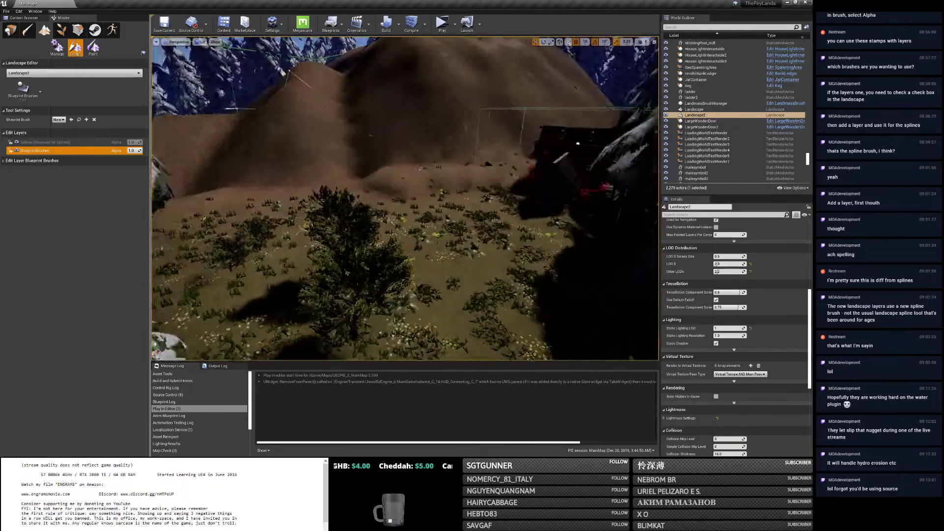
right_drag(422, 231, 474, 234)
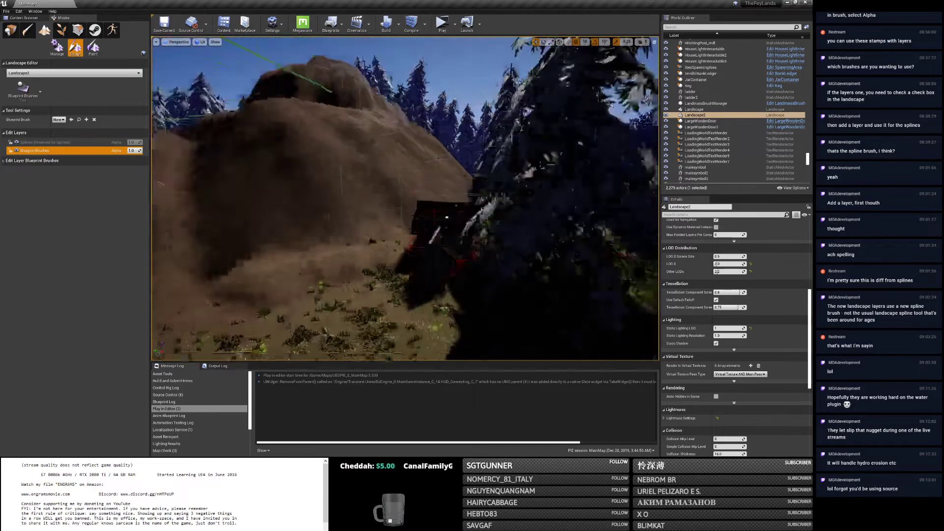
right_drag(474, 235, 474, 235)
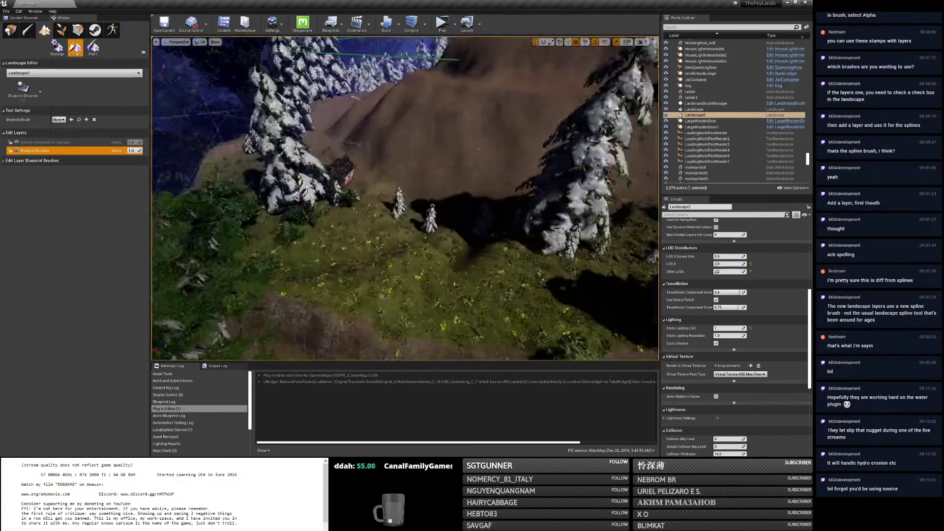
right_drag(474, 235, 474, 235)
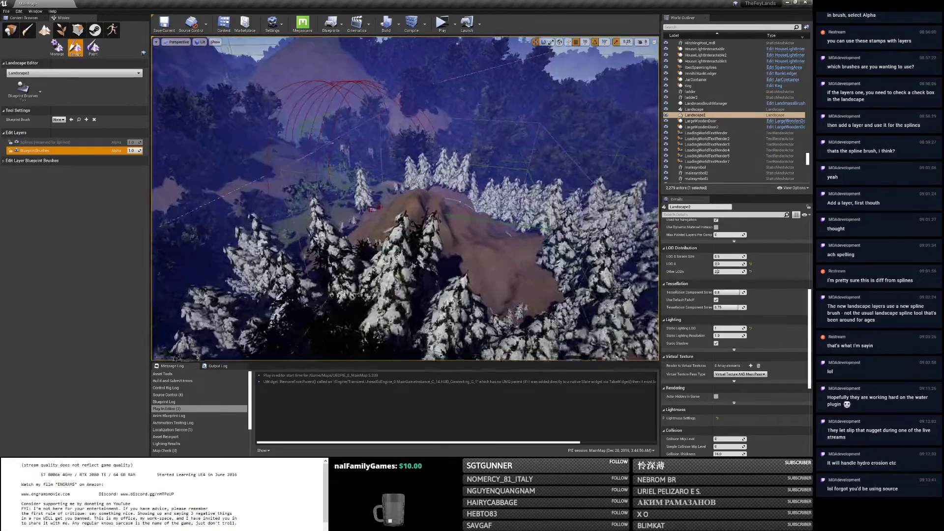
right_drag(474, 235, 474, 235)
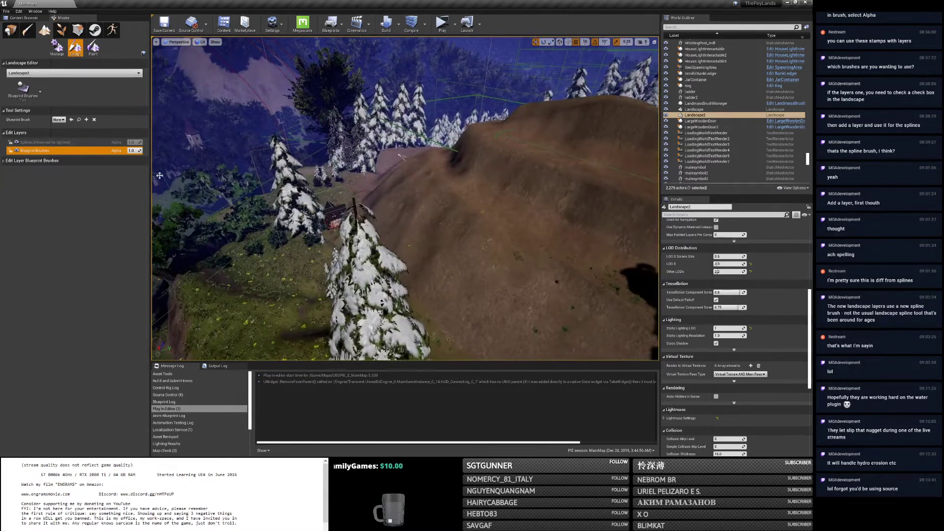
Check the list of available landscape sculpting tools, and examine the boulder, the foliage and the bare hillside up close.
click(39, 98)
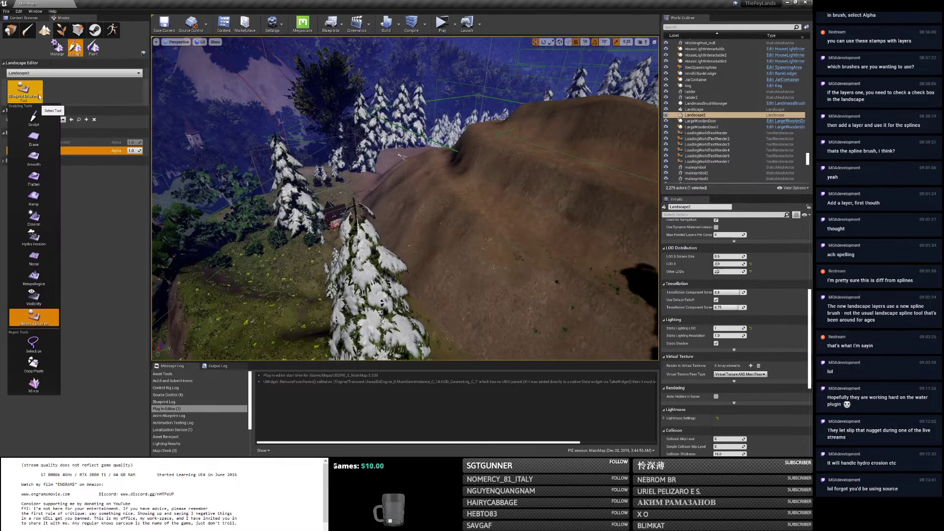
click(39, 97)
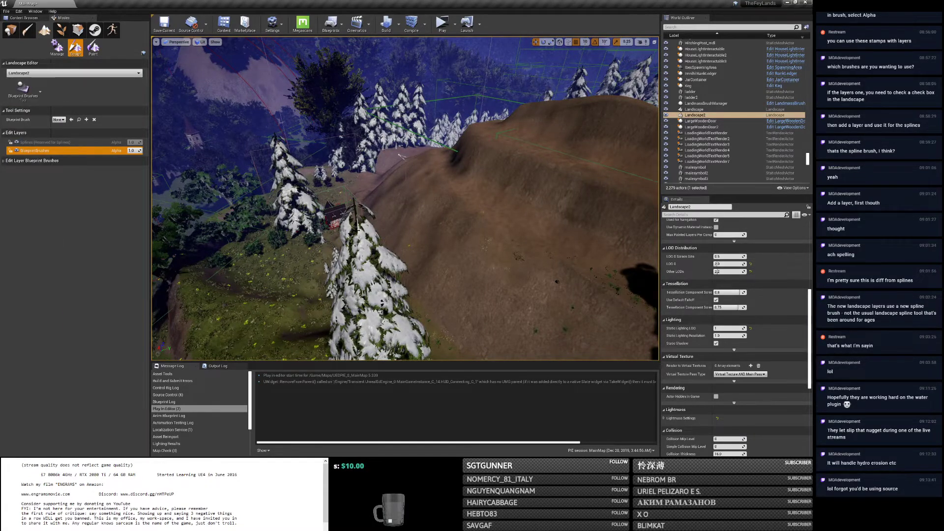
right_drag(427, 231, 397, 236)
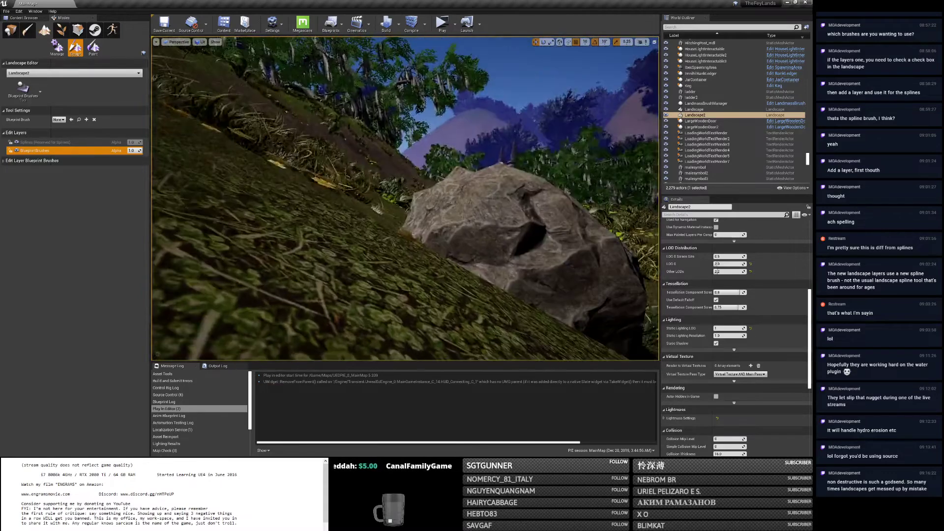
right_drag(397, 236, 353, 222)
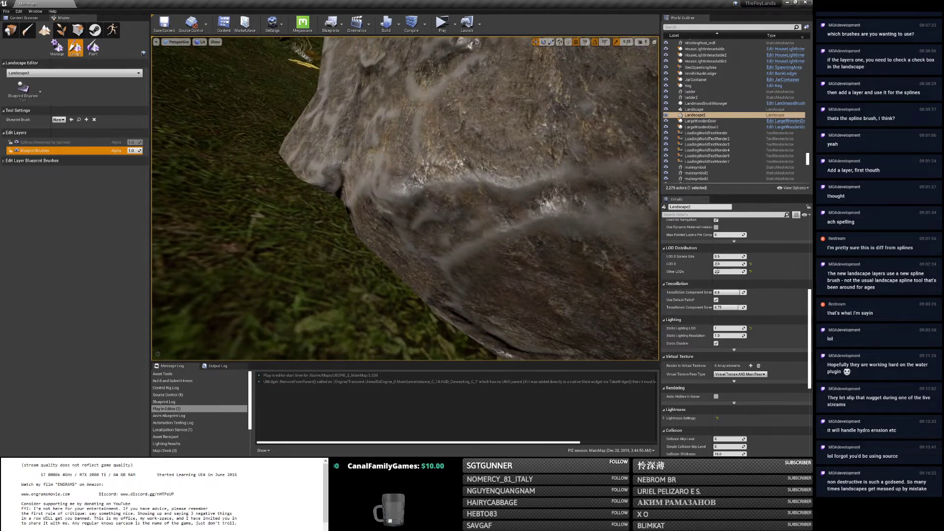
mouse_move(353, 222)
right_down()
mouse_move(344, 220)
mouse_move(354, 220)
right_up()
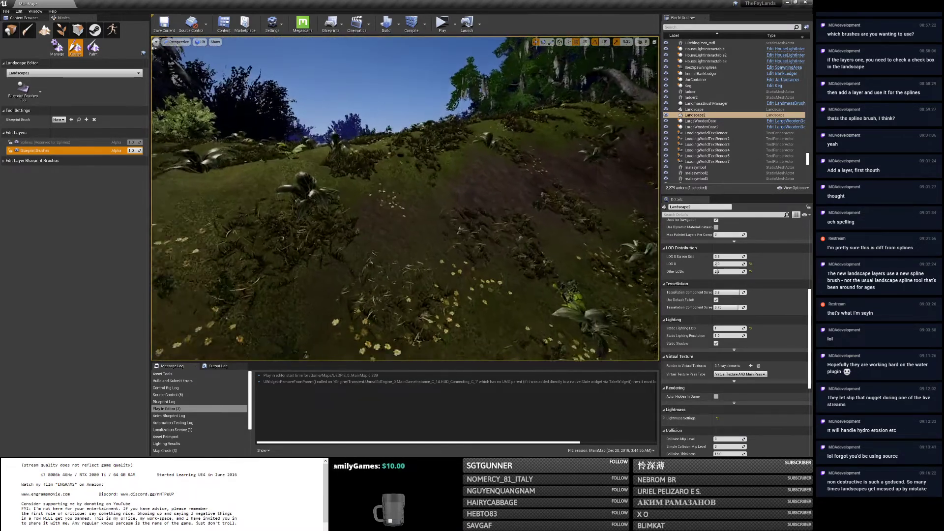
right_drag(354, 219, 353, 219)
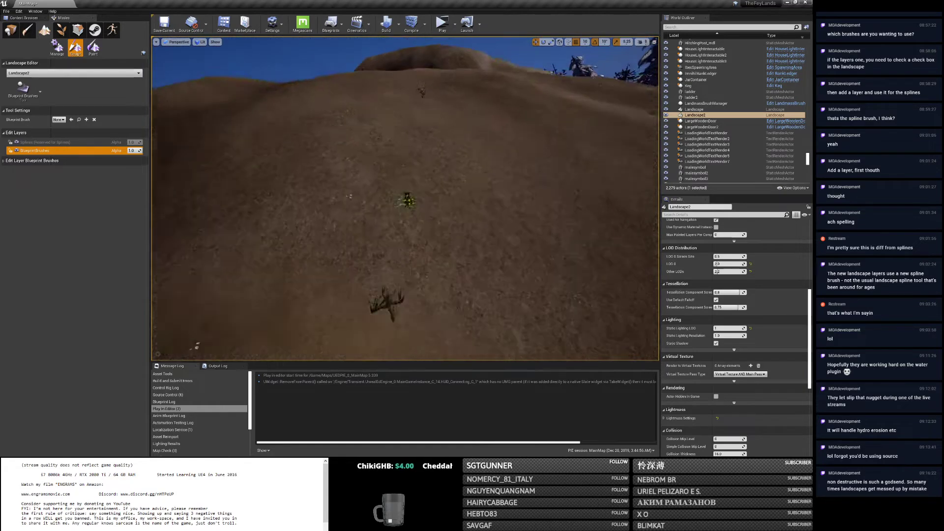
key(s)
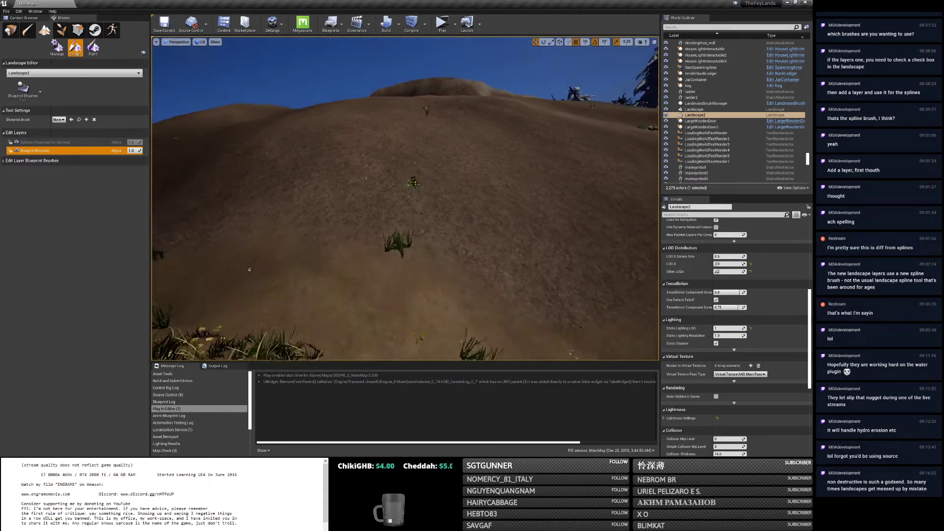
key(w)
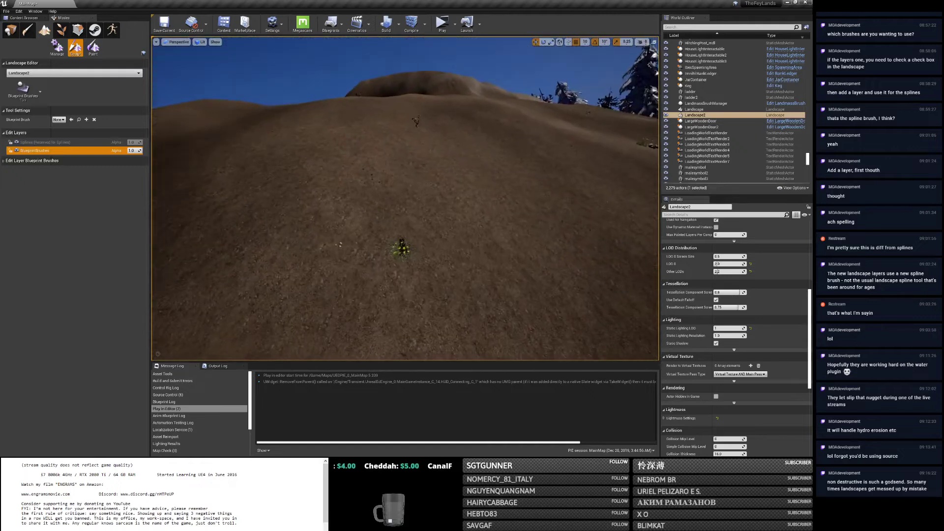
right_drag(405, 198, 255, 206)
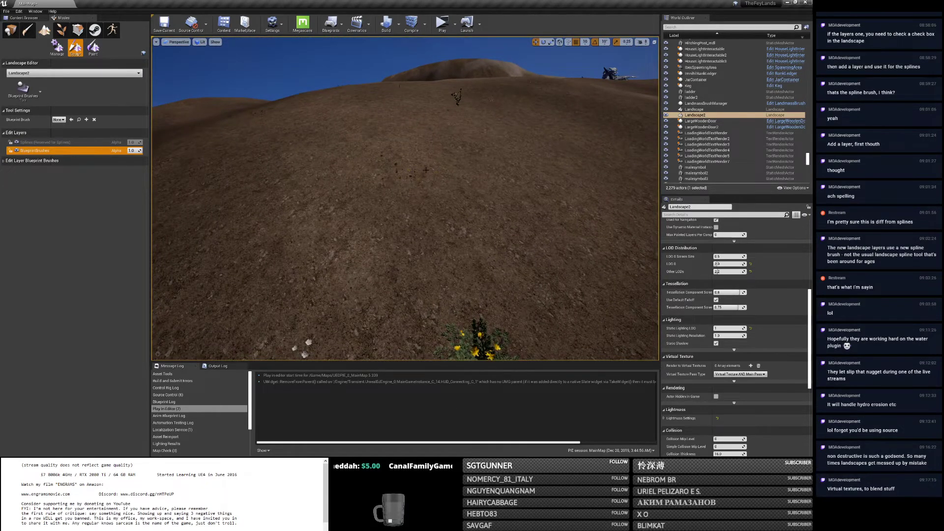
right_drag(405, 199, 448, 158)
right_drag(297, 127, 380, 142)
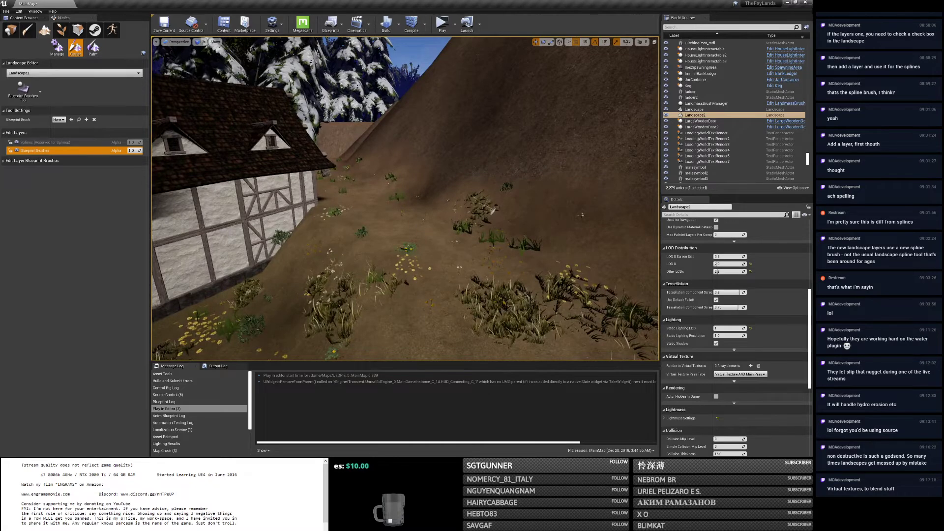
Select the landscape on the hillside in object placement mode and open its assigned landscape material for editing.
right_drag(381, 143, 294, 145)
right_drag(373, 196, 334, 194)
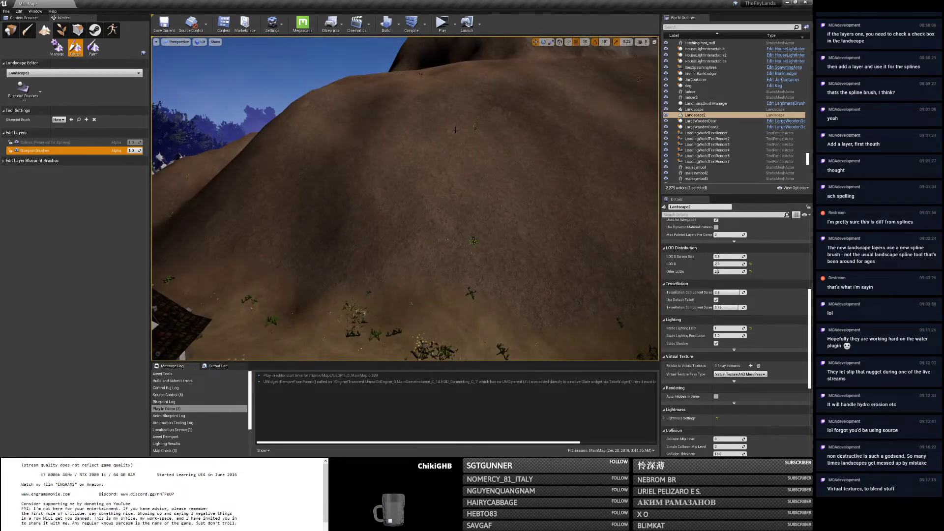
click(11, 30)
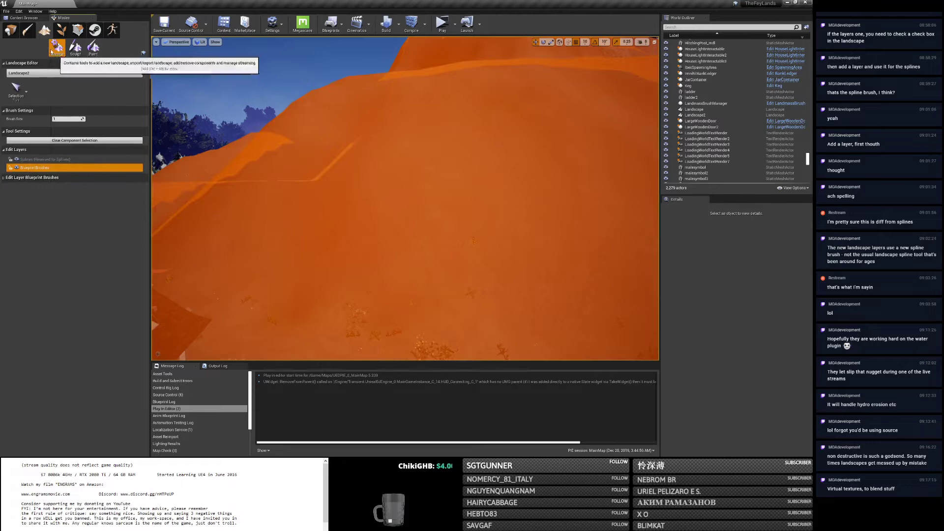
key(Escape)
click(308, 130)
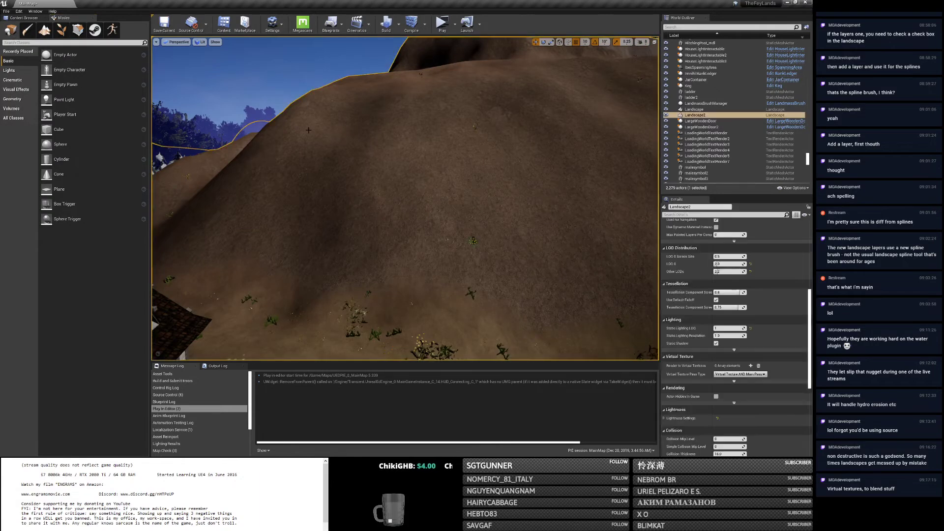
scroll(785, 288, up, 7)
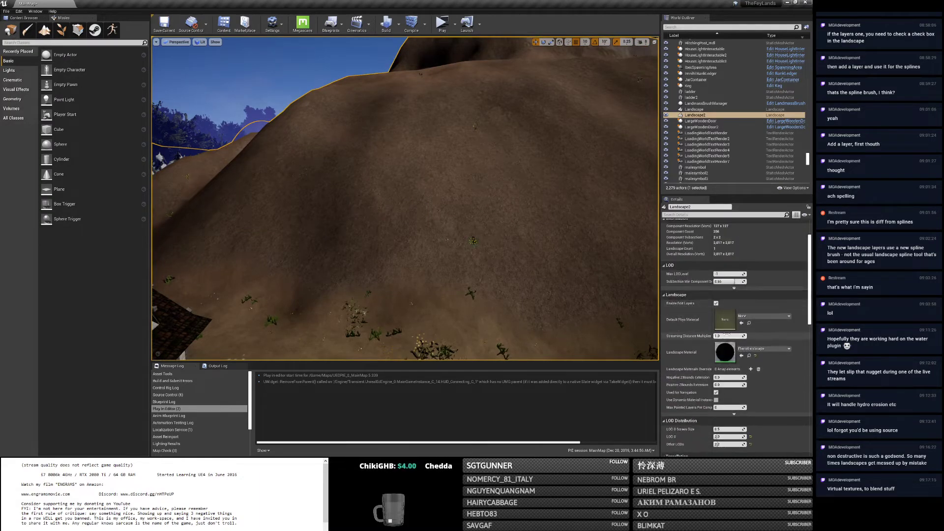
double_click(719, 353)
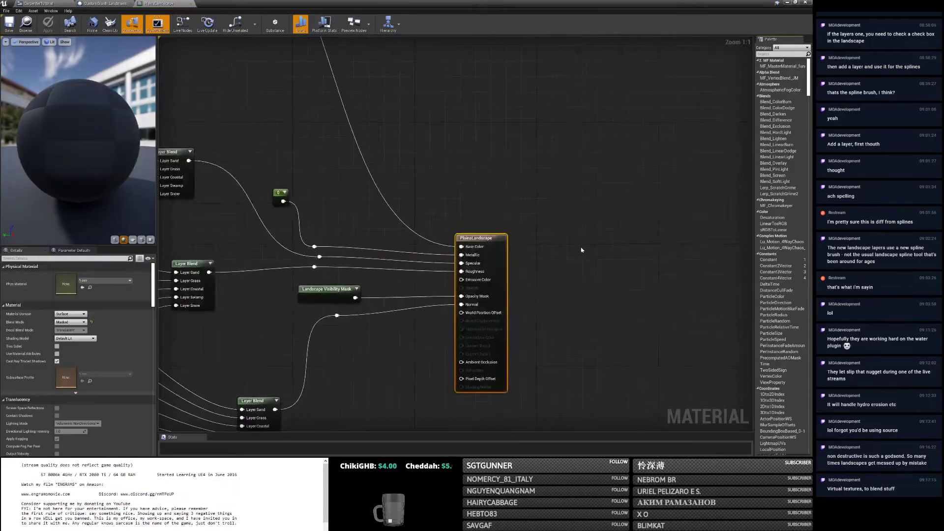
Open the MF_Sand material function and examine its node network, including the color hue, wetness and landscape normal nodes.
right_drag(308, 152, 336, 205)
scroll(336, 204, up, 8)
click(345, 127)
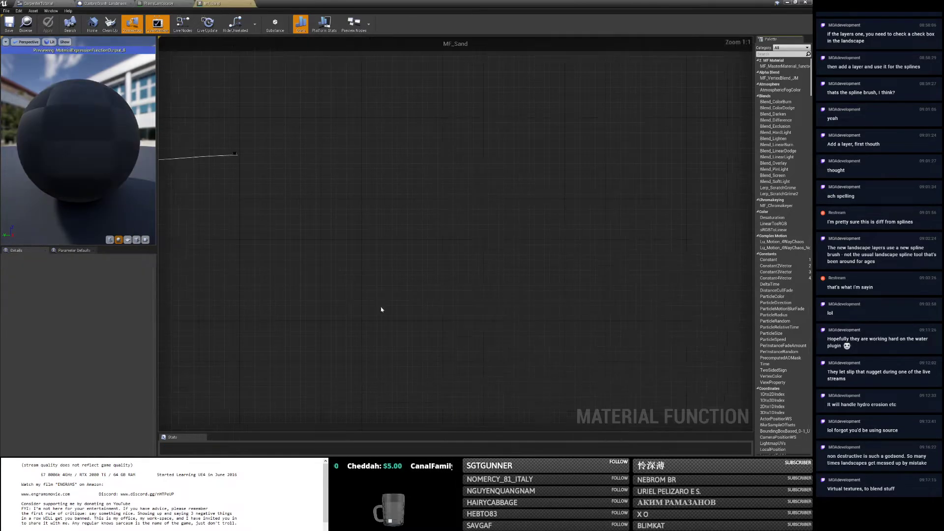
scroll(540, 245, down, 5)
right_drag(379, 241, 551, 276)
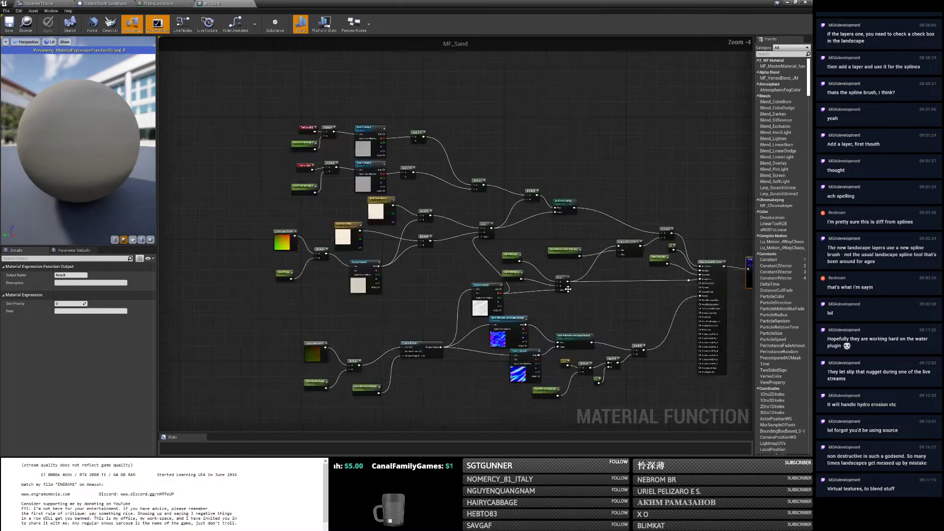
scroll(474, 303, up, 5)
right_drag(488, 308, 716, 253)
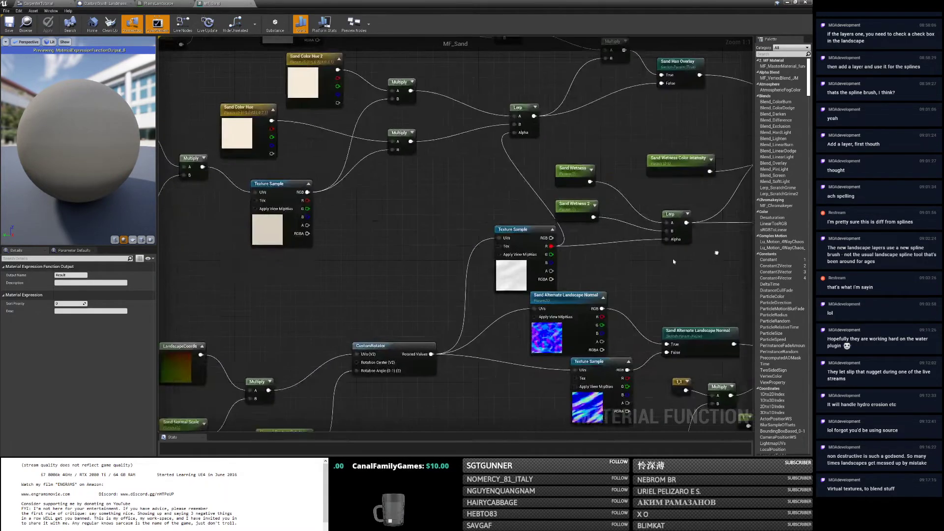
scroll(618, 259, down, 4)
drag(557, 345, 598, 294)
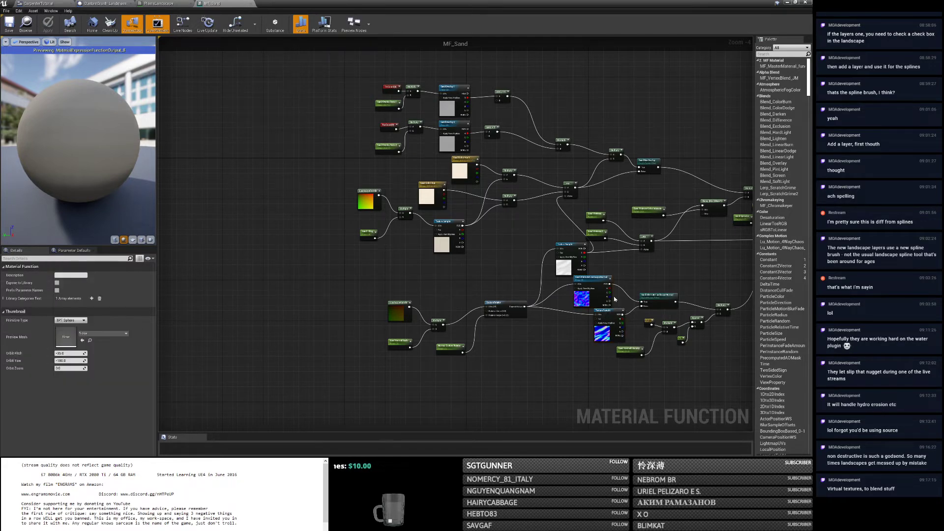
Check the sampler source and sampler type options of the Sand Alternate Landscape Normal texture node, keeping Shared: Wrap and Normal.
click(587, 290)
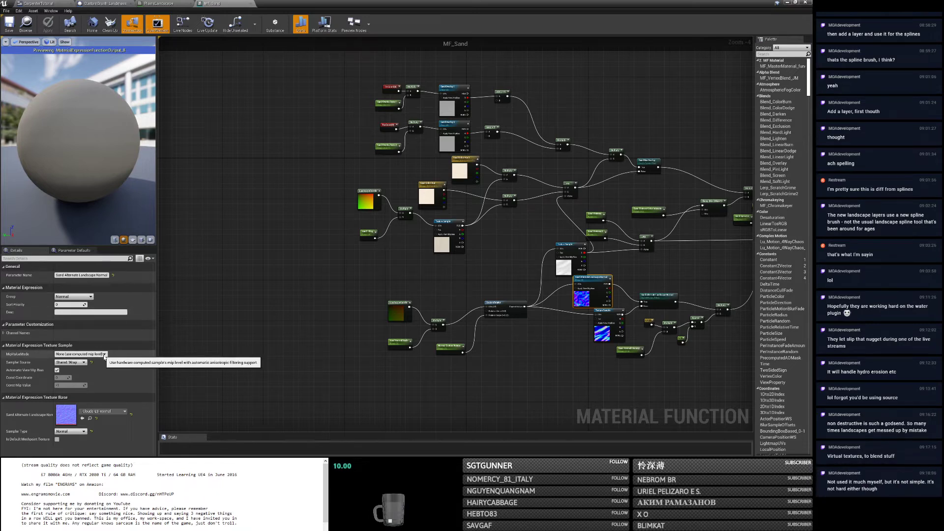
click(73, 362)
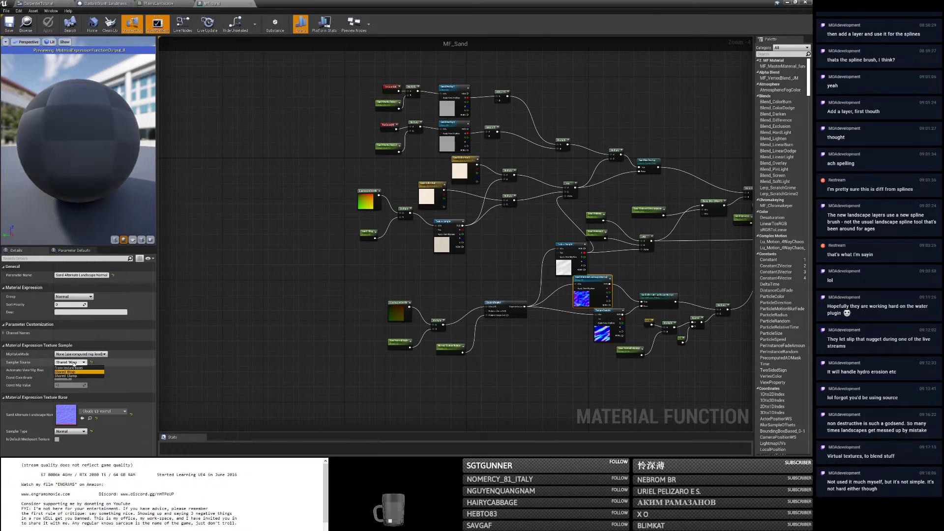
click(74, 372)
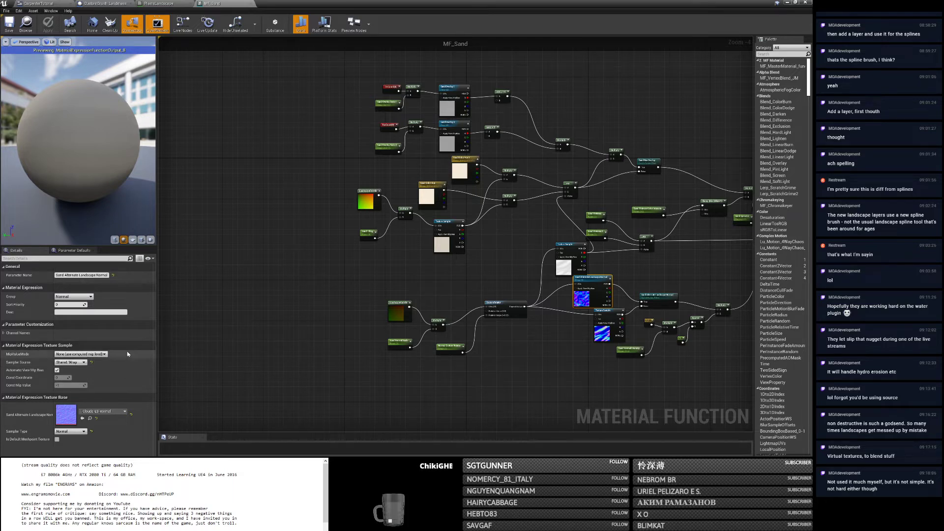
click(77, 431)
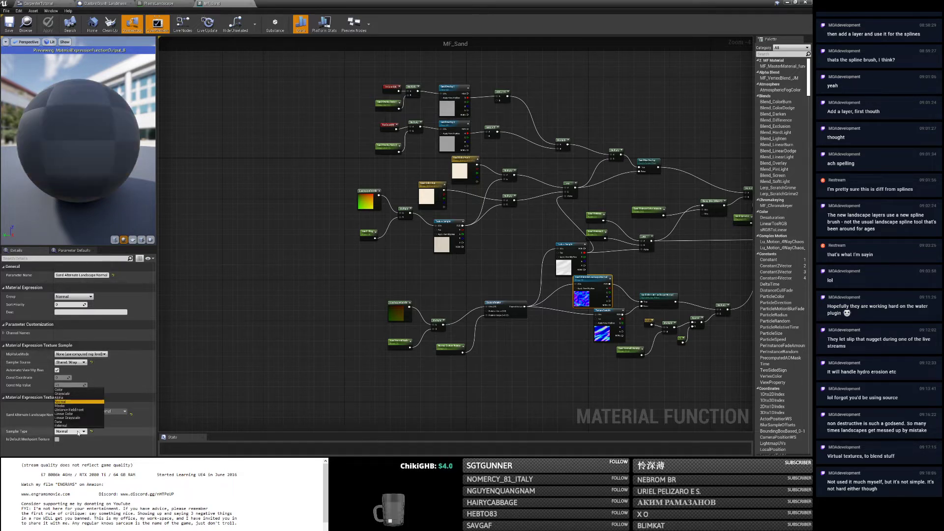
click(62, 402)
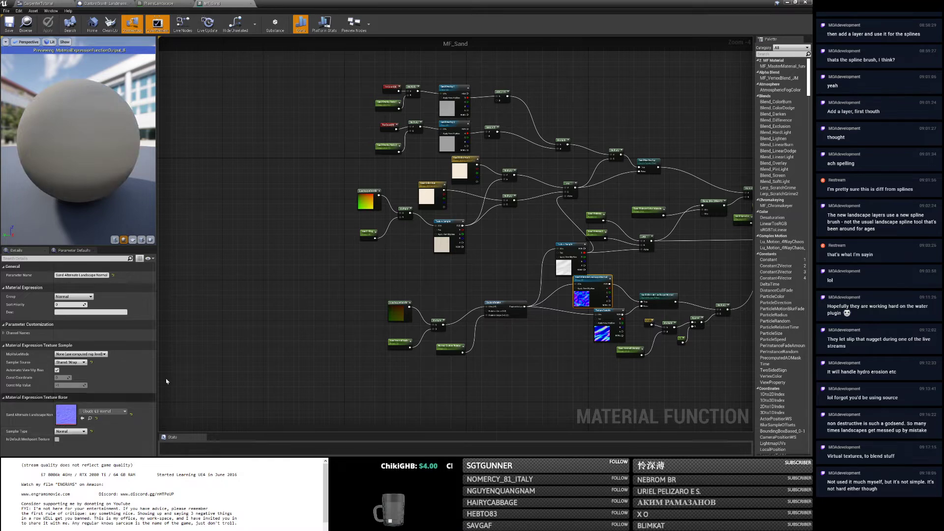
click(244, 331)
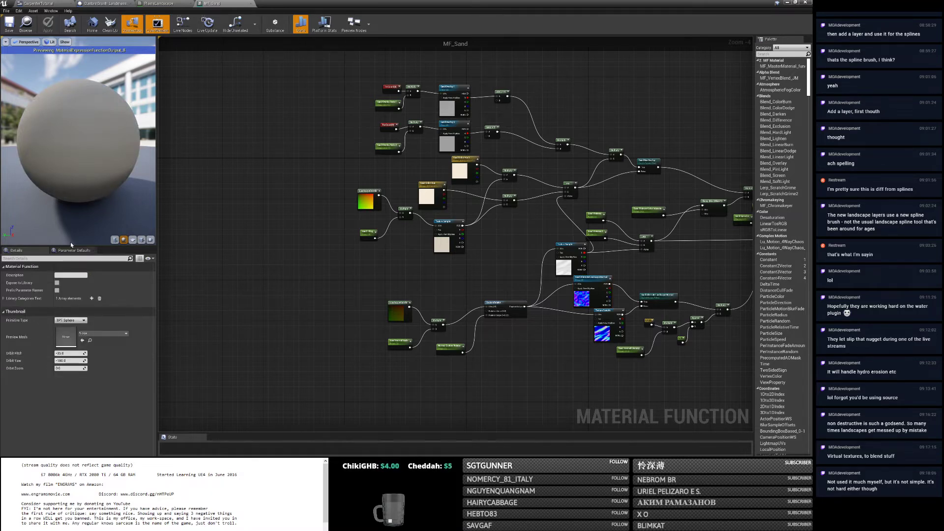
Inspect the Result output node of MF_Sand and the material attributes node feeding it.
key(Home)
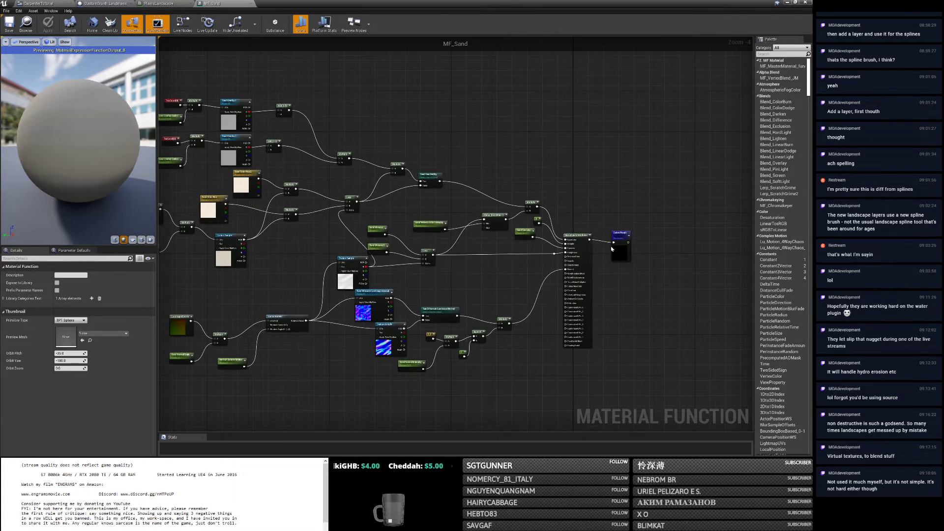
click(613, 249)
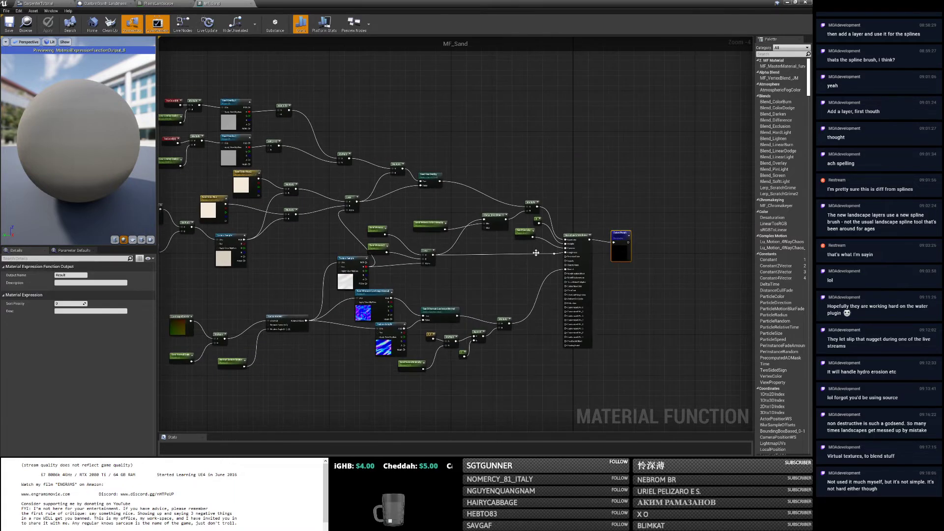
click(589, 257)
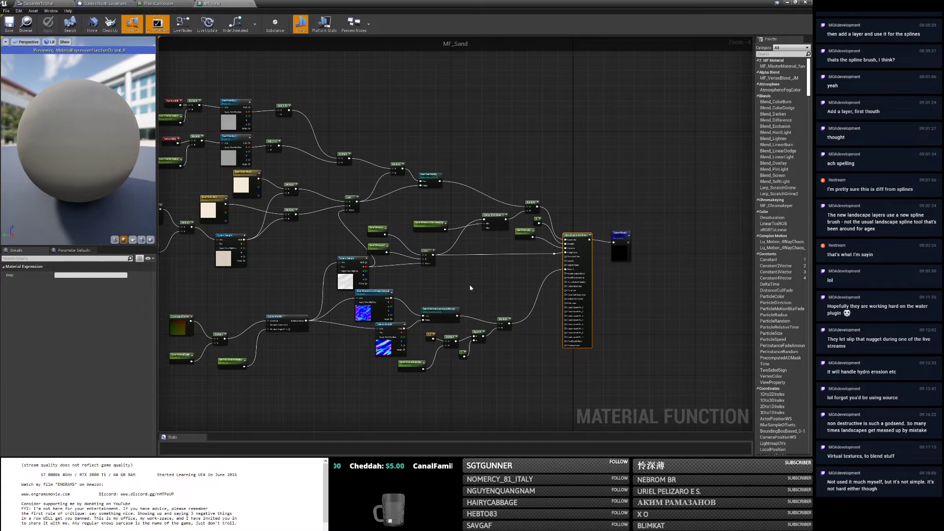
Close the MF_Sand function and the landscape material, and return to the level viewport.
click(252, 4)
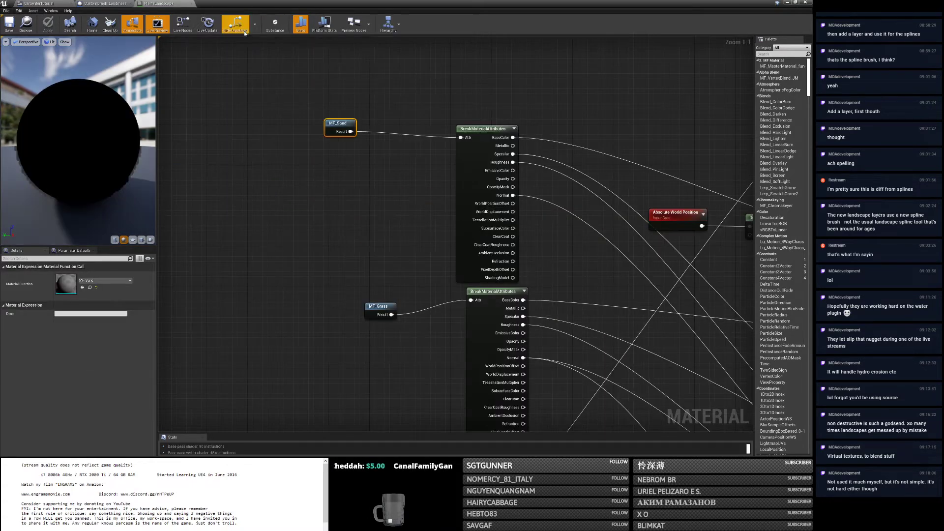
click(191, 4)
key(alt+Tab)
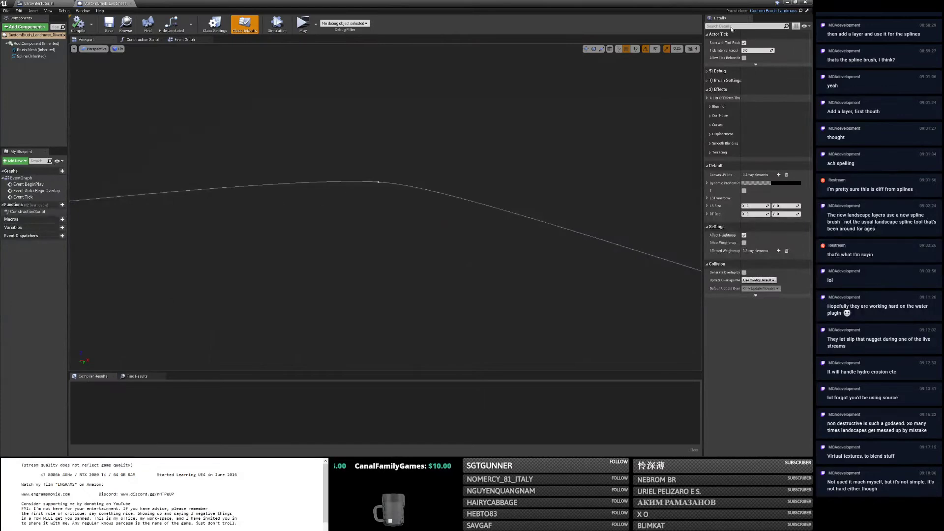
click(786, 3)
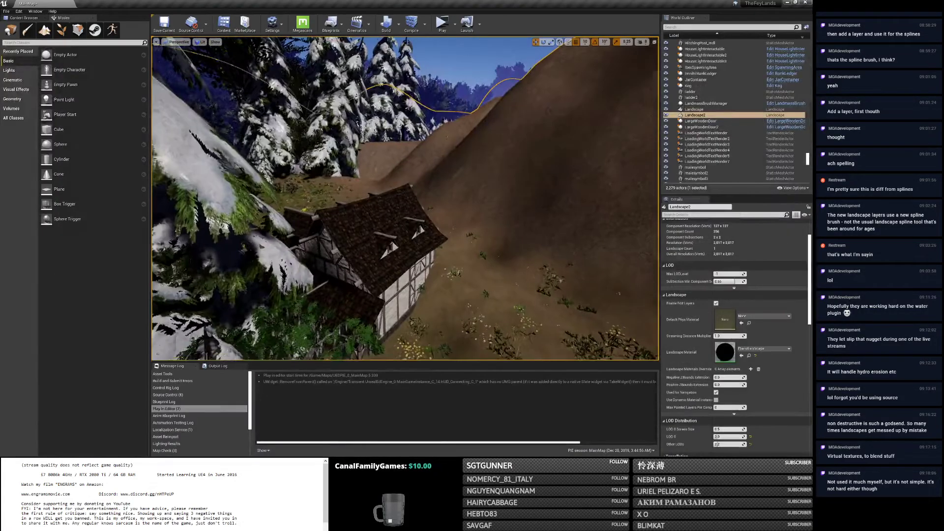
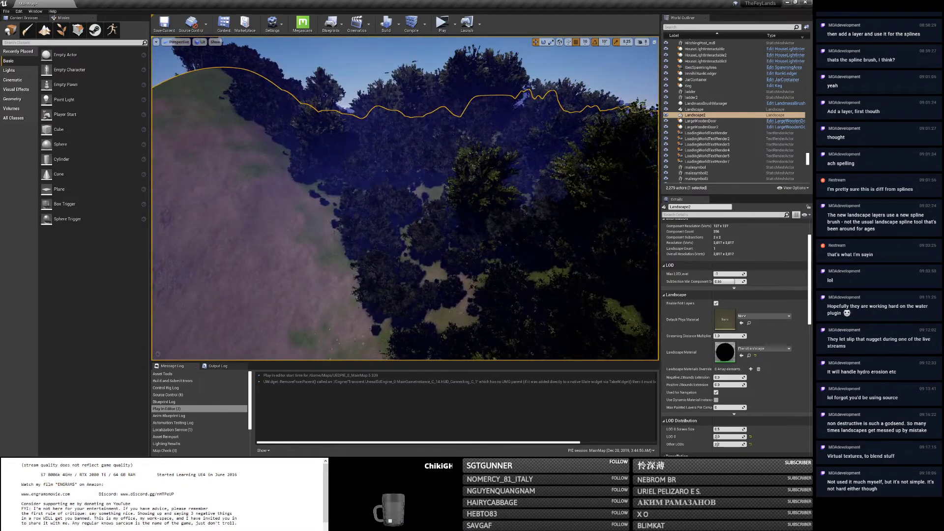
View the reshaped hill from high above and bring up the edit layer's list of blueprint brushes in landscape sculpting.
mouse_move(404, 198)
right_down()
mouse_move(404, 170)
mouse_move(405, 186)
mouse_move(432, 184)
mouse_move(419, 197)
right_up()
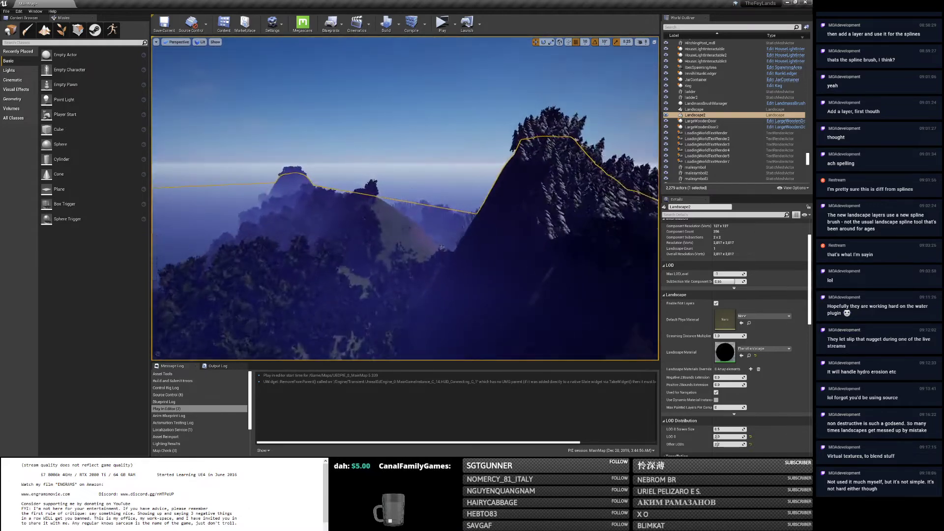
right_drag(419, 197, 417, 199)
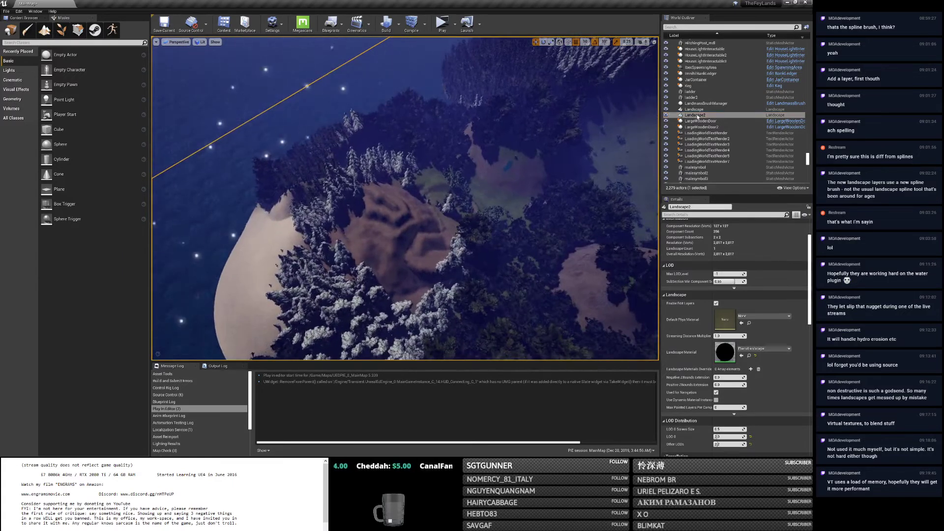
click(44, 31)
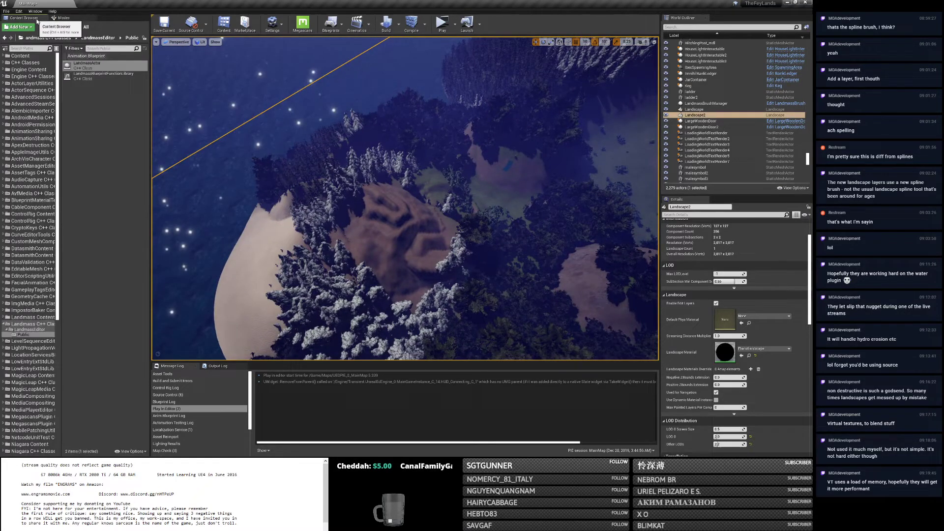
click(10, 29)
click(41, 33)
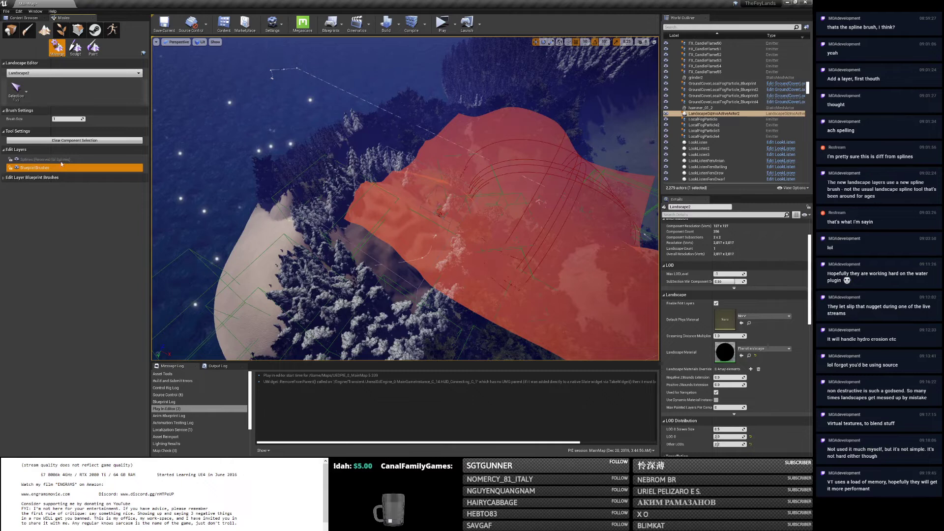
click(75, 47)
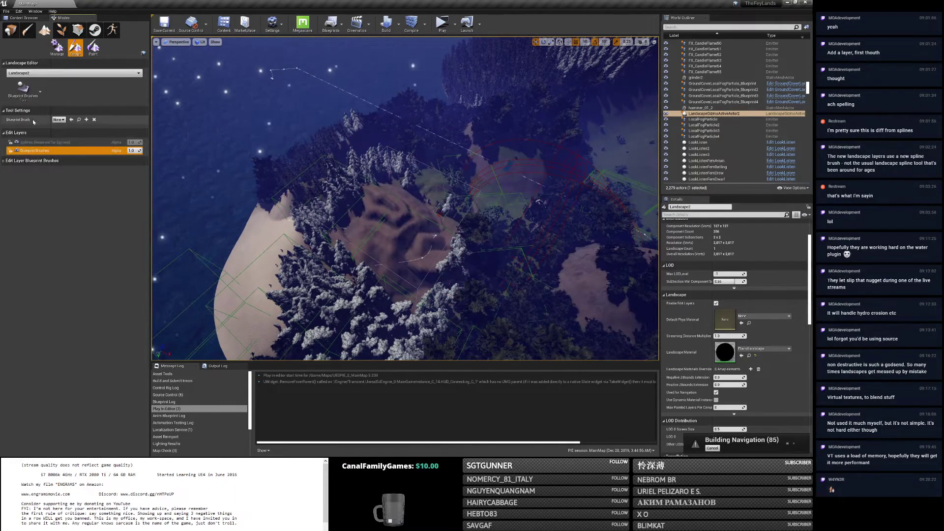
click(5, 160)
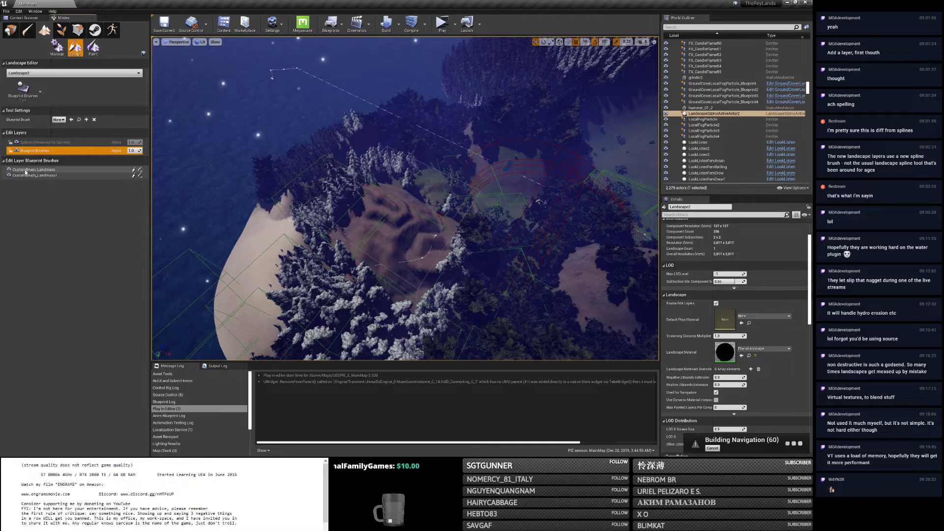
Move the CustomBrush_Landmass1 brush off the bare hill to the wooded area beside it.
click(31, 169)
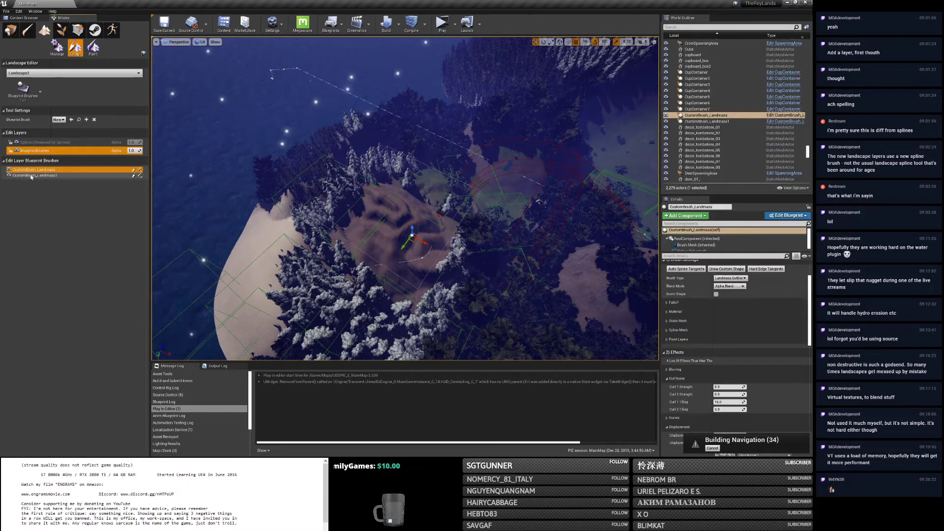
click(31, 176)
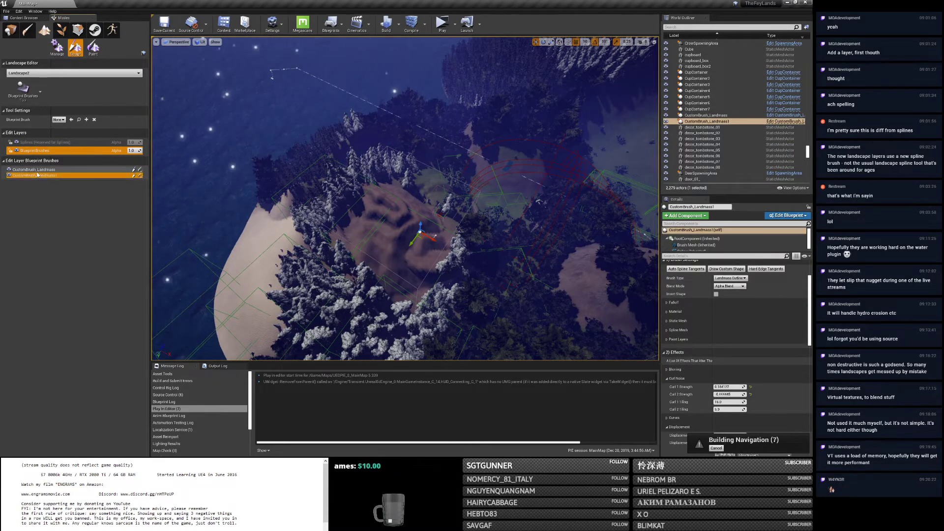
mouse_move(432, 238)
mouse_down()
mouse_move(540, 300)
mouse_move(428, 238)
mouse_move(339, 212)
mouse_move(268, 158)
mouse_move(315, 231)
mouse_move(452, 246)
mouse_move(570, 319)
mouse_move(524, 273)
mouse_move(489, 269)
mouse_move(443, 247)
mouse_move(469, 189)
mouse_move(540, 160)
mouse_up()
drag(582, 182, 541, 209)
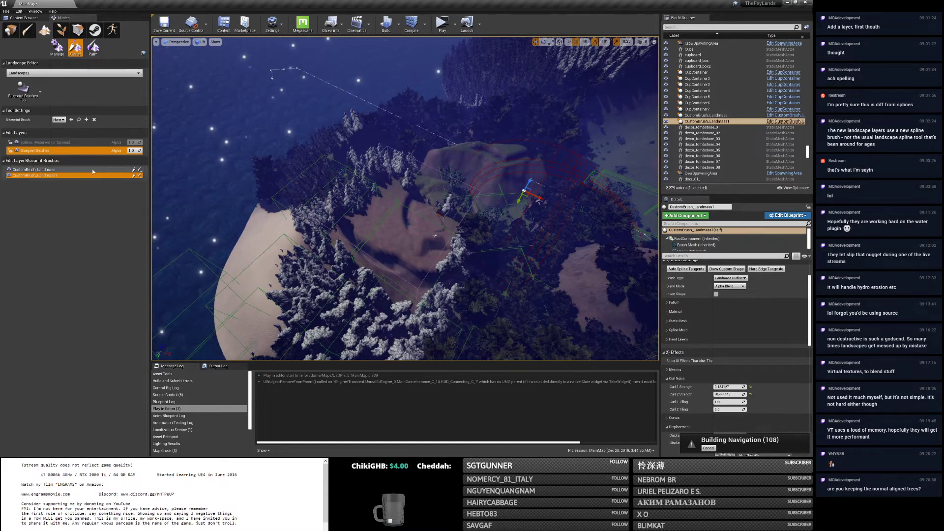
Shift the CustomBrush_Landmass brush across the bare hilltop and raise it to form a higher mound.
click(78, 169)
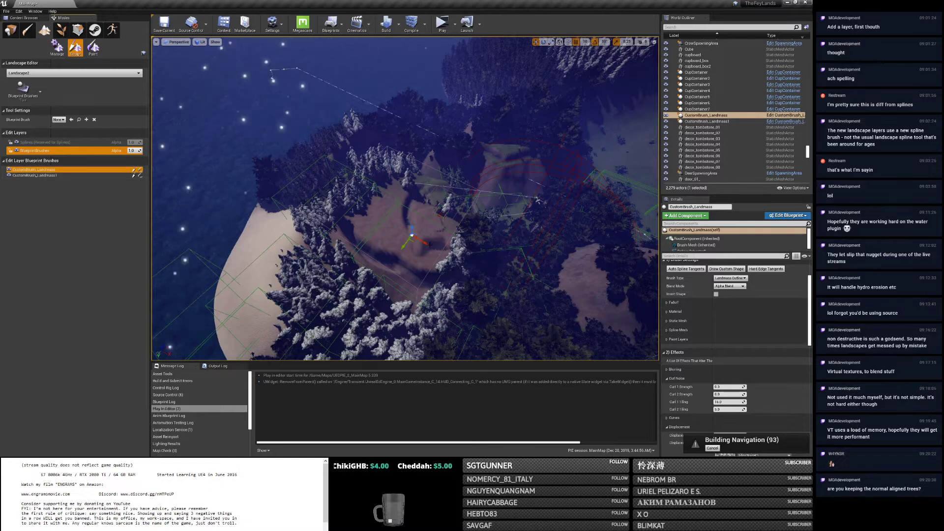
drag(412, 235, 378, 216)
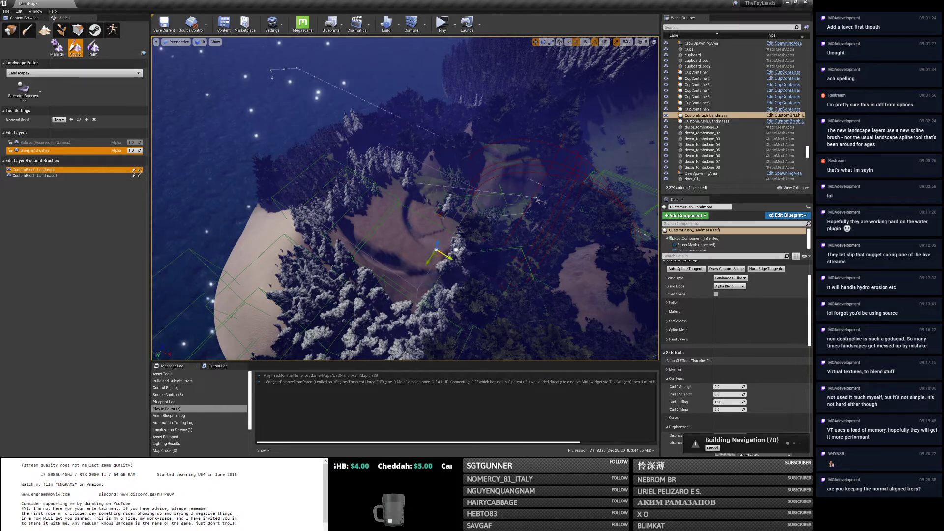
mouse_move(377, 214)
mouse_down()
mouse_move(369, 177)
mouse_move(386, 186)
mouse_up()
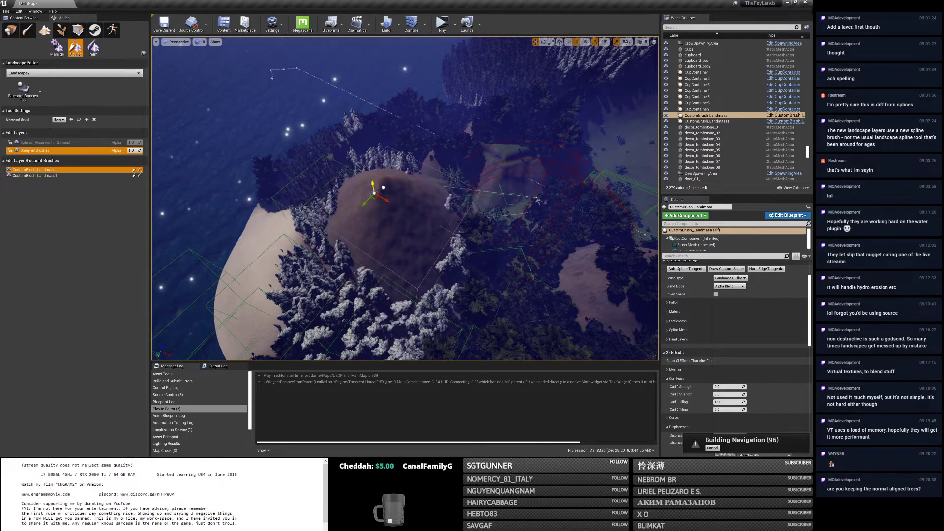
click(61, 171)
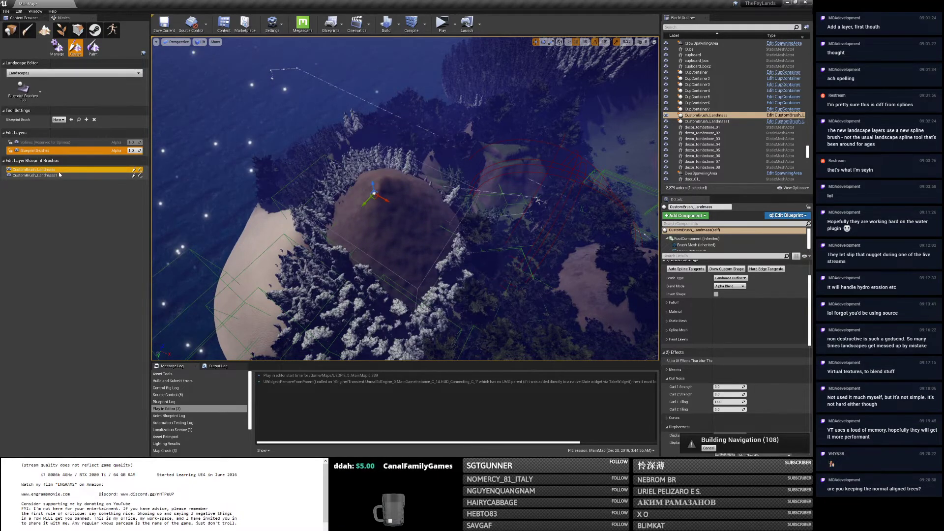
Delete the CustomBrush_Landmass brush from the bare hilltop and move CustomBrush_Landmass1 across to the adjoining wooded slope.
key(Delete)
click(448, 259)
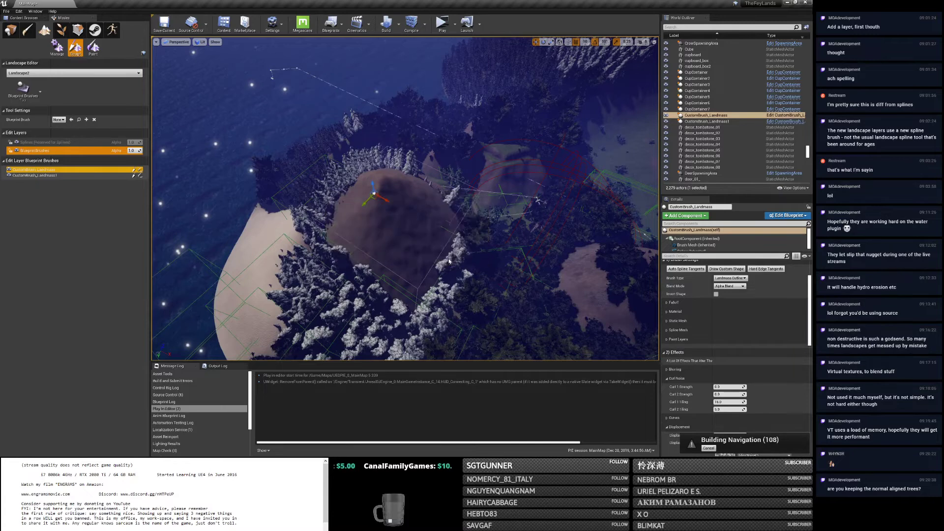
click(57, 171)
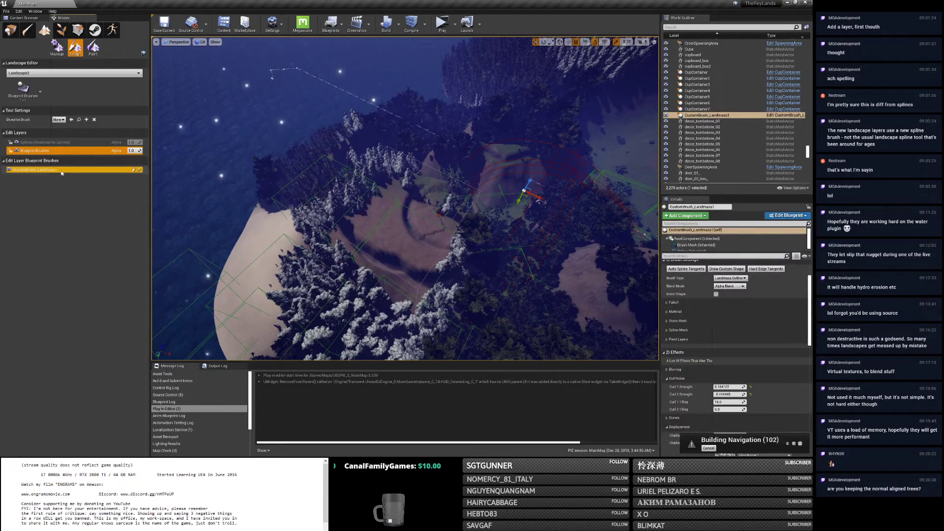
mouse_move(524, 191)
mouse_down()
mouse_move(439, 193)
mouse_move(382, 217)
mouse_move(402, 295)
mouse_move(502, 295)
mouse_move(502, 246)
mouse_move(443, 253)
mouse_move(565, 202)
mouse_move(554, 203)
mouse_move(617, 236)
mouse_move(543, 270)
mouse_move(630, 244)
mouse_move(628, 259)
mouse_up()
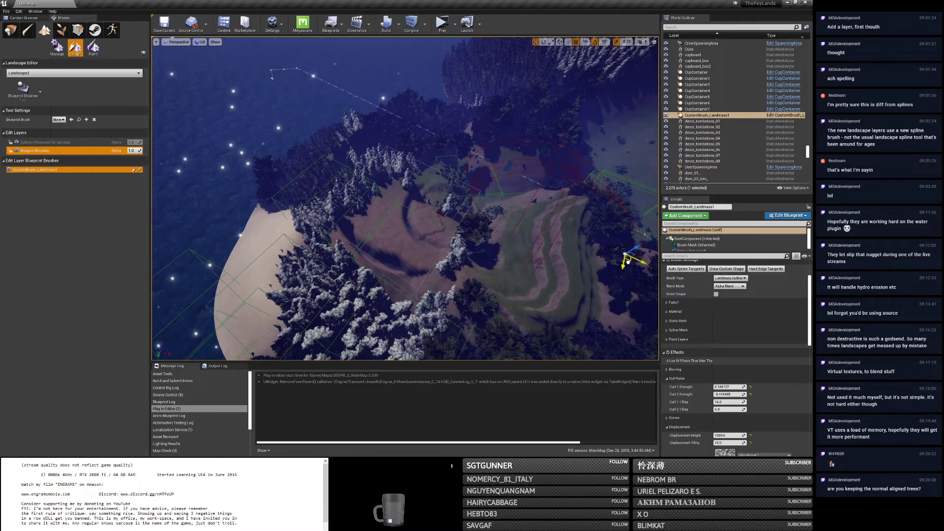
Inspect the new terraced slope at close range among the trees and save the current level.
key(w)
mouse_move(405, 199)
right_down()
mouse_move(512, 162)
mouse_move(418, 190)
mouse_move(435, 207)
mouse_move(428, 211)
mouse_move(410, 211)
mouse_move(413, 197)
mouse_move(408, 211)
mouse_move(406, 189)
mouse_move(418, 186)
mouse_move(411, 191)
right_up()
key(w)
key(s)
key(w)
key(s)
key(w)
mouse_move(511, 264)
right_down()
mouse_move(507, 255)
mouse_move(511, 264)
right_up()
key(s)
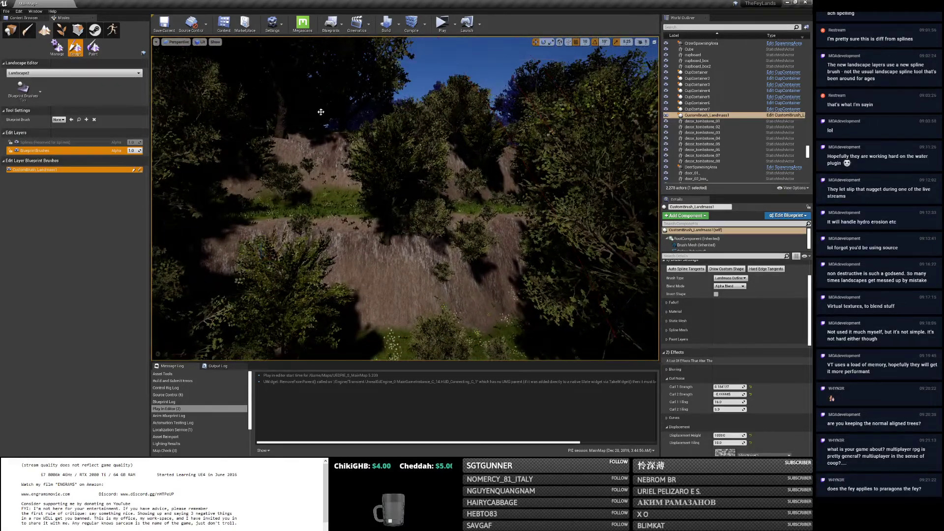
click(163, 33)
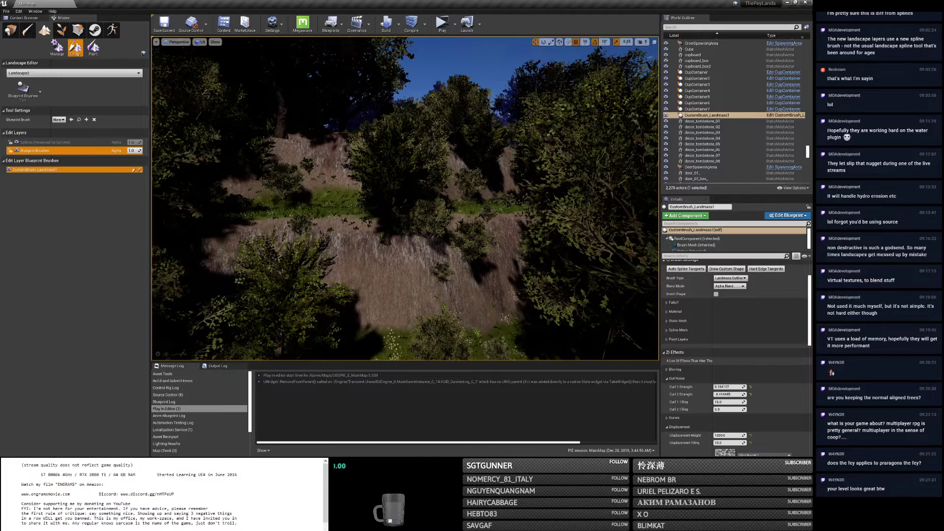
Examine the terraced slope full screen, and survey the hills, beaches and distant islands from the air.
right_drag(407, 246, 402, 253)
key(F11)
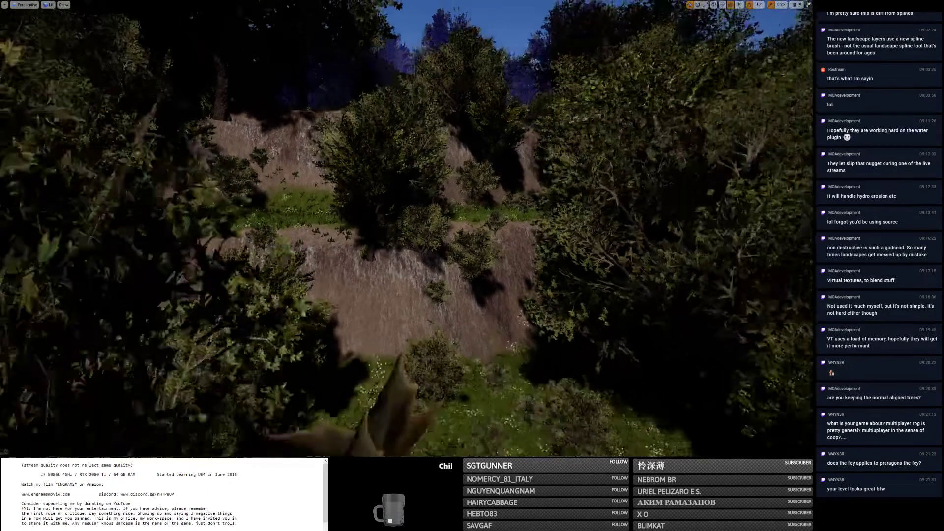
right_drag(408, 246, 401, 243)
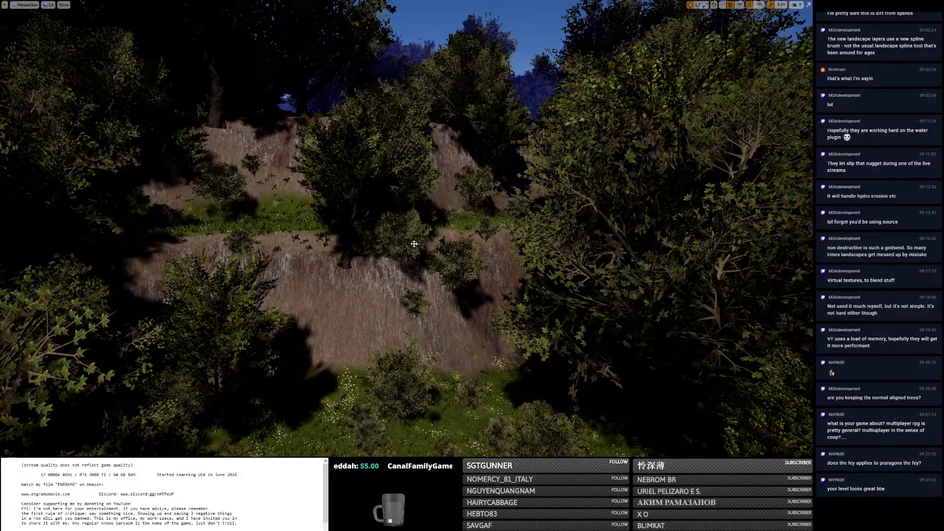
right_drag(414, 243, 460, 245)
right_drag(474, 184, 589, 250)
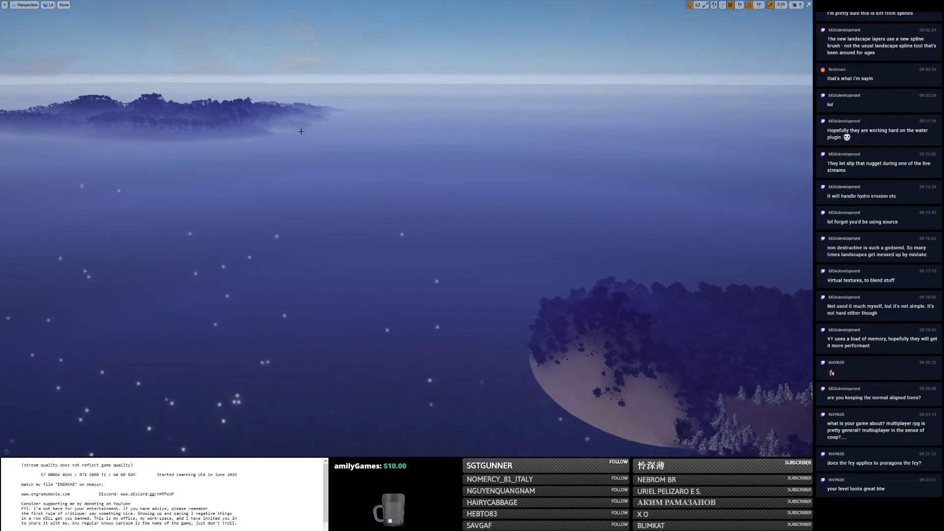
right_drag(309, 132, 353, 107)
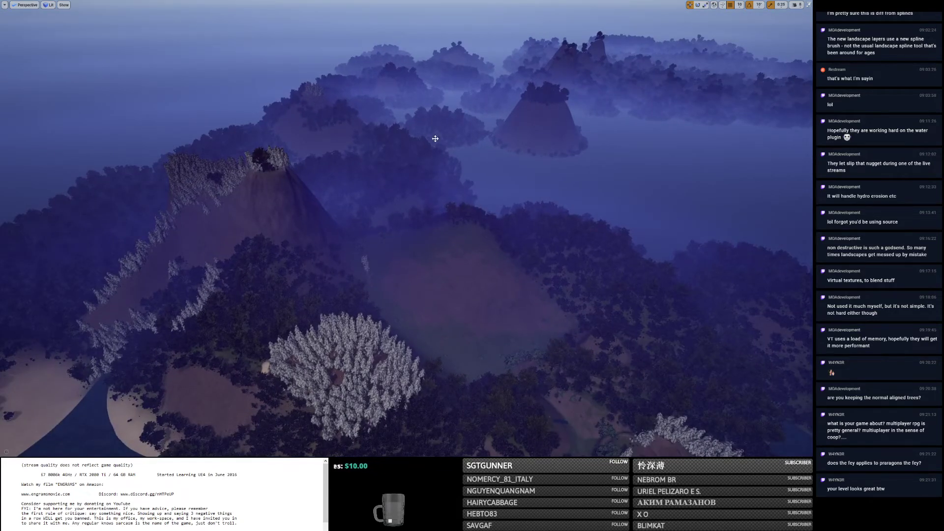
right_drag(323, 164, 457, 143)
right_drag(306, 183, 307, 182)
right_drag(342, 150, 342, 150)
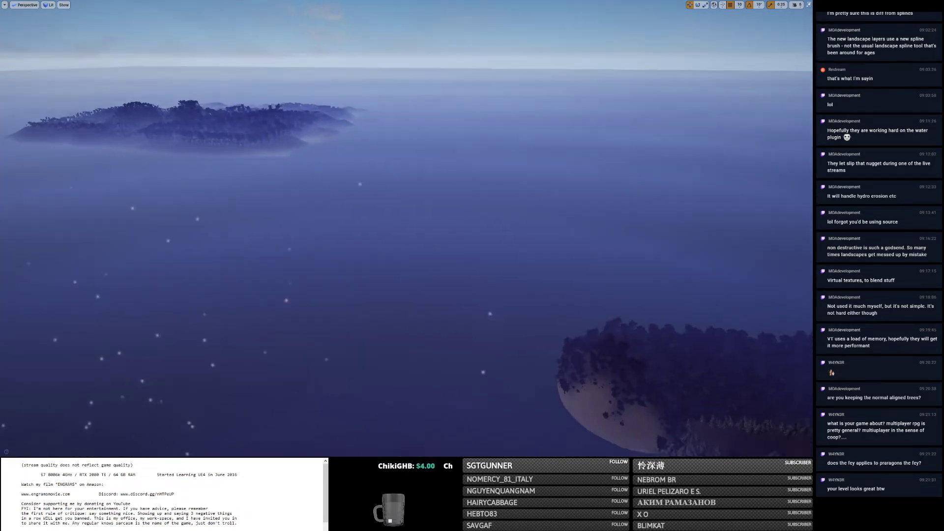
Find the stray curved river piece on the hillside, delete it, and leave the full-screen view.
right_drag(292, 190, 292, 189)
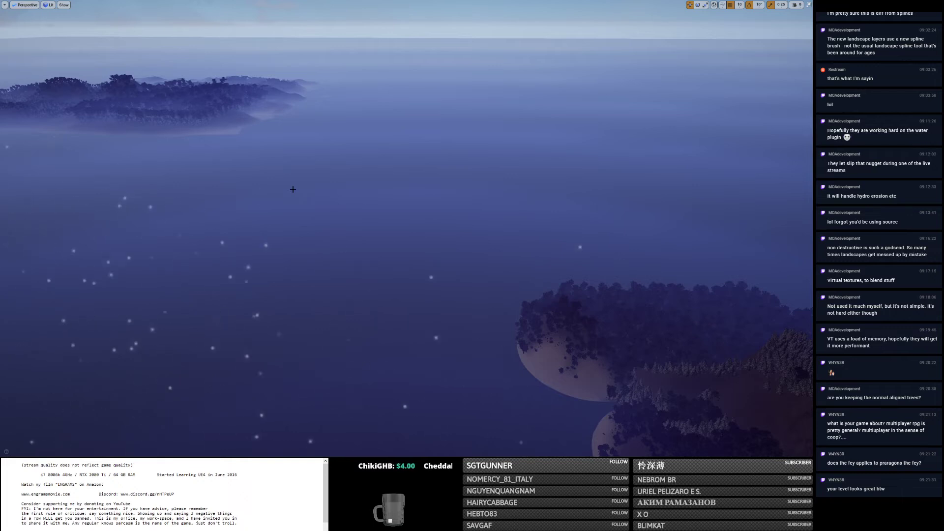
right_drag(292, 189, 292, 189)
click(252, 347)
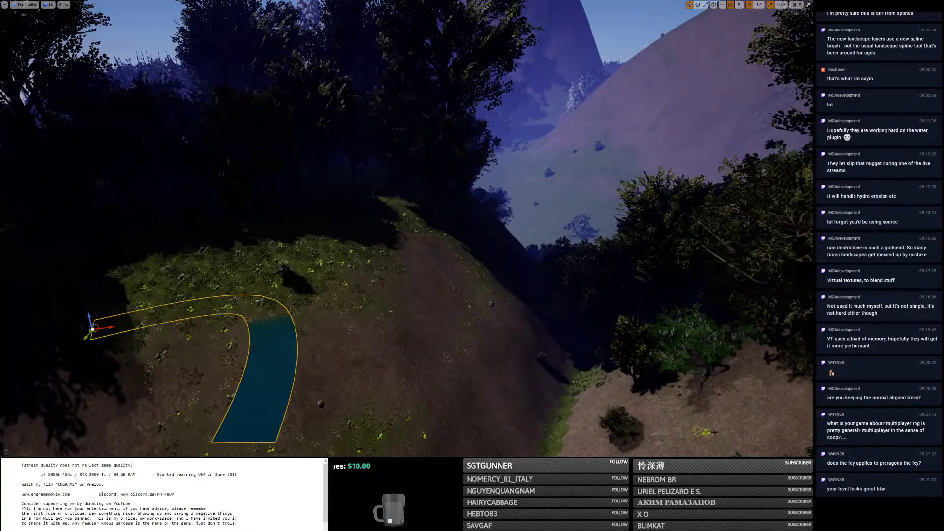
right_drag(292, 189, 293, 190)
right_drag(307, 294, 306, 294)
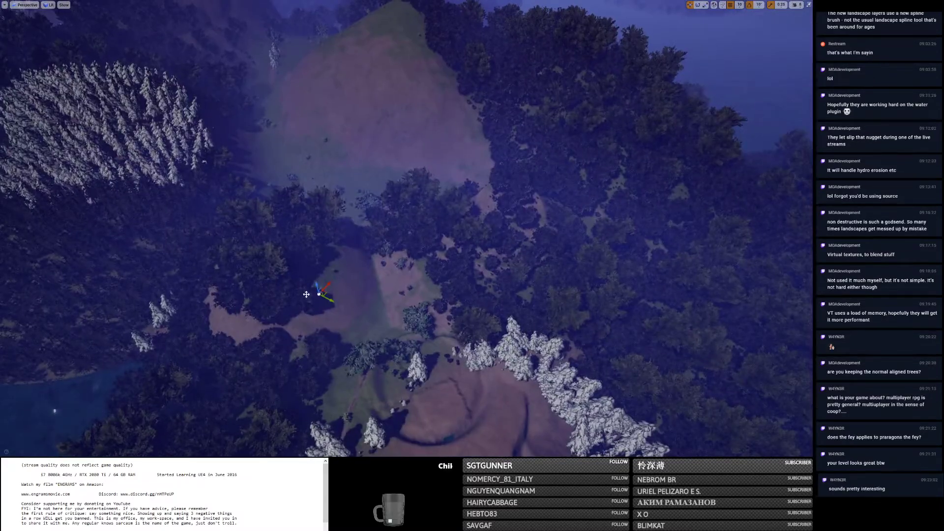
key(F11)
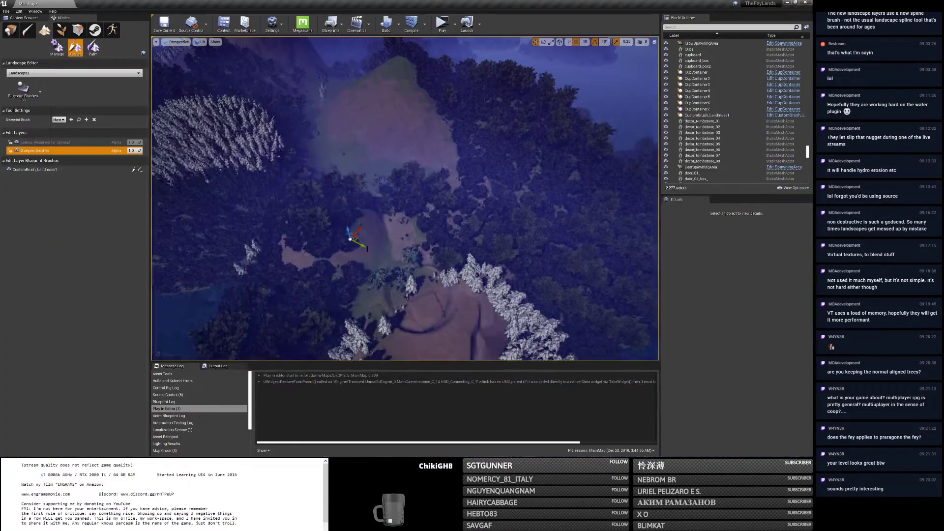
Select the CustomBrush_Landmass1 brush, focus on it and nudge its position slightly above the wooded slope.
mouse_move(350, 235)
mouse_down()
mouse_move(327, 145)
mouse_move(348, 152)
mouse_up()
right_drag(348, 153, 348, 152)
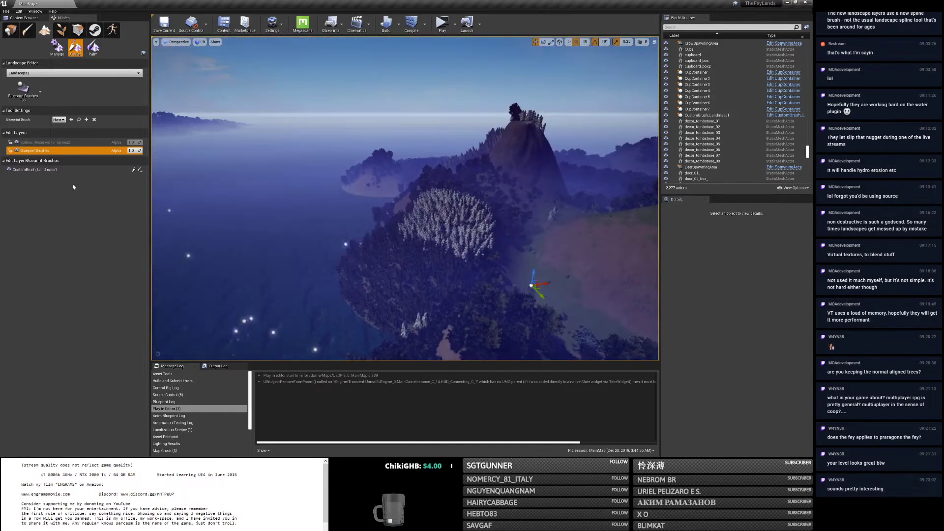
click(37, 169)
key(f)
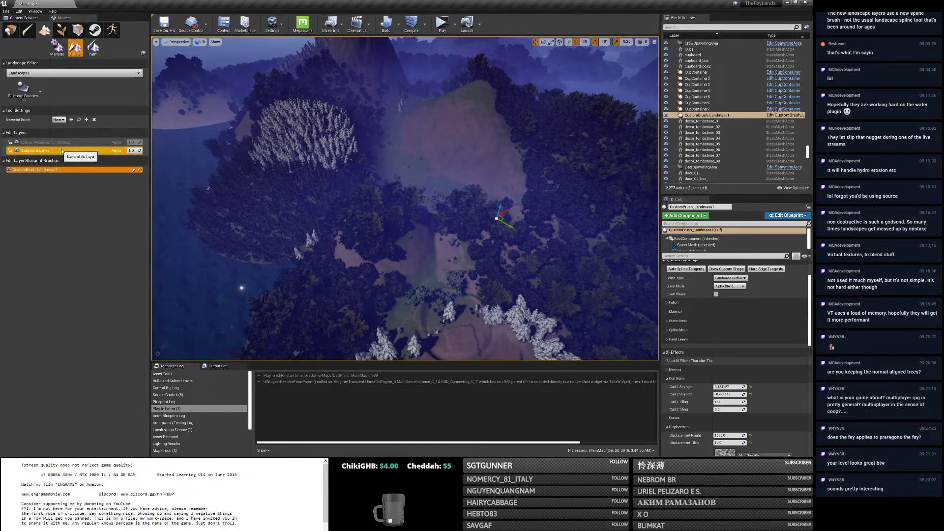
right_drag(347, 153, 348, 153)
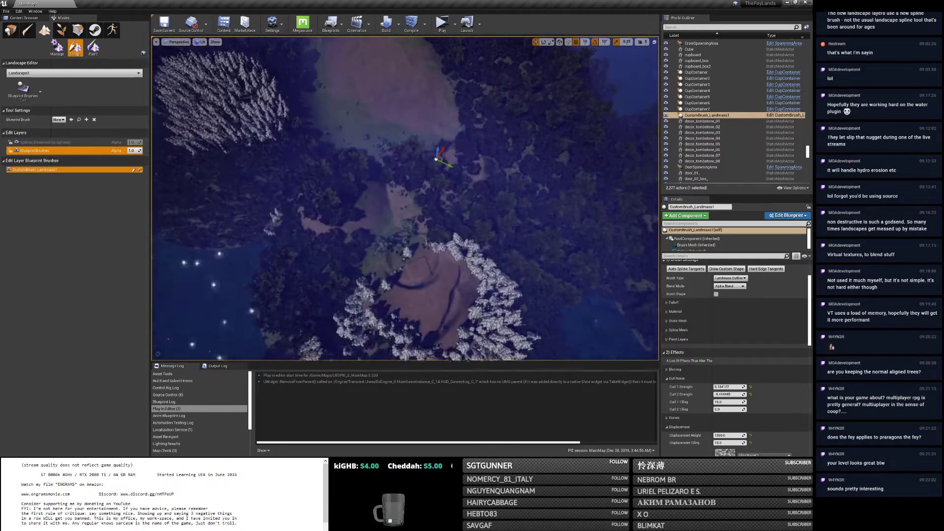
right_drag(440, 174, 440, 173)
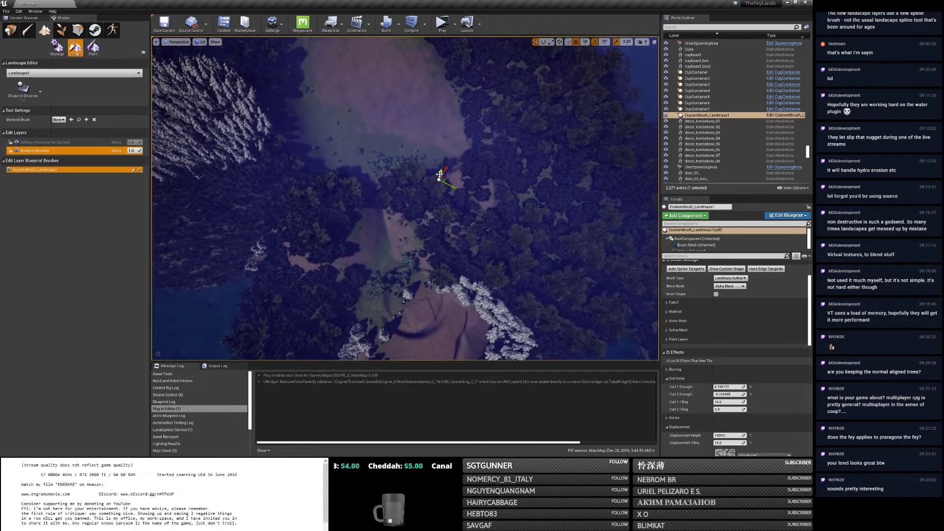
drag(440, 173, 443, 165)
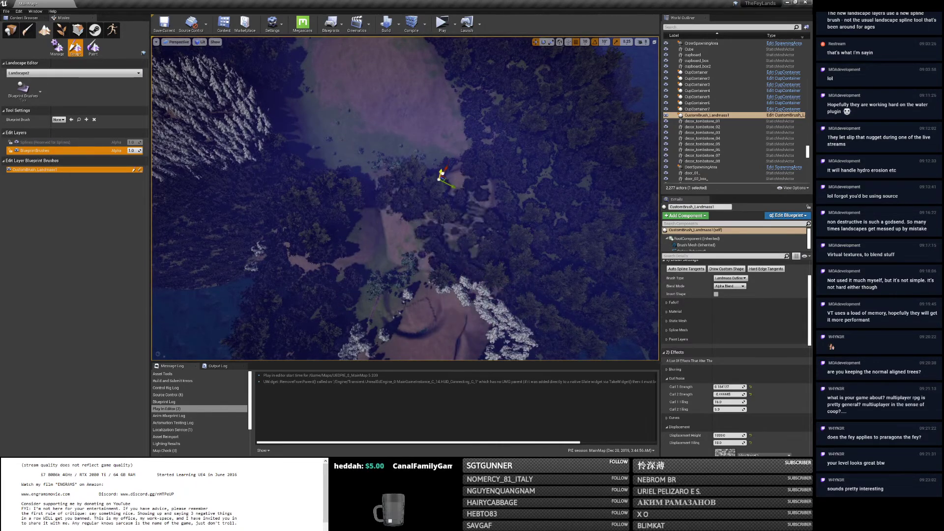
drag(441, 170, 440, 176)
Examine the timber-framed house, the snowy pines and the bare ground and hills around it.
right_drag(444, 173, 444, 173)
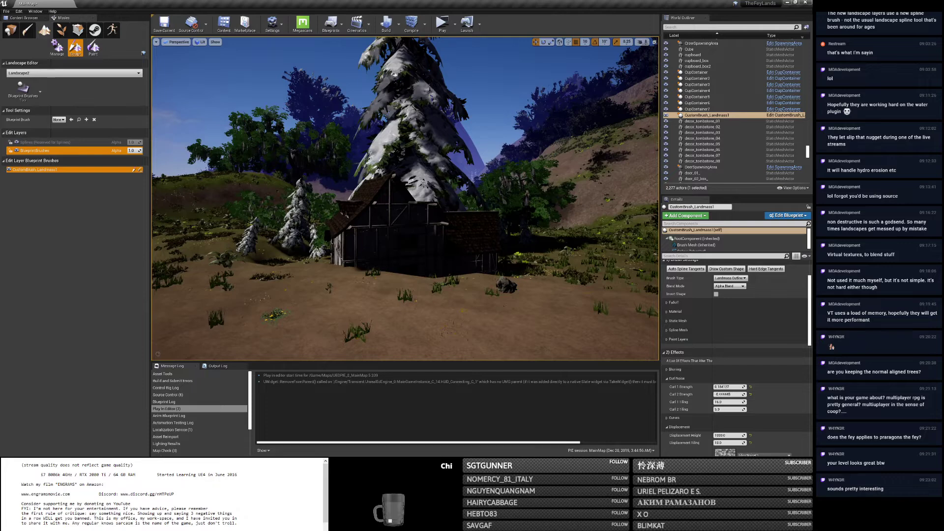
right_drag(444, 173, 444, 173)
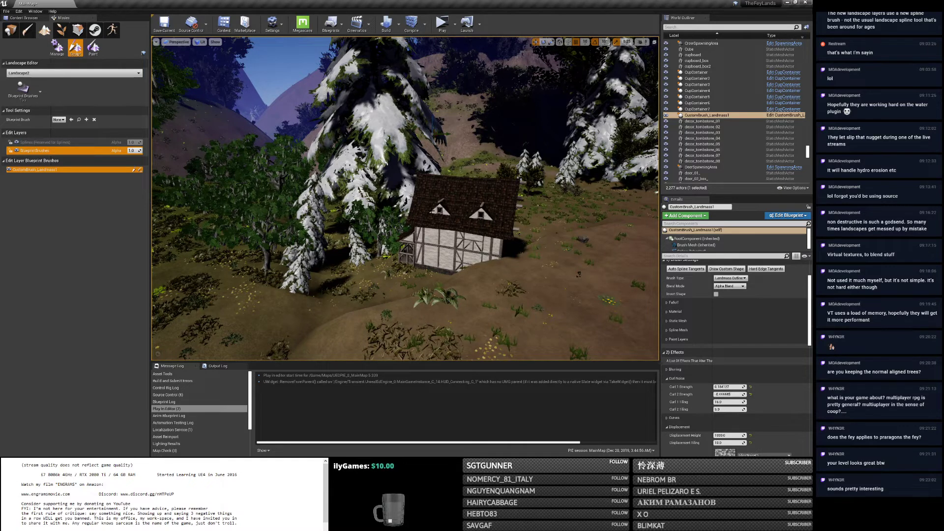
right_drag(407, 202, 407, 202)
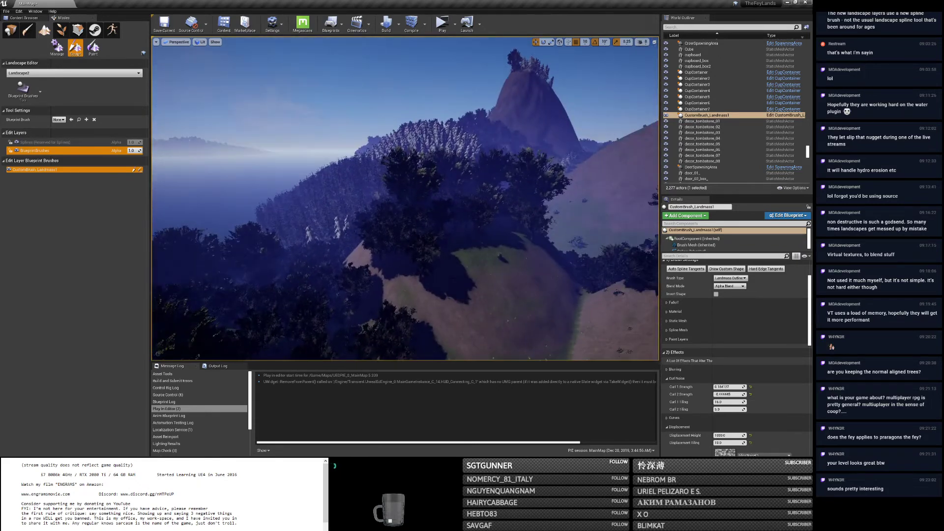
right_drag(351, 149, 352, 148)
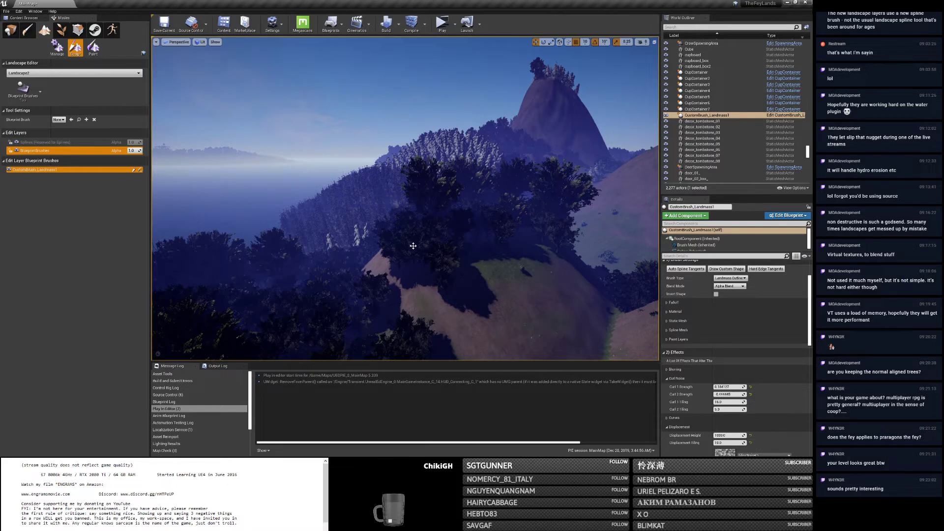
right_drag(337, 195, 337, 195)
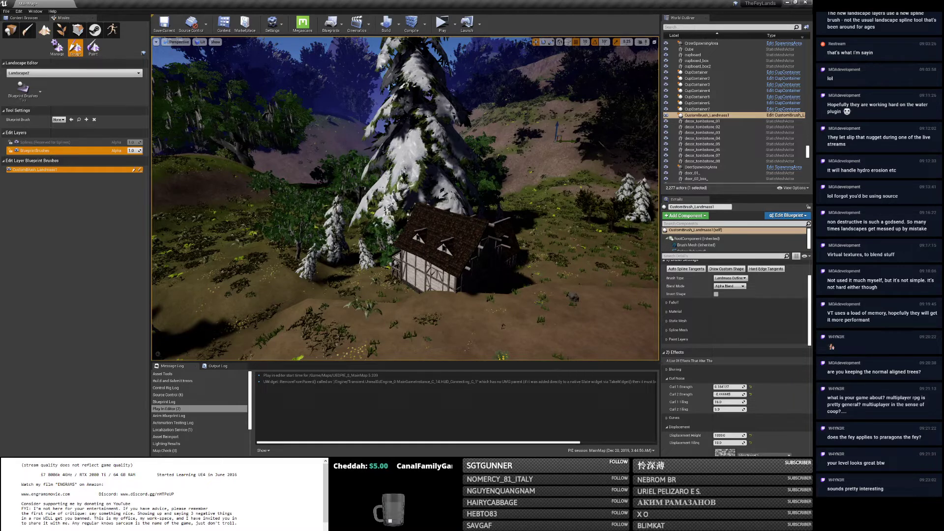
right_drag(443, 165, 452, 163)
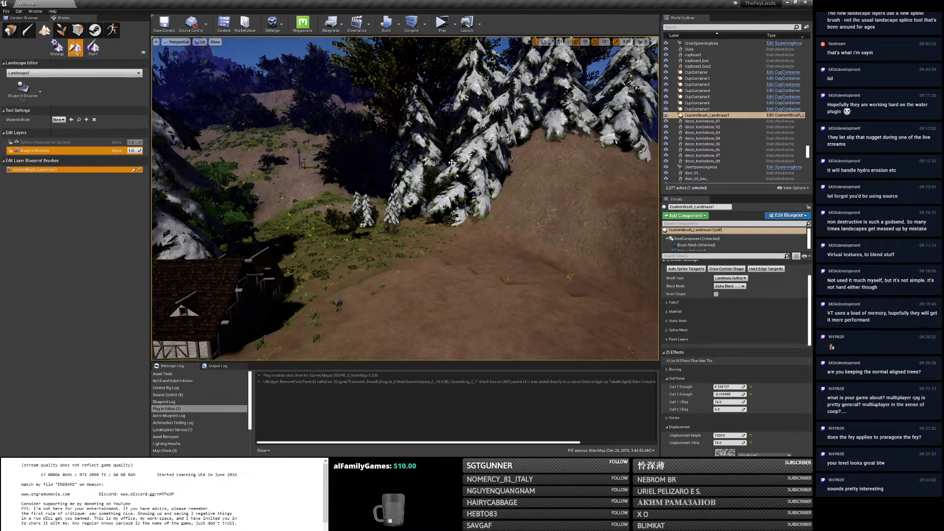
right_drag(452, 163, 477, 185)
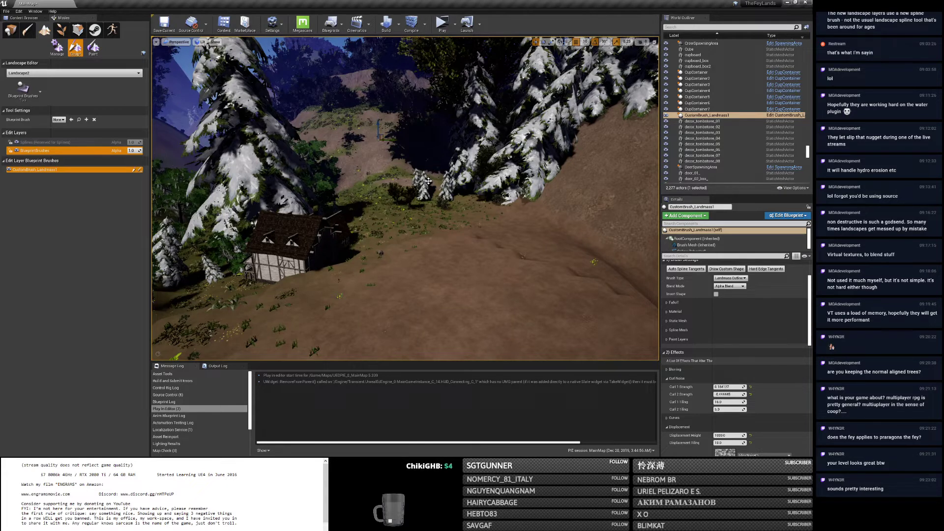
mouse_move(311, 195)
right_down()
mouse_move(246, 177)
mouse_move(206, 182)
mouse_move(295, 192)
mouse_move(301, 205)
right_up()
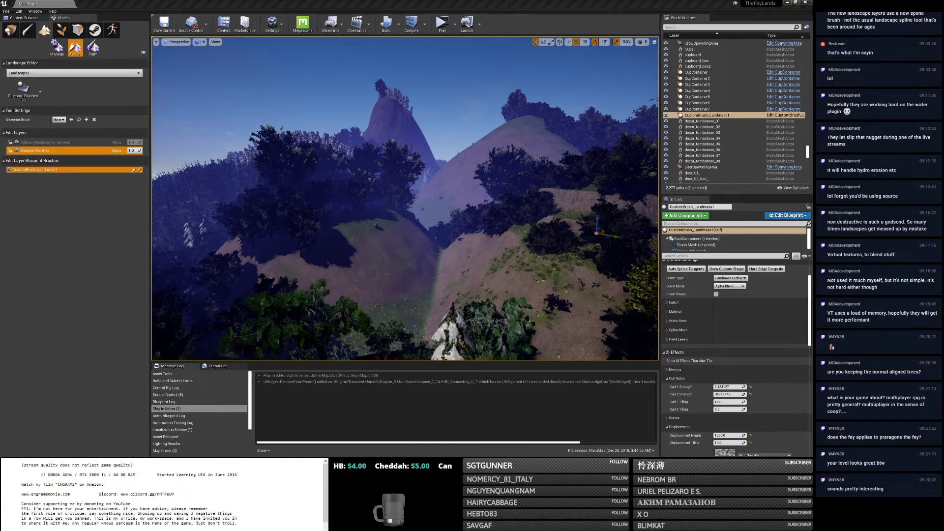
Examine the terraced cliffs from the grassy clearing in full-screen view, and return to the normal editor layout.
mouse_move(403, 196)
right_down()
mouse_move(354, 189)
mouse_move(351, 214)
mouse_move(425, 219)
right_up()
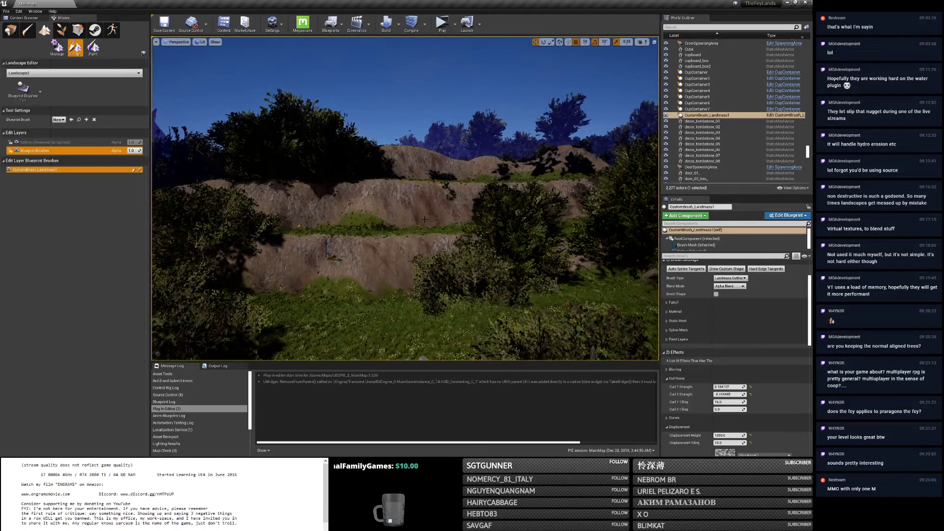
key(F11)
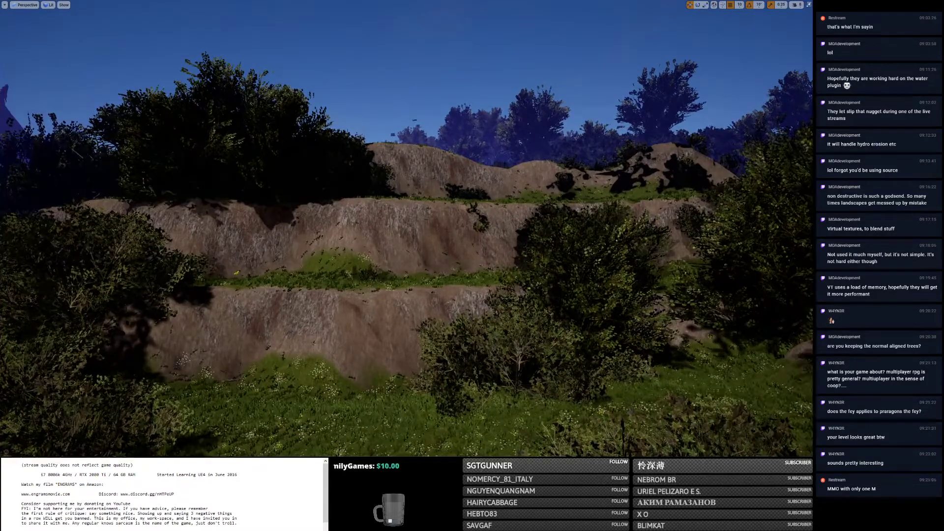
right_drag(406, 229, 416, 248)
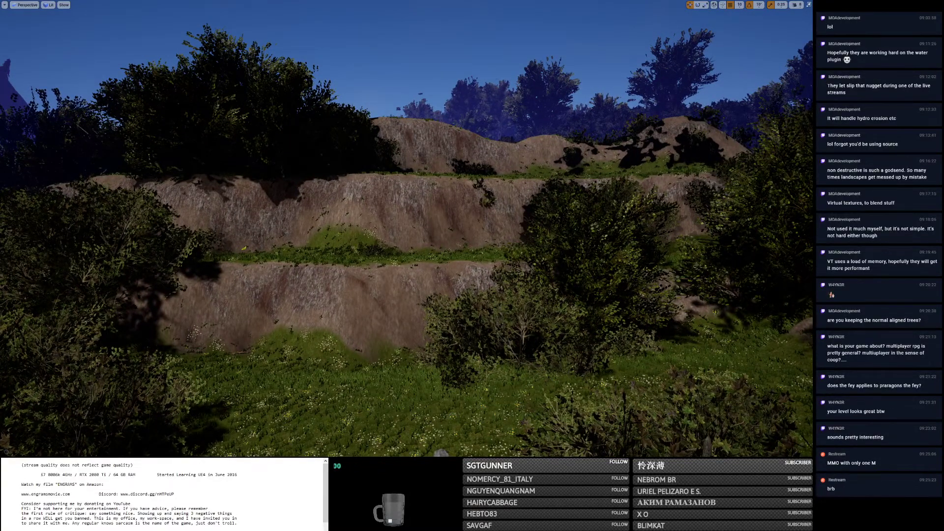
right_drag(516, 196, 534, 190)
key(F11)
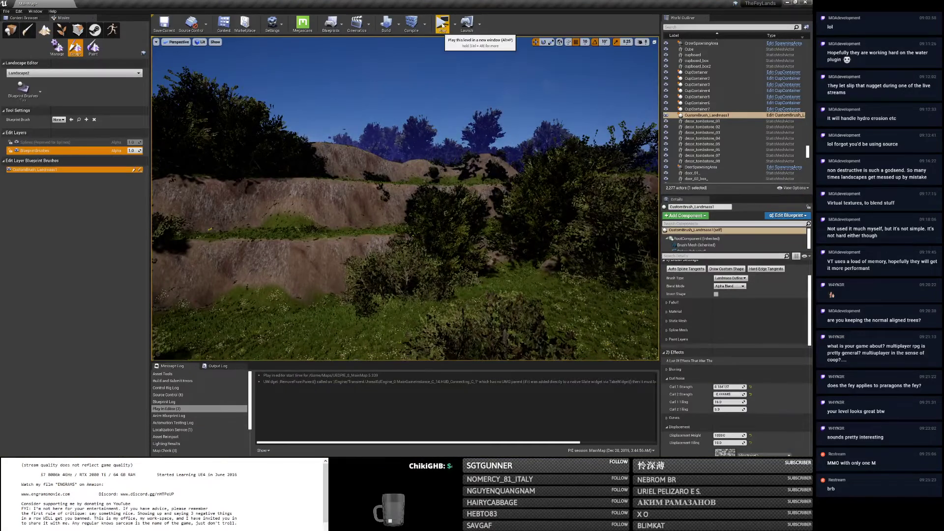
Play the level in a new window, switch to the standalone game preview and maximize it.
key(alt+Tab)
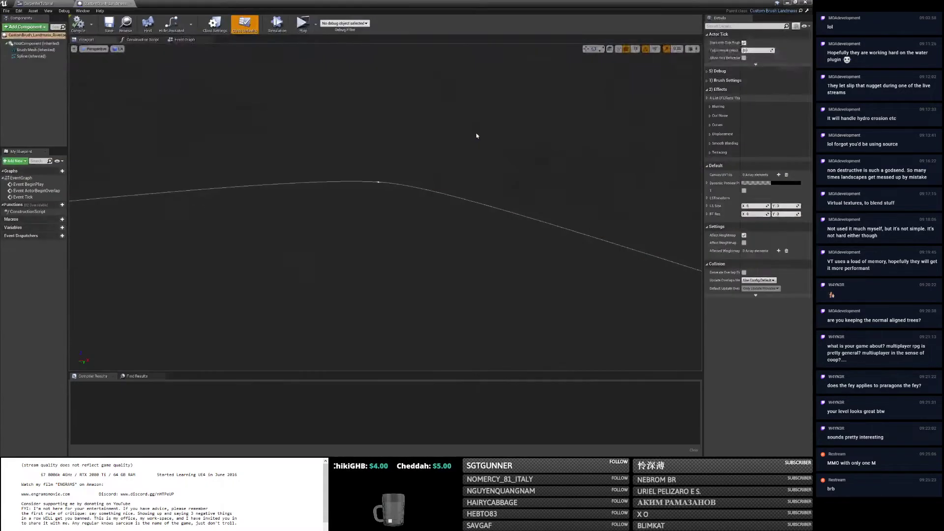
key(alt+Tab)
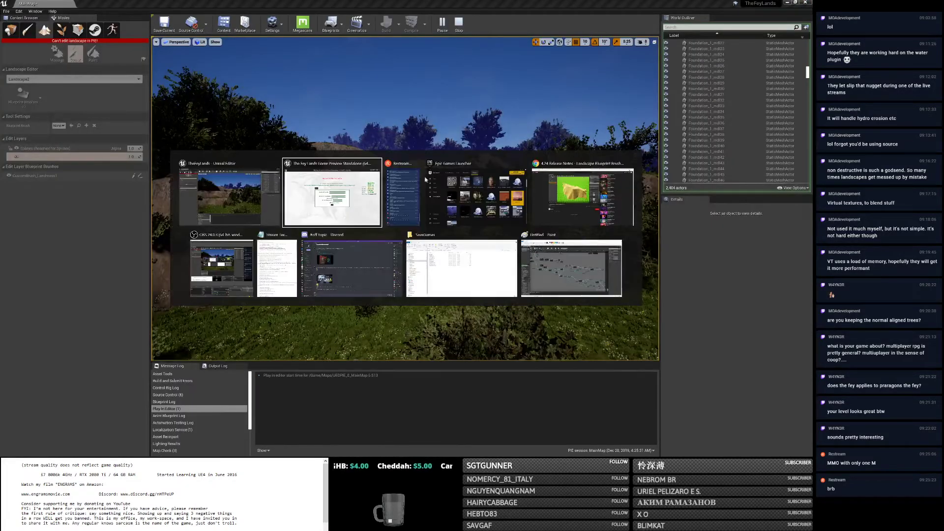
click(313, 185)
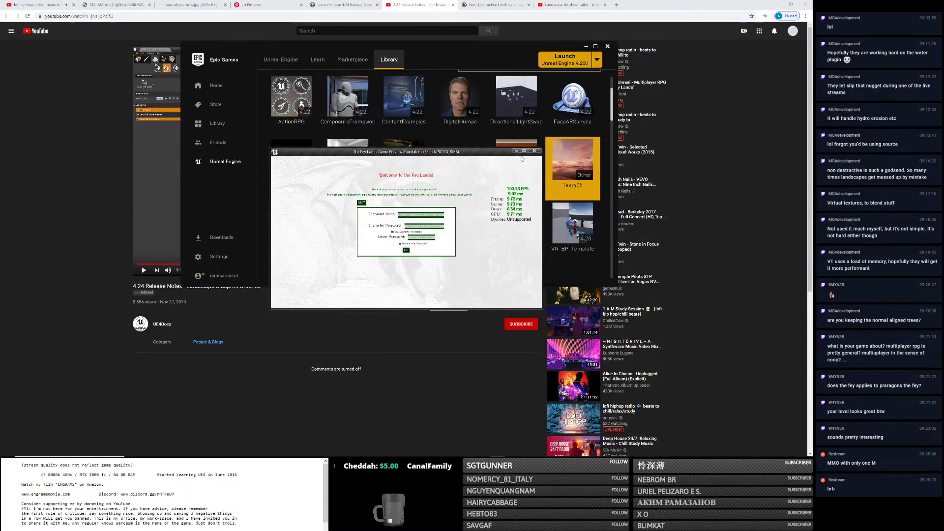
click(524, 150)
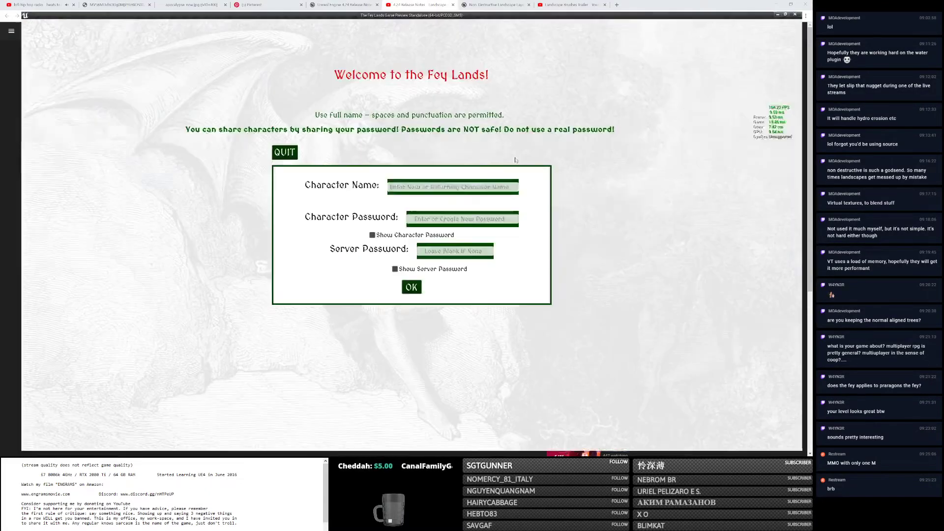
Log in to the Fey Lands with 1 as the character name and the character password filled in.
text(1)
key(Tab)
text(1)
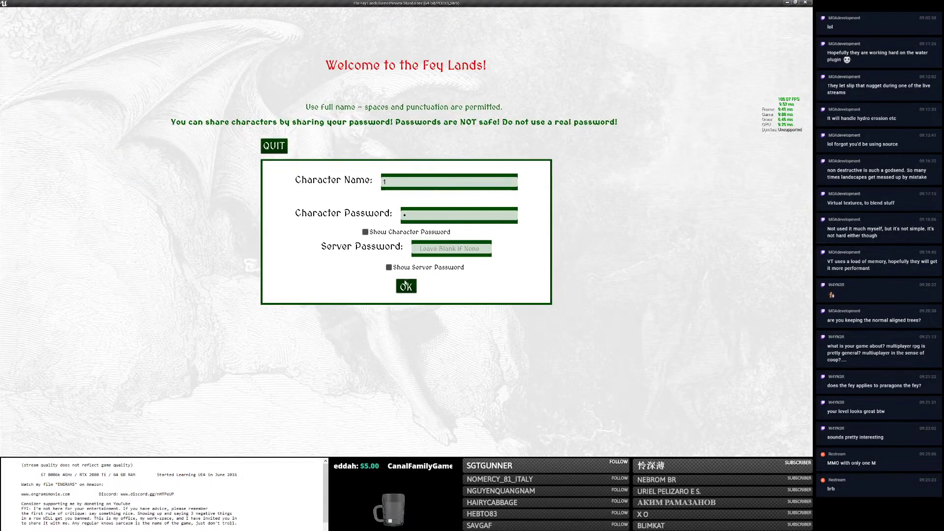
click(415, 280)
Run away from the house and ride the horse through the snowy pine forest and across the clearing.
key(w)
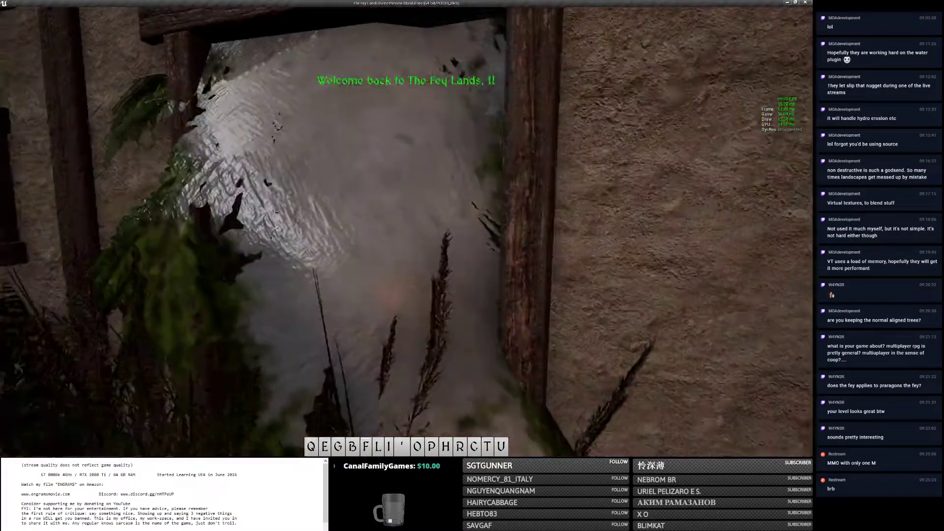
key(w)
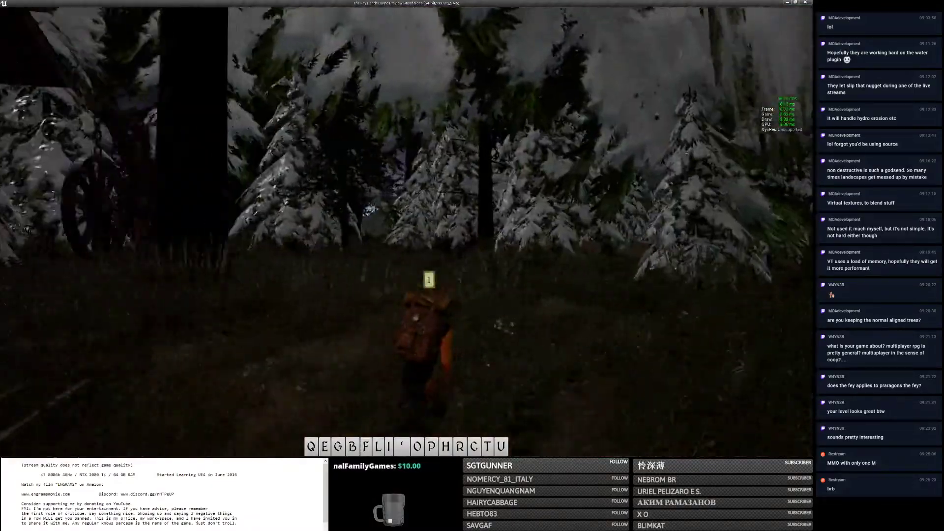
key(w)
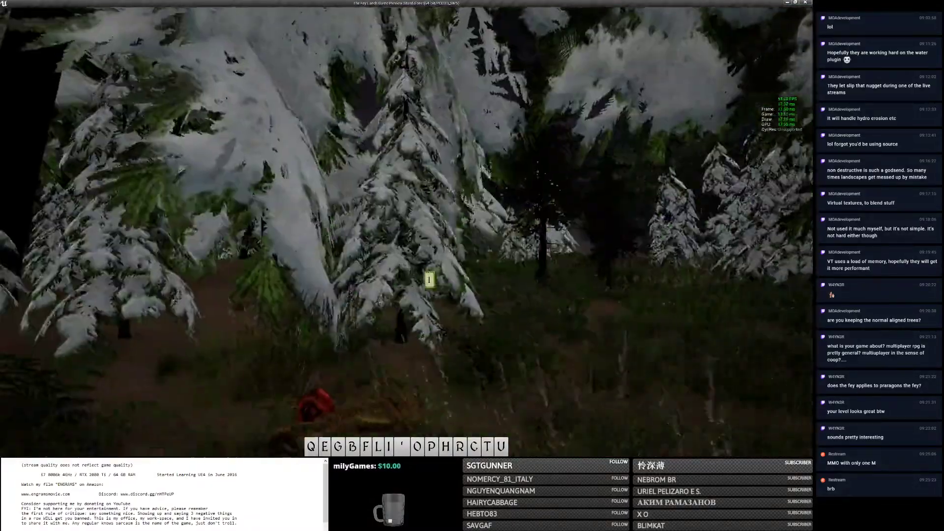
key(w)
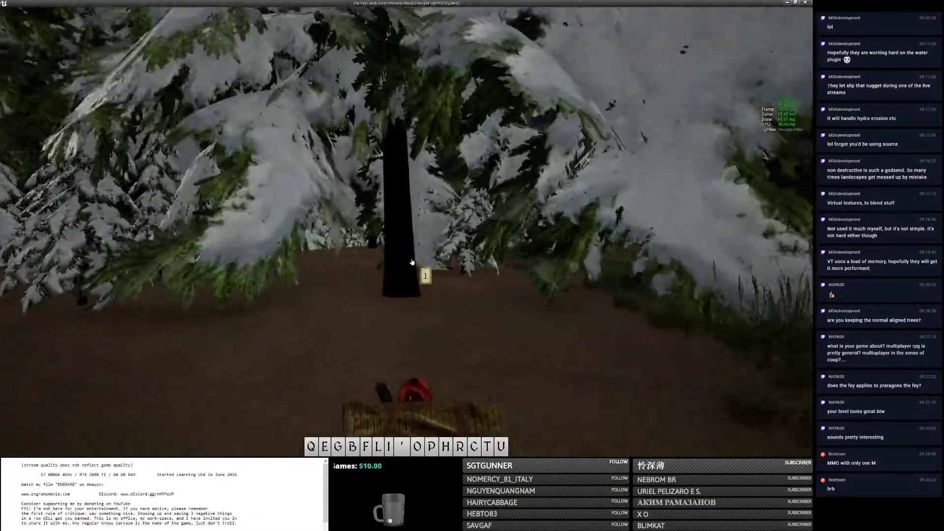
key(w)
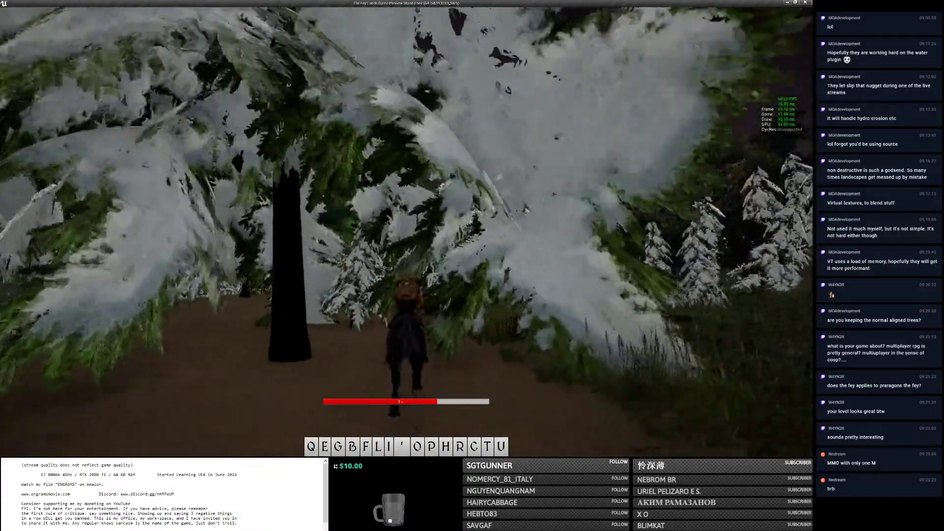
key(w)
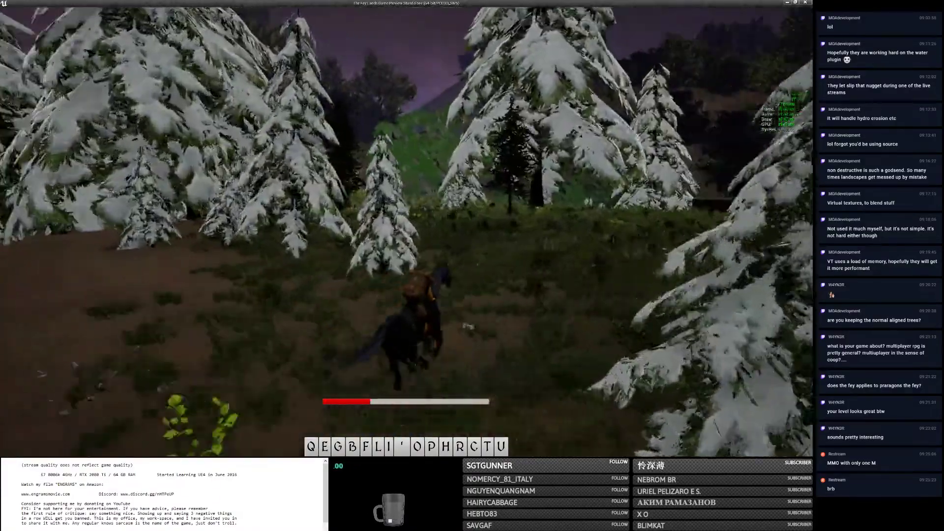
key(w)
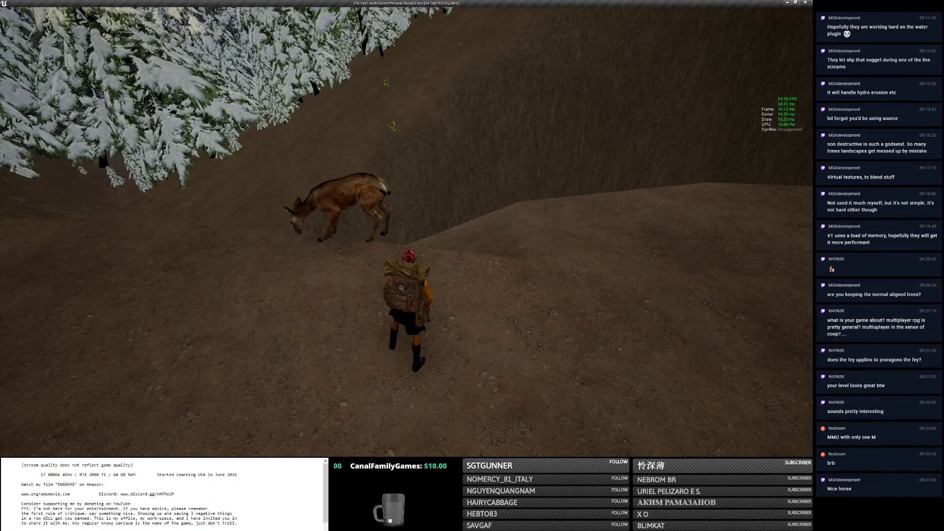
Target the deer on the bare slope and queue attacks against it.
key(Tab)
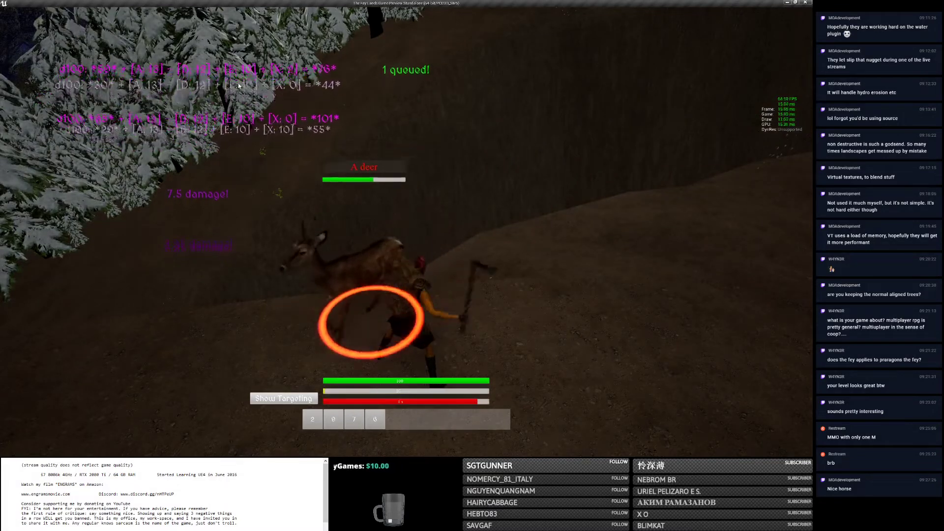
key(7)
key(6)
key(9)
key(6)
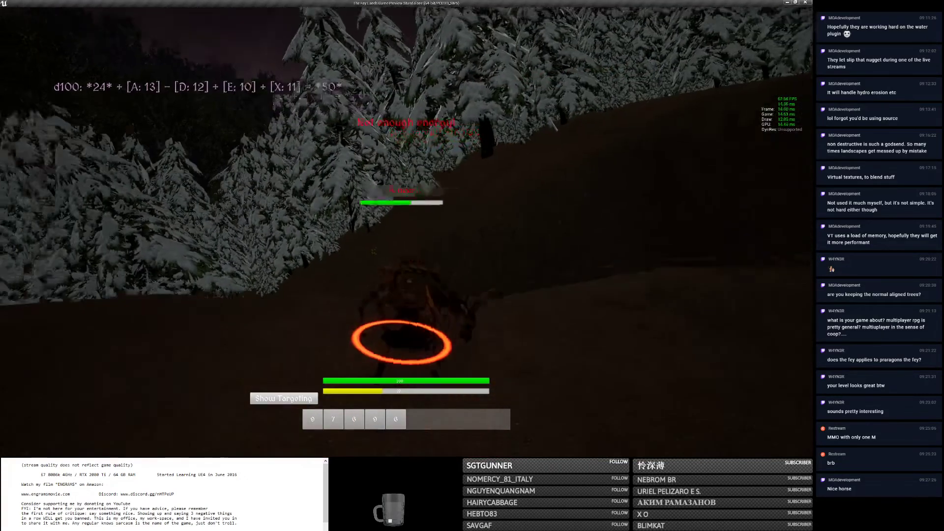
Follow the targeted deer across the dark slope and keep attacking it at close range.
key(c)
key(w)
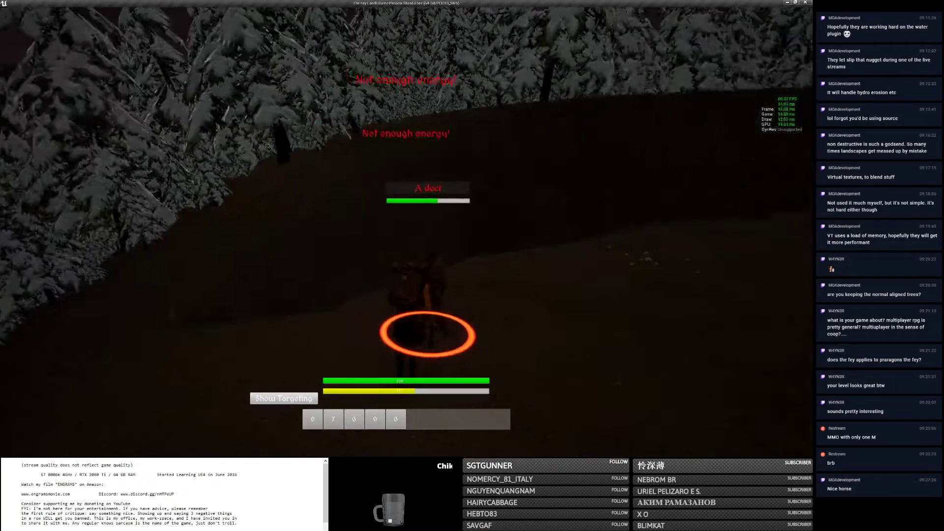
key(w)
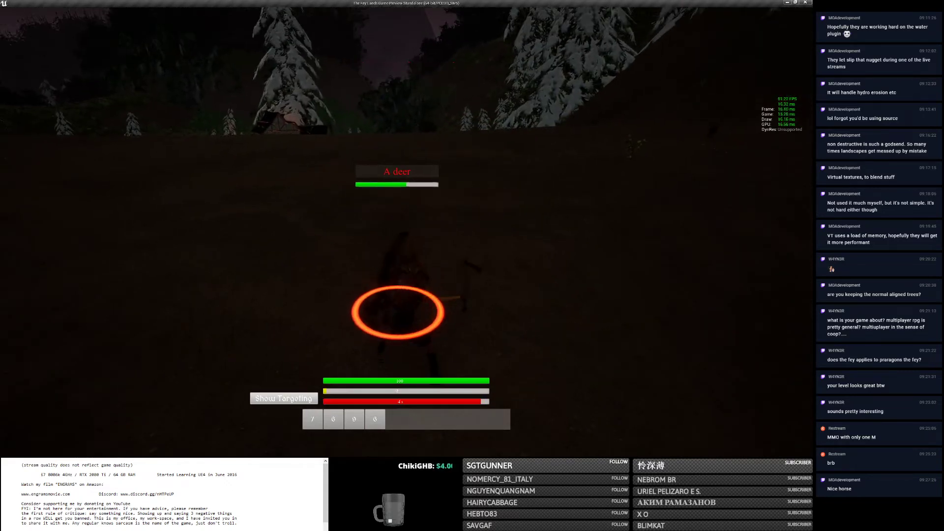
key(w)
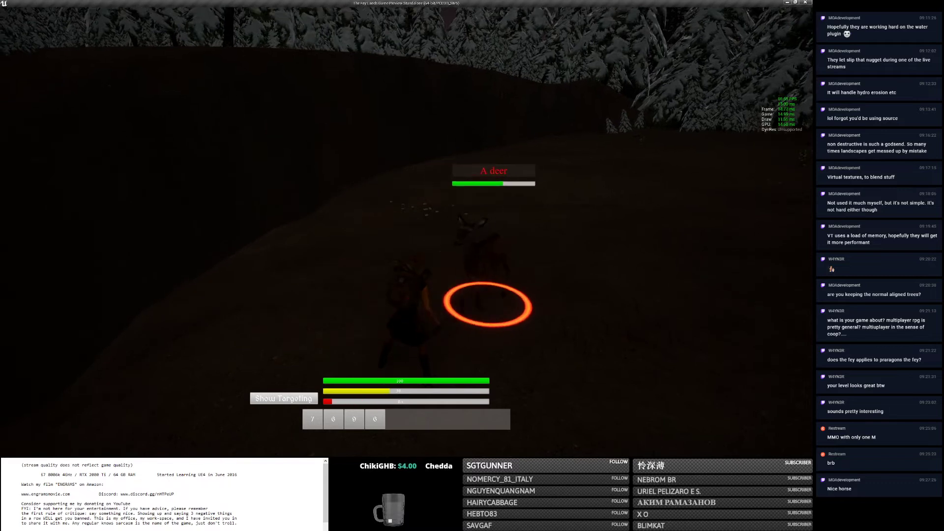
right_drag(254, 94, 315, 99)
key(w)
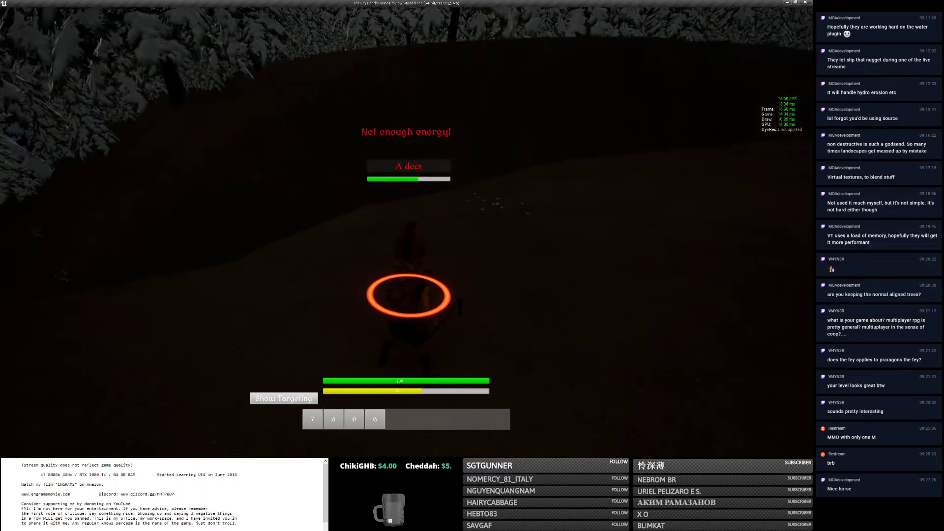
key(1)
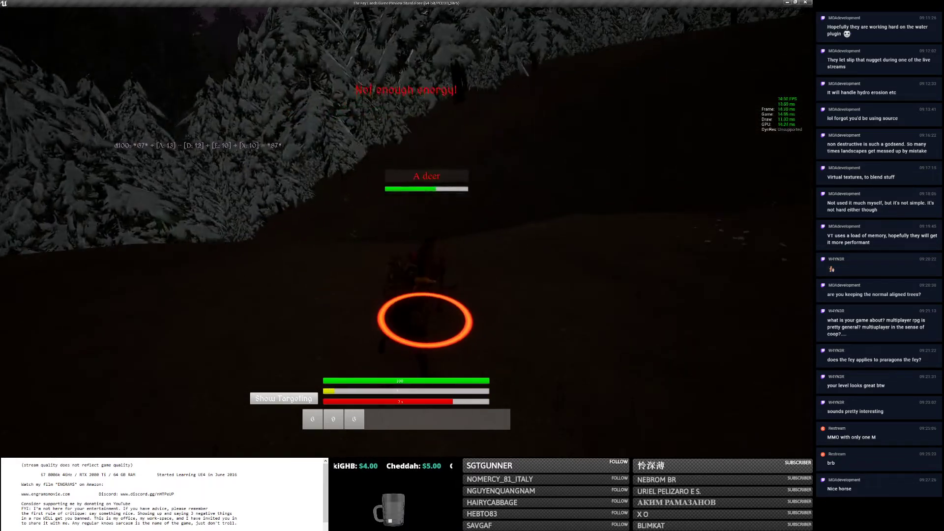
right_drag(256, 280, 256, 275)
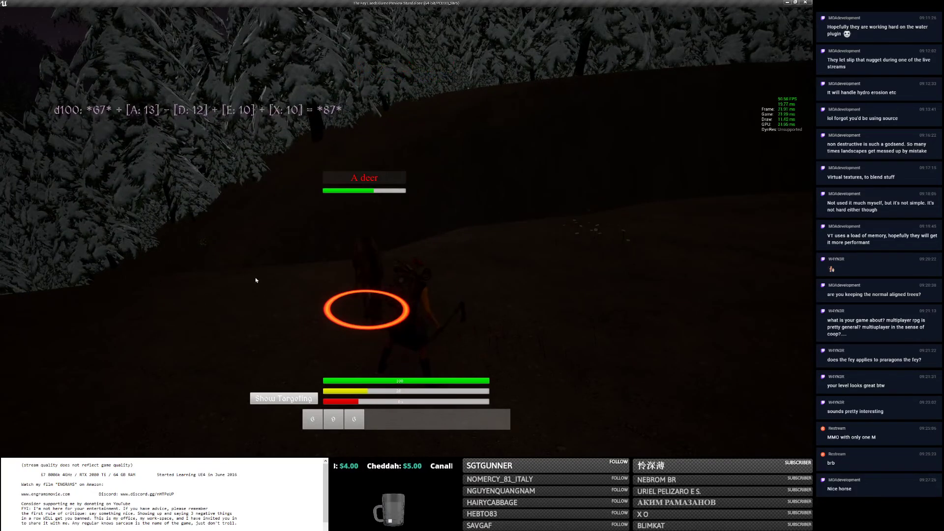
Replace the remaining queued actions with new attacks while turning around the deer.
click(313, 425)
drag(313, 424, 379, 276)
right_drag(379, 276, 442, 276)
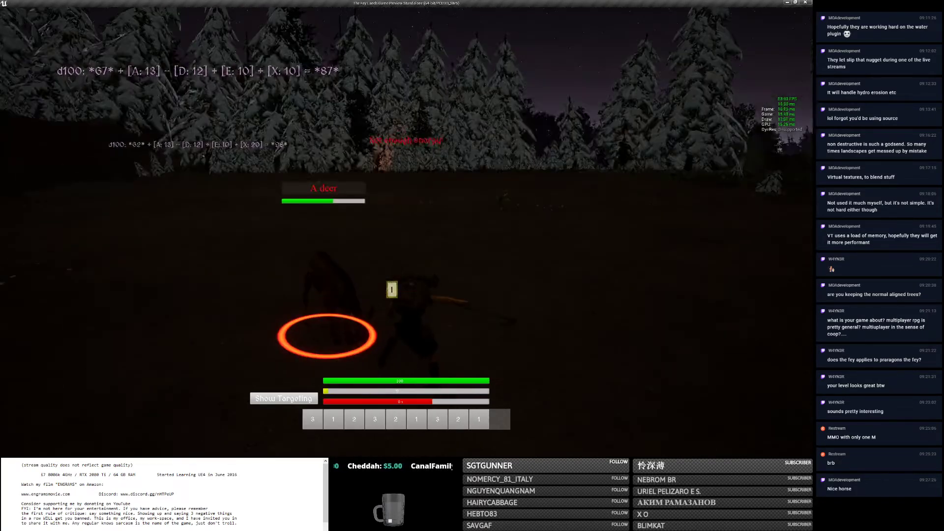
right_drag(379, 276, 148, 148)
right_drag(406, 231, 195, 215)
key(1)
key(1)
key(1)
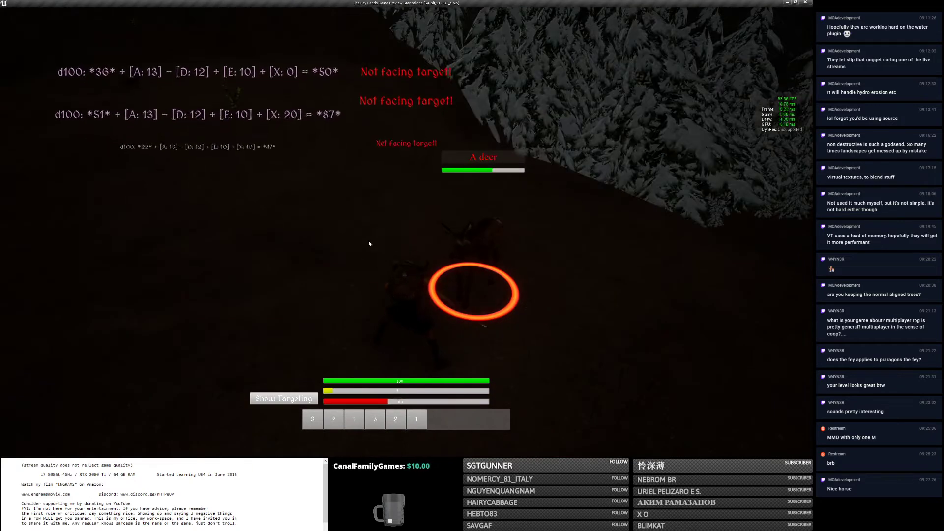
Show the targeting options, switch the combat stance to Offensive and clear the queued actions.
click(276, 400)
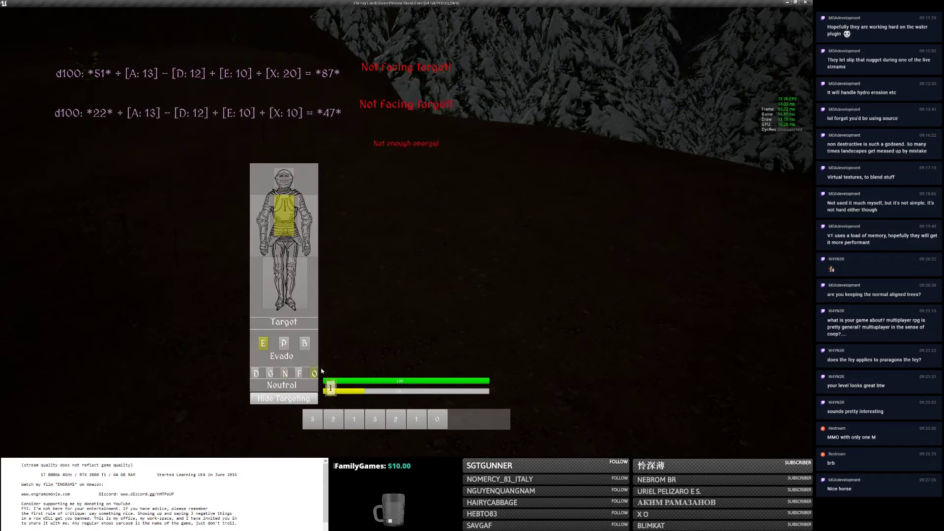
right_drag(331, 354, 265, 361)
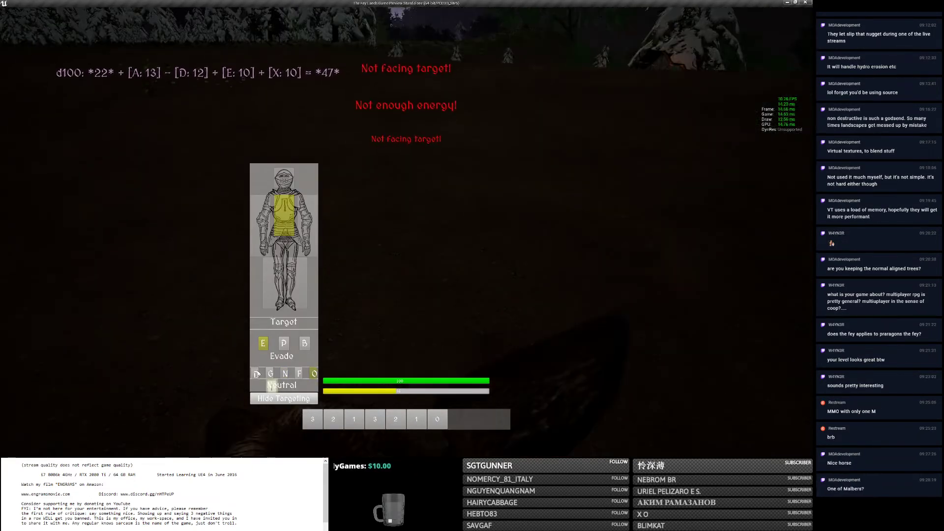
click(312, 422)
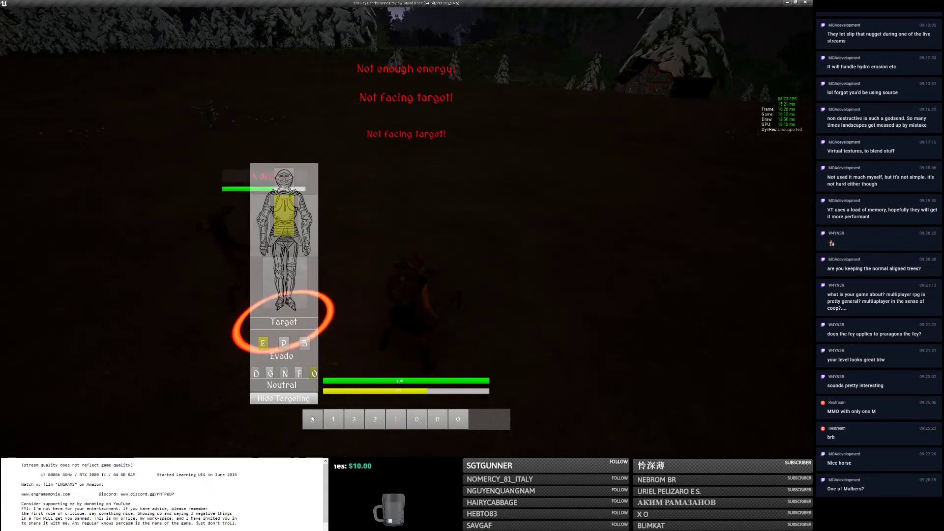
click(312, 422)
click(311, 421)
click(311, 422)
click(312, 422)
click(311, 421)
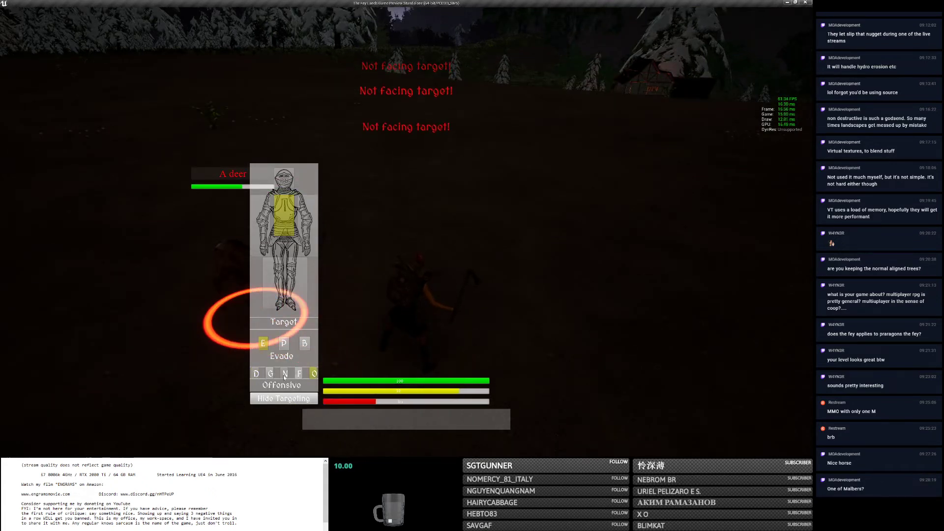
Aim the attacks at the Head and bring up the player character's description.
click(285, 180)
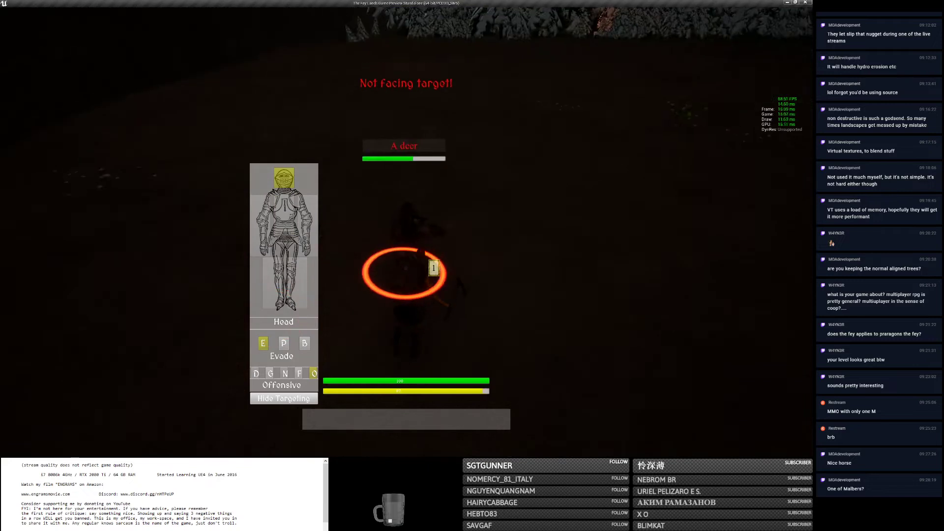
click(423, 250)
click(424, 250)
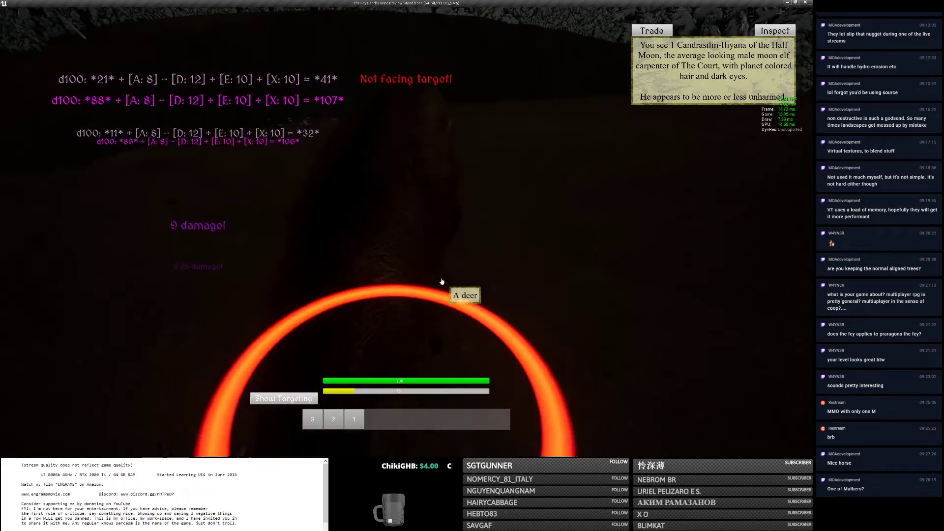
Attack the deer with repeated sequences of attacks 1, 2 and 3 while adjusting the facing direction.
right_drag(444, 281, 444, 268)
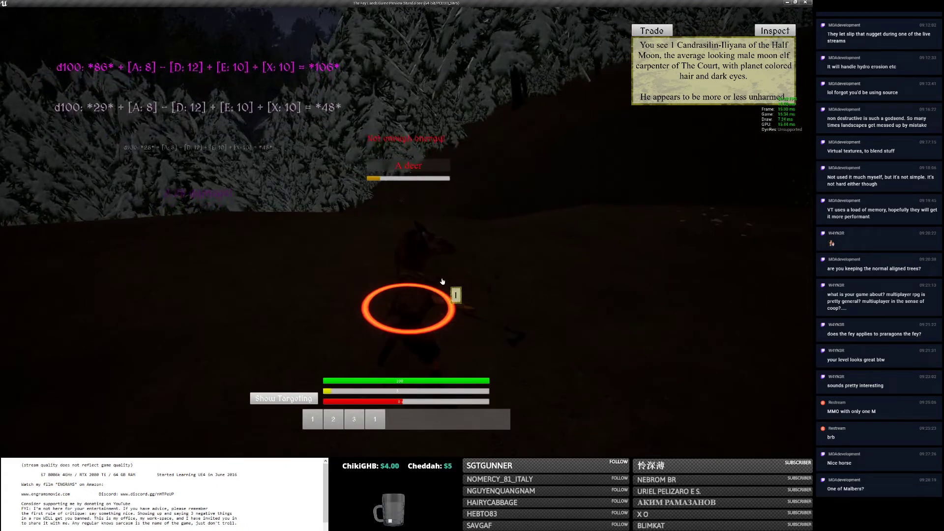
key(1)
key(2)
key(3)
key(1)
key(2)
key(3)
right_drag(464, 285, 413, 286)
right_drag(471, 288, 403, 281)
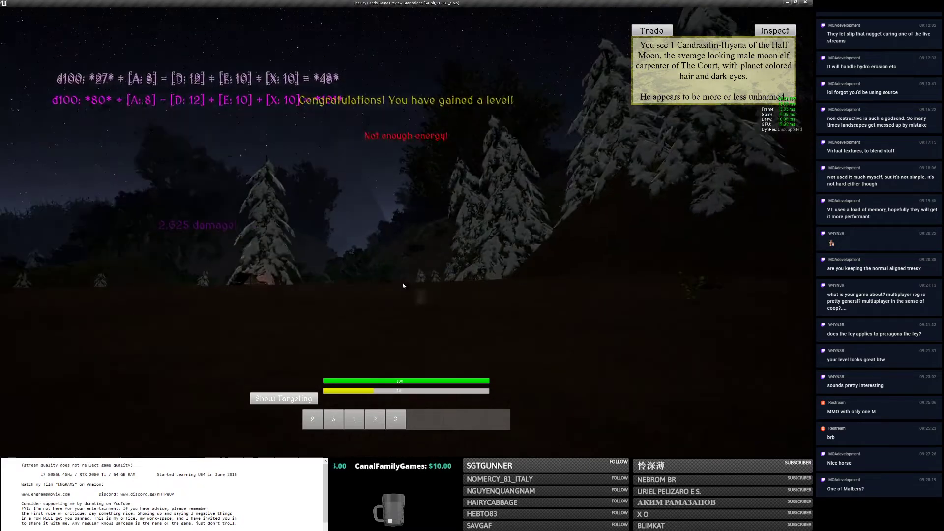
Leave the standalone game preview and switch back to the Unreal Editor.
right_drag(482, 216, 482, 218)
right_drag(438, 254, 437, 252)
key(alt+Tab)
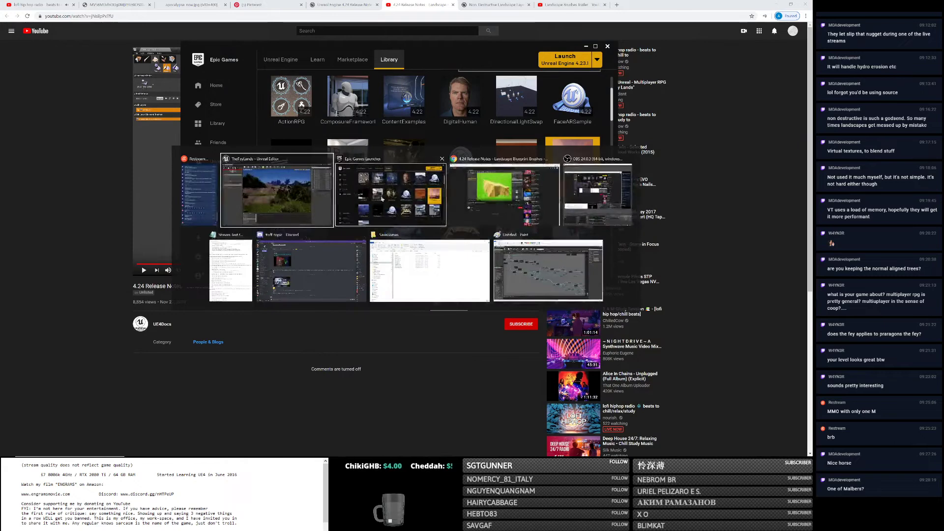
key(Tab)
key(Tab)
key(alt+Tab)
key(Tab)
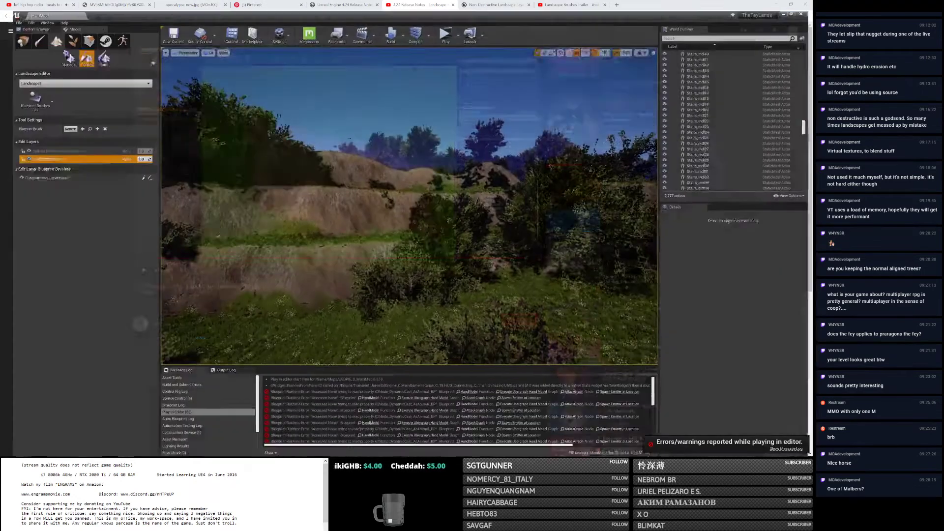
Examine the terraced cliffs behind the bushes in full-screen view, and restore the editor layout.
right_drag(440, 187, 440, 188)
key(F11)
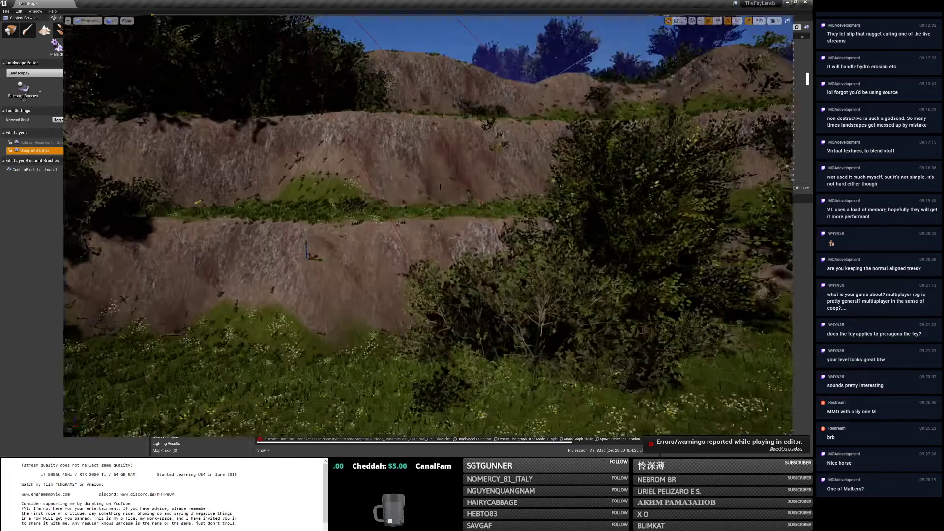
right_drag(440, 187, 439, 187)
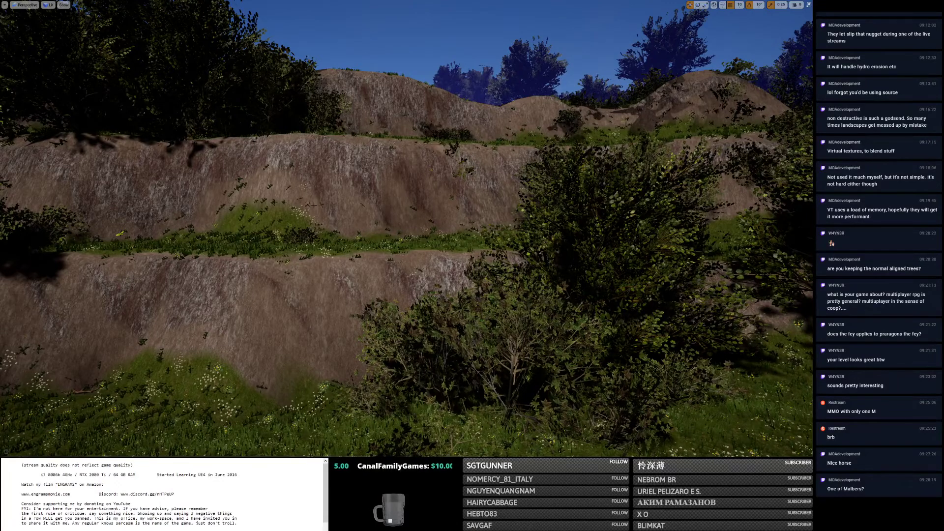
key(F11)
Browse the project content to the HorseForHeroes folder, looking into its Docs and Character subfolders.
click(26, 18)
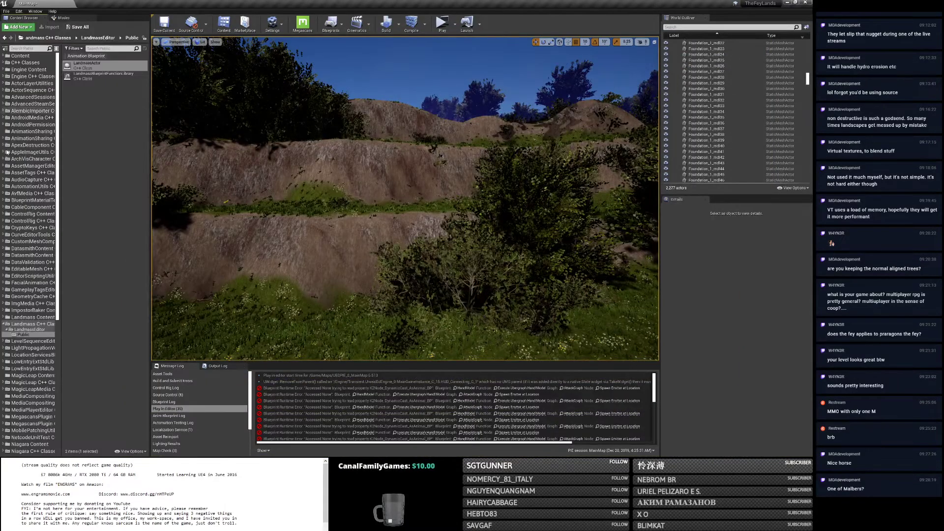
click(4, 55)
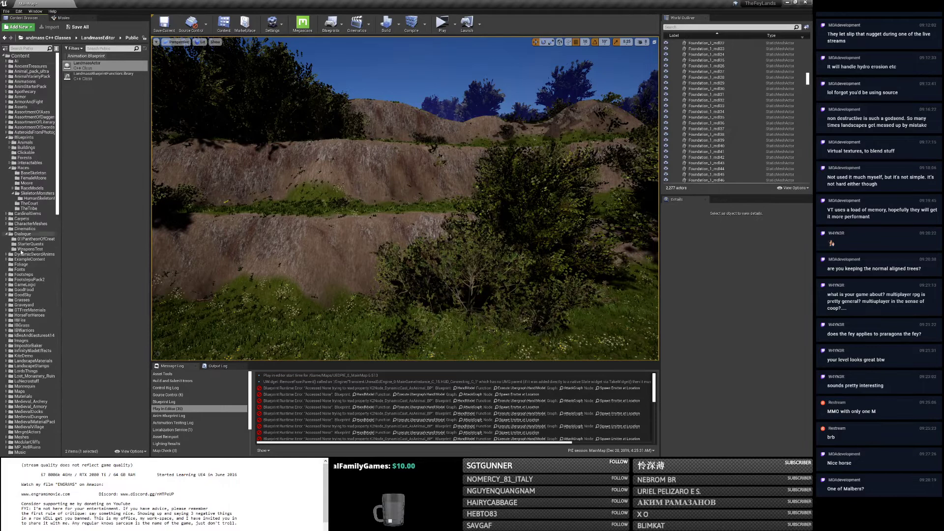
click(30, 315)
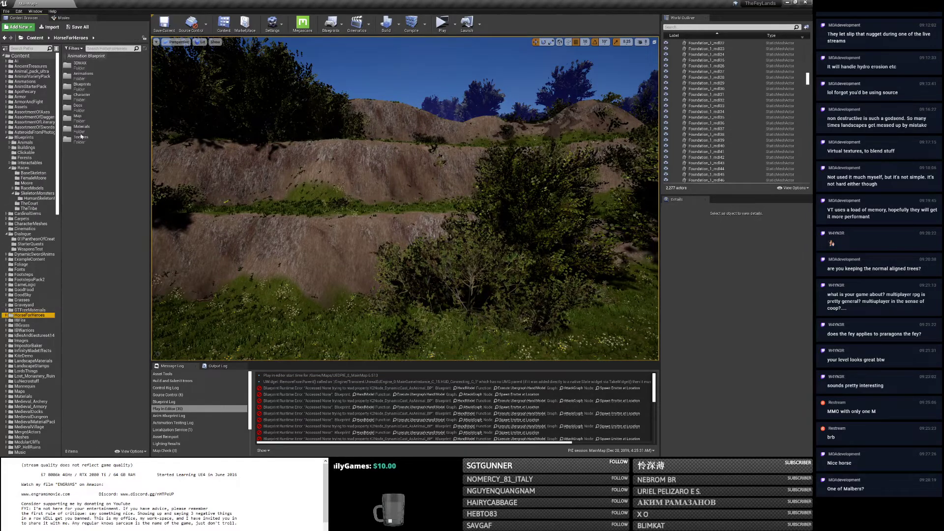
double_click(85, 107)
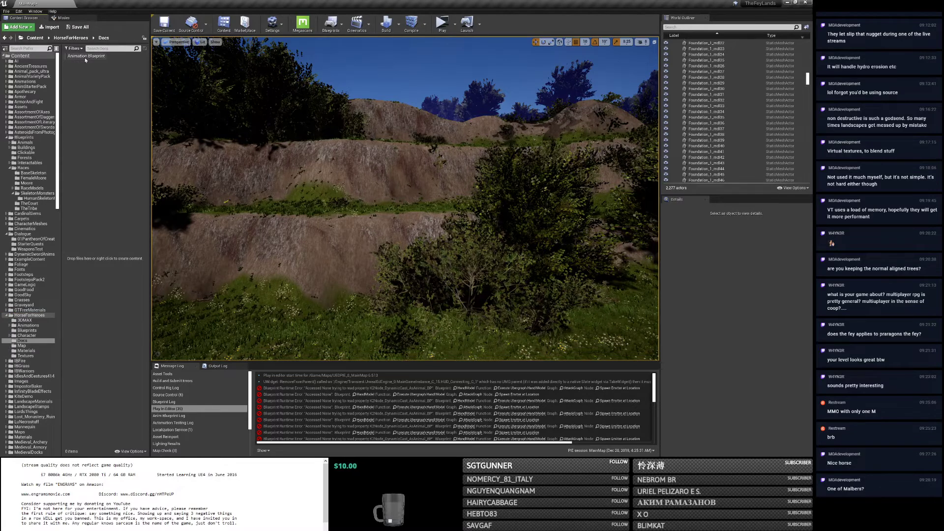
click(36, 337)
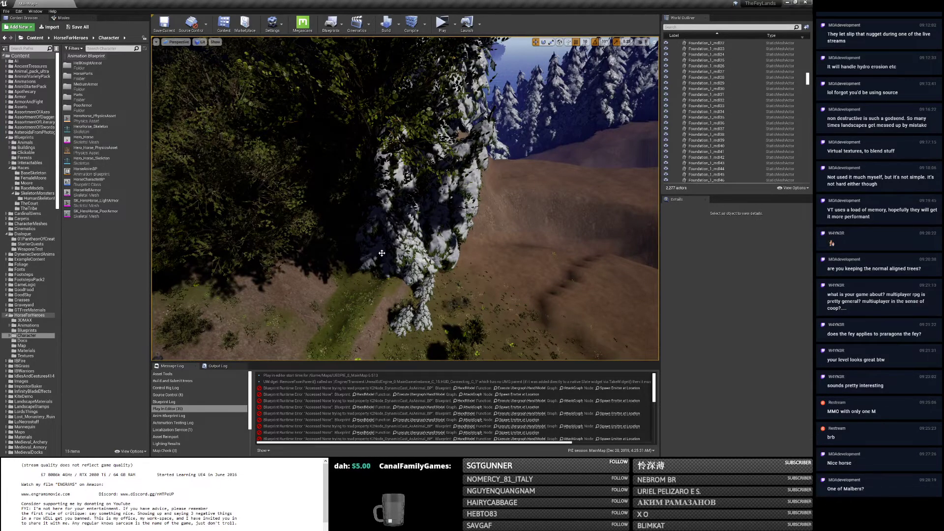
Launch the standalone game preview, minimise the Unreal Editor and maximise the preview window.
right_drag(384, 257, 384, 256)
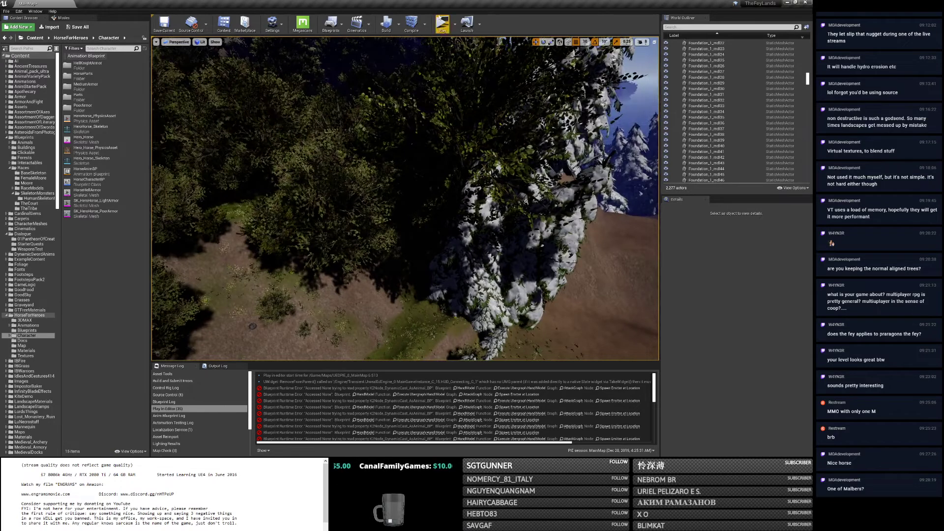
click(171, 30)
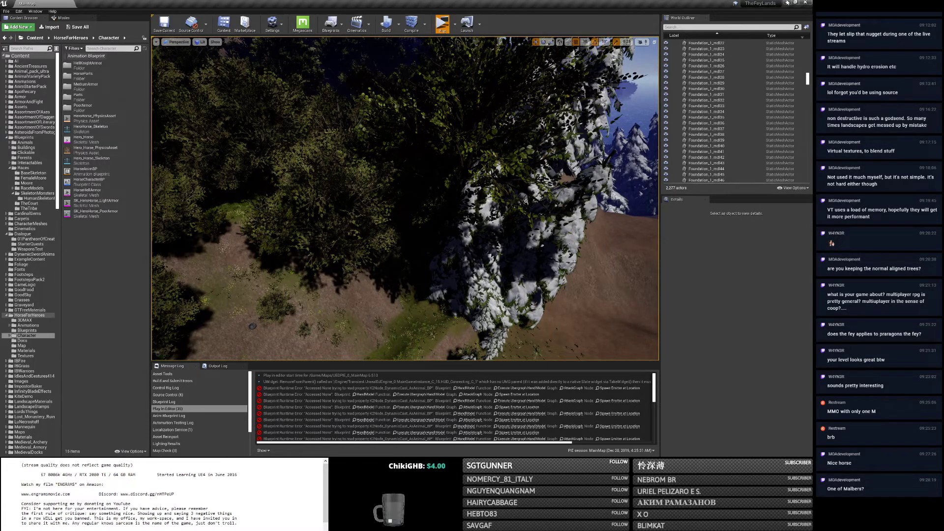
click(787, 3)
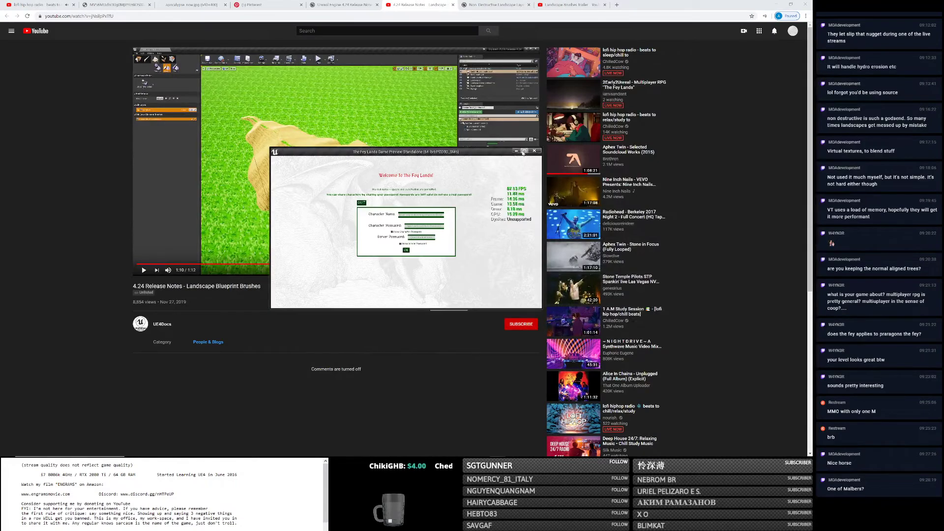
click(525, 151)
Log in to the game by entering the character name and the character password.
click(467, 181)
text(1)
key(Tab)
text(1)
click(407, 287)
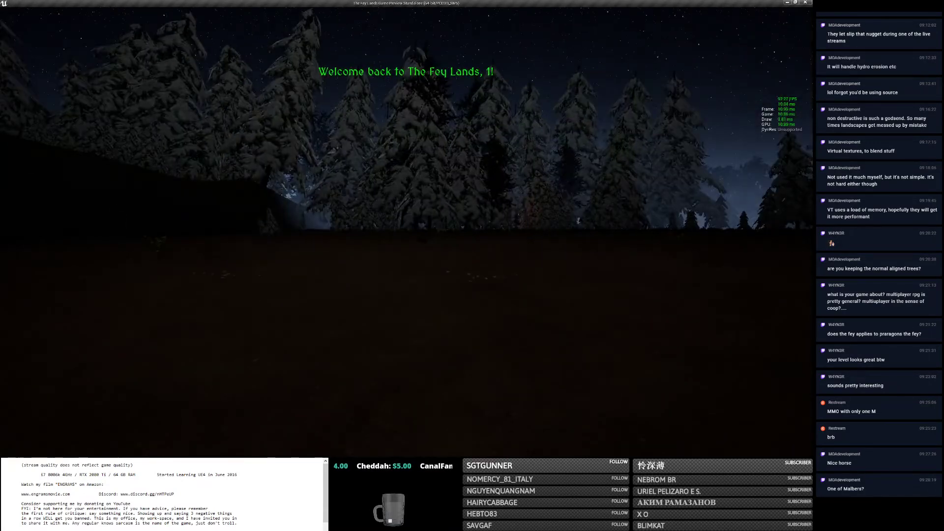
Walk into the woods, take the lantern from the backpack into the left hand and light it.
key(w)
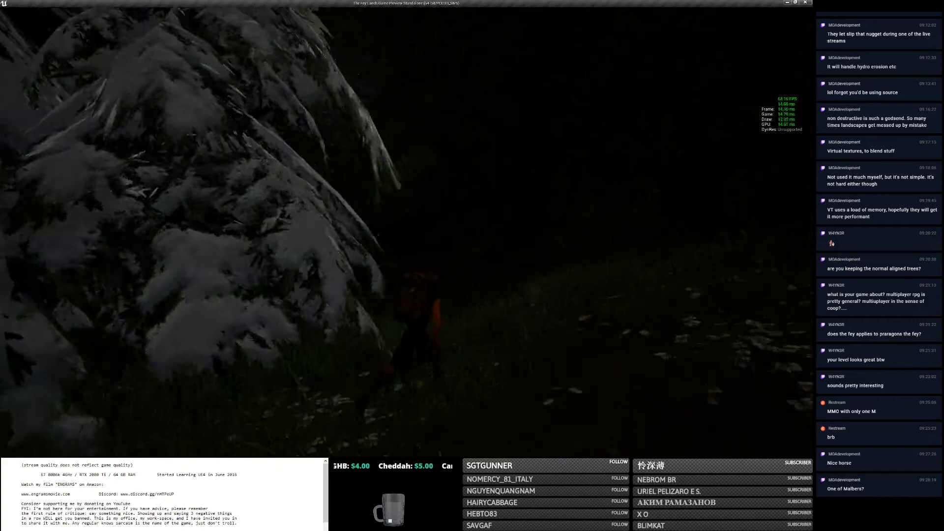
key(Tab)
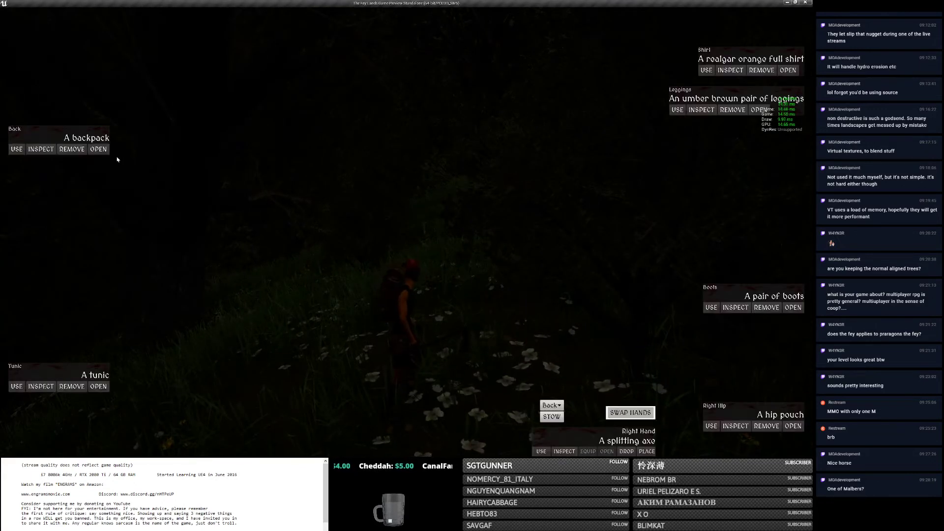
click(551, 194)
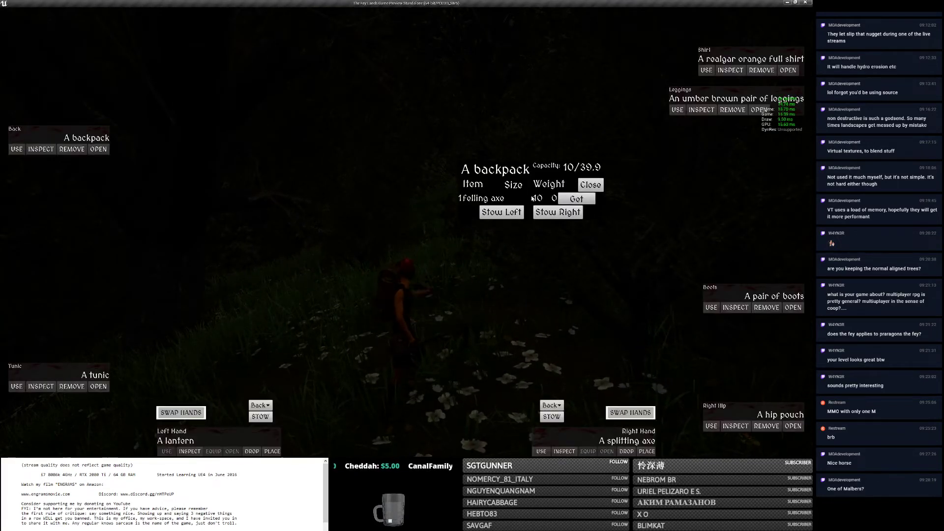
key(Tab)
click(431, 218)
Run and sprint with the lit lantern through the dark forest to test the night lighting on foliage and paths.
key(w)
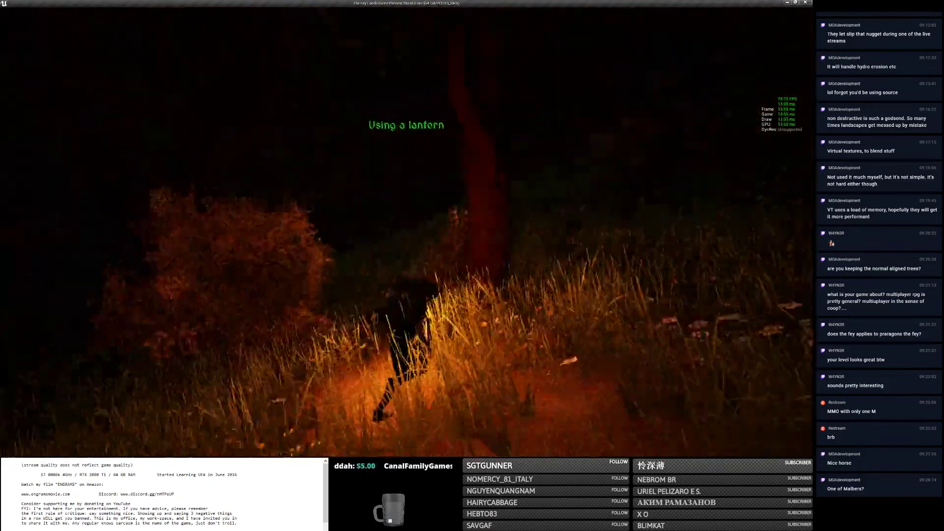
key(shift)
key(shift+w)
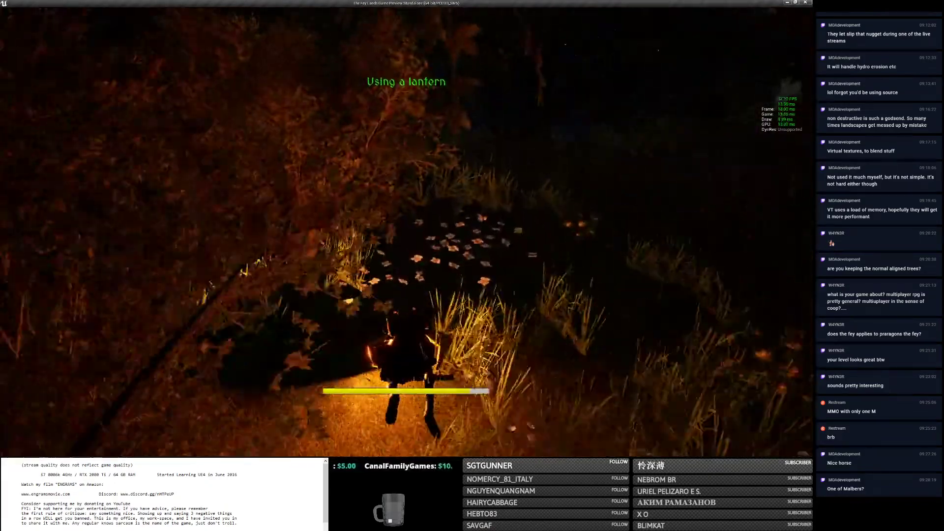
key(w)
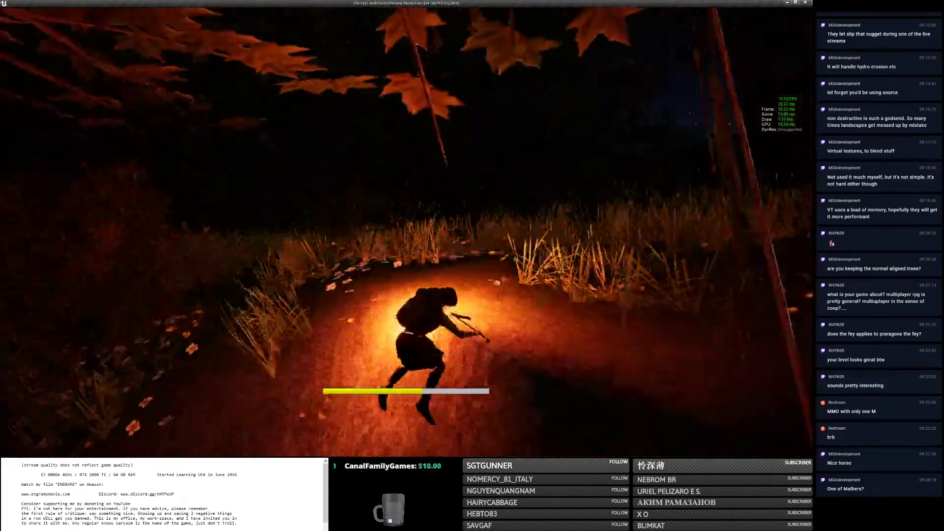
key(w)
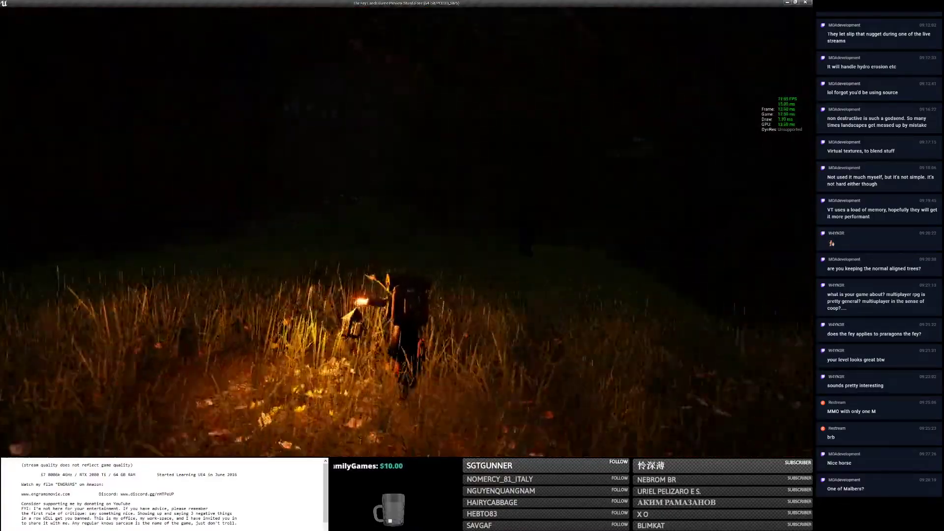
key(w)
key(w)
key(w)
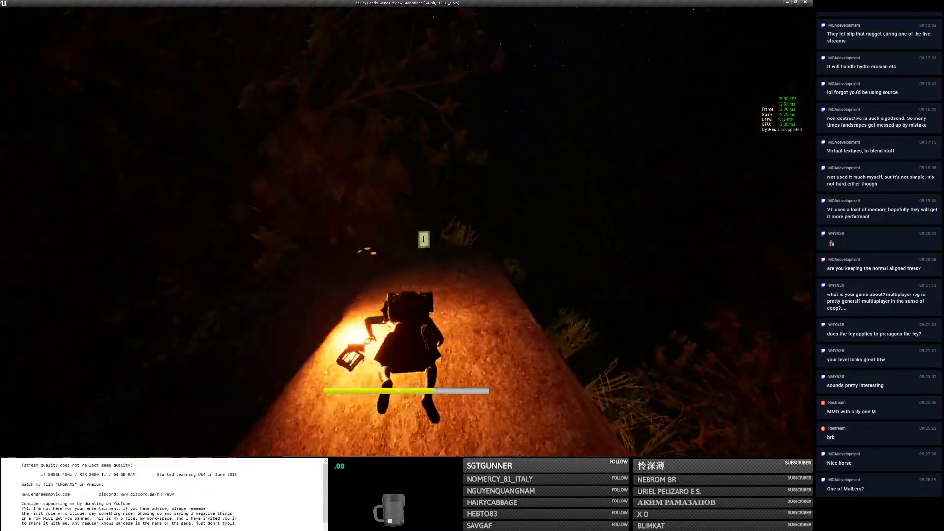
key(w)
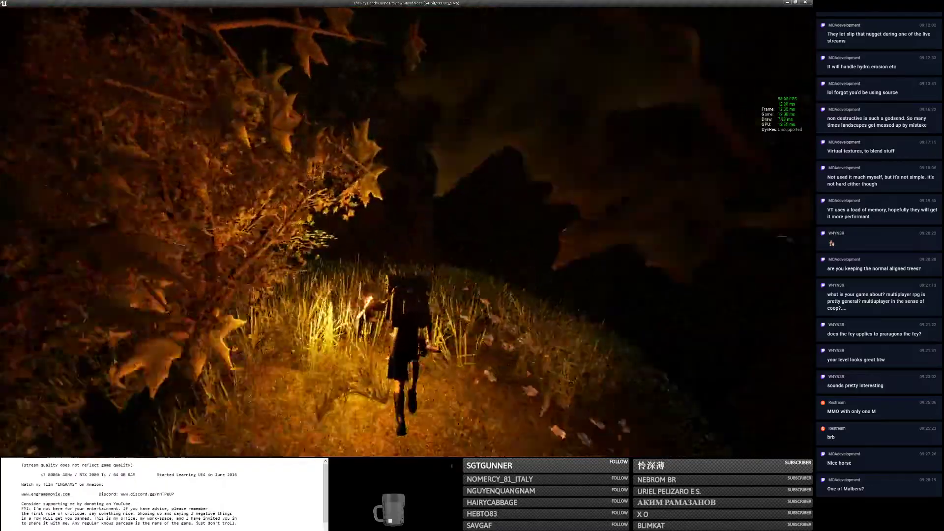
Keep moving the character forward through the tall grass and along the hillside, viewing the lantern light from several camera angles.
key(w)
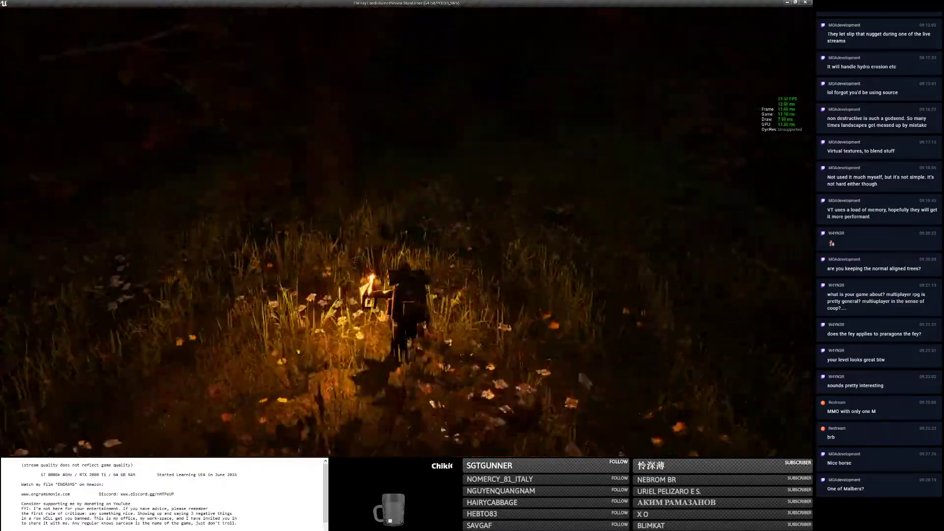
key(w)
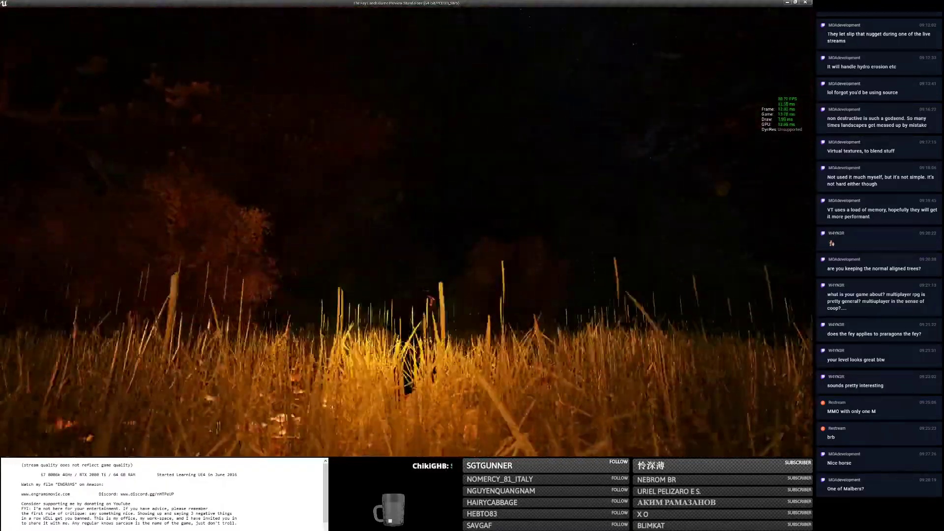
key(w)
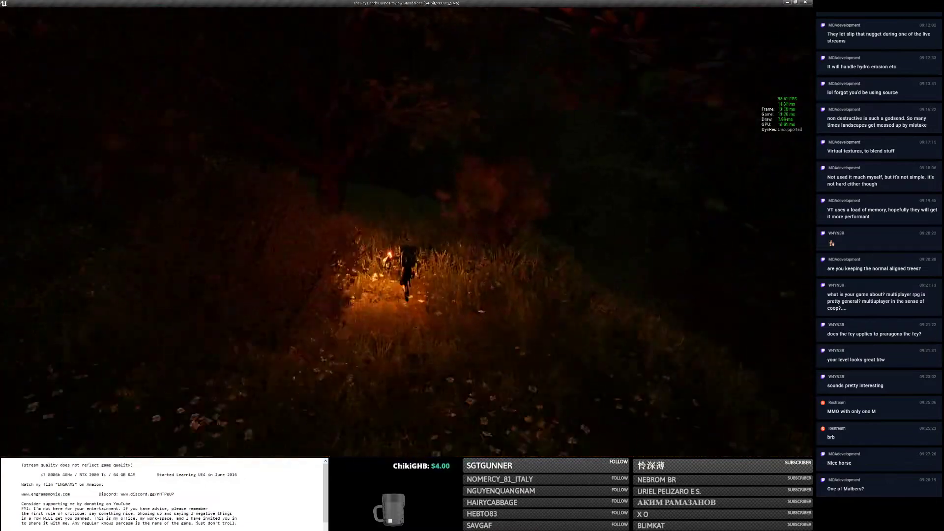
key(w)
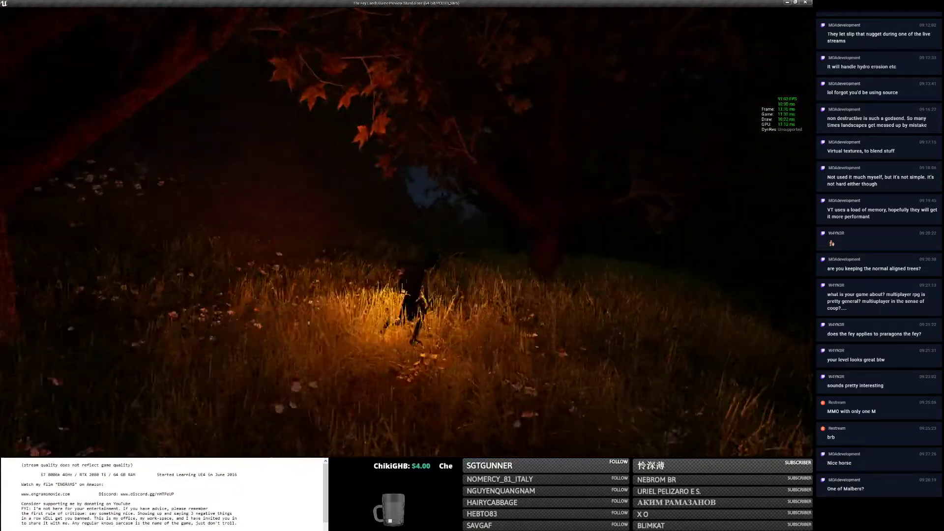
key(w)
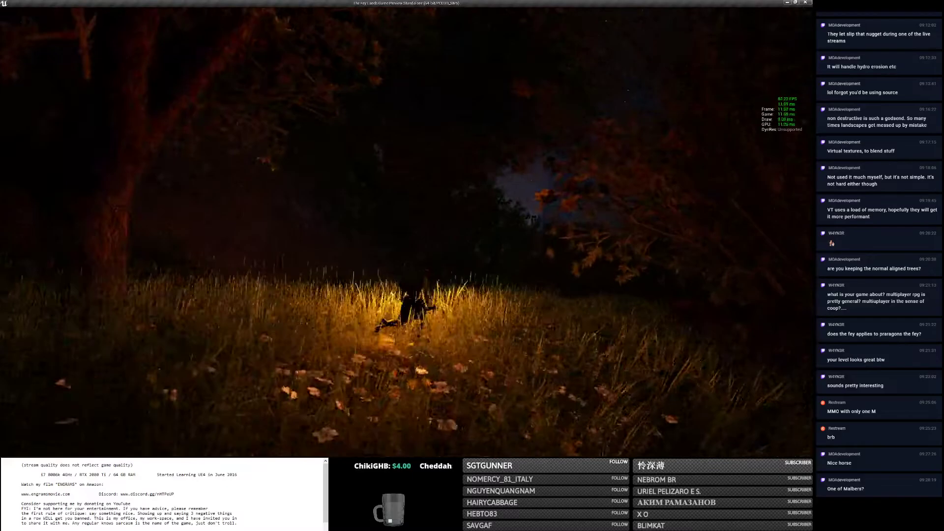
key(w)
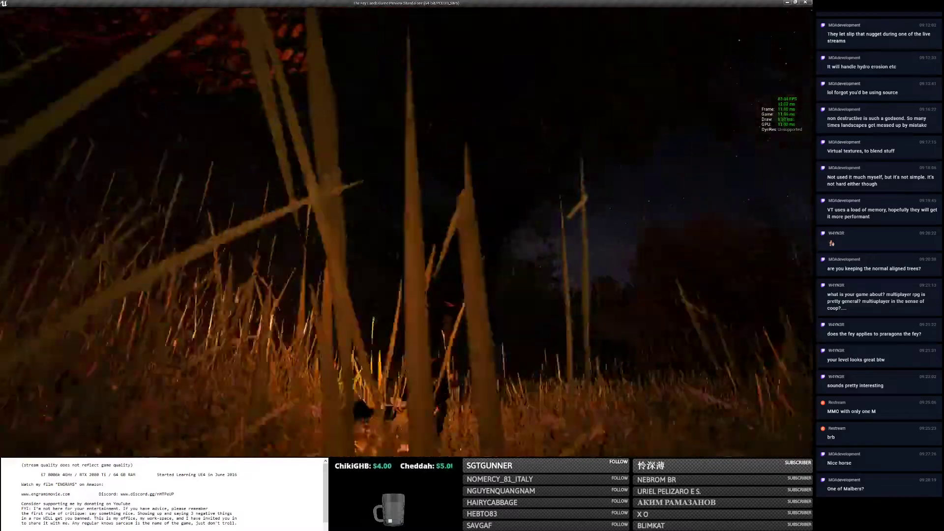
key(w)
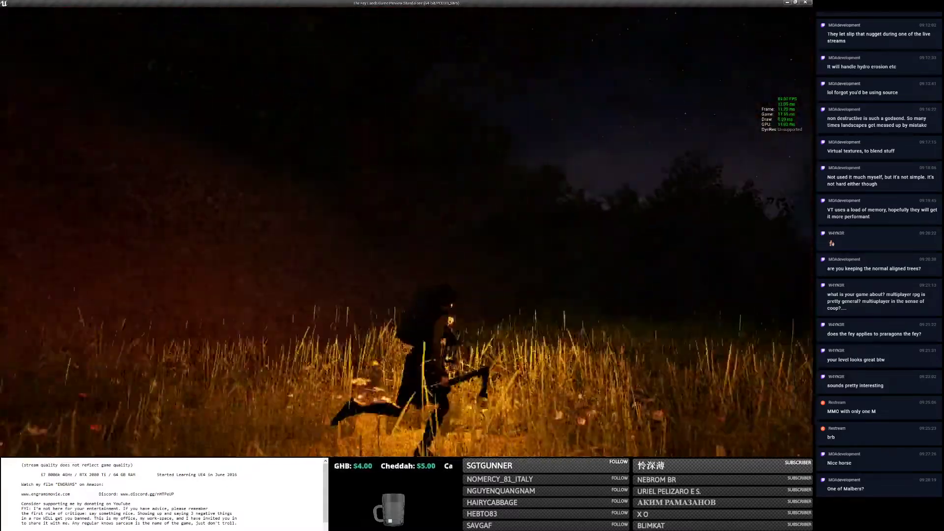
key(w)
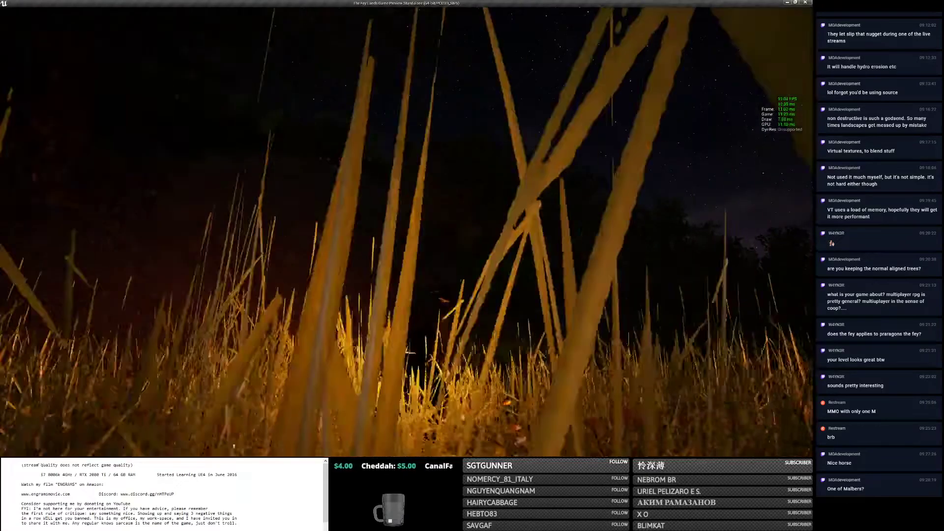
key(w)
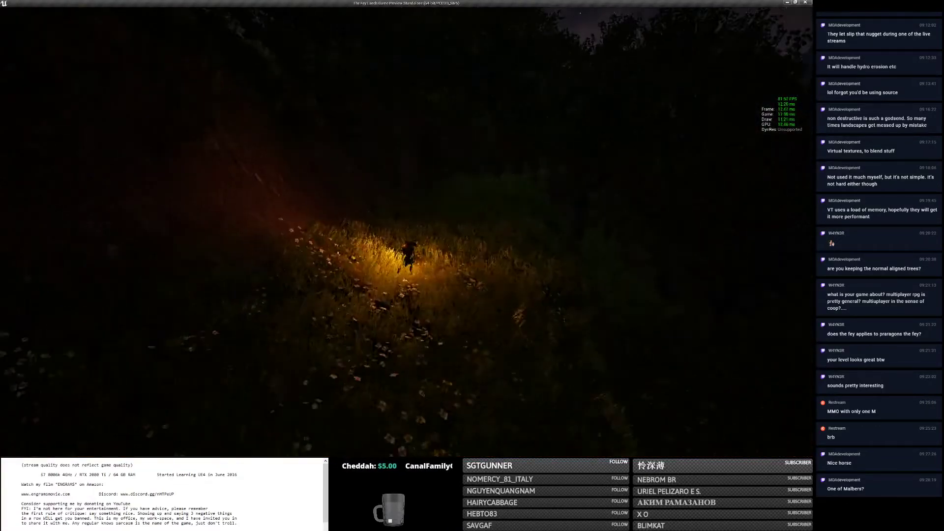
key(w)
key(w)
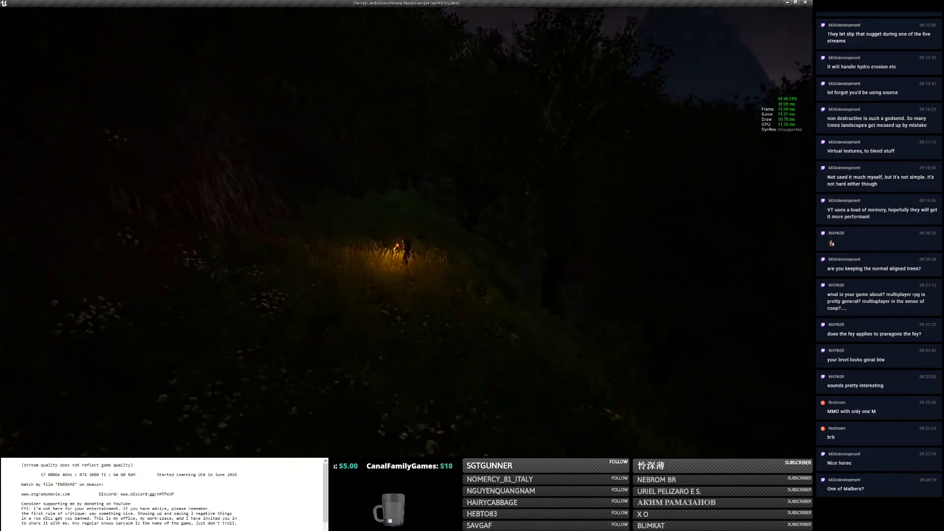
key(w)
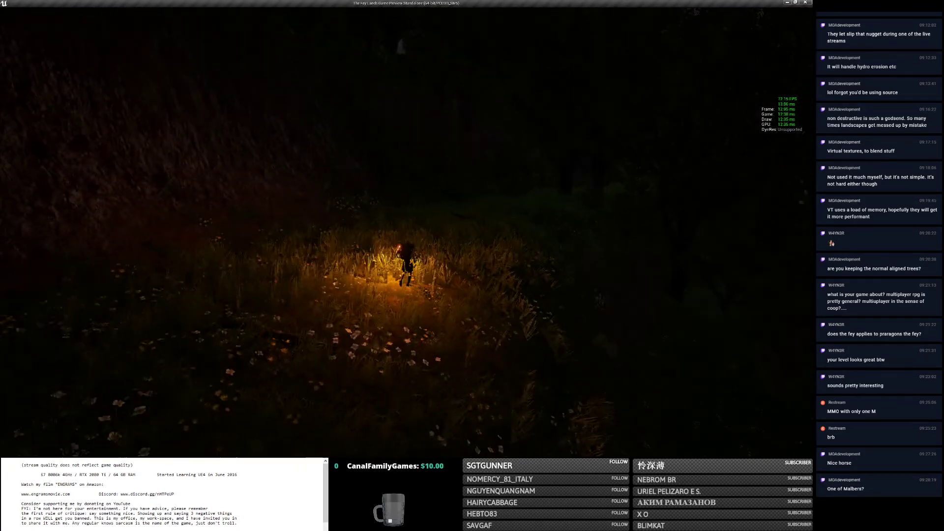
Examine the terraced slope and its trees against the sky while zooming the camera and walking the character along the ledge.
scroll(406, 232, up, 5)
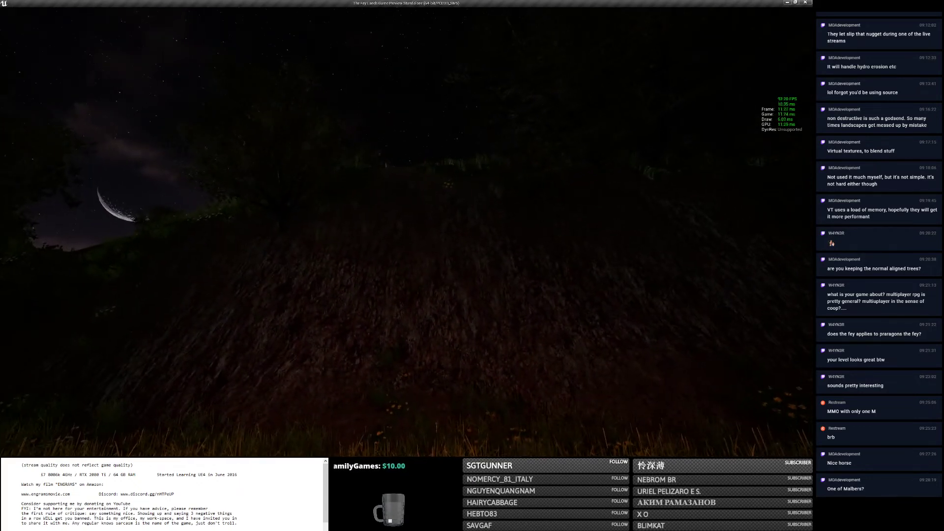
scroll(439, 223, down, 5)
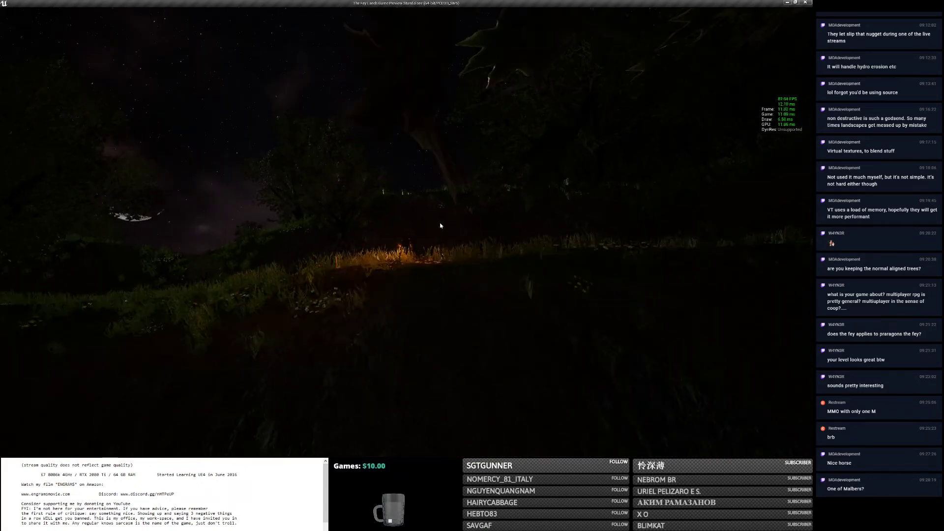
right_drag(451, 227, 476, 227)
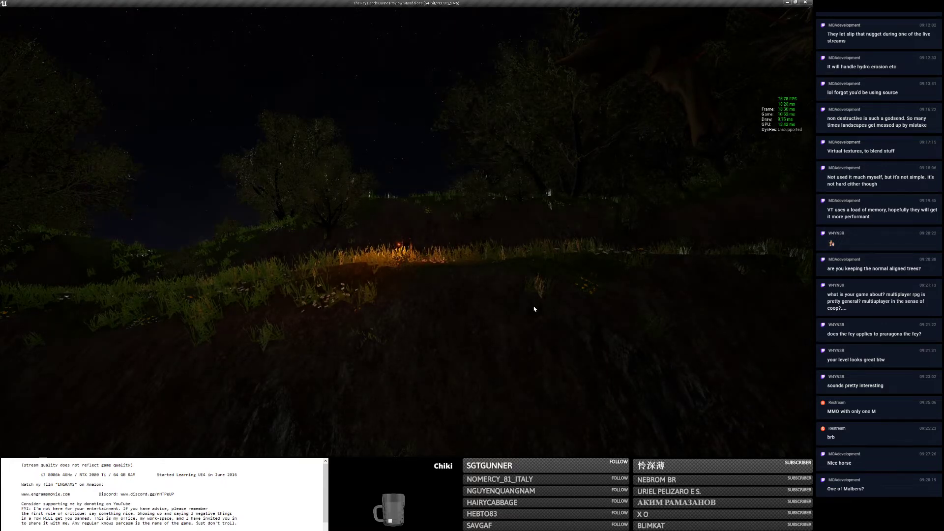
key(w)
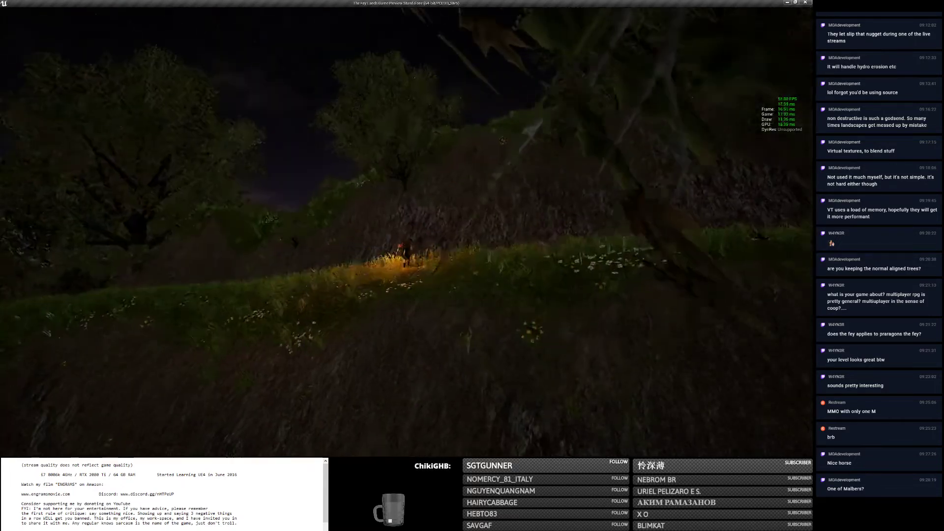
key(w)
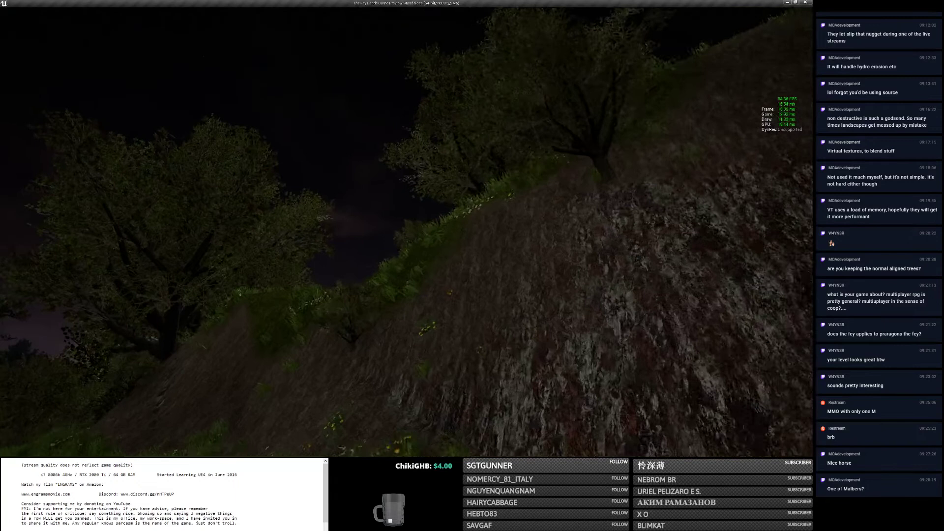
key(w)
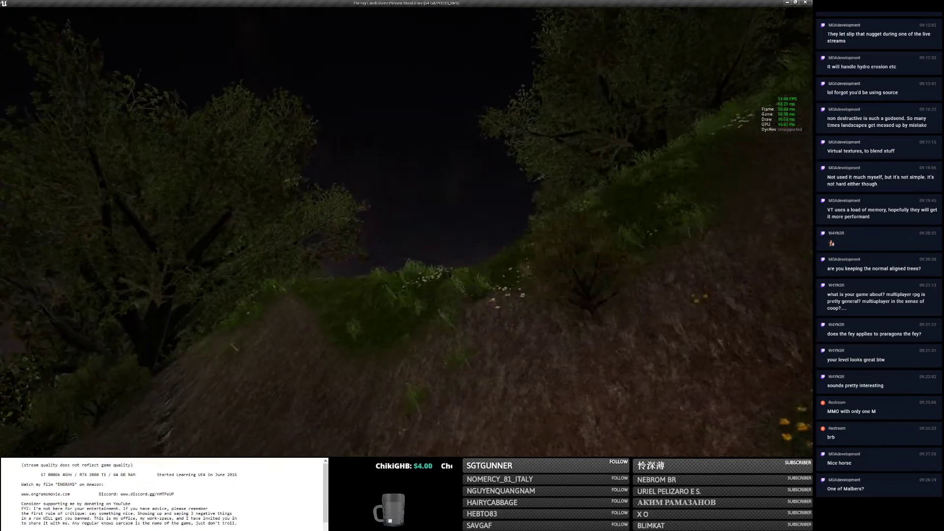
key(w)
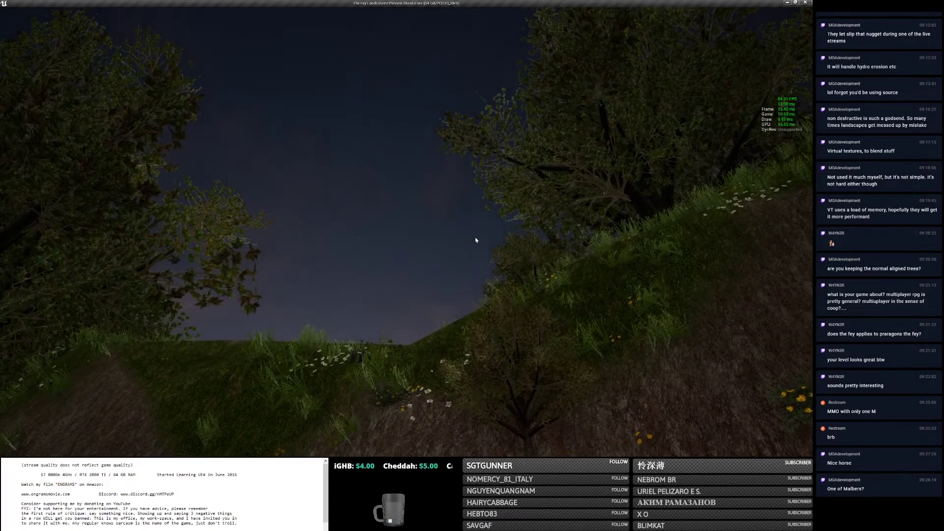
key(w)
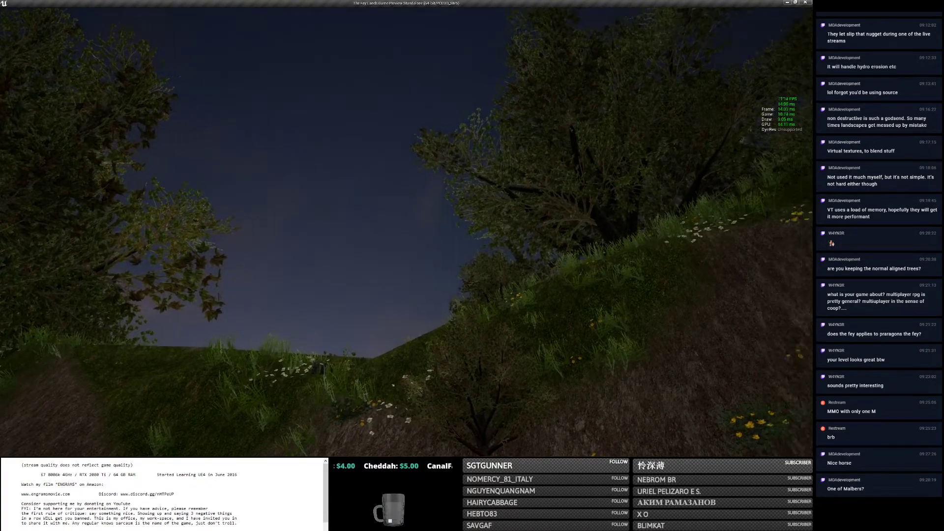
key(w)
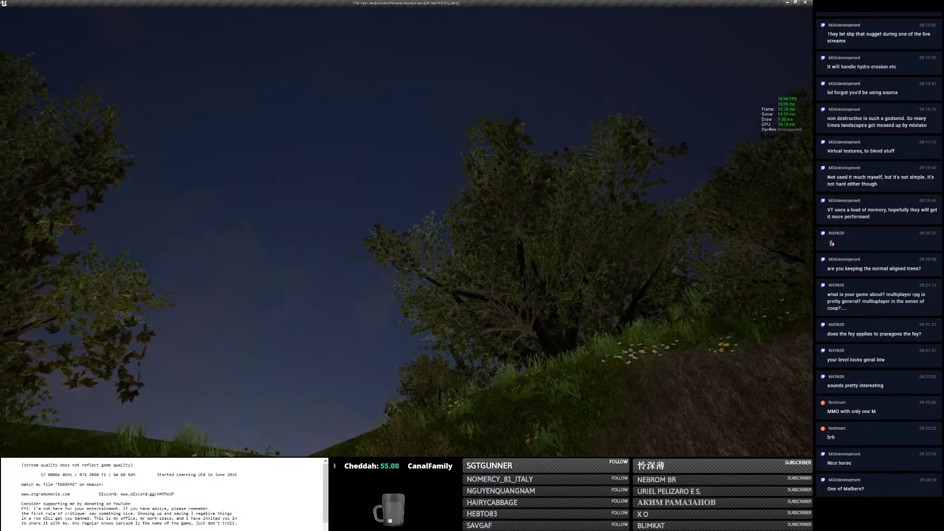
key(w)
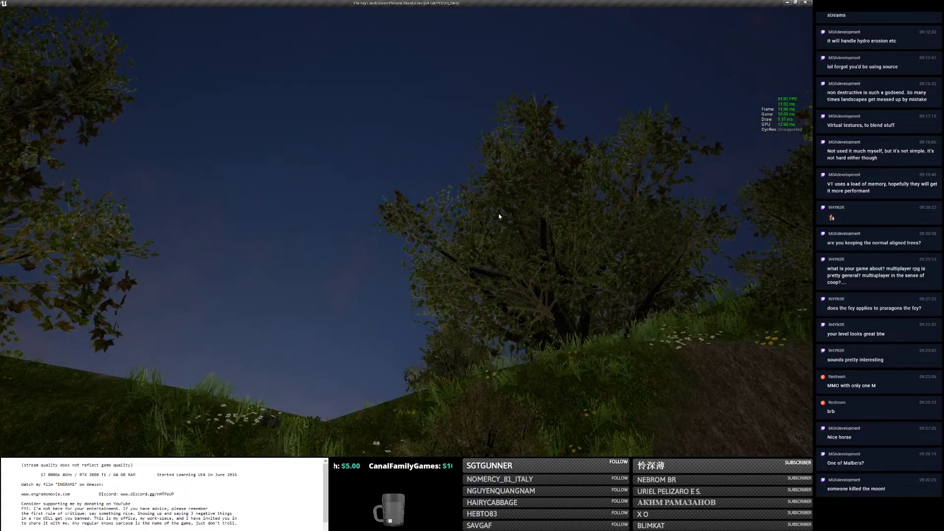
Switch from the running game back to the Unreal Editor and open the level blueprint.
key(alt+Tab)
key(alt+Tab)
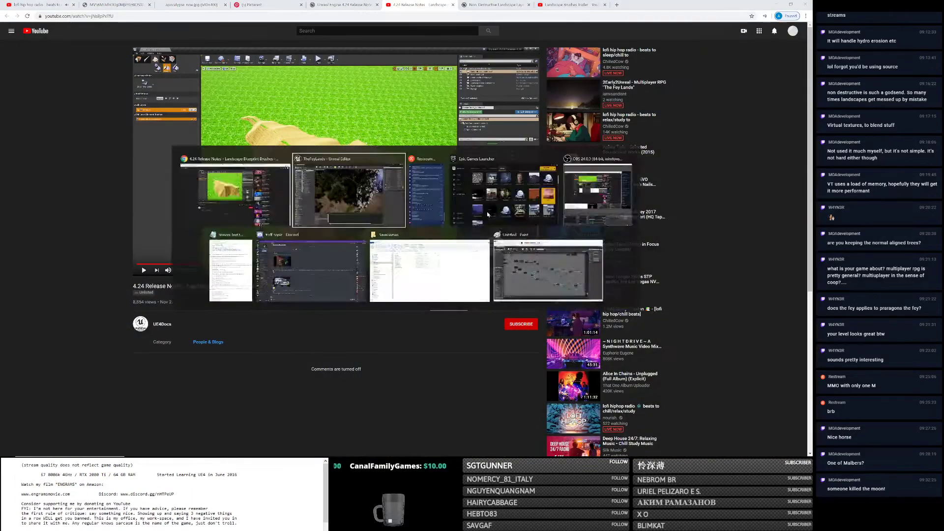
key(alt+Tab)
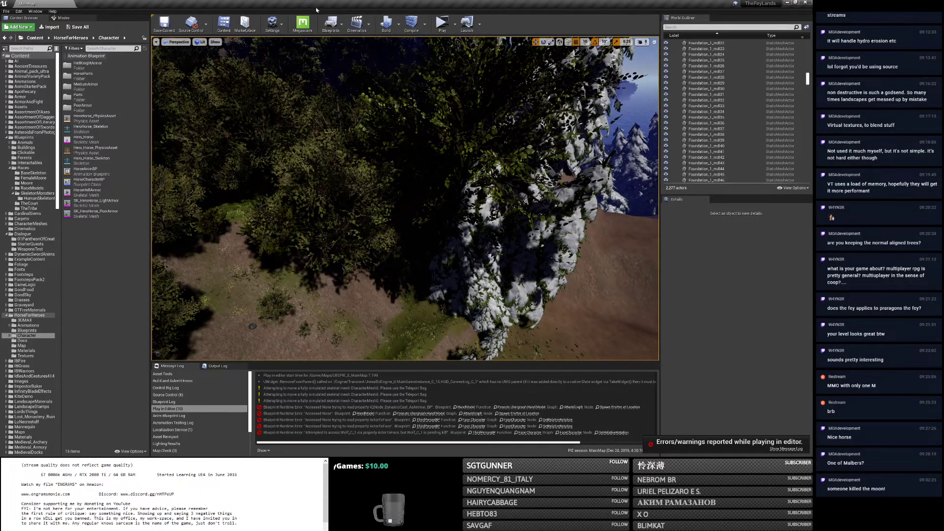
click(336, 28)
click(347, 80)
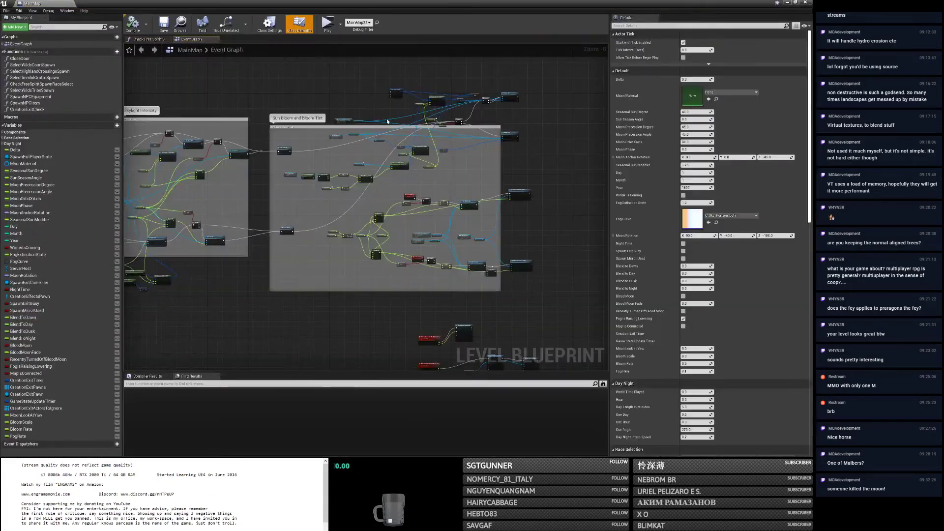
Reposition the uppermost Set Intensity node slightly lower within the Day section of the event graph.
scroll(388, 121, down, 6)
right_drag(344, 197, 471, 191)
scroll(357, 211, up, 7)
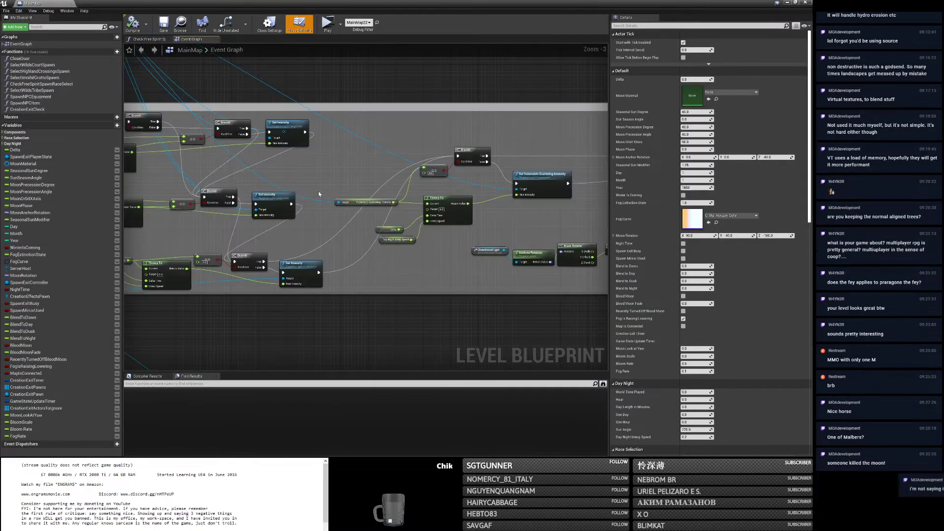
scroll(324, 178, up, 2)
drag(423, 127, 431, 145)
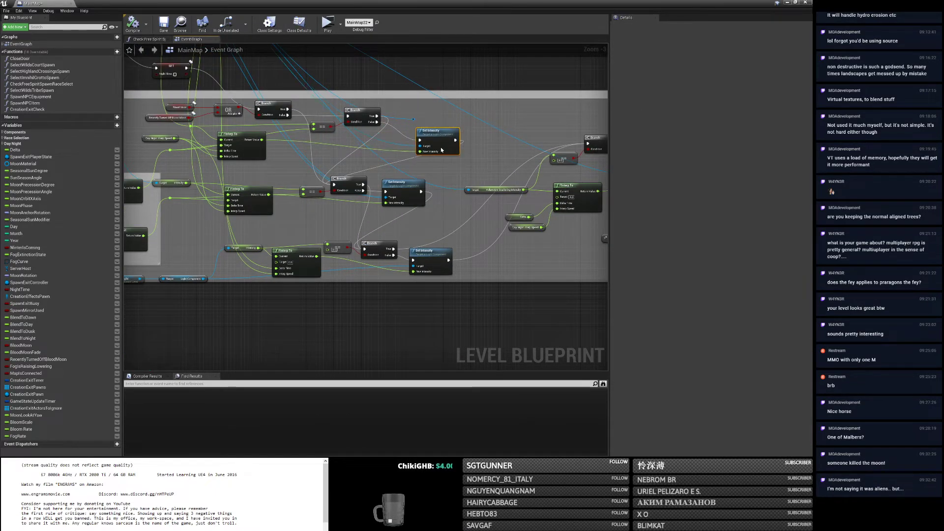
scroll(432, 146, down, 2)
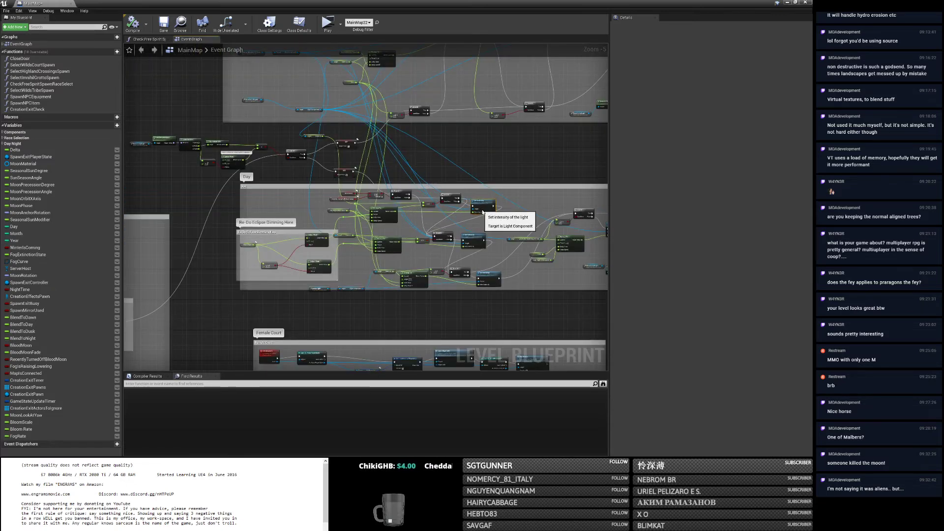
Examine the Day section's wiring and the Harvest Moon (Sun), Default Sun (Sun) and Solar Eclipse (Sun) groups.
right_drag(449, 163, 444, 210)
right_drag(267, 112, 185, 80)
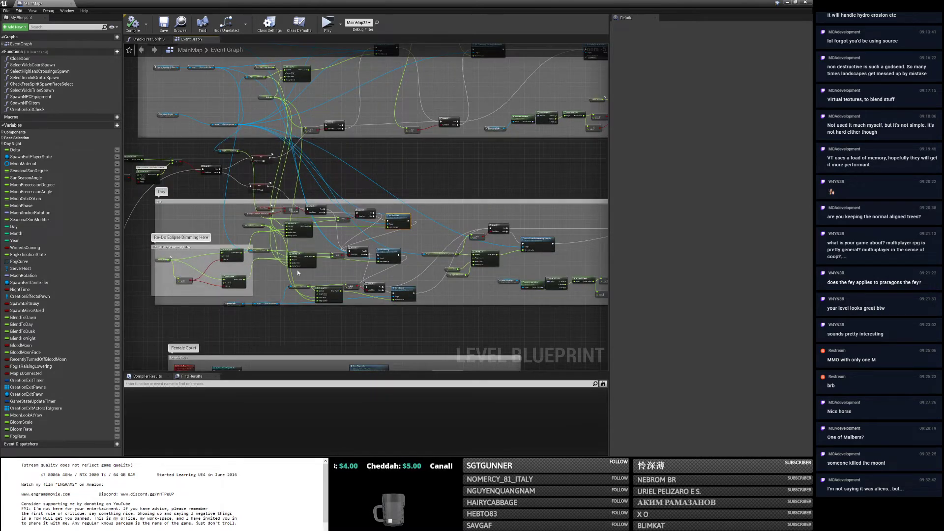
right_drag(406, 239, 143, 224)
right_drag(297, 215, 228, 217)
right_drag(410, 213, 158, 214)
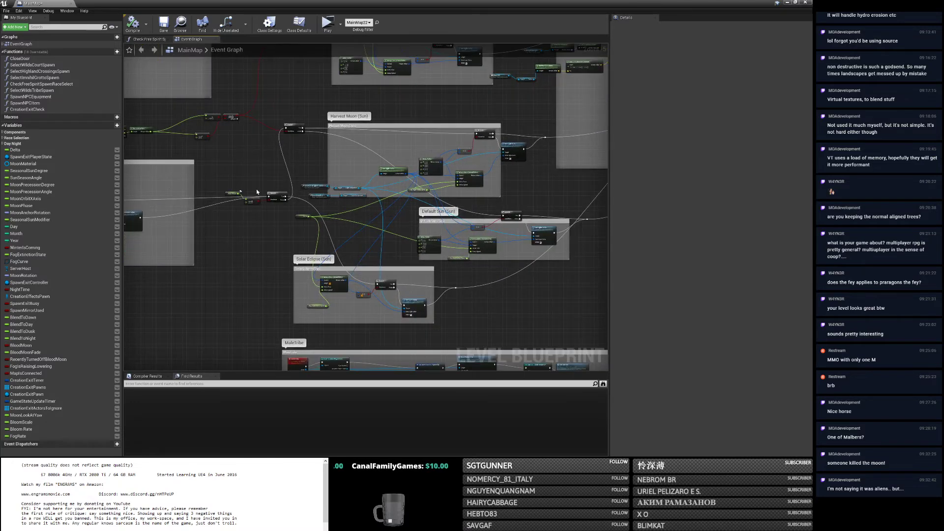
scroll(386, 190, up, 1)
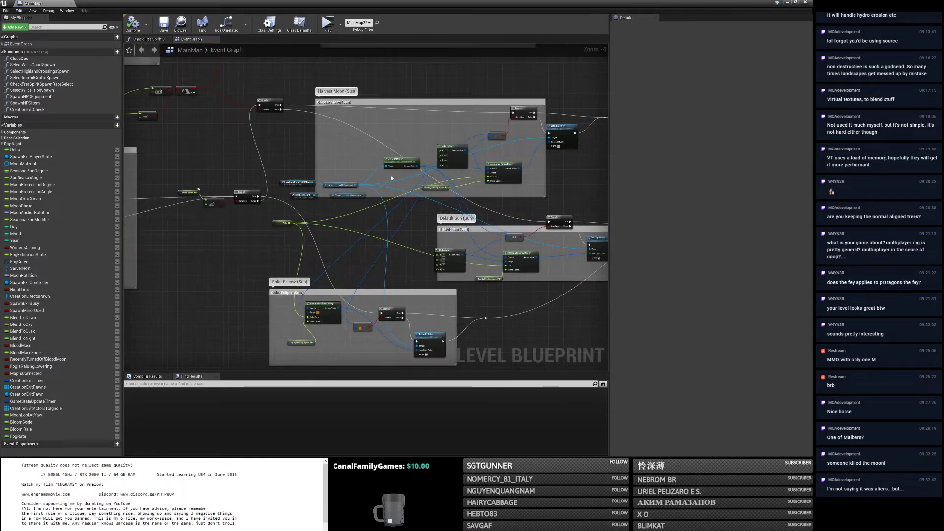
right_drag(392, 178, 351, 184)
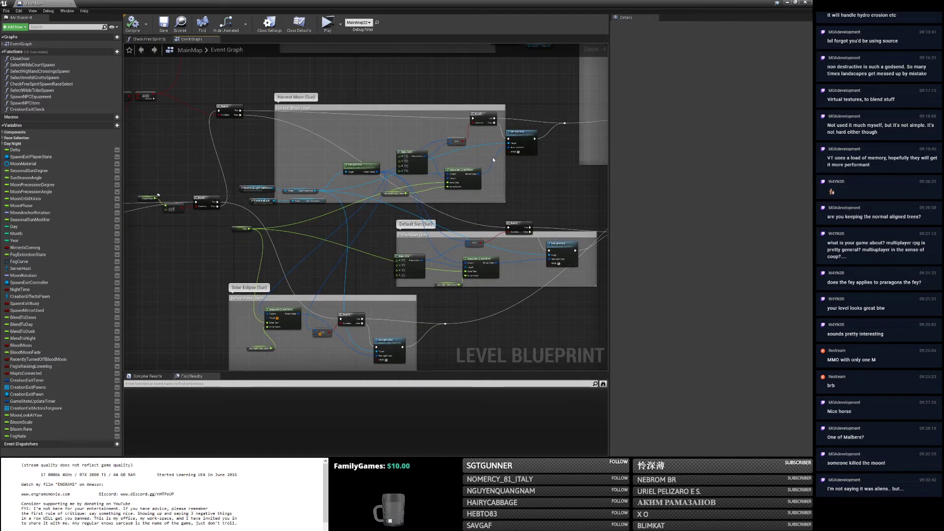
right_drag(423, 237, 418, 203)
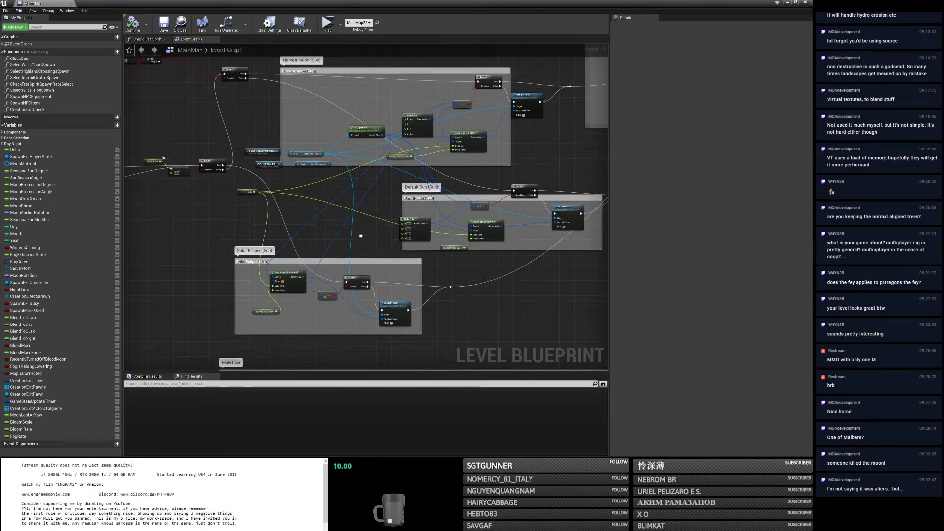
right_drag(361, 235, 318, 271)
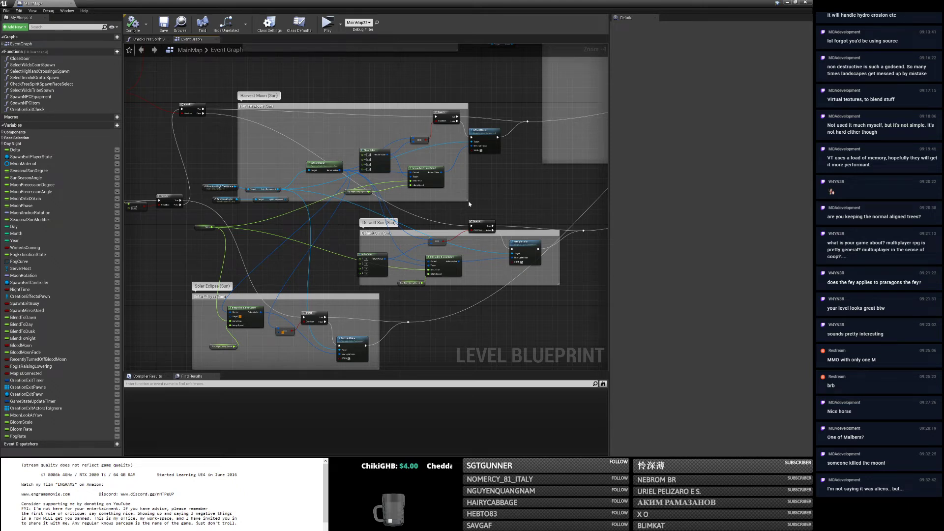
Connect the execution outputs of the lowest set node and its Branch to the Branch after Normalize Axis in the neighbouring group, and compile.
right_drag(552, 186, 223, 255)
scroll(237, 257, down, 1)
right_drag(312, 306, 178, 212)
right_drag(406, 207, 17, 240)
right_drag(307, 209, 199, 214)
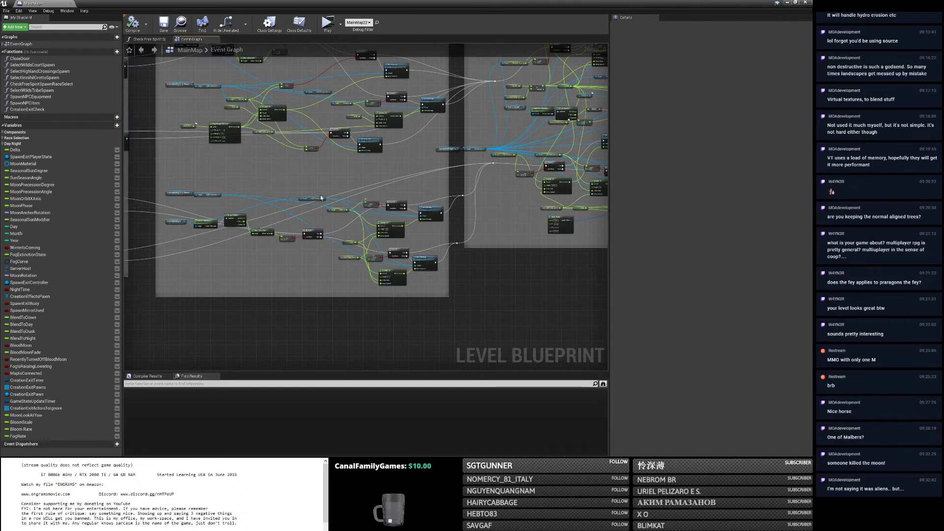
right_drag(232, 197, 326, 196)
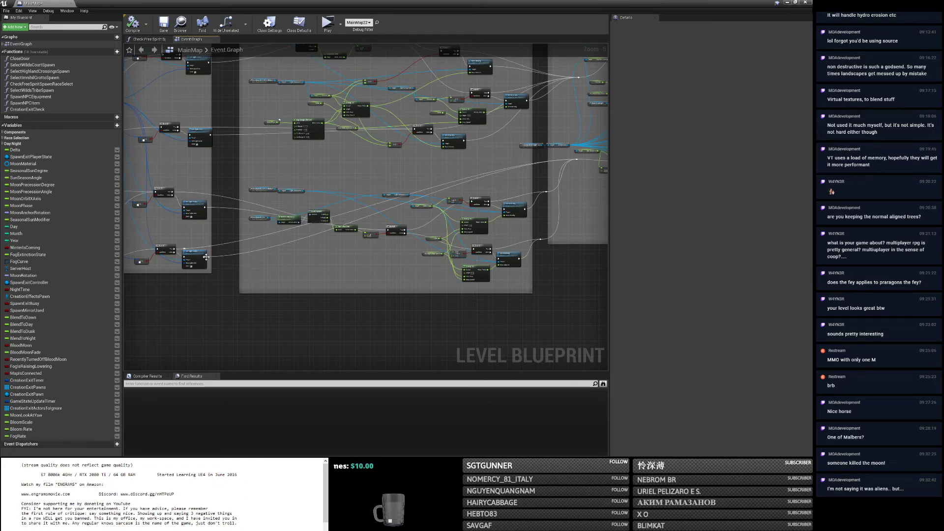
right_drag(184, 251, 589, 201)
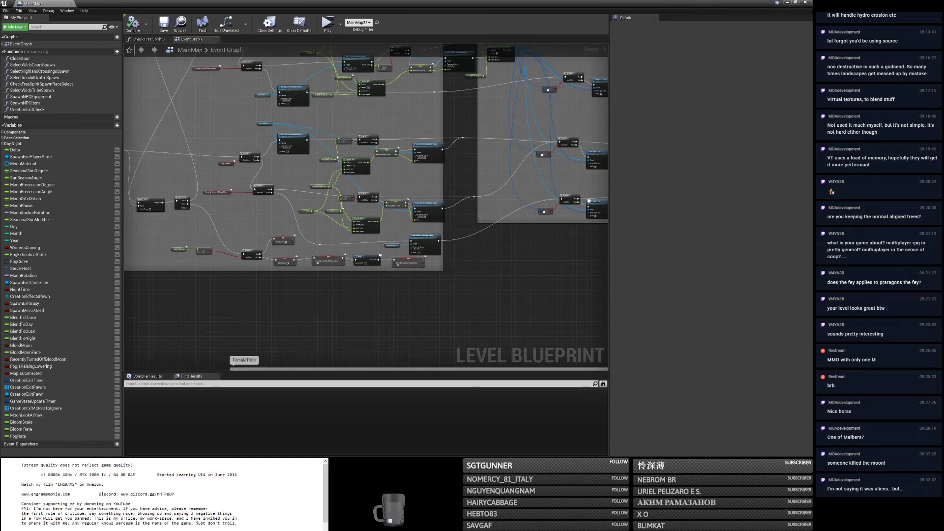
right_drag(589, 201, 203, 241)
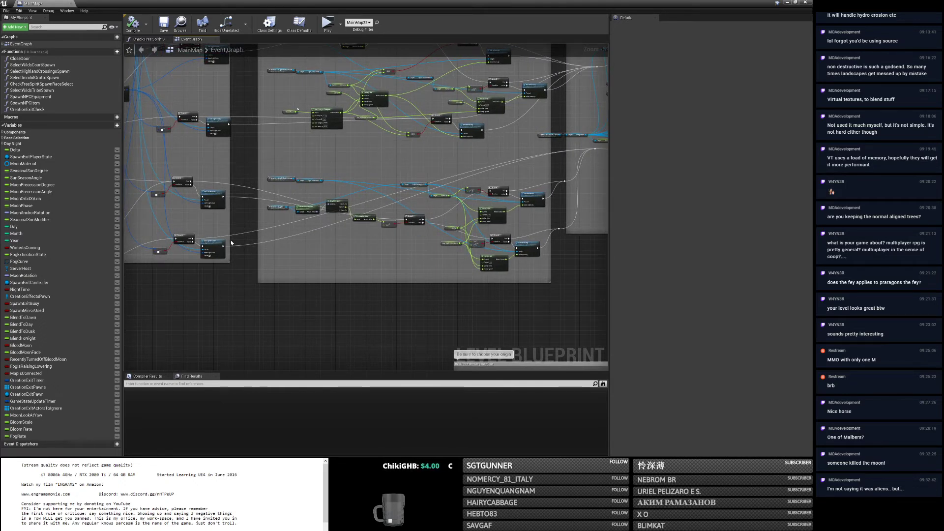
drag(224, 246, 408, 222)
drag(191, 238, 406, 220)
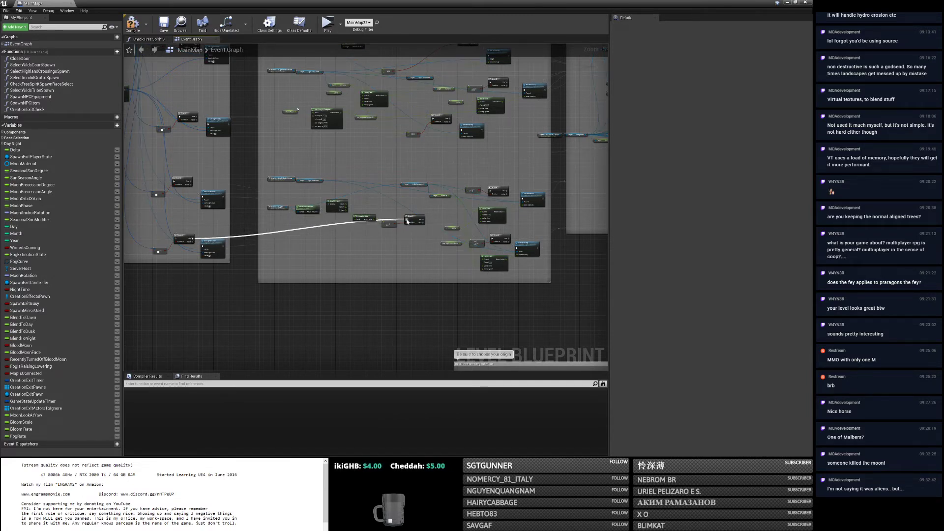
right_drag(392, 253, 332, 253)
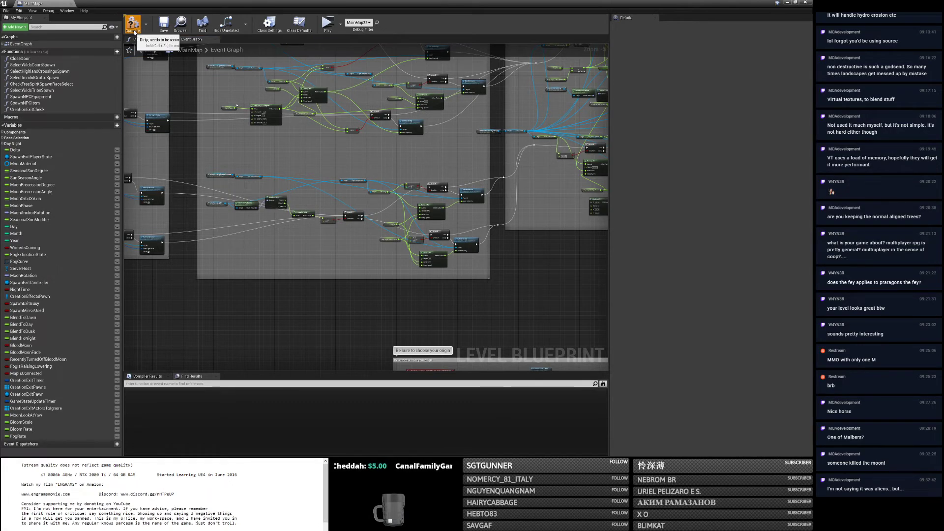
click(131, 30)
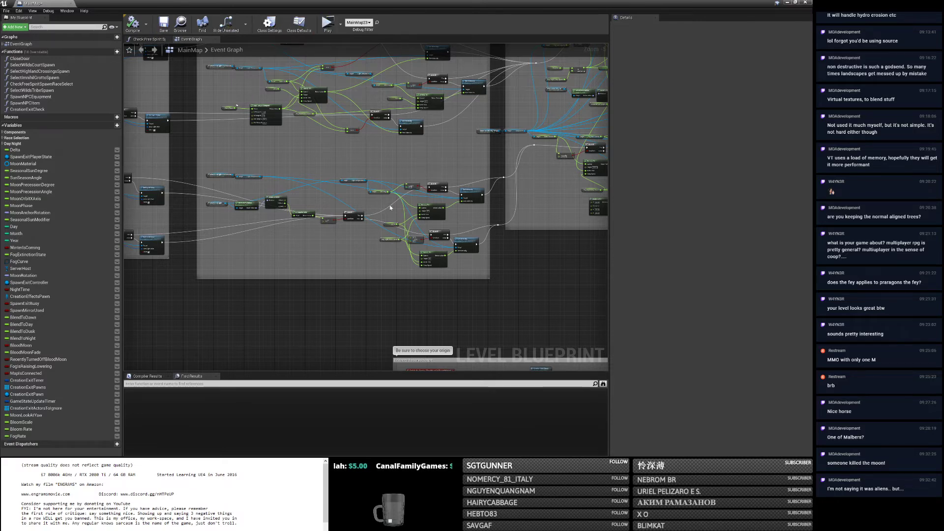
Connect the light's Intensity output to the lower equality comparison, adjust the positions of that comparison and the lower FInterp To, and save the blueprint.
scroll(402, 248, up, 2)
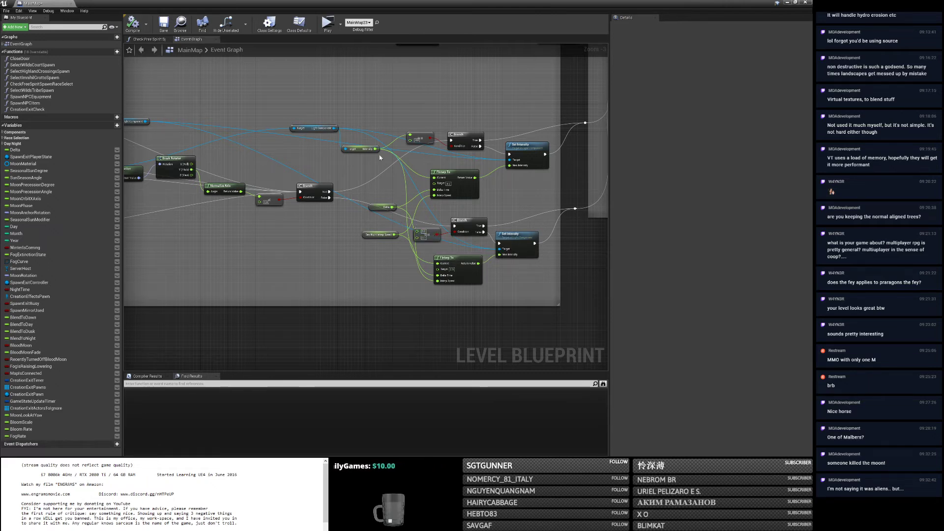
drag(374, 149, 416, 237)
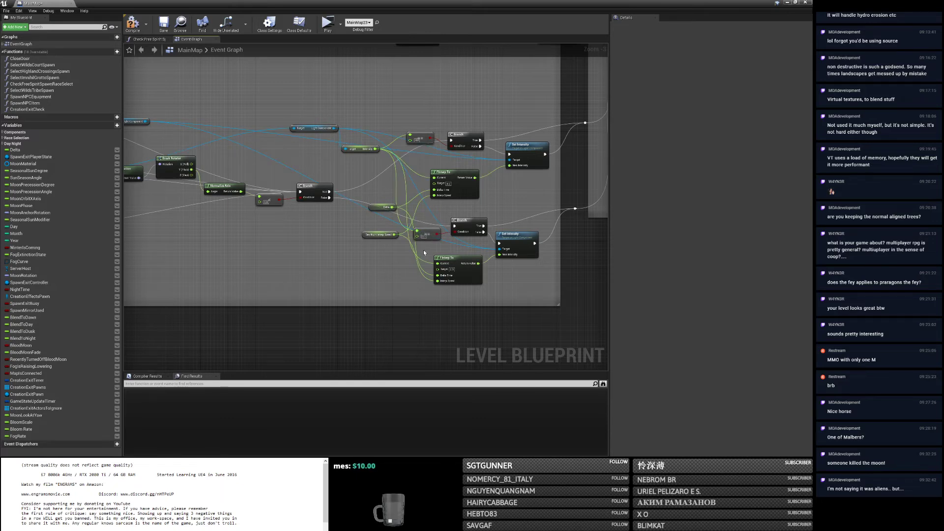
drag(438, 259, 431, 259)
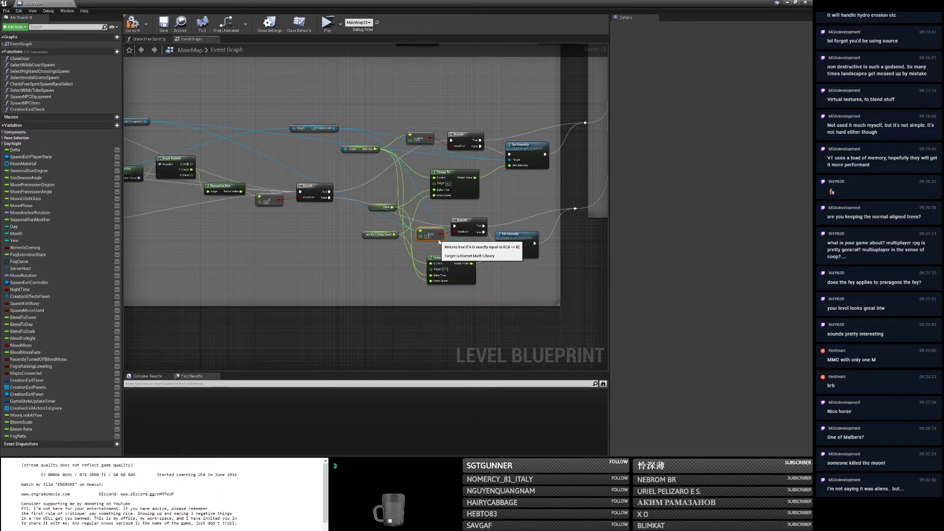
scroll(435, 239, down, 2)
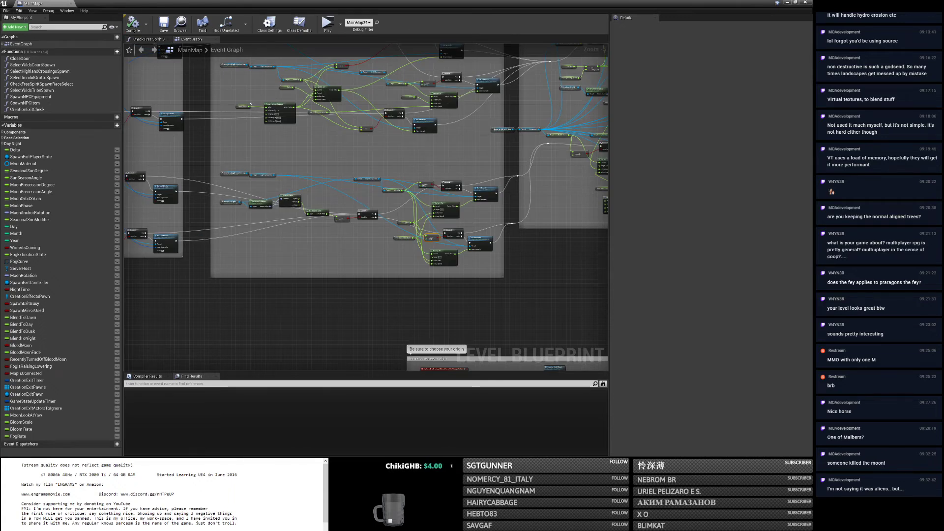
click(163, 22)
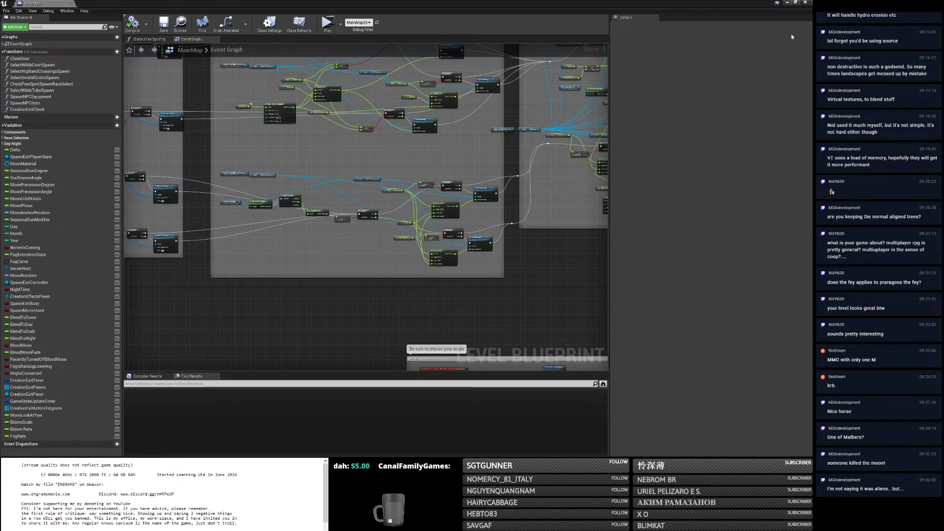
Start a new play session of the level and log in with the character name 1 and the character password.
click(789, 2)
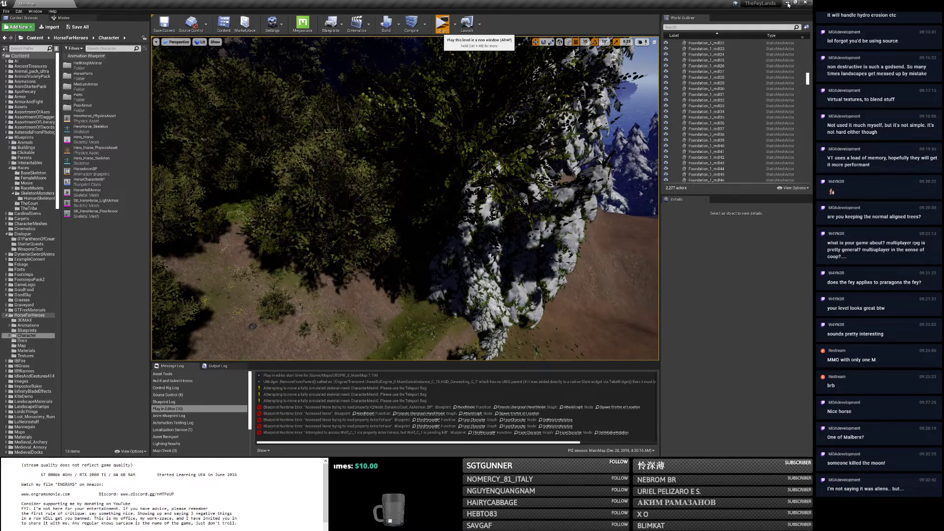
click(442, 24)
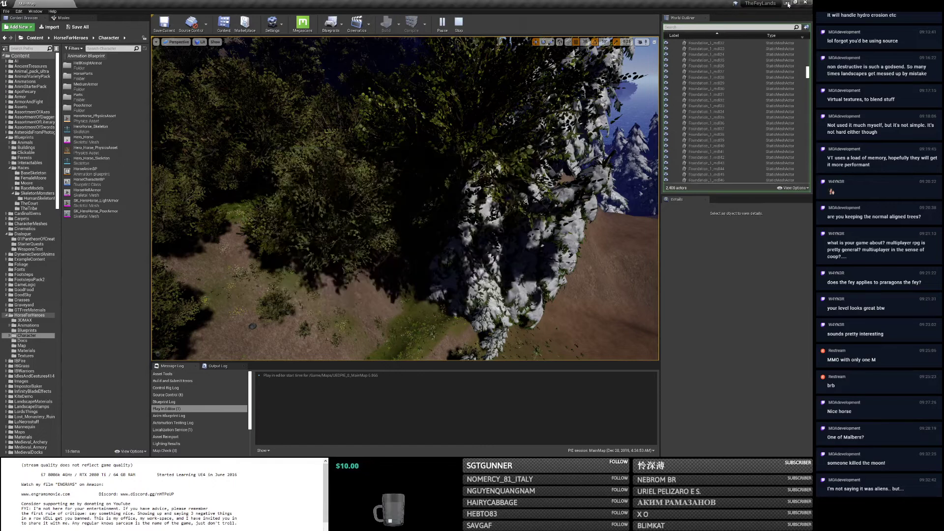
click(786, 3)
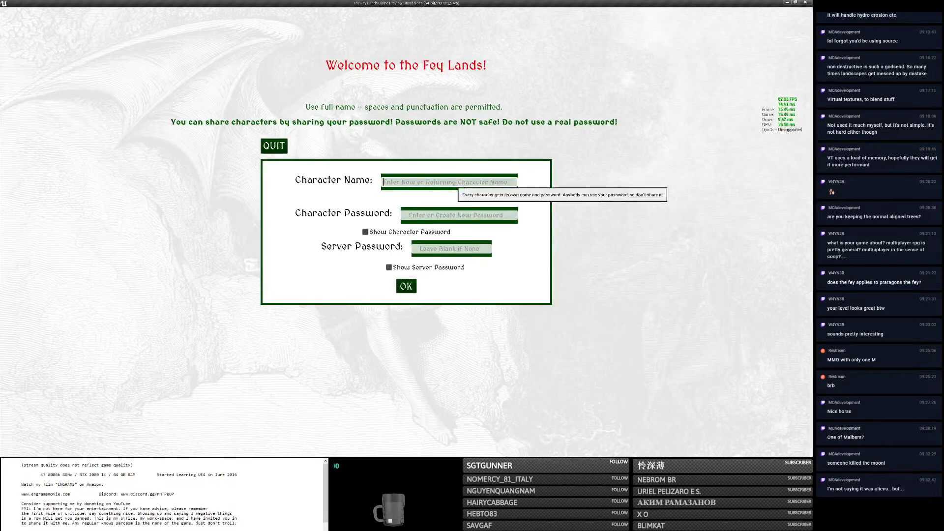
text(1)
key(Tab)
text(1)
click(410, 288)
Check the active execution path in the simulating level blueprint, close the blueprint and return to the running game.
key(alt+Tab)
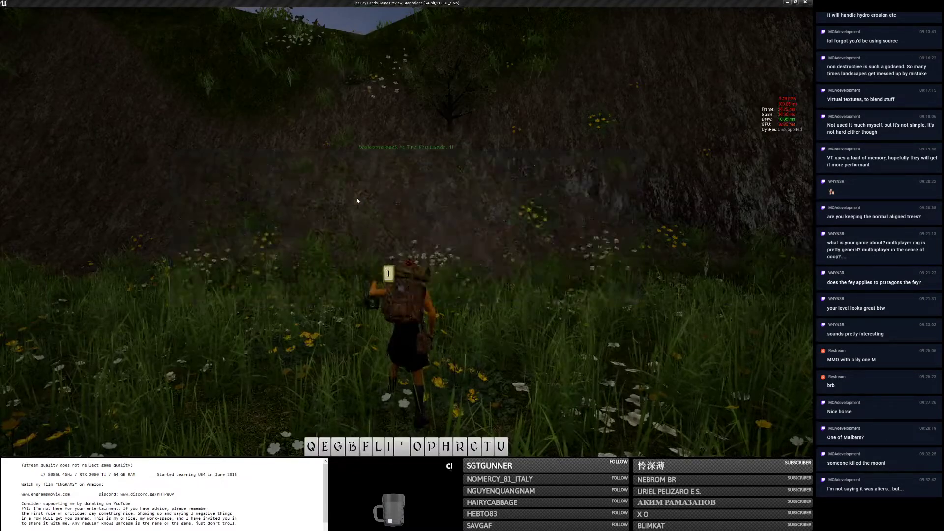
key(alt+Tab)
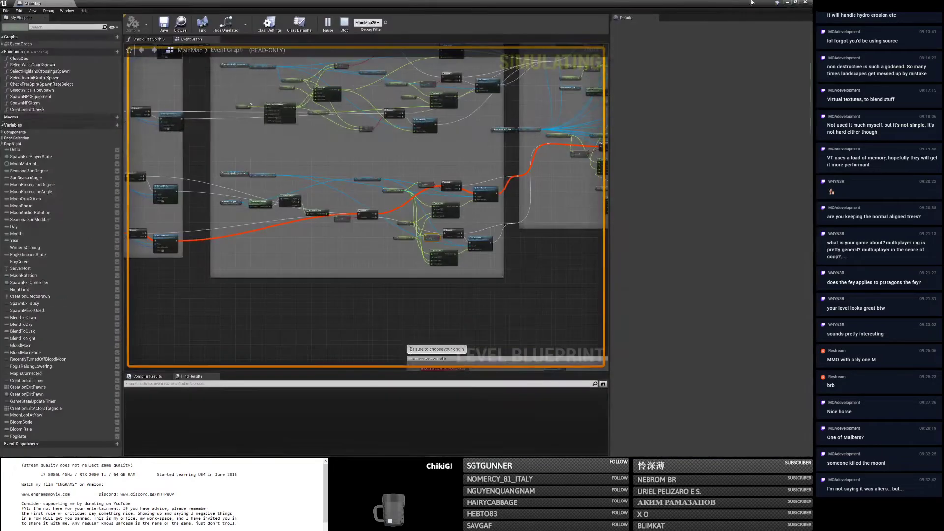
click(806, 2)
key(alt+Tab)
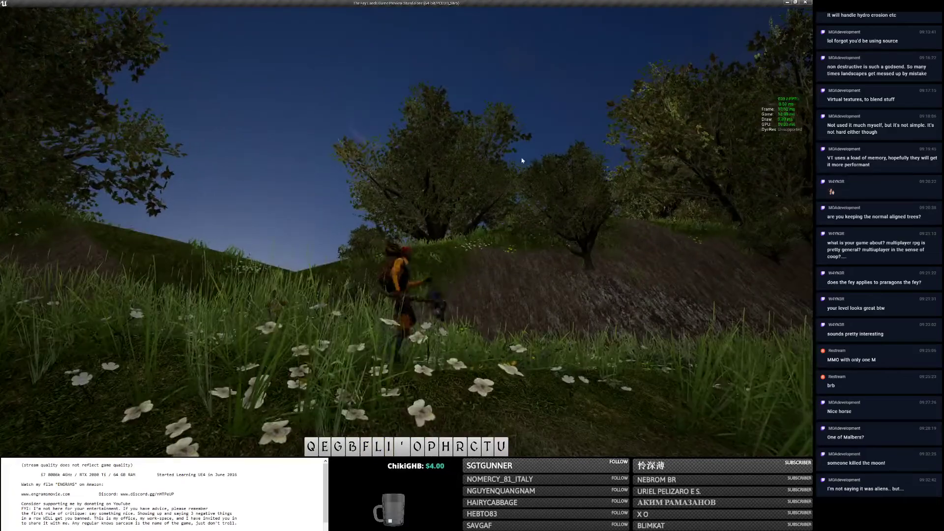
Sprint along the terraces with the camera zoomed out, light the lantern, and change the camera view to inspect the night lighting.
right_drag(523, 160, 551, 169)
scroll(406, 232, down, 5)
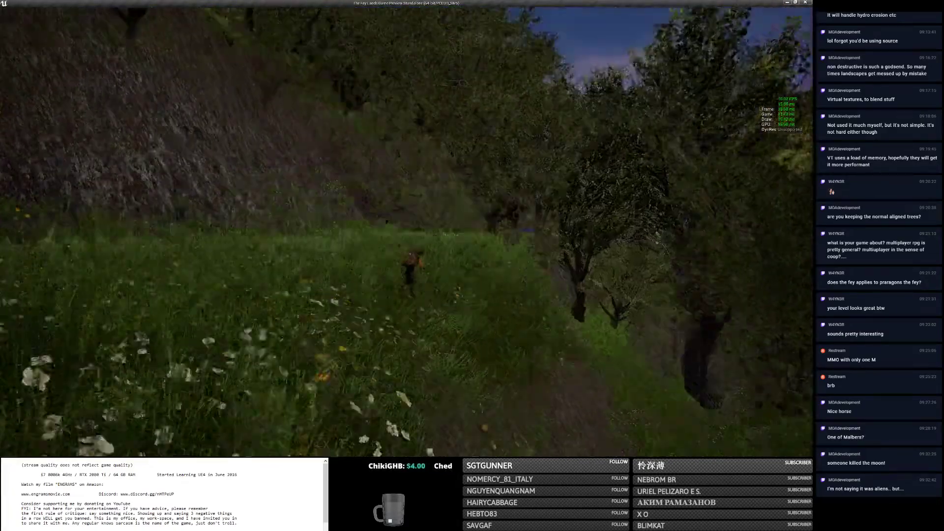
key(shift+w)
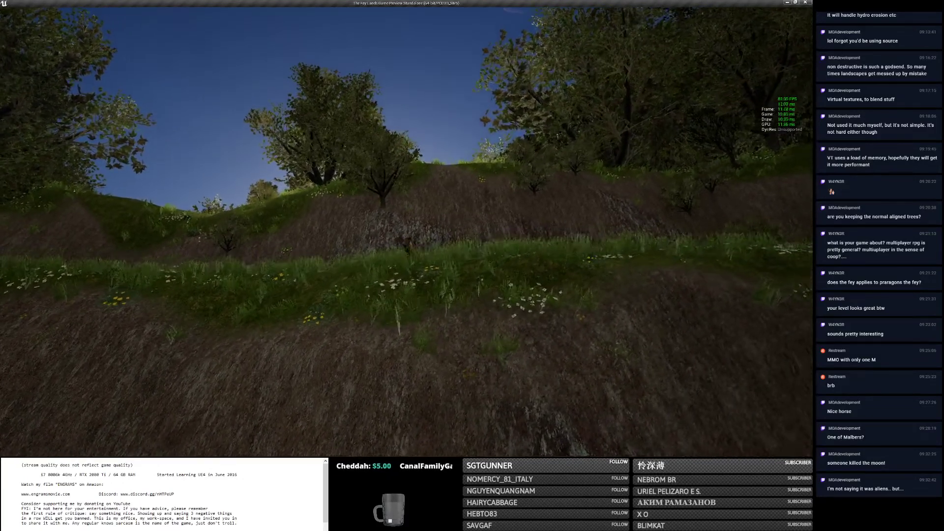
key(l)
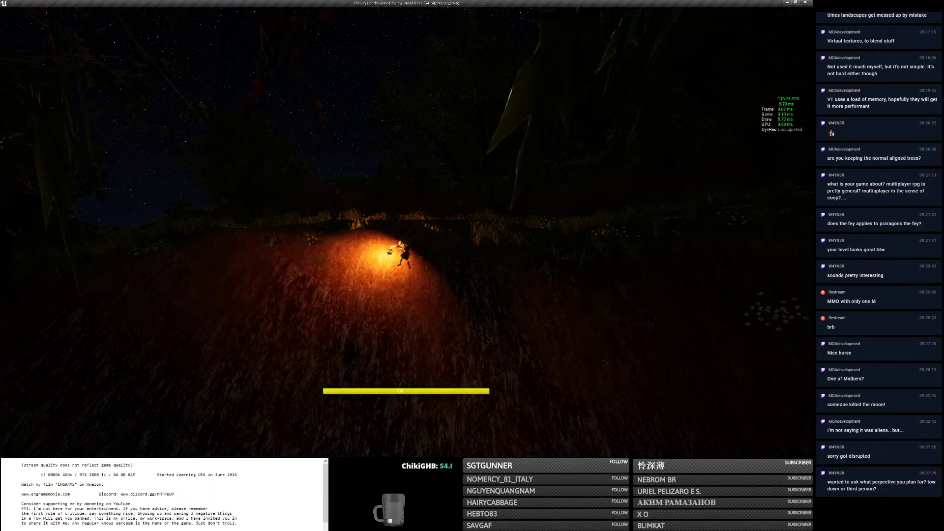
key(v)
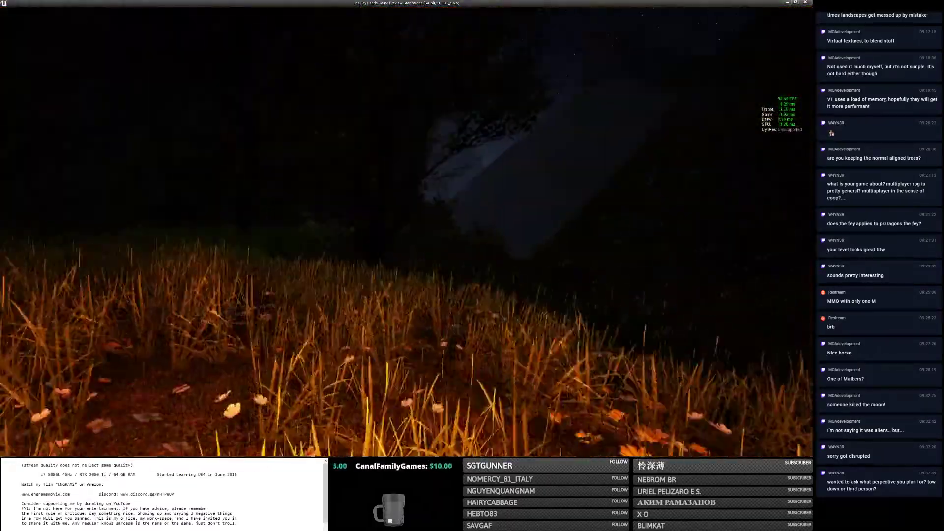
key(shift+F1)
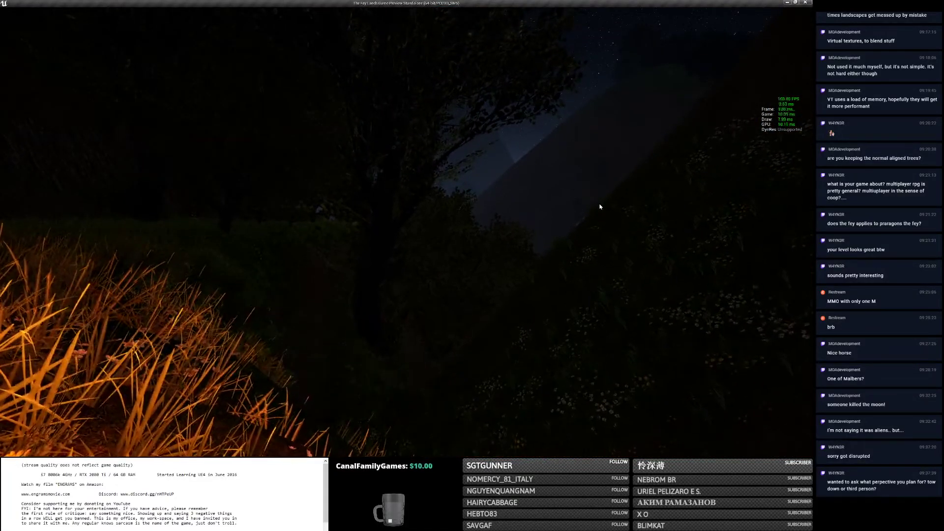
Stow the lantern from the left hand in the backpack and take the felling axe out of it.
click(599, 206)
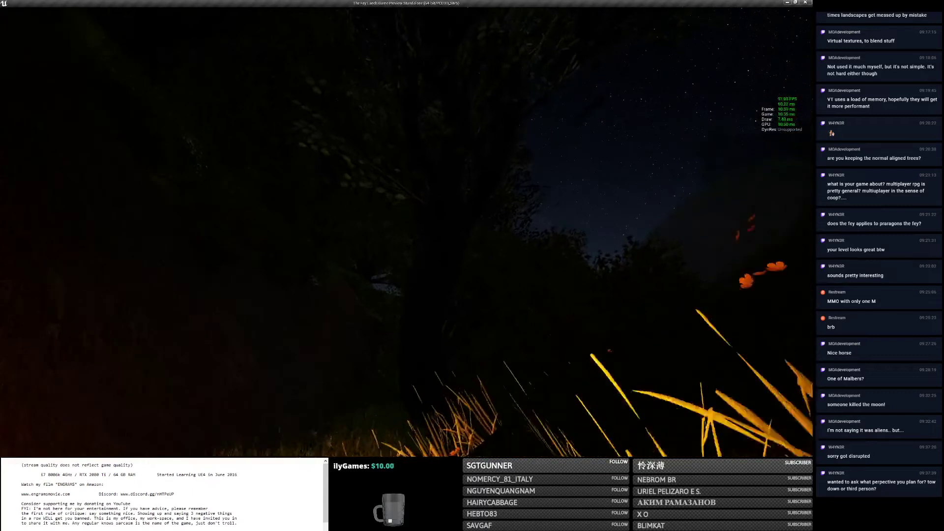
key(i)
click(98, 149)
click(558, 212)
click(571, 192)
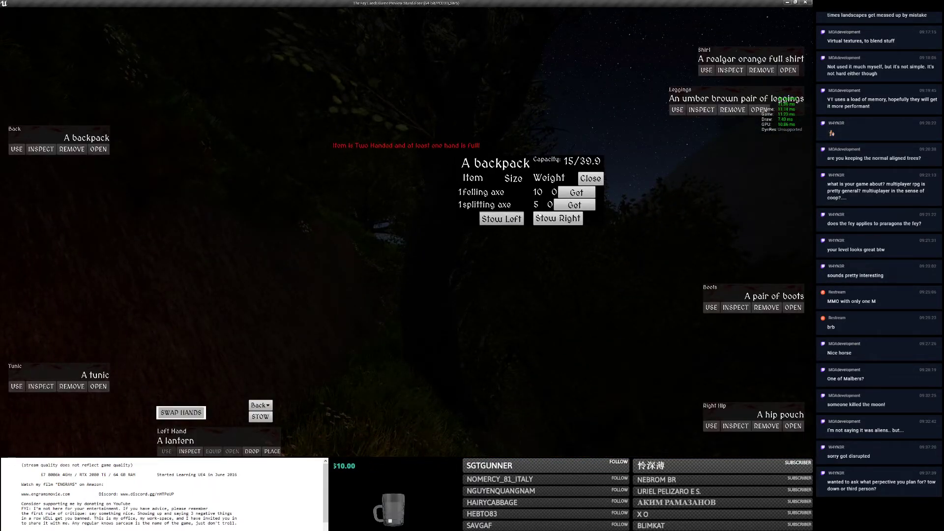
click(502, 218)
click(576, 193)
key(i)
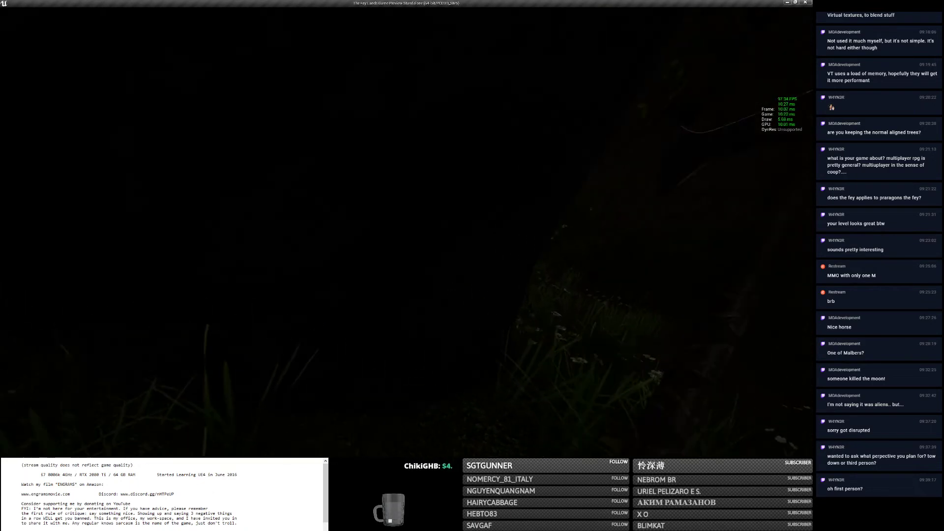
Chop the elm tree on the dark slope repeatedly with the felling axe.
click(404, 214)
click(404, 214)
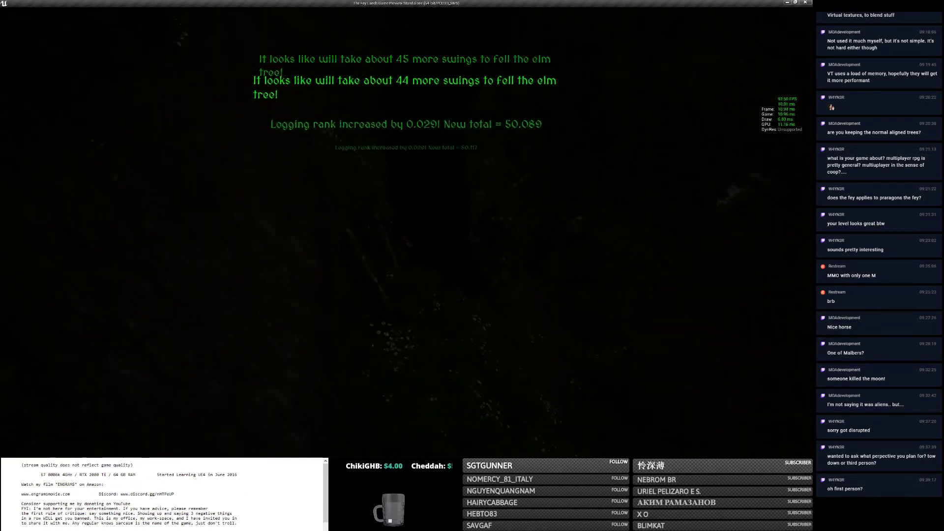
click(395, 213)
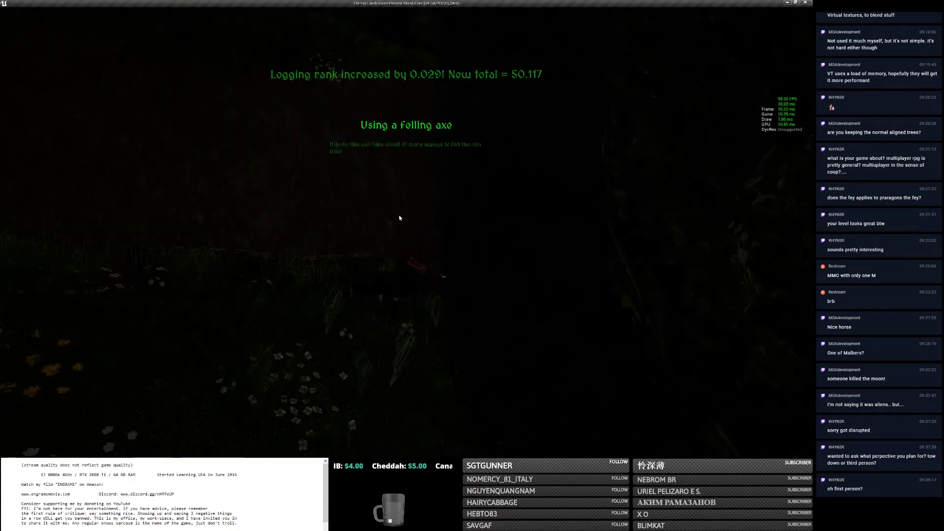
click(399, 217)
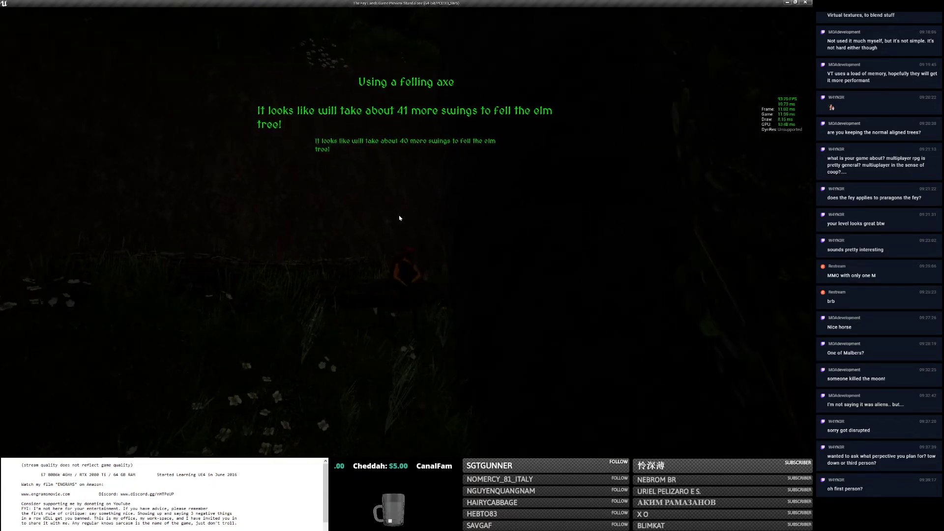
click(399, 218)
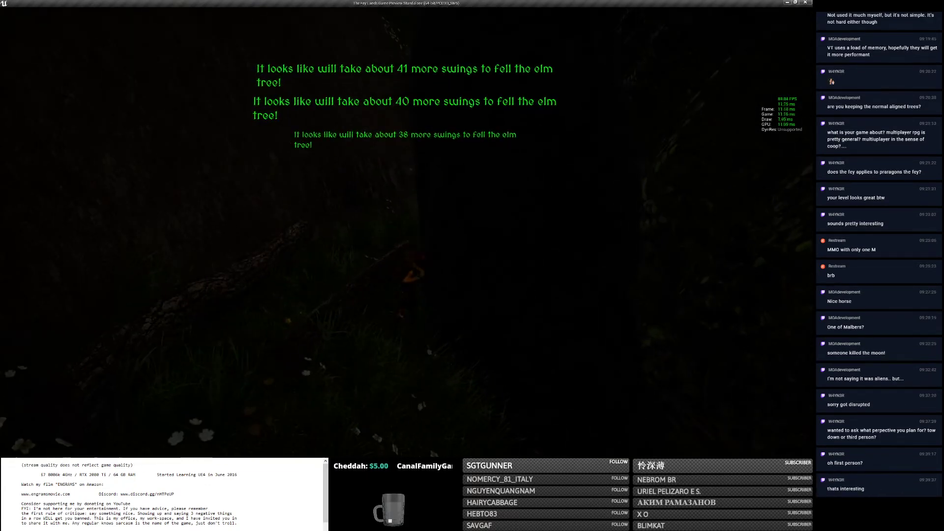
click(399, 218)
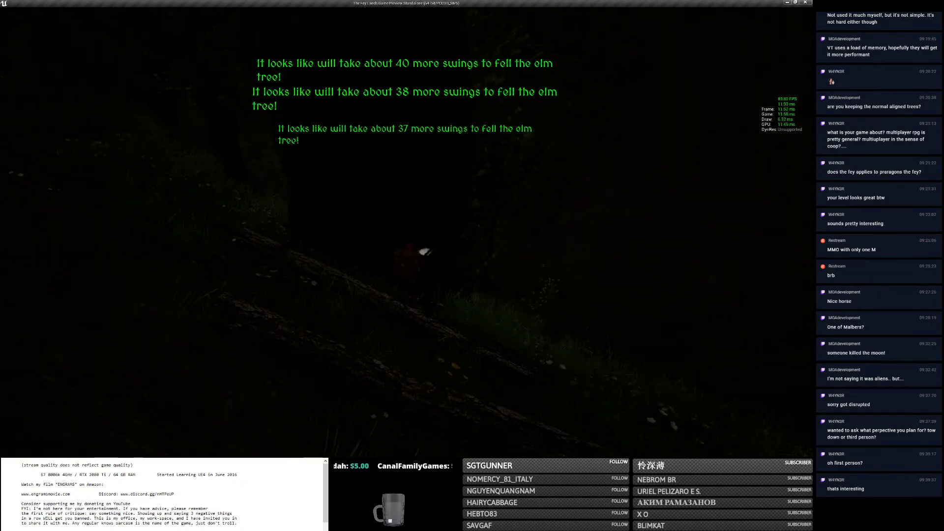
click(399, 217)
click(400, 218)
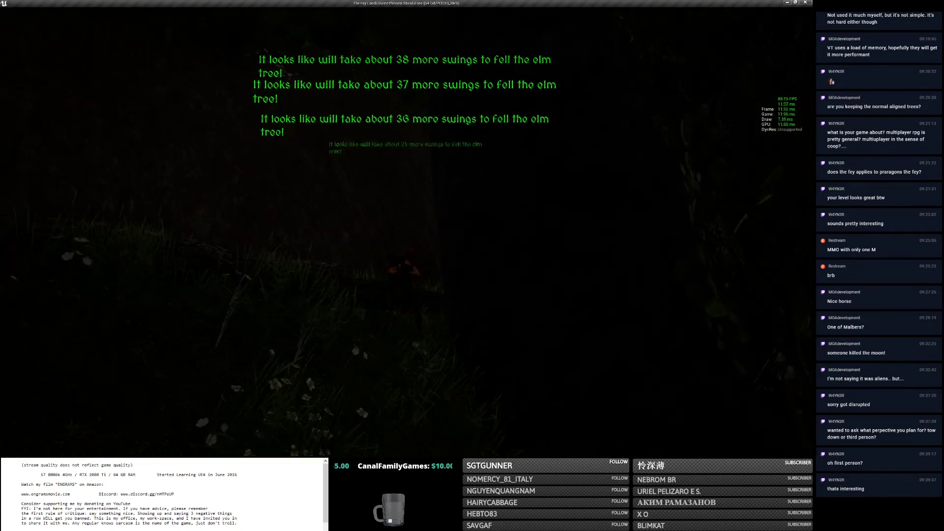
click(424, 231)
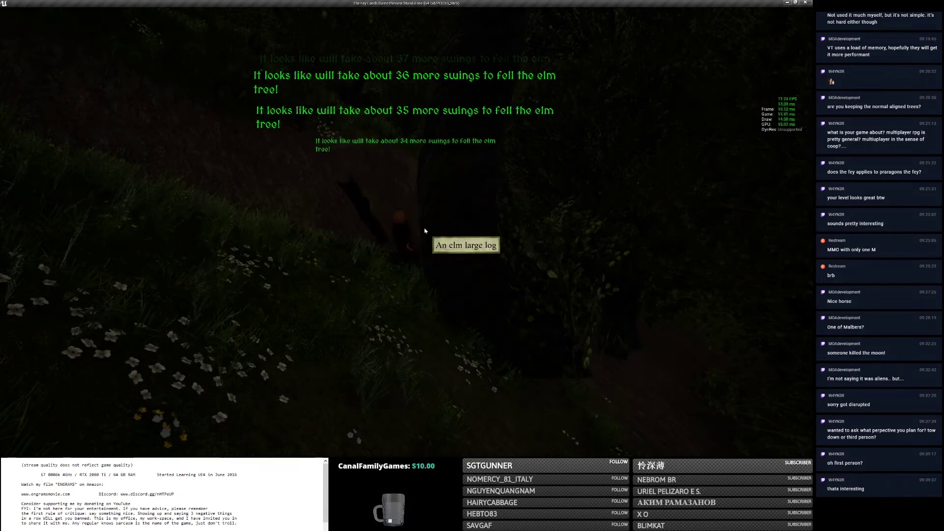
click(424, 230)
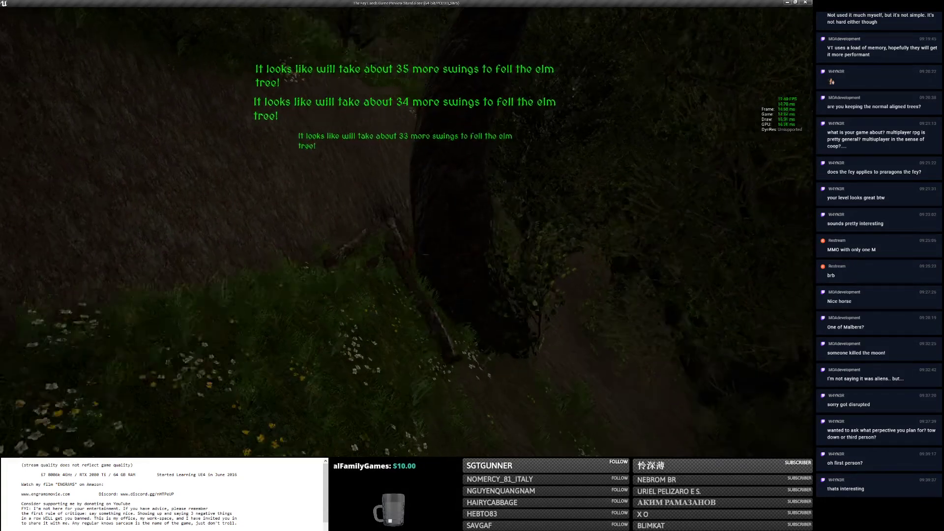
click(425, 254)
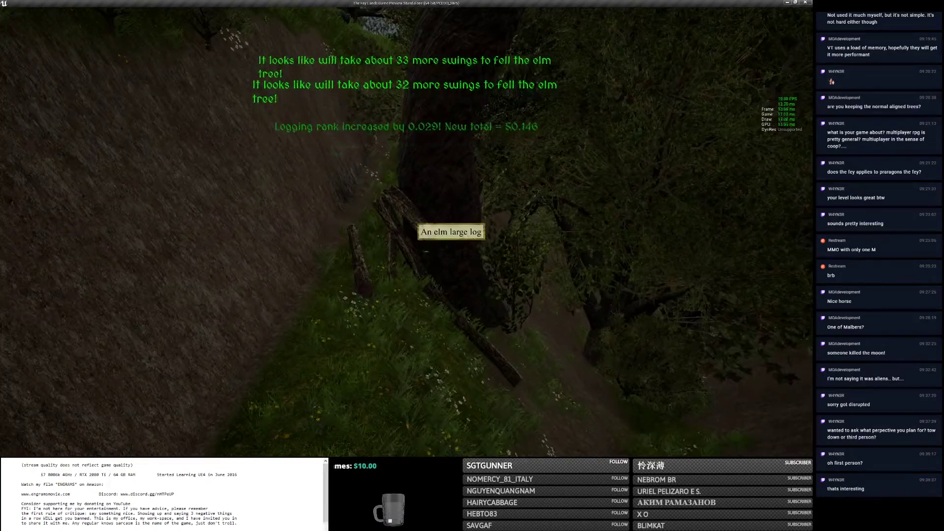
click(424, 252)
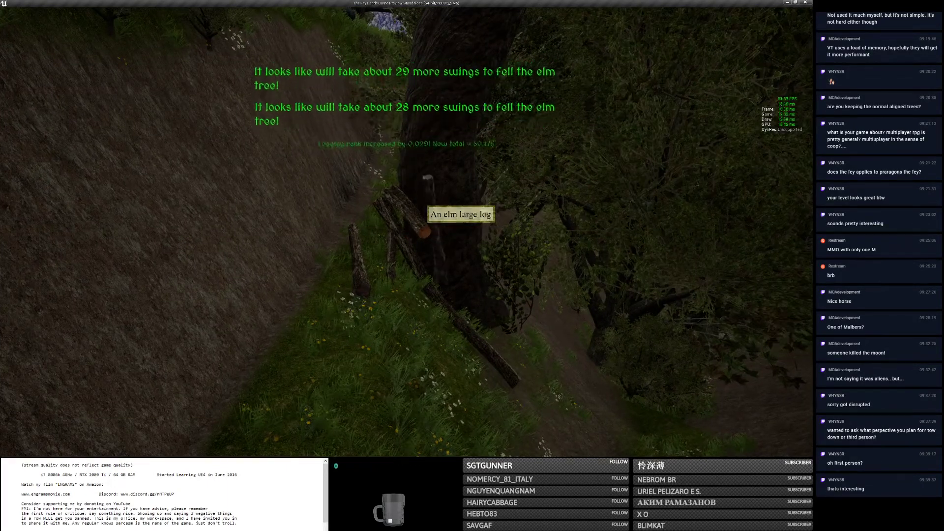
click(400, 255)
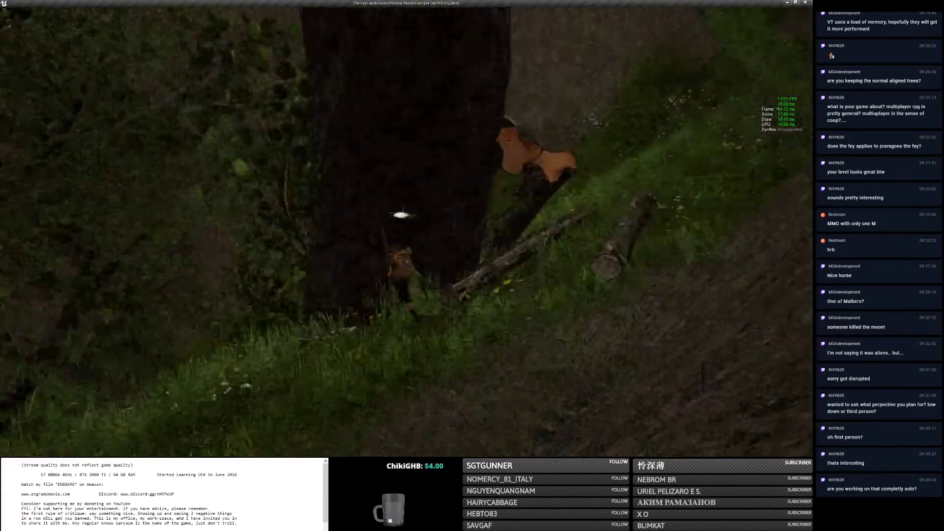
click(407, 198)
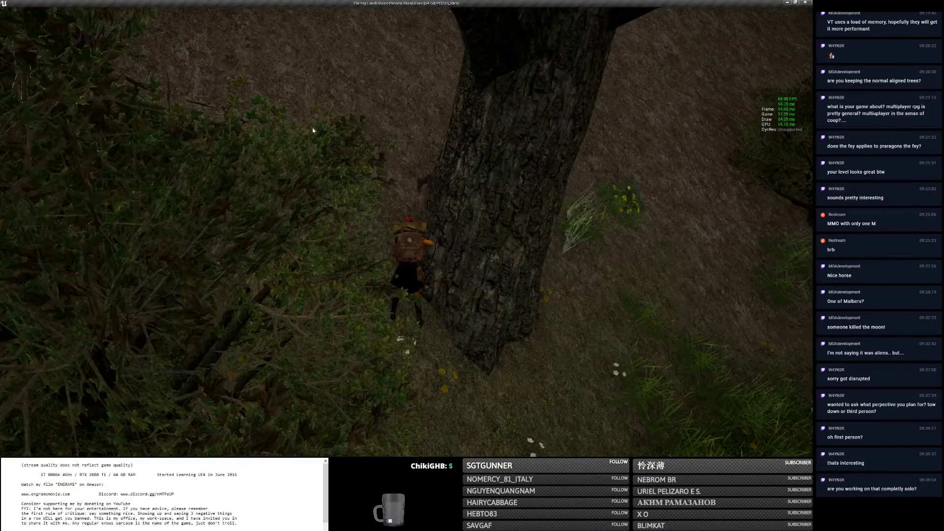
Free the character beside the trunk using Unstuck With Vertical Offset, walk up to the tree and swing the felling axe at it.
key(Escape)
click(25, 158)
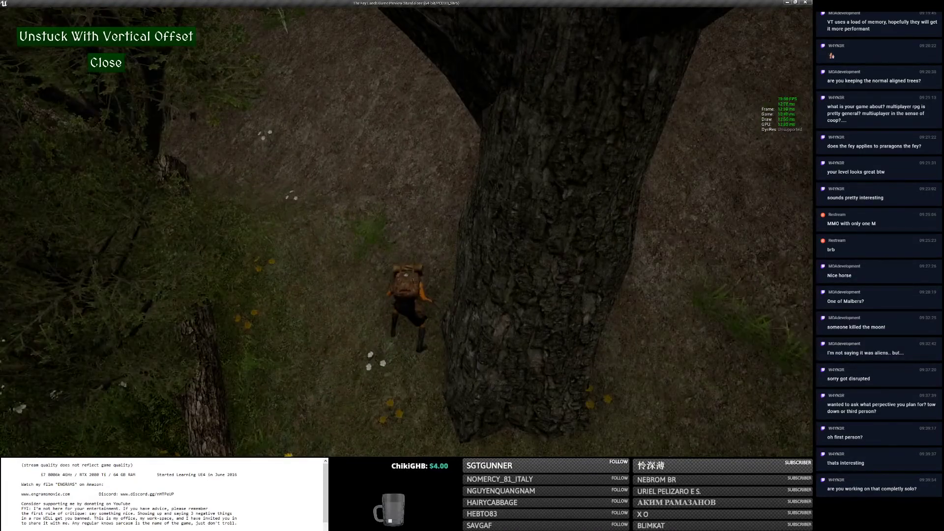
click(141, 35)
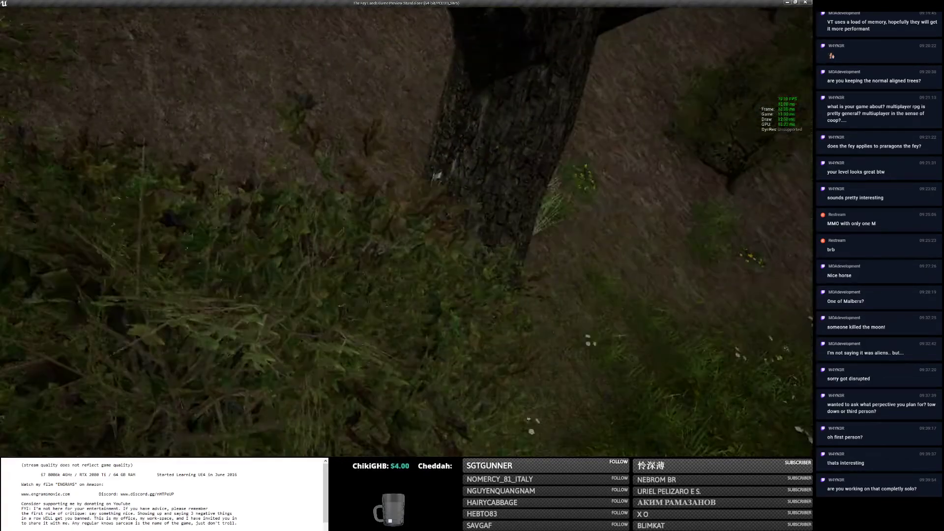
key(w)
right_drag(344, 146, 484, 145)
click(351, 151)
right_drag(351, 152, 408, 118)
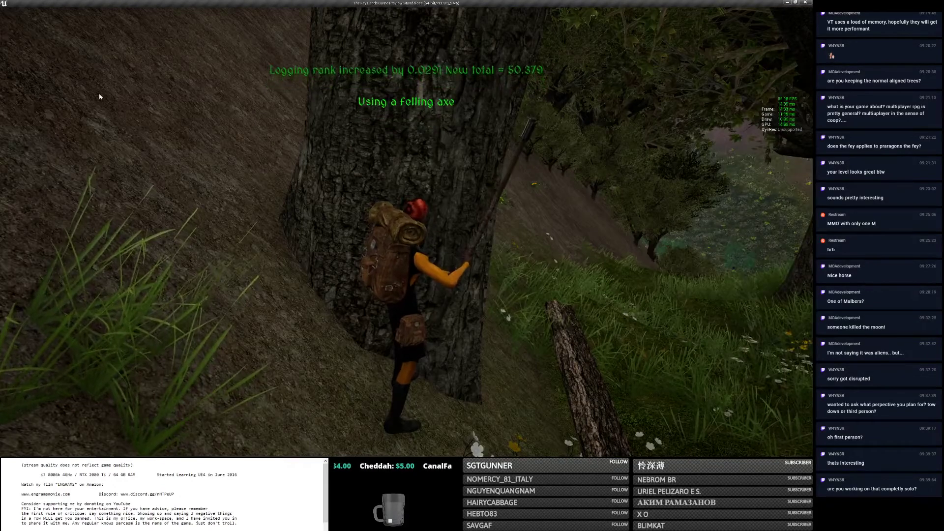
Unstick the character again with a vertical offset and chop the maple tree from a more distant, rotated camera view.
key(Escape)
click(83, 158)
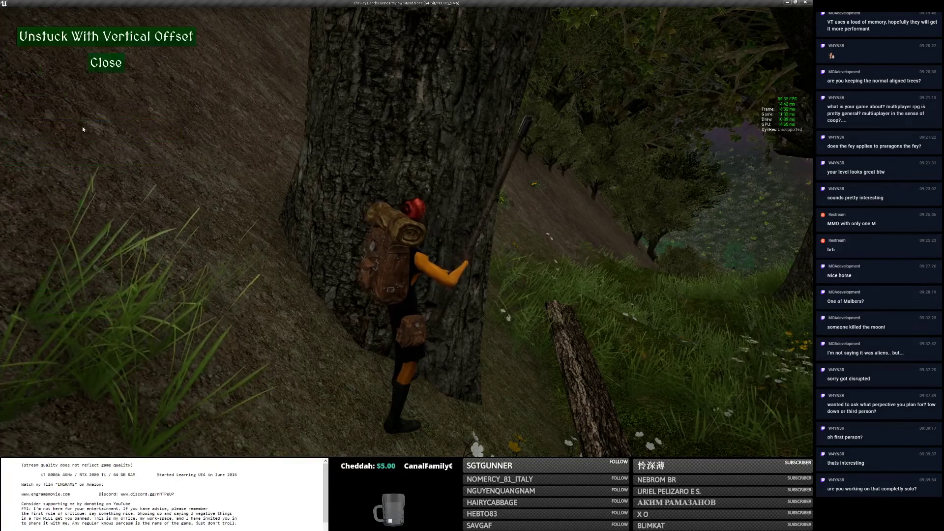
click(106, 36)
key(w)
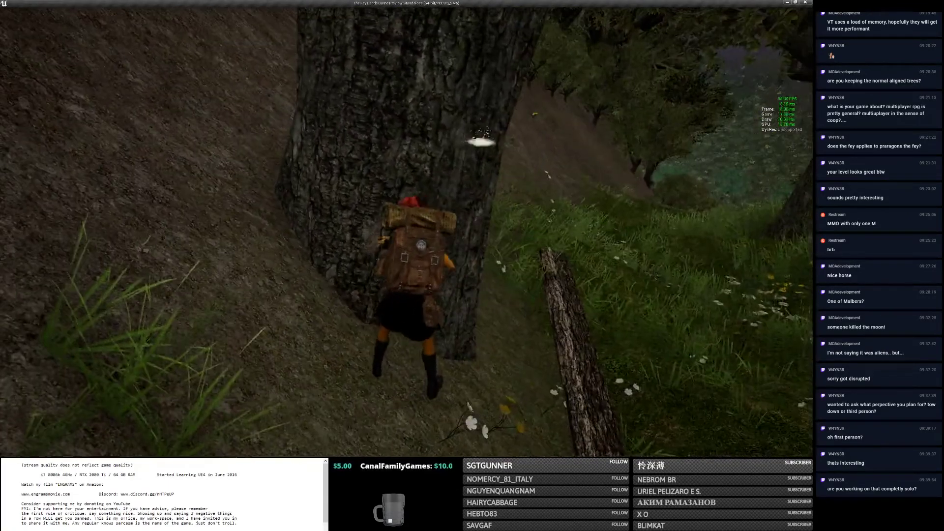
click(241, 126)
scroll(262, 144, down, 5)
right_drag(263, 144, 263, 151)
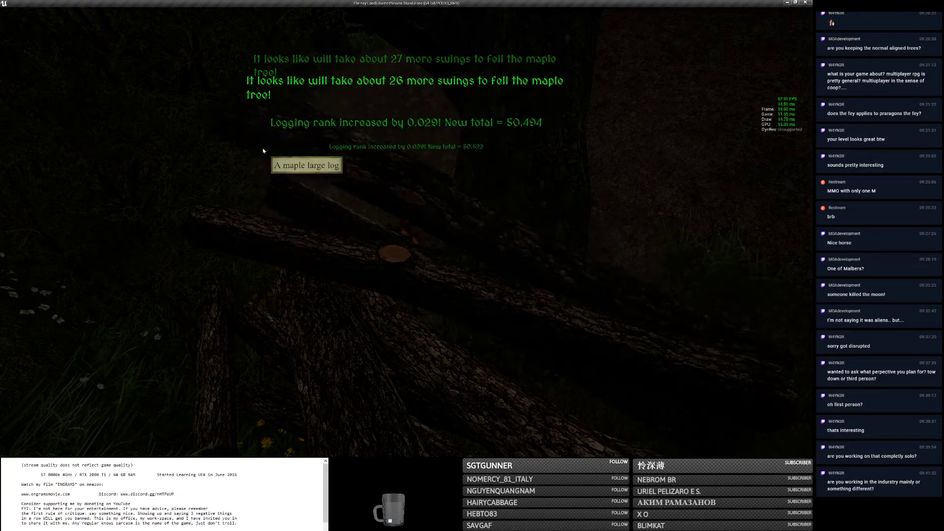
right_drag(273, 171, 344, 171)
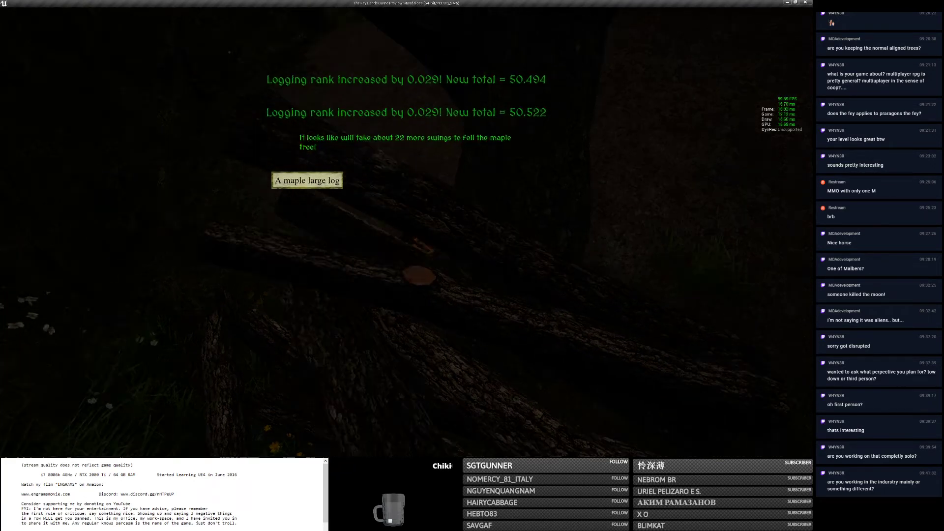
right_drag(270, 157, 315, 133)
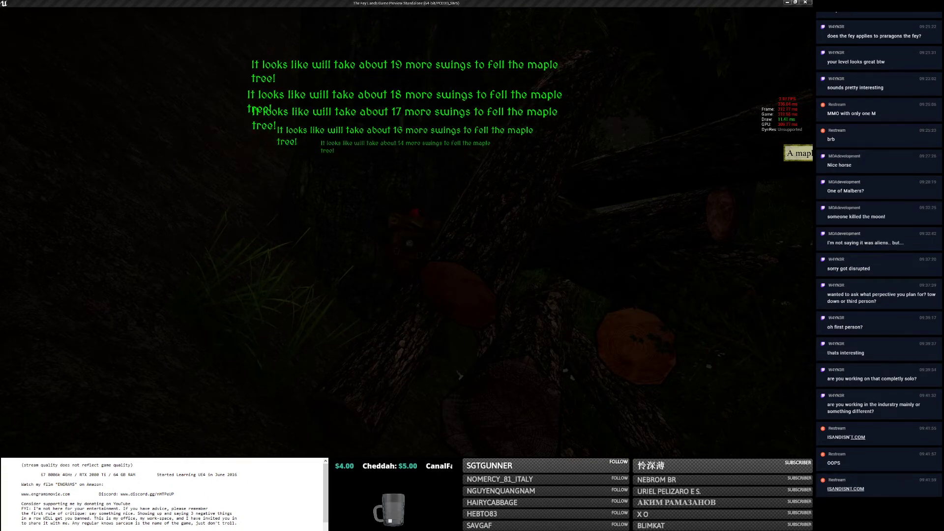
click(546, 202)
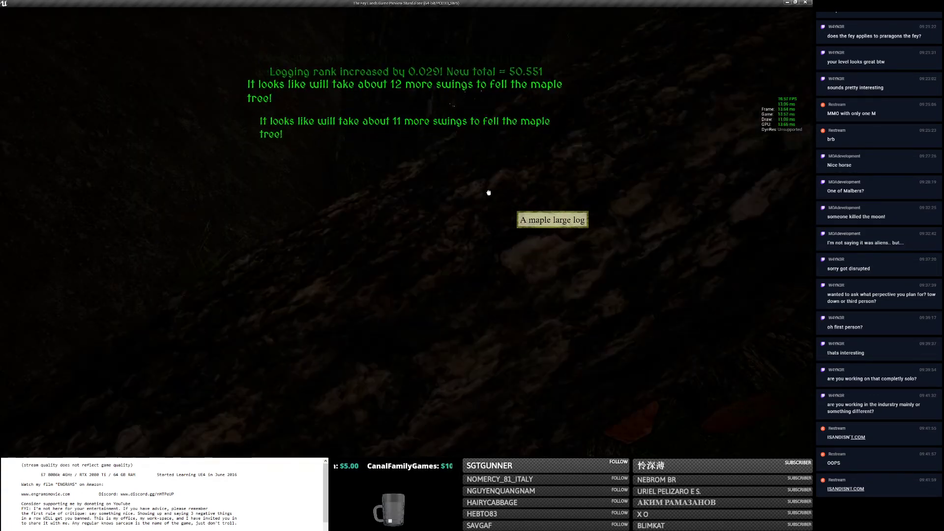
Apply Unstuck With Vertical Offset among the fallen maple logs and chop through the maple's remaining swings.
key(Escape)
click(99, 158)
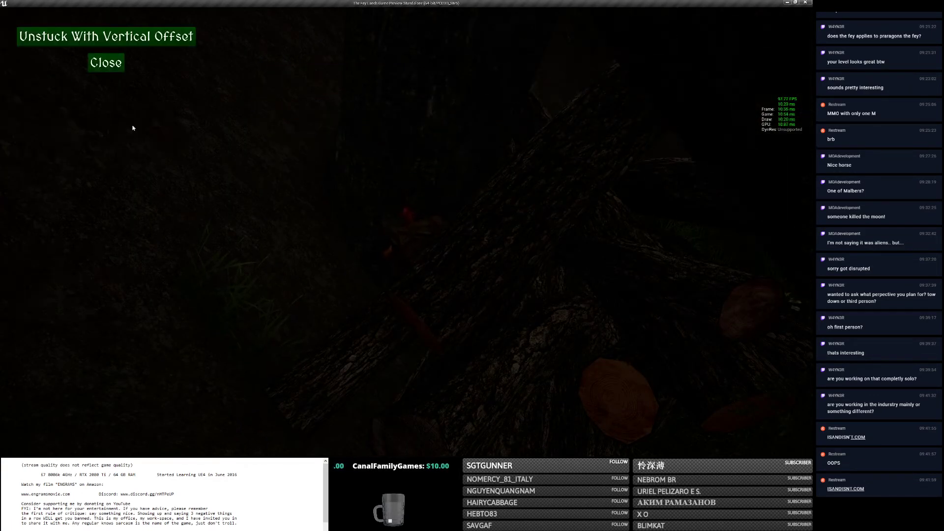
click(117, 39)
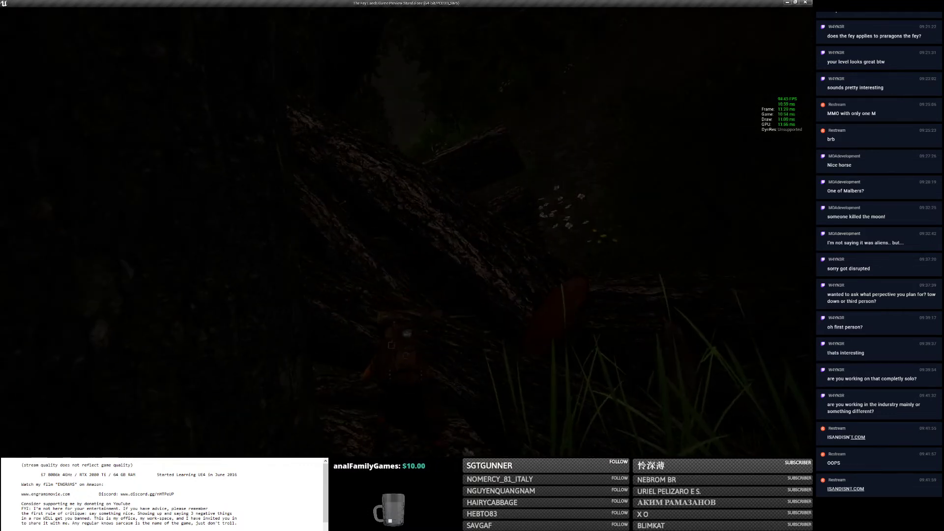
click(192, 113)
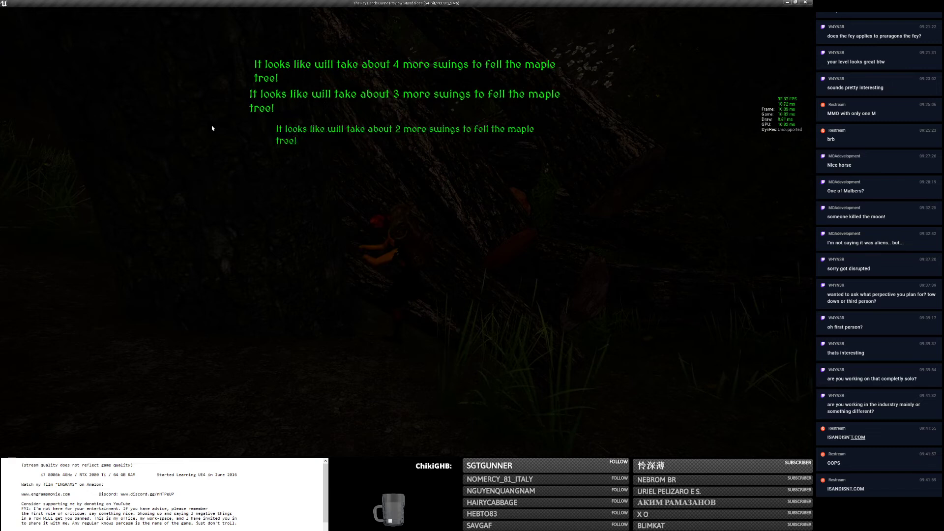
click(212, 128)
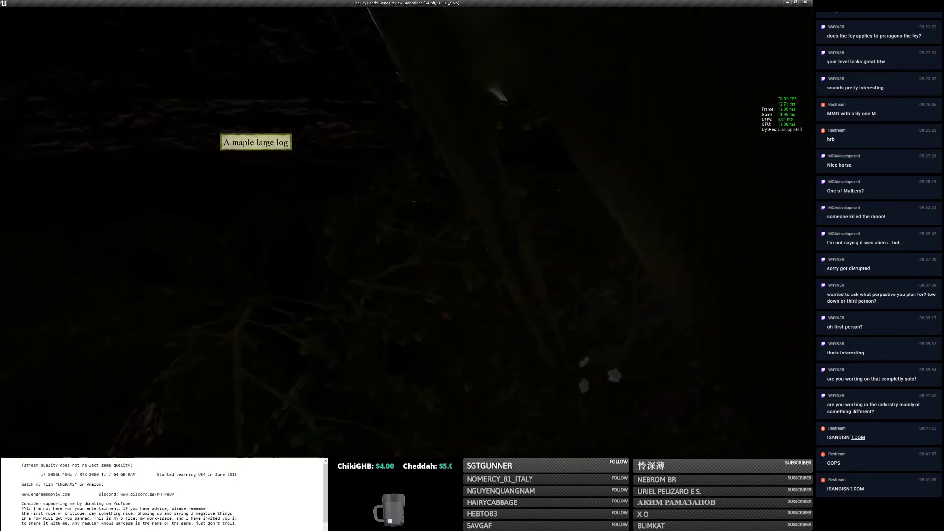
Move through the dark forest past the maple logs and examine the terrain and foliage in the night lighting.
key(e)
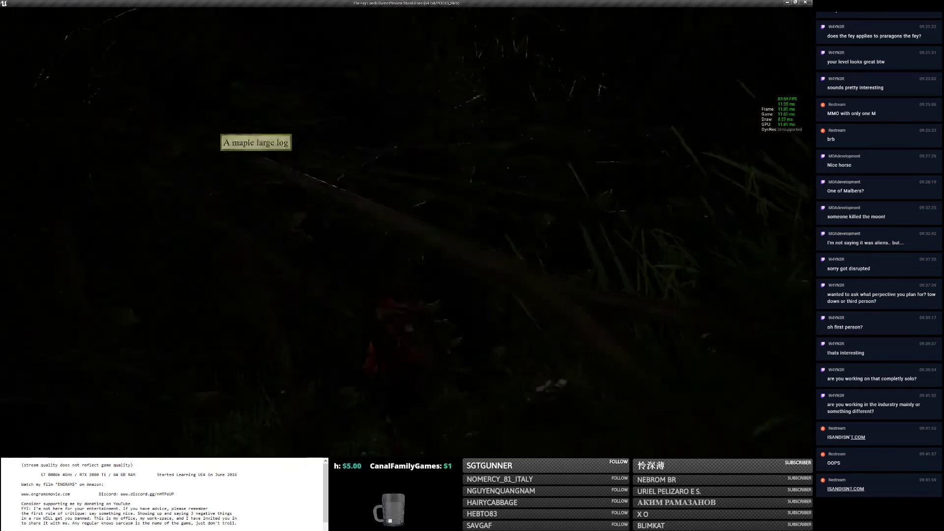
key(e)
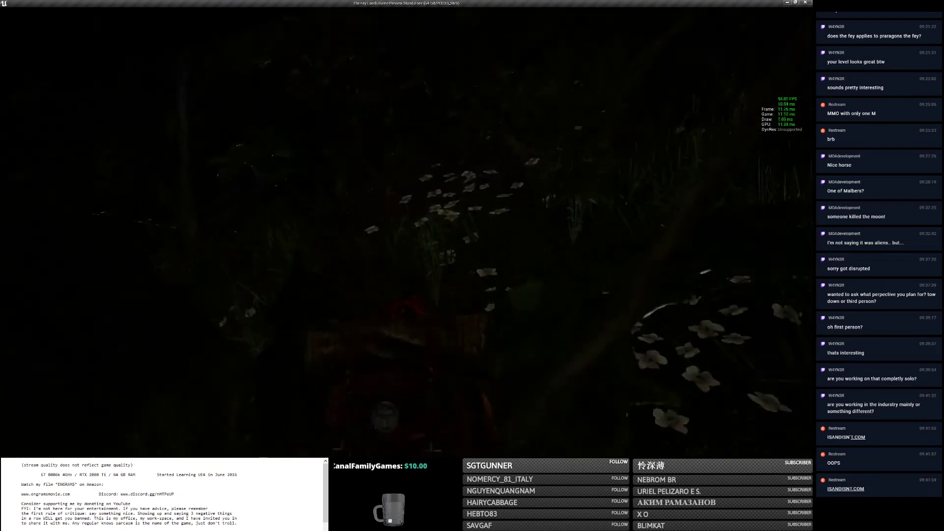
key(e)
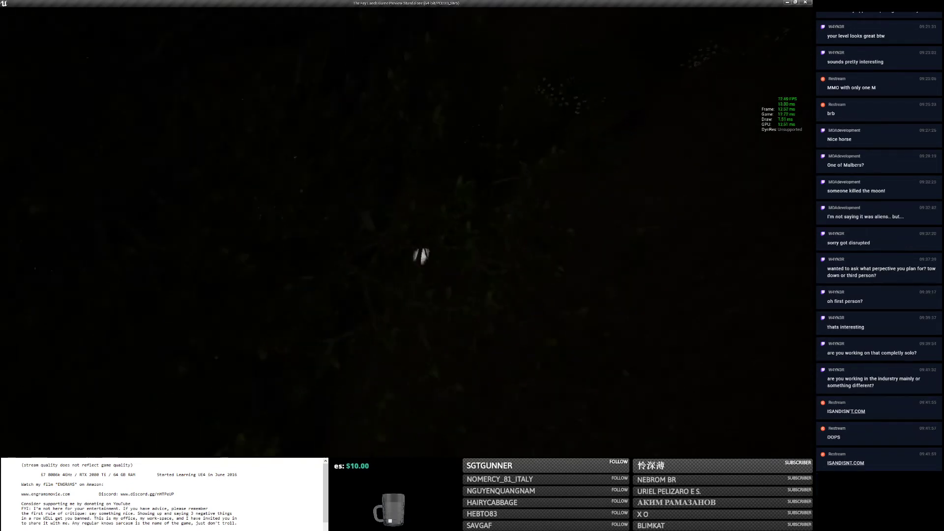
key(e)
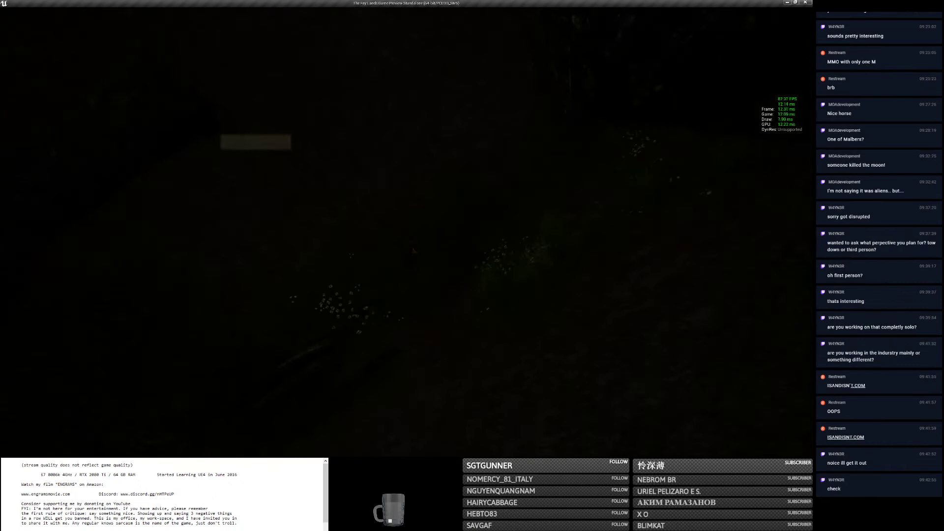
key(e)
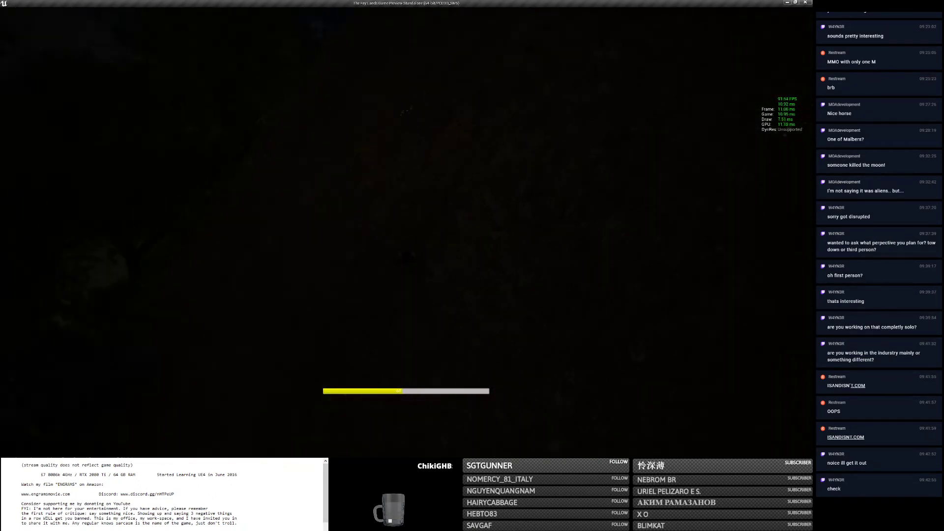
Switch to Chrome and open the Vimeo profile at vimeo.com/iamisandisnt in a new tab.
key(alt+Tab)
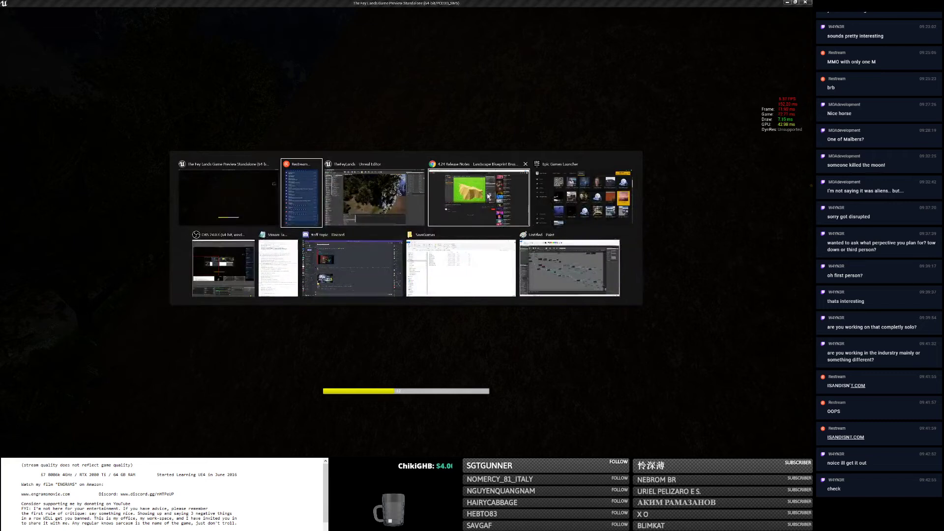
click(488, 196)
key(ctrl+t)
text(vi)
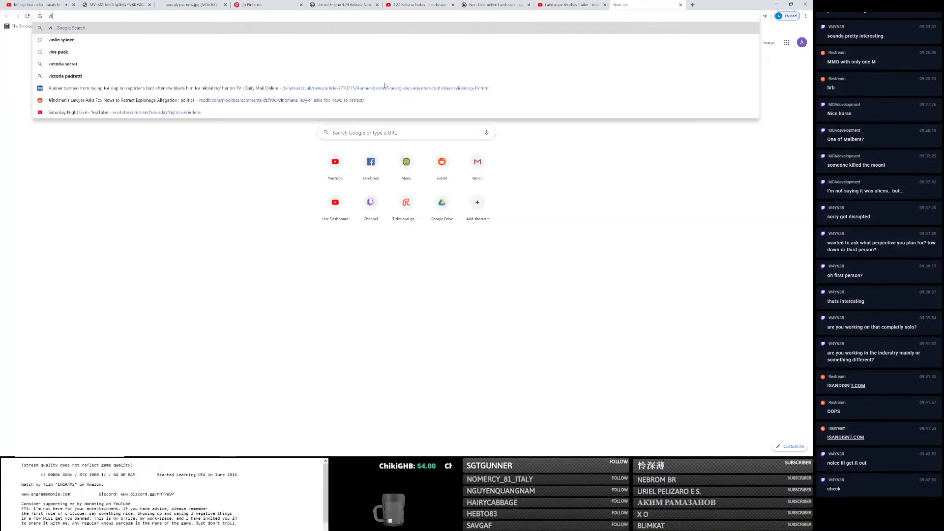
text(meo.com/iamisandisnt)
key(Return)
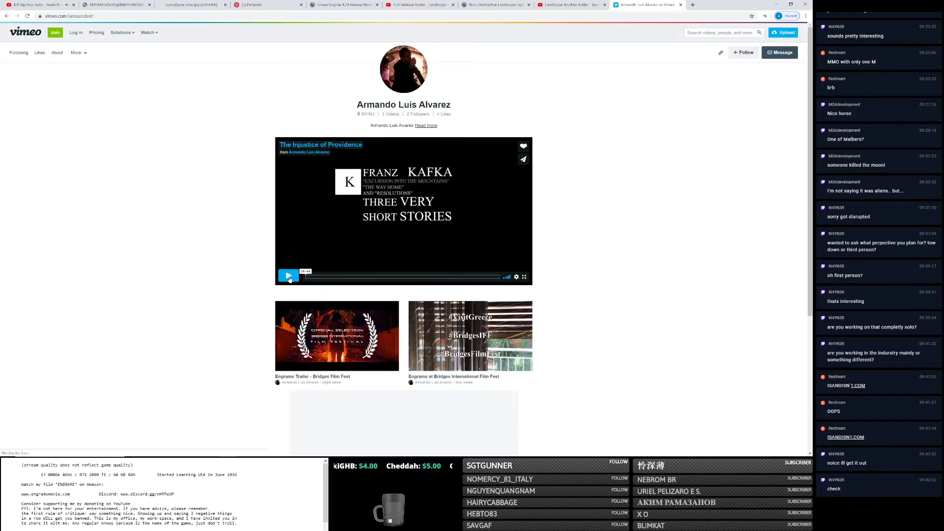
Close the hip hop radio browser tab and expand the Vimeo video The Injustice of Providence to full screen.
key(alt+Tab)
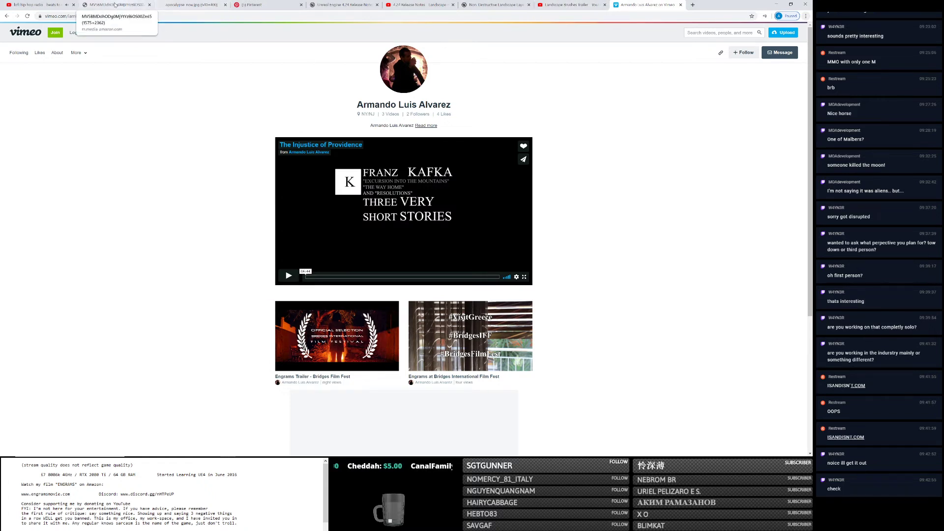
click(74, 5)
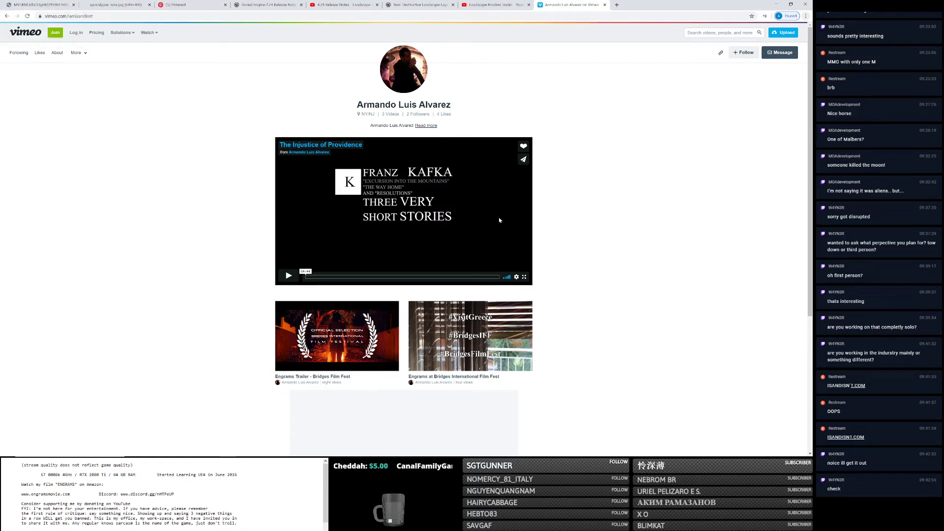
click(524, 277)
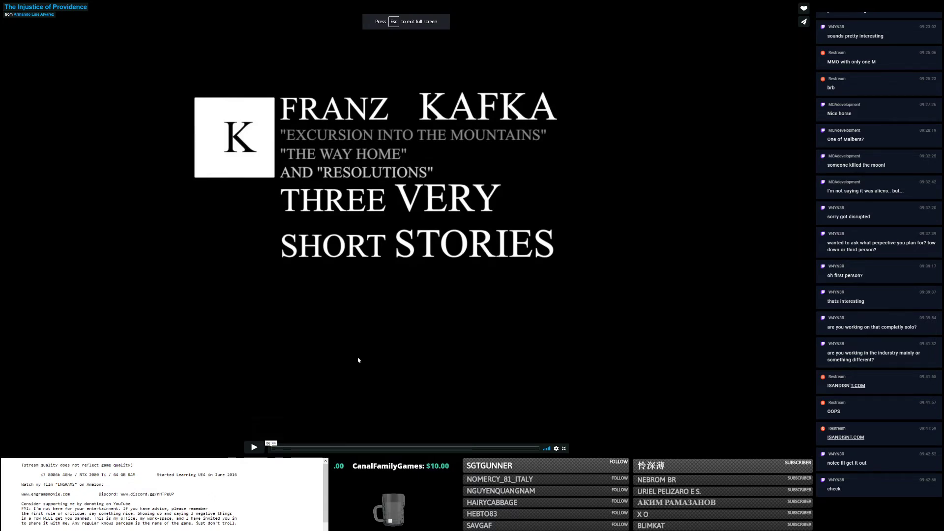
Switch to the Unreal Editor, return to the full-screen video The Injustice of Providence and start its playback.
key(alt+Tab)
click(384, 215)
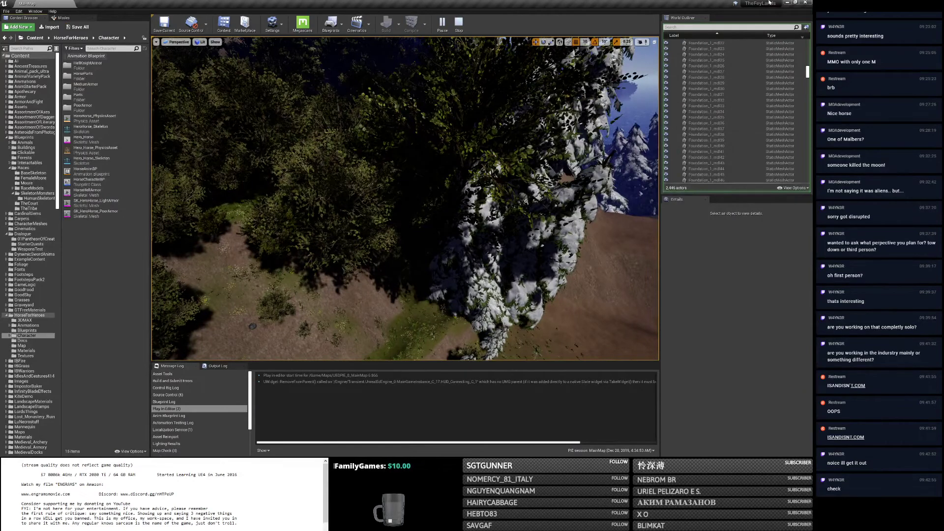
key(alt+Tab)
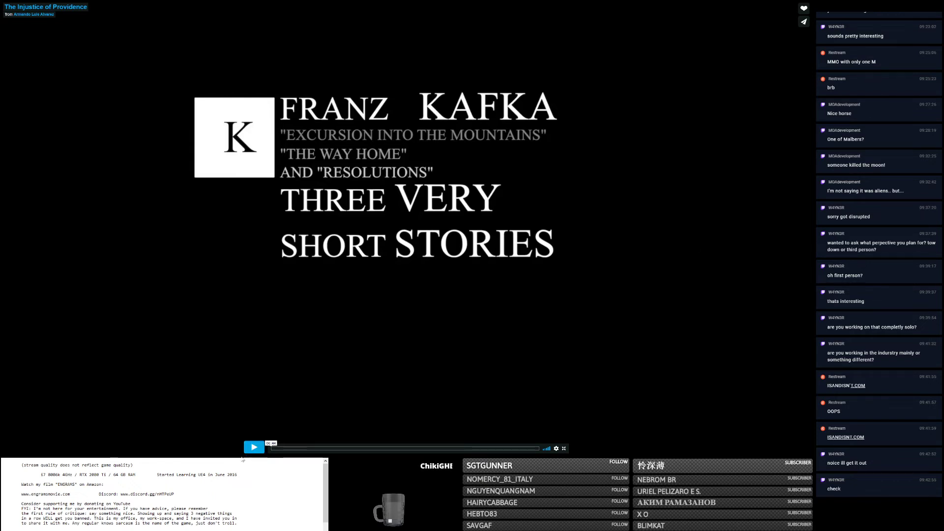
click(255, 447)
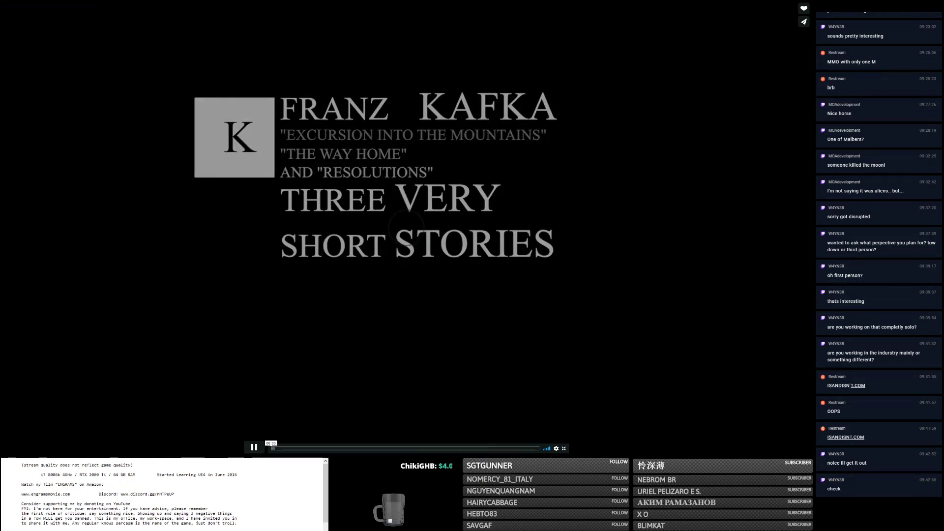